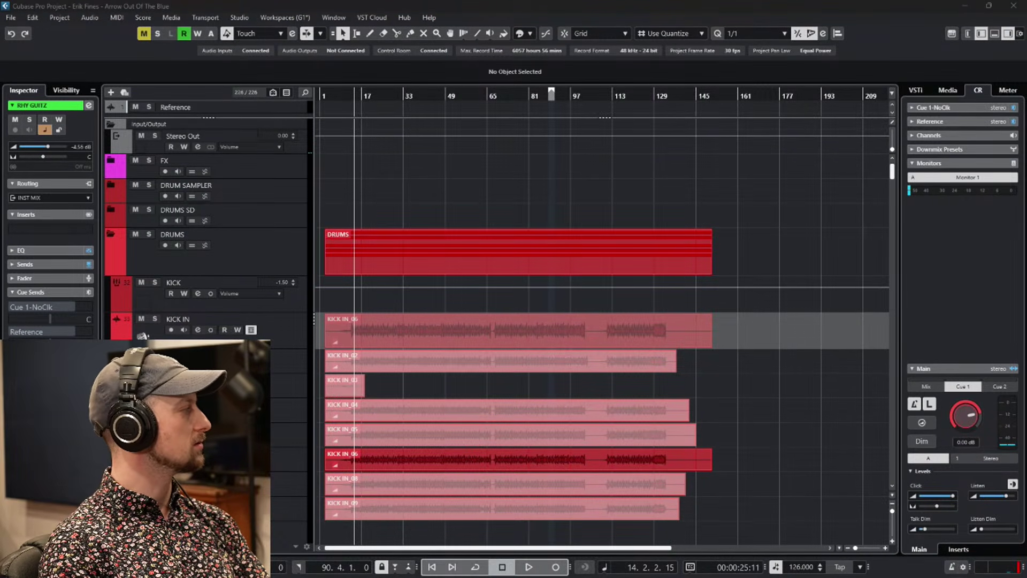
# Collapse the DRUMS, BASS and GTR RHY folder tracks in the track list.
pyautogui.click(150, 242)
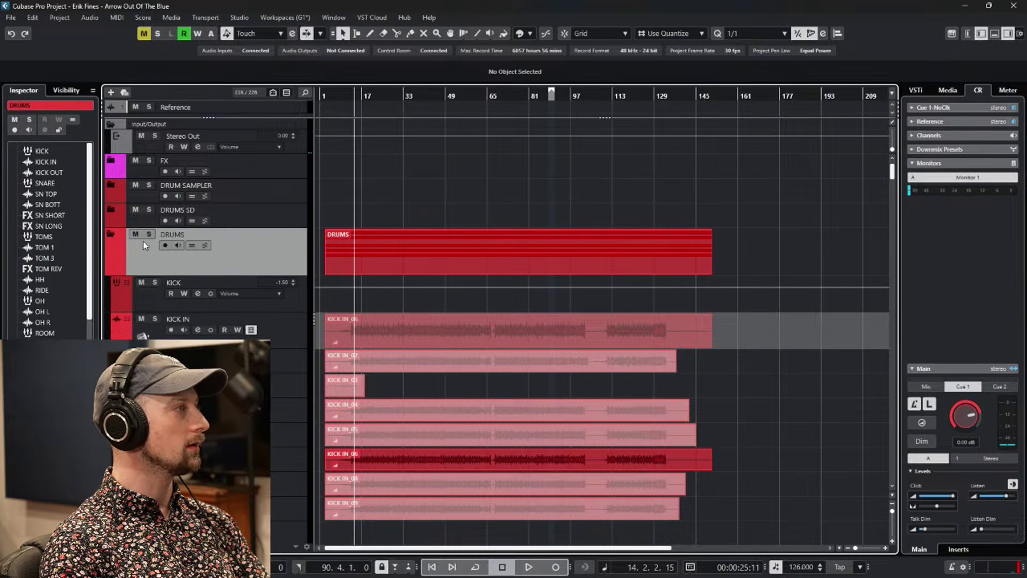
pyautogui.click(110, 235)
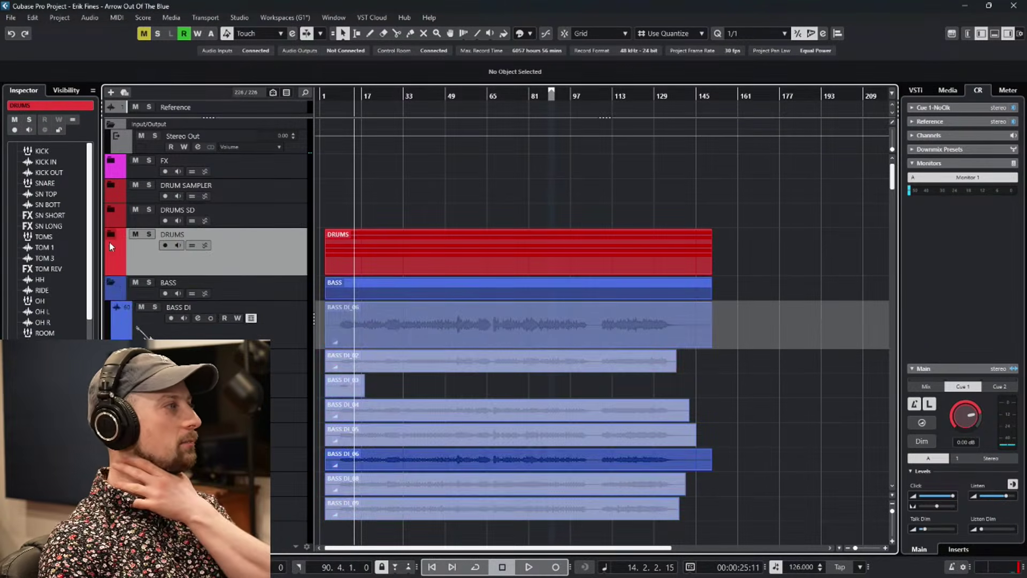
pyautogui.click(113, 281)
pyautogui.click(112, 308)
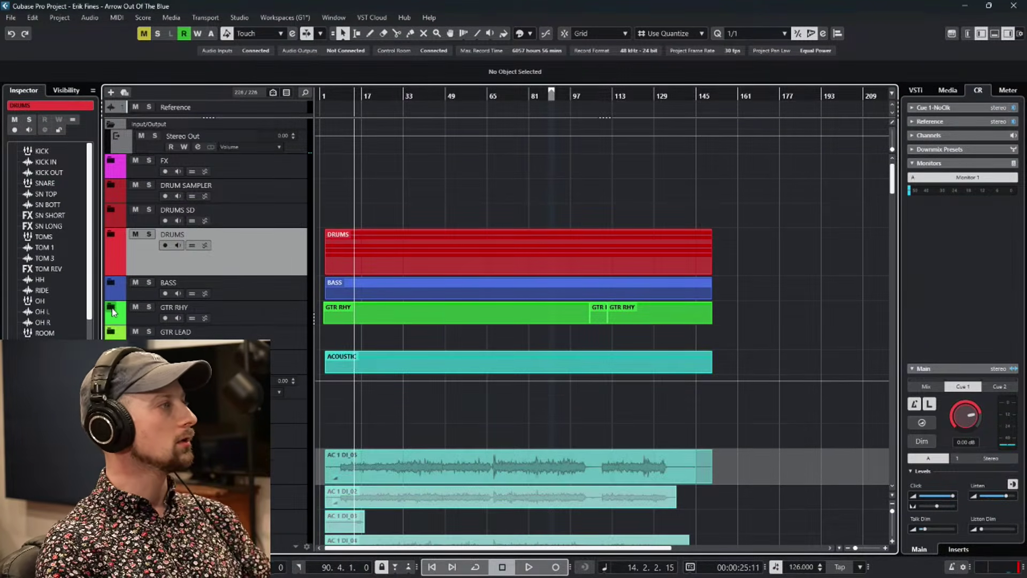
# Collapse the ACOUSTIC, KEYS and VOCALS folder tracks in the track list.
pyautogui.click(220, 337)
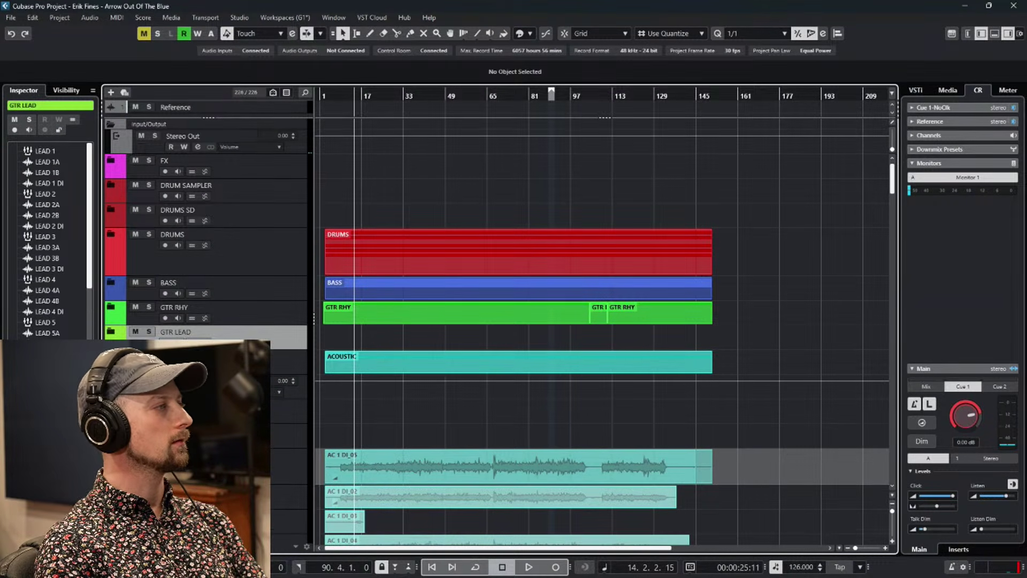
pyautogui.click(111, 356)
pyautogui.click(110, 373)
pyautogui.scroll(-3, 602, 332)
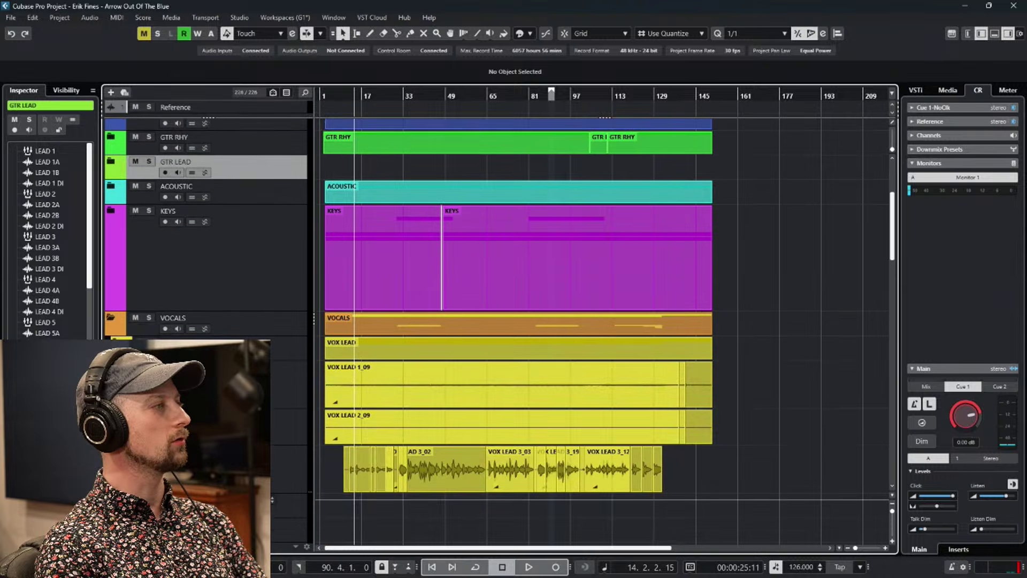
pyautogui.click(111, 317)
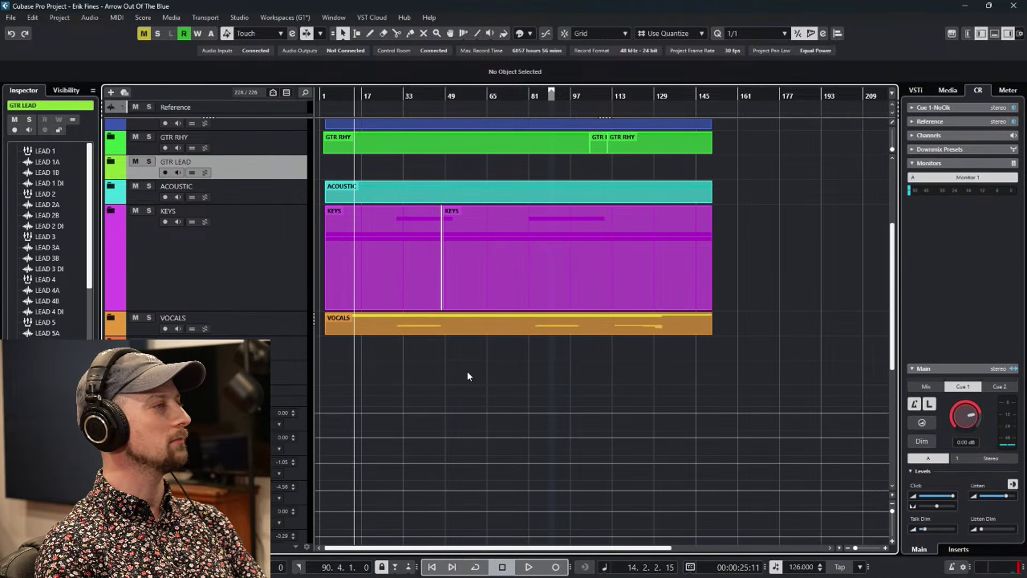
pyautogui.scroll(1, 401, 388)
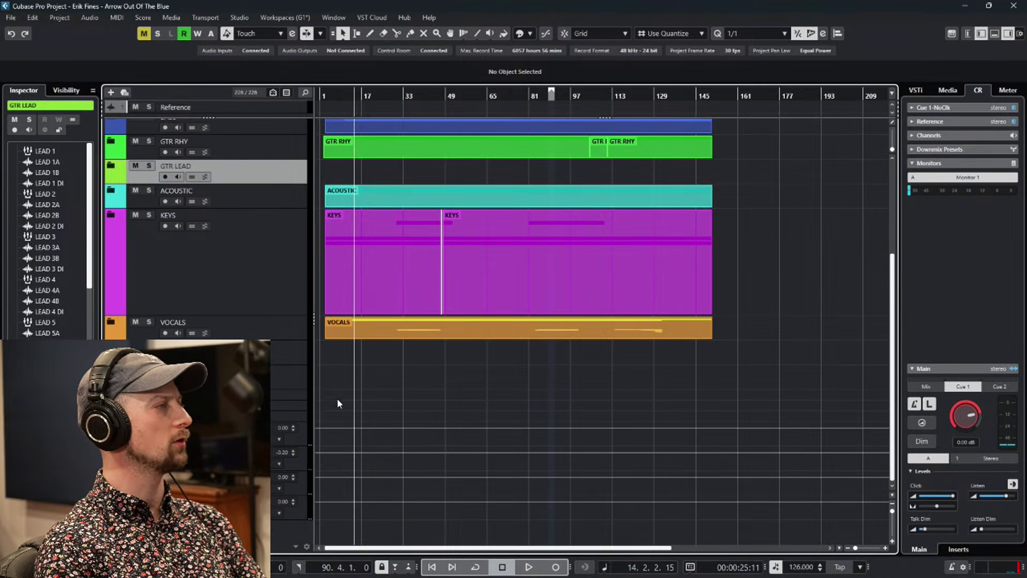
pyautogui.scroll(5, 378, 412)
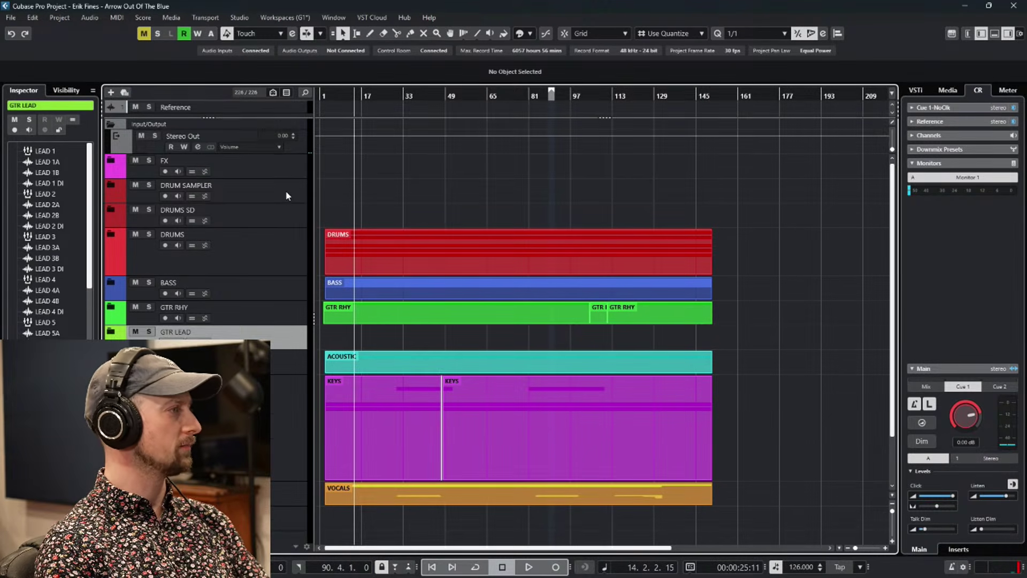
pyautogui.scroll(-2, 282, 212)
pyautogui.scroll(2, 282, 212)
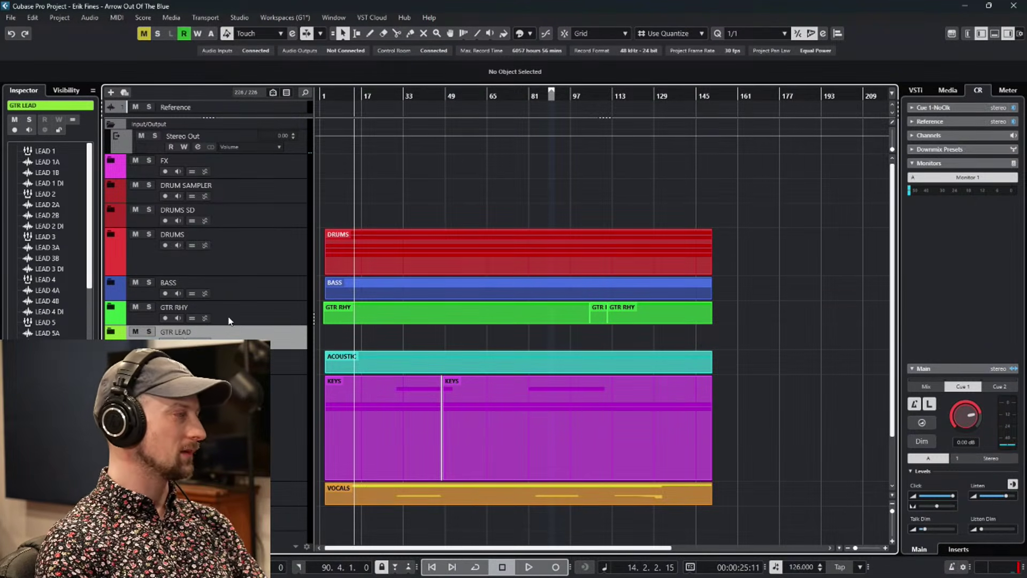
# Expand the GTR LEAD and GTR RHY folder tracks to show the guitar tracks inside them.
pyautogui.scroll(-3, 246, 324)
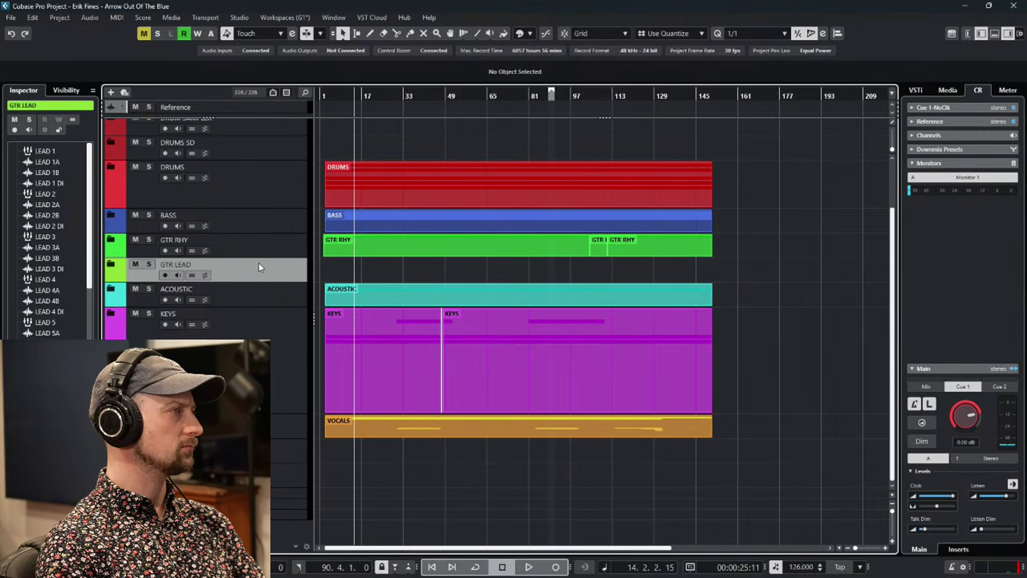
pyautogui.click(111, 265)
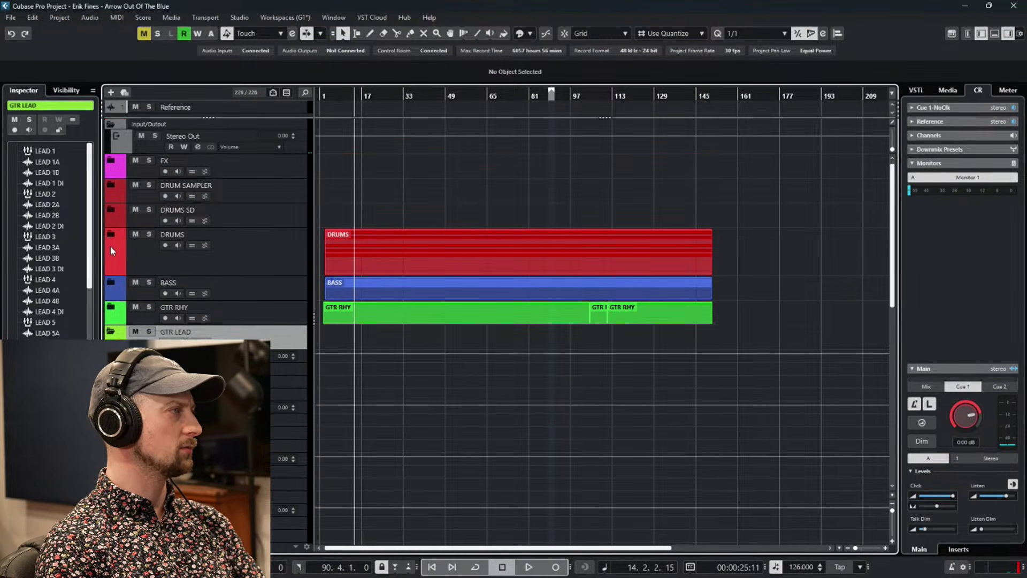
pyautogui.click(112, 309)
pyautogui.click(251, 341)
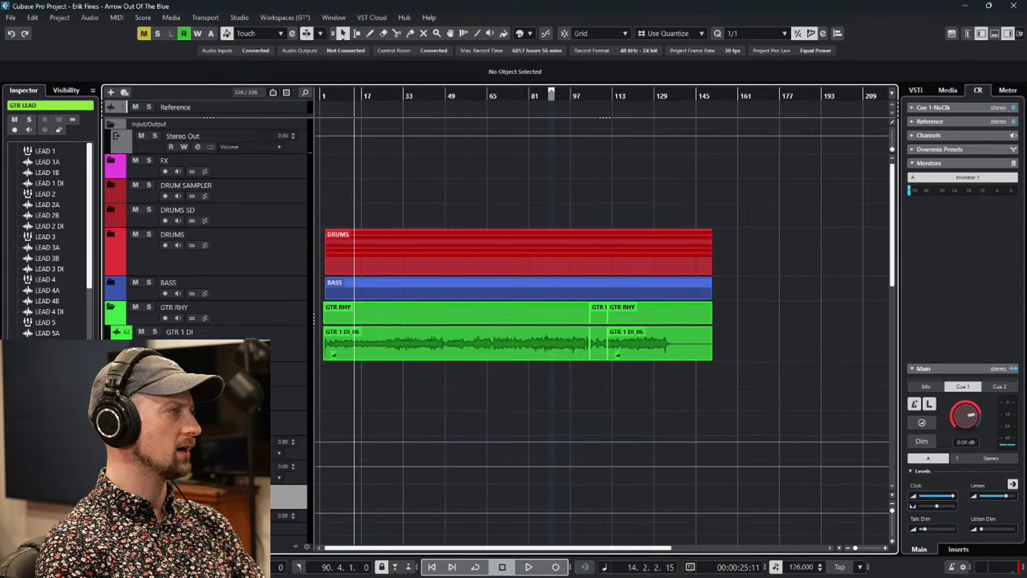
pyautogui.scroll(-3, 387, 389)
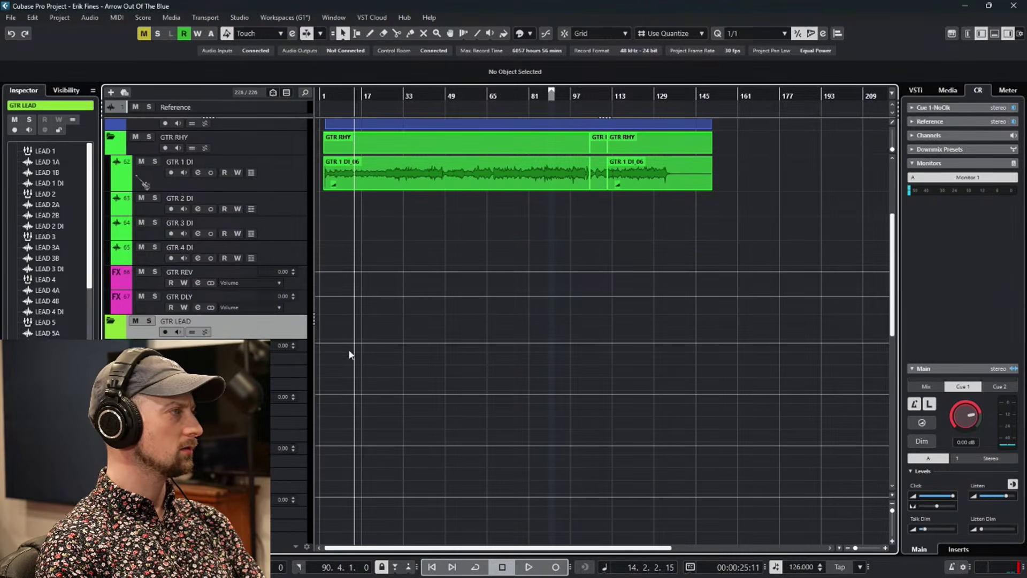
# Remove the empty GTR 2 DI, GTR 3 DI and GTR 4 DI tracks from the GTR RHY folder.
pyautogui.click(285, 202)
pyautogui.keyDown('shift'); pyautogui.click(283, 249); pyautogui.keyUp('shift')
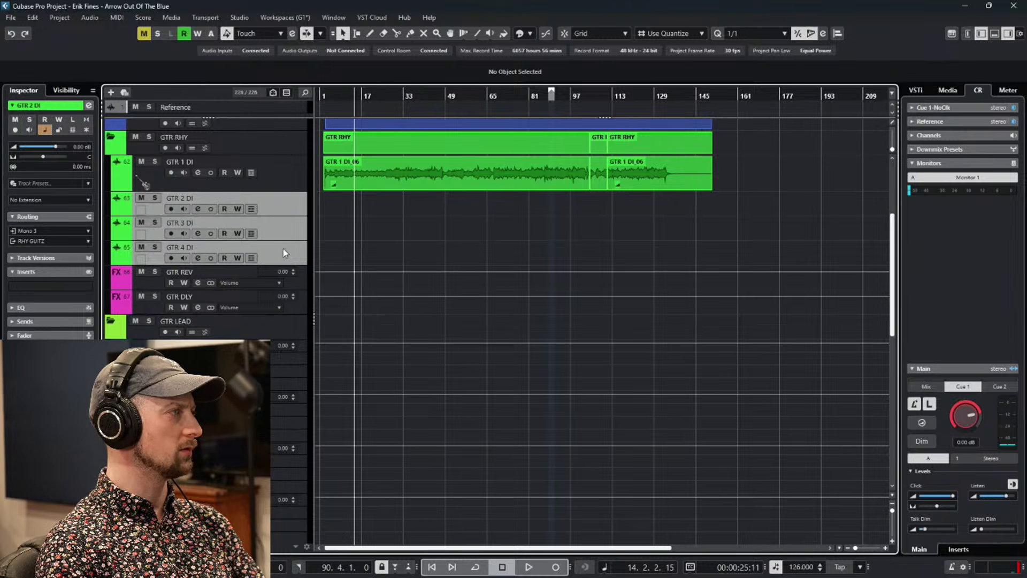
pyautogui.rightClick(285, 249)
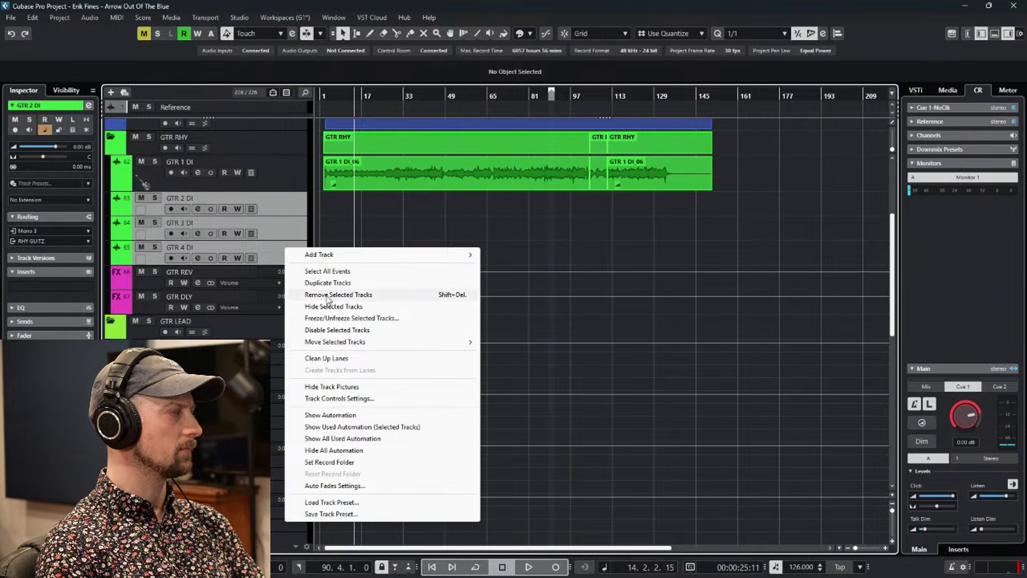
pyautogui.click(325, 295)
# Remove the whole GTR LEAD folder track together with the lead tracks it contains.
pyautogui.scroll(-3, 248, 293)
pyautogui.scroll(3, 231, 256)
pyautogui.click(262, 259)
pyautogui.rightClick(276, 262)
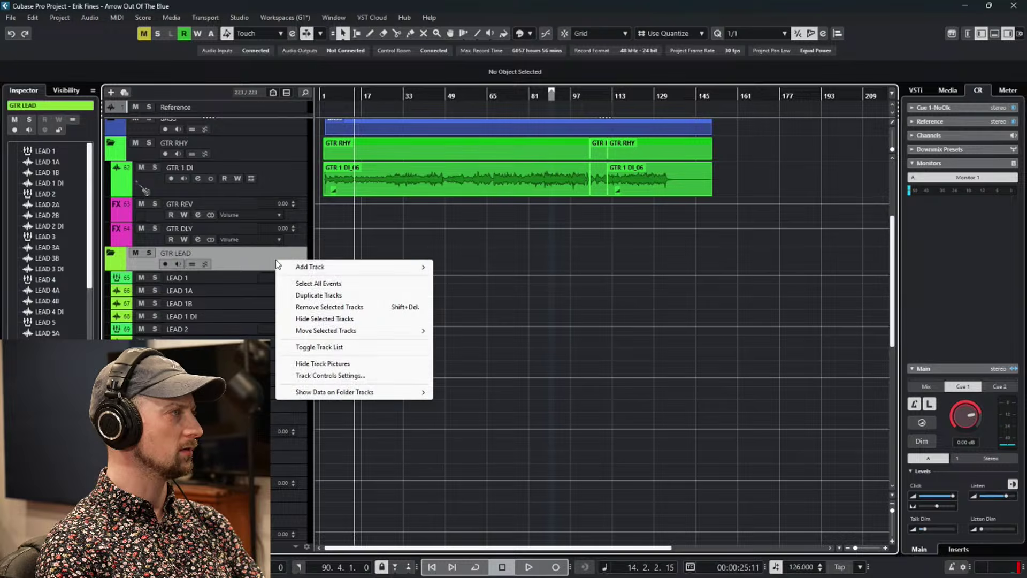
pyautogui.click(316, 307)
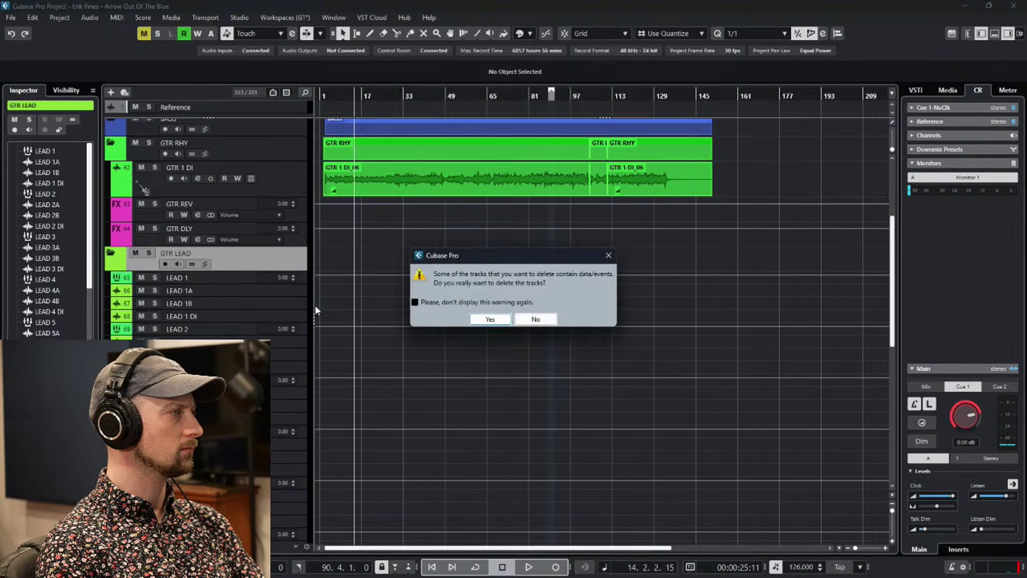
pyautogui.click(491, 318)
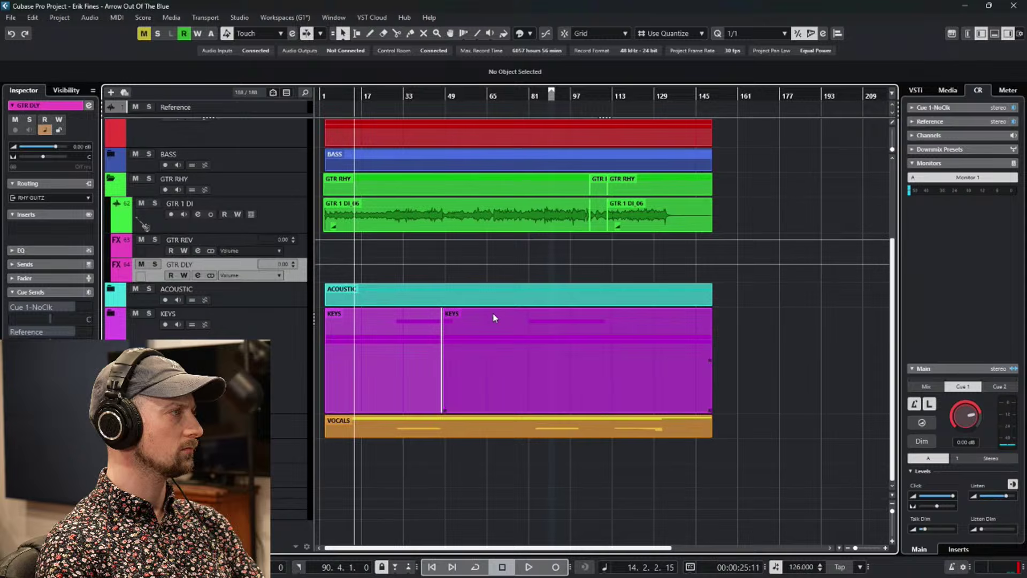
# Expand the ACOUSTIC folder track and check its AC 1A, AC 1B and AC 1 DI tracks.
pyautogui.click(269, 302)
pyautogui.click(111, 289)
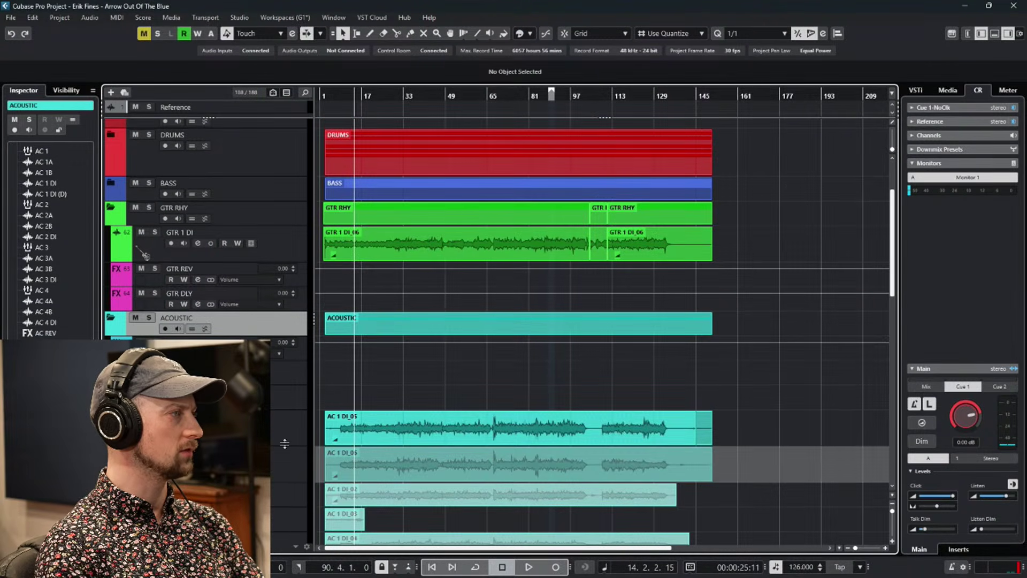
pyautogui.scroll(-3, 329, 317)
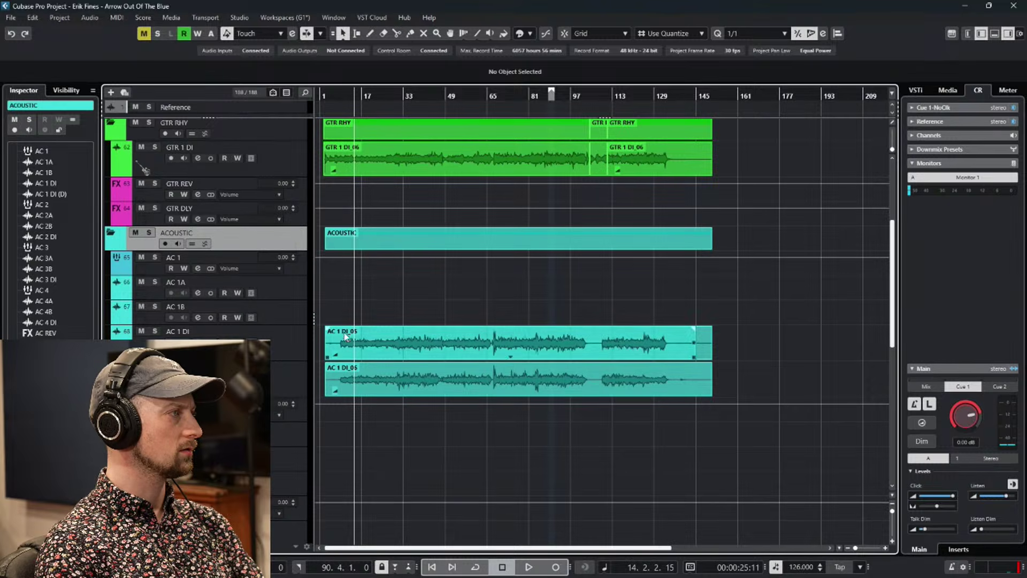
pyautogui.click(288, 287)
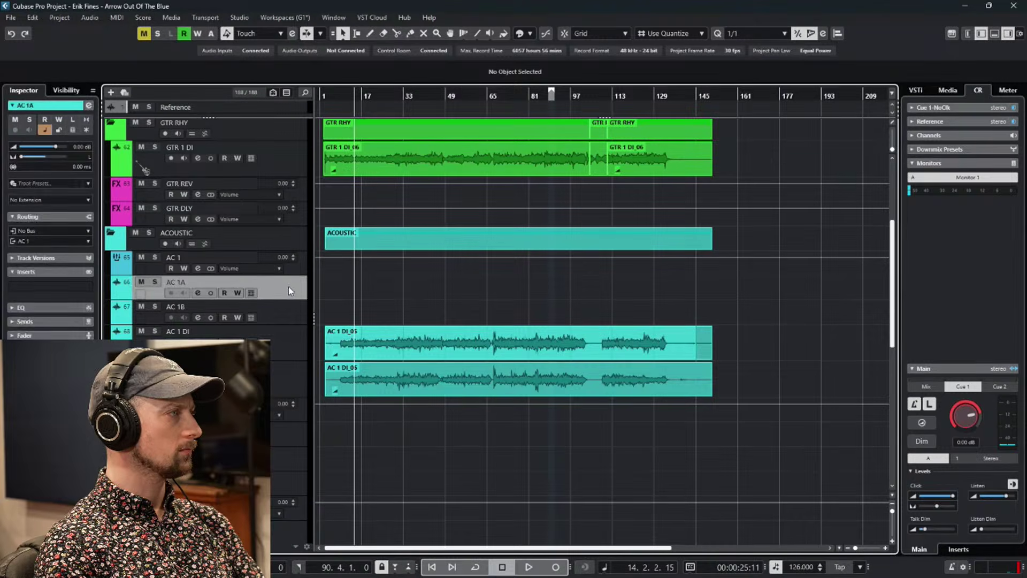
pyautogui.click(294, 313)
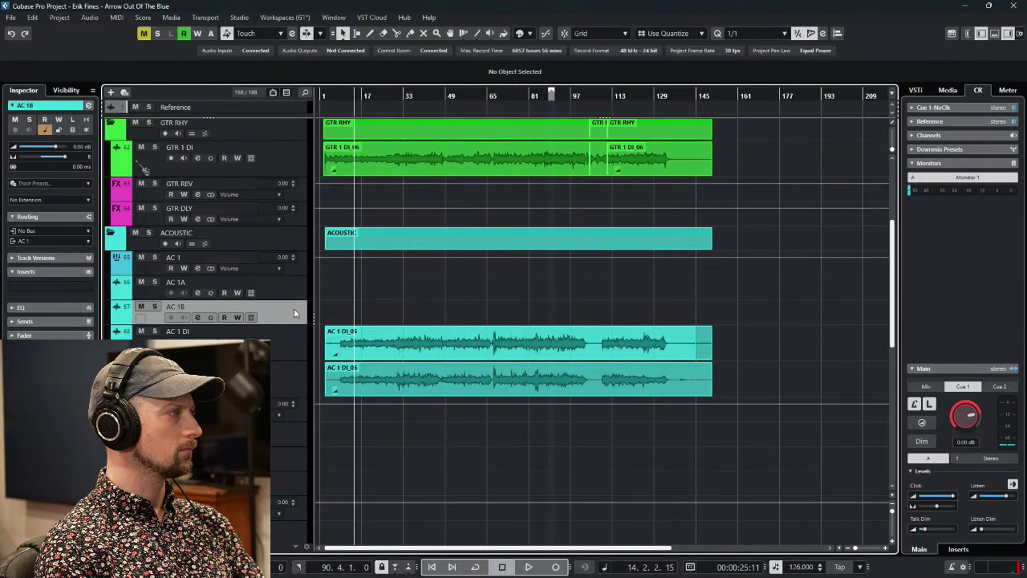
pyautogui.click(292, 348)
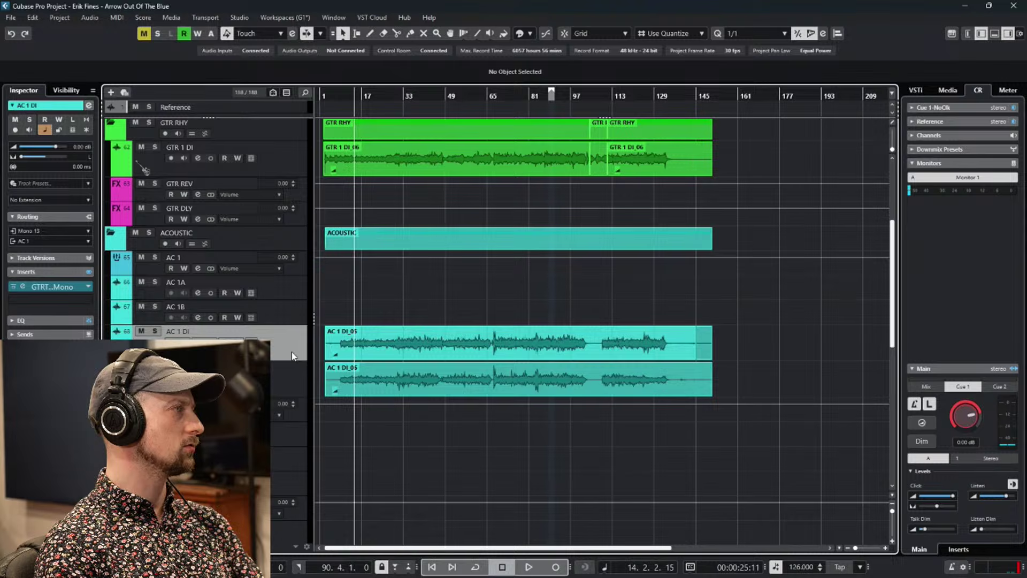
# Remove the empty AC 1A and AC 1B tracks from the ACOUSTIC folder.
pyautogui.click(286, 314)
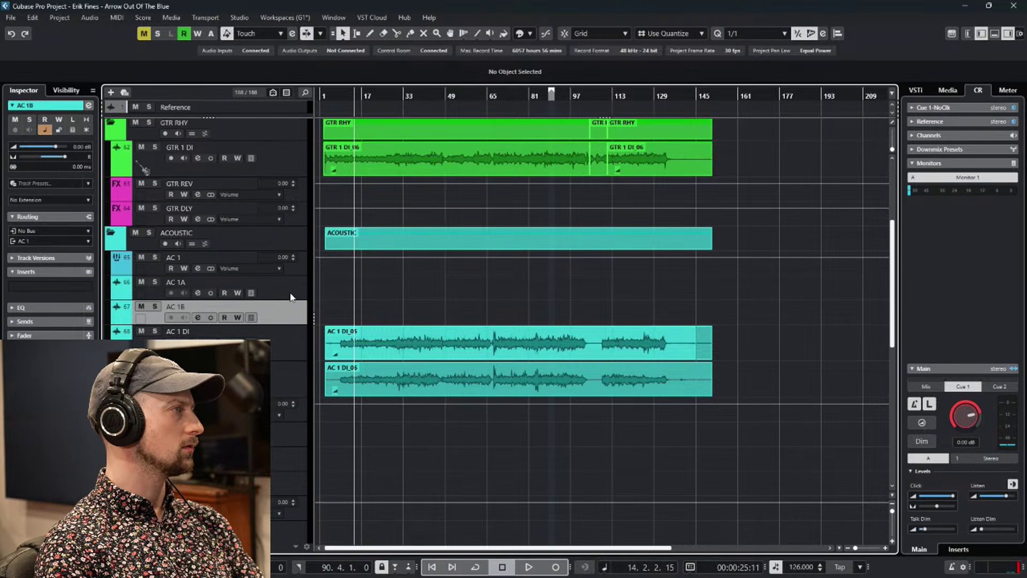
pyautogui.keyDown('shift'); pyautogui.click(292, 297); pyautogui.keyUp('shift')
pyautogui.rightClick(286, 298)
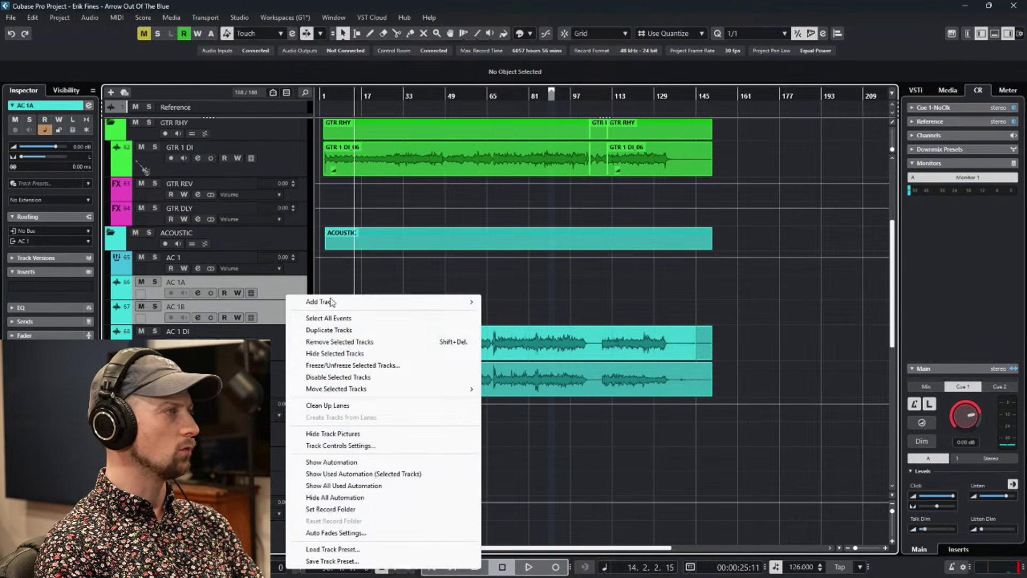
pyautogui.click(342, 343)
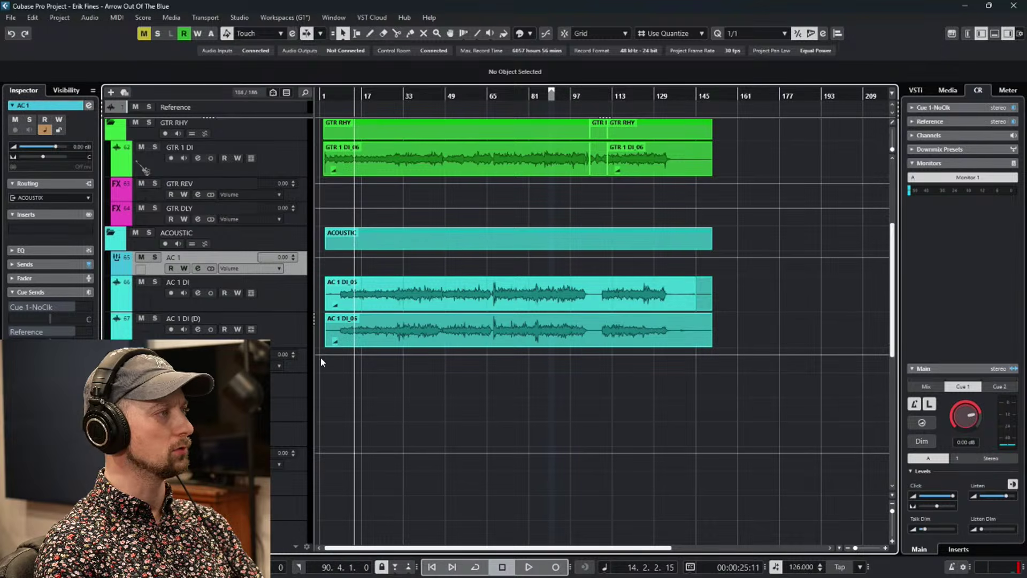
pyautogui.rightClick(298, 373)
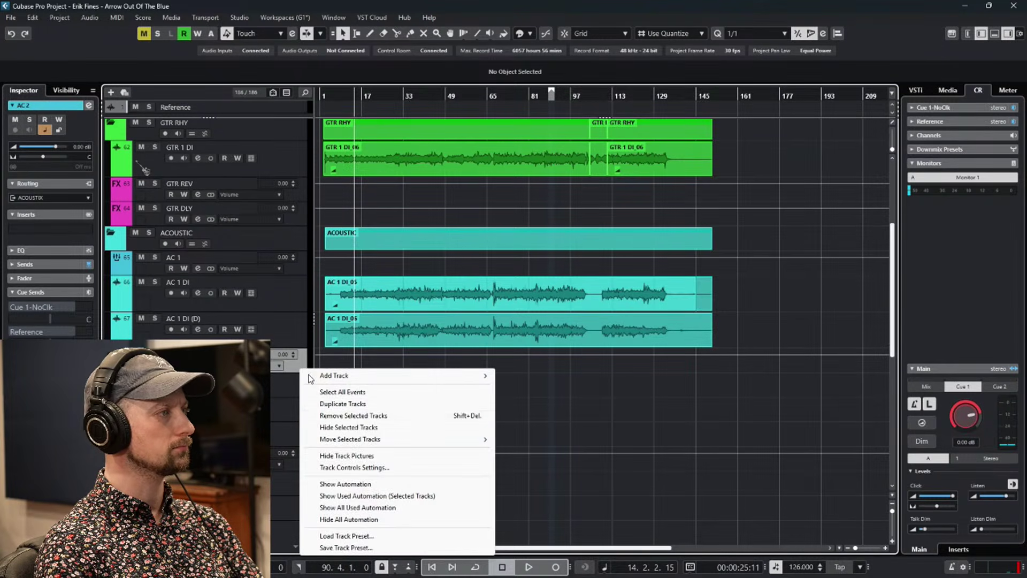
pyautogui.click(357, 413)
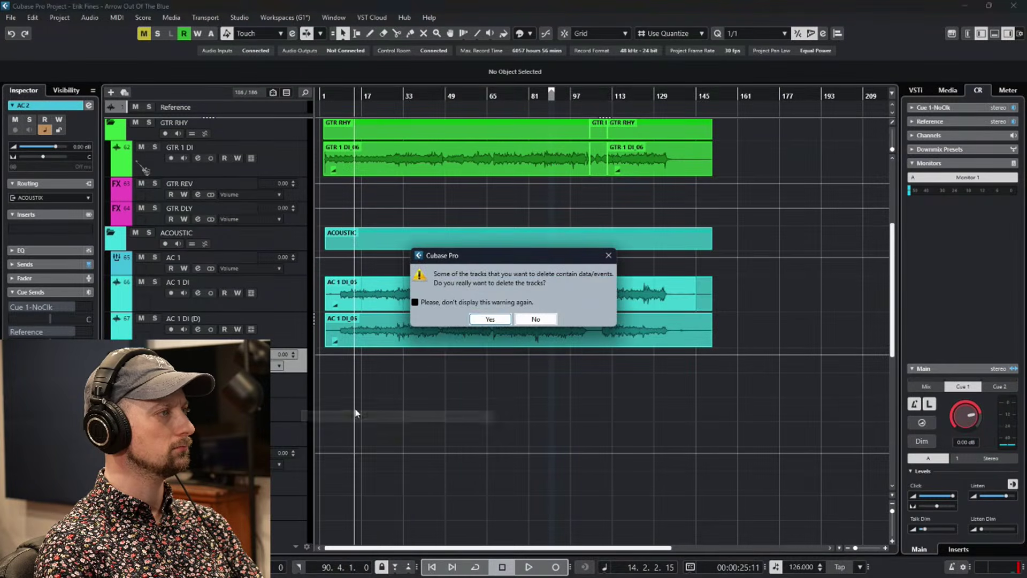
pyautogui.click(490, 319)
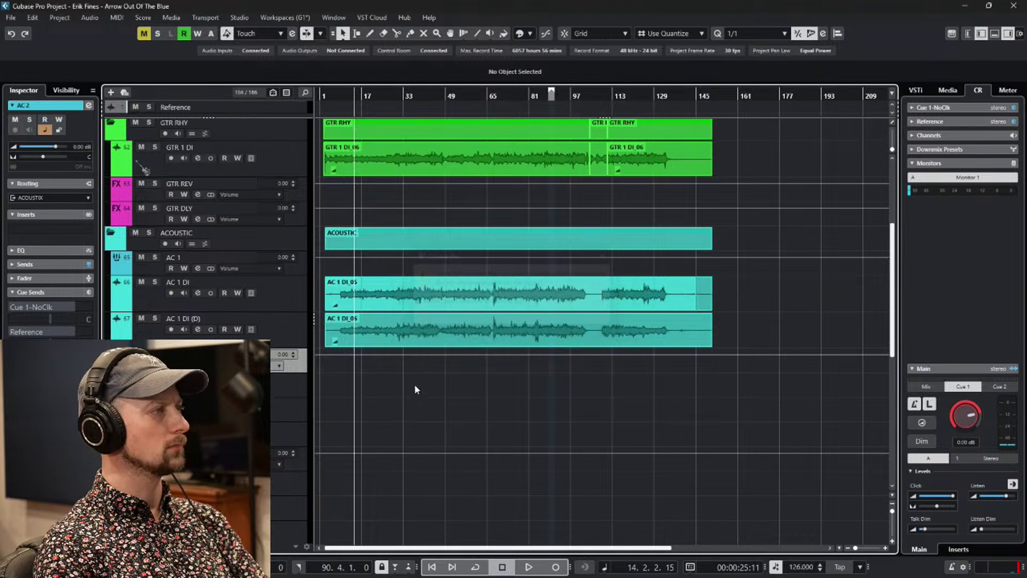
# Remove all AC 2, AC 3 and AC 4 group and audio tracks from the ACOUSTIC folder, keeping AC REV and AC COMP.
pyautogui.scroll(5, 389, 444)
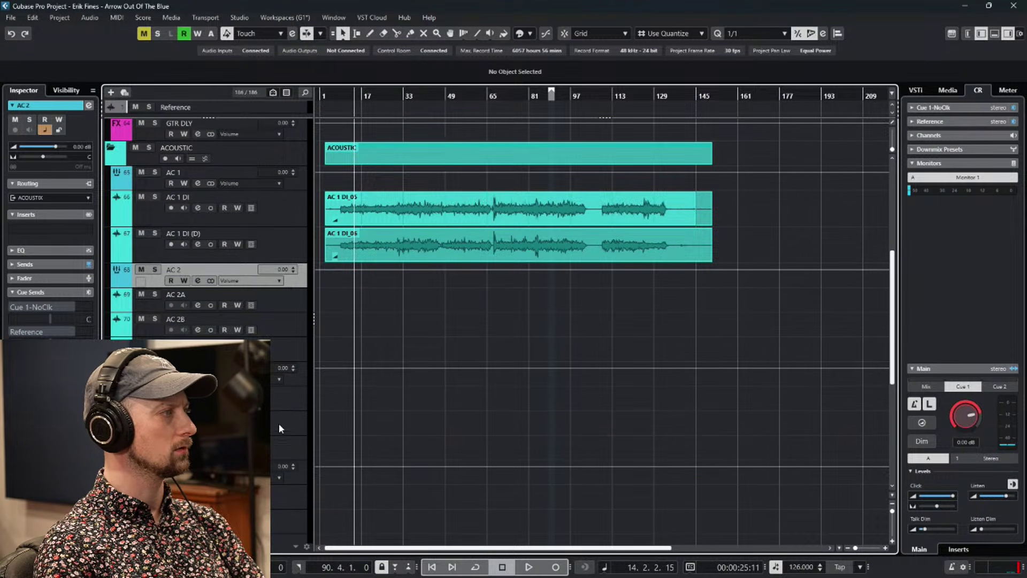
pyautogui.scroll(-4, 278, 421)
pyautogui.rightClick(297, 374)
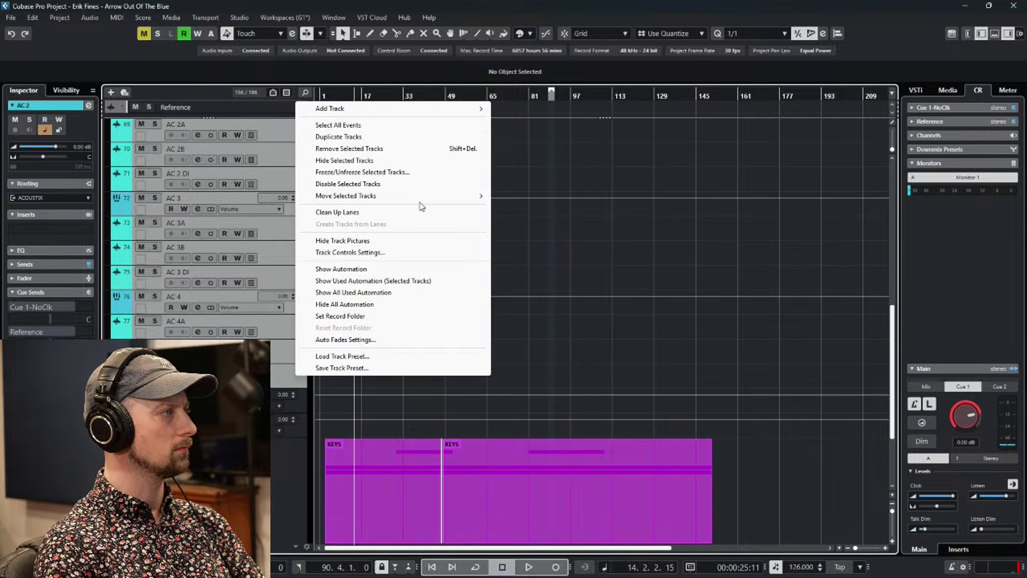
pyautogui.click(353, 148)
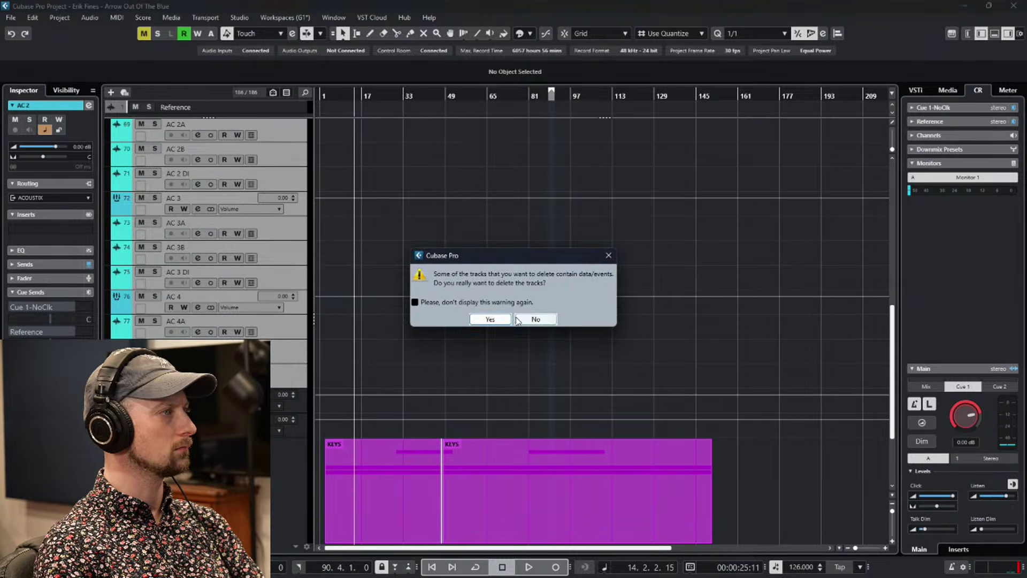
pyautogui.click(499, 317)
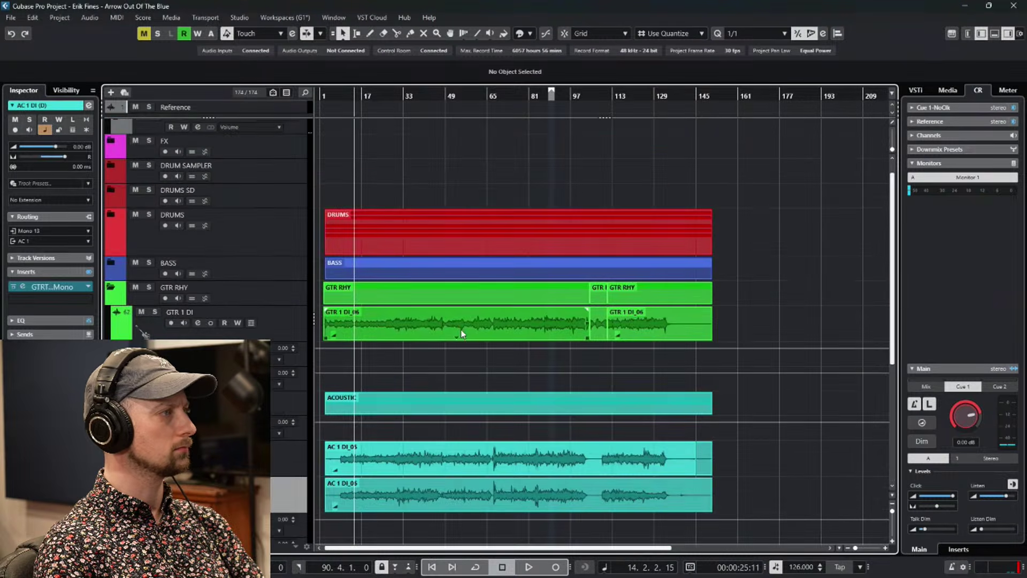
# Expand the KEYS folder track to show the keyboard tracks inside it.
pyautogui.scroll(-5, 382, 451)
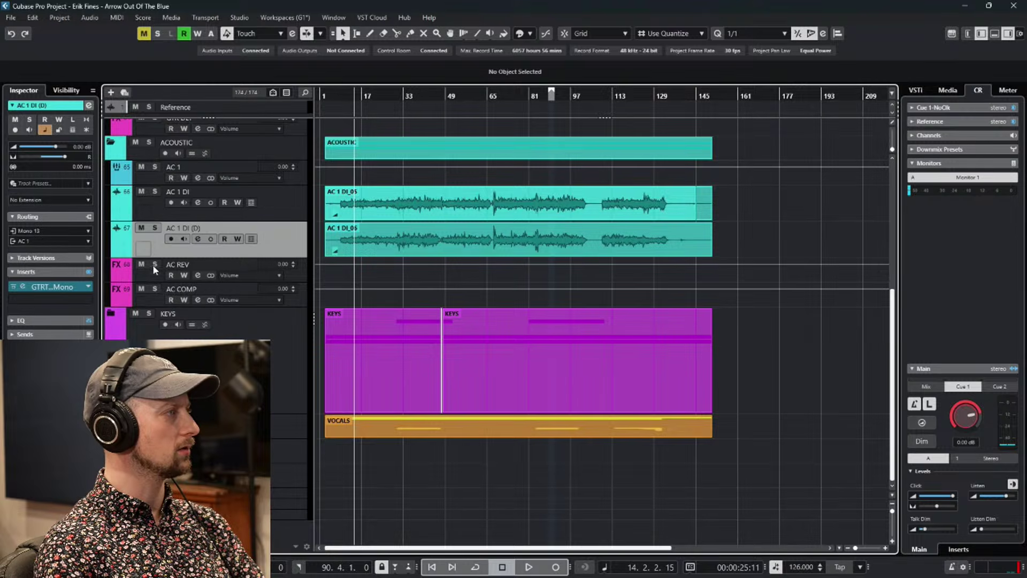
pyautogui.scroll(-5, 431, 345)
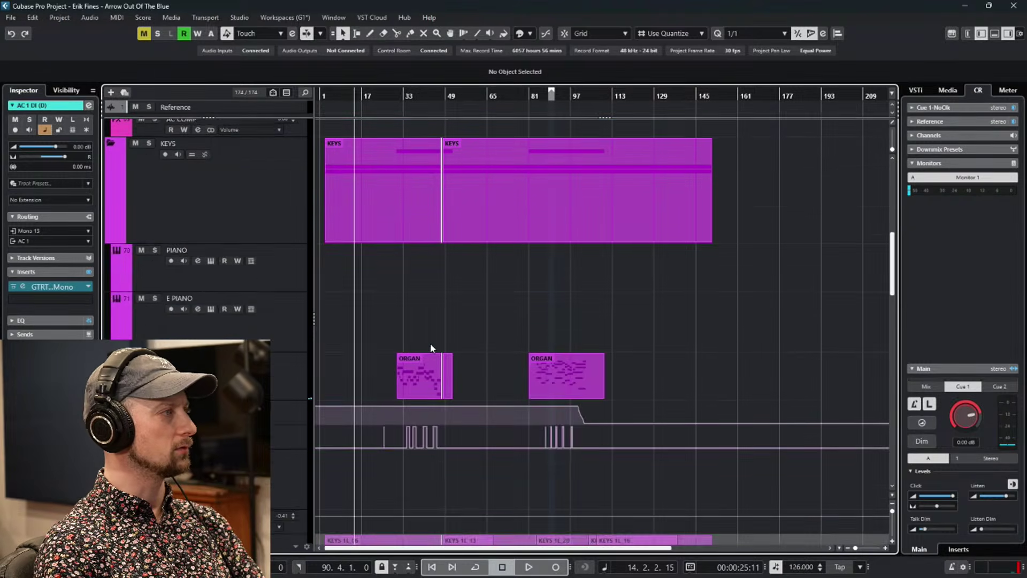
# Remove the empty PIANO and E PIANO tracks from the KEYS folder.
pyautogui.scroll(-3, 431, 344)
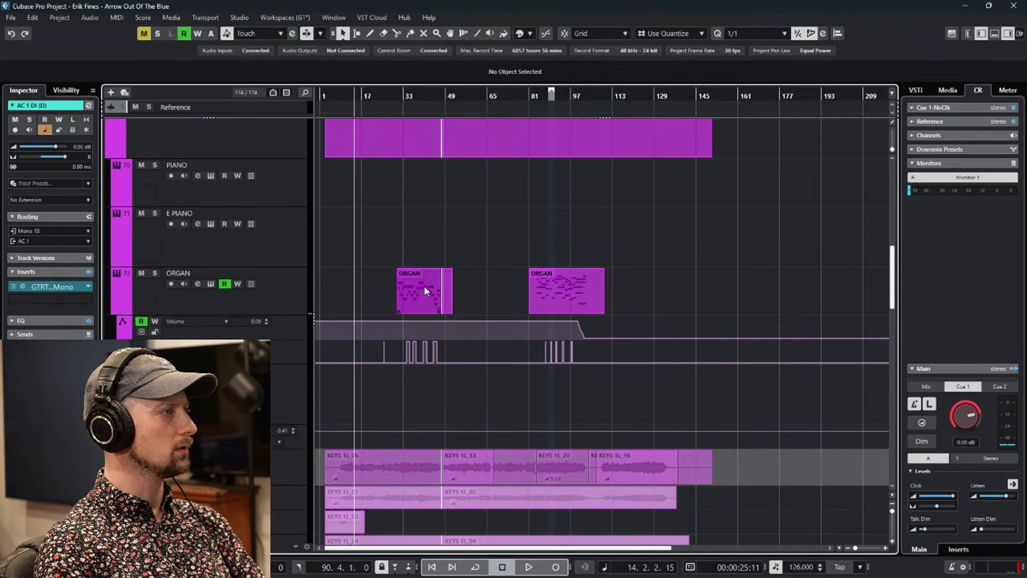
pyautogui.click(402, 96)
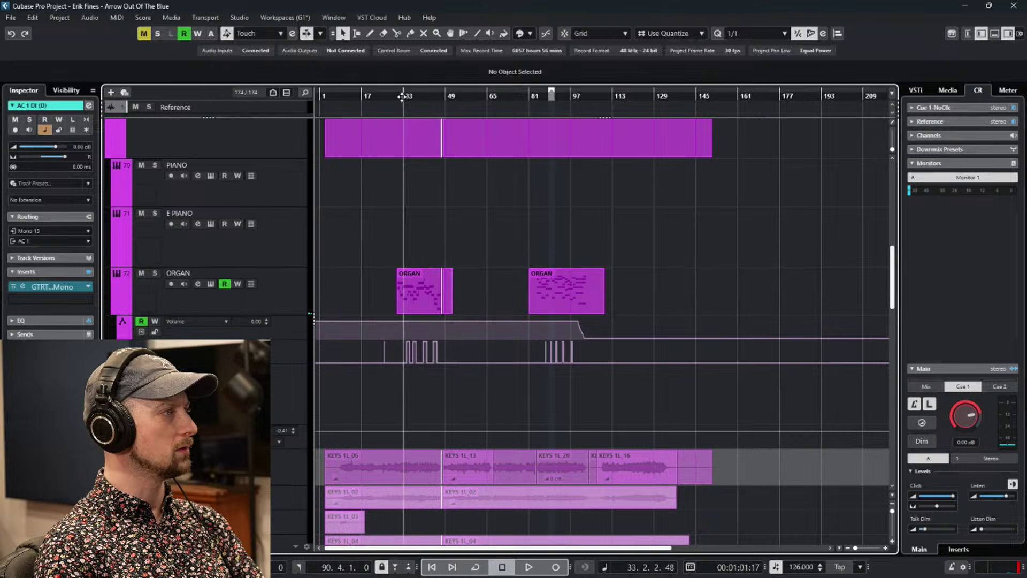
pyautogui.click(297, 191)
pyautogui.keyDown('shift'); pyautogui.click(293, 230); pyautogui.keyUp('shift')
pyautogui.rightClick(293, 230)
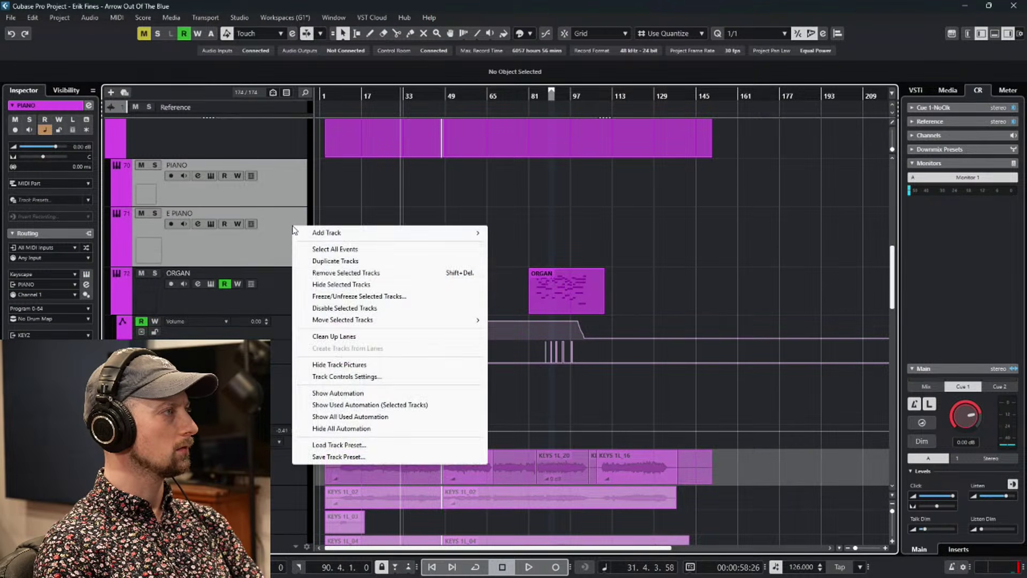
pyautogui.click(338, 272)
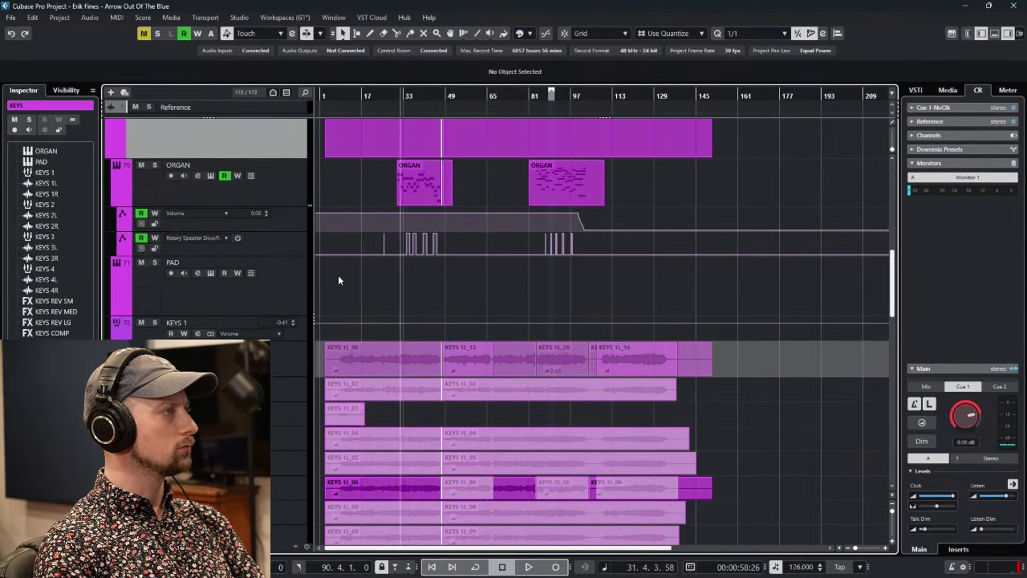
# Hide the ORGAN track's automation lanes and remove the empty PAD track from the KEYS folder.
pyautogui.scroll(3, 425, 273)
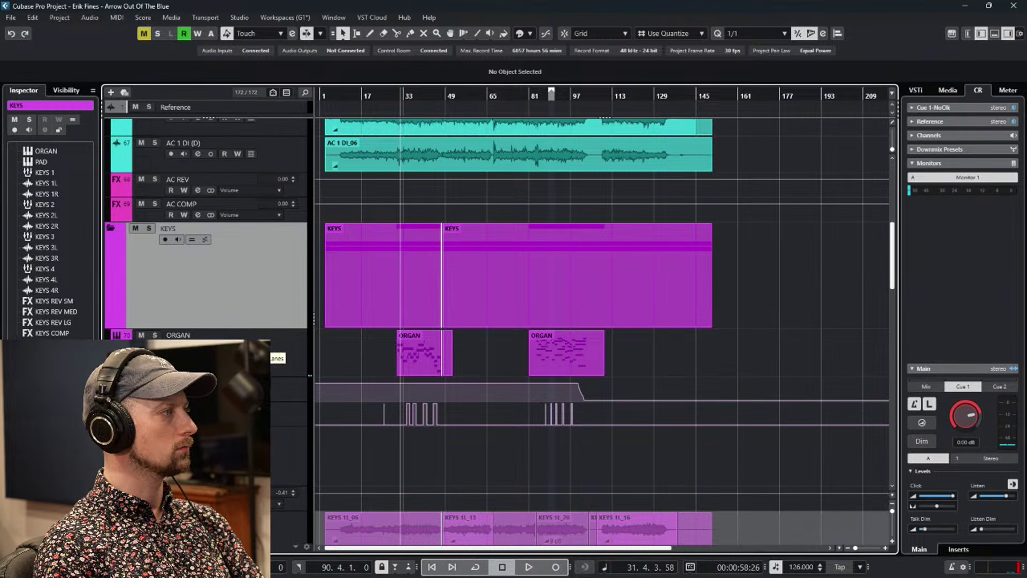
pyautogui.click(116, 371)
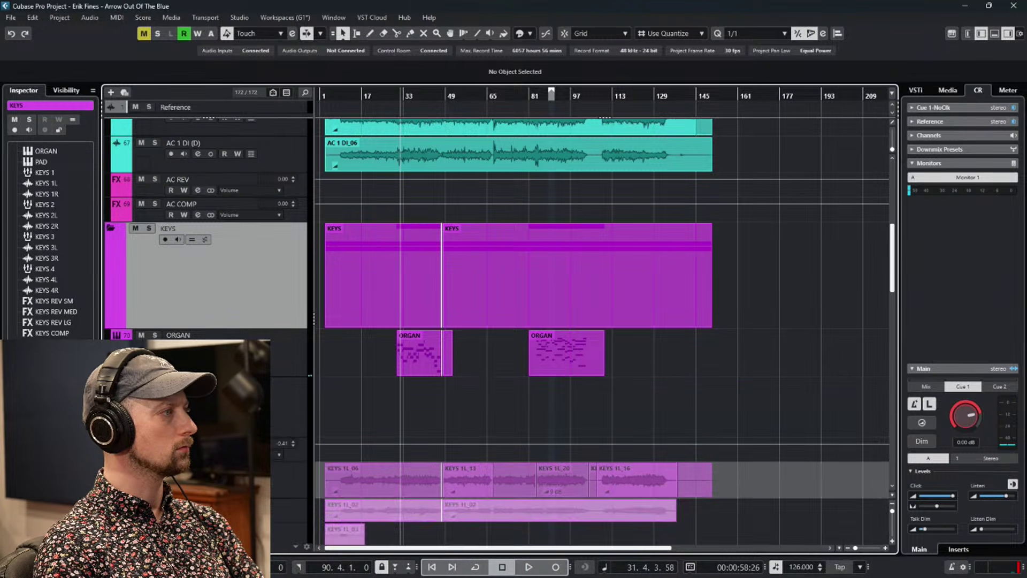
pyautogui.rightClick(217, 423)
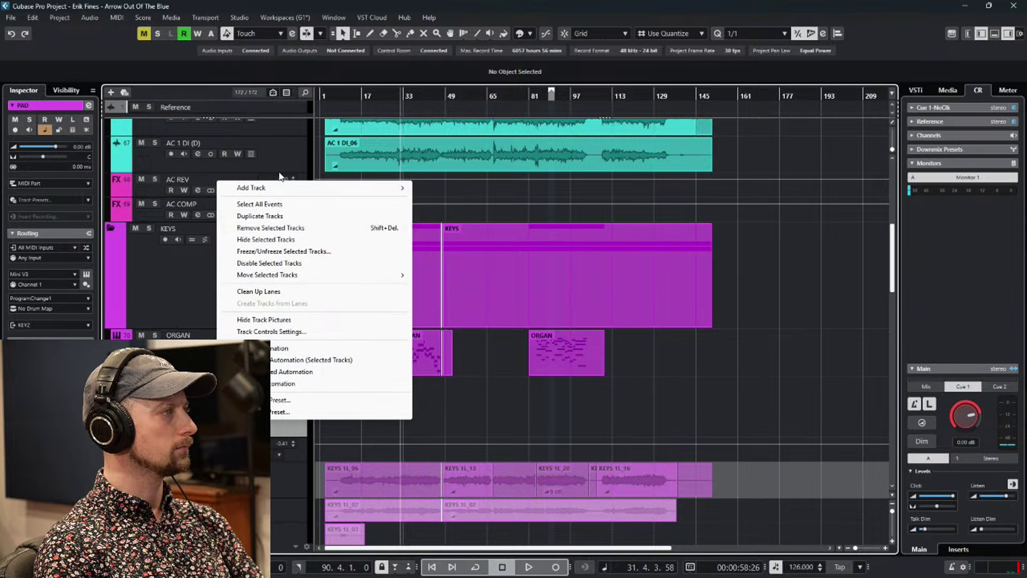
pyautogui.click(278, 228)
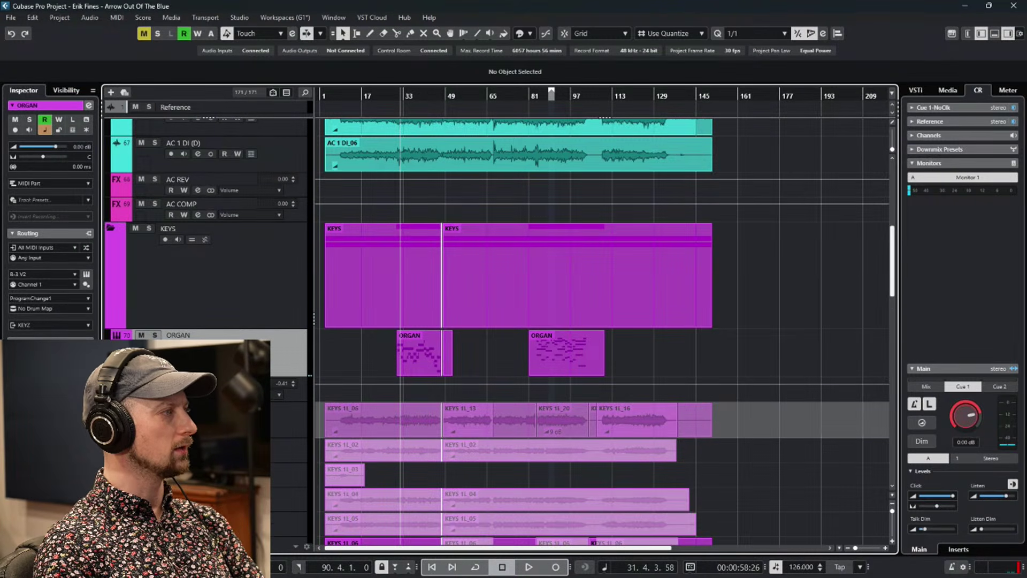
# Hide the take lanes of the KEYS 1L and KEYS 1R tracks.
pyautogui.click(802, 455)
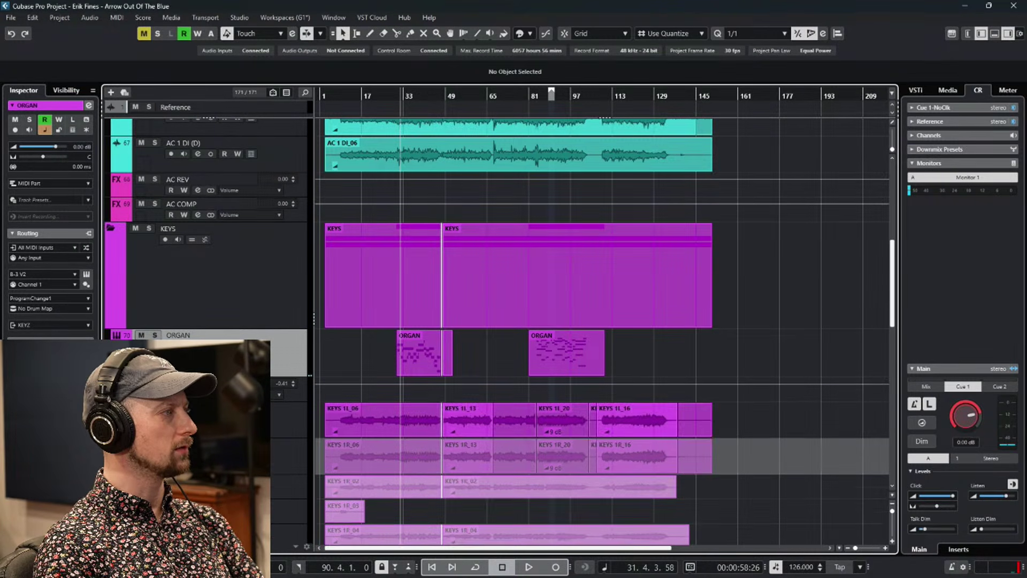
pyautogui.click(279, 432)
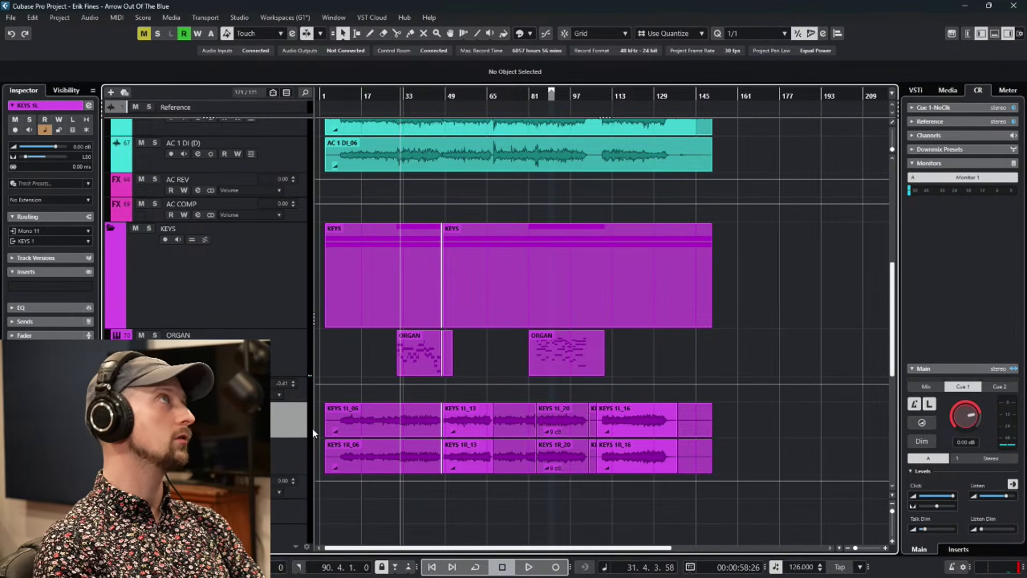
# Remove all KEYS 2, KEYS 3 and KEYS 4 group and audio tracks, keeping the KEYS REV and KEYS COMP effect tracks.
pyautogui.scroll(-5, 457, 419)
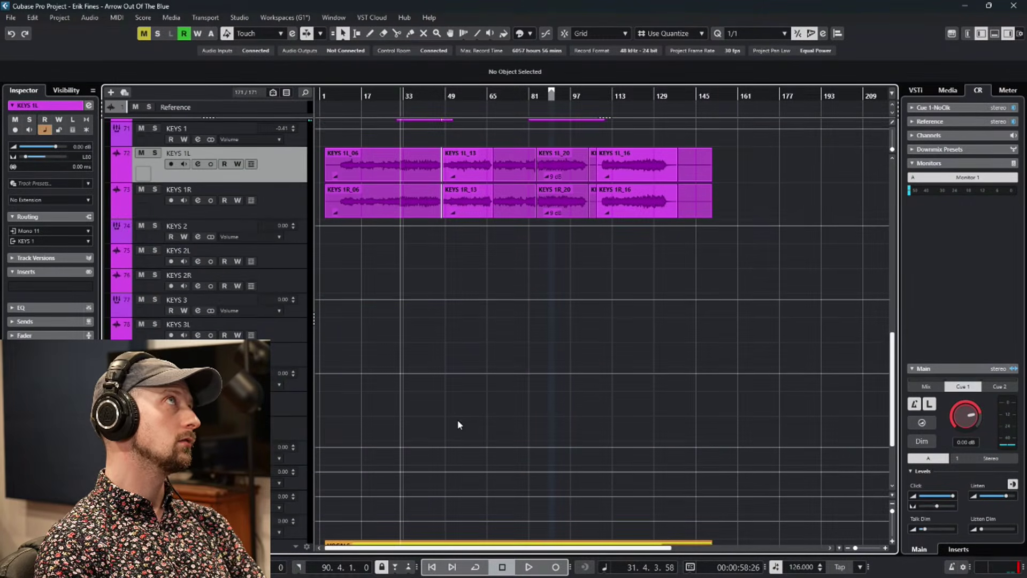
pyautogui.click(300, 242)
pyautogui.scroll(-2, 289, 285)
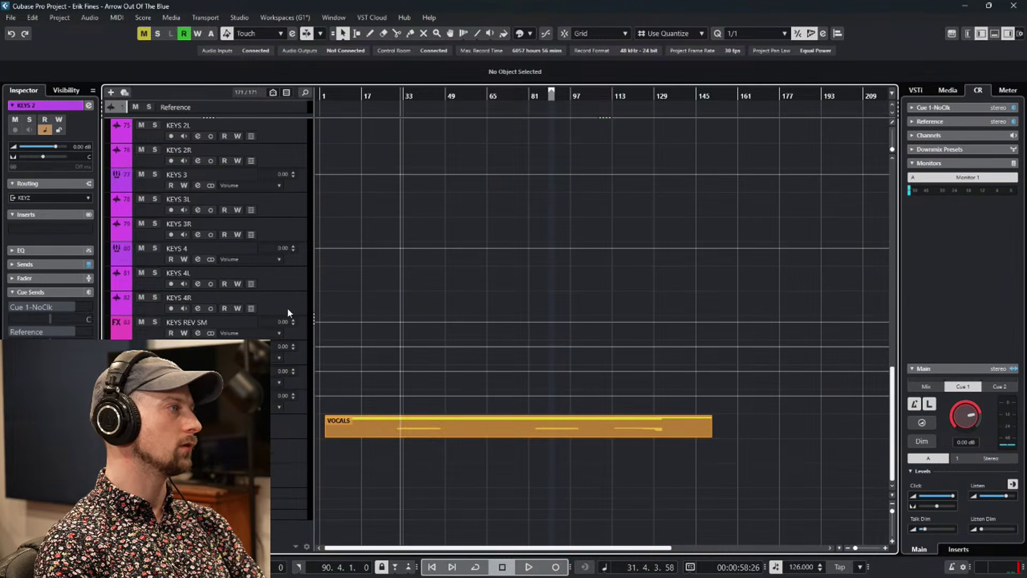
pyautogui.keyDown('shift'); pyautogui.click(293, 306); pyautogui.keyUp('shift')
pyautogui.rightClick(293, 304)
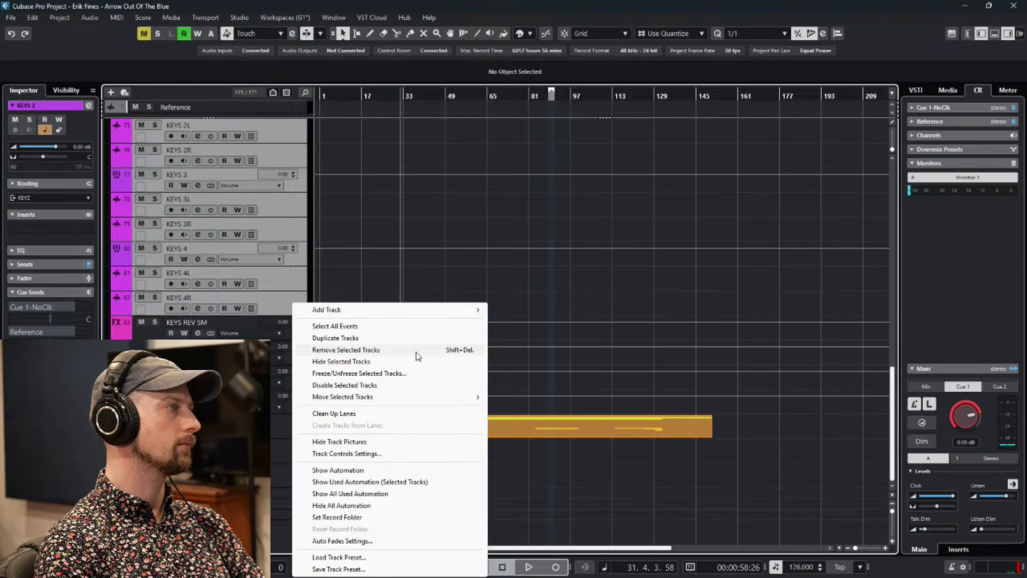
pyautogui.click(418, 352)
pyautogui.click(508, 318)
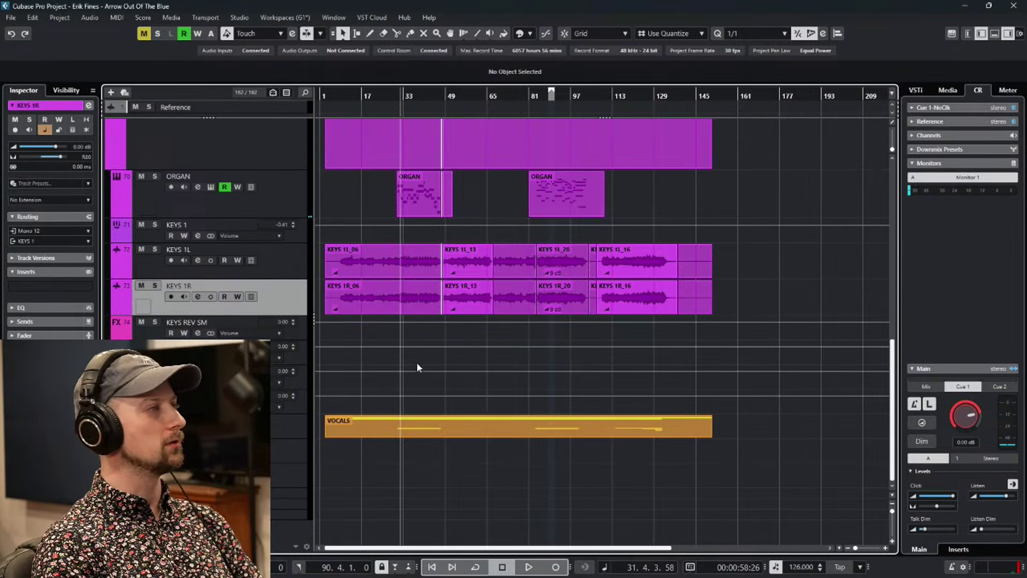
# Check the tracks inside the DRUM SAMPLER, DRUMS SD and FX folders for any recorded events, and collapse the three folders again.
pyautogui.scroll(8, 416, 368)
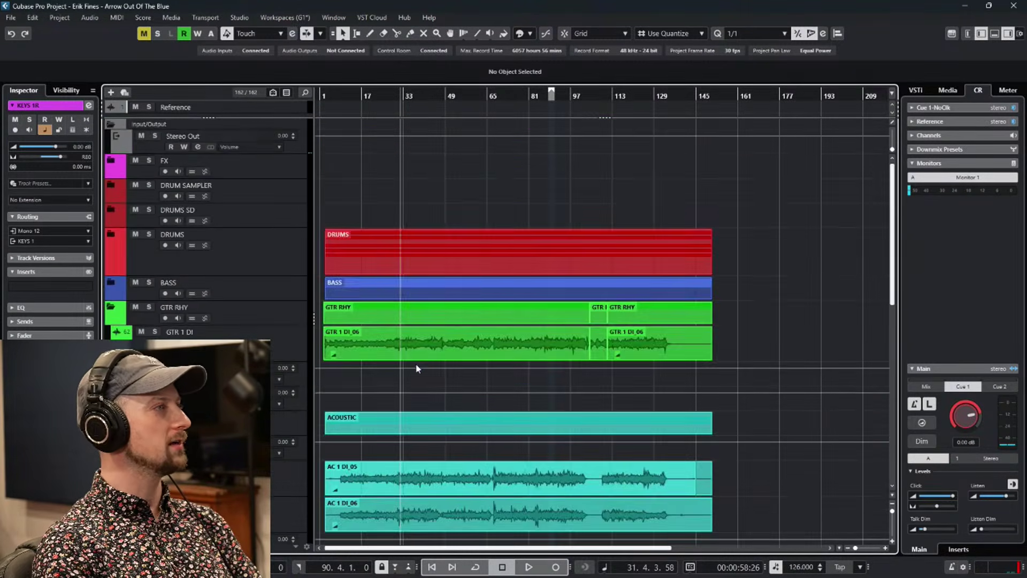
pyautogui.click(255, 189)
pyautogui.click(111, 186)
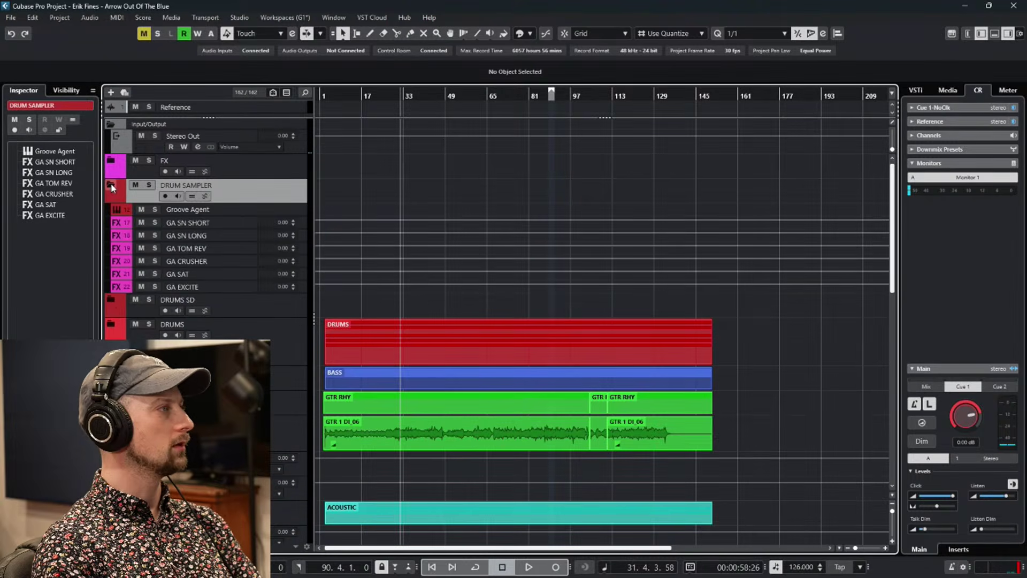
pyautogui.click(112, 299)
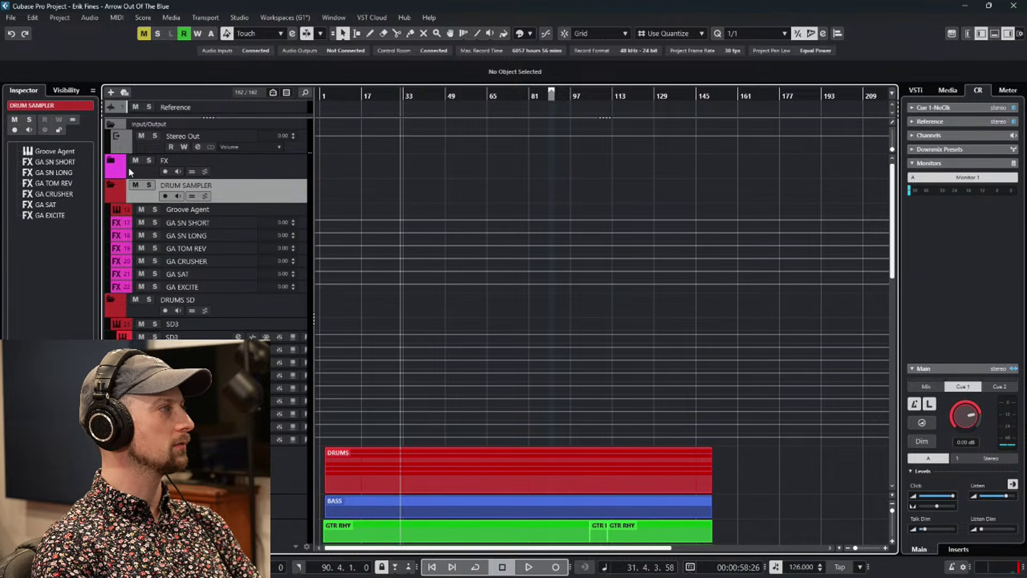
pyautogui.click(111, 161)
pyautogui.click(188, 166)
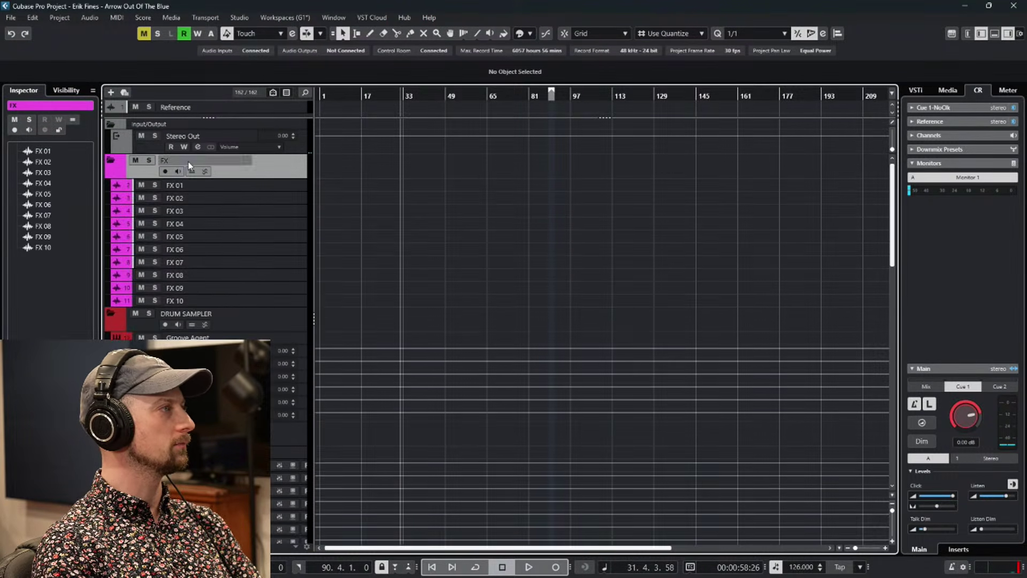
pyautogui.click(110, 161)
pyautogui.click(114, 184)
pyautogui.click(110, 211)
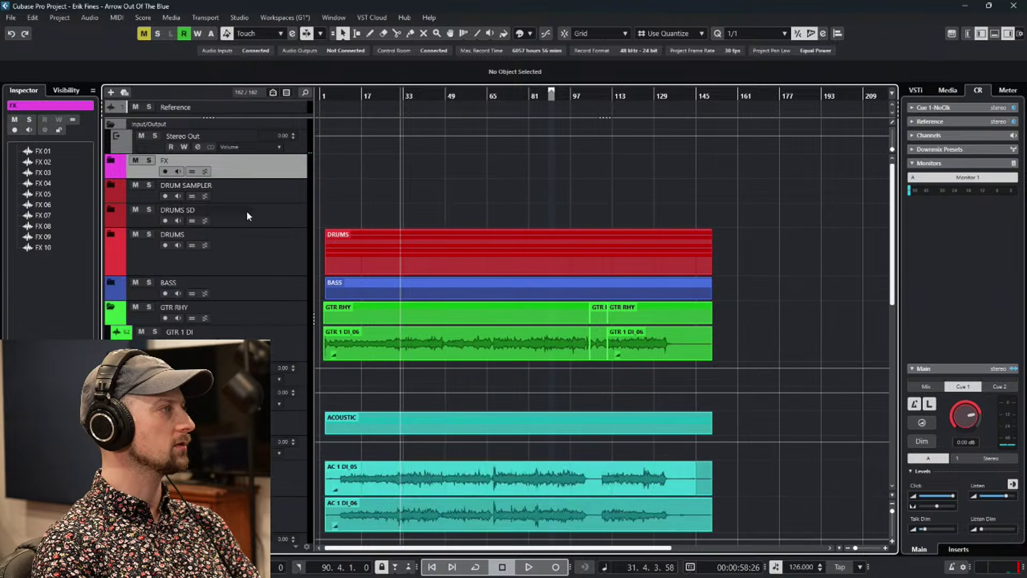
# Remove the unused FX, DRUM SAMPLER and DRUMS SD folders together with the tracks inside them.
pyautogui.click(246, 211)
pyautogui.keyDown('shift'); pyautogui.click(264, 166); pyautogui.keyUp('shift')
pyautogui.rightClick(264, 168)
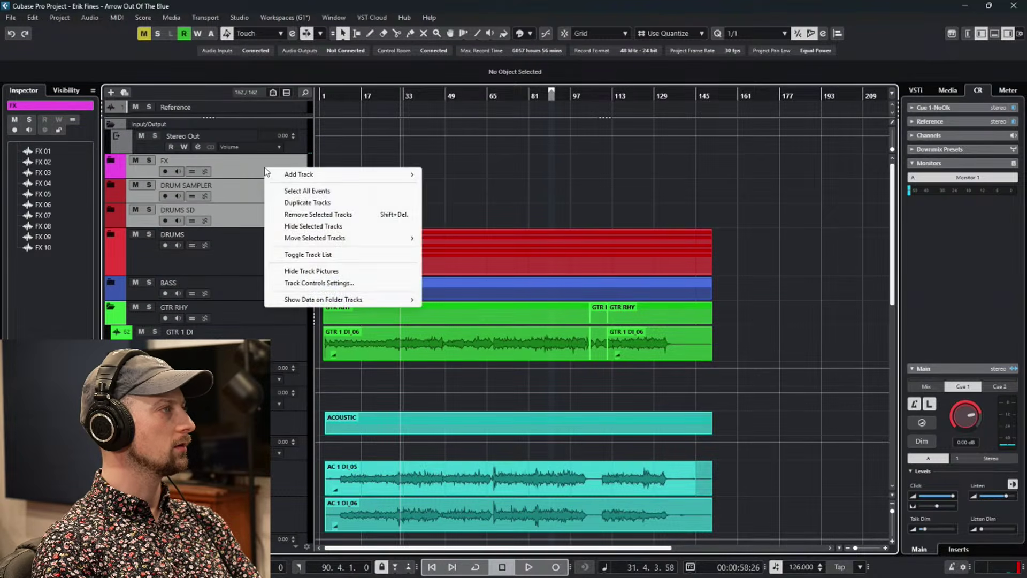
pyautogui.click(310, 214)
pyautogui.click(486, 321)
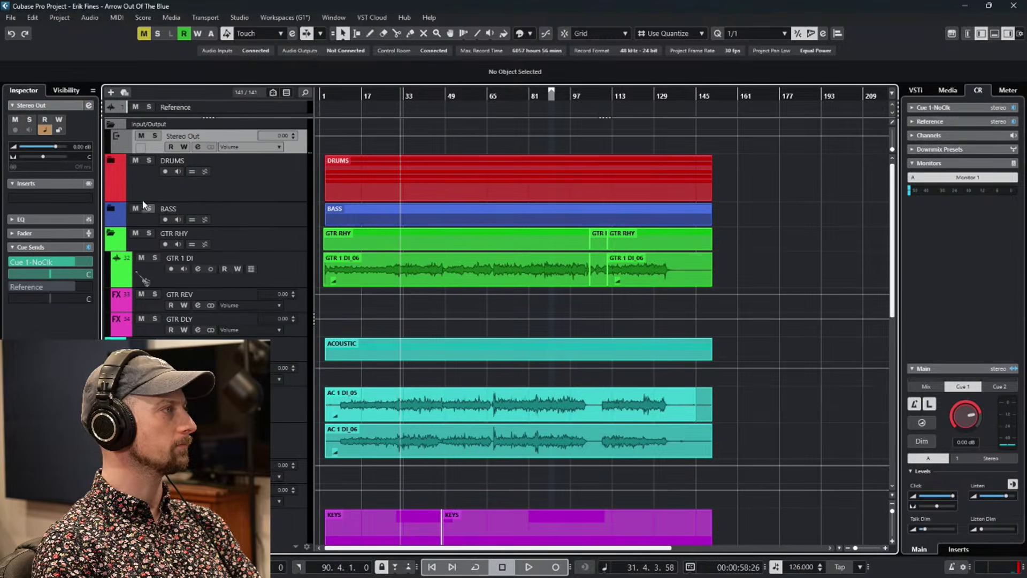
# Expand the DRUMS folder and hide the take lanes of the KICK IN, KICK OUT, SN TOP and SN BOTT tracks.
pyautogui.click(111, 159)
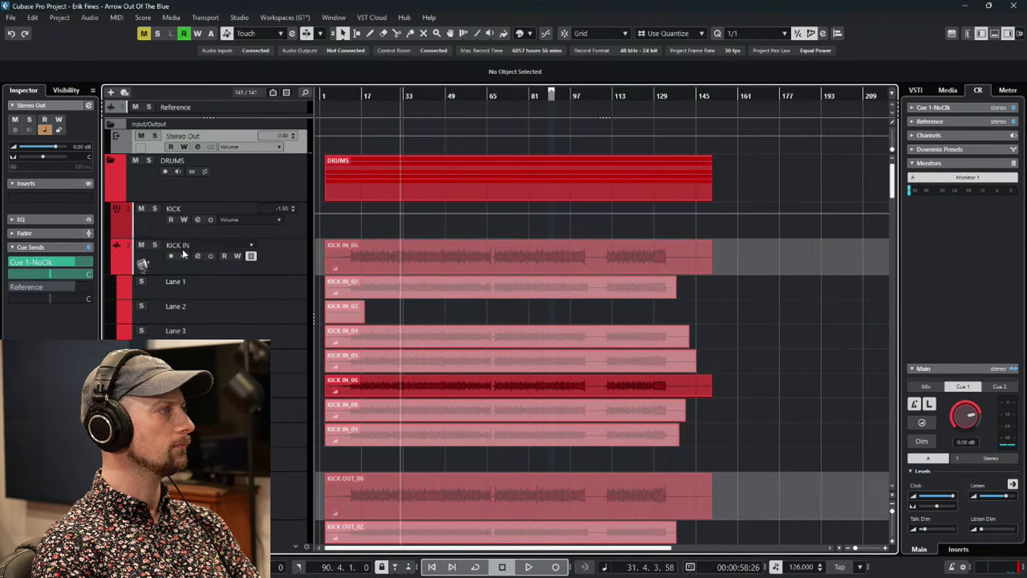
pyautogui.click(251, 257)
pyautogui.click(250, 293)
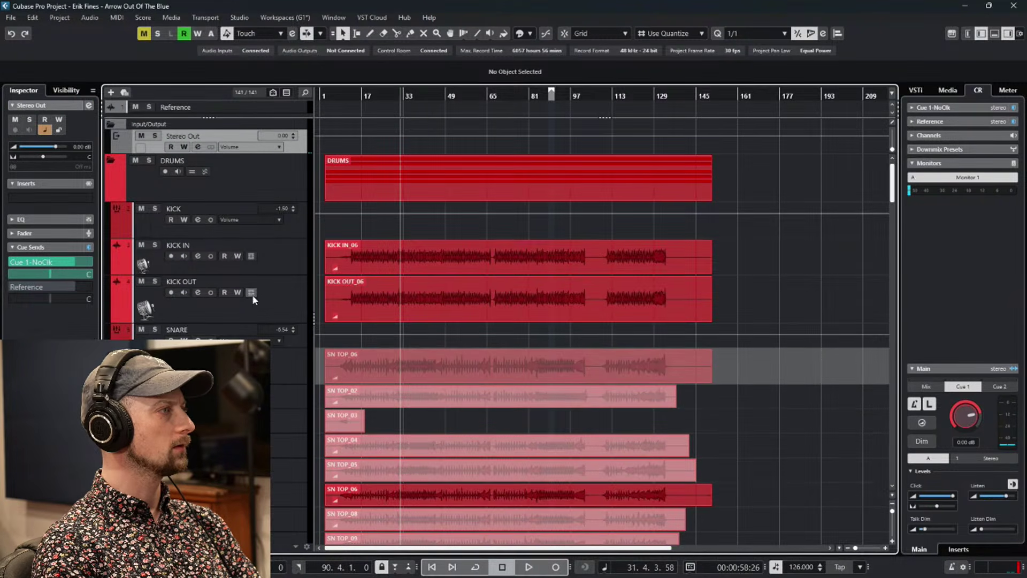
pyautogui.scroll(-3, 404, 371)
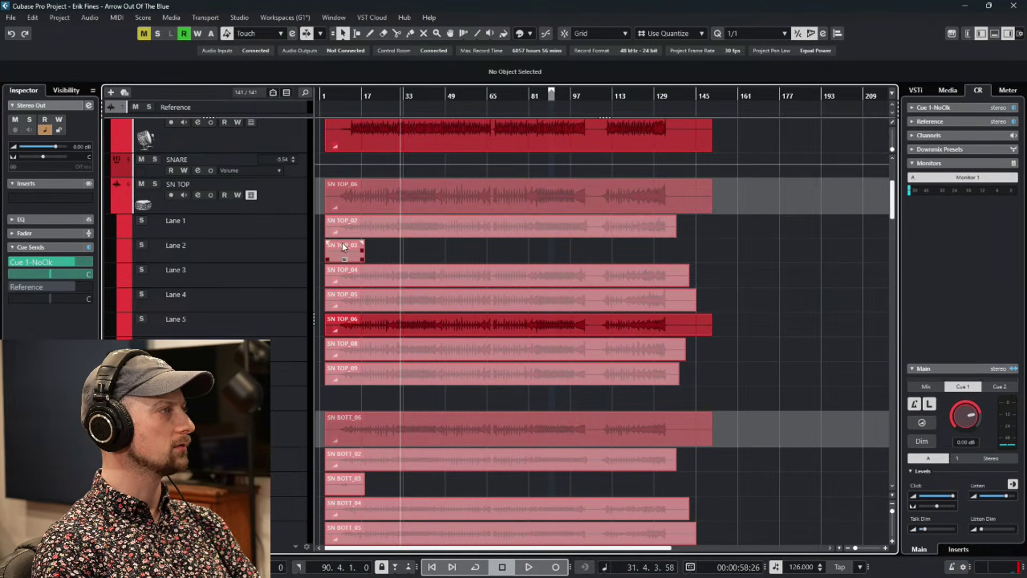
pyautogui.moveTo(340, 98); pyautogui.dragTo(336, 102)
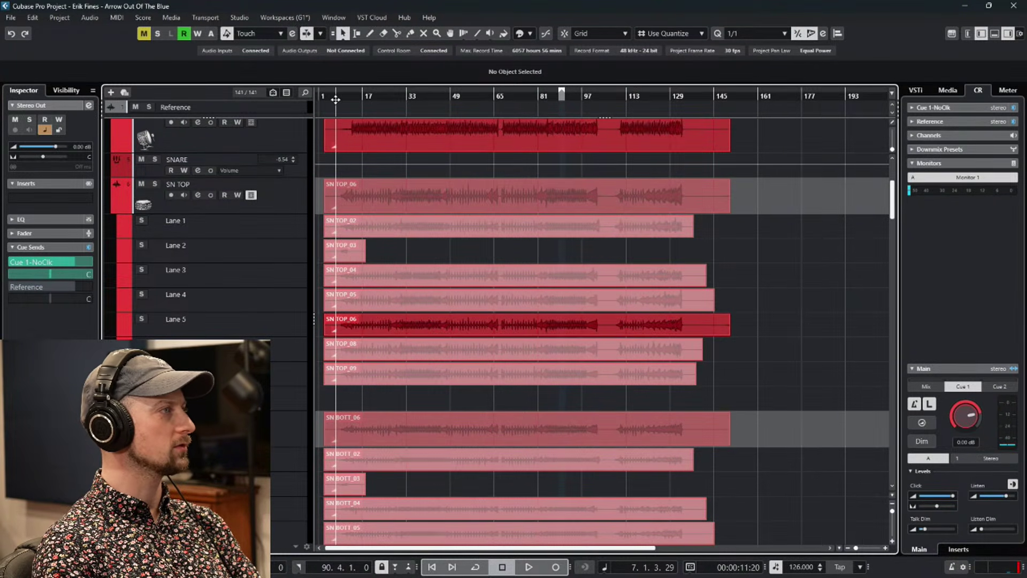
pyautogui.click(252, 195)
pyautogui.click(250, 233)
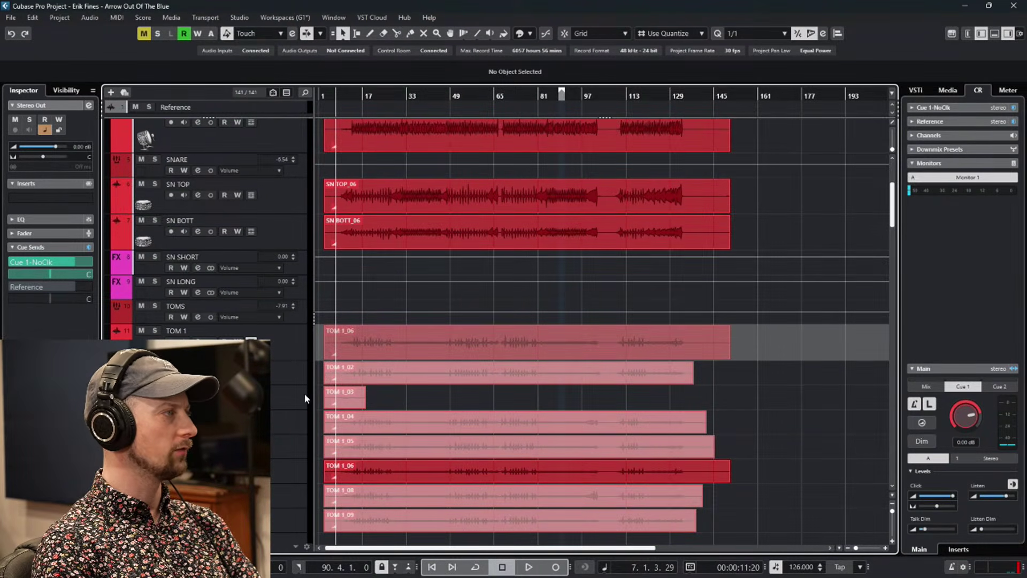
# Hide the take lanes of the TOM 1, TOM 3, HH, RIDE, OH L and OH R tracks.
pyautogui.click(251, 341)
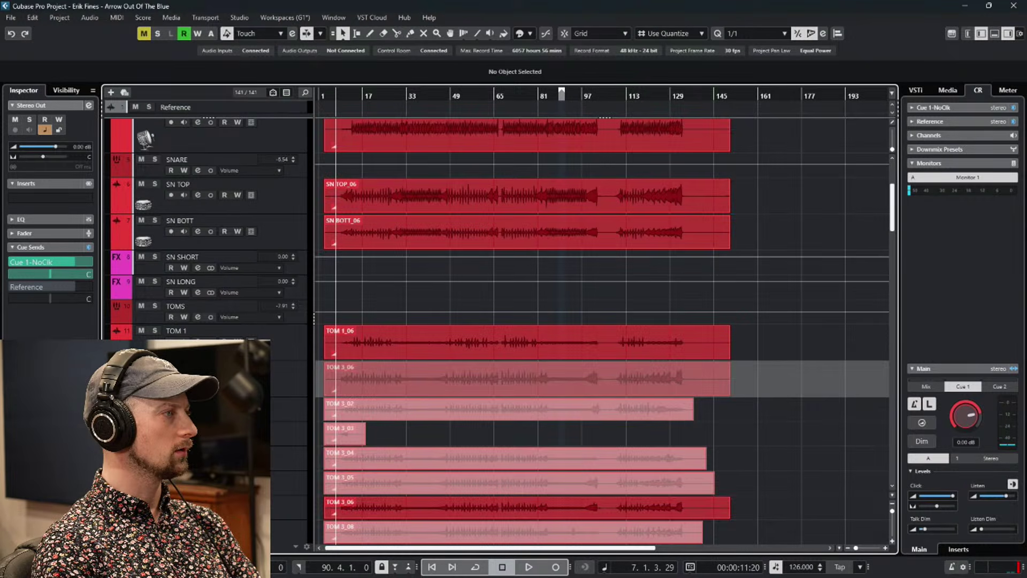
pyautogui.click(251, 378)
pyautogui.click(251, 439)
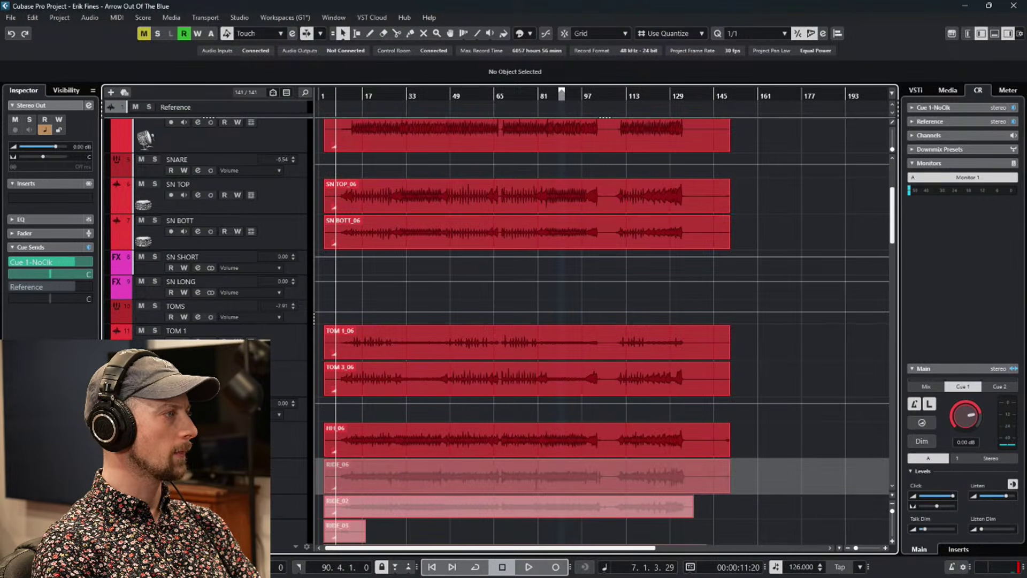
pyautogui.click(251, 475)
pyautogui.scroll(-5, 304, 252)
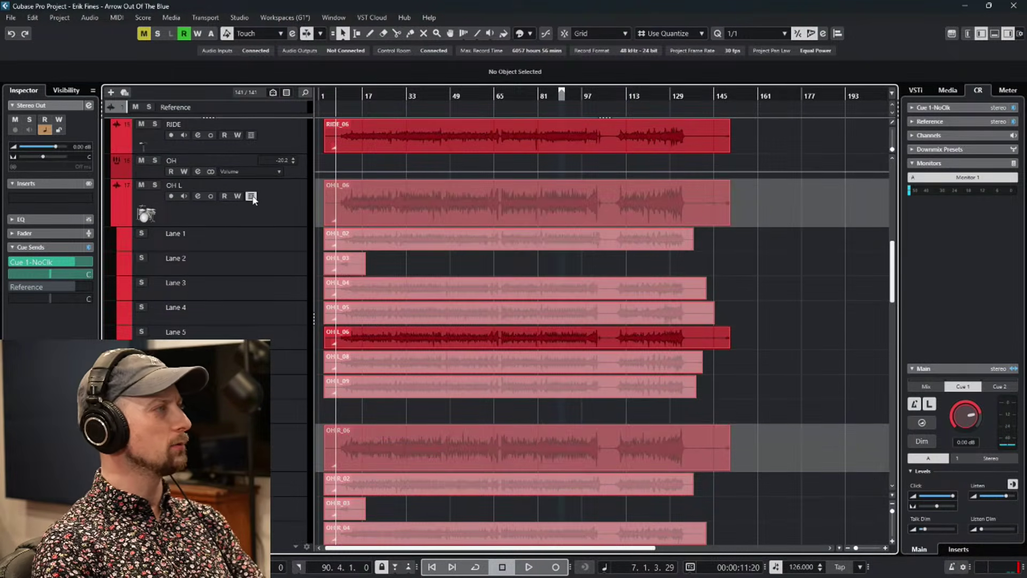
pyautogui.click(251, 197)
pyautogui.click(250, 244)
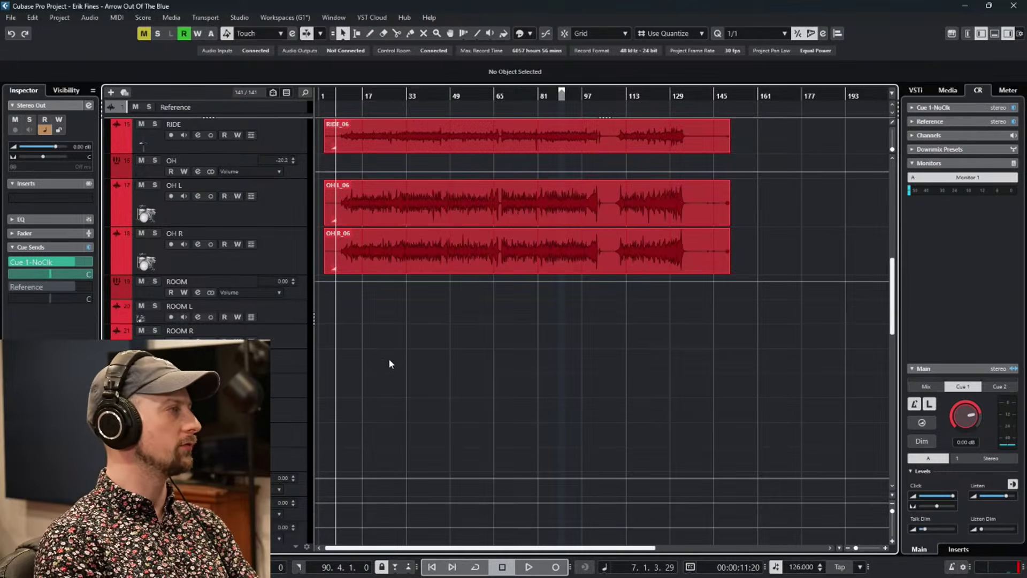
# Expand the VOCALS folder and look through the VOX LEAD and harmony tracks inside it.
pyautogui.scroll(-10, 385, 369)
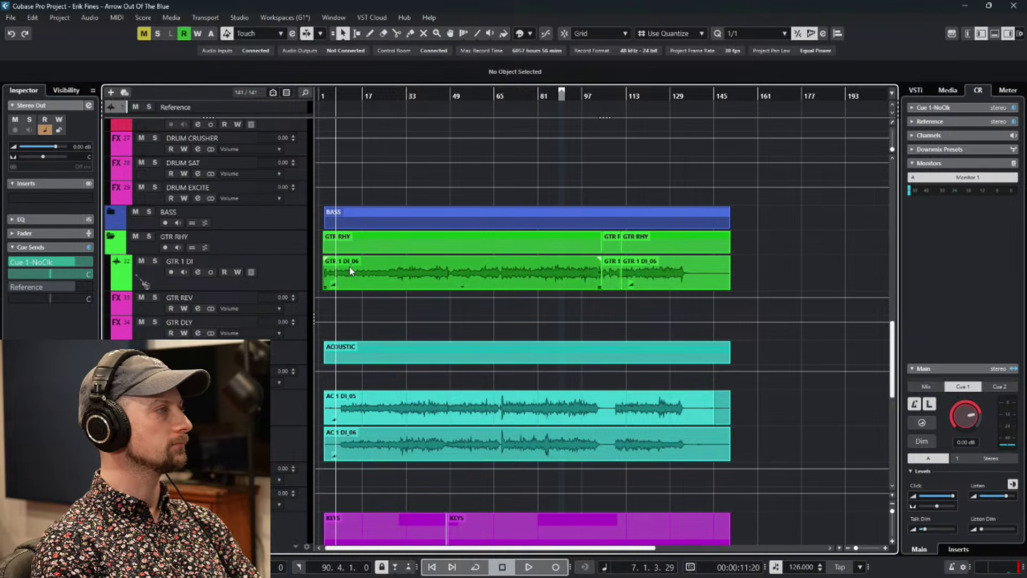
pyautogui.scroll(-3, 352, 303)
pyautogui.scroll(-5, 352, 304)
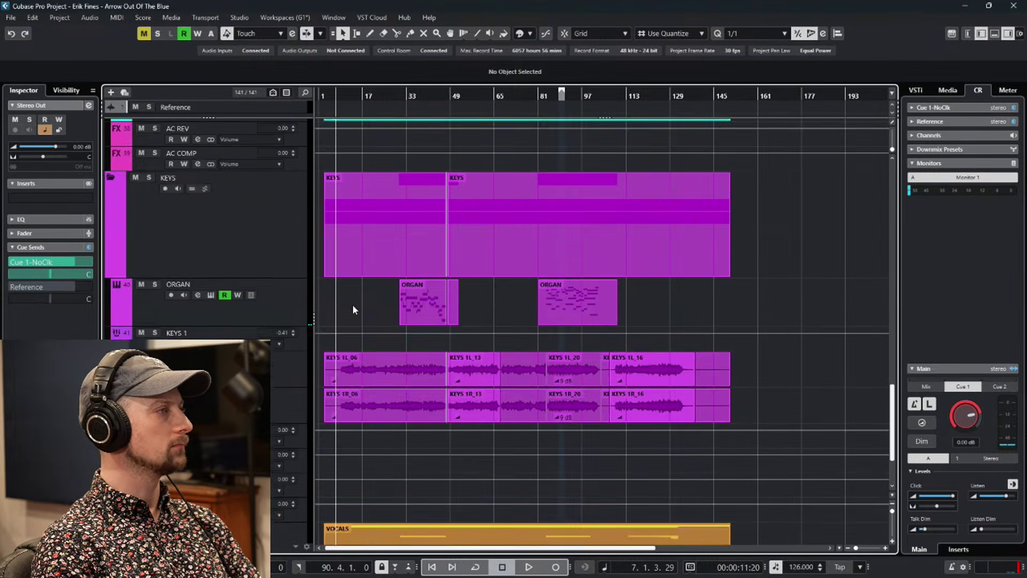
pyautogui.click(119, 422)
pyautogui.scroll(-10, 503, 363)
pyautogui.scroll(4, 501, 363)
pyautogui.scroll(-3, 501, 363)
pyautogui.scroll(9, 499, 364)
pyautogui.scroll(-5, 493, 355)
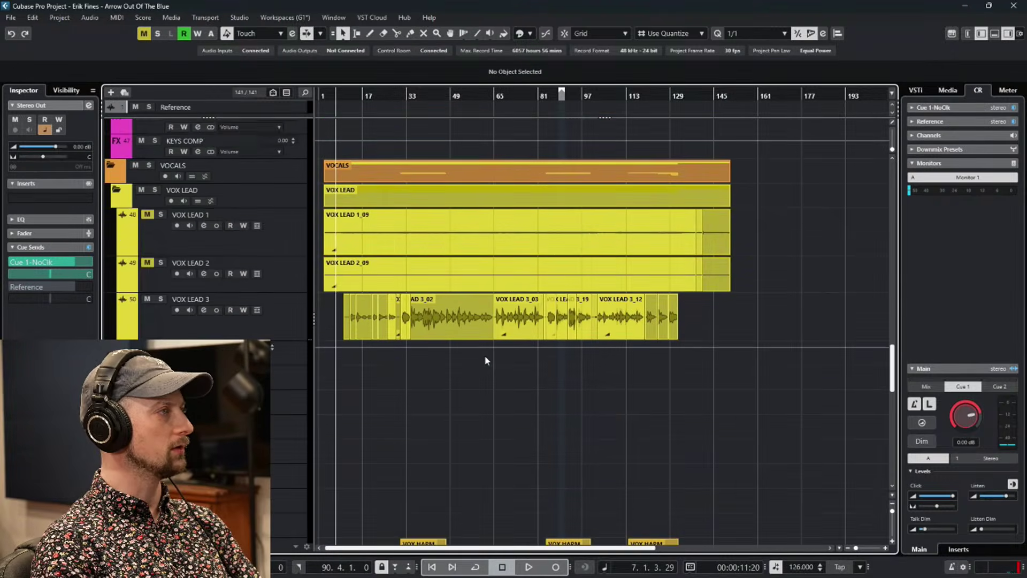
pyautogui.scroll(2, 484, 355)
pyautogui.click(148, 300)
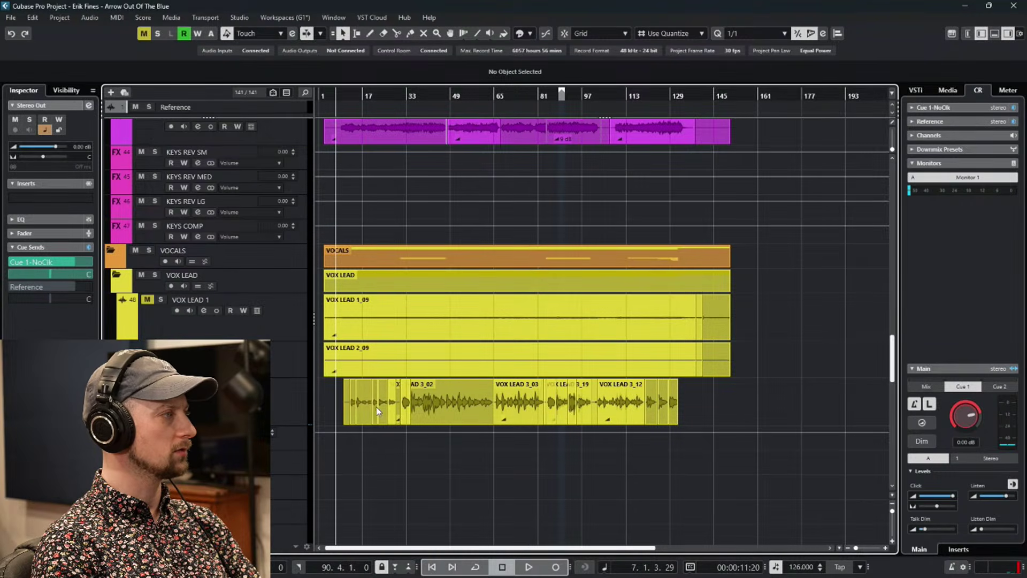
# Hide the take lanes of the VOX HARM R1 track in the VOX HARM folder.
pyautogui.scroll(-15, 377, 411)
pyautogui.scroll(3, 377, 411)
pyautogui.click(257, 301)
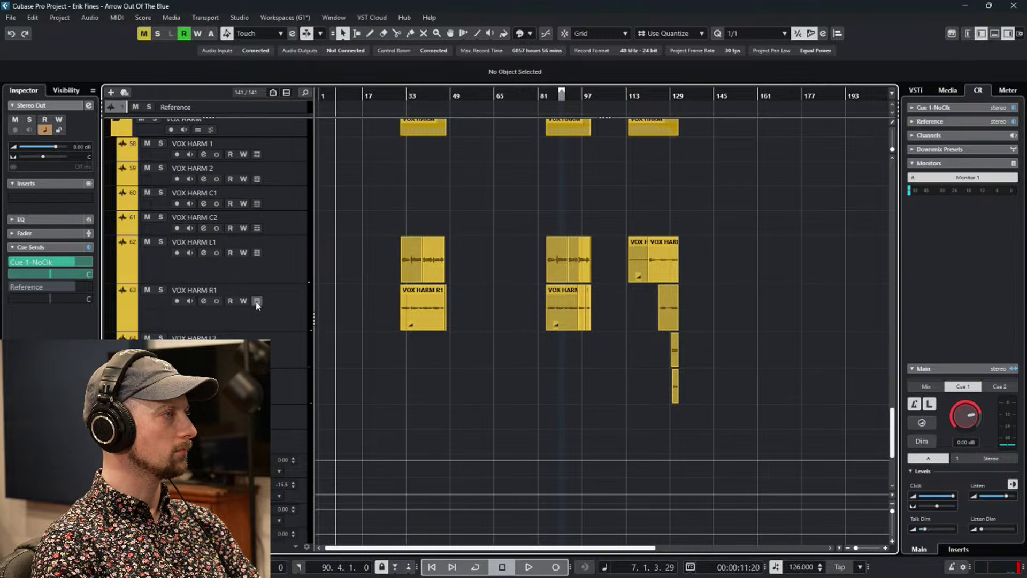
# Look through the VOX LEAD, VOX DBL, VOX HARM and vocal effect tracks down to the VOX BG folder for unused tracks.
pyautogui.scroll(2, 366, 320)
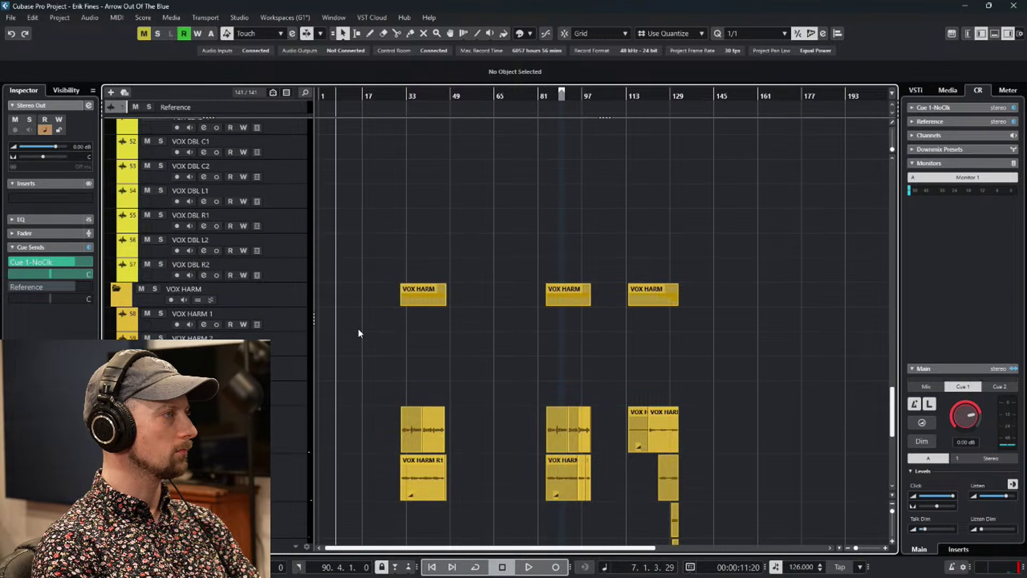
pyautogui.scroll(5, 358, 328)
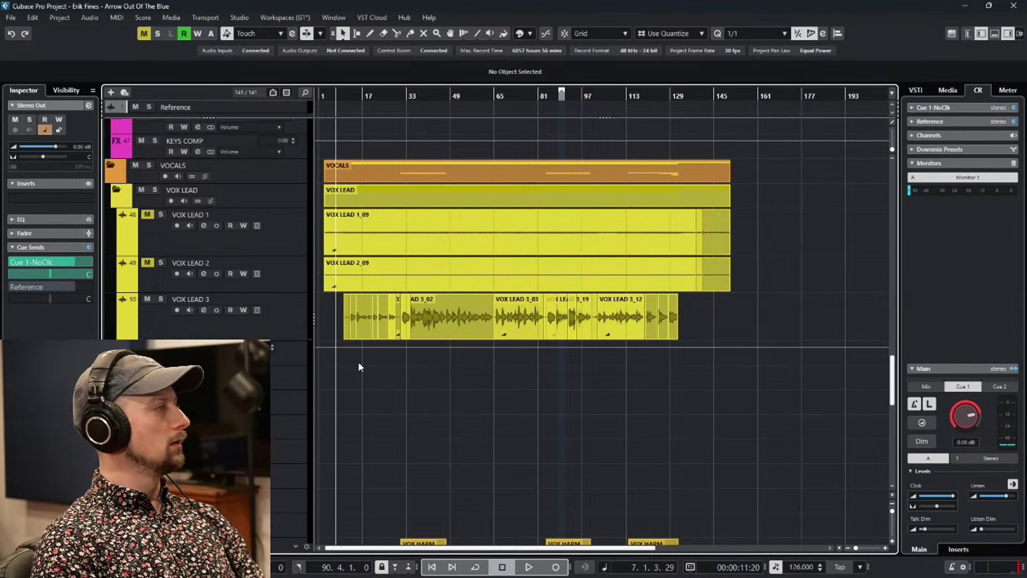
pyautogui.scroll(-3, 337, 374)
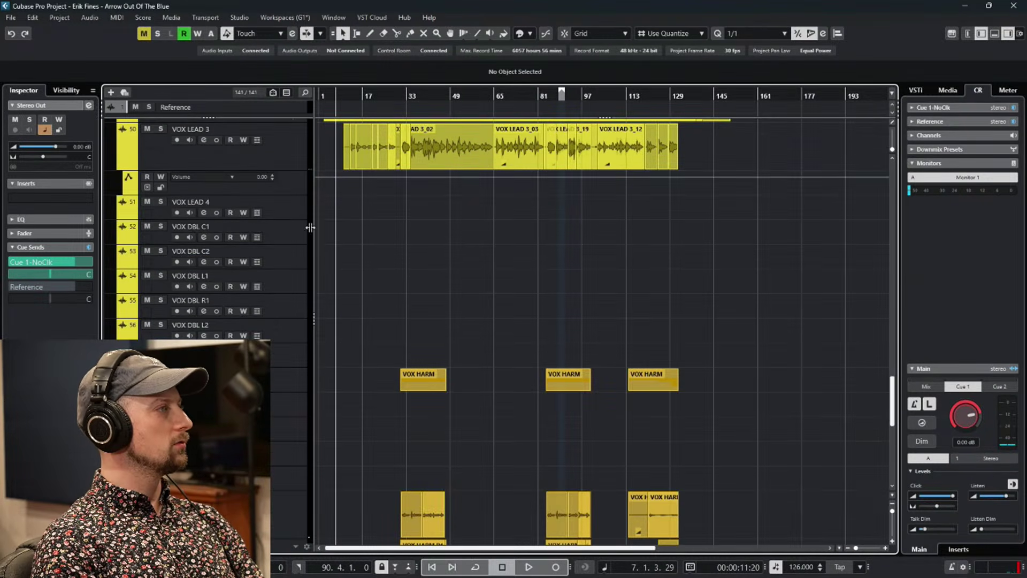
pyautogui.click(291, 213)
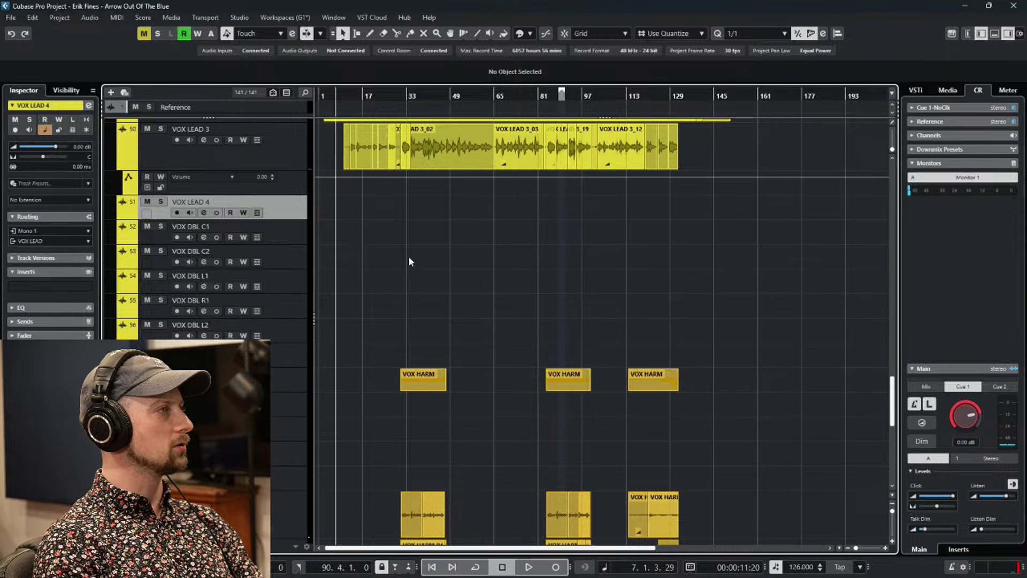
pyautogui.scroll(2, 409, 261)
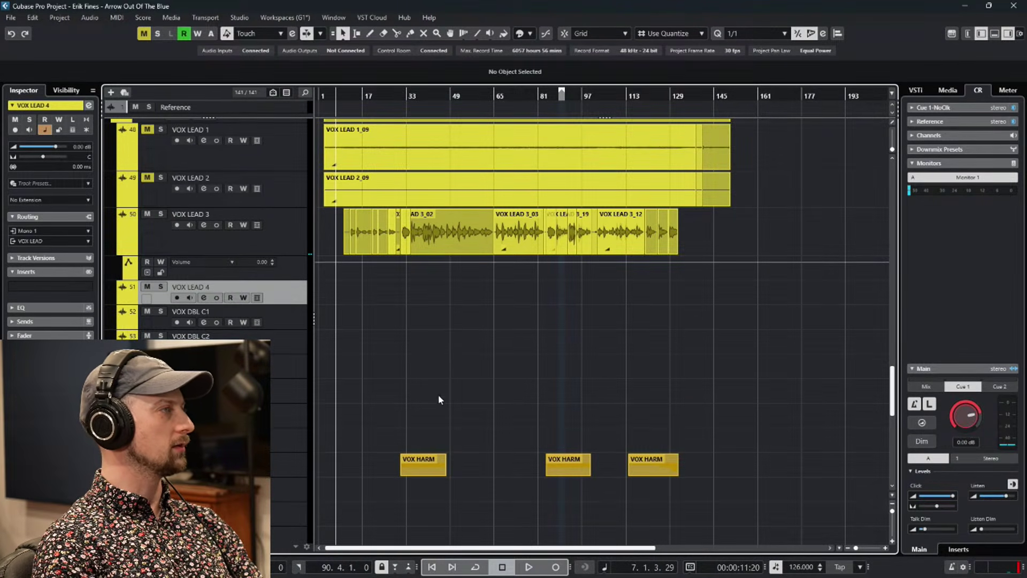
pyautogui.scroll(-5, 412, 361)
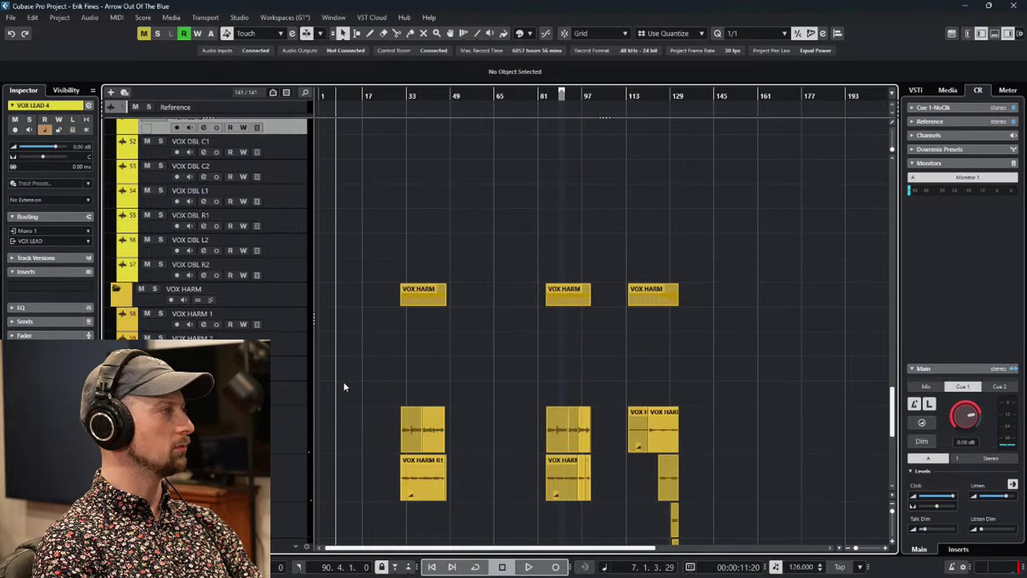
pyautogui.scroll(-3, 347, 381)
pyautogui.scroll(-2, 370, 386)
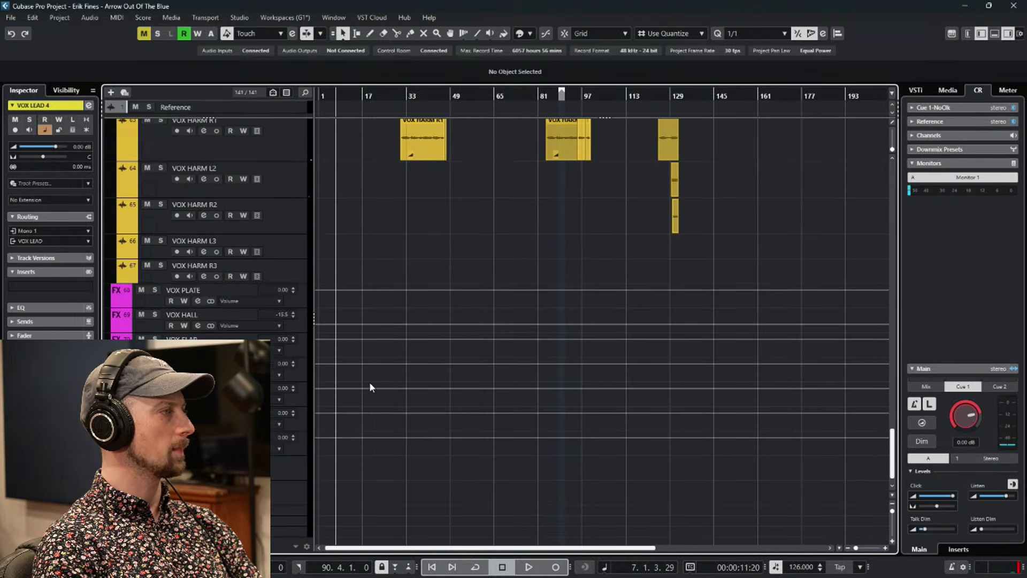
pyautogui.scroll(-1, 369, 384)
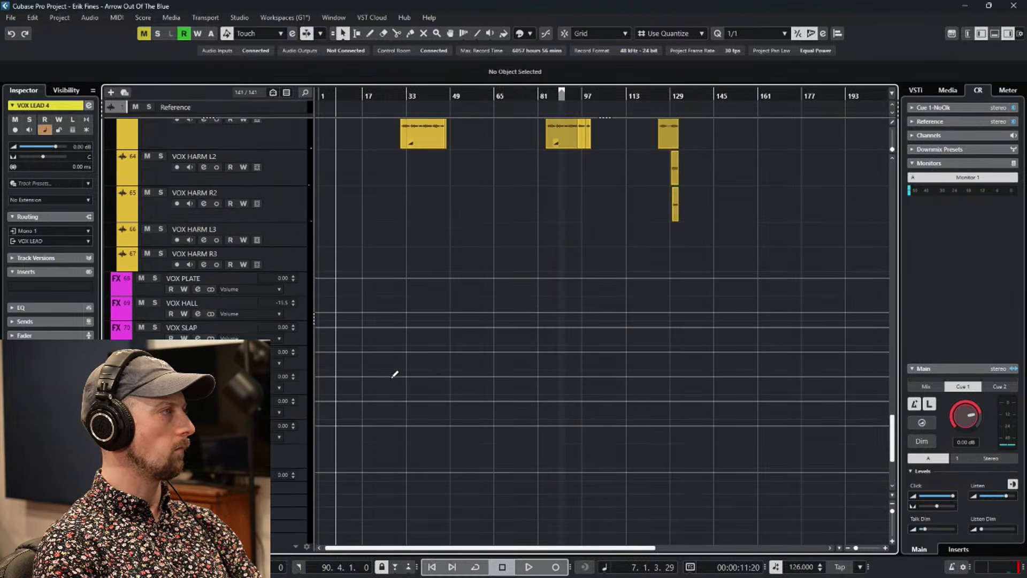
pyautogui.scroll(8, 390, 374)
pyautogui.scroll(-10, 391, 377)
pyautogui.scroll(-4, 392, 379)
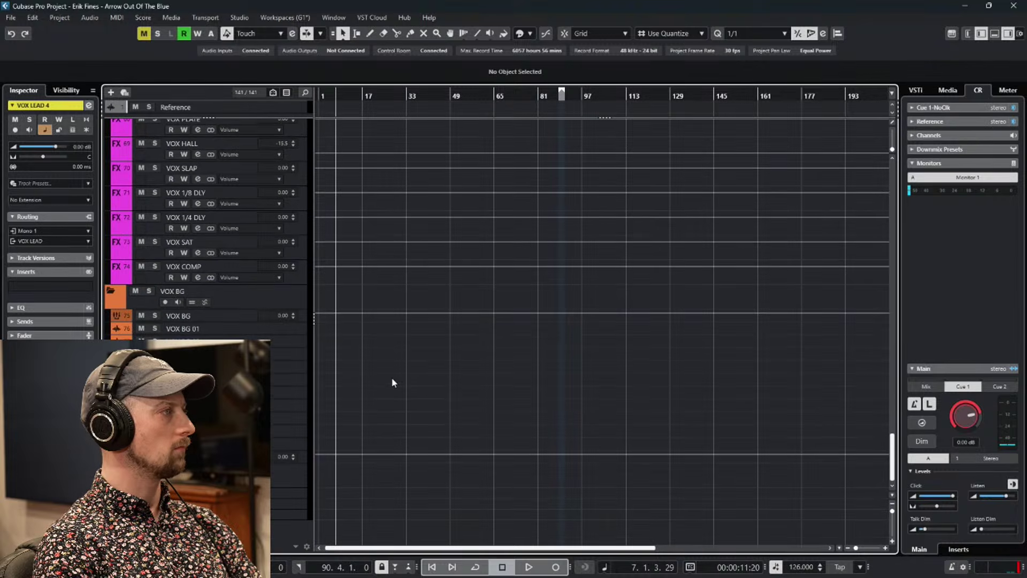
# Remove the VOX GANG folder with all its tracks from the project.
pyautogui.scroll(-12, 386, 449)
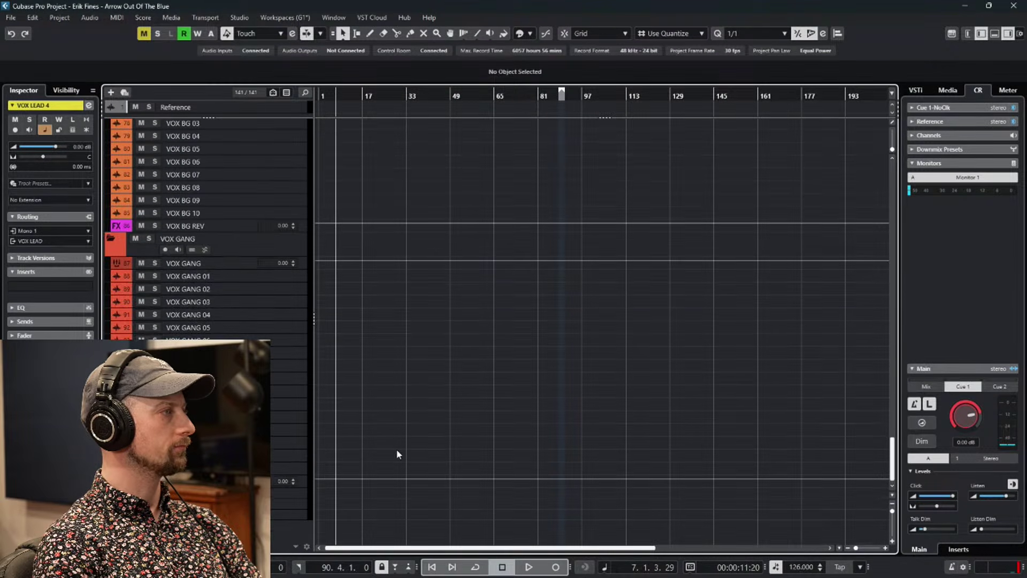
pyautogui.click(237, 253)
pyautogui.rightClick(266, 250)
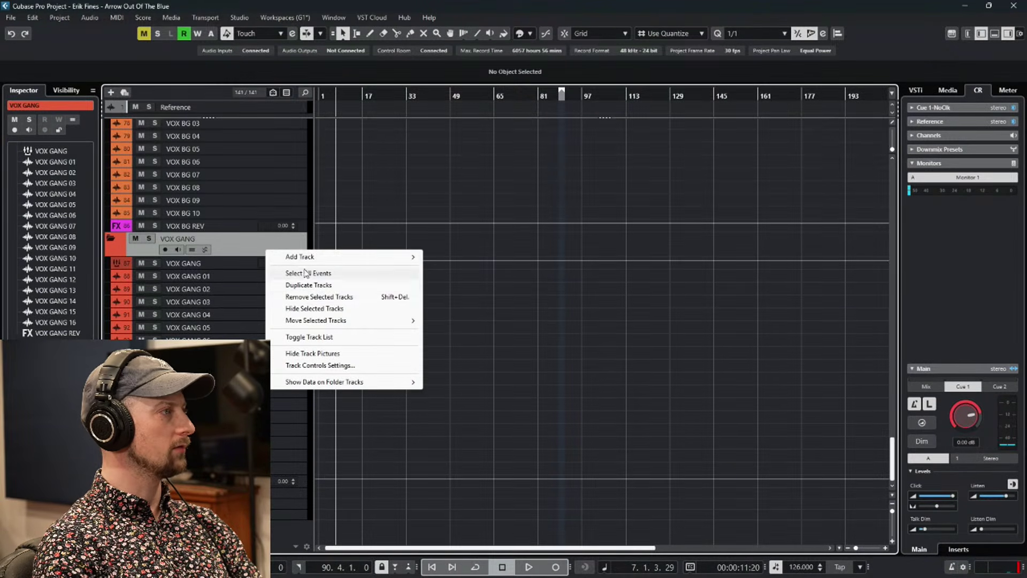
pyautogui.click(318, 295)
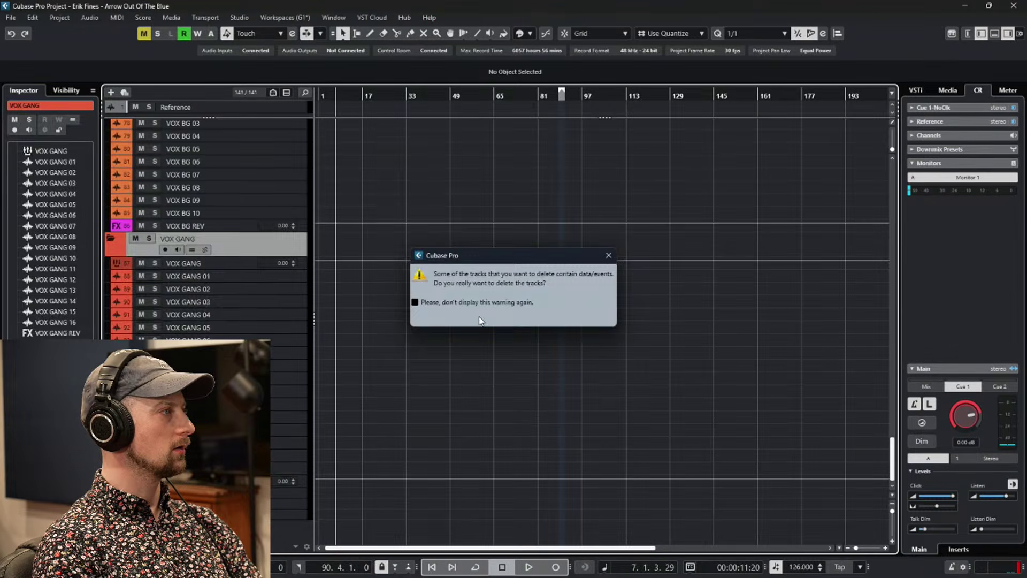
pyautogui.click(486, 318)
# Remove the VOX BG folder with all the tracks it contains.
pyautogui.click(278, 321)
pyautogui.rightClick(277, 322)
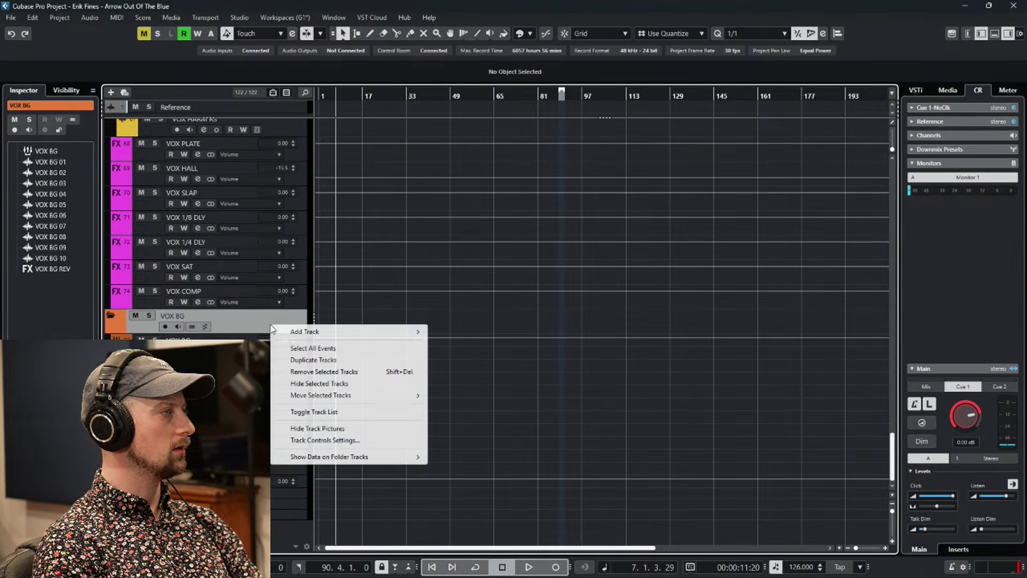
pyautogui.click(341, 372)
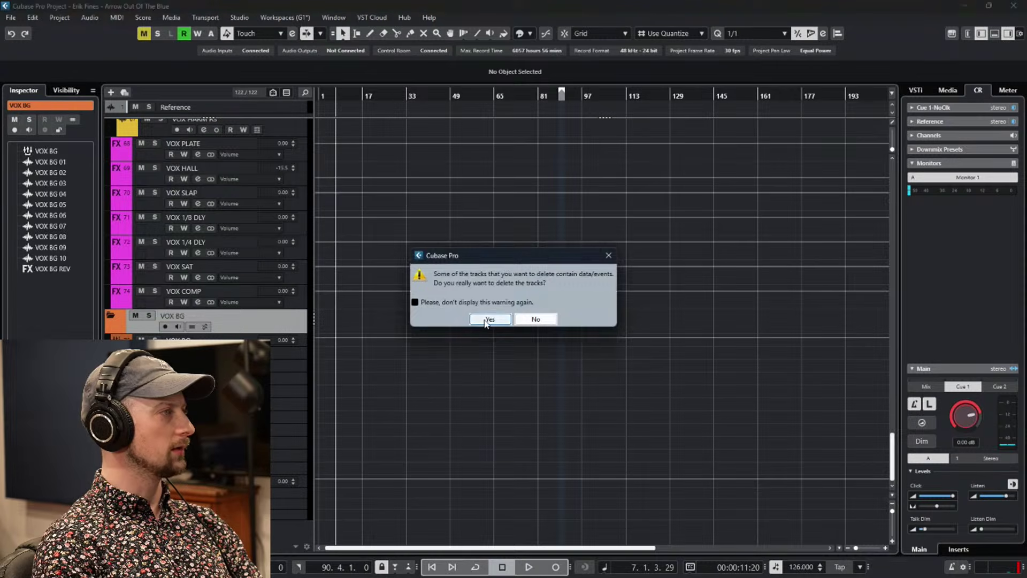
pyautogui.click(489, 320)
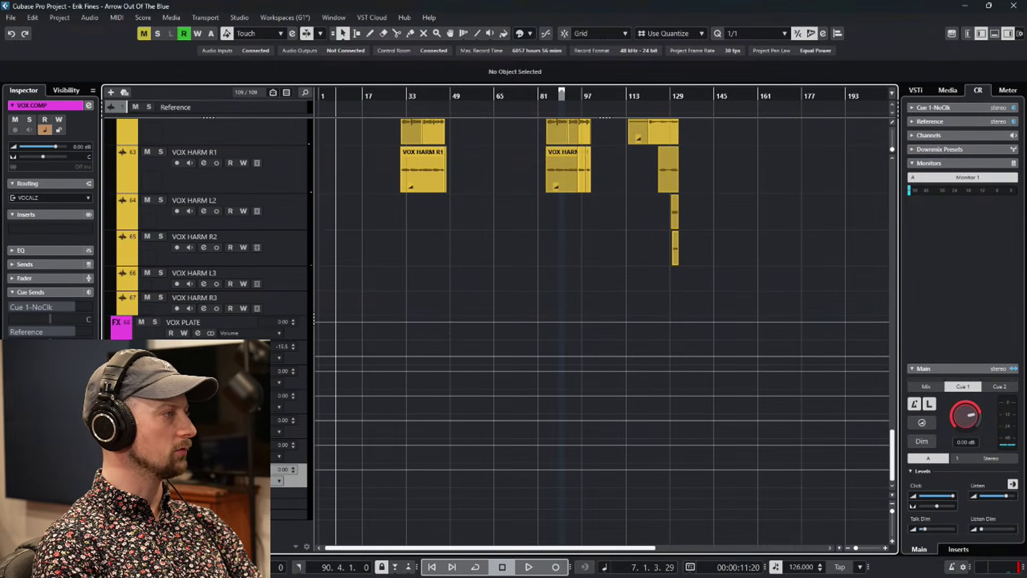
# Remove the GA DRUMZ group track from the Group folder.
pyautogui.scroll(-10, 414, 441)
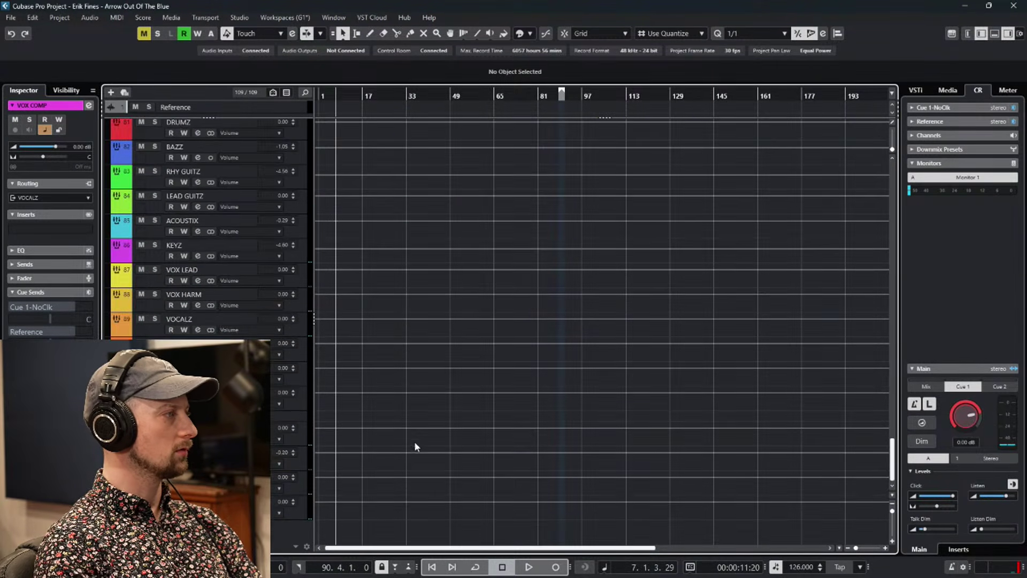
pyautogui.scroll(3, 412, 442)
pyautogui.scroll(3, 413, 444)
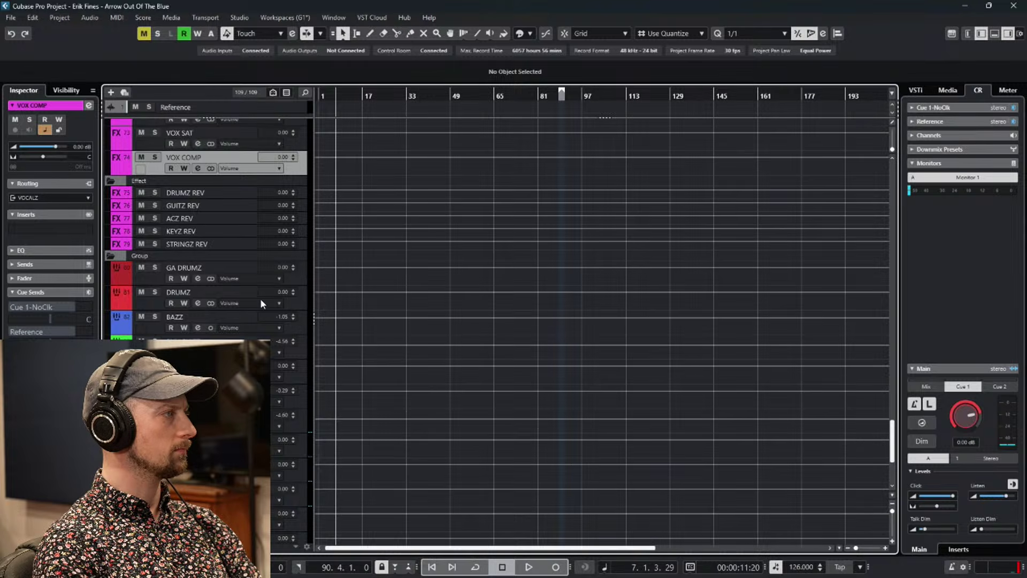
pyautogui.rightClick(143, 279)
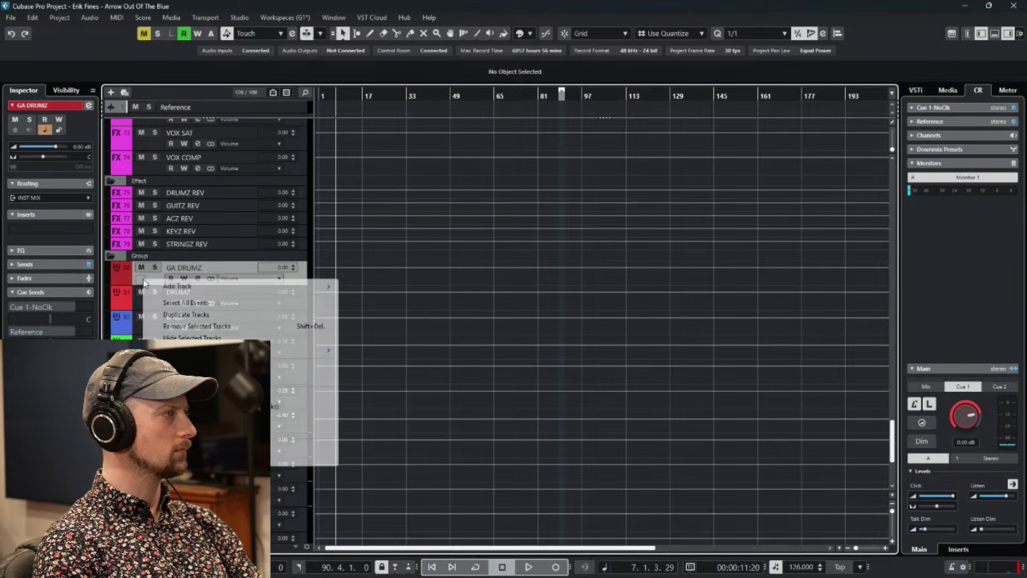
pyautogui.click(185, 325)
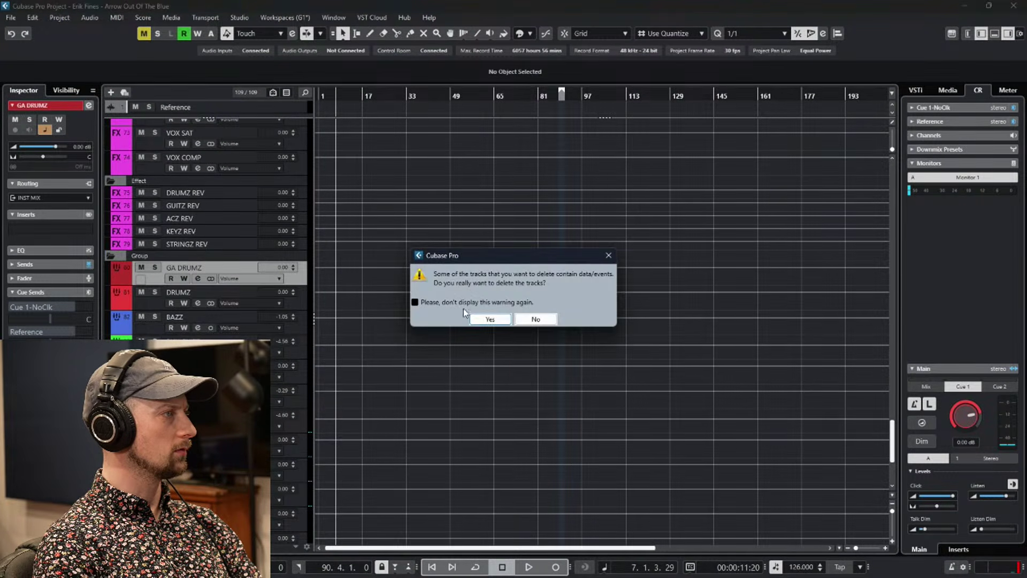
pyautogui.click(489, 319)
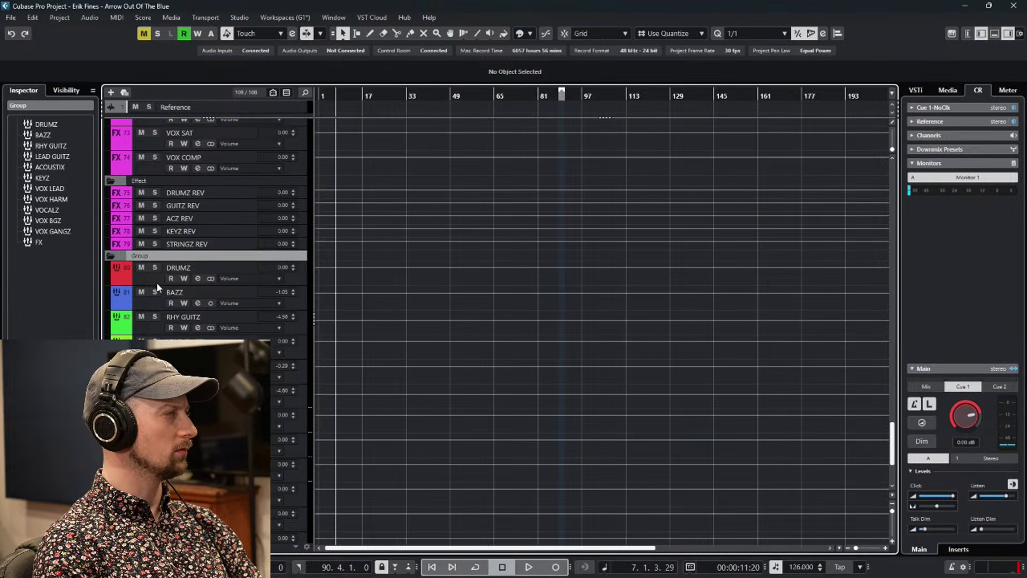
# Remove the LEAD GUITZ group track below RHY GUITZ in the Group folder.
pyautogui.click(154, 338)
pyautogui.rightClick(161, 351)
pyautogui.click(187, 399)
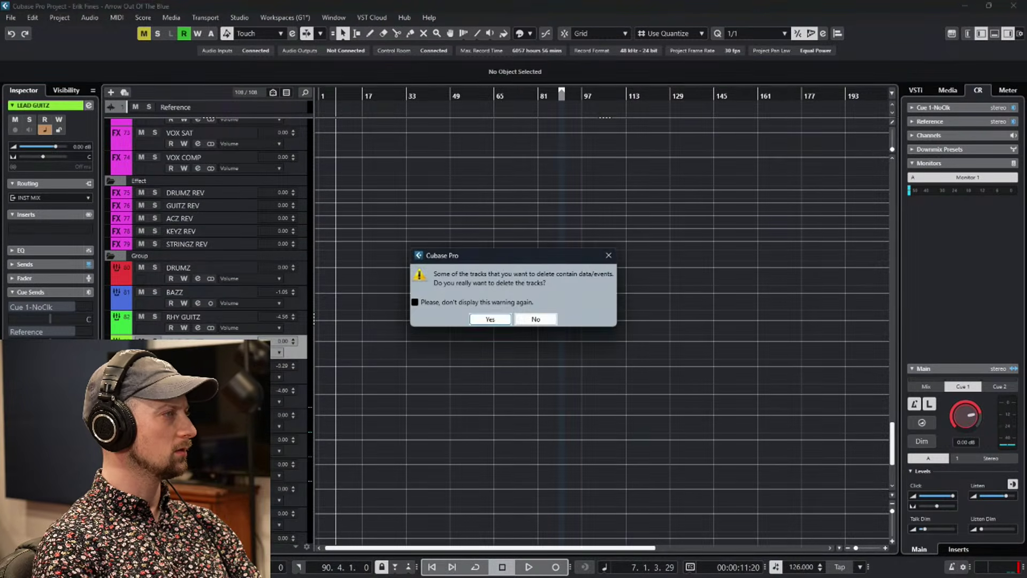
pyautogui.click(489, 319)
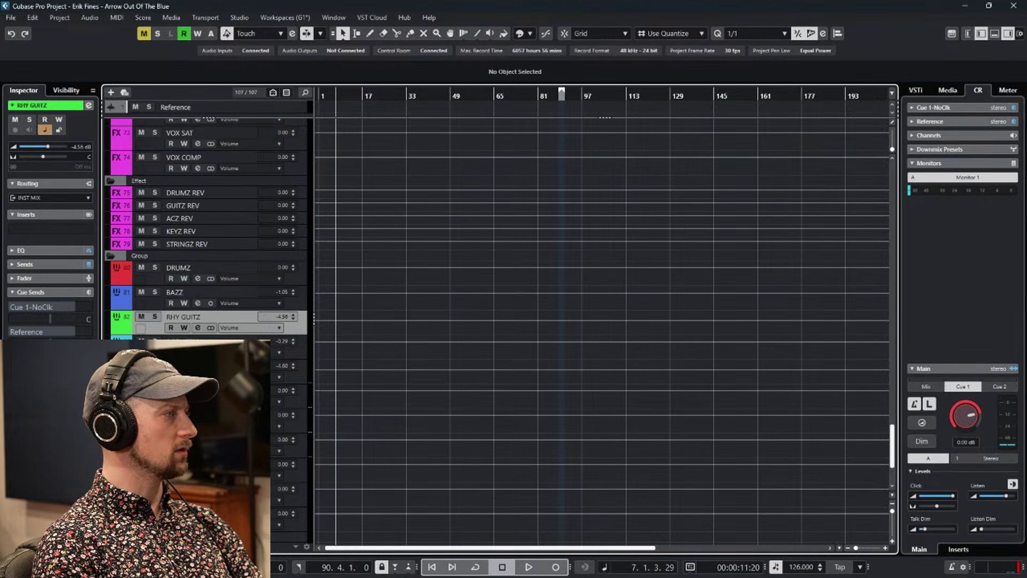
# Remove the VOX BGZ and VOX GANGZ group tracks from the Group folder.
pyautogui.rightClick(155, 466)
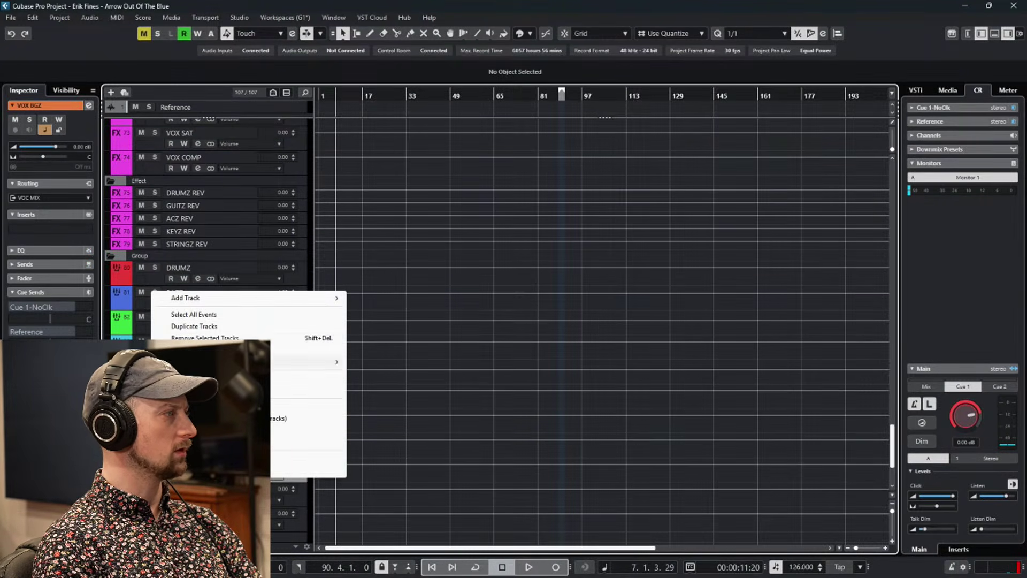
pyautogui.click(203, 338)
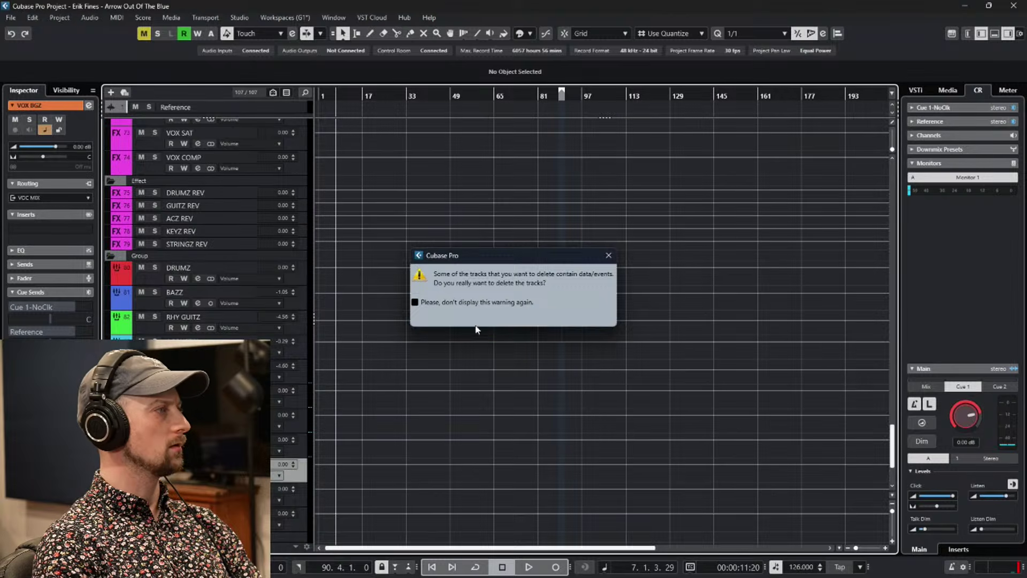
pyautogui.click(499, 320)
pyautogui.rightClick(161, 467)
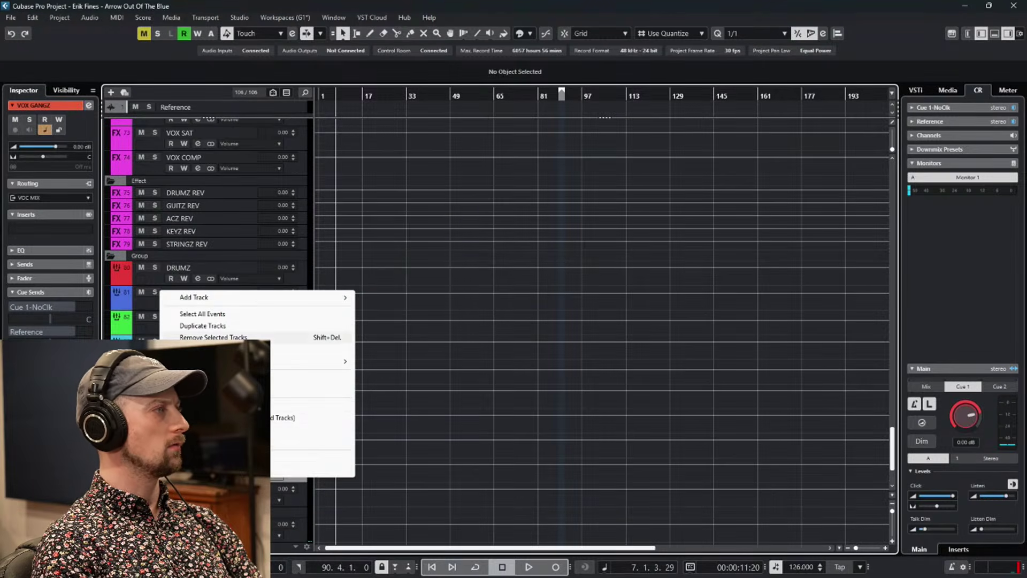
pyautogui.click(203, 337)
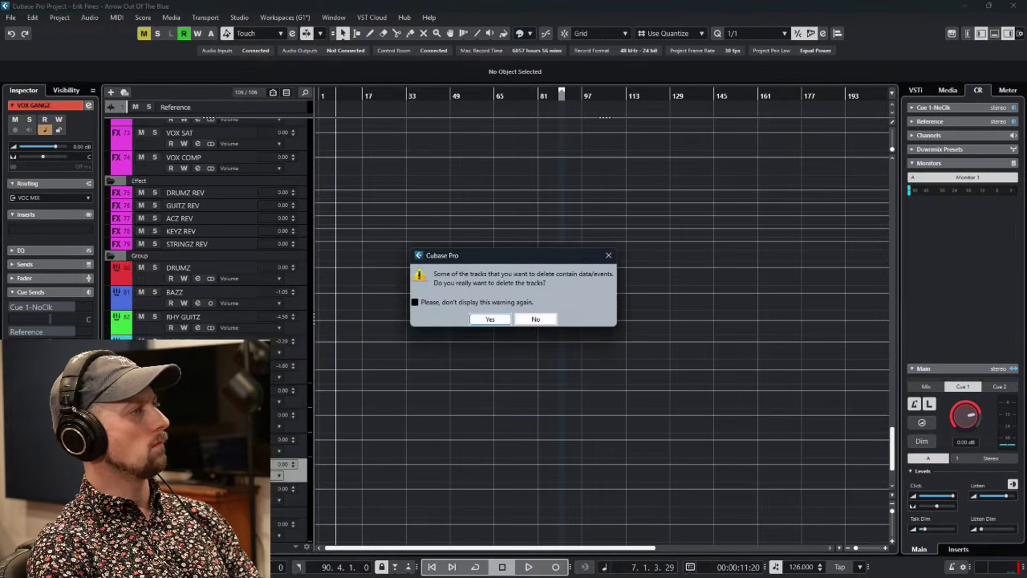
pyautogui.click(490, 319)
# Check the output routing of the VOC MIX, MIX BUS and MASTER group tracks one after another.
pyautogui.hotkey('alt', 'Tab')
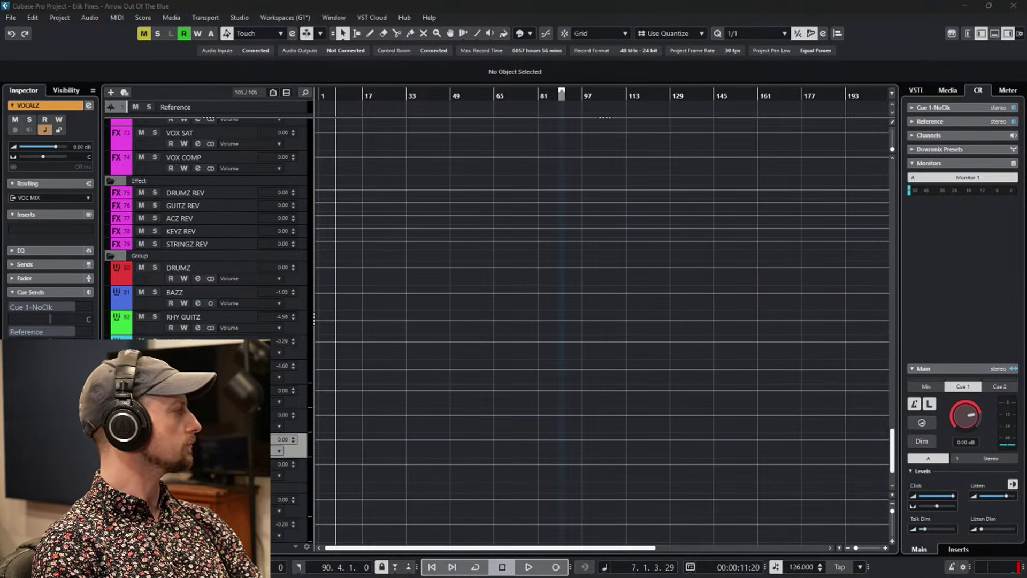
pyautogui.scroll(-3, 498, 408)
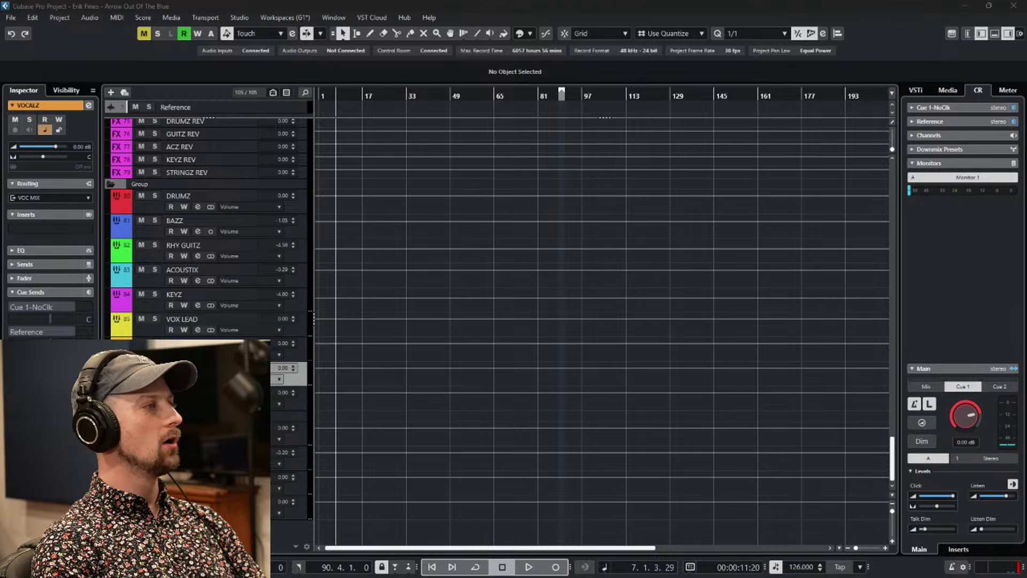
pyautogui.click(214, 452)
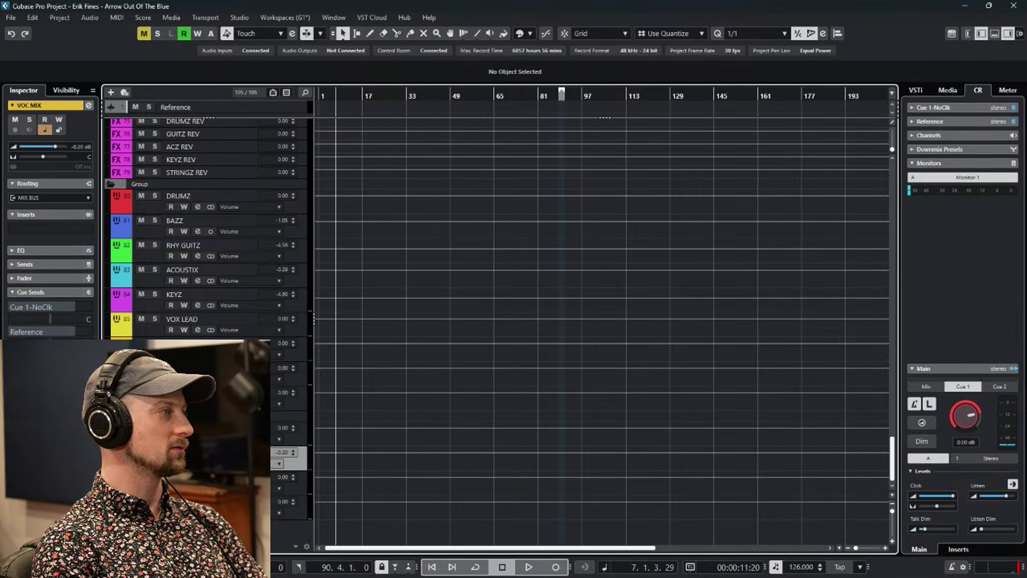
pyautogui.click(289, 480)
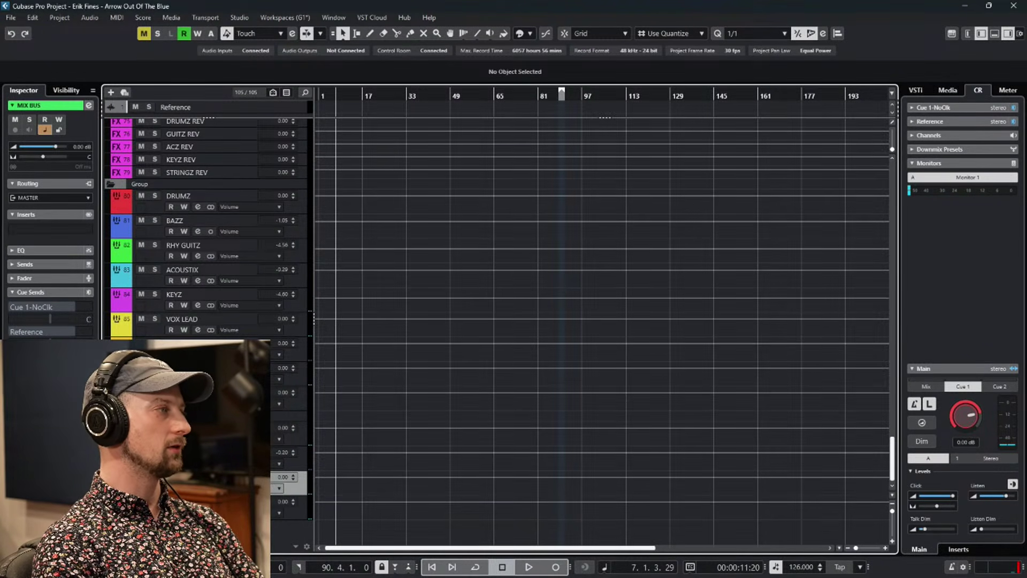
pyautogui.press('Down')
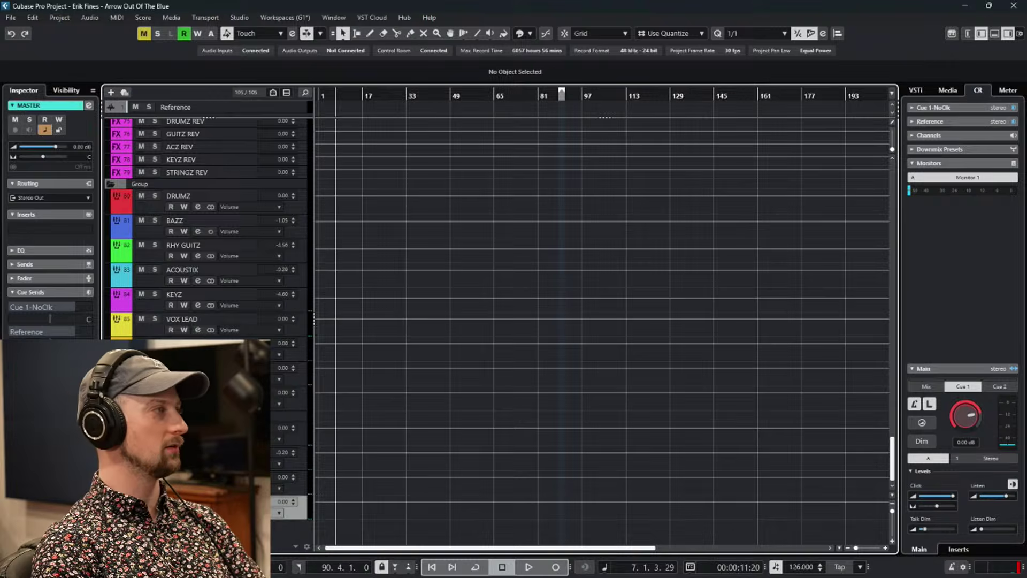
# Collapse the VOCALS folder and the Input/Output folder in the track list.
pyautogui.scroll(15, 367, 459)
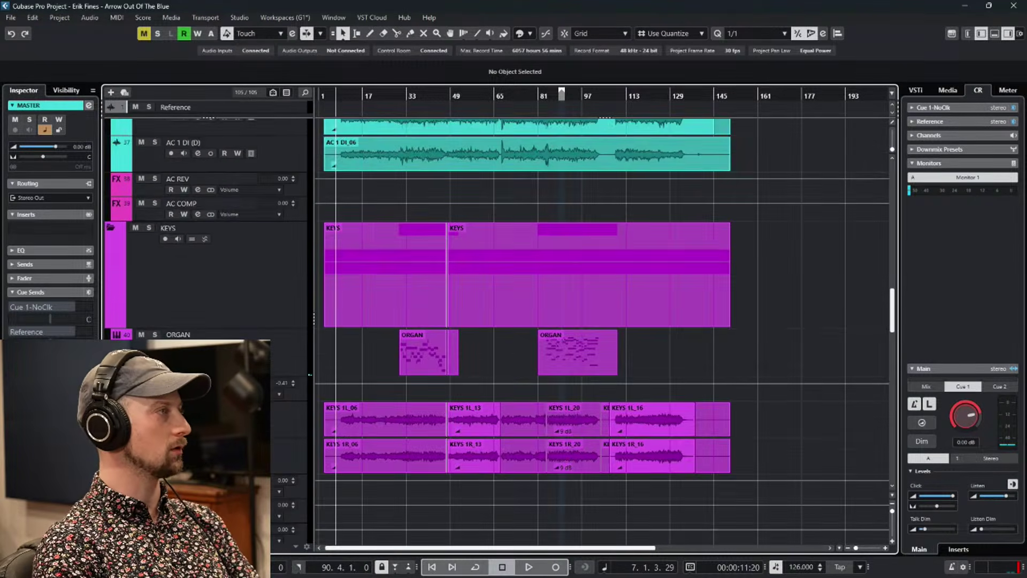
pyautogui.scroll(6, 367, 459)
pyautogui.scroll(-12, 366, 459)
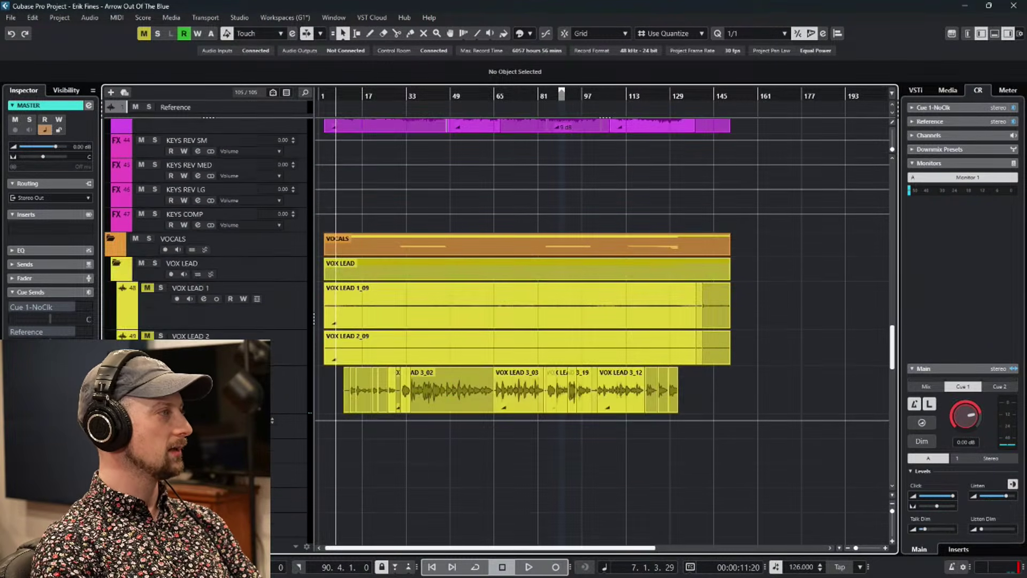
pyautogui.click(112, 241)
pyautogui.scroll(20, 137, 246)
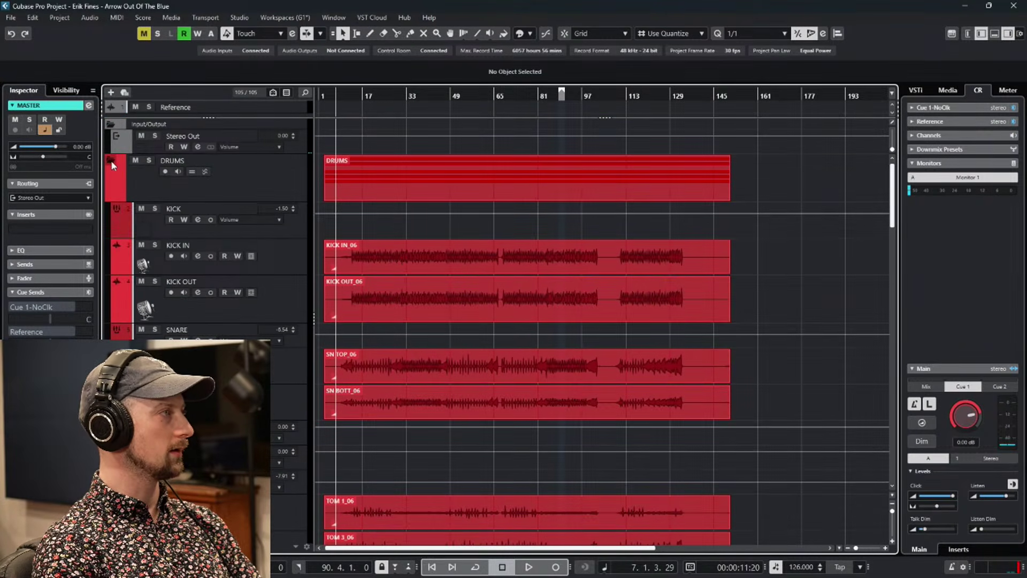
pyautogui.click(111, 124)
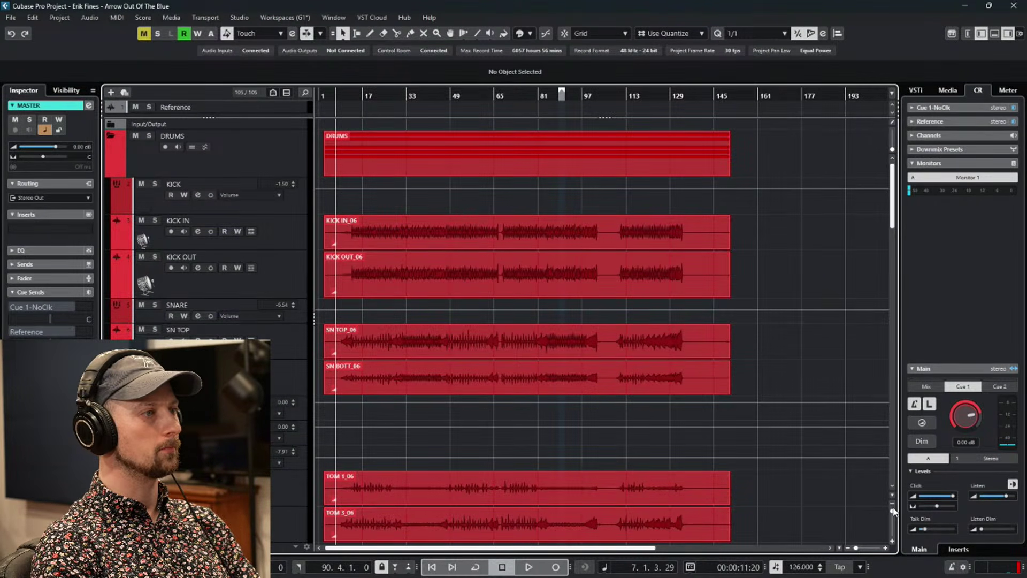
# Remove the ROOM group track and the room tracks below it from the DRUMS folder.
pyautogui.moveTo(892, 512); pyautogui.dragTo(892, 508)
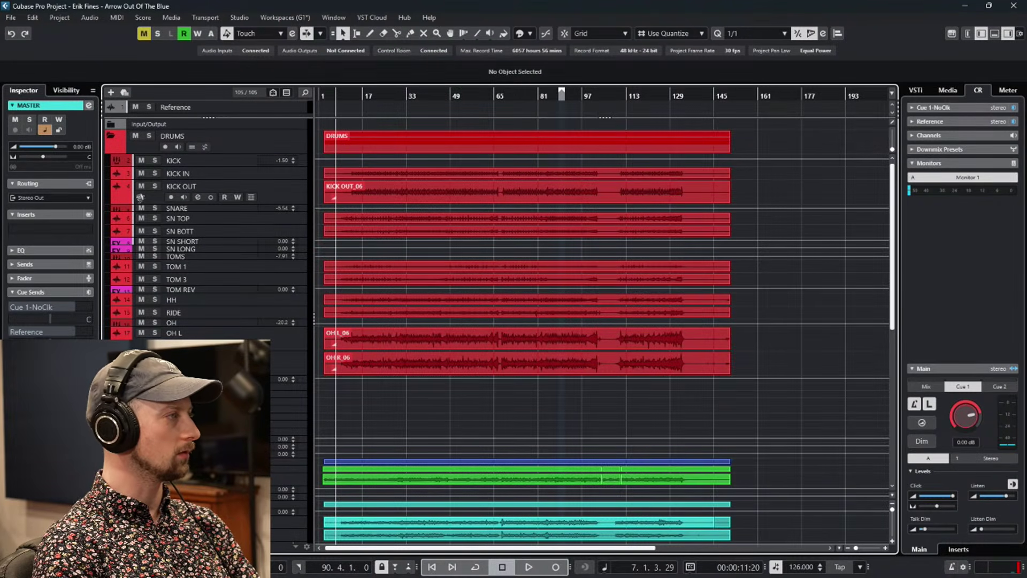
pyautogui.click(300, 379)
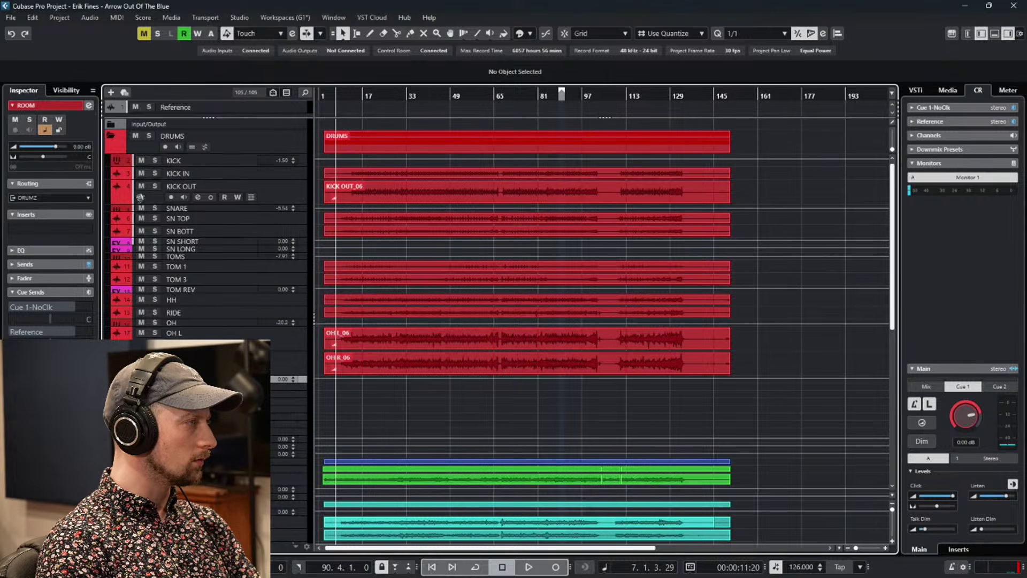
pyautogui.rightClick(195, 430)
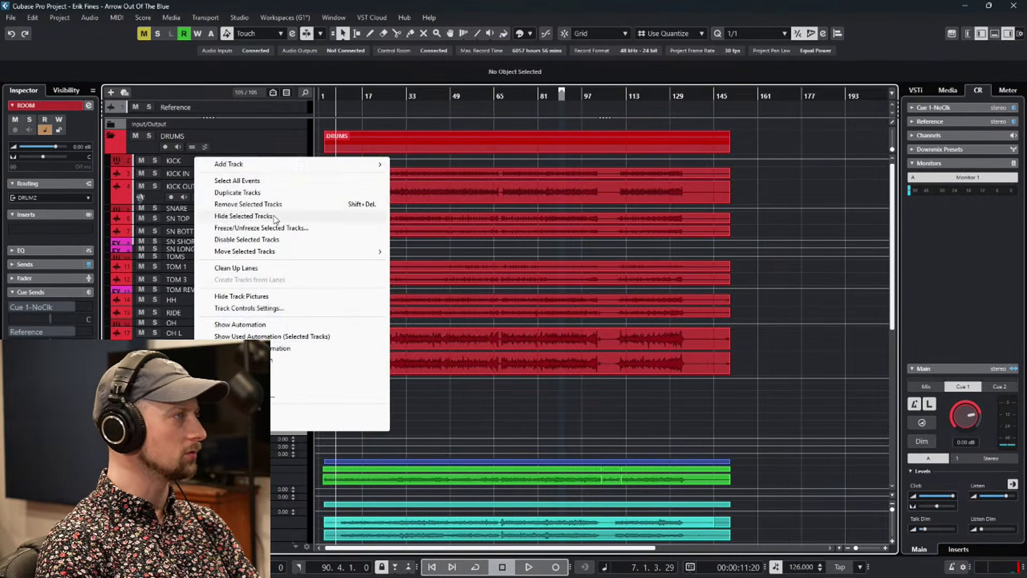
pyautogui.click(270, 204)
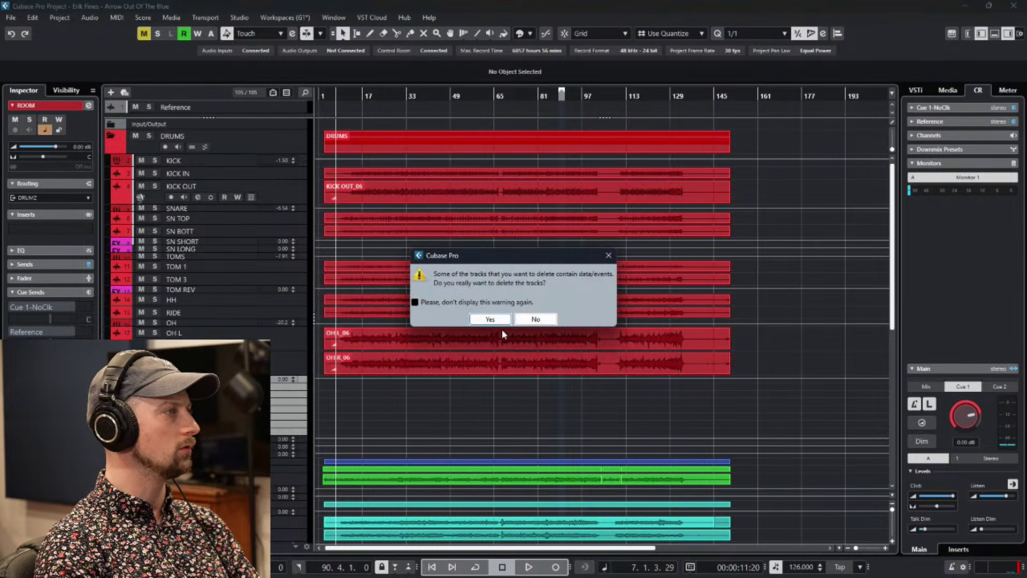
pyautogui.click(493, 319)
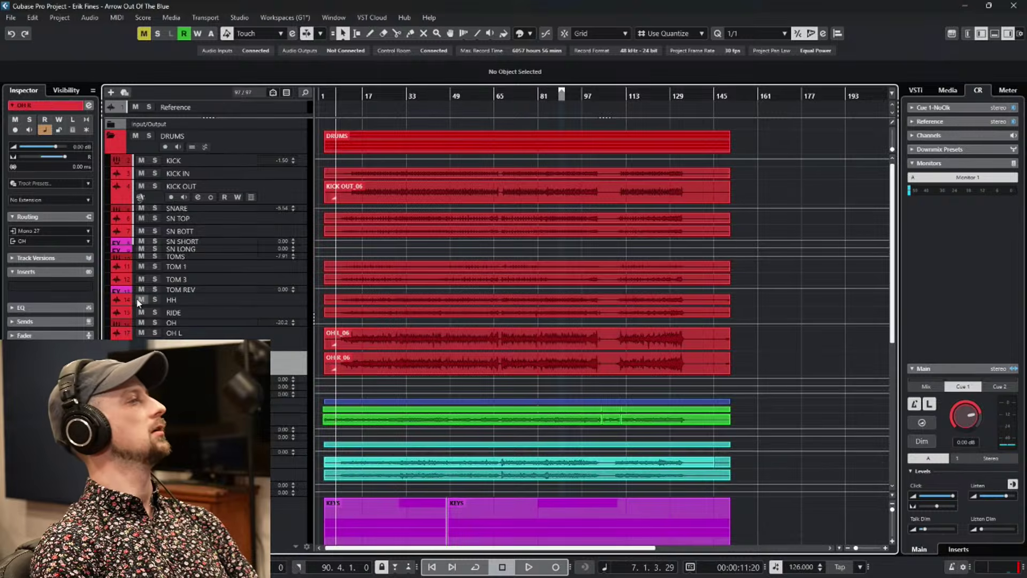
# Return the project cursor to the start of the song.
pyautogui.click(345, 95)
pyautogui.press('Home')
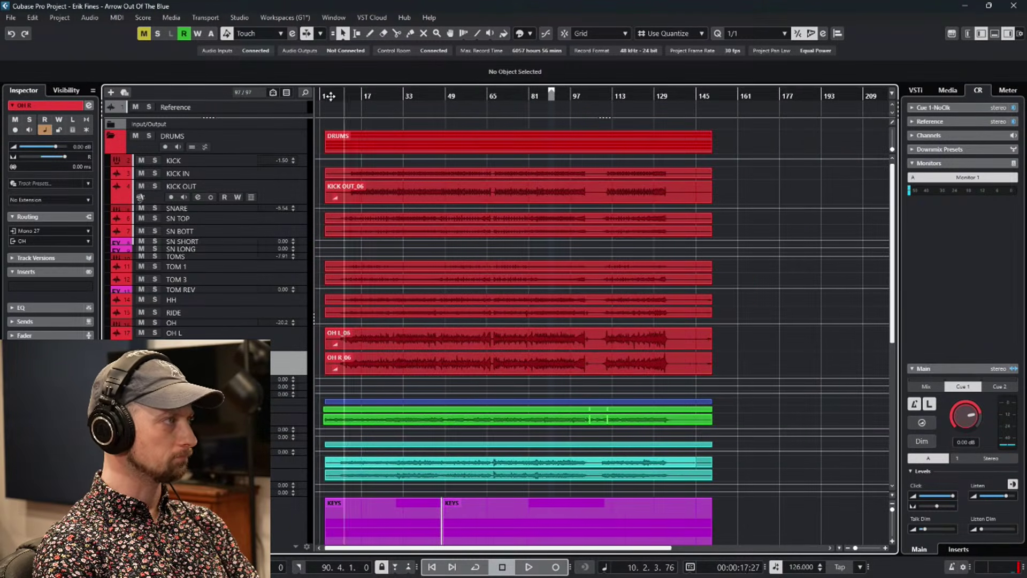
pyautogui.scroll(-5, 488, 395)
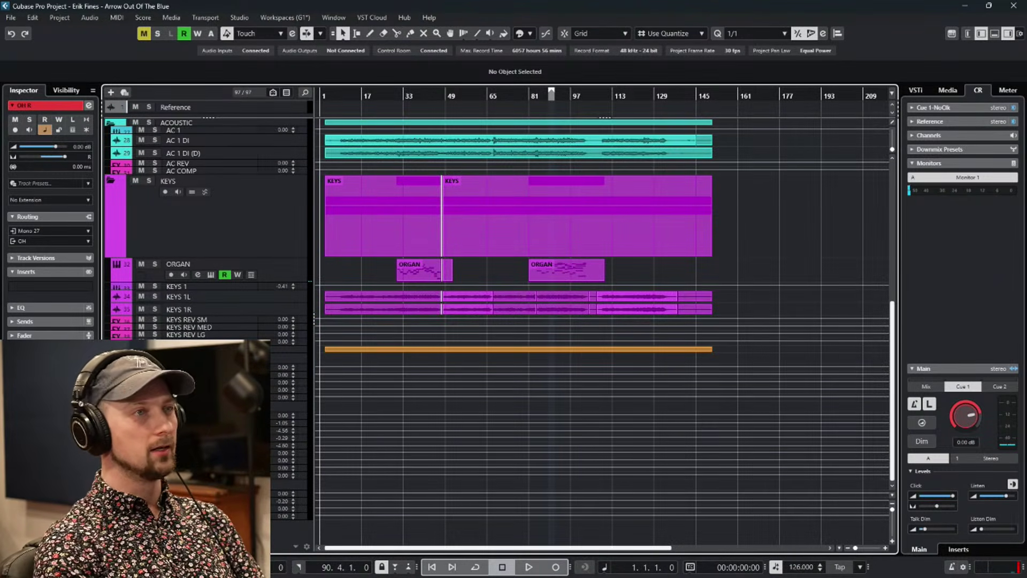
# Open the MixConsole and hide the Mono input channels up to Mono 32 so the mixer starts with the Reference channel.
pyautogui.press('F3')
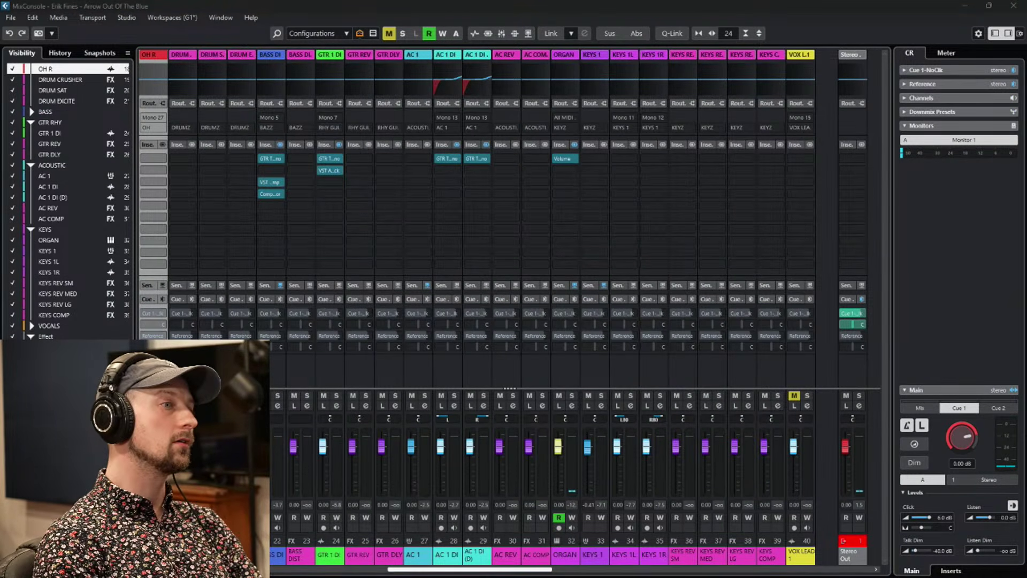
pyautogui.moveTo(396, 571); pyautogui.dragTo(157, 571)
pyautogui.scroll(10, 57, 101)
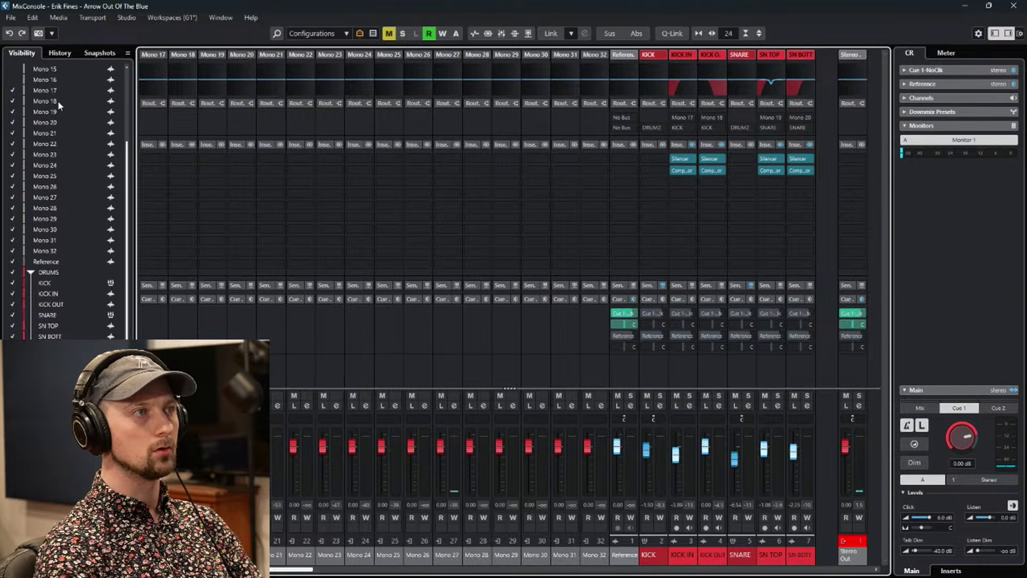
pyautogui.moveTo(13, 240); pyautogui.dragTo(12, 411)
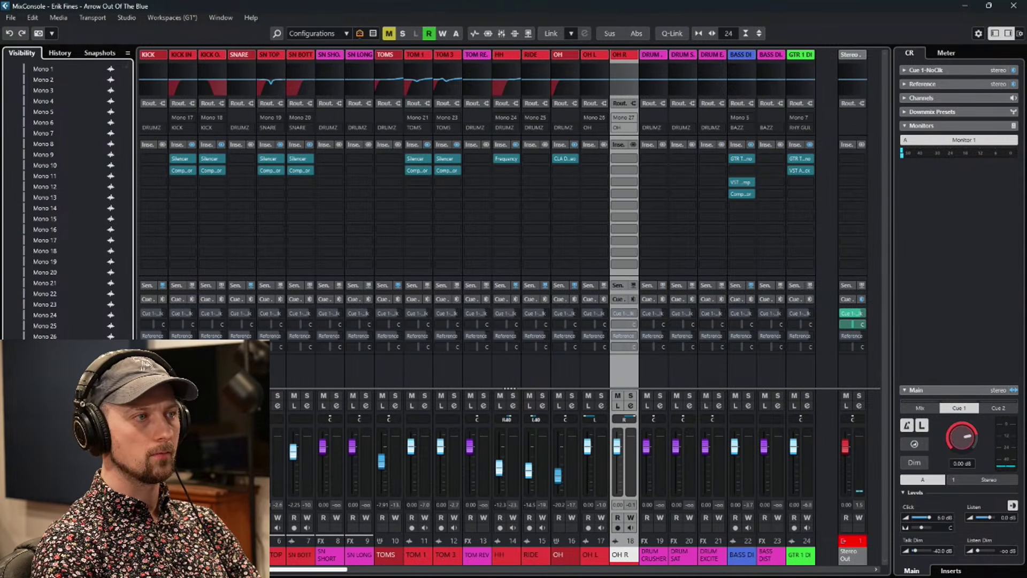
pyautogui.click(11, 411)
pyautogui.click(279, 570)
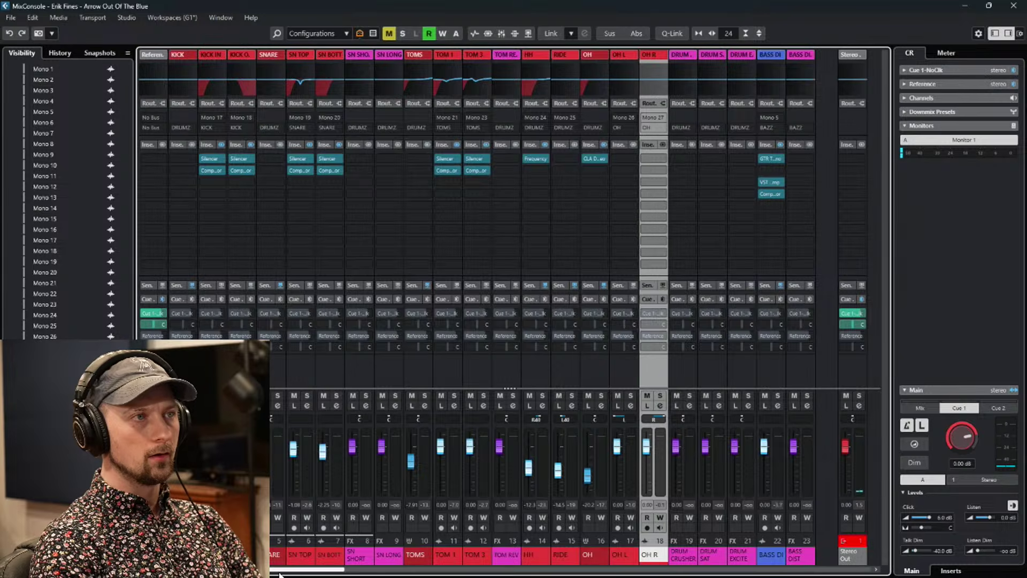
# Inspect the first insert plug-in on the AC 1 DI channel in the MixConsole.
pyautogui.moveTo(279, 573); pyautogui.dragTo(425, 574)
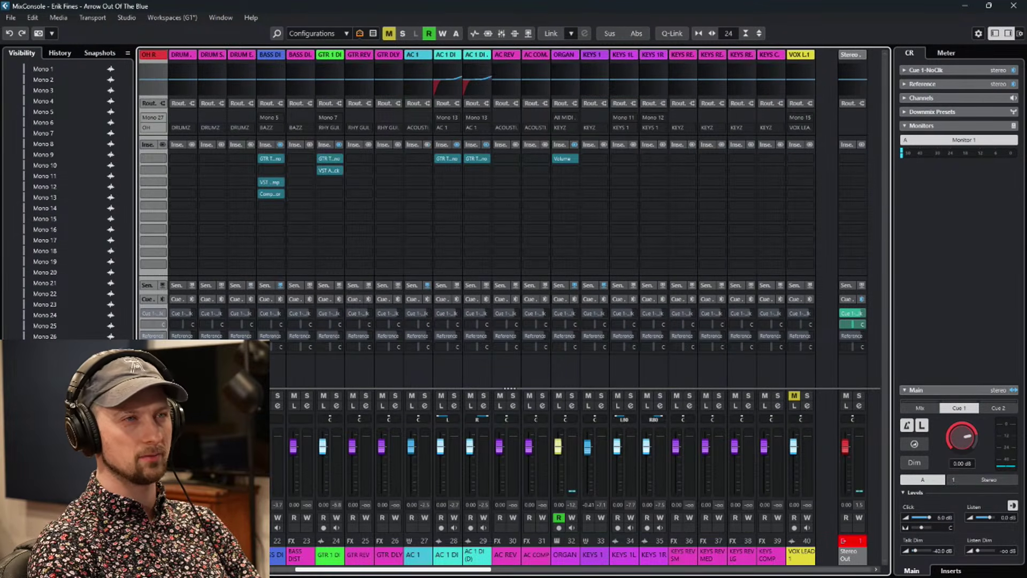
pyautogui.hscroll(1, 476, 306)
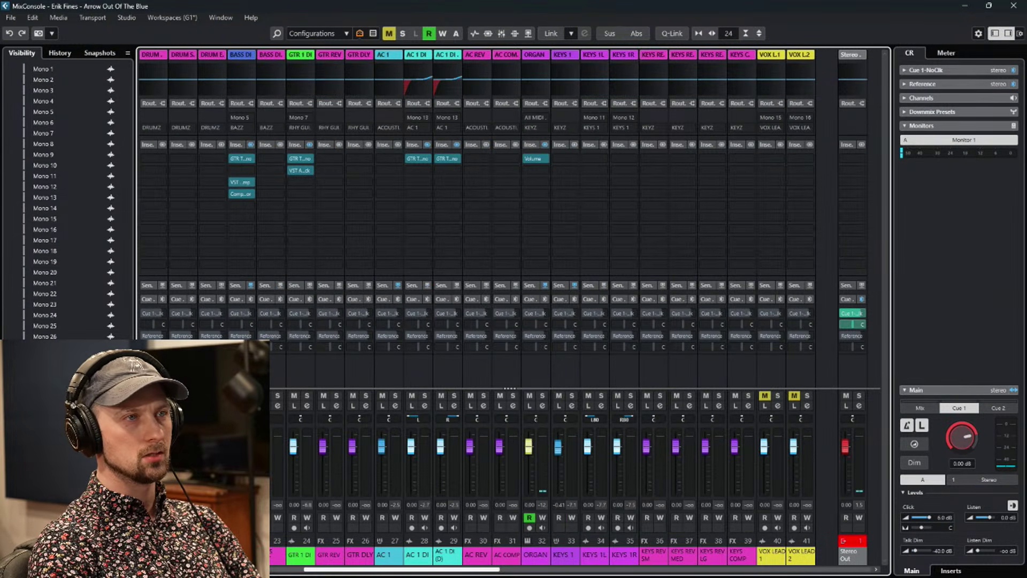
pyautogui.hscroll(1, 392, 562)
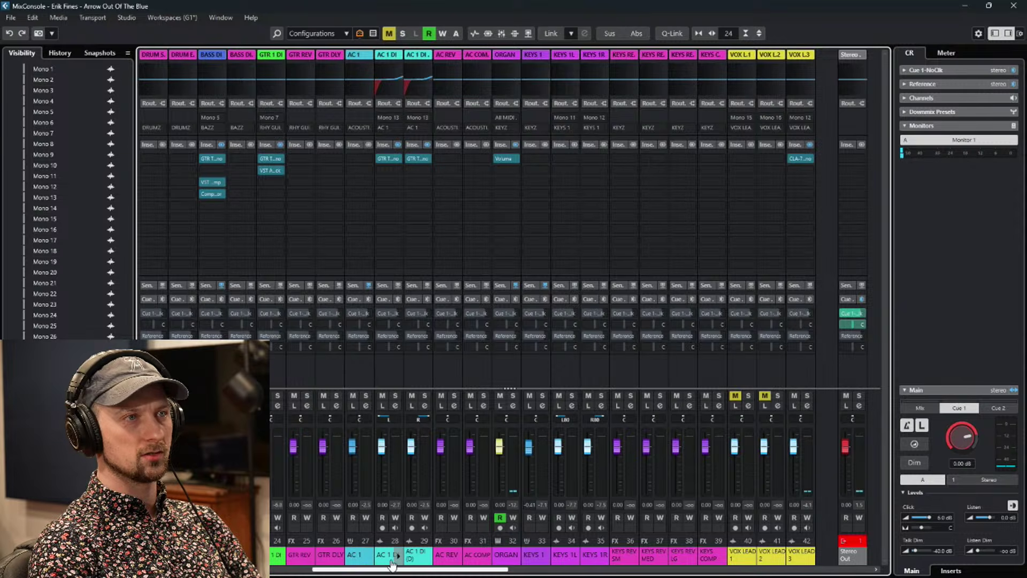
pyautogui.click(390, 160)
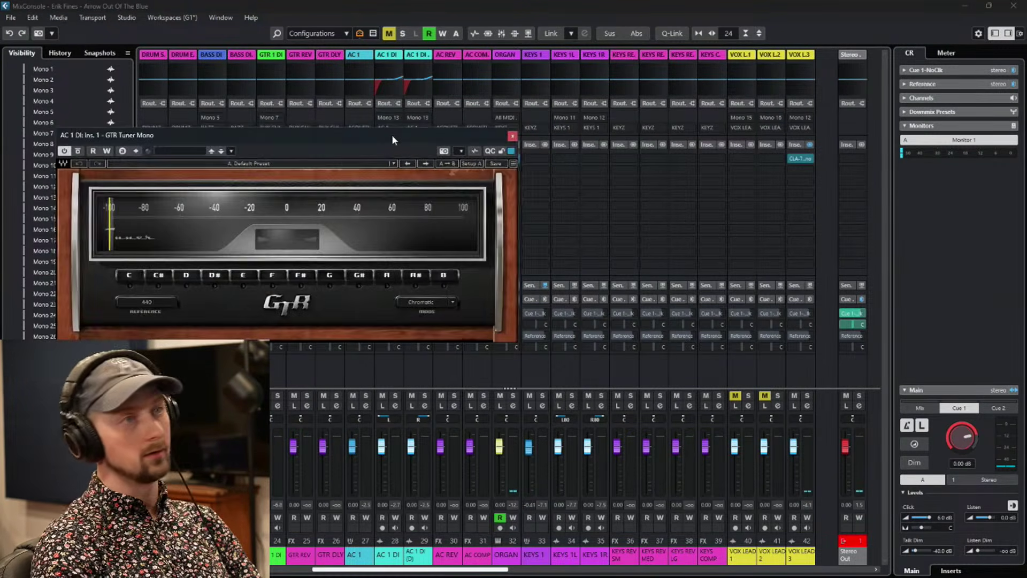
pyautogui.click(517, 137)
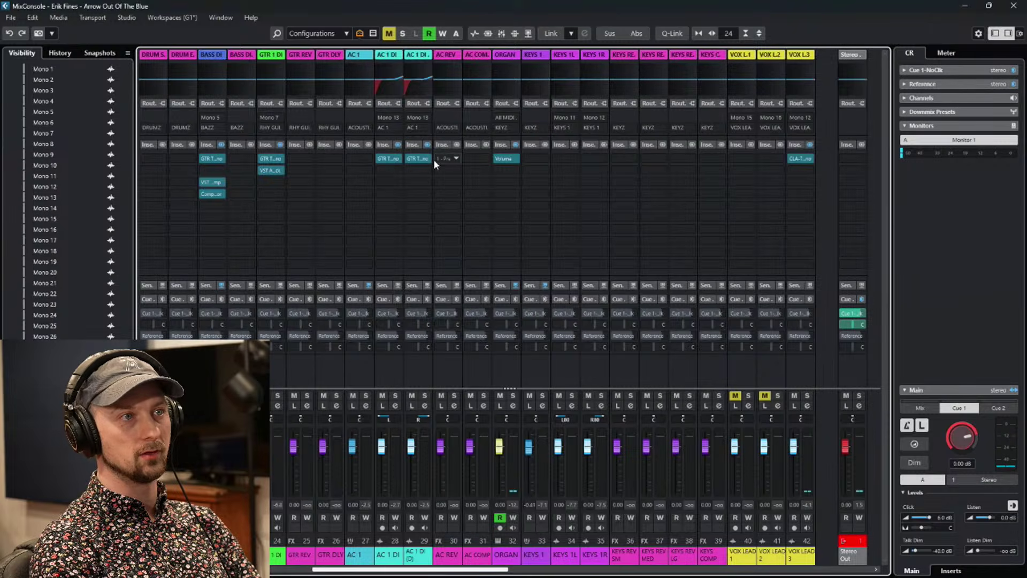
# Remove the GTR Tuner Mono insert from the AC 1 DI and AC 1 DI (D) channels by setting the slots to No Effect.
pyautogui.click(398, 159)
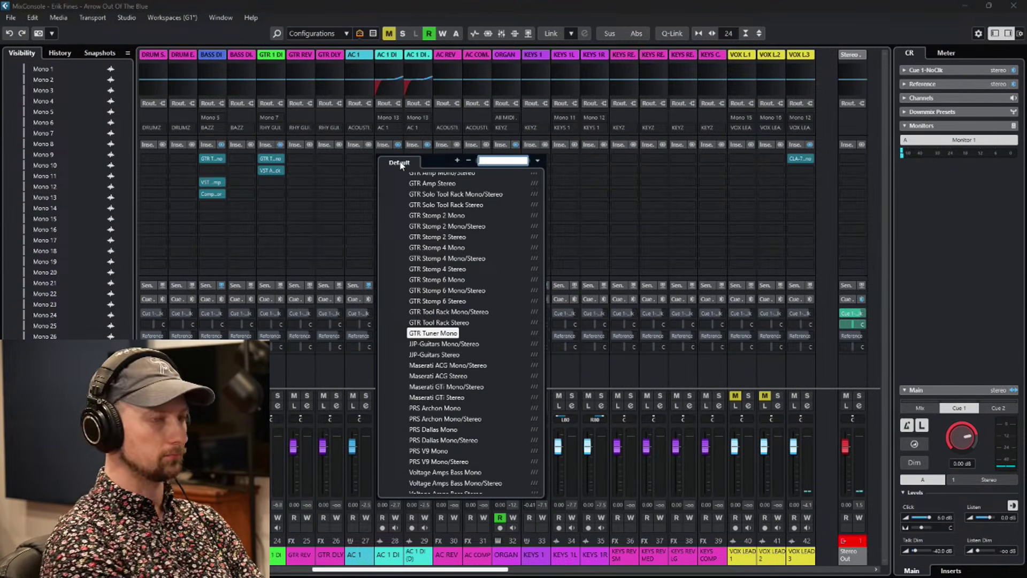
pyautogui.write('no')
pyautogui.write('e')
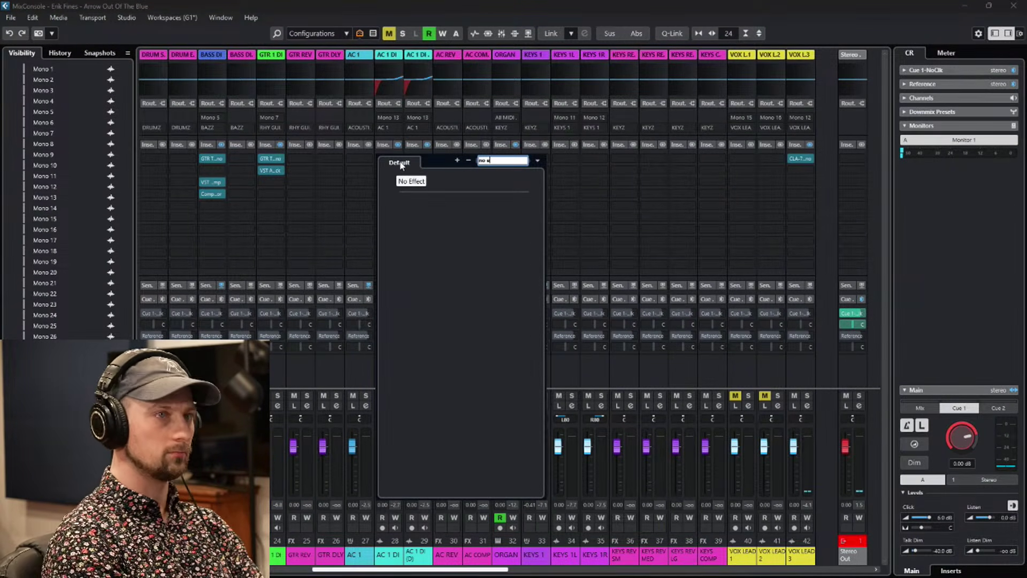
pyautogui.click(407, 180)
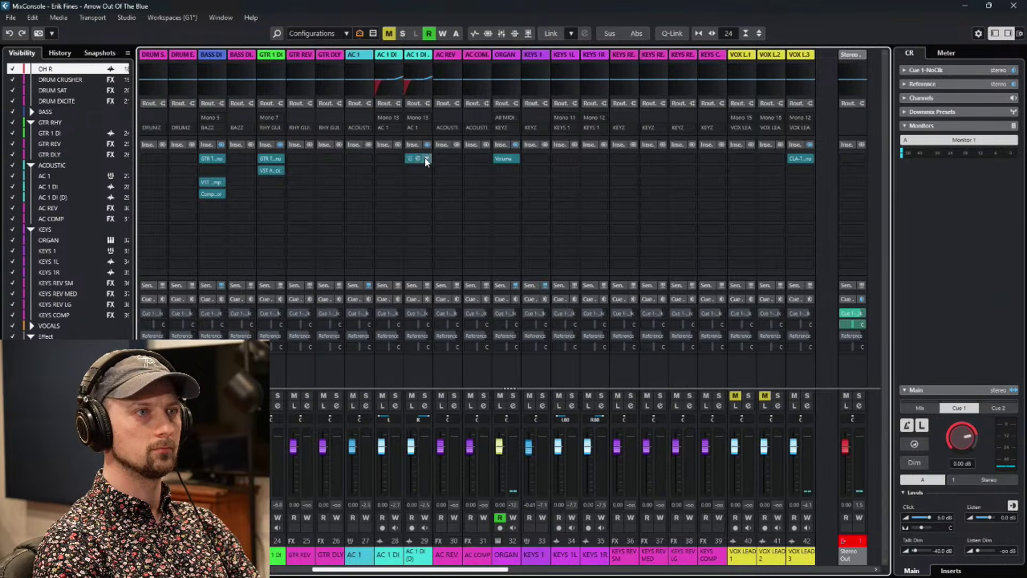
pyautogui.click(426, 158)
pyautogui.scroll(-5, 470, 321)
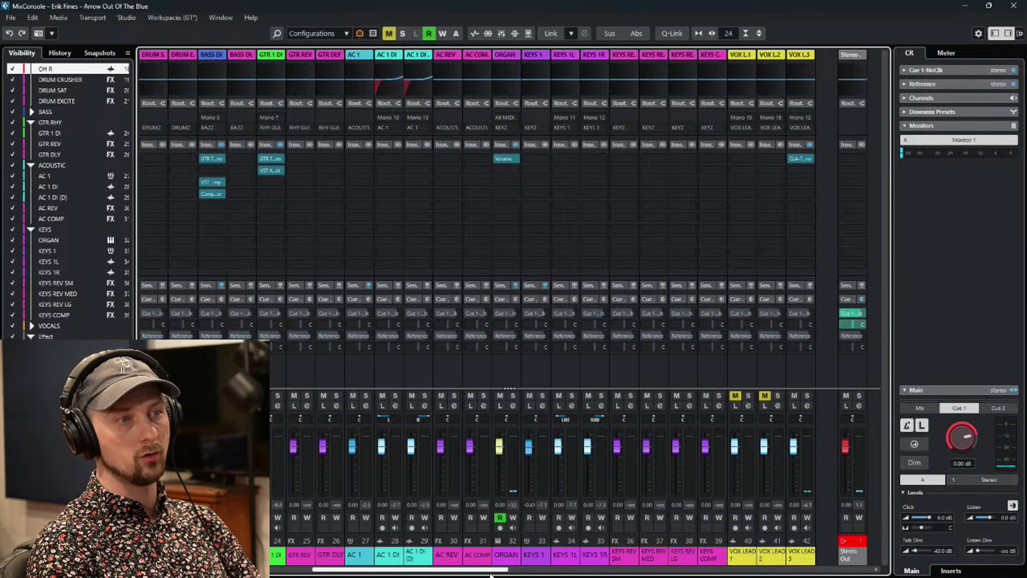
# Inspect the CLA-76 compressor insert on the VOX LEAD 3 channel.
pyautogui.moveTo(491, 574); pyautogui.dragTo(637, 574)
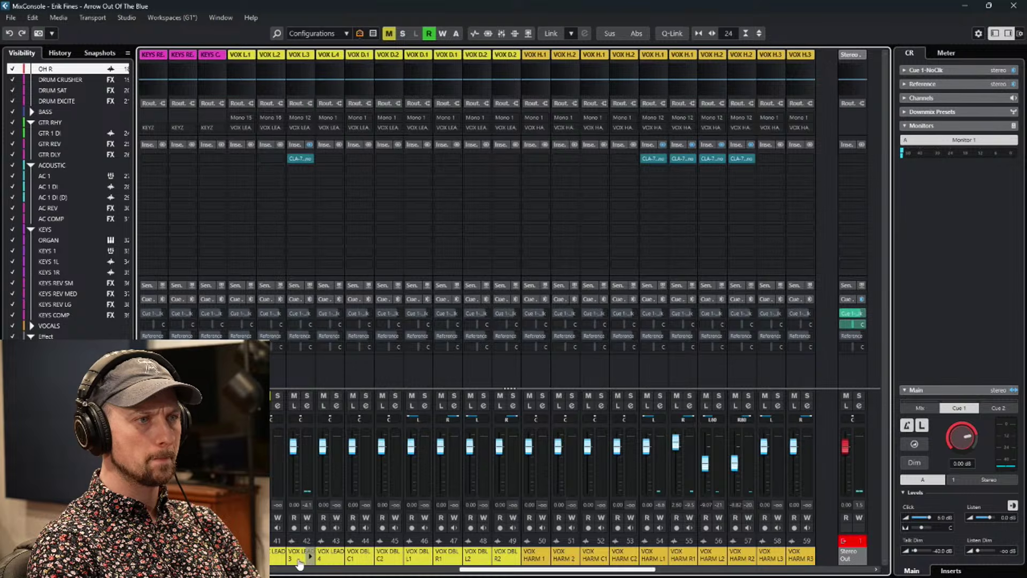
pyautogui.click(299, 562)
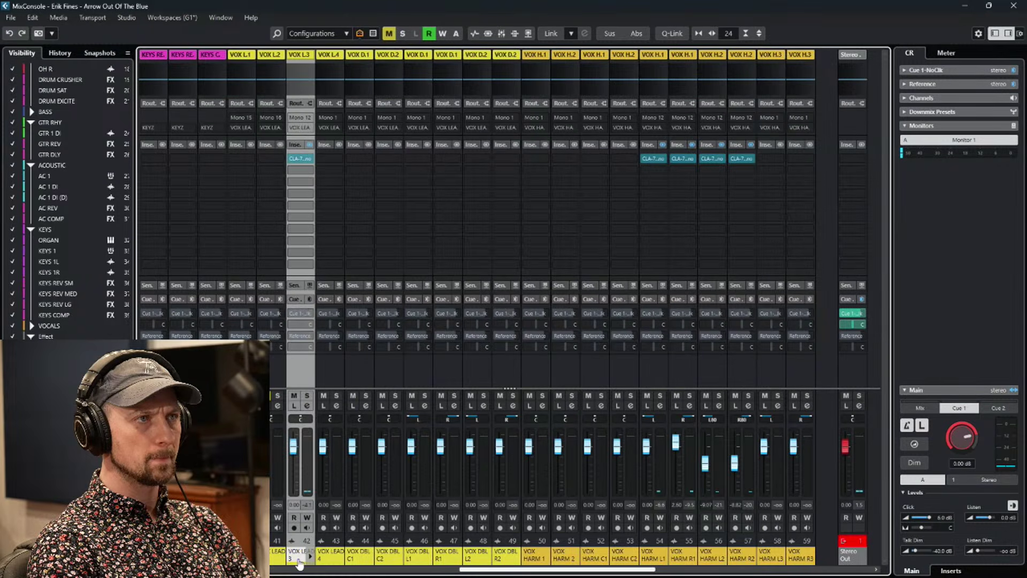
pyautogui.click(300, 161)
pyautogui.click(666, 141)
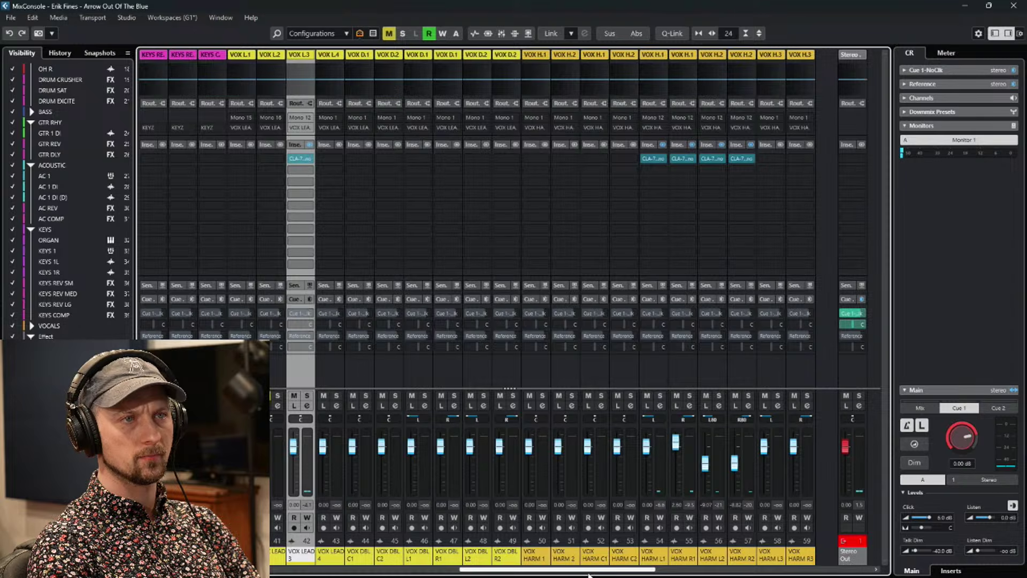
# Inspect the SSLComp and BSAClipper inserts on the DRUMZ group channel.
pyautogui.moveTo(620, 571); pyautogui.dragTo(811, 571)
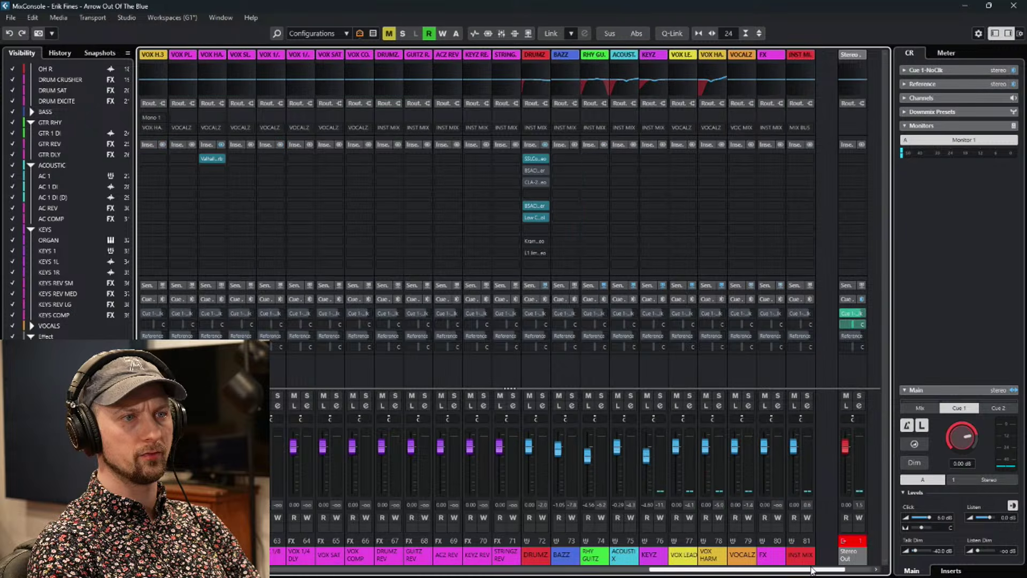
pyautogui.moveTo(543, 160)
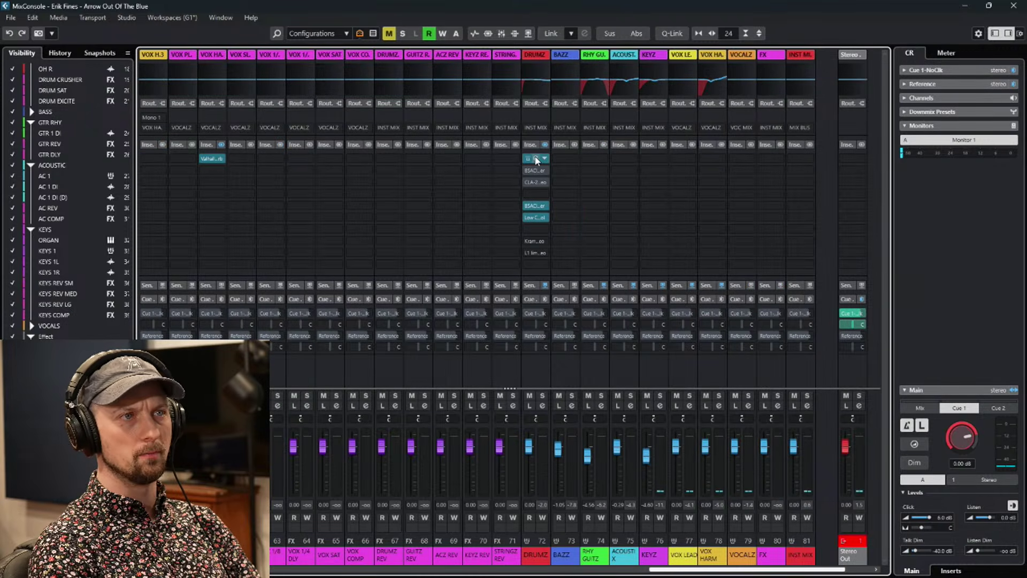
pyautogui.click(535, 160)
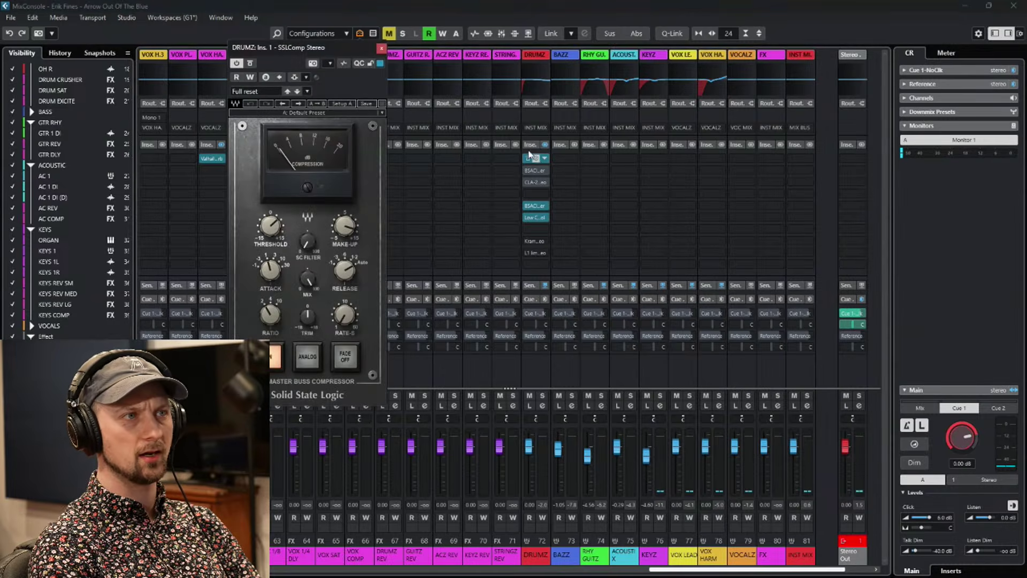
pyautogui.click(380, 49)
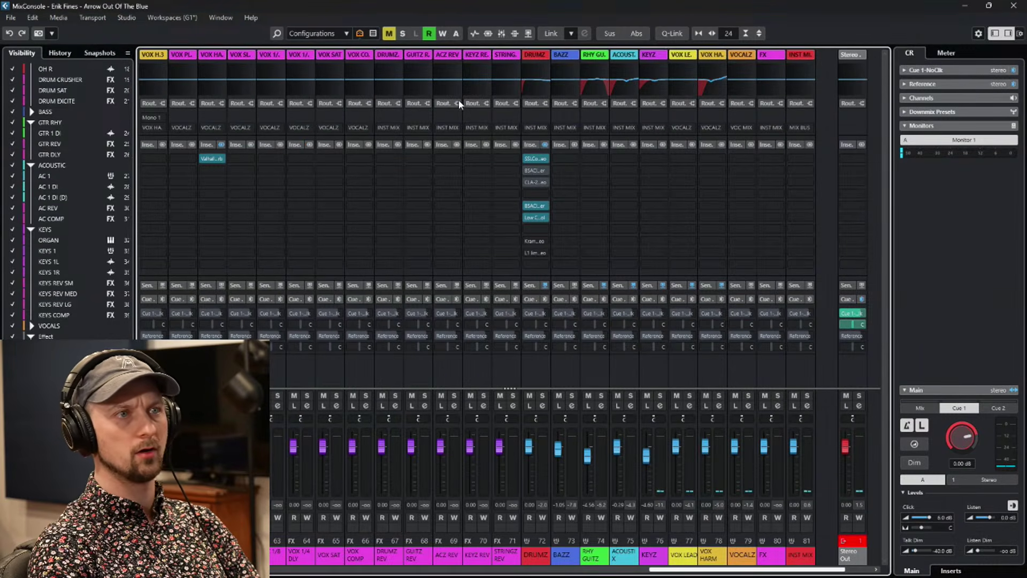
pyautogui.click(538, 207)
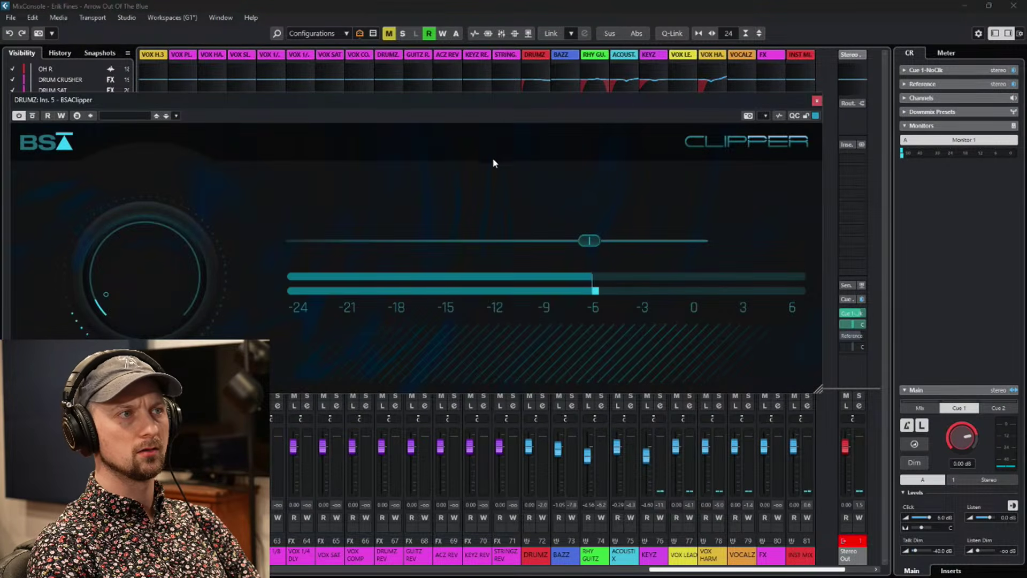
pyautogui.click(814, 100)
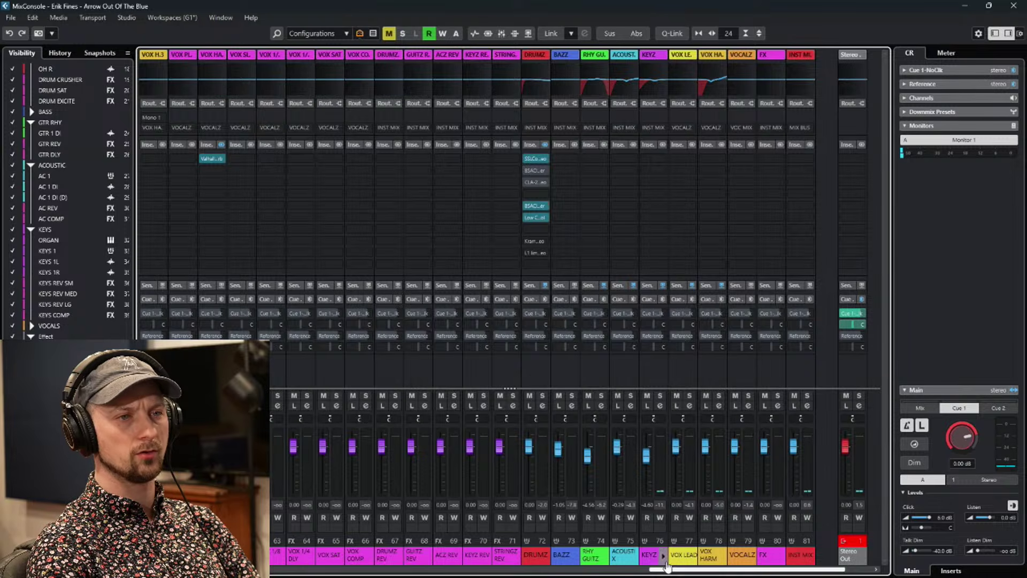
# Look over the remaining group channels through MASTER for inserts and go back to the first mixer channels.
pyautogui.moveTo(682, 572); pyautogui.dragTo(753, 571)
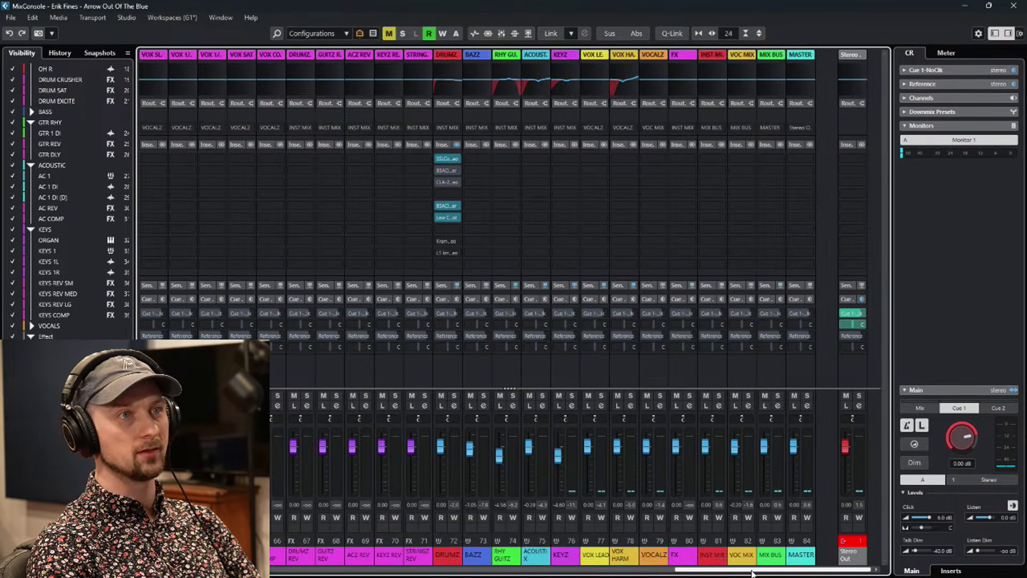
pyautogui.click(751, 555)
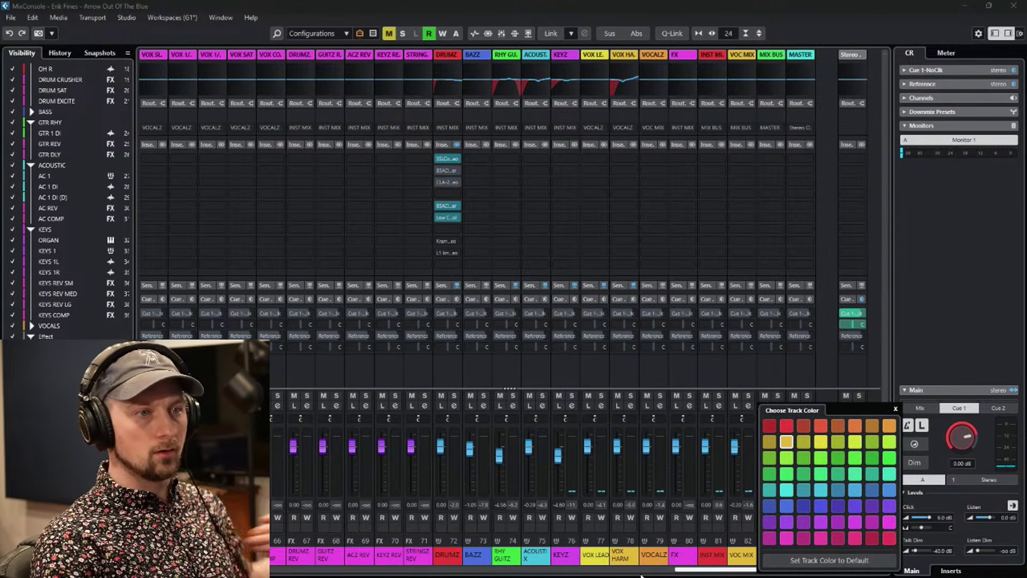
pyautogui.click(641, 575)
pyautogui.moveTo(763, 571); pyautogui.dragTo(235, 572)
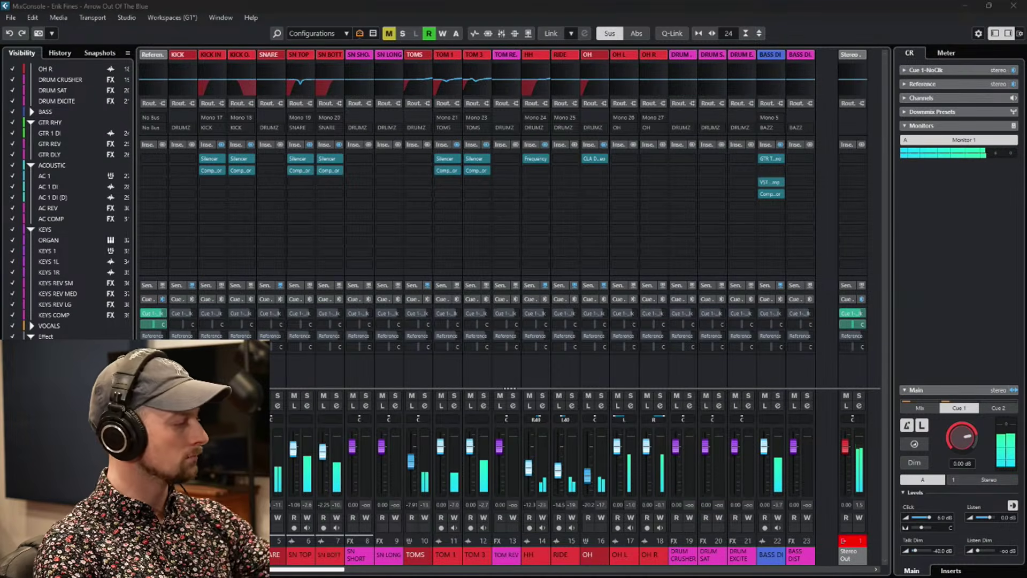
# Close the MixConsole and expand the VOCALS folder in the project's track list.
pyautogui.press('F3')
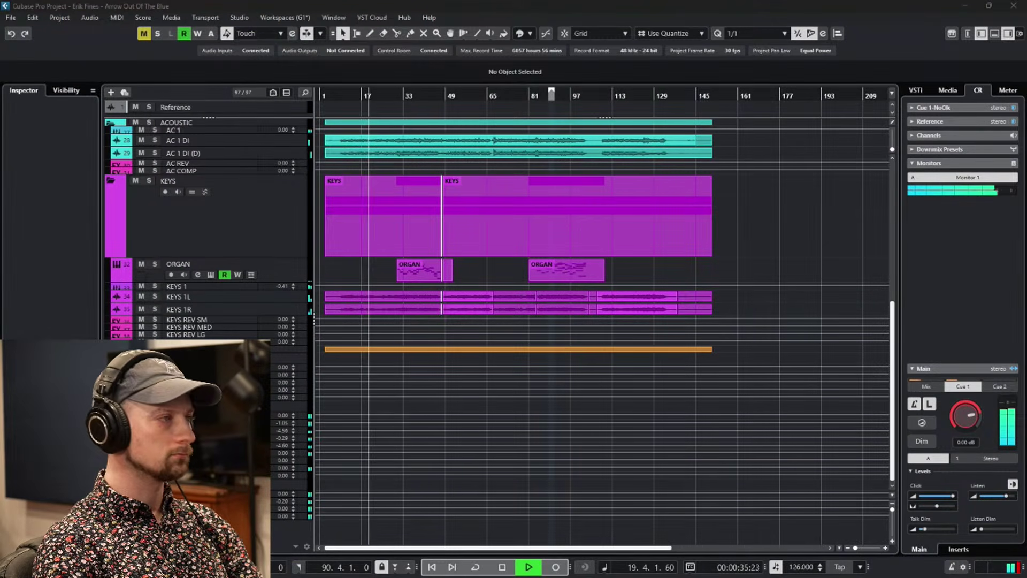
pyautogui.hotkey('alt', 'Tab')
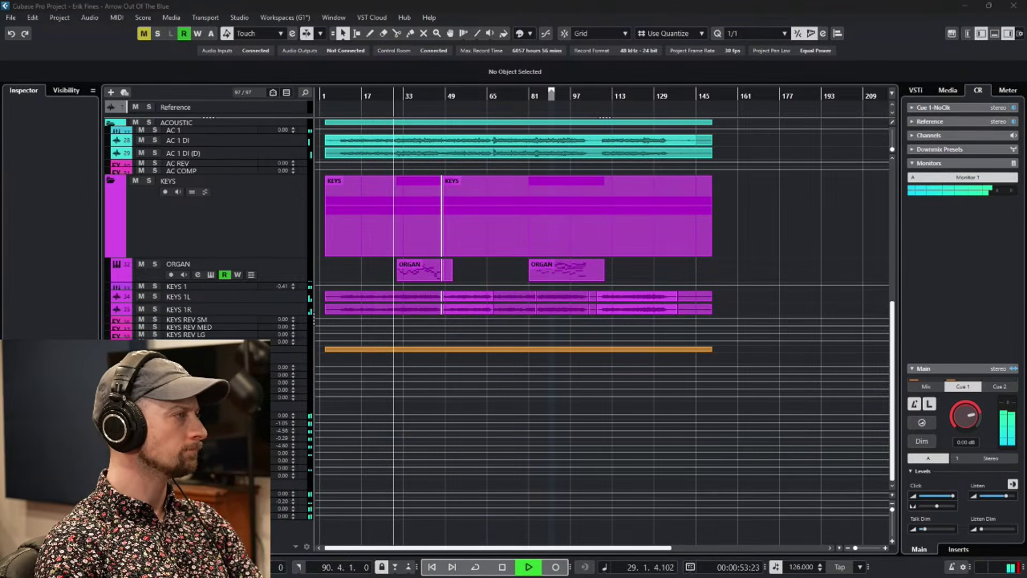
pyautogui.click(111, 349)
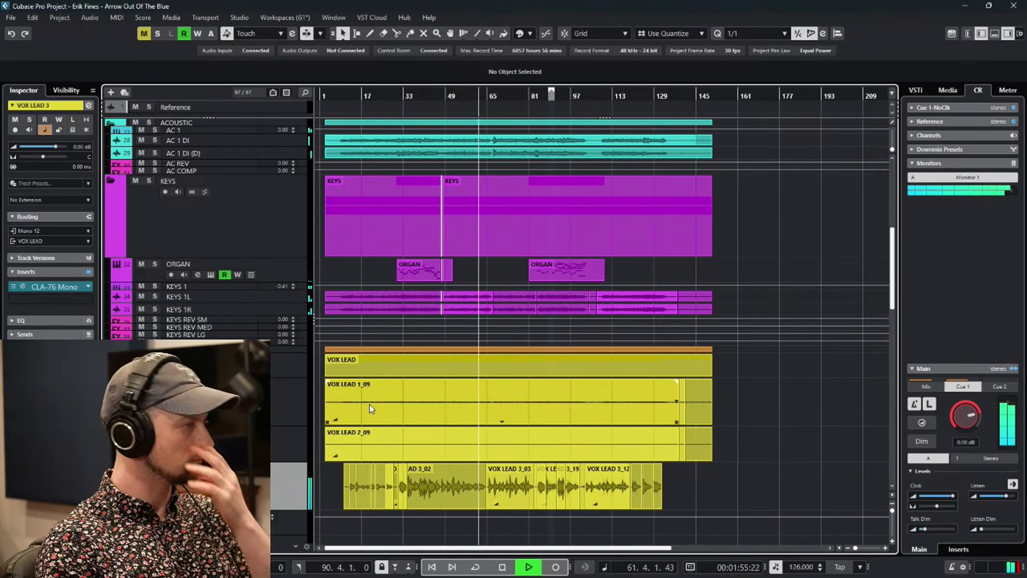
# Look over the arrangement from the DRUMS folder down to the VOX LEAD tracks during playback, with enlarged track heights.
pyautogui.scroll(5, 509, 230)
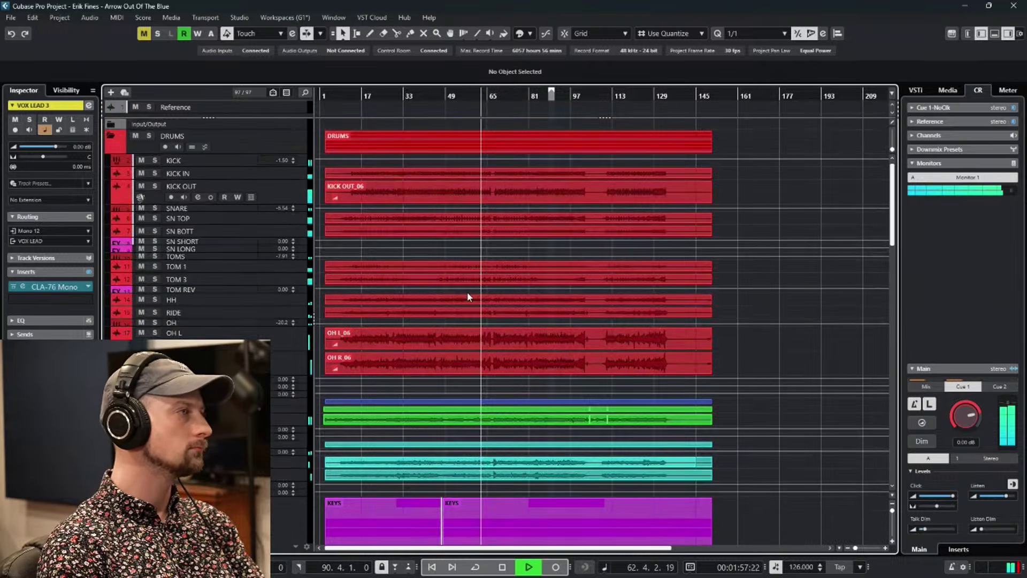
pyautogui.keyDown('ctrl'); pyautogui.scroll(2, 438, 330); pyautogui.keyUp('ctrl')
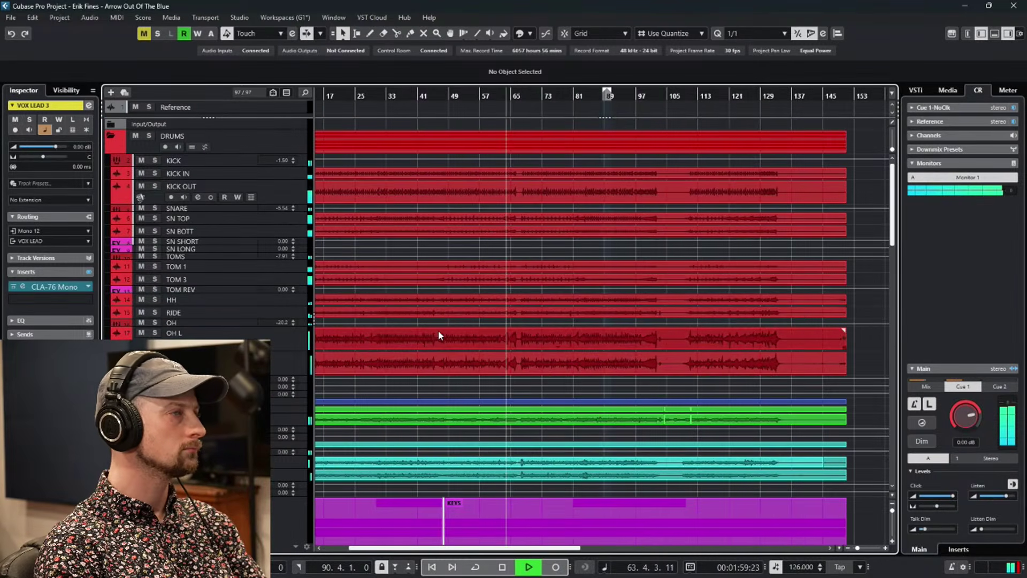
pyautogui.click(891, 541)
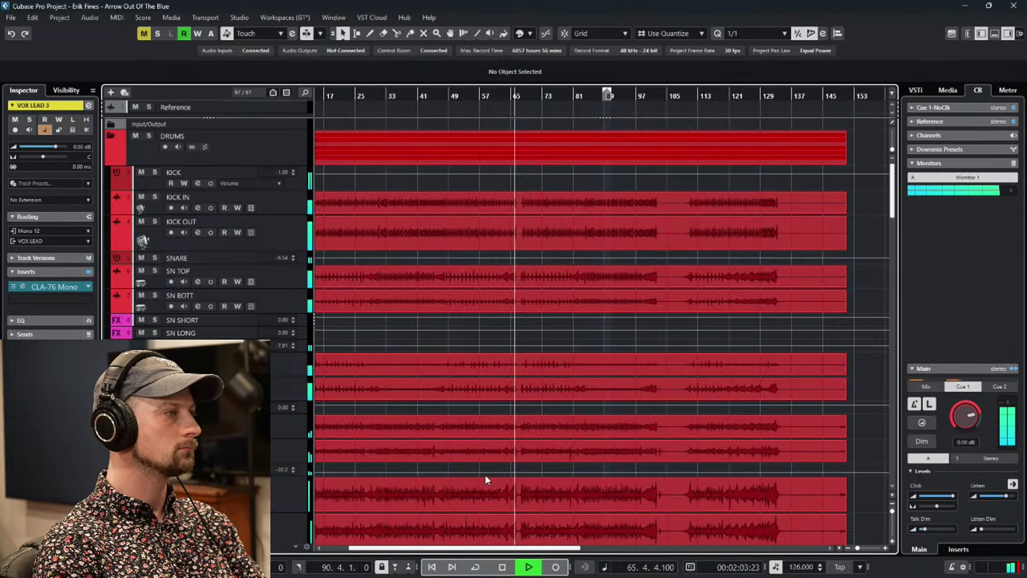
pyautogui.scroll(-10, 485, 473)
pyautogui.scroll(-3, 485, 473)
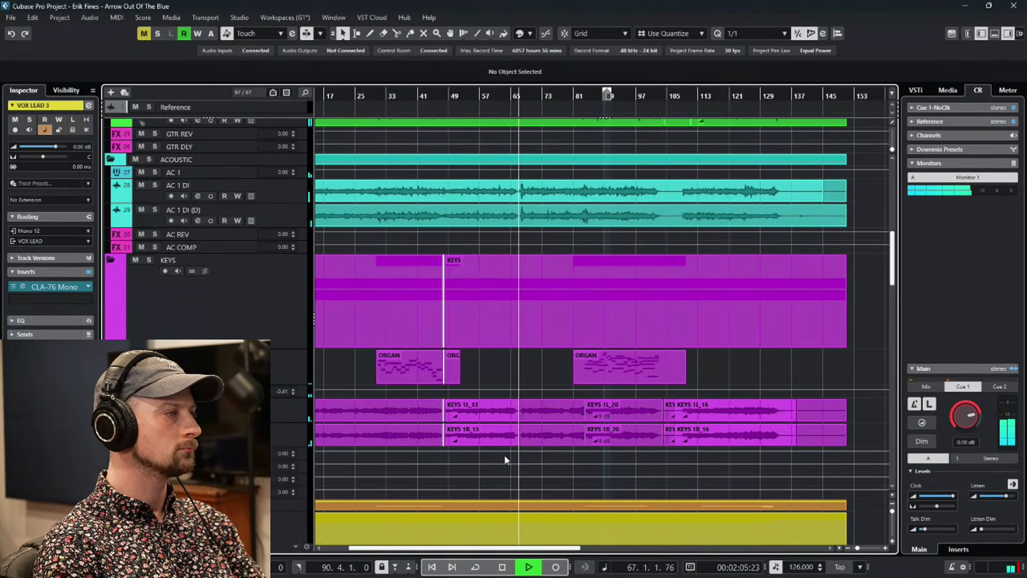
pyautogui.keyDown('ctrl'); pyautogui.scroll(4, 505, 455); pyautogui.keyUp('ctrl')
pyautogui.scroll(12, 534, 418)
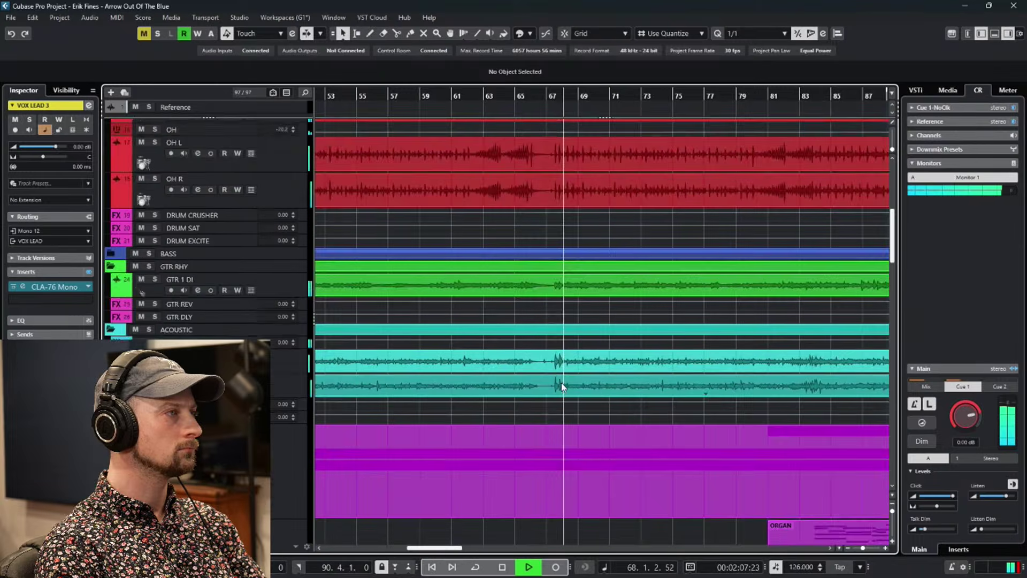
pyautogui.keyDown('ctrl'); pyautogui.scroll(2, 560, 386); pyautogui.keyUp('ctrl')
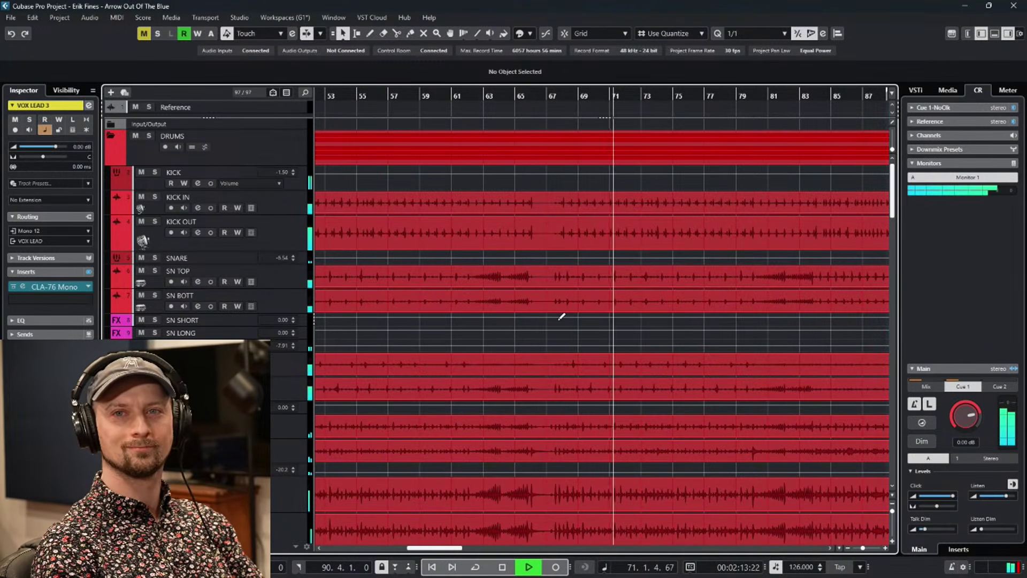
pyautogui.scroll(3, 562, 315)
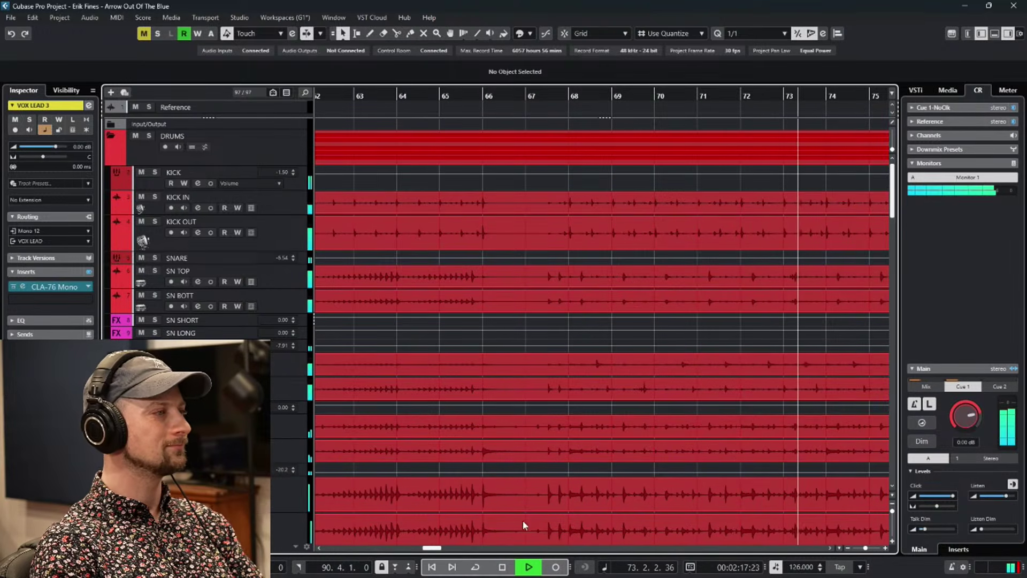
pyautogui.moveTo(437, 550); pyautogui.dragTo(449, 549)
pyautogui.scroll(-5, 636, 451)
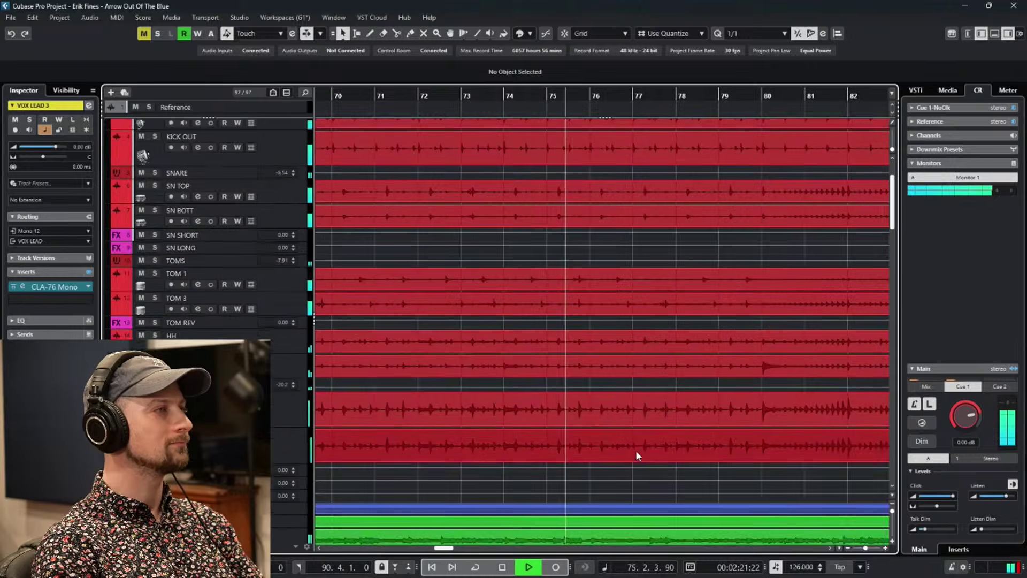
pyautogui.scroll(-5, 651, 463)
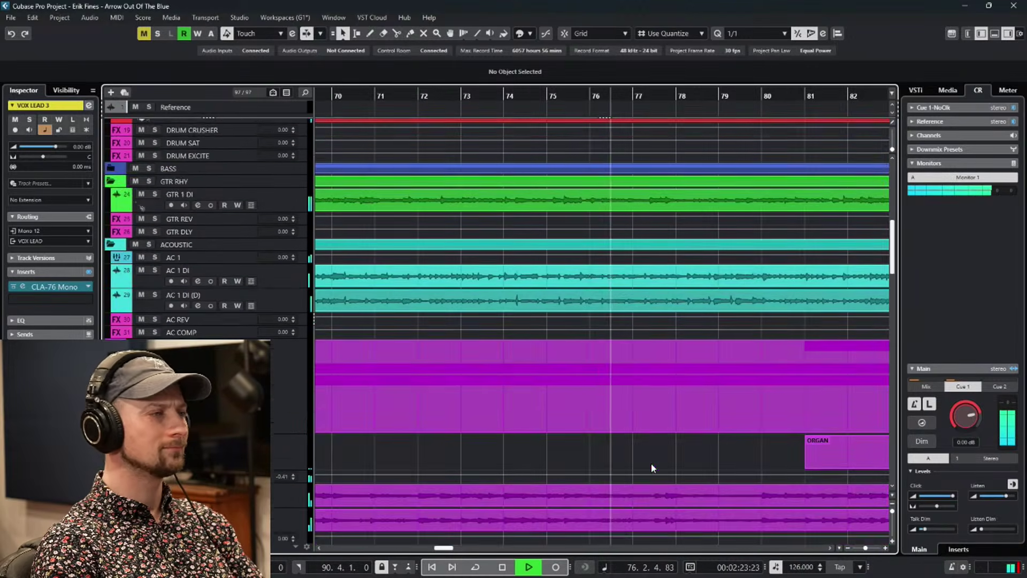
pyautogui.scroll(-5, 653, 461)
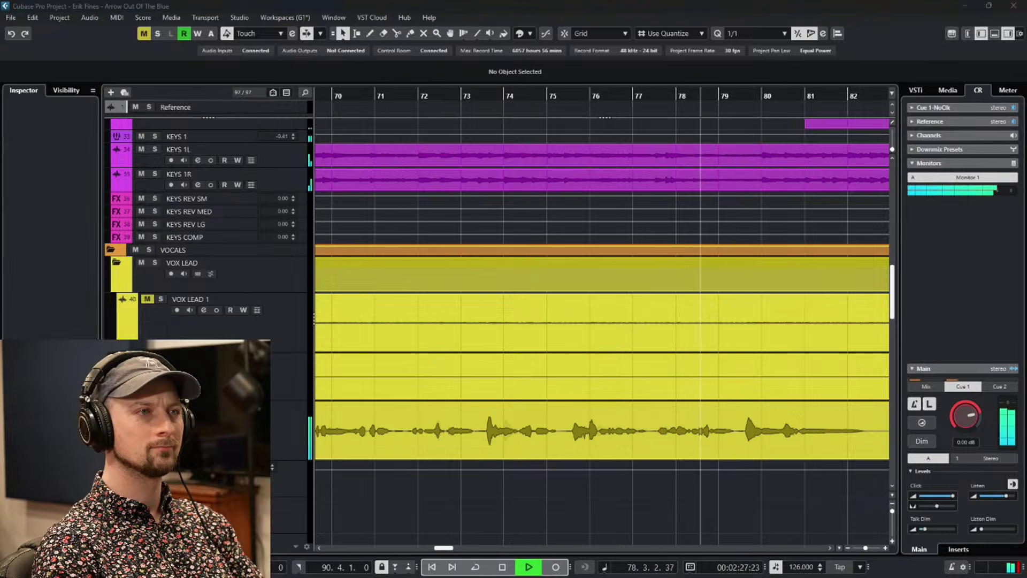
# Inspect the Stereo Out channel's settings and equalizer spectrum during playback, and close its window.
pyautogui.moveTo(740, 180); pyautogui.dragTo(728, 180)
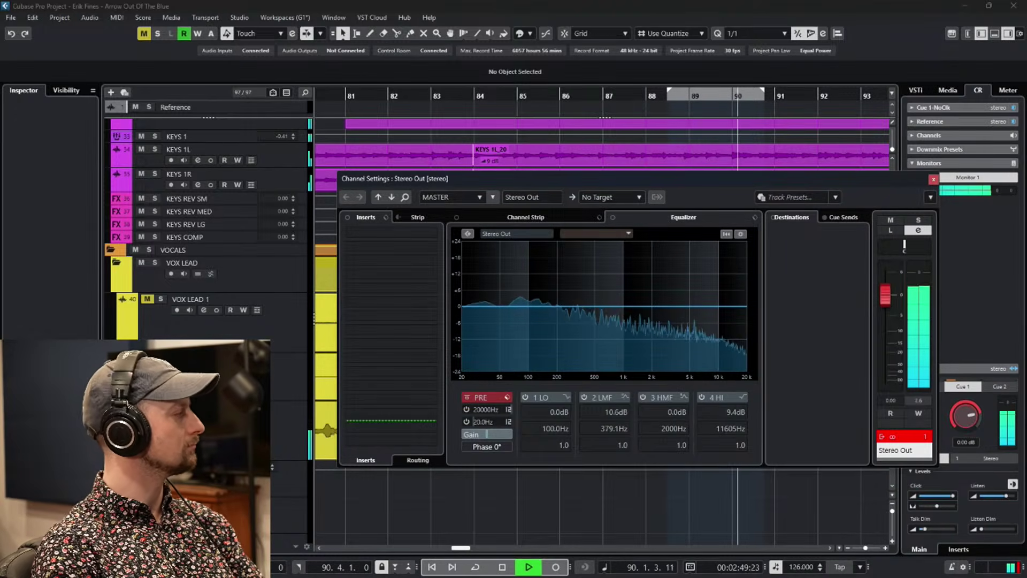
pyautogui.press('Escape')
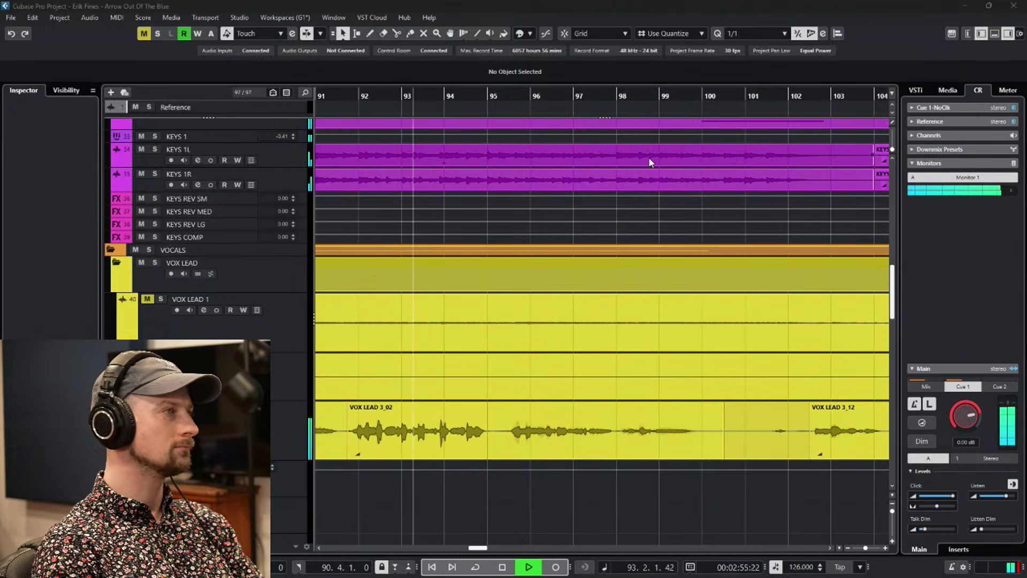
pyautogui.press('e')
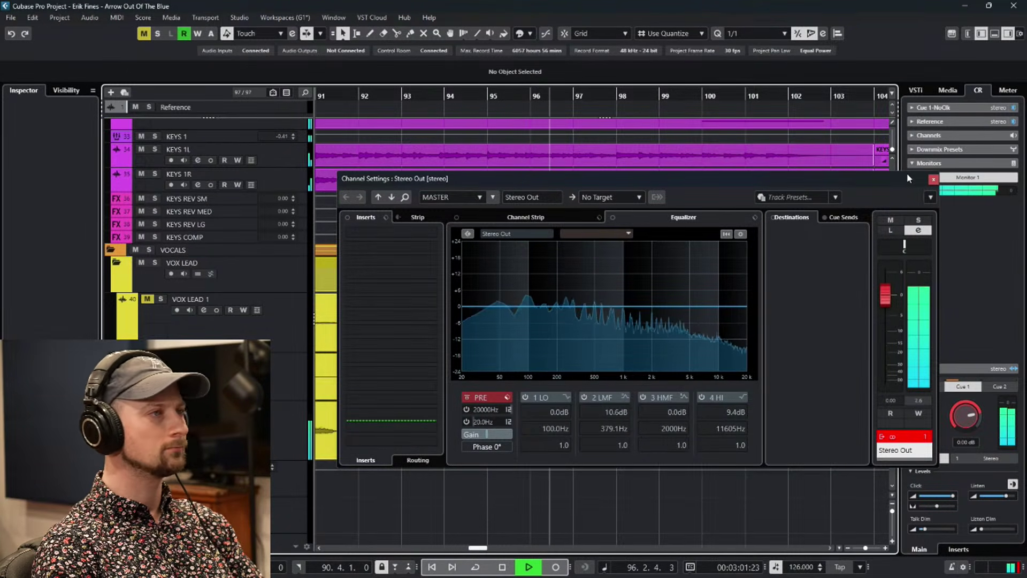
pyautogui.click(933, 179)
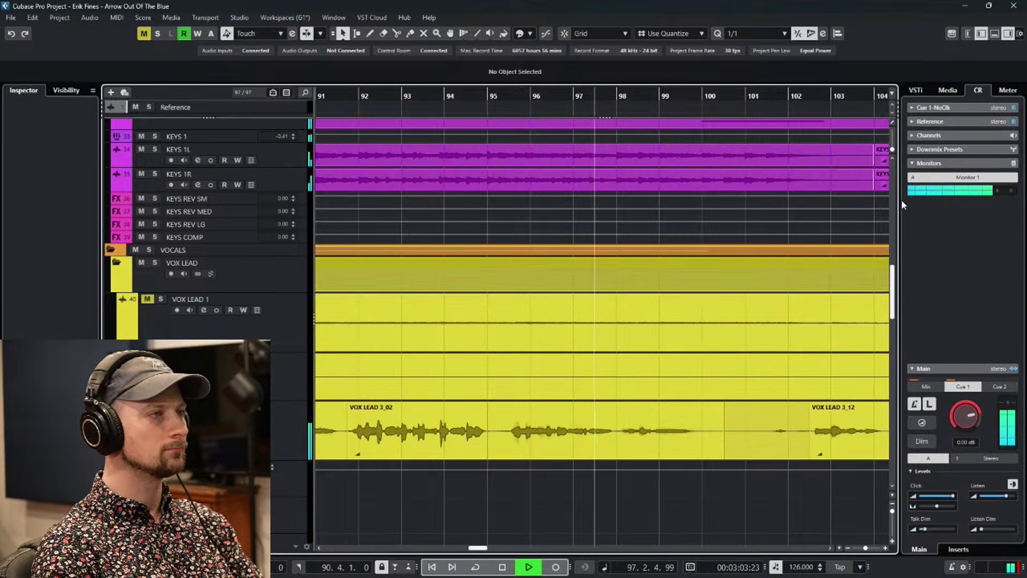
# Listen through to the end of the song while viewing the guitar, acoustic and keys tracks, and stop playback.
pyautogui.scroll(8, 852, 259)
pyautogui.scroll(-2, 826, 251)
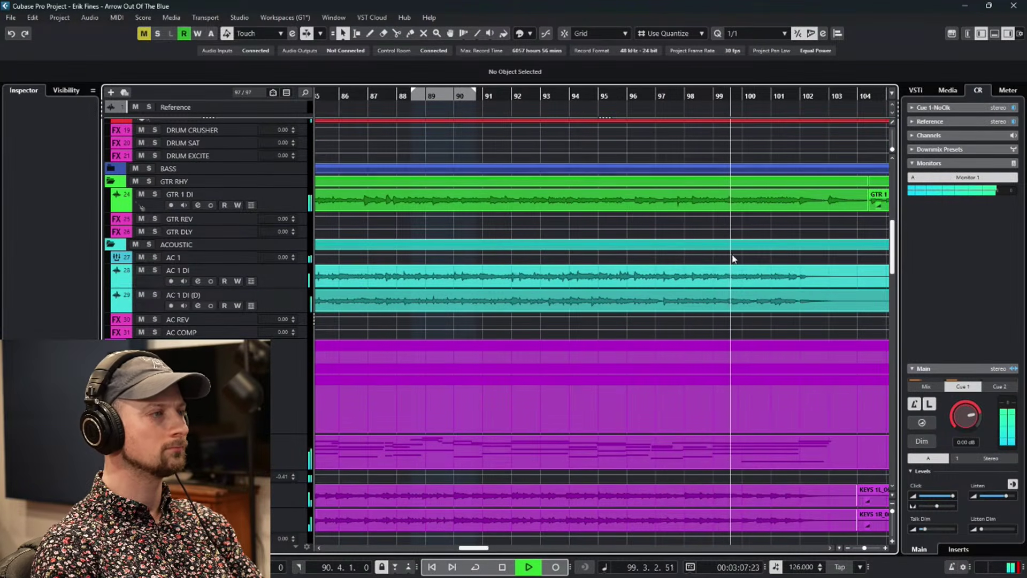
pyautogui.moveTo(484, 549); pyautogui.dragTo(506, 551)
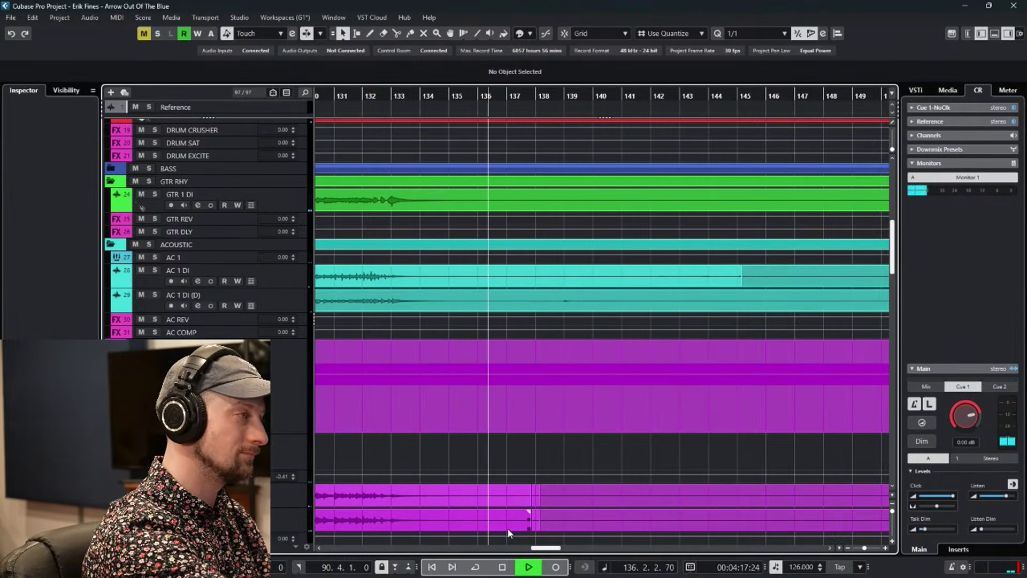
pyautogui.press('space')
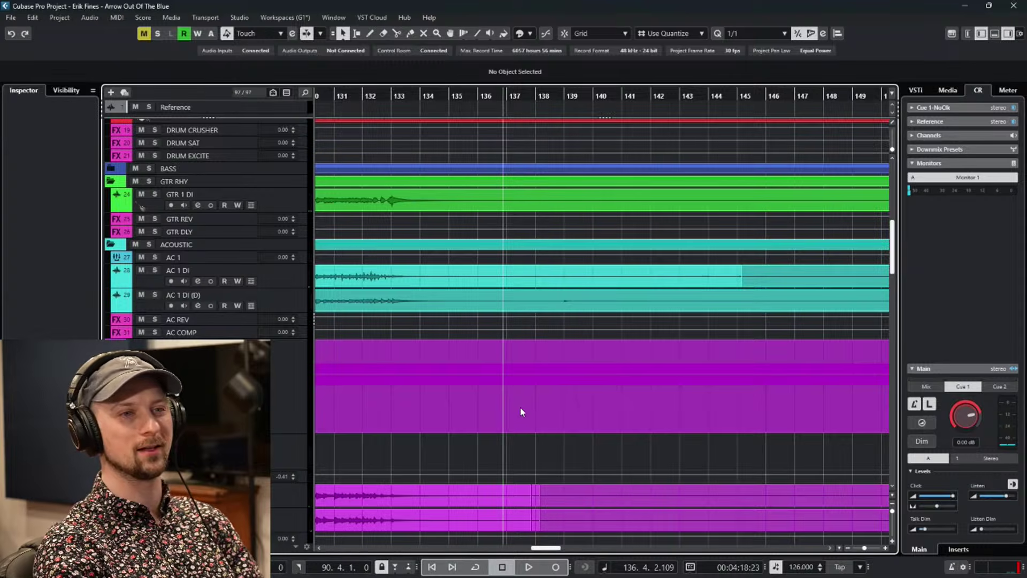
# Return to the drum tracks in the first half of the song and start playback shortly before bar 64.
pyautogui.moveTo(550, 547); pyautogui.dragTo(439, 549)
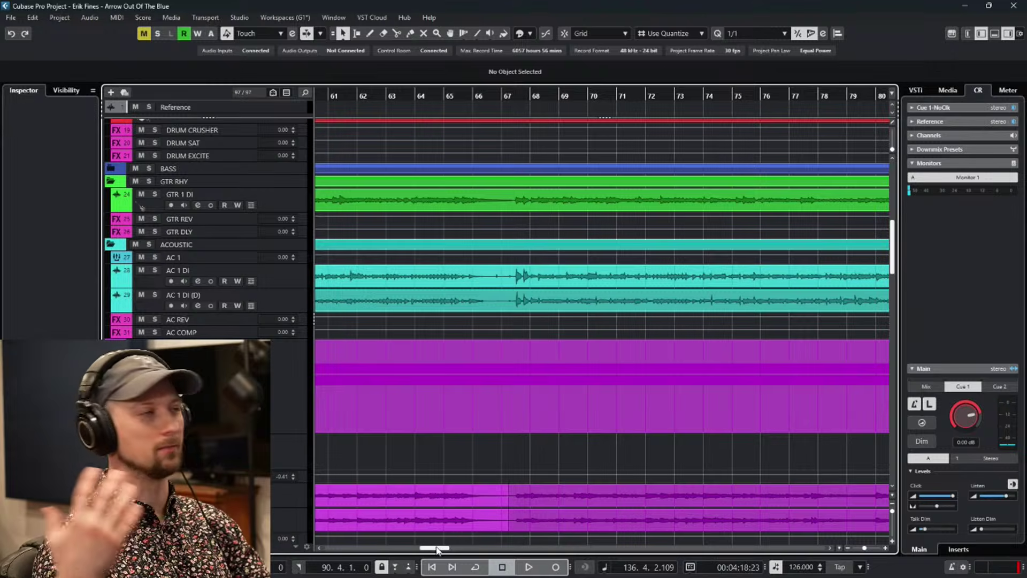
pyautogui.moveTo(436, 548); pyautogui.dragTo(359, 549)
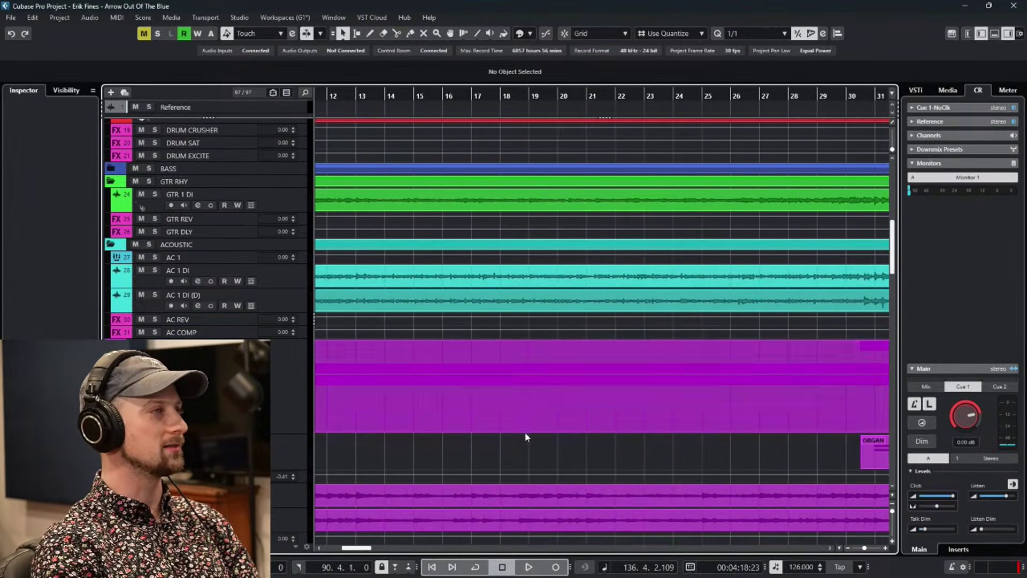
pyautogui.scroll(10, 524, 442)
pyautogui.scroll(-8, 487, 416)
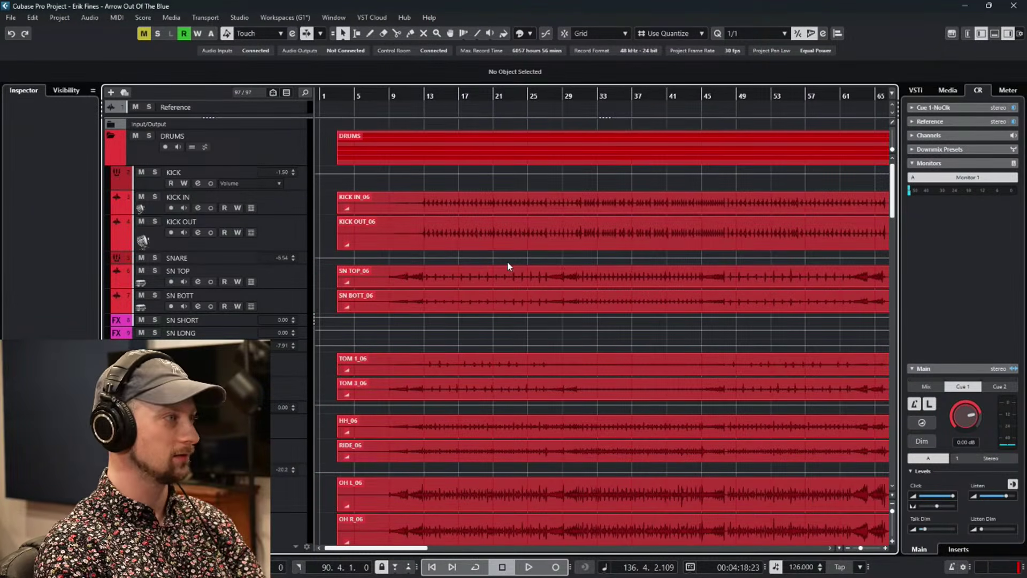
pyautogui.moveTo(503, 96); pyautogui.dragTo(850, 106)
pyautogui.press('space')
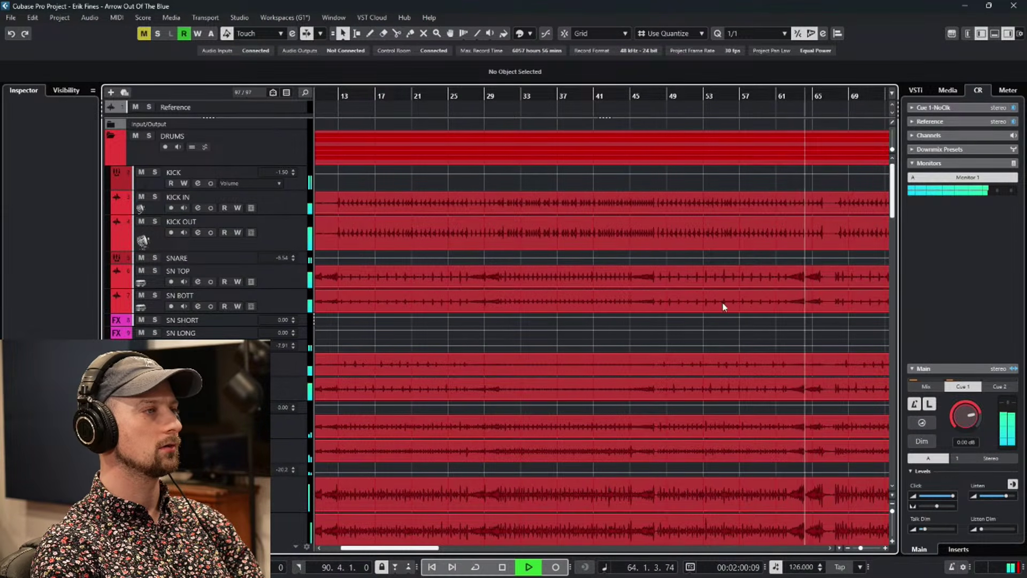
# Loop playback from about bar 53 to bar 57 and solo the DRUMS folder's tracks.
pyautogui.click(702, 98)
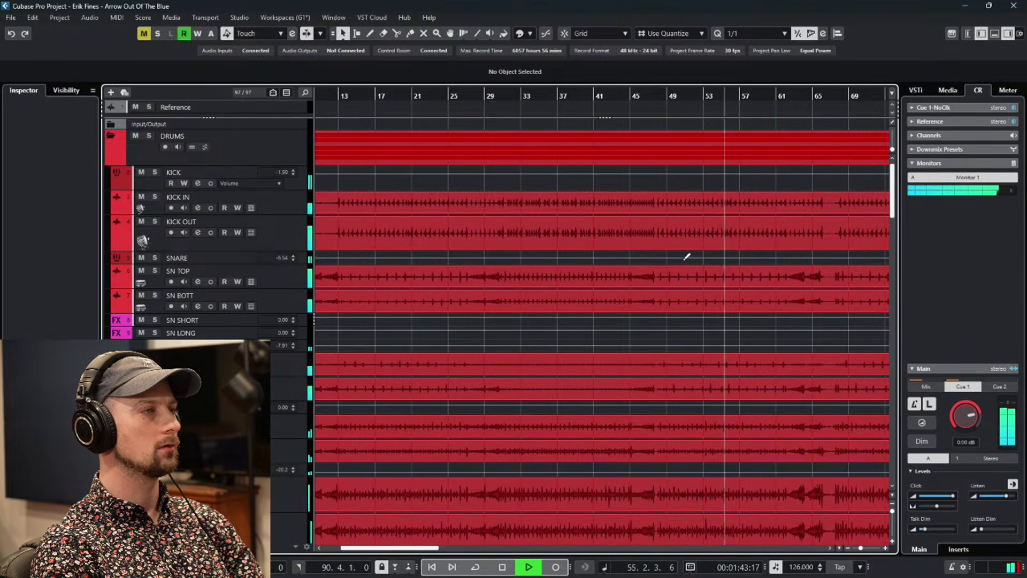
pyautogui.moveTo(704, 86); pyautogui.dragTo(746, 92)
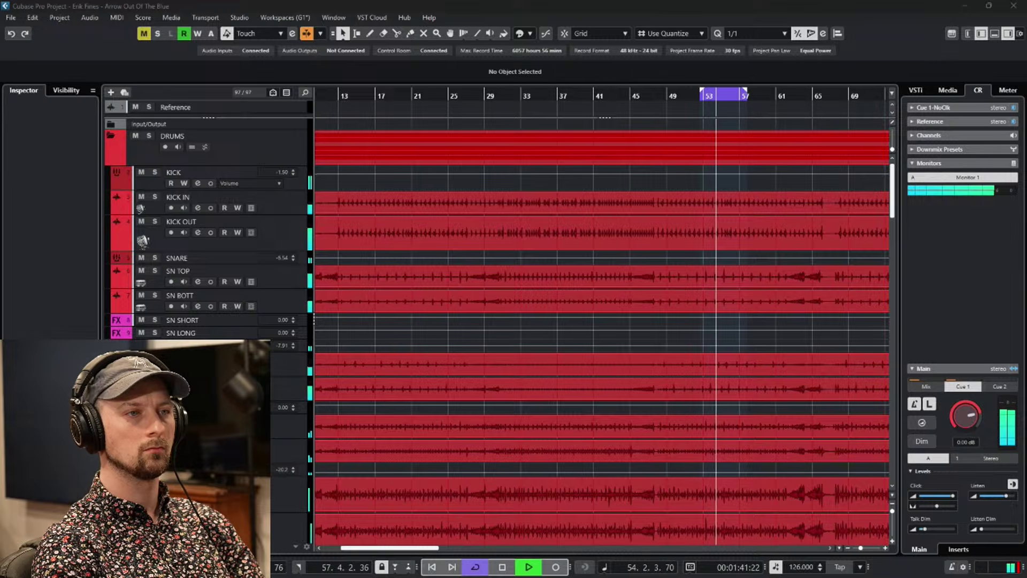
pyautogui.press('s')
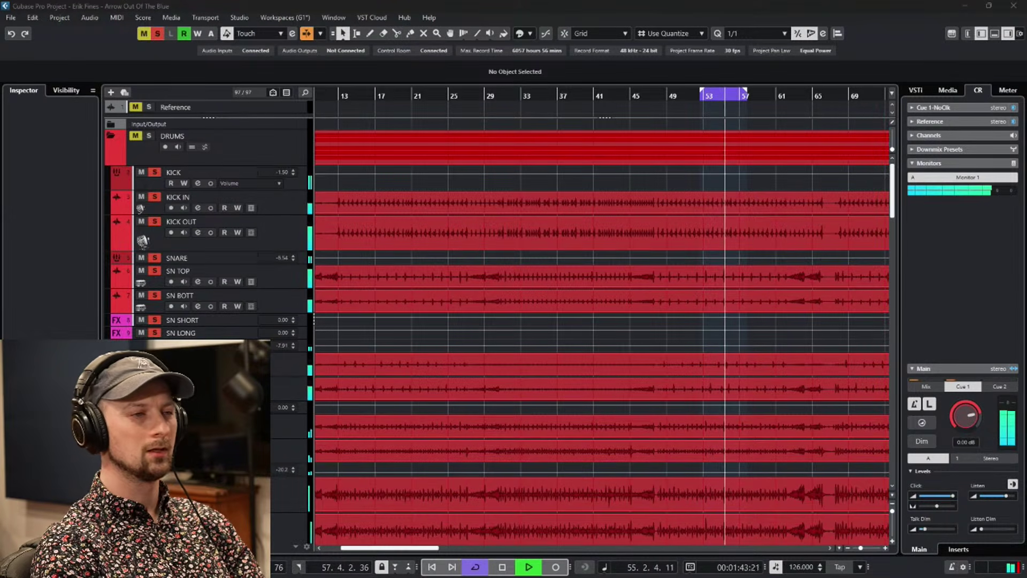
pyautogui.press('space')
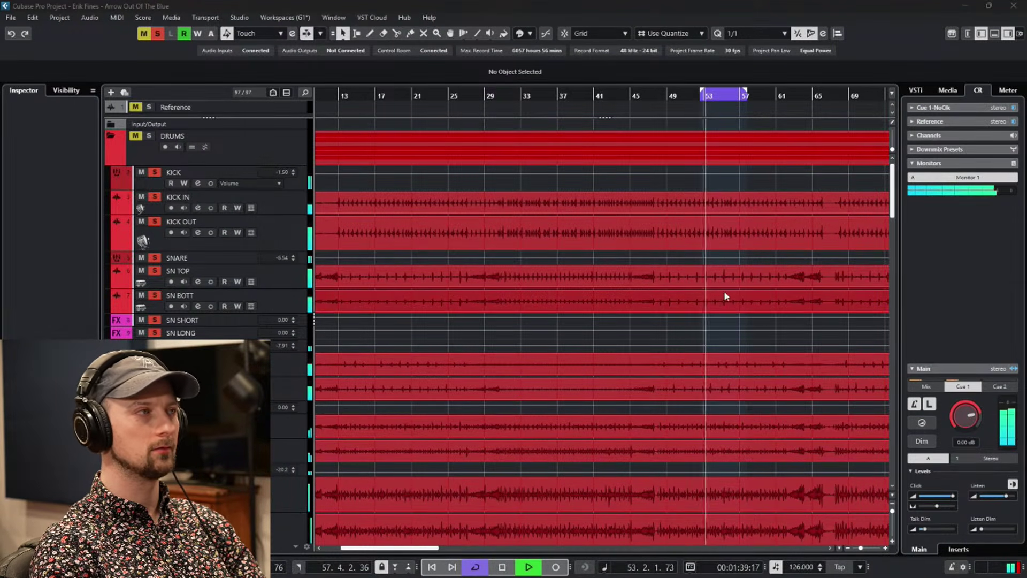
# Extend the playback loop so that it runs from bar 52 to bar 58.
pyautogui.press('h')
pyautogui.moveTo(620, 97); pyautogui.dragTo(599, 99)
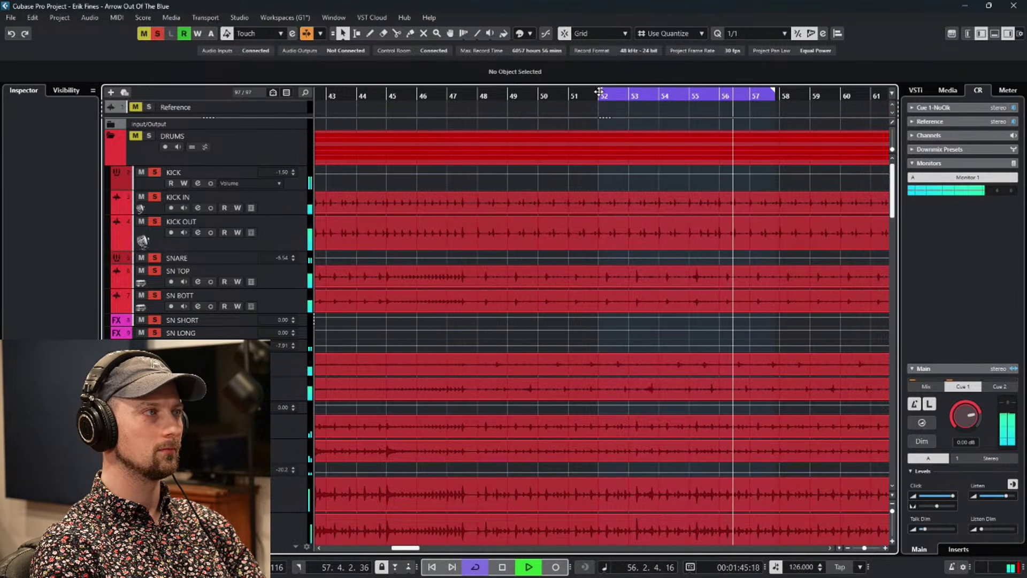
pyautogui.moveTo(773, 95); pyautogui.dragTo(781, 97)
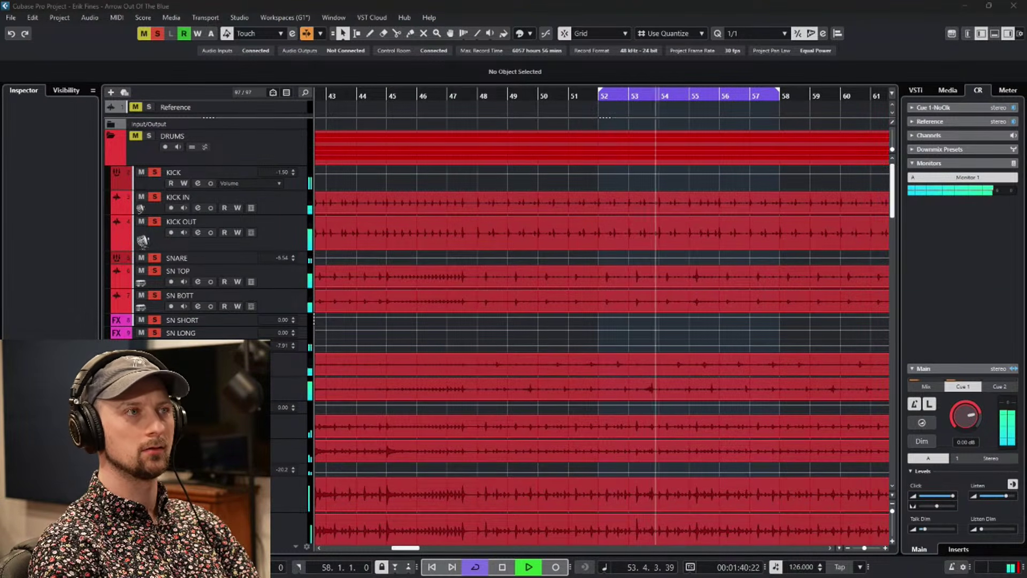
# Clear the solo on the whole drum kit and solo the TOMS group channel for closer listening.
pyautogui.press('s')
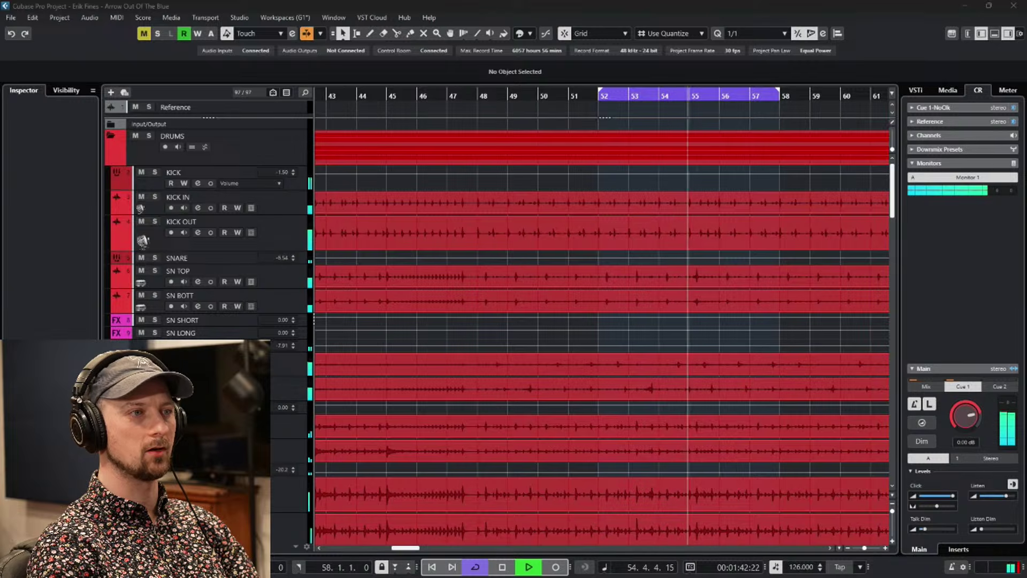
pyautogui.press('s')
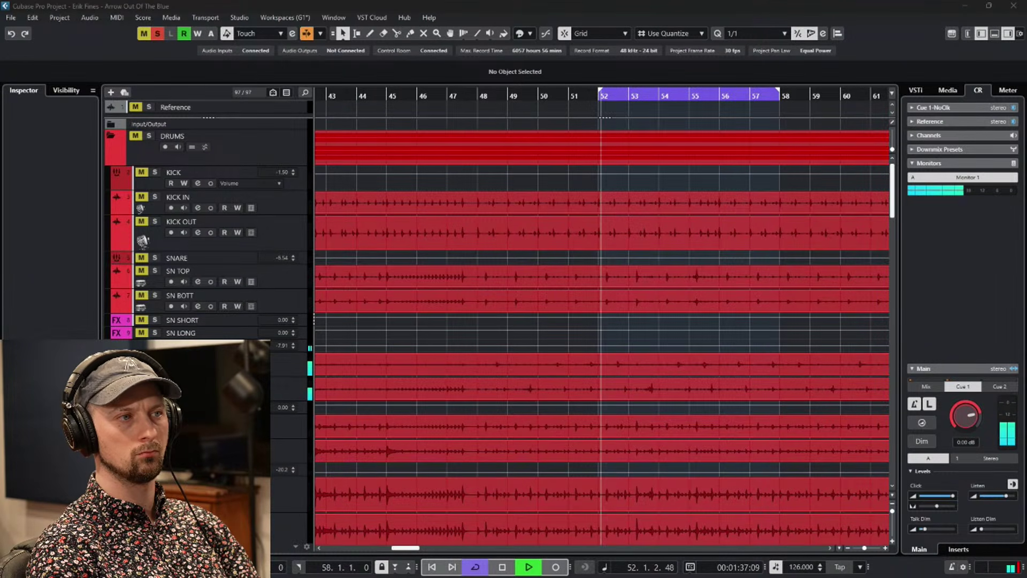
pyautogui.click(182, 345)
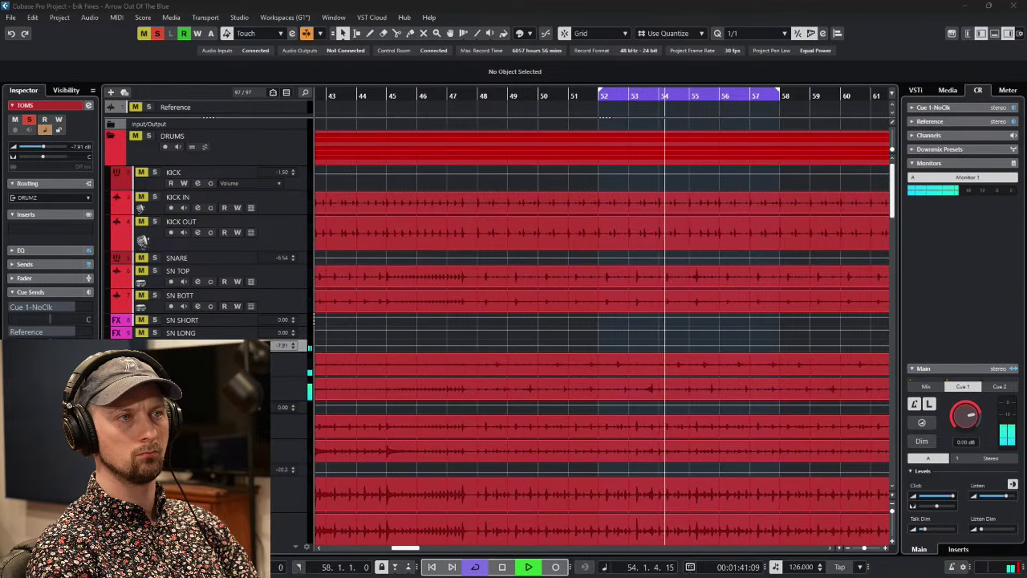
pyautogui.press('s')
pyautogui.press('s')
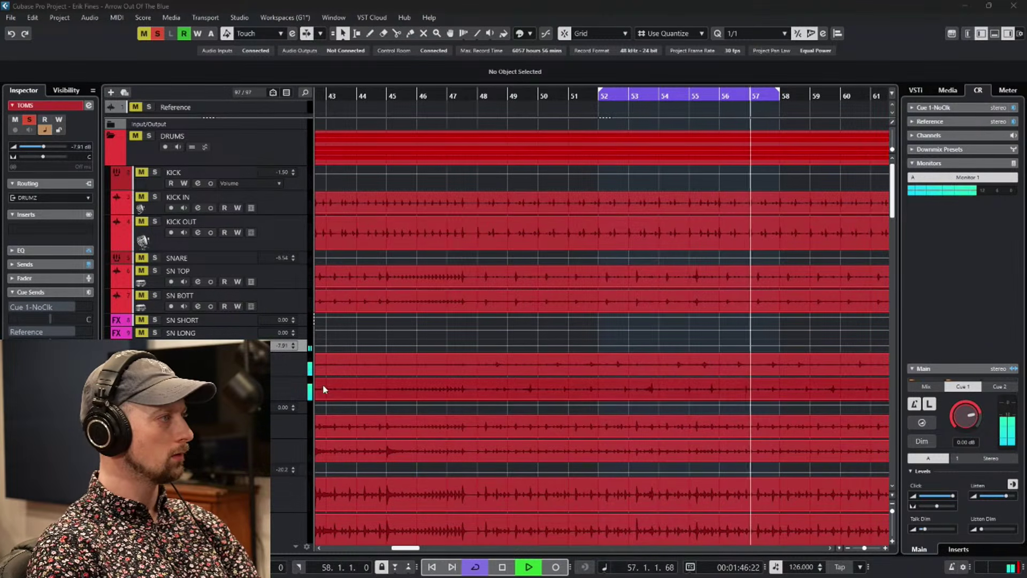
pyautogui.moveTo(214, 351); pyautogui.dragTo(214, 374)
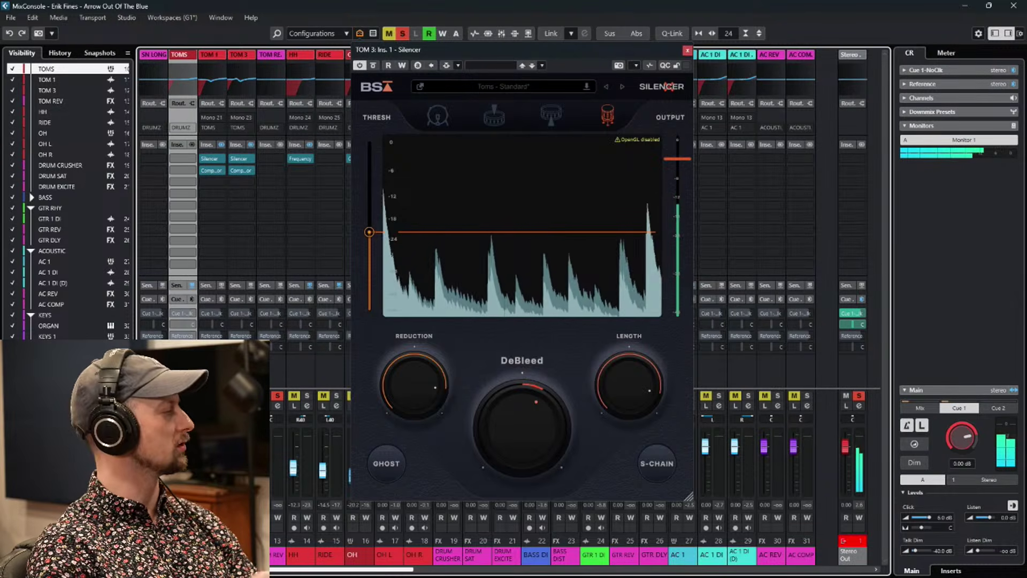
# Set the Compressor insert on TOM 1 to a threshold of -23.6 dB and a ratio of 3.27:1.
pyautogui.click(212, 171)
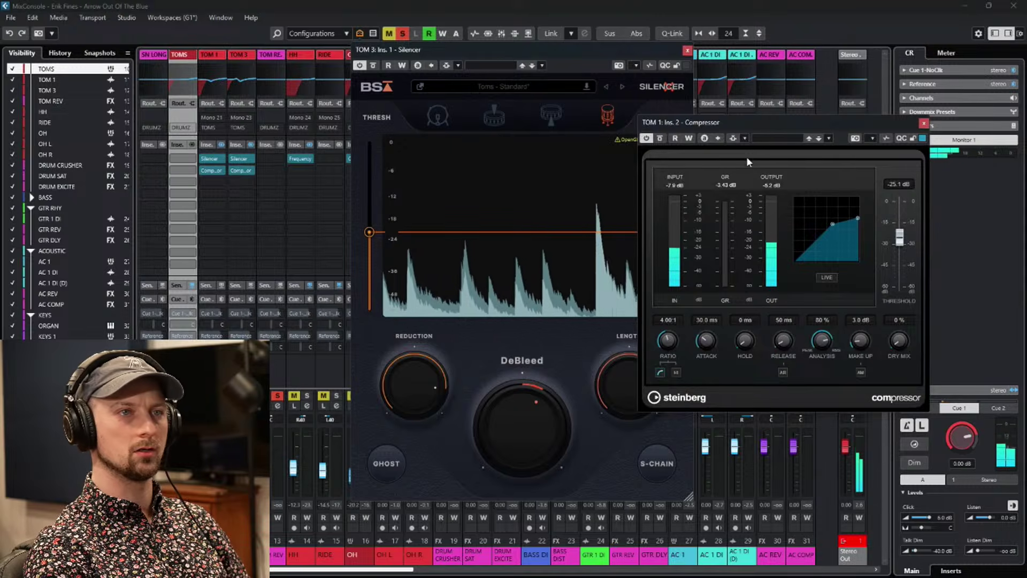
pyautogui.click(726, 186)
pyautogui.moveTo(834, 223); pyautogui.dragTo(839, 221)
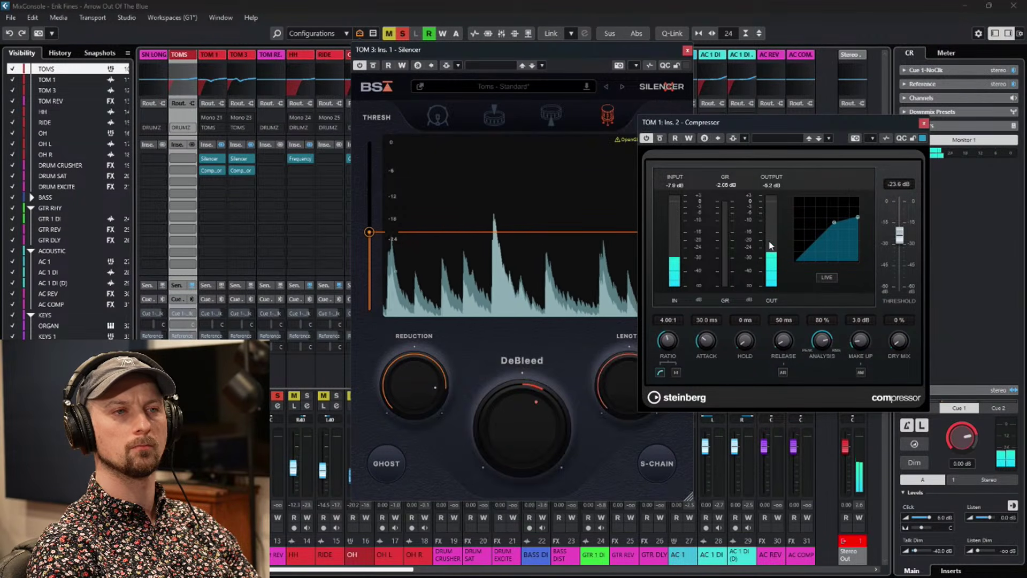
pyautogui.moveTo(666, 342)
pyautogui.mouseDown()
pyautogui.moveTo(668, 353)
pyautogui.moveTo(669, 342)
pyautogui.mouseUp()
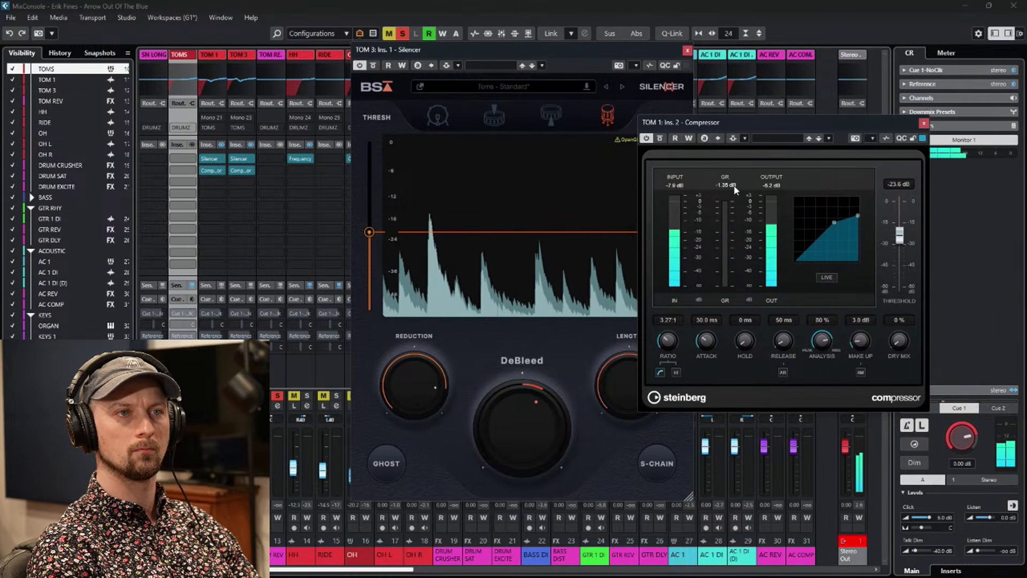
# Lower the TOM 1 compressor's threshold to -25.5 dB and set the TOM 3 compressor's ratio to 2.98:1.
pyautogui.moveTo(899, 234); pyautogui.dragTo(900, 244)
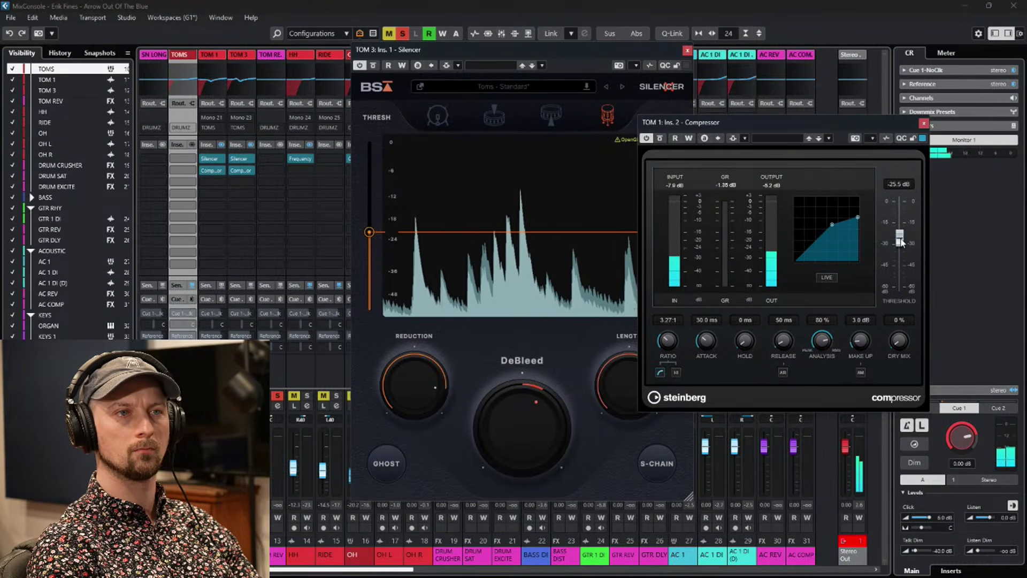
pyautogui.click(922, 126)
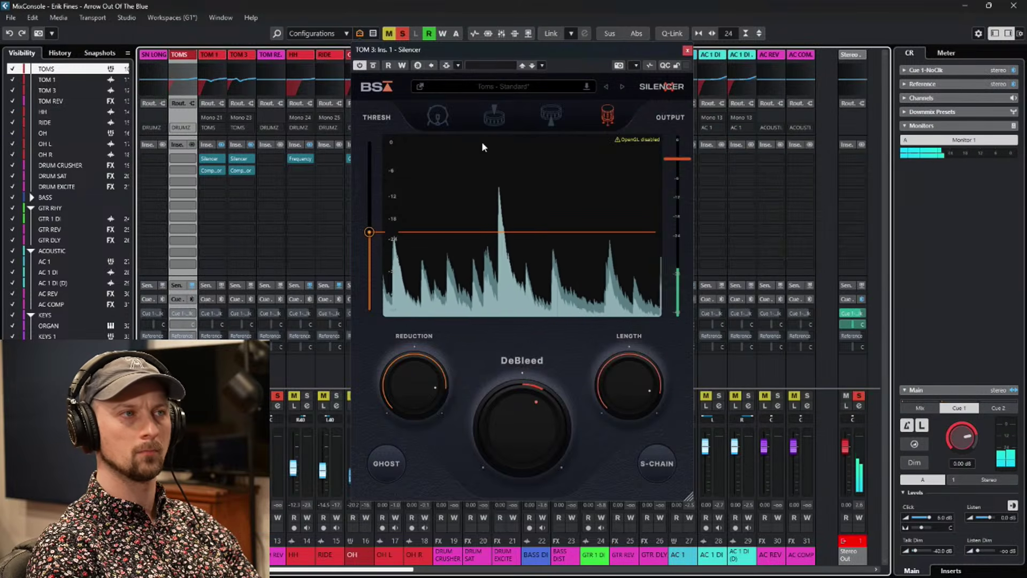
pyautogui.click(243, 171)
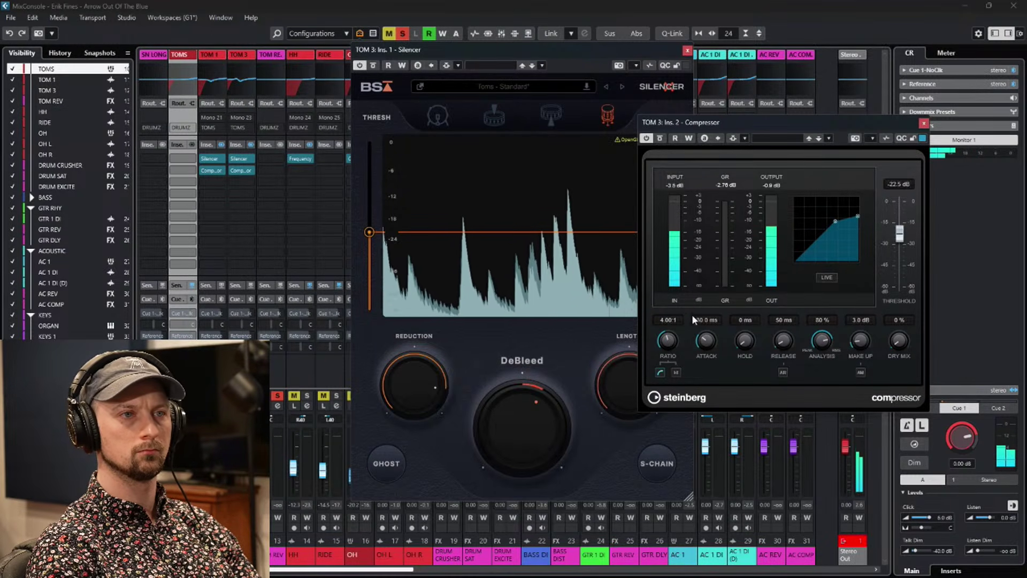
pyautogui.moveTo(675, 336); pyautogui.dragTo(674, 355)
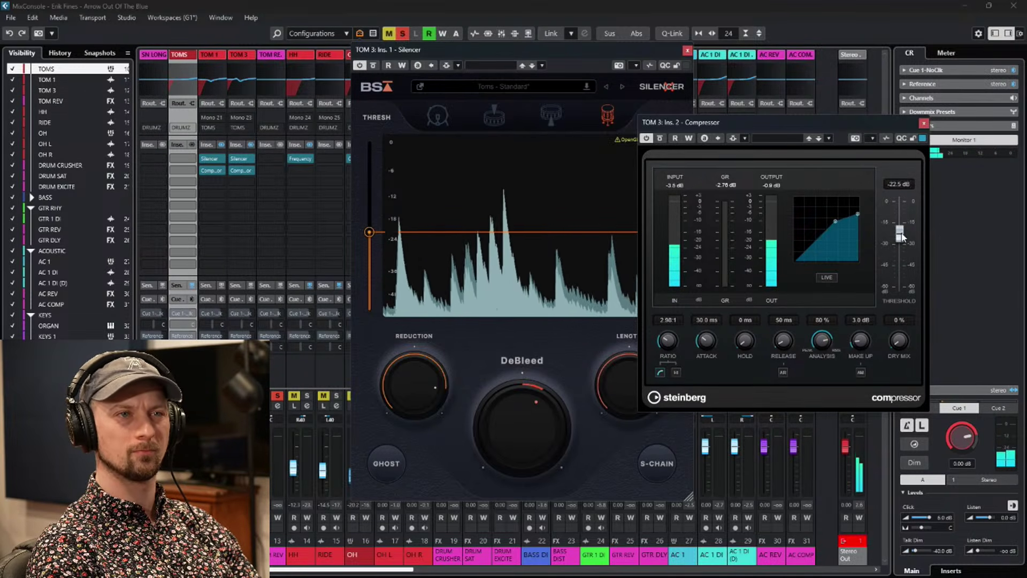
pyautogui.click(923, 124)
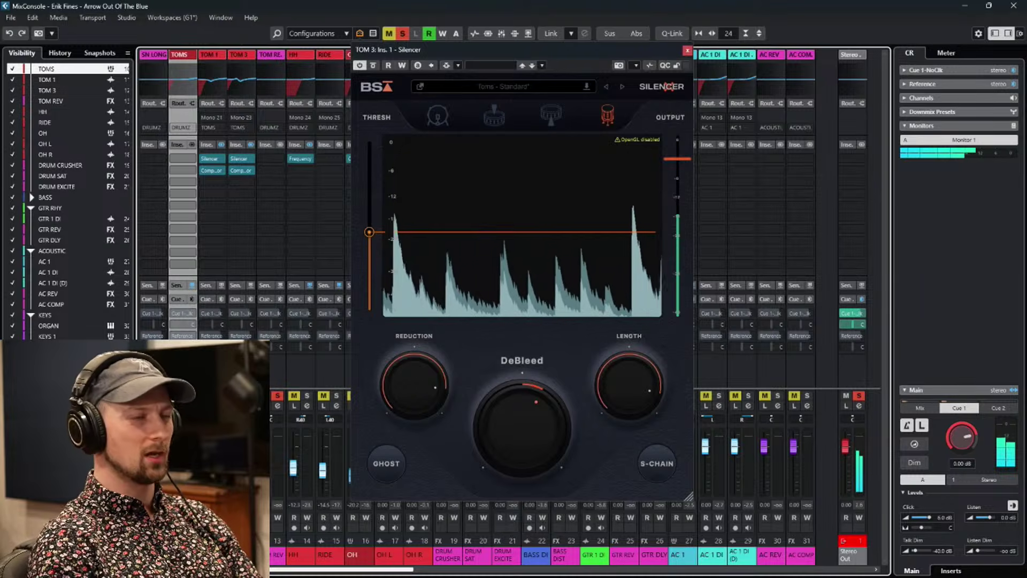
# Switch the solo from the TOMS group to the DRUMZ group channel and restart playback.
pyautogui.click(189, 396)
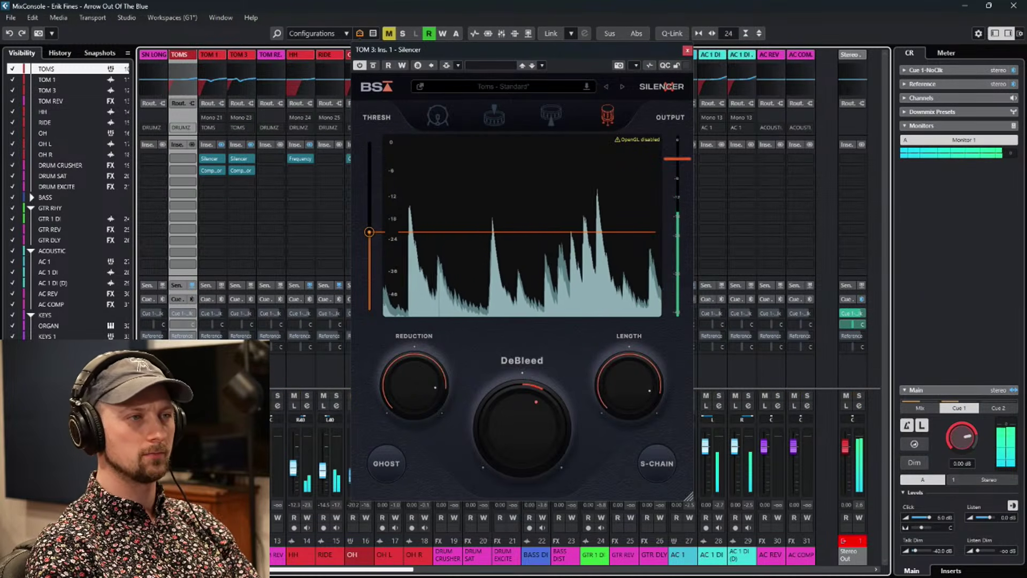
pyautogui.click(686, 50)
pyautogui.moveTo(409, 569); pyautogui.dragTo(534, 569)
pyautogui.click(838, 571)
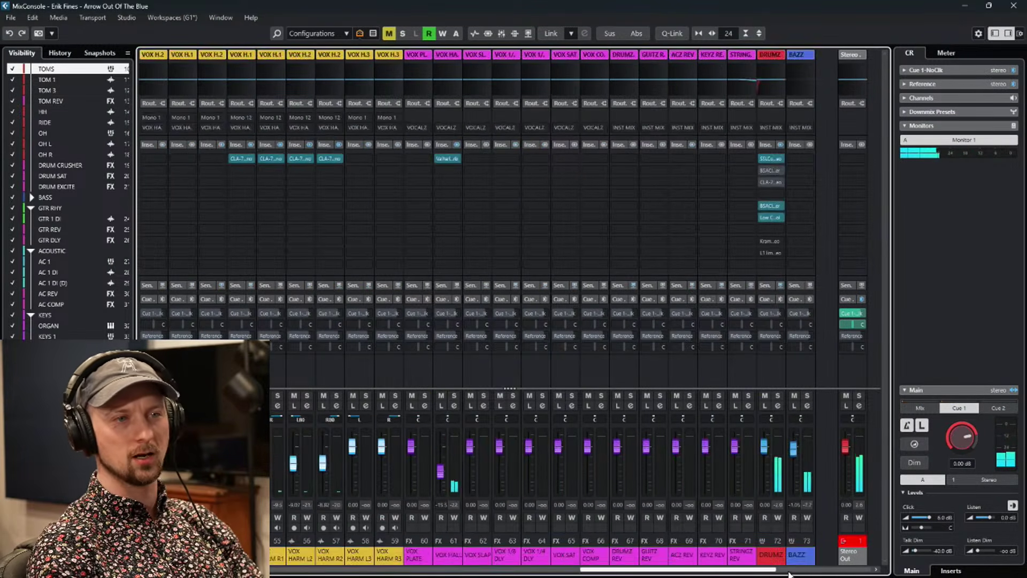
pyautogui.moveTo(838, 570); pyautogui.dragTo(828, 570)
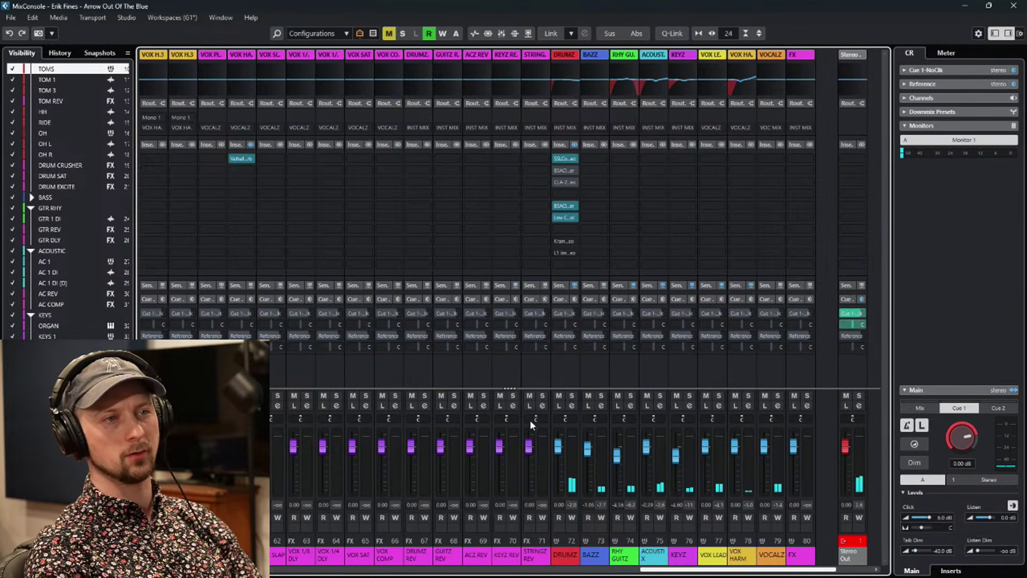
pyautogui.click(572, 396)
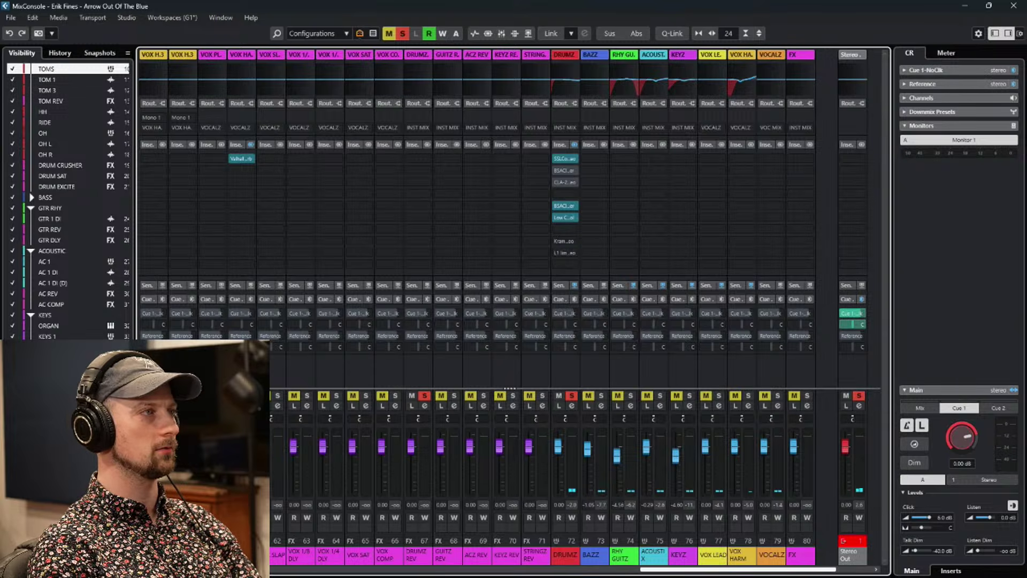
pyautogui.press('space')
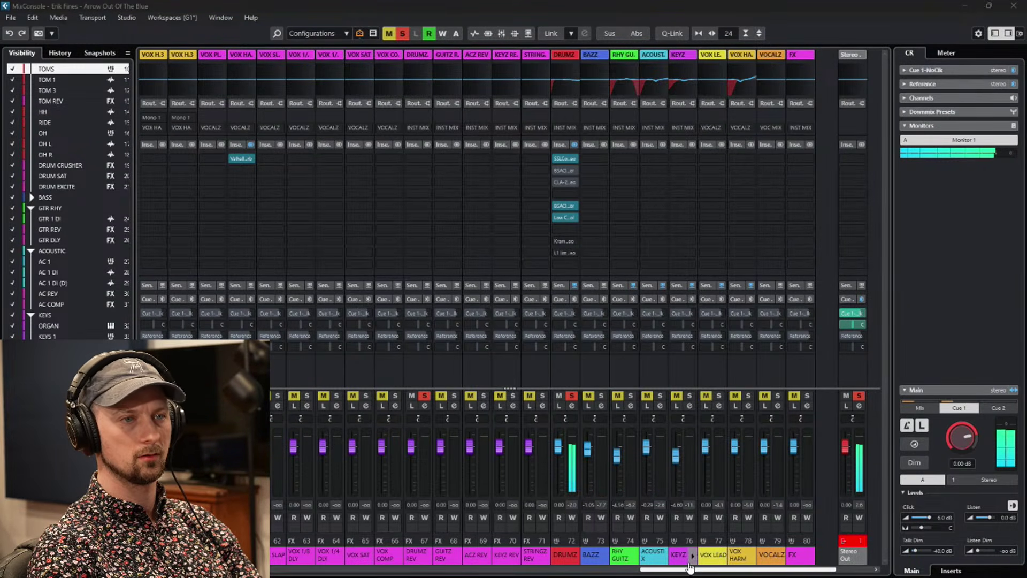
# Insert ValhallaVintageVerb in the first slot of the TOM REV channel and show the mixer's send slots.
pyautogui.moveTo(670, 574); pyautogui.dragTo(203, 574)
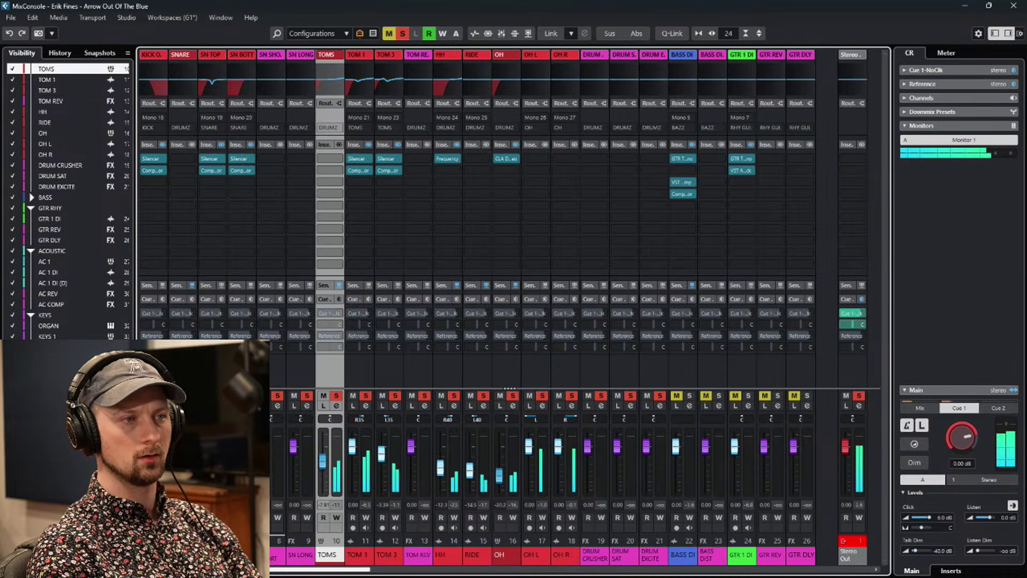
pyautogui.click(421, 557)
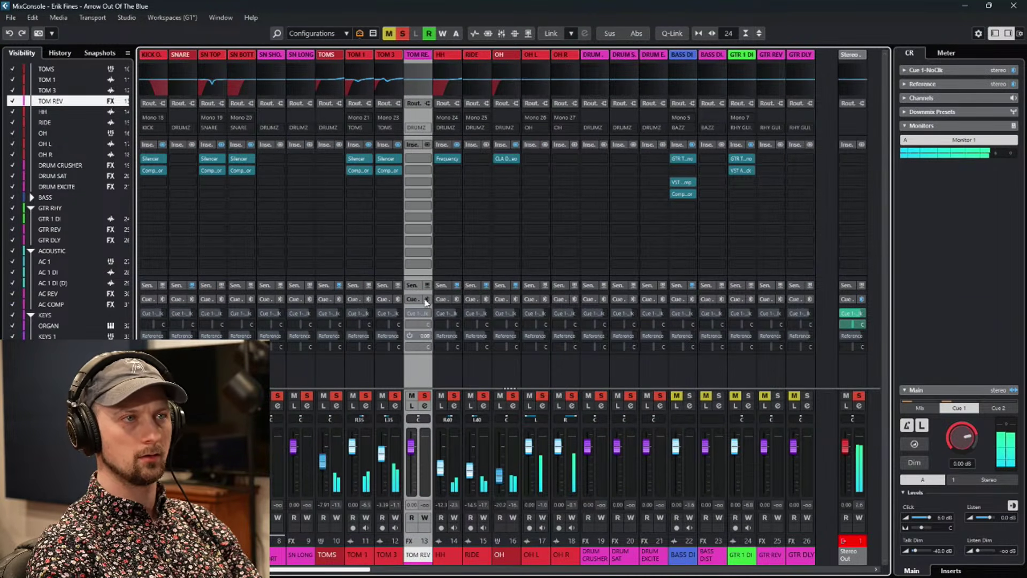
pyautogui.click(425, 159)
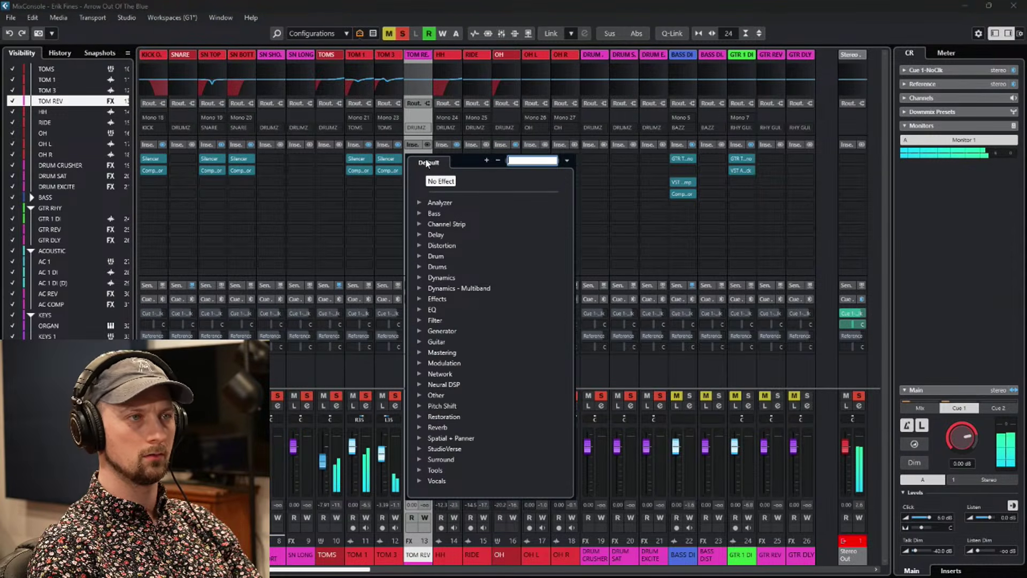
pyautogui.write('valhall')
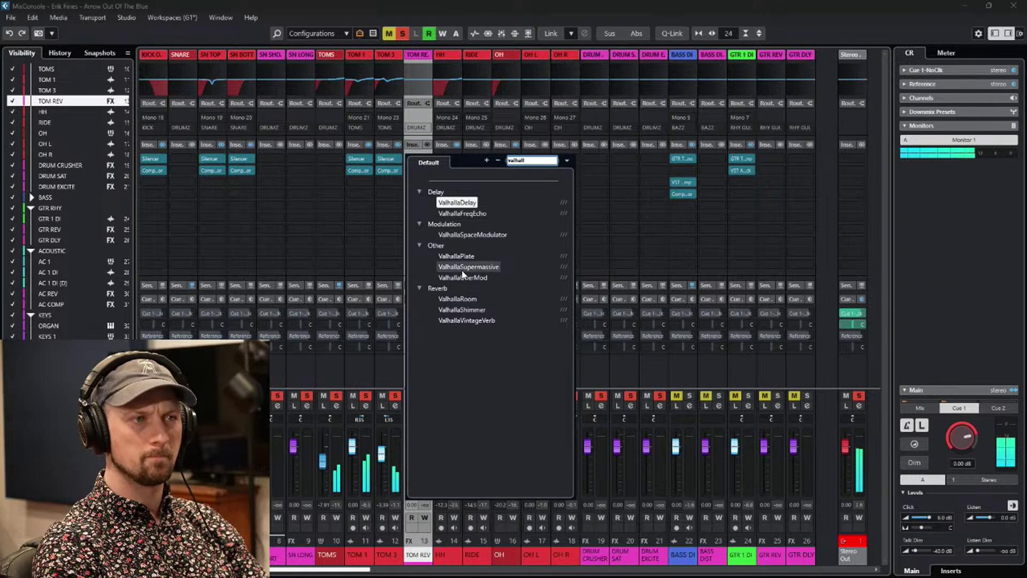
pyautogui.click(470, 321)
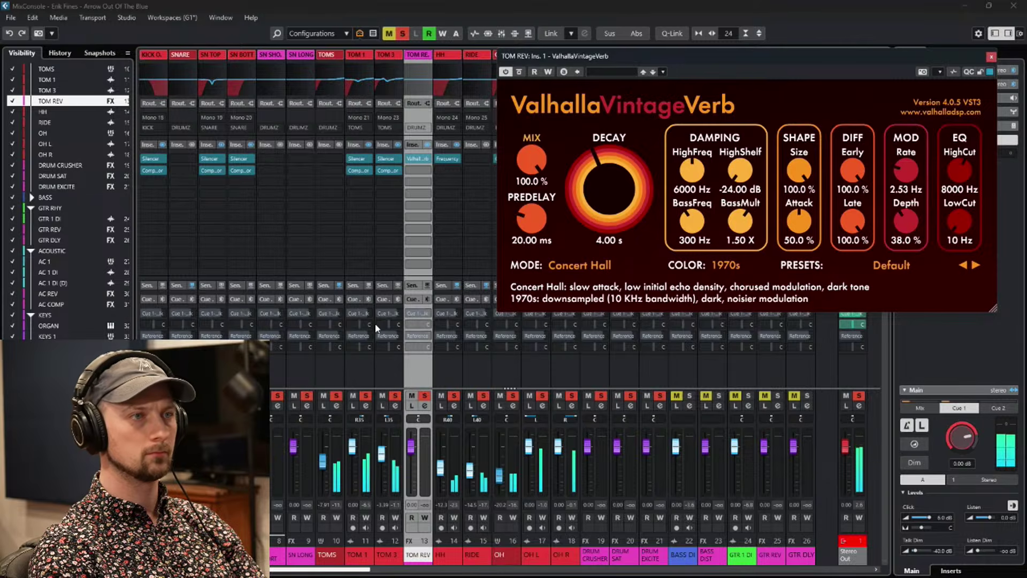
pyautogui.click(355, 288)
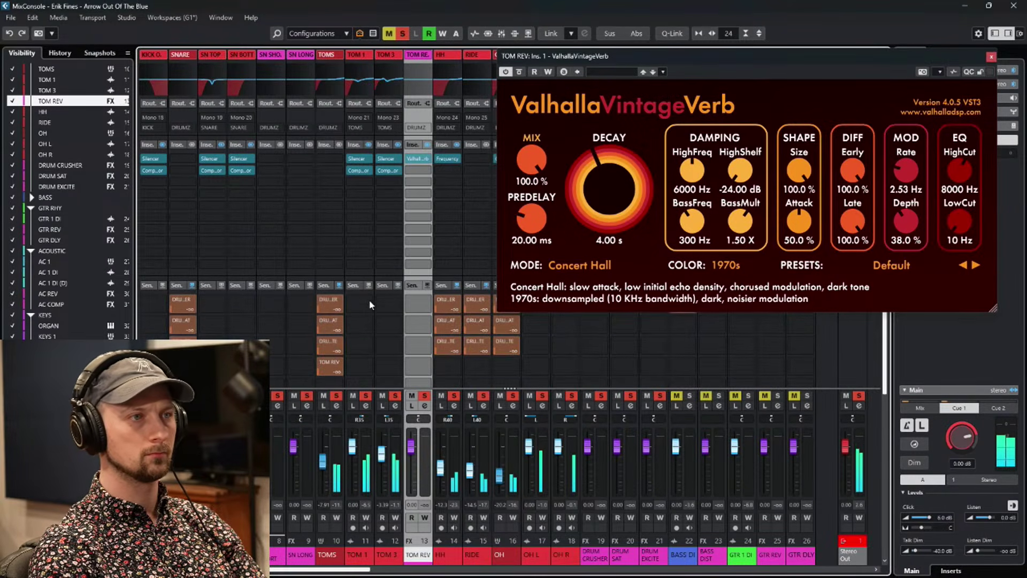
pyautogui.scroll(-2, 372, 323)
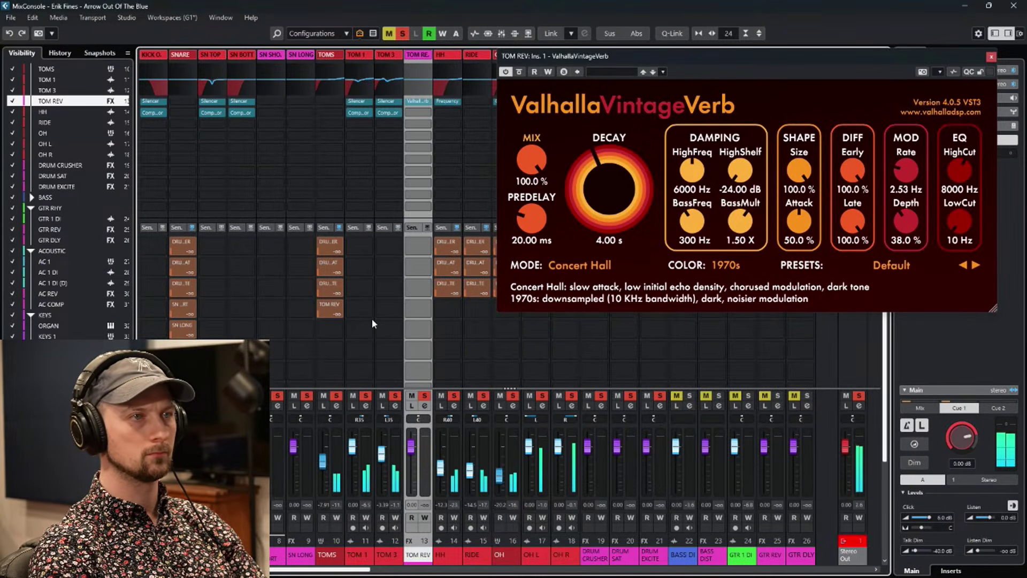
pyautogui.click(368, 248)
pyautogui.write('tom rev')
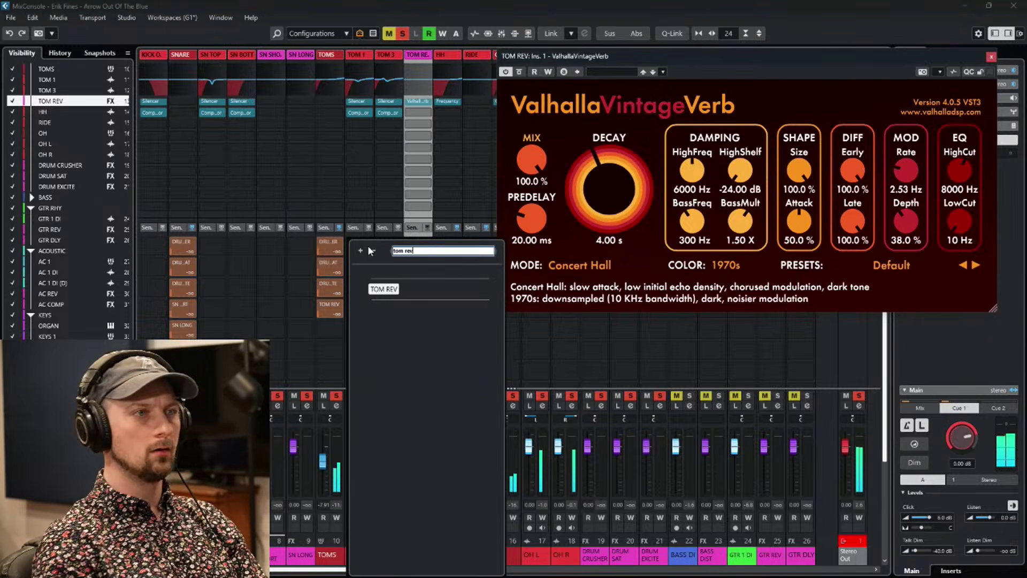
pyautogui.click(386, 288)
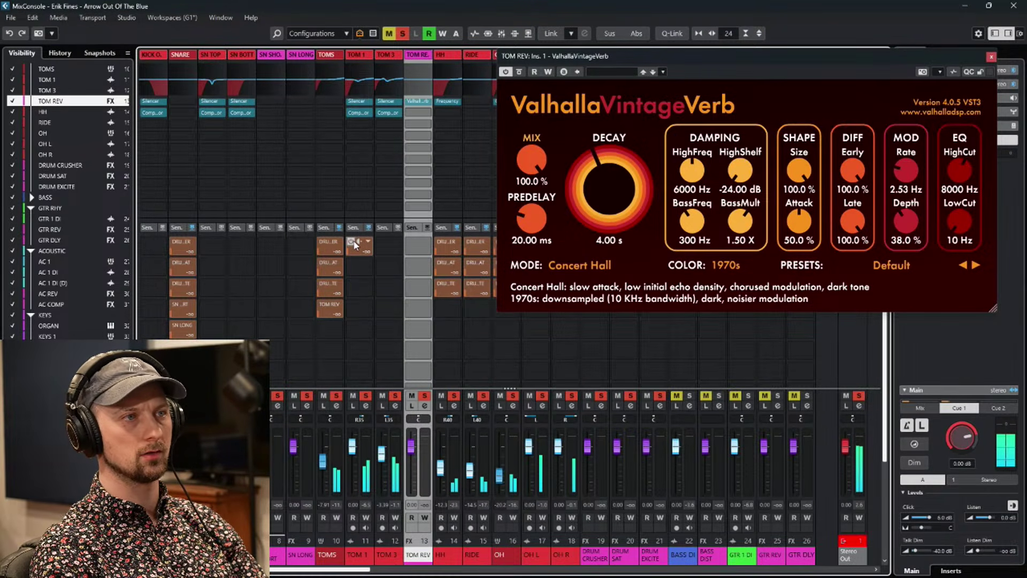
pyautogui.click(367, 244)
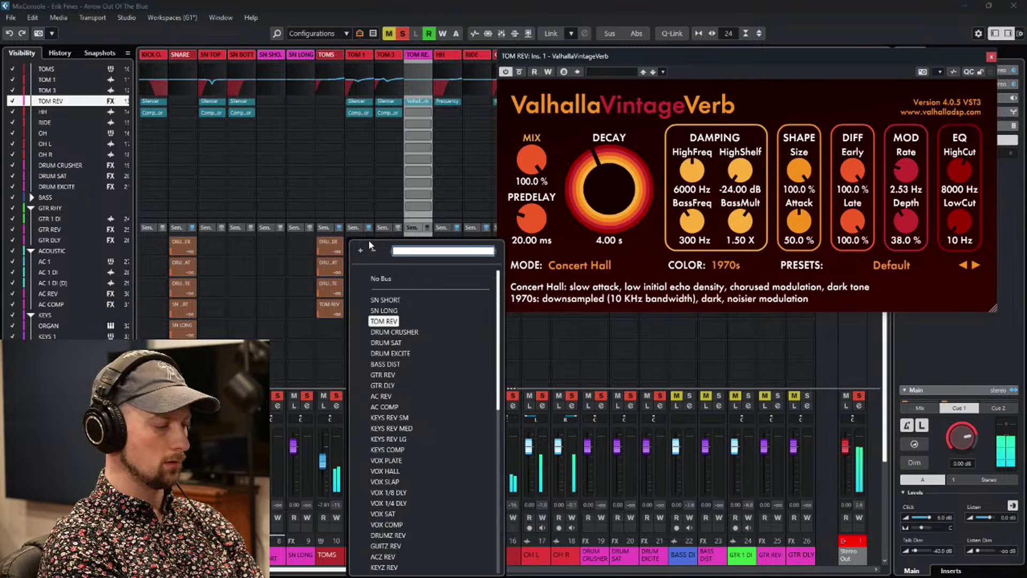
pyautogui.press('Escape')
pyautogui.click(368, 244)
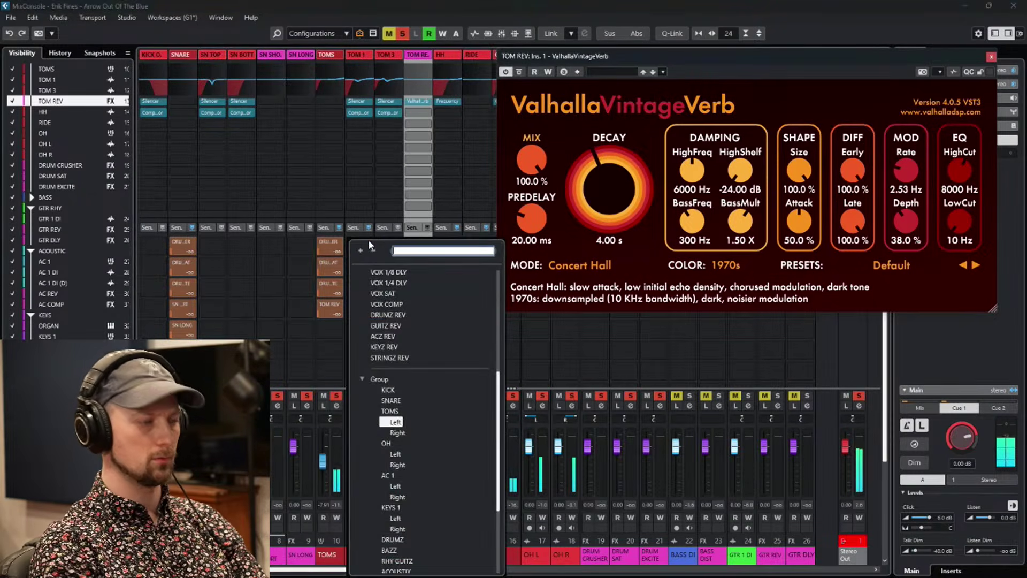
pyautogui.press('Return')
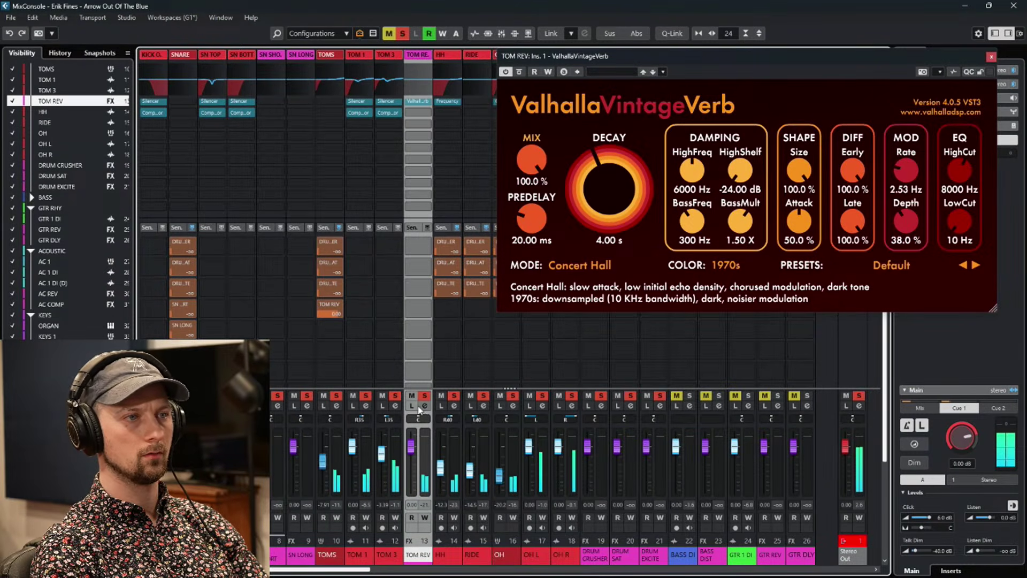
# Activate the TOMS group's send to TOM REV at 0.00 dB and lower the TOM REV fader to about -8 dB.
pyautogui.moveTo(413, 463)
pyautogui.mouseDown()
pyautogui.moveTo(411, 500)
pyautogui.moveTo(411, 480)
pyautogui.mouseUp()
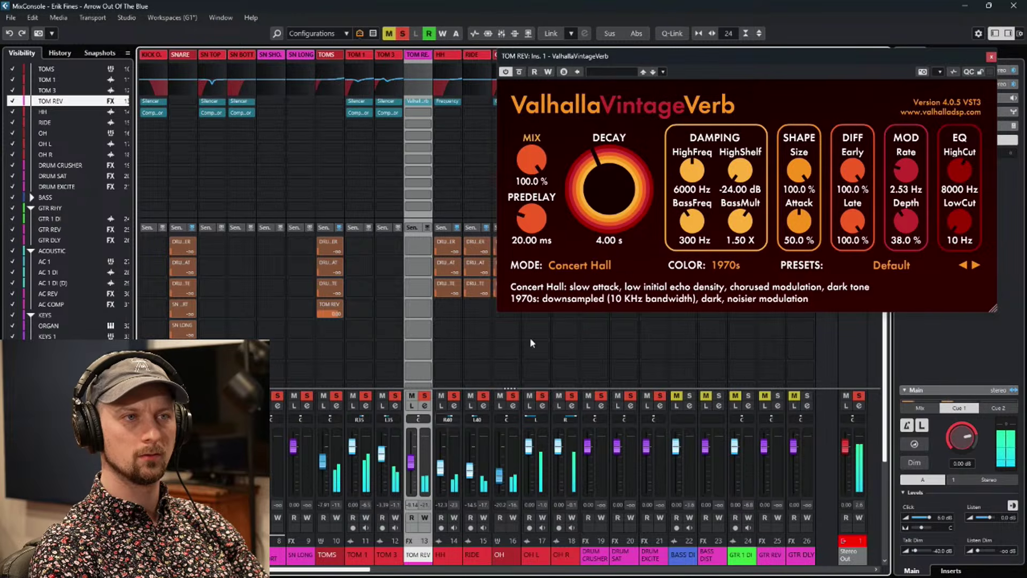
# Try the Smooth Room mode and the Gated Snare preset in the TOM REV reverb.
pyautogui.click(598, 266)
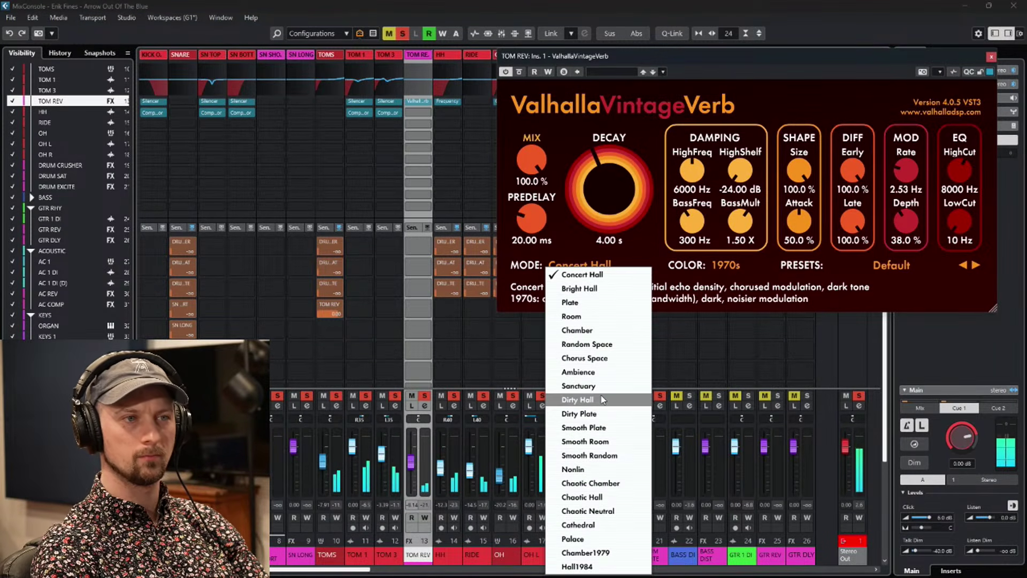
pyautogui.click(598, 441)
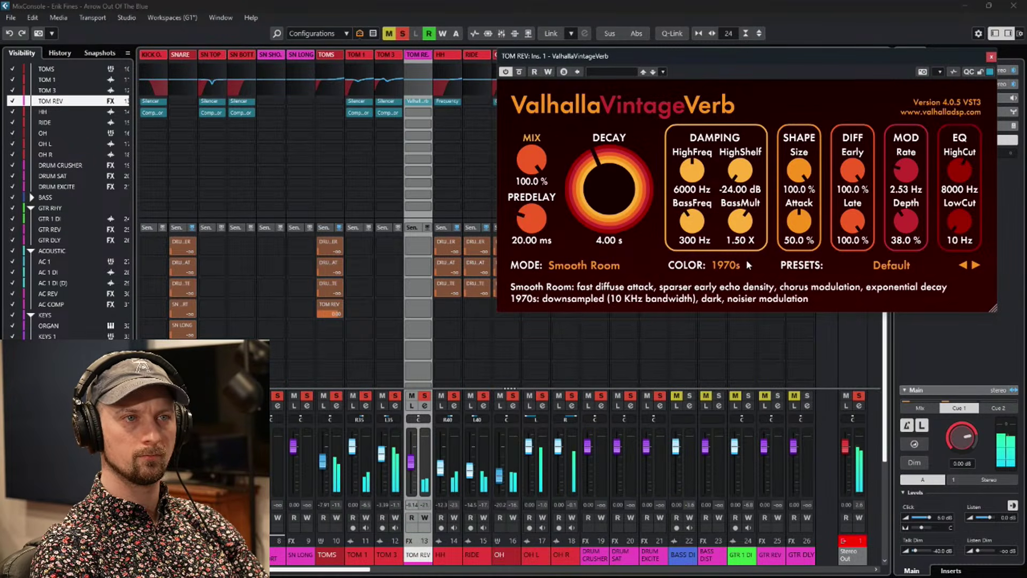
pyautogui.click(904, 266)
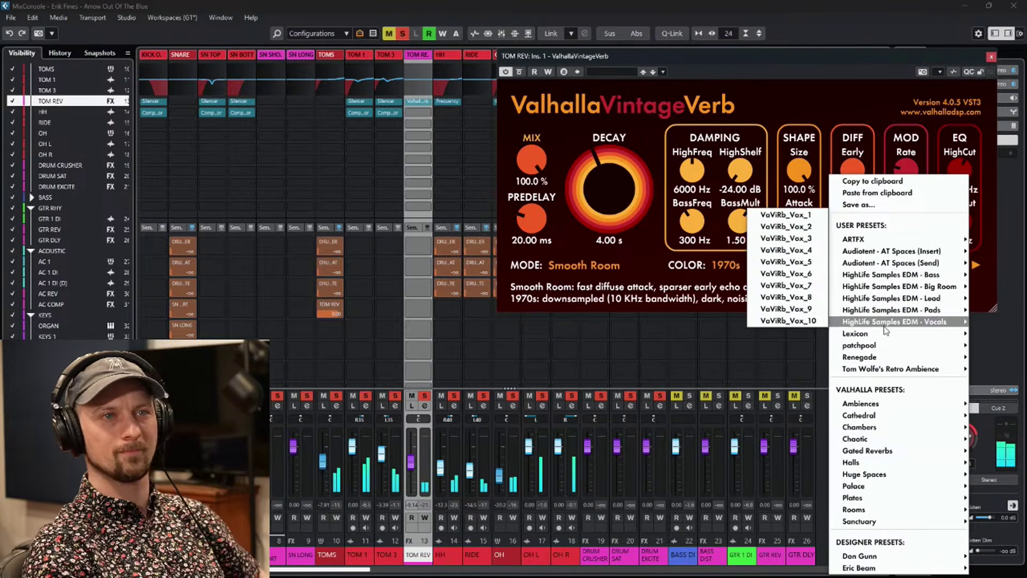
pyautogui.moveTo(868, 450)
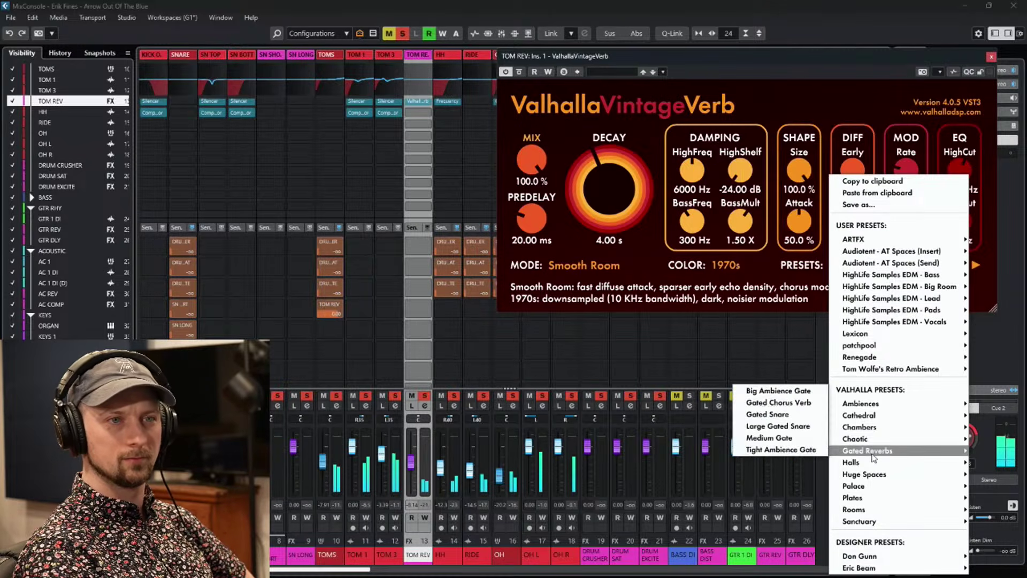
pyautogui.click(771, 422)
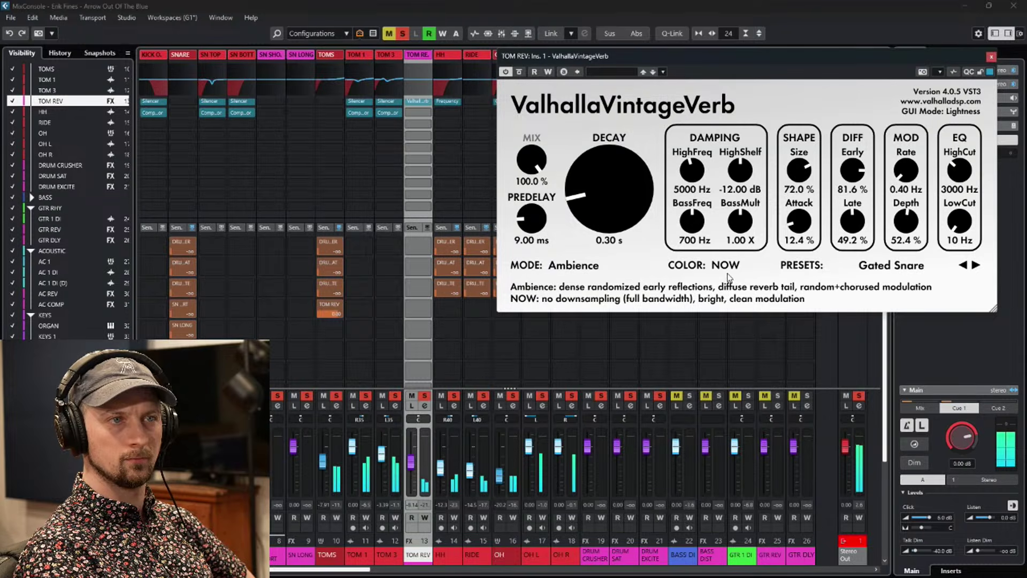
# Load the 84 Small Drums preset from the Valhalla room presets into the TOM REV reverb.
pyautogui.click(889, 264)
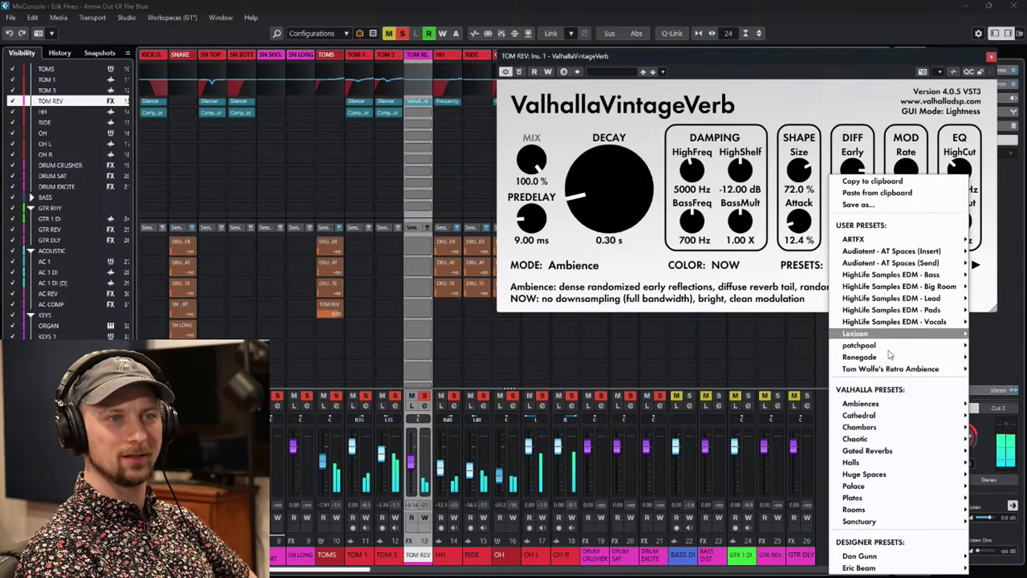
pyautogui.moveTo(896, 454)
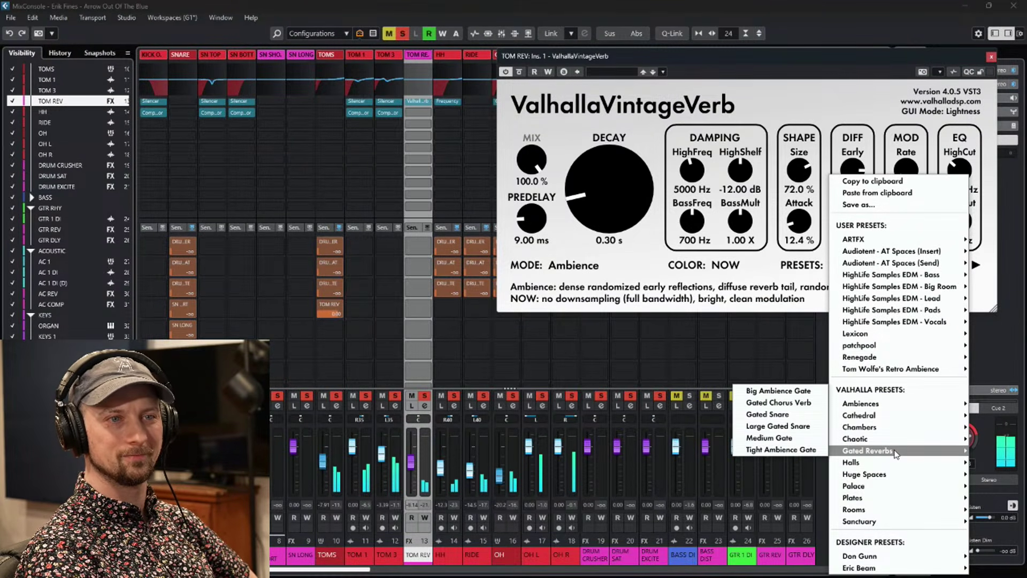
pyautogui.moveTo(891, 510)
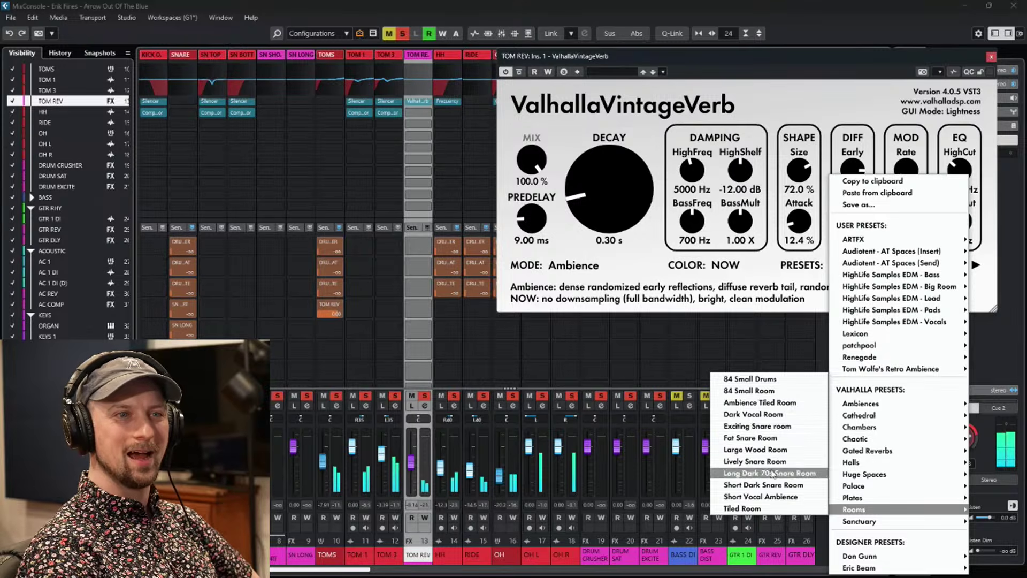
pyautogui.click(763, 380)
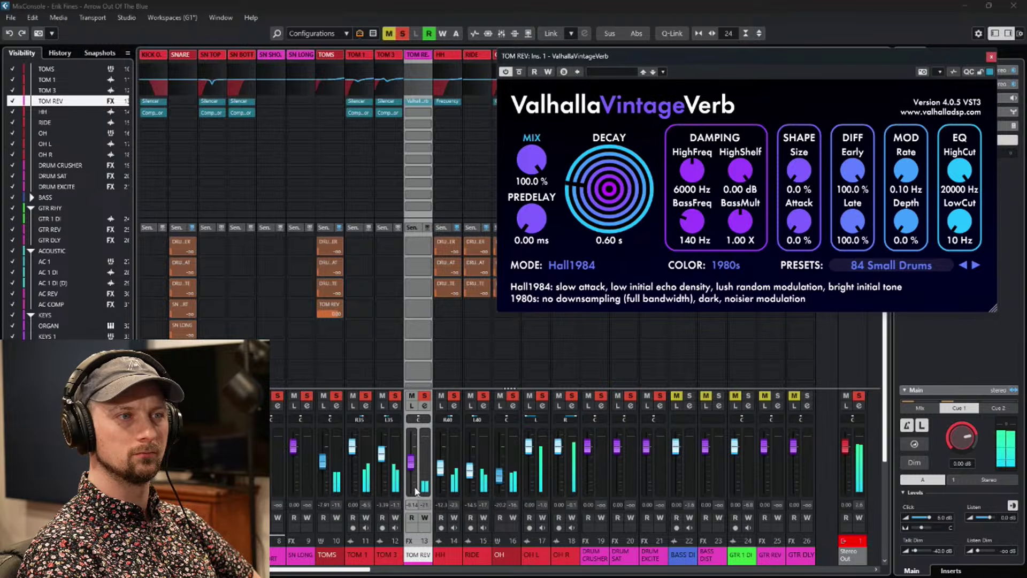
# Set the reverb's decay to 0.84 s and BassFreq to 110 Hz while monitoring TOM REV in Listen mode.
pyautogui.click(412, 406)
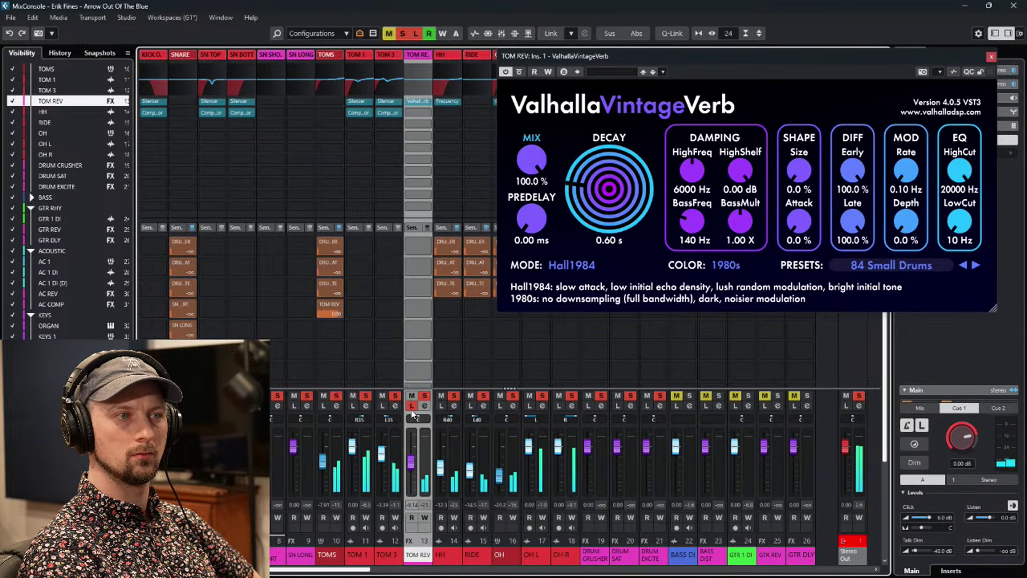
pyautogui.moveTo(613, 200); pyautogui.dragTo(613, 198)
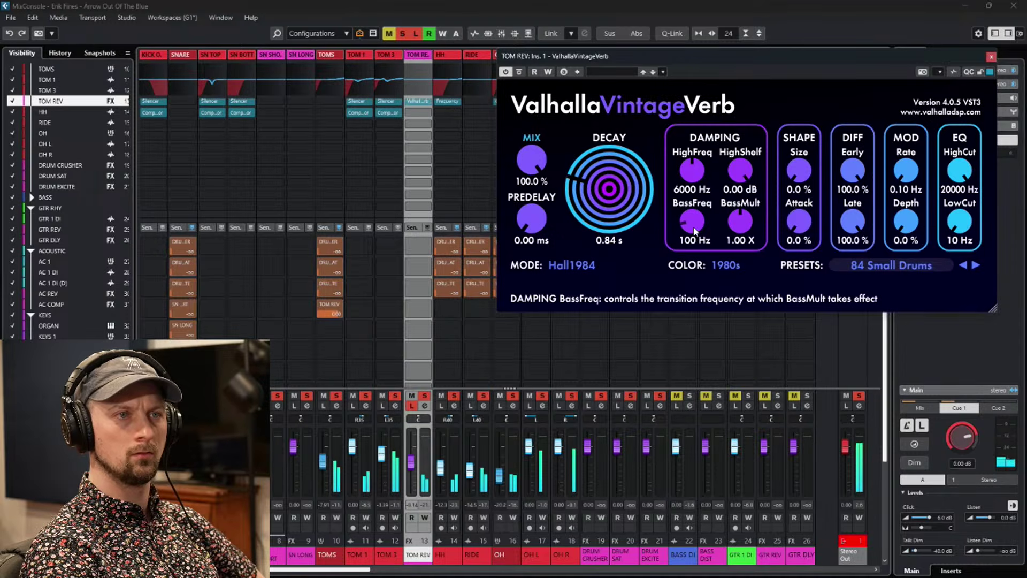
pyautogui.click(412, 406)
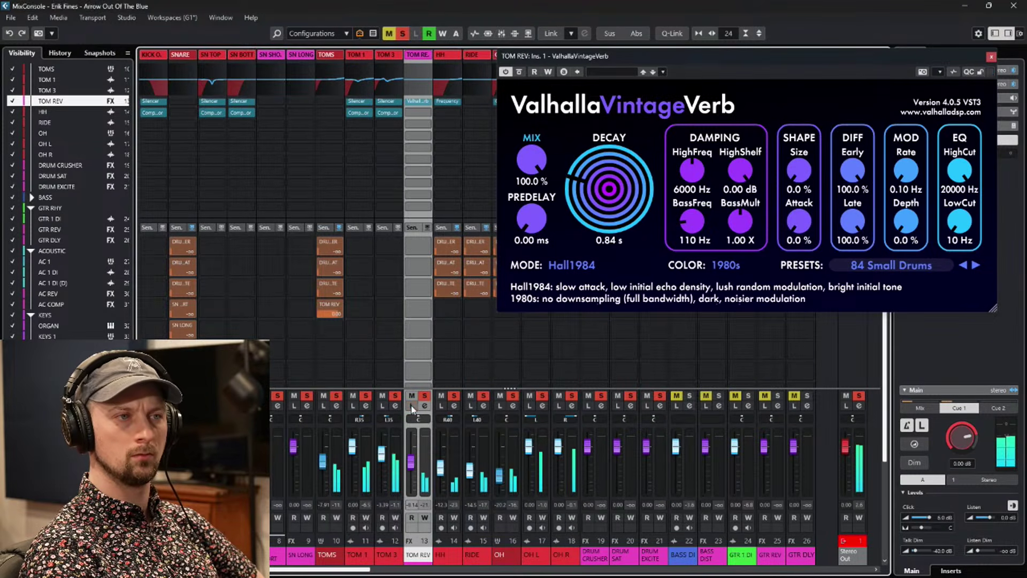
# Set the TOM REV fader to about -7.5 dB and the reverb's decay to 0.98 s.
pyautogui.moveTo(410, 463)
pyautogui.mouseDown()
pyautogui.moveTo(413, 484)
pyautogui.moveTo(417, 456)
pyautogui.mouseUp()
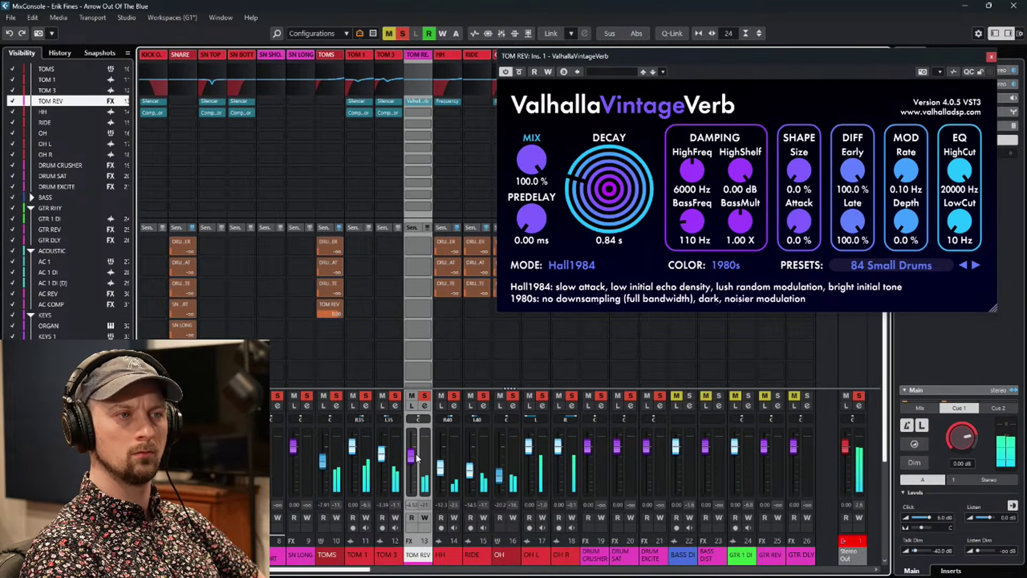
pyautogui.moveTo(418, 456); pyautogui.dragTo(418, 462)
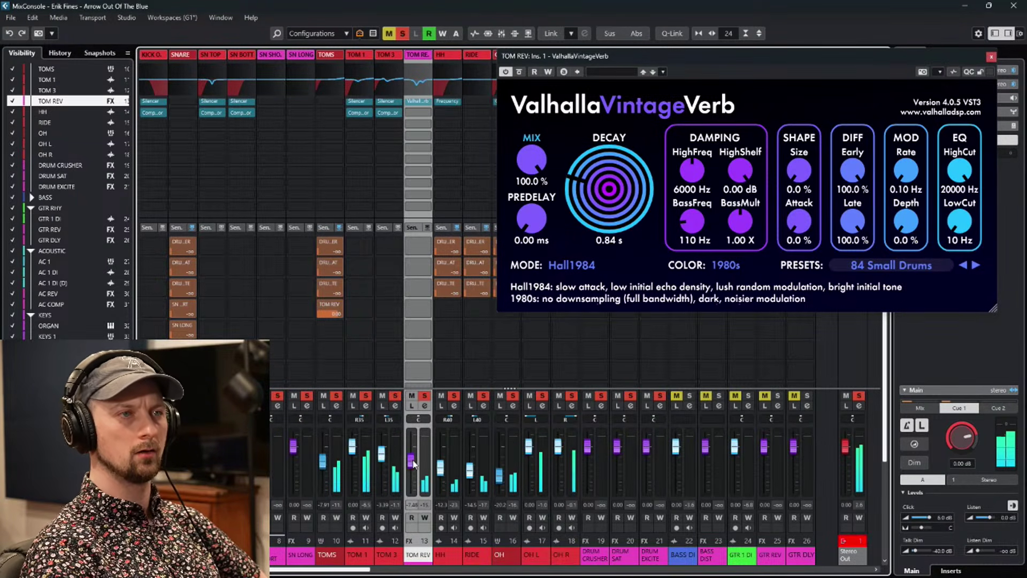
pyautogui.scroll(3, 626, 205)
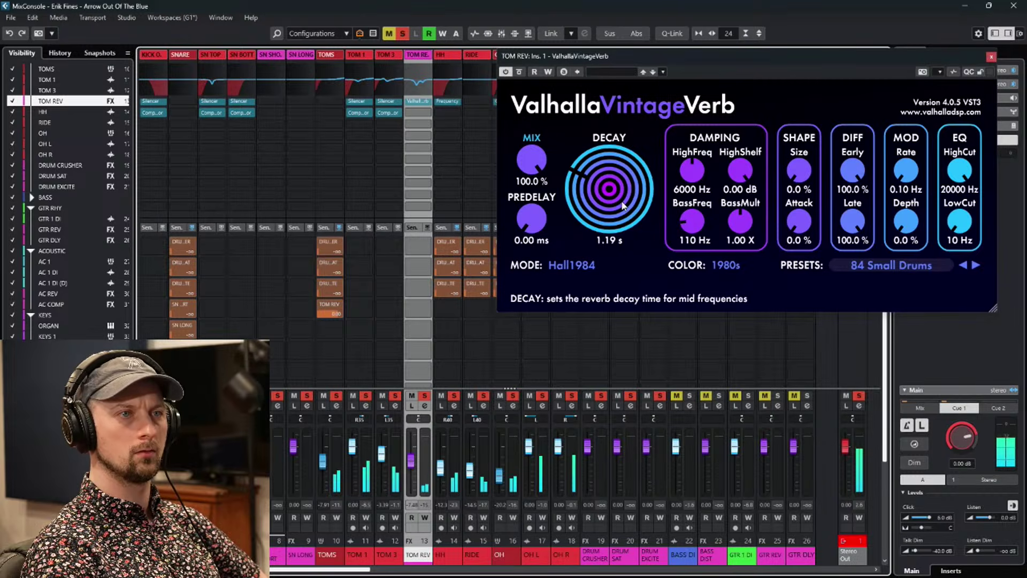
pyautogui.scroll(-2, 621, 204)
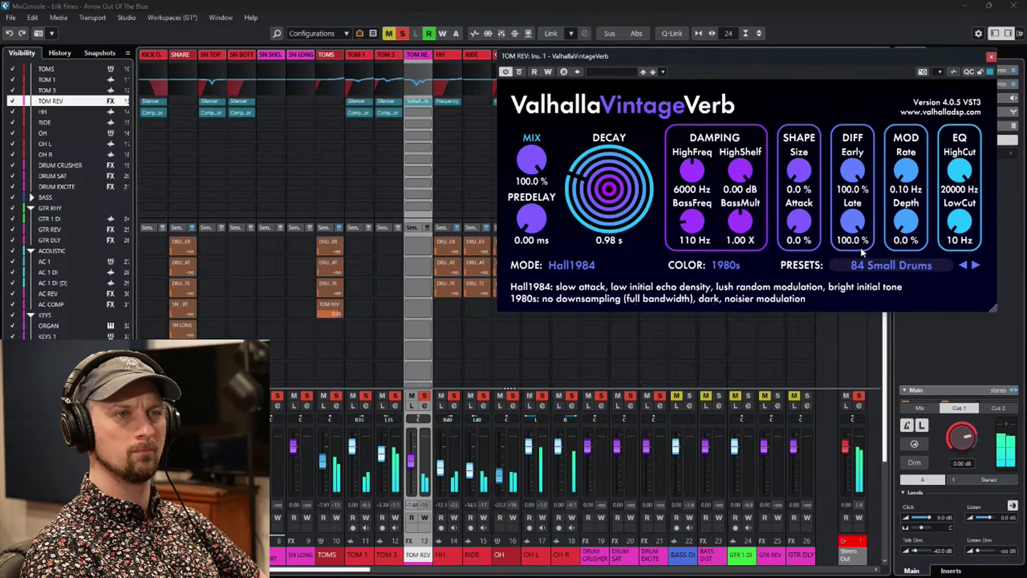
# Change the TOM REV reverb's color to 1970s and lower its HighFreq damping to 590 Hz.
pyautogui.click(739, 264)
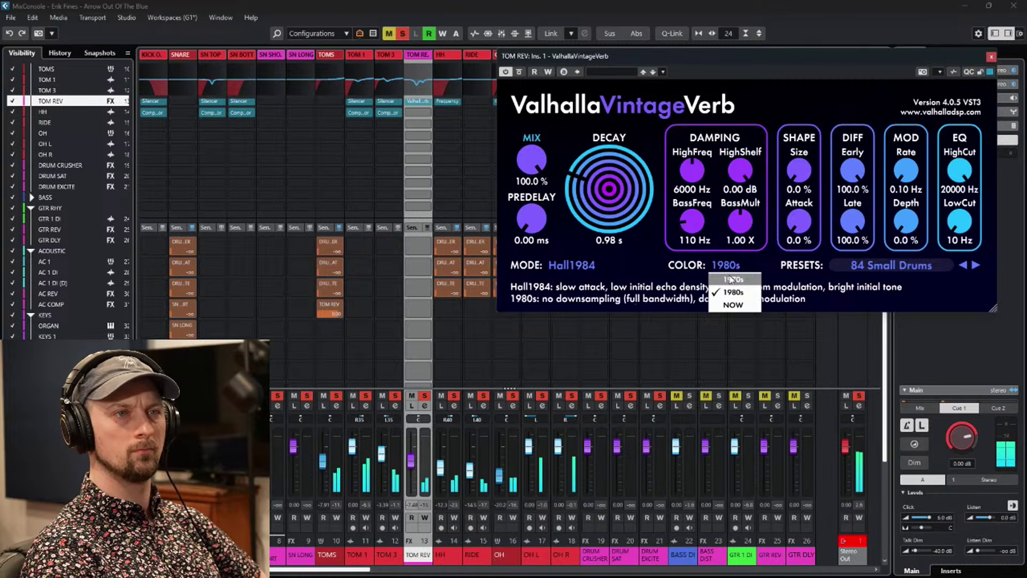
pyautogui.click(730, 279)
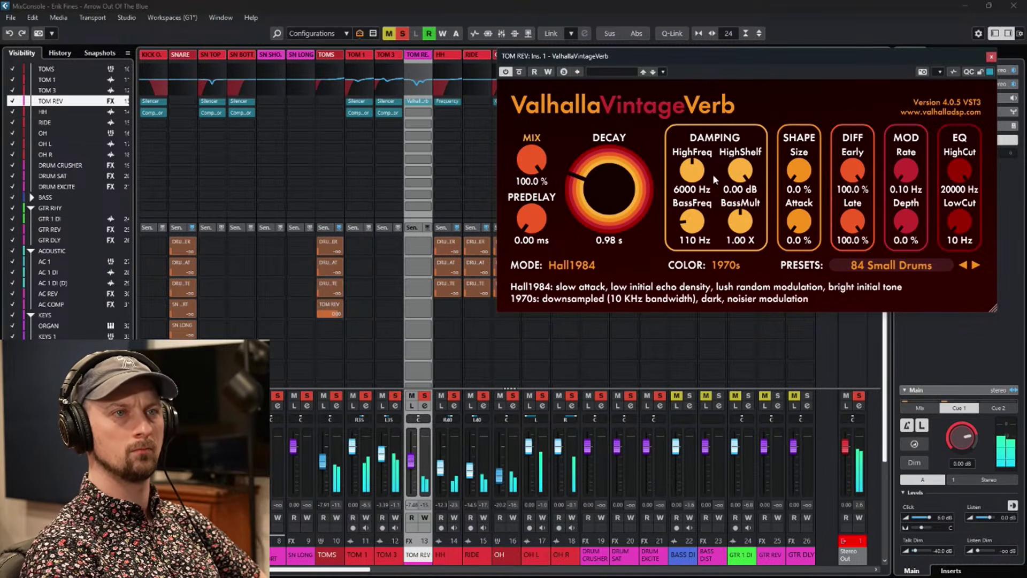
pyautogui.moveTo(697, 172); pyautogui.dragTo(699, 203)
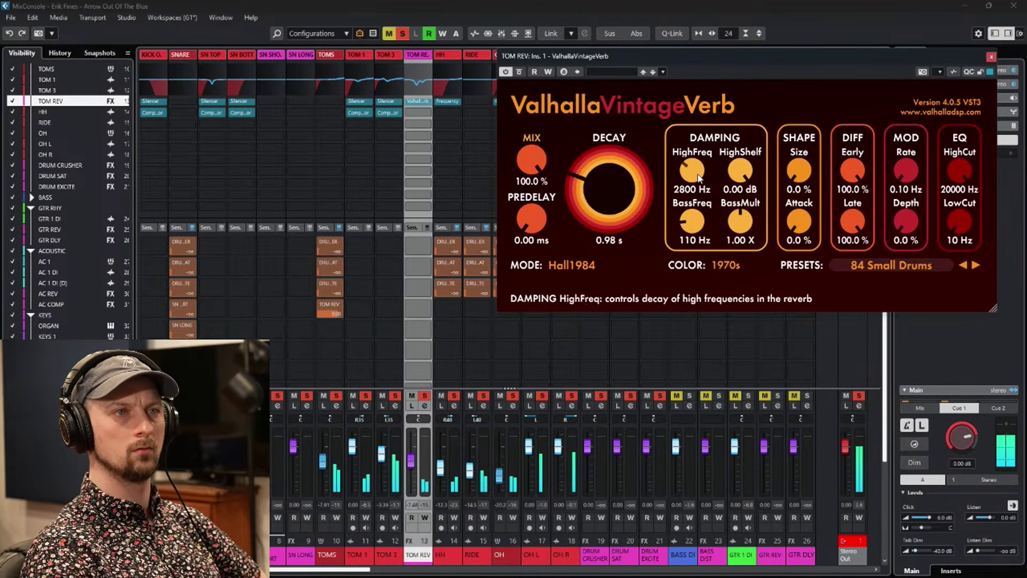
pyautogui.moveTo(699, 179); pyautogui.dragTo(700, 199)
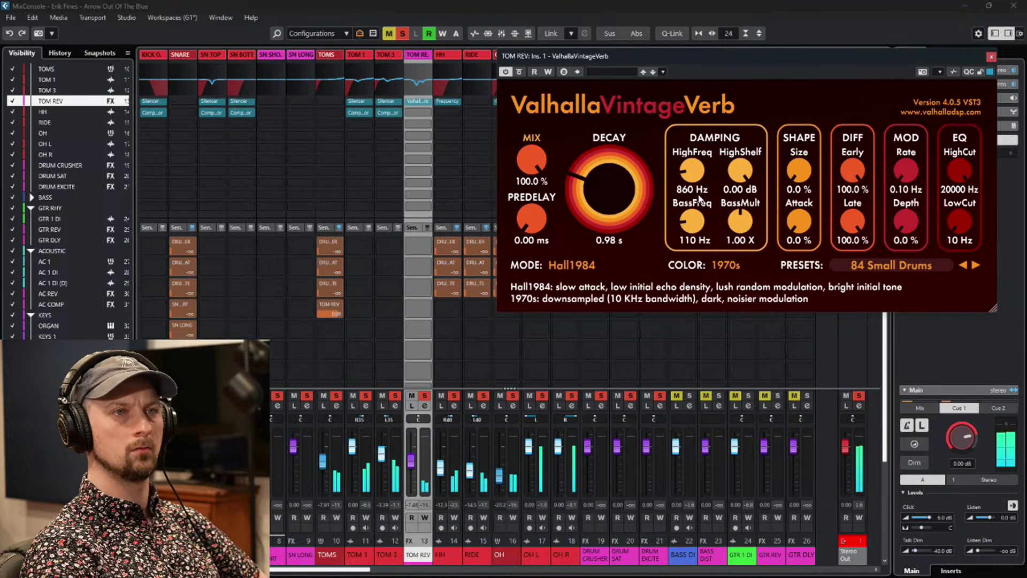
pyautogui.moveTo(700, 172); pyautogui.dragTo(701, 177)
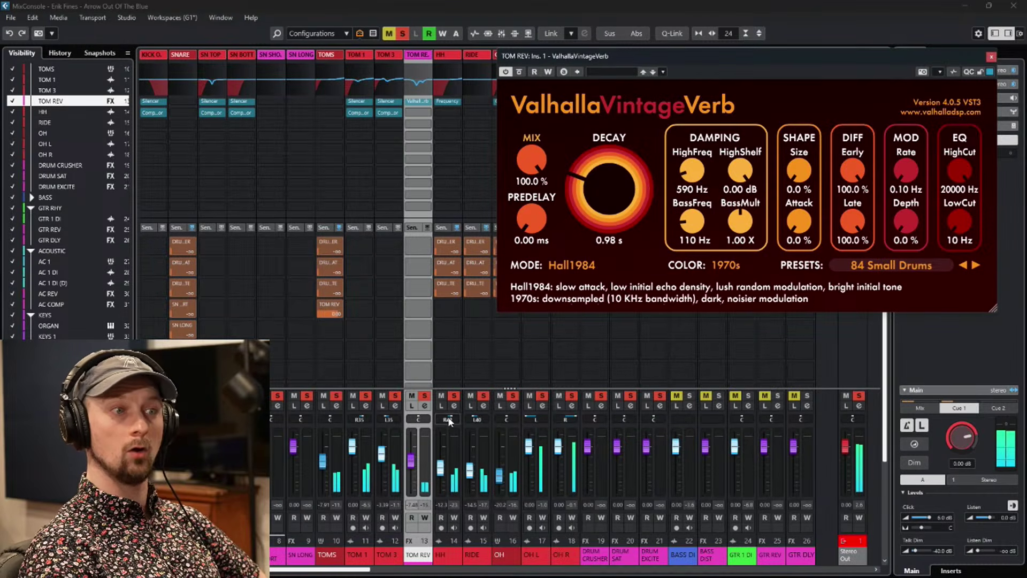
# Toggle Listen mode on TOM REV for comparison, then close its reverb and raise the channel's fader to about -4.9 dB.
pyautogui.click(411, 405)
pyautogui.click(411, 406)
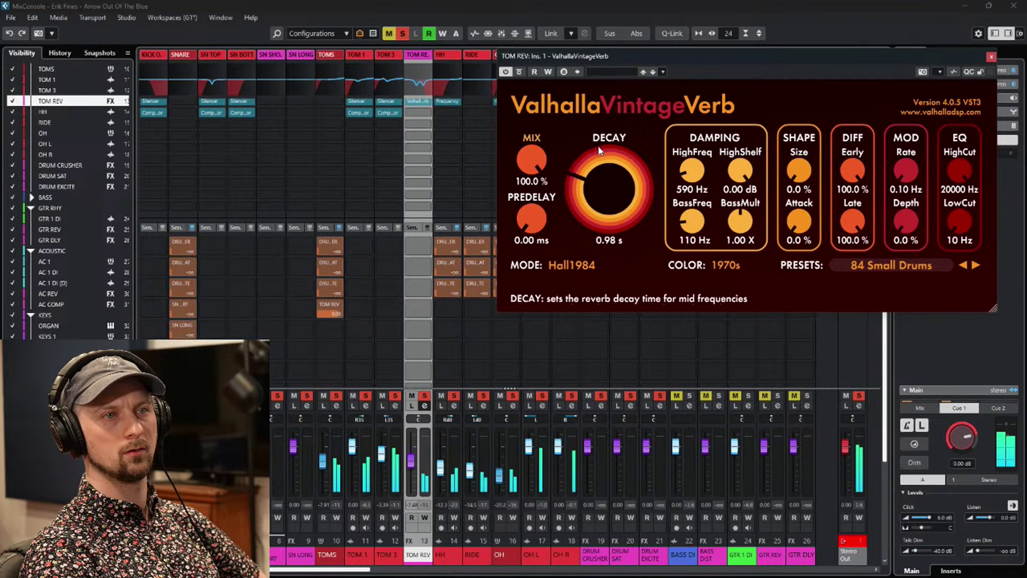
pyautogui.click(990, 56)
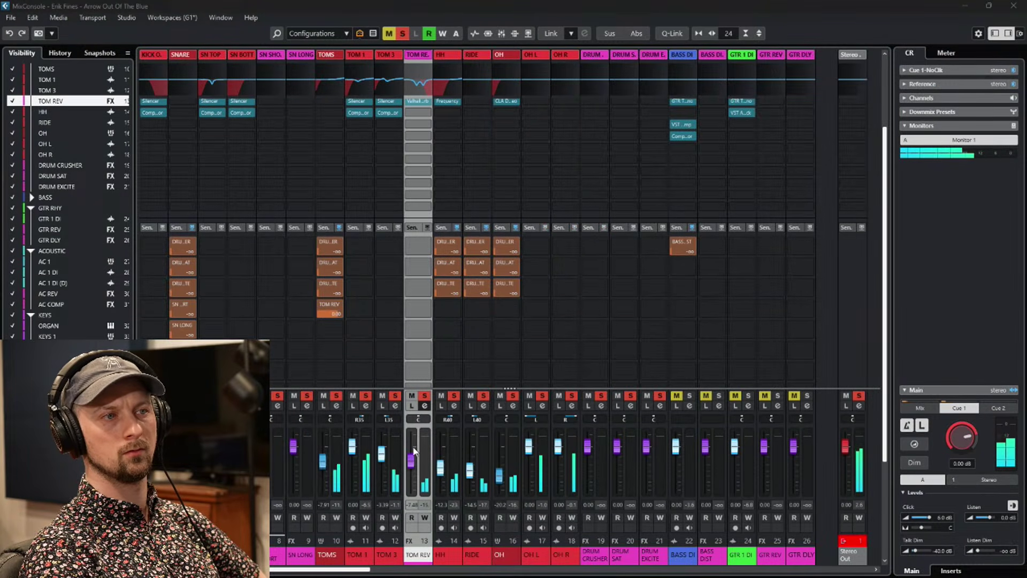
pyautogui.moveTo(416, 466); pyautogui.dragTo(417, 463)
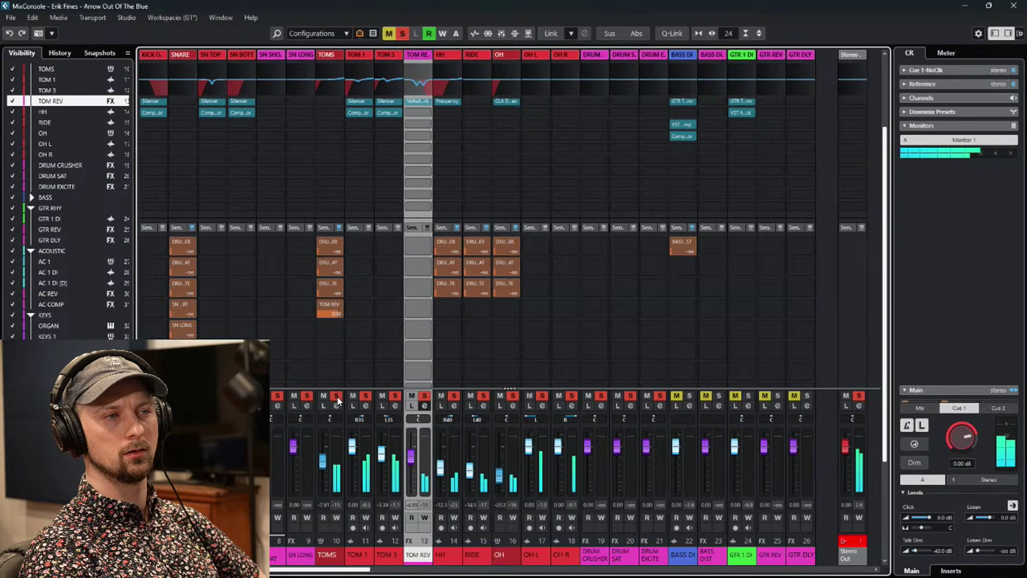
# Solo only the TOMS group, lower the TOM REV fader to about -11.4 dB, and clear all solos.
pyautogui.click(402, 33)
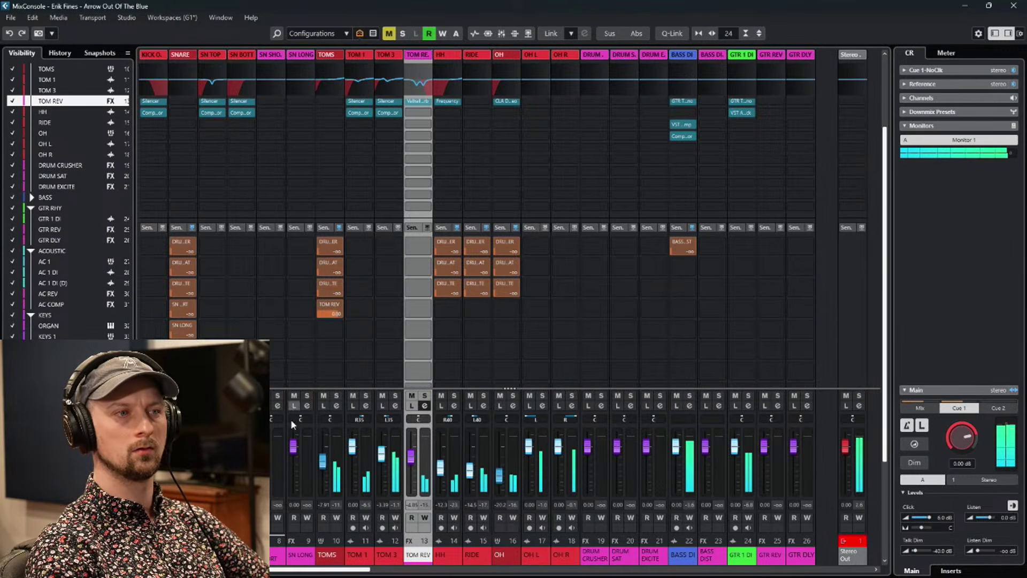
pyautogui.click(337, 396)
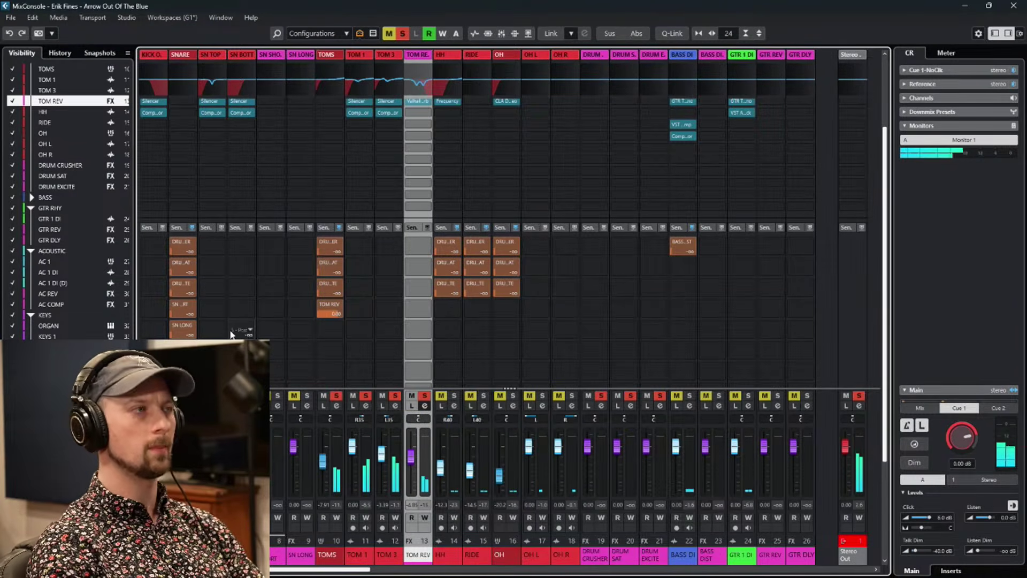
pyautogui.moveTo(412, 478); pyautogui.dragTo(412, 494)
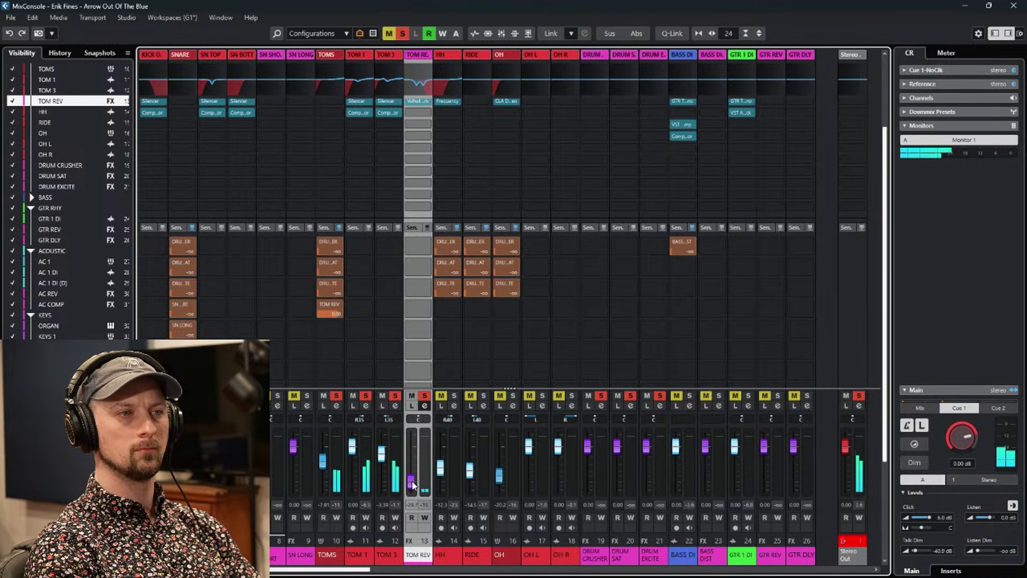
pyautogui.moveTo(413, 478); pyautogui.dragTo(413, 476)
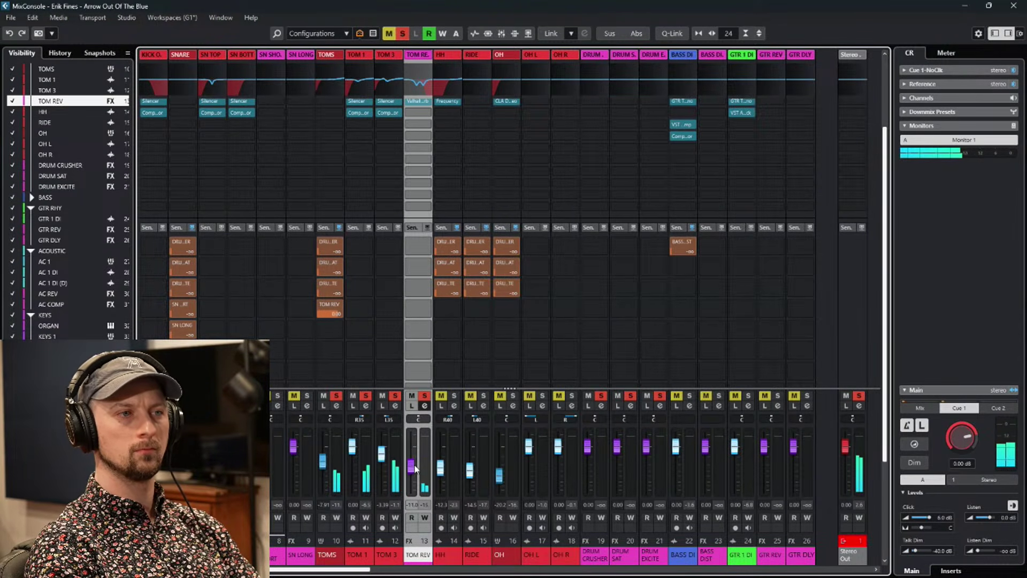
pyautogui.moveTo(415, 469); pyautogui.dragTo(413, 470)
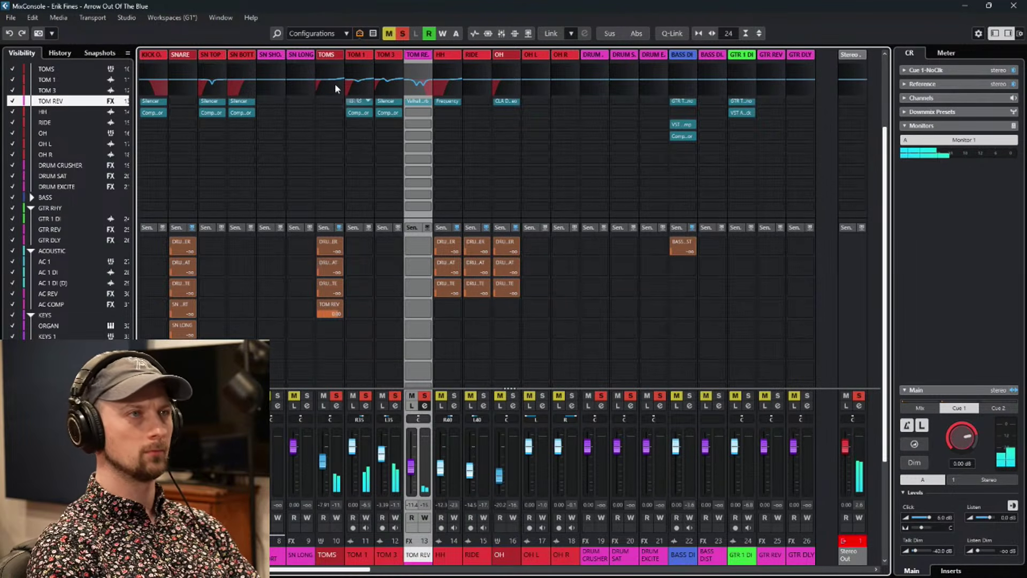
pyautogui.click(402, 33)
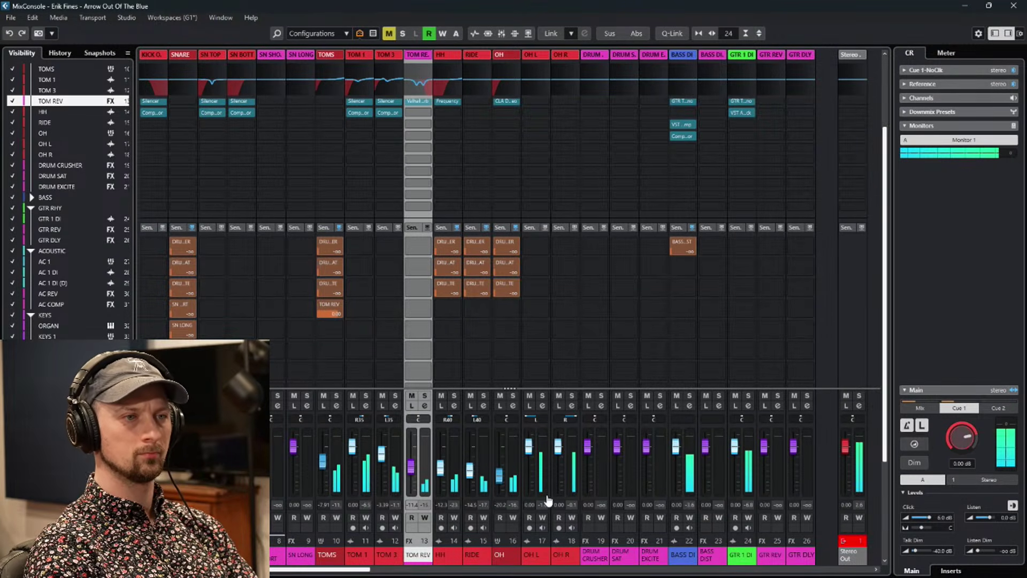
# Solo the DRUMZ group, lower the TOMS fader to about -8.3 dB, and clear the solo.
pyautogui.click(511, 563)
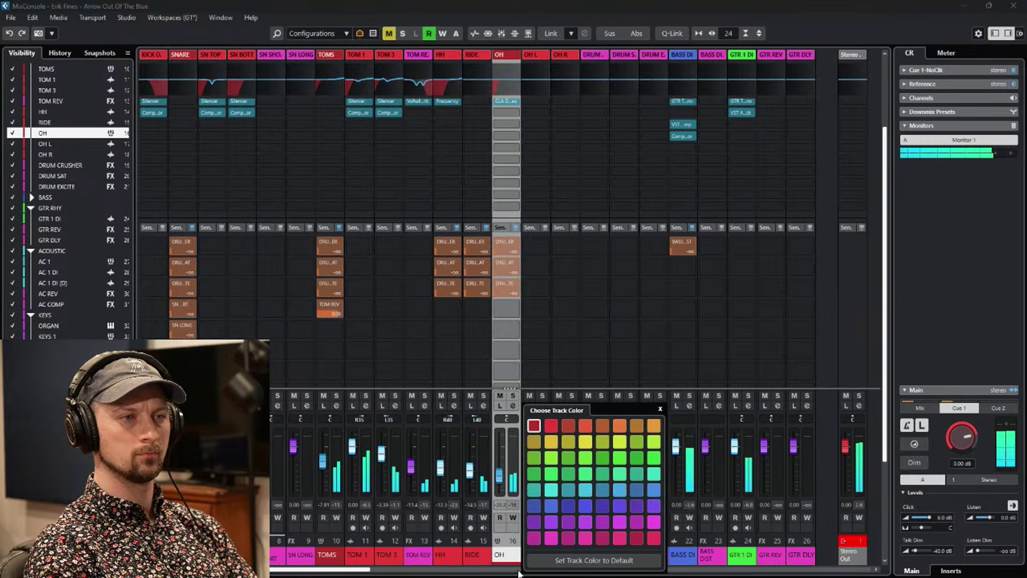
pyautogui.click(514, 570)
pyautogui.moveTo(514, 570); pyautogui.dragTo(818, 574)
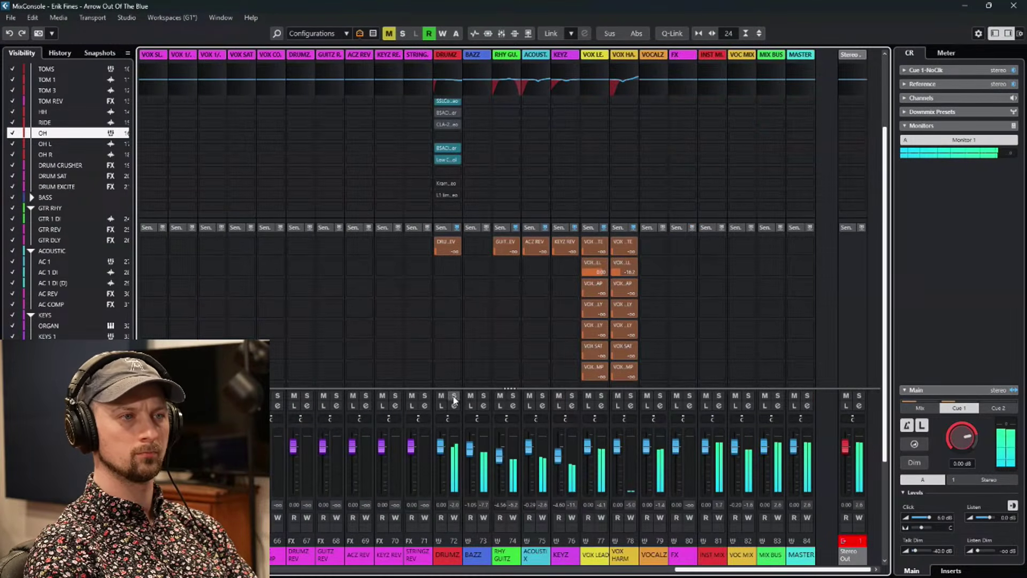
pyautogui.click(513, 395)
pyautogui.moveTo(673, 573); pyautogui.dragTo(331, 570)
pyautogui.moveTo(293, 459); pyautogui.dragTo(293, 465)
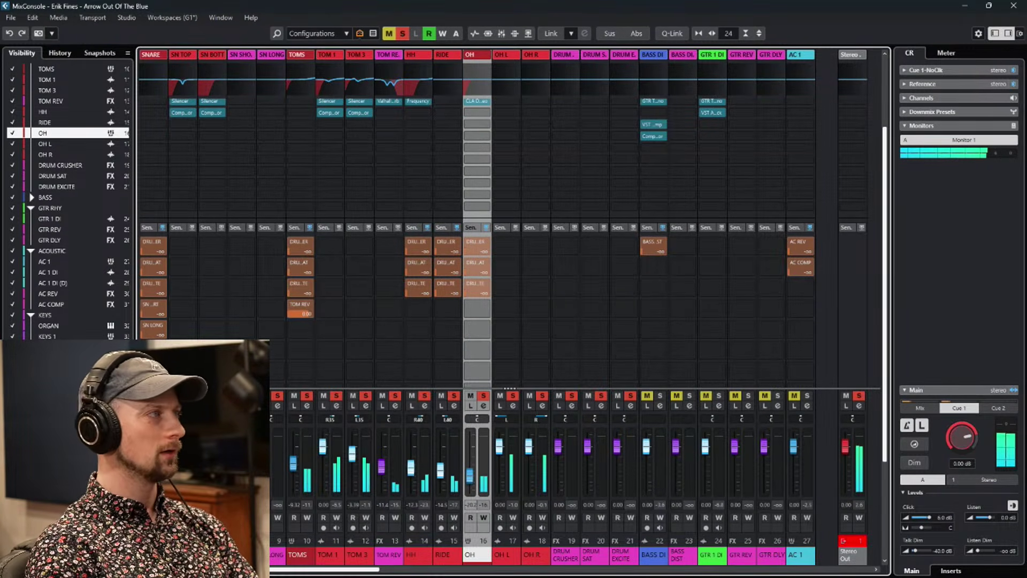
pyautogui.hotkey('alt', 's')
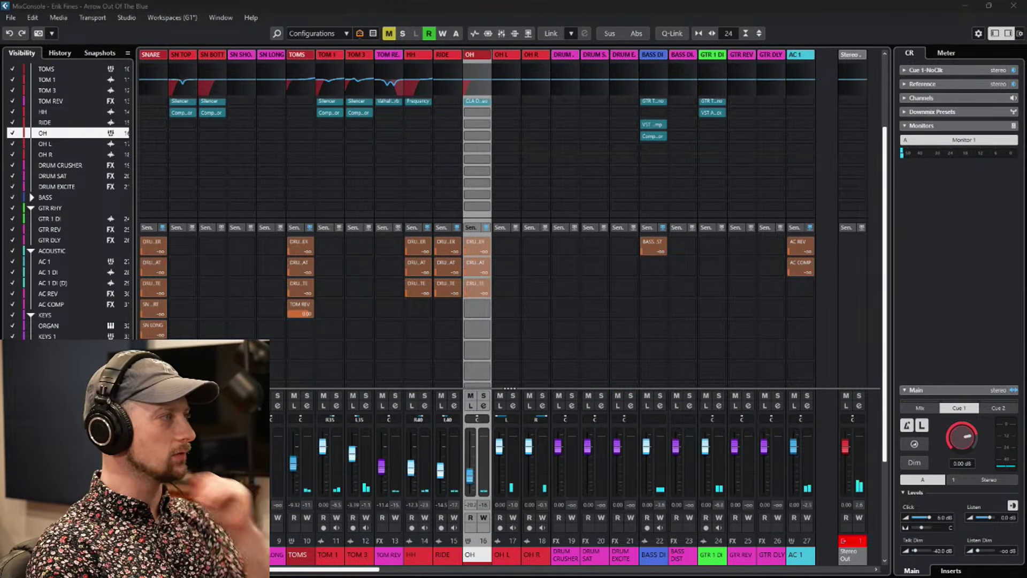
# Solo the GTR 1 DI channel, empty its first insert slot and close the VST Amp Rack.
pyautogui.click(712, 554)
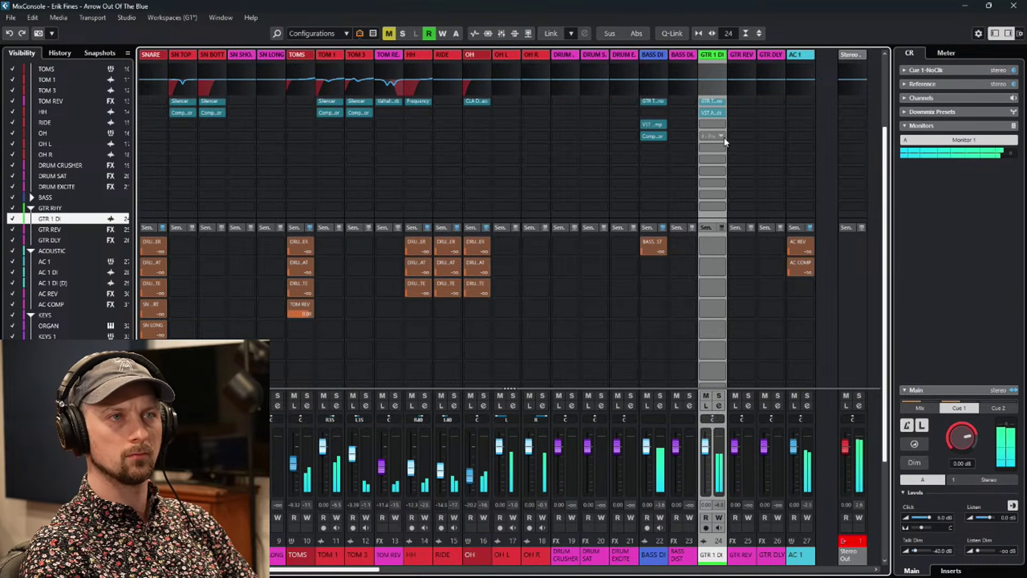
pyautogui.click(719, 406)
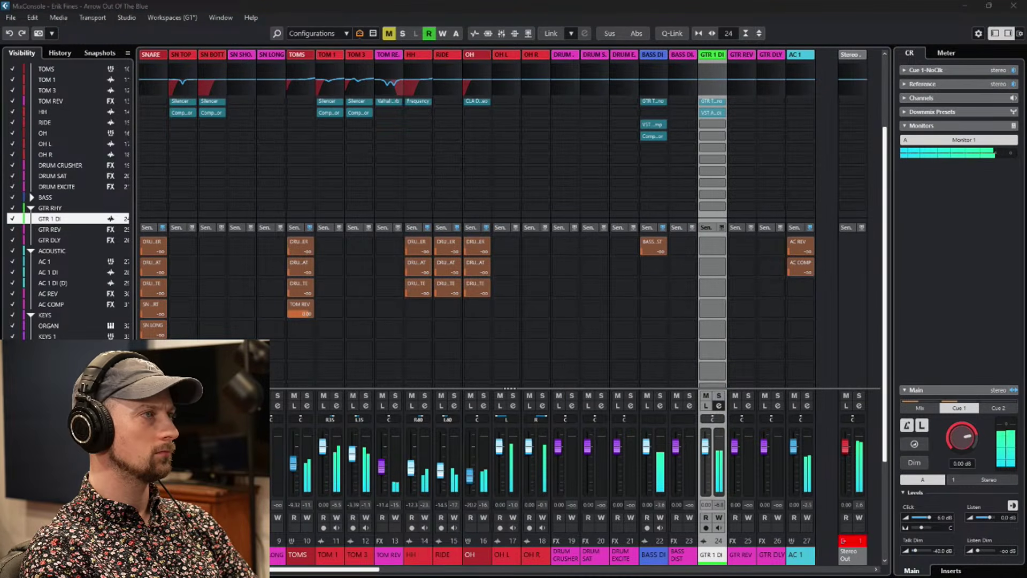
pyautogui.press('s')
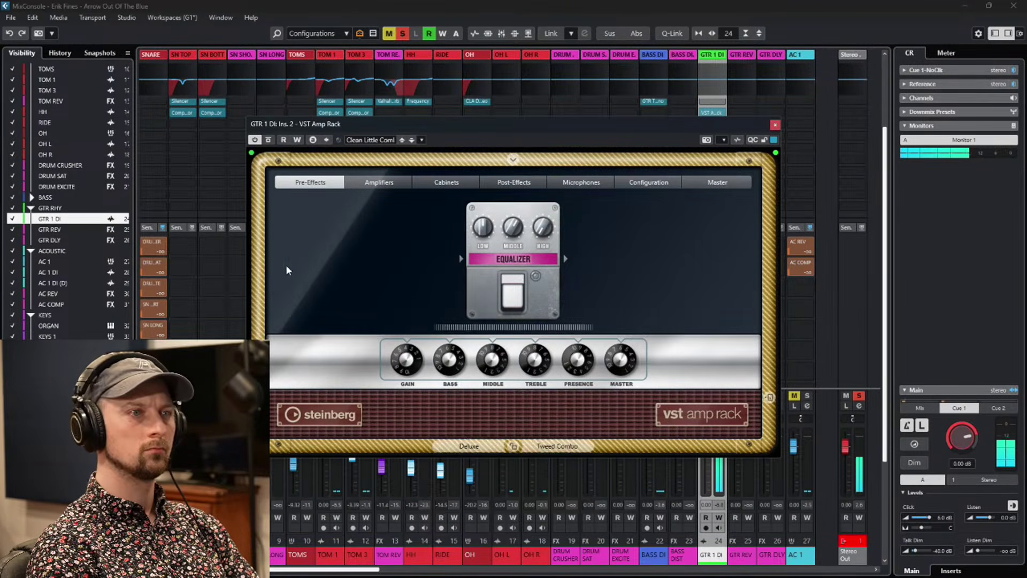
pyautogui.click(775, 124)
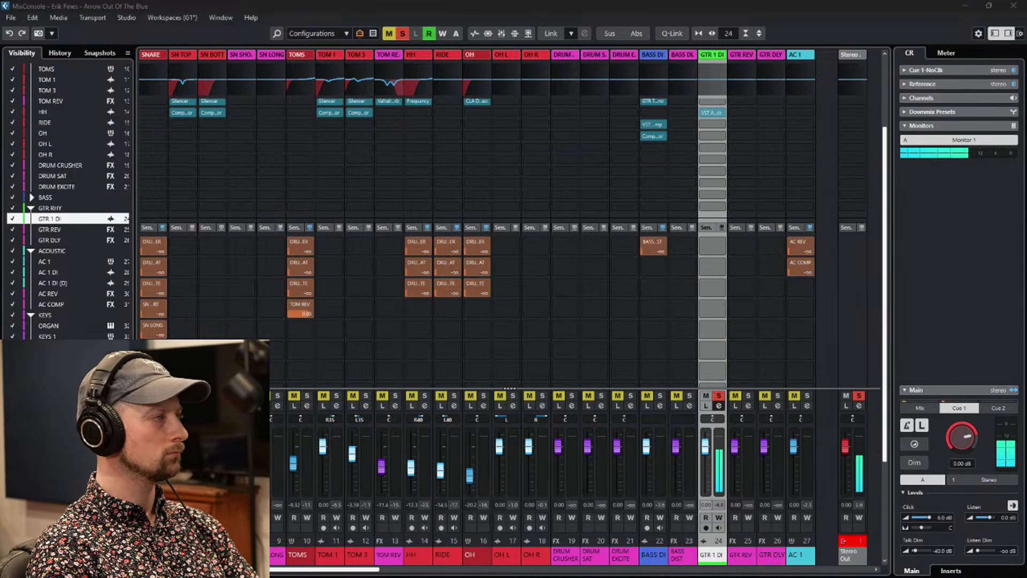
# Solo the INST MIX group with DRUMZ taken out, and compare the sound with ACOUSTIX briefly unsoloed.
pyautogui.click(677, 571)
pyautogui.click(678, 571)
pyautogui.click(677, 571)
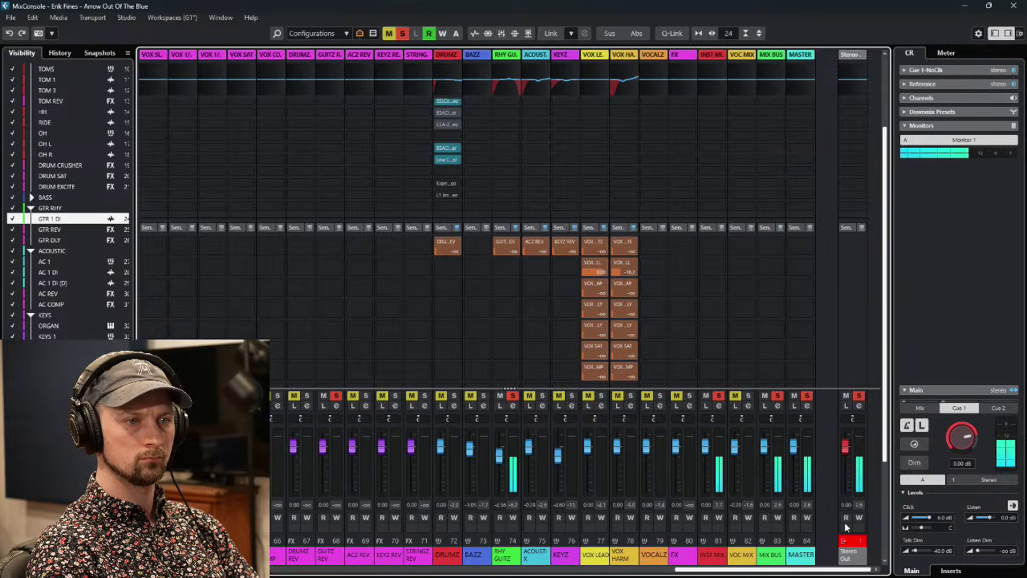
pyautogui.click(722, 396)
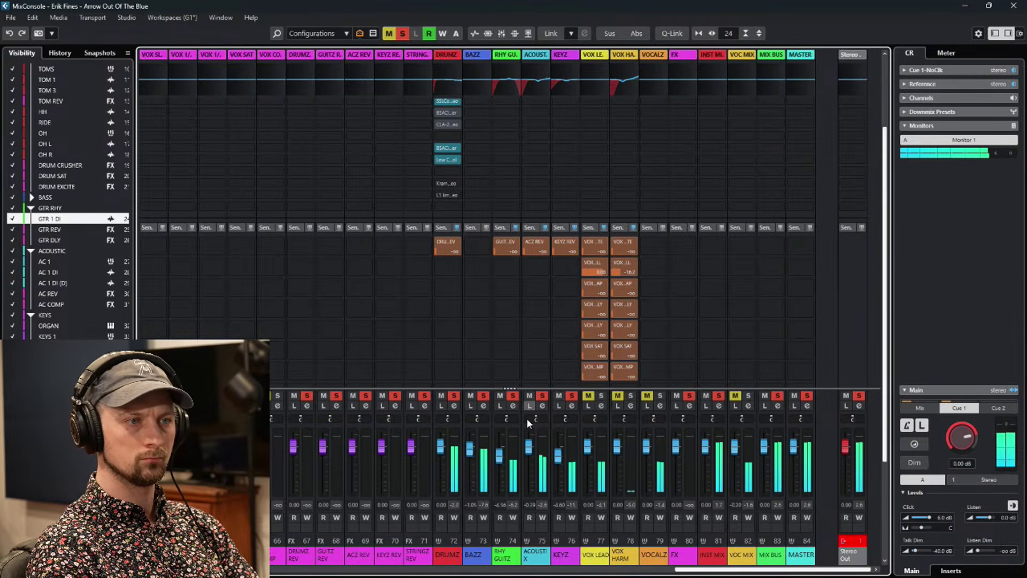
pyautogui.click(454, 395)
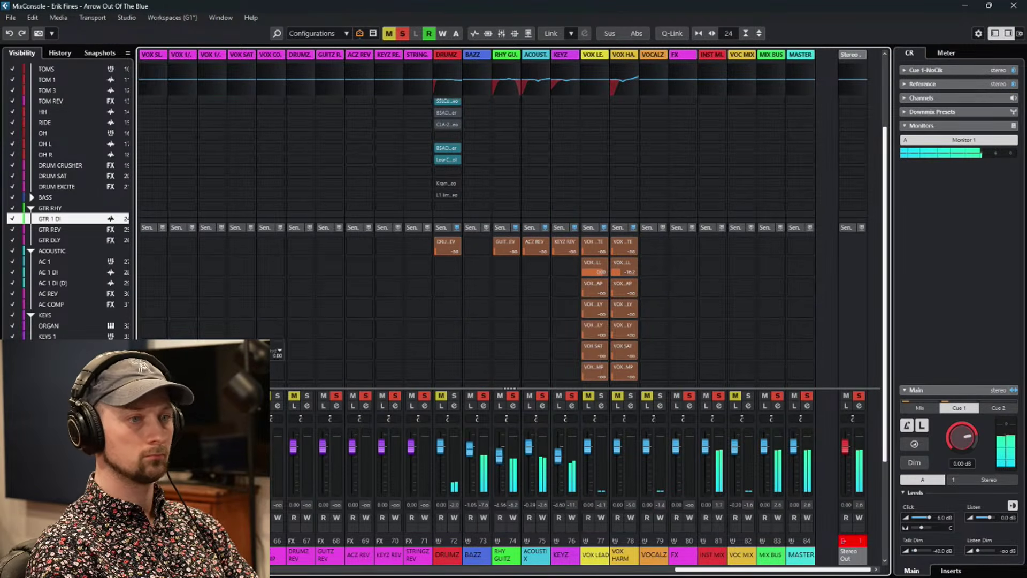
pyautogui.click(543, 396)
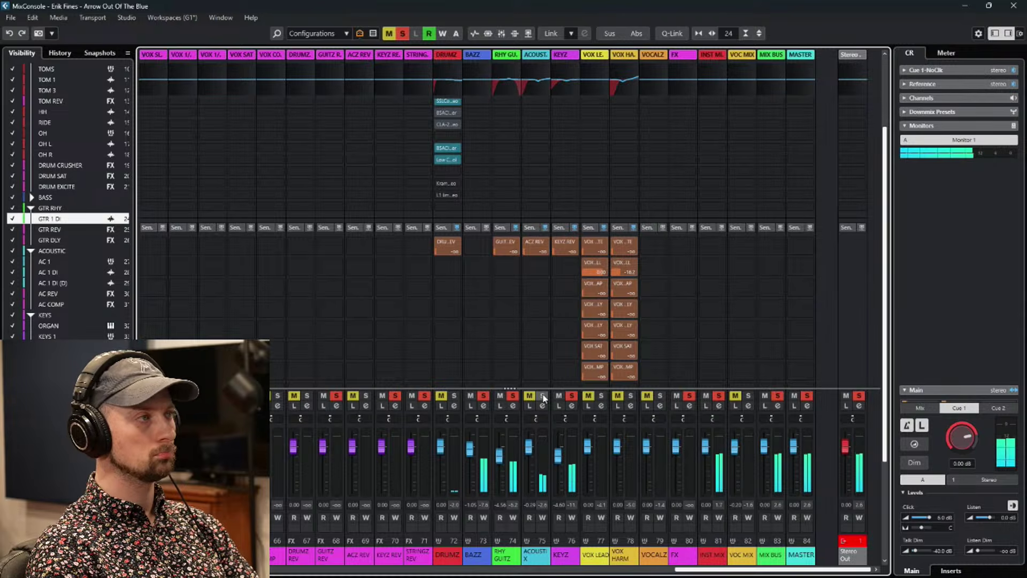
pyautogui.click(542, 395)
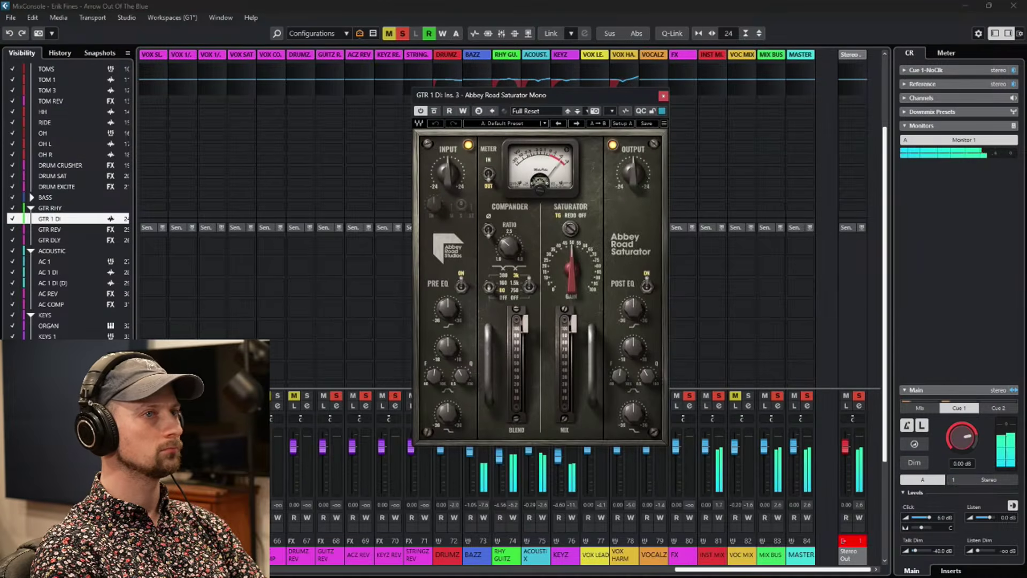
# Check the Abbey Road Saturator's preset choices on GTR 1 DI and place the plugin beside the channel settings in the project.
pyautogui.click(536, 125)
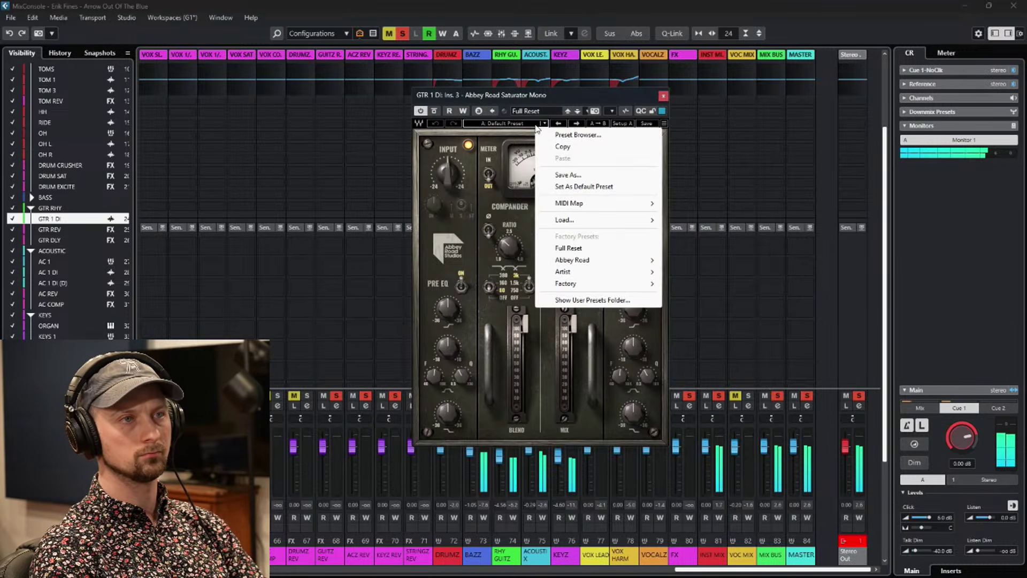
pyautogui.click(551, 94)
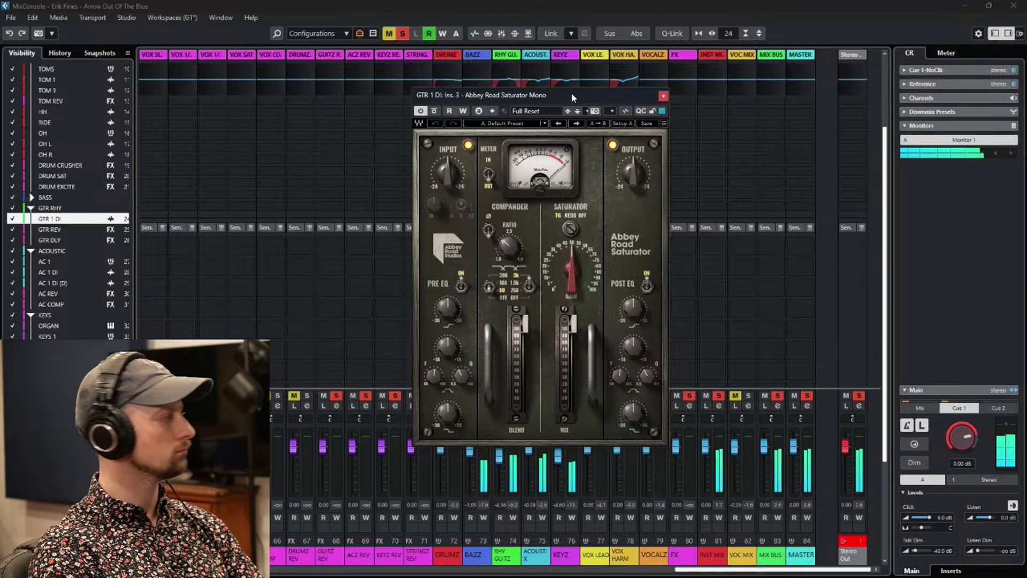
pyautogui.press('Escape')
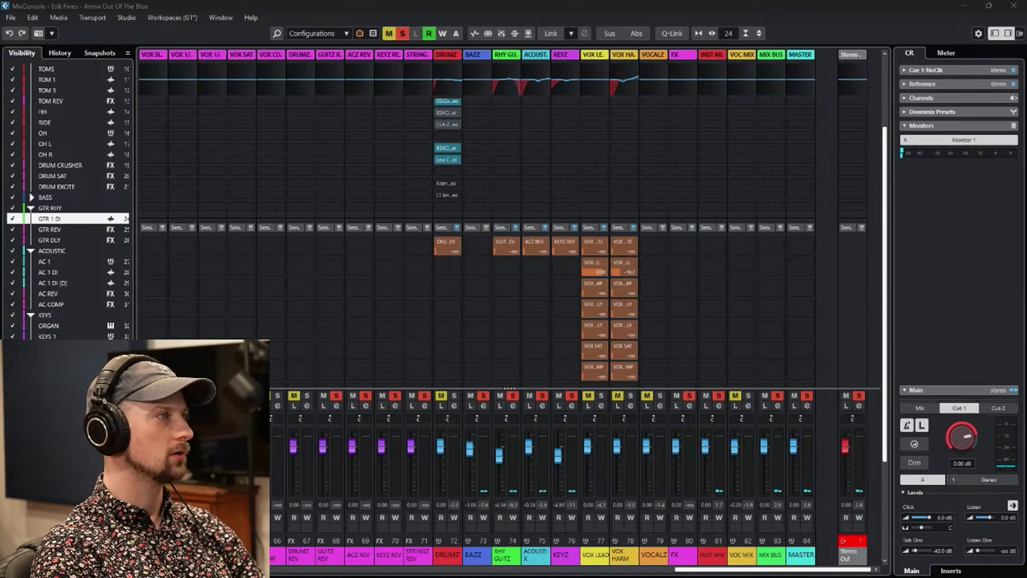
pyautogui.moveTo(296, 138); pyautogui.dragTo(316, 122)
pyautogui.click(454, 118)
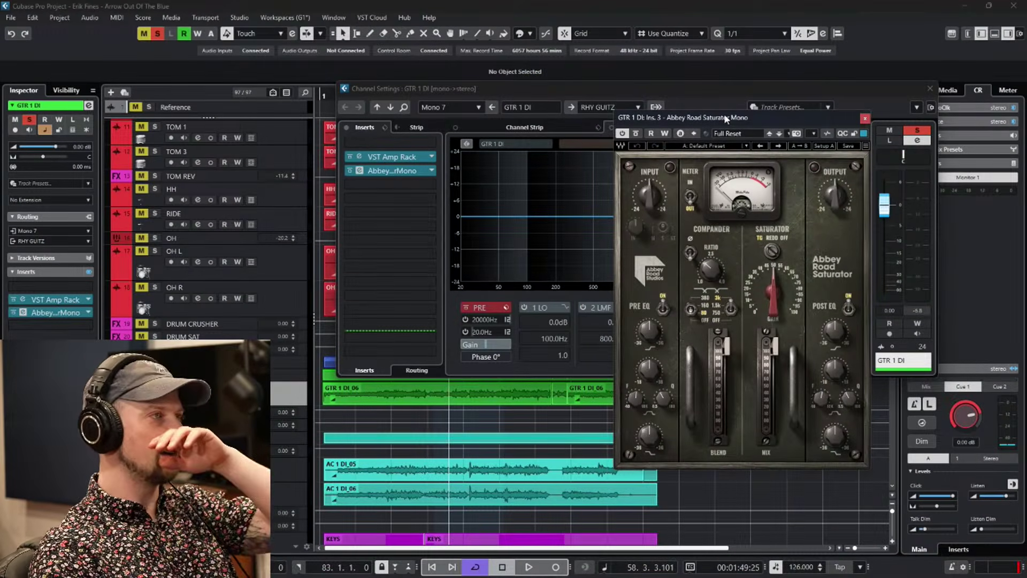
# Arrange the channel settings and saturator windows, audition GTR 1 DI with the Abbey Road Saturator bypassed, and clear the channel settings away.
pyautogui.moveTo(719, 97); pyautogui.dragTo(496, 91)
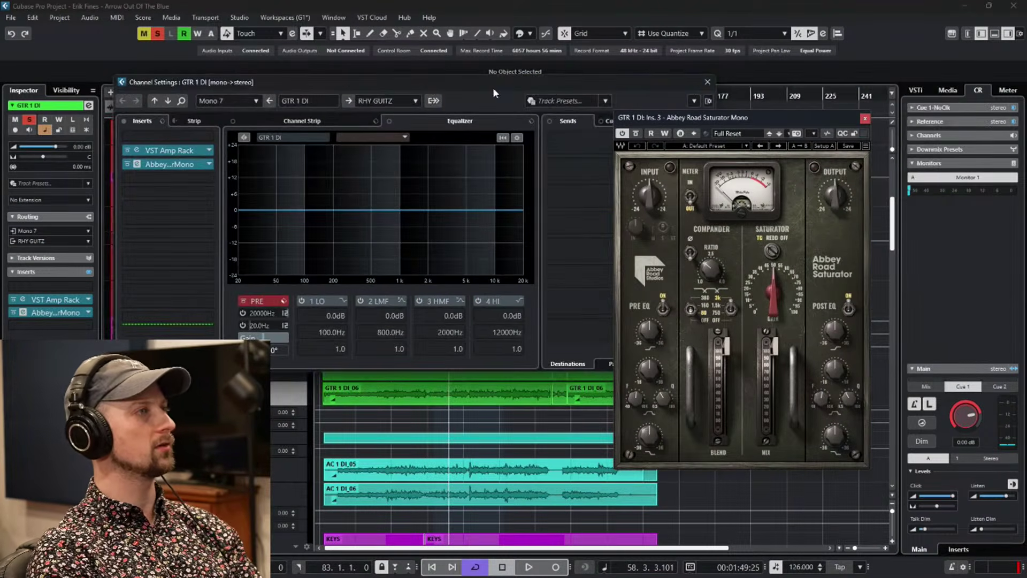
pyautogui.moveTo(769, 127); pyautogui.dragTo(786, 120)
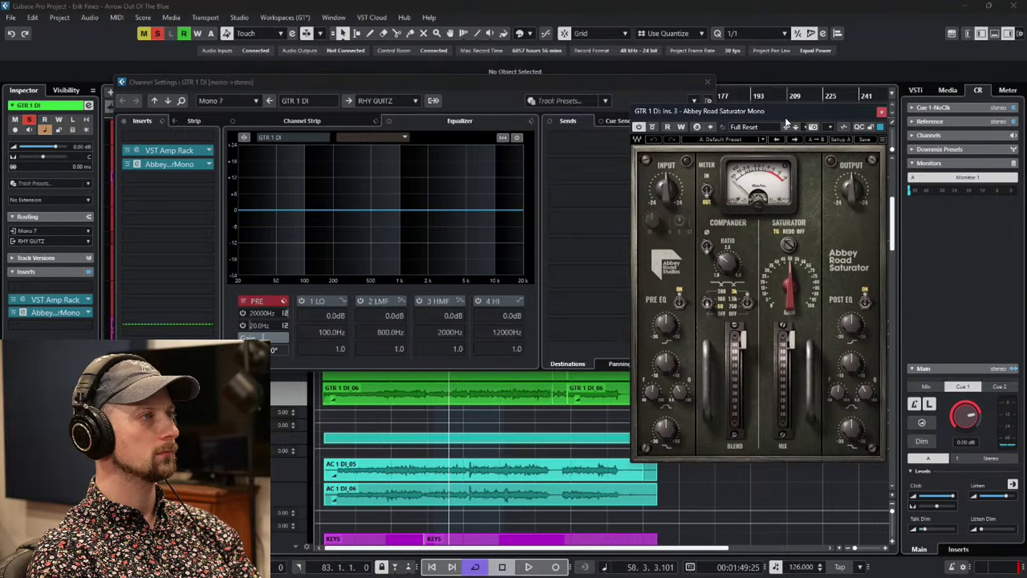
pyautogui.press('space')
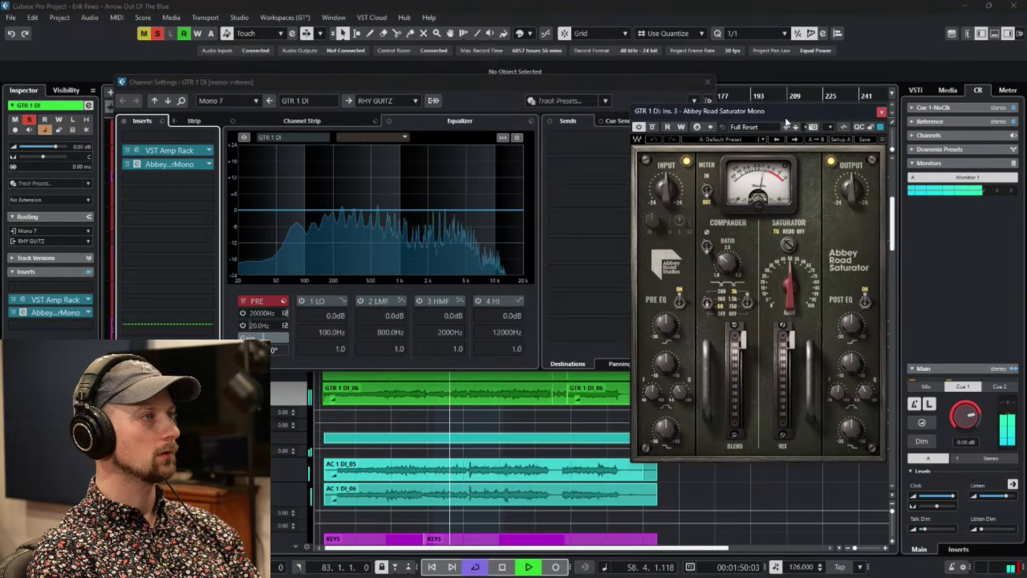
pyautogui.click(654, 128)
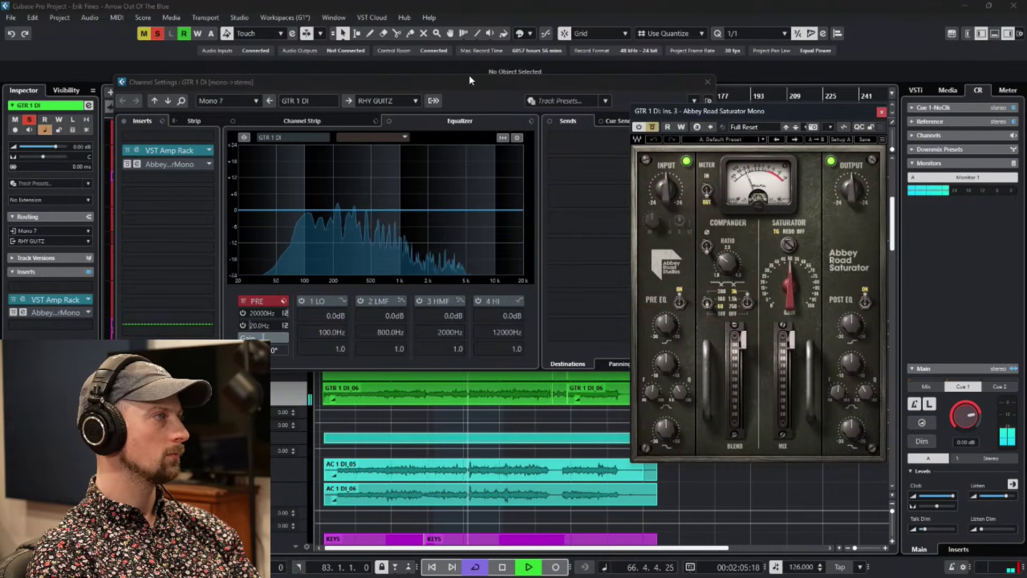
pyautogui.moveTo(471, 81); pyautogui.dragTo(446, 184)
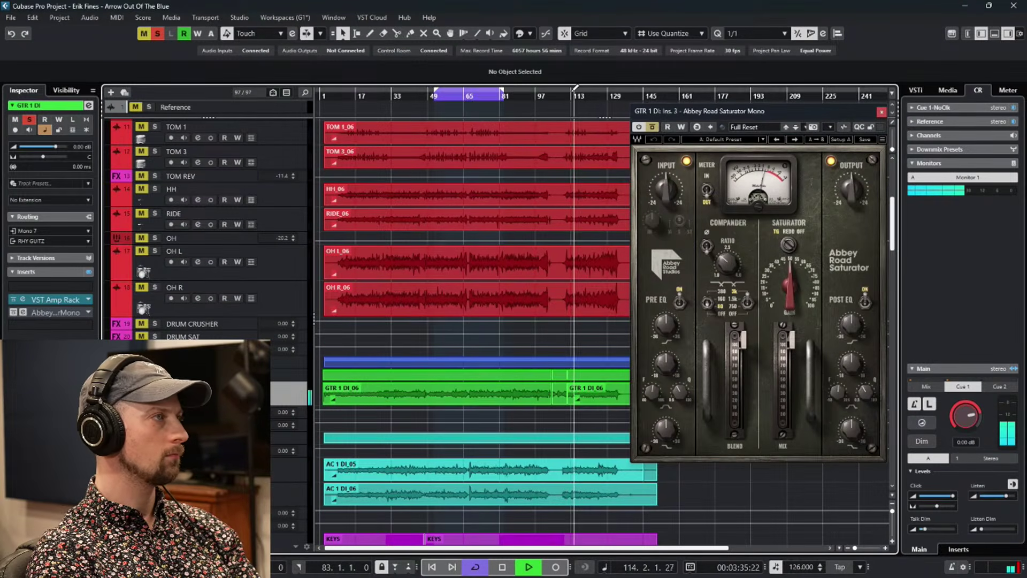
# Set the cycle range to bars 113 to 129 and compare GTR 1 DI with the Abbey Road Saturator active and bypassed.
pyautogui.moveTo(570, 95); pyautogui.dragTo(606, 95)
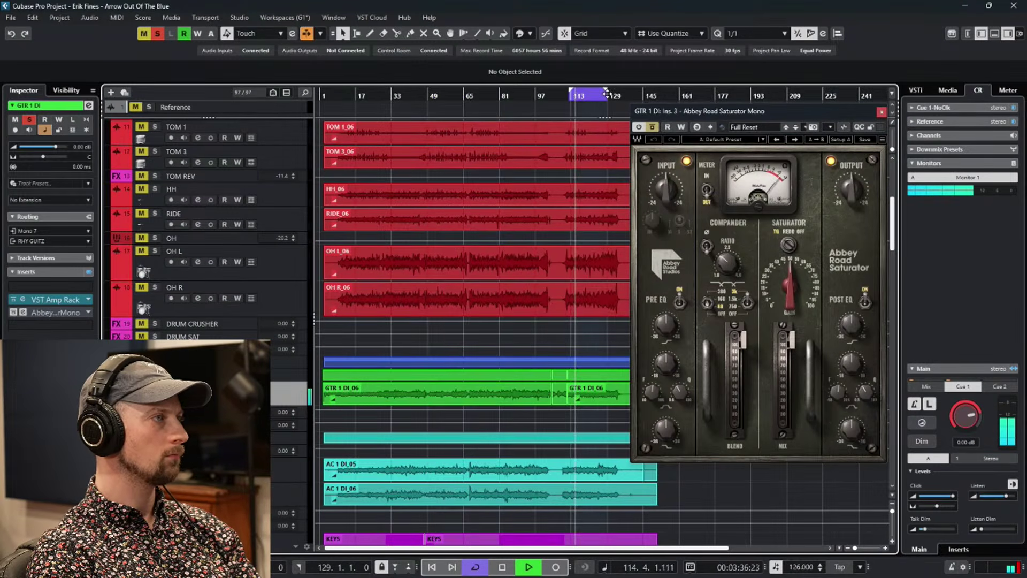
pyautogui.click(656, 127)
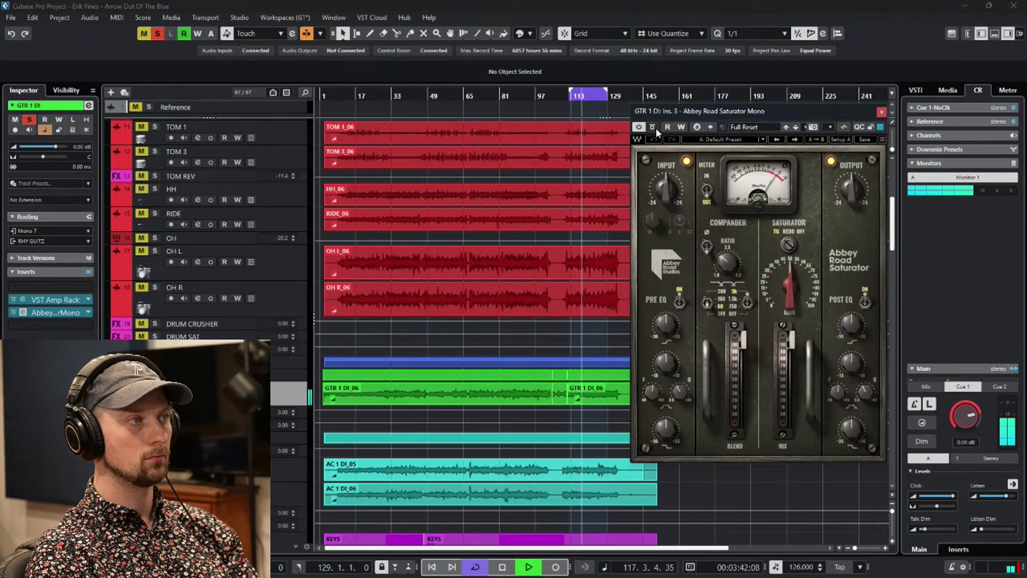
pyautogui.click(655, 127)
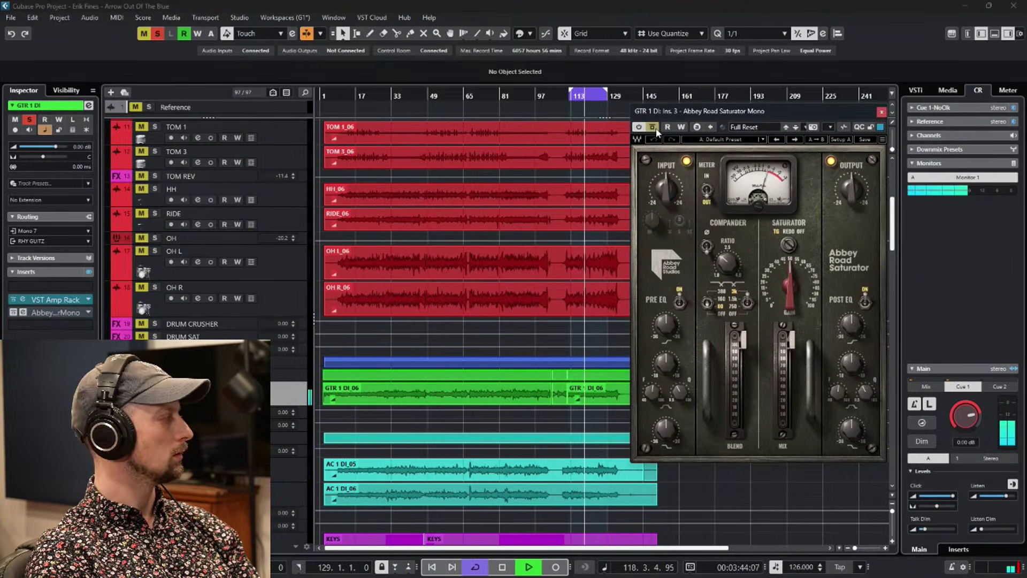
pyautogui.click(656, 127)
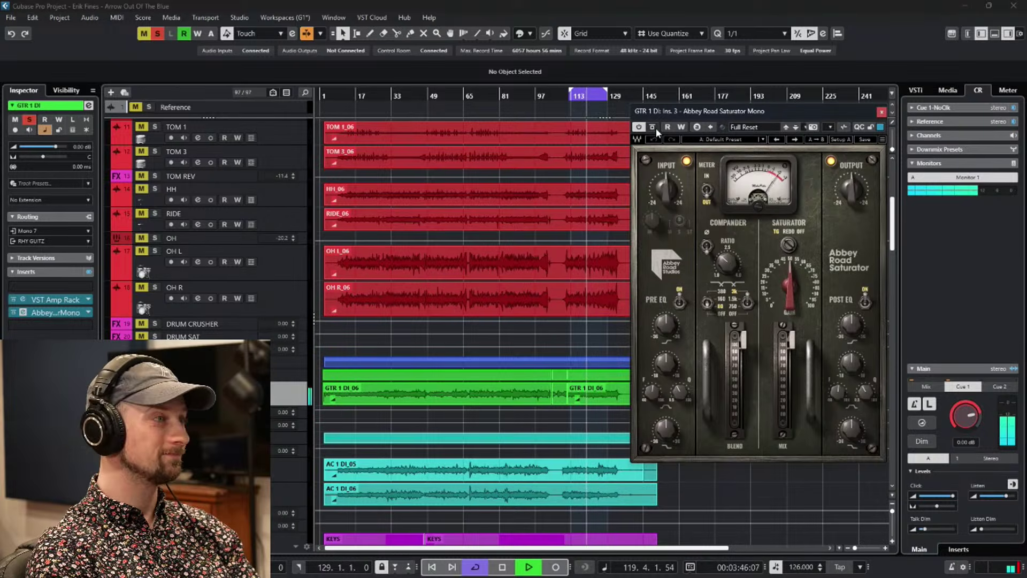
pyautogui.click(656, 128)
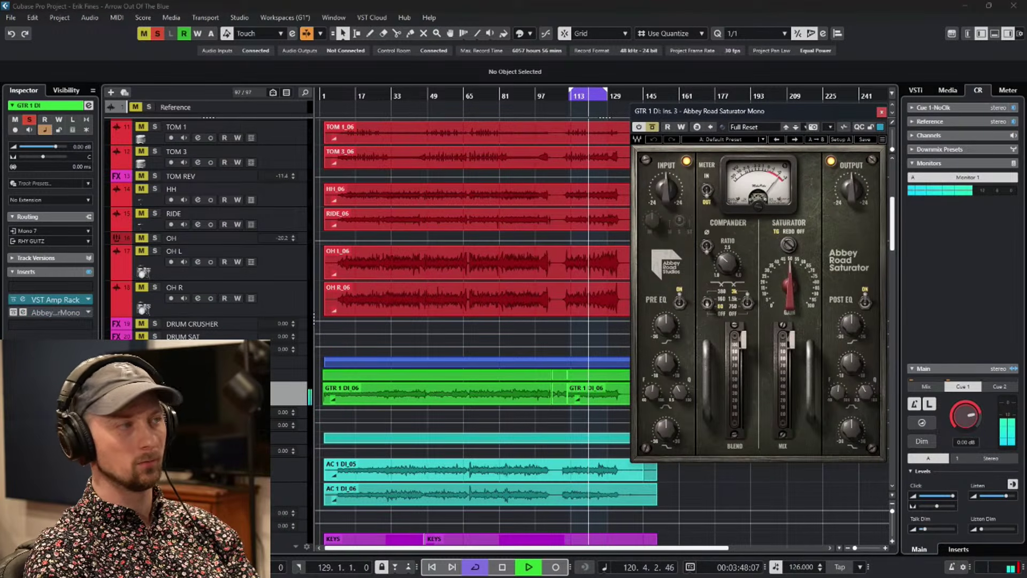
# Switch to the MixConsole, restart playback, and load the Abbey Road preset Fat Electric Guitar in the GTR 1 DI saturator.
pyautogui.click(881, 112)
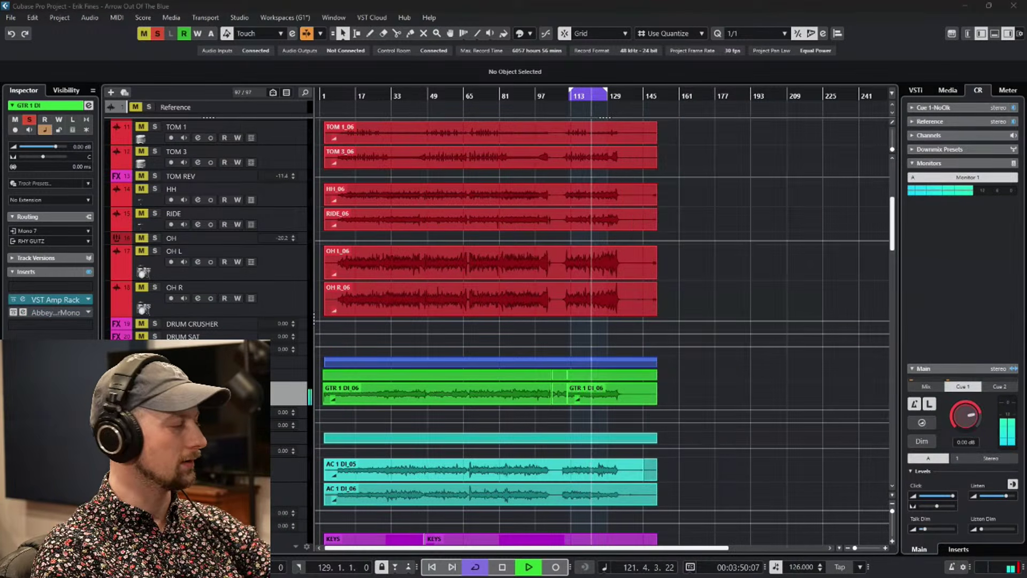
pyautogui.press('F3')
pyautogui.press('space')
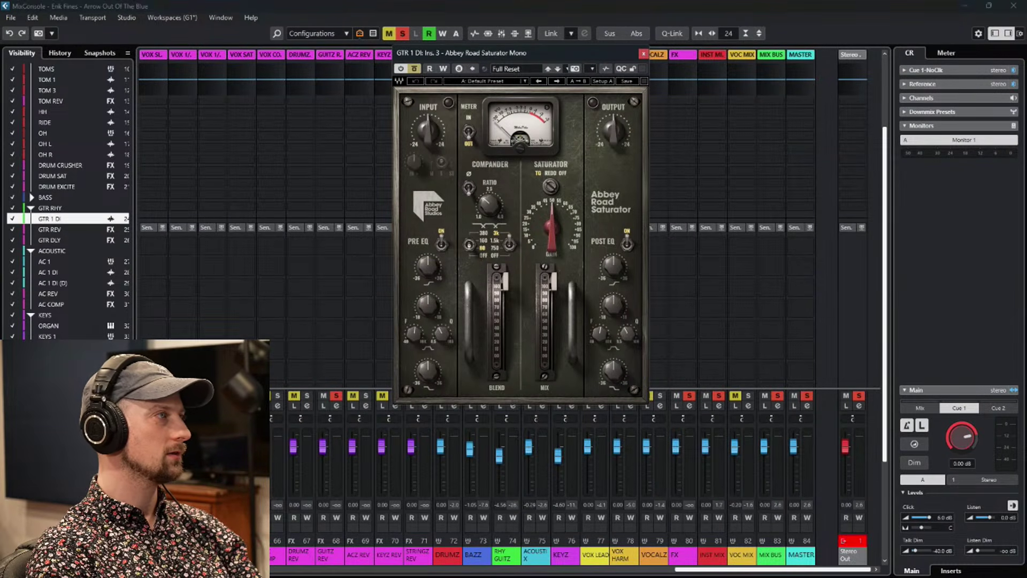
pyautogui.press('space')
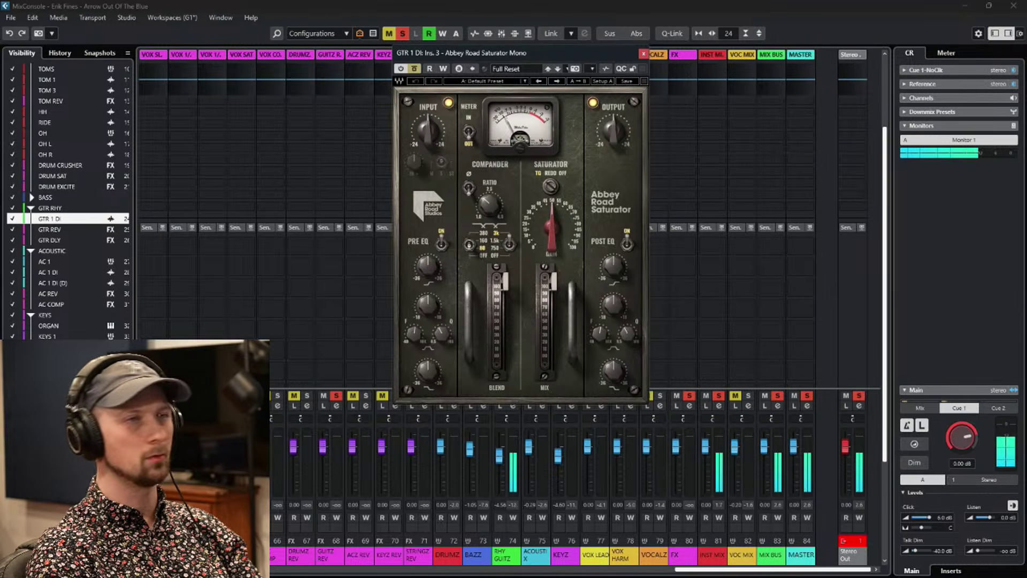
pyautogui.moveTo(546, 52); pyautogui.dragTo(395, 43)
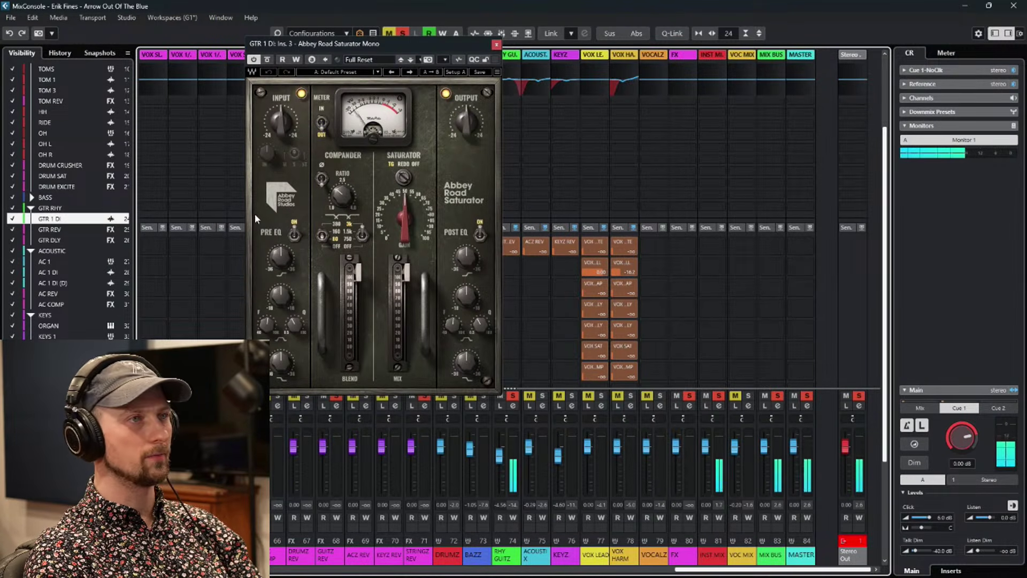
pyautogui.click(343, 72)
pyautogui.moveTo(454, 209)
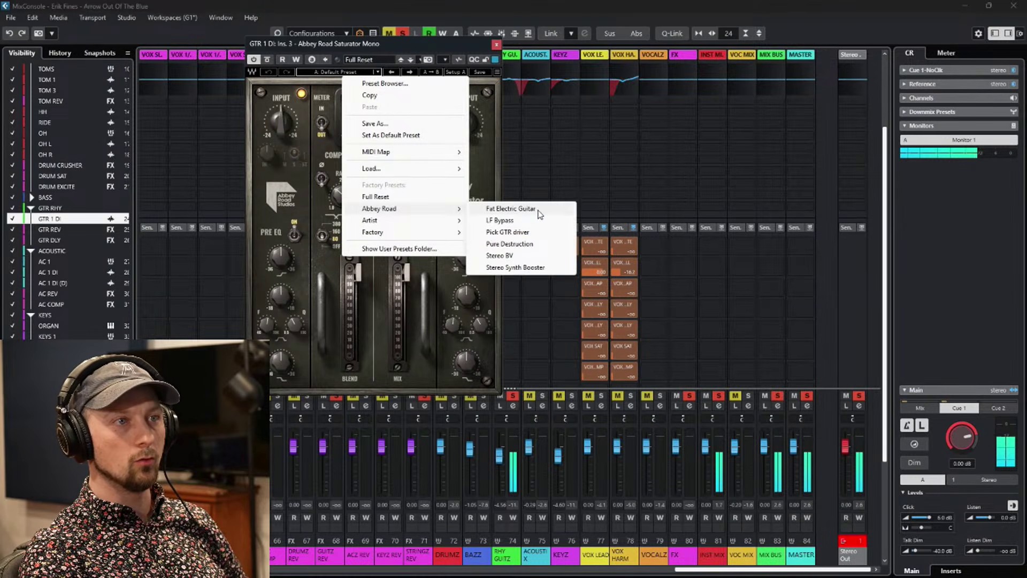
pyautogui.click(537, 209)
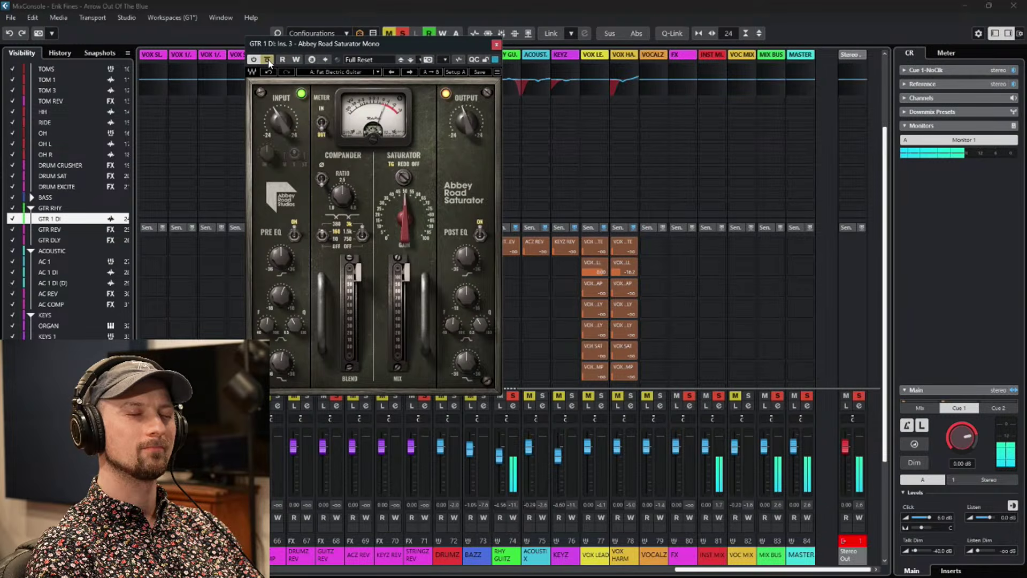
# Listen with the saturator bypassed, switch its meter to IN, and fine-tune the input gain slightly below 0 with the effect active.
pyautogui.press('space')
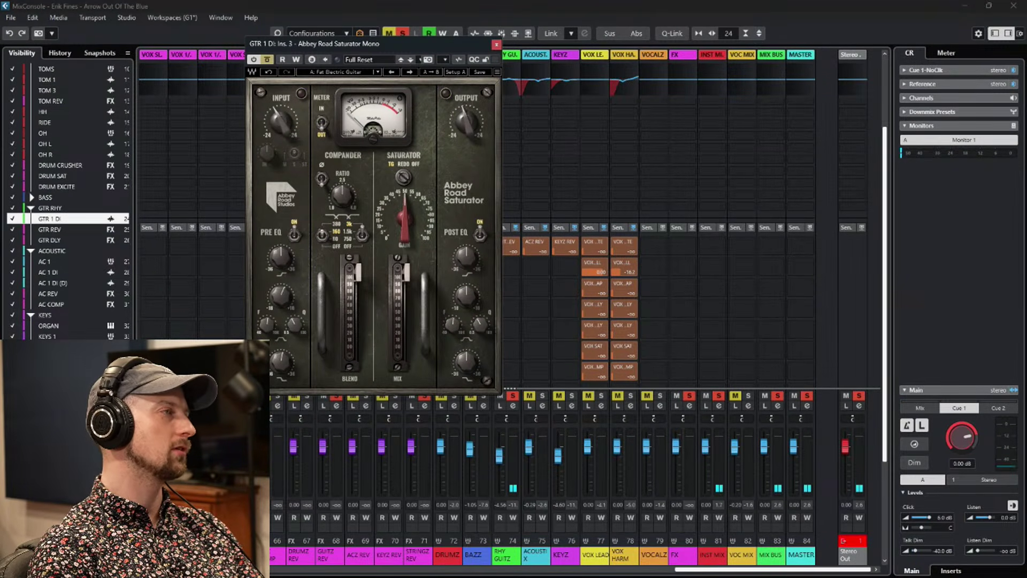
pyautogui.press('space')
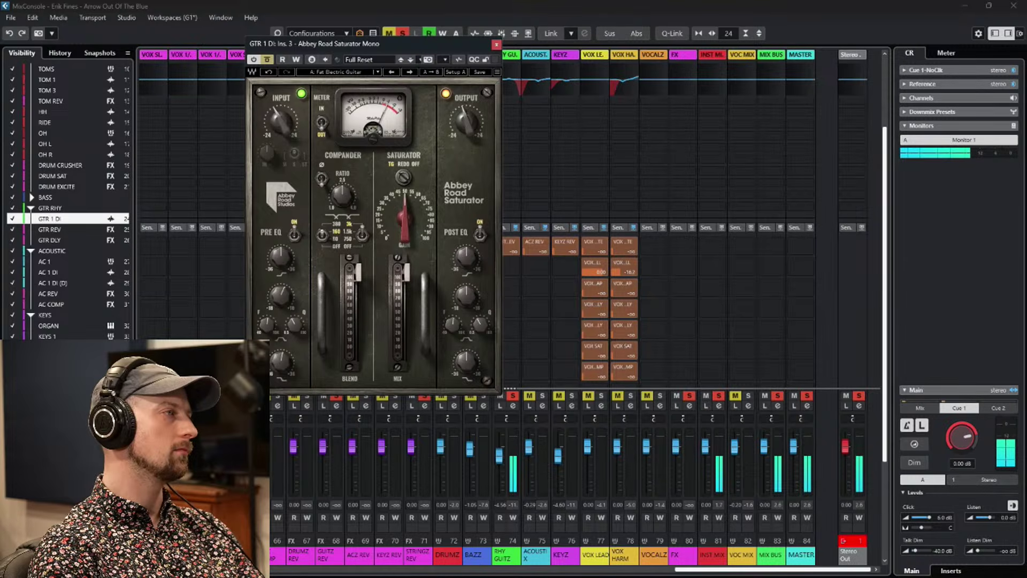
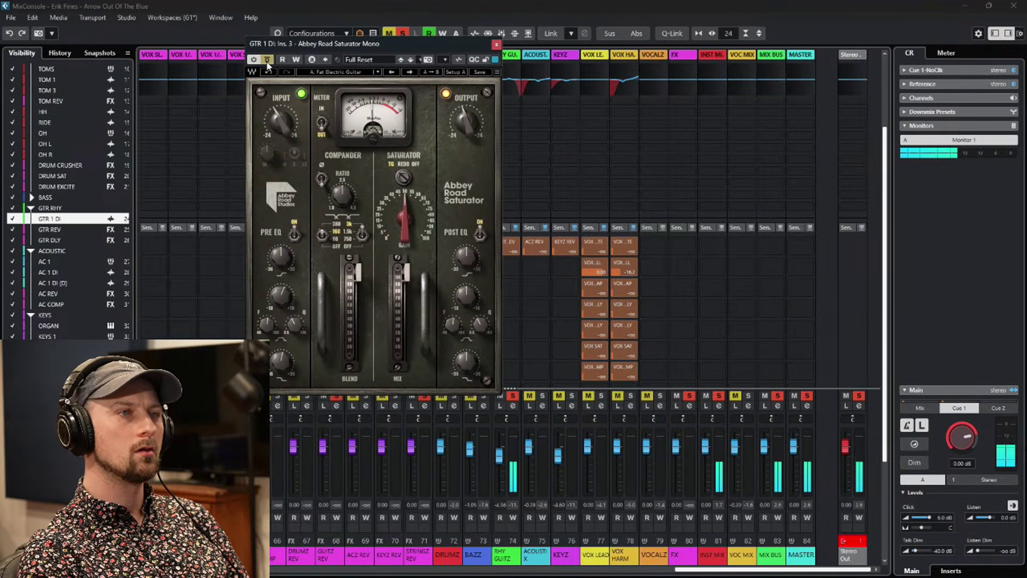
pyautogui.click(322, 121)
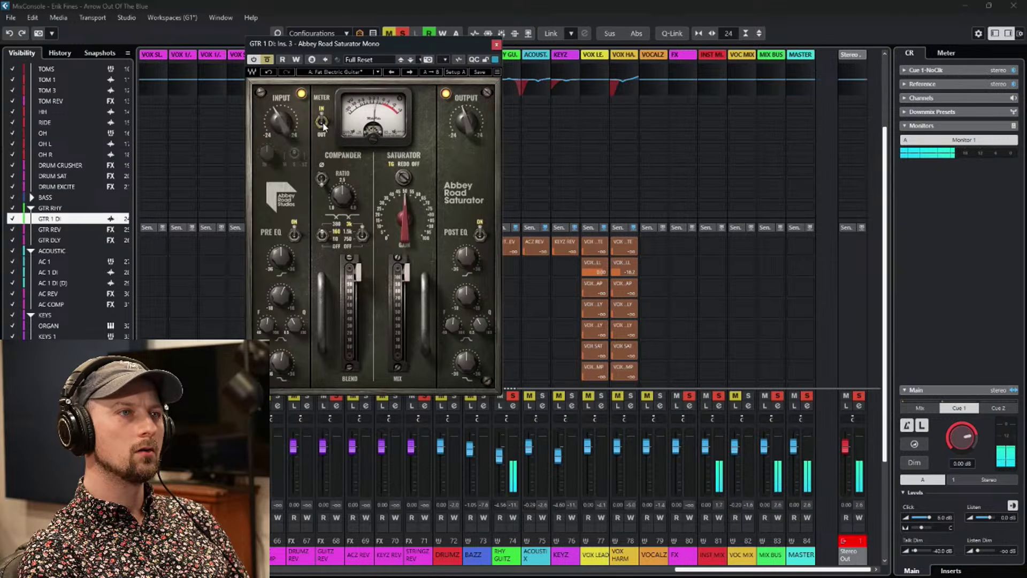
pyautogui.moveTo(290, 124); pyautogui.dragTo(290, 121)
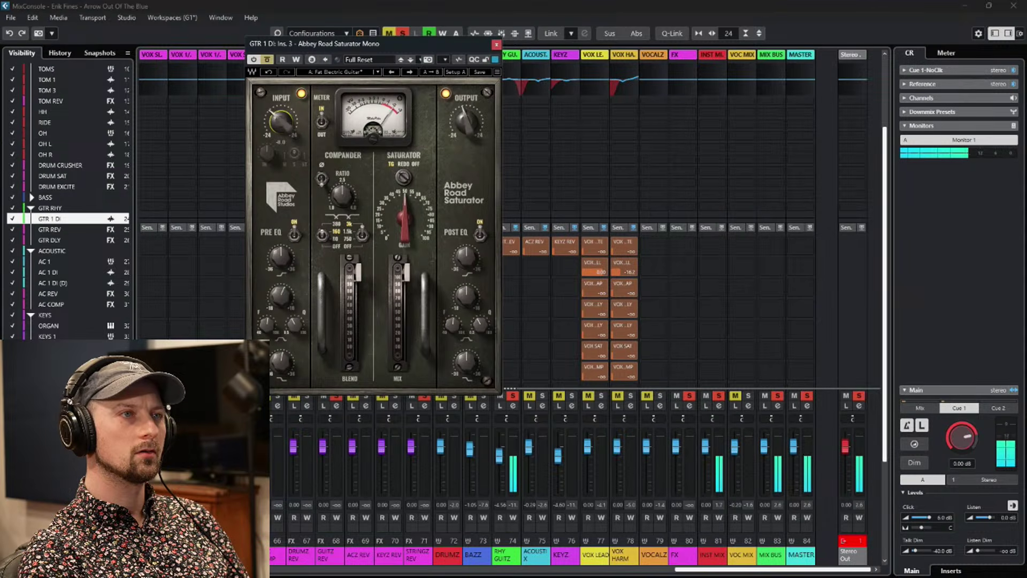
pyautogui.moveTo(280, 121); pyautogui.dragTo(280, 144)
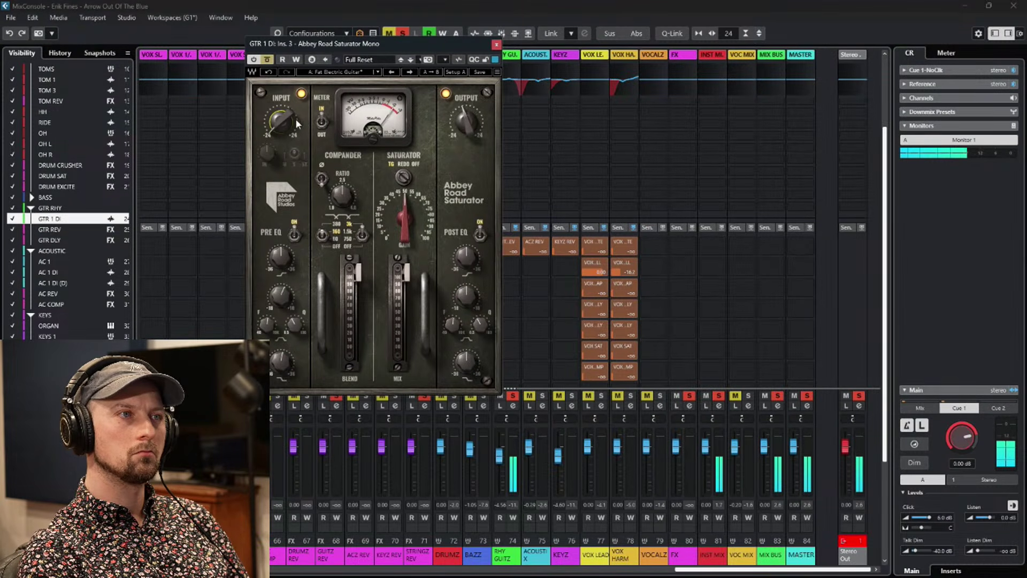
pyautogui.moveTo(280, 122); pyautogui.dragTo(280, 108)
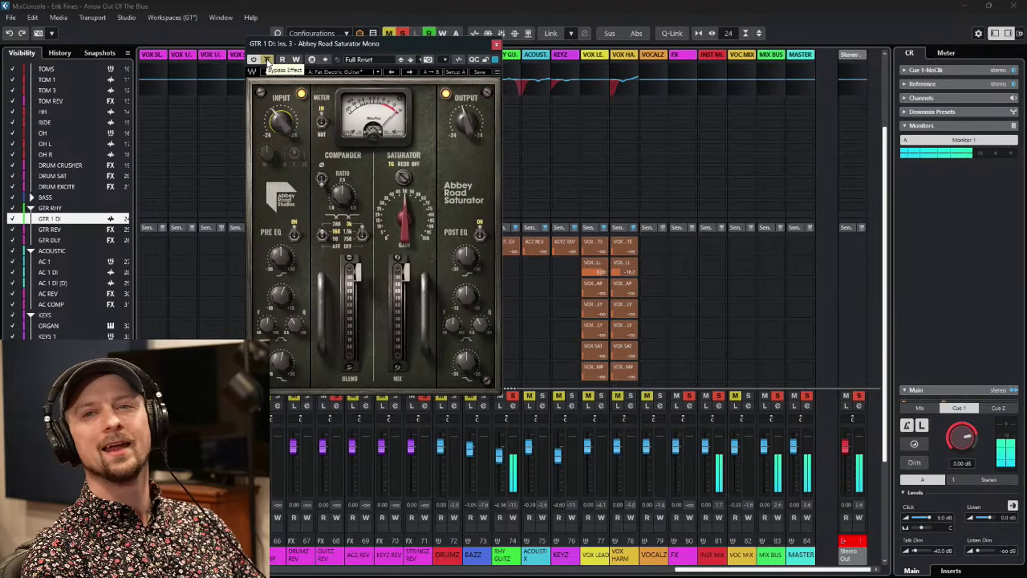
pyautogui.moveTo(277, 113); pyautogui.dragTo(277, 108)
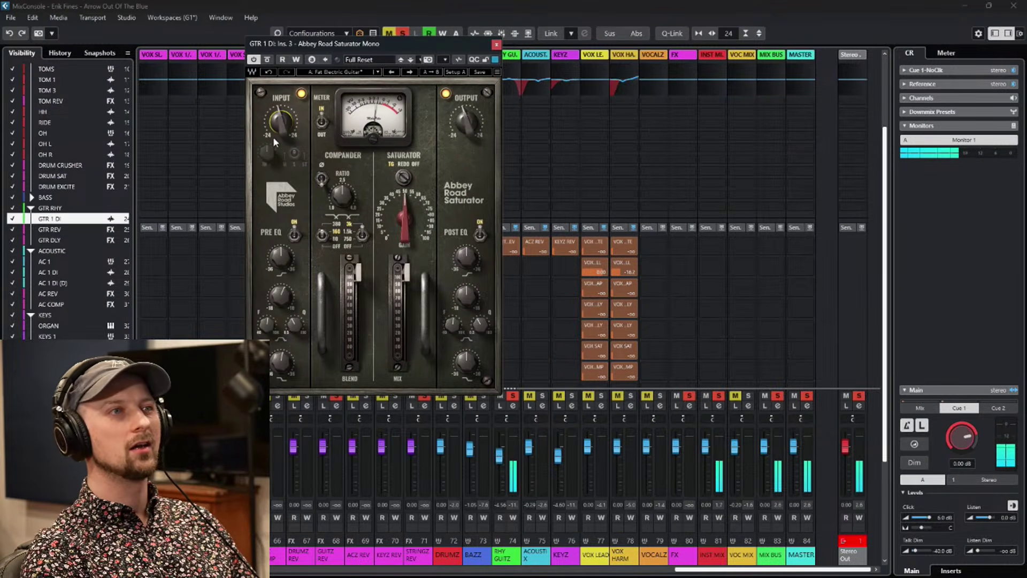
pyautogui.moveTo(279, 127)
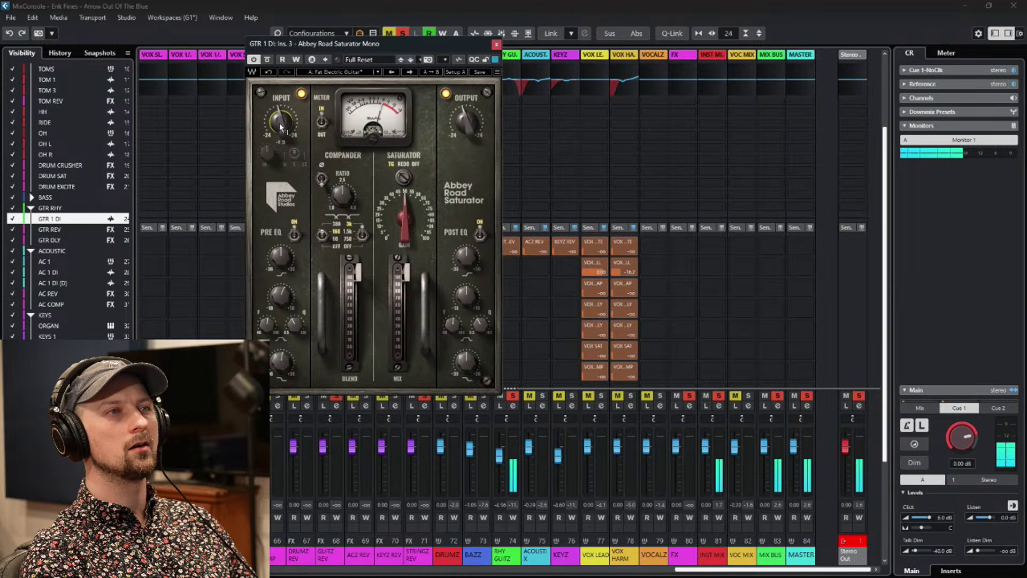
pyautogui.moveTo(279, 123); pyautogui.dragTo(279, 131)
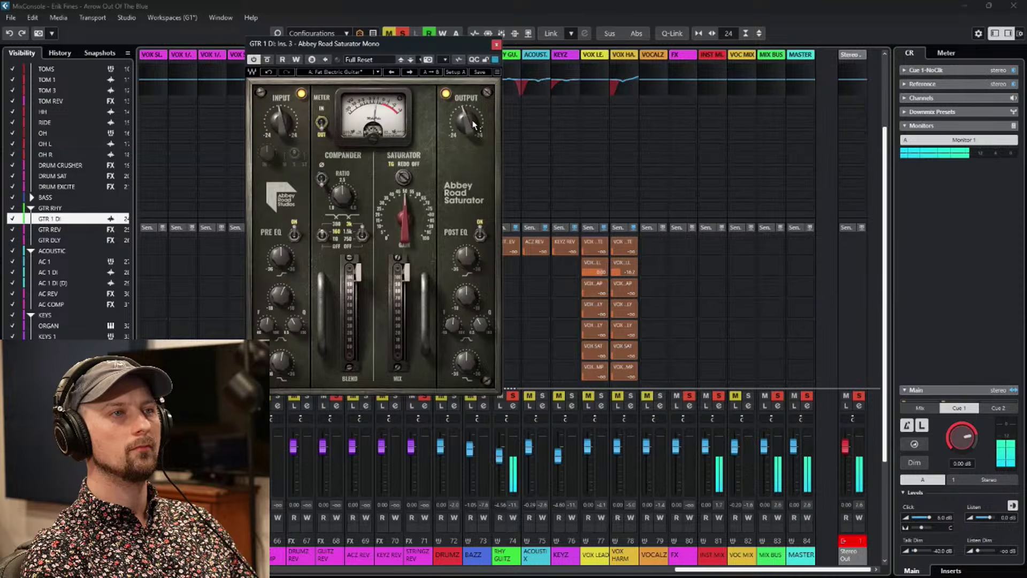
# Compare the saturator's IN and OUT metering and trim its output level with the meter set to OUT.
pyautogui.moveTo(471, 117); pyautogui.dragTo(472, 117)
pyautogui.click(321, 129)
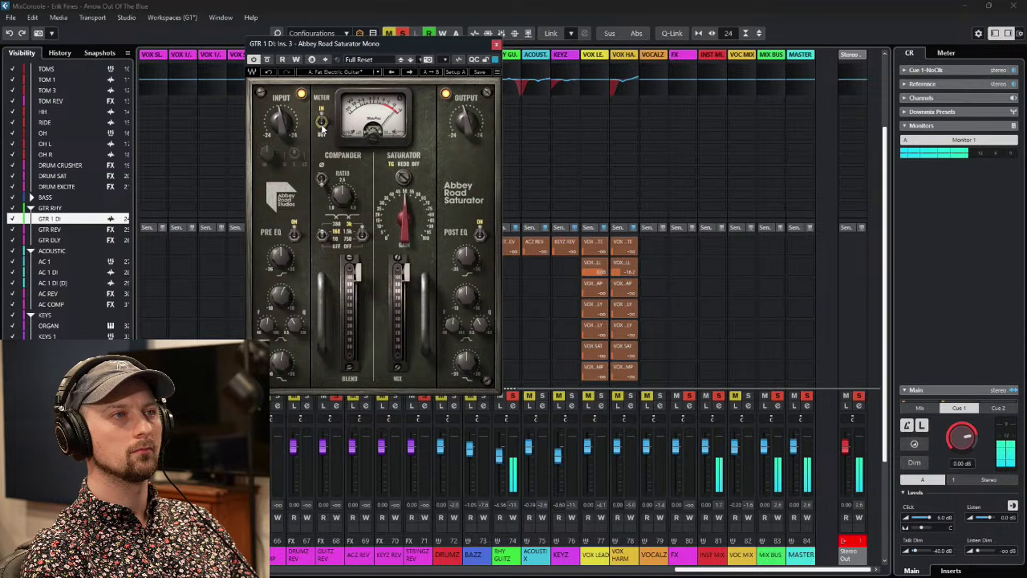
pyautogui.click(321, 129)
pyautogui.moveTo(466, 120); pyautogui.dragTo(469, 121)
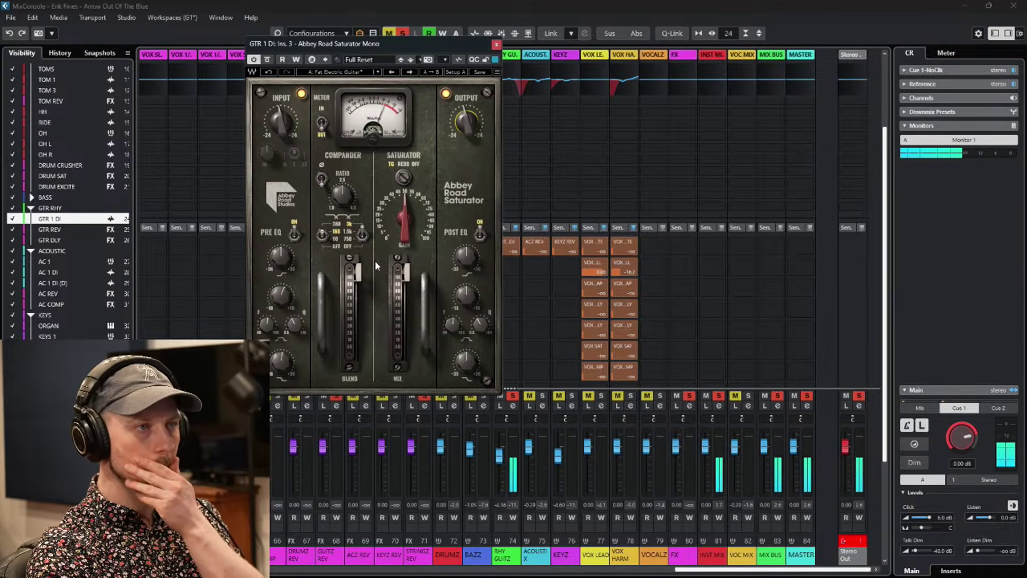
# Nudge the saturator's upper PRE EQ shelf and compare the effect bypassed and active against the full mix.
pyautogui.moveTo(280, 252); pyautogui.dragTo(280, 251)
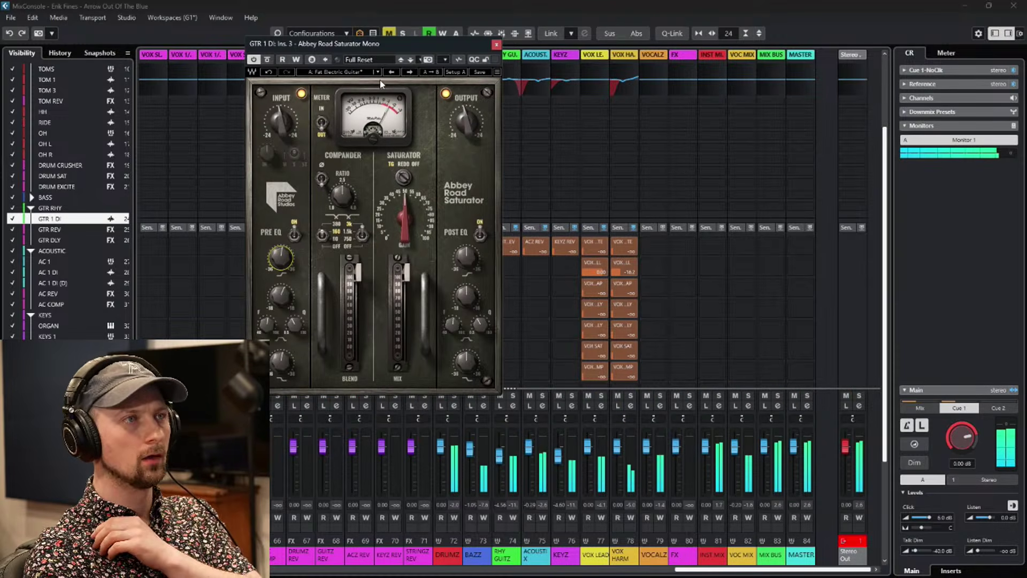
pyautogui.click(270, 61)
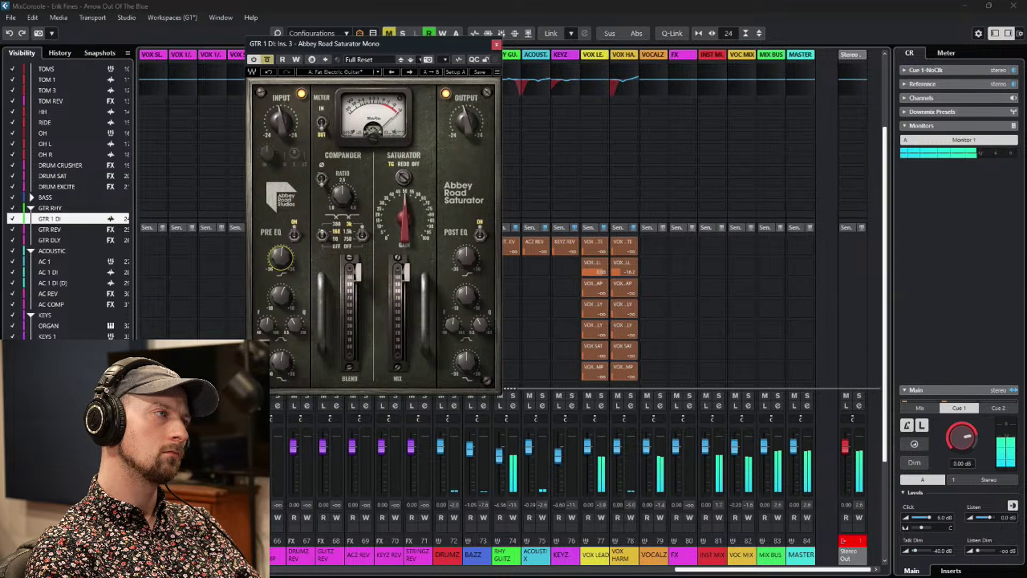
pyautogui.click(268, 60)
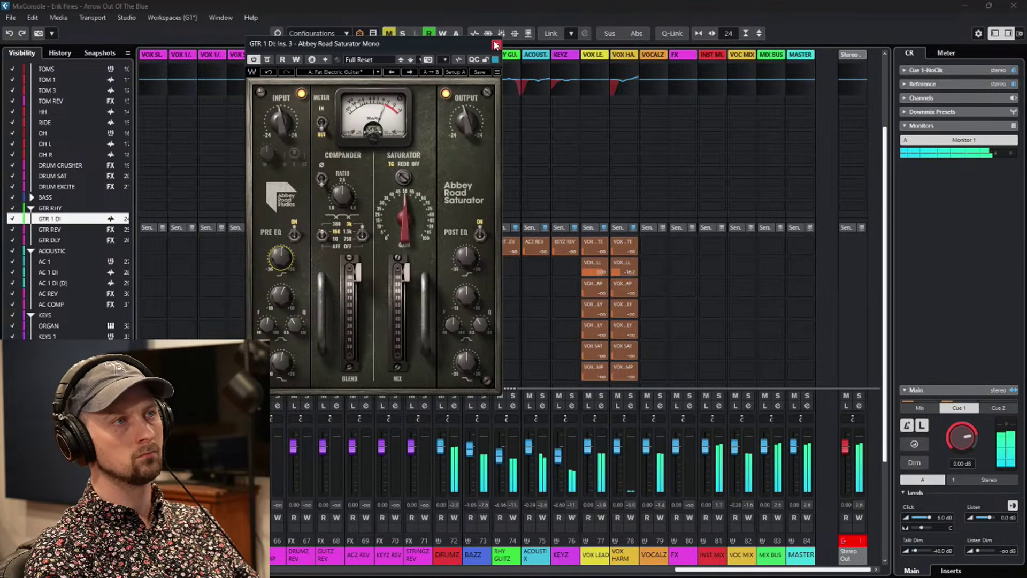
# Load the Tom Lord Alge artist preset Gtr Dist 8s in the saturator and audition it with RHY GUITZ soloed and less gain.
pyautogui.click(345, 72)
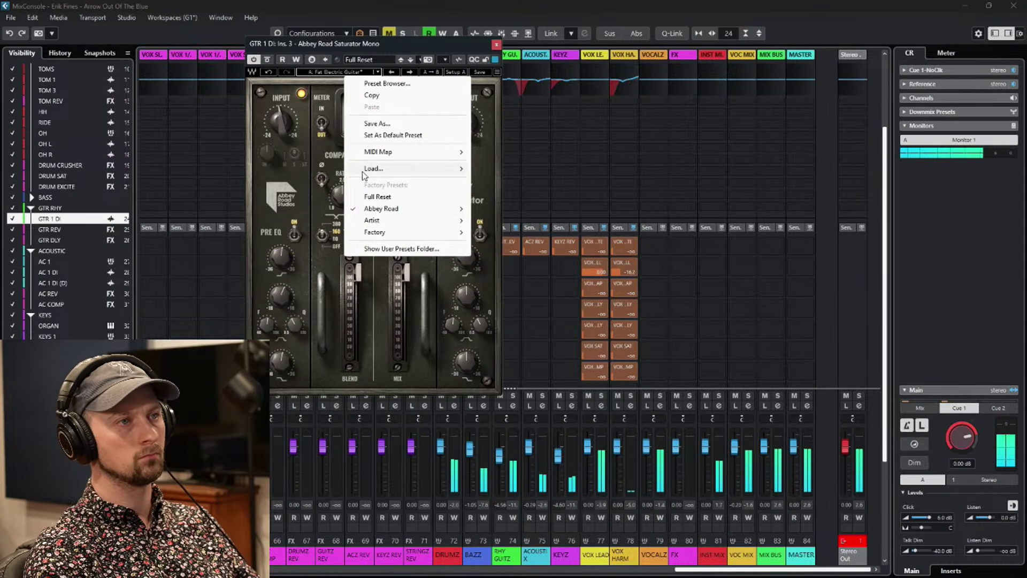
pyautogui.moveTo(408, 221)
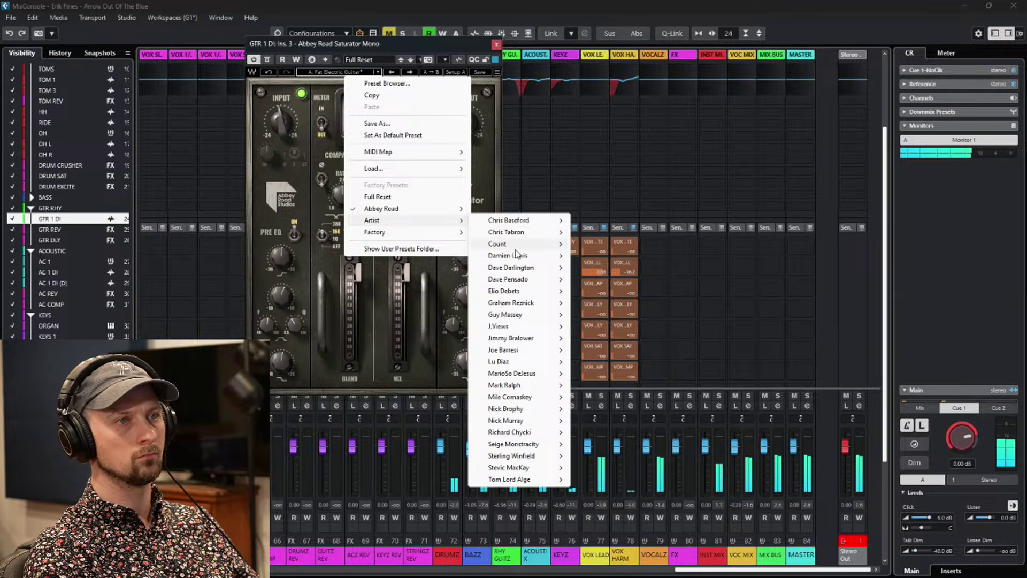
pyautogui.moveTo(517, 257)
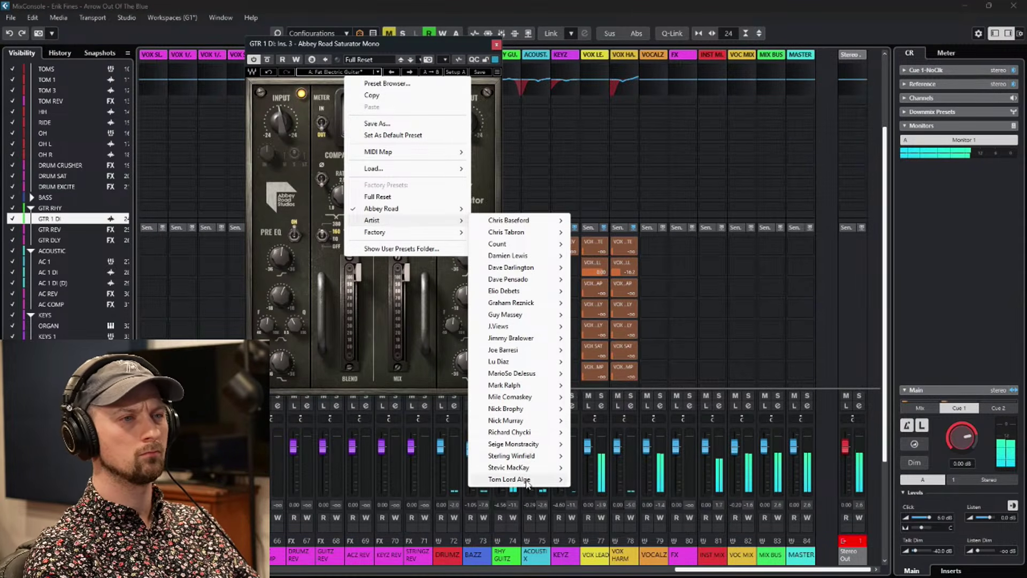
pyautogui.moveTo(527, 480)
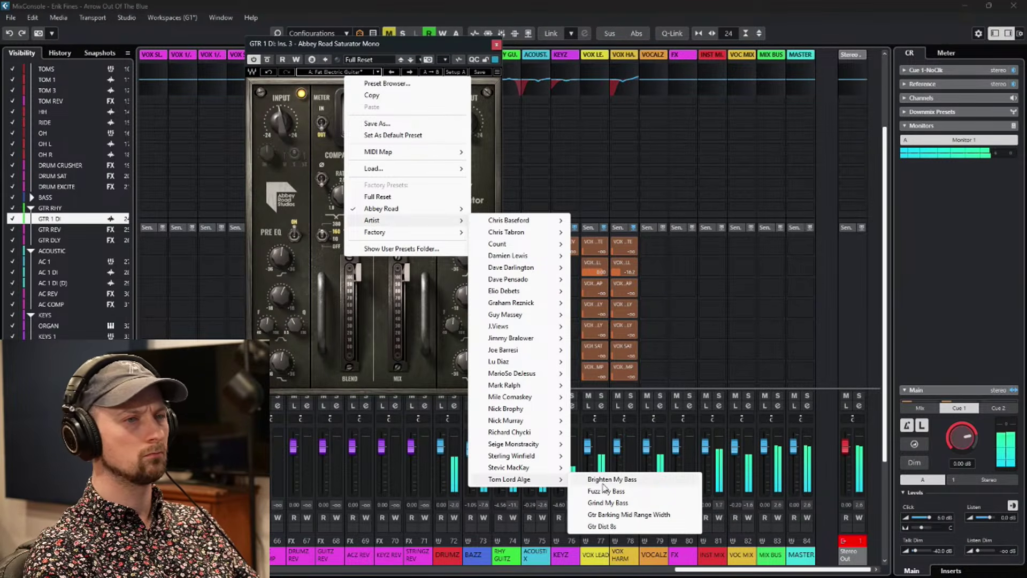
pyautogui.click(613, 526)
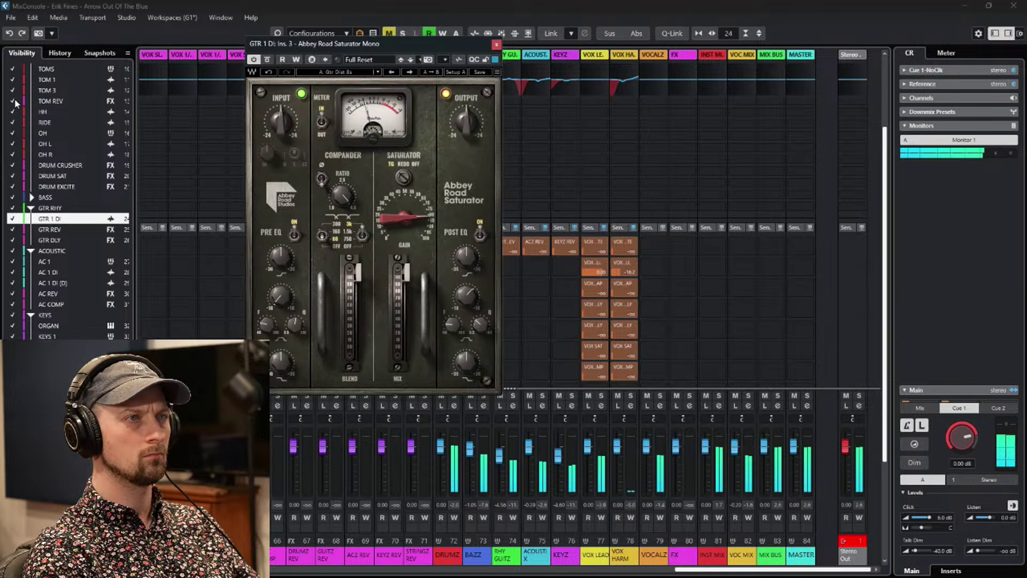
pyautogui.click(513, 396)
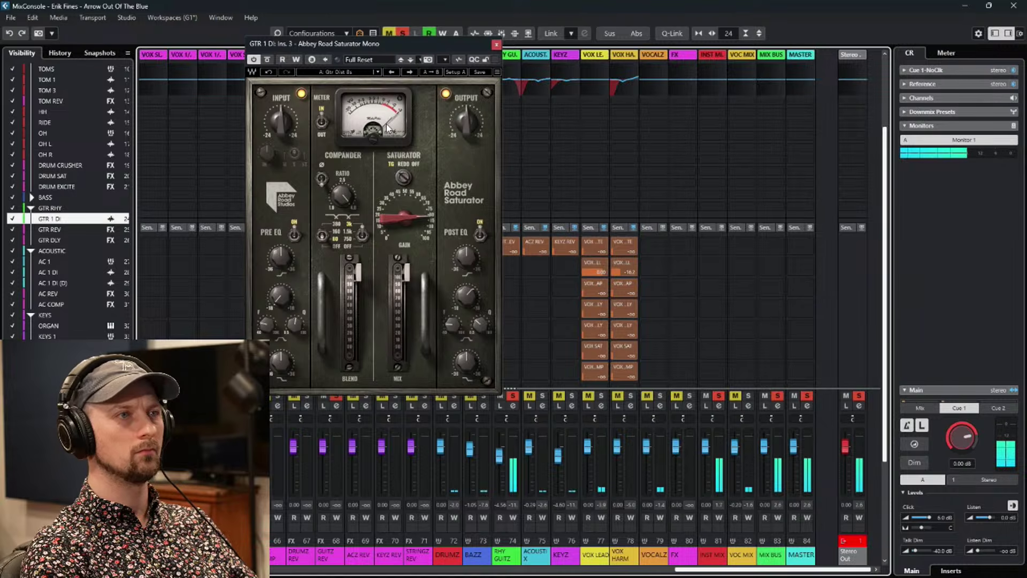
pyautogui.moveTo(404, 219); pyautogui.dragTo(404, 176)
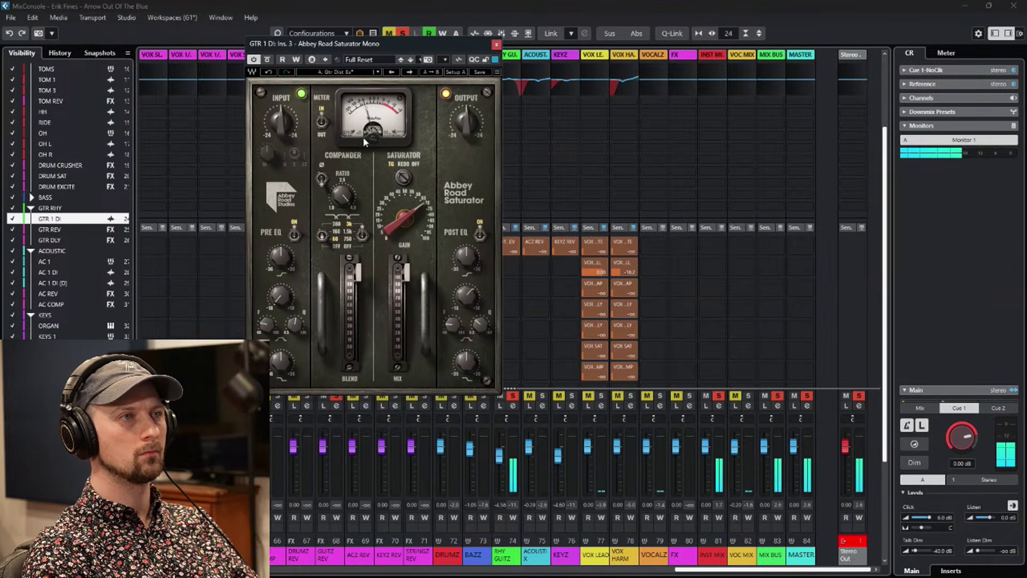
# Audition the Abbey Road presets Pure Destruction and Pick GTR driver on the GTR 1 DI saturator.
pyautogui.click(352, 72)
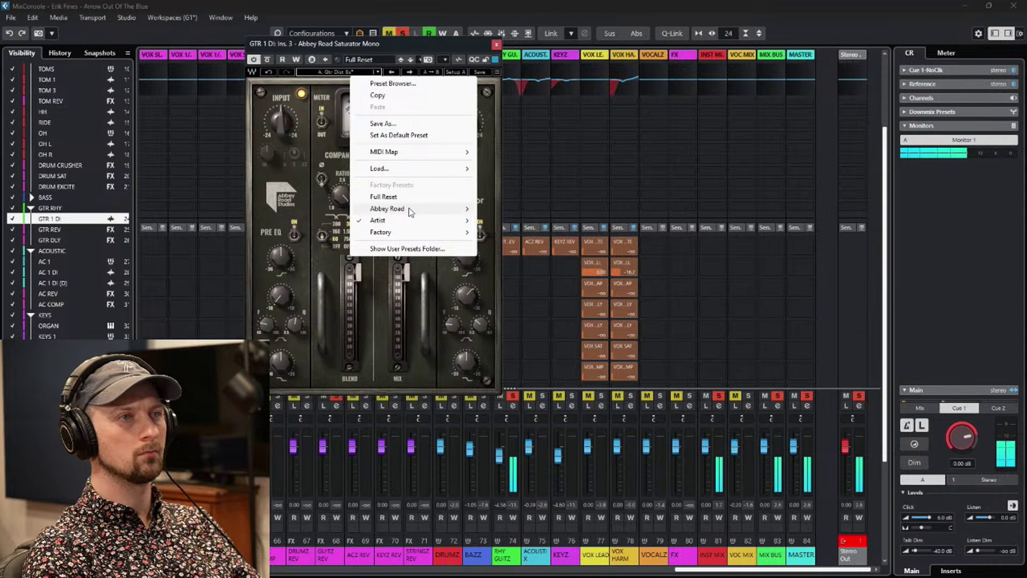
pyautogui.moveTo(409, 209)
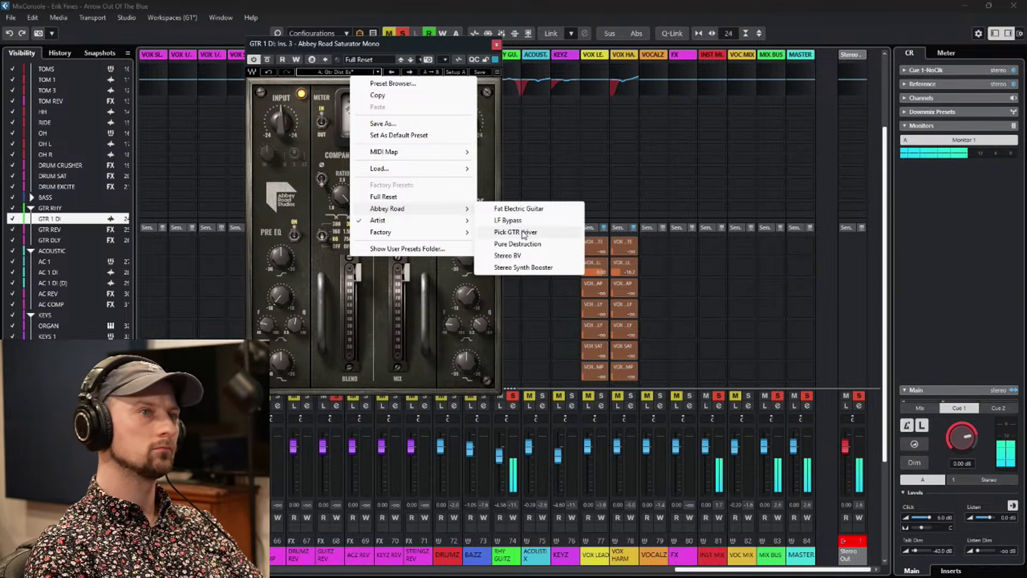
pyautogui.click(527, 243)
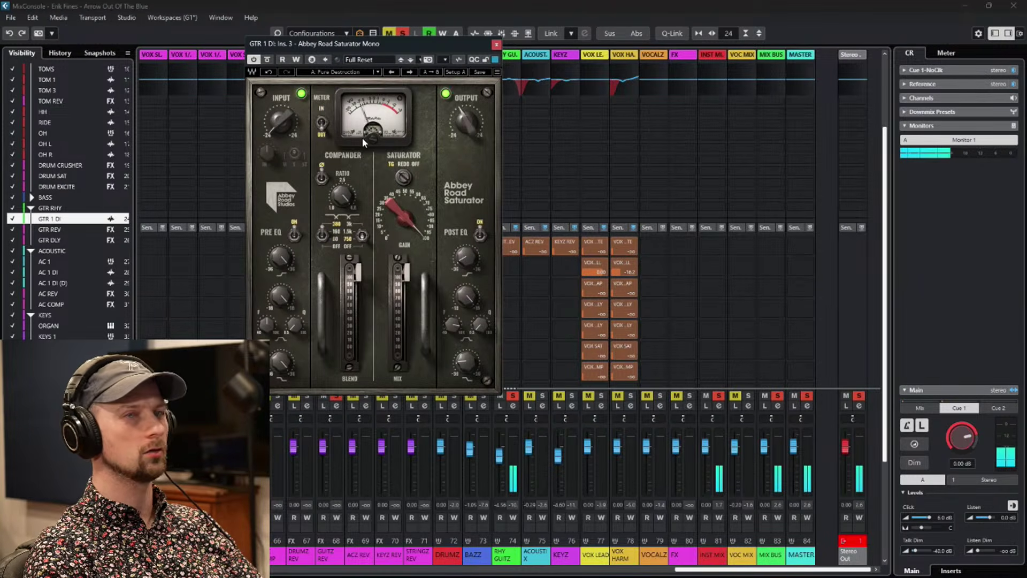
# Browse the saturator's artist preset lists without loading one and adjust the gain on the Pick GTR driver preset.
pyautogui.click(359, 73)
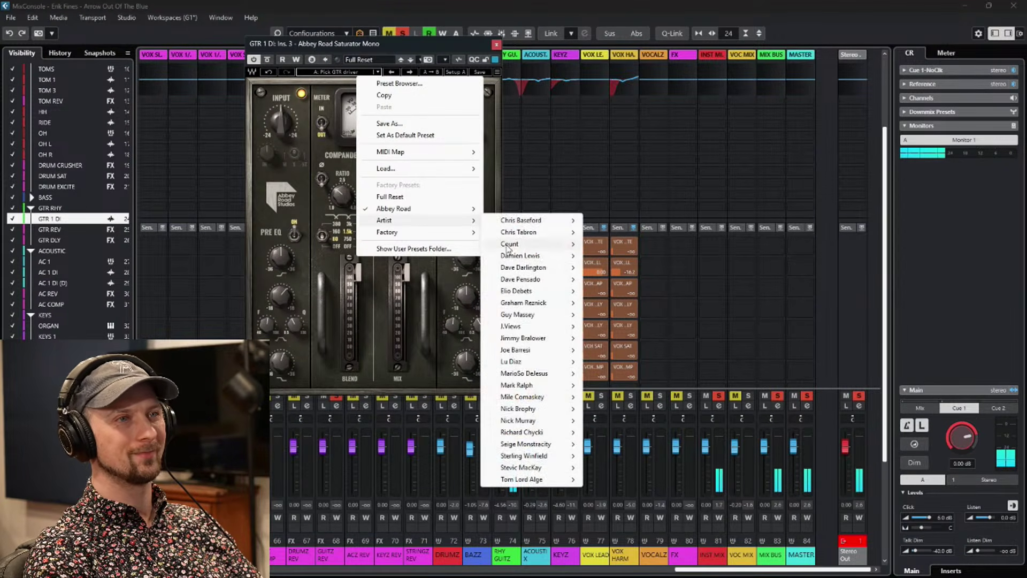
pyautogui.moveTo(513, 255)
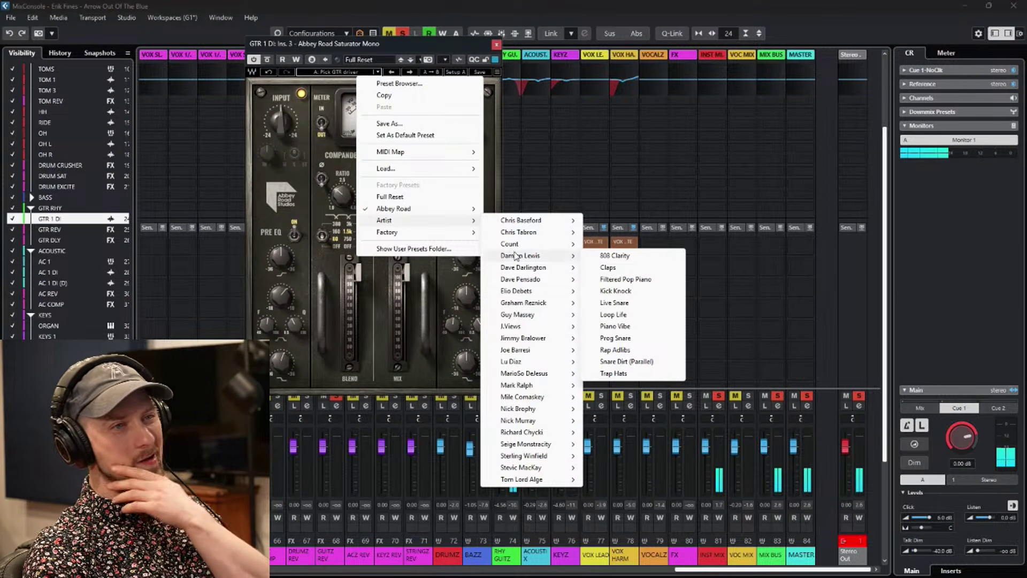
pyautogui.moveTo(527, 314)
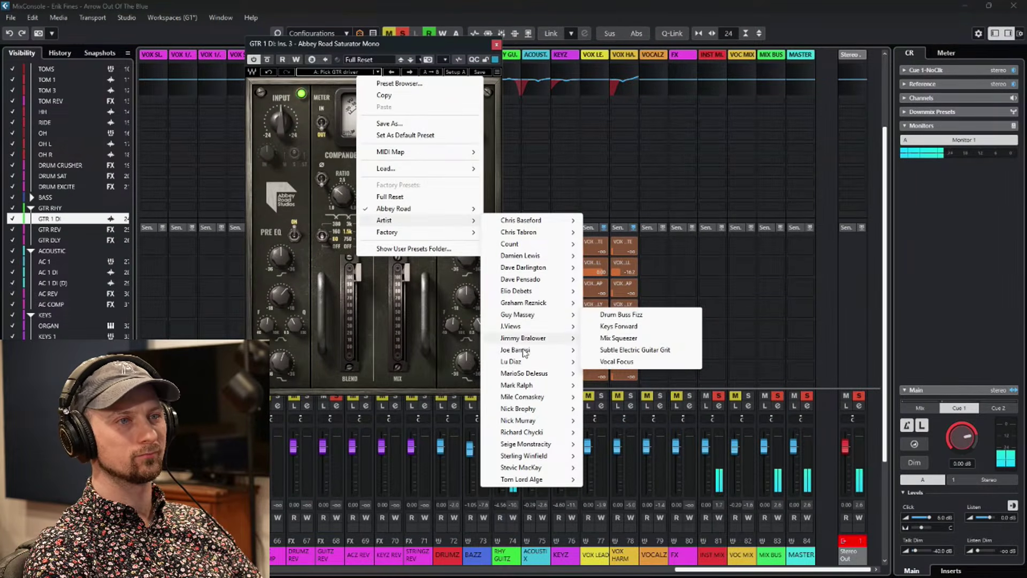
pyautogui.moveTo(536, 342)
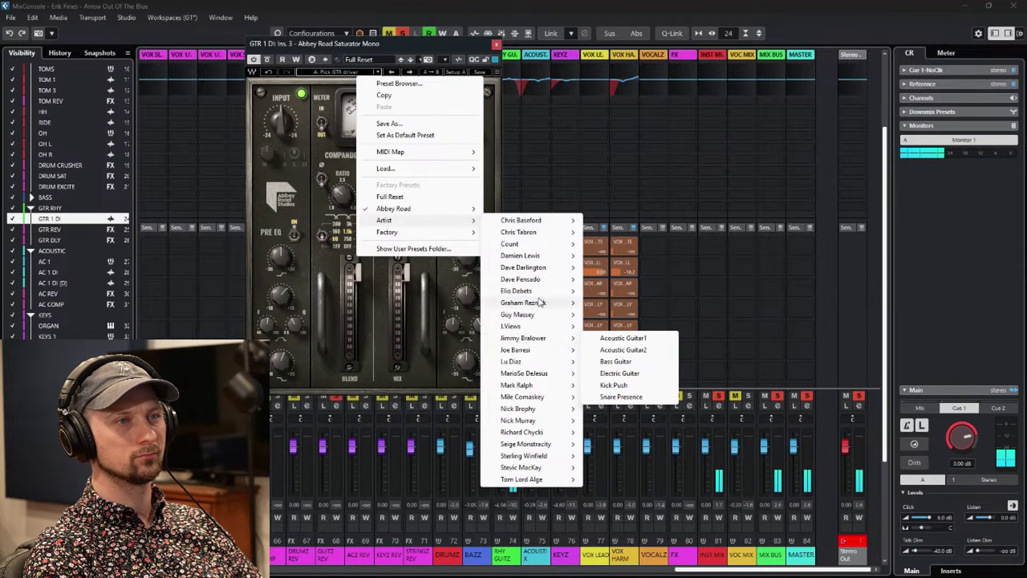
pyautogui.moveTo(541, 284)
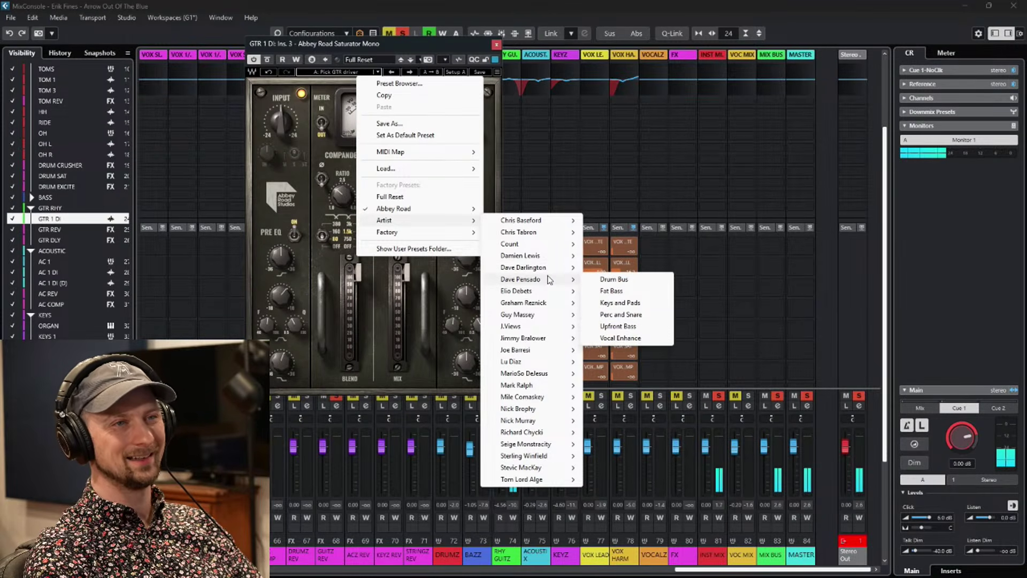
pyautogui.moveTo(556, 261)
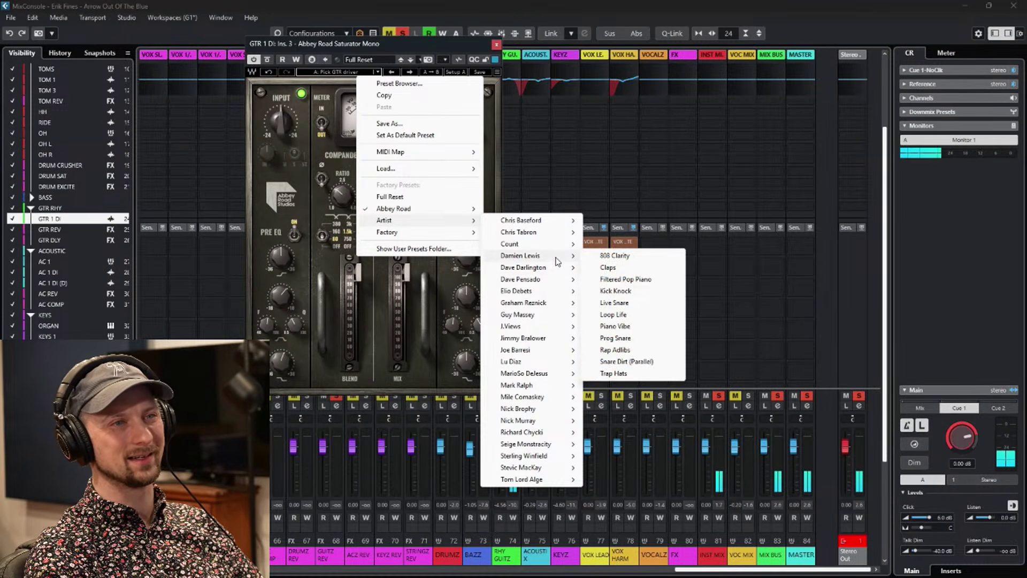
pyautogui.click(444, 290)
pyautogui.moveTo(413, 215); pyautogui.dragTo(413, 243)
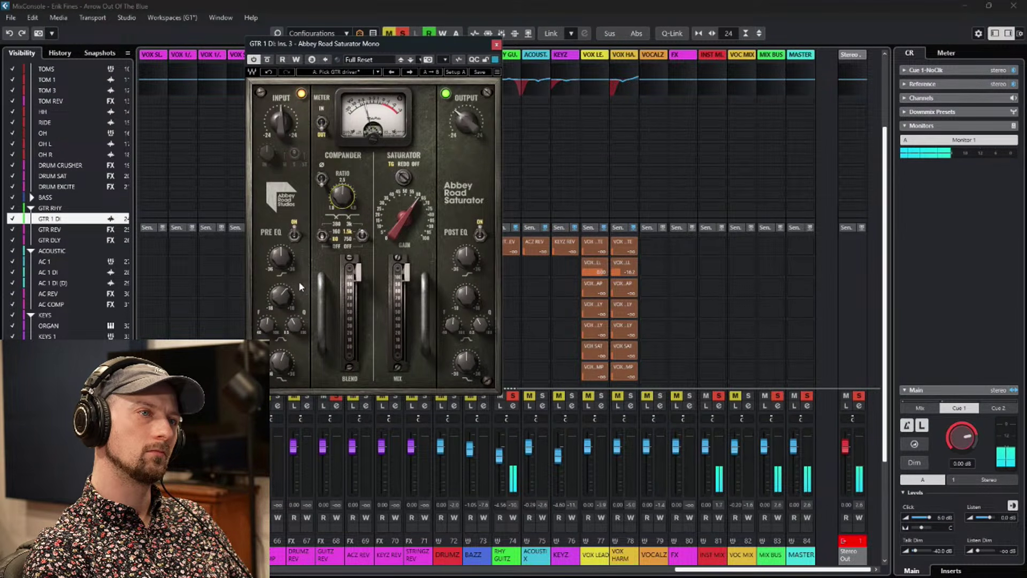
# Step forward through the saturator's presets, auditioning bass dirt, drum bus pusher and 808 Clarity, and stop at Live Snare.
pyautogui.click(409, 72)
pyautogui.click(410, 72)
pyautogui.click(409, 72)
pyautogui.click(409, 72)
pyautogui.click(409, 72)
pyautogui.click(409, 72)
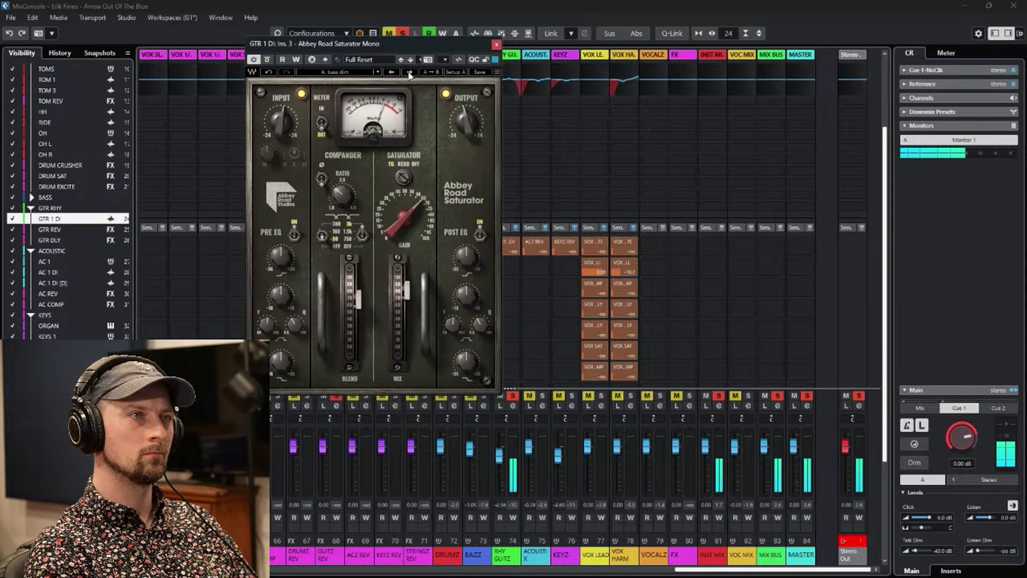
pyautogui.click(409, 72)
pyautogui.click(409, 72)
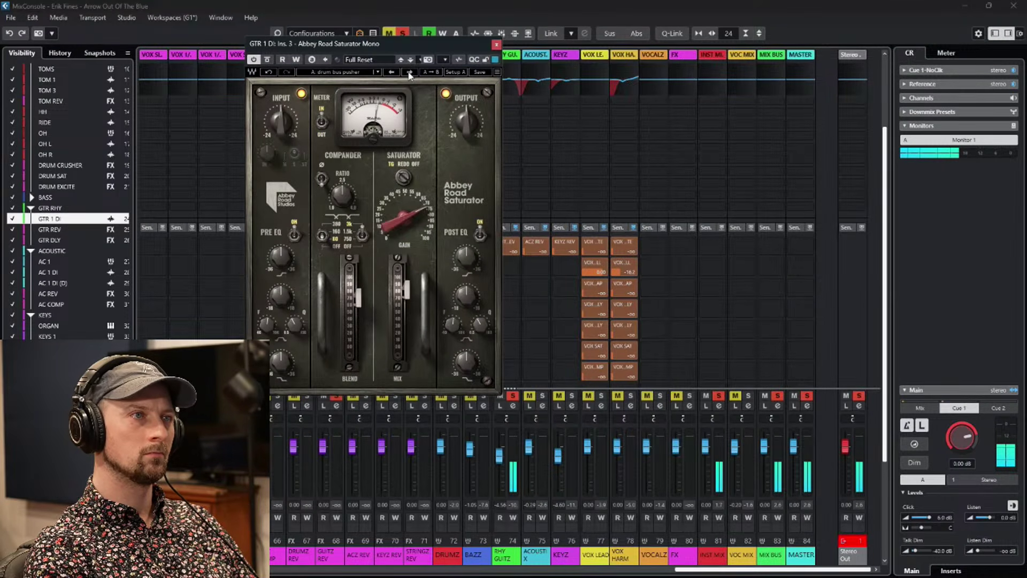
pyautogui.click(409, 72)
pyautogui.click(409, 72)
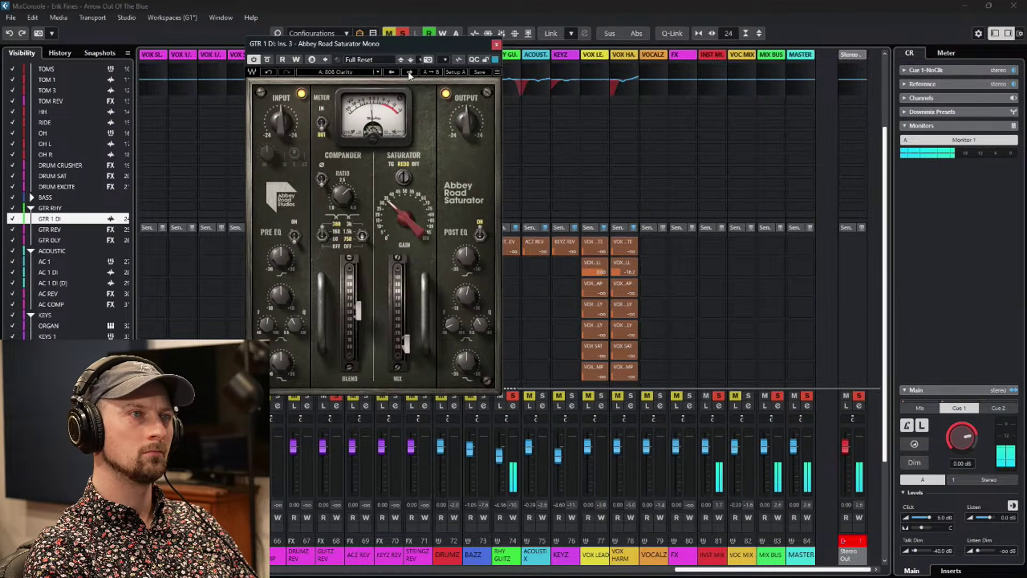
pyautogui.click(409, 72)
pyautogui.click(409, 74)
# Load the Guy Massey artist preset Subtle Electric Guitar Grit and compare the saturator bypassed and active.
pyautogui.click(375, 72)
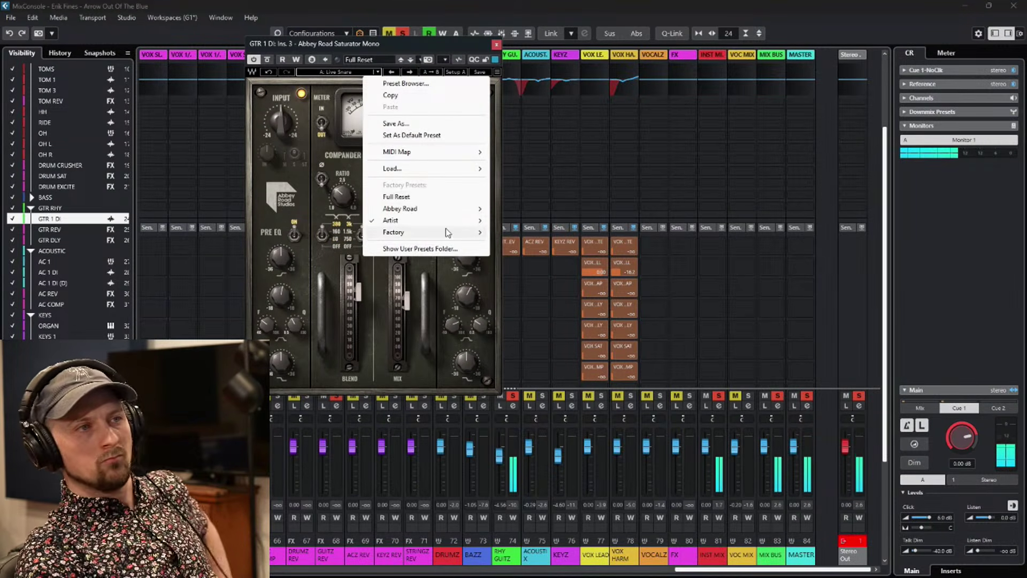
pyautogui.moveTo(448, 232)
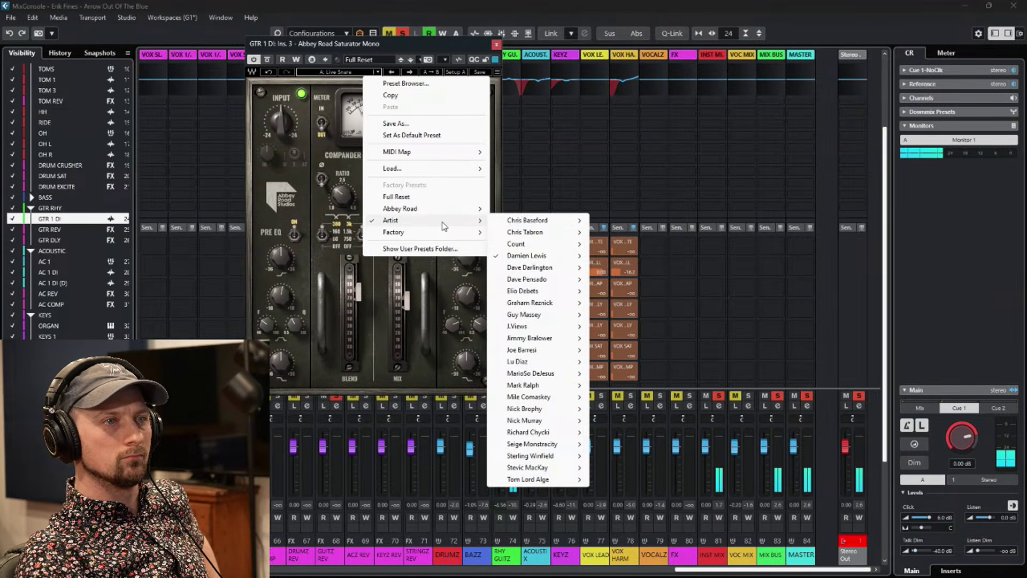
pyautogui.moveTo(553, 284)
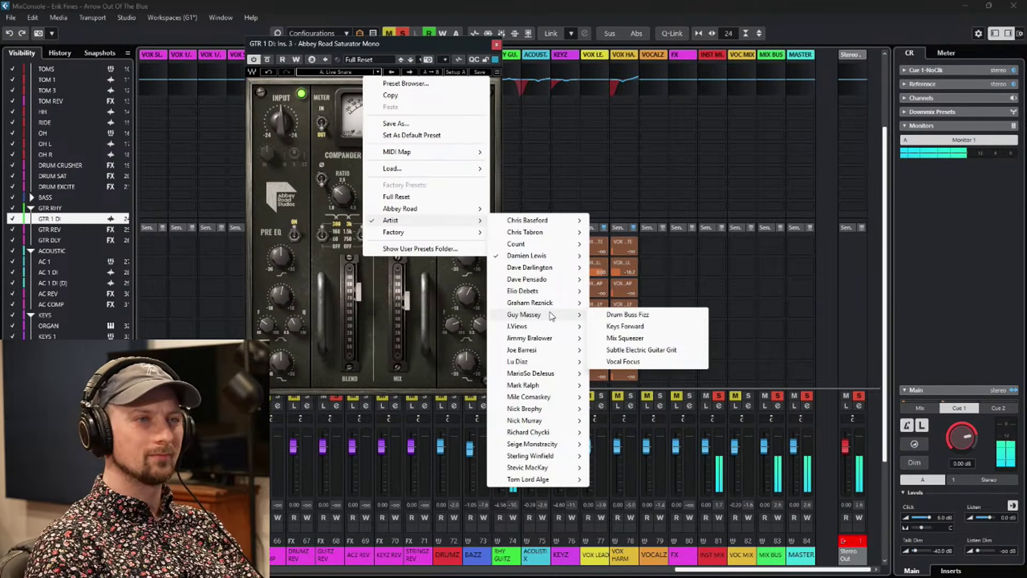
pyautogui.click(639, 350)
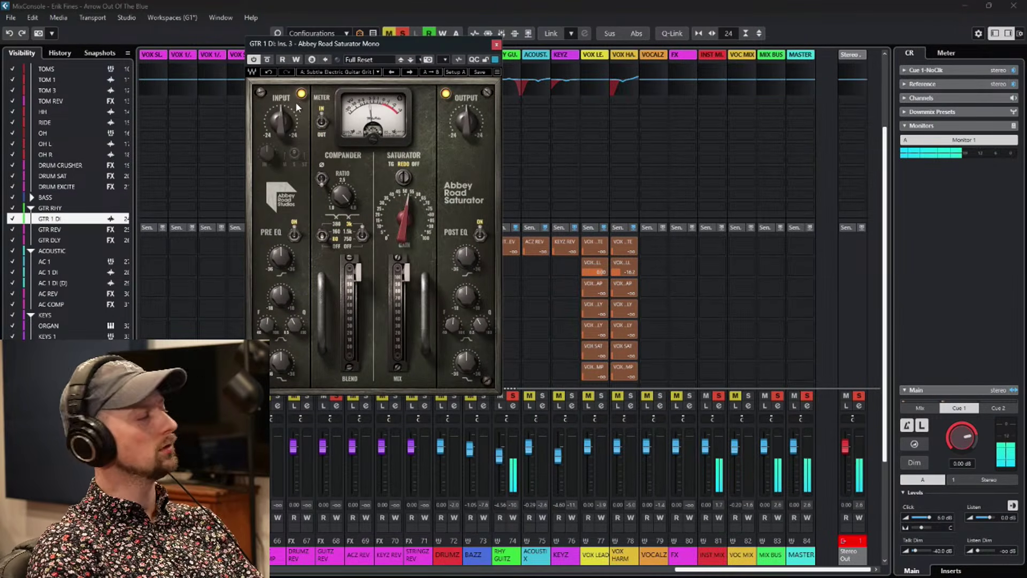
pyautogui.click(268, 60)
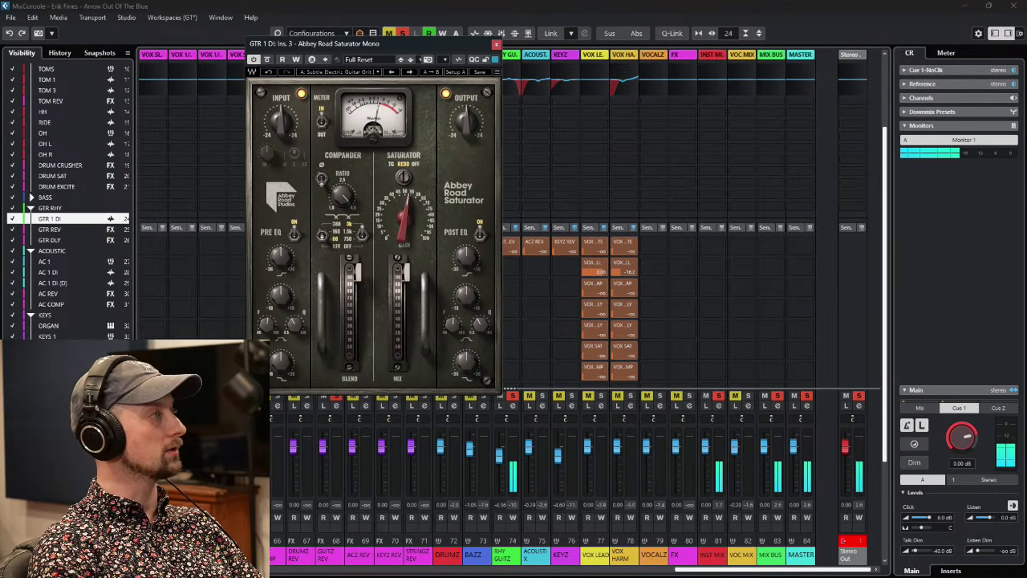
# Clear all solos, then fine-tune the compander ratio and raise the saturator's gain slightly against the full mix, trying it at 100 along the way.
pyautogui.click(402, 33)
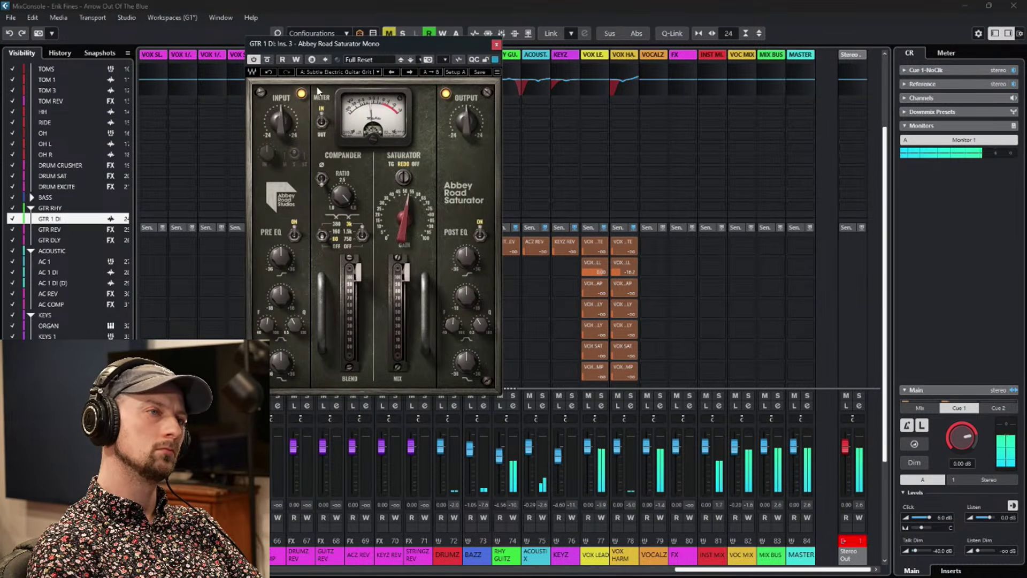
pyautogui.moveTo(342, 199); pyautogui.dragTo(342, 192)
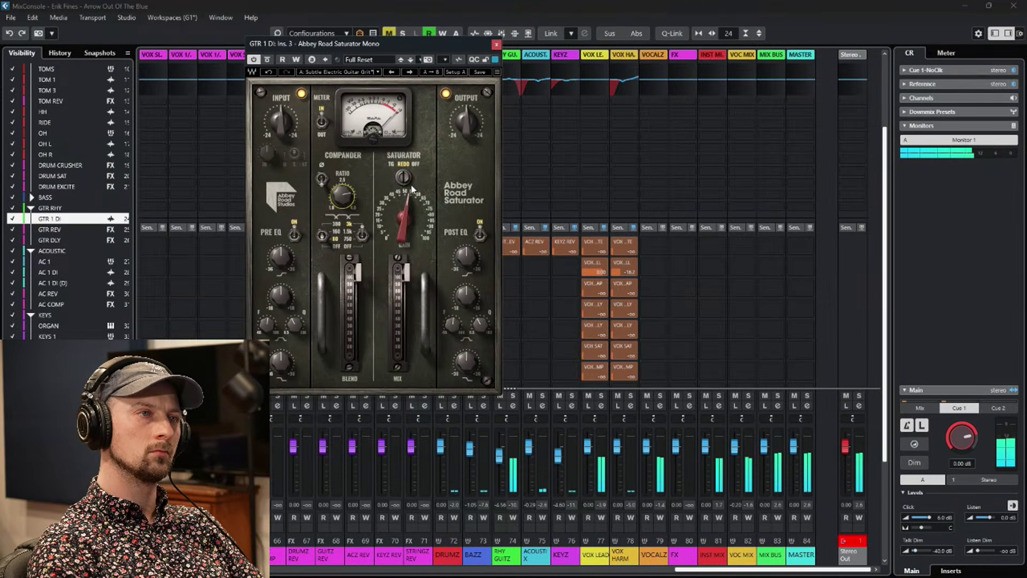
pyautogui.moveTo(404, 227)
pyautogui.mouseDown()
pyautogui.moveTo(404, 212)
pyautogui.moveTo(404, 227)
pyautogui.mouseUp()
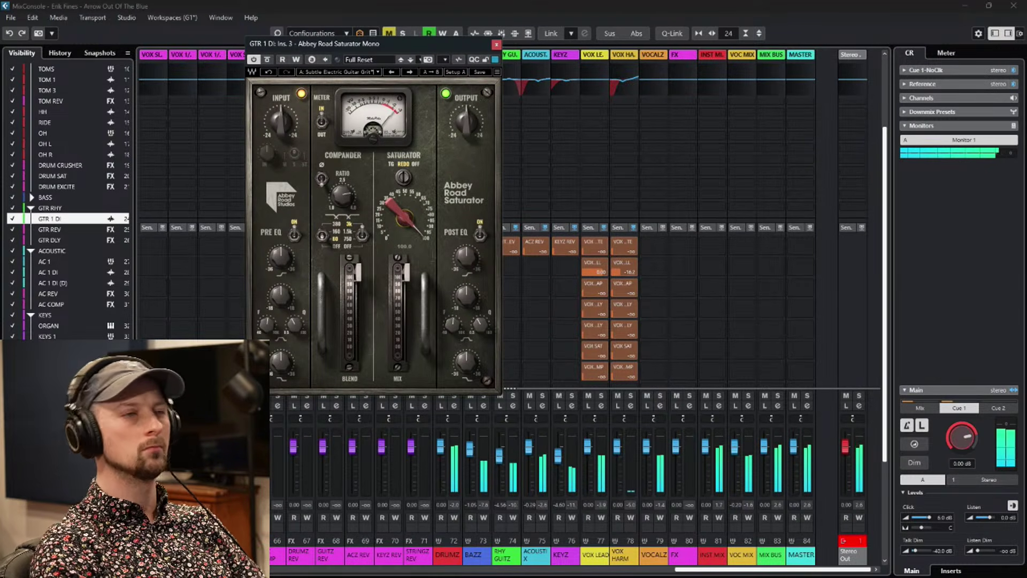
pyautogui.moveTo(404, 226); pyautogui.dragTo(404, 240)
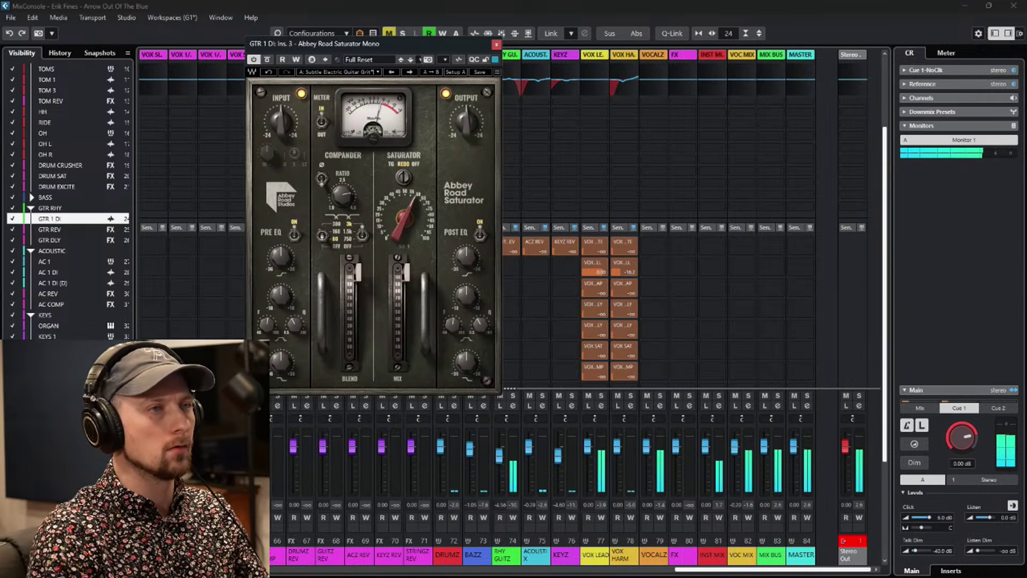
# Stop and restart playback to check the guitar in the full mix and close the saturator window.
pyautogui.press('space')
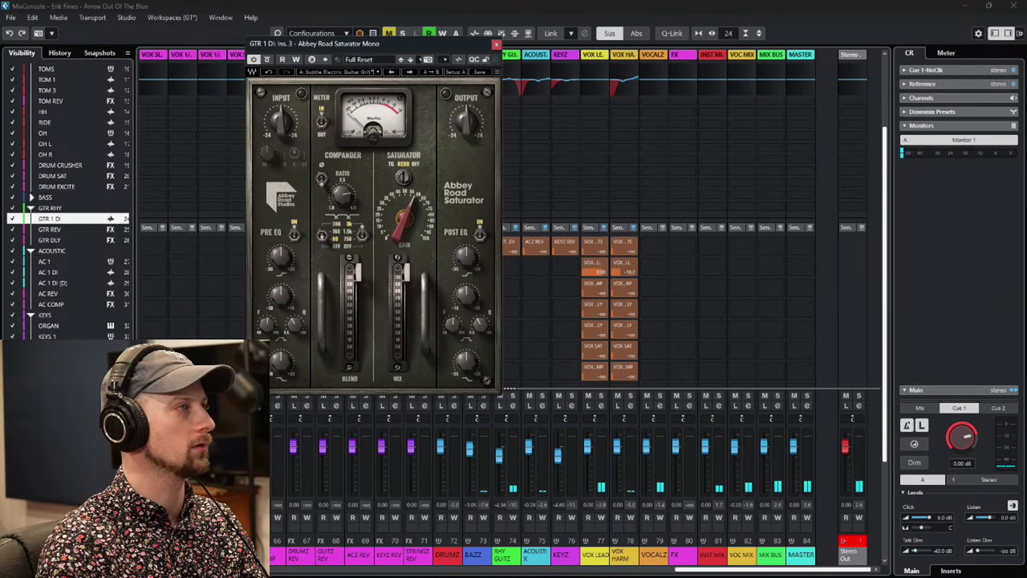
pyautogui.press('space')
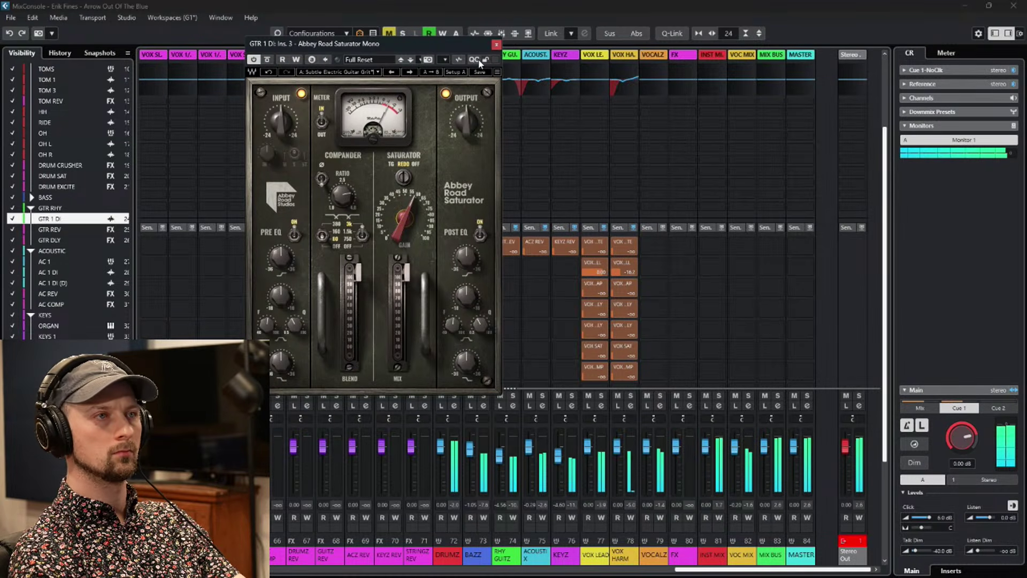
pyautogui.click(496, 45)
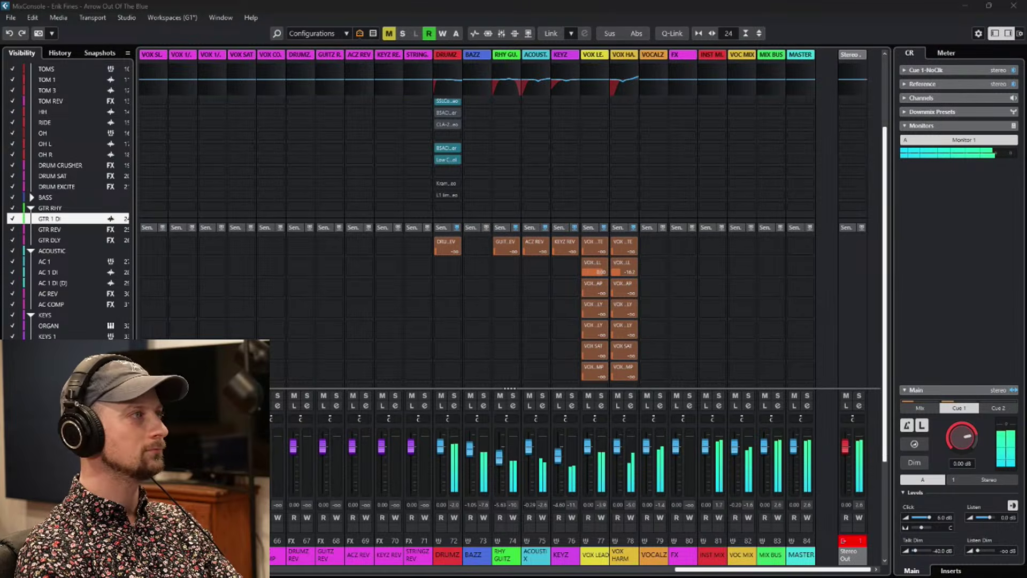
# Bring the drum and guitar channels into view, select the OH channel, and restart playback.
pyautogui.moveTo(687, 571); pyautogui.dragTo(356, 572)
pyautogui.click(554, 571)
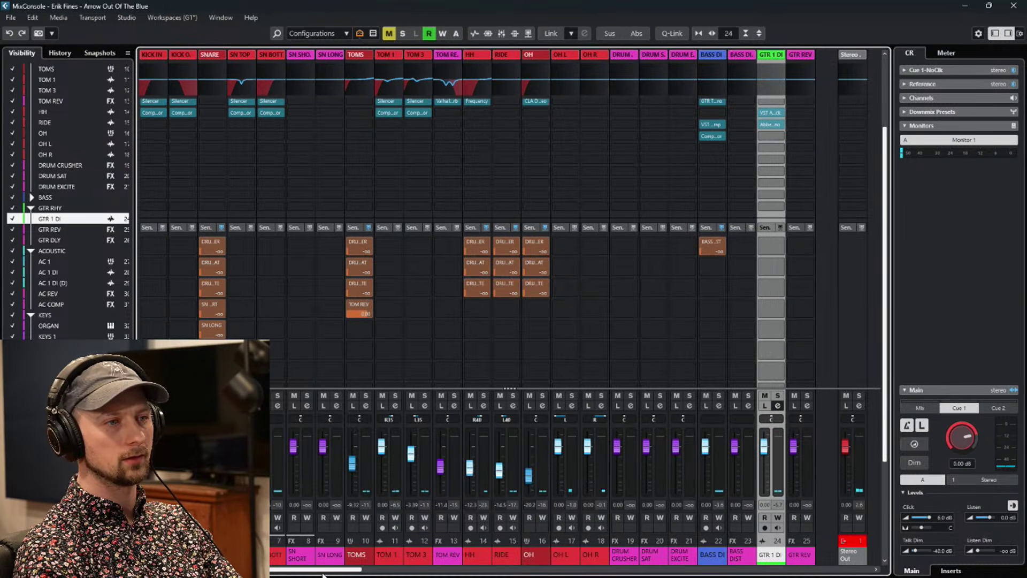
pyautogui.moveTo(380, 571)
pyautogui.mouseDown()
pyautogui.moveTo(450, 571)
pyautogui.moveTo(395, 571)
pyautogui.mouseUp()
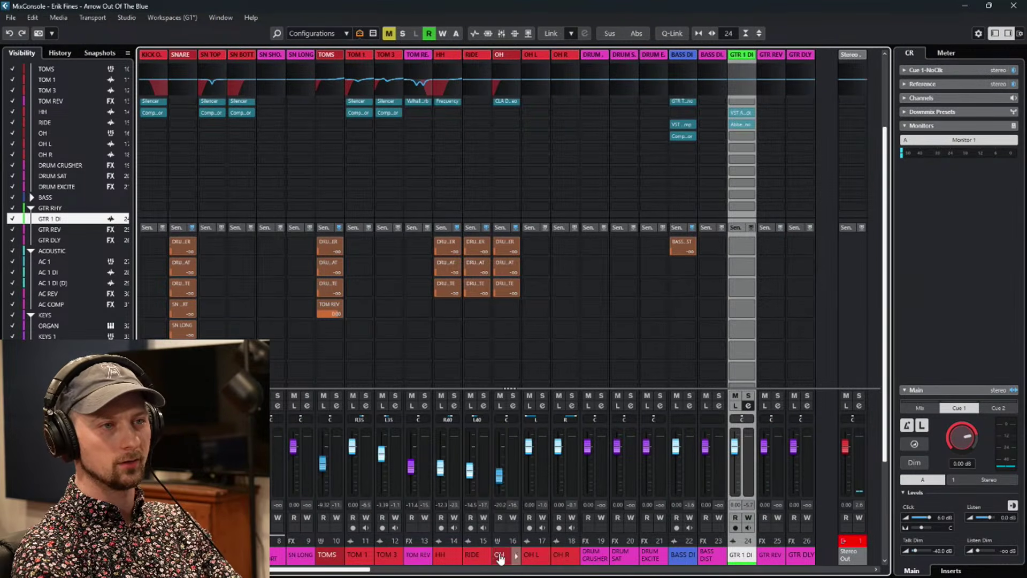
pyautogui.click(499, 555)
pyautogui.press('space')
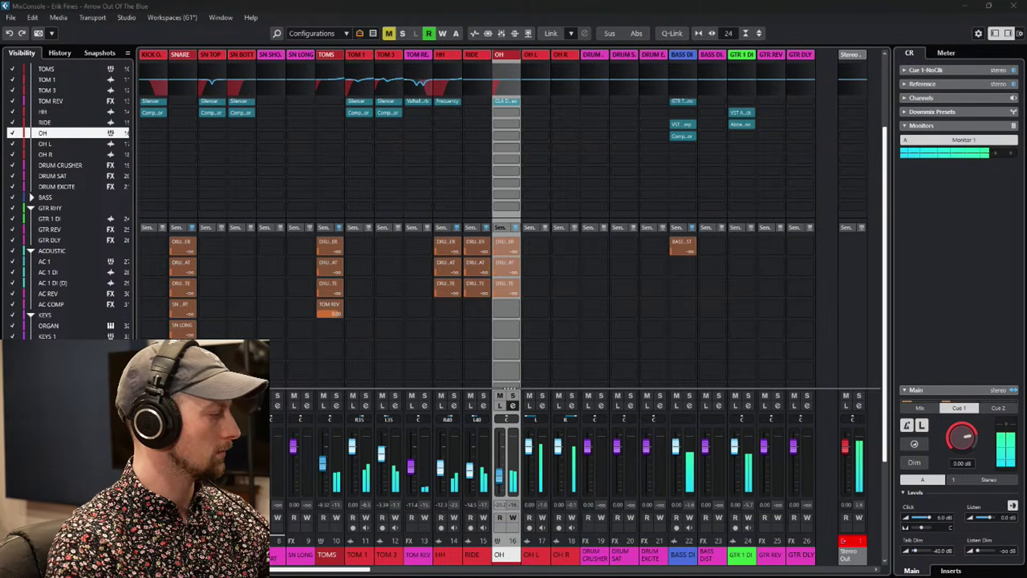
# In the project window, extend the playback cycle range around the drum overhead tracks back to bar 129, so it spans bars 129 to 133.
pyautogui.press('F3')
pyautogui.scroll(2, 538, 252)
pyautogui.scroll(-4, 543, 289)
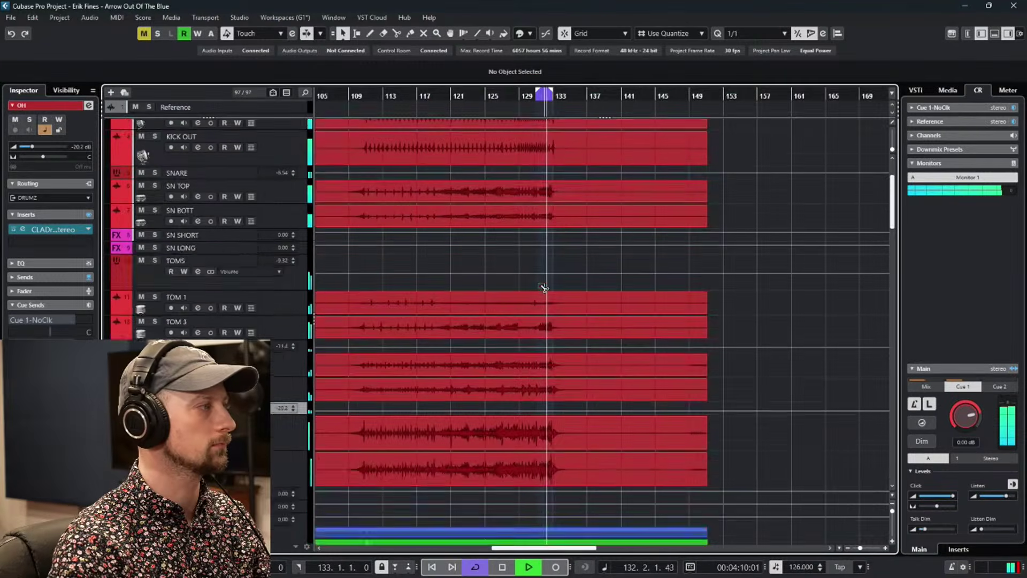
pyautogui.scroll(6, 529, 317)
pyautogui.scroll(2, 618, 222)
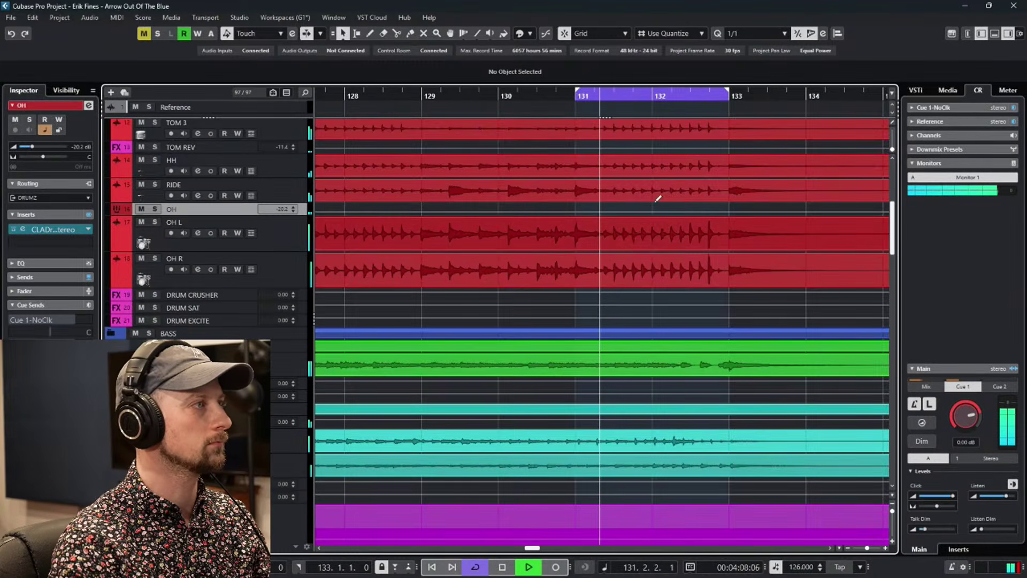
pyautogui.moveTo(576, 95); pyautogui.dragTo(422, 95)
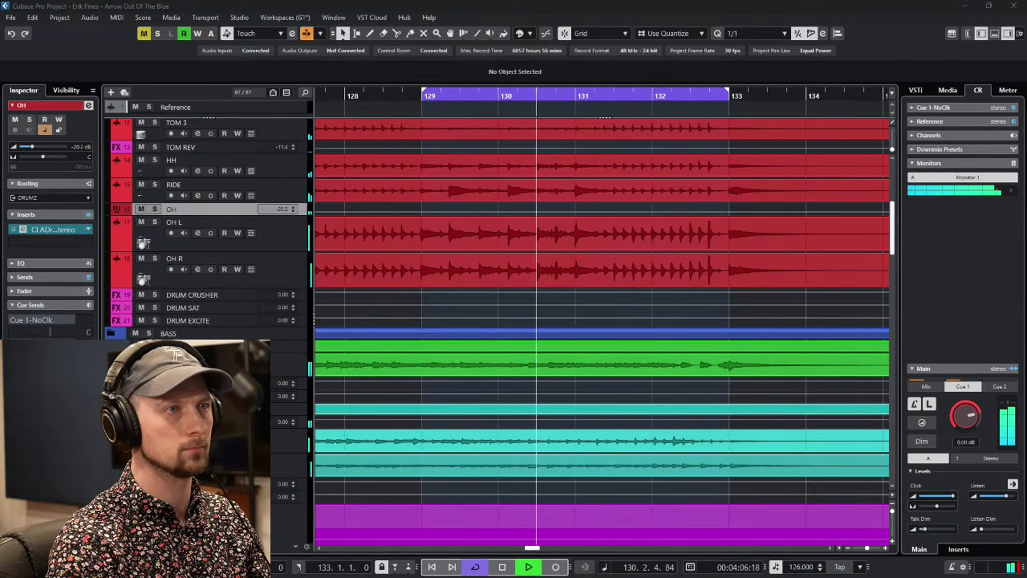
# Lower the treble of the OH channel's CLA Drums insert to -1.4 during playback, stop playback, and close the plug-in.
pyautogui.click(23, 229)
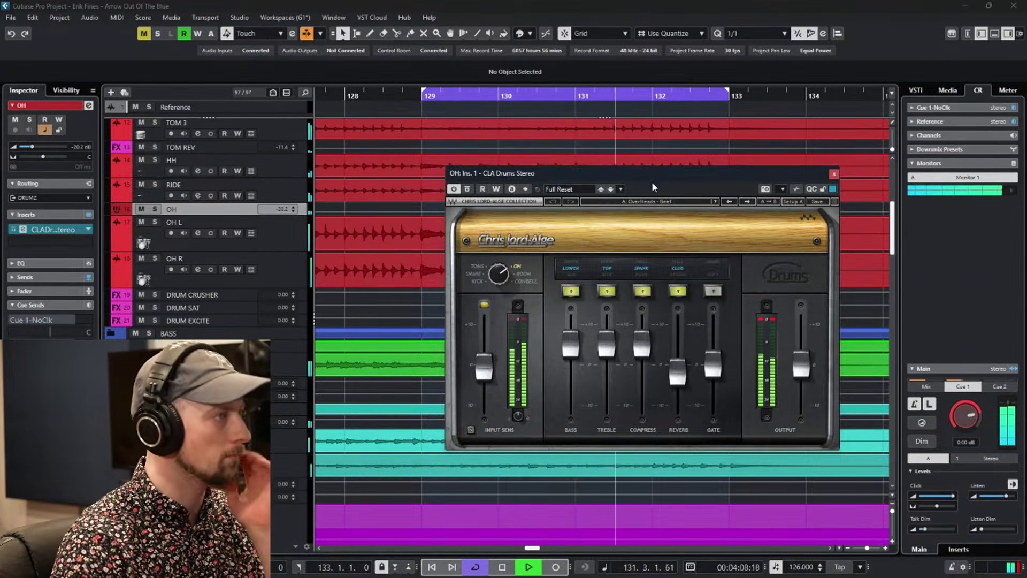
pyautogui.moveTo(607, 335); pyautogui.dragTo(605, 370)
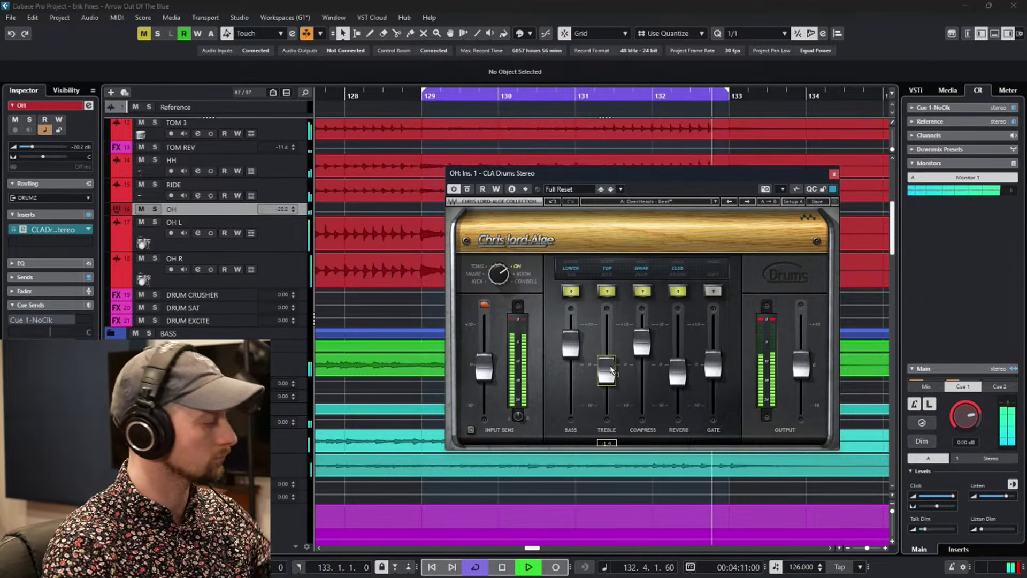
pyautogui.press('space')
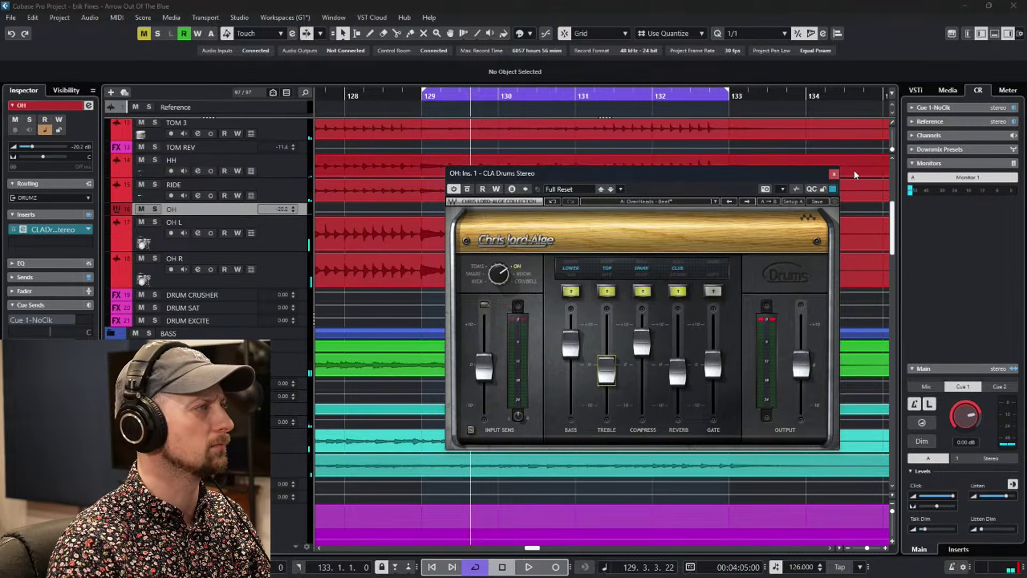
pyautogui.click(834, 173)
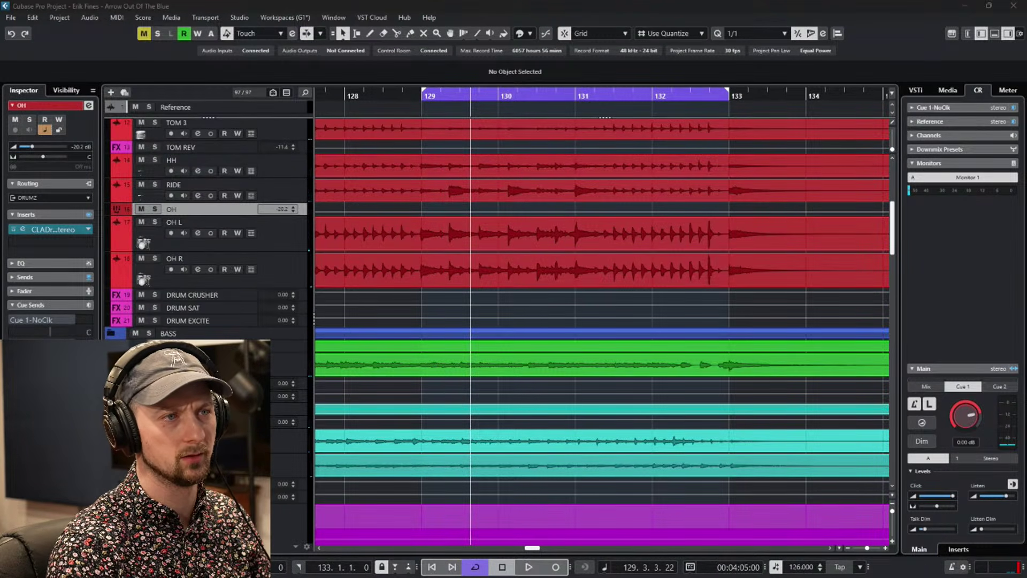
# Open the OH channel settings and load the Tube Compressor into the channel strip's compressor module.
pyautogui.click(88, 105)
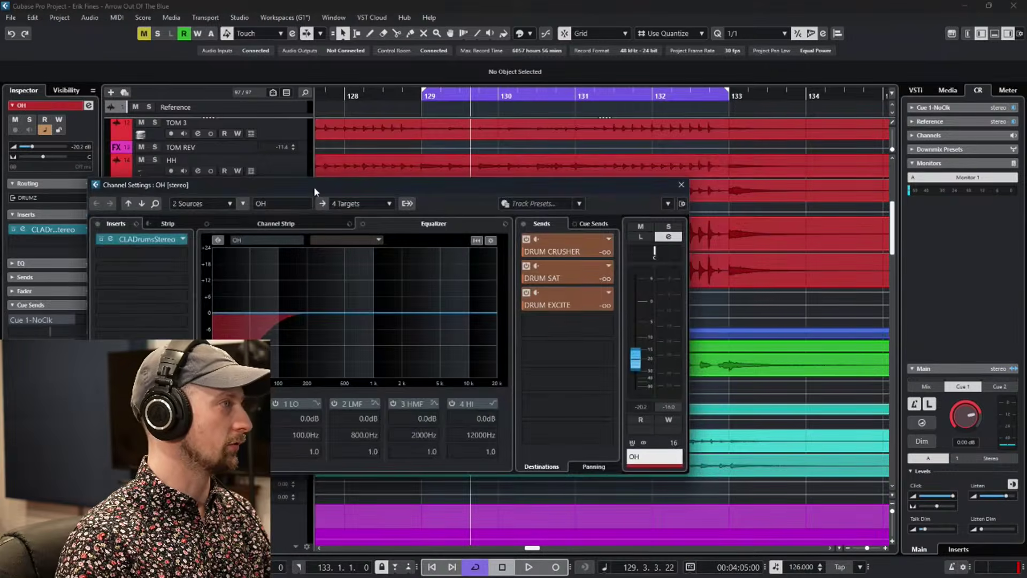
pyautogui.moveTo(314, 187); pyautogui.dragTo(381, 111)
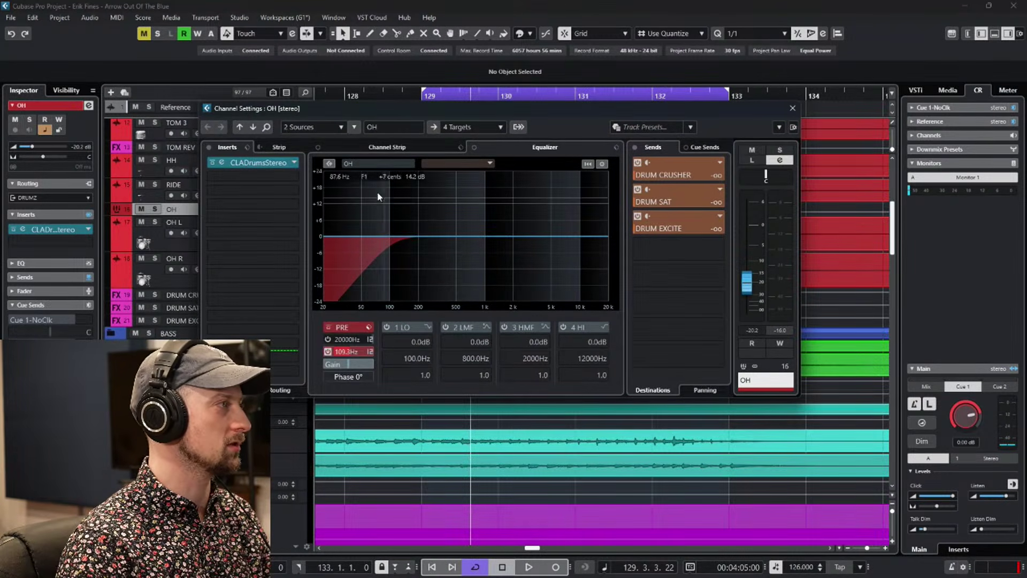
pyautogui.click(295, 177)
pyautogui.click(545, 165)
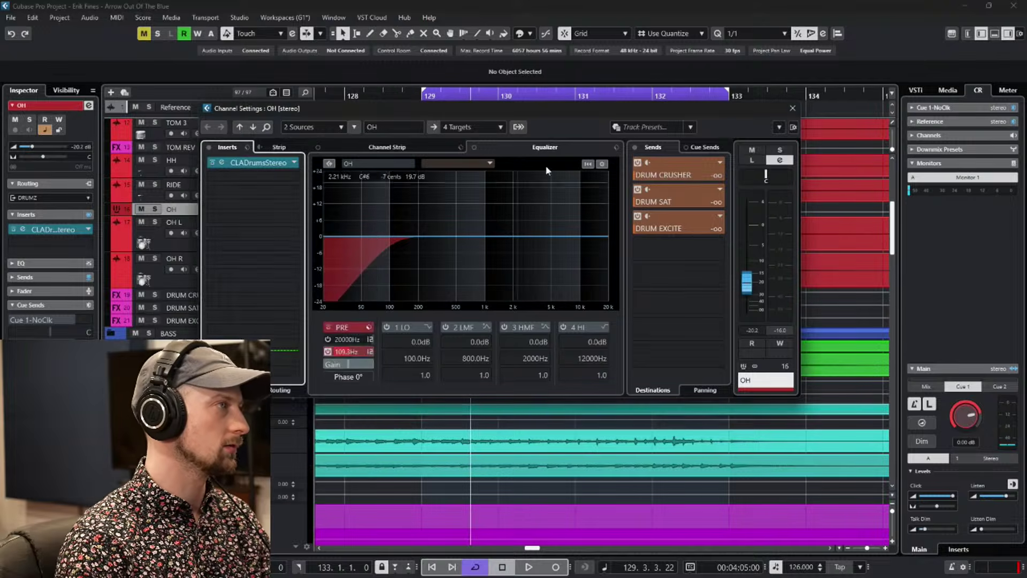
pyautogui.press('space')
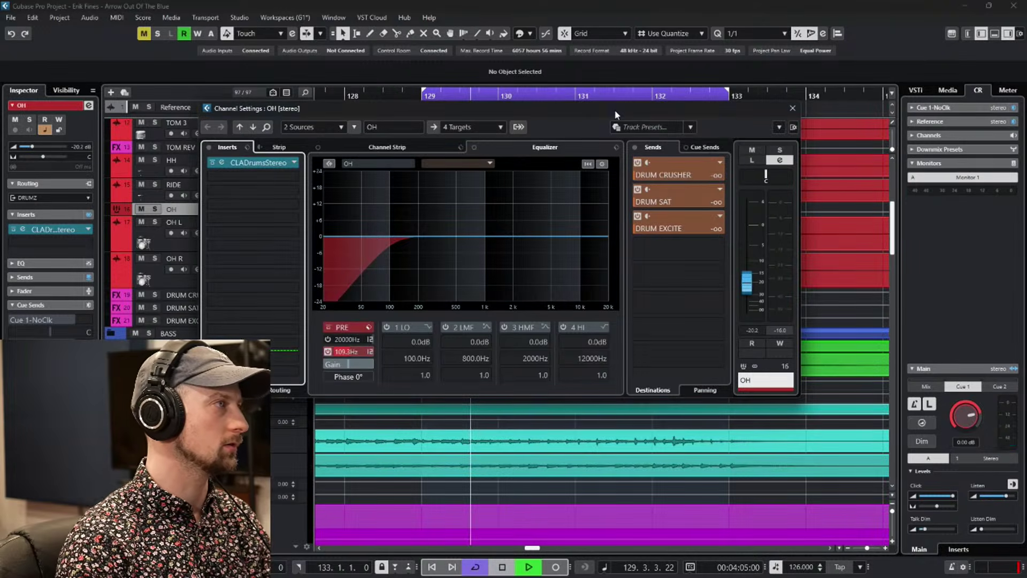
pyautogui.click(417, 151)
pyautogui.press('space')
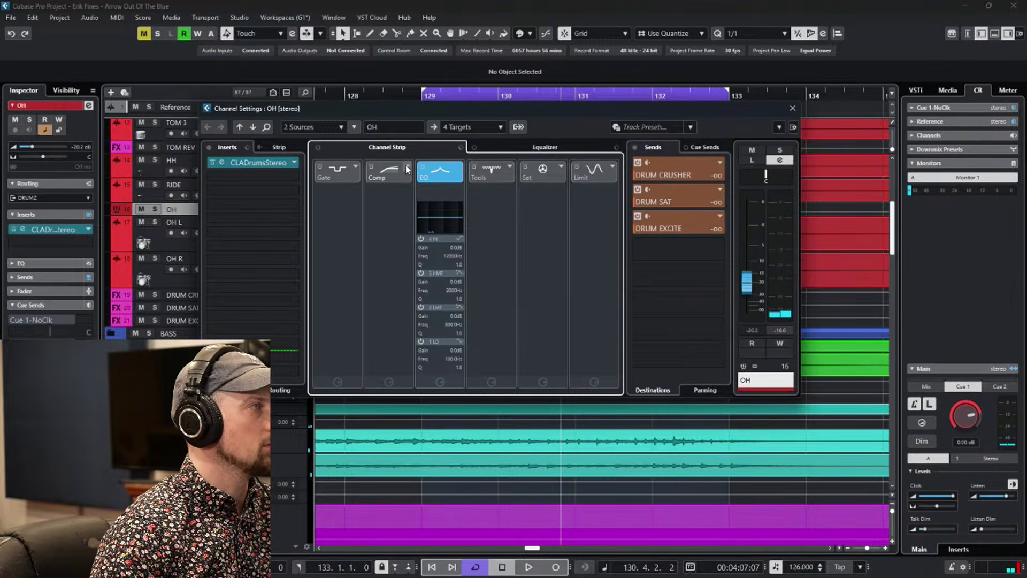
pyautogui.click(406, 169)
pyautogui.click(460, 200)
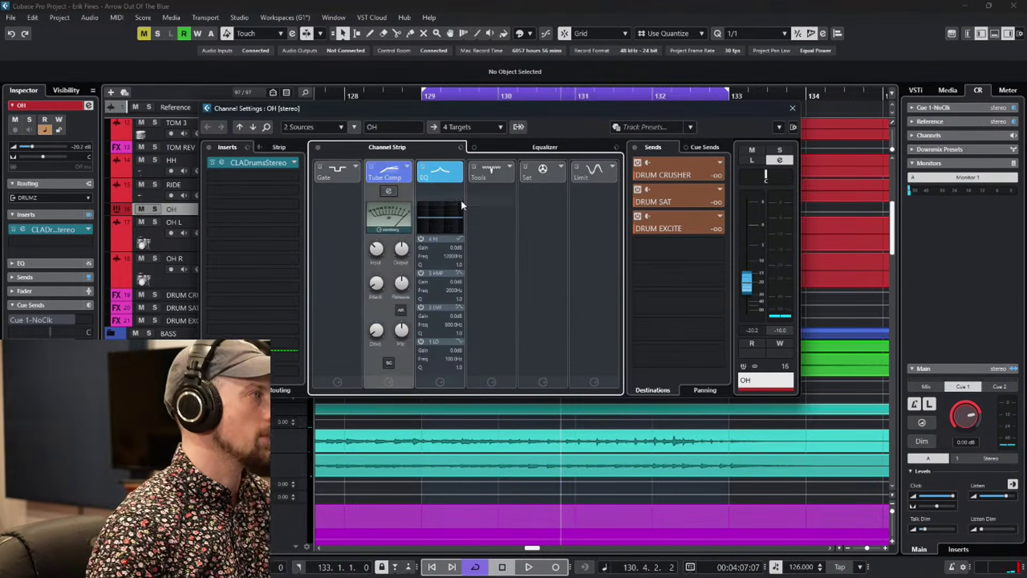
# Raise the OH tube compressor's input and reduce its release while the mix plays, and stop playback.
pyautogui.press('space')
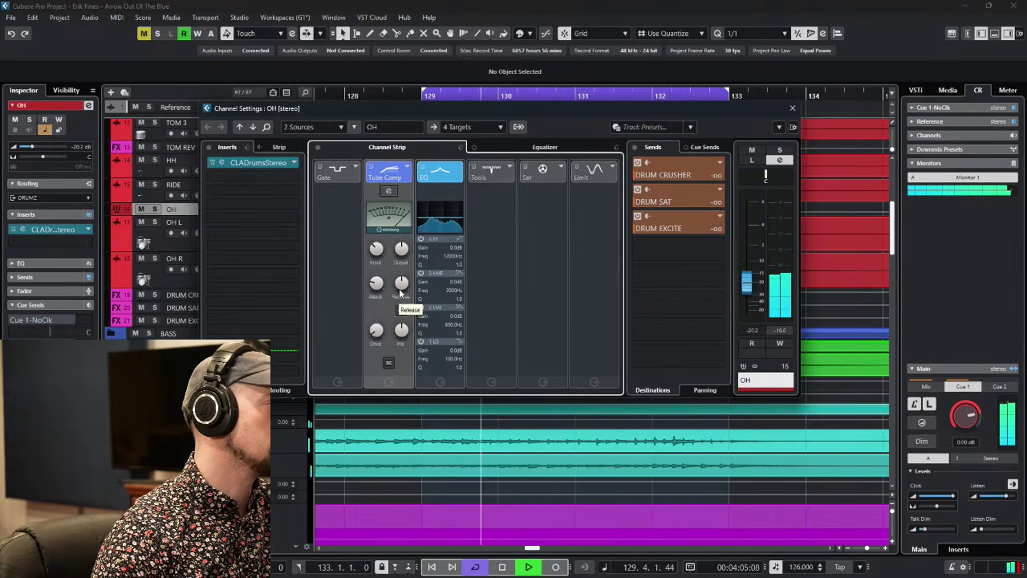
pyautogui.moveTo(386, 252); pyautogui.dragTo(386, 230)
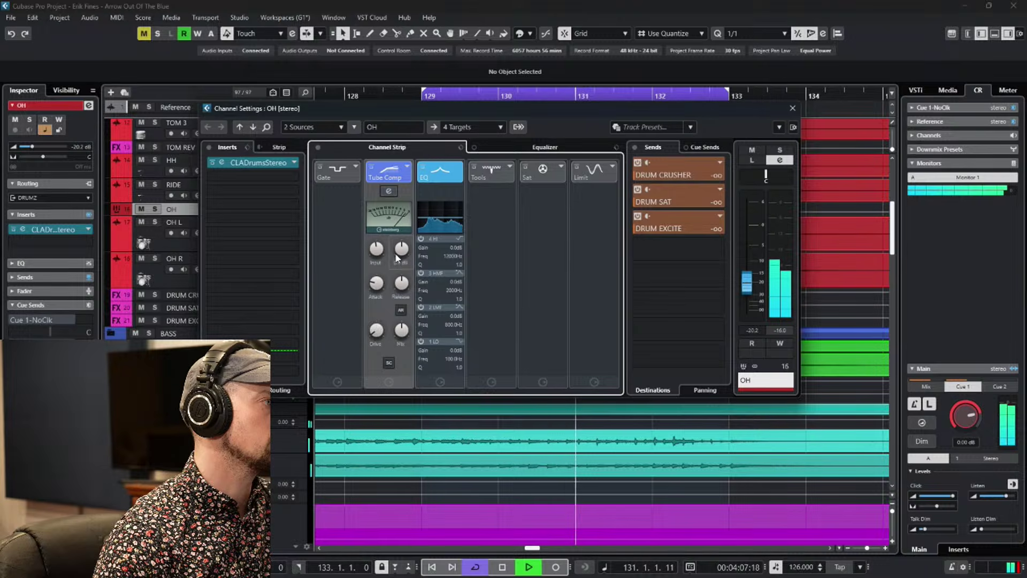
pyautogui.click(401, 312)
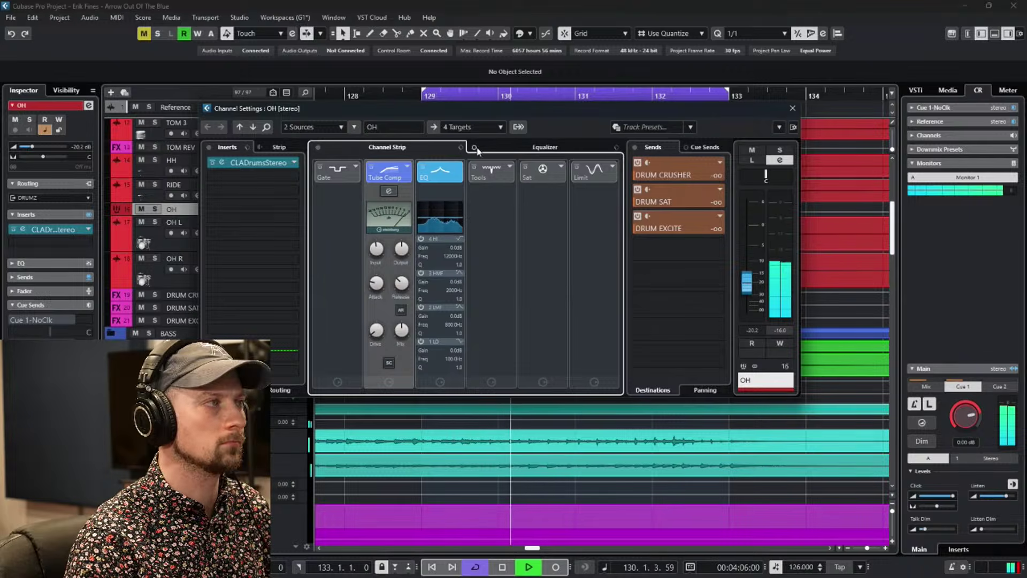
pyautogui.press('space')
# Close the CLA Drums and OH channel settings windows, and lower the OH fader in the mixer to about -23.2 dB.
pyautogui.click(223, 163)
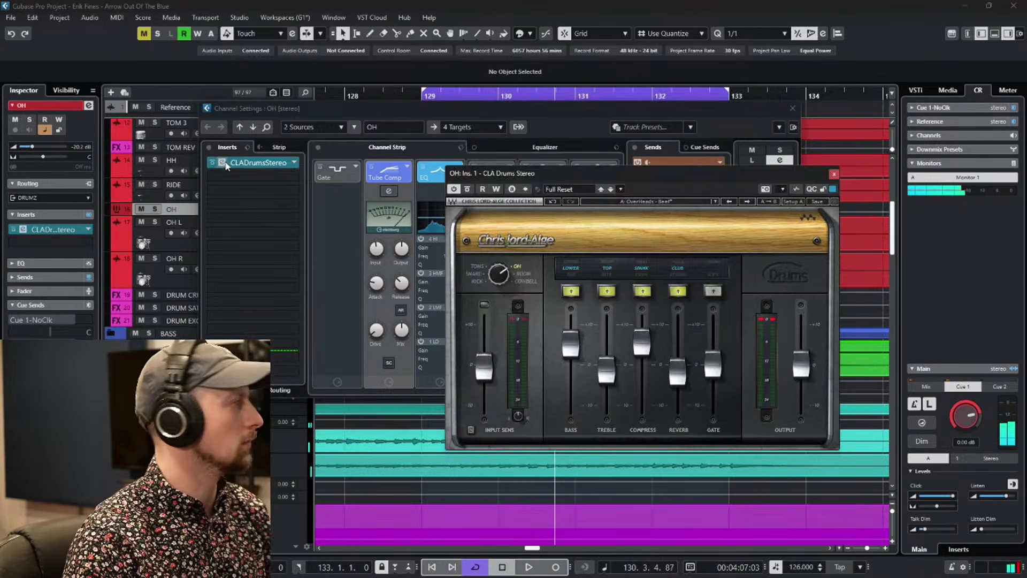
pyautogui.click(832, 174)
pyautogui.click(792, 108)
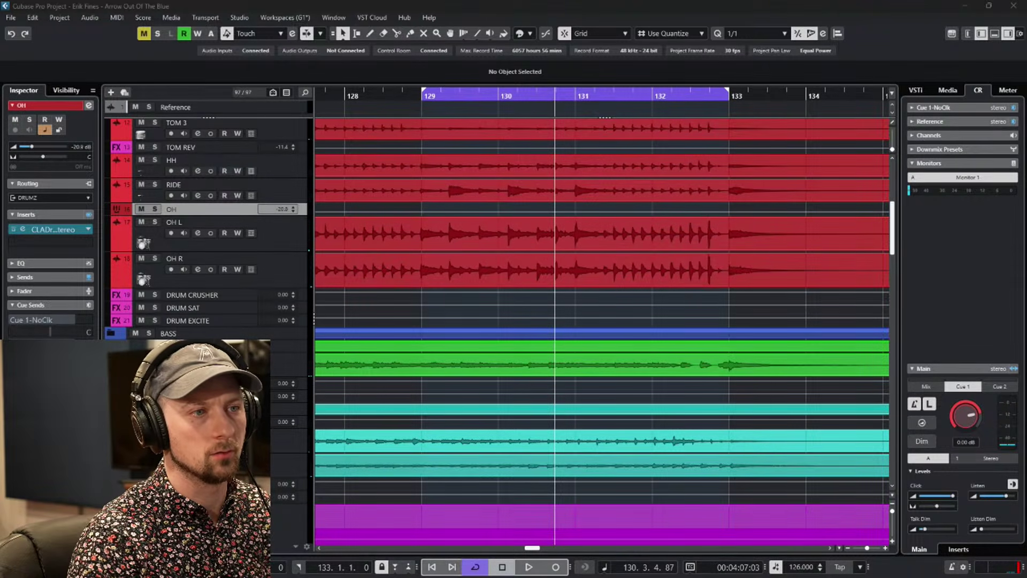
pyautogui.press('F3')
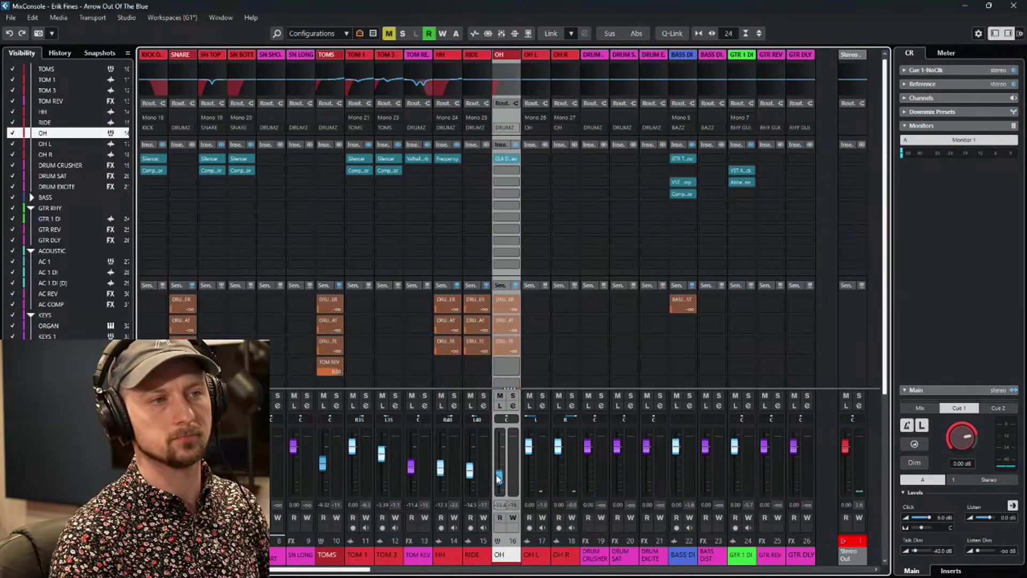
pyautogui.press('space')
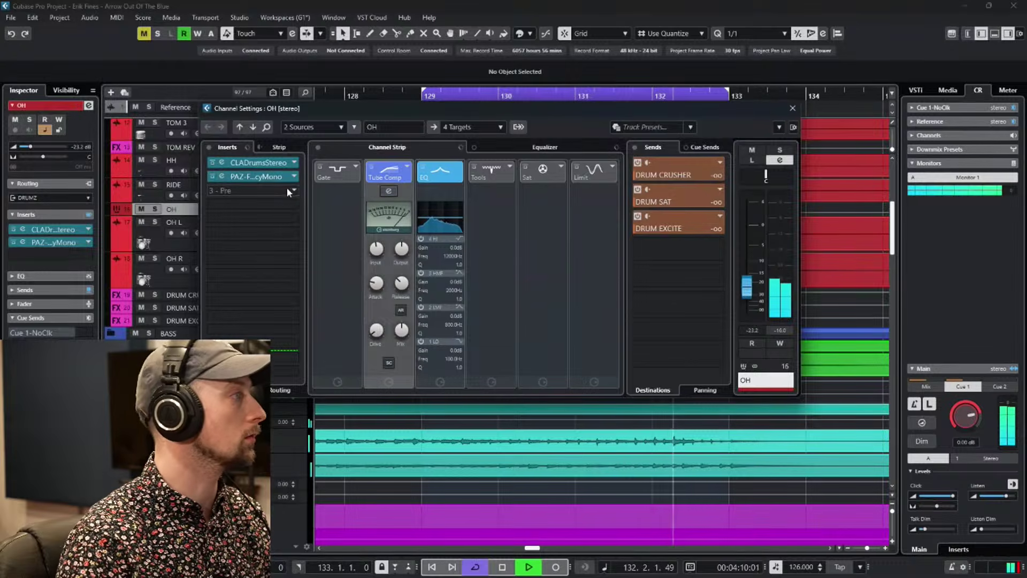
# Replace the OH channel's PAZ Frequency Mono insert with the Frequency EQ and cut band 7 by 8.2 dB at 3.67 kHz with a Q of 0.5.
pyautogui.click(273, 179)
pyautogui.write('freq')
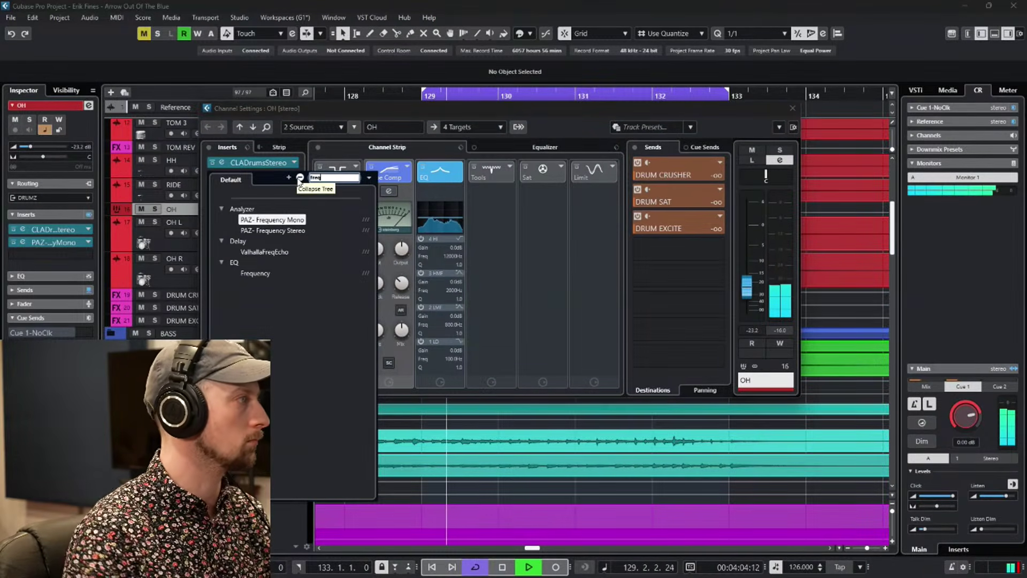
pyautogui.click(255, 273)
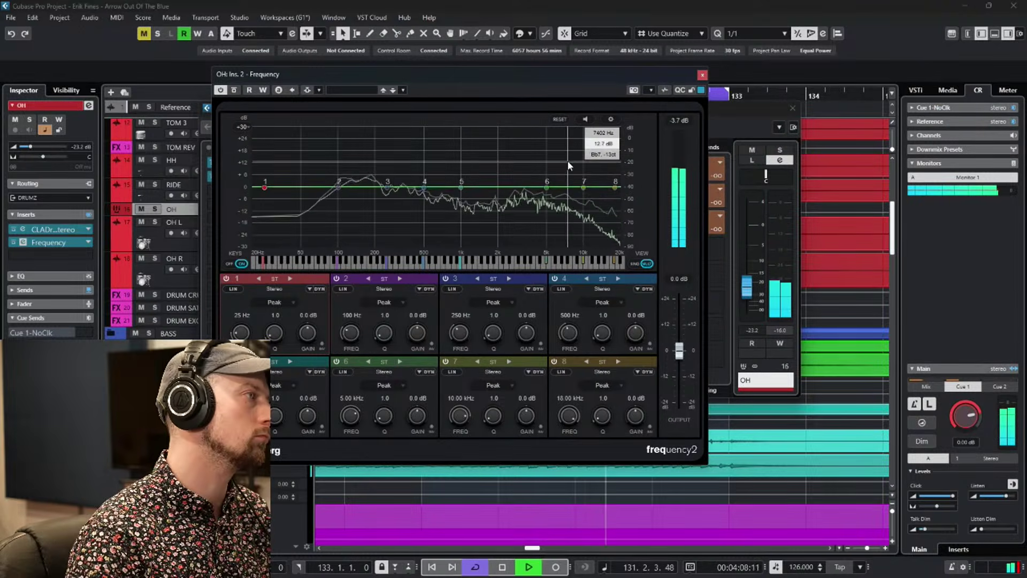
pyautogui.moveTo(575, 187); pyautogui.dragTo(534, 202)
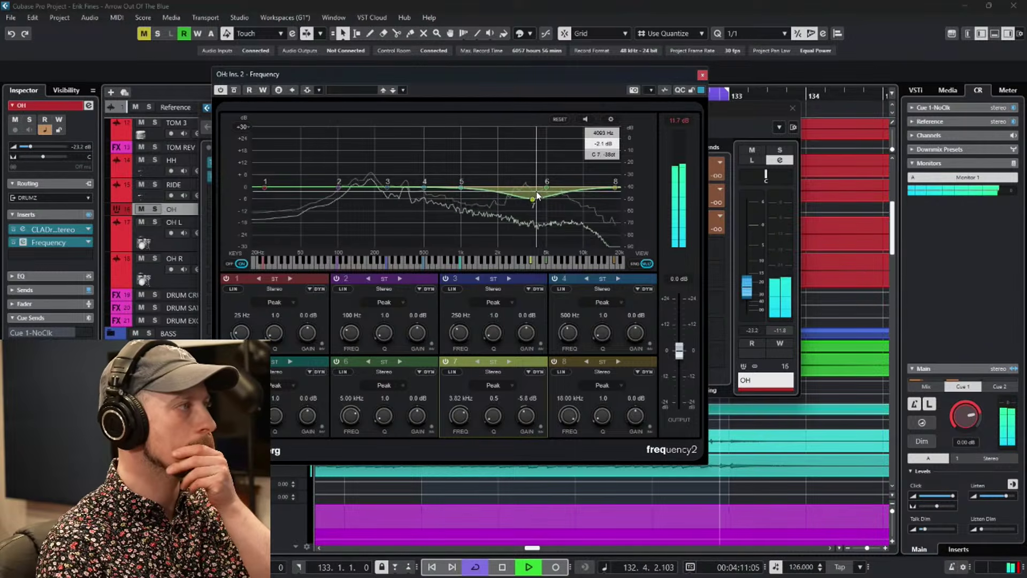
pyautogui.moveTo(532, 199); pyautogui.dragTo(530, 204)
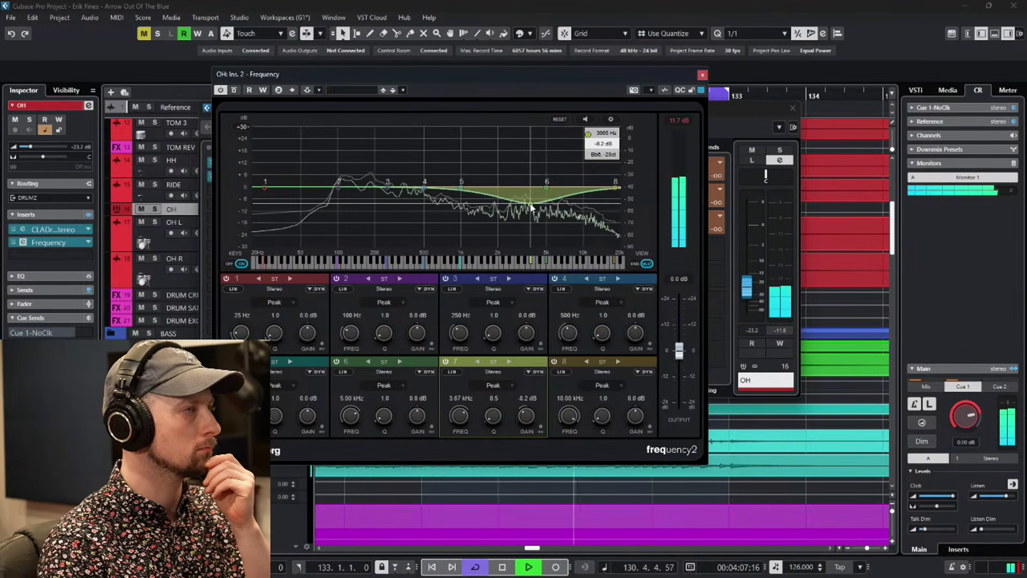
pyautogui.press('space')
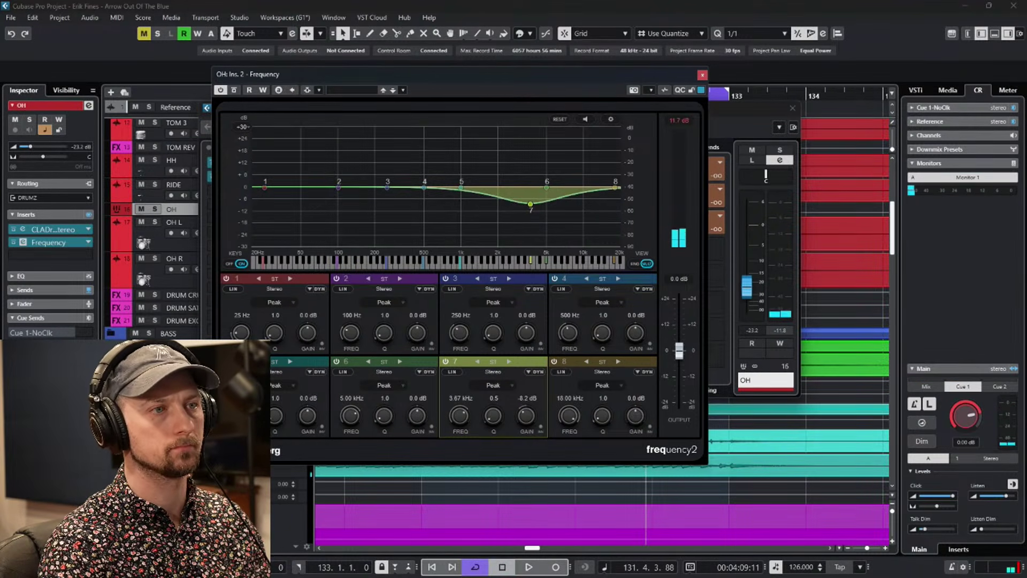
# Restart playback to hear the RIDE channel soloed, clear its solo in the mixer, and mute it to judge the mix without it.
pyautogui.press('space')
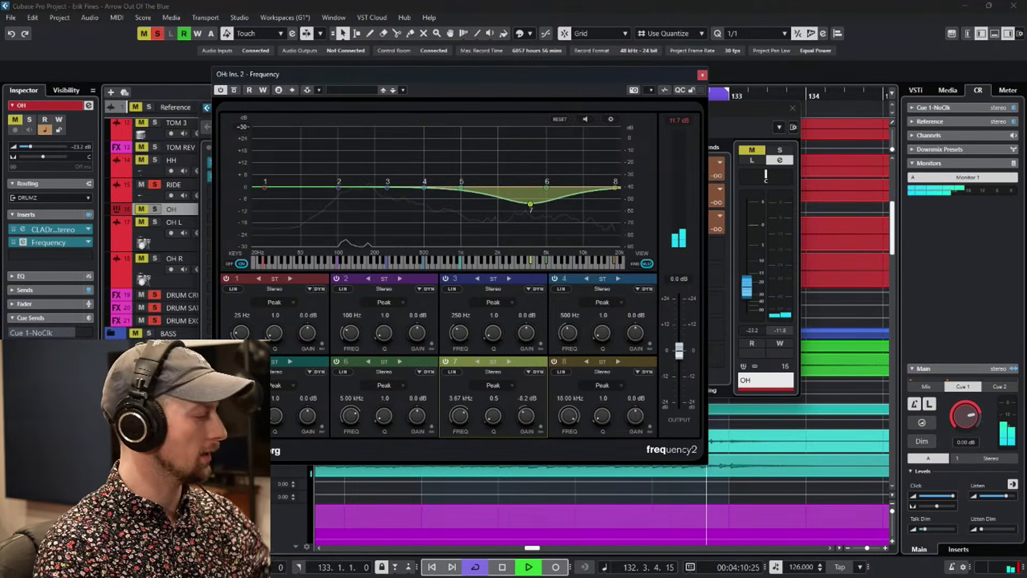
pyautogui.press('F3')
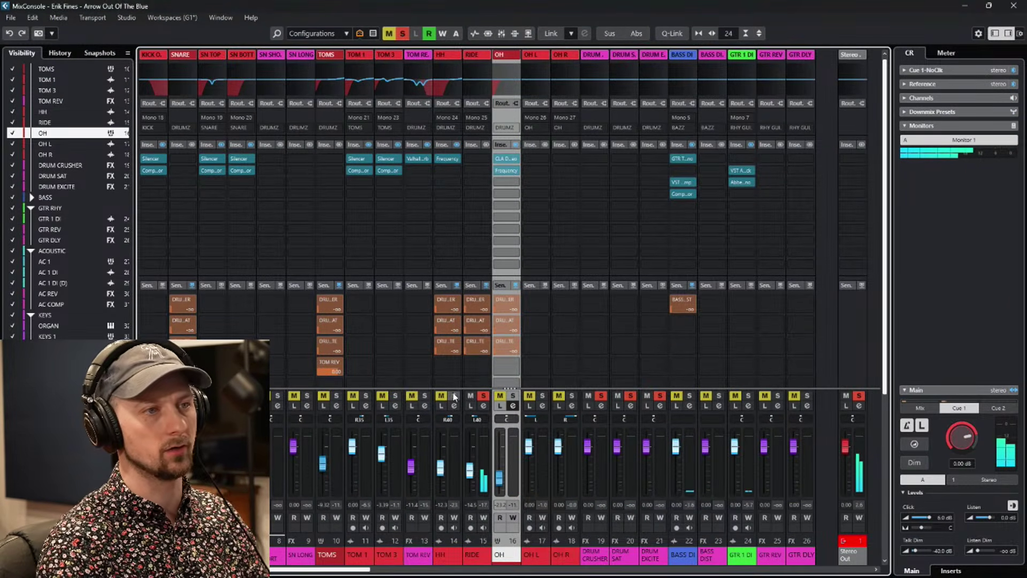
pyautogui.click(483, 395)
pyautogui.click(470, 395)
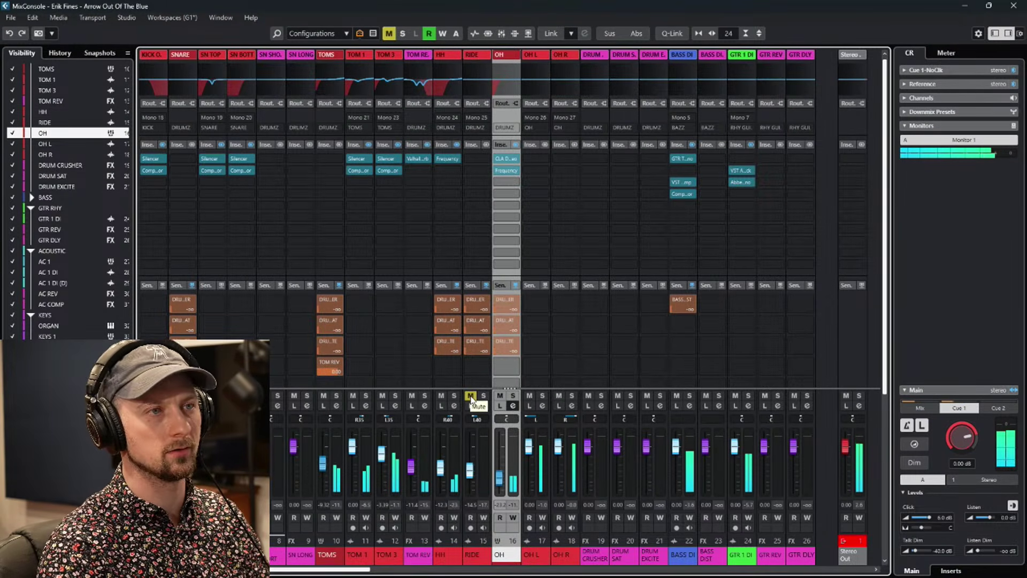
# Reopen CLA Drums on the OH channel, solo the overheads, and raise the treble slightly.
pyautogui.click(506, 159)
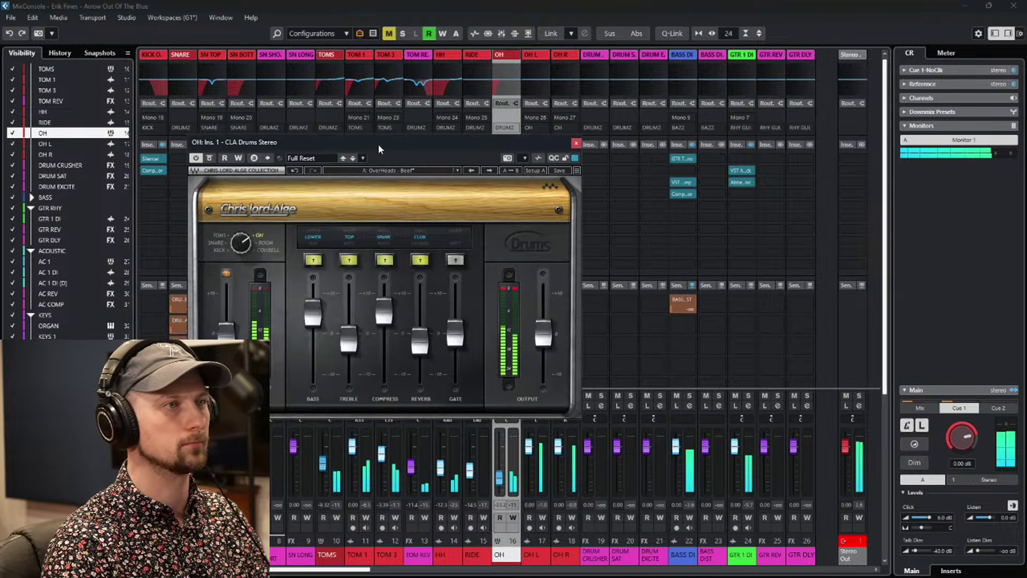
pyautogui.moveTo(374, 142); pyautogui.dragTo(381, 77)
pyautogui.click(513, 395)
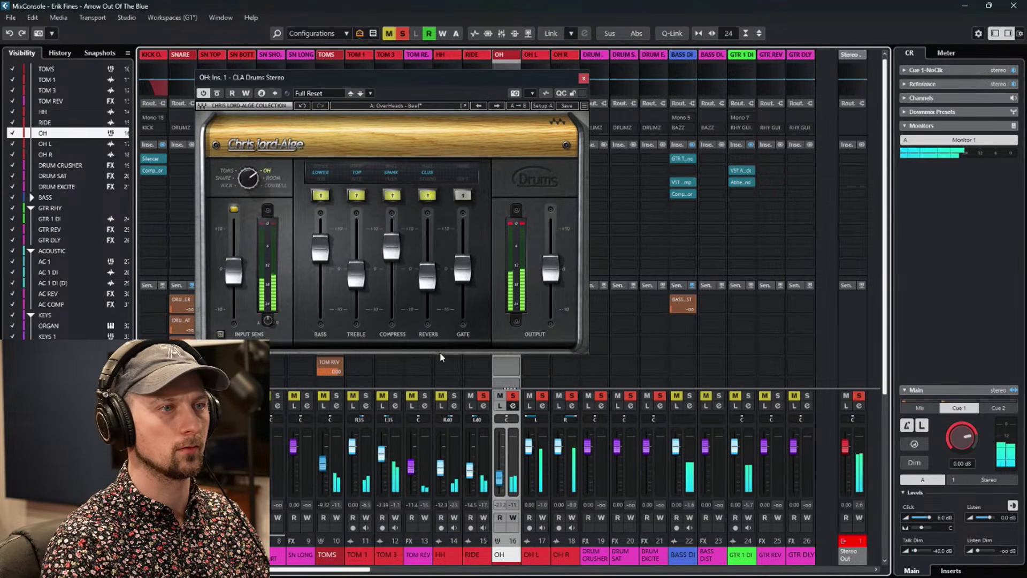
pyautogui.moveTo(356, 276); pyautogui.dragTo(357, 263)
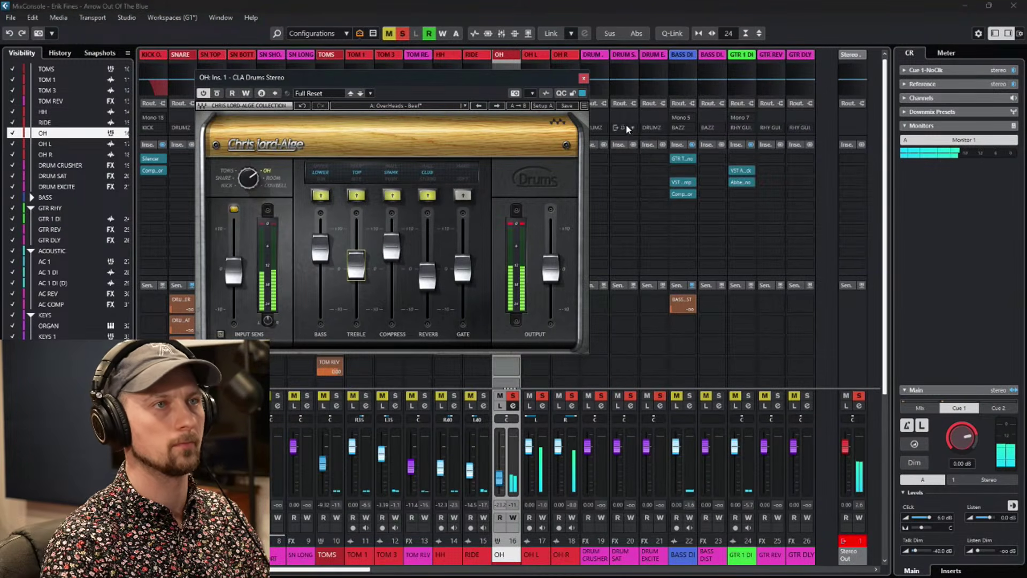
# Close the OH channel's CLA Drums plug-in and solo the RIDE channel in place of OH.
pyautogui.click(583, 78)
pyautogui.click(483, 396)
pyautogui.click(512, 395)
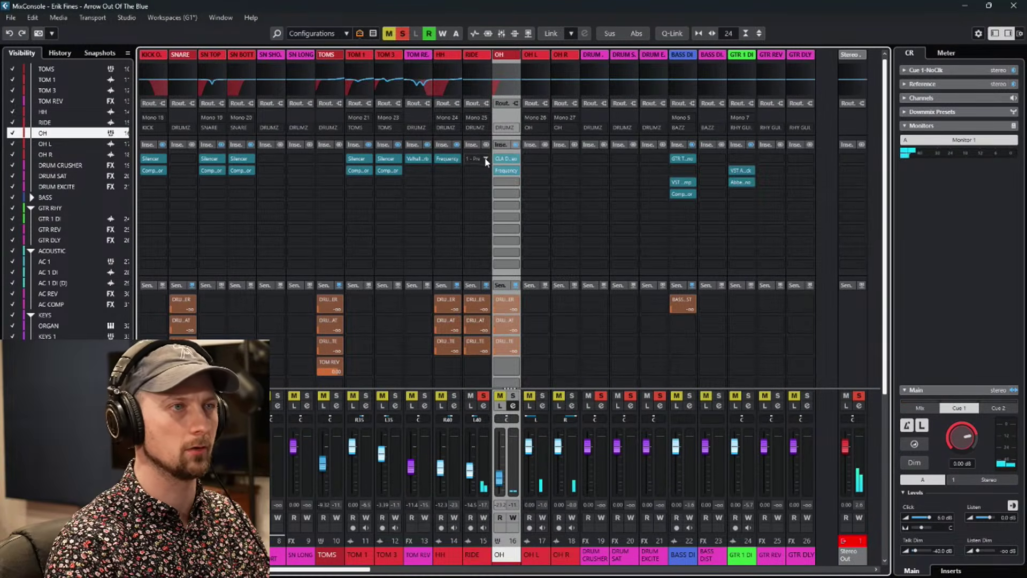
# Insert RCompressor Mono in the first insert slot of the RIDE channel.
pyautogui.click(483, 159)
pyautogui.write('comp')
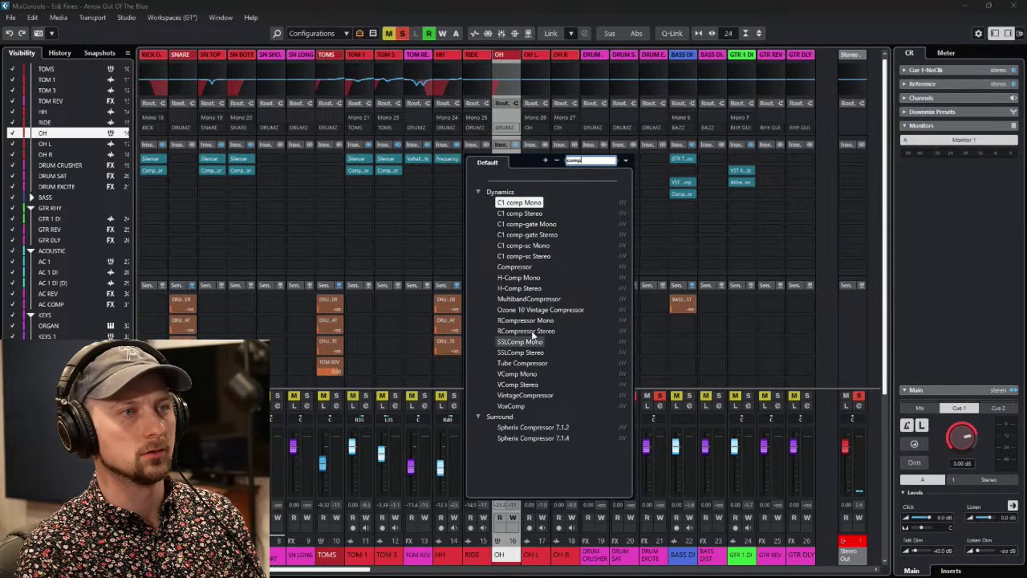
pyautogui.click(535, 321)
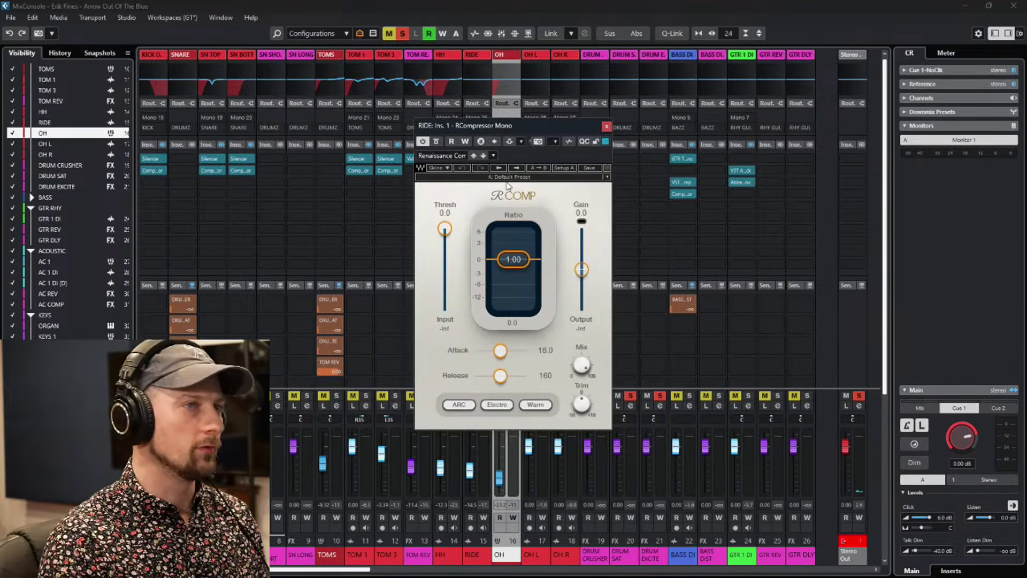
# During playback, set the RIDE compressor's ratio to 8.73 and its threshold to -10.2.
pyautogui.press('space')
pyautogui.moveTo(511, 261); pyautogui.dragTo(512, 286)
pyautogui.click(445, 228)
pyautogui.moveTo(444, 228); pyautogui.dragTo(445, 241)
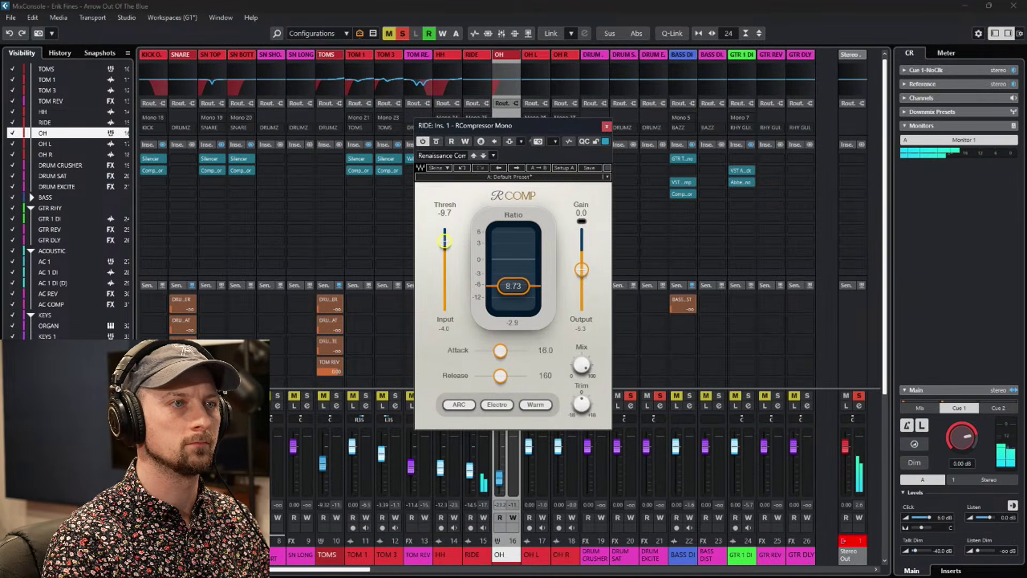
pyautogui.moveTo(445, 241); pyautogui.dragTo(445, 242)
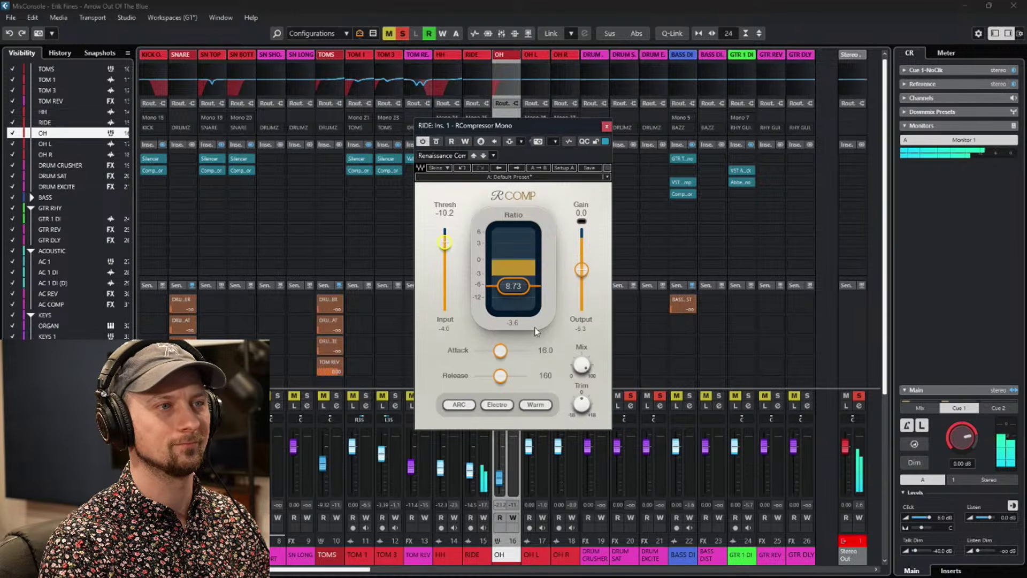
# Refine the RIDE compressor with attack 15.5, Smooth mode and threshold -11.3, closing the plug-in when done.
pyautogui.moveTo(500, 350); pyautogui.dragTo(500, 351)
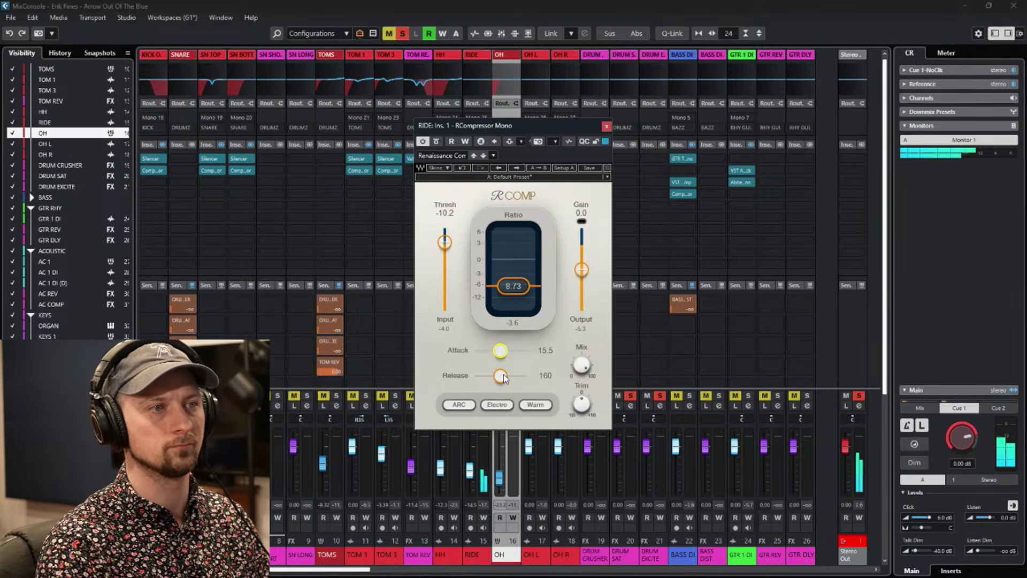
pyautogui.click(536, 407)
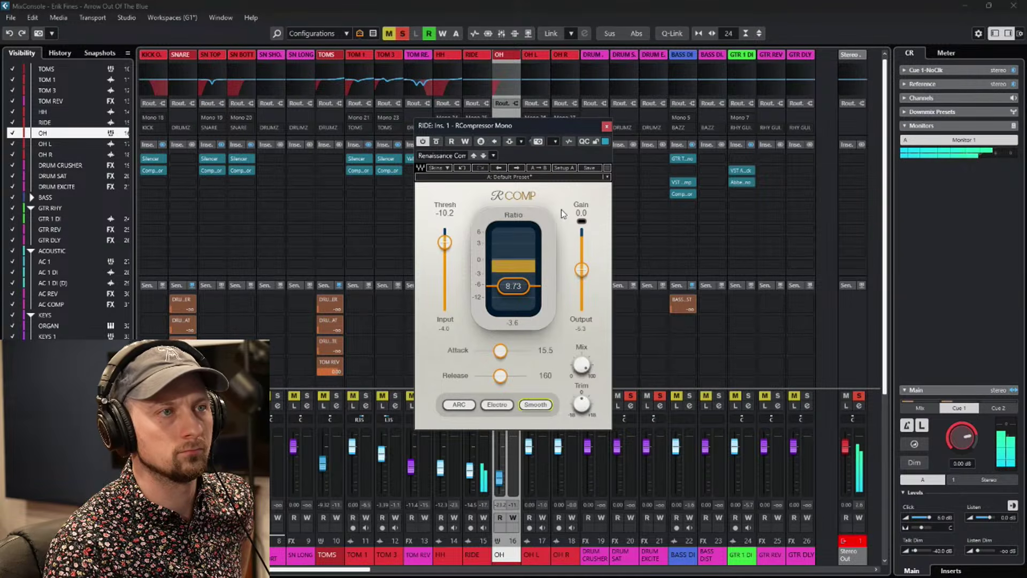
pyautogui.moveTo(444, 242); pyautogui.dragTo(444, 245)
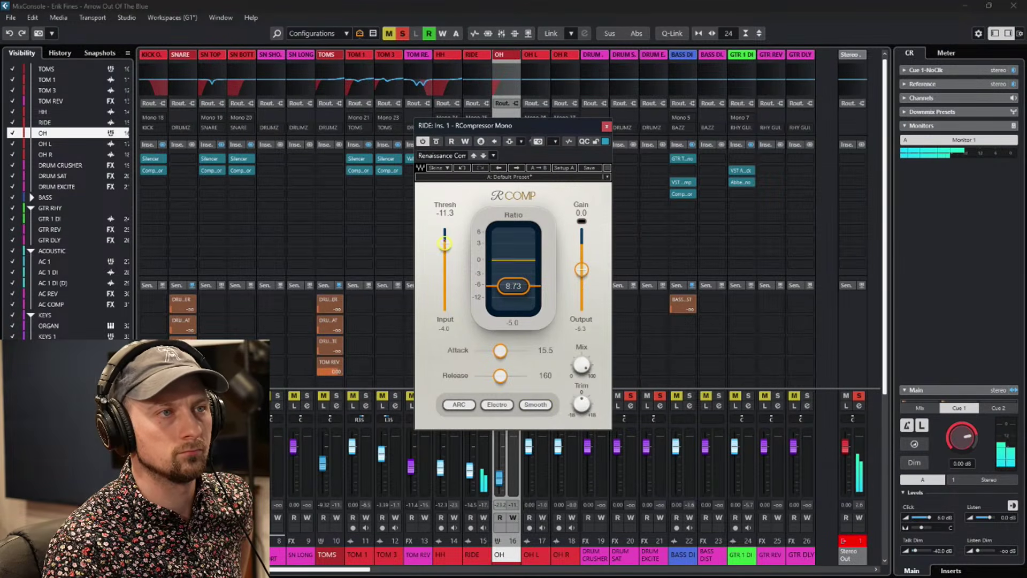
pyautogui.click(605, 126)
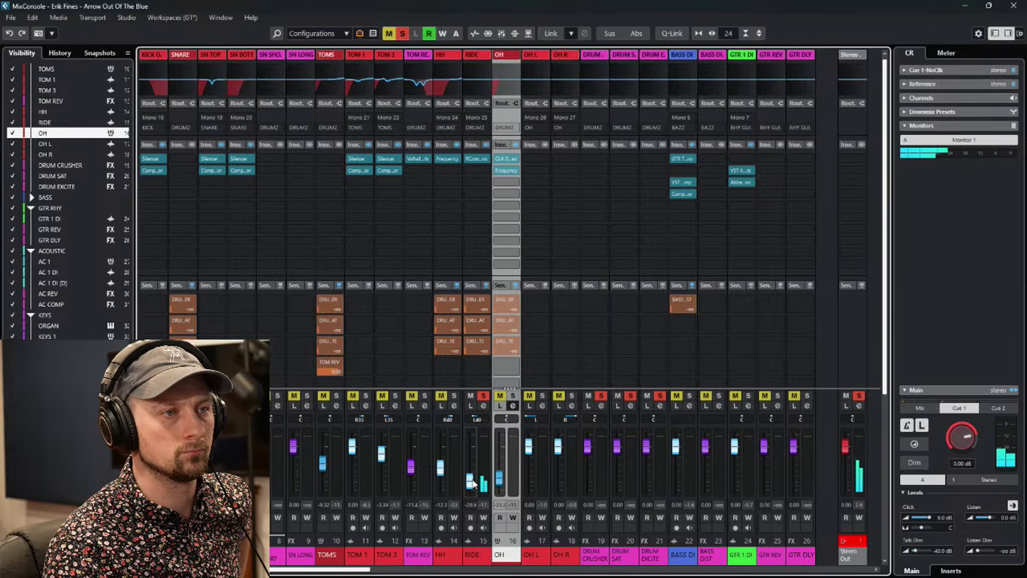
# Solo OH alongside RIDE and balance the lowered RIDE fader against the overheads.
pyautogui.press('s')
pyautogui.scroll(4, 474, 468)
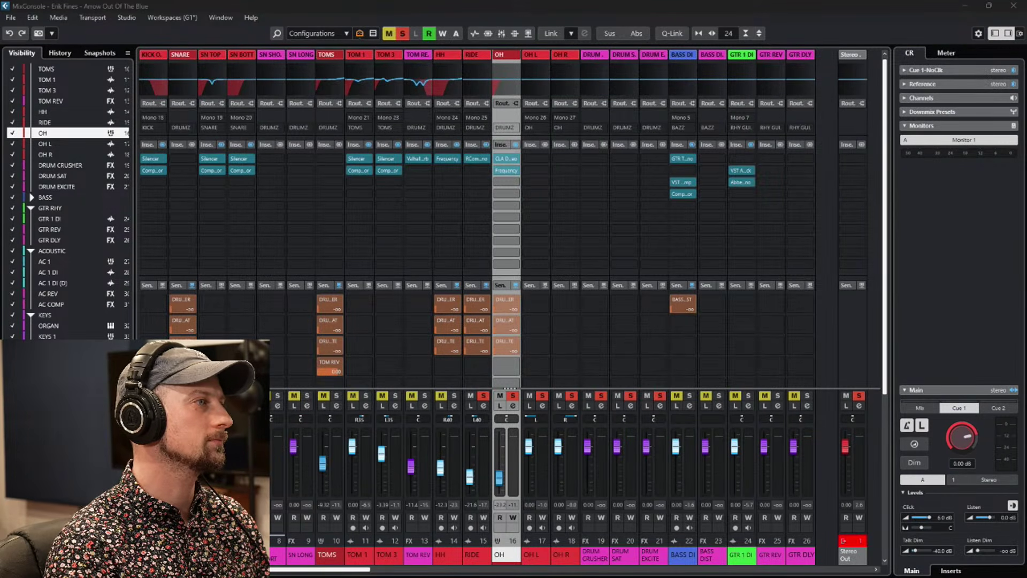
# Play the mix from around bar 34 in the project window and unmute the RIDE track.
pyautogui.press('F3')
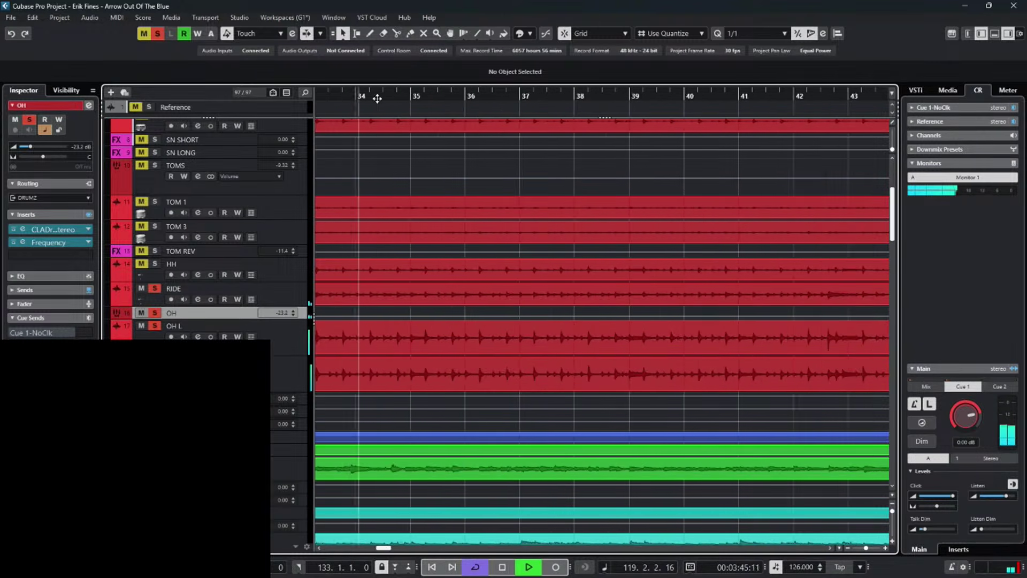
pyautogui.click(380, 91)
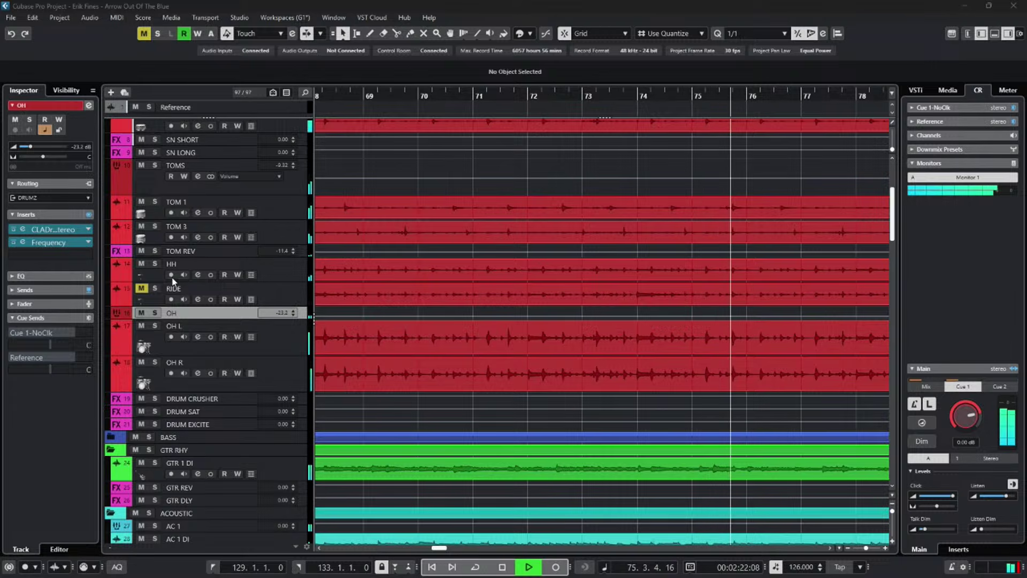
pyautogui.click(141, 288)
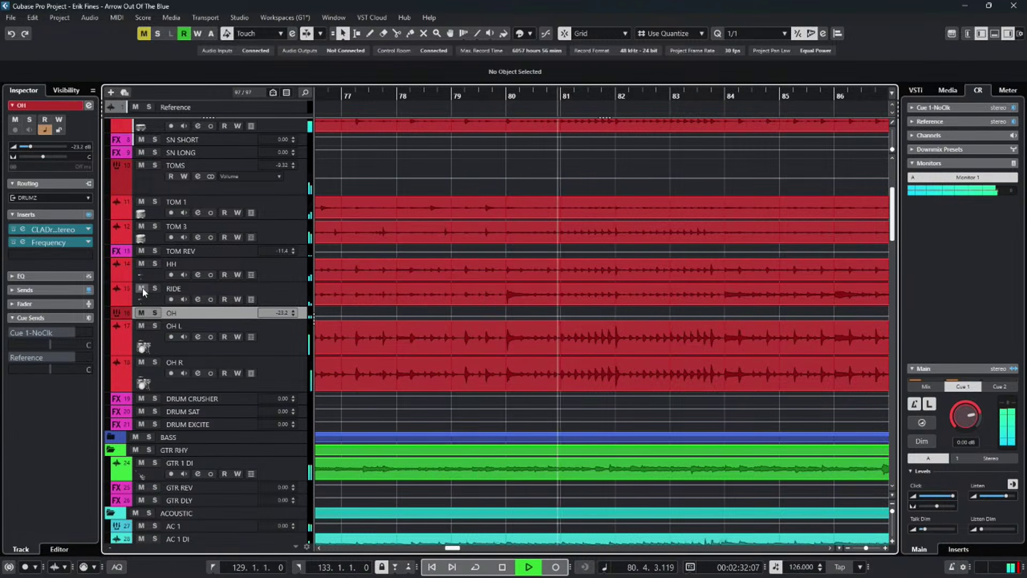
# Bring VOX LEAD 3's CLA-76 compressor into view, switch its meter to GR, and close the plug-in.
pyautogui.scroll(-3, 714, 346)
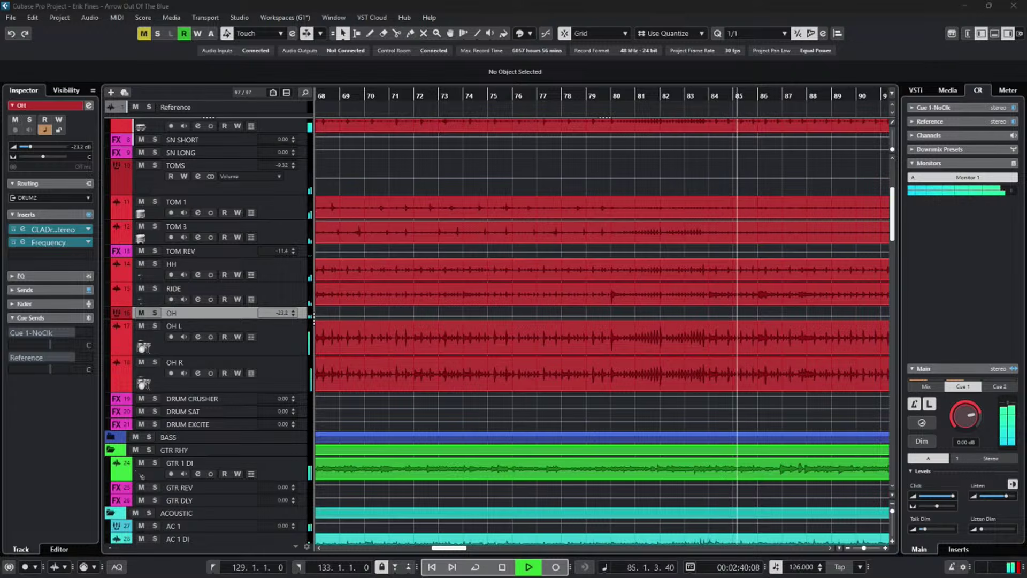
pyautogui.moveTo(1026, 168); pyautogui.dragTo(516, 169)
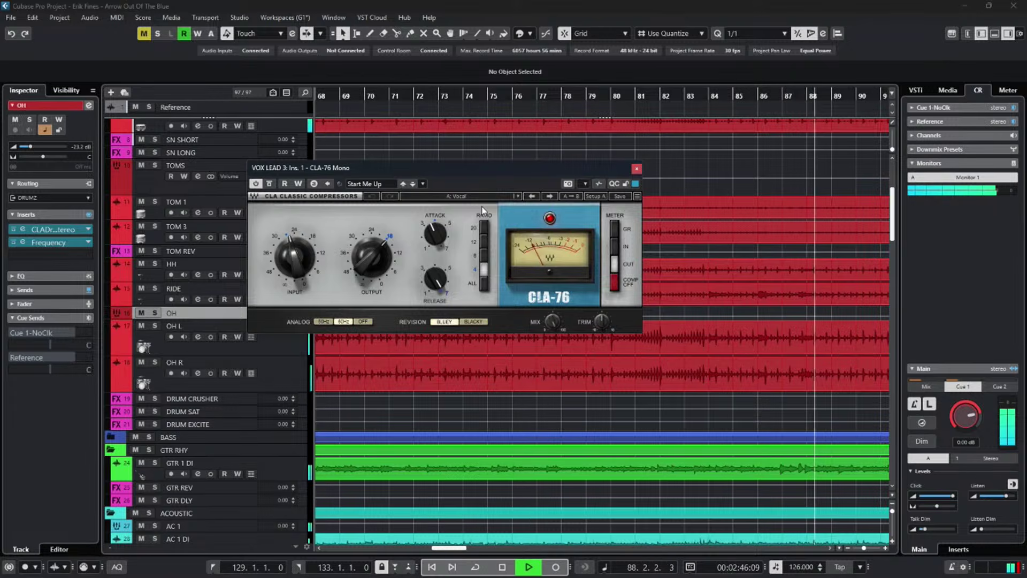
pyautogui.click(616, 230)
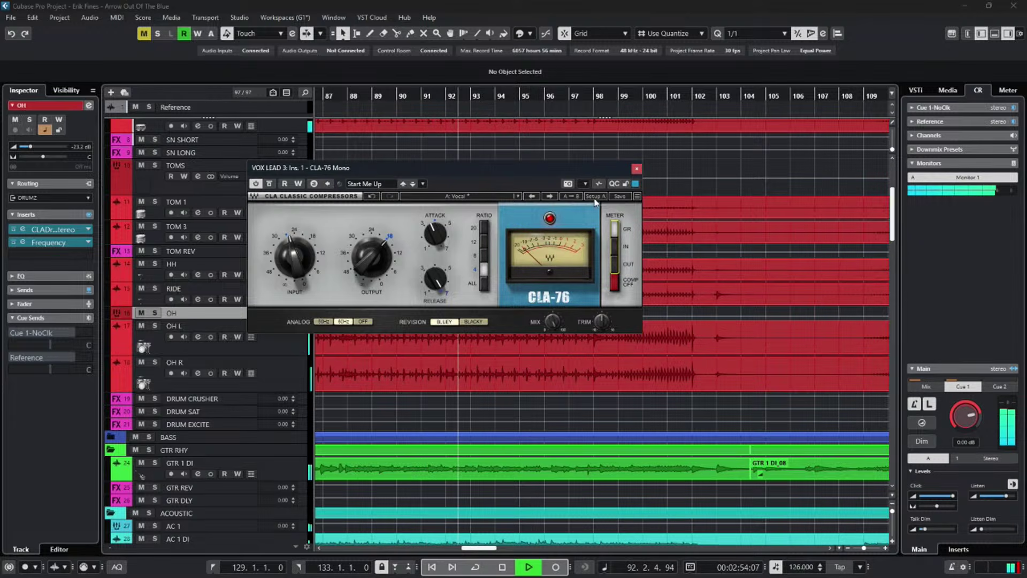
pyautogui.click(636, 169)
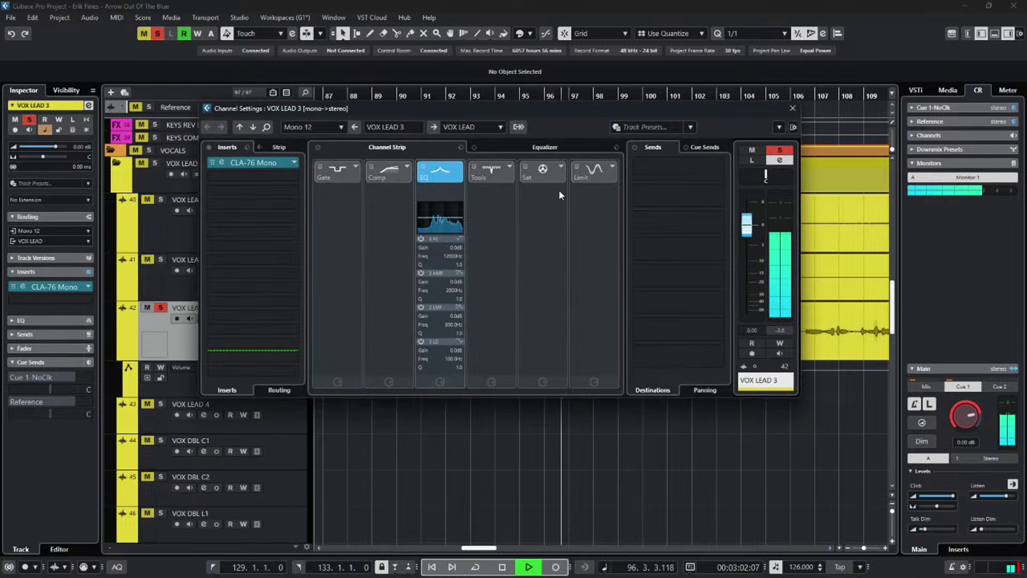
# Insert the Frequency EQ after the CLA-76 on VOX LEAD 3.
pyautogui.click(253, 176)
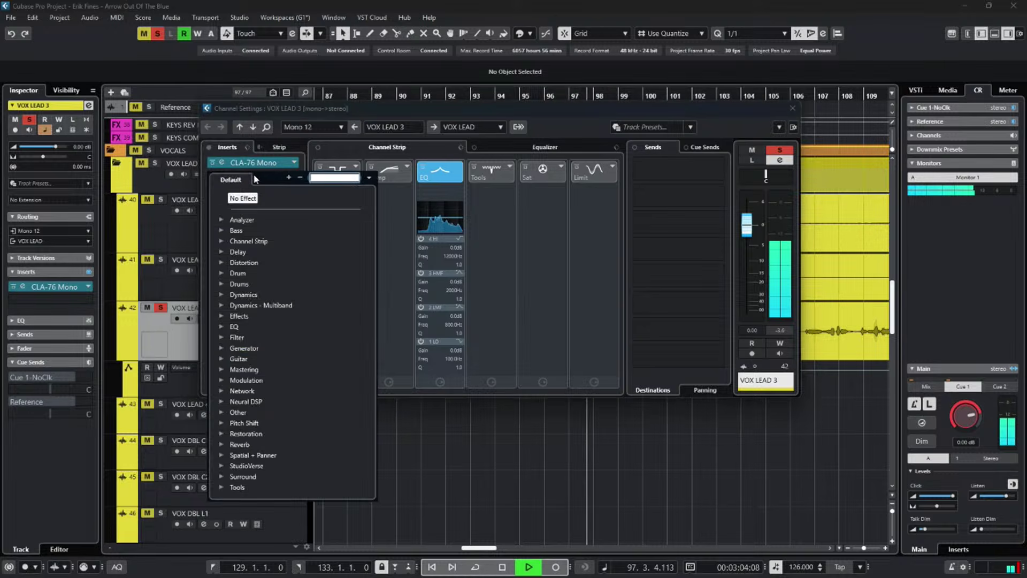
pyautogui.write('freq')
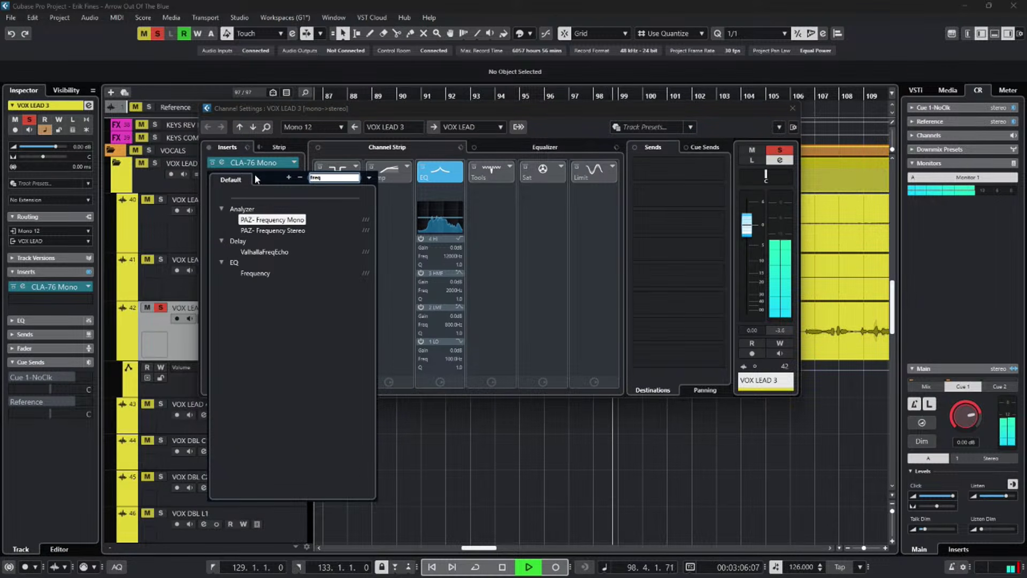
pyautogui.click(274, 274)
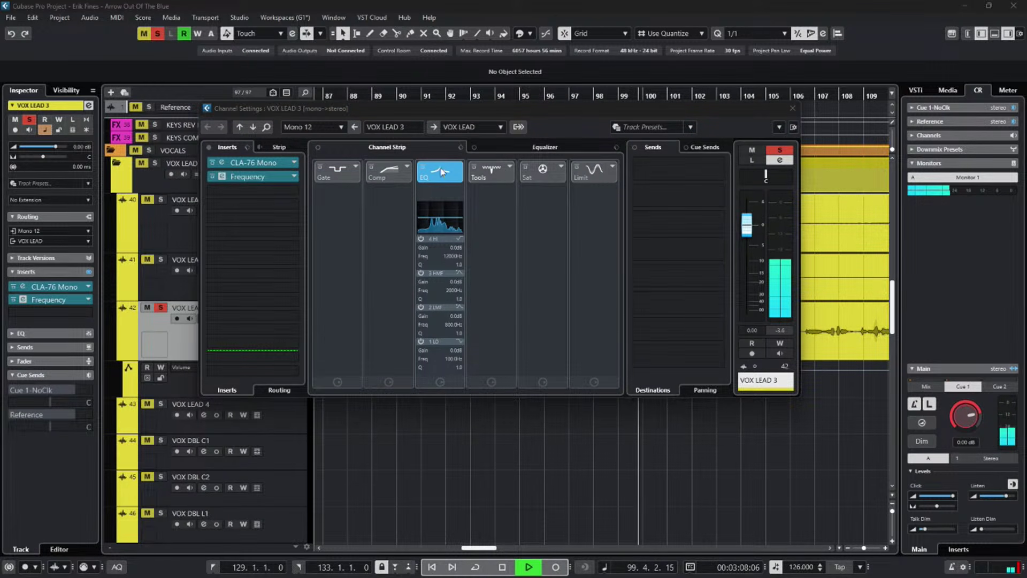
# Enable the low-cut filter in VOX LEAD 3's channel equalizer pre section and set it to 157.9 Hz.
pyautogui.click(280, 147)
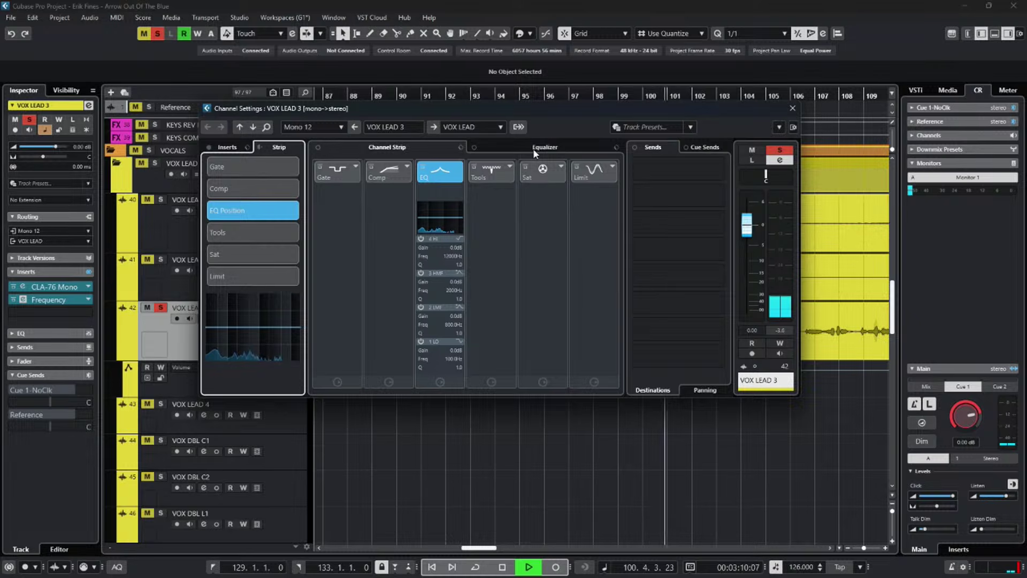
pyautogui.click(534, 150)
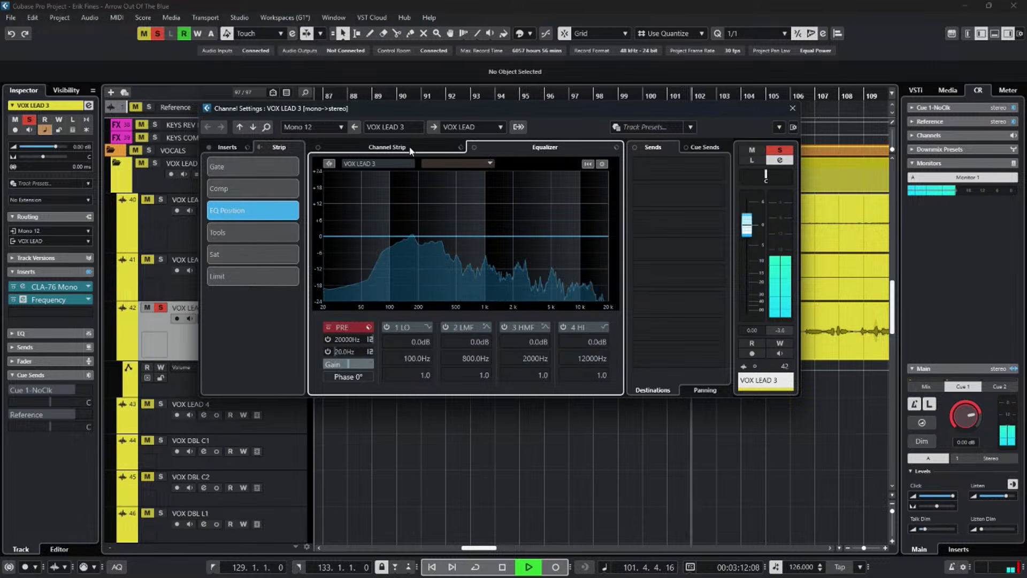
pyautogui.scroll(6, 340, 354)
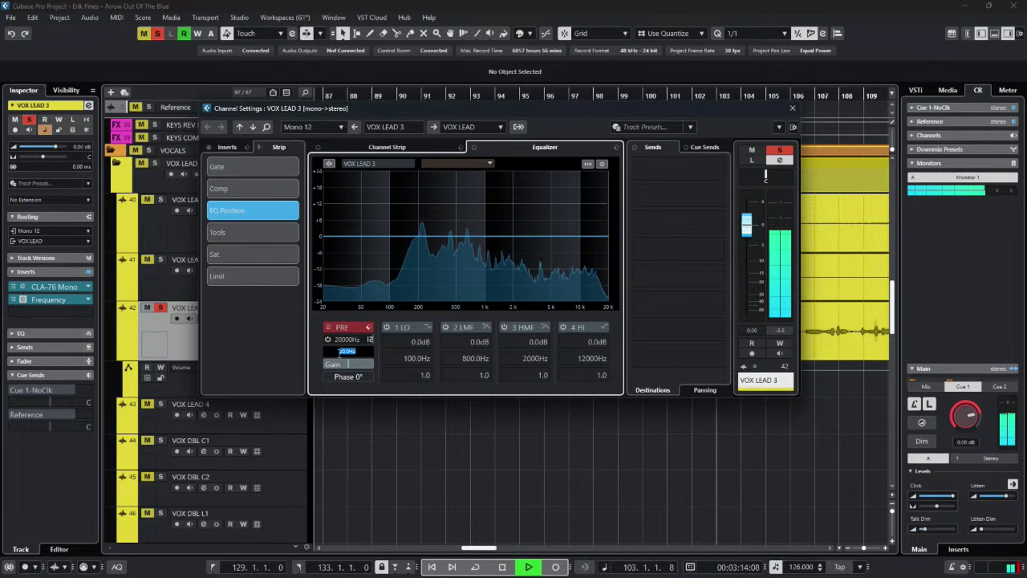
pyautogui.click(329, 352)
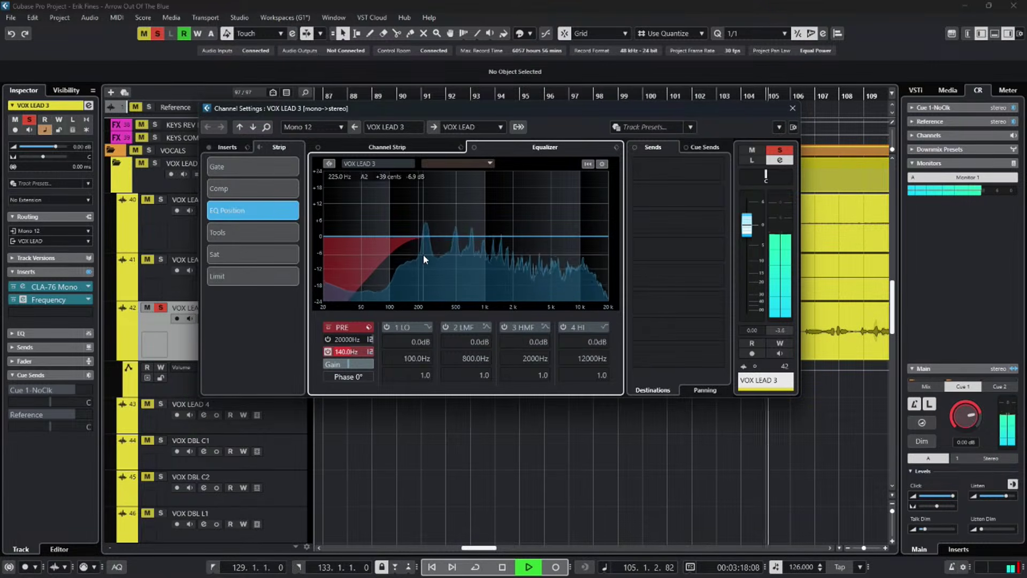
pyautogui.scroll(1, 345, 351)
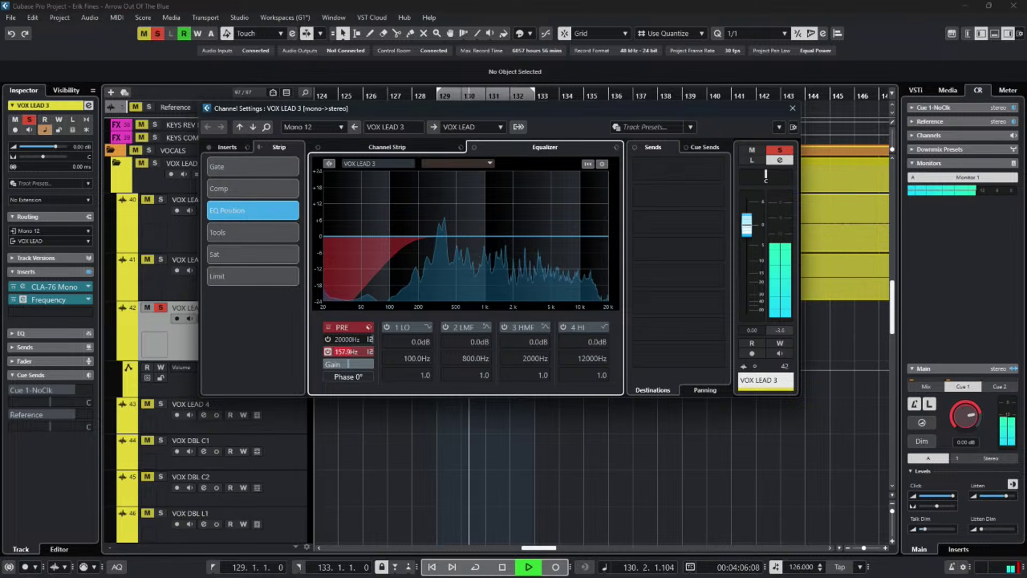
# Unsolo VOX LEAD 3, stop playback and close its channel settings.
pyautogui.press('s')
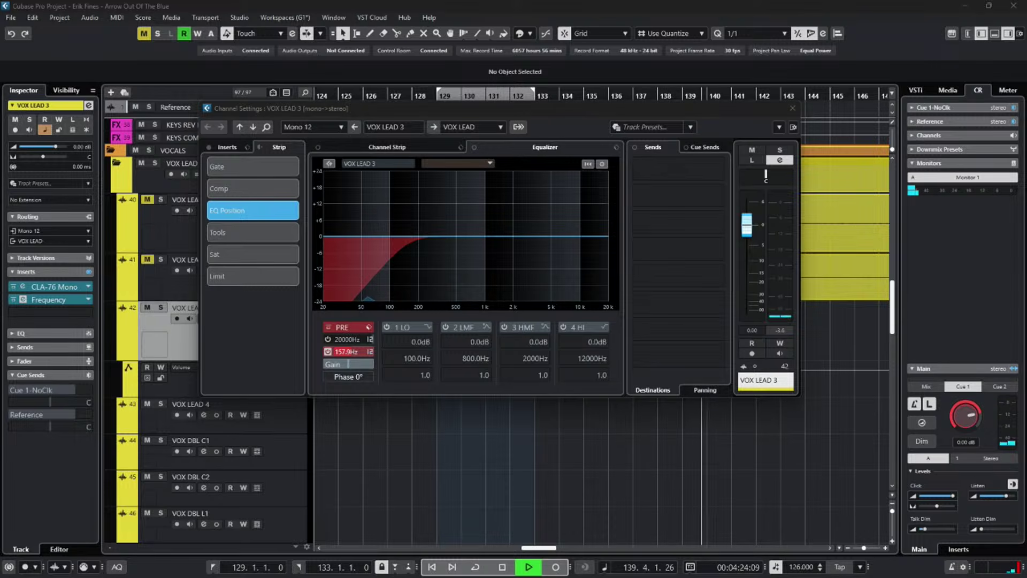
pyautogui.press('space')
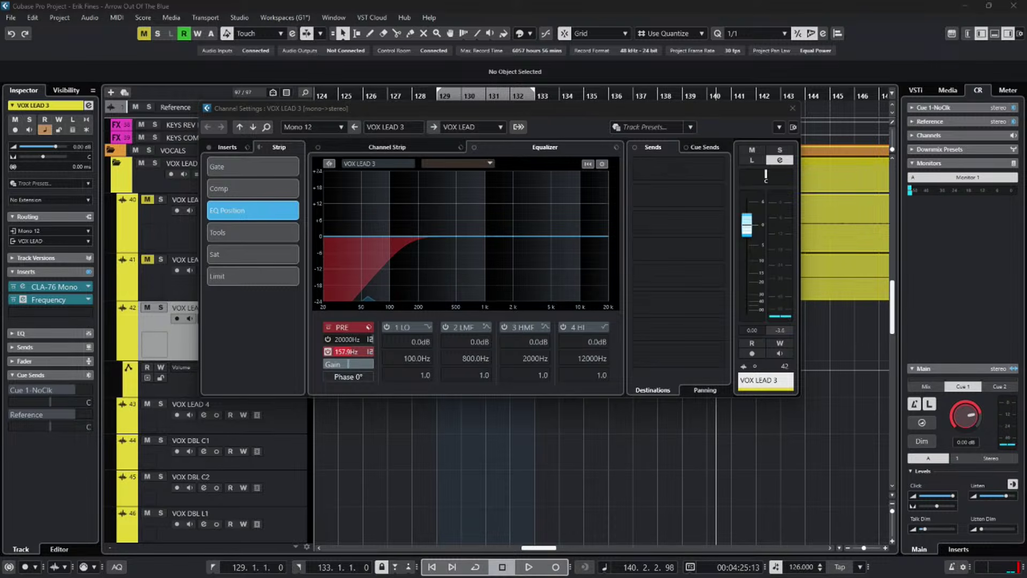
pyautogui.press('e')
# Move the project cursor back to around bar 35 and play the full mix from there.
pyautogui.press('g')
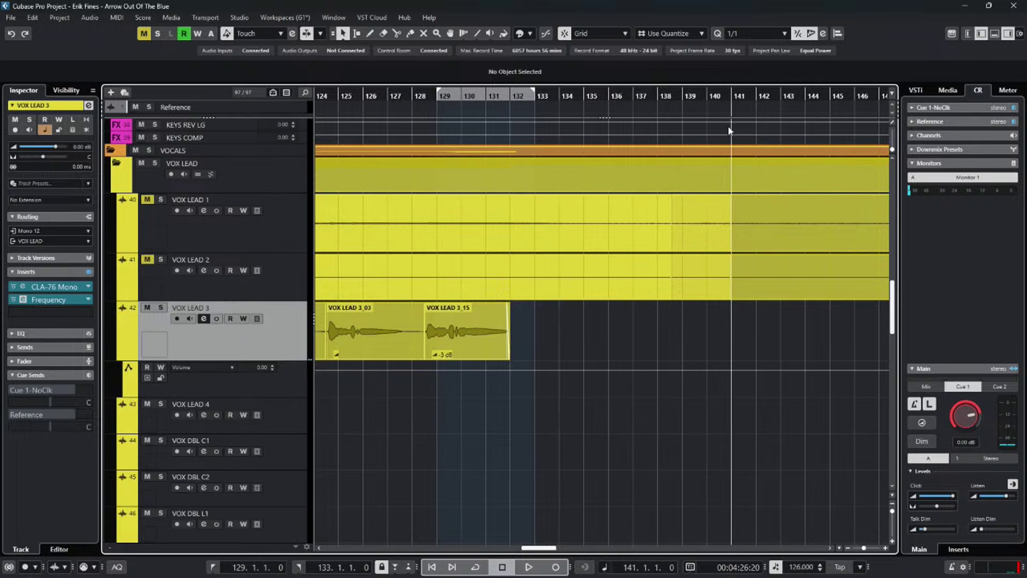
pyautogui.press('g')
pyautogui.press('g')
pyautogui.press('g')
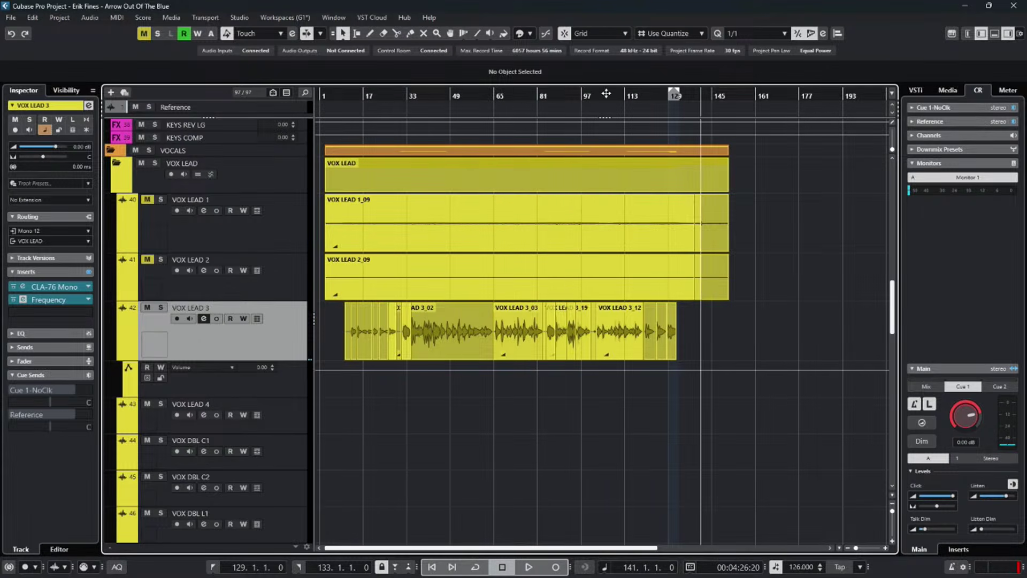
pyautogui.moveTo(507, 99); pyautogui.dragTo(417, 101)
pyautogui.press('space')
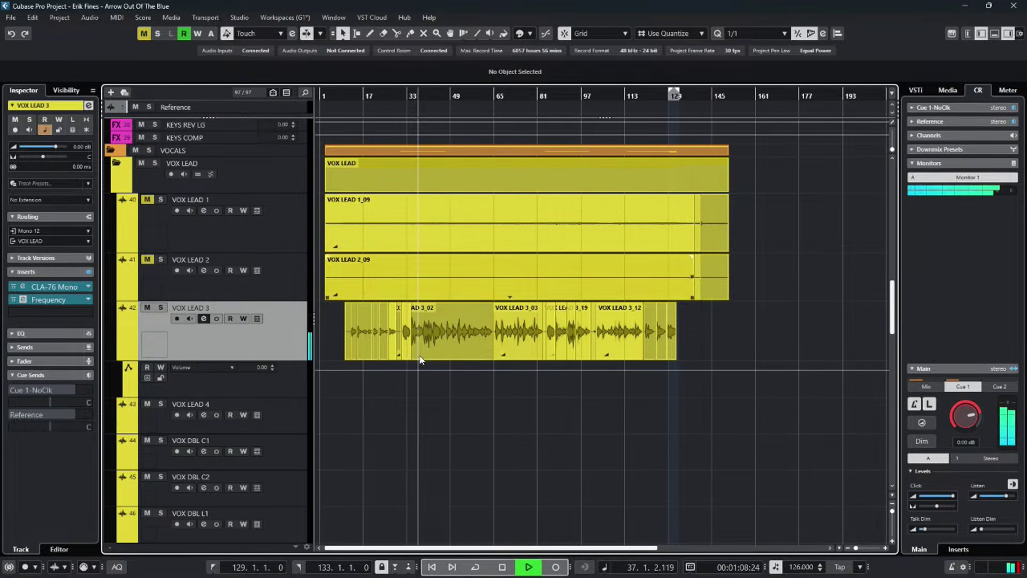
# Set a loop range from bar 35 to bar 49 over the VOX LEAD 3 phrase.
pyautogui.press('h')
pyautogui.press('h')
pyautogui.press('h')
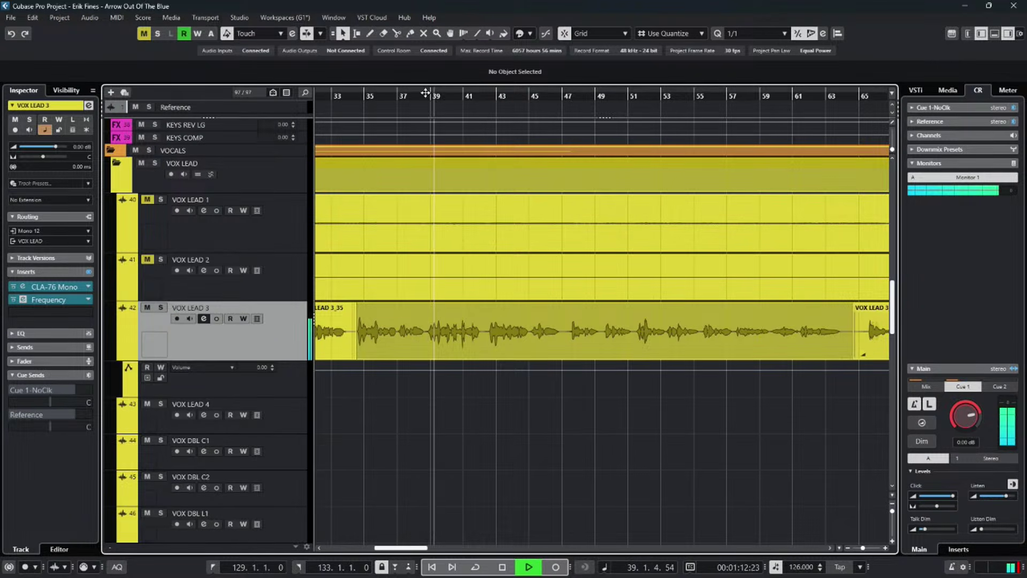
pyautogui.moveTo(434, 94); pyautogui.dragTo(601, 92)
pyautogui.moveTo(431, 95); pyautogui.dragTo(359, 104)
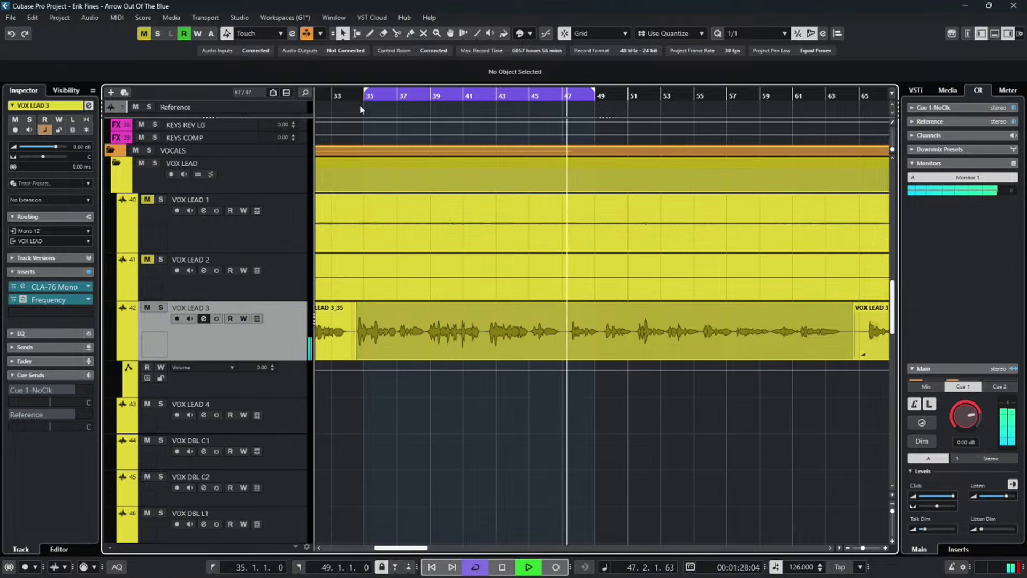
# Stop playback, return the cursor to the loop start at bar 35, and open VOX LEAD 3's CLA-76 compressor.
pyautogui.press('space')
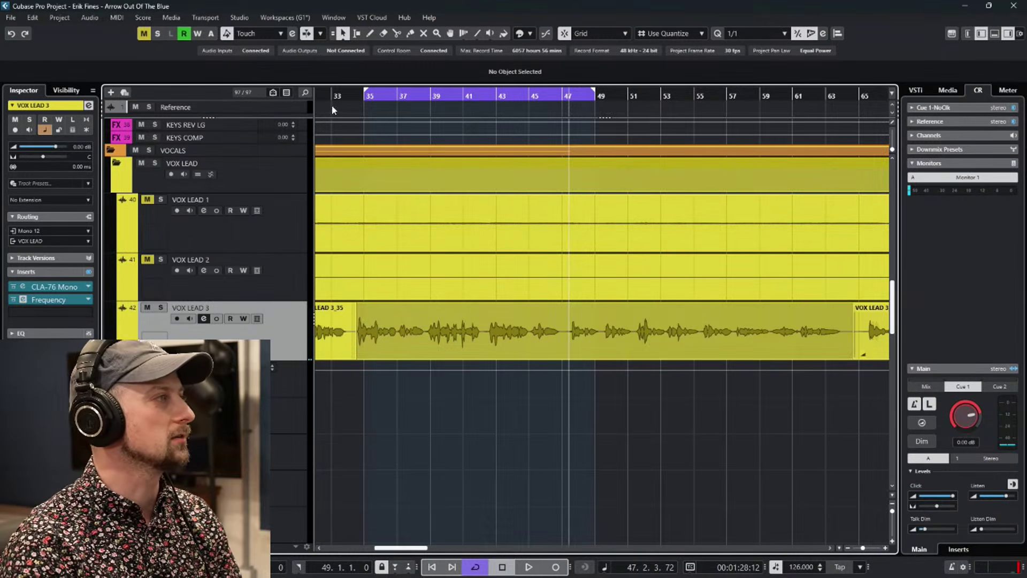
pyautogui.click(364, 96)
pyautogui.scroll(3, 392, 448)
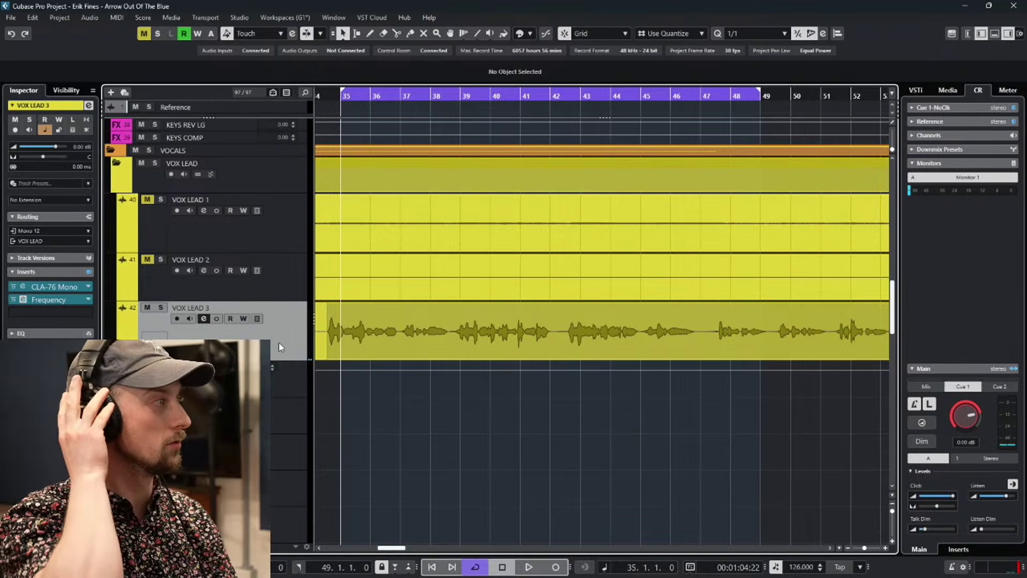
pyautogui.click(24, 287)
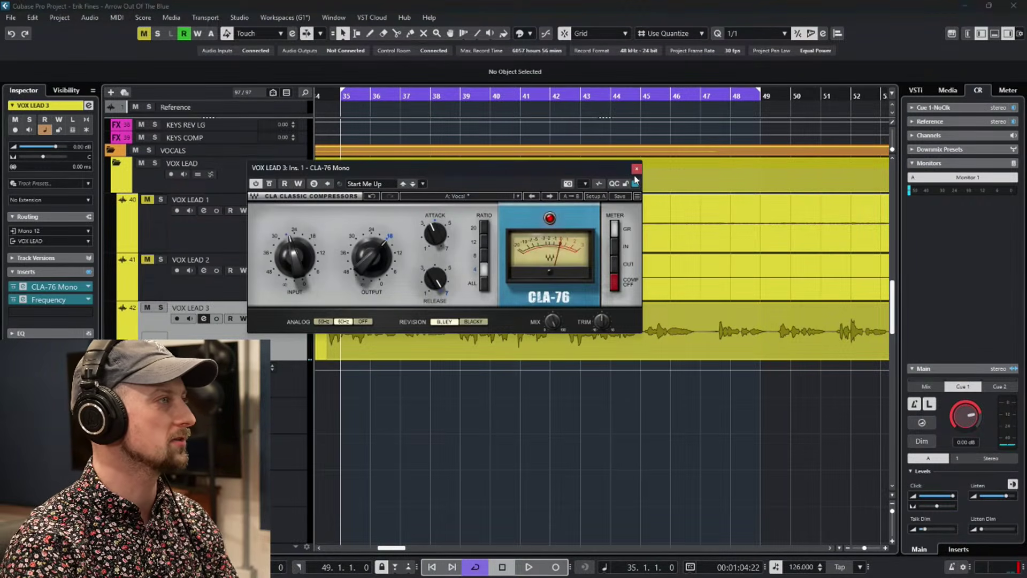
# Play the loop briefly with the CLA-76 showing, stop, close the compressor, and open VOX LEAD 3's Frequency EQ.
pyautogui.press('space')
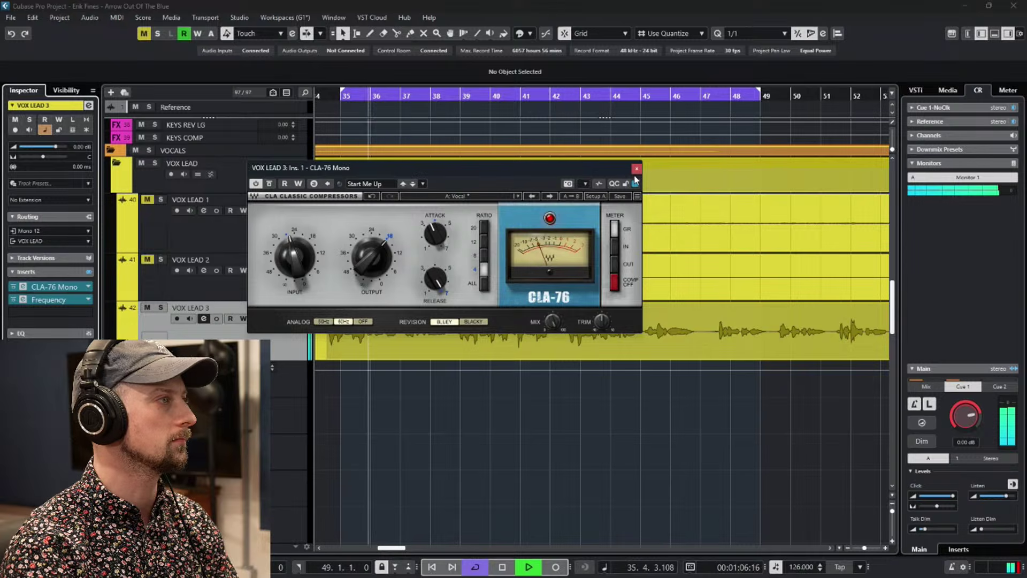
pyautogui.press('space')
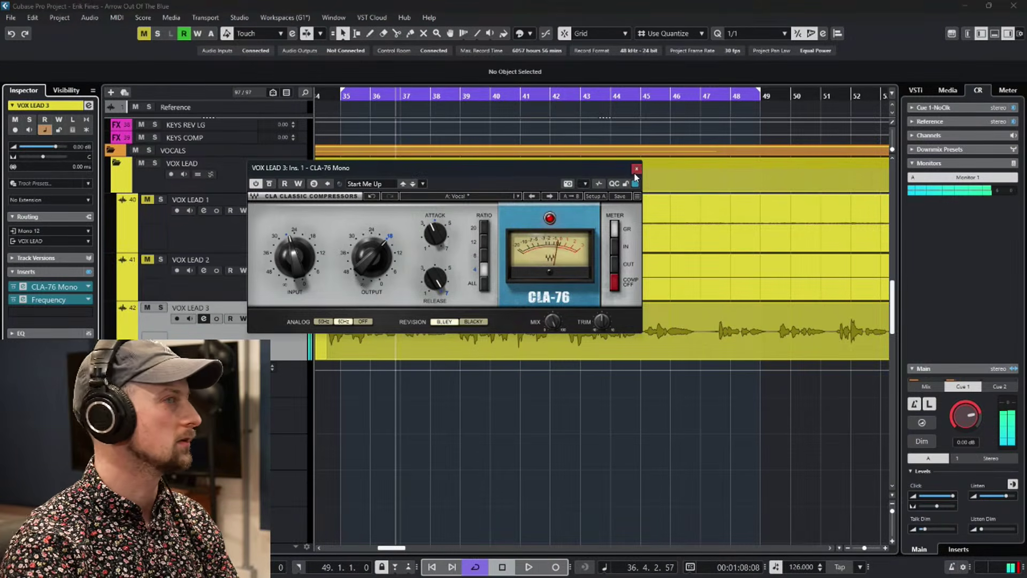
pyautogui.click(636, 168)
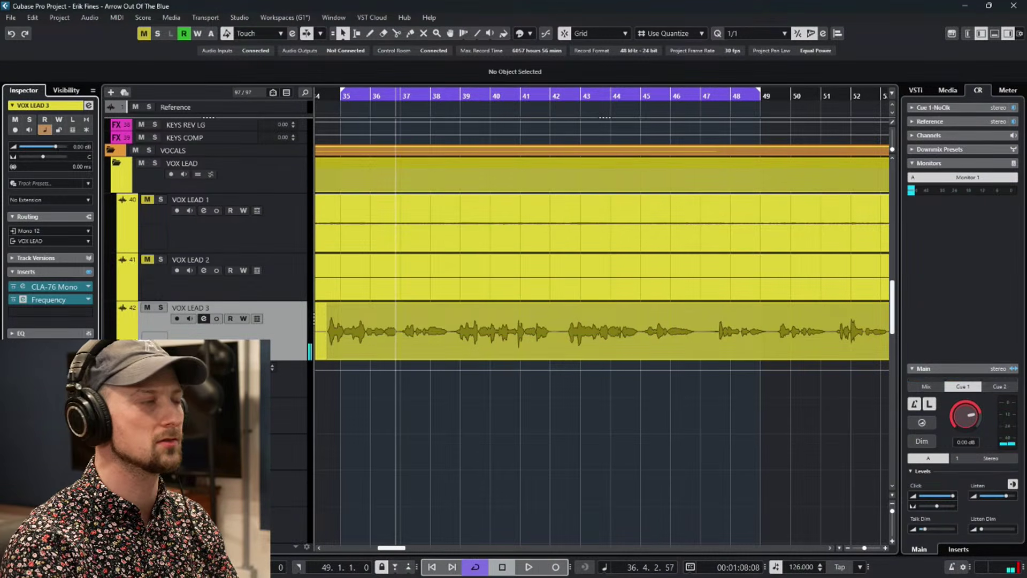
pyautogui.moveTo(875, 126); pyautogui.dragTo(784, 114)
pyautogui.click(821, 156)
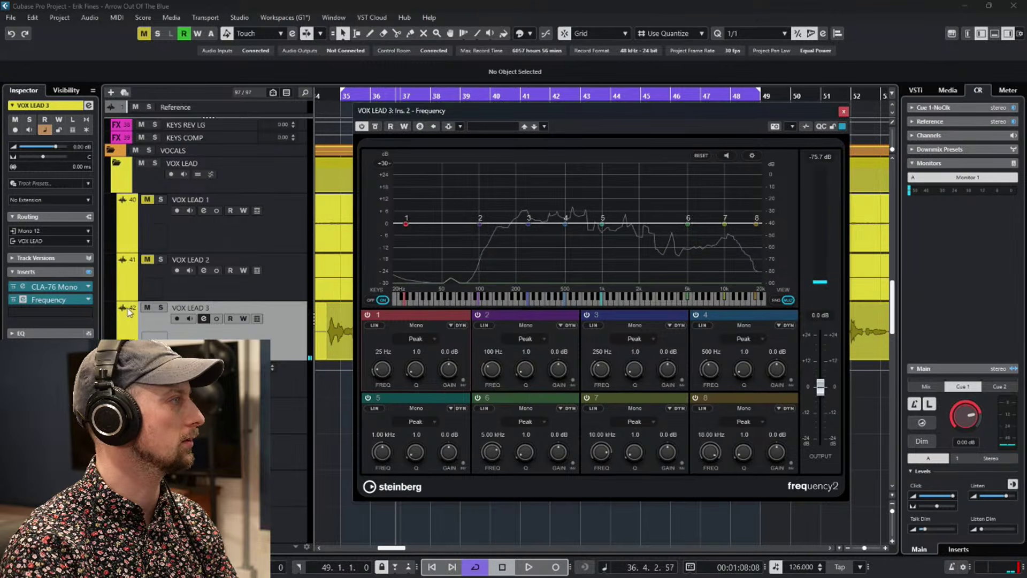
# Reopen the CLA-76 during playback, switch its meter to output level, and close the compressor.
pyautogui.click(23, 288)
pyautogui.press('space')
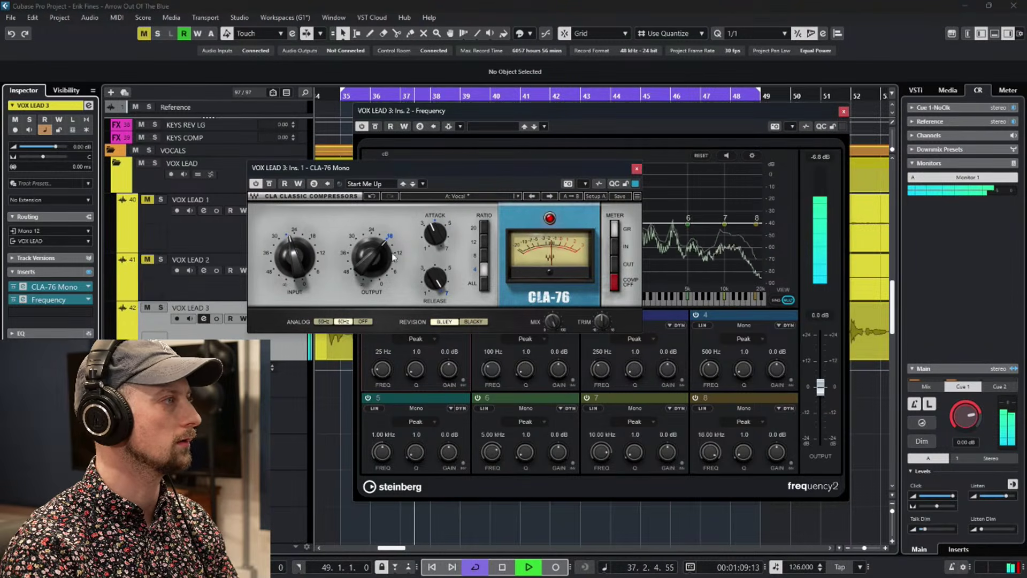
pyautogui.click(615, 263)
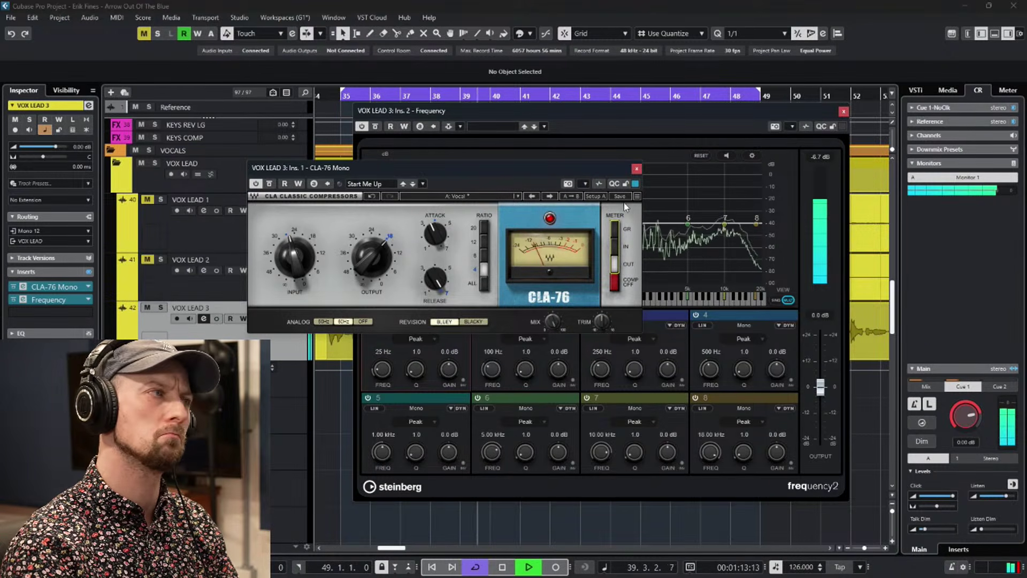
pyautogui.click(636, 169)
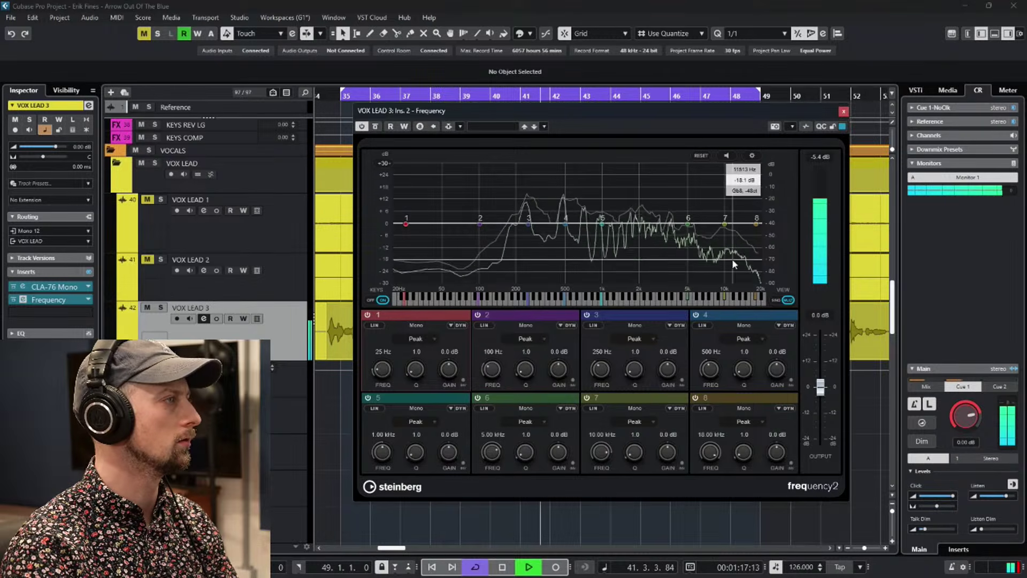
# Set Frequency band 1 to a Cut 12 filter at about 140 Hz and solo VOX LEAD 3 to judge it.
pyautogui.press('space')
pyautogui.press('space')
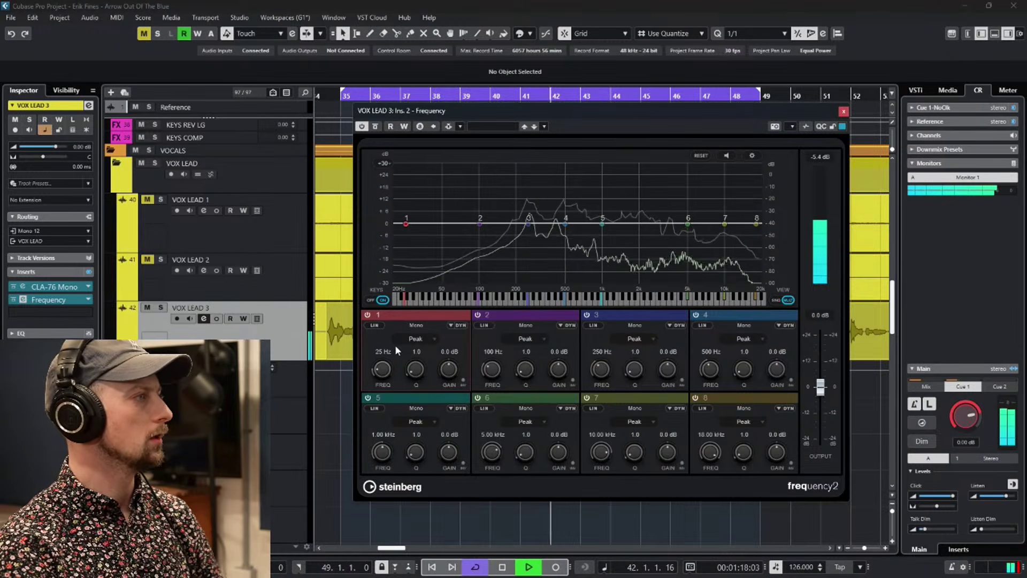
pyautogui.click(417, 338)
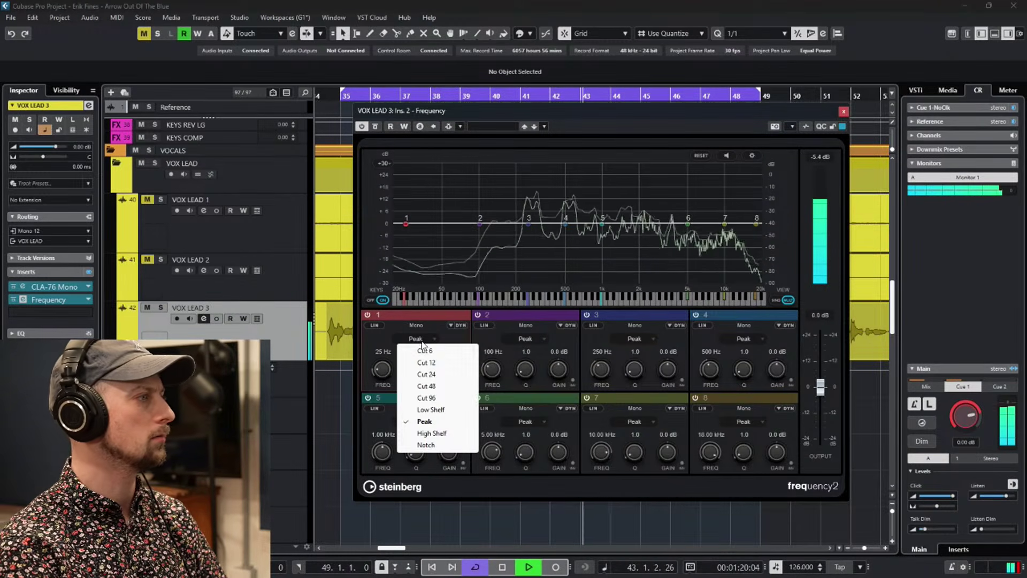
pyautogui.click(426, 362)
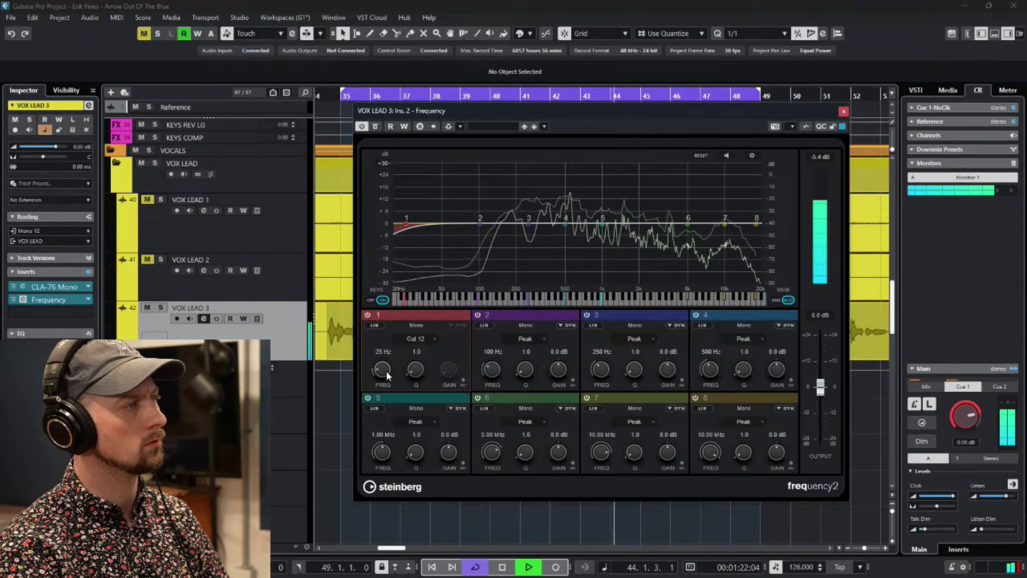
pyautogui.moveTo(386, 371); pyautogui.dragTo(391, 355)
pyautogui.click(161, 307)
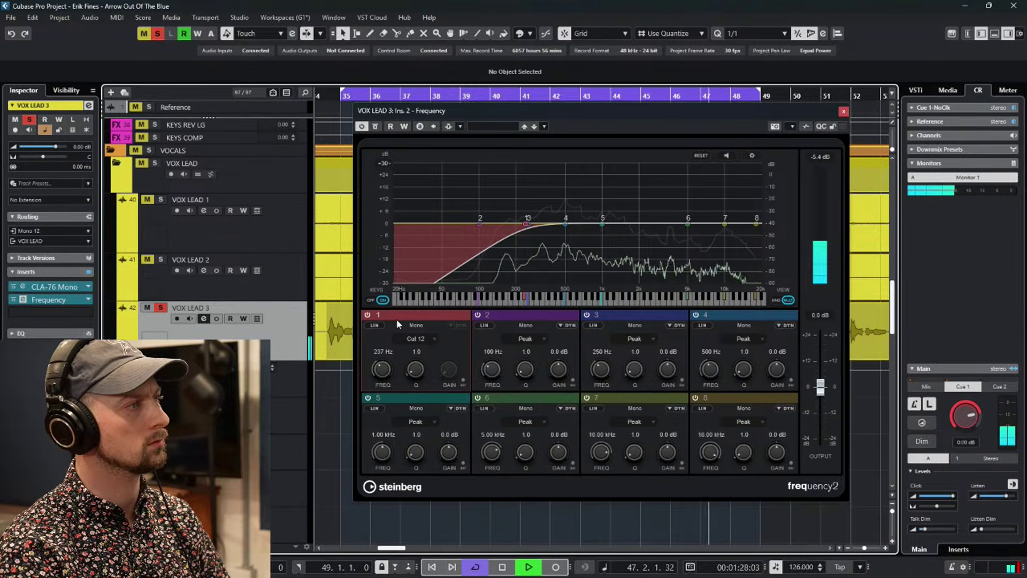
pyautogui.moveTo(392, 370)
pyautogui.mouseDown()
pyautogui.moveTo(393, 356)
pyautogui.moveTo(388, 374)
pyautogui.mouseUp()
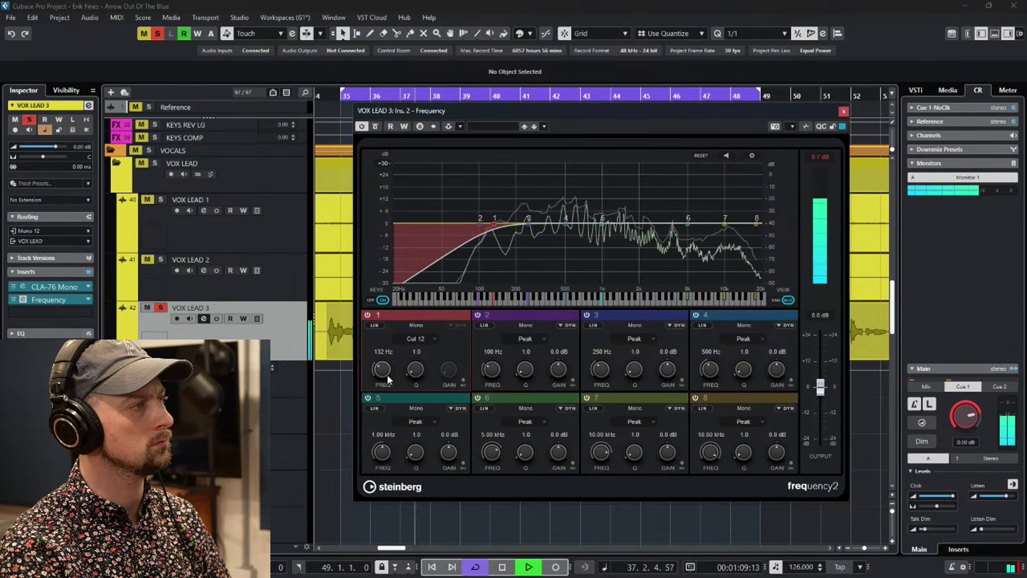
# Set band 3 to a cut of about 1.3 dB near 595 Hz, disable band 4, and stop playback.
pyautogui.moveTo(528, 221); pyautogui.dragTo(548, 208)
pyautogui.moveTo(543, 205); pyautogui.dragTo(571, 228)
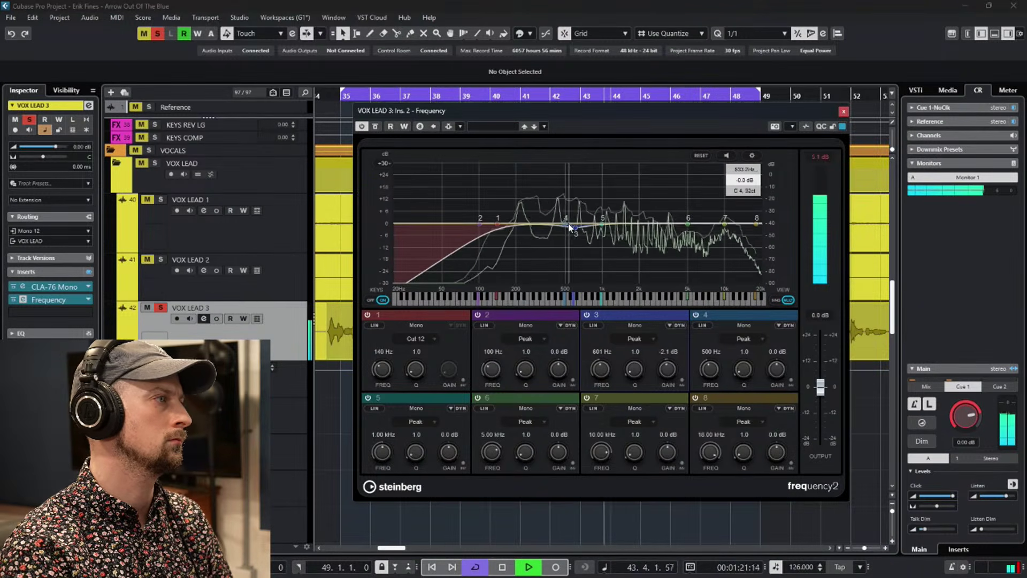
pyautogui.click(696, 315)
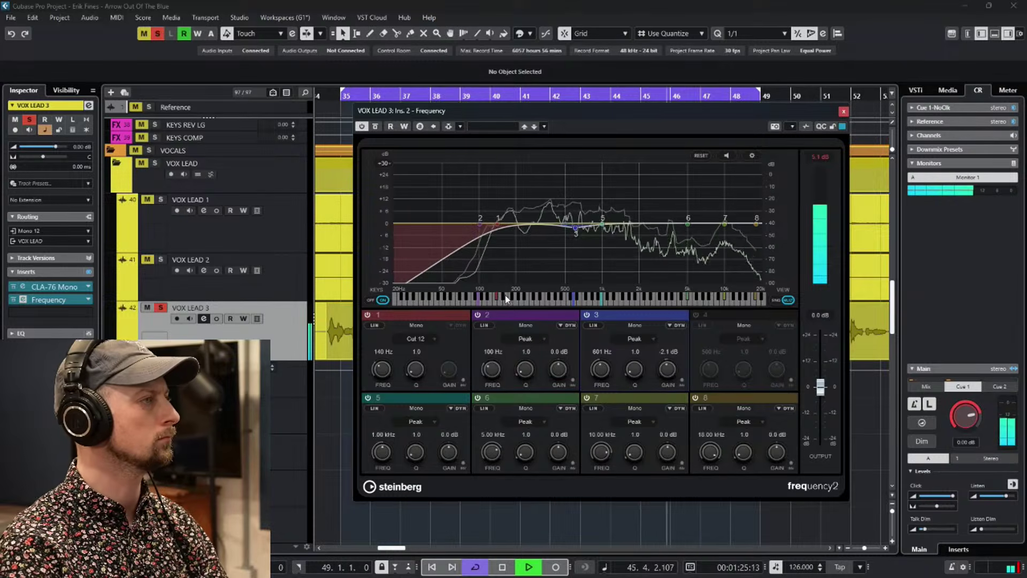
pyautogui.press('space')
pyautogui.moveTo(576, 231); pyautogui.dragTo(539, 222)
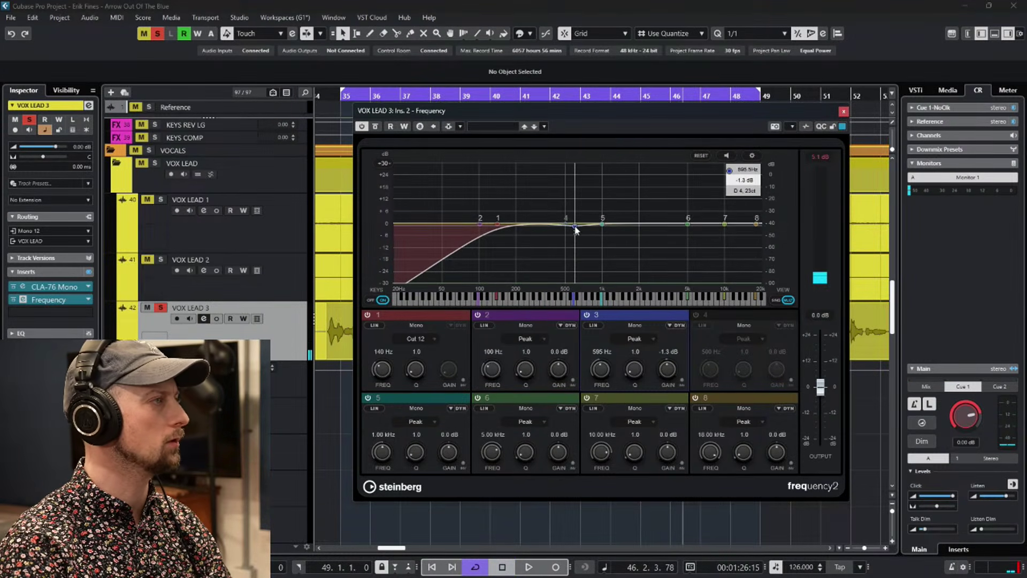
# Set band 2 to 227 Hz, Q 3.0, -1.1 dB, band 3 to 550 Hz, -3.7 dB, and bands 5 and 6 to 1.59 and 2.91 kHz.
pyautogui.moveTo(483, 225); pyautogui.dragTo(527, 224)
pyautogui.scroll(3, 527, 196)
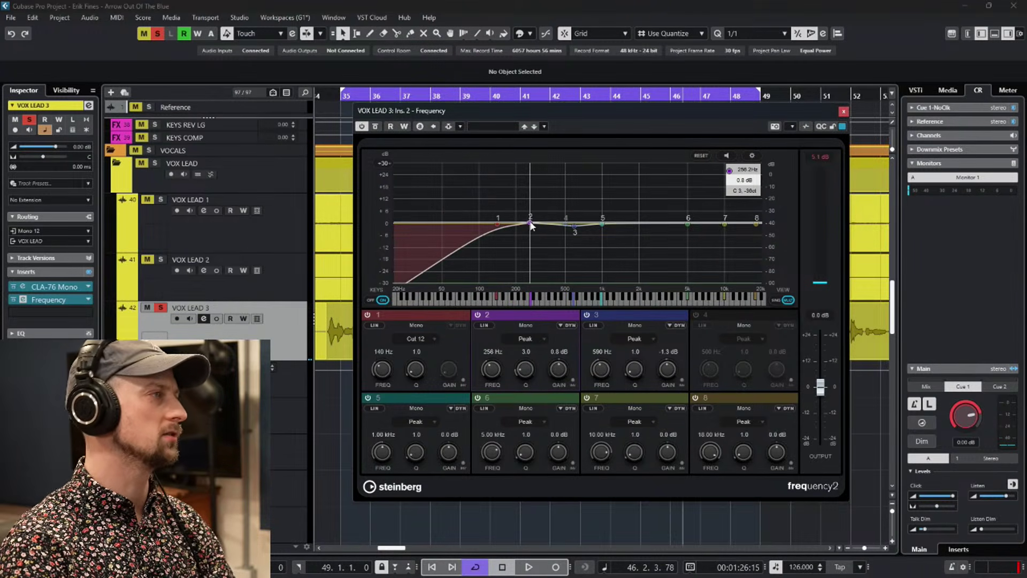
pyautogui.moveTo(575, 228); pyautogui.dragTo(659, 224)
pyautogui.press('space')
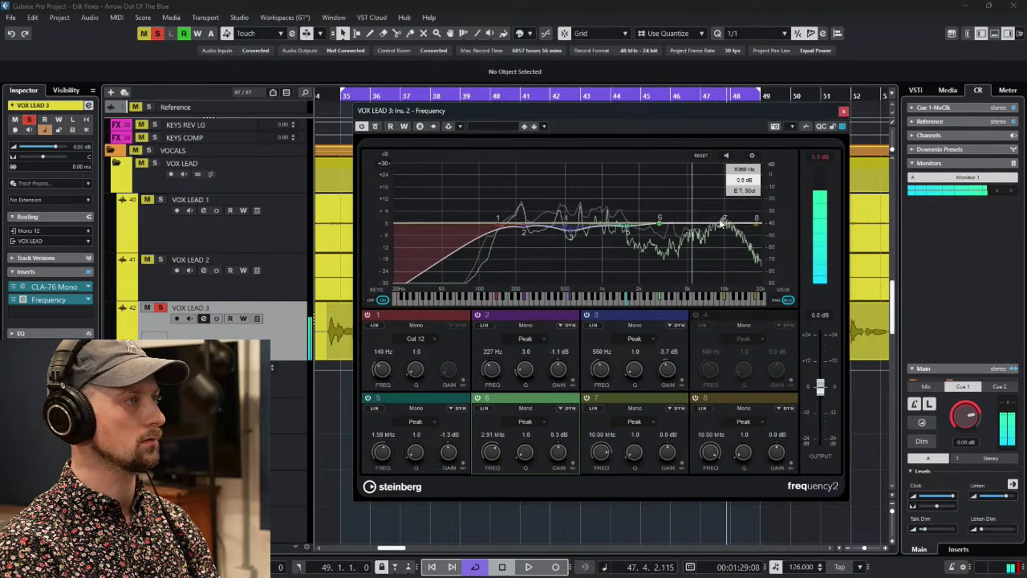
# Try a high boost on band 8, return it to 0 dB at 14.50 kHz, and set band 3 to -0.5 dB at 561 Hz.
pyautogui.moveTo(756, 228); pyautogui.dragTo(757, 215)
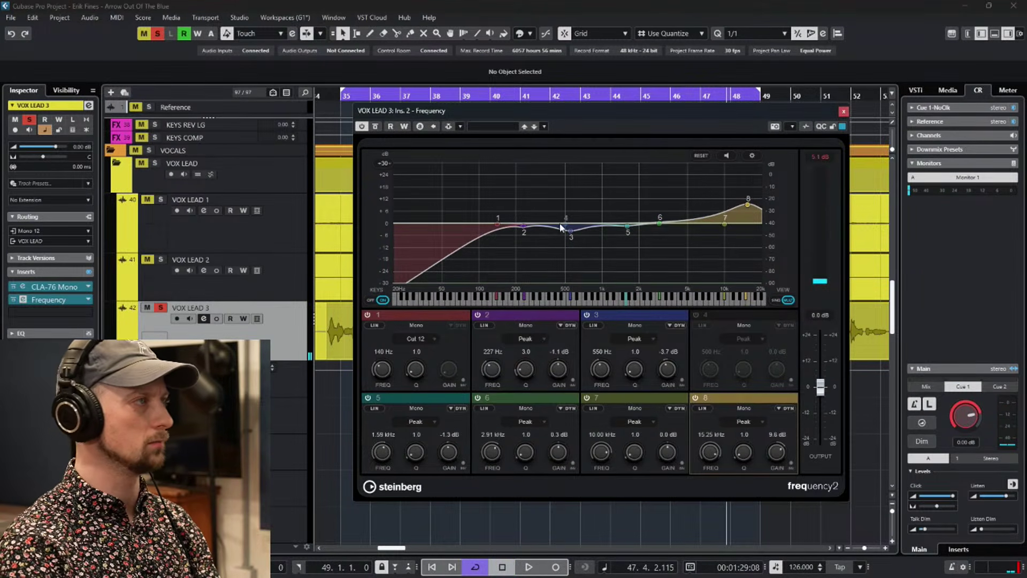
pyautogui.press('space')
pyautogui.moveTo(751, 208); pyautogui.dragTo(747, 228)
pyautogui.moveTo(571, 236); pyautogui.dragTo(572, 225)
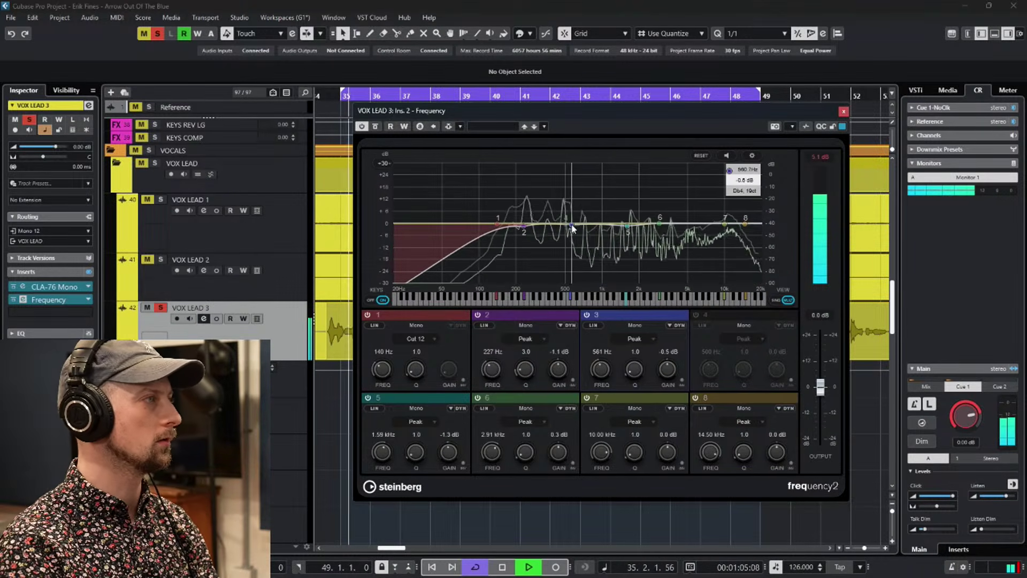
# Clear the solo and raise VOX LEAD 3's volume to 3.33 dB in the full mix.
pyautogui.click(158, 34)
pyautogui.moveTo(67, 145); pyautogui.dragTo(60, 146)
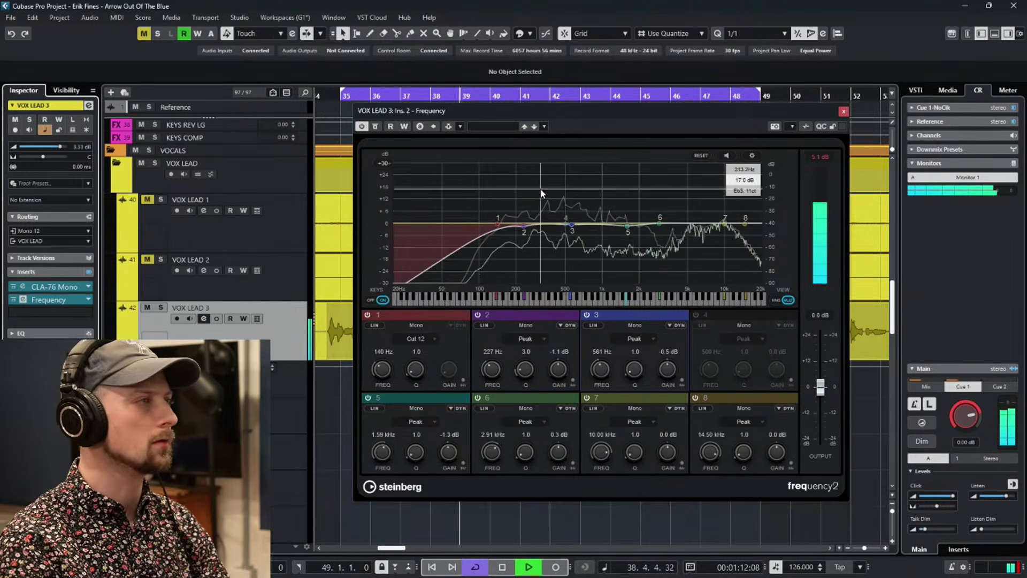
# Adjust band 2 to 241 Hz at 0.5 dB, band 3 to 517 Hz at -3.7 dB, and band 5 to -1.9 dB.
pyautogui.moveTo(524, 227); pyautogui.dragTo(568, 229)
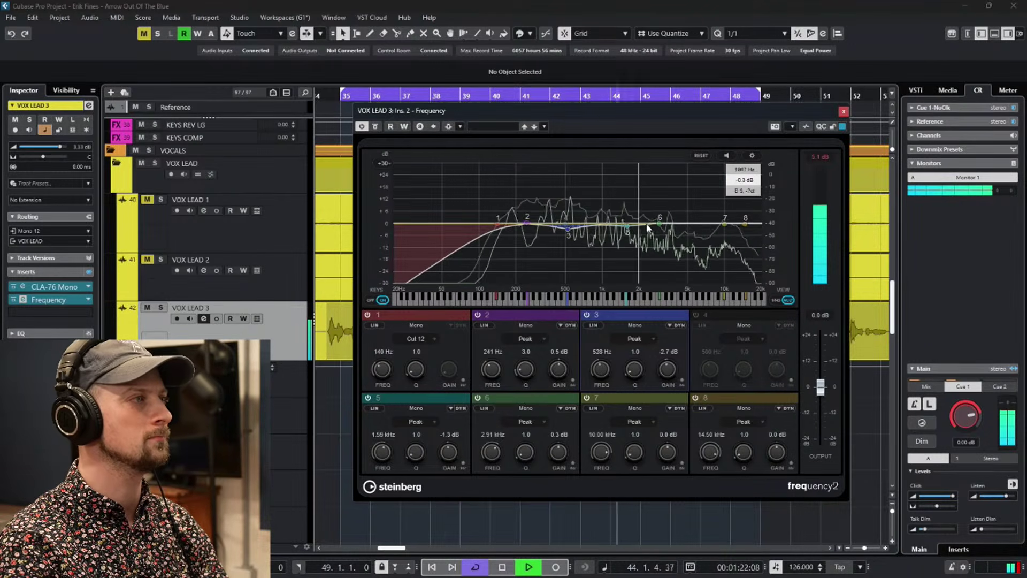
pyautogui.moveTo(627, 226)
pyautogui.mouseDown()
pyautogui.moveTo(628, 214)
pyautogui.moveTo(627, 229)
pyautogui.mouseUp()
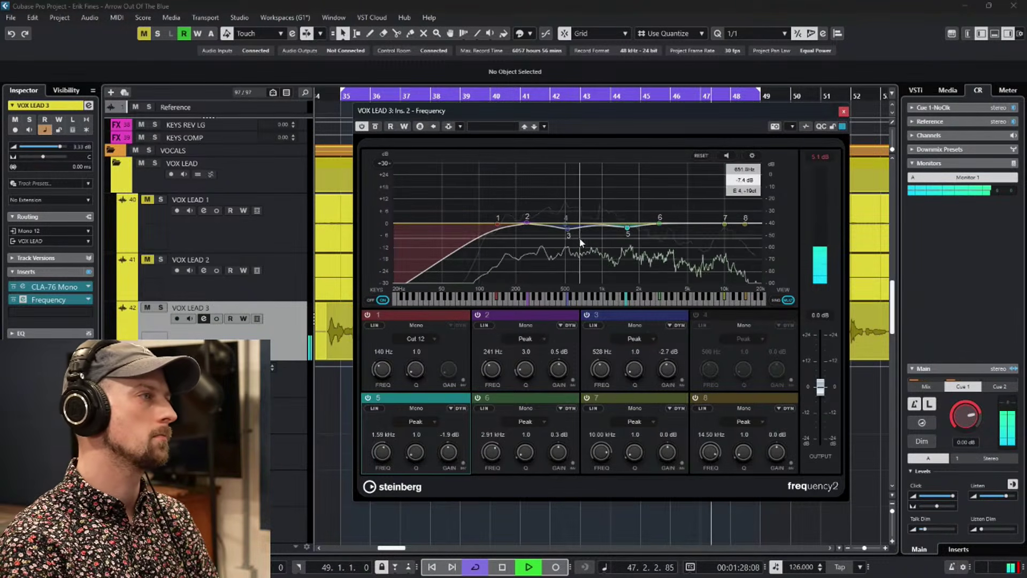
pyautogui.moveTo(569, 234); pyautogui.dragTo(571, 234)
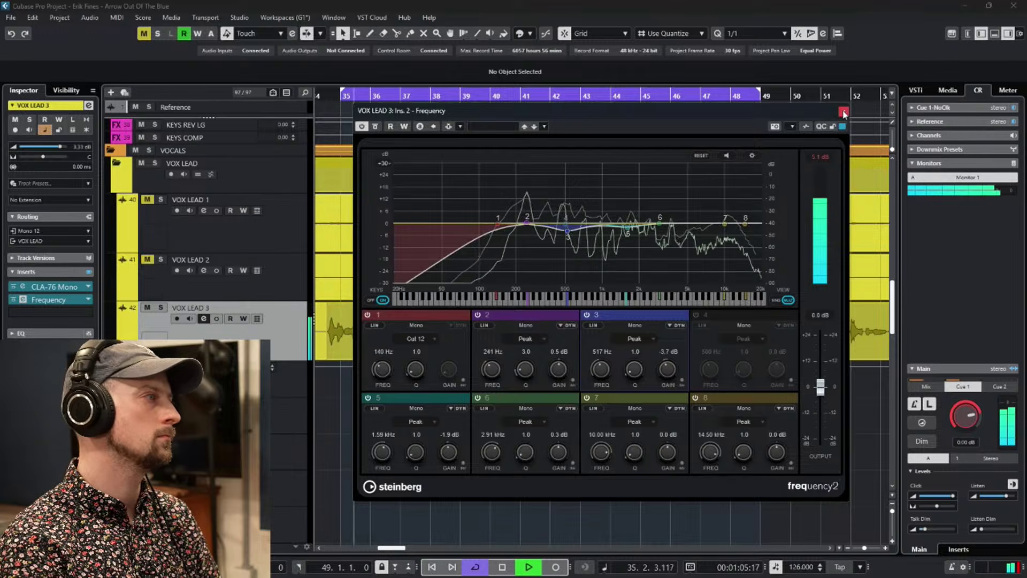
# Close the EQ, open VOX LEAD 3's channel settings, and move the Frequency insert down to slot 3.
pyautogui.click(184, 315)
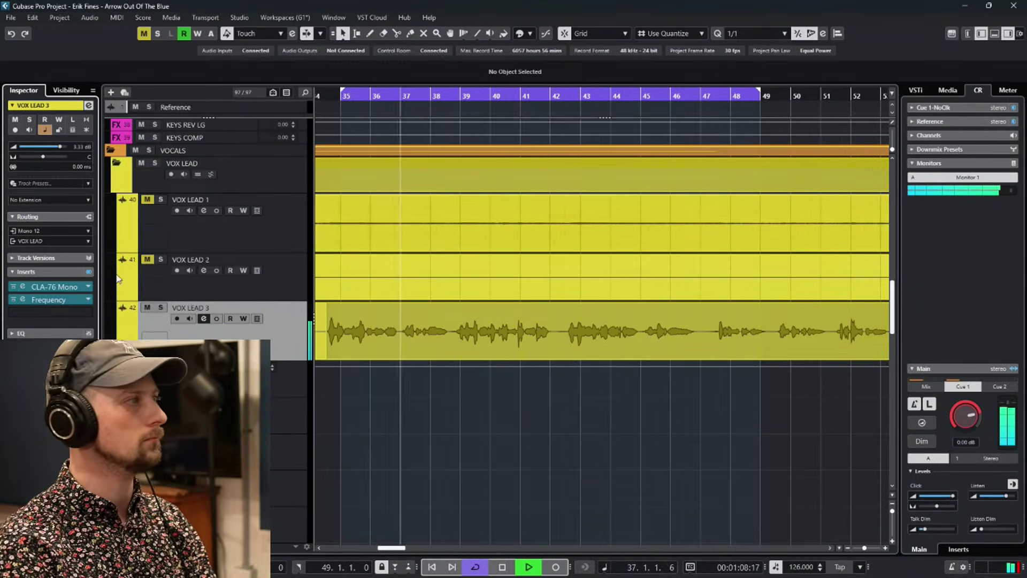
pyautogui.click(203, 318)
pyautogui.click(375, 148)
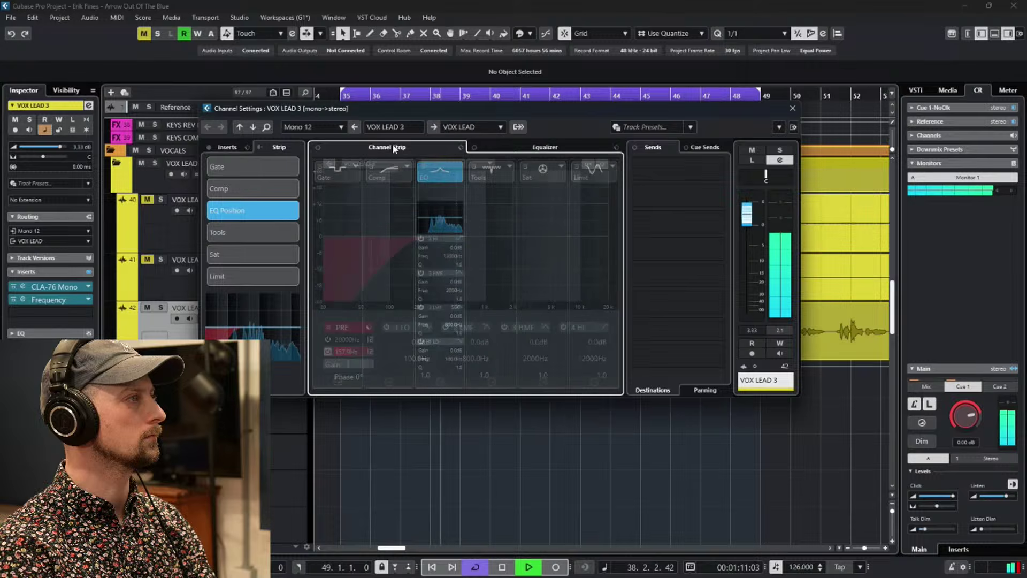
pyautogui.click(228, 147)
pyautogui.moveTo(257, 187); pyautogui.dragTo(255, 190)
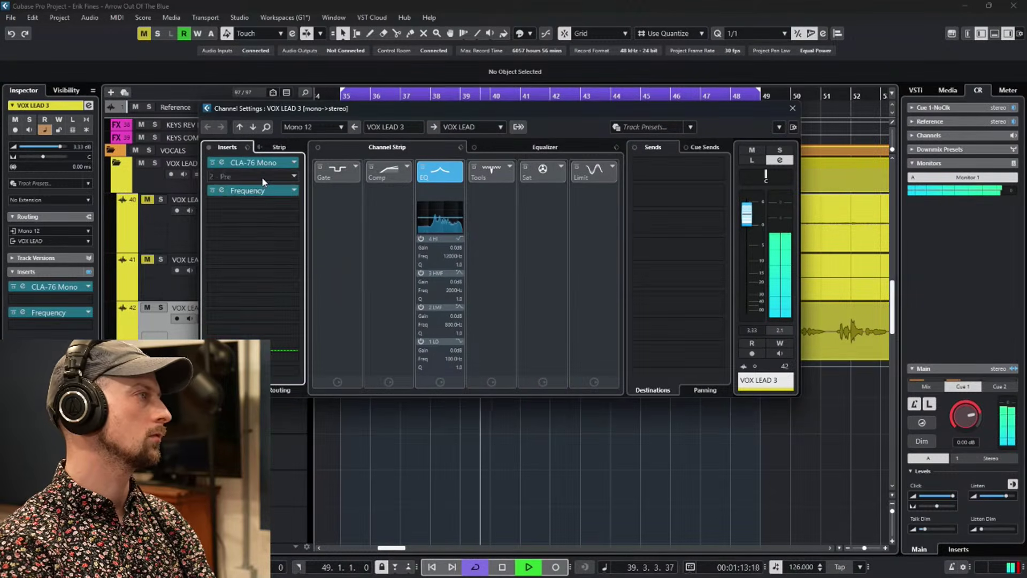
# Insert a DeEsser in slot 2 between the CLA-76 and Frequency.
pyautogui.click(261, 177)
pyautogui.write('de ess')
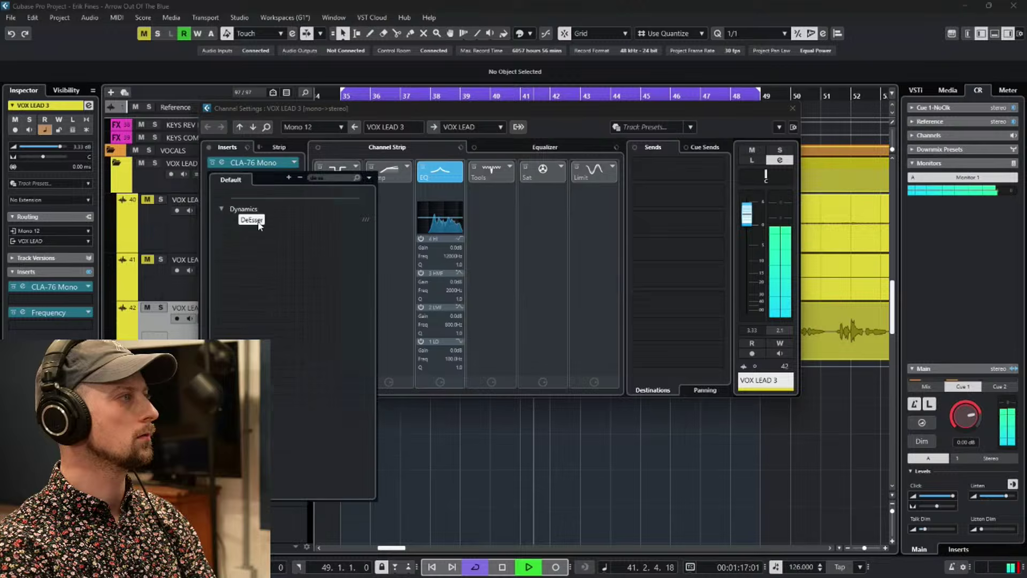
pyautogui.click(258, 222)
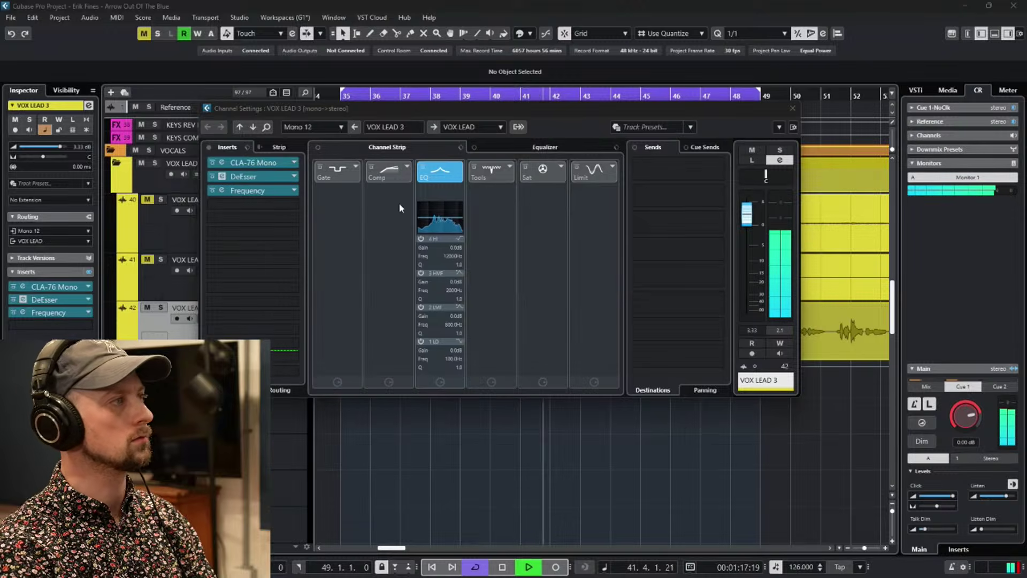
pyautogui.moveTo(662, 91); pyautogui.dragTo(639, 90)
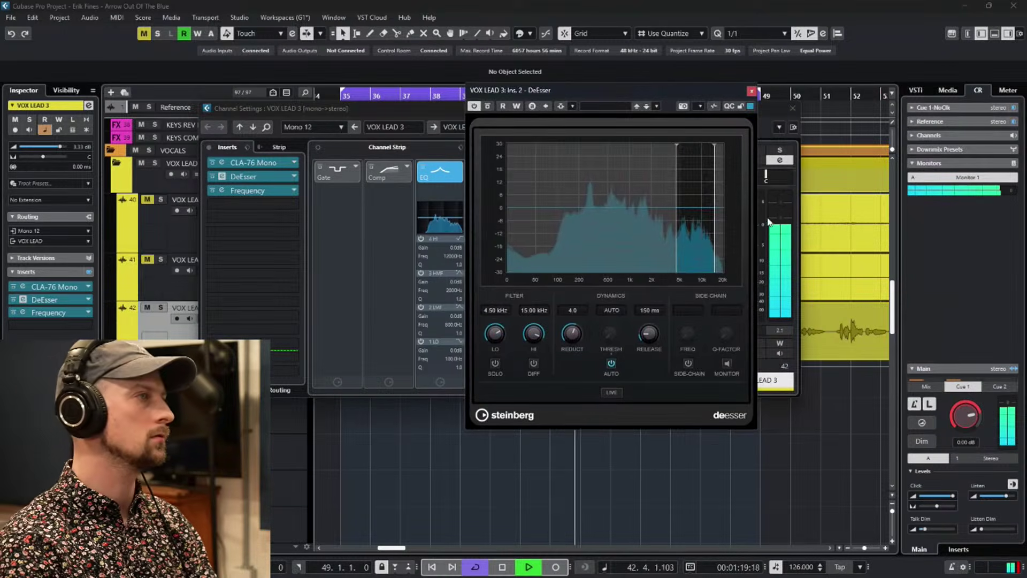
# Set the DeEsser's high limit to 20 kHz and manual threshold to -25.0 dB, and solo VOX LEAD 3 with Diff enabled.
pyautogui.moveTo(714, 242); pyautogui.dragTo(745, 240)
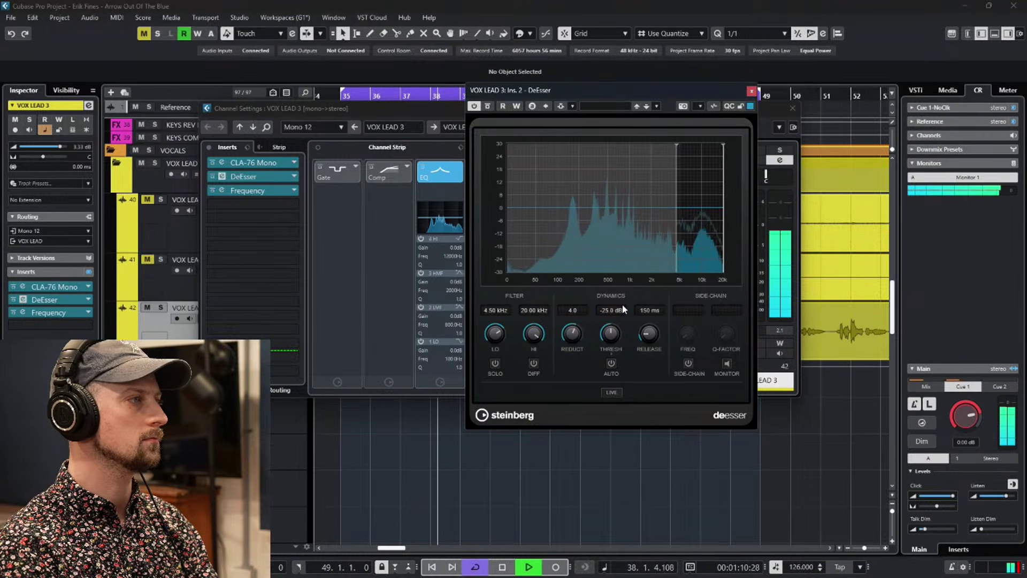
pyautogui.click(726, 364)
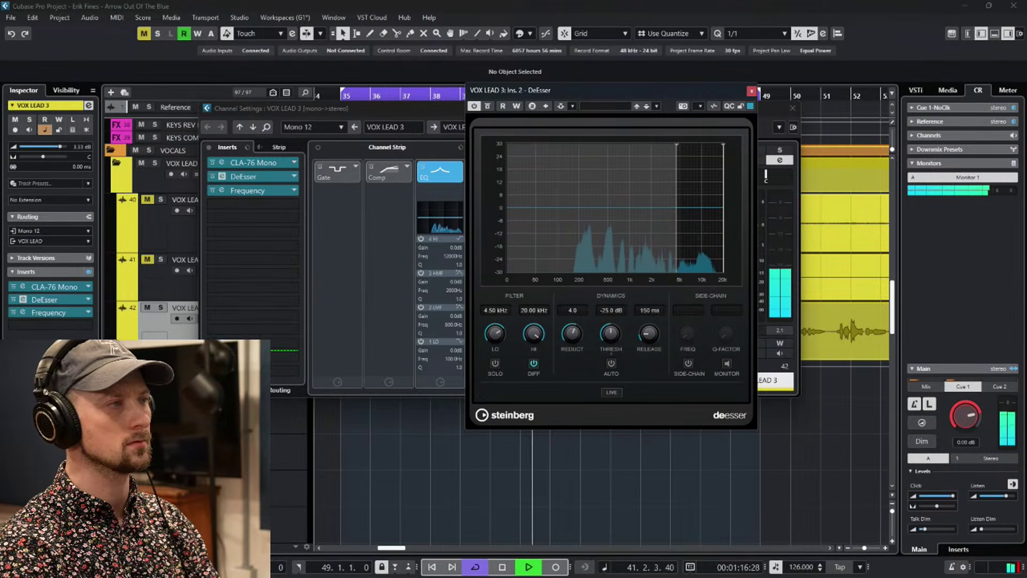
pyautogui.click(160, 307)
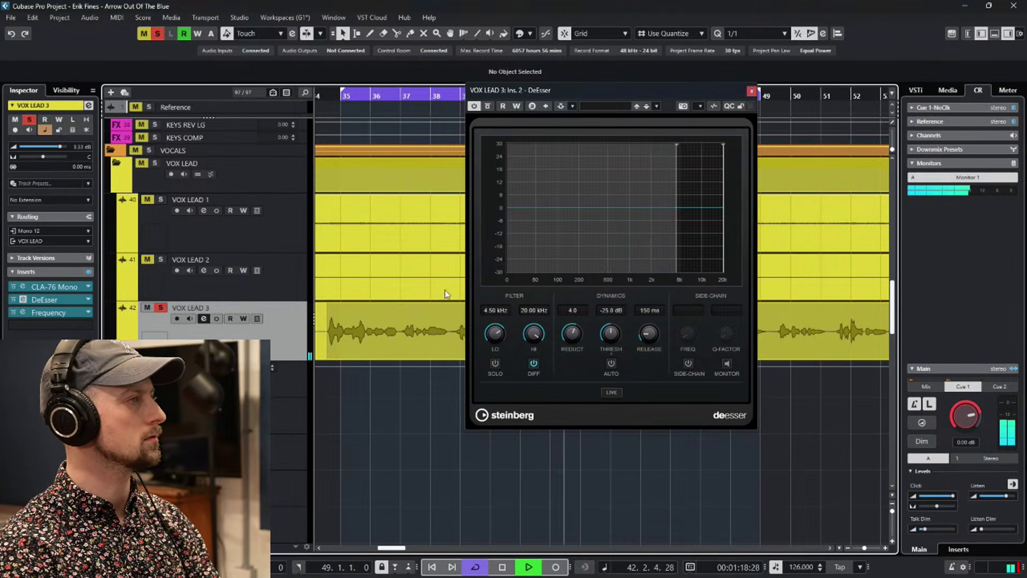
# Set the DeEsser's reduction to 3.9 and its threshold to about -28 dB, with Diff switched off.
pyautogui.moveTo(608, 335); pyautogui.dragTo(576, 332)
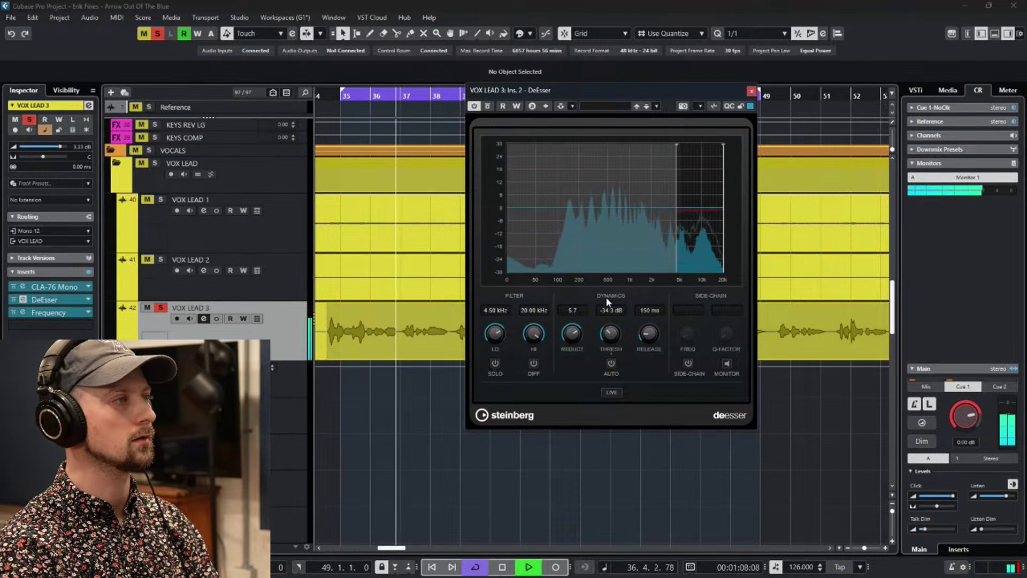
pyautogui.moveTo(576, 338); pyautogui.dragTo(613, 333)
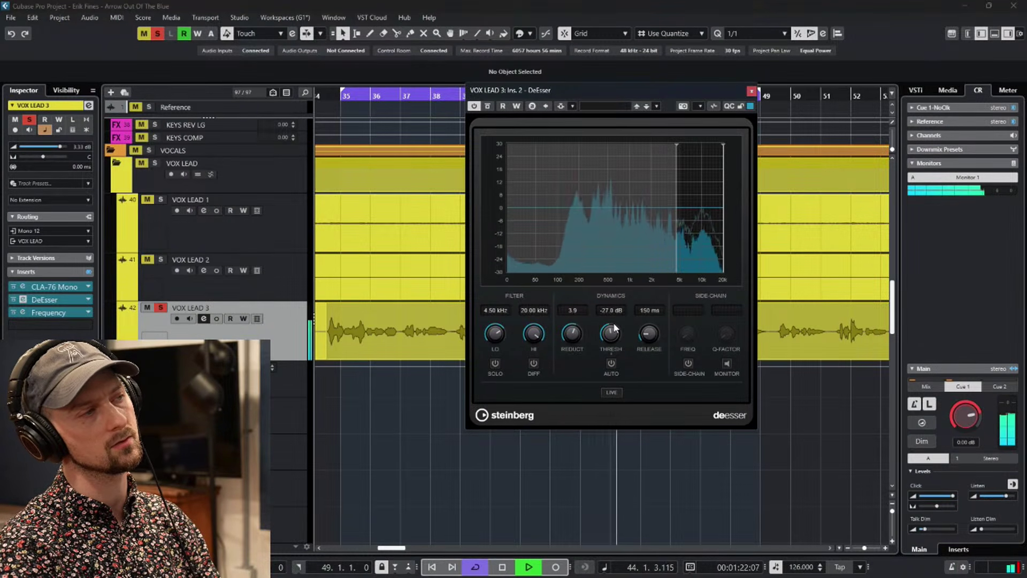
pyautogui.moveTo(614, 329); pyautogui.dragTo(614, 330)
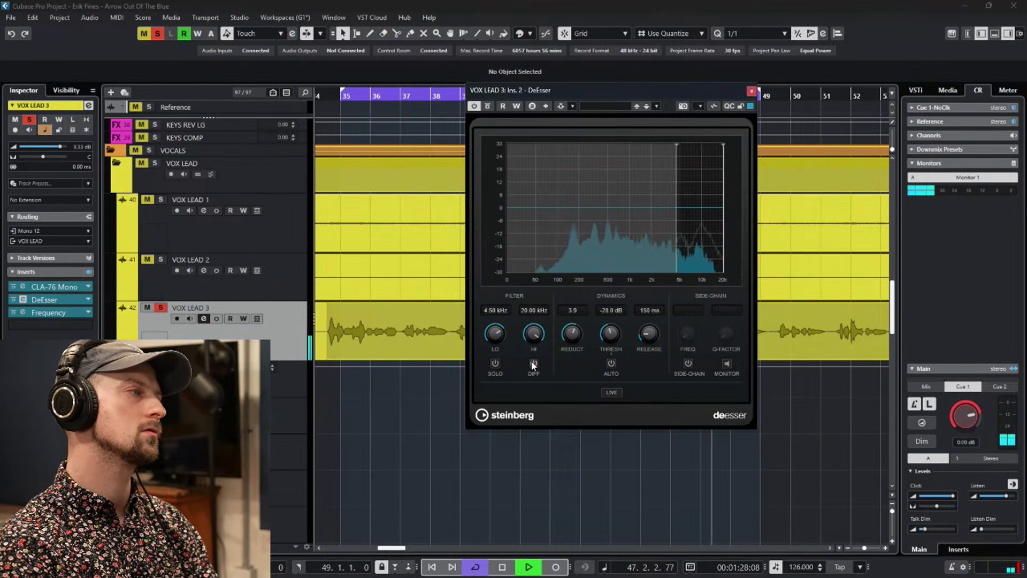
# Set the DeEsser's low filter limit to 5.84 kHz, auditioning with Solo and Diff enabled only during the adjustment.
pyautogui.click(496, 362)
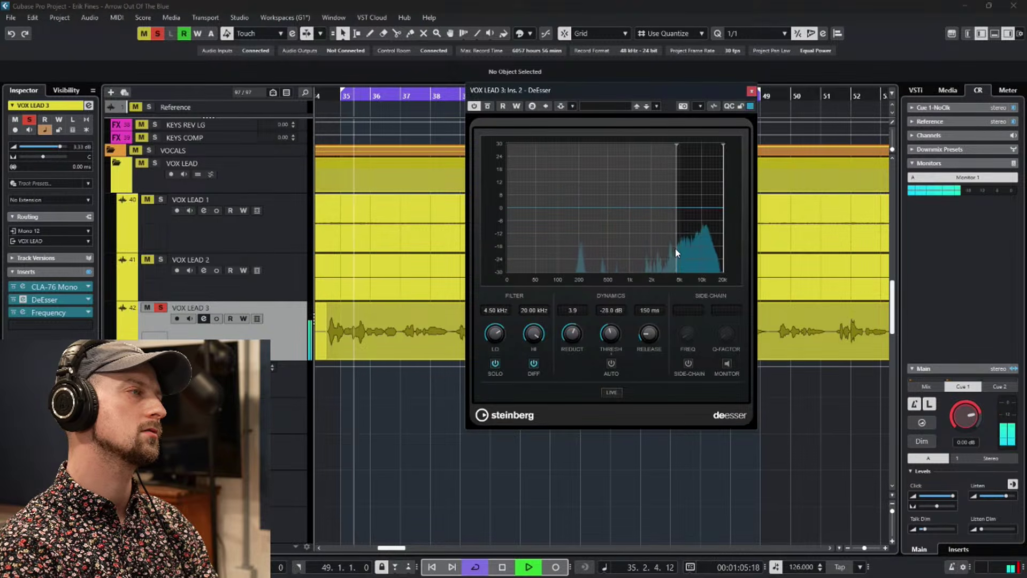
pyautogui.moveTo(675, 248); pyautogui.dragTo(685, 255)
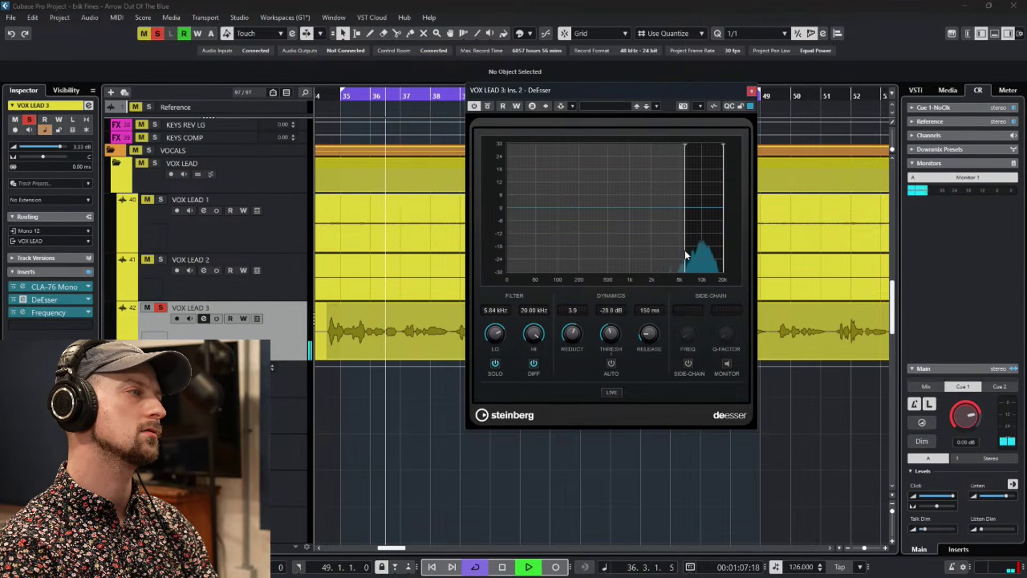
pyautogui.click(496, 364)
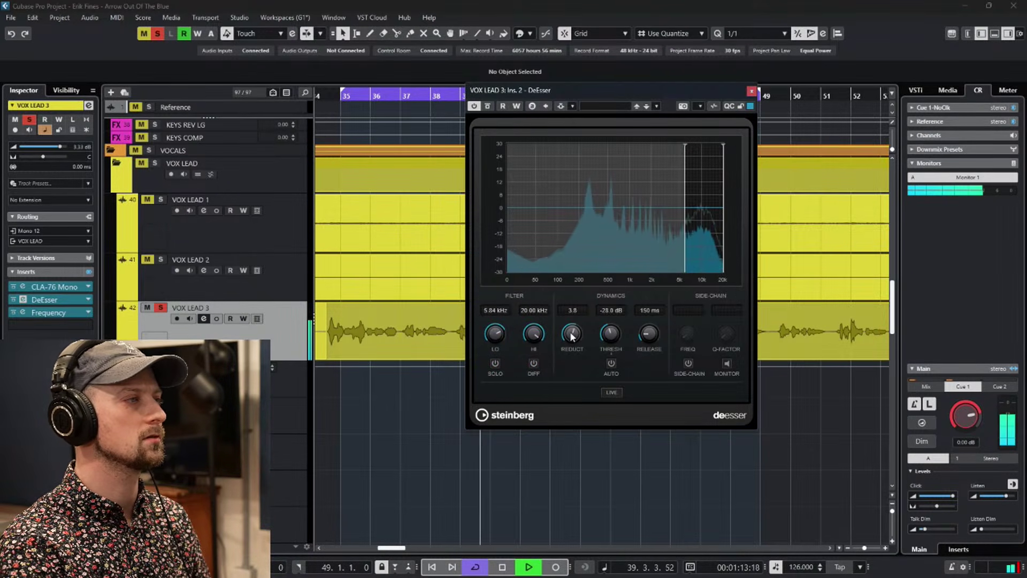
# Unsolo VOX LEAD 3, set the DeEsser's reduction to 3.4 against the full mix, and close the plug-in.
pyautogui.press('space')
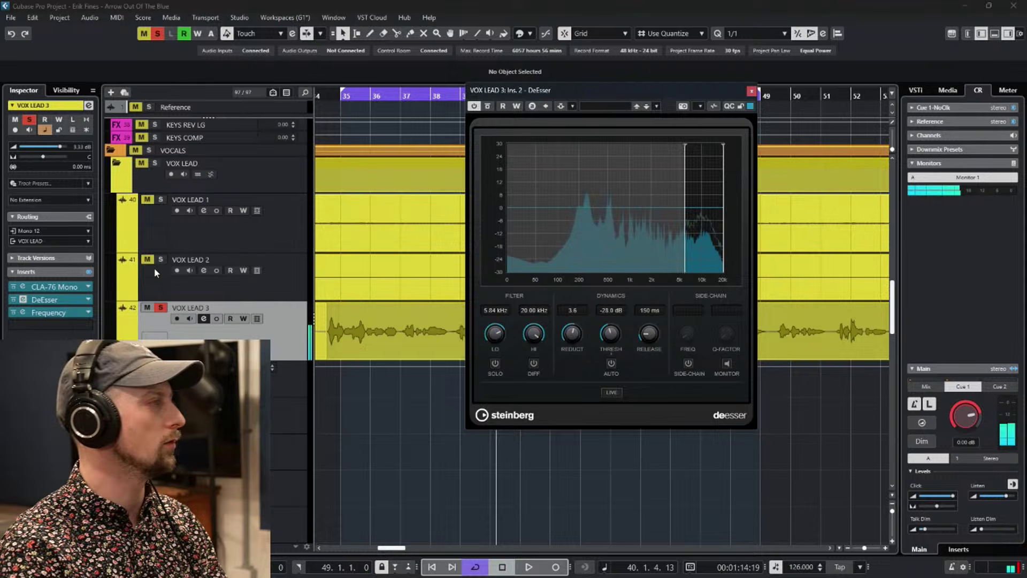
pyautogui.click(160, 307)
pyautogui.press('space')
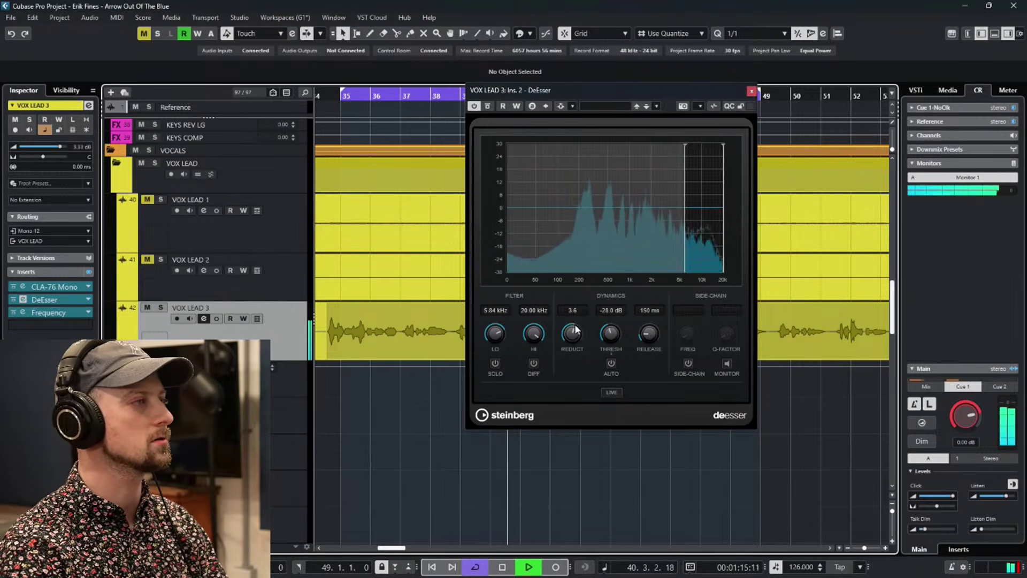
pyautogui.moveTo(575, 335); pyautogui.dragTo(573, 339)
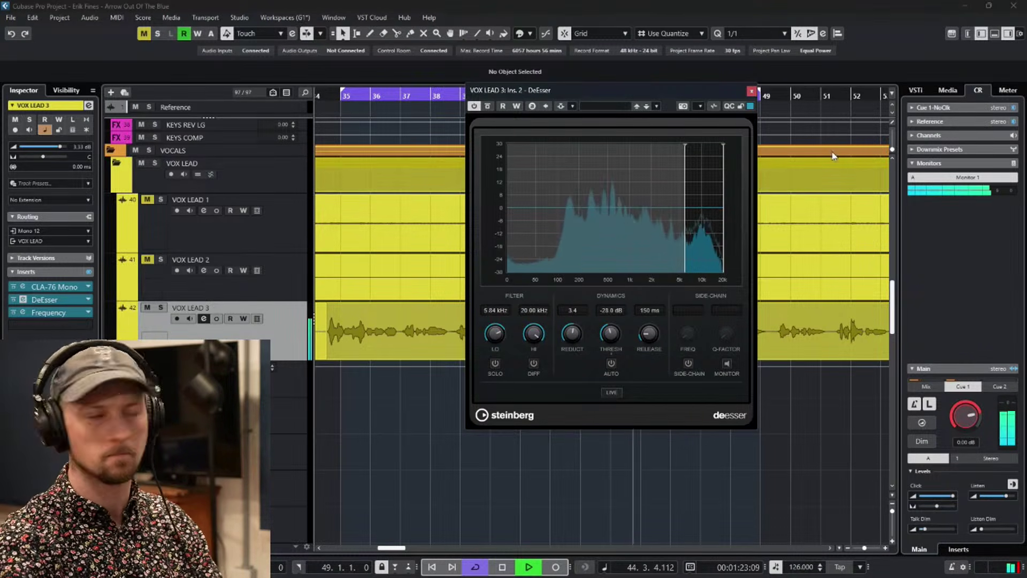
pyautogui.click(752, 92)
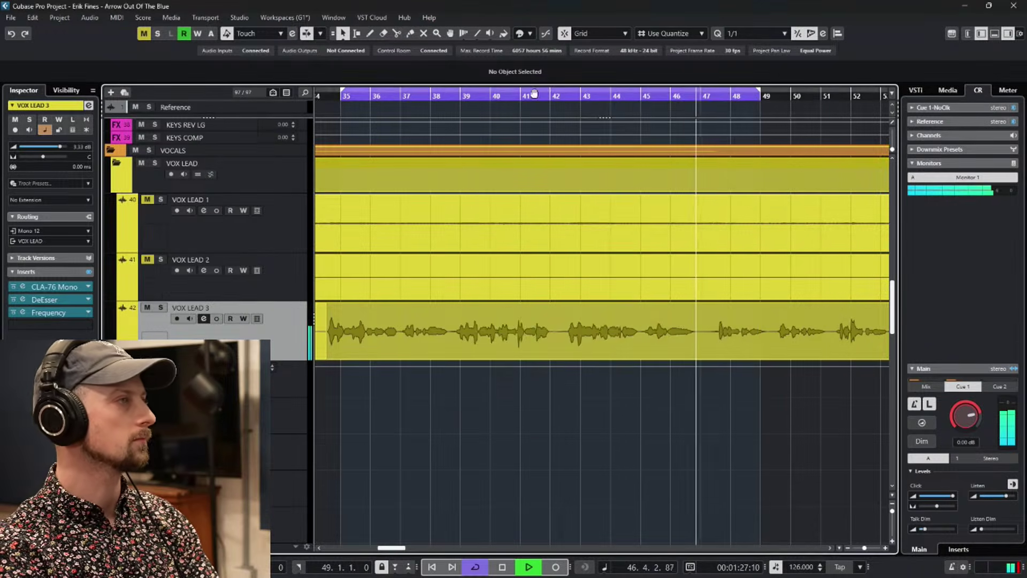
# Turn off cycle playback and reset VOX LEAD 3's track volume to 0.00 dB.
pyautogui.press('space')
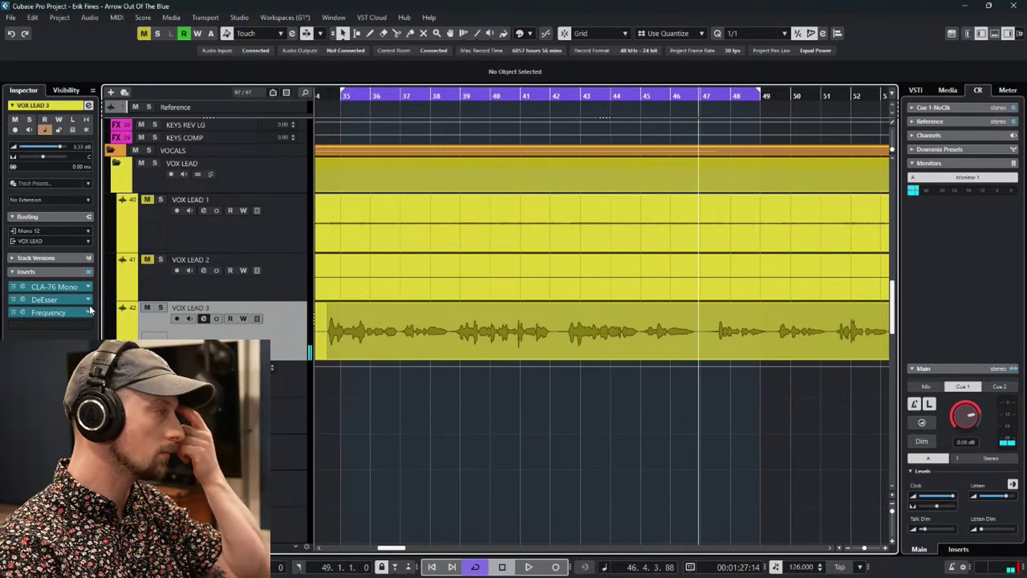
pyautogui.click(529, 94)
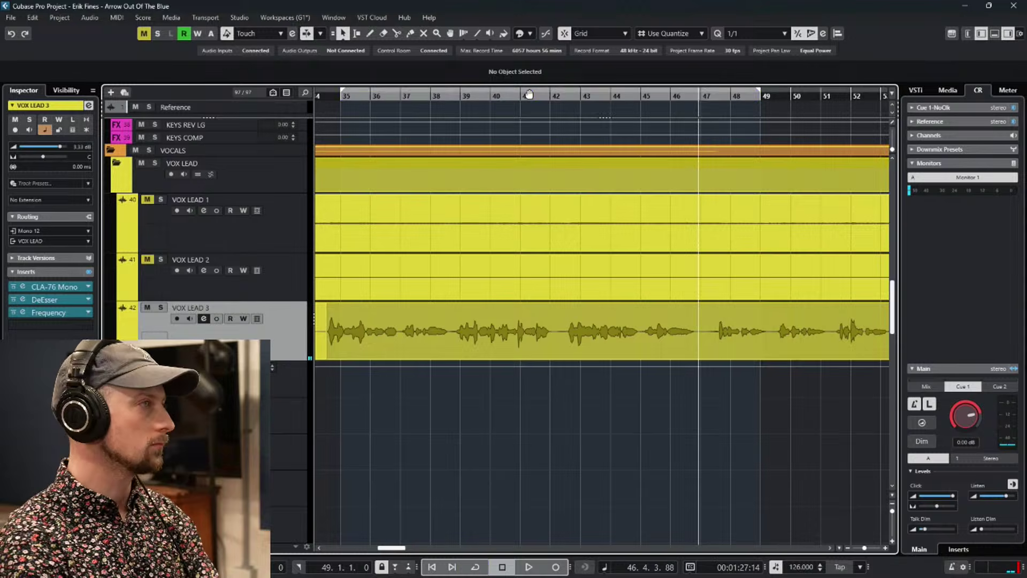
pyautogui.press('space')
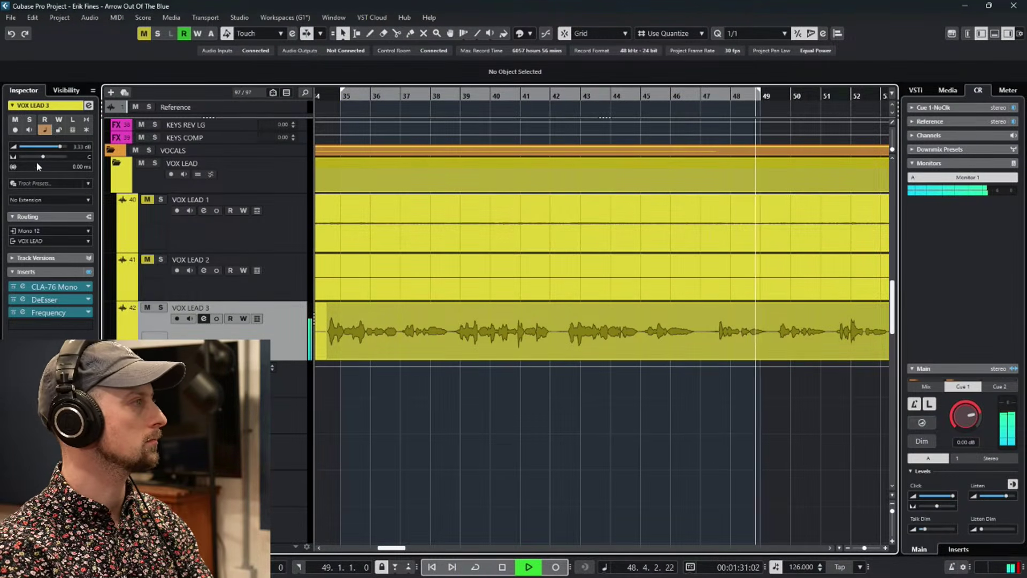
pyautogui.keyDown('ctrl'); pyautogui.click(61, 146); pyautogui.keyUp('ctrl')
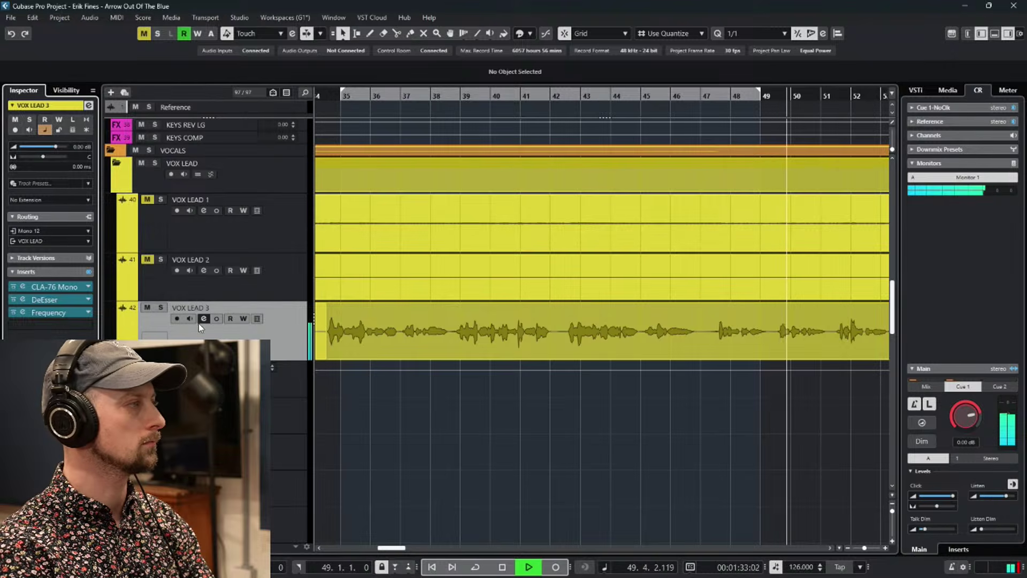
# Insert CLA-2A Mono bypassed in slot 4 of VOX LEAD 3 and open the Frequency EQ.
pyautogui.click(72, 321)
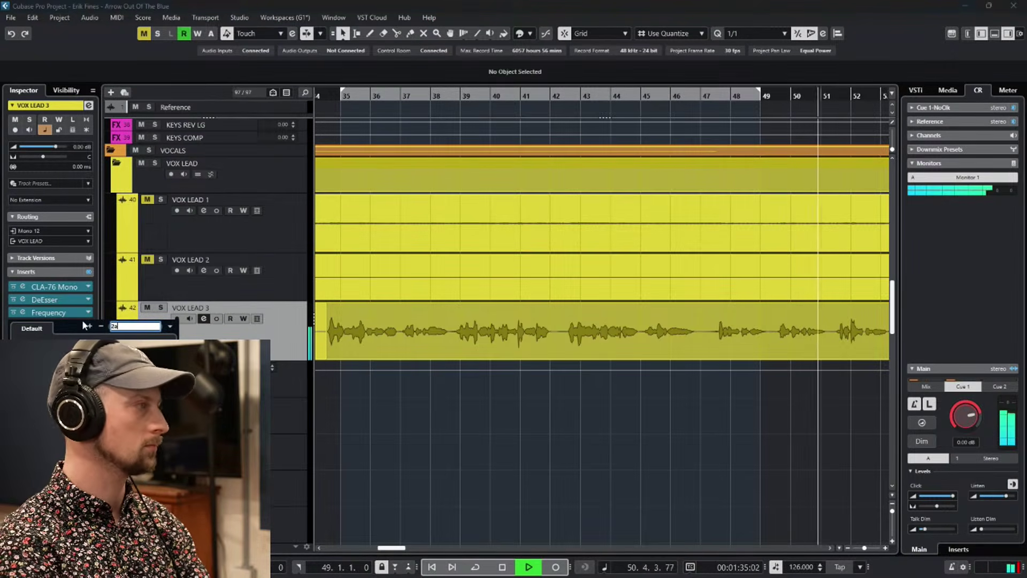
pyautogui.write('2a')
pyautogui.press('Return')
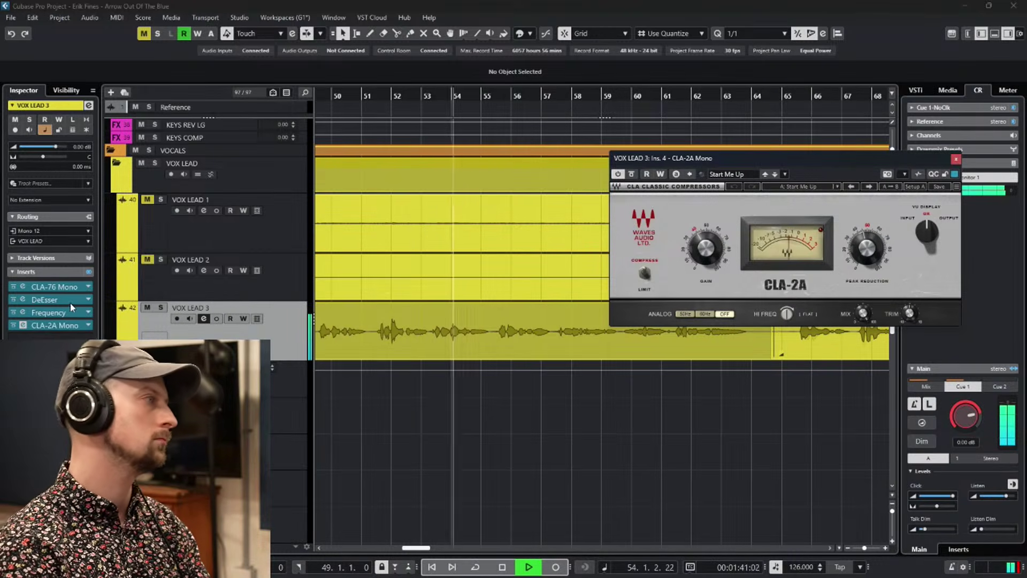
pyautogui.click(23, 324)
pyautogui.click(22, 313)
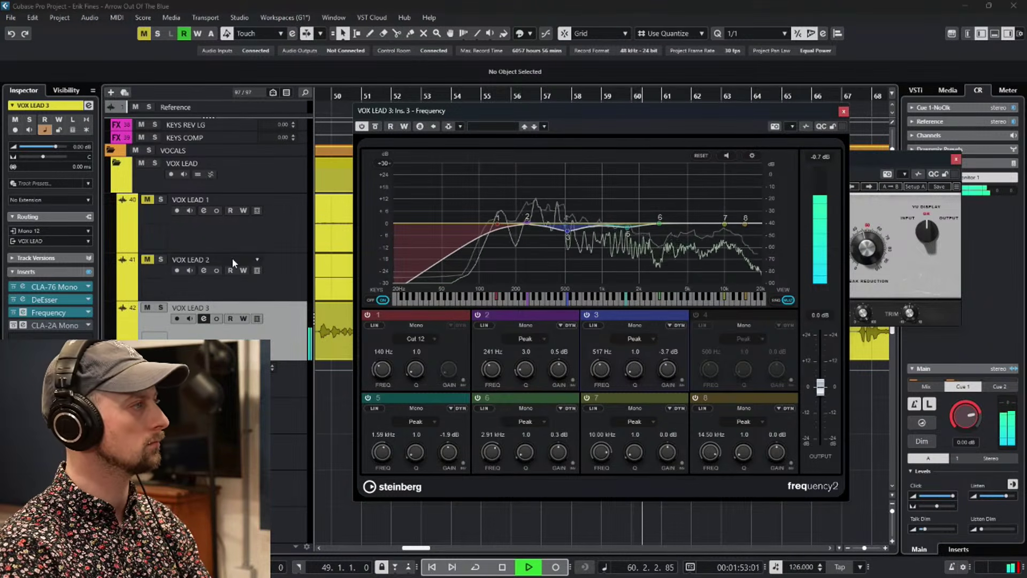
# Insert a Volume plug-in in slot 5 below the CLA-2A, stop playback, and move the Frequency window aside.
pyautogui.click(40, 325)
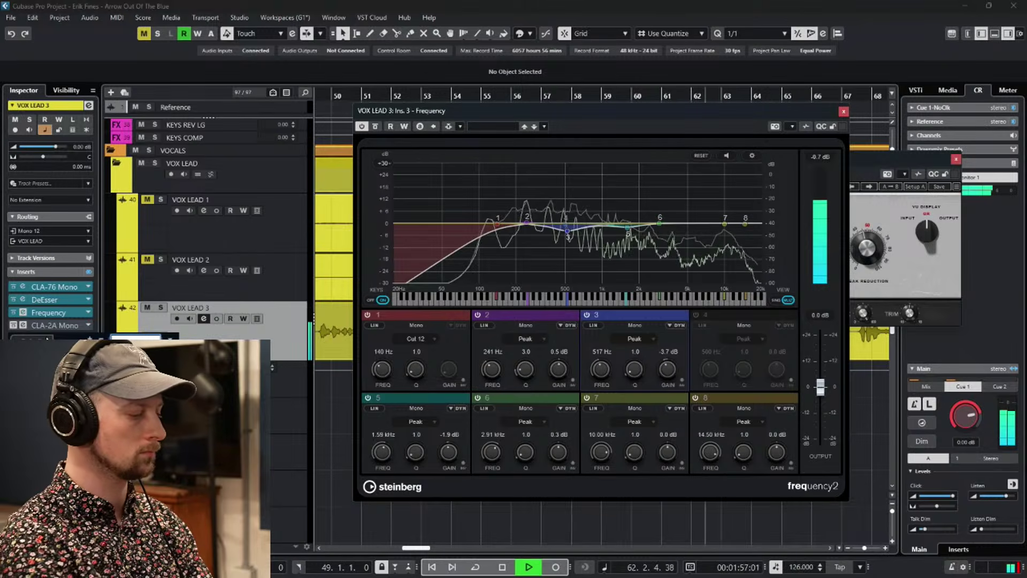
pyautogui.write('volum')
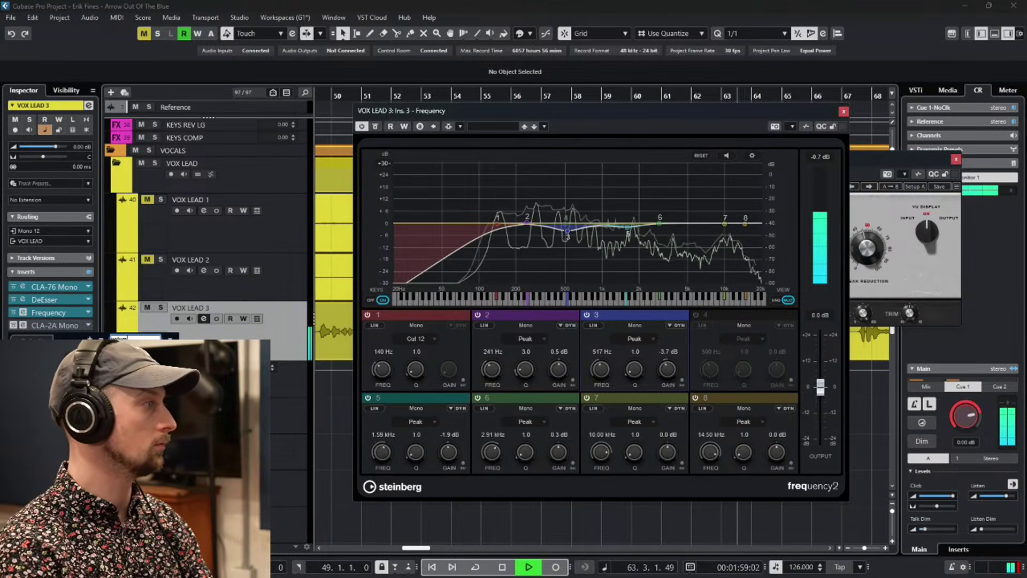
pyautogui.press('Return')
pyautogui.press('space')
pyautogui.moveTo(636, 111); pyautogui.dragTo(951, 284)
# Place the playhead at bar 52, then select the AC 1 DI (D) track and increase its height.
pyautogui.click(391, 95)
pyautogui.scroll(-15, 508, 310)
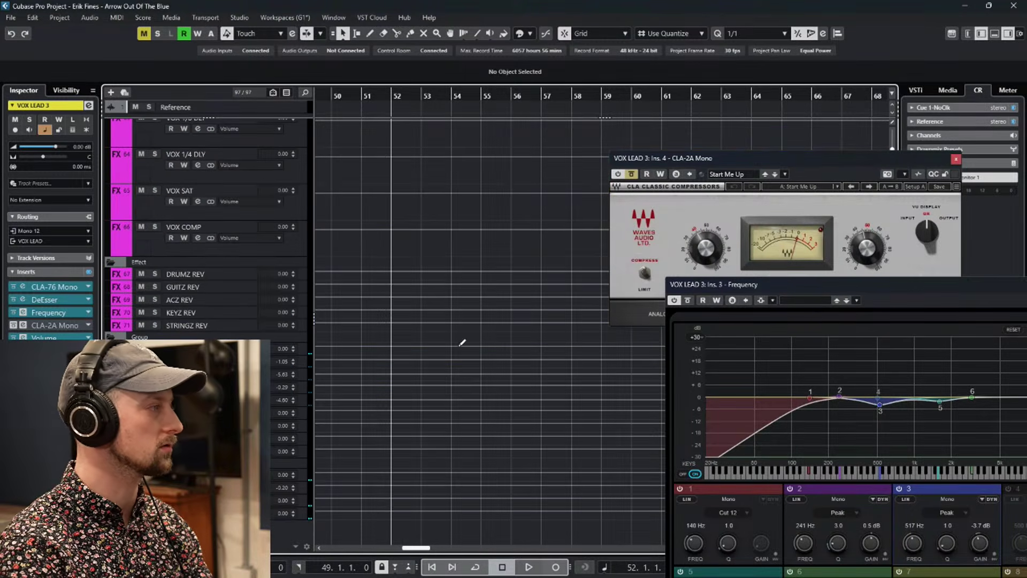
pyautogui.scroll(20, 458, 342)
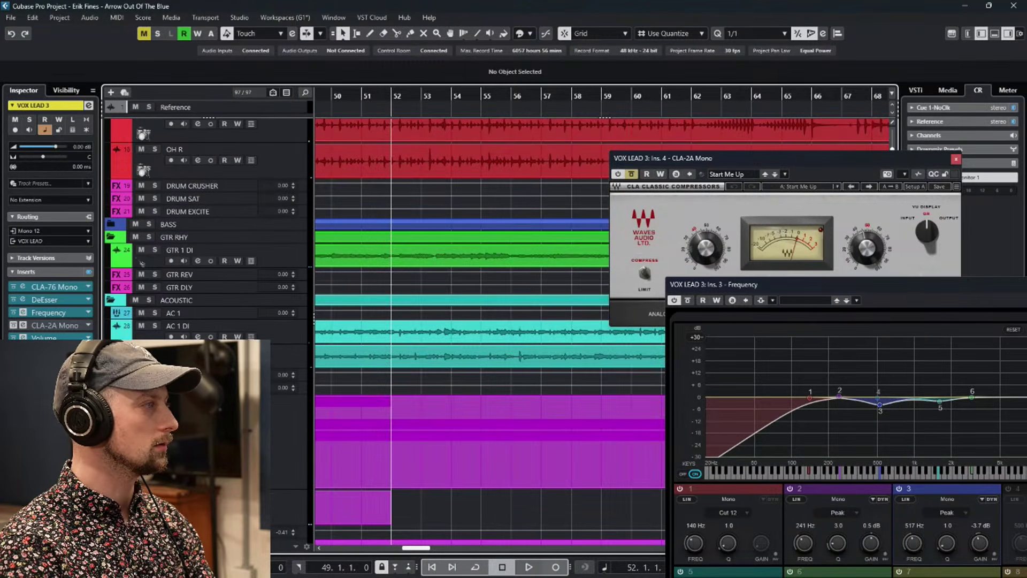
pyautogui.click(288, 338)
pyautogui.moveTo(286, 342); pyautogui.dragTo(286, 440)
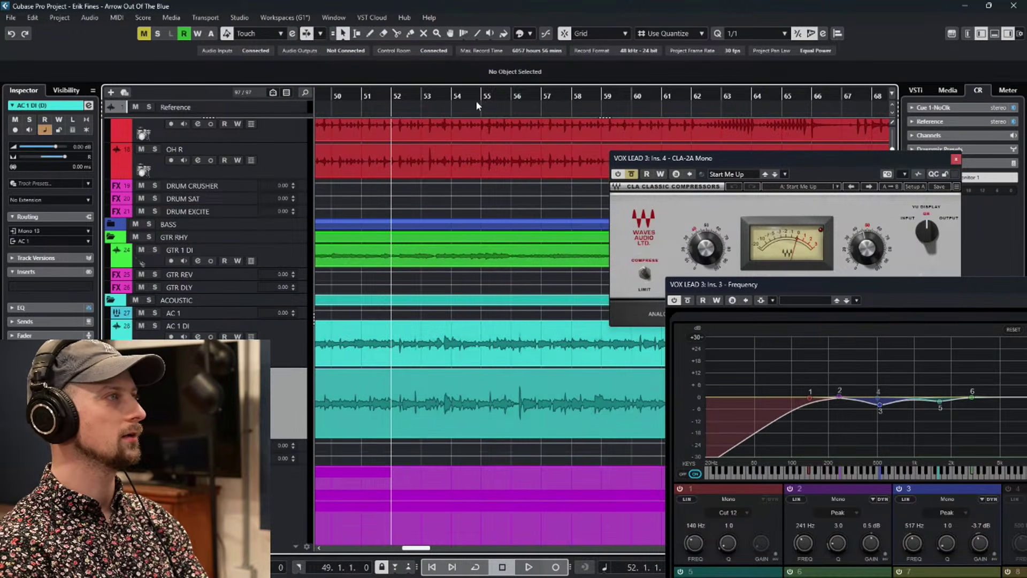
# Loop playback over bars 53 to 60 and clear the CLA-2A and Frequency windows from view.
pyautogui.moveTo(425, 99); pyautogui.dragTo(637, 106)
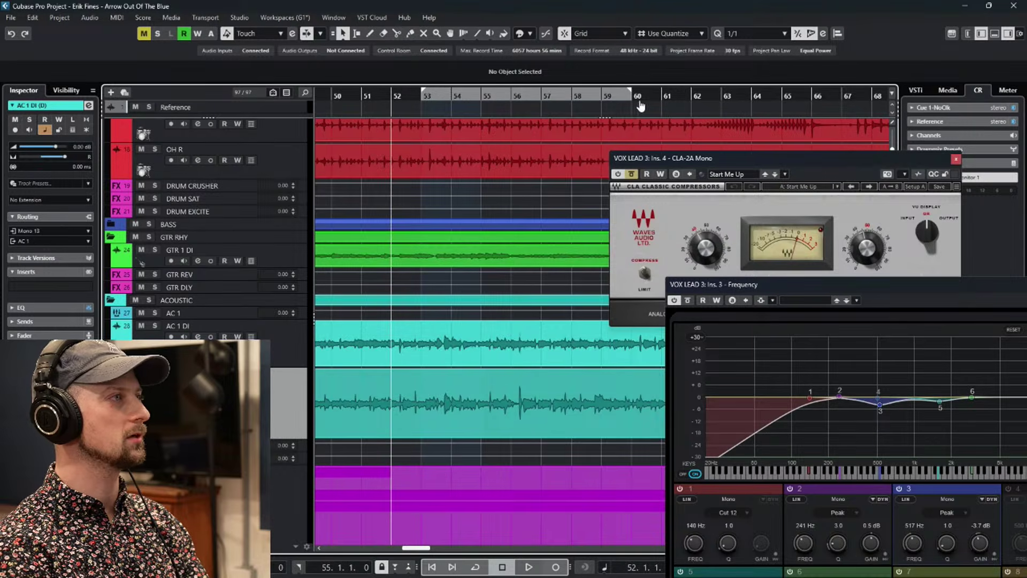
pyautogui.press('KP_Divide')
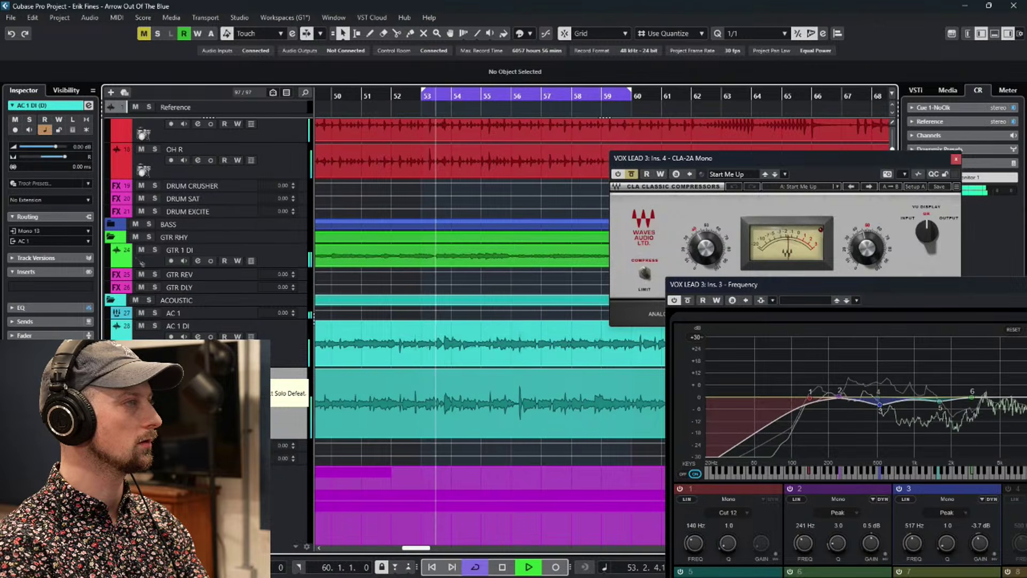
pyautogui.click(956, 159)
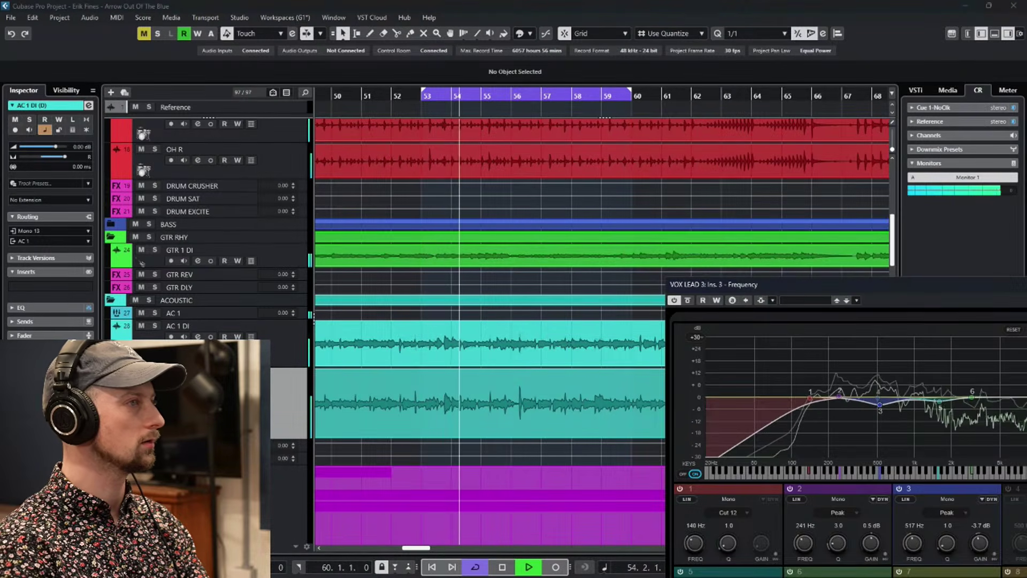
pyautogui.click(885, 286)
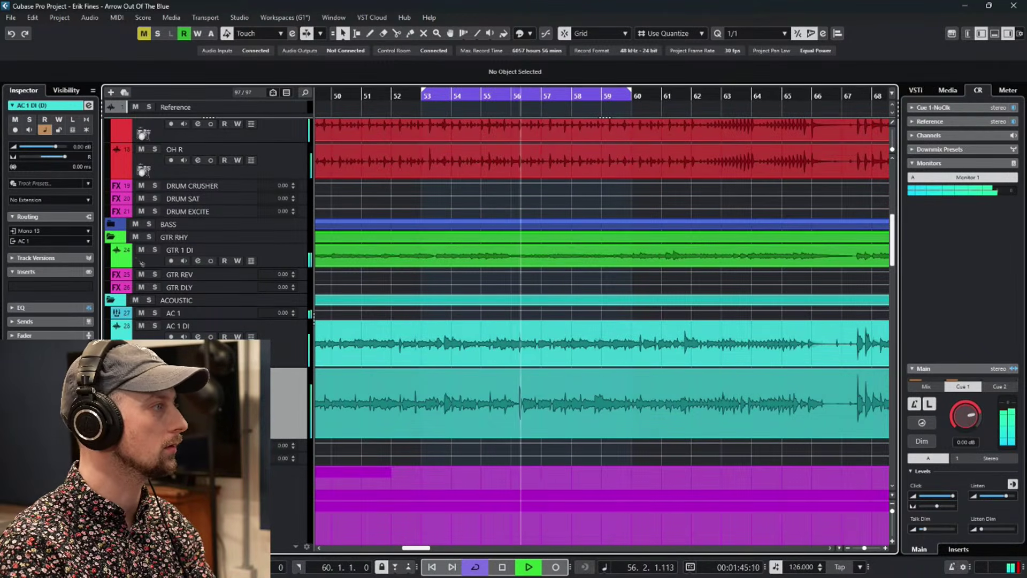
# Audition AC 1 DI (D) in solo, return to the full mix, and restart playback from before the loop.
pyautogui.press('s')
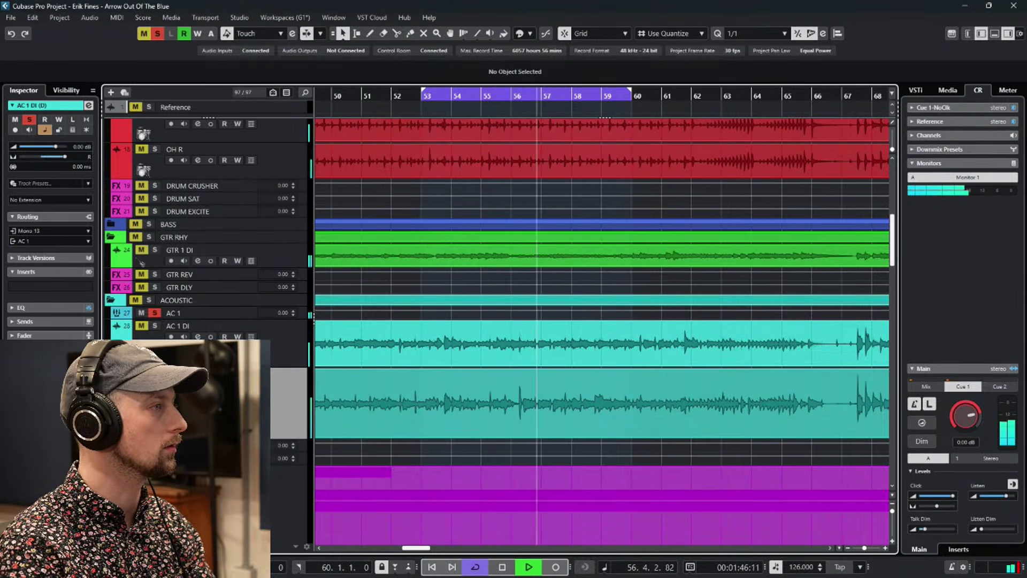
pyautogui.click(491, 95)
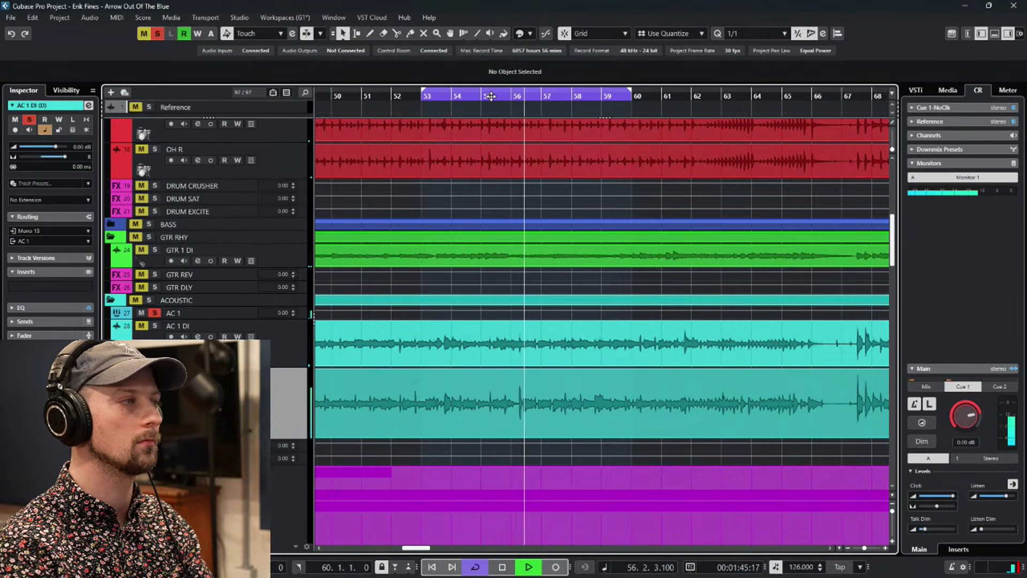
pyautogui.press('s')
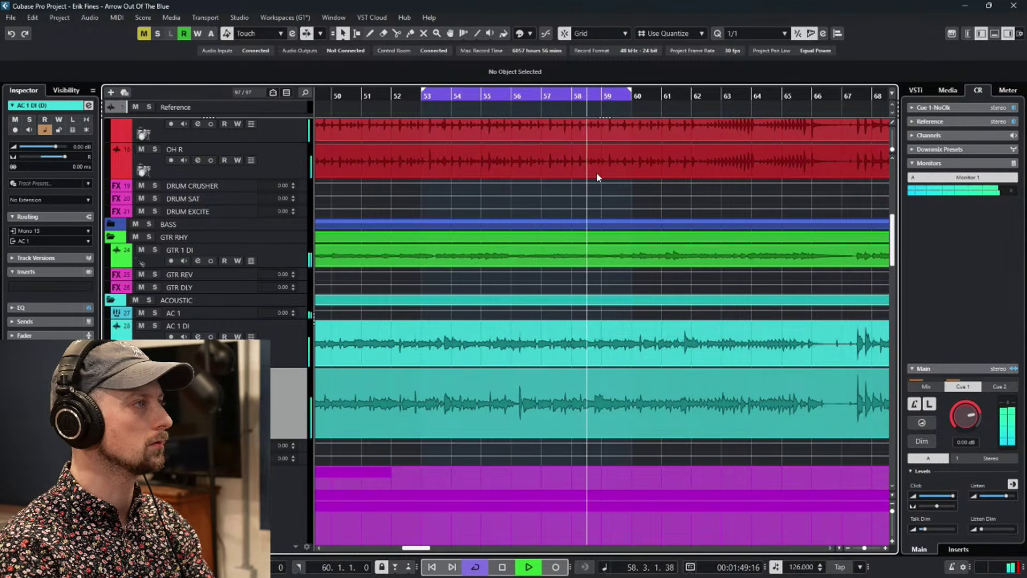
pyautogui.press('space')
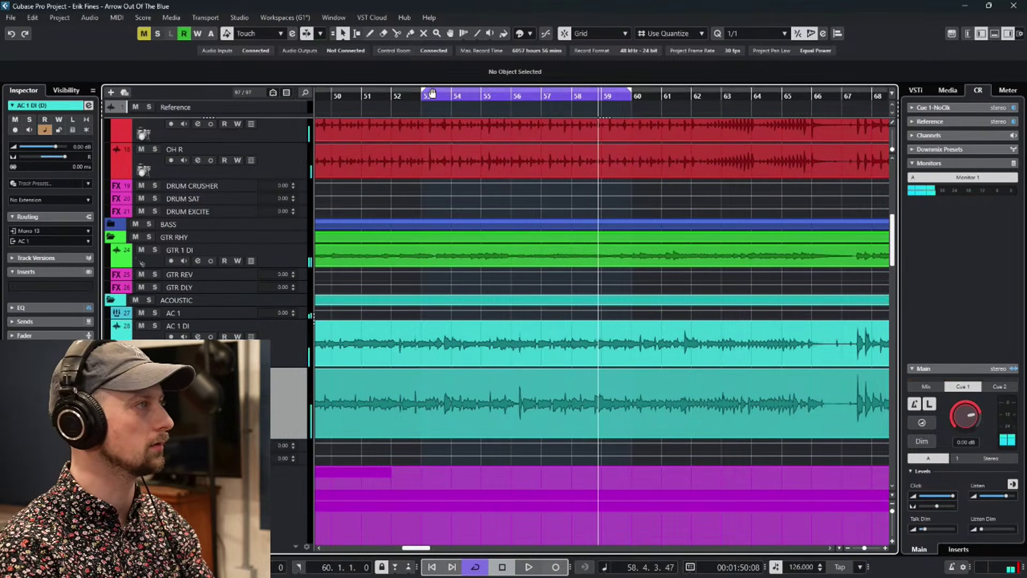
pyautogui.moveTo(420, 99); pyautogui.dragTo(286, 98)
pyautogui.press('space')
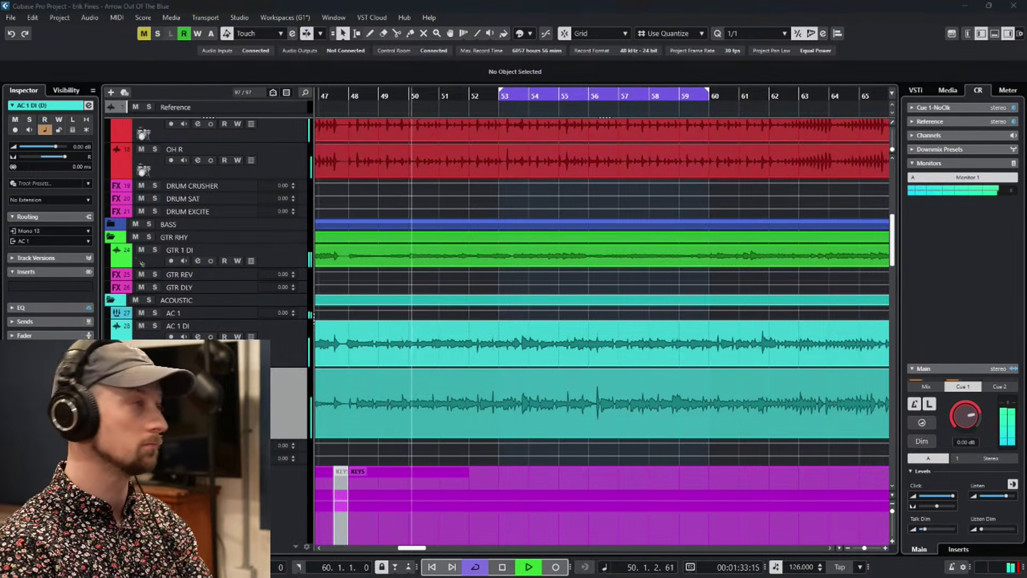
# In VOX LEAD 3's Frequency EQ, set band 3 to 477 Hz at -4.5 dB and band 8 to 13.12 kHz at 0.3 dB.
pyautogui.moveTo(1026, 79); pyautogui.dragTo(557, 88)
pyautogui.moveTo(579, 210)
pyautogui.mouseDown()
pyautogui.moveTo(578, 144)
pyautogui.moveTo(587, 180)
pyautogui.moveTo(596, 174)
pyautogui.moveTo(576, 172)
pyautogui.moveTo(575, 224)
pyautogui.moveTo(572, 210)
pyautogui.mouseUp()
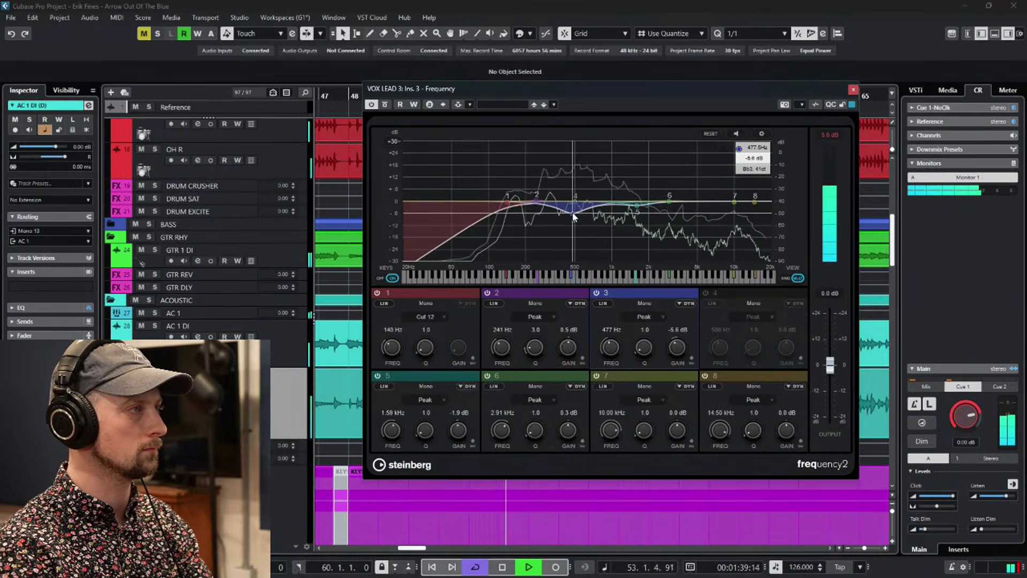
pyautogui.moveTo(755, 205); pyautogui.dragTo(749, 205)
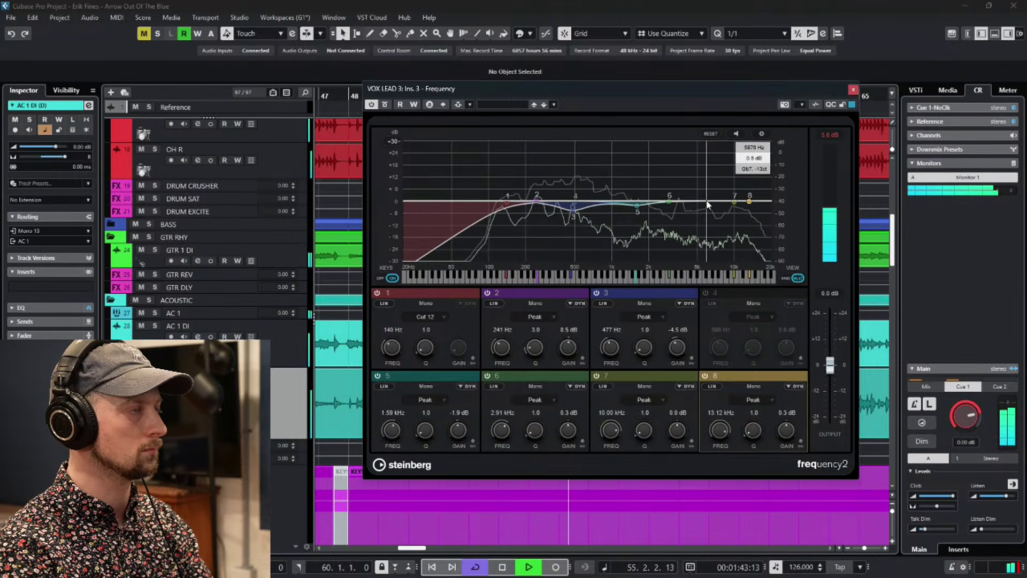
pyautogui.click(854, 90)
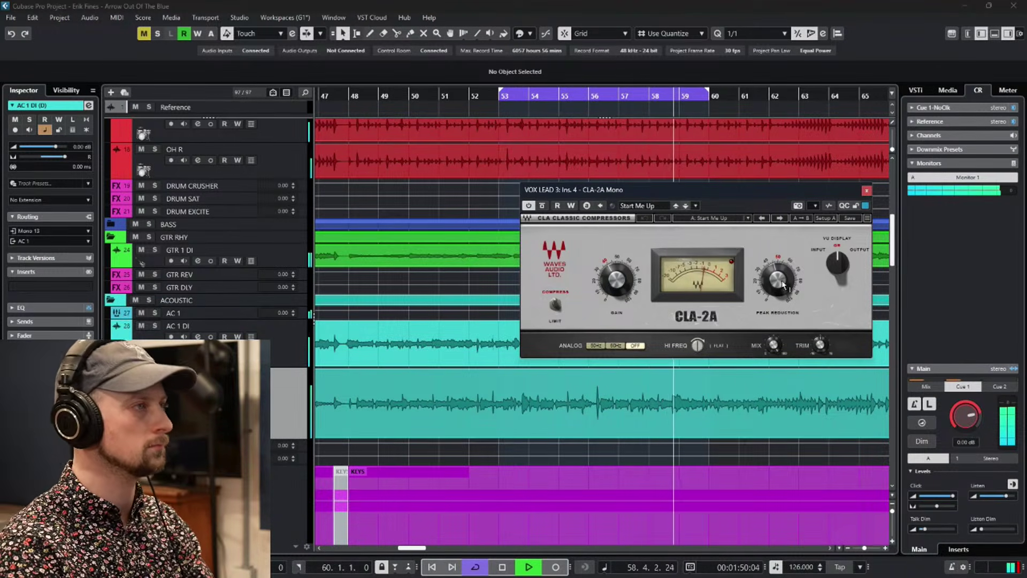
# Adjust the CLA-2A's peak reduction on VOX LEAD 3 and turn off cycle playback.
pyautogui.moveTo(782, 289); pyautogui.dragTo(781, 273)
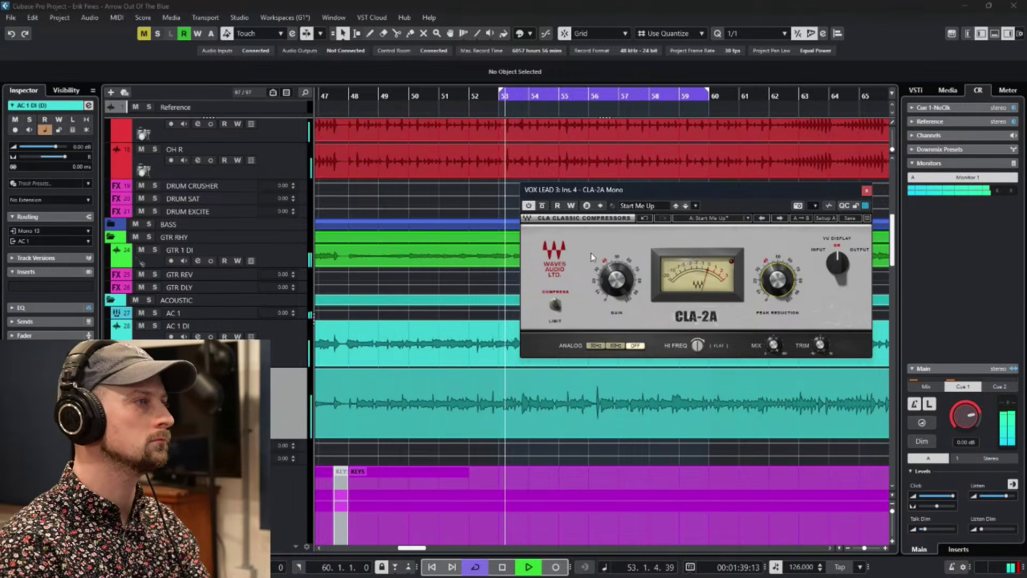
pyautogui.press('KP_Divide')
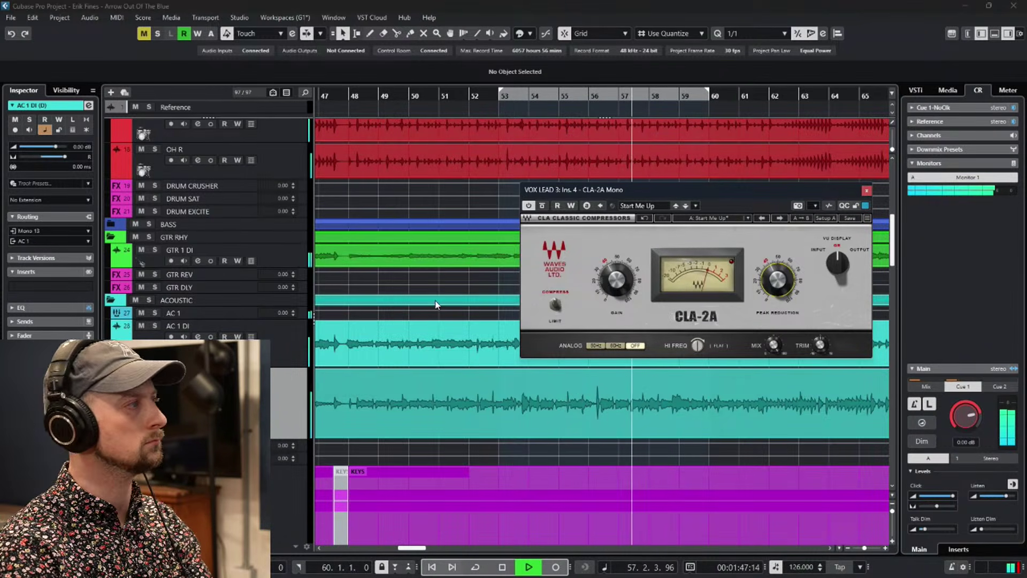
# Solo the lead vocal and set Frequency band 2 to 304 Hz, Q 0.5 and -2.7 dB.
pyautogui.press('s')
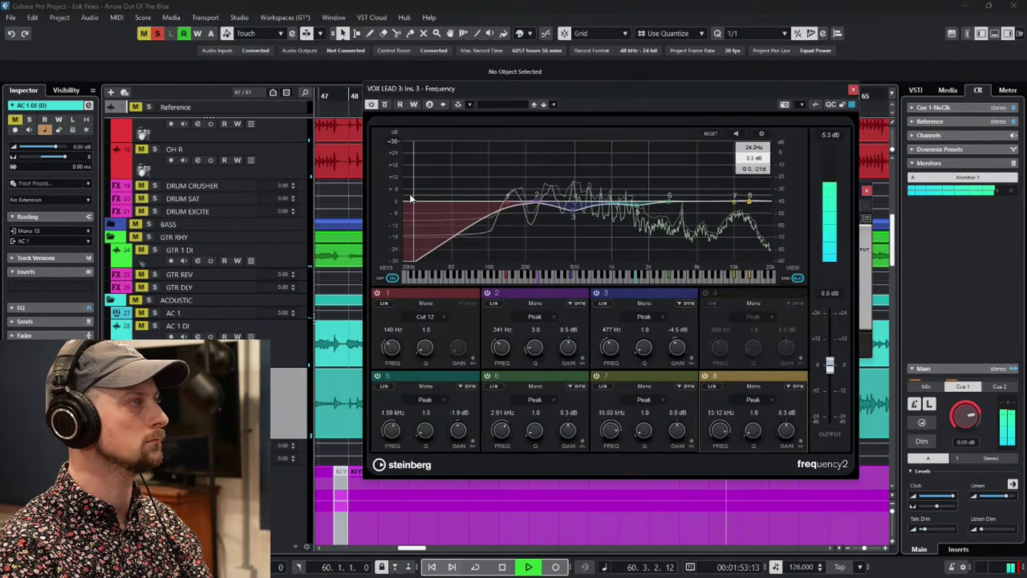
pyautogui.moveTo(540, 203)
pyautogui.mouseDown()
pyautogui.moveTo(550, 167)
pyautogui.moveTo(549, 210)
pyautogui.mouseUp()
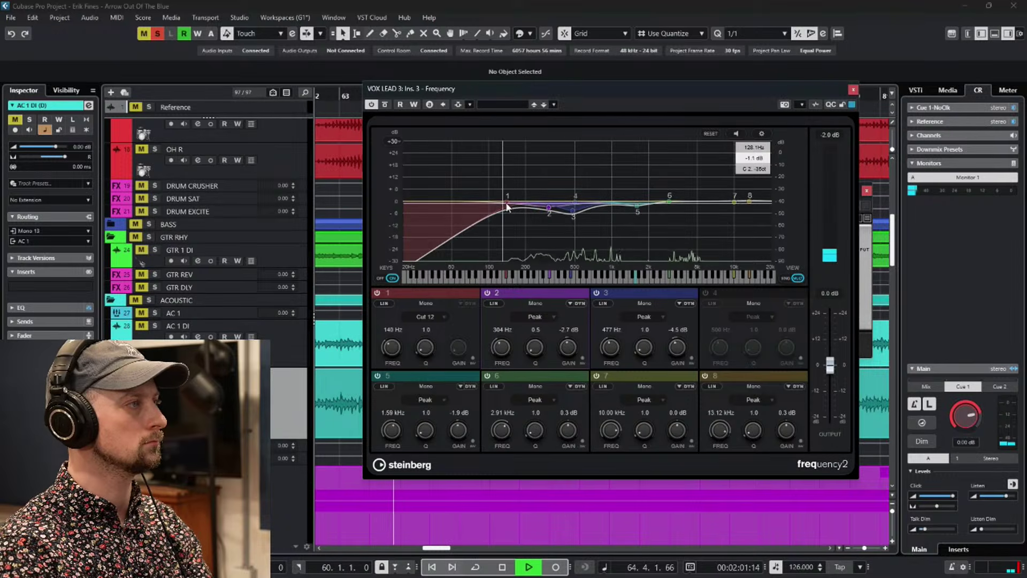
# In VOX LEAD 3's Frequency EQ, change band 1 to Cut 24, shift band 3 higher in frequency, and close the EQ.
pyautogui.click(428, 317)
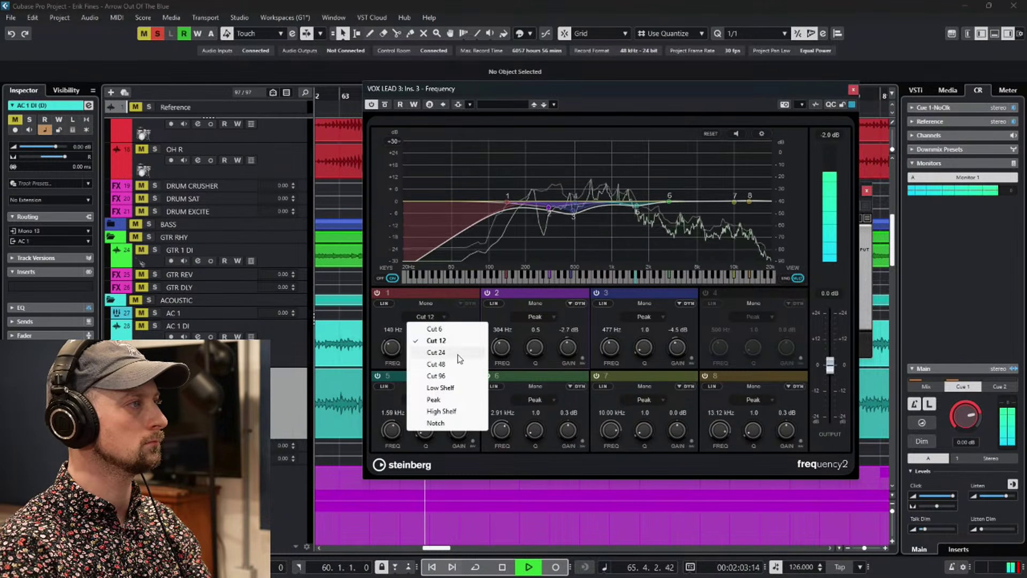
pyautogui.click(438, 352)
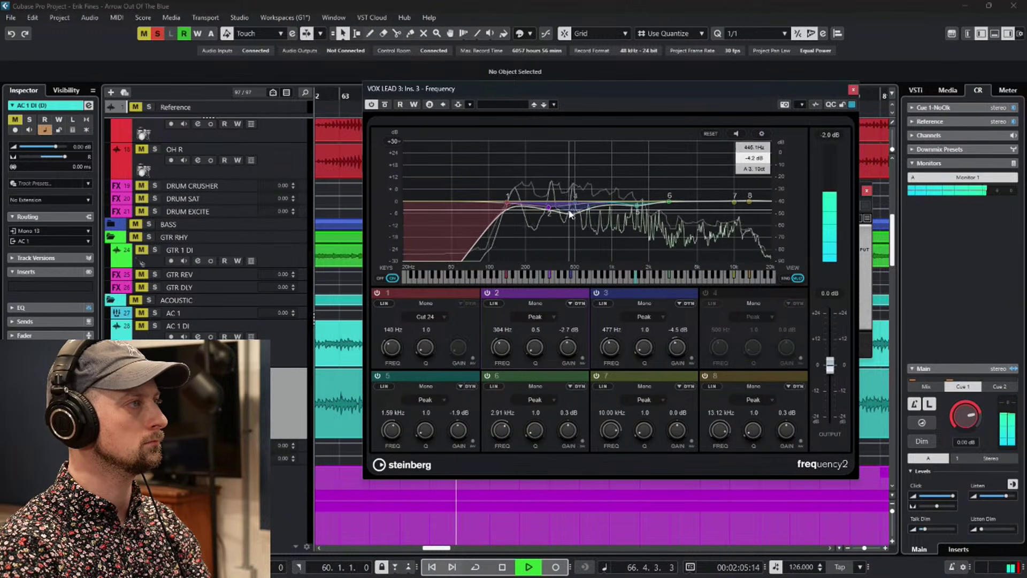
pyautogui.moveTo(573, 213); pyautogui.dragTo(628, 212)
pyautogui.click(853, 90)
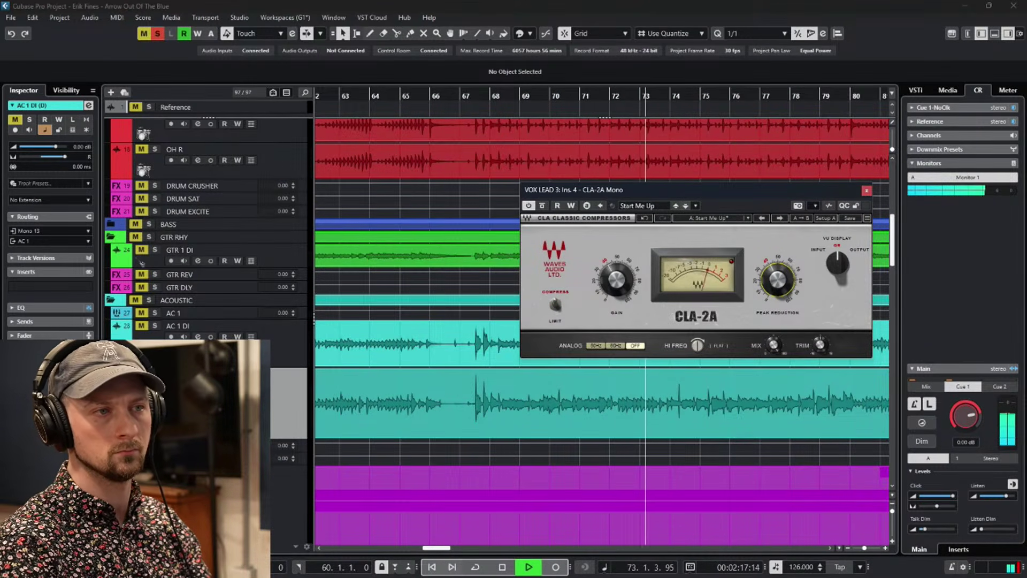
# Audition the lead vocal with GTR 1 DI and AC 1 DI (D) in solo, compare with the full mix, and restore the solo.
pyautogui.click(155, 250)
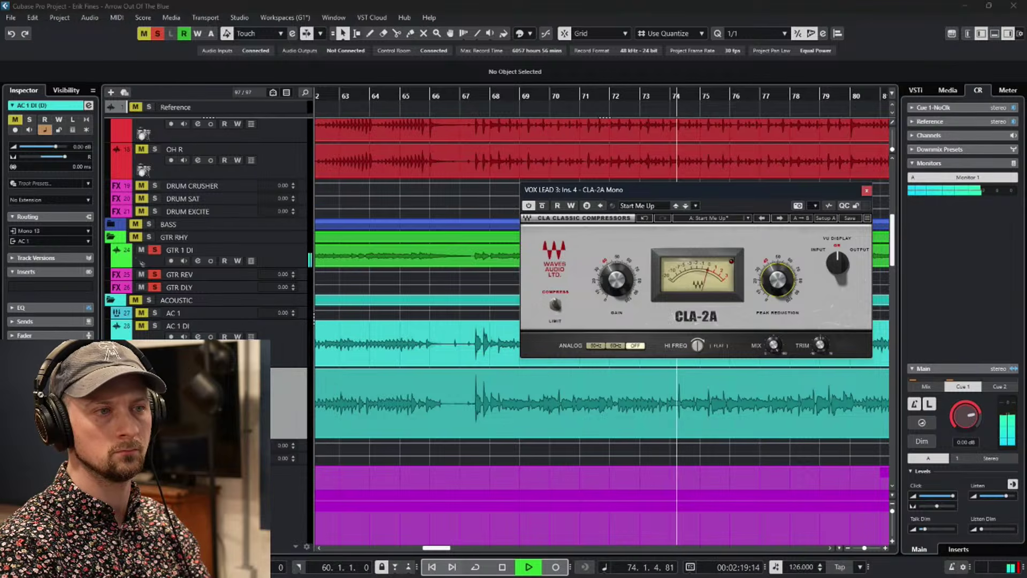
pyautogui.press('s')
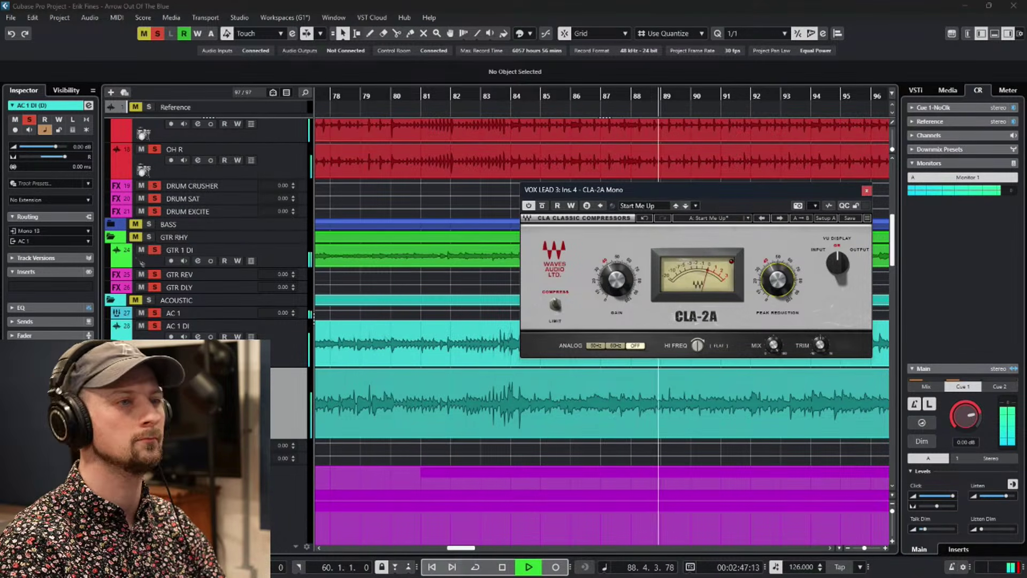
pyautogui.press('s')
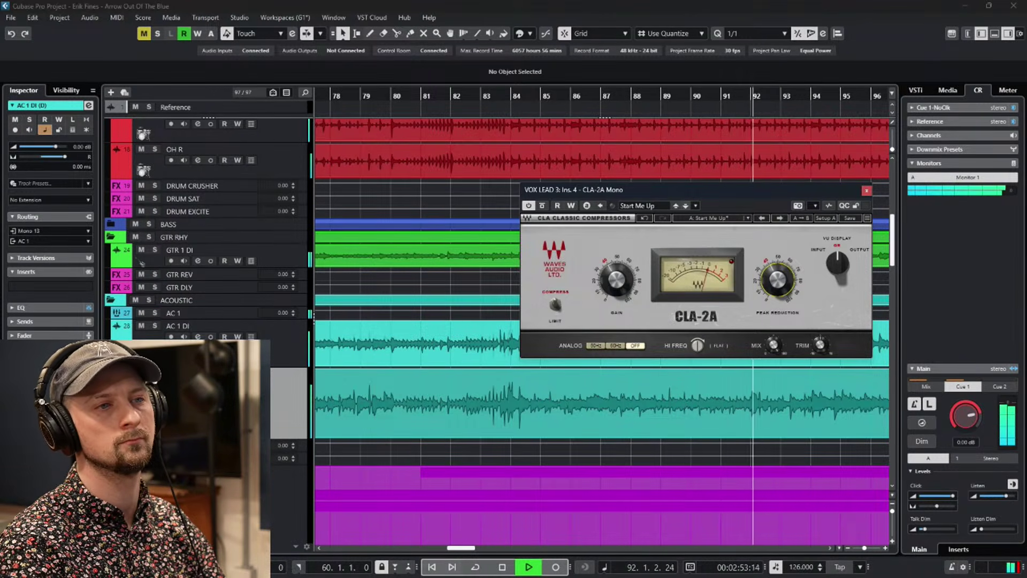
pyautogui.press('s')
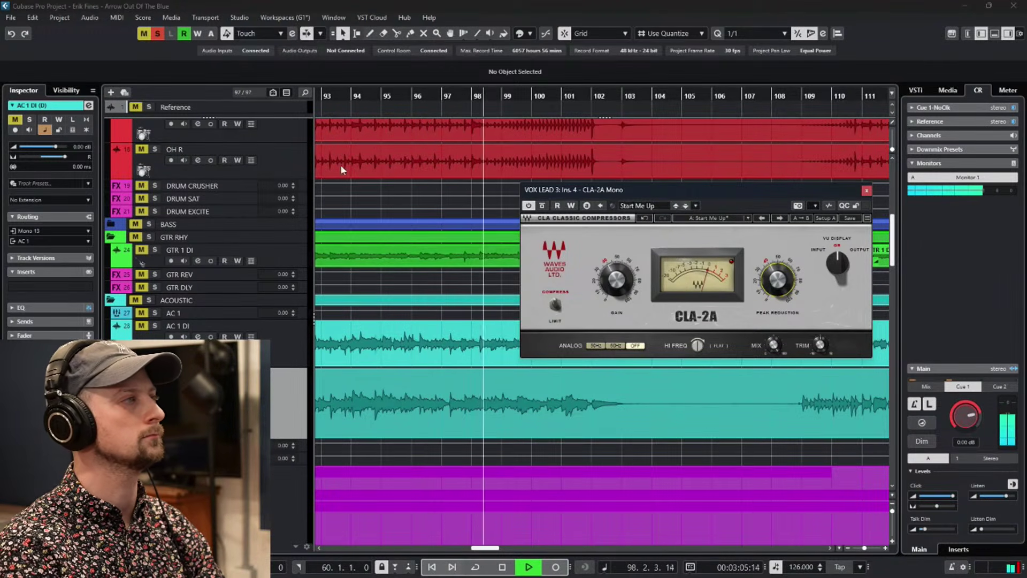
# Restart playback from about bar 93 and fine-tune the peak reduction of the CLA-2A on VOX LEAD 3.
pyautogui.scroll(-8, 452, 368)
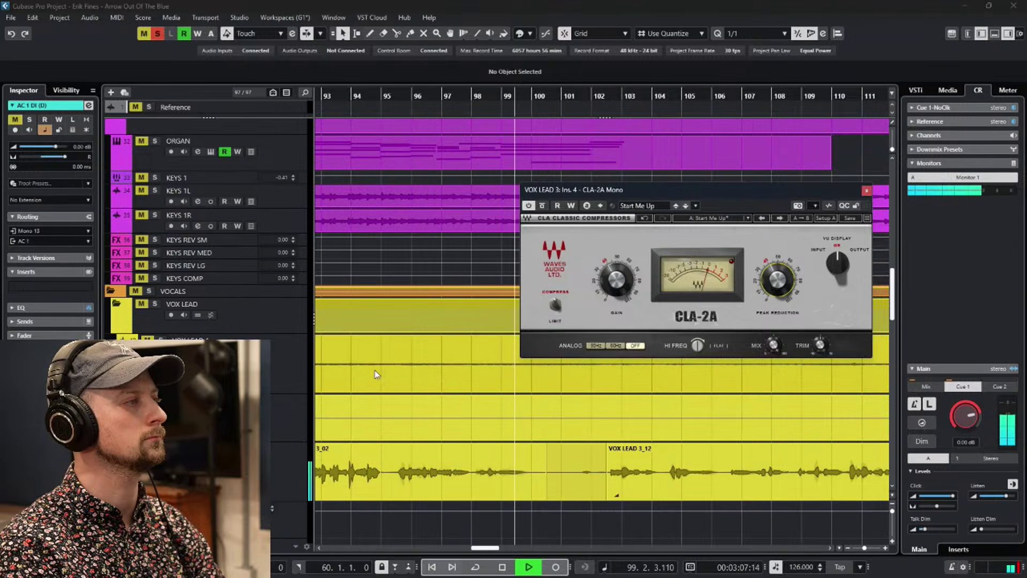
pyautogui.click(373, 96)
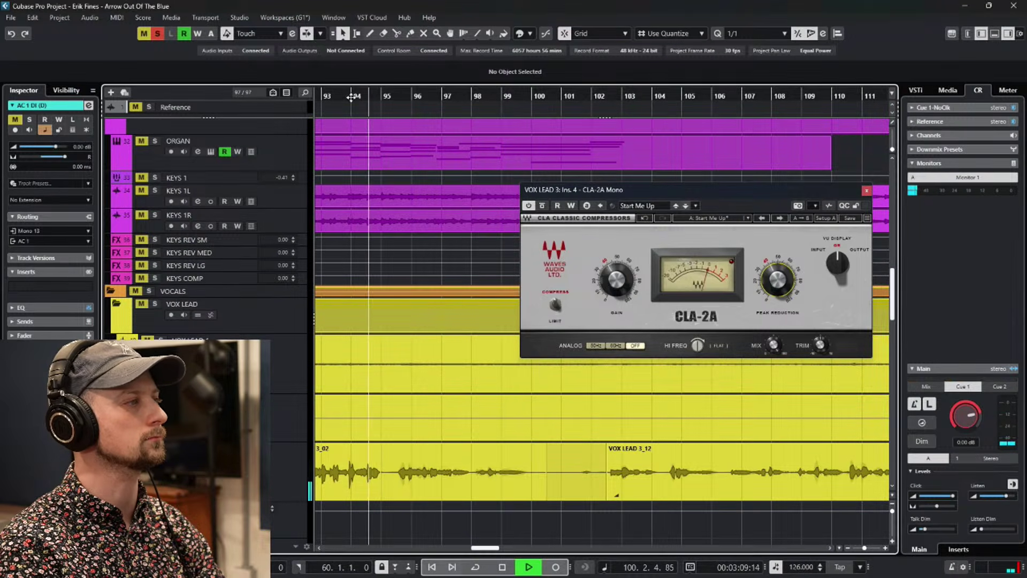
pyautogui.click(322, 96)
pyautogui.moveTo(776, 289); pyautogui.dragTo(777, 285)
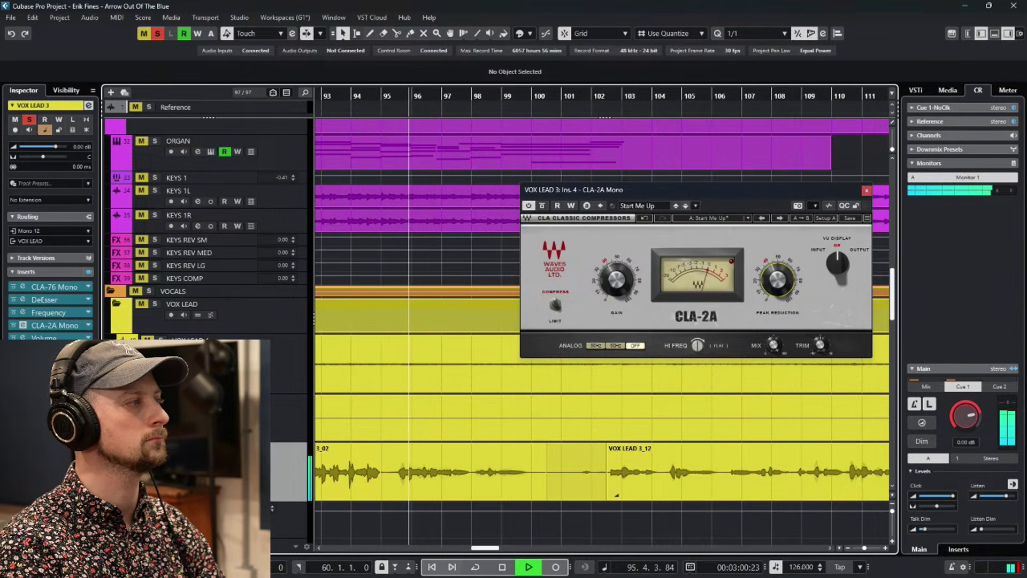
# Open VOX LEAD 3's channel settings, close the CLA-2A window and compare the vocal with the CLA-2A bypassed and active.
pyautogui.press('e')
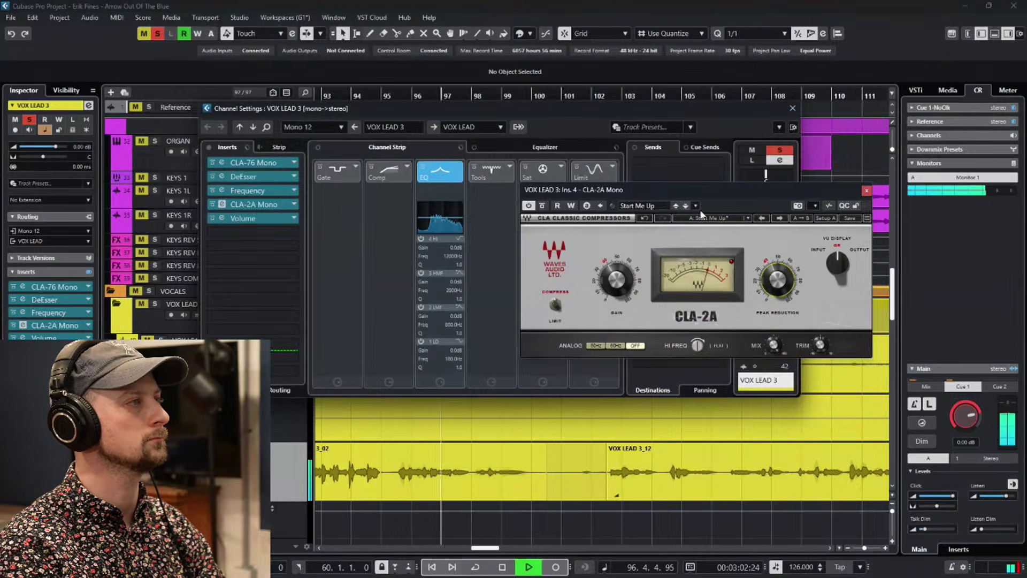
pyautogui.click(866, 190)
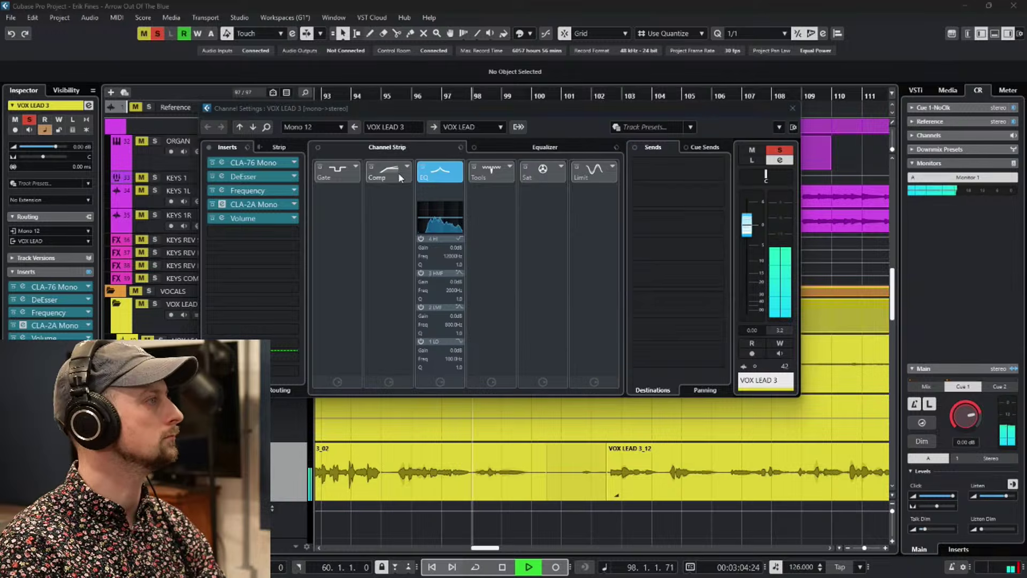
pyautogui.click(223, 205)
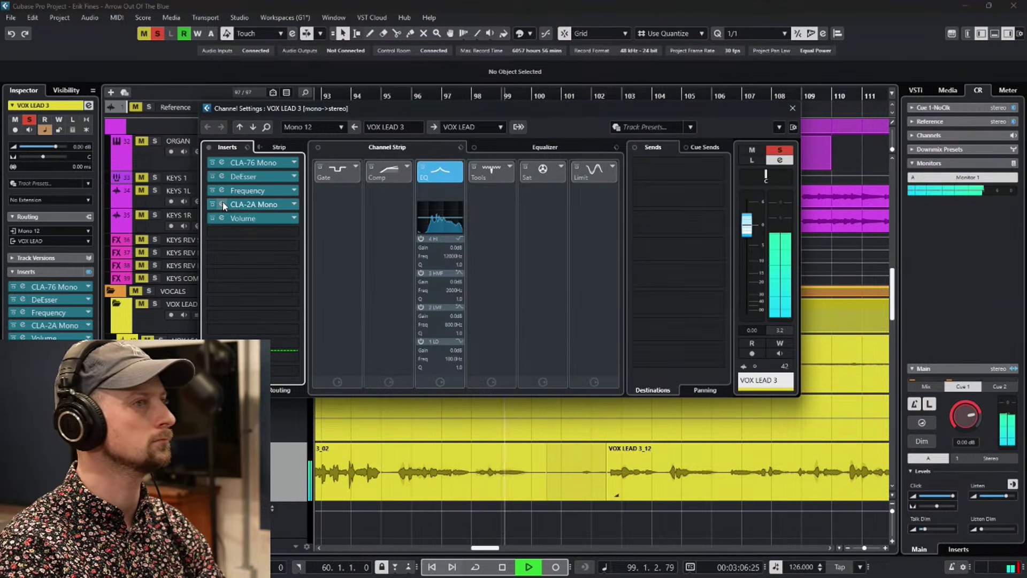
pyautogui.click(222, 203)
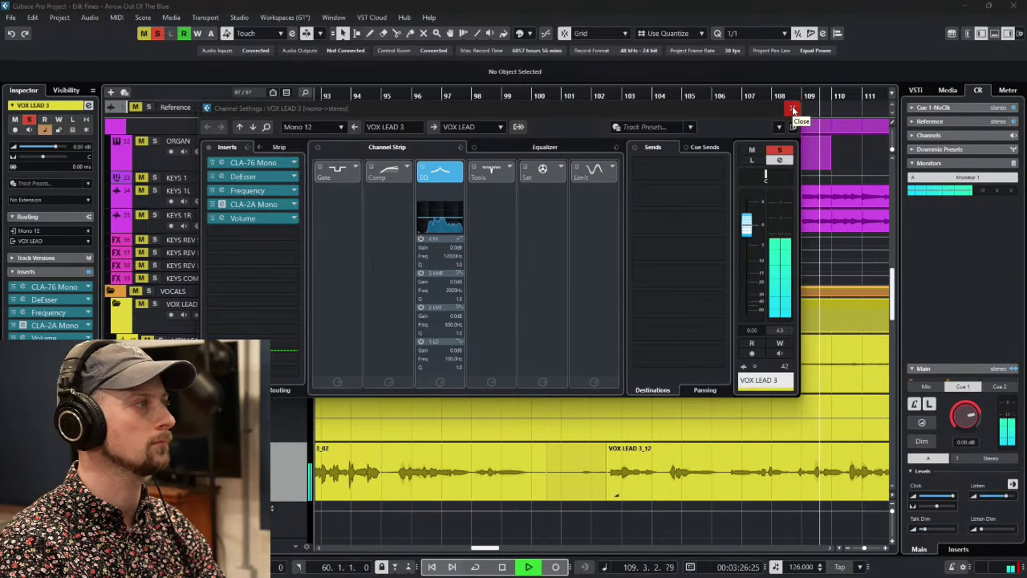
pyautogui.click(560, 168)
pyautogui.click(582, 127)
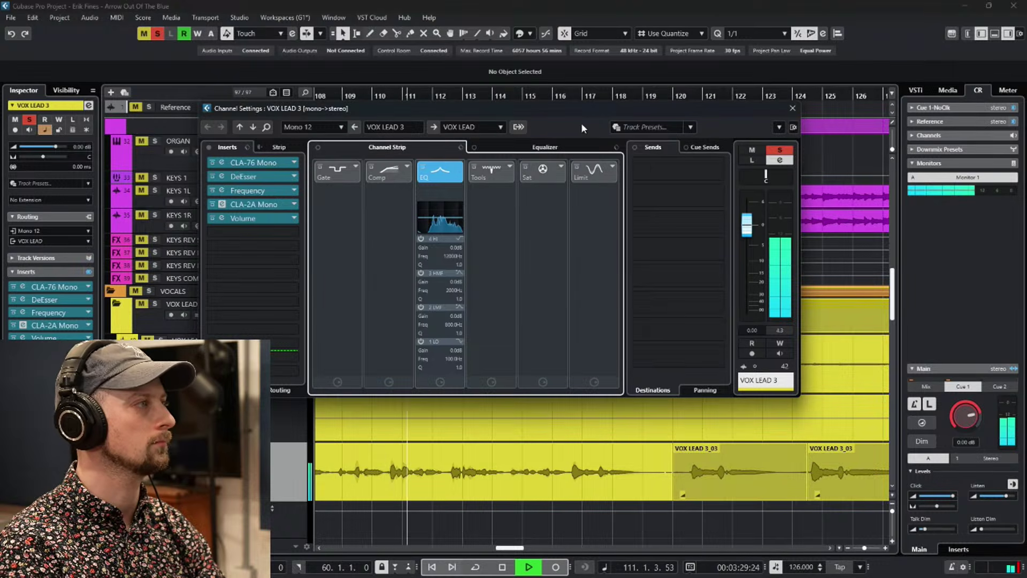
# Replace the Volume insert on VOX LEAD 3 with Abbey Road Saturator Mono and use its Vocal Enhance preset.
pyautogui.click(293, 220)
pyautogui.write('abbey')
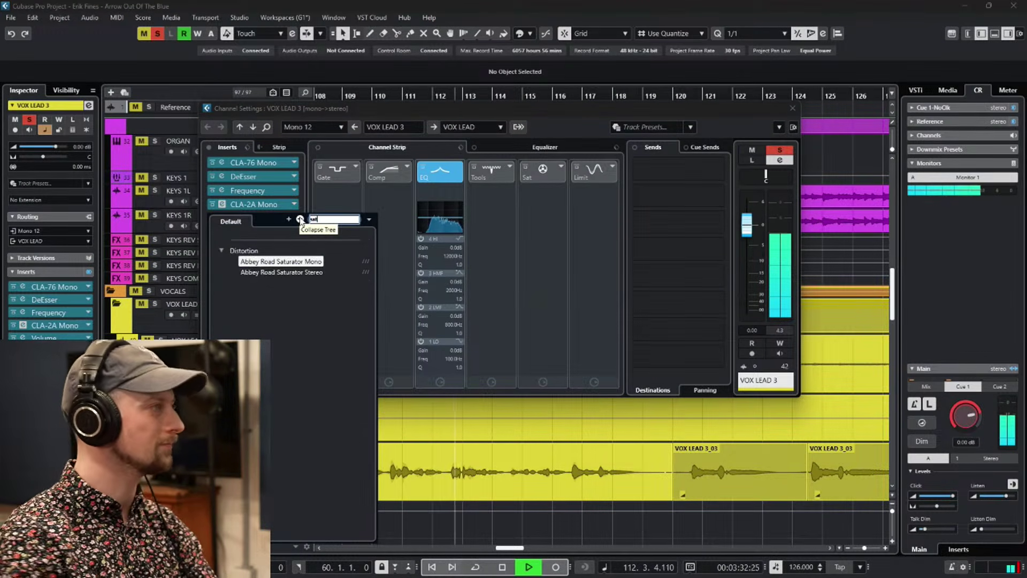
pyautogui.click(303, 261)
pyautogui.click(489, 317)
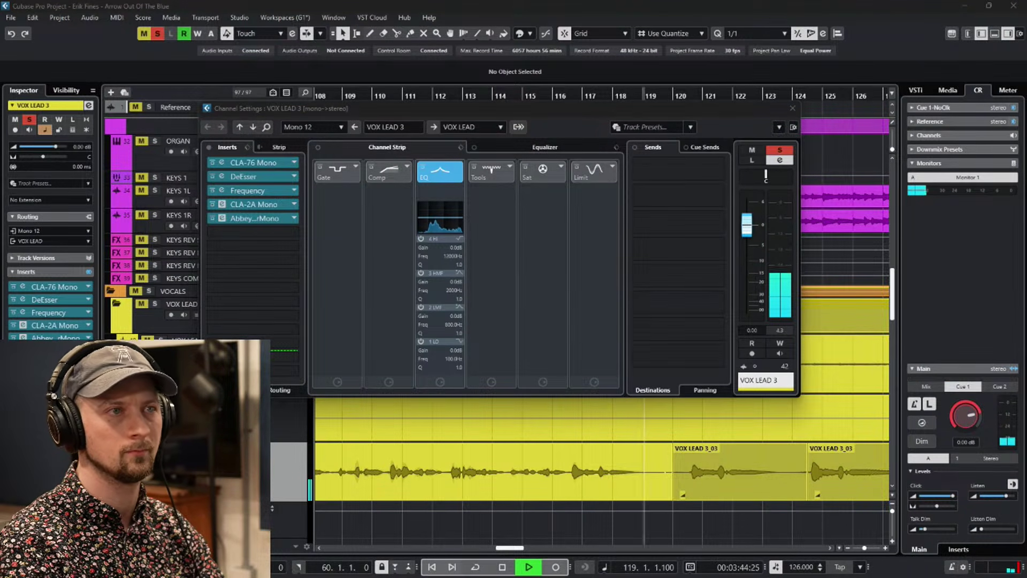
pyautogui.moveTo(880, 126); pyautogui.dragTo(751, 97)
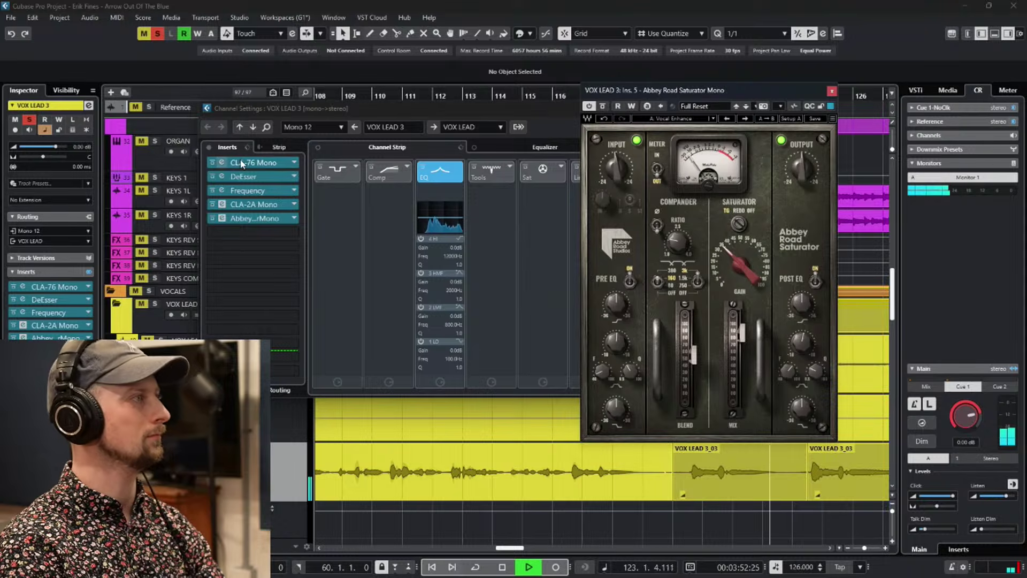
# Return to the full mix, restart playback from bar 5 near the song's beginning, and close the Abbey Road Saturator.
pyautogui.click(158, 36)
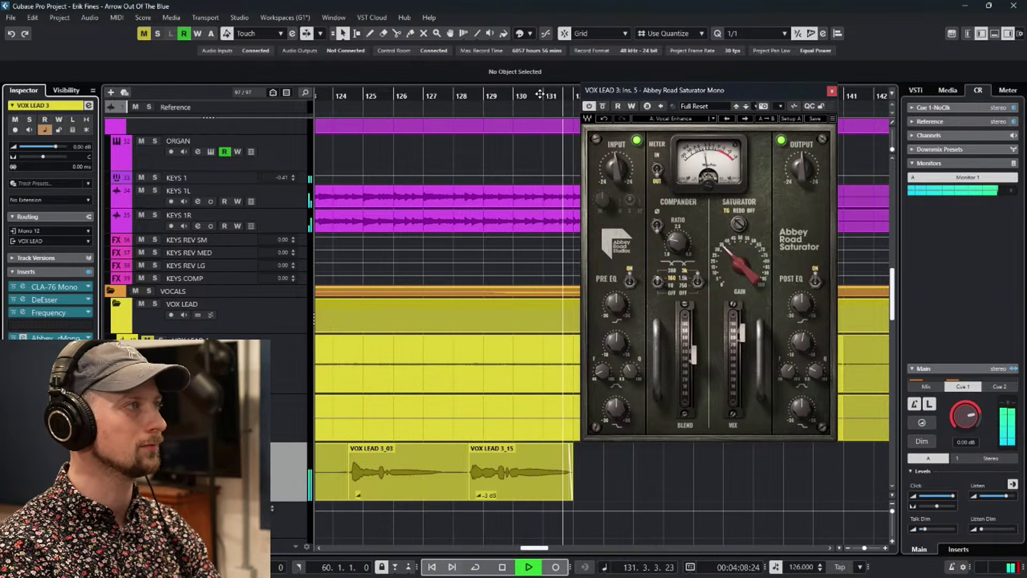
pyautogui.hscroll(-15, 449, 321)
pyautogui.hotkey('shift', 'b')
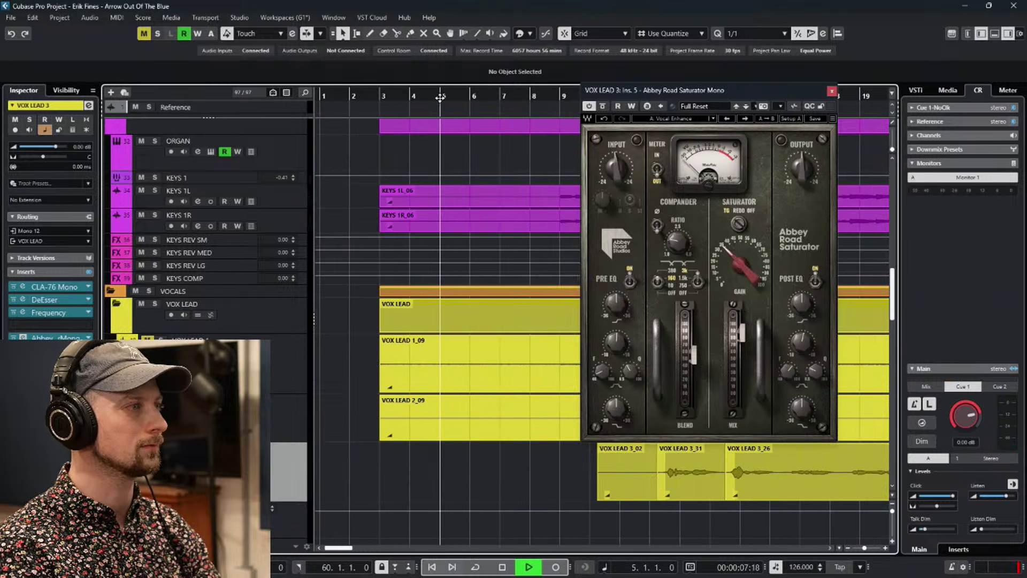
pyautogui.hotkey('shift', 'n')
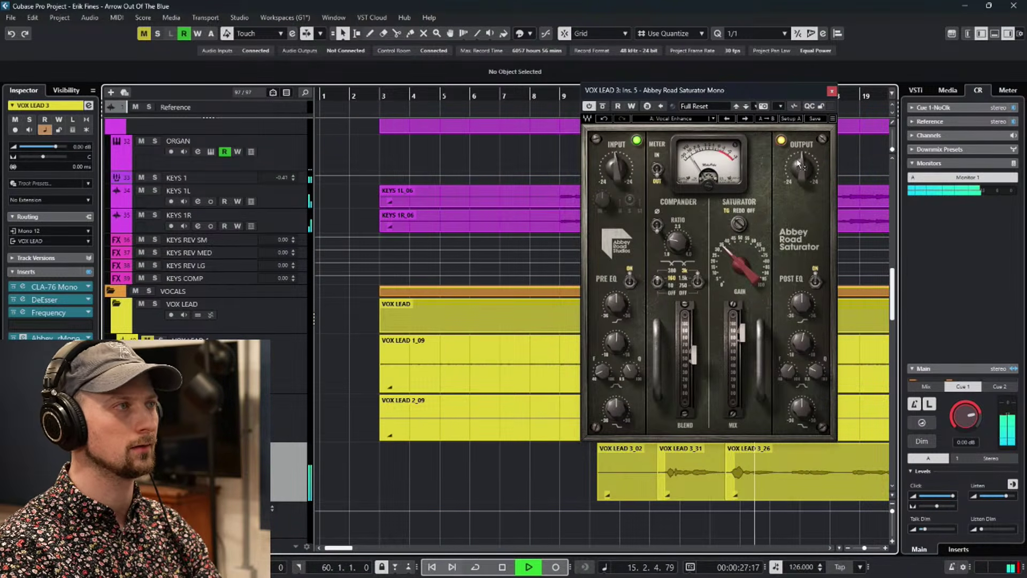
pyautogui.click(832, 91)
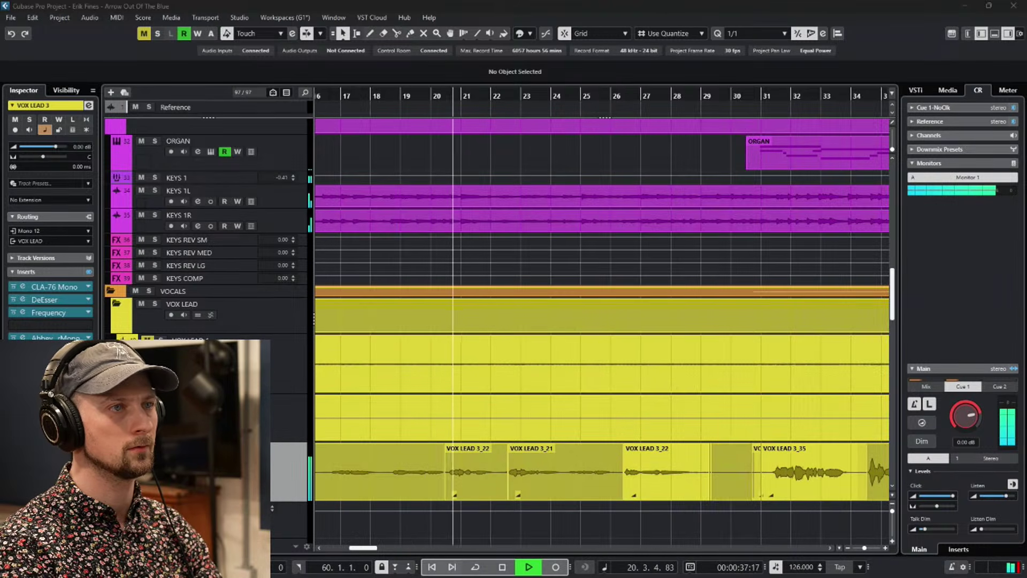
# Place the CLA-2A window from VOX LEAD 3's insert 6 in view and adjust its gain and peak reduction during playback.
pyautogui.moveTo(1026, 136); pyautogui.dragTo(749, 126)
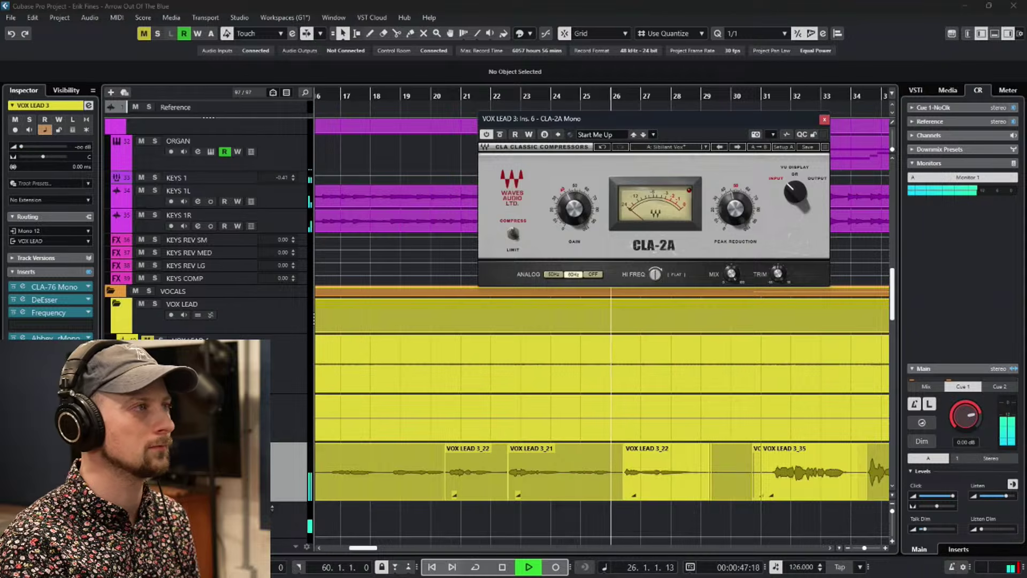
pyautogui.moveTo(577, 215); pyautogui.dragTo(576, 215)
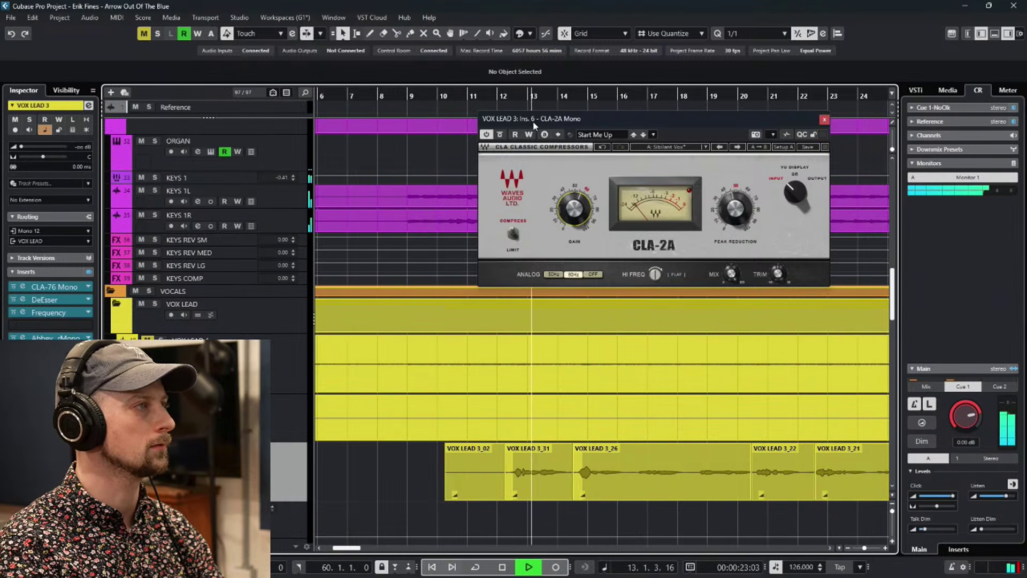
pyautogui.moveTo(738, 206); pyautogui.dragTo(738, 206)
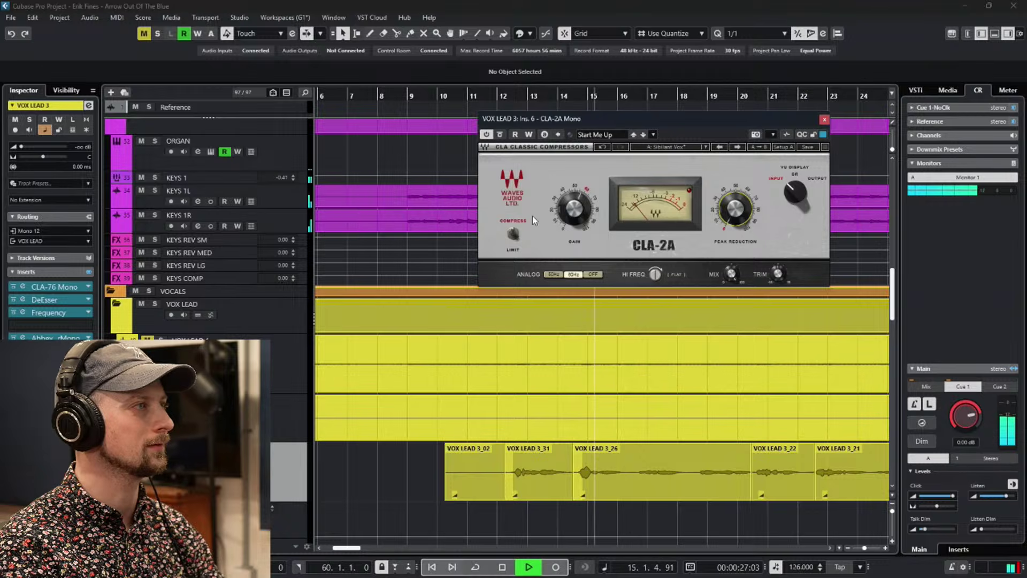
pyautogui.click(574, 209)
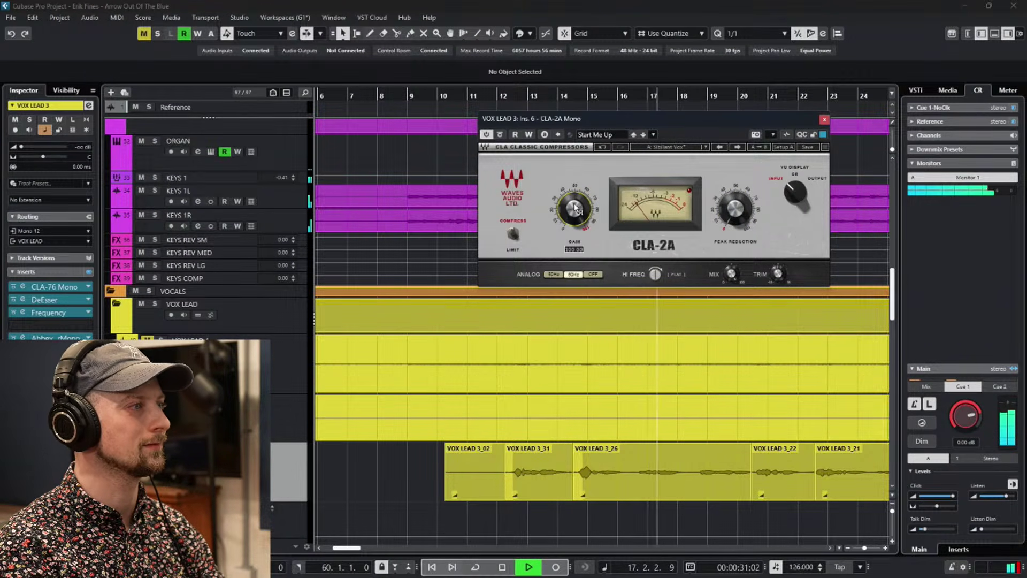
pyautogui.moveTo(800, 179)
pyautogui.mouseDown()
pyautogui.moveTo(816, 183)
pyautogui.moveTo(791, 183)
pyautogui.mouseUp()
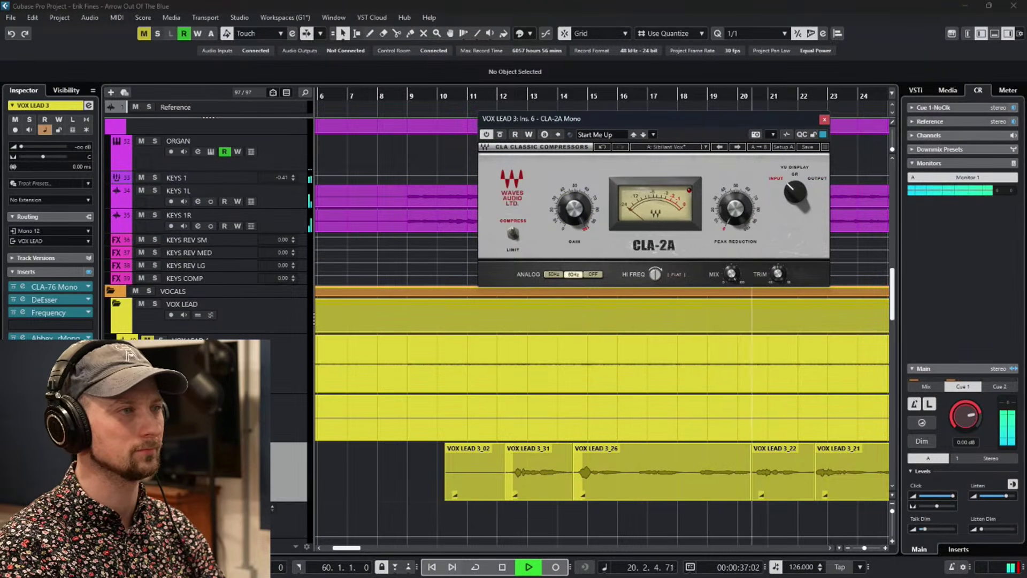
pyautogui.moveTo(563, 218); pyautogui.dragTo(564, 218)
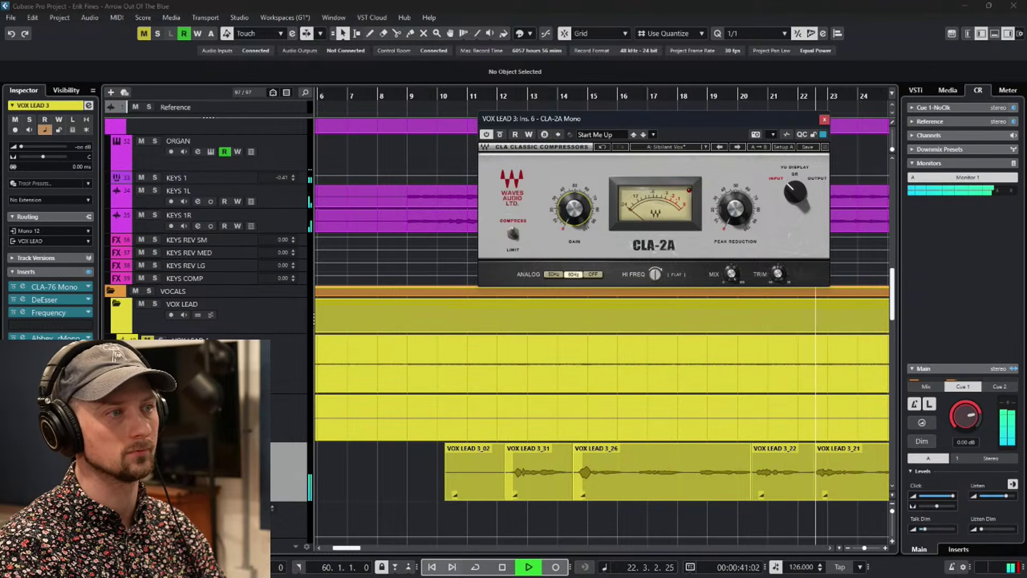
pyautogui.moveTo(735, 208); pyautogui.dragTo(734, 208)
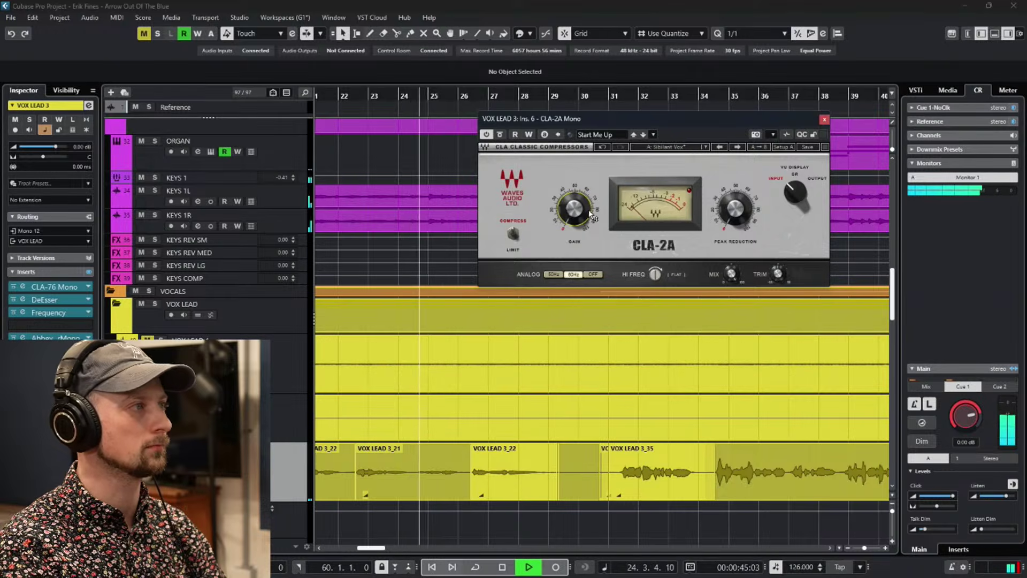
# Fine-tune the CLA-2A's gain and peak reduction while monitoring gain reduction, and set its VU display back to INPUT.
pyautogui.moveTo(574, 210); pyautogui.dragTo(591, 211)
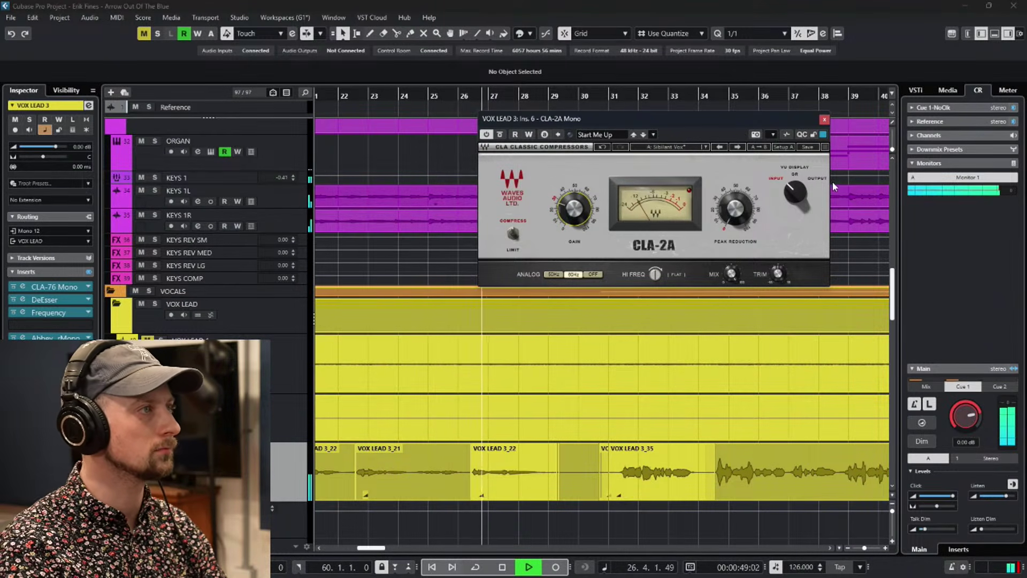
pyautogui.moveTo(550, 223); pyautogui.dragTo(551, 222)
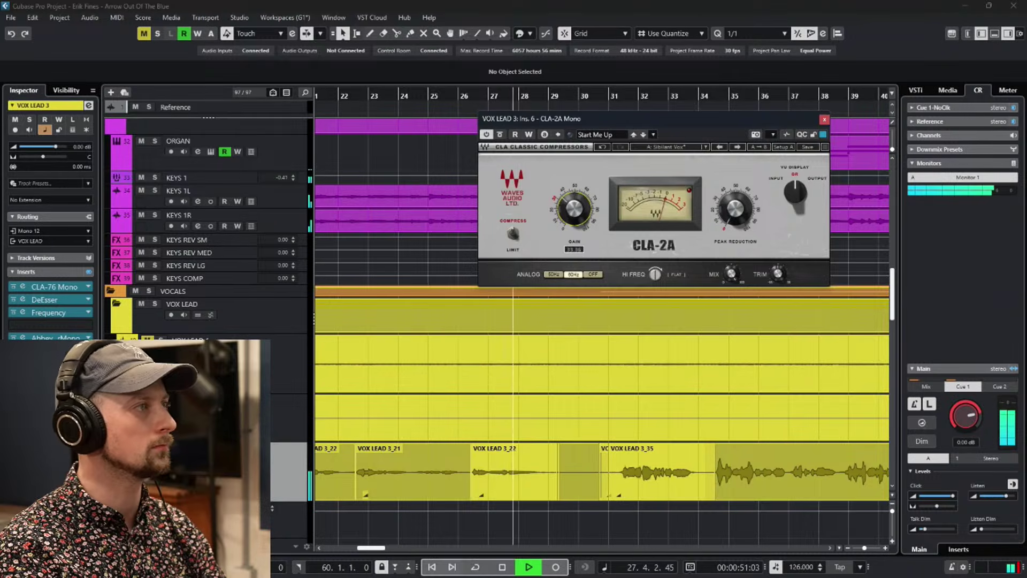
pyautogui.moveTo(550, 222); pyautogui.dragTo(551, 221)
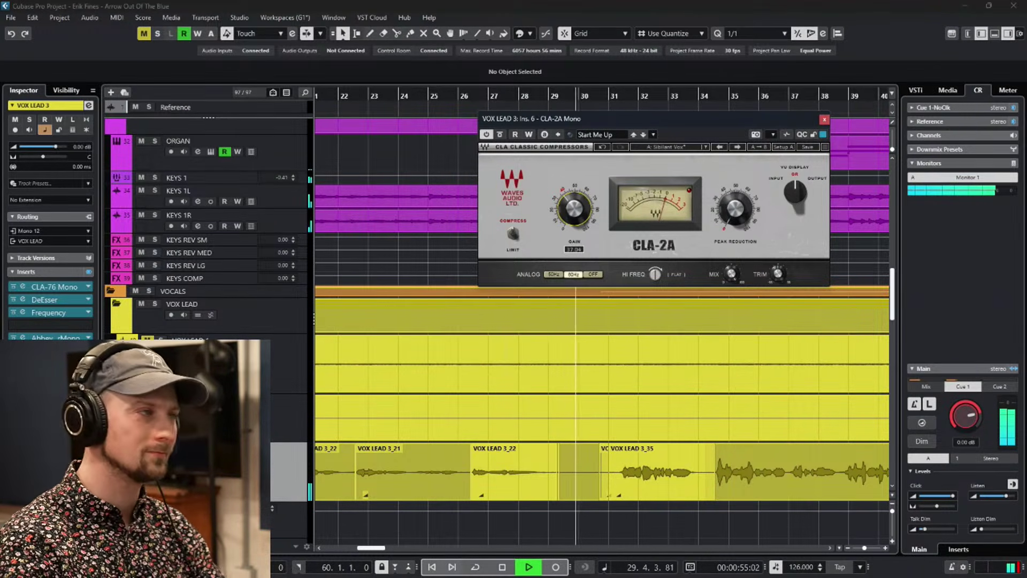
pyautogui.moveTo(550, 221); pyautogui.dragTo(551, 219)
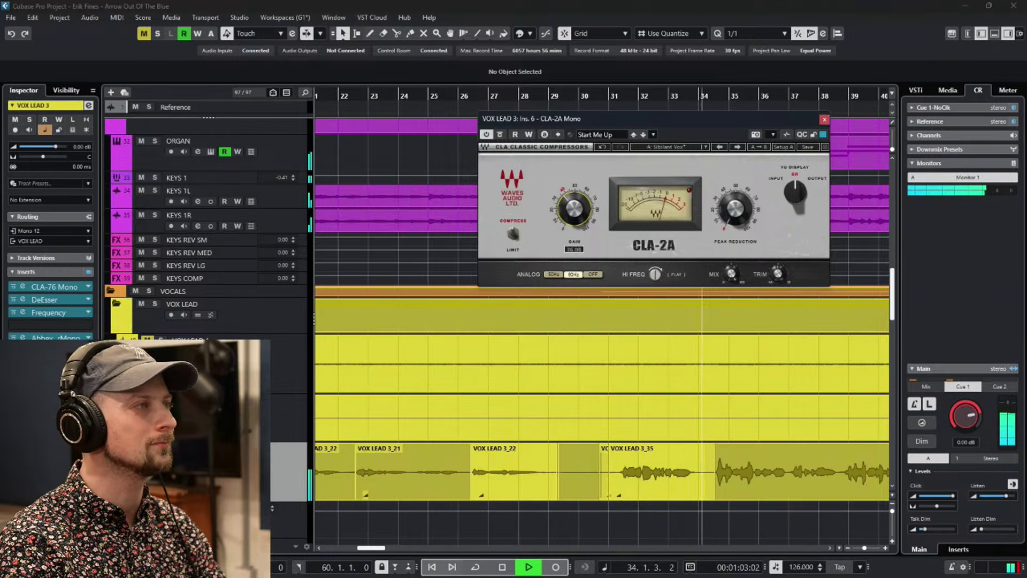
pyautogui.moveTo(550, 218); pyautogui.dragTo(550, 217)
pyautogui.moveTo(741, 220); pyautogui.dragTo(741, 220)
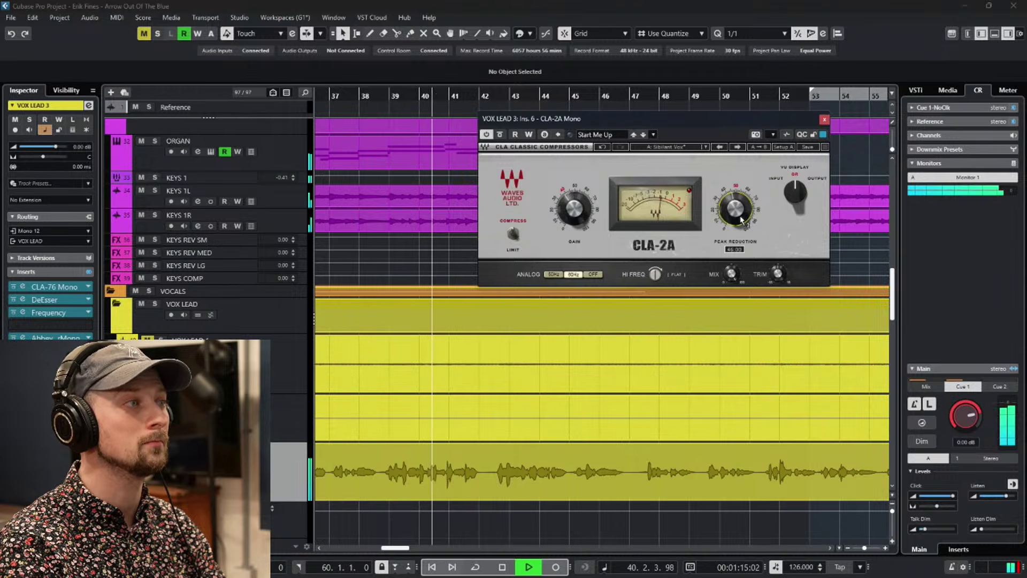
pyautogui.click(777, 180)
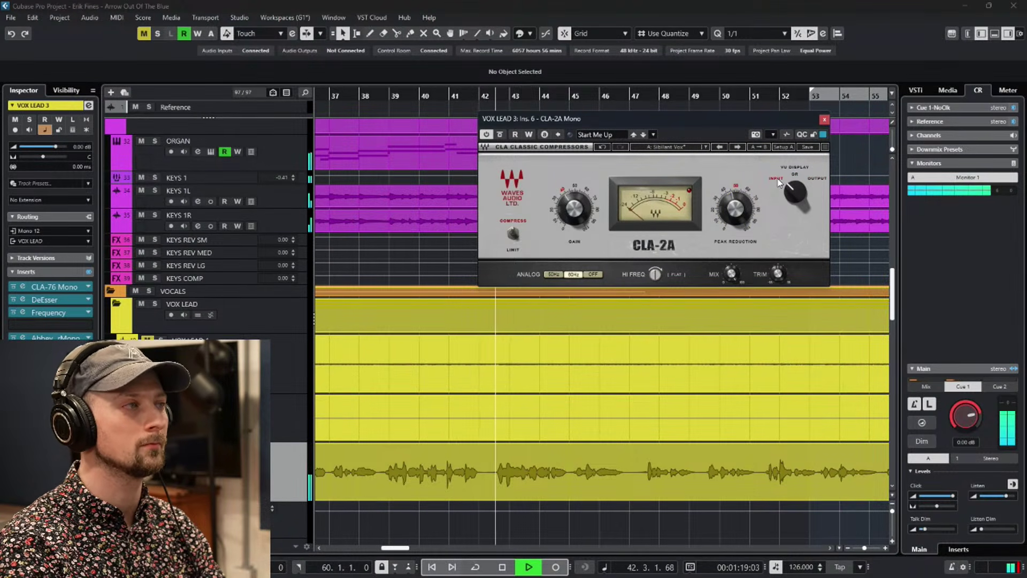
# Switch the CLA-2A's VU display to OUTPUT, close its window and stop playback.
pyautogui.click(817, 180)
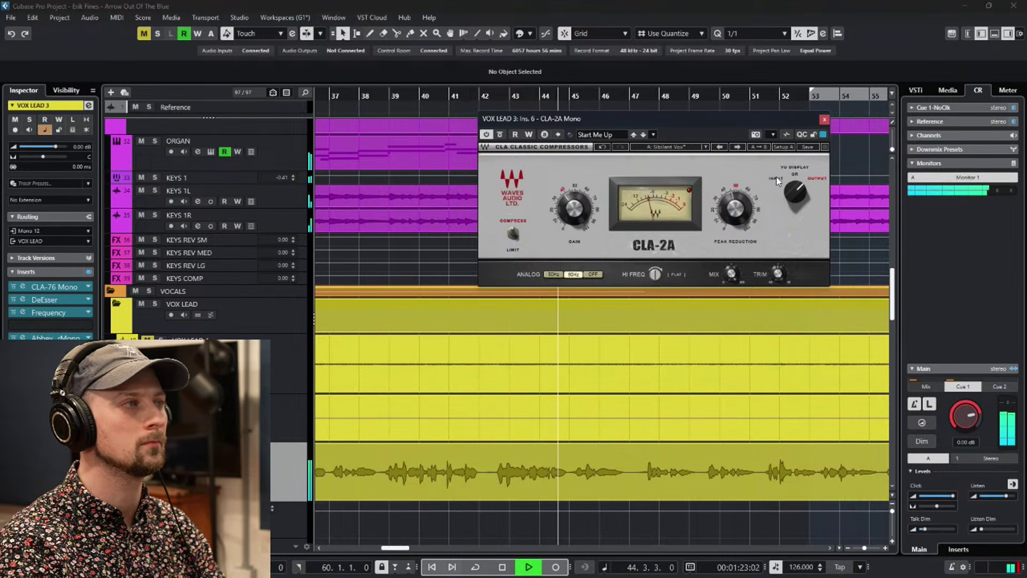
pyautogui.click(824, 119)
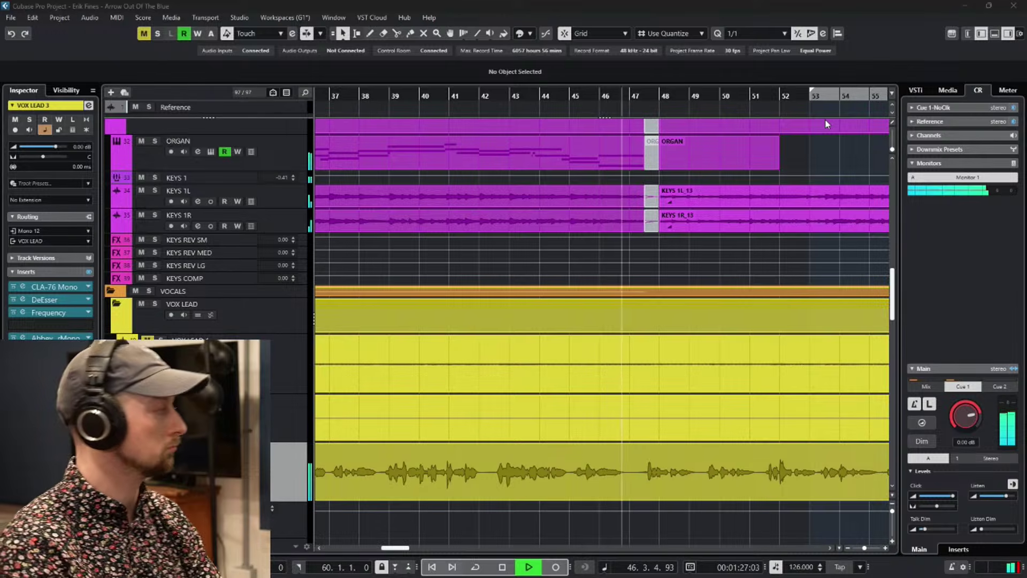
pyautogui.press('space')
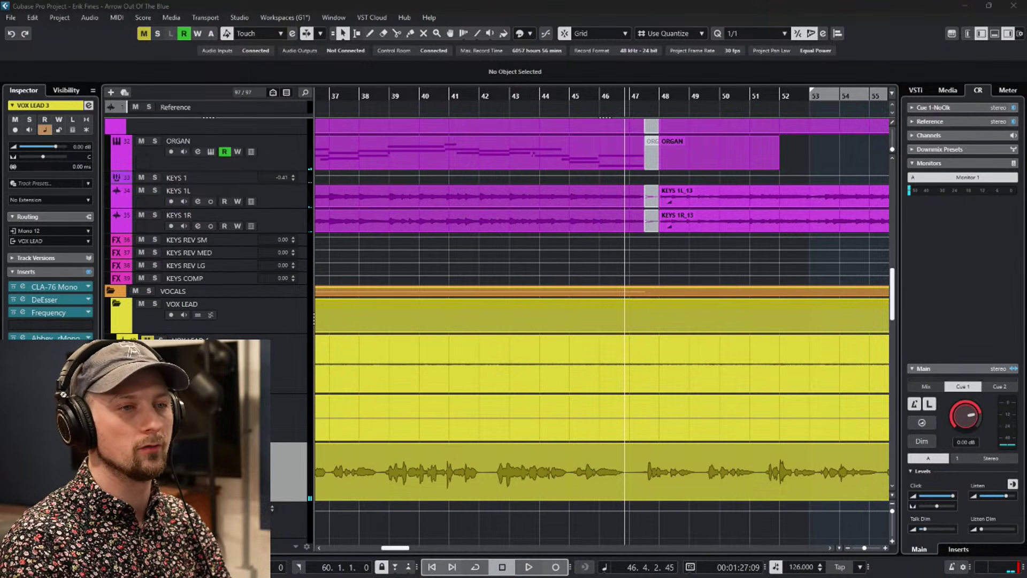
# Solo VOX LEAD 3 and locate the second group of events on the VOX HARM L1 and R1 tracks.
pyautogui.press('s')
pyautogui.press('g')
pyautogui.press('g')
pyautogui.press('g')
pyautogui.press('g')
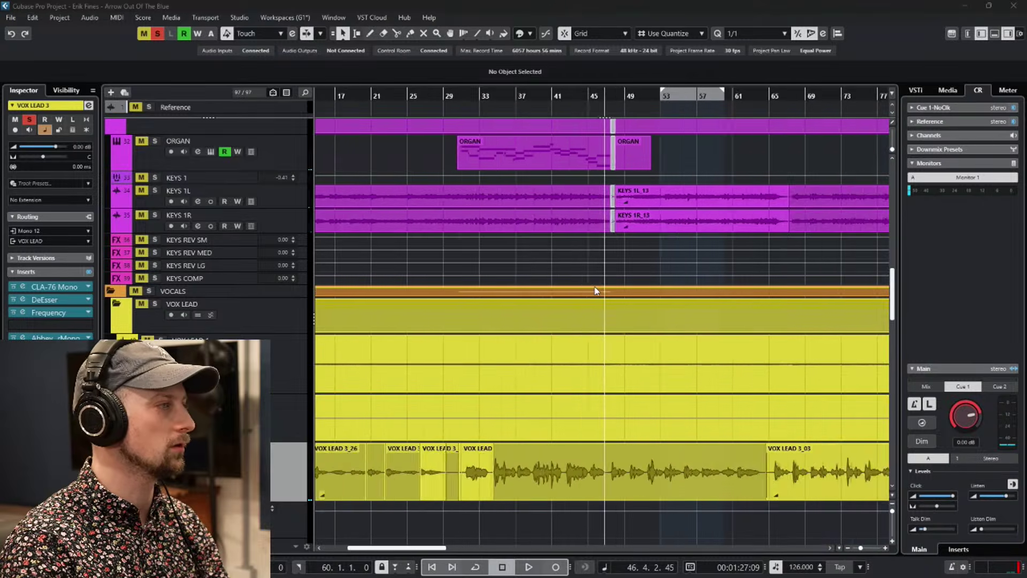
pyautogui.scroll(-5, 594, 321)
pyautogui.scroll(-5, 593, 321)
pyautogui.hscroll(5, 567, 313)
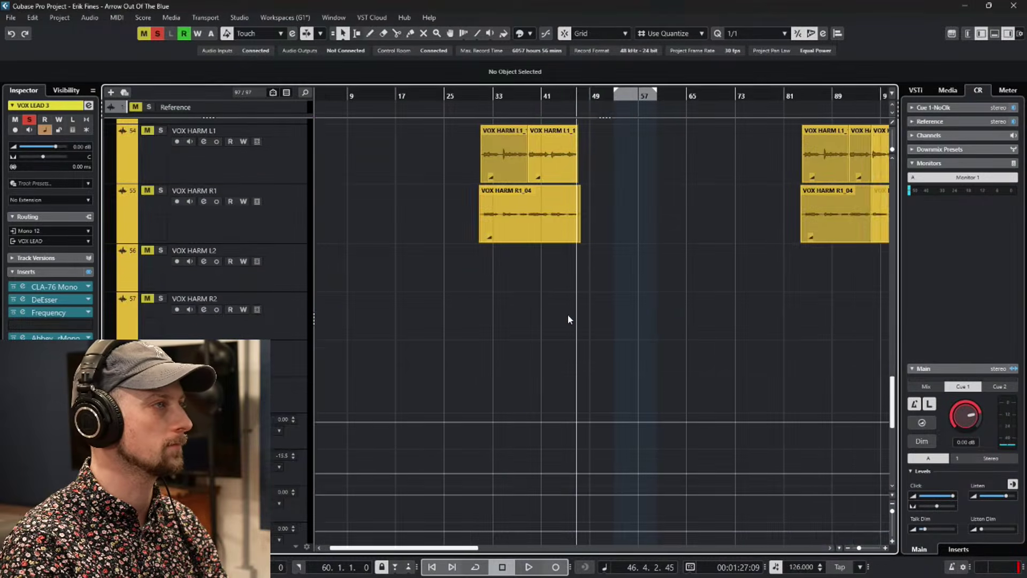
pyautogui.scroll(1, 608, 296)
pyautogui.hscroll(4, 607, 296)
pyautogui.hscroll(-7, 624, 191)
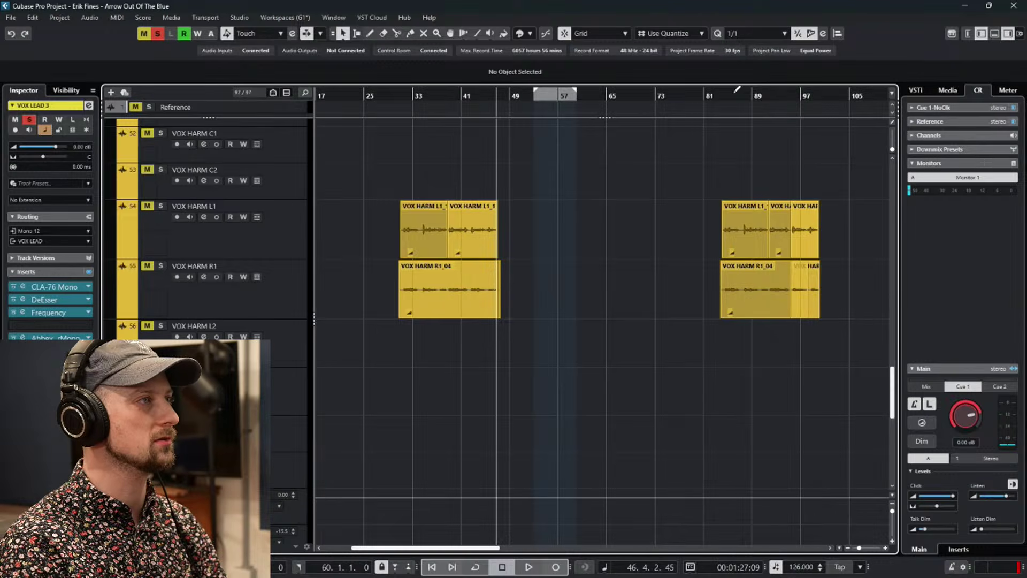
# Loop playback from about bar 83 to bar 97 and add VOX HARM L1 and VOX HARM R1 to the solo.
pyautogui.moveTo(716, 91); pyautogui.dragTo(804, 91)
pyautogui.click(723, 96)
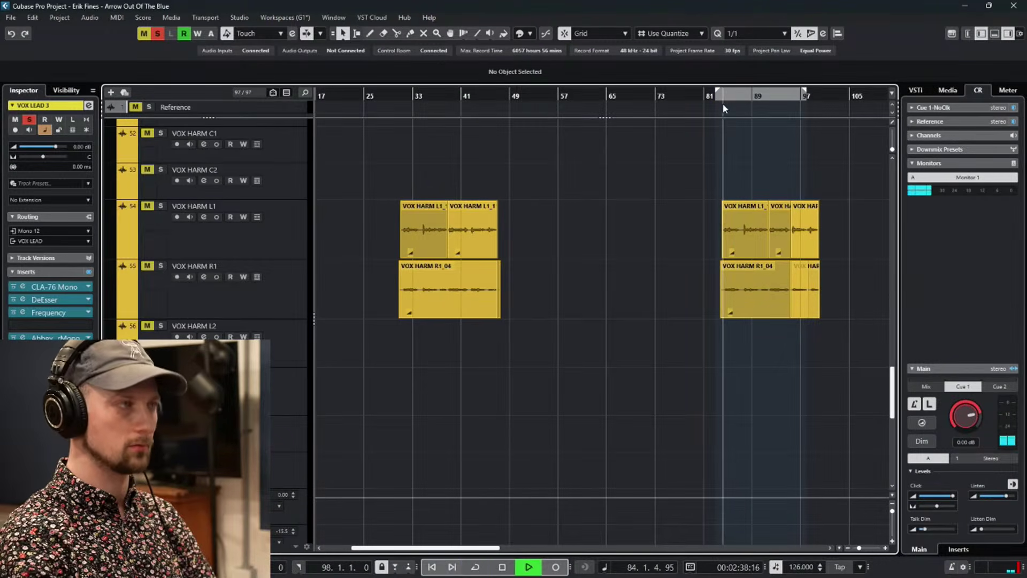
pyautogui.click(722, 103)
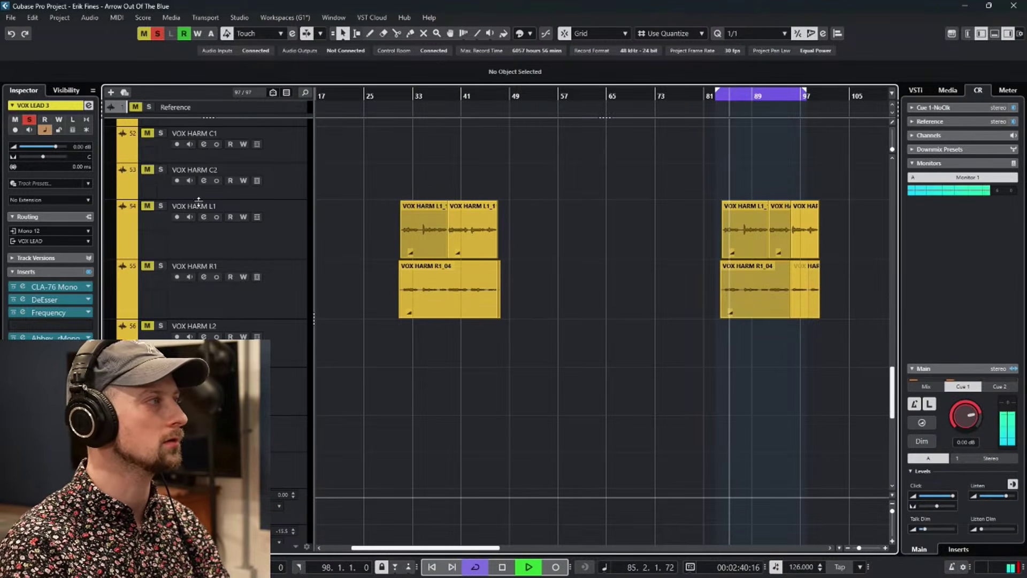
pyautogui.click(160, 206)
pyautogui.click(160, 266)
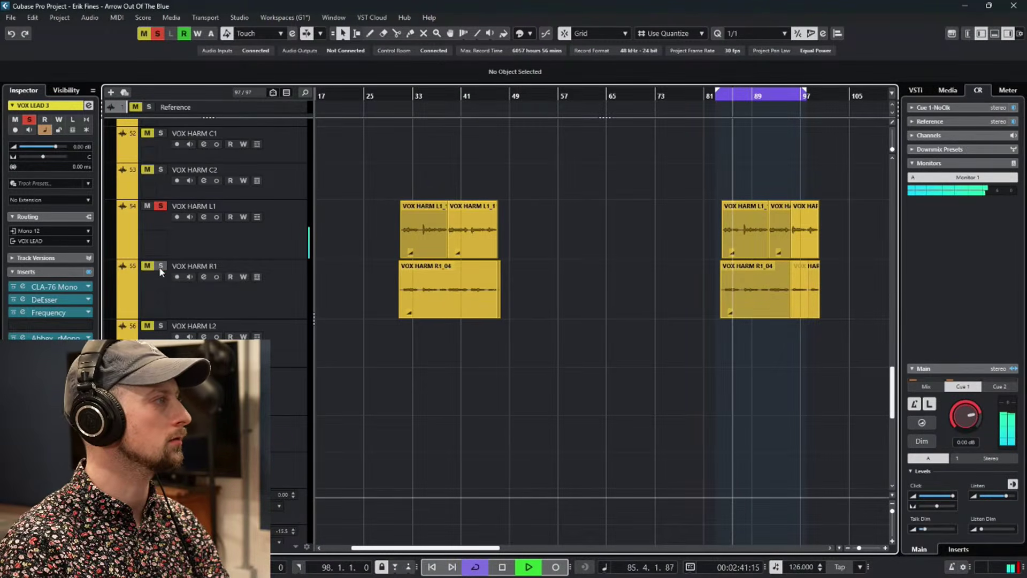
# Raise the input of the CLA-76 Mono on VOX HARM L1 to about -18 during playback and close the plug-in.
pyautogui.click(293, 237)
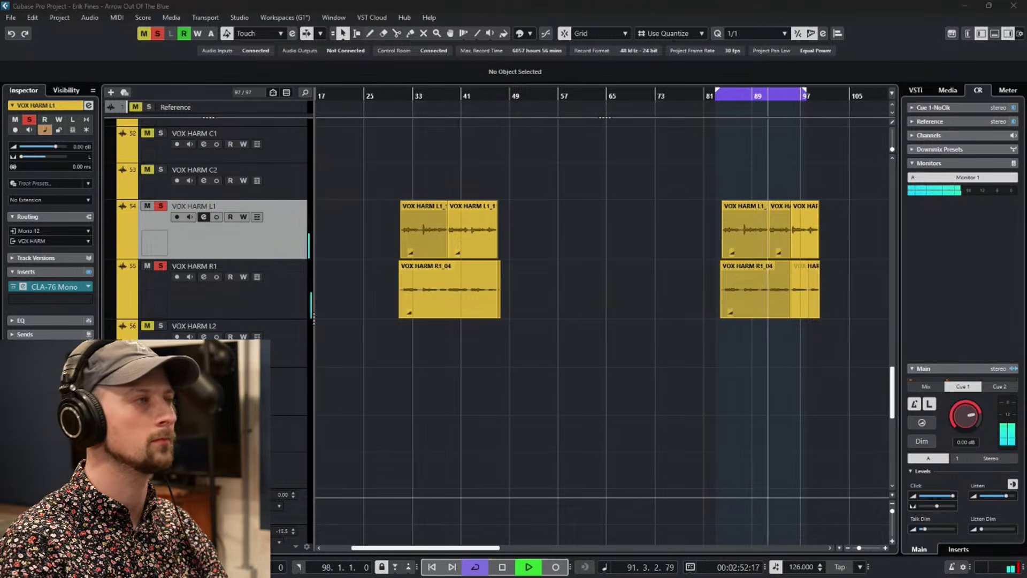
pyautogui.click(53, 287)
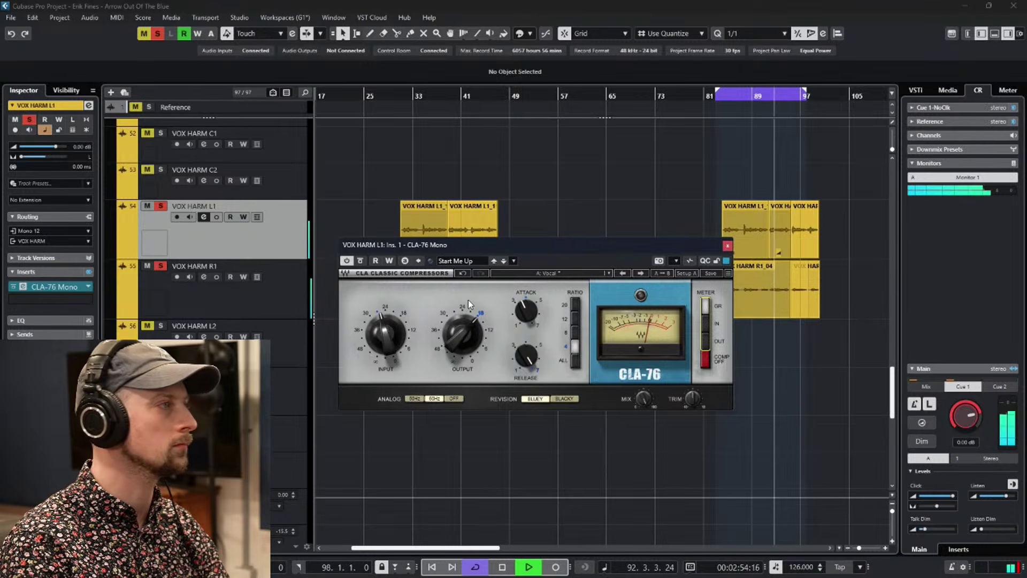
pyautogui.moveTo(385, 330); pyautogui.dragTo(385, 312)
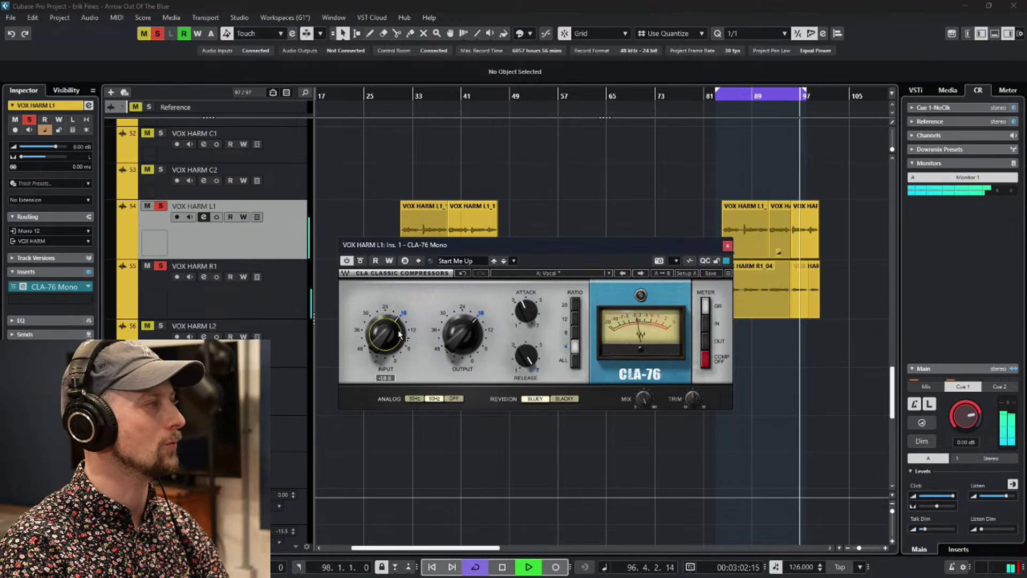
pyautogui.click(728, 246)
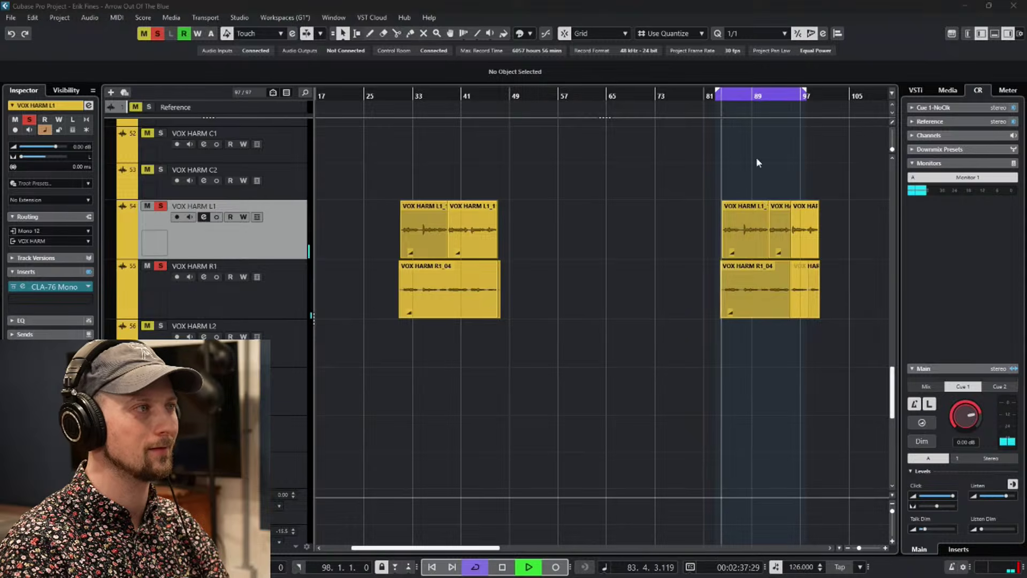
# Adjust the loop range to run from about bar 84 to bar 100, matching the VOX HARM L1 events.
pyautogui.scroll(-5, 765, 240)
pyautogui.scroll(5, 770, 256)
pyautogui.scroll(3, 776, 278)
pyautogui.scroll(-2, 779, 284)
pyautogui.scroll(2, 779, 284)
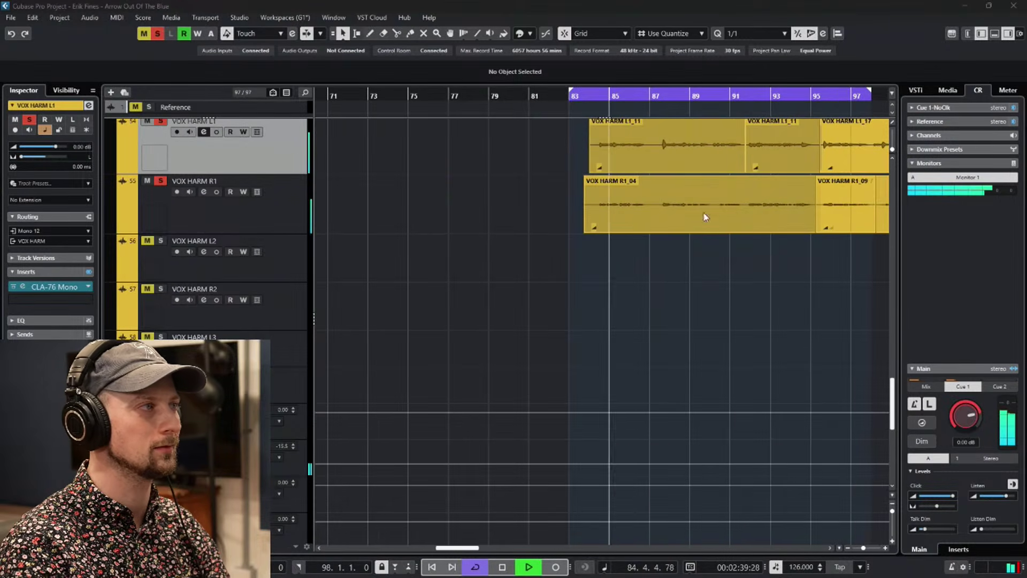
pyautogui.press('f')
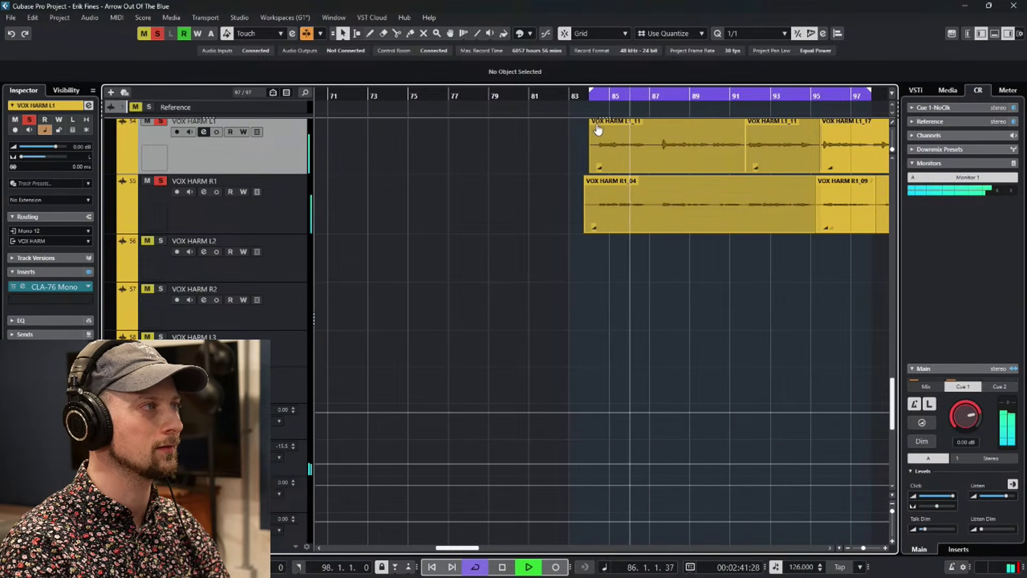
pyautogui.hscroll(7, 787, 171)
pyautogui.scroll(1, 787, 171)
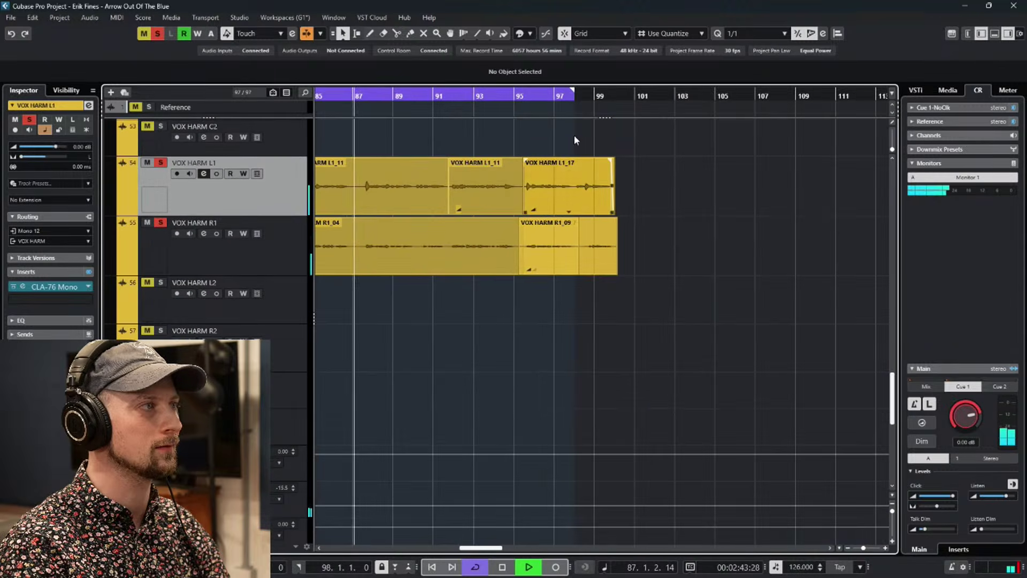
pyautogui.hscroll(-5, 622, 123)
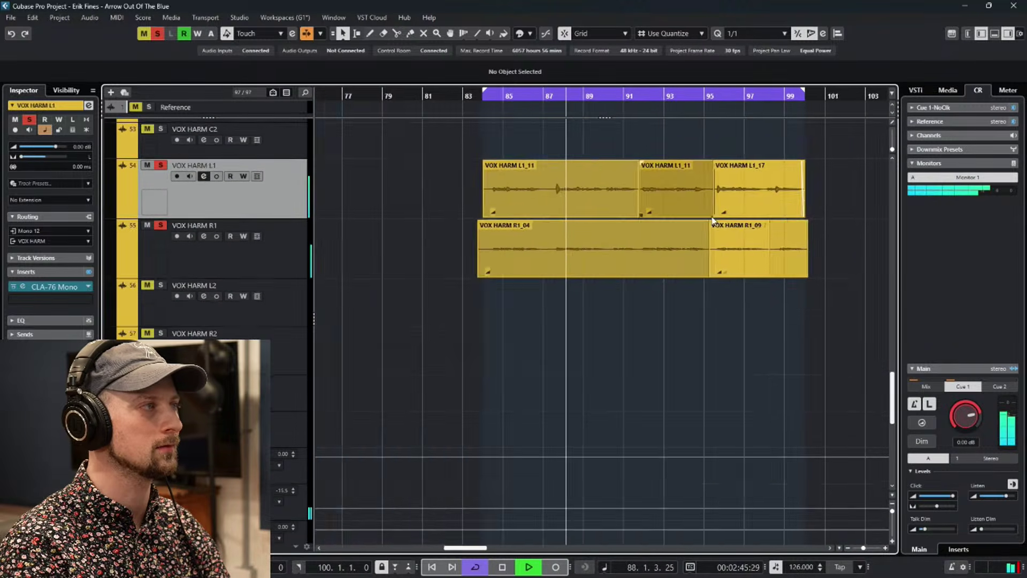
pyautogui.scroll(1, 621, 123)
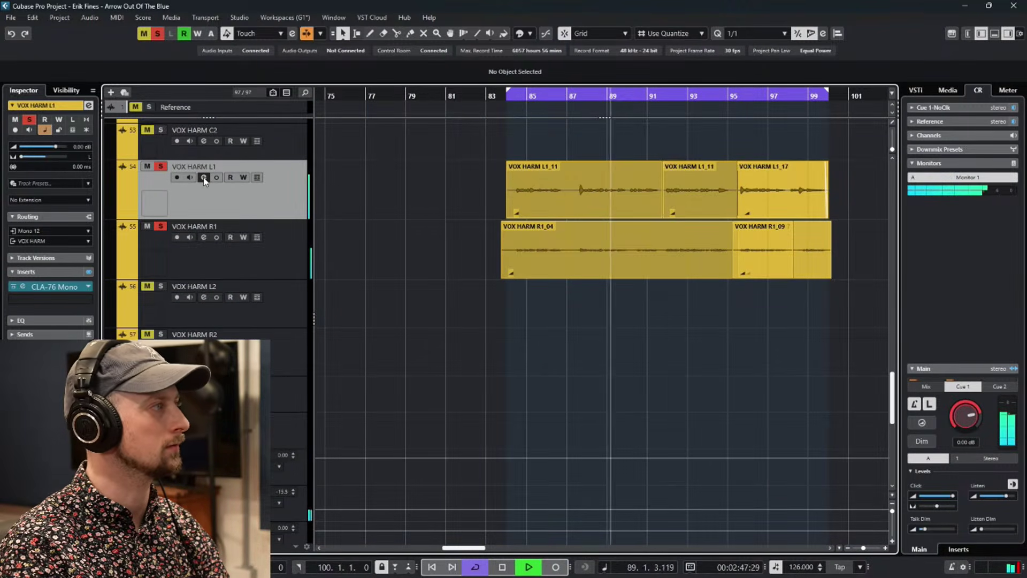
# Solo VOX HARM L1 without VOX HARM R1 and move its CLA-76 Mono to the second insert slot in the channel settings.
pyautogui.click(161, 166)
pyautogui.click(161, 166)
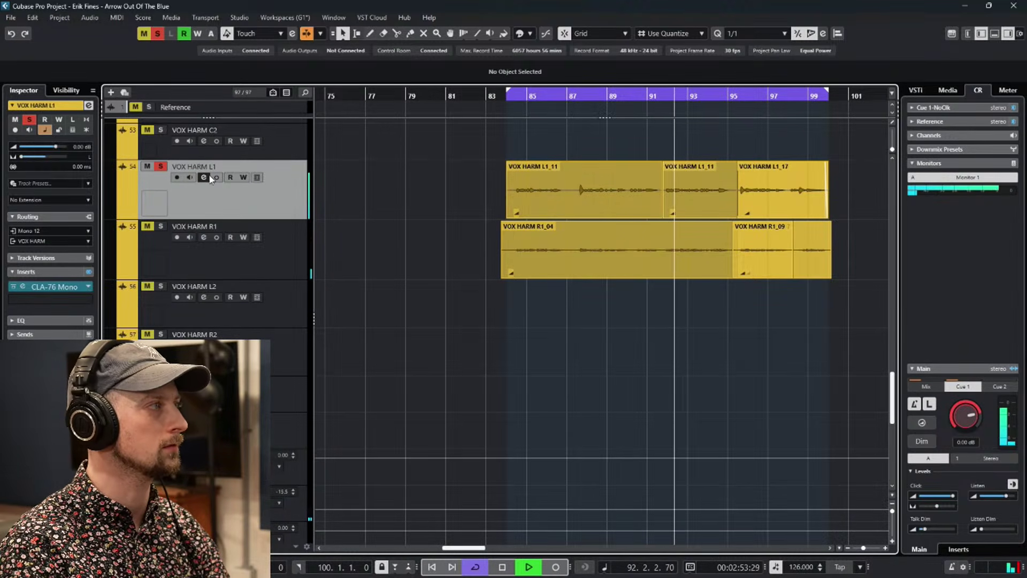
pyautogui.click(203, 177)
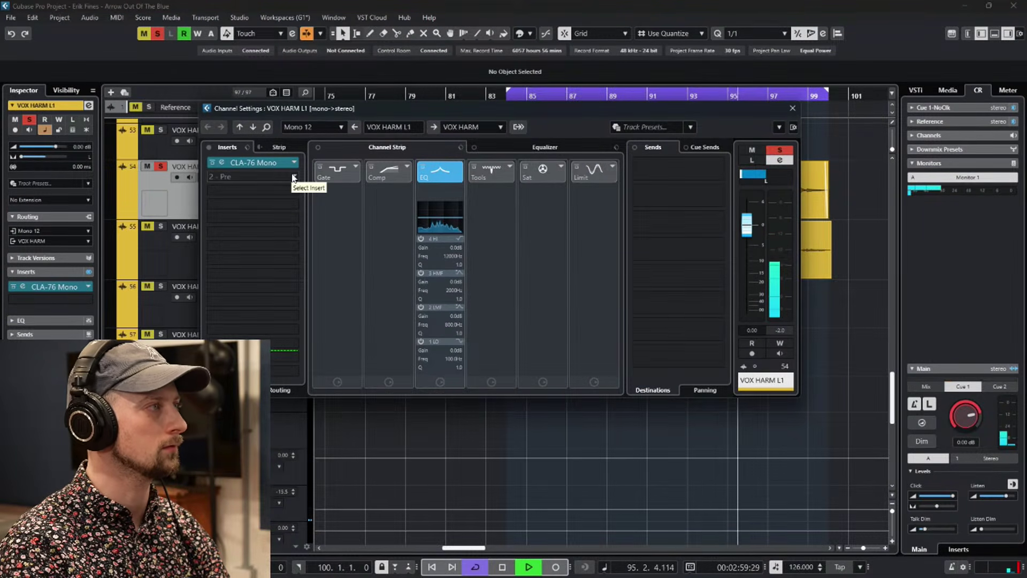
pyautogui.click(293, 177)
pyautogui.moveTo(561, 113)
pyautogui.mouseDown()
pyautogui.moveTo(660, 215)
pyautogui.moveTo(660, 269)
pyautogui.moveTo(578, 117)
pyautogui.mouseUp()
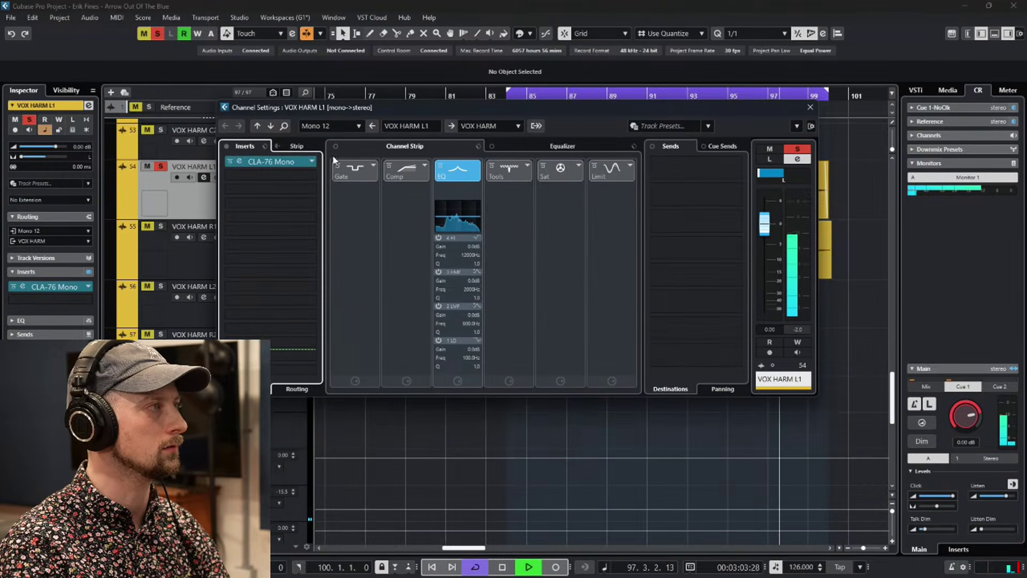
pyautogui.moveTo(284, 171); pyautogui.dragTo(283, 177)
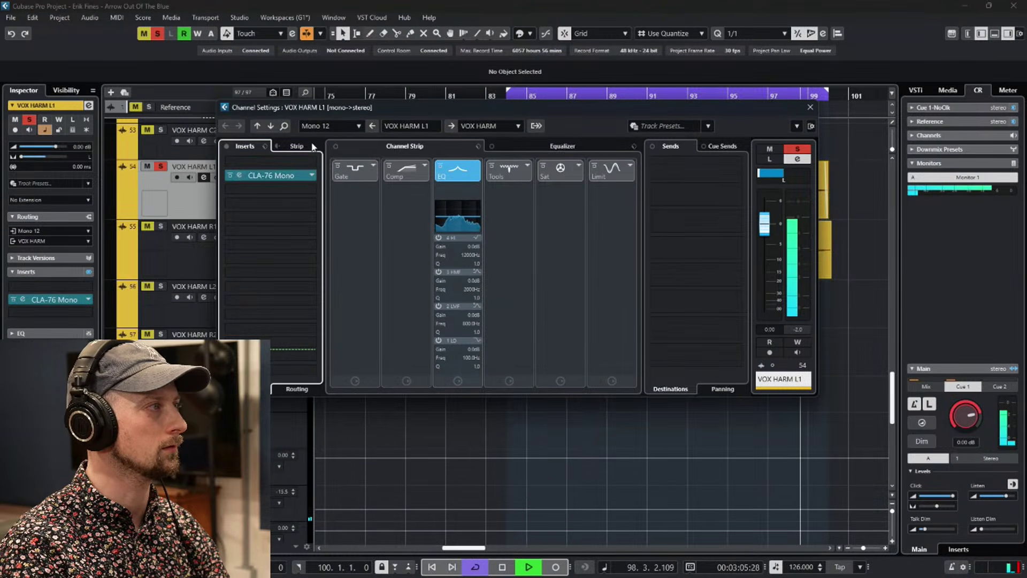
# Add a Noise Gate to VOX HARM L1's channel strip and adjust its threshold, range and release during playback.
pyautogui.click(310, 146)
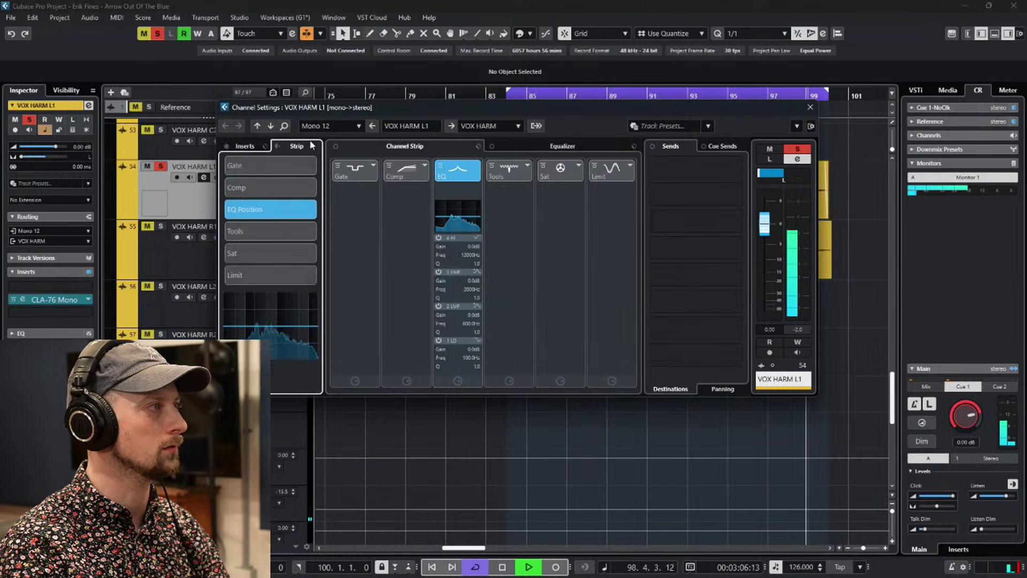
pyautogui.click(372, 165)
pyautogui.click(405, 185)
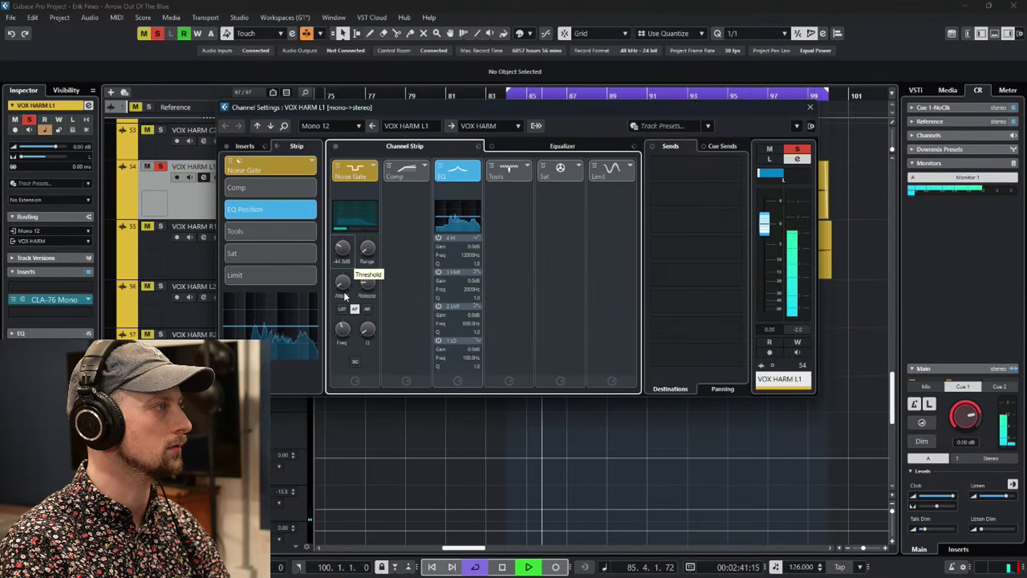
pyautogui.moveTo(342, 248); pyautogui.dragTo(341, 280)
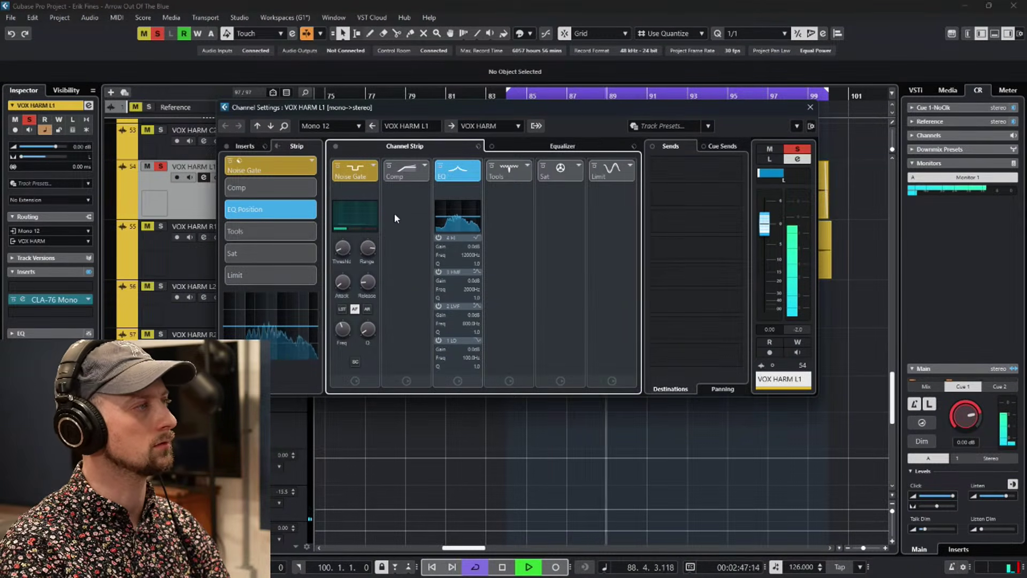
pyautogui.scroll(5, 370, 272)
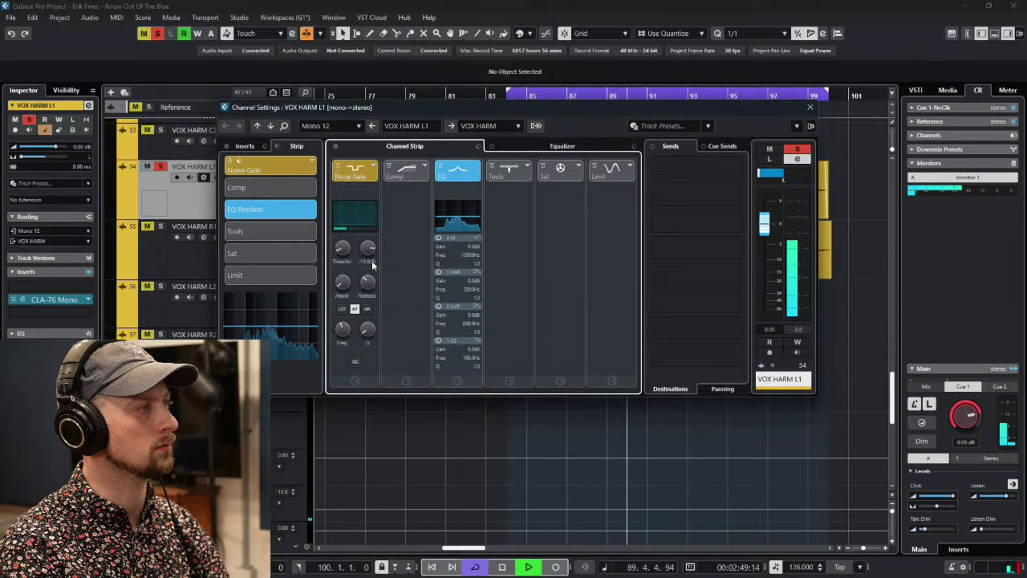
pyautogui.scroll(1, 368, 277)
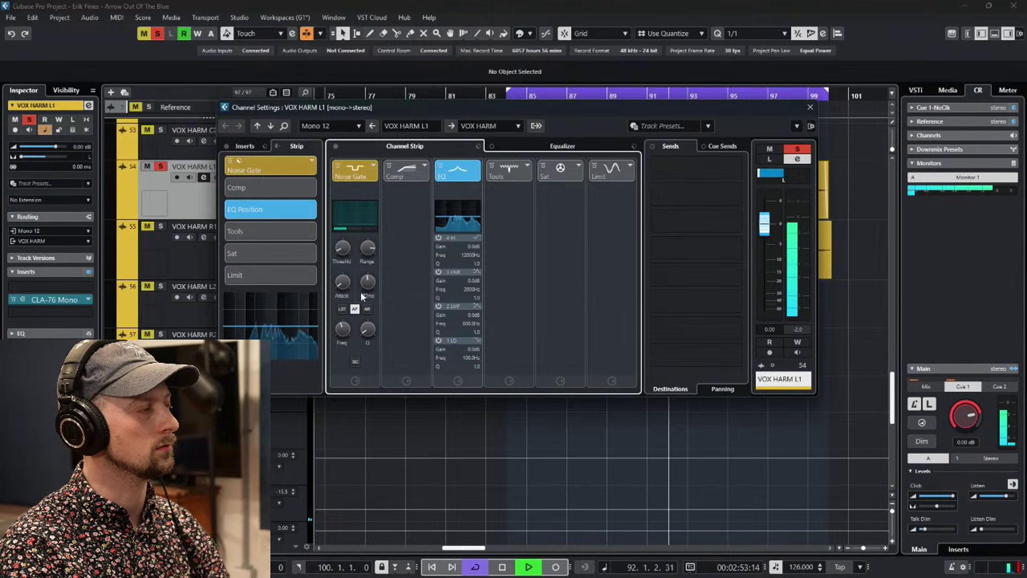
# Replay the passage from about bar 94 while fine-tuning the Noise Gate's release, close the channel settings and stop playback.
pyautogui.moveTo(567, 108); pyautogui.dragTo(569, 247)
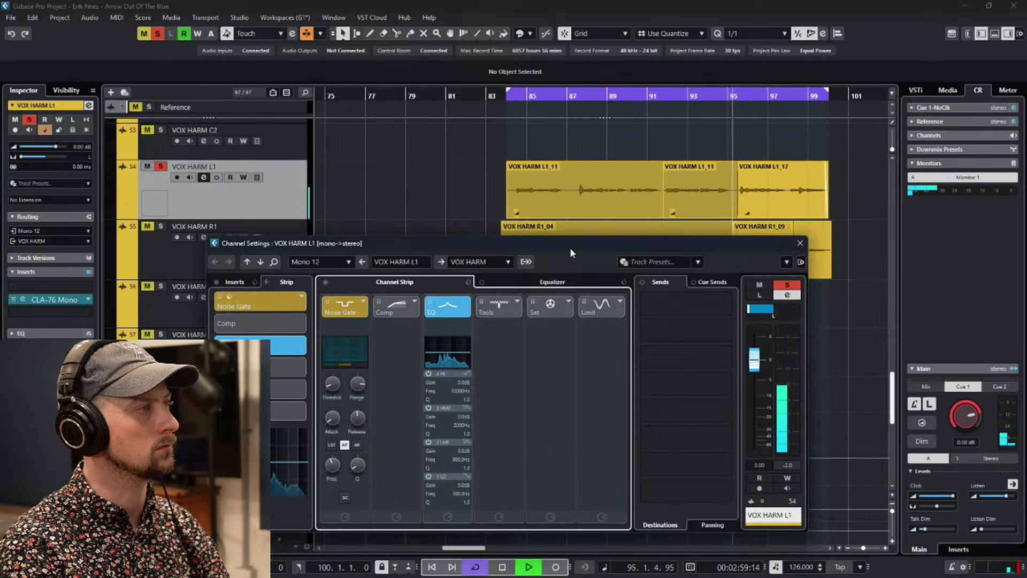
pyautogui.moveTo(570, 253); pyautogui.dragTo(571, 240)
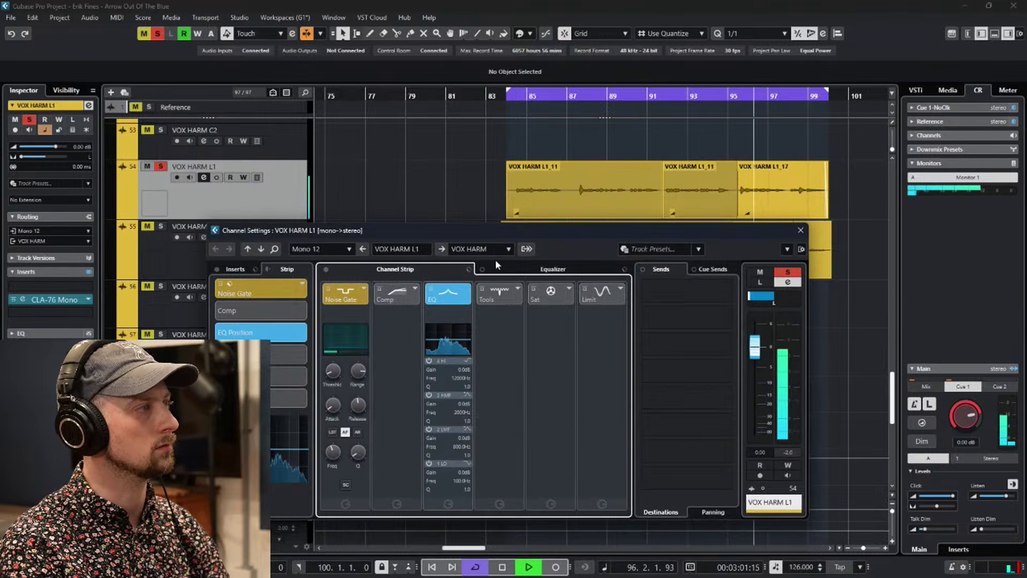
pyautogui.click(717, 97)
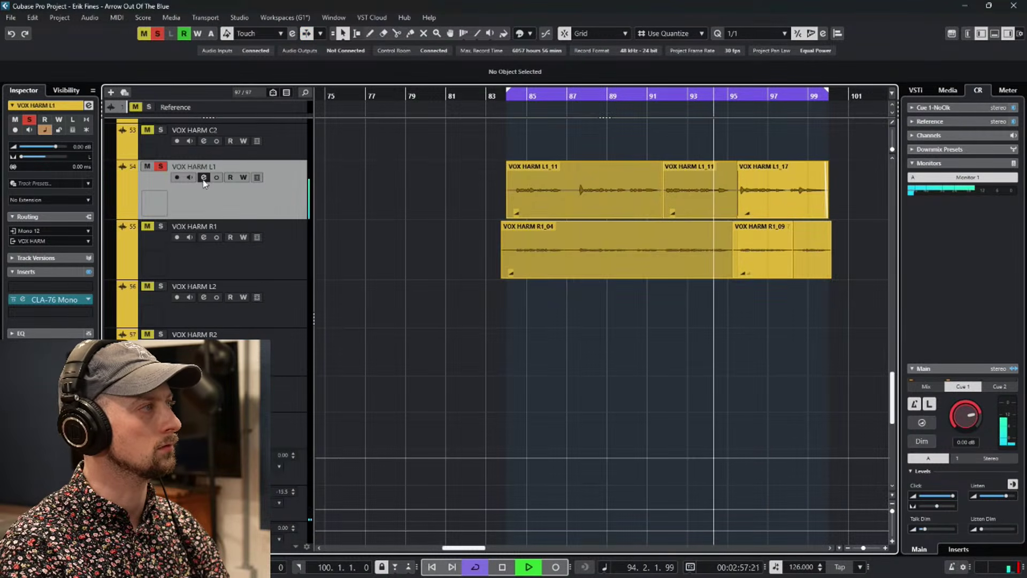
pyautogui.press('e')
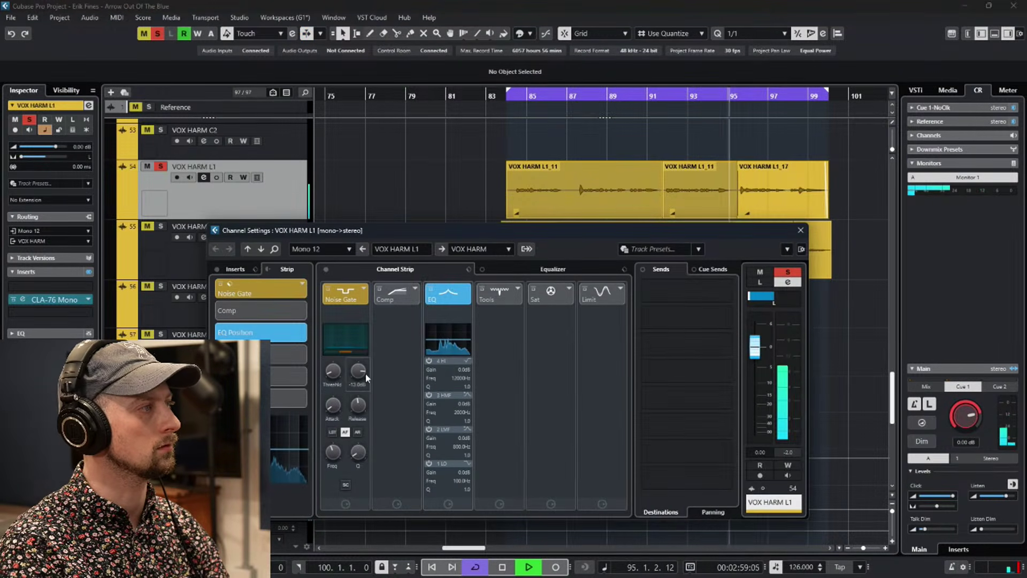
pyautogui.click(358, 405)
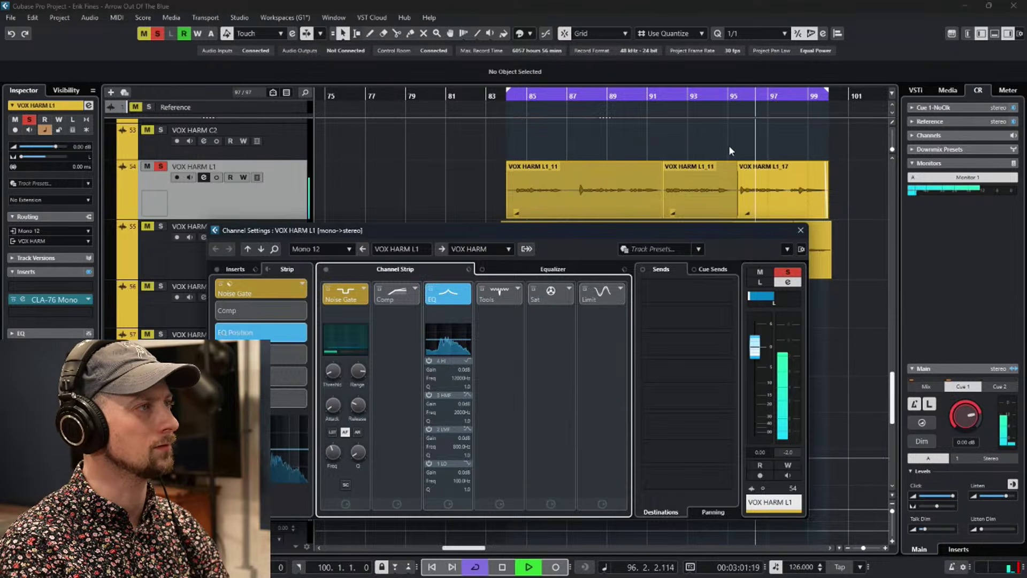
pyautogui.press('e')
pyautogui.press('space')
# Open the second VOX HARM L1_11 event for VariAudio editing and examine its pitch segments around bars 84 to 86.
pyautogui.doubleClick(712, 189)
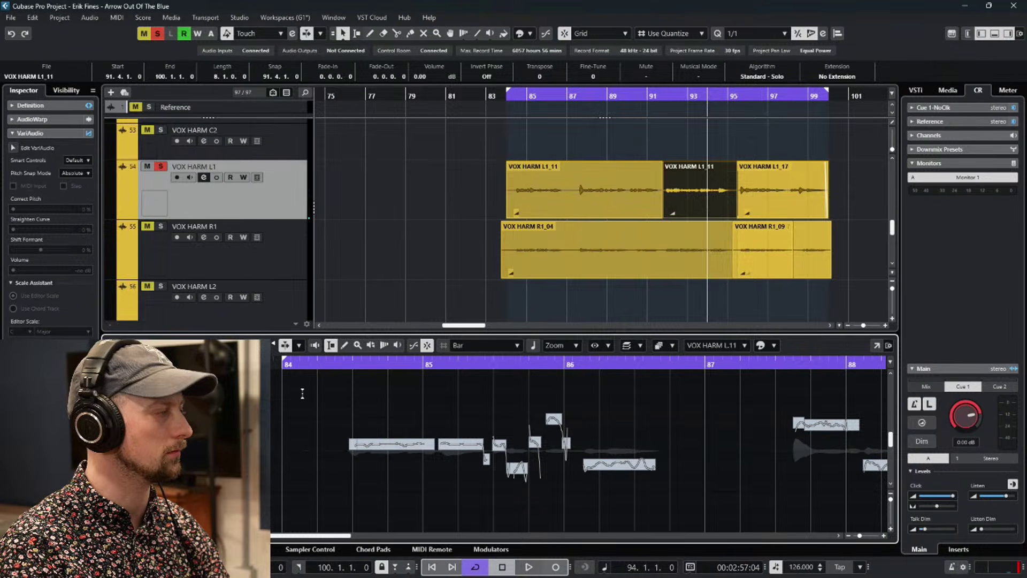
pyautogui.click(14, 148)
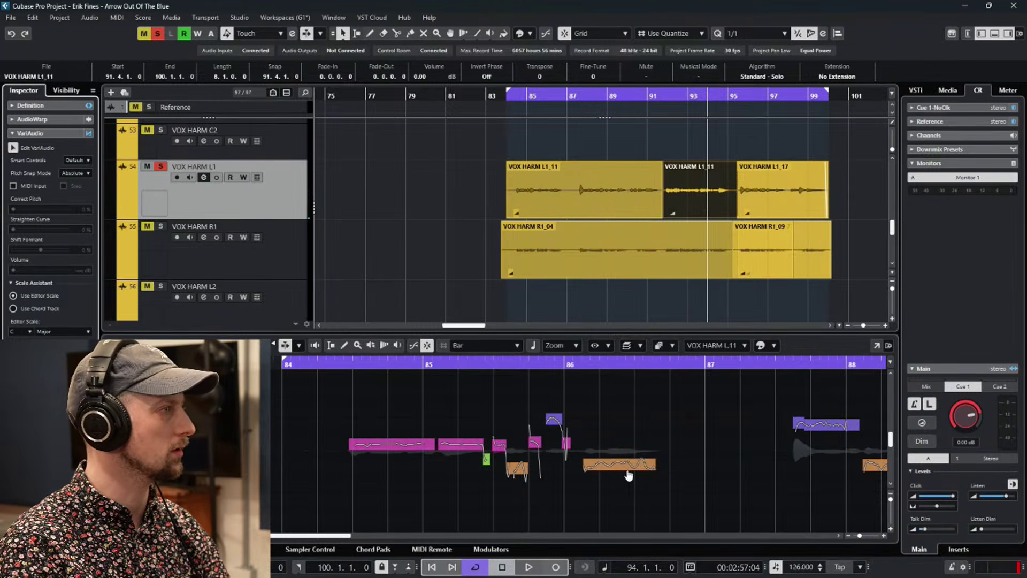
pyautogui.click(636, 468)
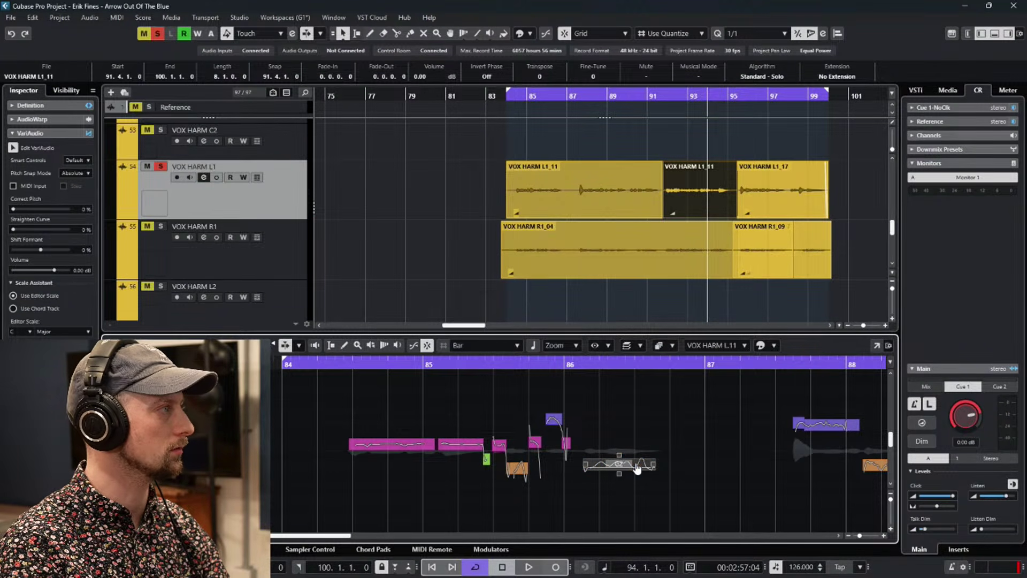
pyautogui.moveTo(594, 406); pyautogui.dragTo(391, 457)
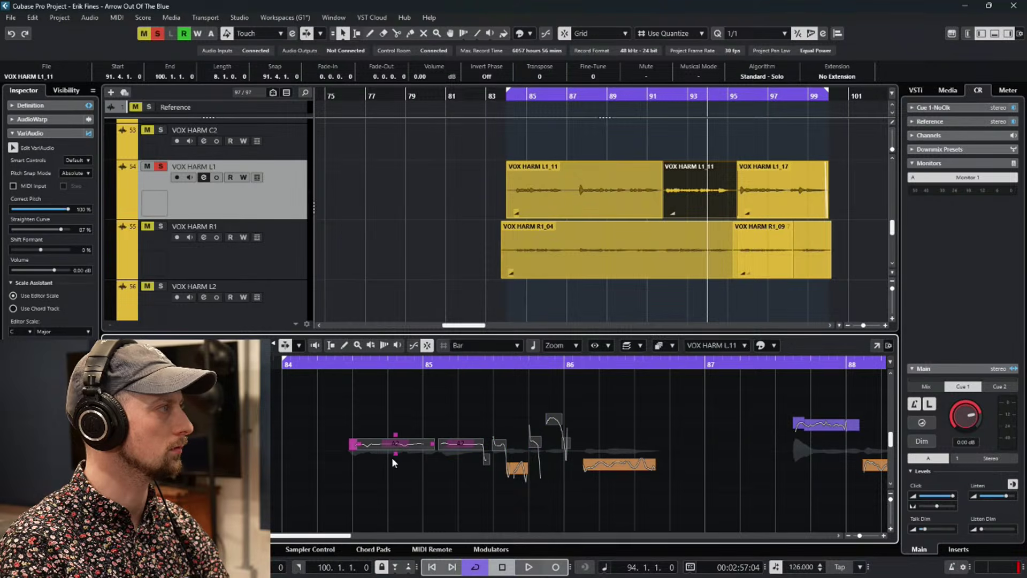
pyautogui.click(404, 405)
# Start playback from about bar 91 and solo VOX HARM L1 together with VOX HARM R1.
pyautogui.click(656, 96)
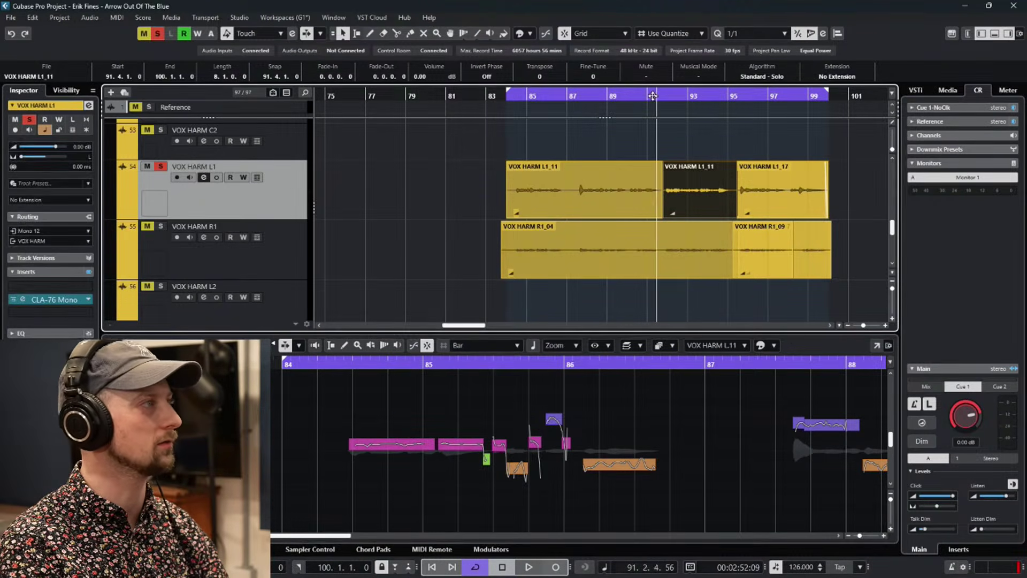
pyautogui.click(160, 167)
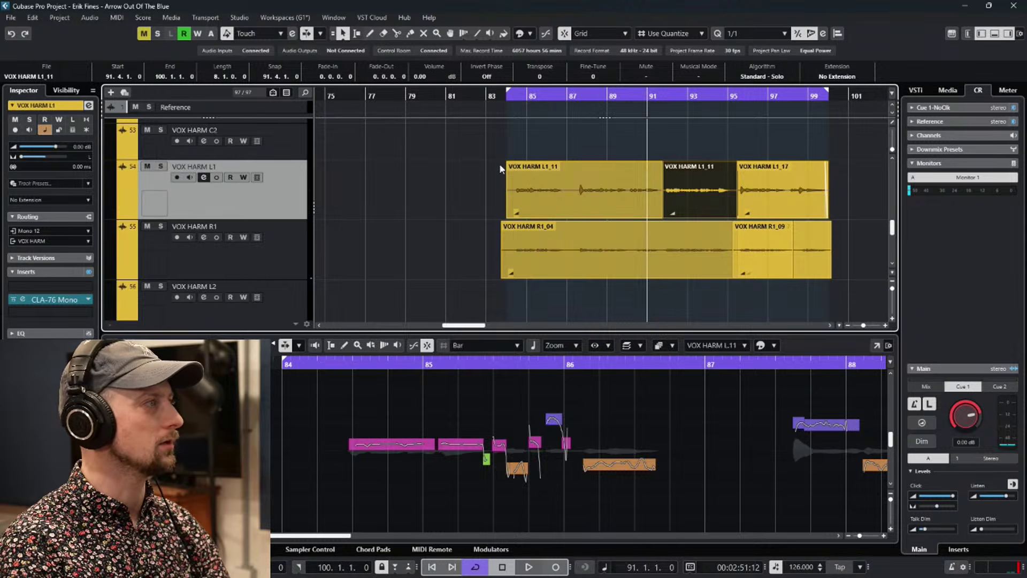
pyautogui.press('space')
pyautogui.click(160, 166)
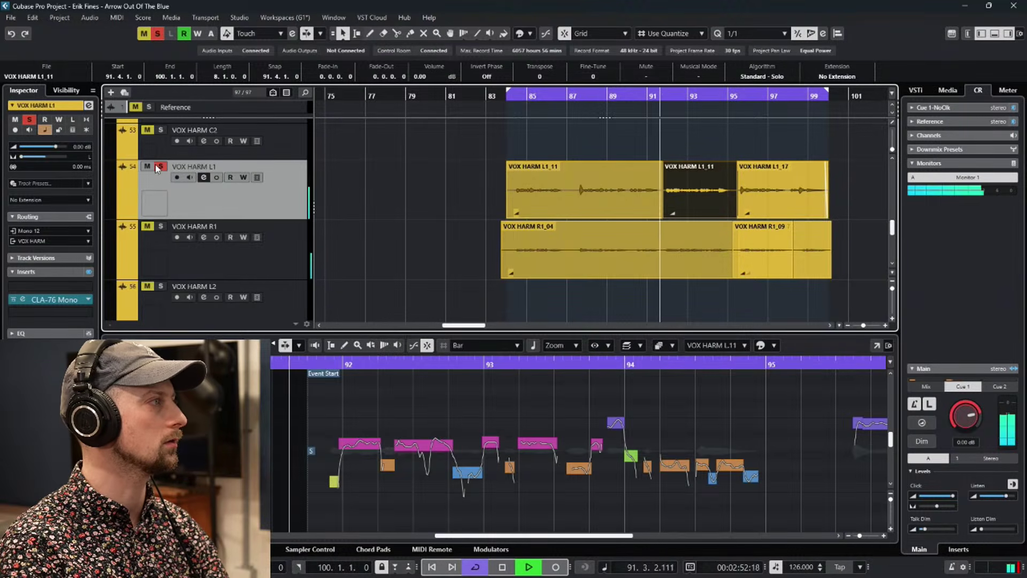
pyautogui.click(161, 227)
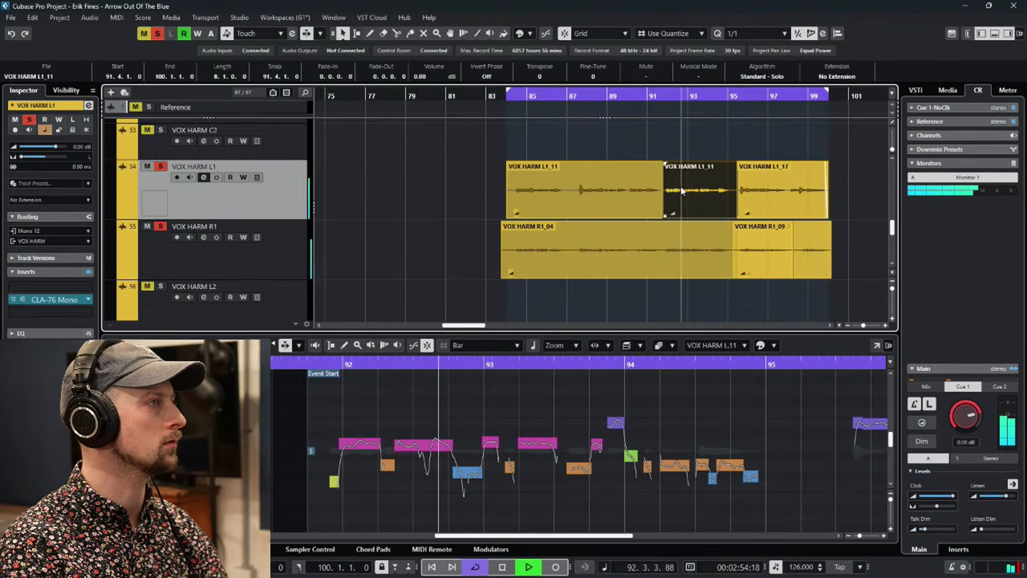
# Check the VOX HARM R1_04 event, stop playback and reselect the second VOX HARM L1_11 event.
pyautogui.click(695, 260)
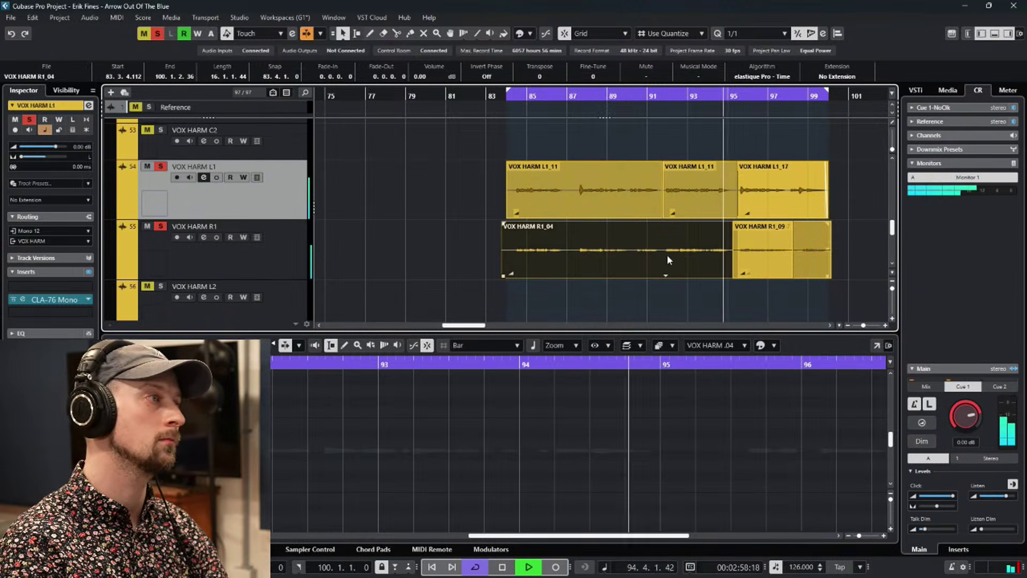
pyautogui.press('space')
pyautogui.scroll(2, 582, 208)
pyautogui.scroll(-2, 582, 207)
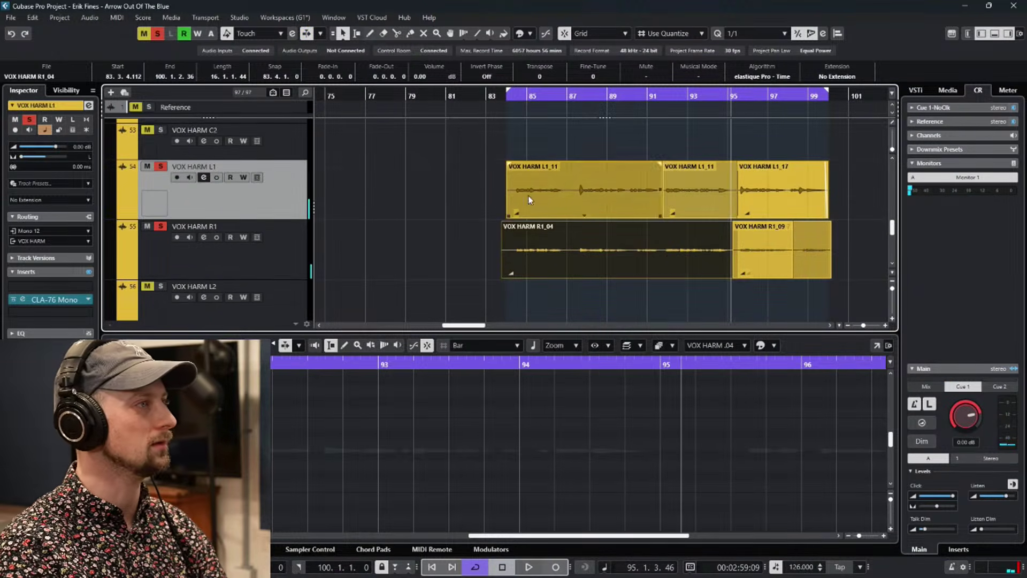
pyautogui.click(722, 181)
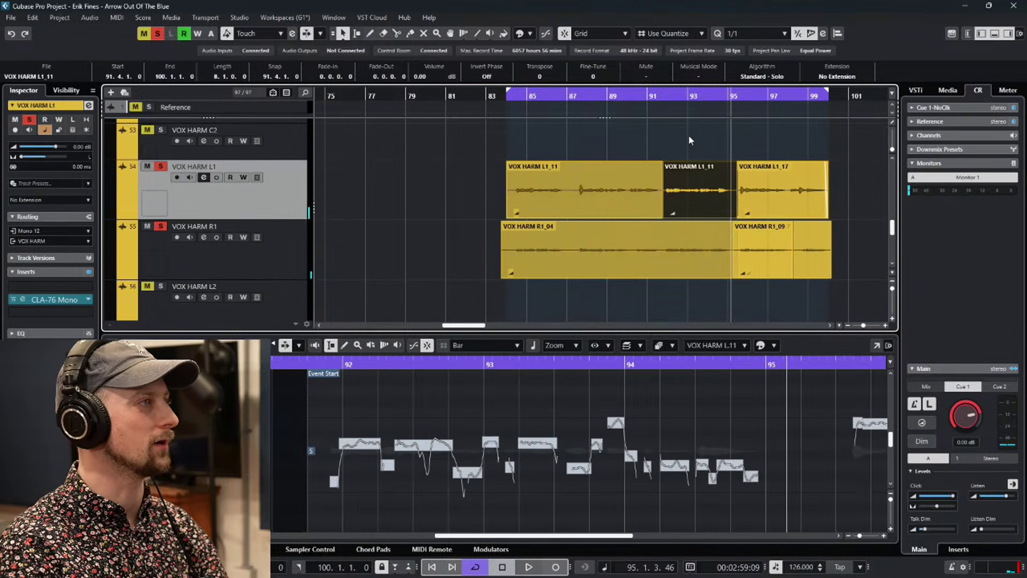
# Resume playback from about bar 95 and take VOX HARM R1 out of solo so only VOX HARM L1 plays.
pyautogui.click(203, 177)
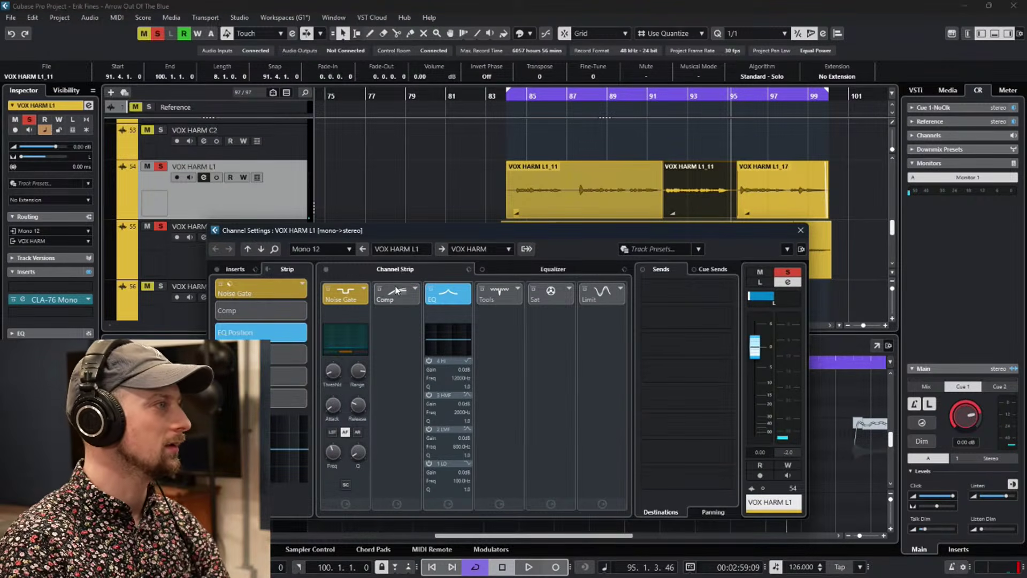
pyautogui.press('space')
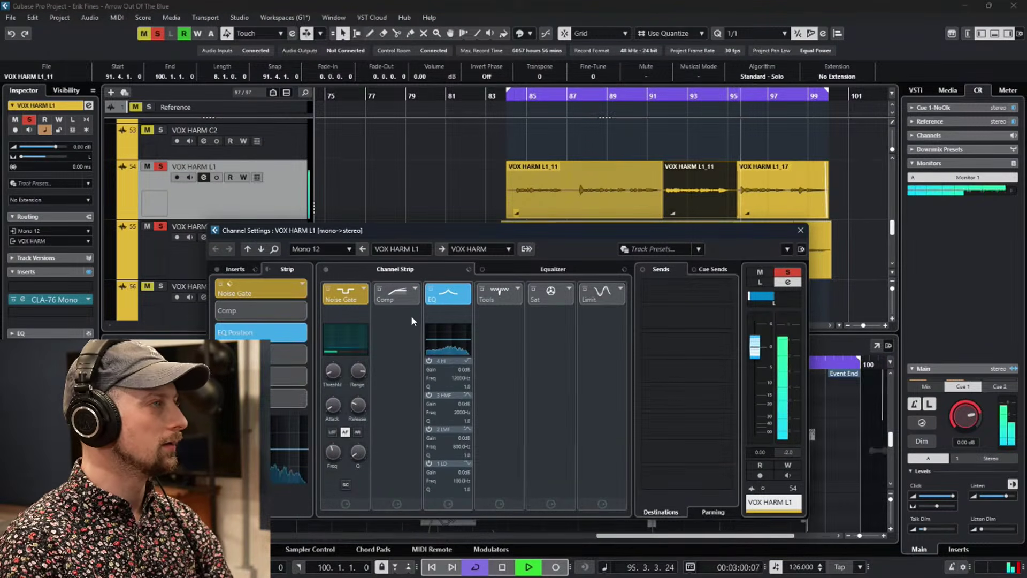
pyautogui.click(162, 226)
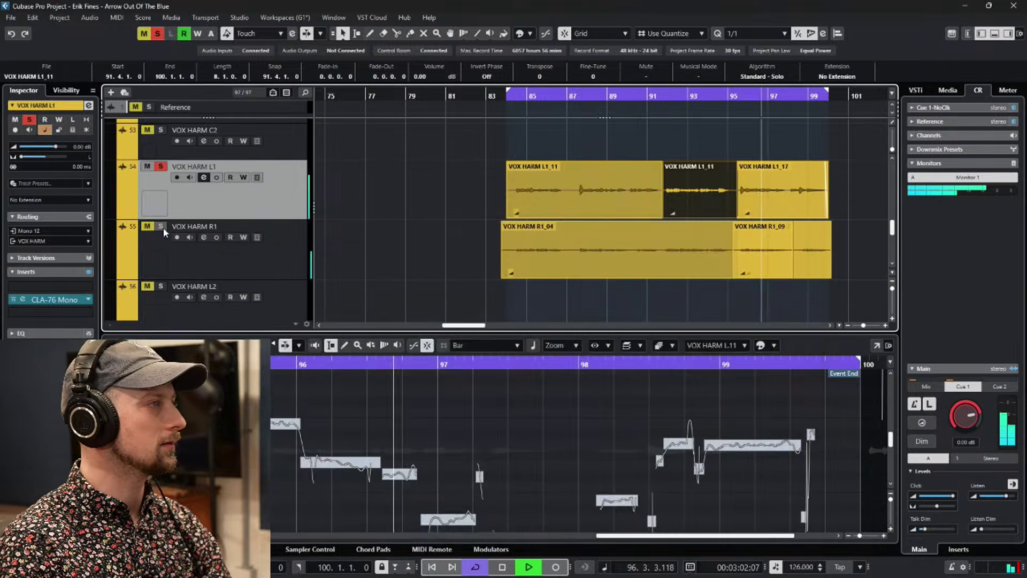
# Adjust the range of VOX HARM L1's Noise Gate while replaying the passage from about bar 86.
pyautogui.click(203, 177)
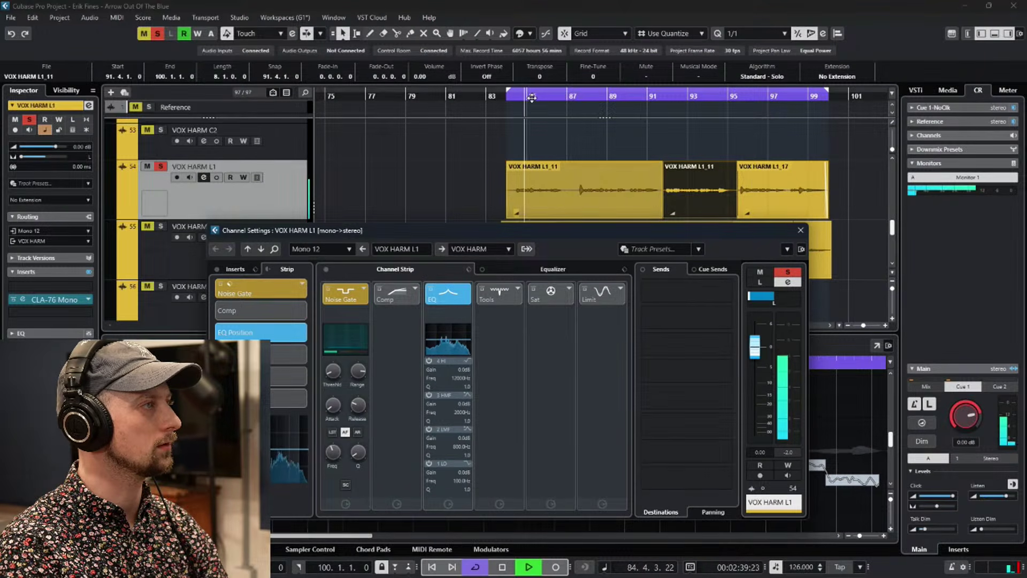
pyautogui.click(204, 177)
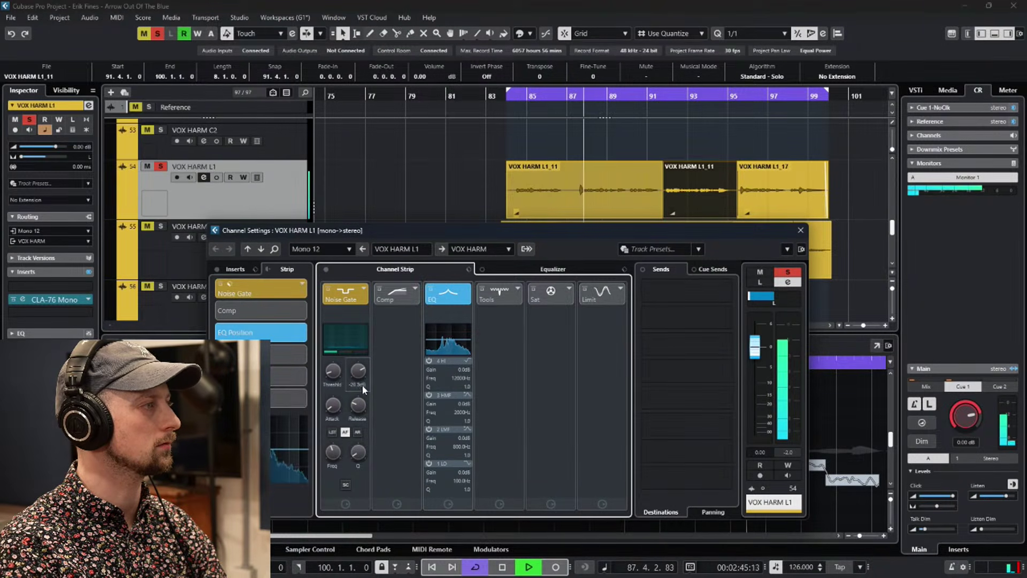
pyautogui.click(547, 96)
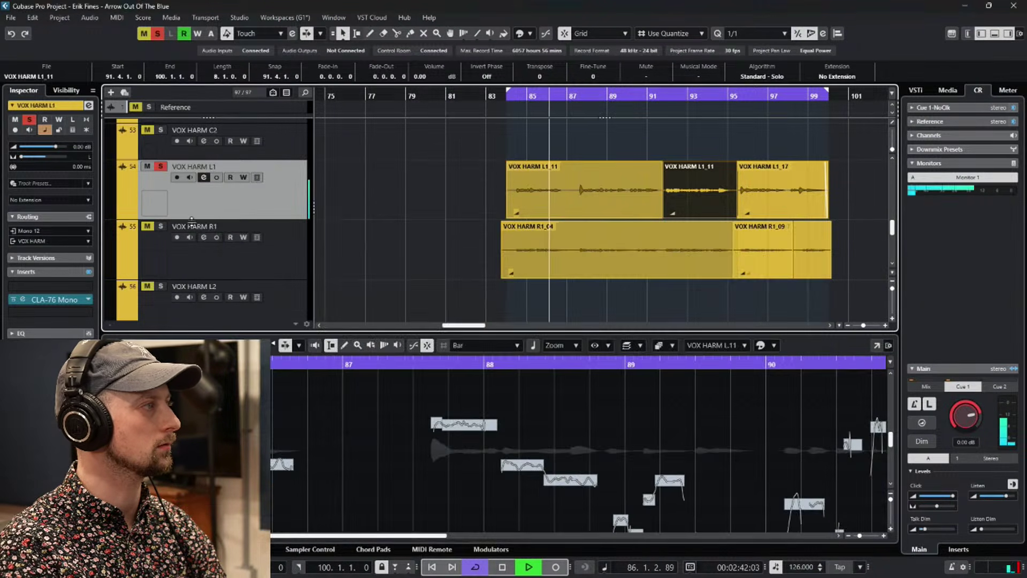
pyautogui.click(203, 177)
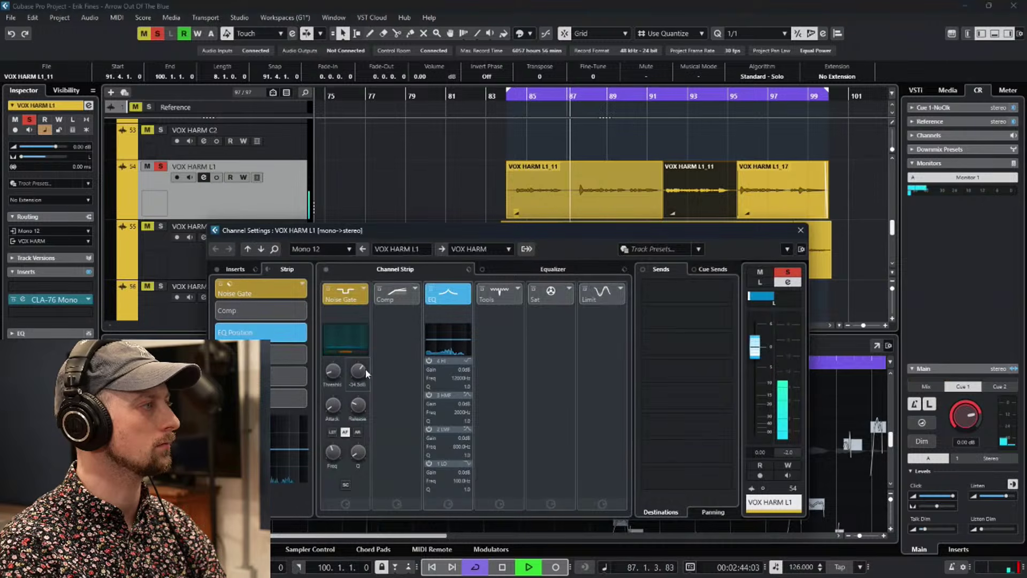
pyautogui.click(202, 177)
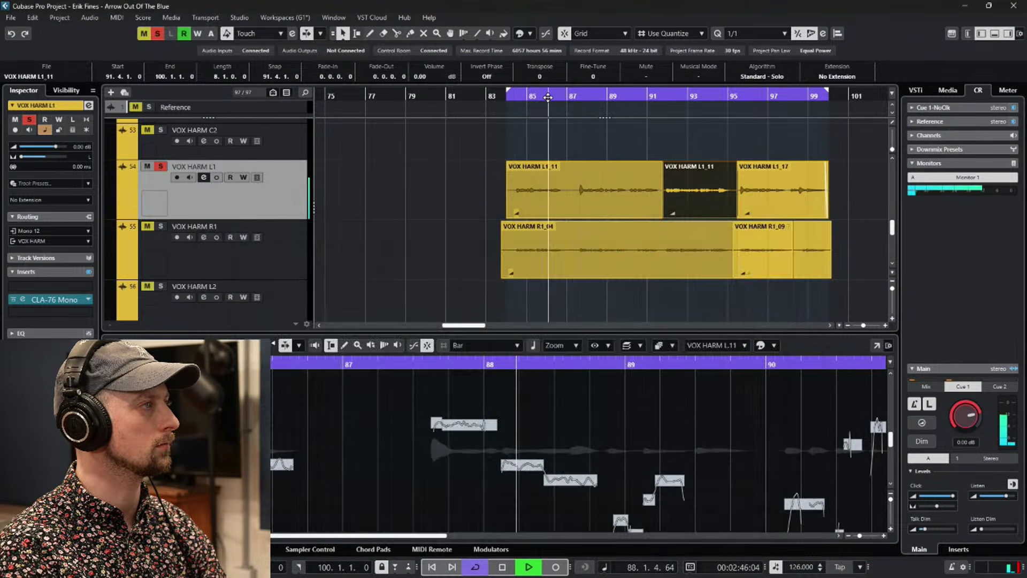
# Fine-tune the threshold of VOX HARM L1's Noise Gate while replaying from about bar 86.
pyautogui.click(204, 177)
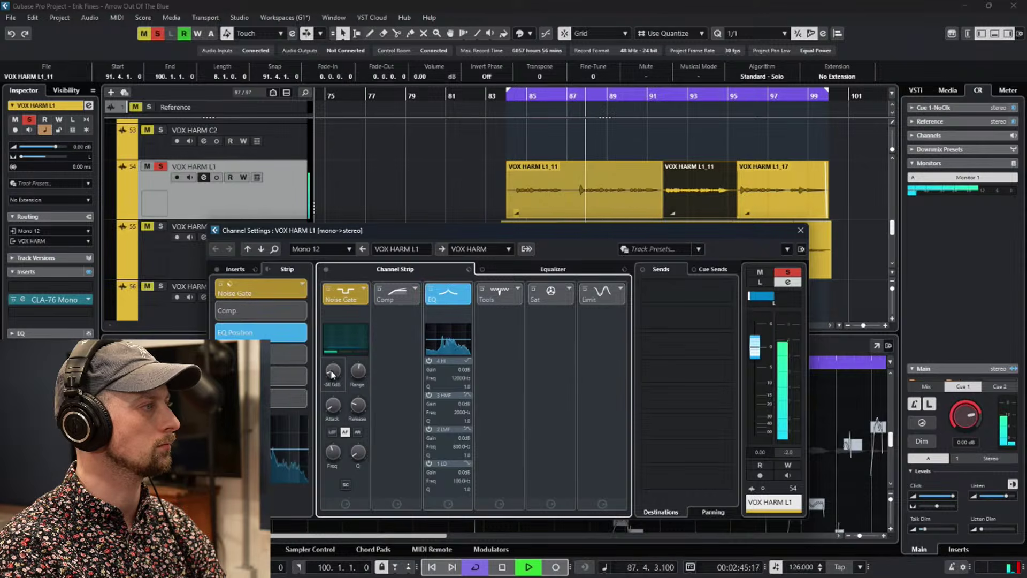
pyautogui.click(551, 97)
pyautogui.click(203, 177)
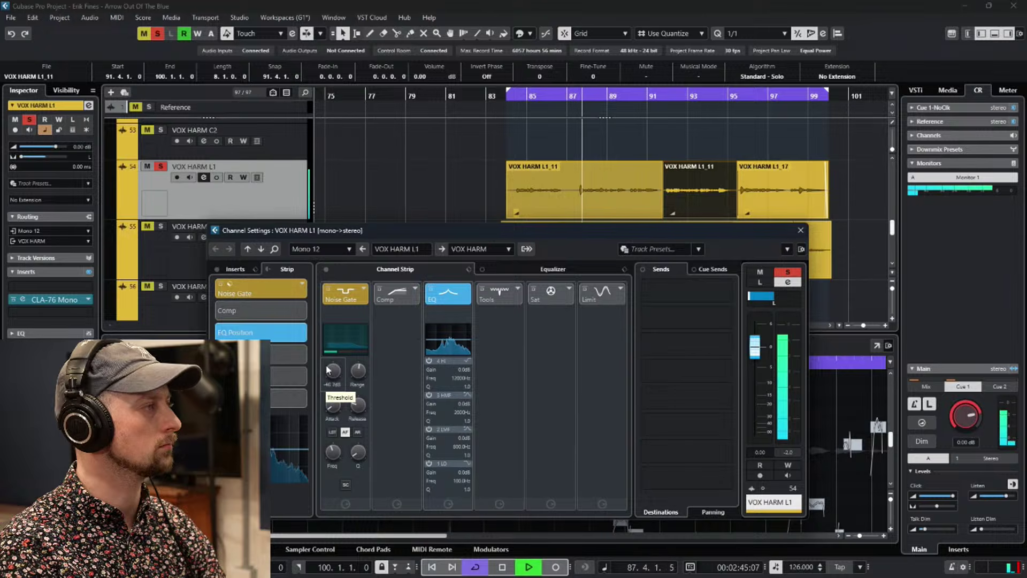
pyautogui.moveTo(330, 373); pyautogui.dragTo(330, 372)
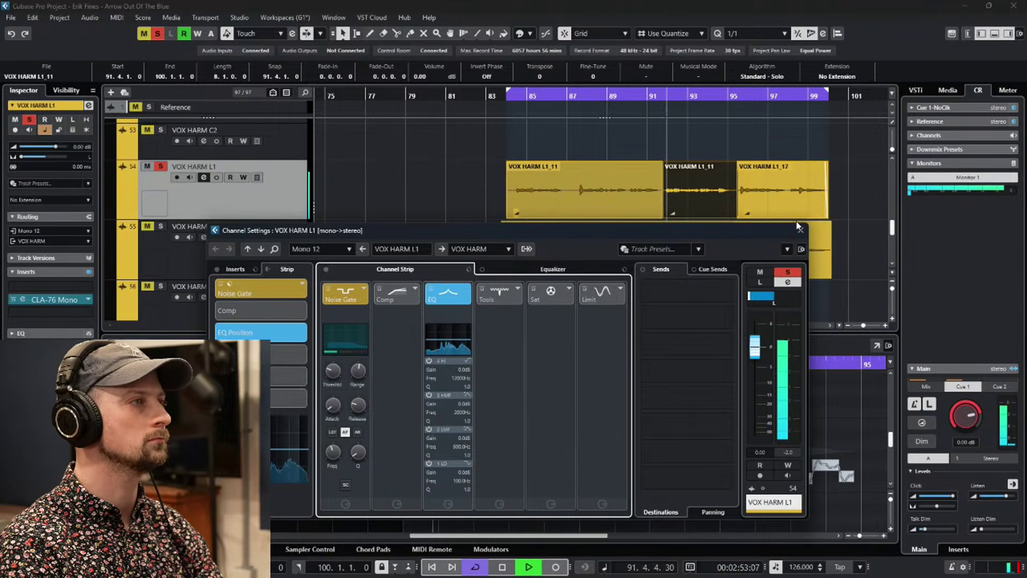
# Enable the low-cut pre-filter on VOX HARM L1's EQ at 150 Hz with a slope of 24.
pyautogui.click(553, 269)
pyautogui.doubleClick(353, 473)
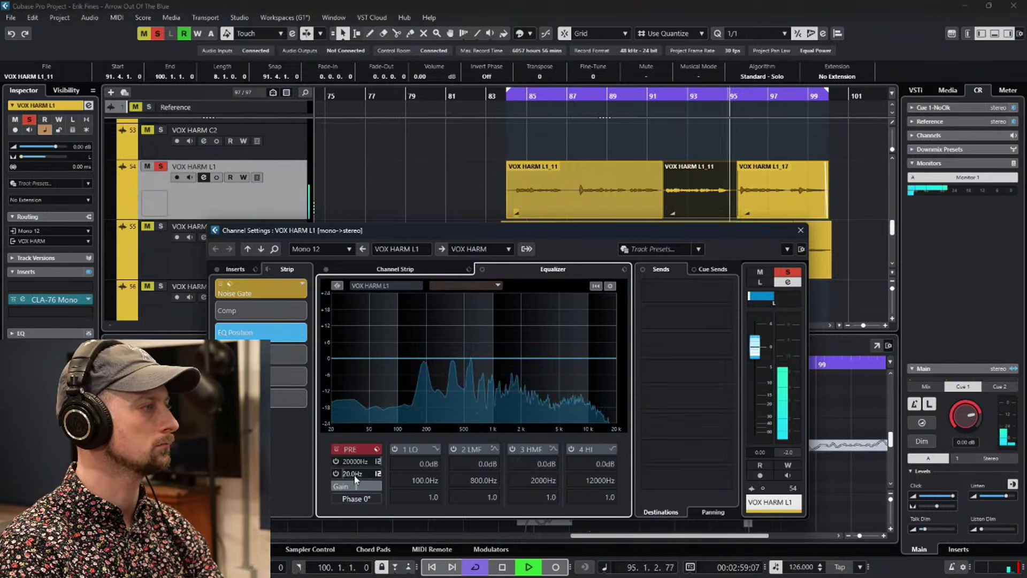
pyautogui.write('150')
pyautogui.press('Return')
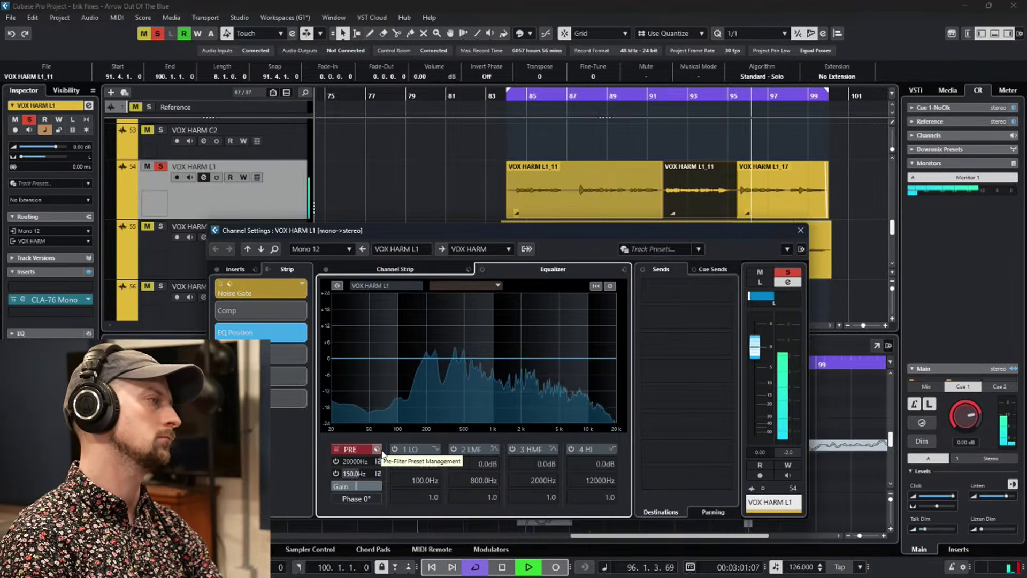
pyautogui.click(336, 473)
pyautogui.click(378, 472)
pyautogui.click(412, 502)
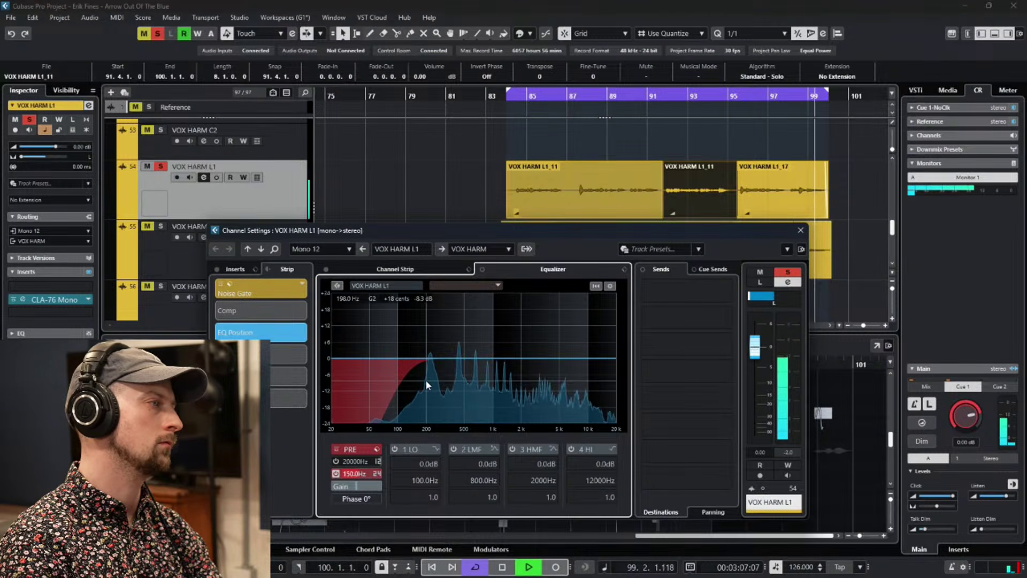
# Set the CLA-76 attack on VOX HARM L1 to about 5.5 during playback, then close the plug-in and channel settings.
pyautogui.click(405, 270)
pyautogui.click(235, 269)
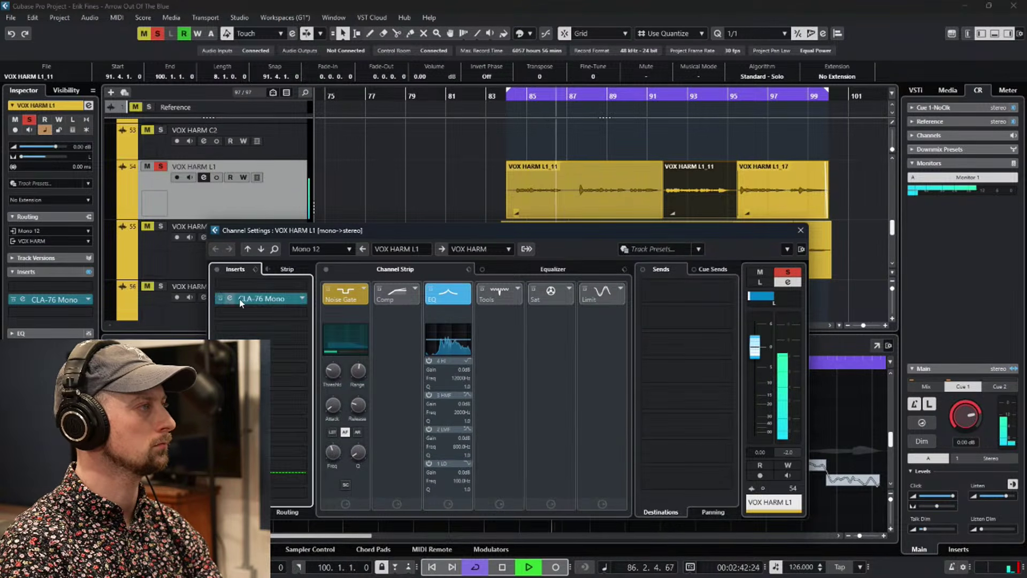
pyautogui.click(230, 299)
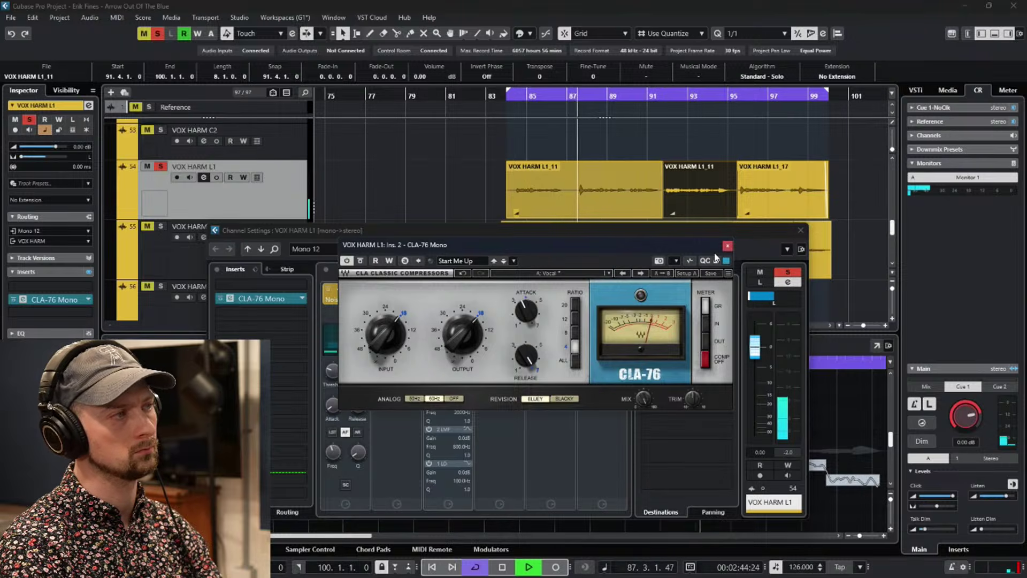
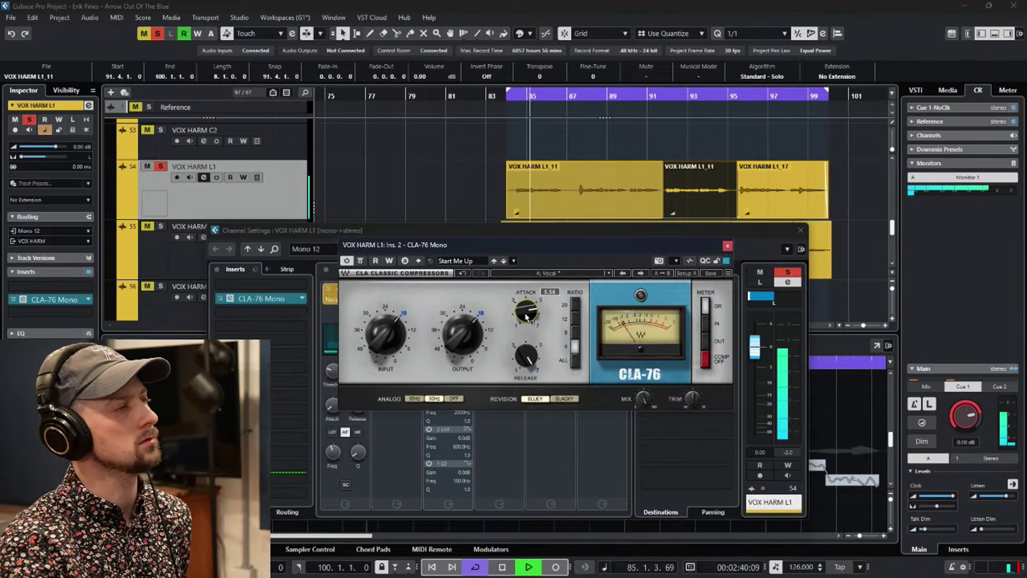
pyautogui.click(800, 230)
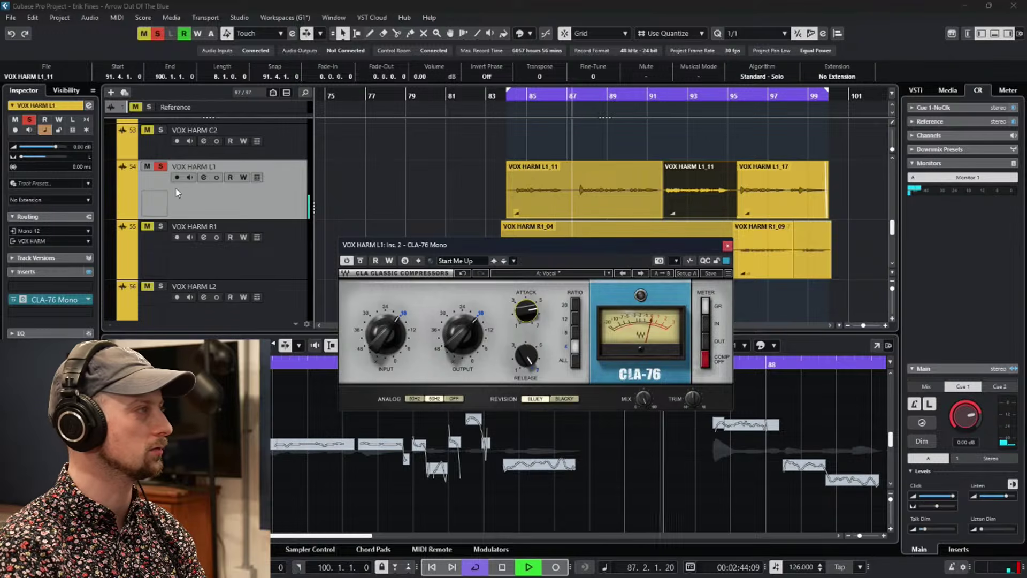
pyautogui.click(203, 177)
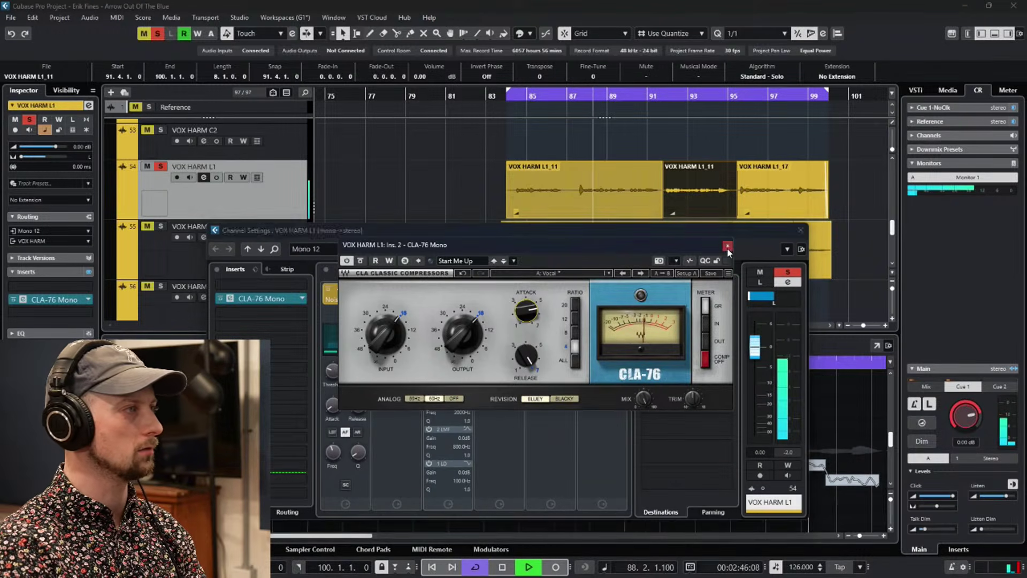
pyautogui.click(728, 246)
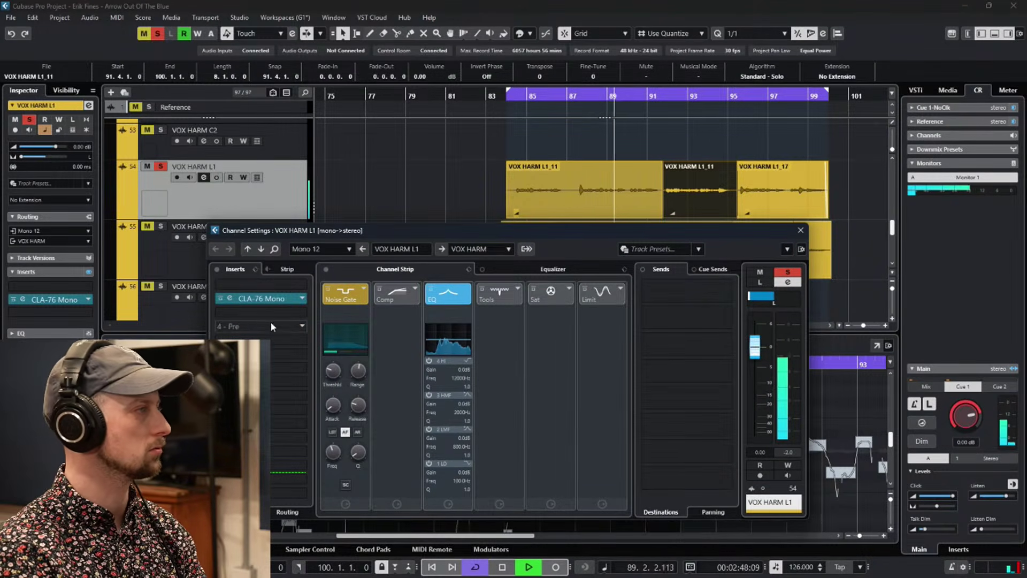
pyautogui.click(800, 230)
# Switch the solo from VOX HARM L1 to VOX HARM R1 and open VOX HARM R1's channel settings.
pyautogui.click(161, 226)
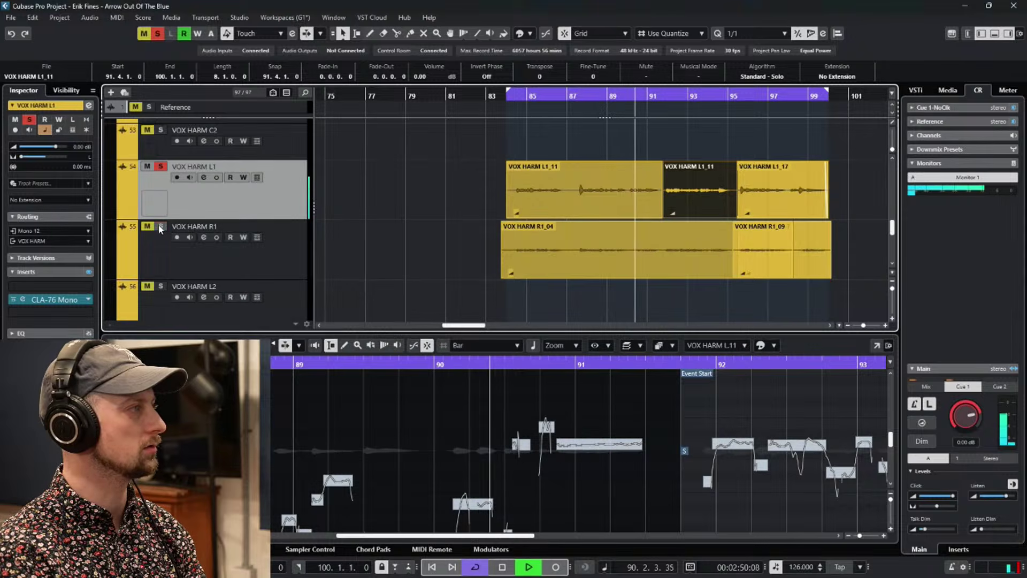
pyautogui.click(203, 237)
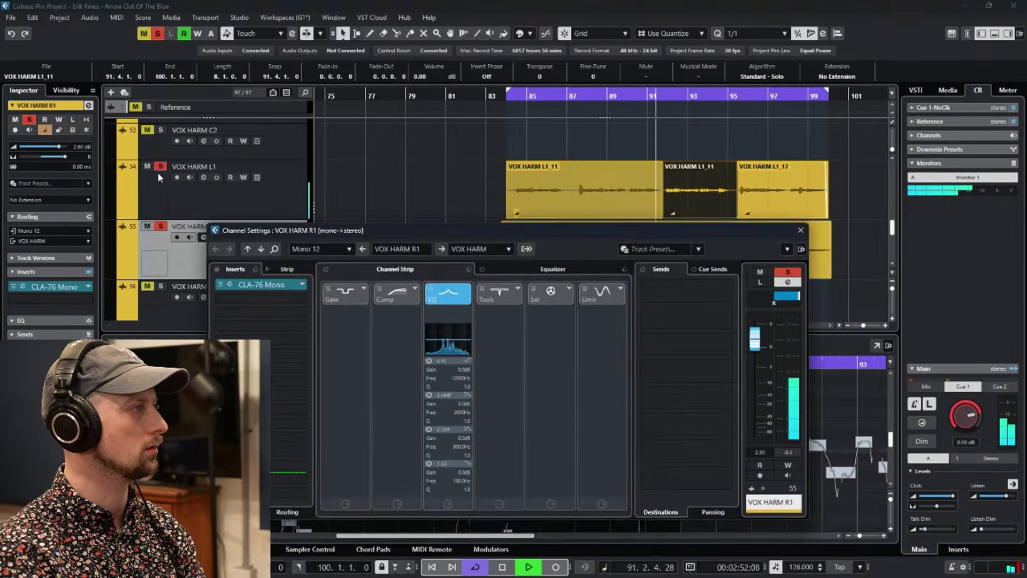
pyautogui.click(203, 237)
pyautogui.click(203, 237)
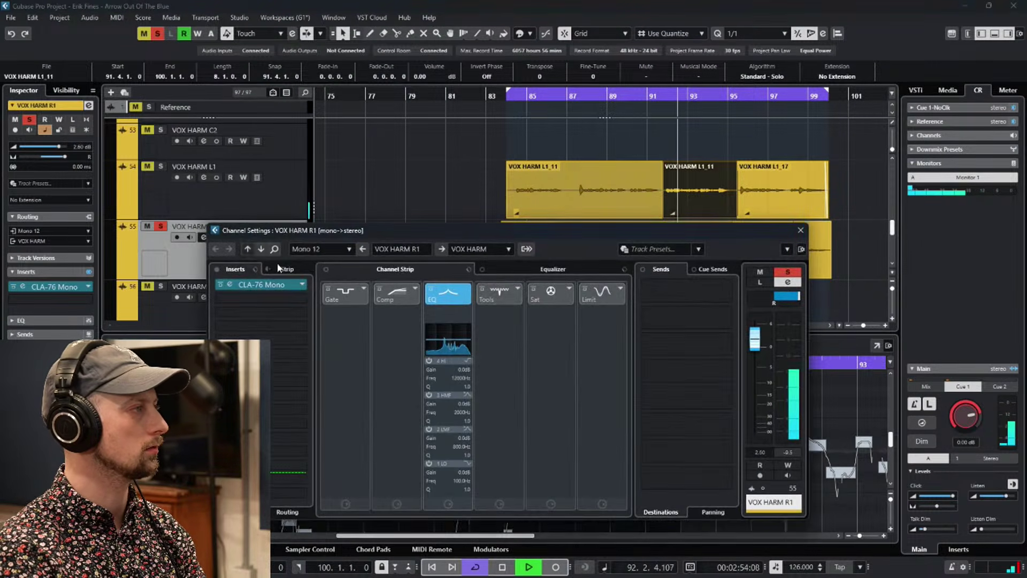
# Load the Noise Gate into VOX HARM R1's channel strip and adjust its release during playback.
pyautogui.click(295, 272)
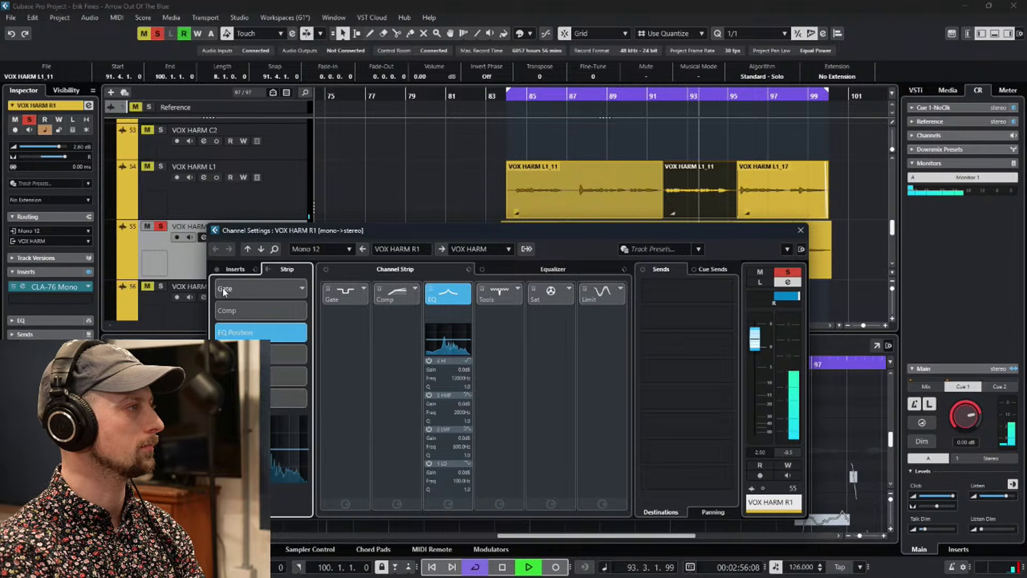
pyautogui.click(364, 288)
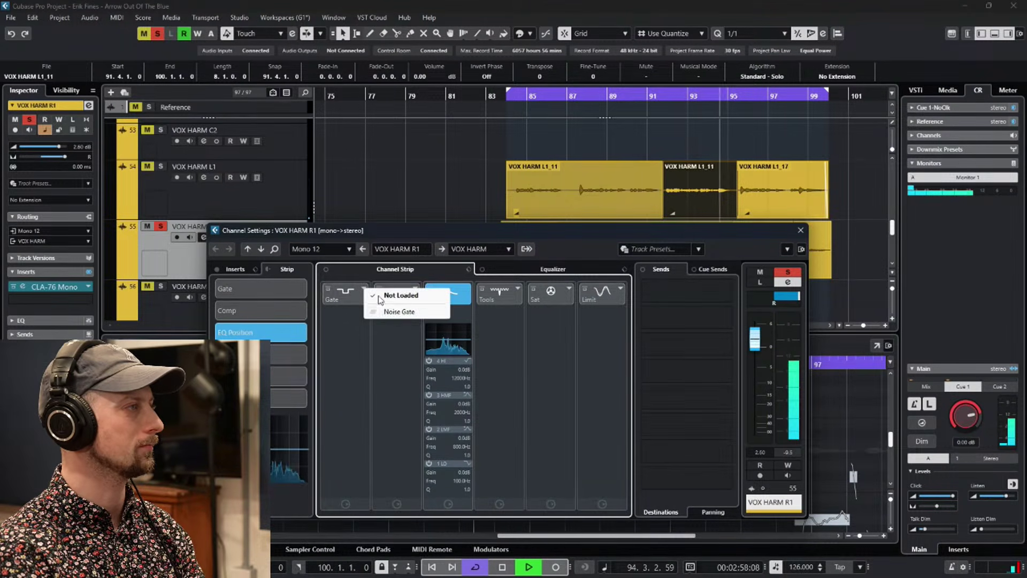
pyautogui.click(390, 310)
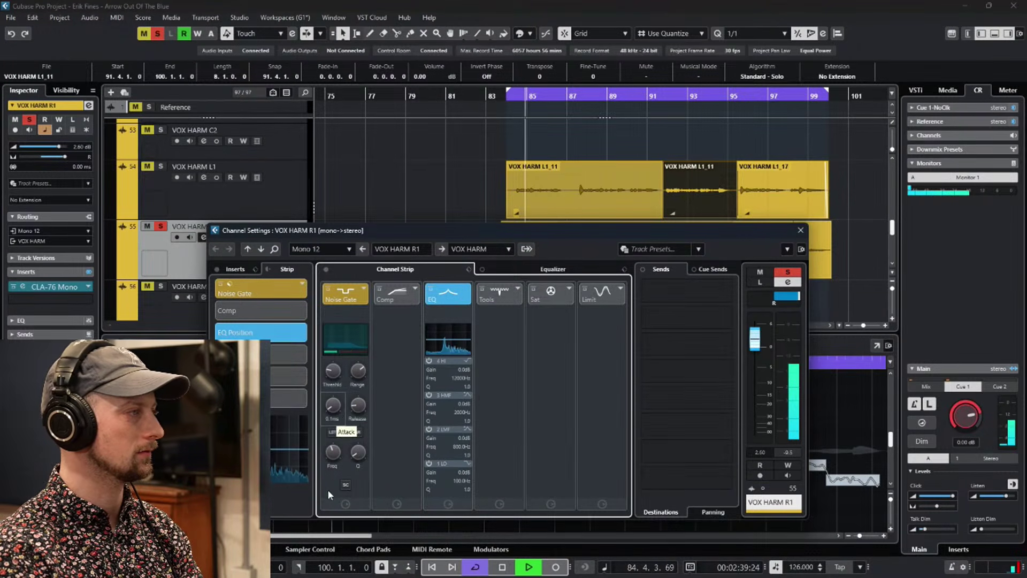
pyautogui.moveTo(357, 406); pyautogui.dragTo(359, 403)
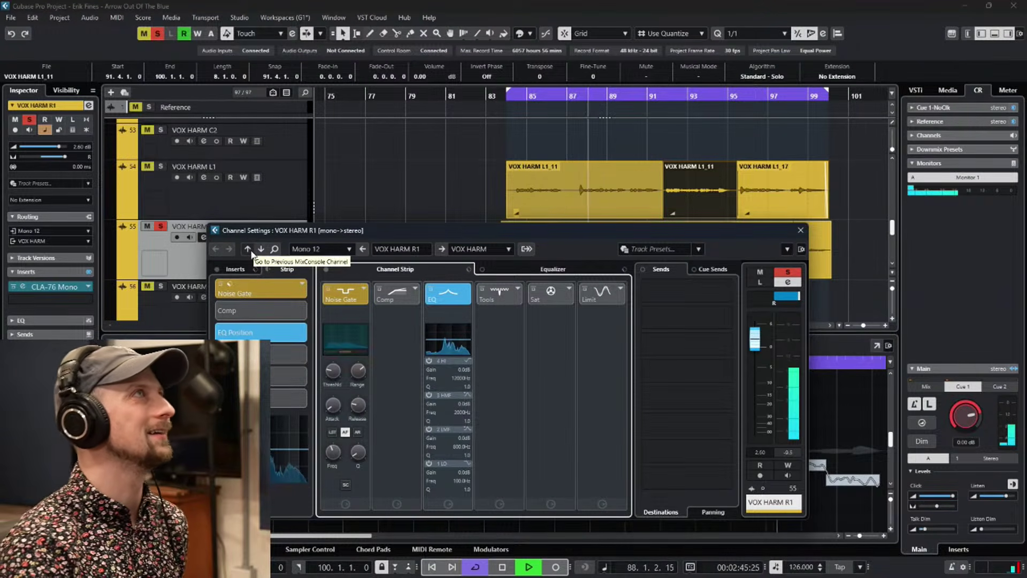
# Compare the Noise Gate settings of VOX HARM L1 and VOX HARM R1 during playback, ending on VOX HARM R1.
pyautogui.moveTo(347, 232); pyautogui.dragTo(483, 121)
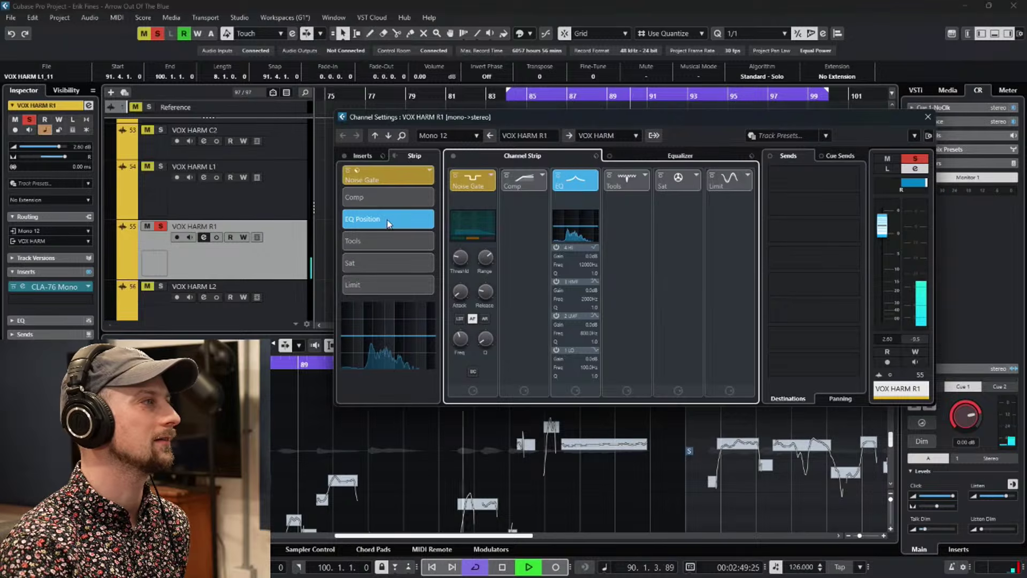
pyautogui.click(376, 135)
pyautogui.click(376, 135)
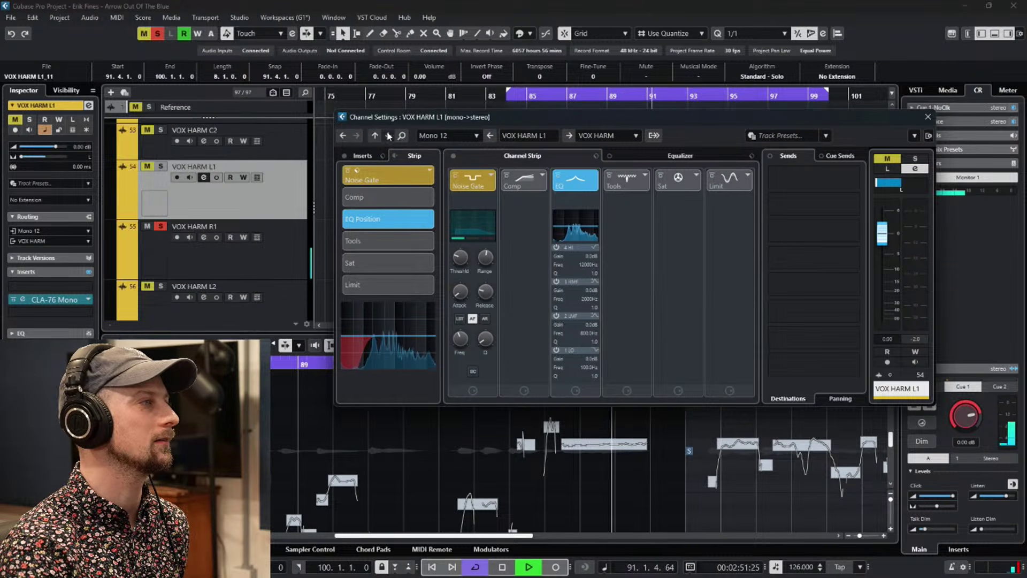
pyautogui.click(388, 135)
pyautogui.click(376, 134)
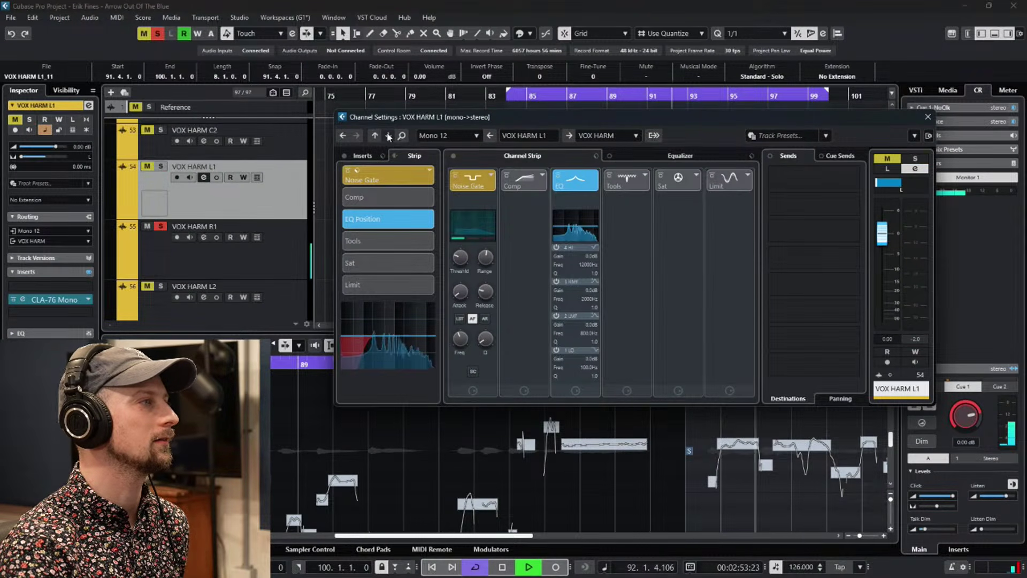
pyautogui.click(389, 135)
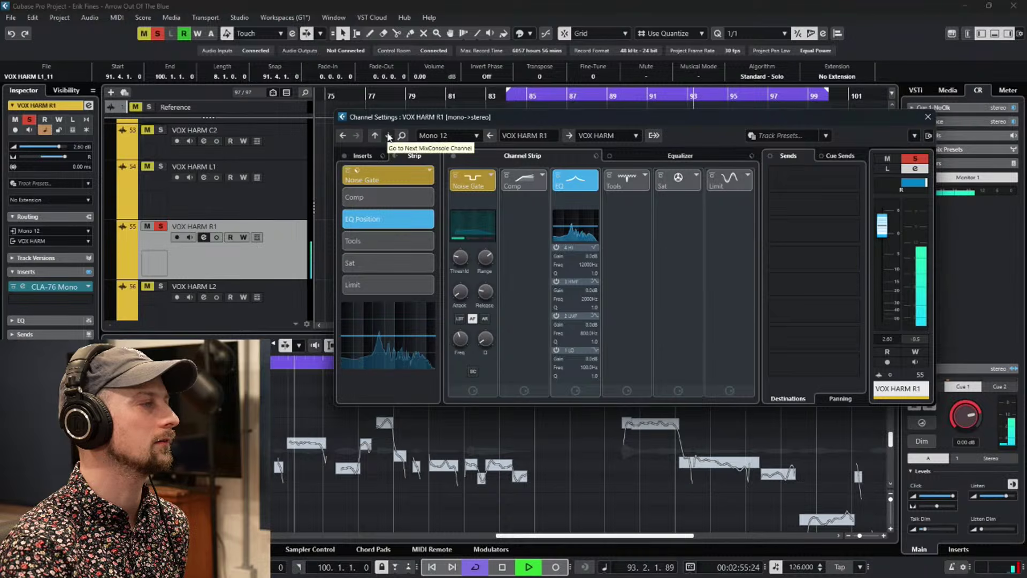
pyautogui.scroll(10, 468, 259)
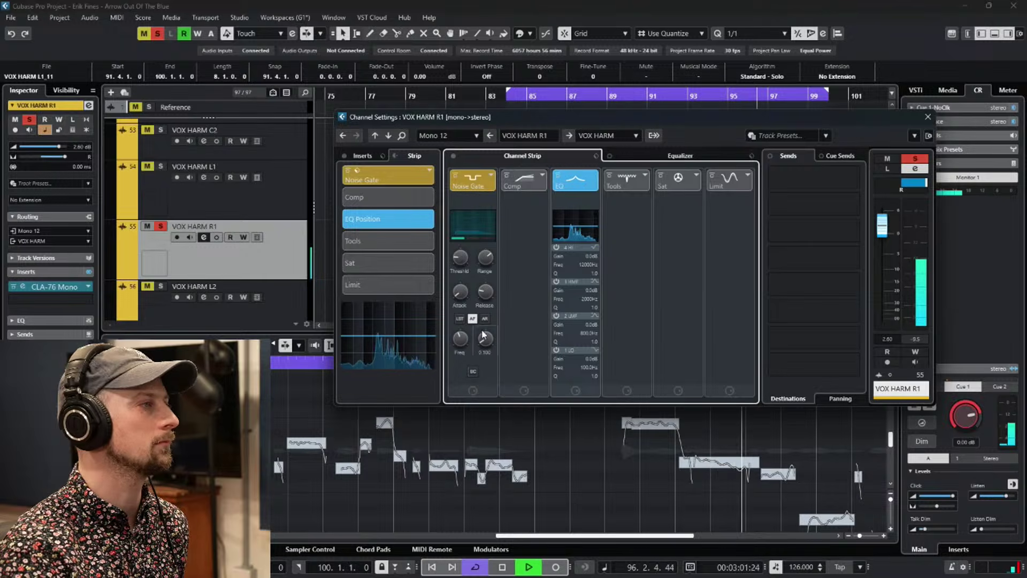
# Enable the low-cut pre-filter on VOX HARM R1's EQ at 200 Hz with a 24 dB/Oct slope, then close the channel settings.
pyautogui.click(679, 156)
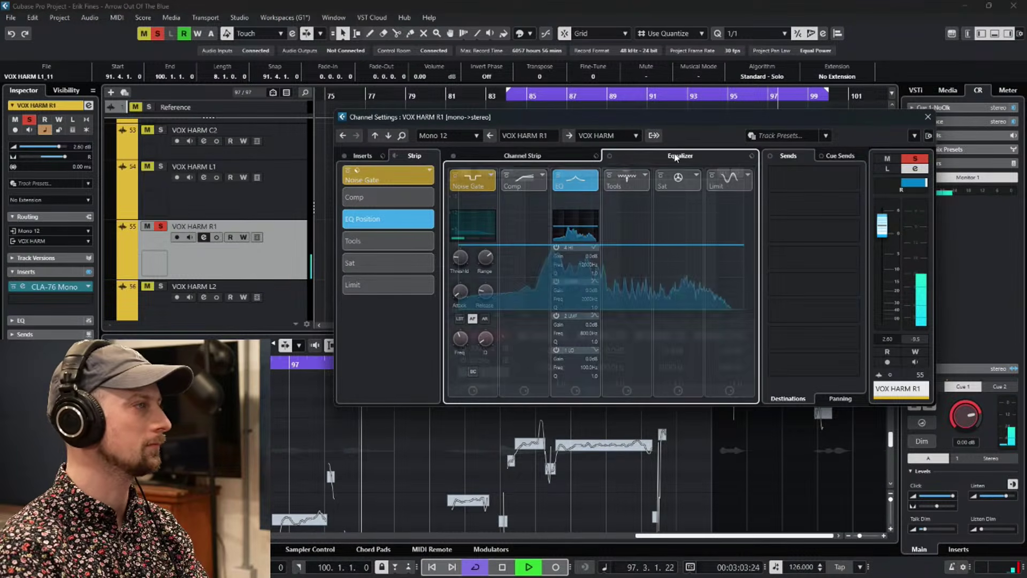
pyautogui.click(463, 360)
pyautogui.doubleClick(484, 361)
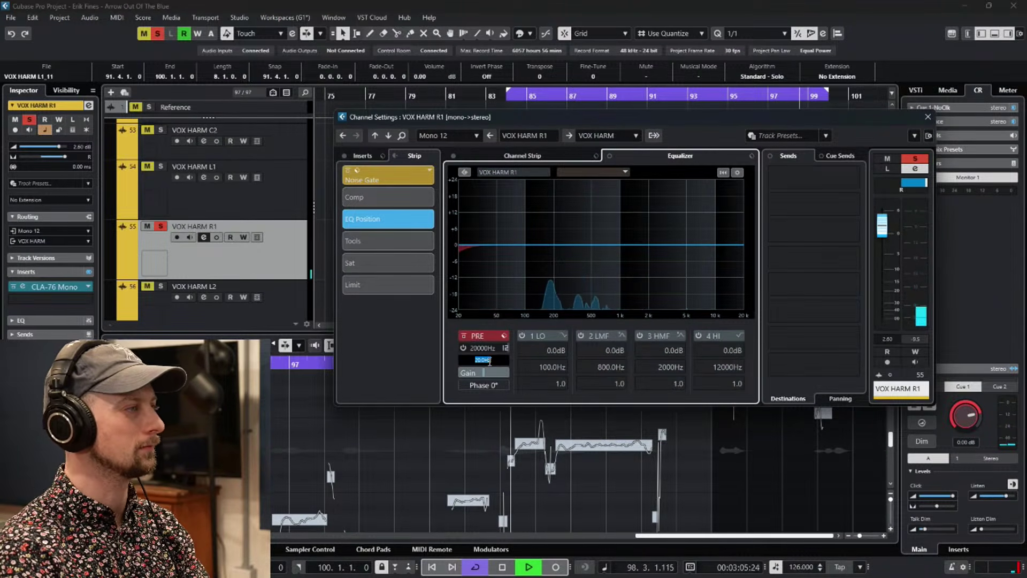
pyautogui.write('200')
pyautogui.press('Return')
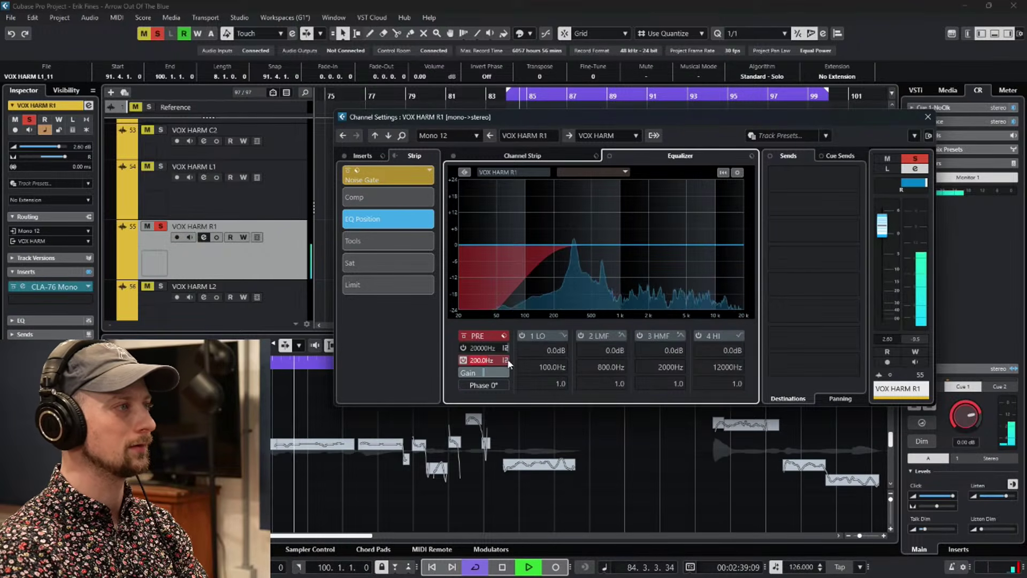
pyautogui.click(505, 359)
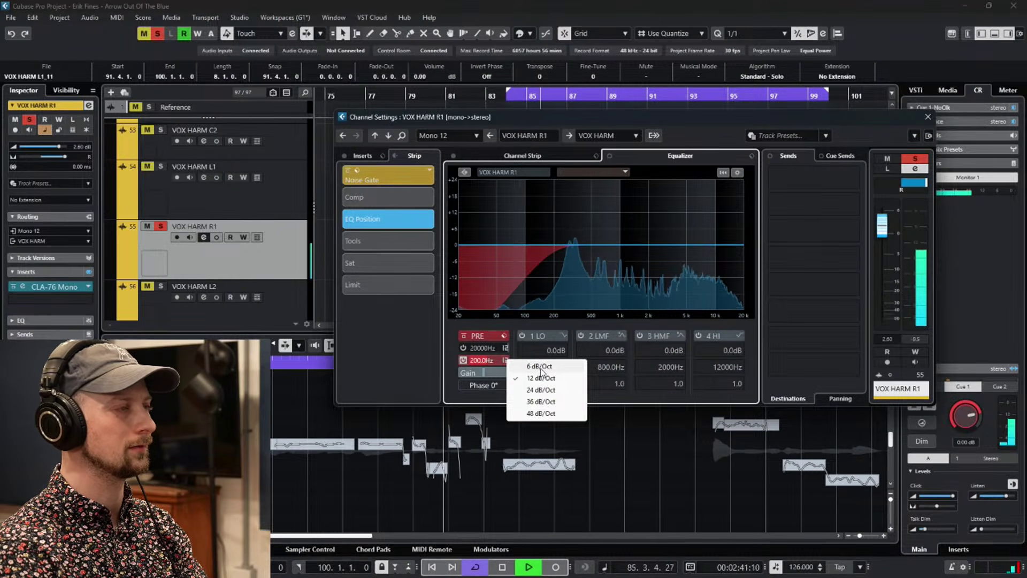
pyautogui.click(541, 390)
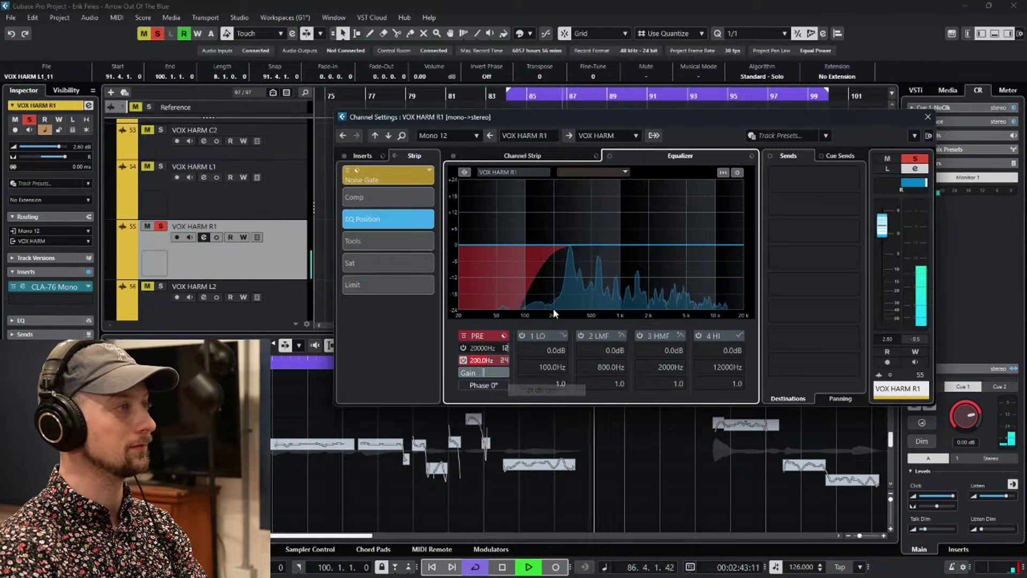
pyautogui.click(927, 116)
# Solo VOX HARM L1 alongside VOX HARM R1 and adjust the CLA-76 input on VOX HARM R1 during playback.
pyautogui.click(160, 165)
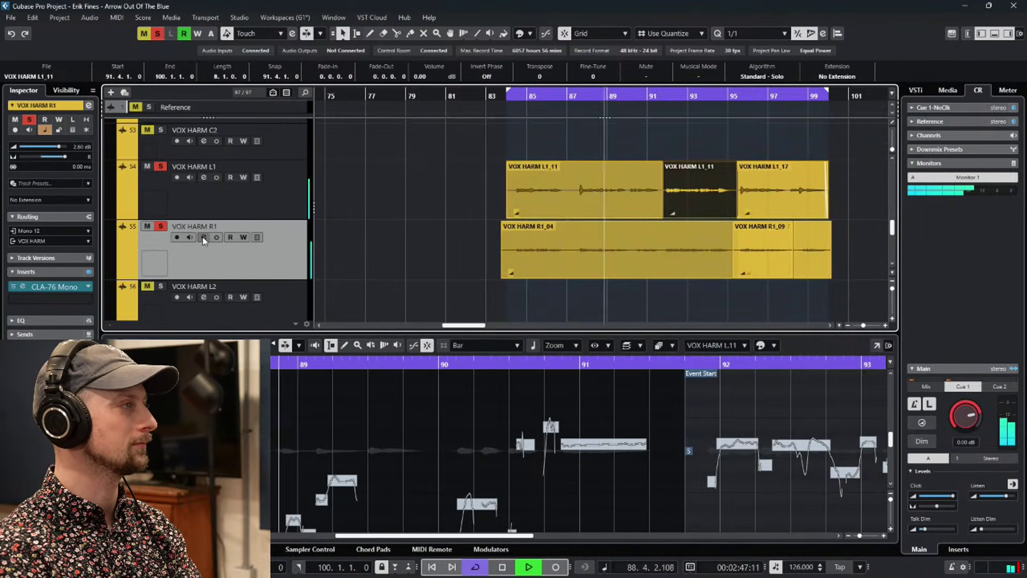
pyautogui.click(203, 237)
pyautogui.click(369, 156)
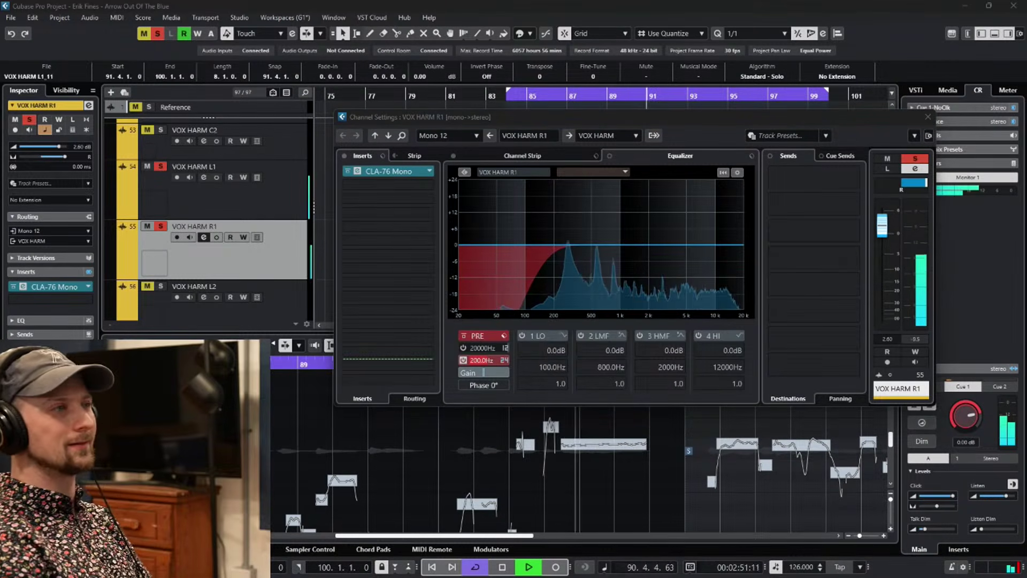
pyautogui.click(388, 171)
pyautogui.moveTo(444, 274); pyautogui.dragTo(444, 255)
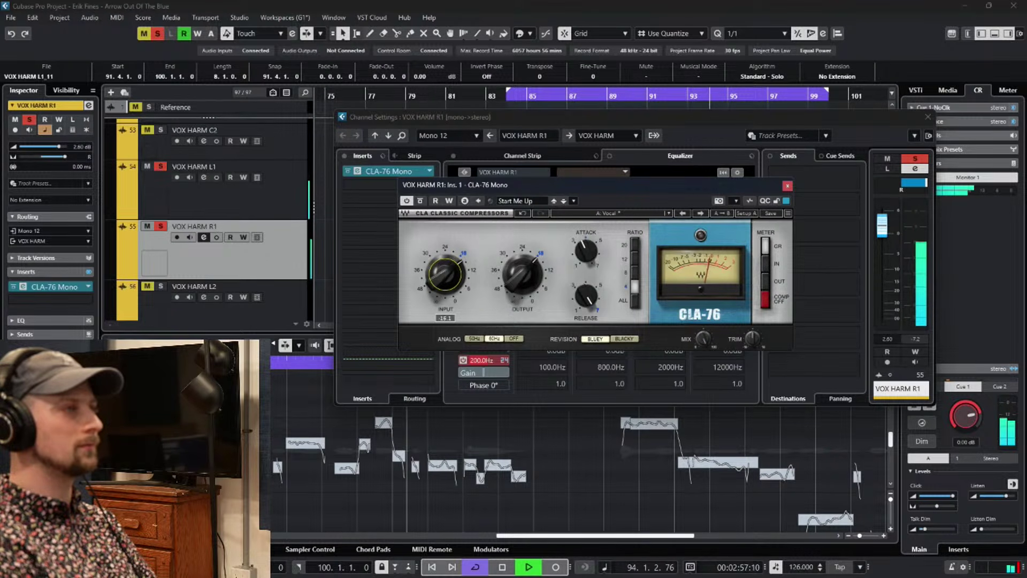
pyautogui.moveTo(445, 255); pyautogui.dragTo(444, 257)
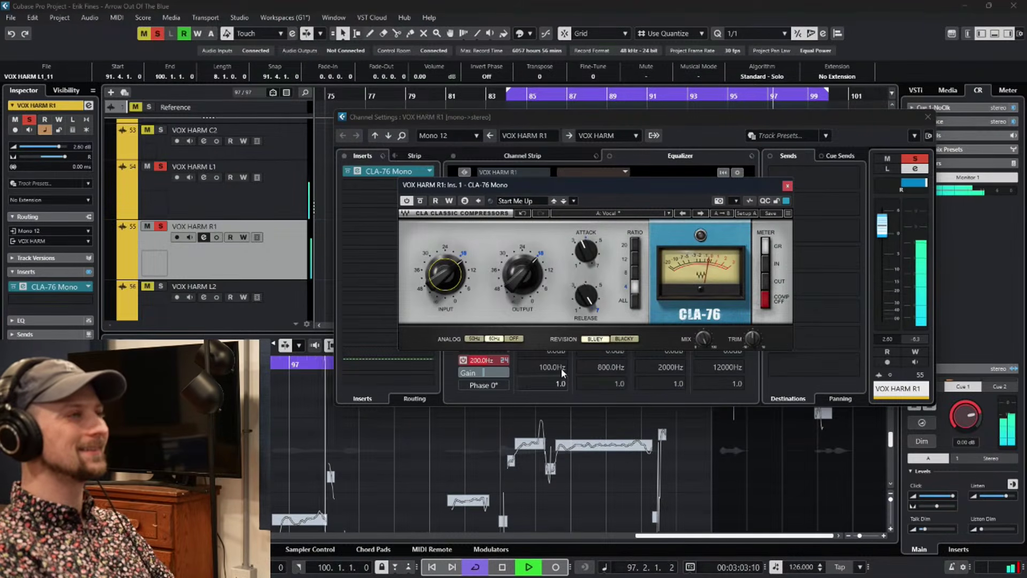
# Set the CLA-76 attack on VOX HARM R1 to about 5.4, then close the plug-in and channel settings.
pyautogui.moveTo(594, 261); pyautogui.dragTo(594, 252)
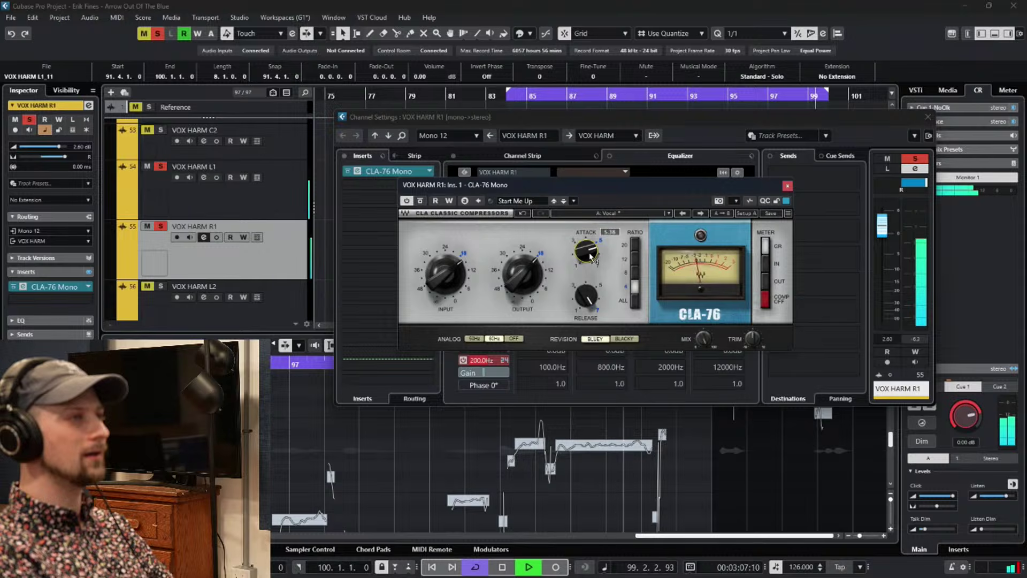
pyautogui.click(928, 117)
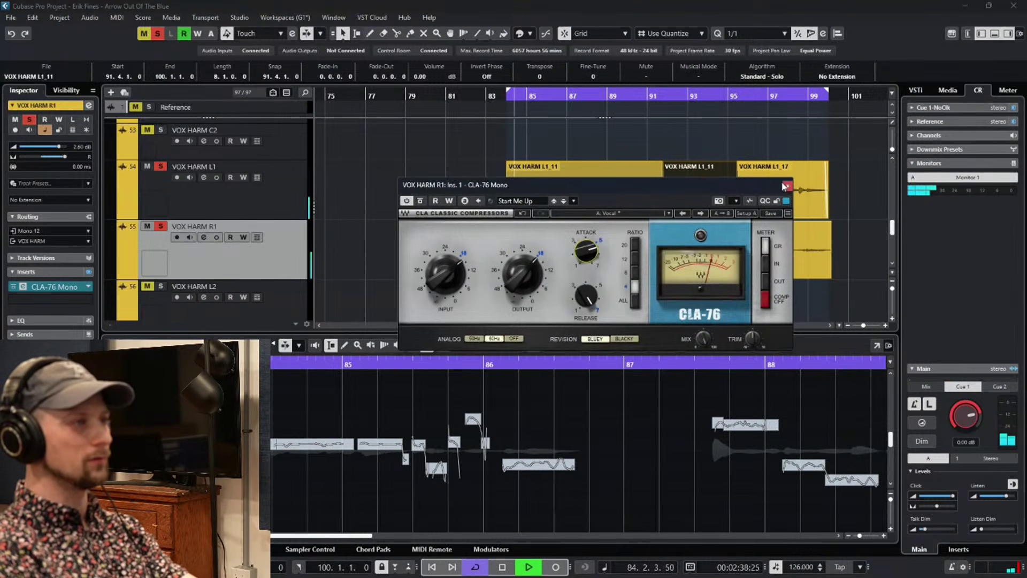
pyautogui.click(785, 186)
# Show the lanes of VOX HARM R1 and replay the passage around the end of the VOX HARM R1_09 event.
pyautogui.press('space')
pyautogui.scroll(4, 809, 301)
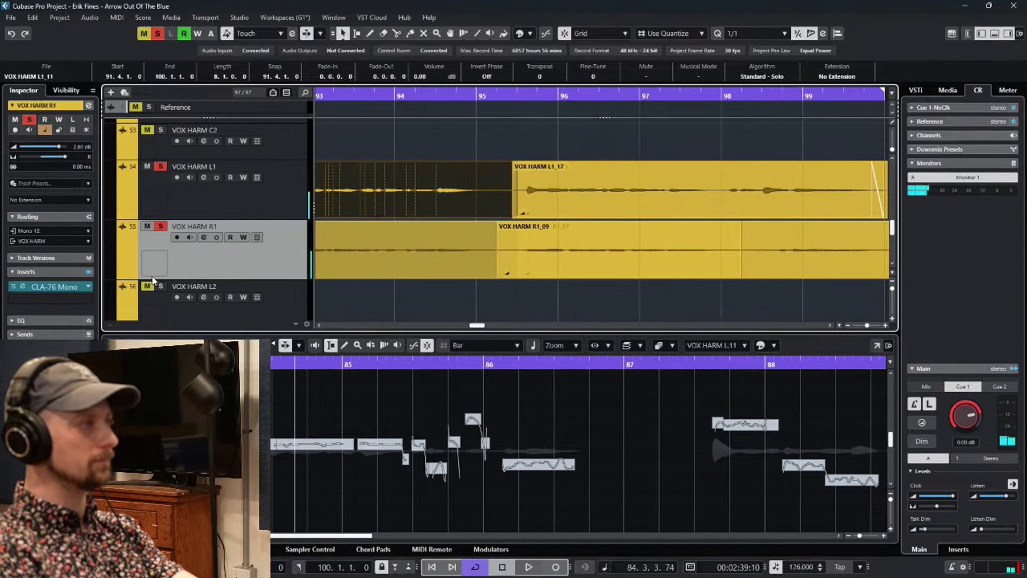
pyautogui.click(257, 237)
pyautogui.scroll(-3, 752, 224)
pyautogui.scroll(3, 794, 242)
pyautogui.click(613, 100)
pyautogui.press('space')
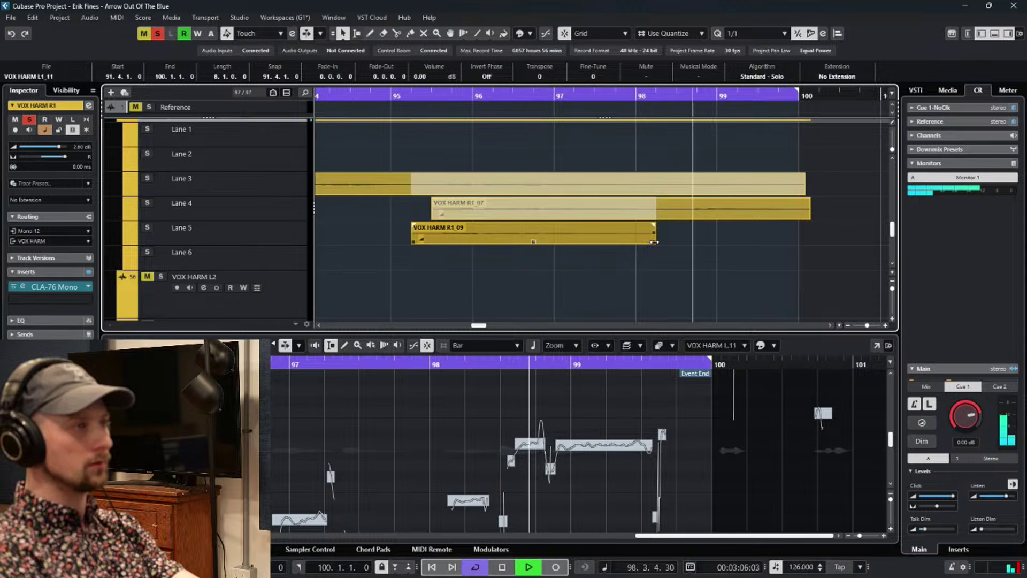
# Try shortening the VOX HARM R1_09 event on Lane 5 to end at bar 97 while replaying the passage.
pyautogui.moveTo(653, 242); pyautogui.dragTo(580, 238)
pyautogui.click(586, 98)
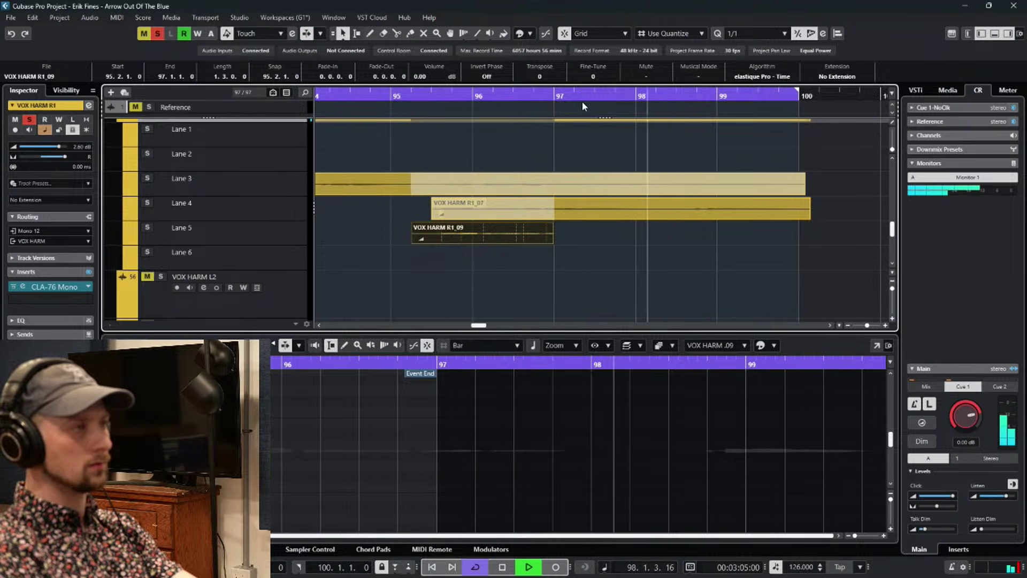
pyautogui.hotkey('ctrl', 'z')
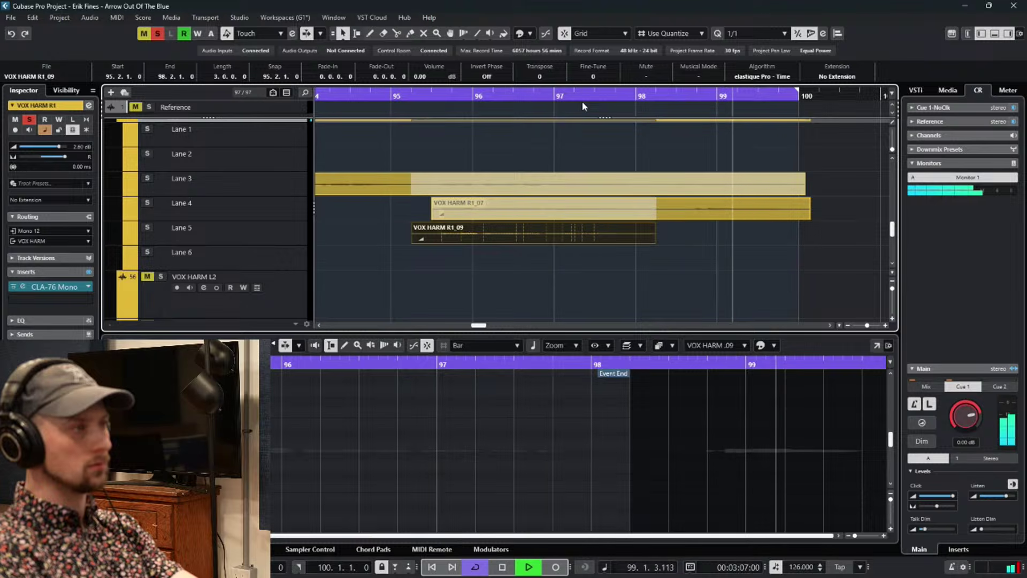
# Clear all solo states and play the harmony section in the full mix.
pyautogui.press('space')
pyautogui.click(157, 33)
pyautogui.click(535, 97)
pyautogui.press('space')
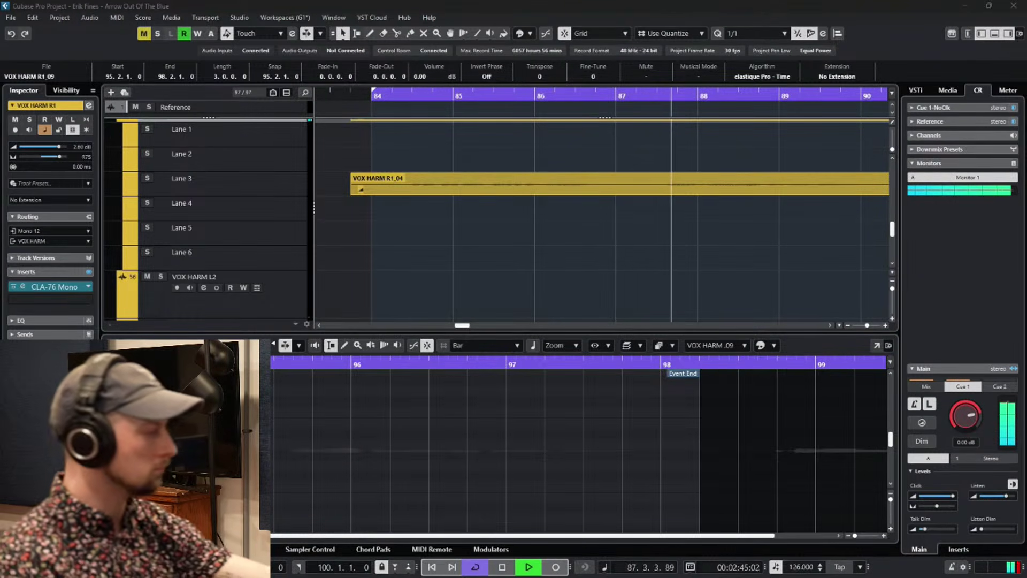
# Check the levels of the group and bus channels in the MixConsole during playback, then stop playback.
pyautogui.press('F3')
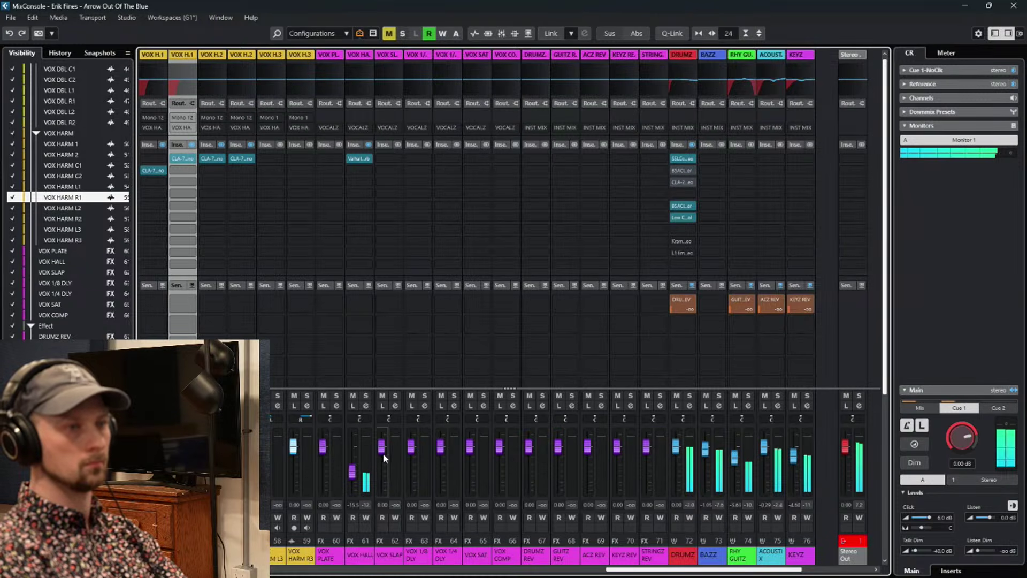
pyautogui.moveTo(638, 564); pyautogui.dragTo(802, 568)
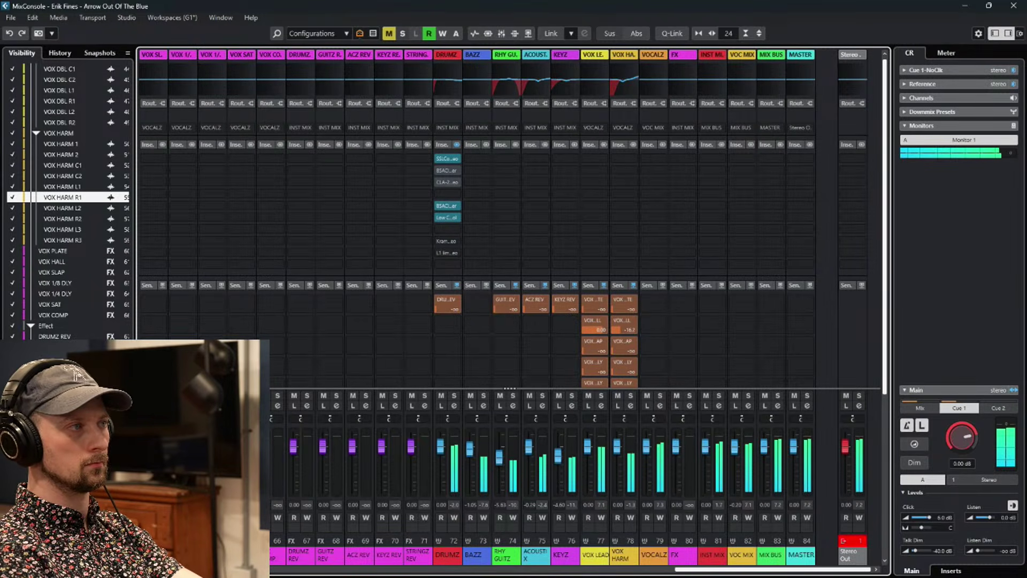
pyautogui.press('F3')
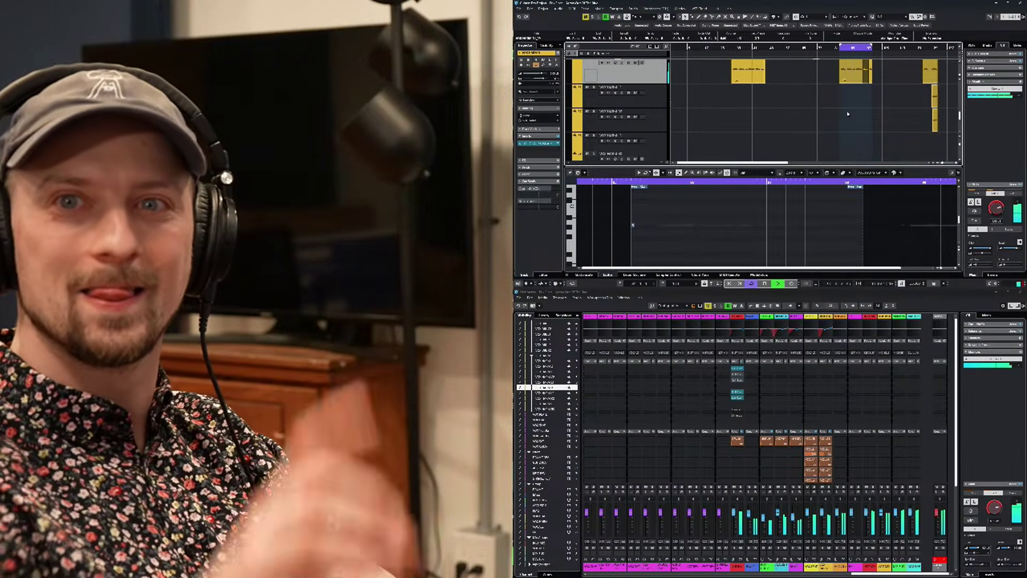
pyautogui.press('space')
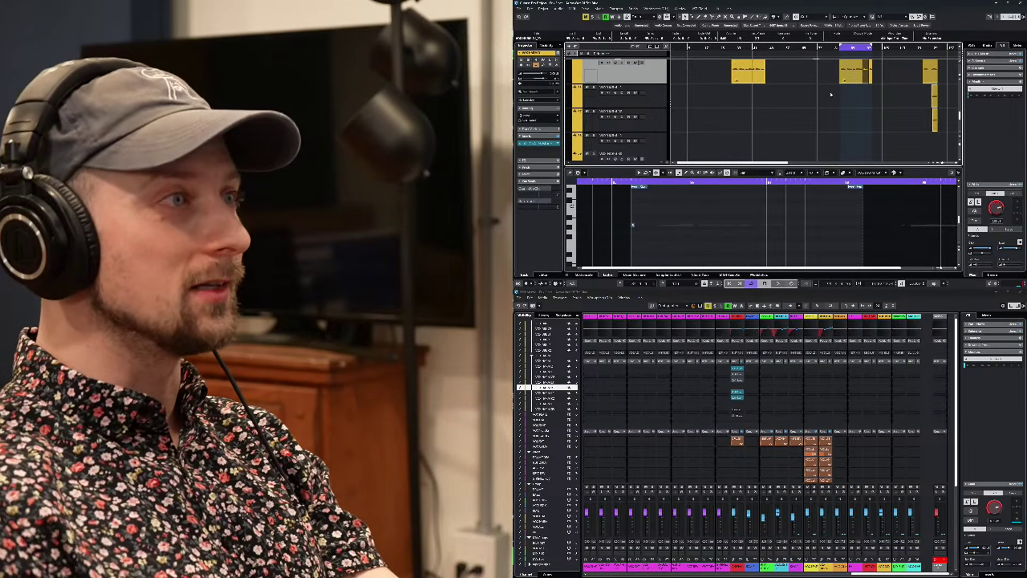
# Play the full mix from the start of the last vocal harmony events late in the song.
pyautogui.moveTo(881, 109); pyautogui.dragTo(825, 116)
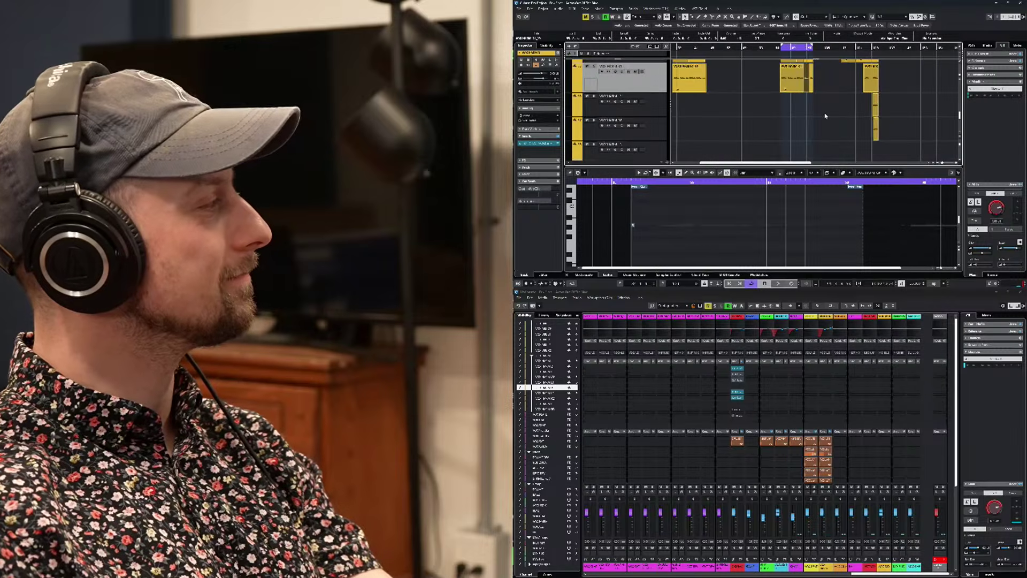
pyautogui.moveTo(825, 116); pyautogui.dragTo(790, 141)
pyautogui.scroll(5, 788, 123)
pyautogui.moveTo(802, 69); pyautogui.dragTo(795, 51)
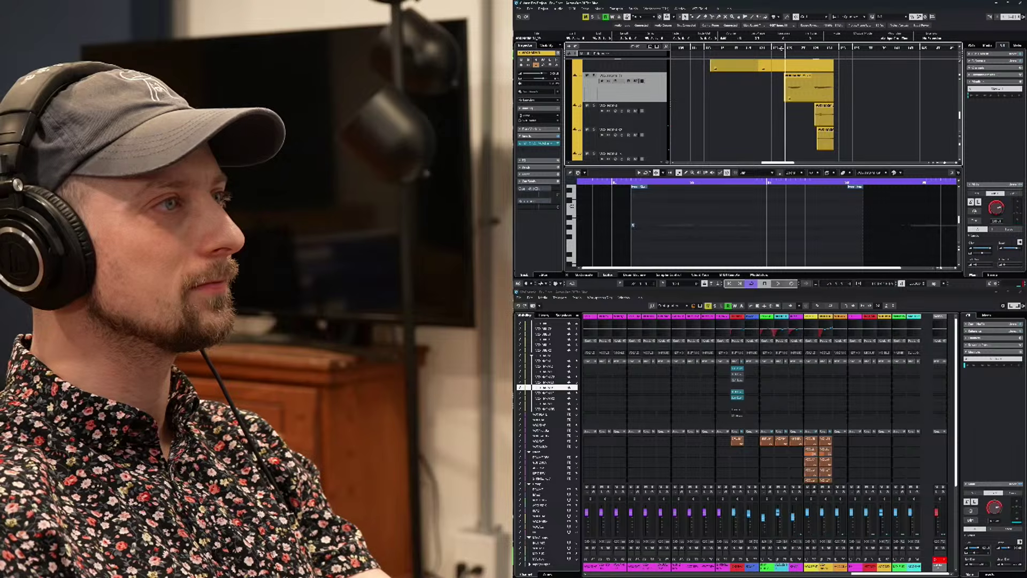
pyautogui.press('space')
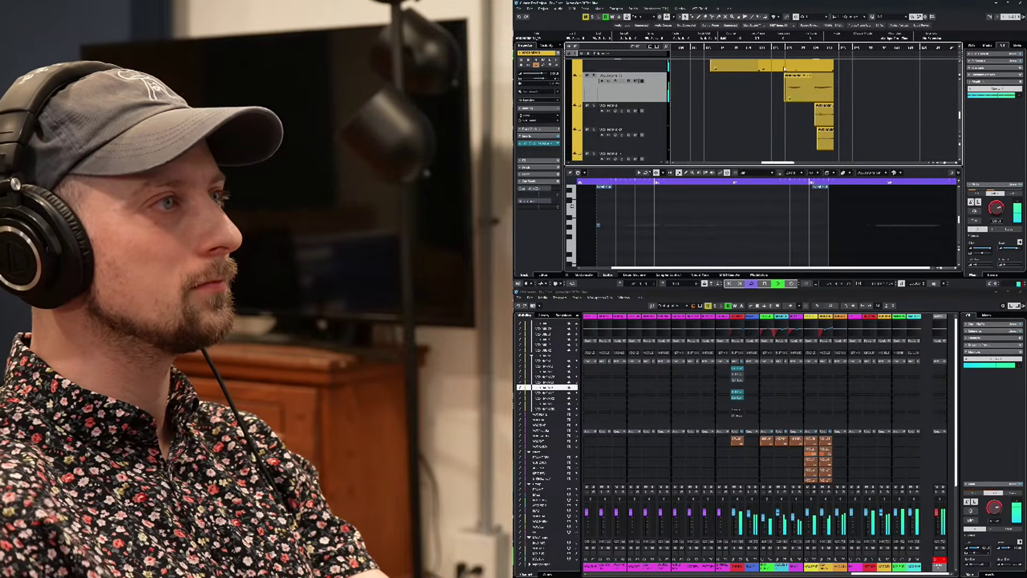
# Loop bars 129 to 132 and solo the sounding harmony channels VOX HARM L1, R1 and L2.
pyautogui.moveTo(812, 45); pyautogui.dragTo(825, 44)
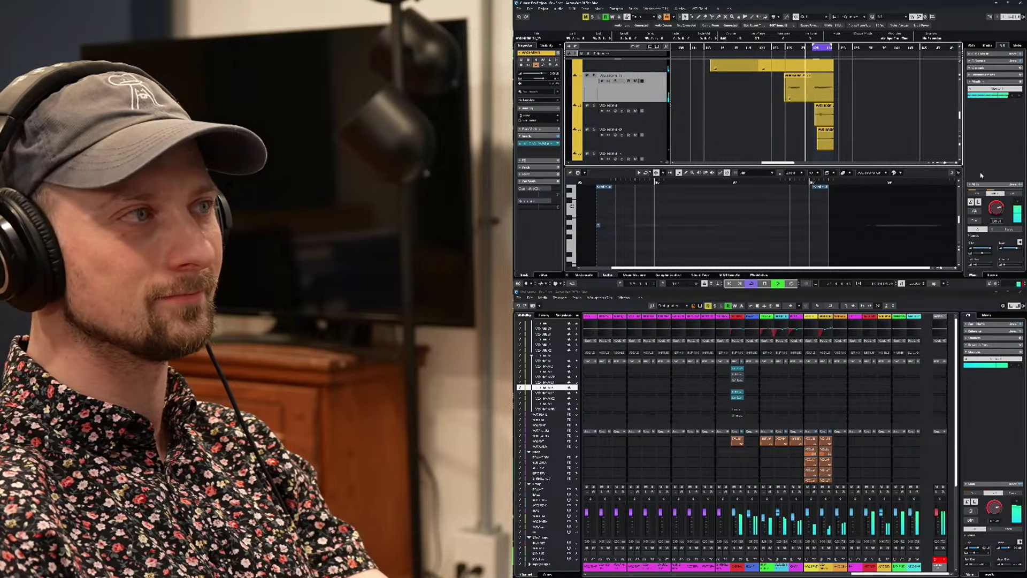
pyautogui.click(826, 91)
pyautogui.moveTo(859, 573); pyautogui.dragTo(717, 575)
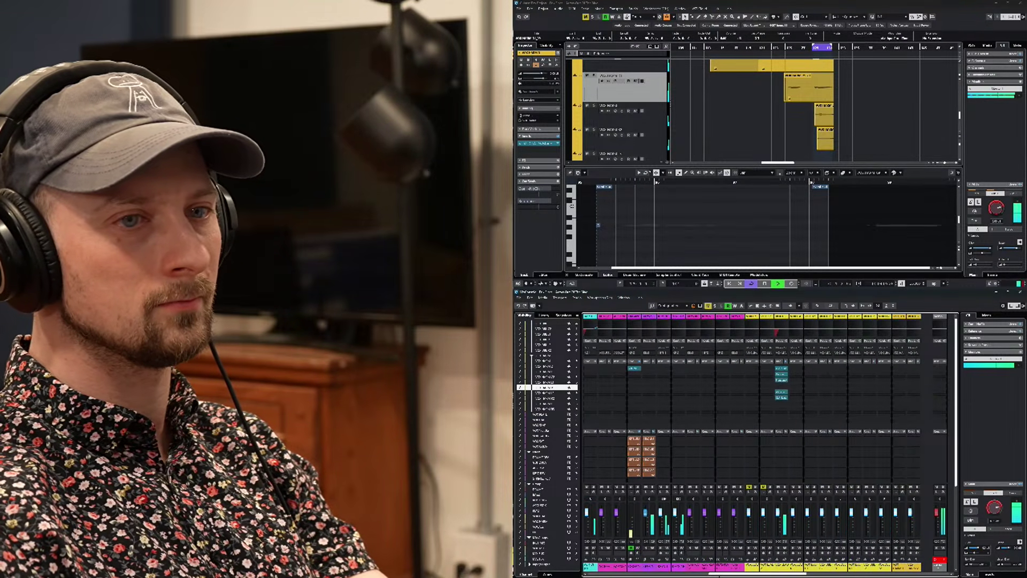
pyautogui.press('Left')
pyautogui.press('Left')
pyautogui.press('Left')
pyautogui.press('Left')
pyautogui.press('Left')
pyautogui.press('Left')
pyautogui.press('Left')
pyautogui.press('Left')
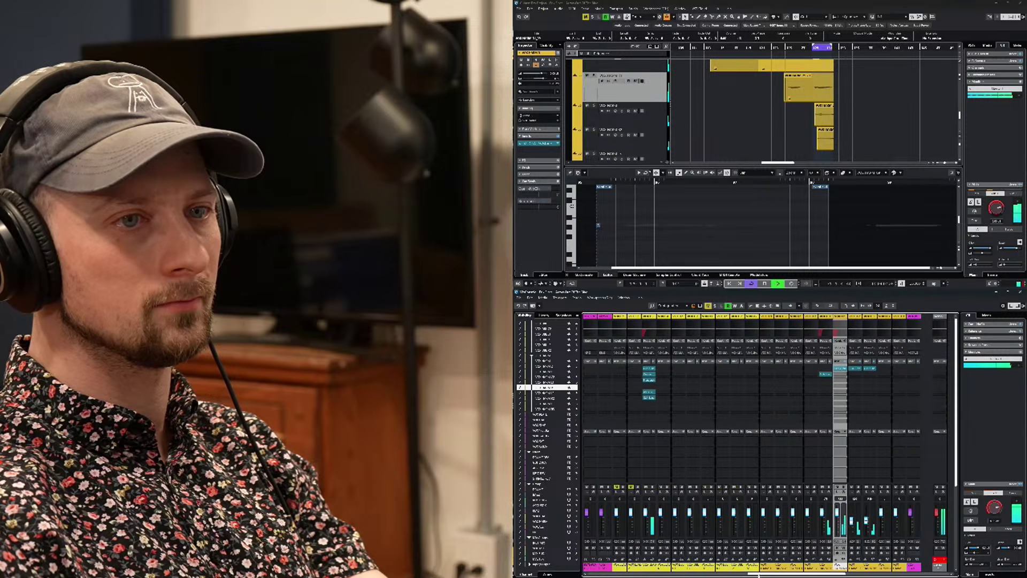
pyautogui.press('Left')
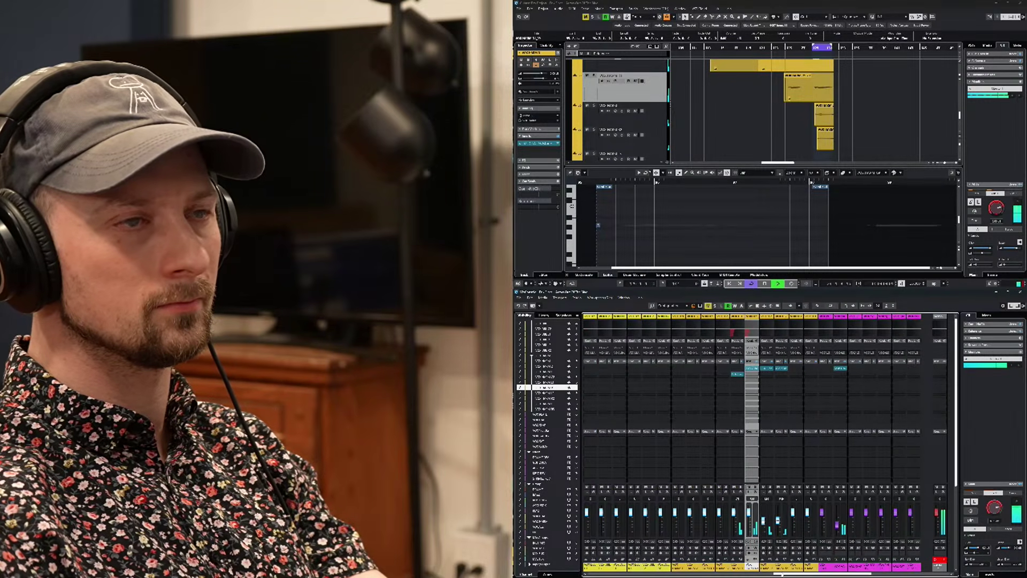
pyautogui.press('s')
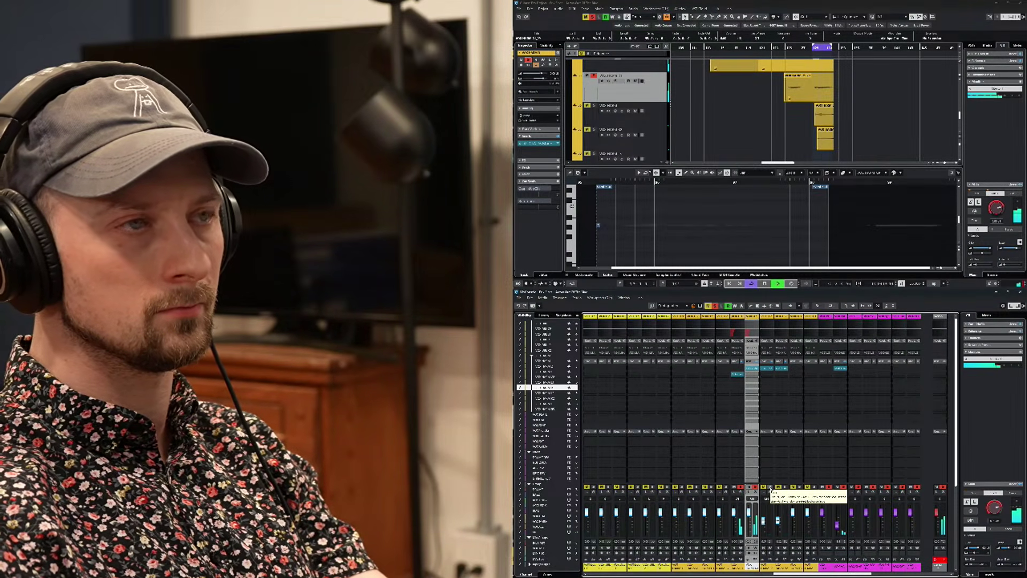
pyautogui.click(771, 488)
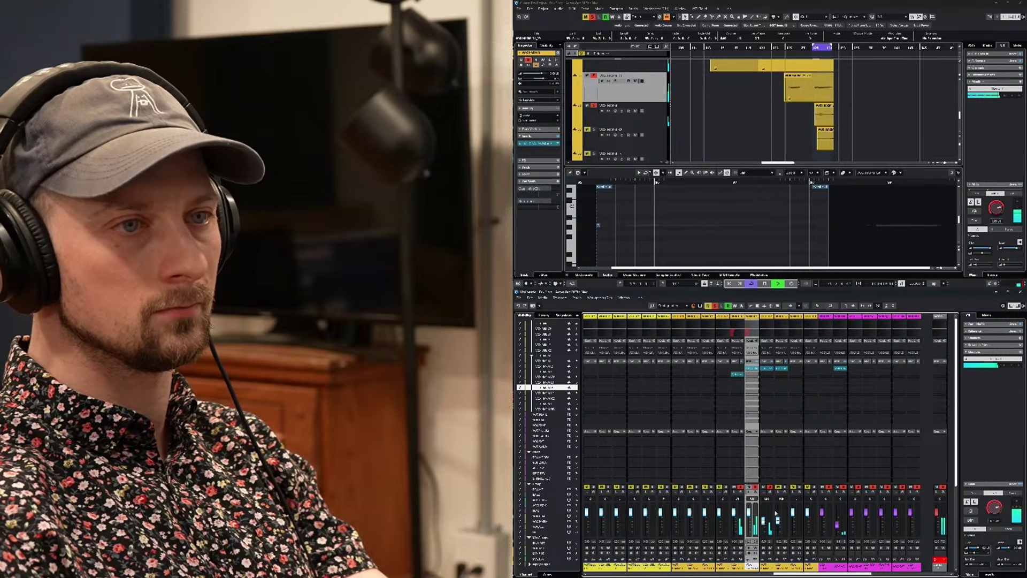
# Add VOX HARM R2 to the soloed harmony channels and play the looped passage.
pyautogui.moveTo(787, 575); pyautogui.dragTo(892, 572)
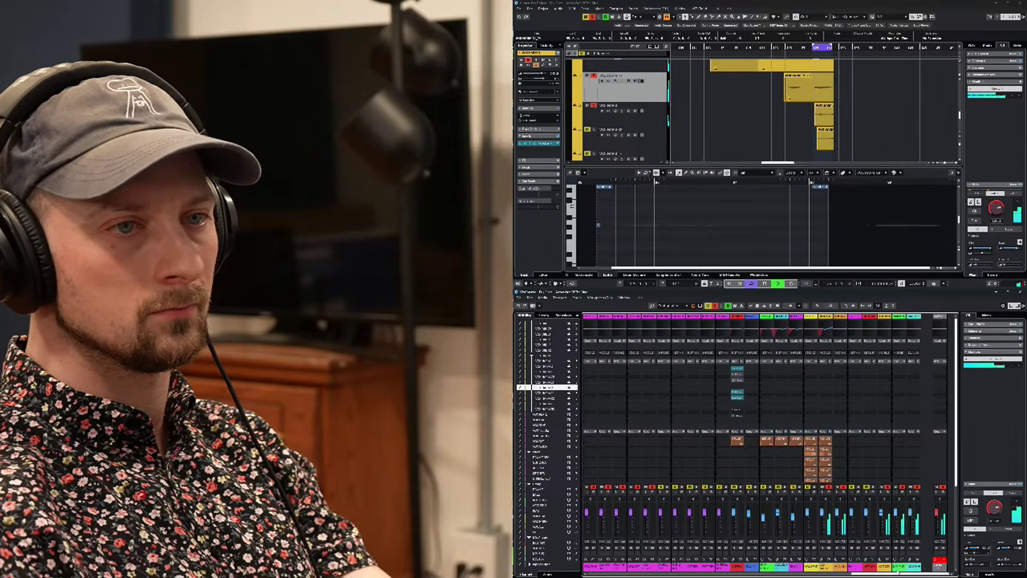
pyautogui.press('space')
pyautogui.moveTo(874, 574); pyautogui.dragTo(797, 574)
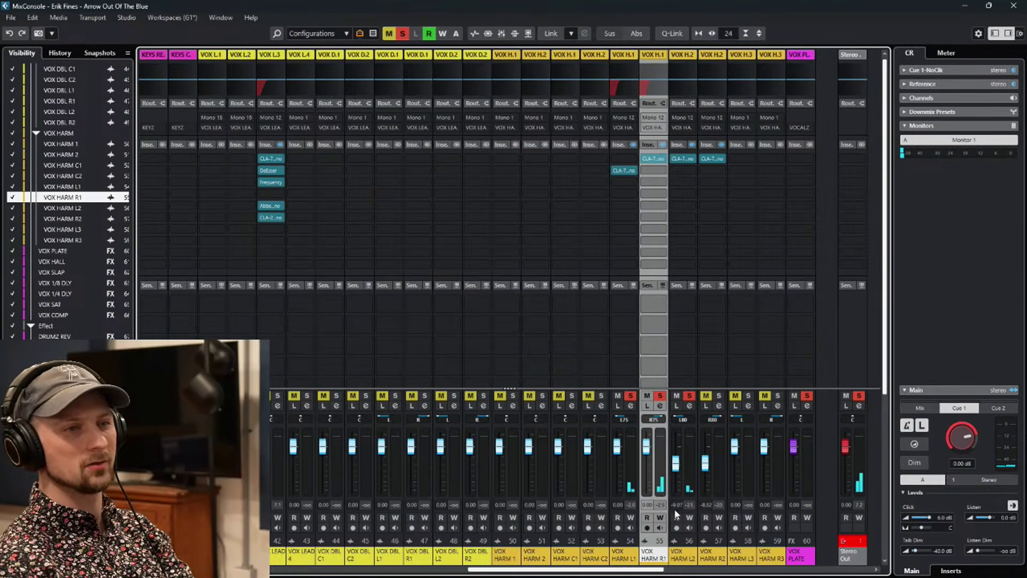
pyautogui.moveTo(647, 568); pyautogui.dragTo(717, 569)
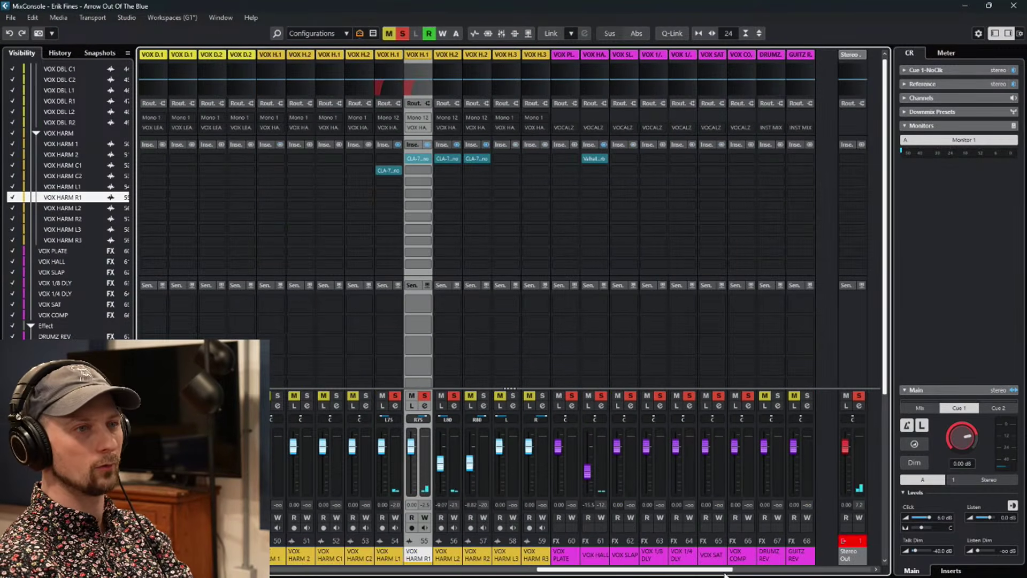
pyautogui.click(484, 396)
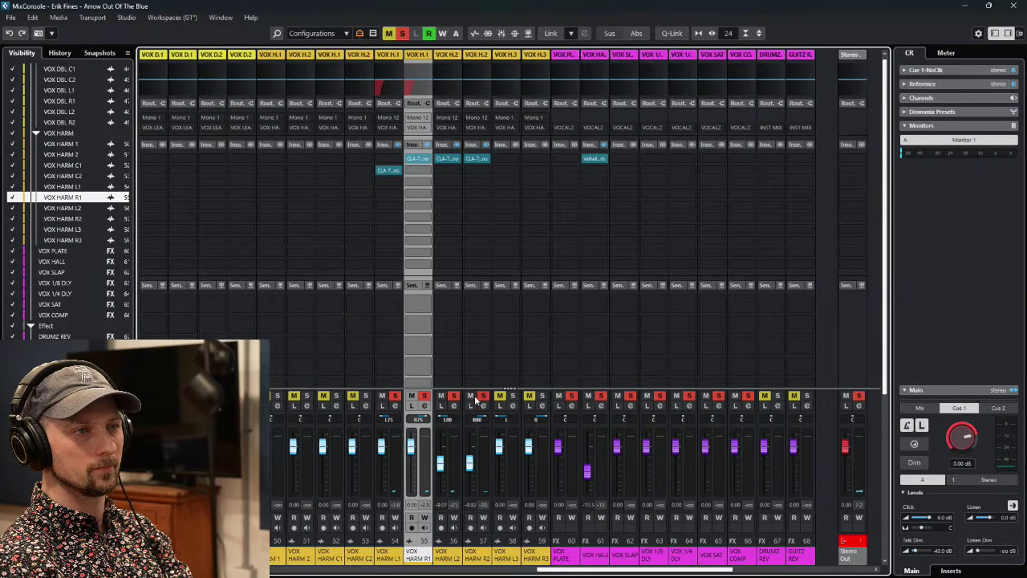
pyautogui.press('space')
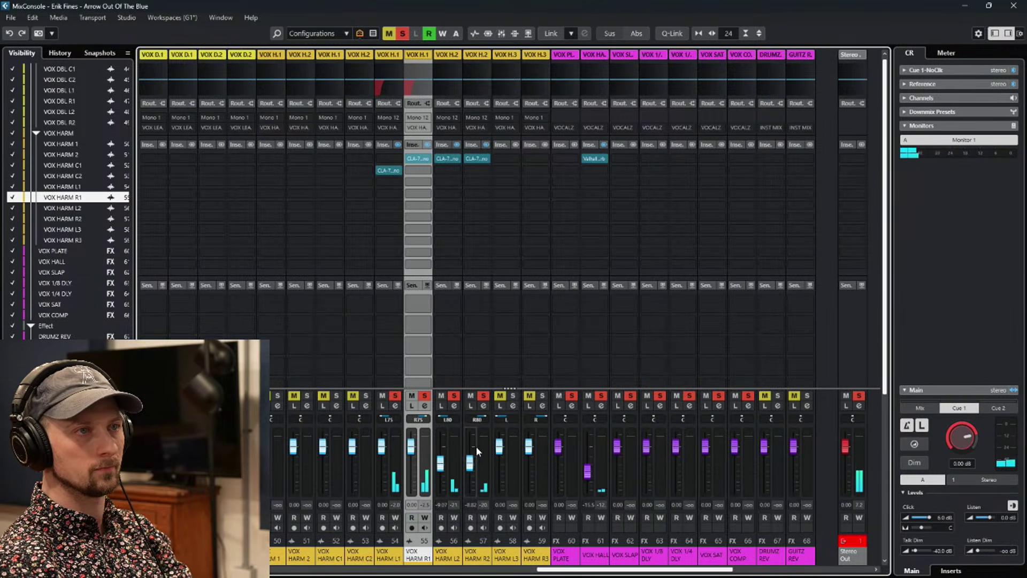
# On VOX HARM L2's CLA-76 compressor, set the meter to GR, raise the input and speed up the attack.
pyautogui.click(448, 159)
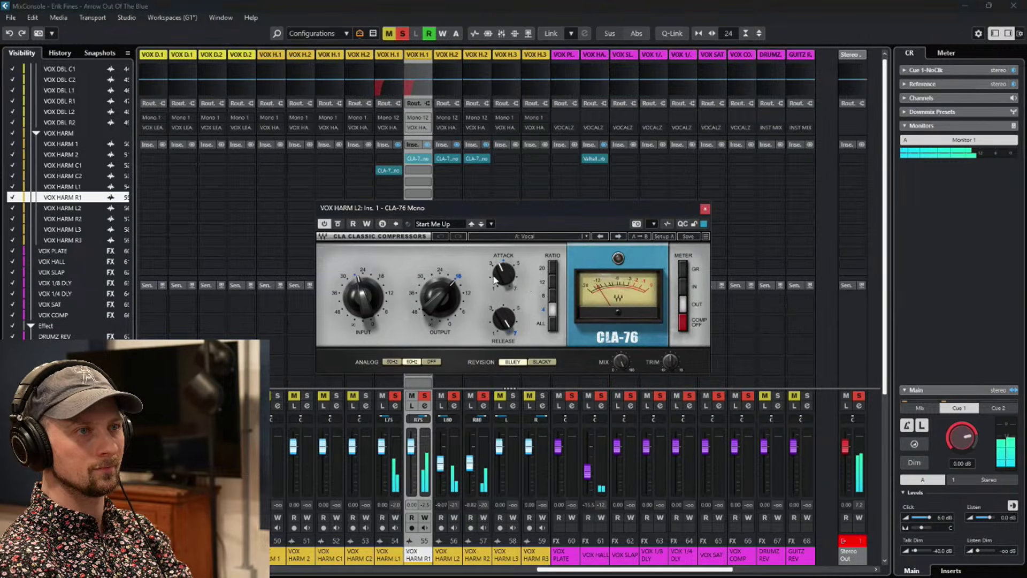
pyautogui.click(683, 270)
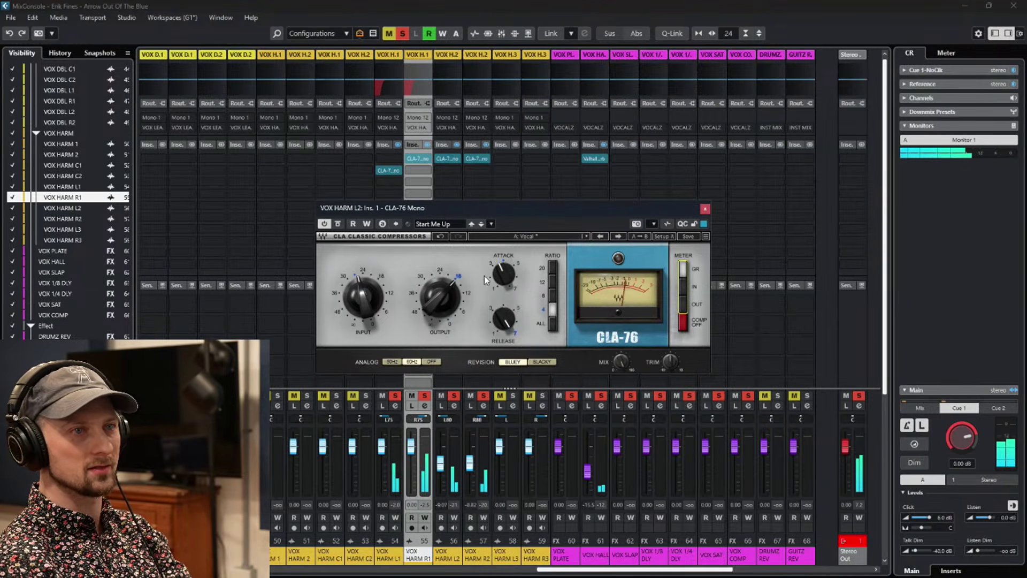
pyautogui.moveTo(363, 297)
pyautogui.mouseDown()
pyautogui.moveTo(362, 283)
pyautogui.moveTo(362, 310)
pyautogui.mouseUp()
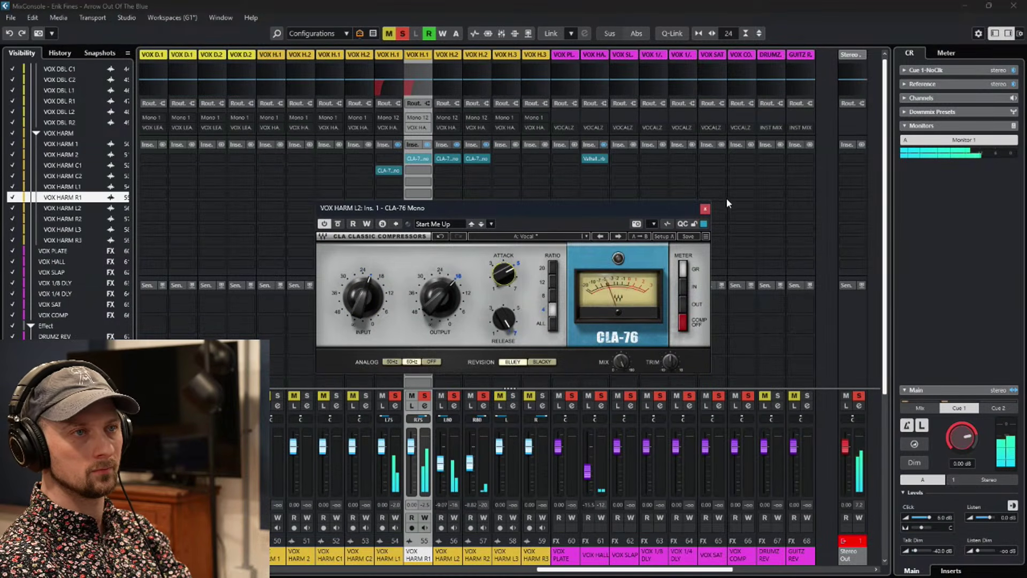
pyautogui.click(704, 209)
# Give VOX HARM L2 a 250 Hz low cut at 24 dB/Oct and check its CLA-76 compression during playback.
pyautogui.click(458, 410)
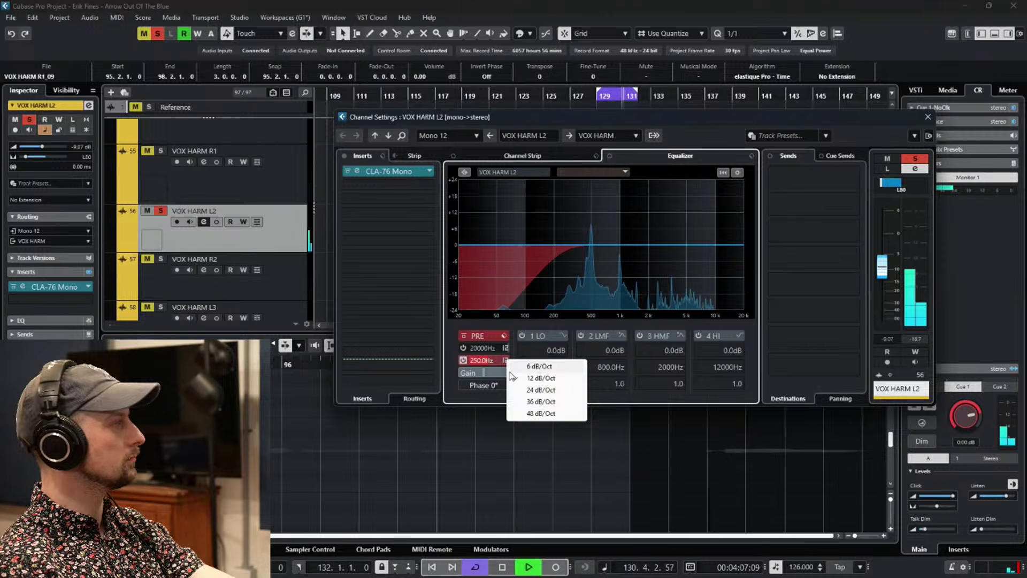
pyautogui.click(540, 389)
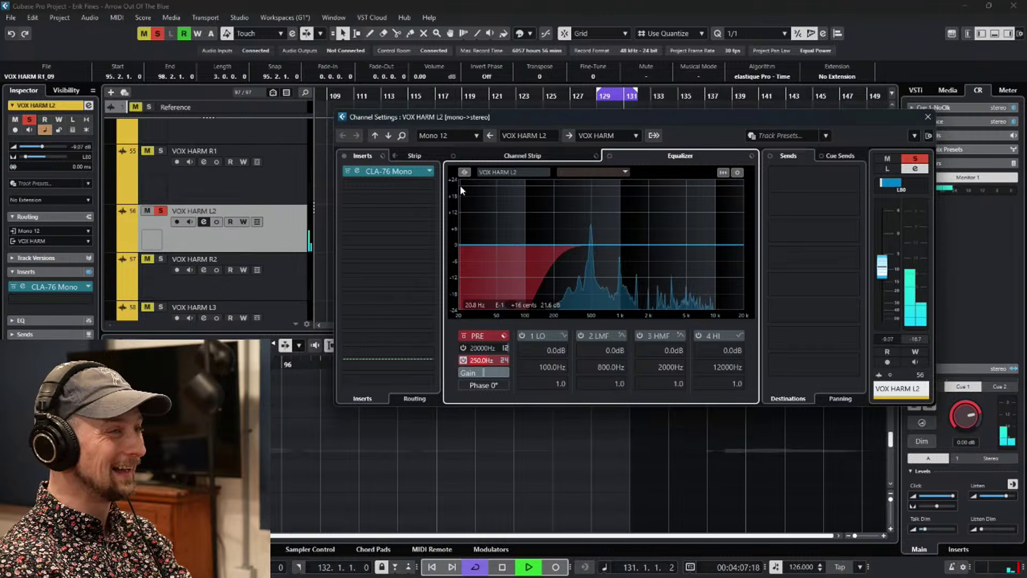
pyautogui.click(369, 175)
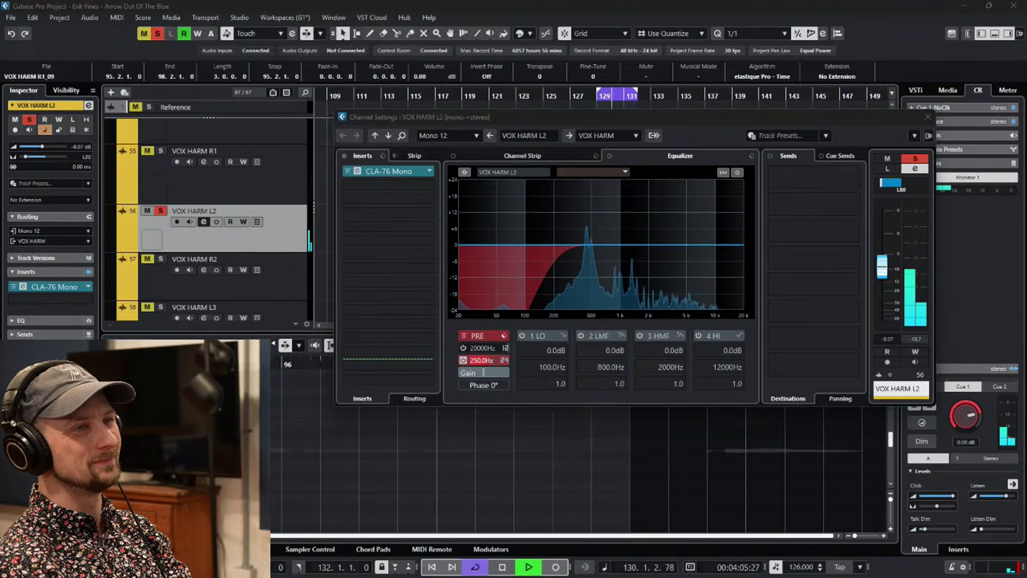
pyautogui.moveTo(859, 169); pyautogui.dragTo(516, 170)
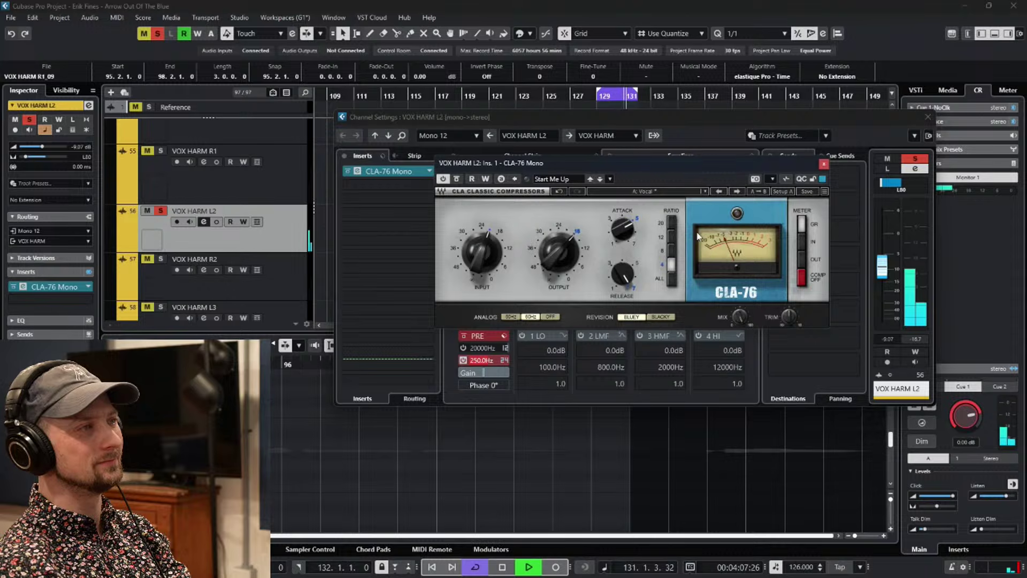
pyautogui.click(823, 166)
pyautogui.press('space')
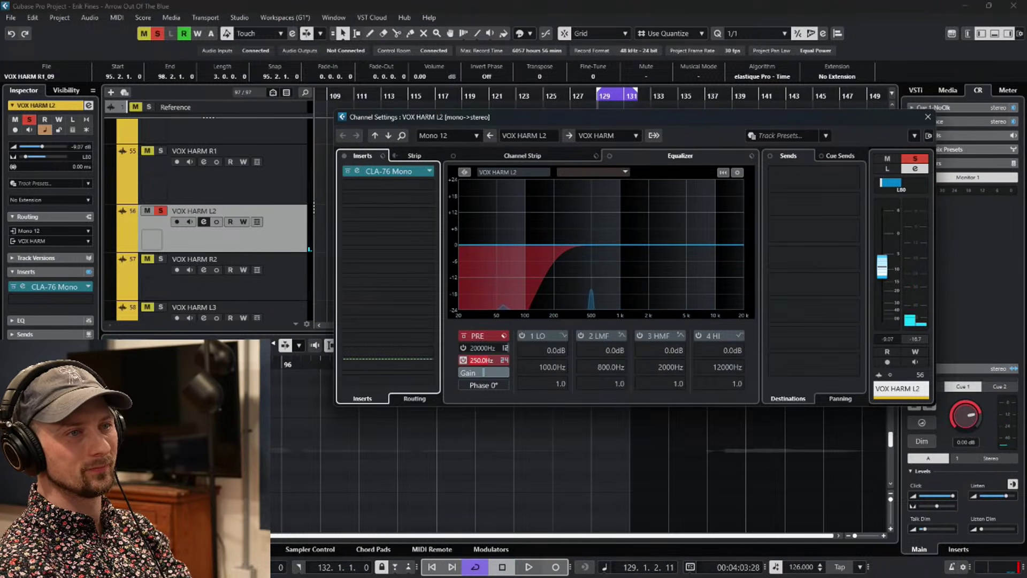
# Solo VOX HARM R2 instead of VOX HARM L2 and bring up its compressor and channel settings during playback.
pyautogui.click(160, 258)
pyautogui.press('s')
pyautogui.press('m')
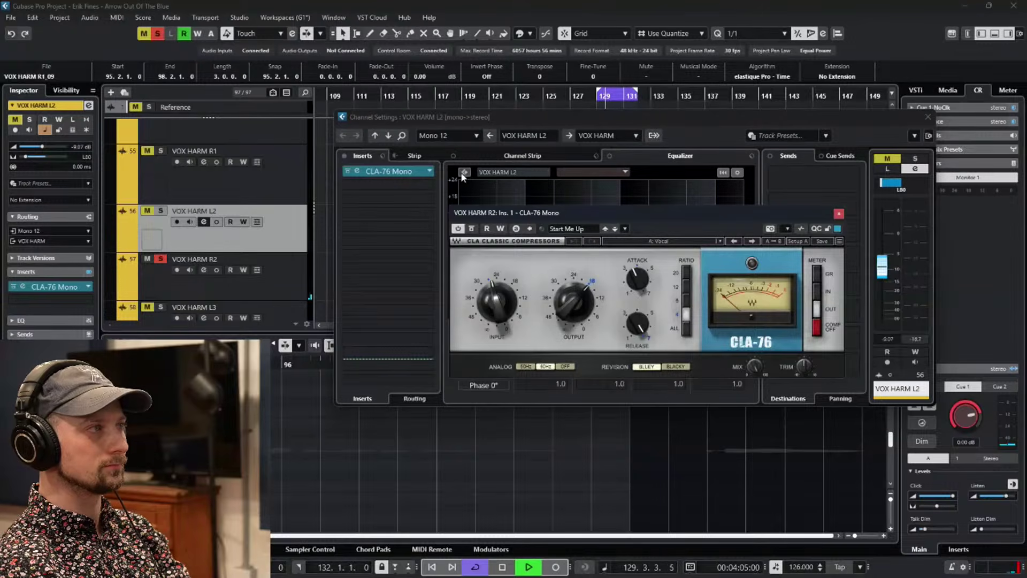
pyautogui.click(394, 136)
pyautogui.moveTo(568, 213); pyautogui.dragTo(72, 244)
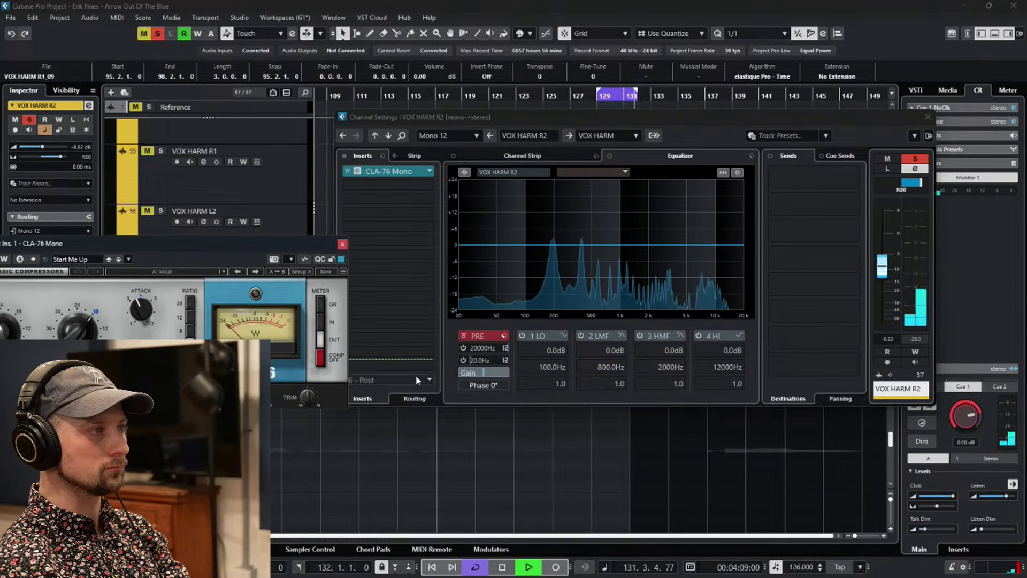
# Enable the low-cut filter on VOX HARM R2 at 120 Hz with a 24 dB/Oct slope.
pyautogui.click(463, 360)
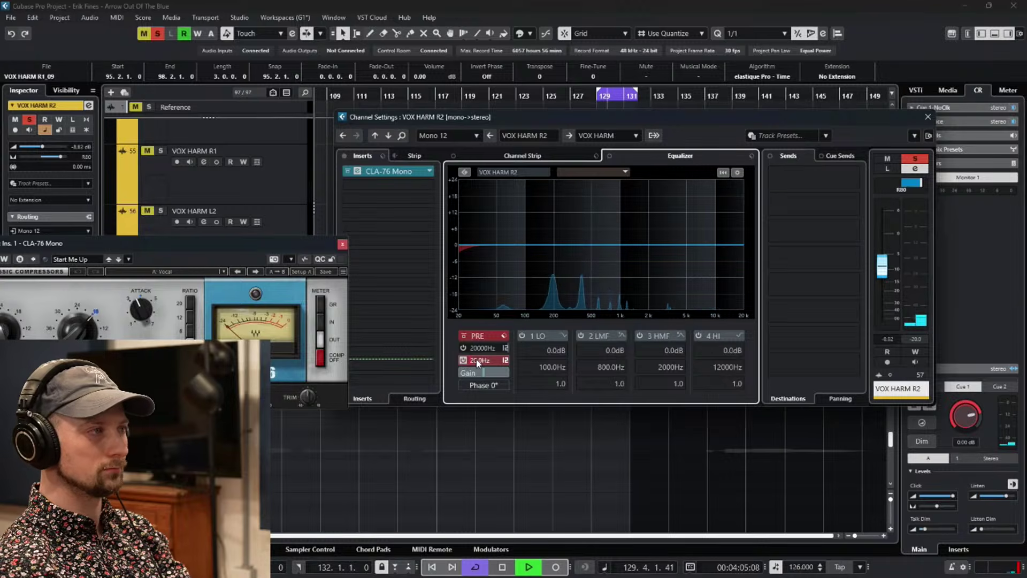
pyautogui.doubleClick(476, 359)
pyautogui.write('12')
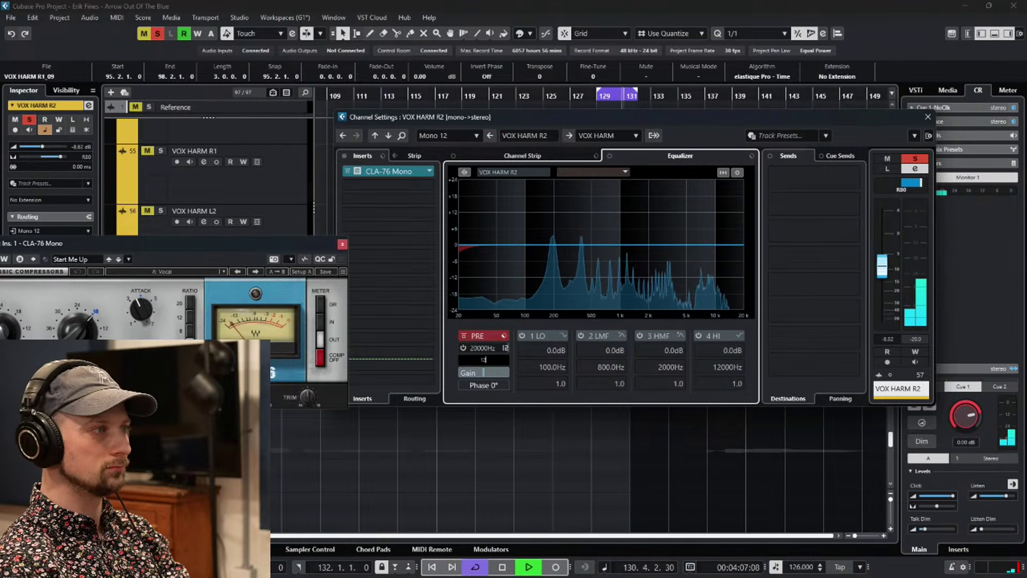
pyautogui.write('0')
pyautogui.press('Return')
pyautogui.click(504, 360)
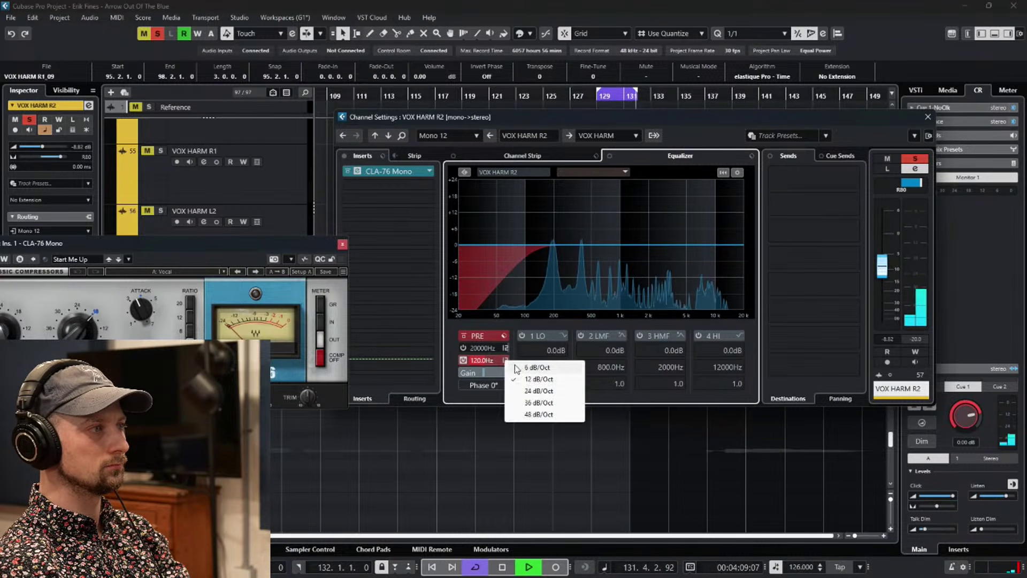
pyautogui.click(537, 391)
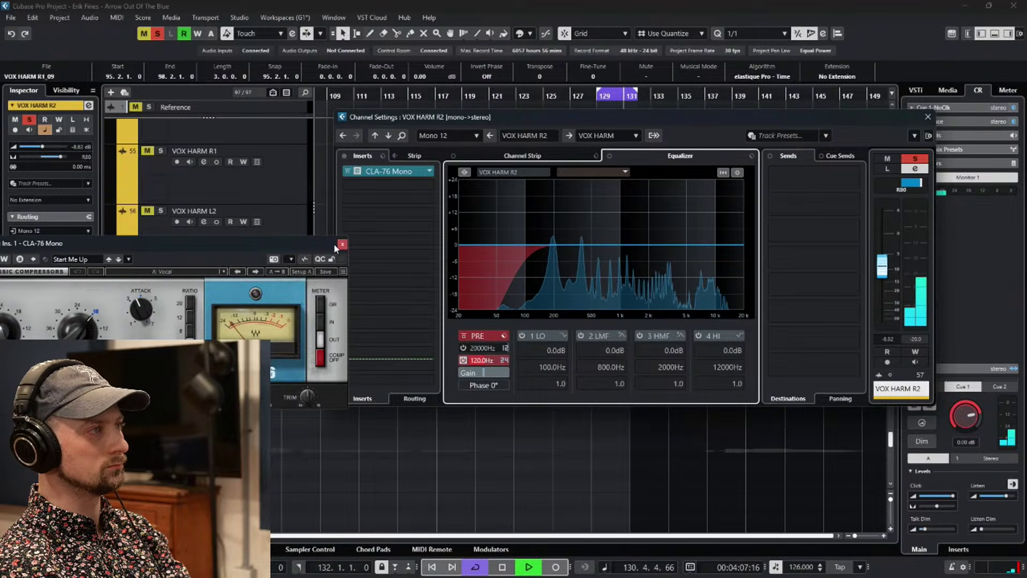
# Raise the input and speed up the attack on VOX HARM R2's CLA-76 compressor with its meter showing GR.
pyautogui.moveTo(326, 245); pyautogui.dragTo(793, 157)
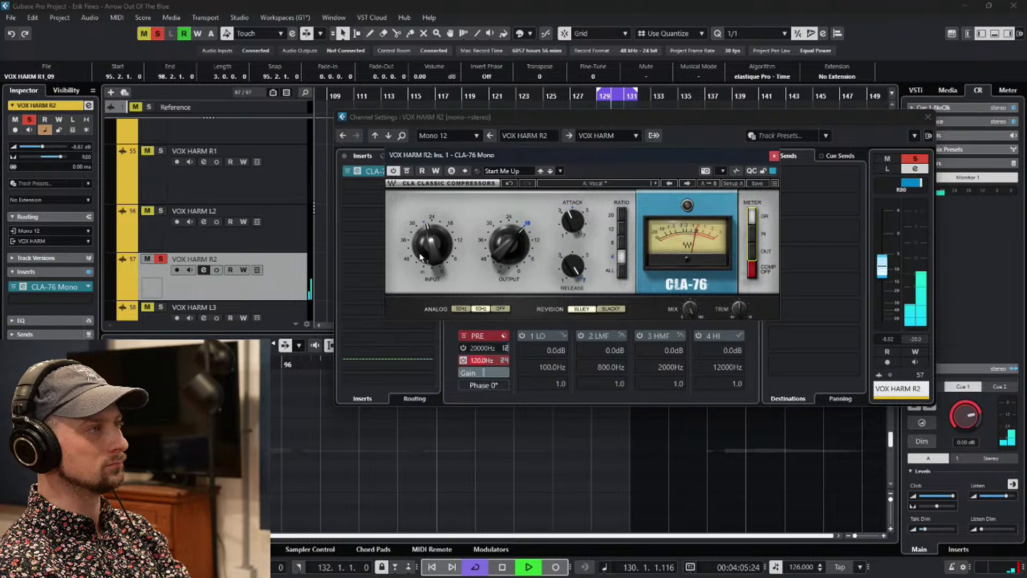
pyautogui.moveTo(420, 257); pyautogui.dragTo(420, 238)
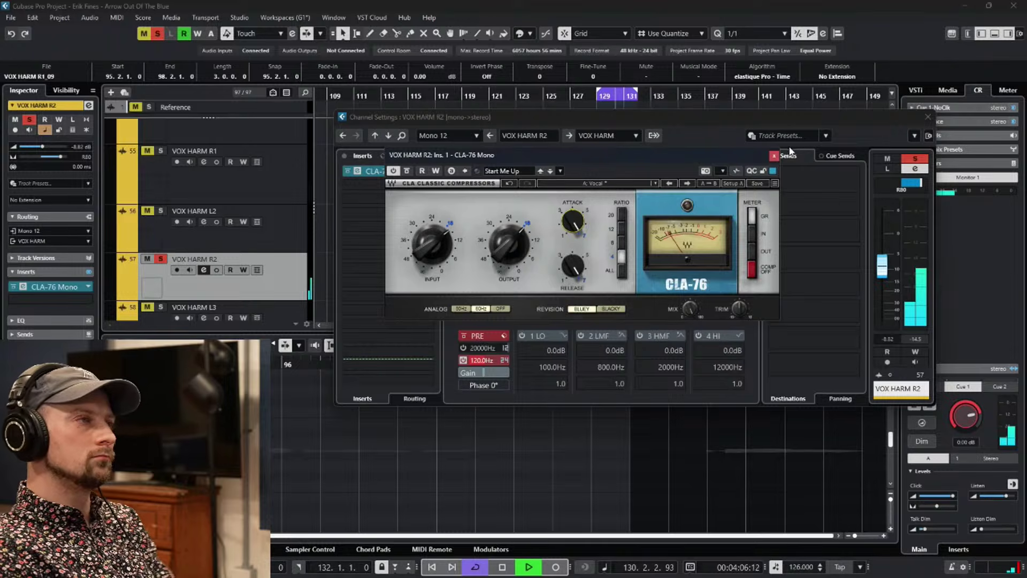
pyautogui.click(775, 159)
pyautogui.click(928, 117)
# Split the VOX HARM R2_06 event just before the vocal begins and delete the silent front piece.
pyautogui.scroll(5, 685, 207)
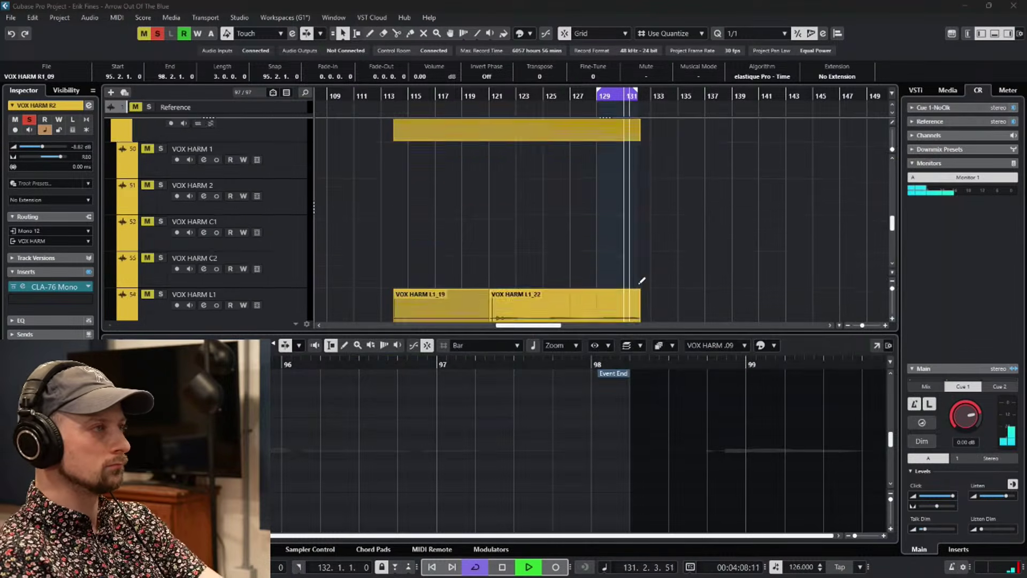
pyautogui.scroll(-5, 617, 302)
pyautogui.press('h')
pyautogui.press('h')
pyautogui.press('h')
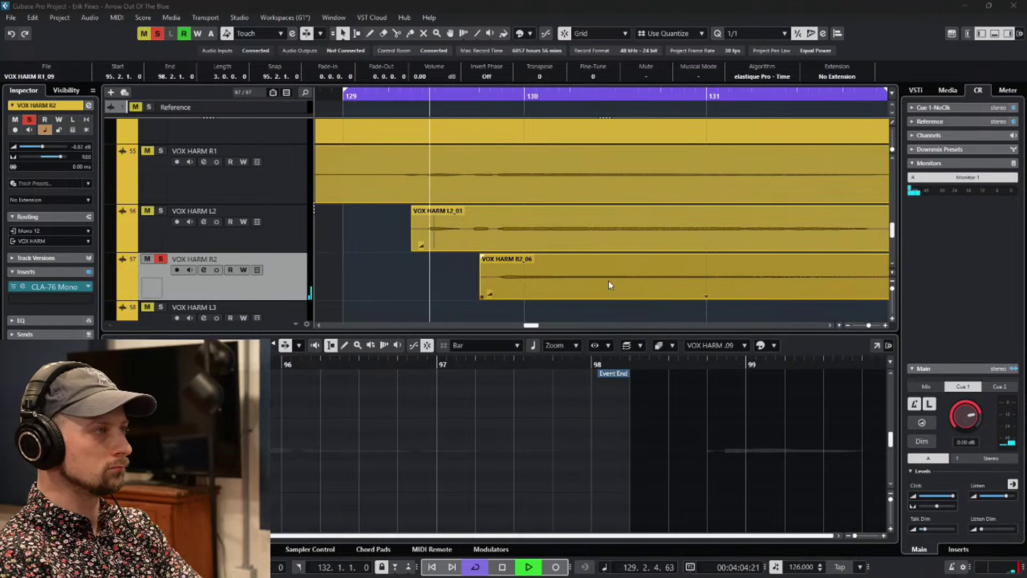
pyautogui.press('h')
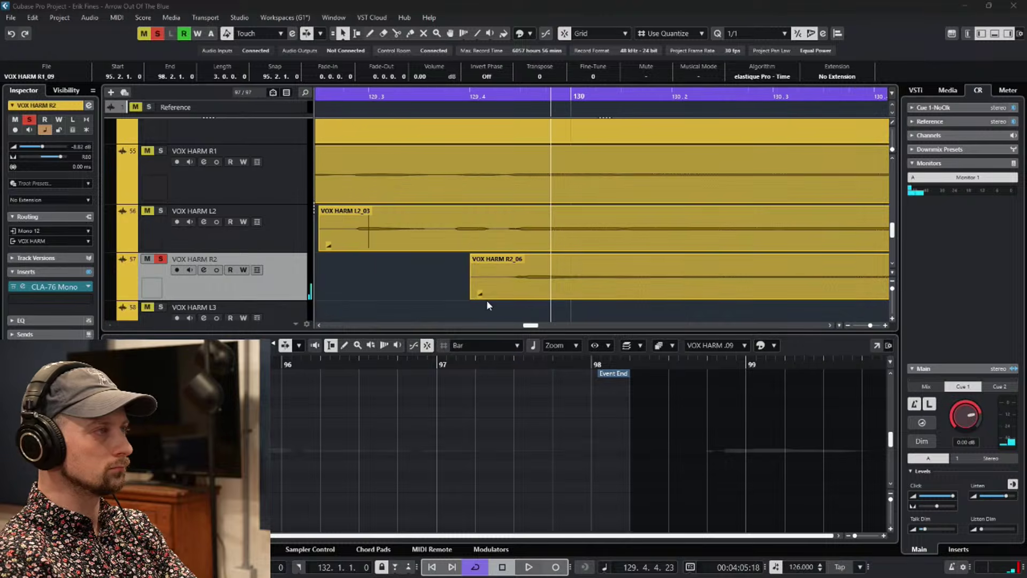
pyautogui.moveTo(471, 297)
pyautogui.mouseDown()
pyautogui.moveTo(506, 297)
pyautogui.moveTo(472, 297)
pyautogui.mouseUp()
pyautogui.rightClick(582, 288)
pyautogui.click(569, 286)
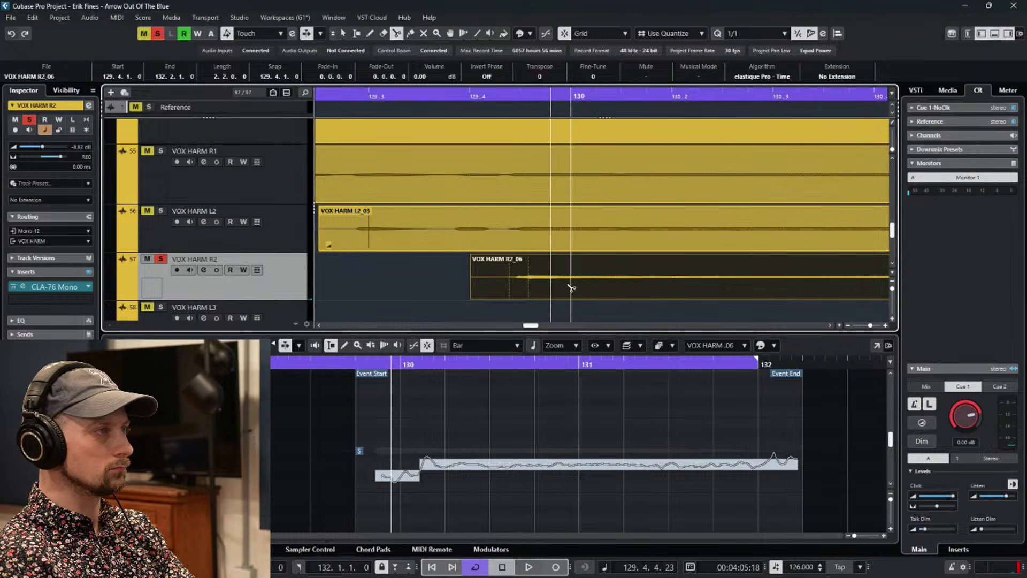
pyautogui.click(513, 284)
pyautogui.rightClick(496, 293)
pyautogui.click(496, 291)
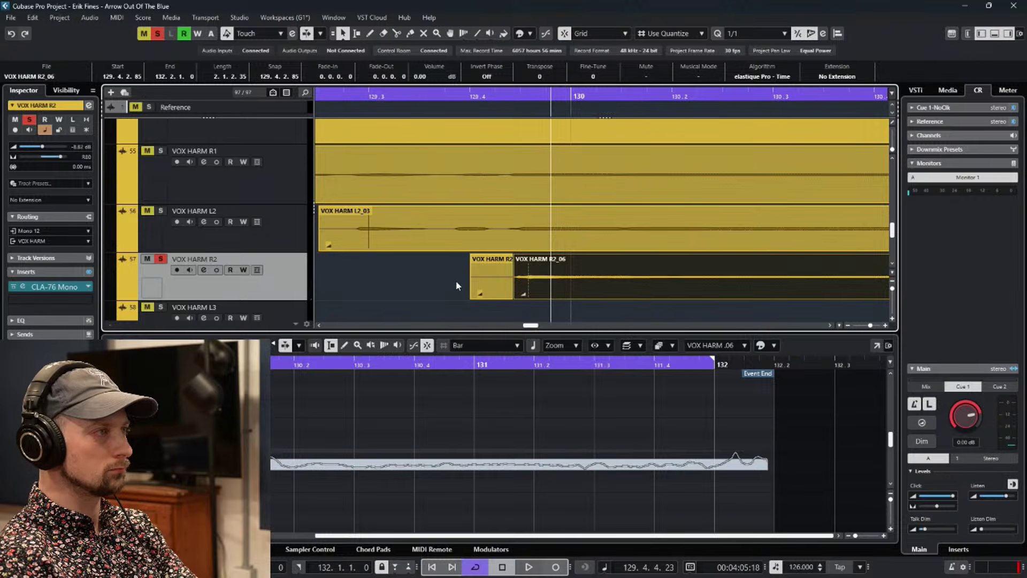
pyautogui.click(484, 280)
pyautogui.press('Delete')
# Add a short 0.0.0.13 fade-in to VOX HARM R2_06 and extend the playback loop to bar 134.
pyautogui.moveTo(517, 255); pyautogui.dragTo(520, 255)
pyautogui.press('space')
pyautogui.moveTo(443, 96); pyautogui.dragTo(263, 99)
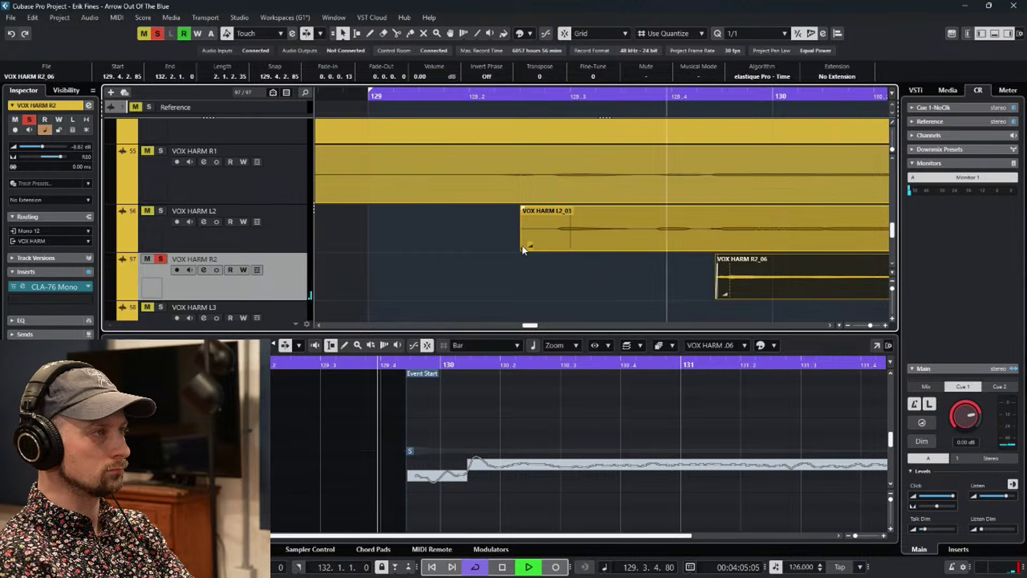
pyautogui.scroll(-5, 576, 255)
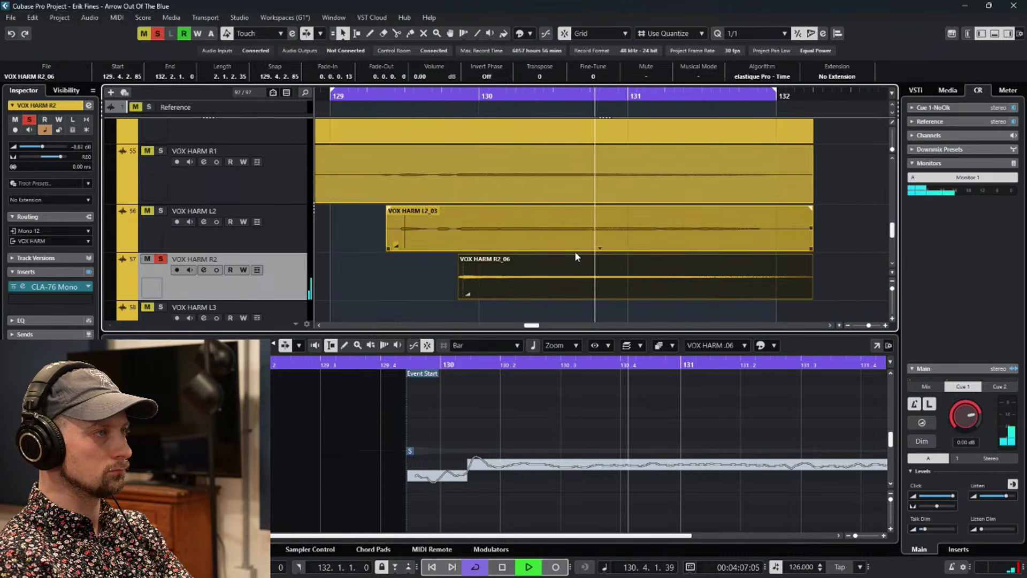
pyautogui.moveTo(663, 95); pyautogui.dragTo(799, 95)
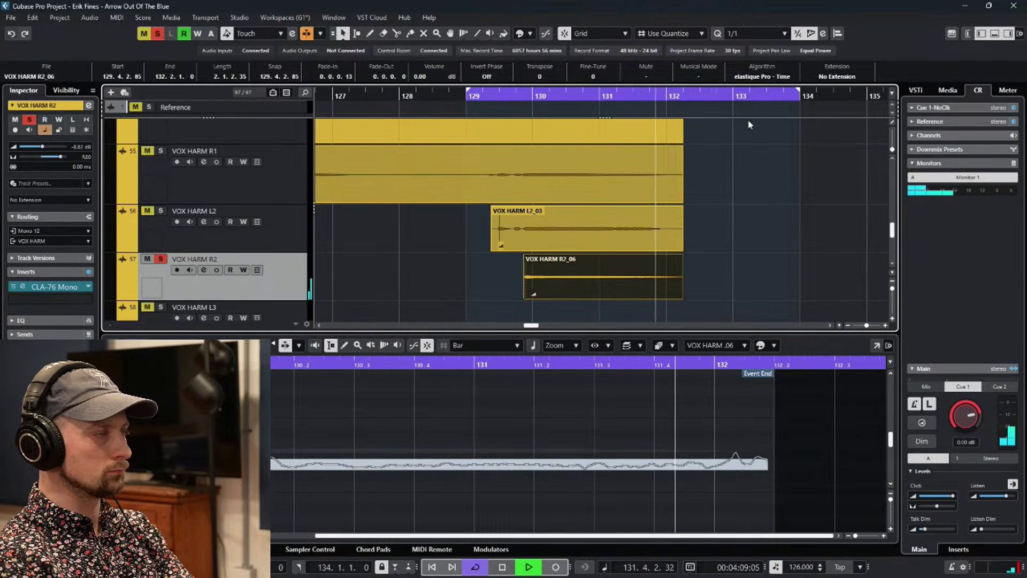
# Add a fade-out to VOX HARM R2_06 and trim the event's end to 132.1.1.0.
pyautogui.moveTo(678, 257); pyautogui.dragTo(657, 258)
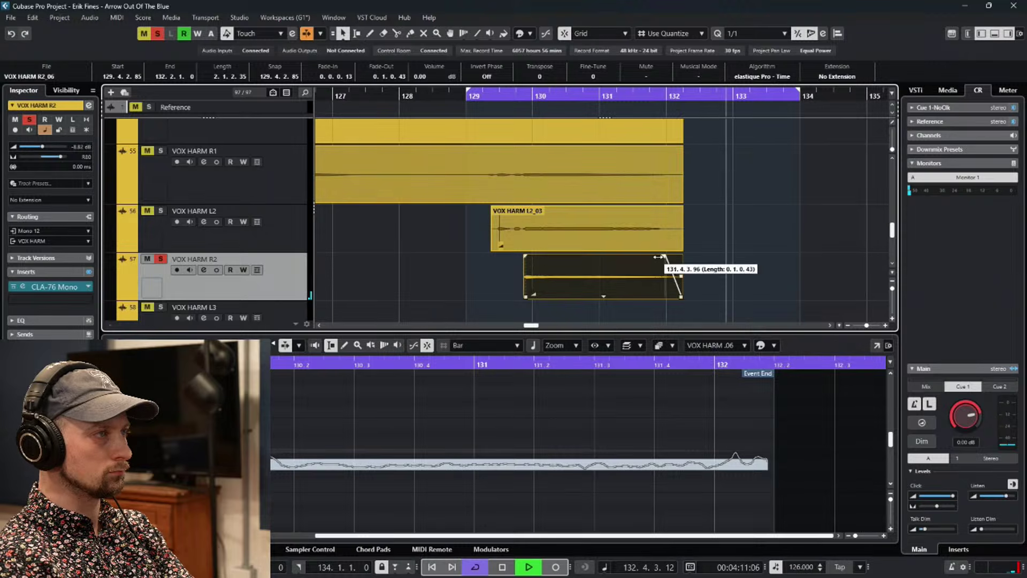
pyautogui.click(623, 97)
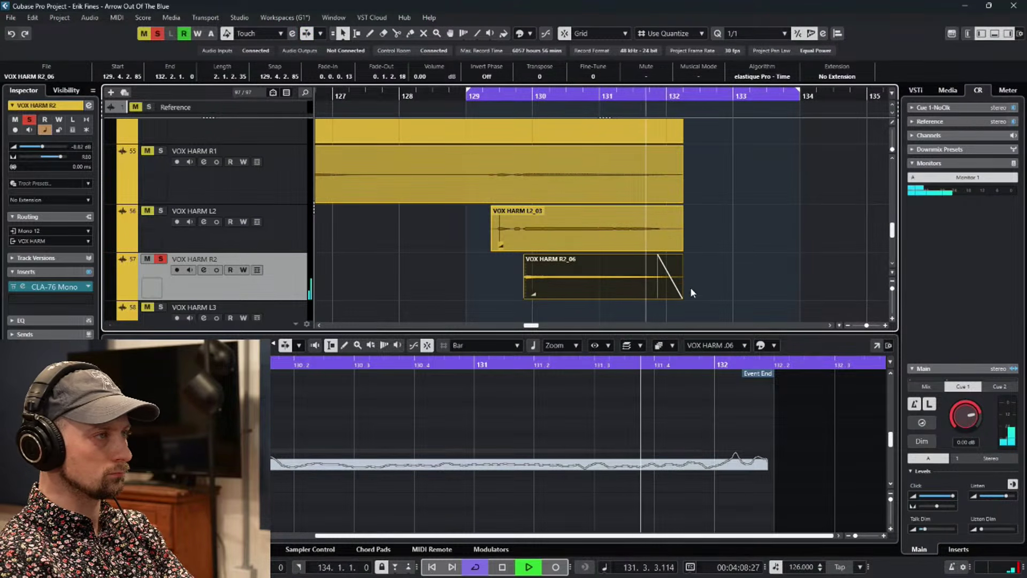
pyautogui.moveTo(678, 298); pyautogui.dragTo(668, 296)
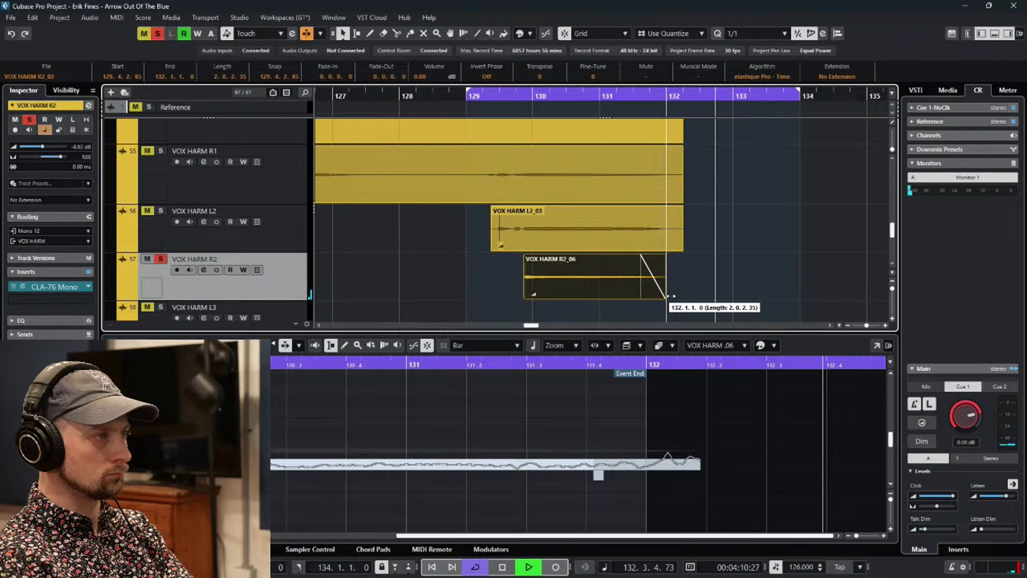
pyautogui.click(595, 99)
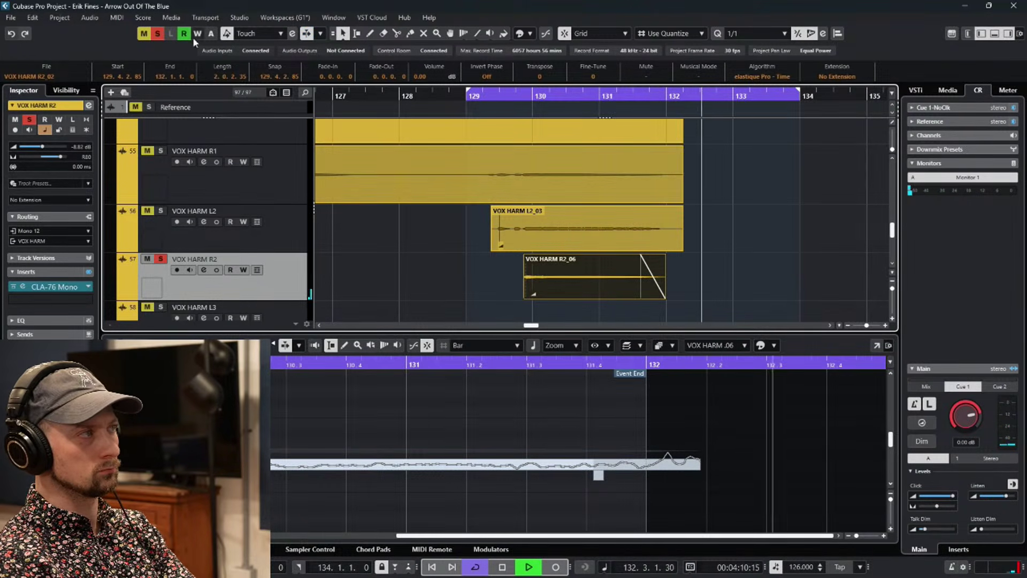
# Unsolo VOX HARM R2 and play the section from bar 129 to hear the faded harmony within the full mix.
pyautogui.press('s')
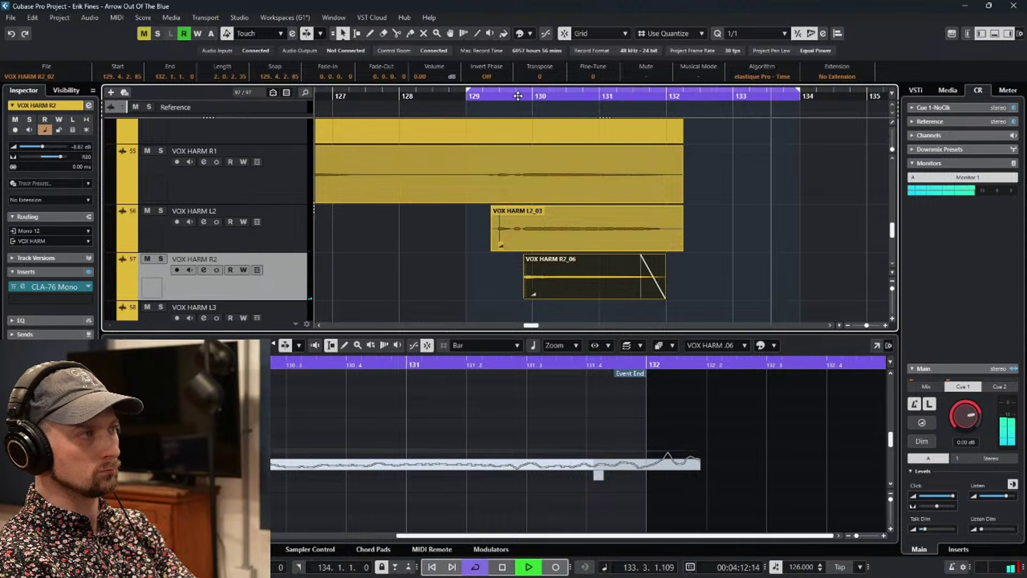
pyautogui.click(539, 95)
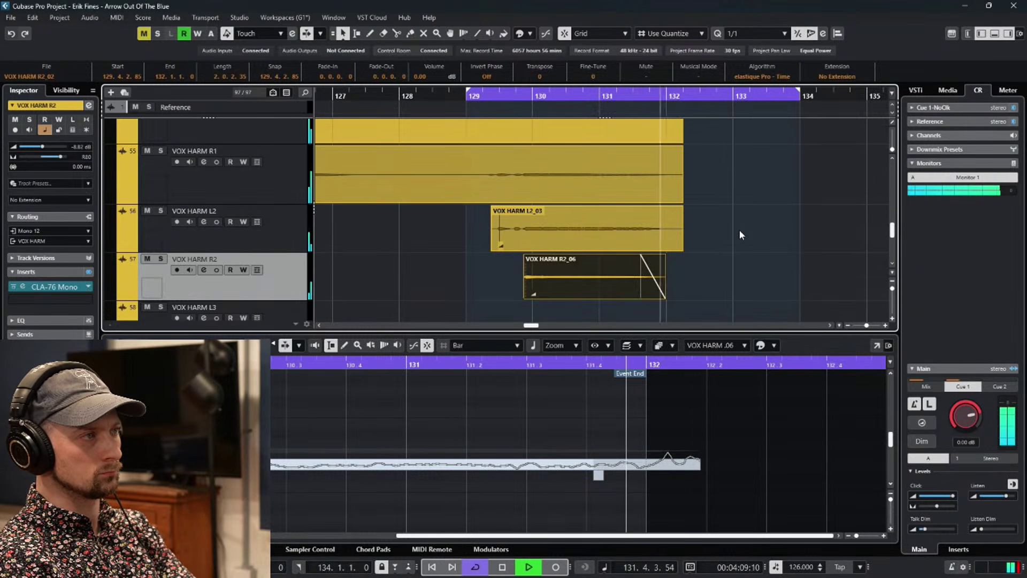
pyautogui.moveTo(643, 261)
pyautogui.click(476, 95)
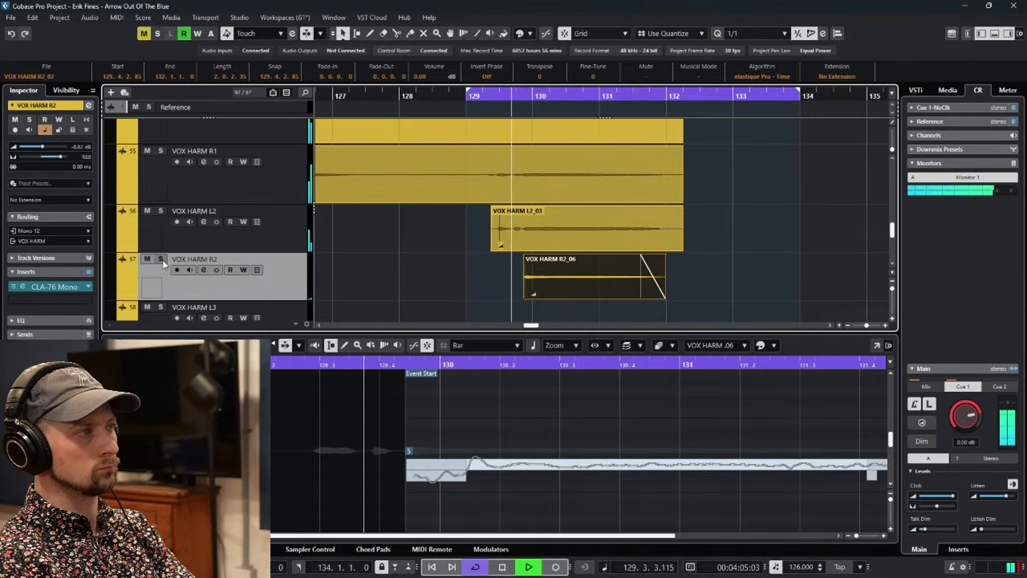
# Solo VOX HARM R2 and shorten the fade-out of VOX HARM R2_06 to 0.1.0.12.
pyautogui.press('s')
pyautogui.moveTo(640, 256); pyautogui.dragTo(653, 257)
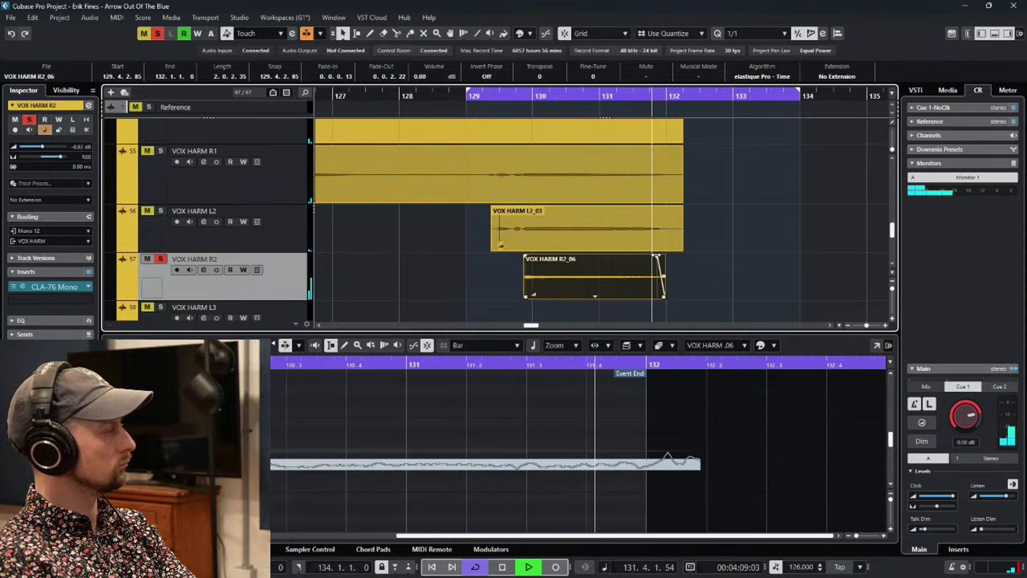
pyautogui.press('space')
pyautogui.moveTo(653, 256); pyautogui.dragTo(650, 256)
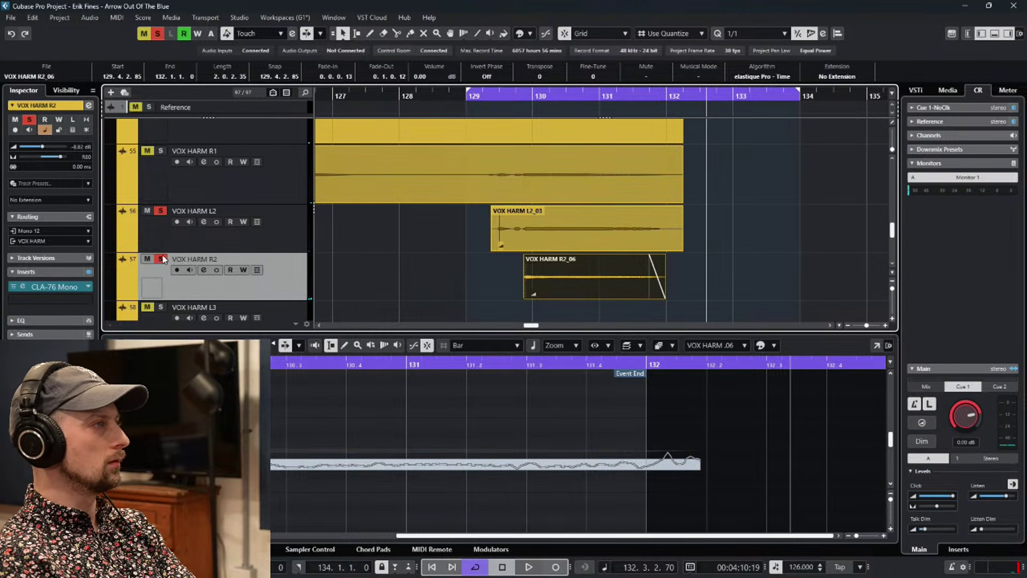
# With VOX HARM L2 soloed, trim the start of VOX HARM L2_03 to 129.2.4.41 and add a 0.0.0.15 fade-in.
pyautogui.scroll(5, 531, 275)
pyautogui.moveTo(390, 264); pyautogui.dragTo(568, 246)
pyautogui.scroll(5, 568, 246)
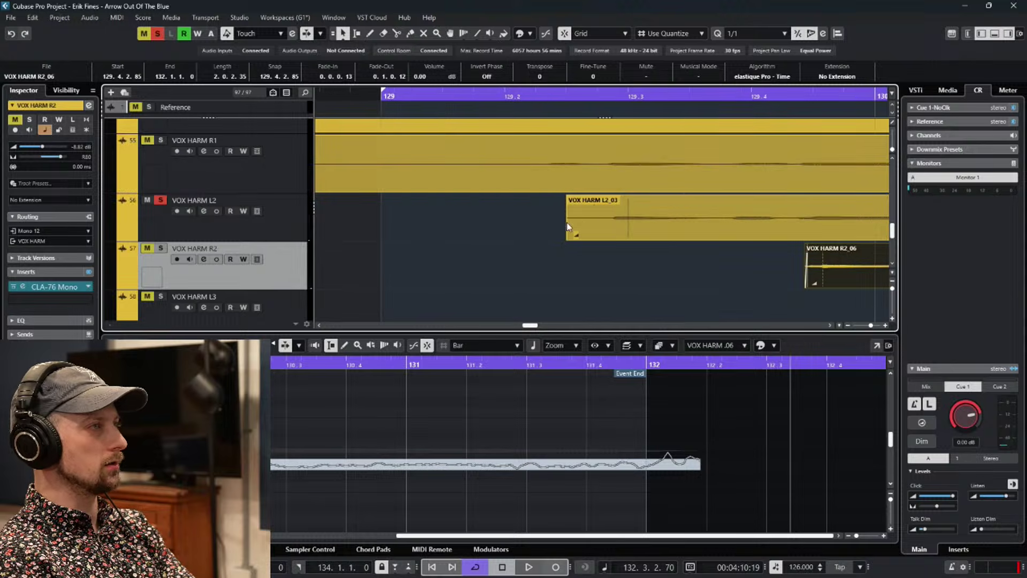
pyautogui.click(553, 92)
pyautogui.press('space')
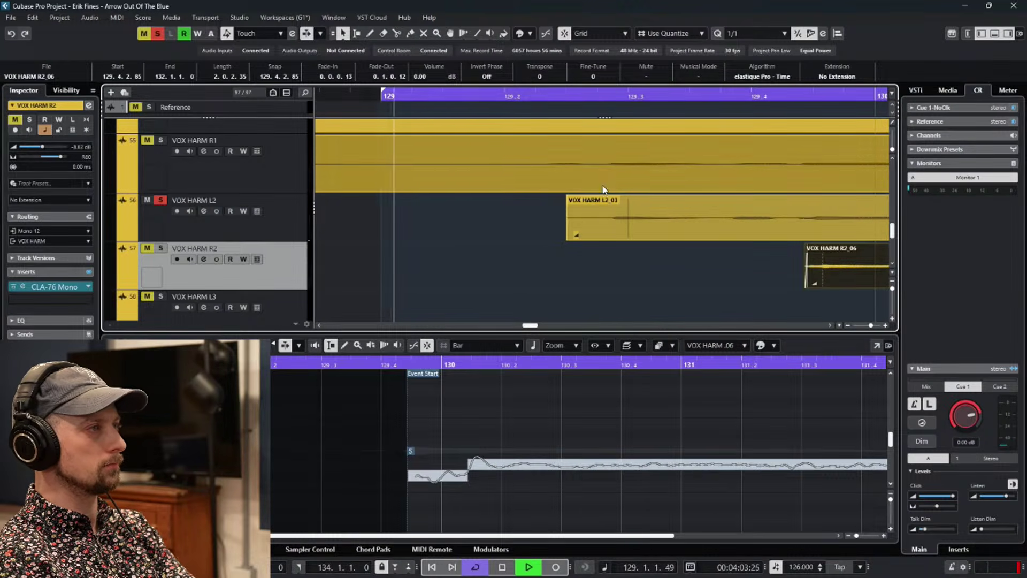
pyautogui.press('space')
pyautogui.click(569, 234)
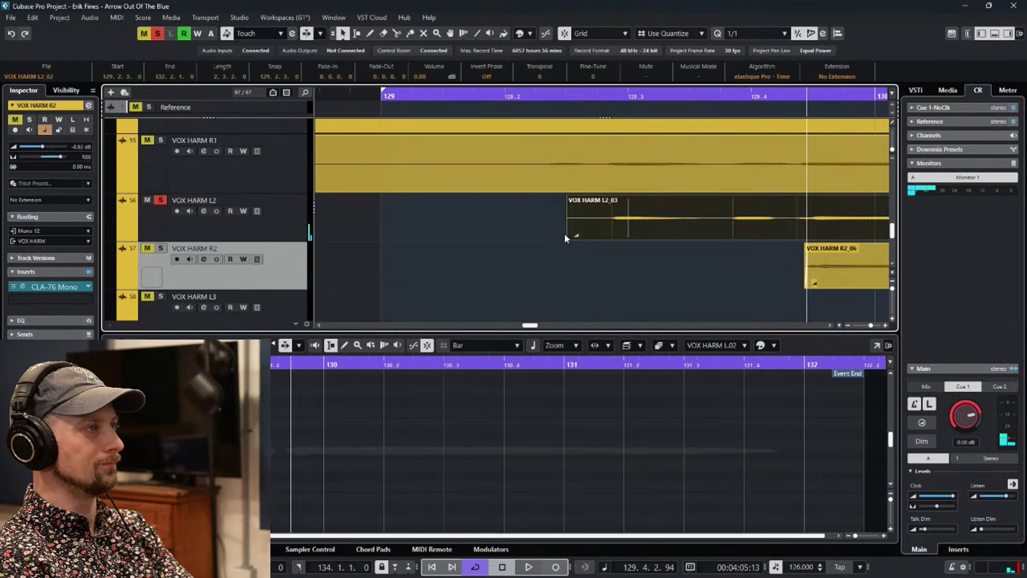
pyautogui.moveTo(568, 238); pyautogui.dragTo(609, 239)
pyautogui.moveTo(610, 196); pyautogui.dragTo(613, 196)
pyautogui.press('space')
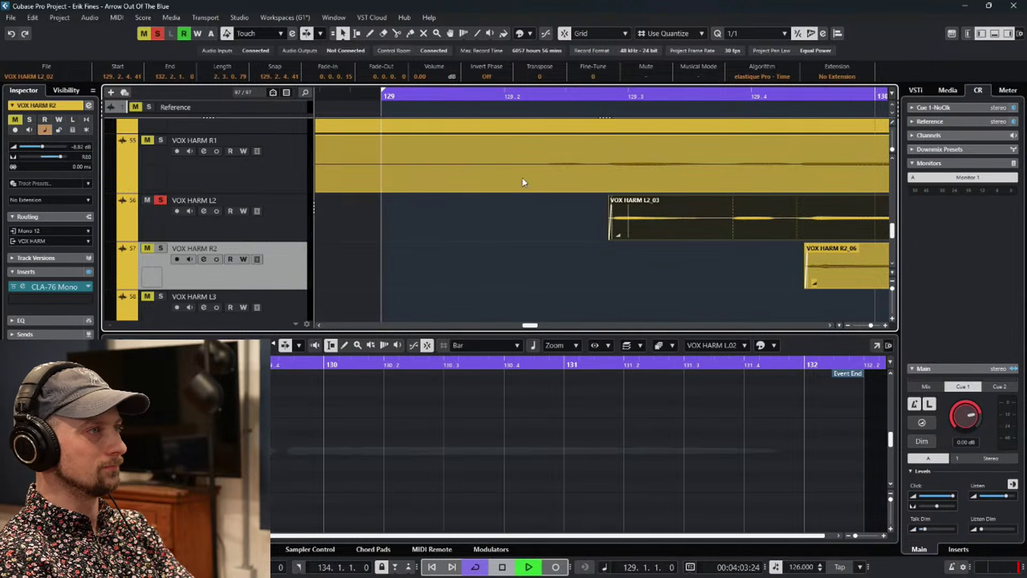
# Trim the end of VOX HARM L2_03 to 132.1.1.0 and add a 0.1.0.44 fade-out.
pyautogui.moveTo(789, 263); pyautogui.dragTo(559, 262)
pyautogui.scroll(-4, 640, 265)
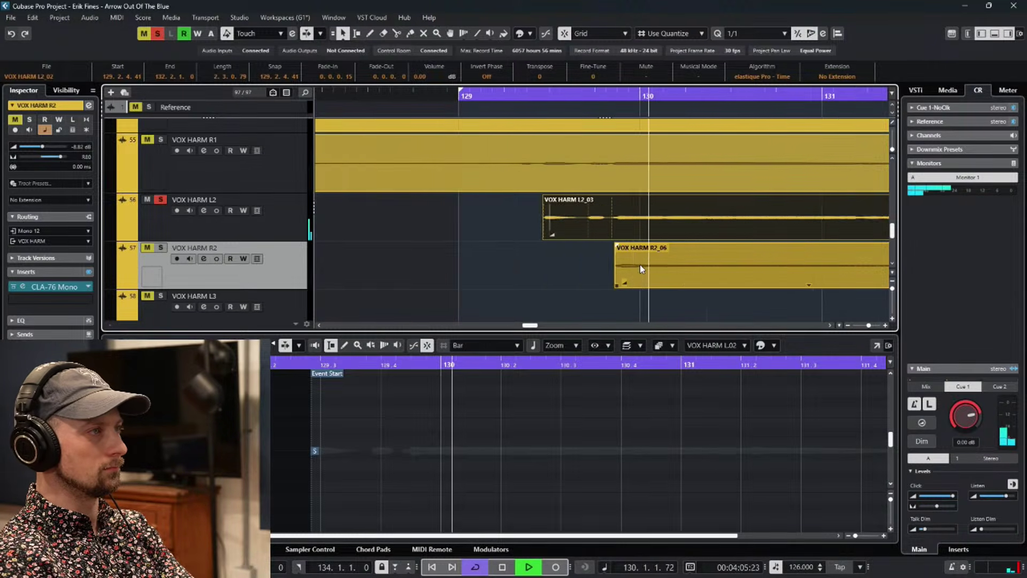
pyautogui.scroll(4, 745, 251)
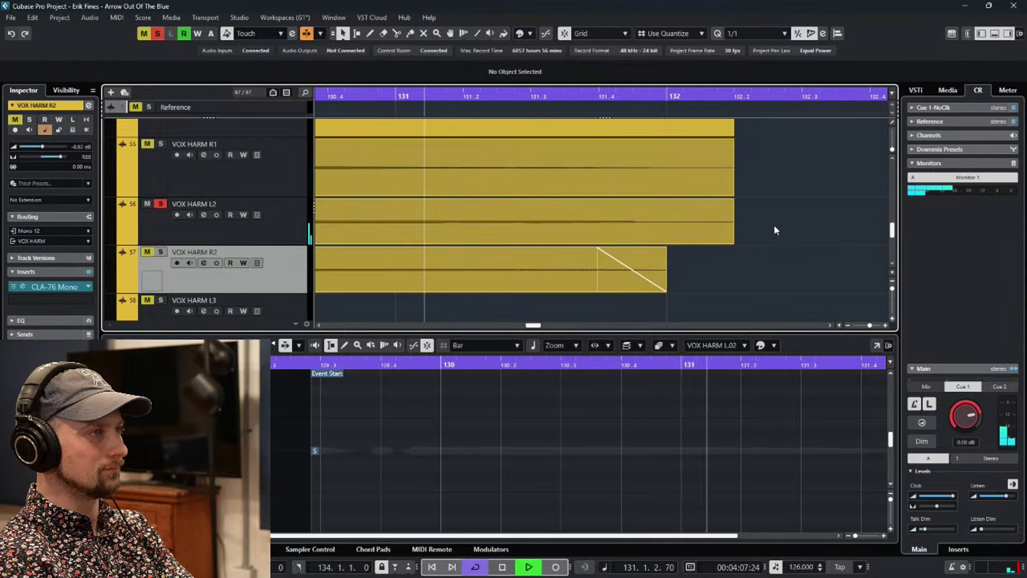
pyautogui.moveTo(732, 240); pyautogui.dragTo(678, 238)
pyautogui.moveTo(661, 202); pyautogui.dragTo(586, 203)
pyautogui.scroll(-4, 597, 219)
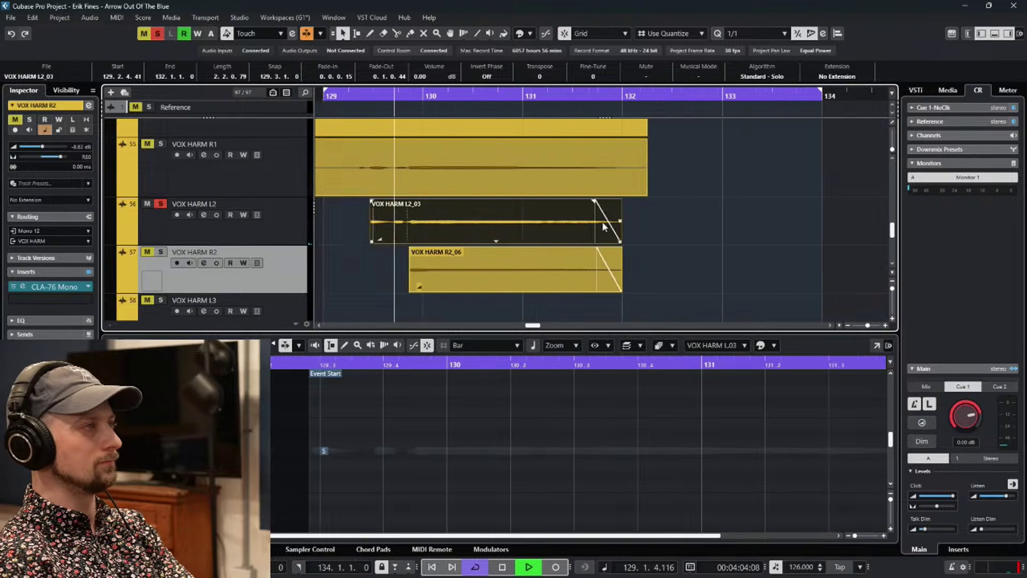
# Solo VOX HARM R2 and VOX HARM R1 together with the already soloed VOX HARM L2.
pyautogui.click(160, 251)
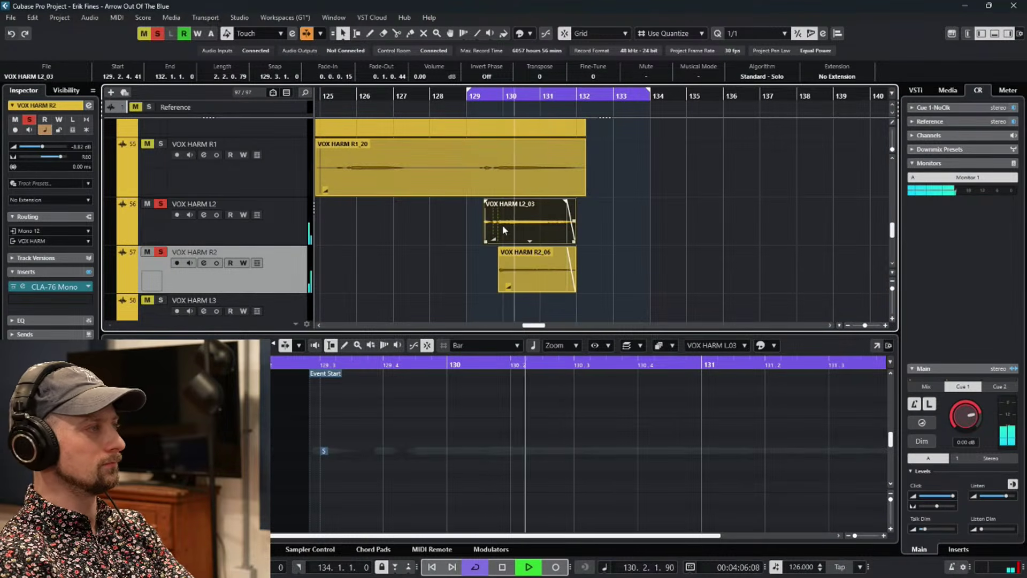
pyautogui.hscroll(-3, 484, 215)
pyautogui.scroll(1, 483, 215)
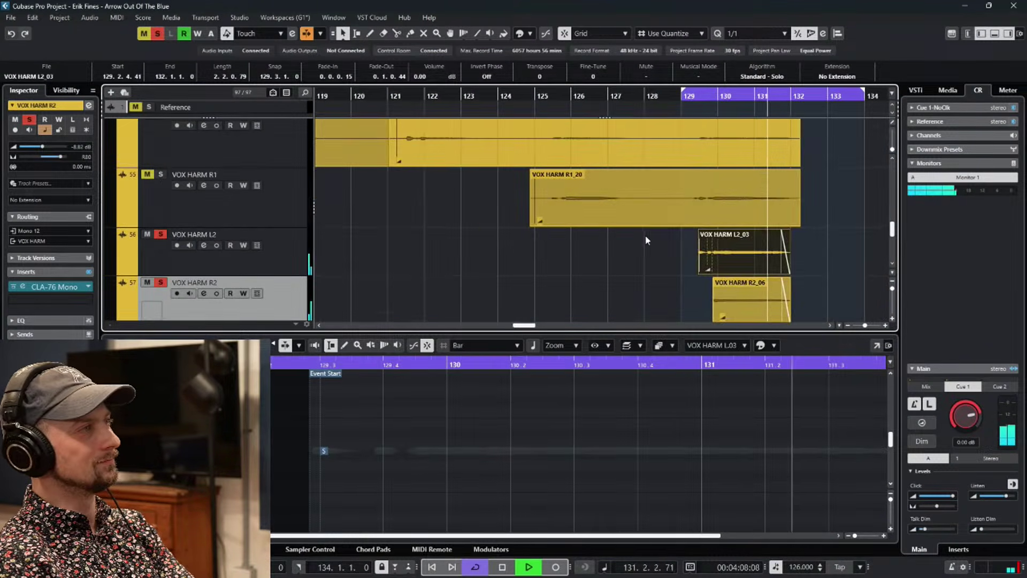
pyautogui.scroll(1, 480, 224)
pyautogui.click(161, 215)
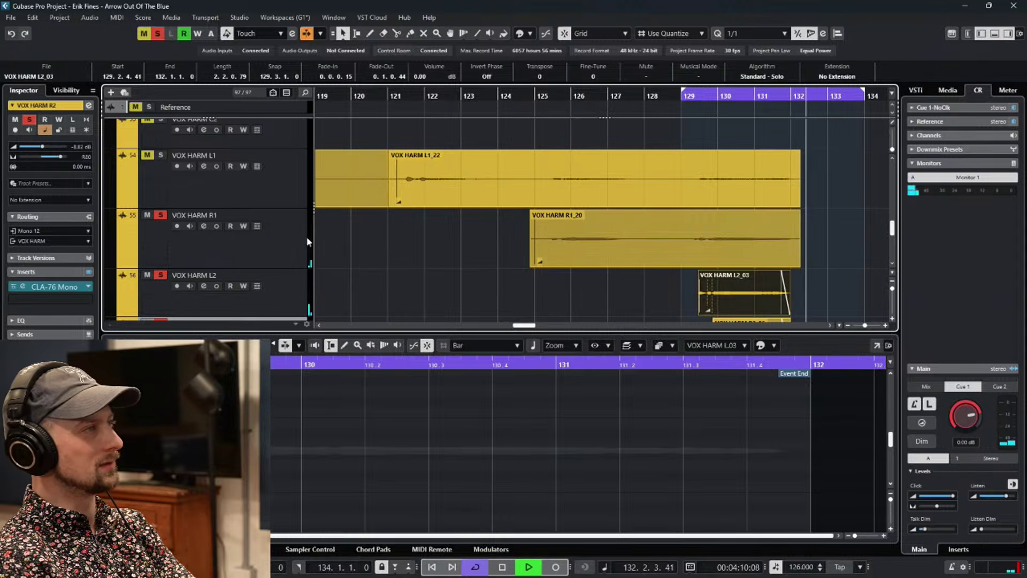
pyautogui.scroll(3, 560, 283)
pyautogui.scroll(-3, 560, 283)
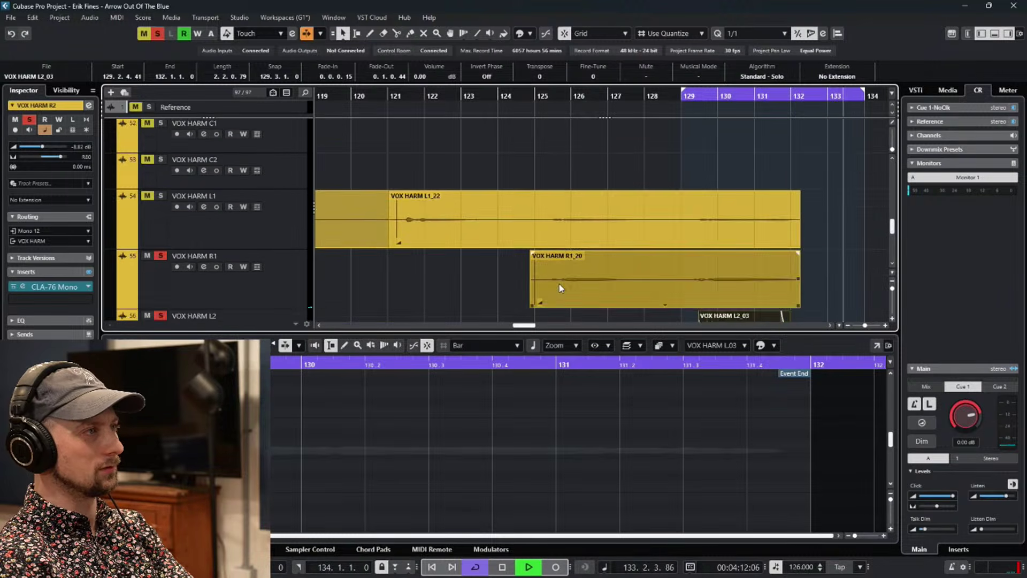
# Trim the start of VOX HARM R1_20 to 125.2.3.22 and add a 0.0.0.96 fade-in.
pyautogui.scroll(3, 558, 281)
pyautogui.click(454, 262)
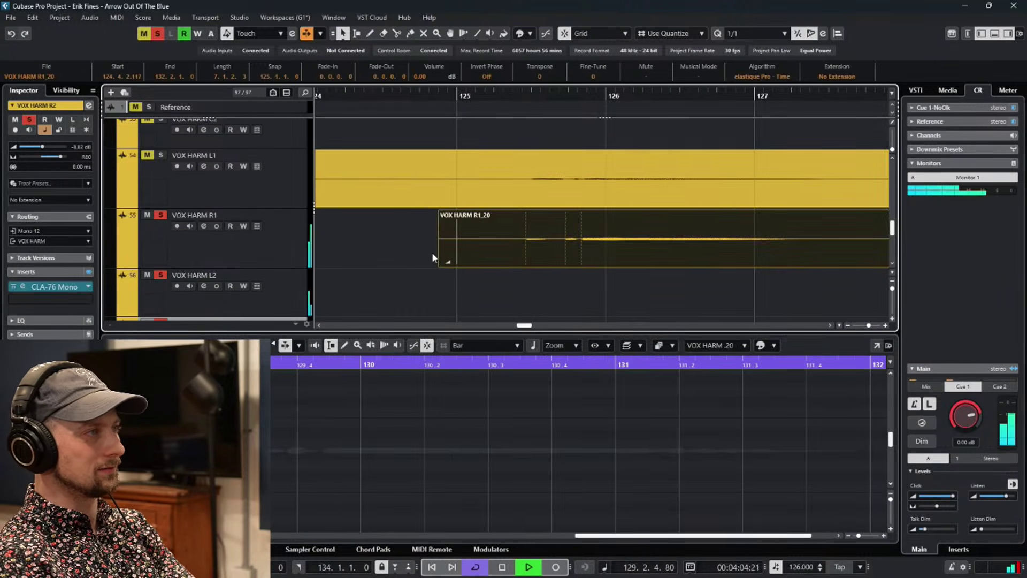
pyautogui.moveTo(442, 265); pyautogui.dragTo(495, 265)
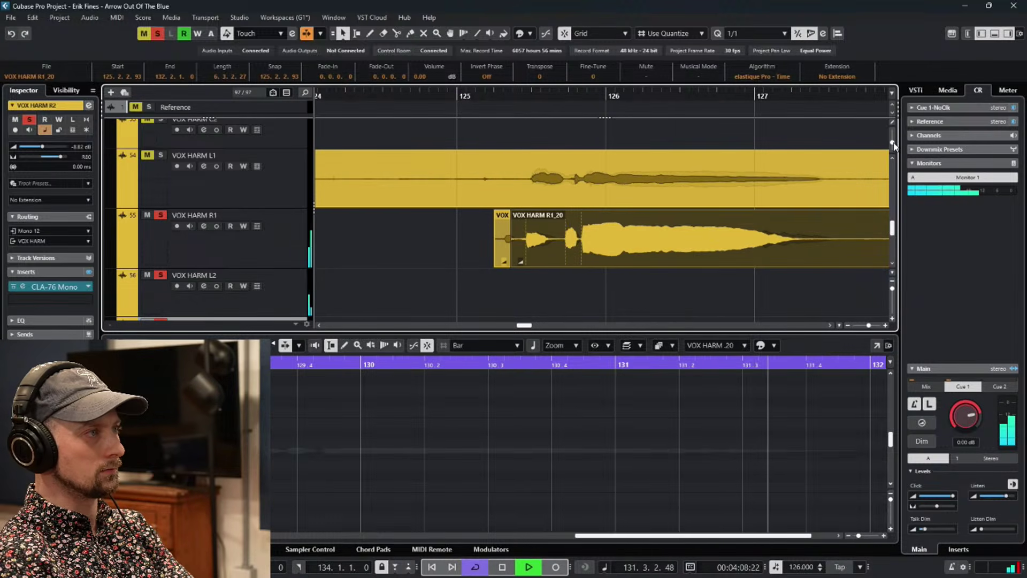
pyautogui.click(497, 274)
pyautogui.click(494, 264)
pyautogui.moveTo(495, 264)
pyautogui.mouseDown()
pyautogui.moveTo(458, 265)
pyautogui.moveTo(511, 265)
pyautogui.mouseUp()
pyautogui.moveTo(511, 213); pyautogui.dragTo(518, 214)
pyautogui.moveTo(513, 264); pyautogui.dragTo(517, 265)
# Extend the playback loop back to bar 125 and hide the lower editor to enlarge the arrangement.
pyautogui.press('g')
pyautogui.press('g')
pyautogui.moveTo(719, 95); pyautogui.dragTo(552, 116)
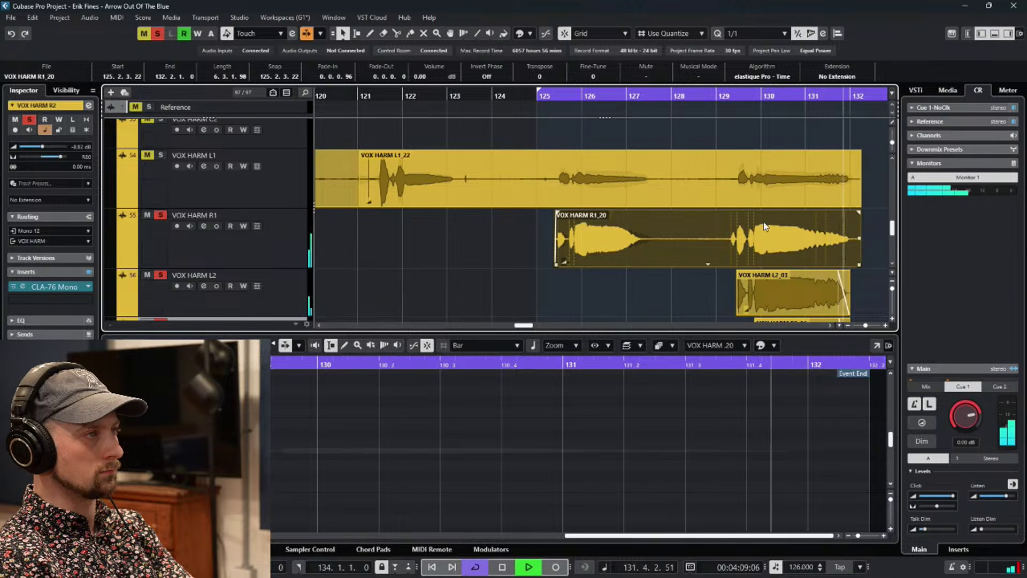
pyautogui.moveTo(545, 95); pyautogui.dragTo(684, 239)
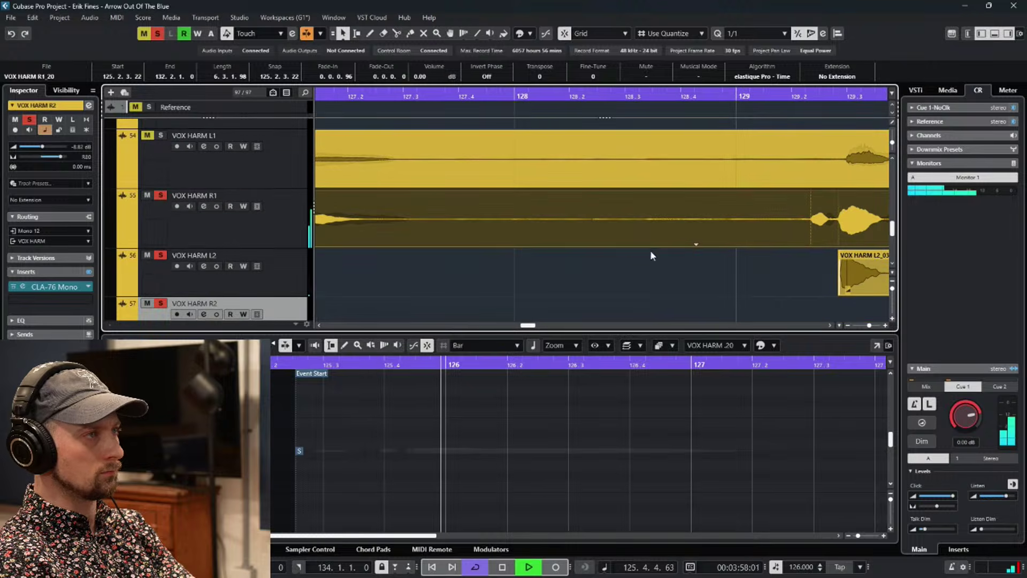
pyautogui.click(994, 35)
pyautogui.press('g')
pyautogui.press('g')
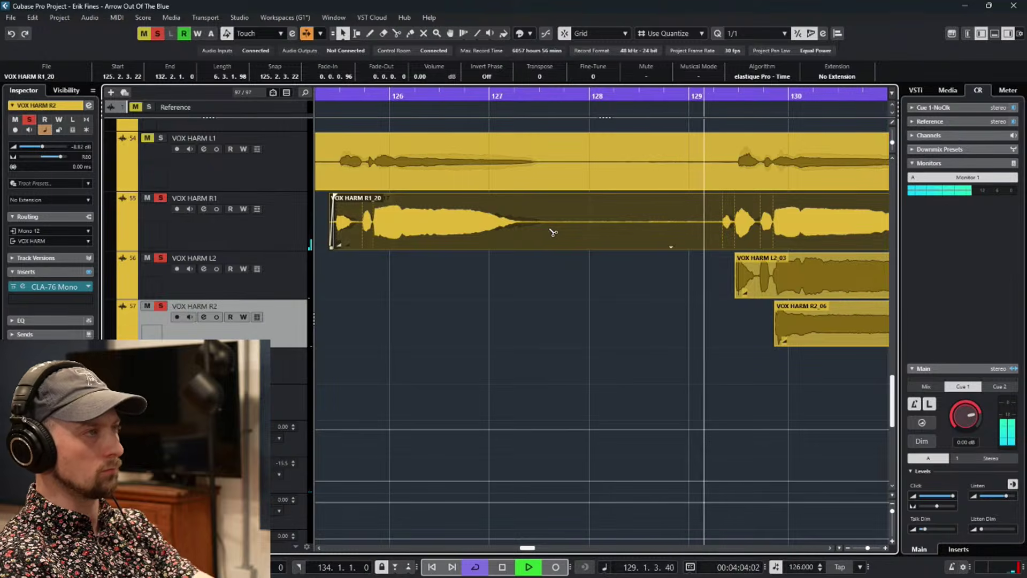
# Split VOX HARM R1_20 at 127.2.3.79 and 129.2.1.95 and mute the silent piece between the two phrases.
pyautogui.press('3')
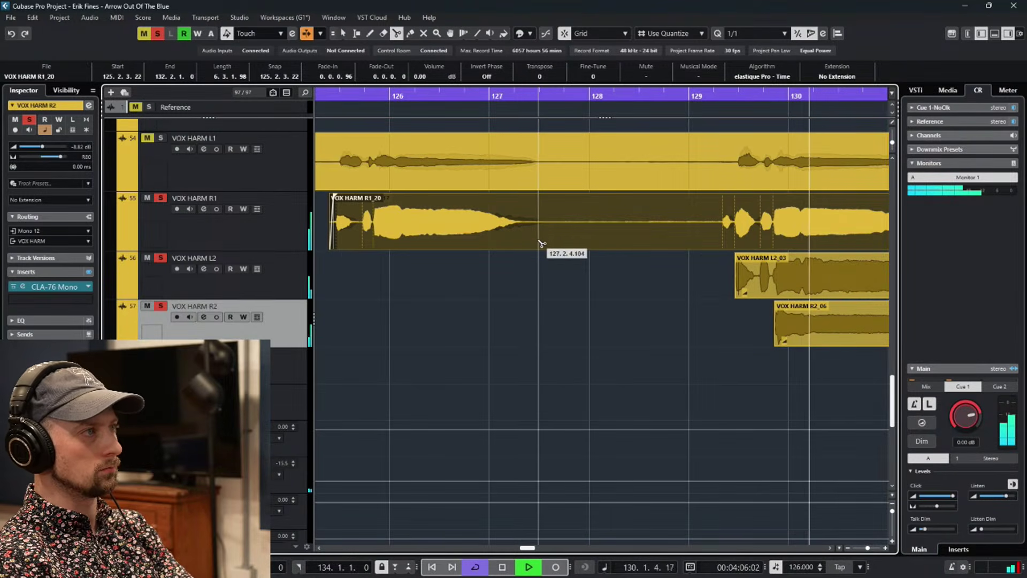
pyautogui.click(531, 232)
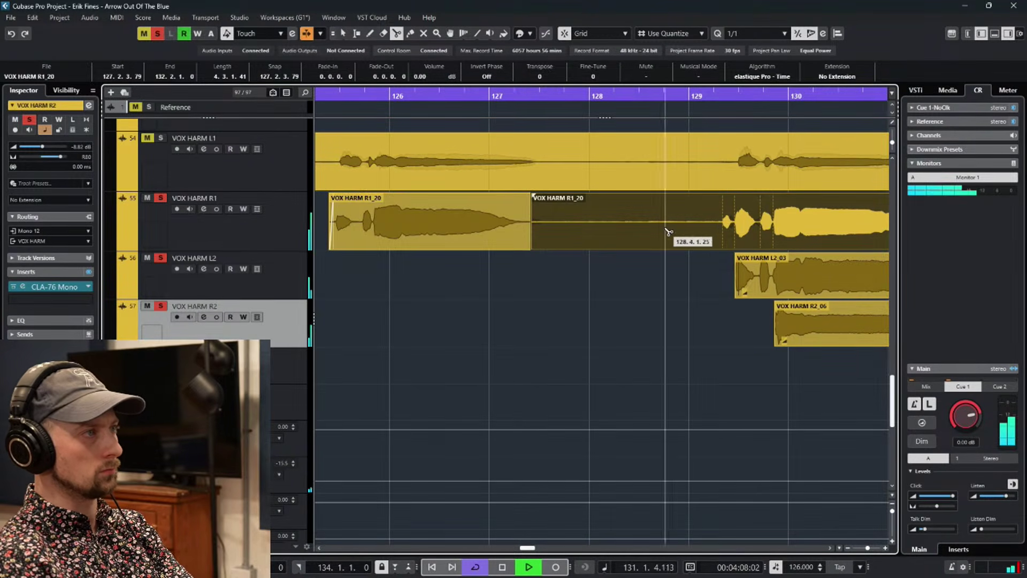
pyautogui.click(721, 231)
pyautogui.rightClick(707, 238)
pyautogui.click(788, 237)
pyautogui.click(688, 230)
# Fade out the first VOX HARM R1 phrase, extend its end past the split, and give the second phrase a 0.0.0.62 fade-in.
pyautogui.click(528, 214)
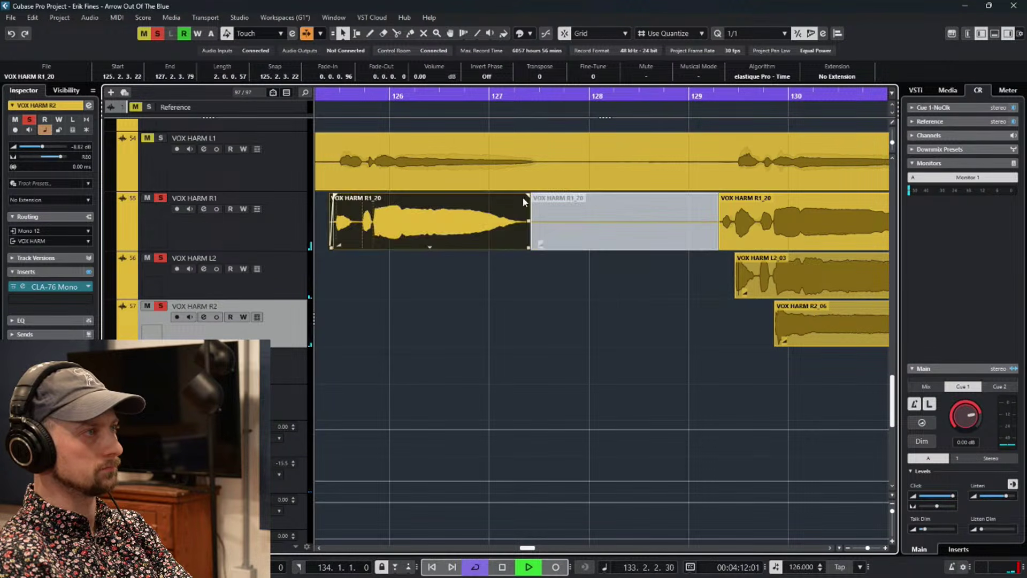
pyautogui.click(736, 211)
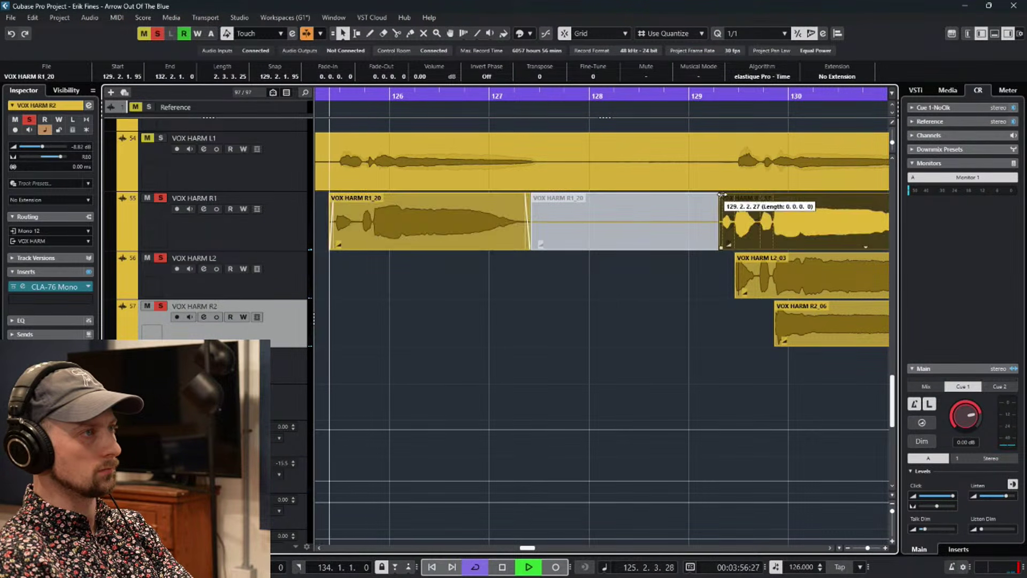
pyautogui.hscroll(2, 634, 309)
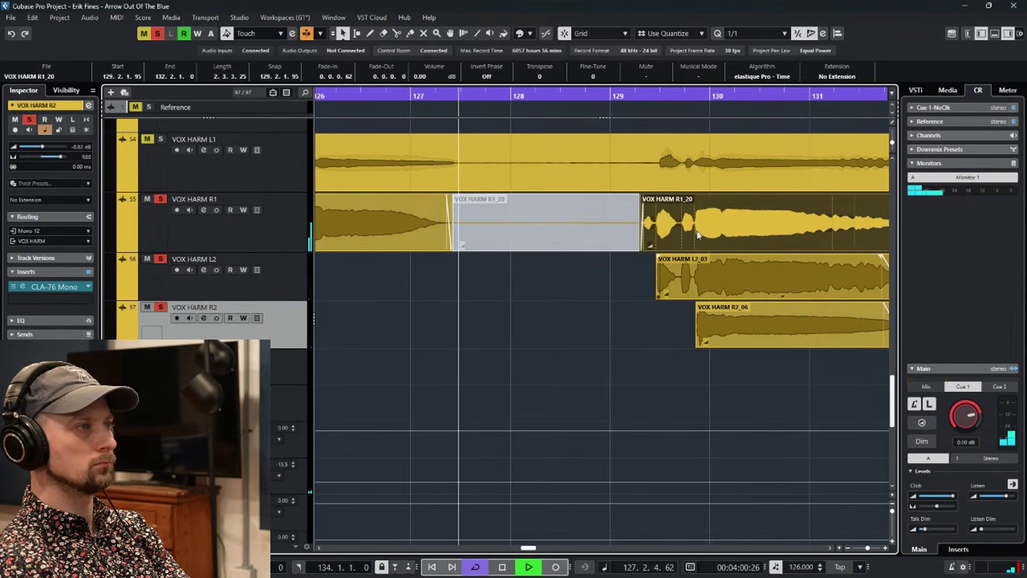
pyautogui.press('space')
pyautogui.moveTo(447, 248); pyautogui.dragTo(476, 252)
# Toggle the mute of the quiet piece between the two VOX HARM R1 phrases.
pyautogui.click(532, 234)
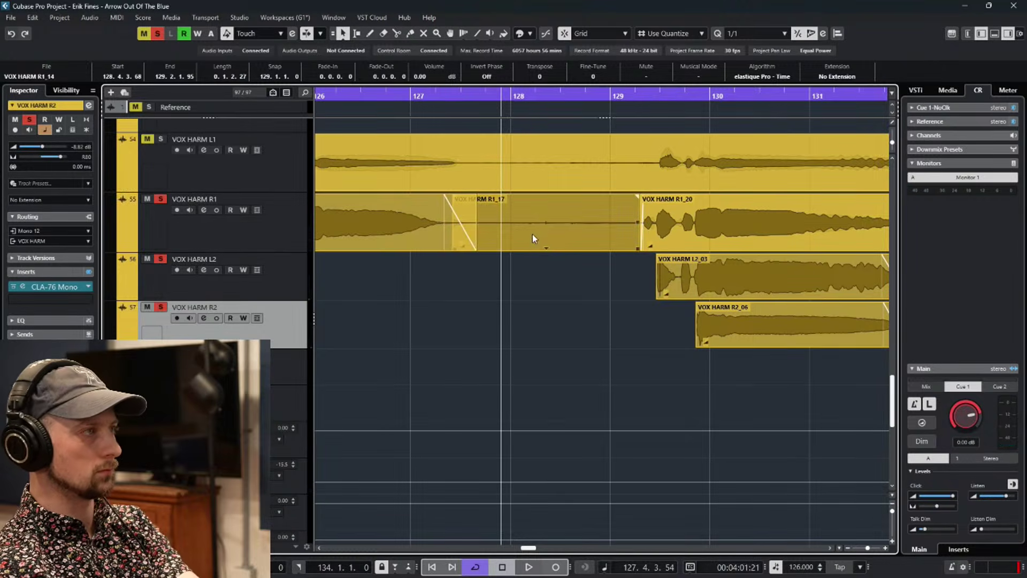
pyautogui.rightClick(532, 232)
pyautogui.click(522, 275)
pyautogui.rightClick(522, 275)
pyautogui.click(606, 272)
pyautogui.click(595, 218)
pyautogui.rightClick(513, 242)
pyautogui.click(516, 241)
# Trim the first VOX HARM R1 phrase to end at 127.3.2.49 and add a 0.0.3.22 fade-out to the second phrase.
pyautogui.doubleClick(402, 99)
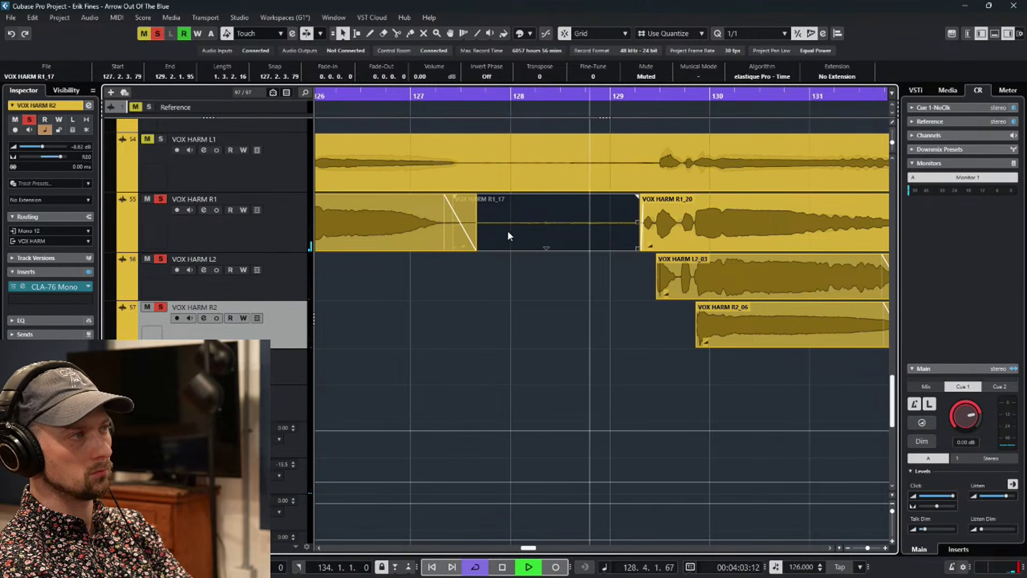
pyautogui.moveTo(478, 250); pyautogui.dragTo(469, 249)
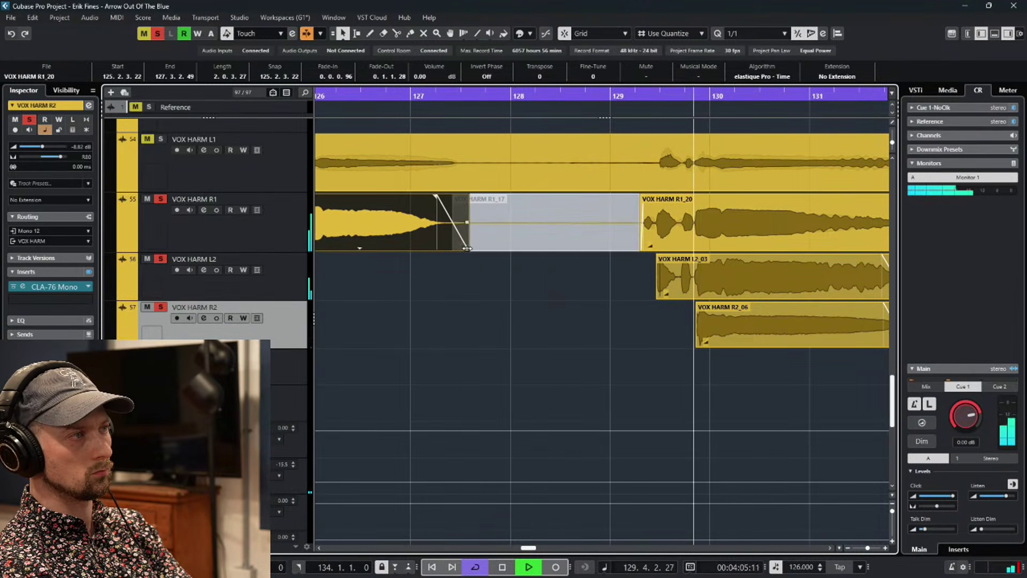
pyautogui.hscroll(3, 585, 204)
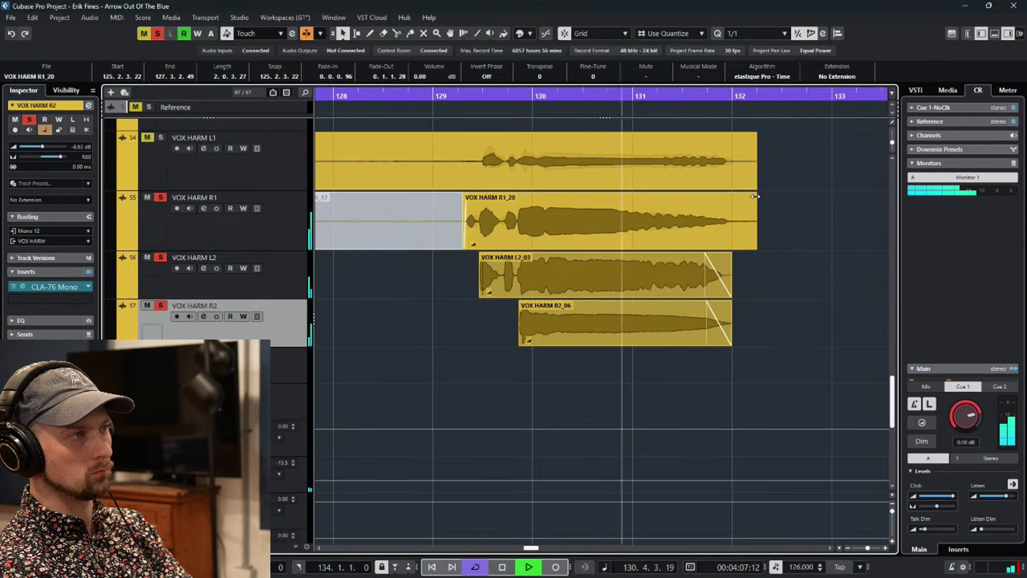
pyautogui.moveTo(753, 195); pyautogui.dragTo(736, 194)
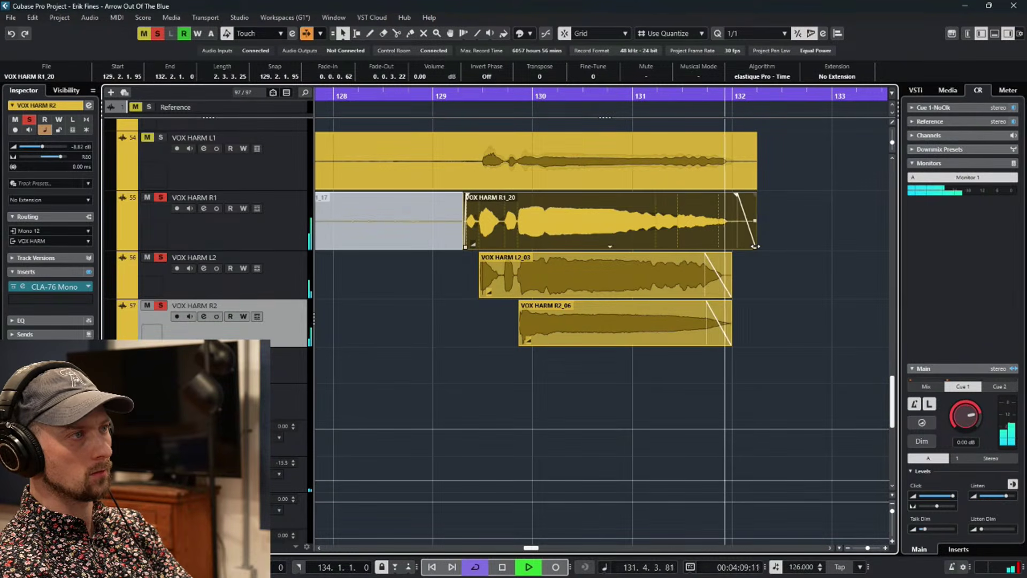
# Trim the end of the second VOX HARM R1 phrase back to just past bar 132 and restart playback.
pyautogui.moveTo(755, 247); pyautogui.dragTo(738, 247)
pyautogui.click(759, 245)
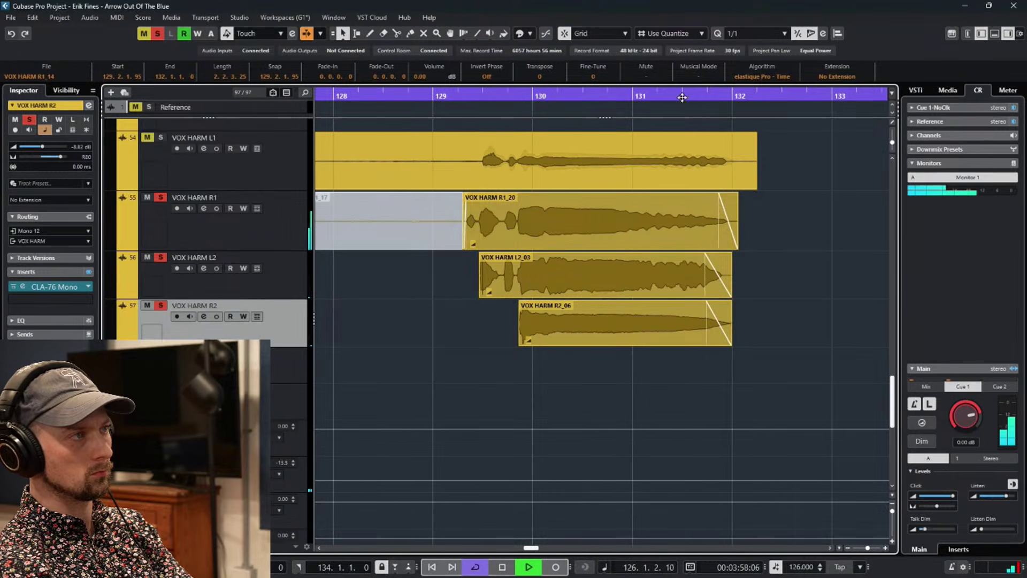
pyautogui.press('space')
pyautogui.press('space')
# With VOX HARM L1 soloed, split its event at 125.2.4.101 and trim the piece before the split to end at 125.1.1.0.
pyautogui.click(160, 138)
pyautogui.press('f')
pyautogui.scroll(2, 569, 322)
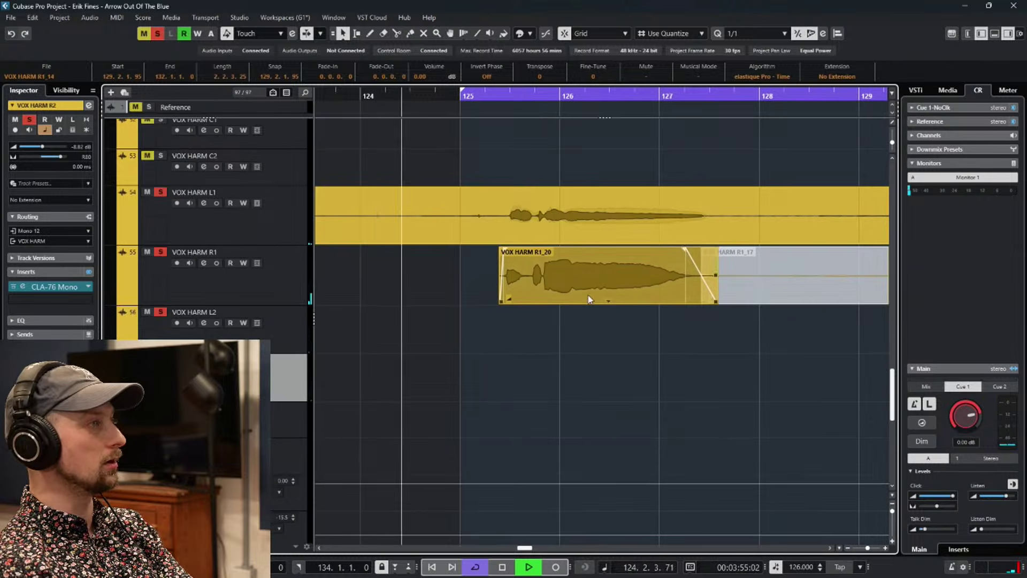
pyautogui.scroll(2, 407, 278)
pyautogui.rightClick(386, 274)
pyautogui.click(423, 278)
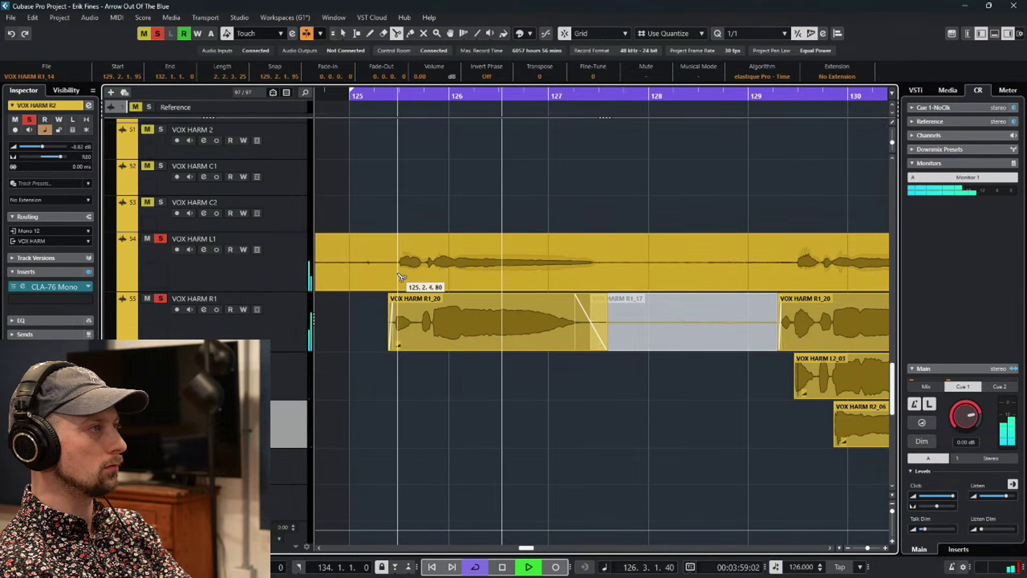
pyautogui.click(397, 275)
pyautogui.press('1')
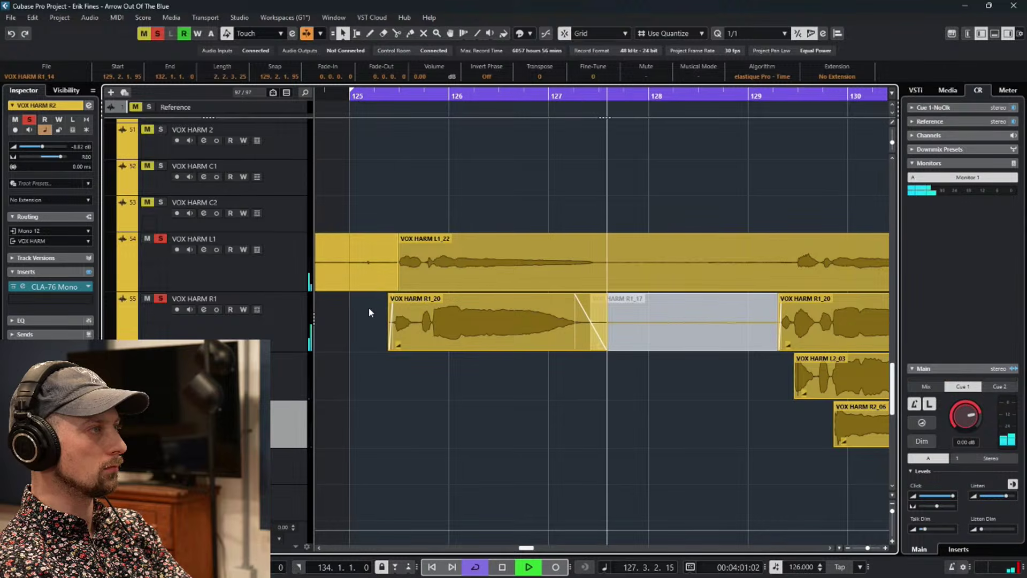
pyautogui.click(392, 287)
pyautogui.moveTo(394, 291); pyautogui.dragTo(349, 291)
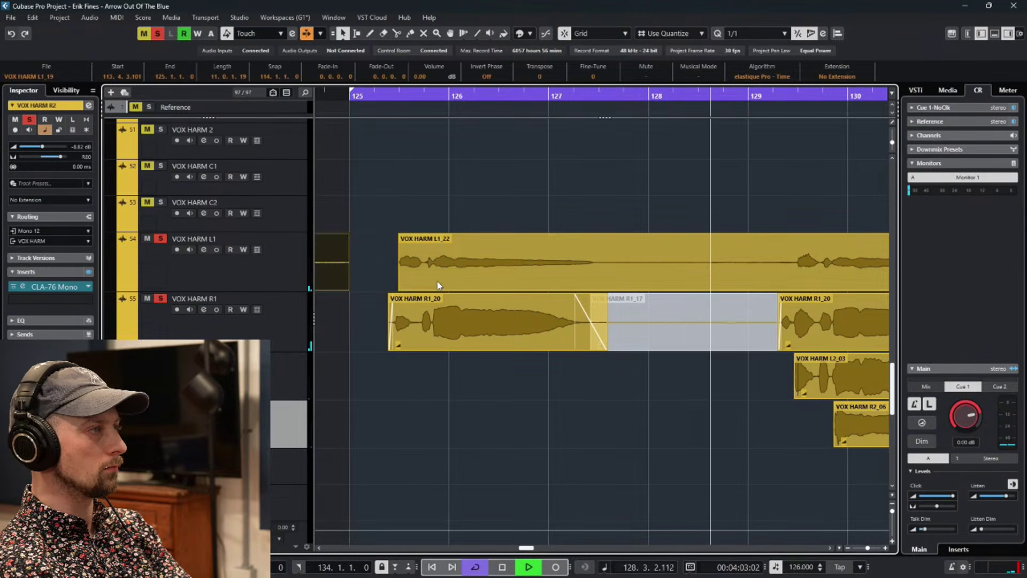
# On a 1/4 grid, split VOX HARM L1_22 at 127.4.1.0 and 129.2.1.0 and delete the quiet piece between the phrases.
pyautogui.rightClick(559, 270)
pyautogui.click(611, 270)
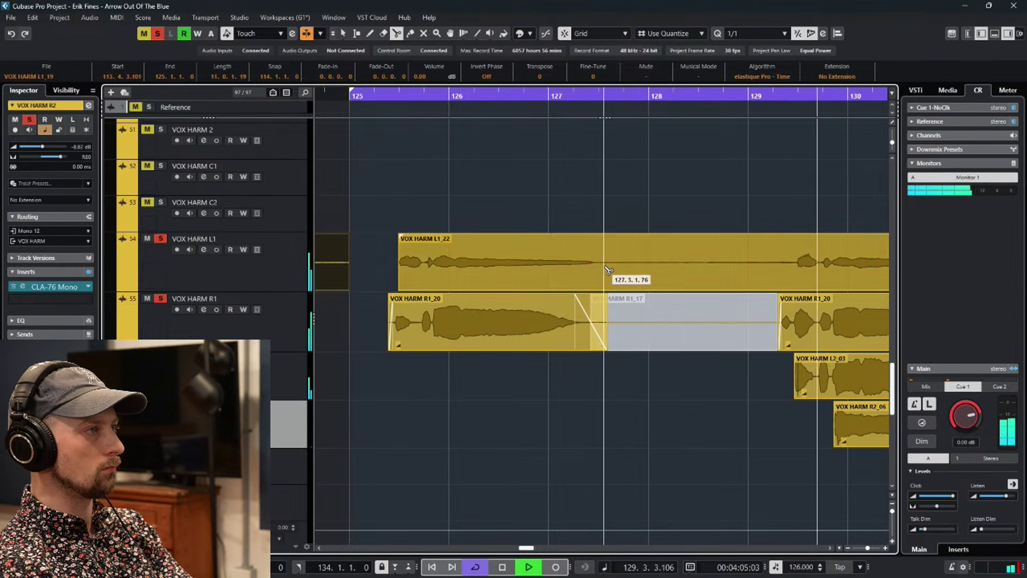
pyautogui.click(753, 35)
pyautogui.click(757, 70)
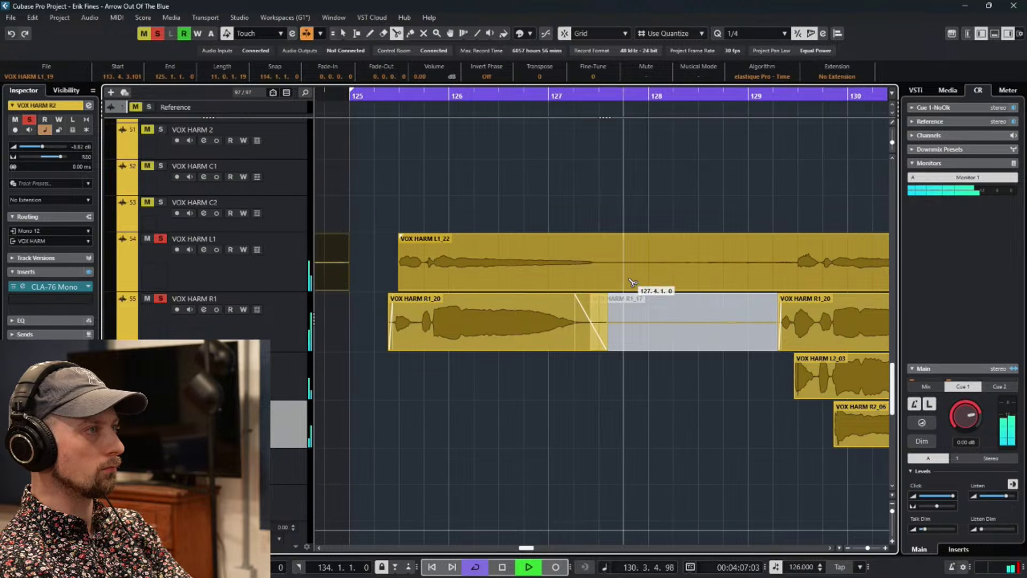
pyautogui.click(615, 285)
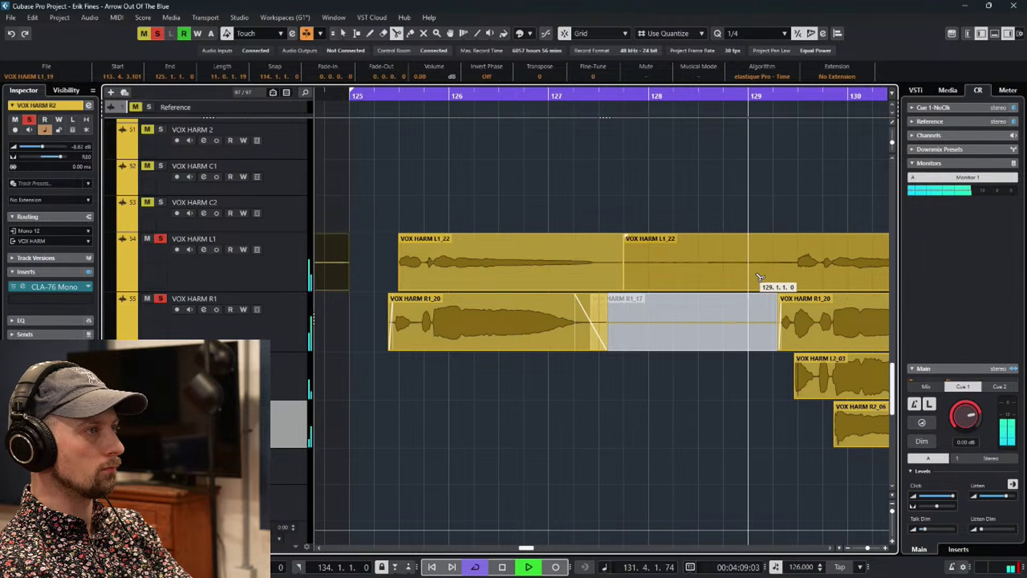
pyautogui.click(785, 275)
pyautogui.press('1')
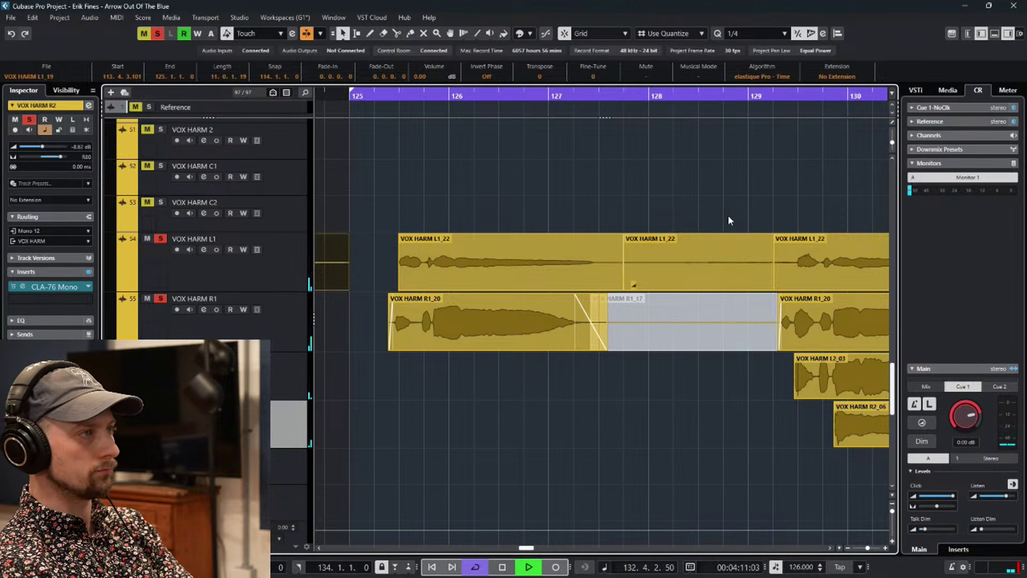
pyautogui.click(709, 255)
pyautogui.press('Delete')
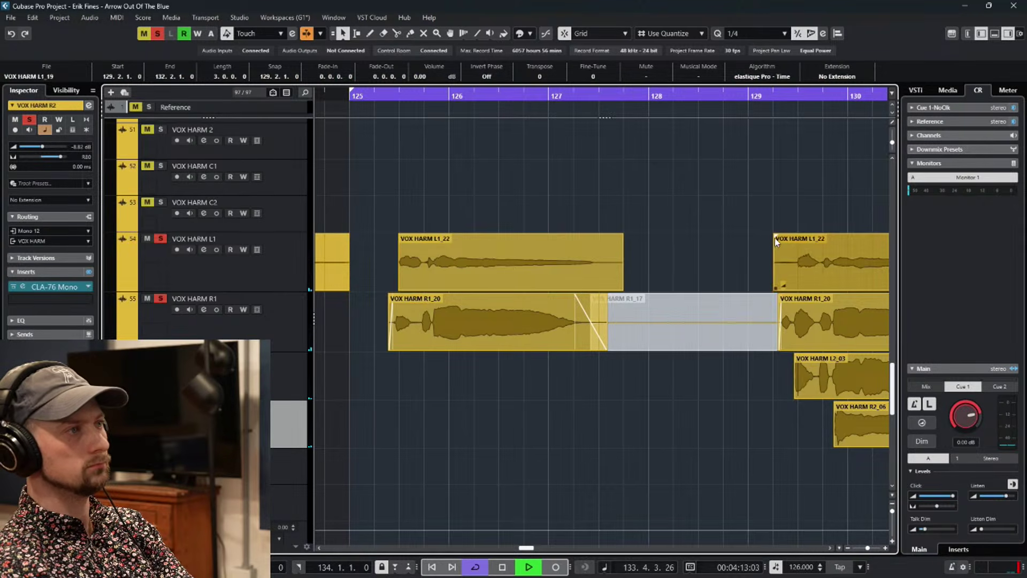
# Give the second VOX HARM L1 phrase a 0.0.0.61 fade-in and, on a 1/8 grid, trim its start to 129.2.3.0.
pyautogui.click(774, 238)
pyautogui.click(754, 33)
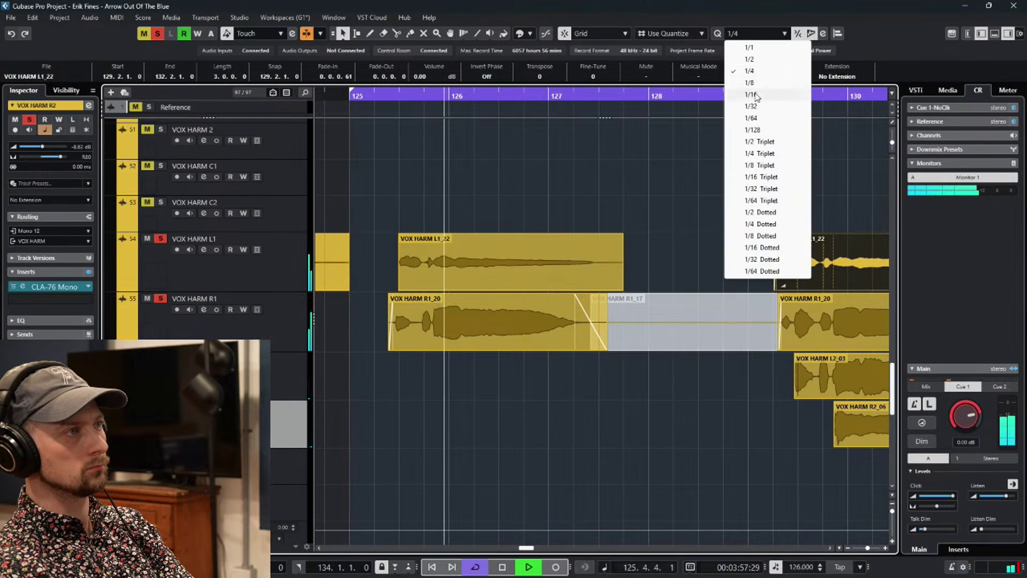
pyautogui.click(762, 83)
pyautogui.moveTo(775, 287); pyautogui.dragTo(786, 288)
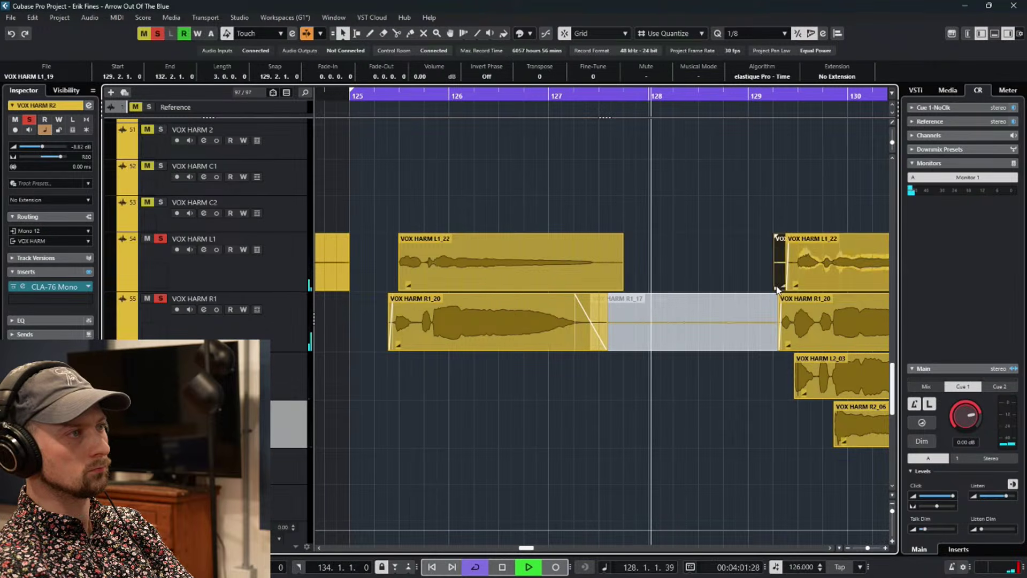
# Add a fade-out to the first VOX HARM L1 phrase and trim its end to 127.3.3.0.
pyautogui.moveTo(620, 239); pyautogui.dragTo(593, 236)
pyautogui.moveTo(619, 287); pyautogui.dragTo(607, 287)
pyautogui.click(625, 279)
pyautogui.click(619, 287)
pyautogui.press('Delete')
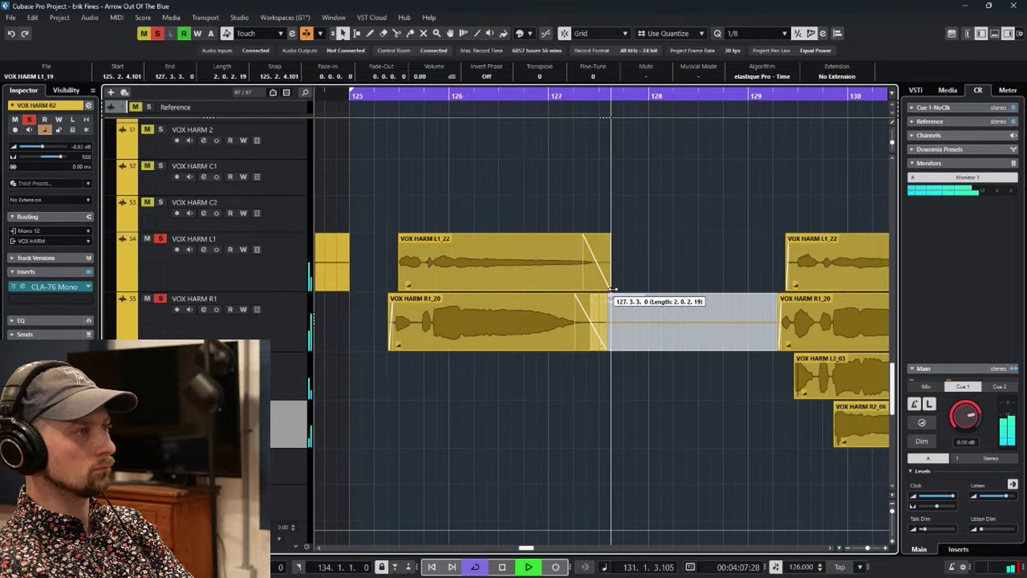
# Trim the second VOX HARM L1 phrase to end at 132.1.1.0 and set its fade-out to 0.0.2.28.
pyautogui.hscroll(5, 687, 230)
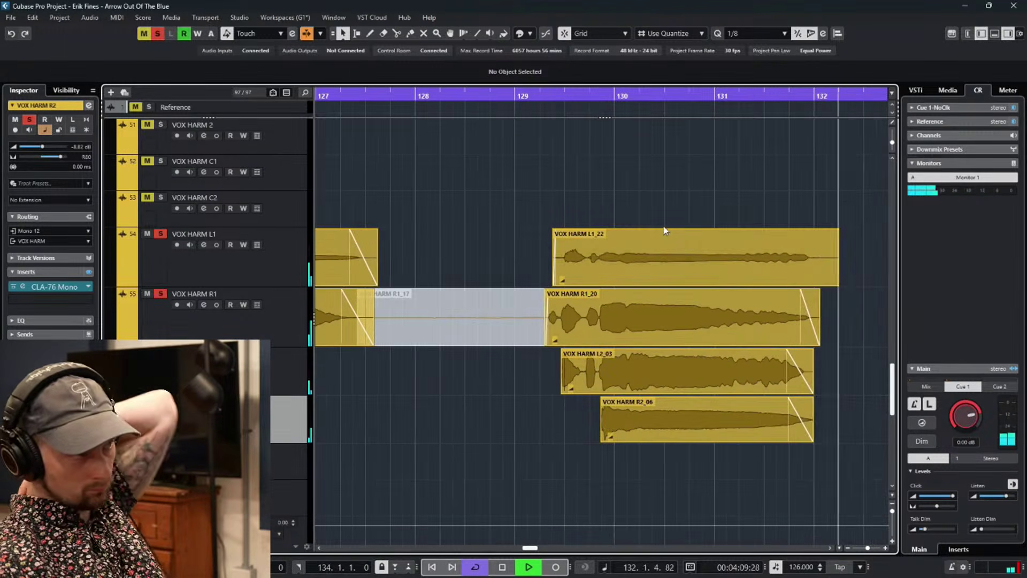
pyautogui.moveTo(811, 230); pyautogui.dragTo(790, 230)
pyautogui.moveTo(809, 283); pyautogui.dragTo(800, 283)
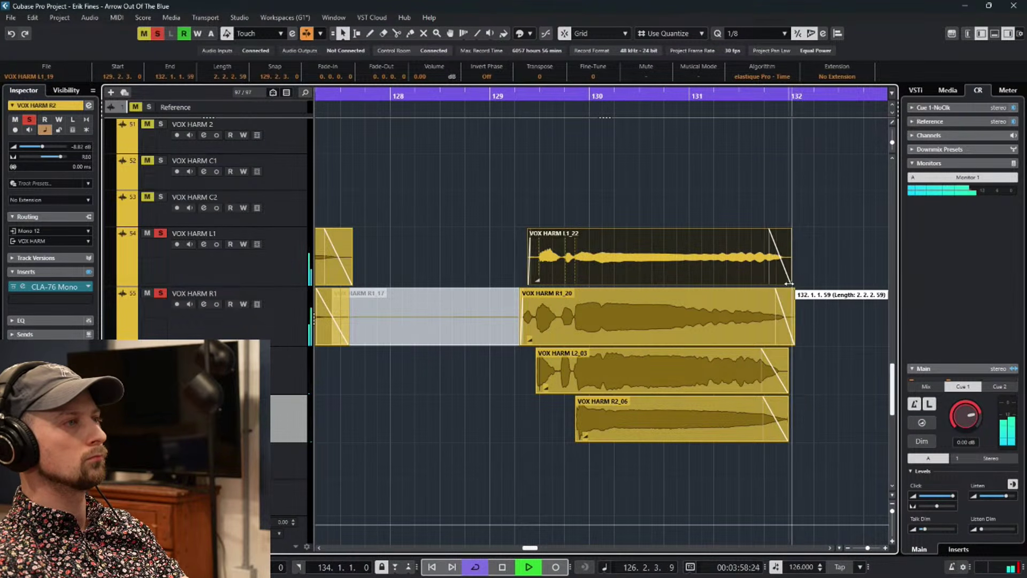
pyautogui.moveTo(792, 282); pyautogui.dragTo(786, 283)
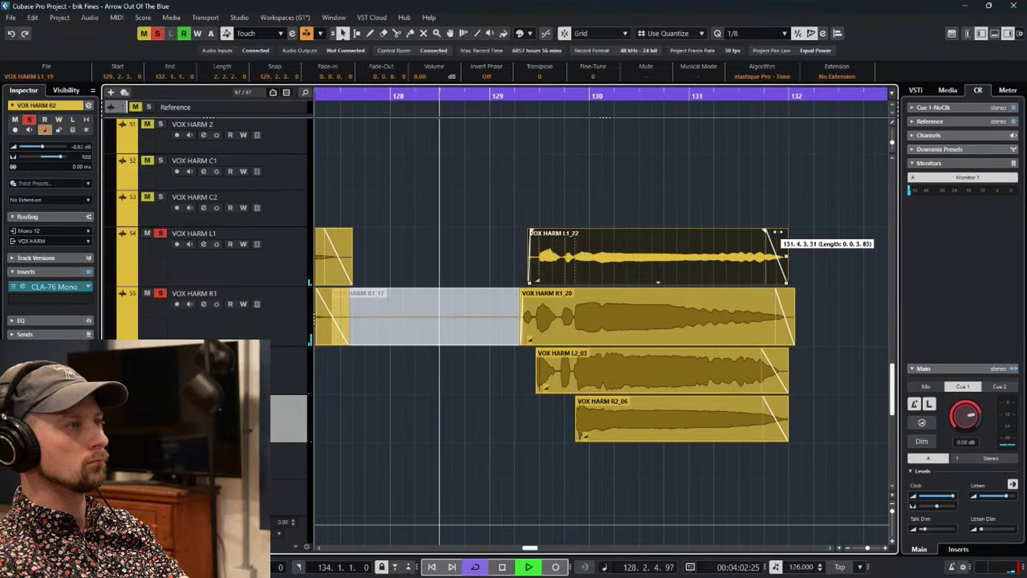
pyautogui.click(788, 214)
pyautogui.moveTo(763, 231); pyautogui.dragTo(775, 231)
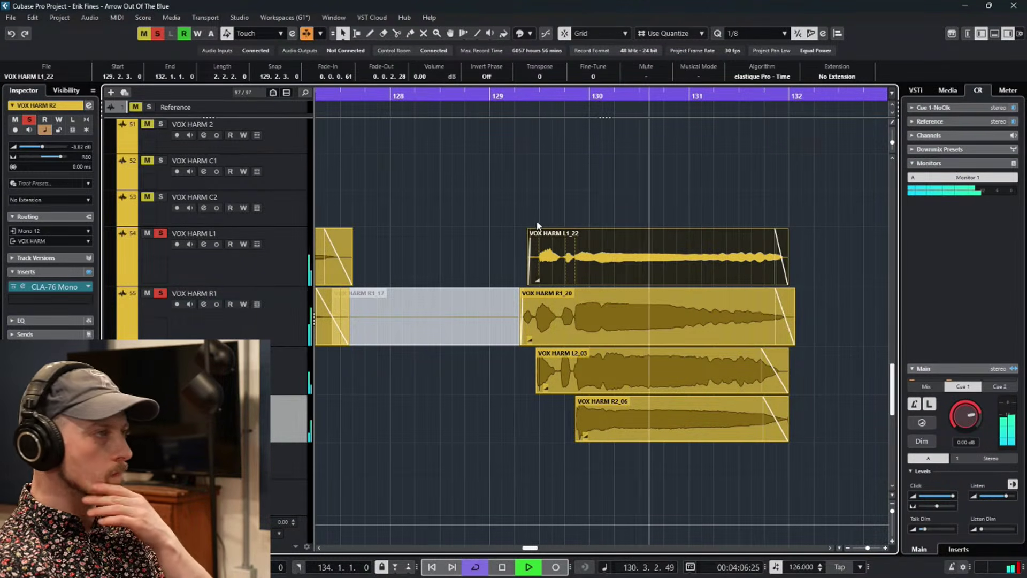
# Stop playback and trim the start of the second VOX HARM R1 phrase to 129.2.4.9.
pyautogui.click(505, 96)
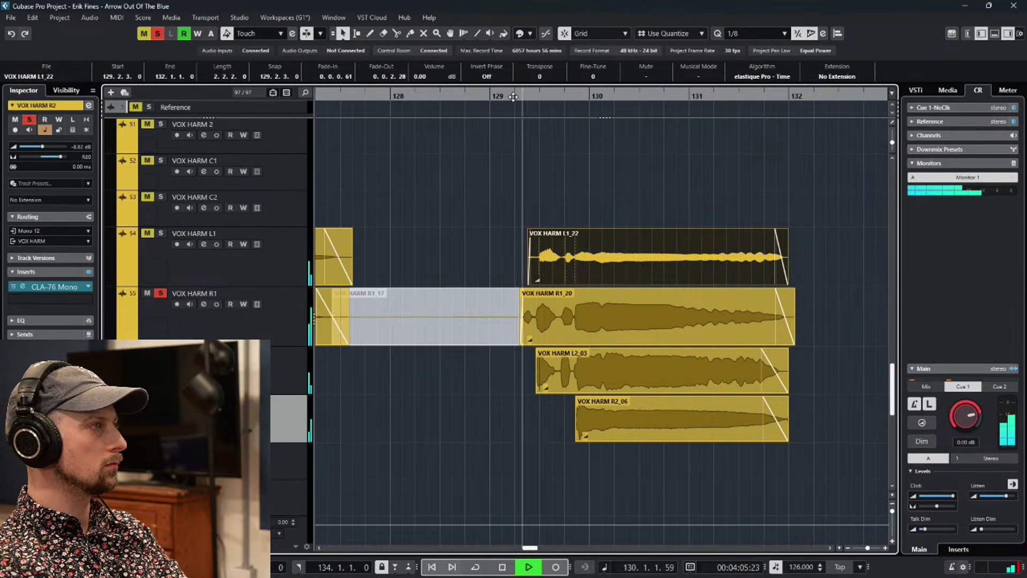
pyautogui.press('space')
pyautogui.moveTo(519, 96); pyautogui.dragTo(518, 368)
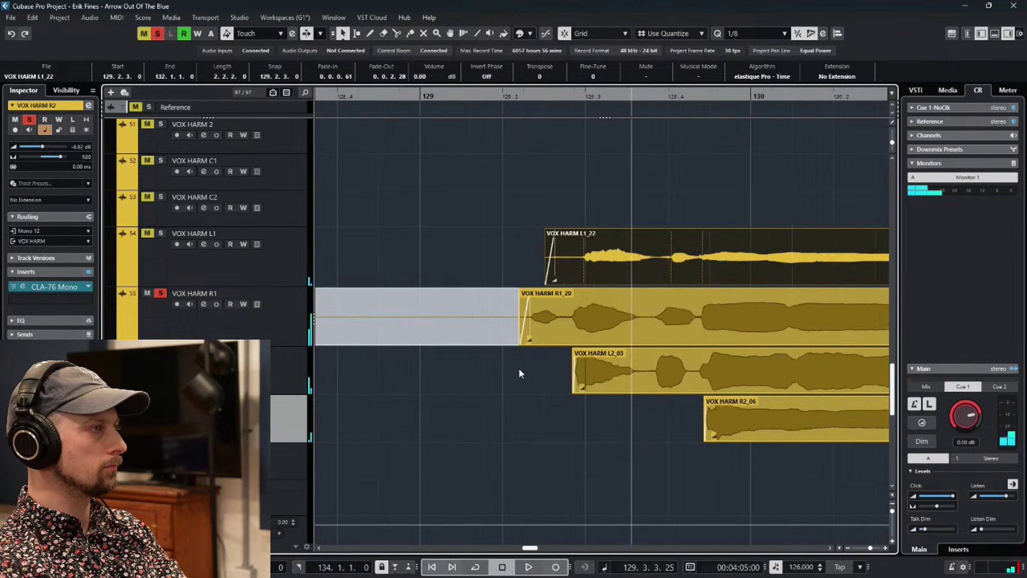
pyautogui.click(532, 328)
pyautogui.moveTo(521, 342); pyautogui.dragTo(624, 342)
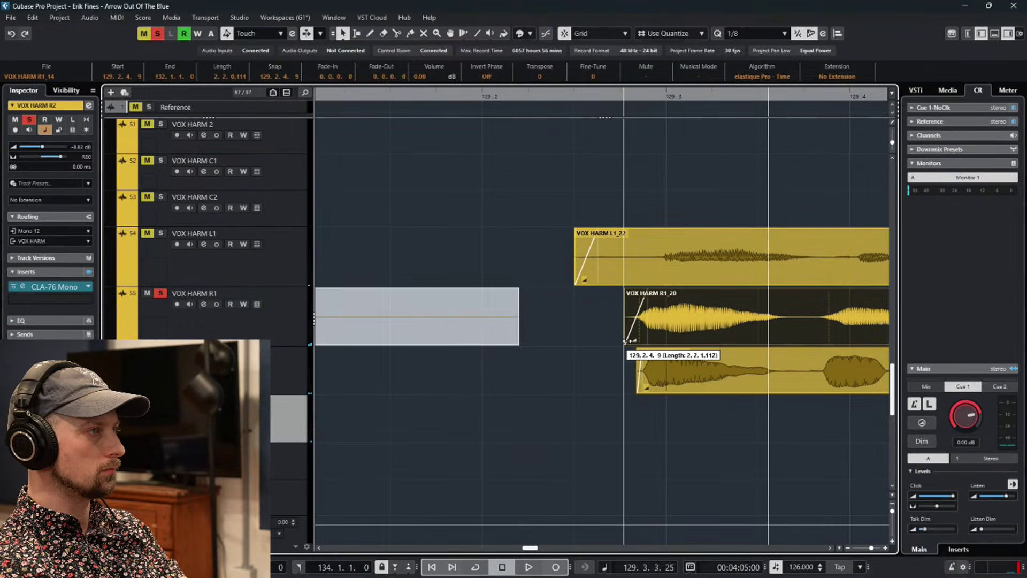
# Trim the start of the second VOX HARM L1 phrase to 129.2.4.58 and resume playback.
pyautogui.click(599, 275)
pyautogui.moveTo(578, 281); pyautogui.dragTo(643, 279)
pyautogui.press('space')
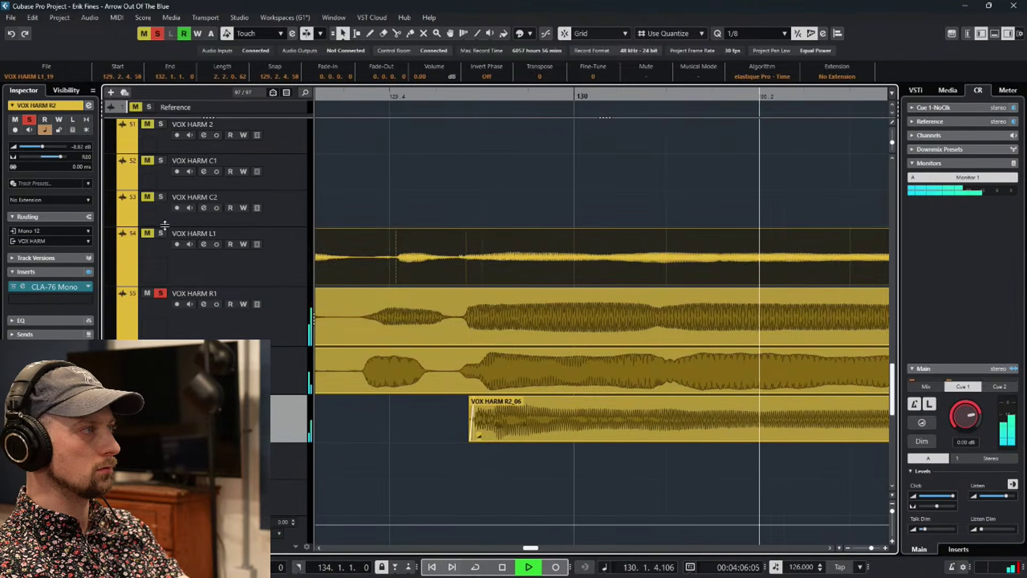
# Clear all solos and turn cycle playback back on for bars 125 to 134 to hear the full mix.
pyautogui.press('g')
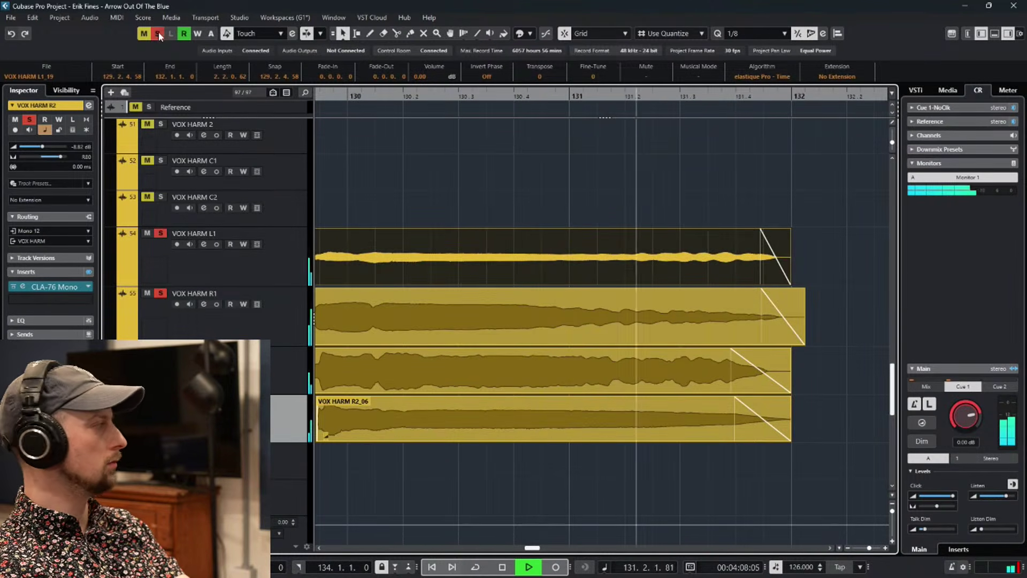
pyautogui.click(157, 33)
pyautogui.press('g')
pyautogui.press('g')
pyautogui.press('g')
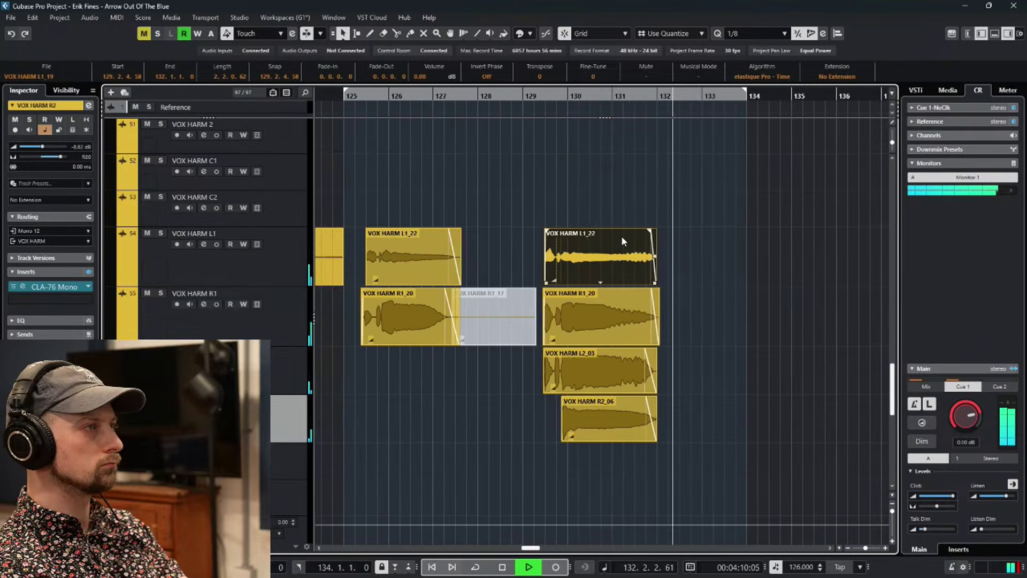
pyautogui.press('/')
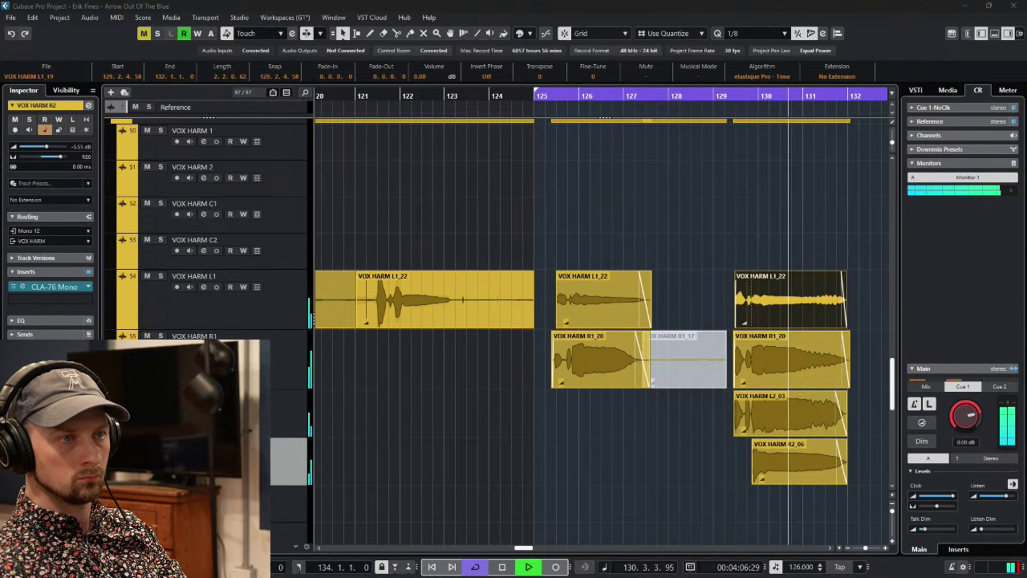
# Solo the VOX HARM tracks, move the playhead to 129.2.3.0 and deselect all events.
pyautogui.press('s')
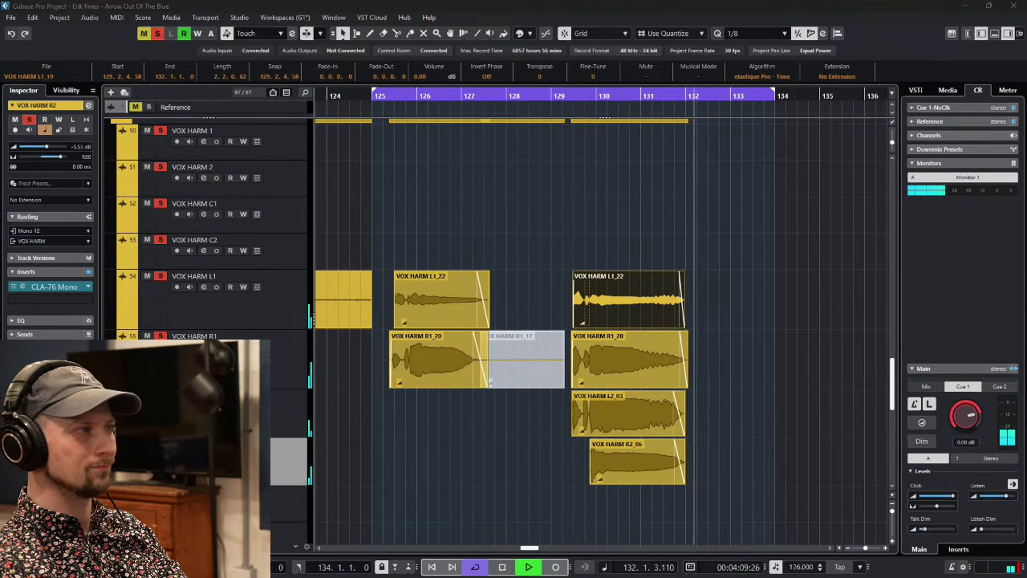
pyautogui.hscroll(4, 747, 313)
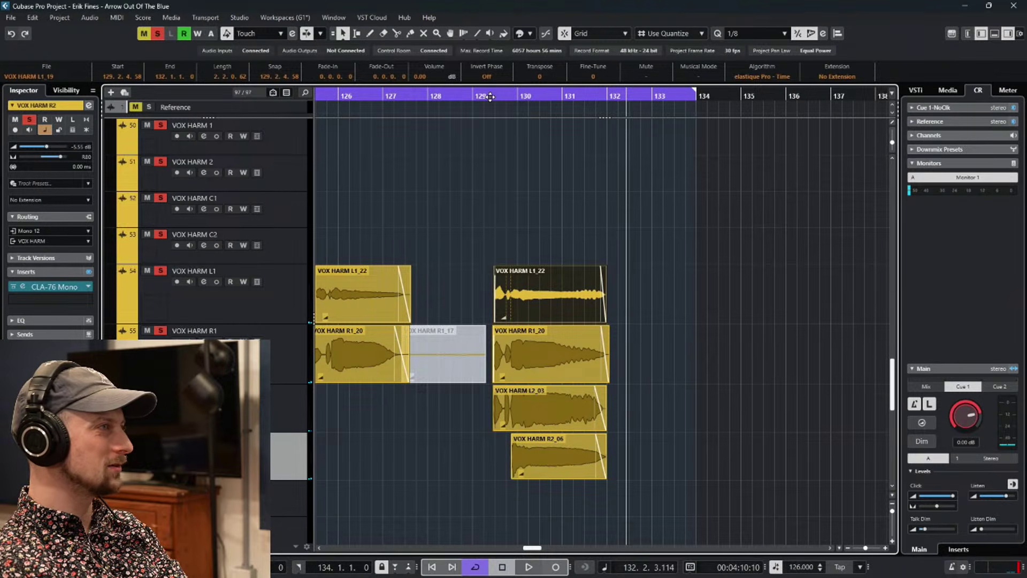
pyautogui.click(733, 193)
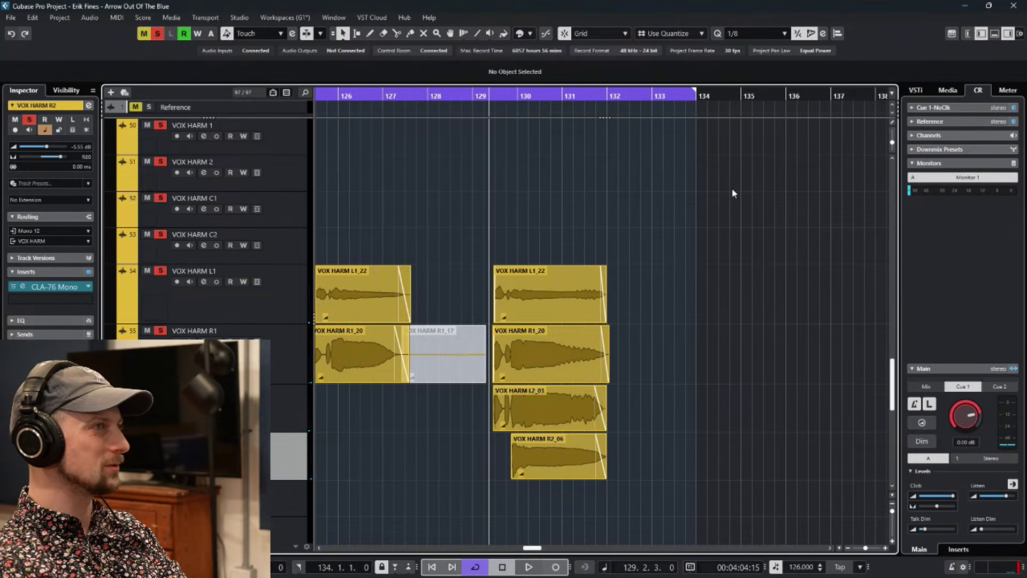
# Show the lower editor zone, play the harmonies from 129.2.3.0 and clear all solos.
pyautogui.click(994, 33)
pyautogui.scroll(-3, 685, 255)
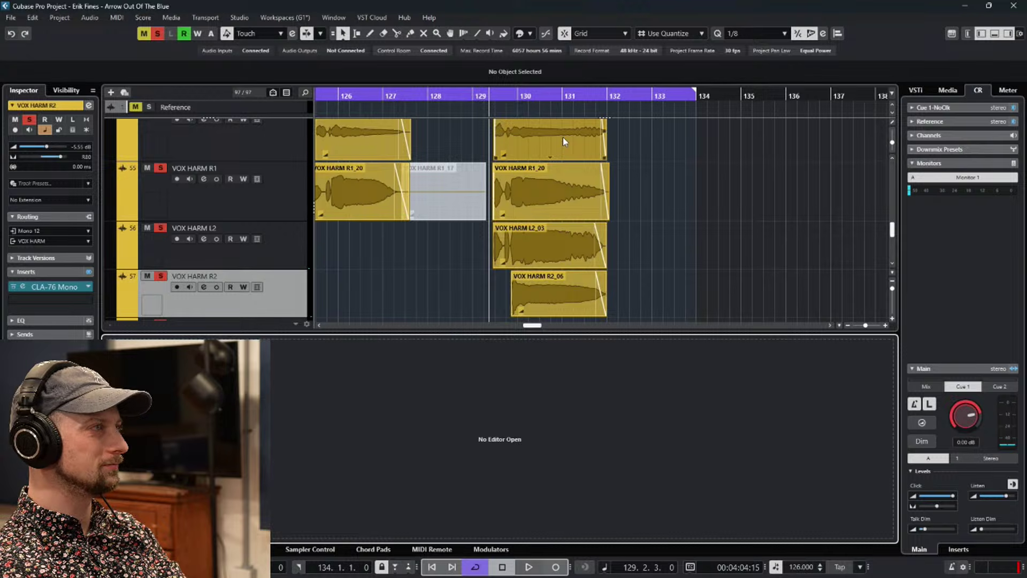
pyautogui.press('space')
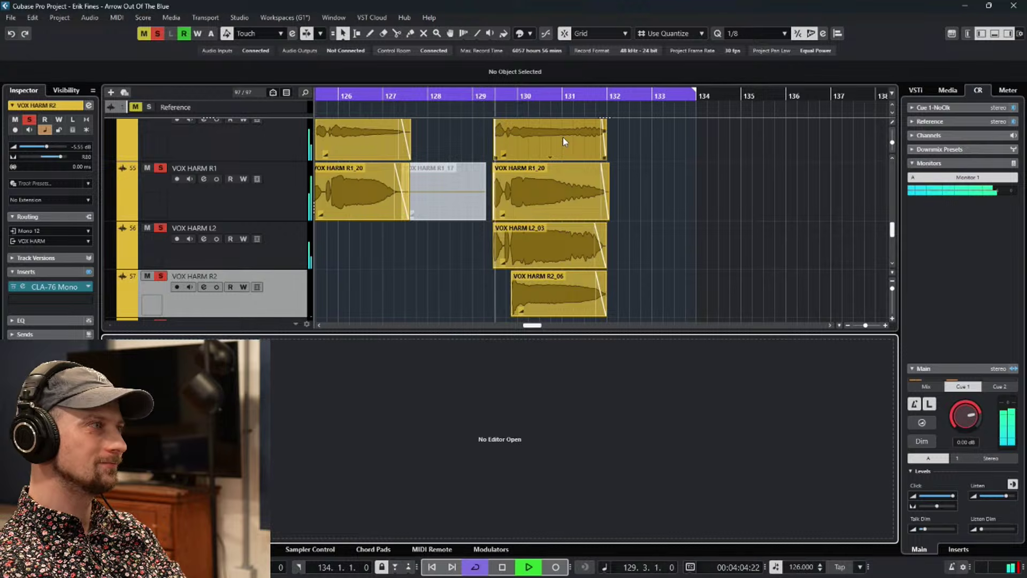
pyautogui.click(158, 33)
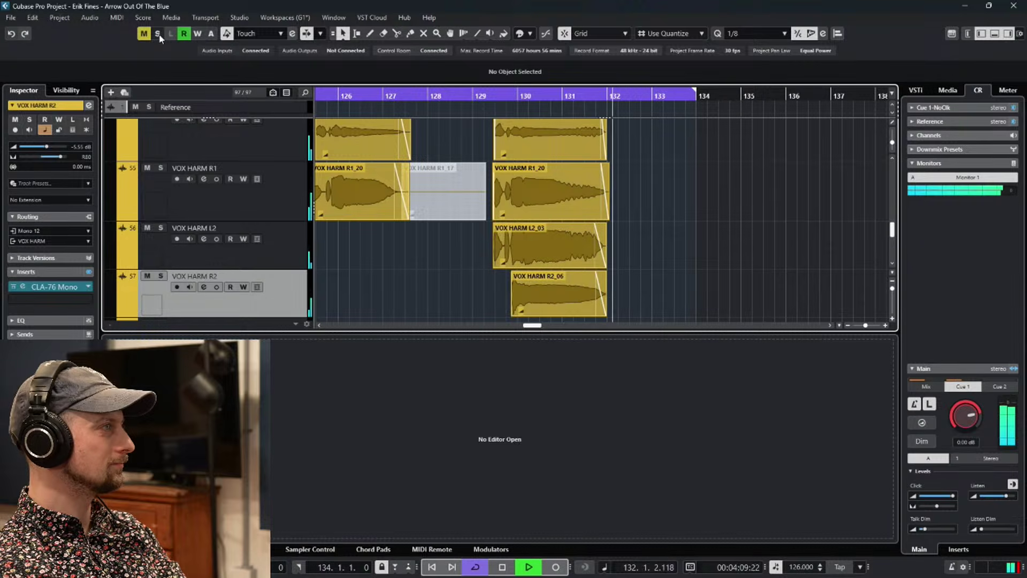
# Open the second VOX HARM L1_22 event in the sample editor and loop playback over its range from 129.2.4.58 to 132.1.1.0.
pyautogui.press('space')
pyautogui.doubleClick(572, 142)
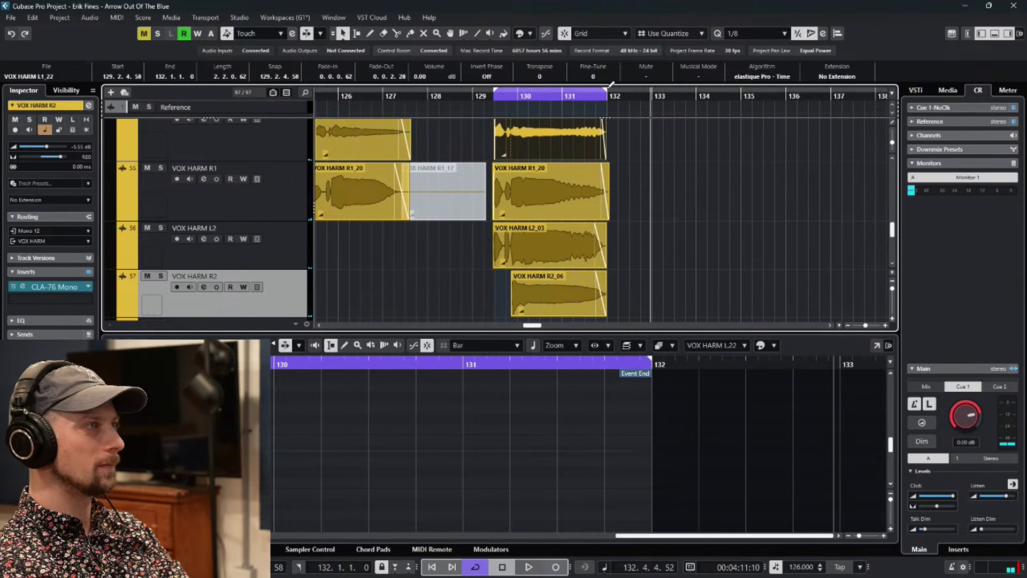
pyautogui.click(496, 97)
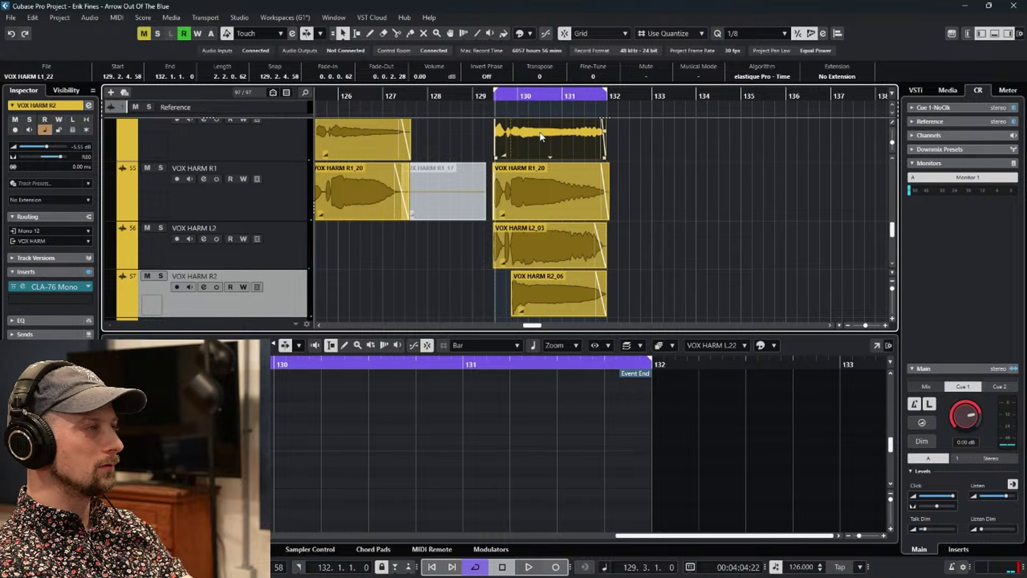
pyautogui.click(552, 198)
pyautogui.click(669, 196)
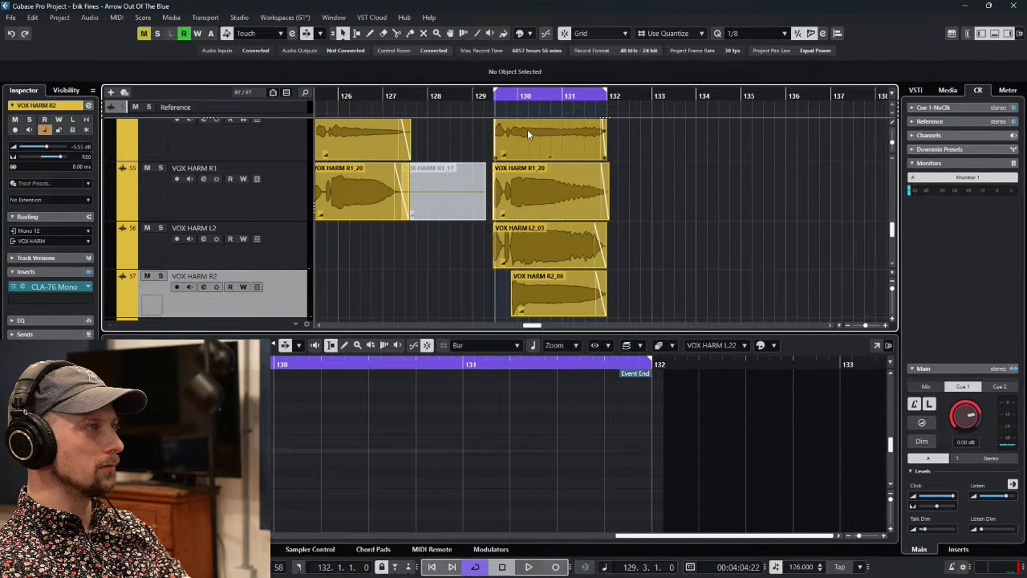
pyautogui.press('space')
pyautogui.click(528, 130)
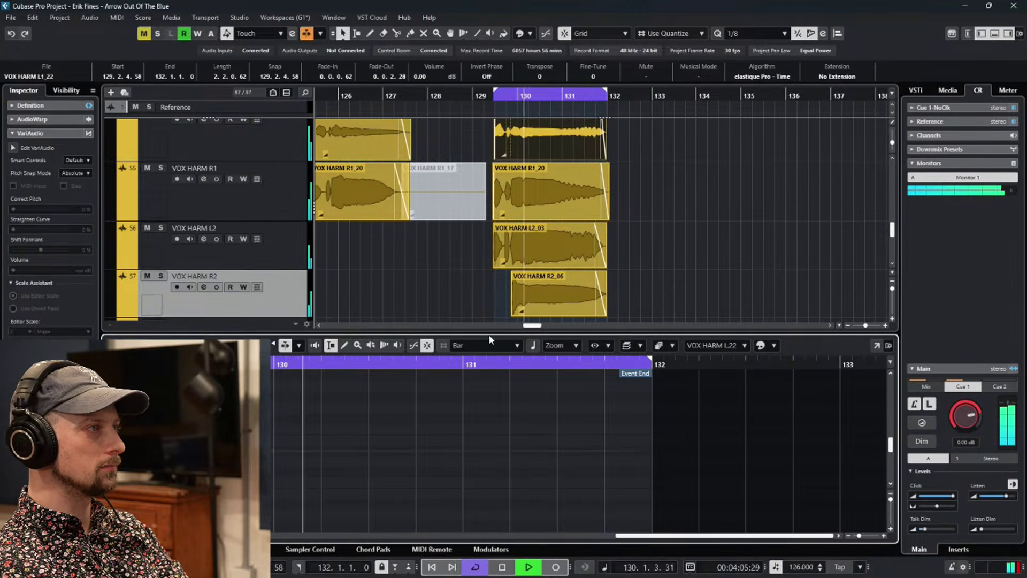
# Stop playback, select the VOX LEAD 3_15 event and reduce the waveform display height of the audio events.
pyautogui.scroll(5, 689, 195)
pyautogui.press('space')
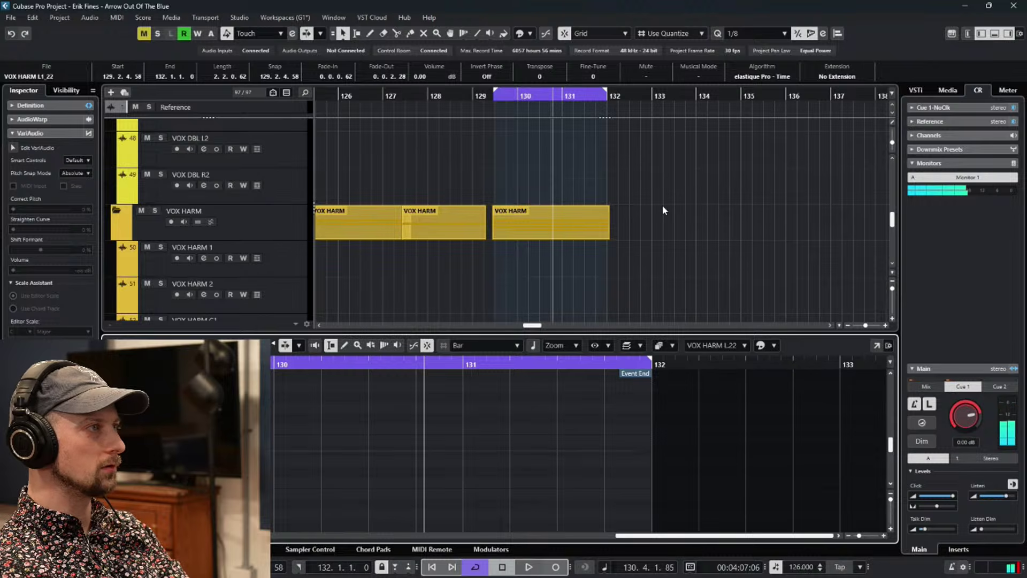
pyautogui.scroll(3, 662, 209)
pyautogui.click(589, 262)
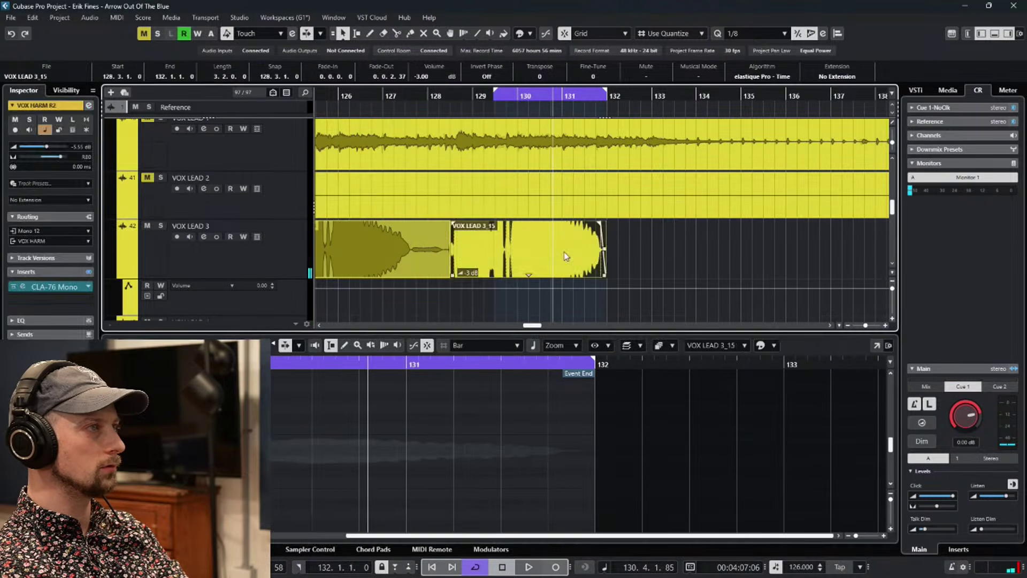
pyautogui.moveTo(893, 143); pyautogui.dragTo(891, 149)
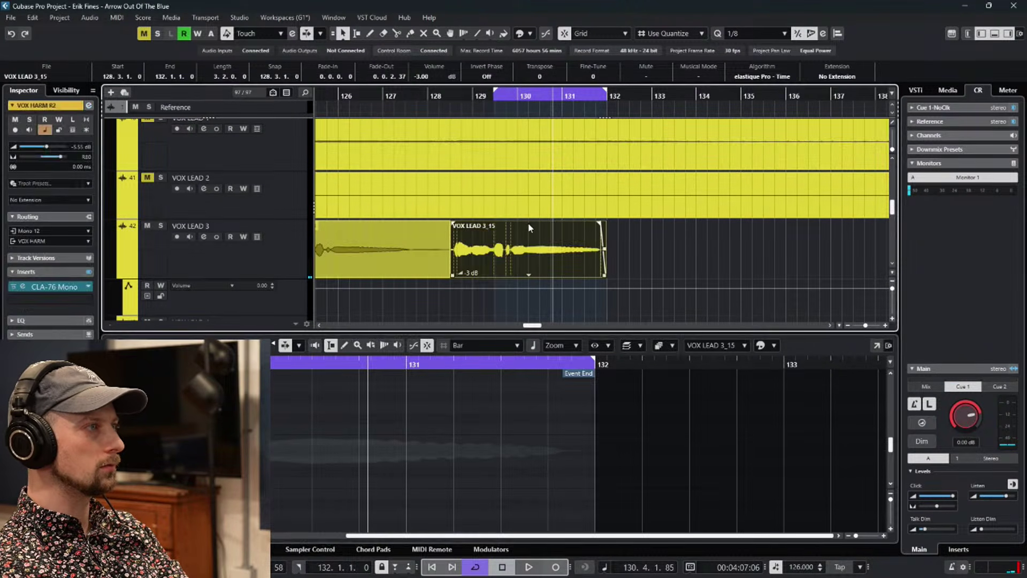
# Show the VariAudio pitch segments of VOX LEAD 3_15 in an enlarged sample editor.
pyautogui.doubleClick(527, 254)
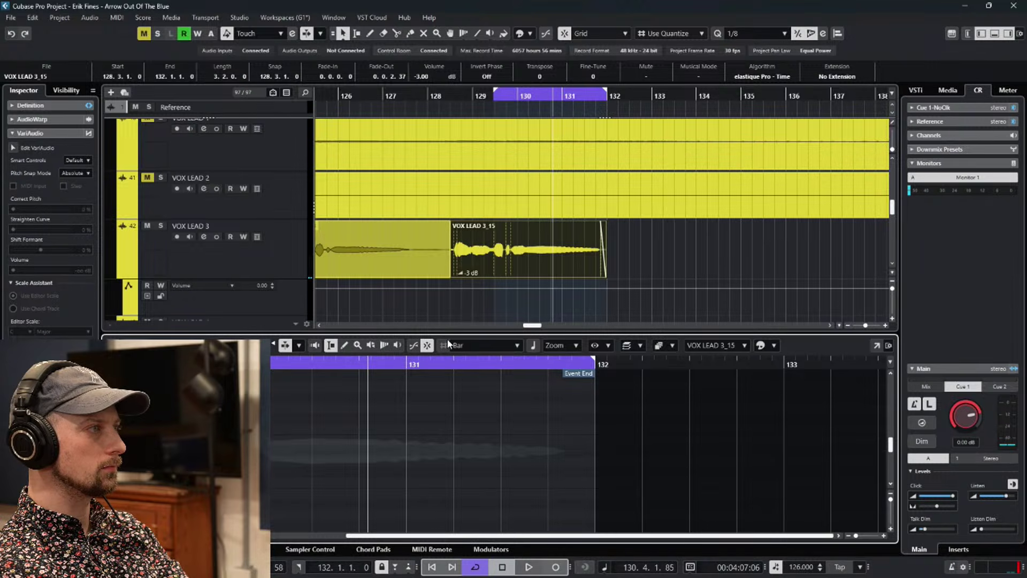
pyautogui.moveTo(449, 333); pyautogui.dragTo(465, 246)
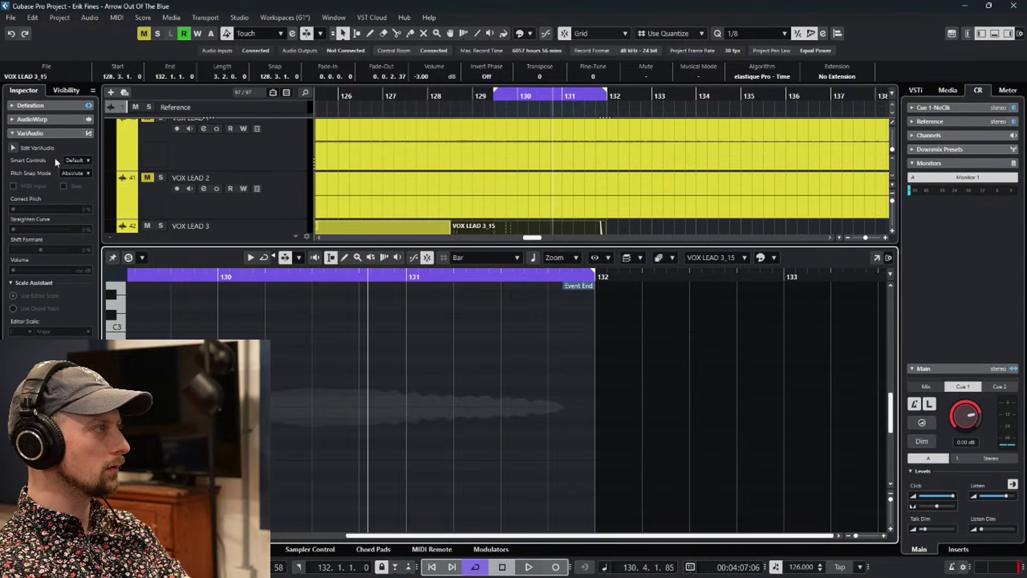
pyautogui.click(13, 148)
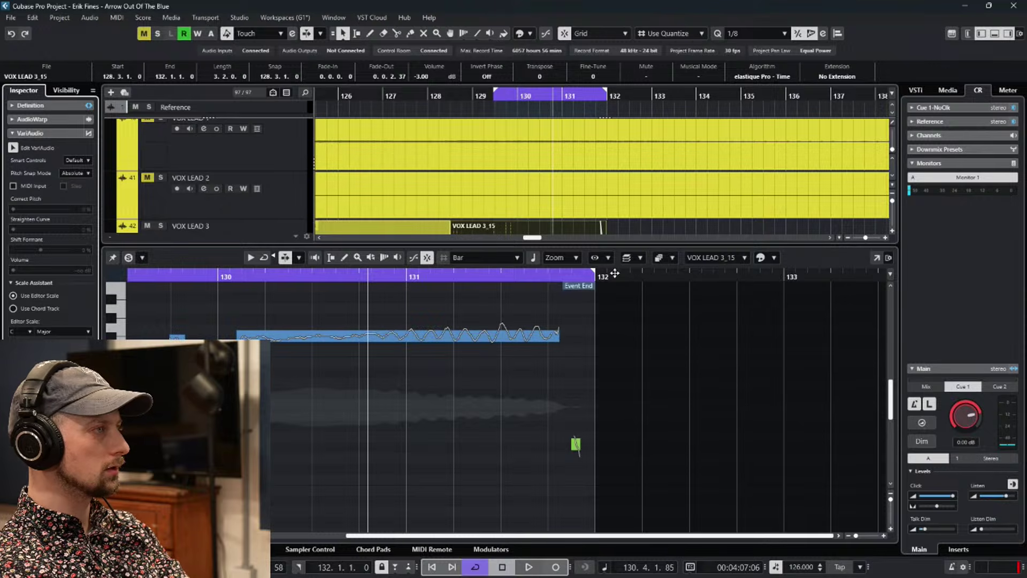
pyautogui.press('2')
# Select the harmony events VOX HARM L1_22, R1_20, L2_03 and R2_06 around bar 130 together.
pyautogui.scroll(-5, 654, 206)
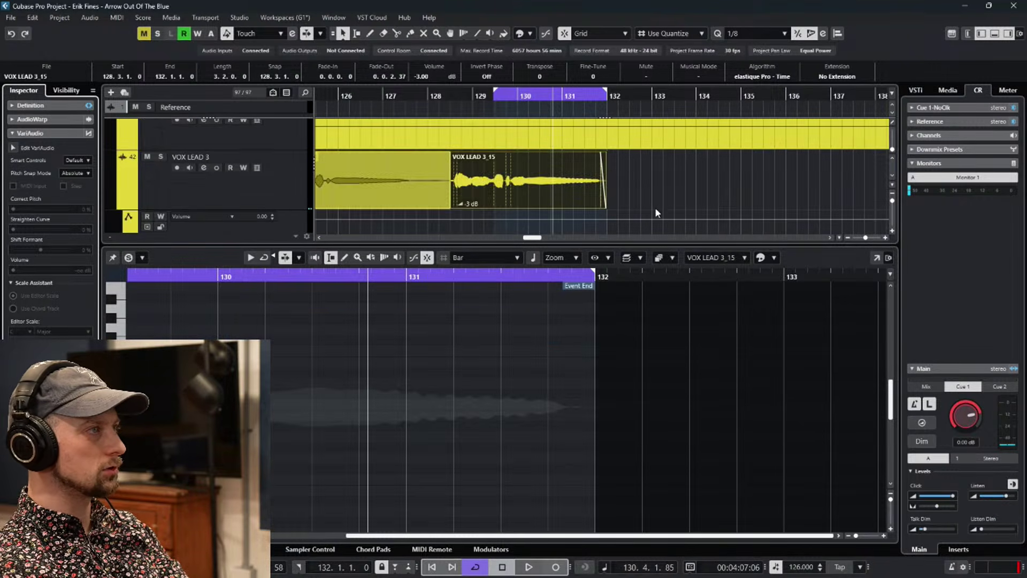
pyautogui.moveTo(625, 245); pyautogui.dragTo(626, 345)
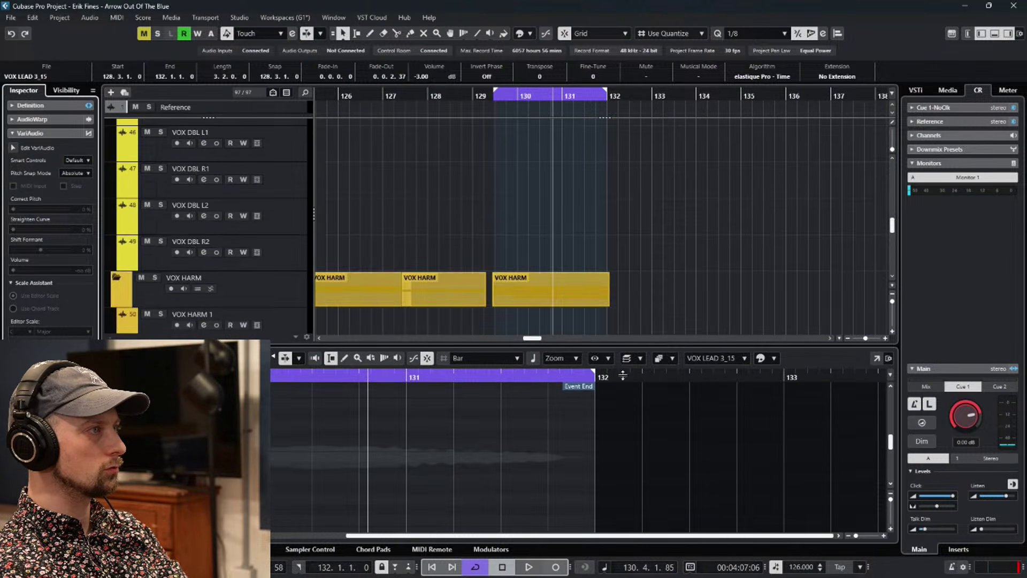
pyautogui.scroll(-7, 636, 289)
pyautogui.click(555, 177)
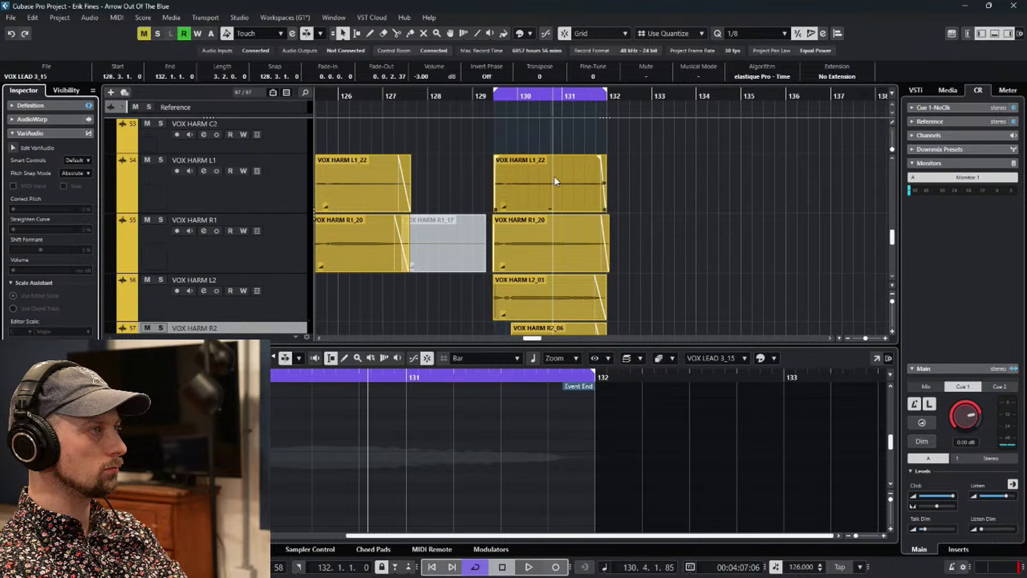
pyautogui.keyDown('shift'); pyautogui.click(561, 241); pyautogui.keyUp('shift')
pyautogui.keyDown('shift'); pyautogui.click(576, 291); pyautogui.keyUp('shift')
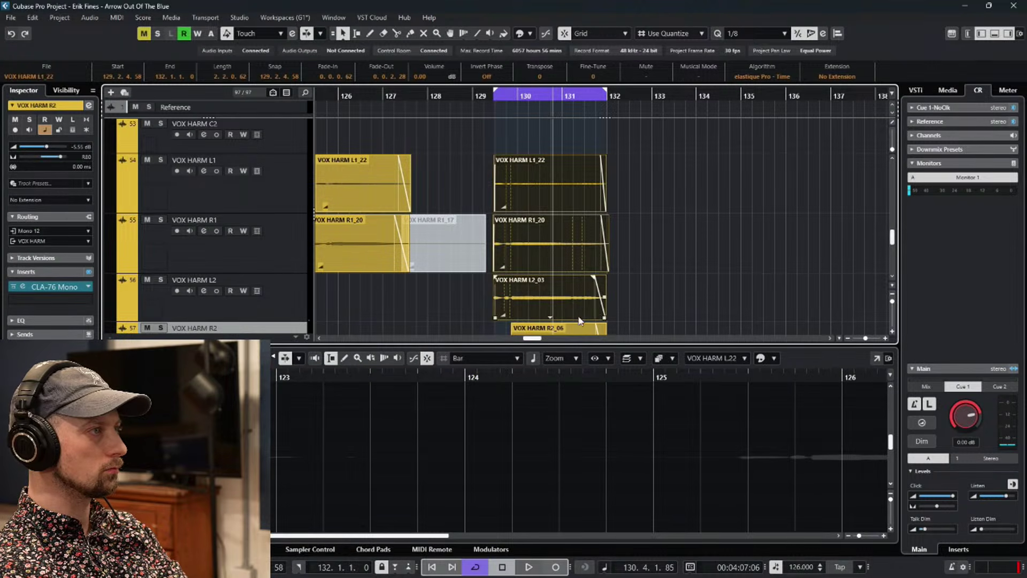
pyautogui.scroll(-2, 576, 324)
pyautogui.keyDown('shift'); pyautogui.click(566, 272); pyautogui.keyUp('shift')
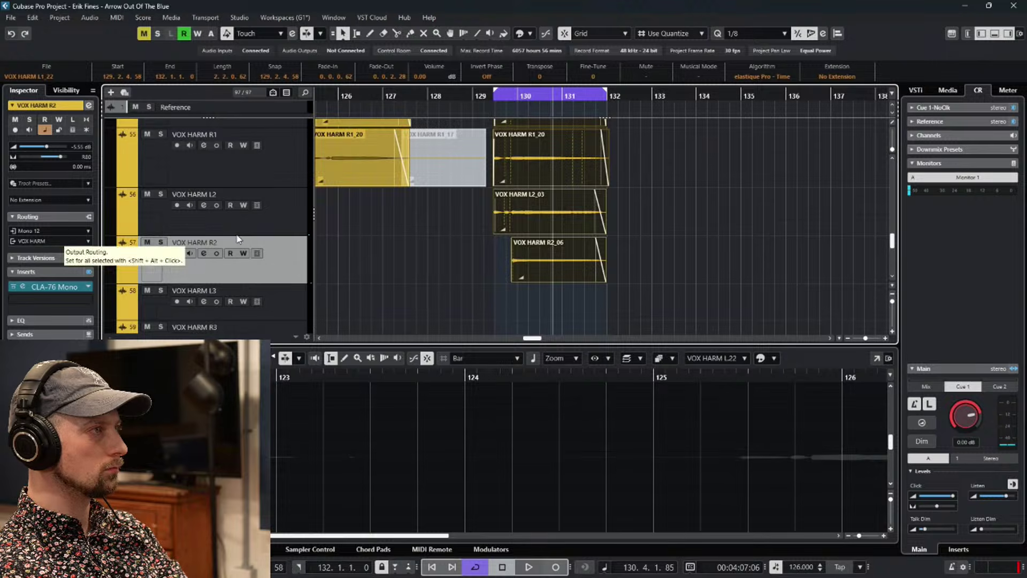
# Turn on VariAudio editing one by one for the VOX HARM L1_22, R1_20, L2_03 and R2_06 events around bar 130.
pyautogui.scroll(2, 669, 206)
pyautogui.click(669, 206)
pyautogui.click(565, 194)
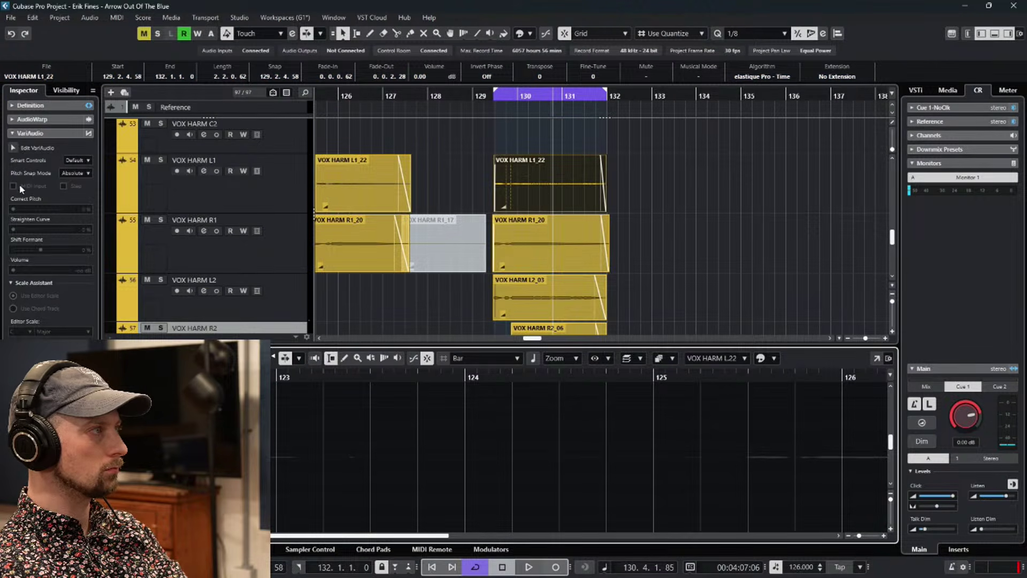
pyautogui.click(543, 229)
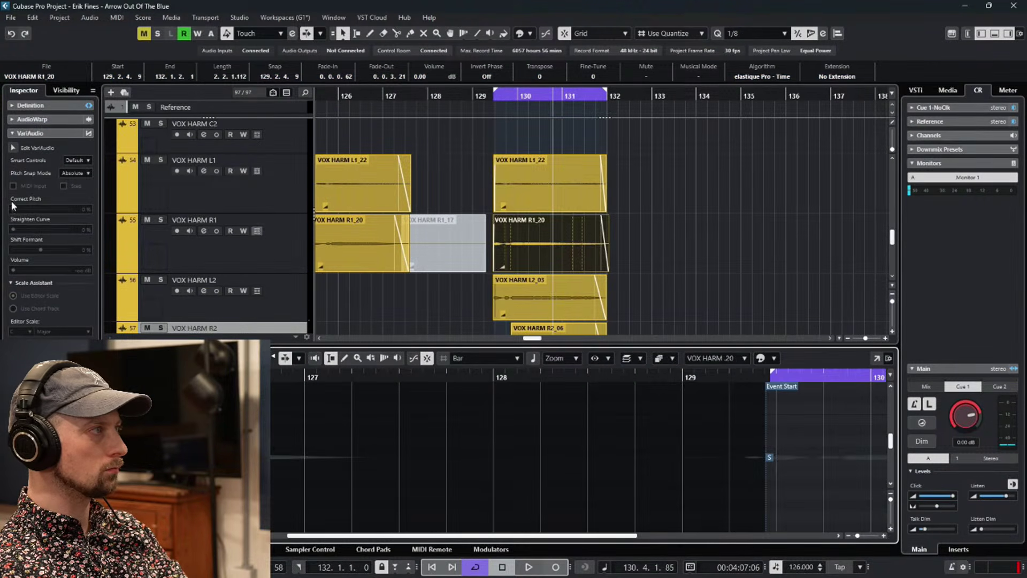
pyautogui.click(540, 294)
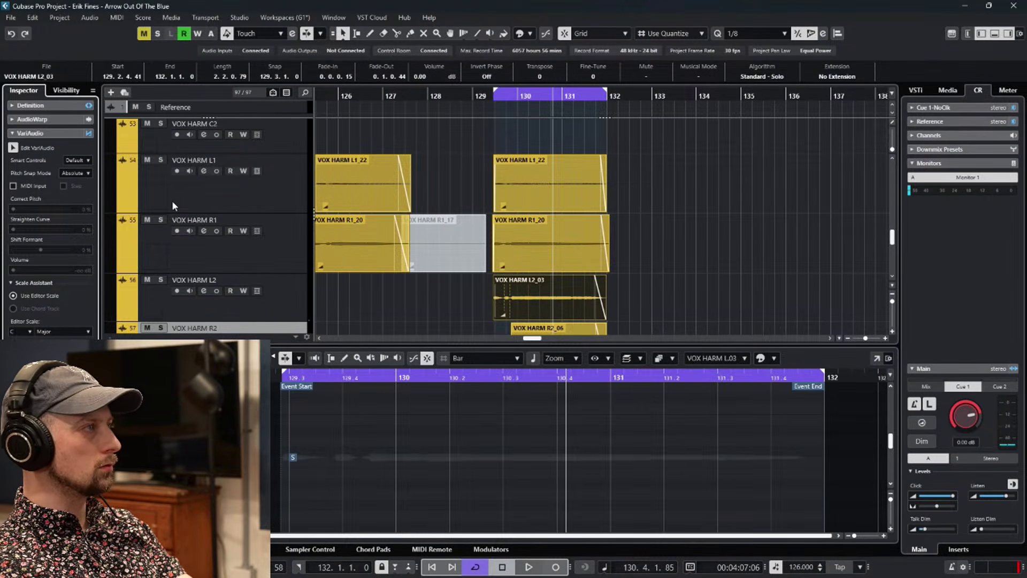
pyautogui.click(583, 329)
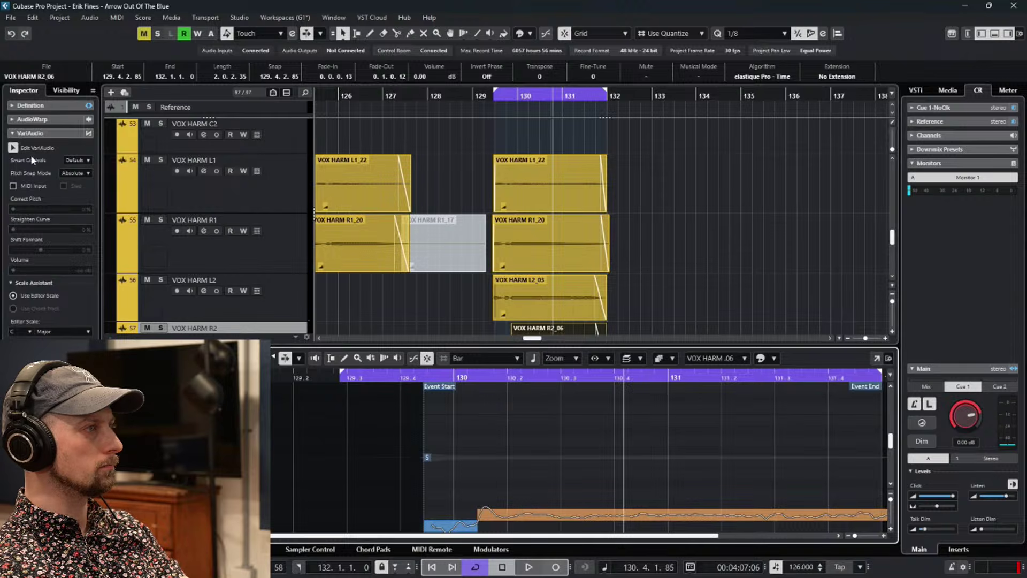
# Select all four harmony events around bar 130 and examine their VariAudio pitch segments together in an enlarged sample editor.
pyautogui.moveTo(650, 154); pyautogui.dragTo(491, 335)
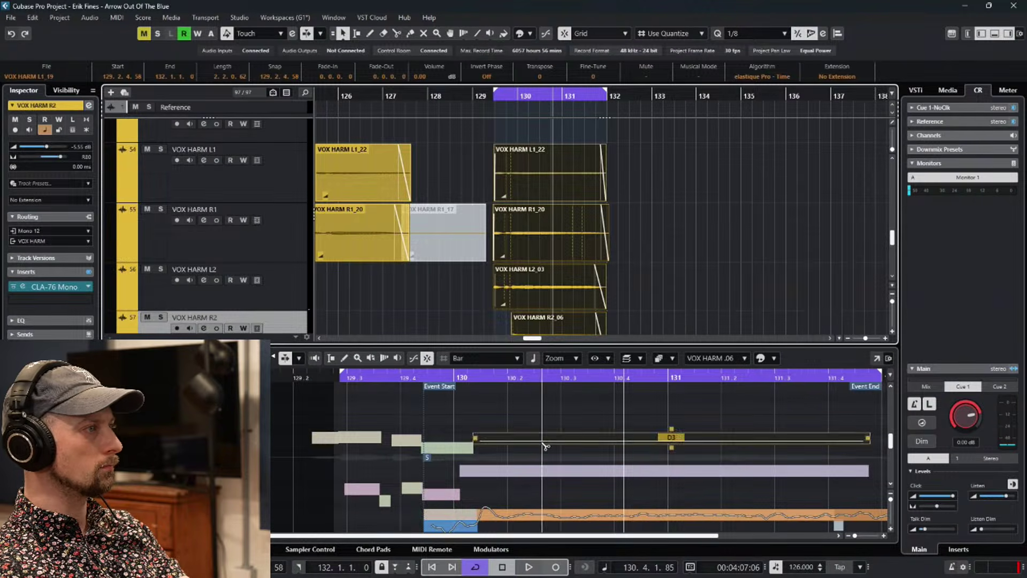
pyautogui.moveTo(581, 344); pyautogui.dragTo(581, 182)
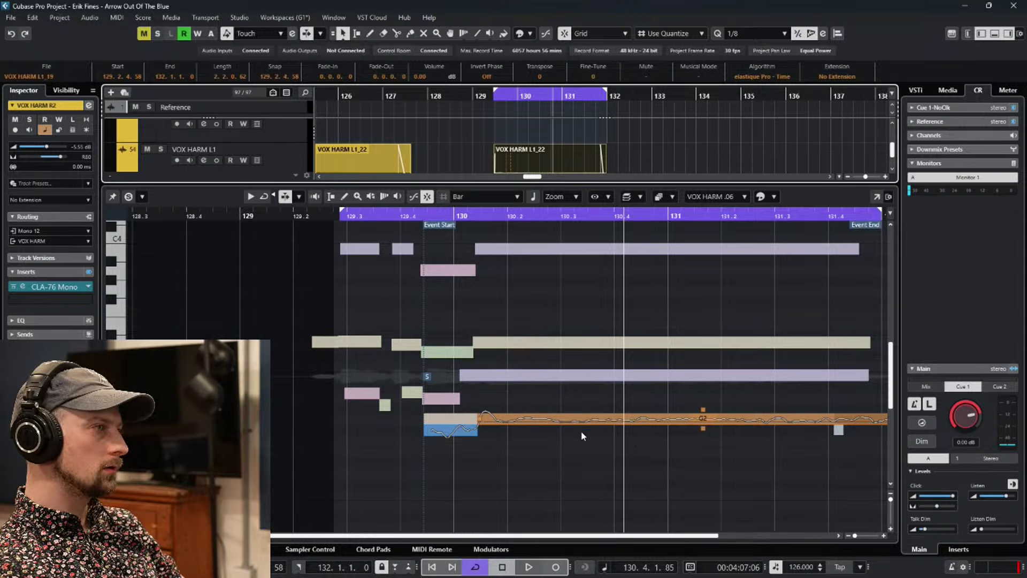
pyautogui.hscroll(3, 535, 436)
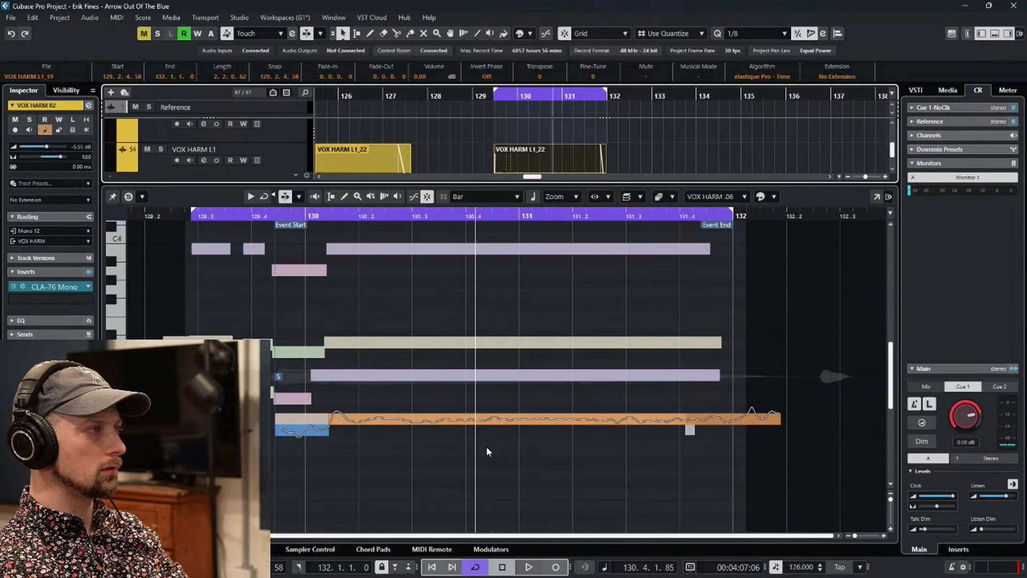
pyautogui.hscroll(-2, 486, 446)
pyautogui.scroll(-2, 511, 446)
pyautogui.hscroll(-2, 433, 446)
pyautogui.scroll(-1, 434, 446)
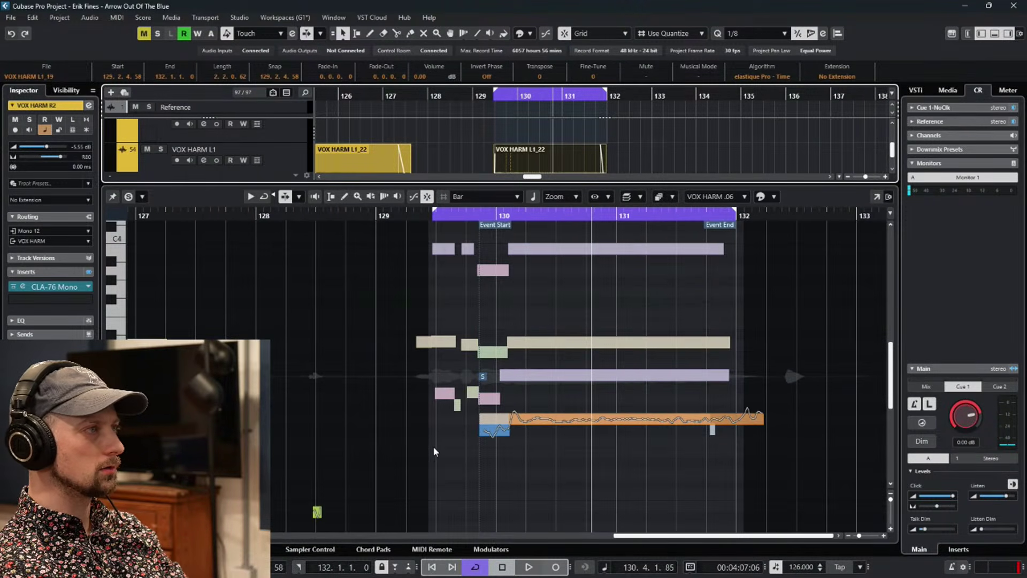
pyautogui.click(601, 422)
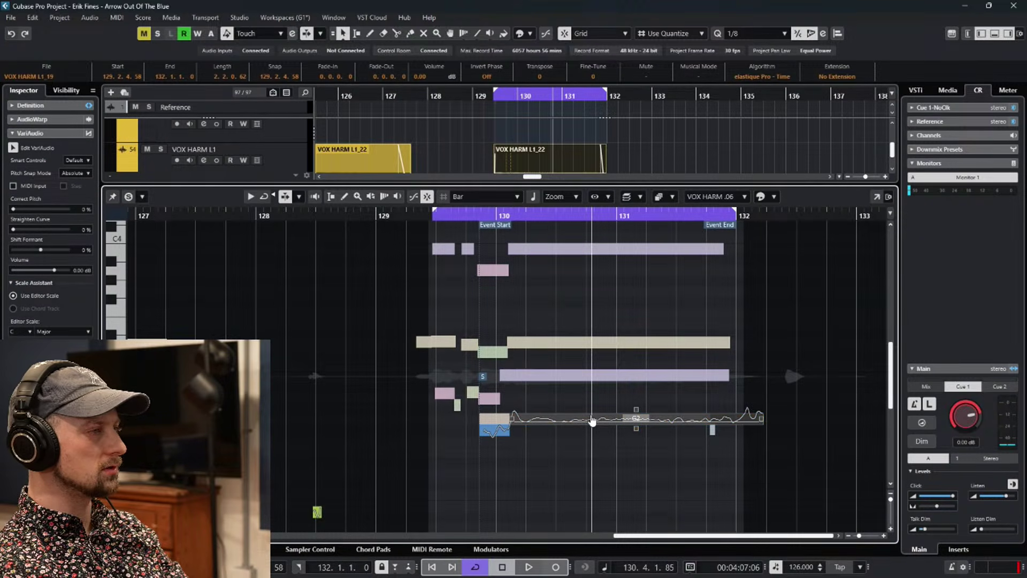
# Turn on VariAudio editing for the VOX LEAD 3_15 event and enlarge the sample editor to show its pitch segments.
pyautogui.moveTo(581, 375); pyautogui.dragTo(605, 339)
pyautogui.scroll(5, 649, 284)
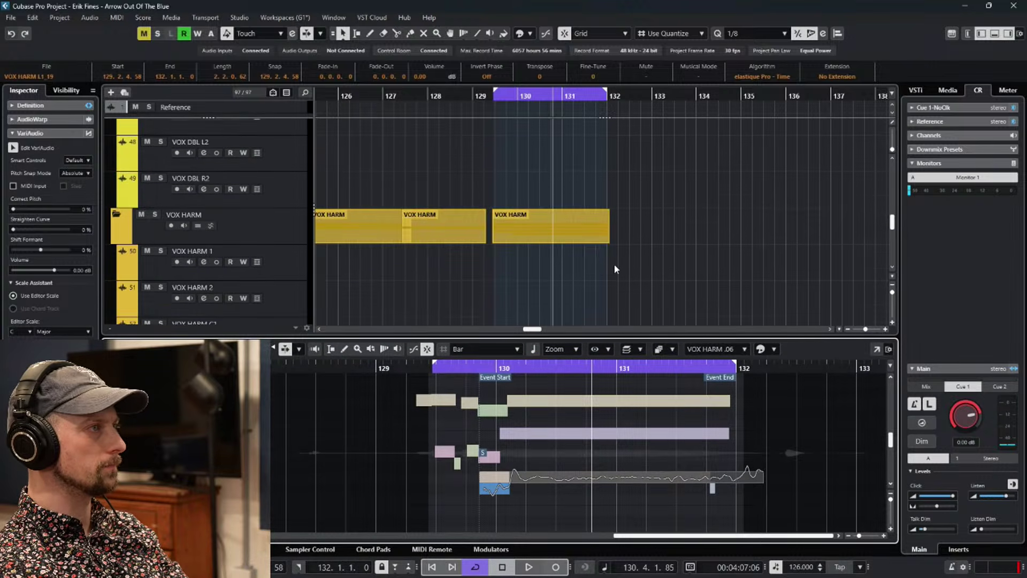
pyautogui.scroll(6, 614, 269)
pyautogui.click(557, 247)
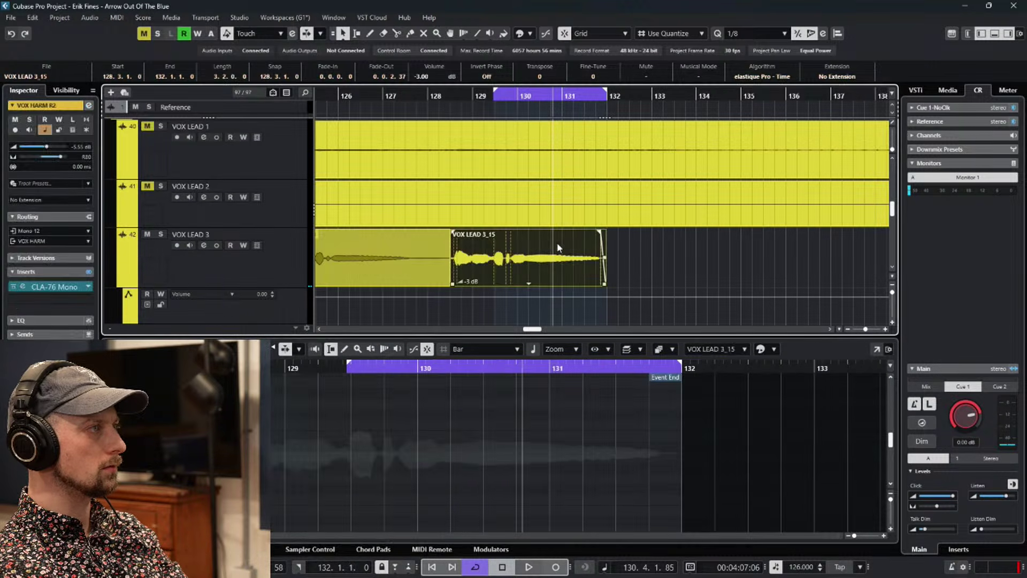
pyautogui.click(376, 342)
pyautogui.click(13, 147)
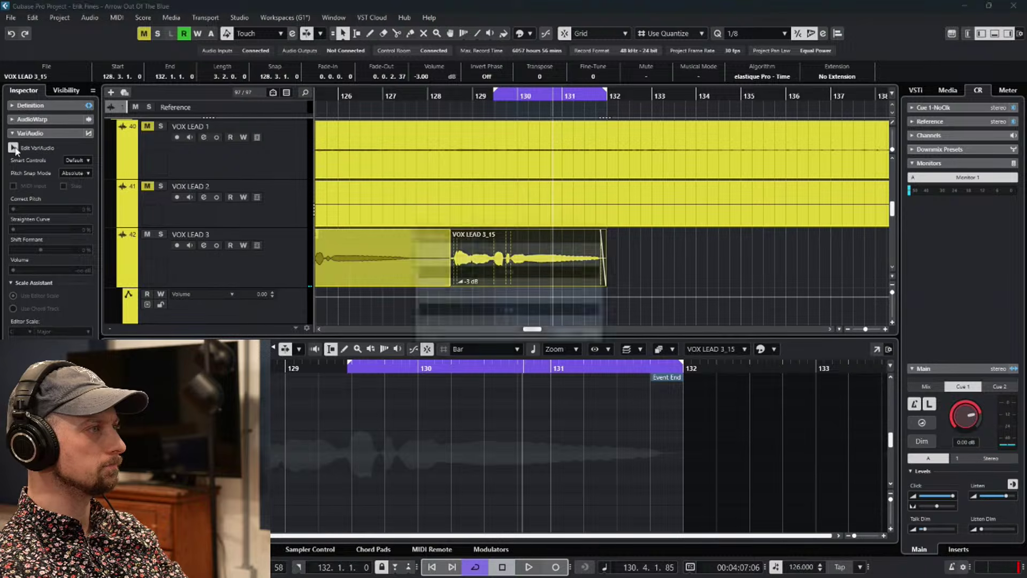
pyautogui.moveTo(482, 335); pyautogui.dragTo(486, 218)
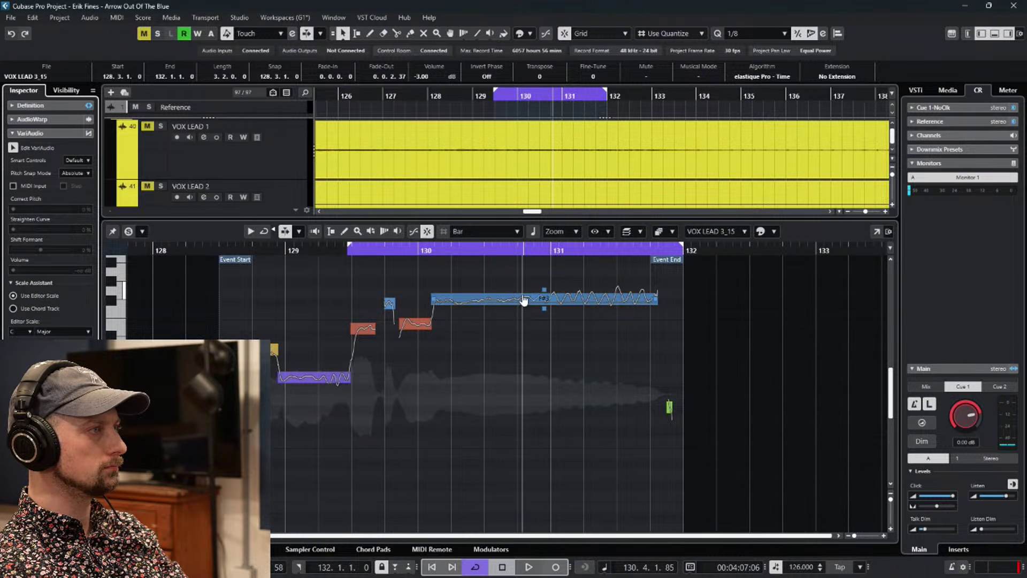
# Add the four harmony events around bar 130 to the lead vocal selection and compare all their pitch segments in the enlarged editor.
pyautogui.scroll(-3, 566, 190)
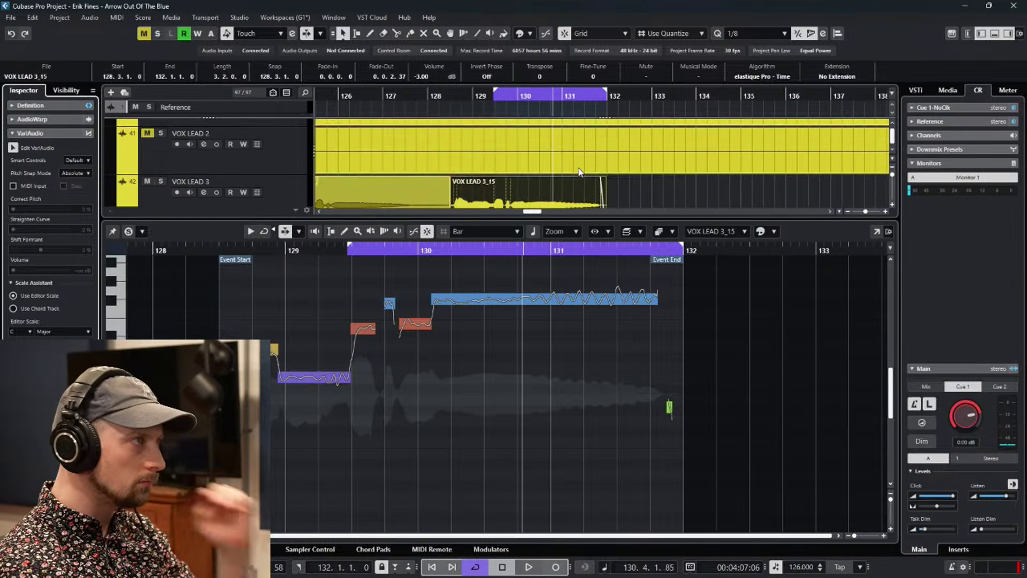
pyautogui.scroll(-6, 578, 165)
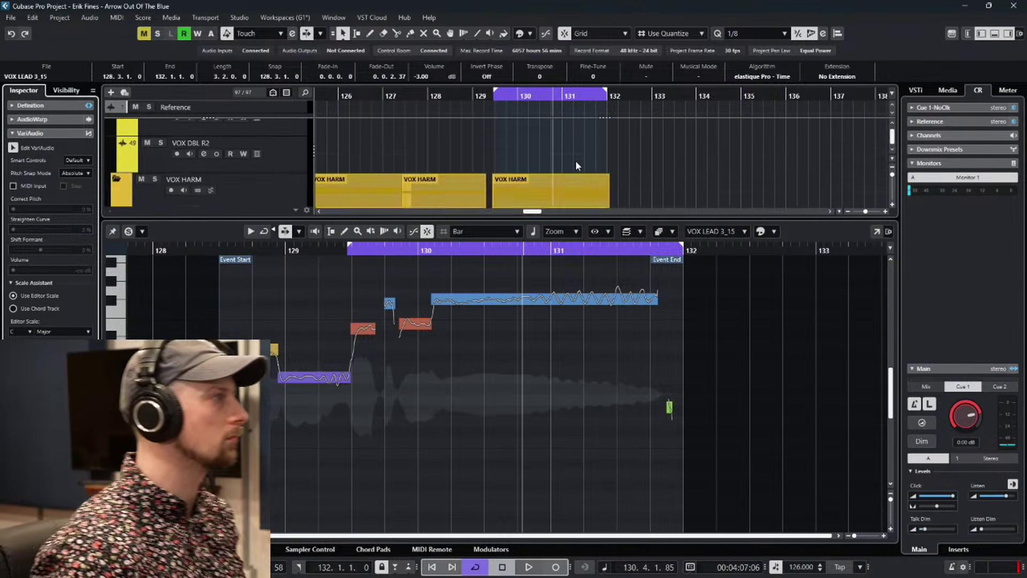
pyautogui.scroll(-4, 570, 160)
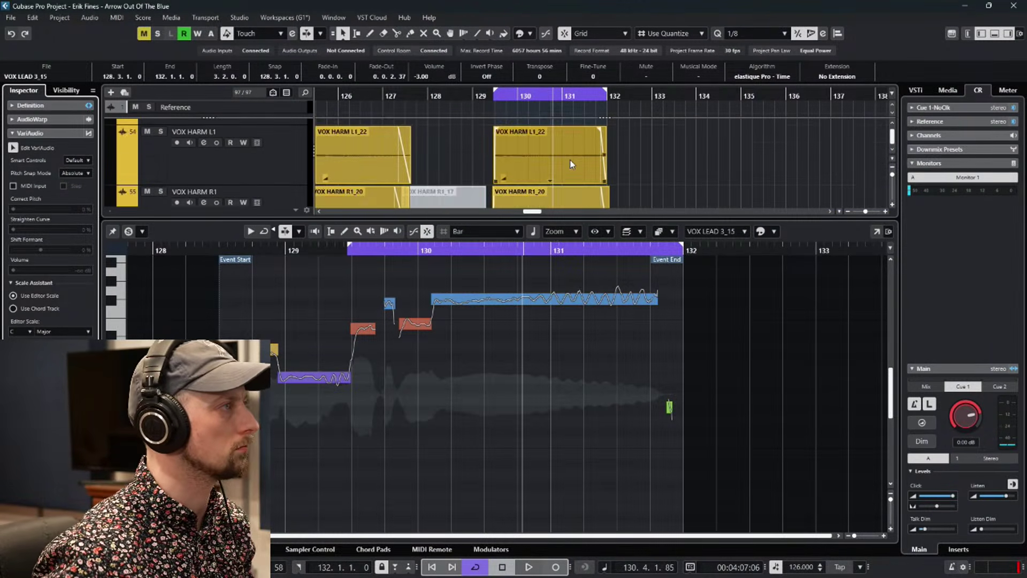
pyautogui.scroll(-2, 569, 159)
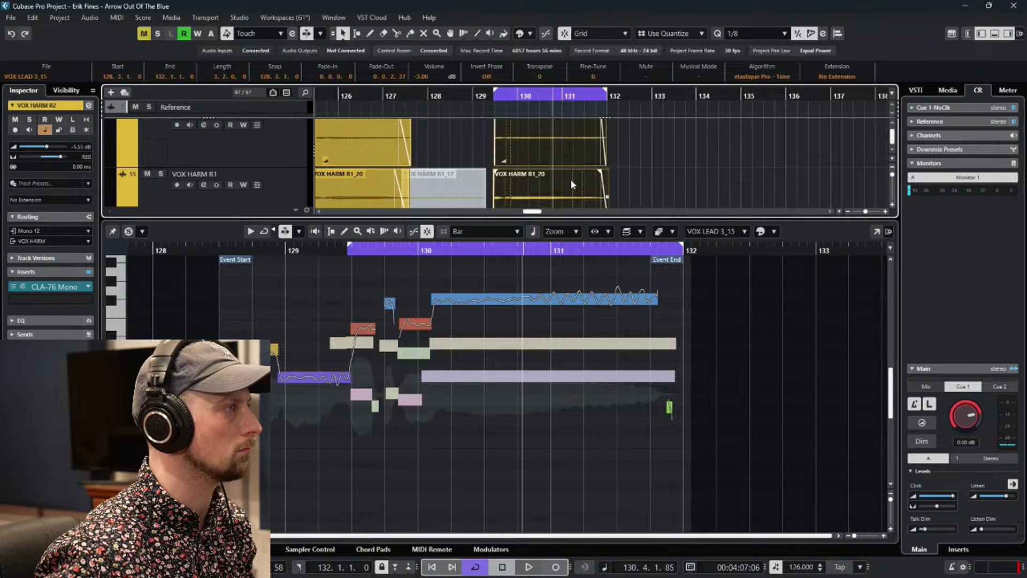
pyautogui.scroll(-2, 570, 180)
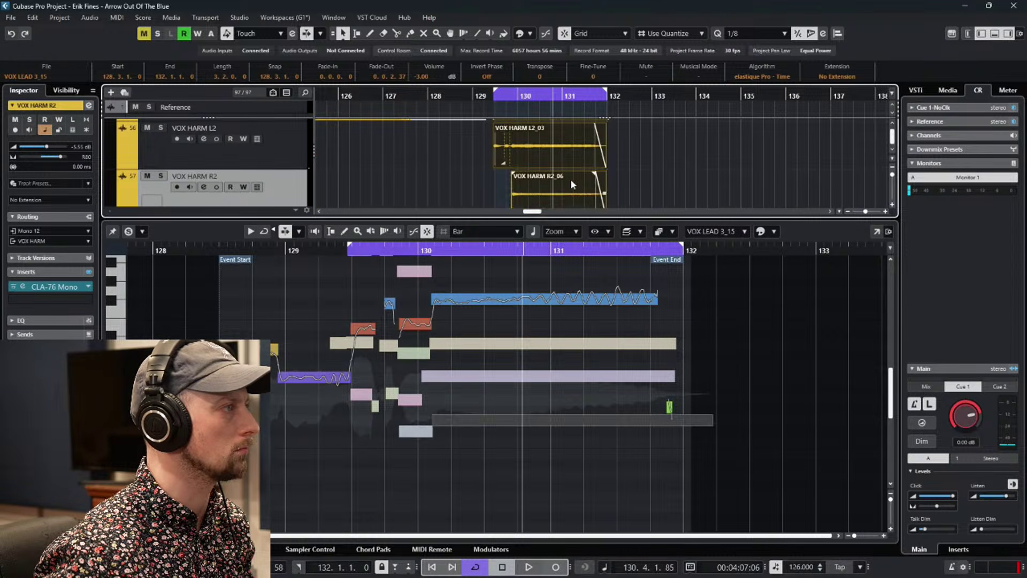
pyautogui.scroll(2, 570, 178)
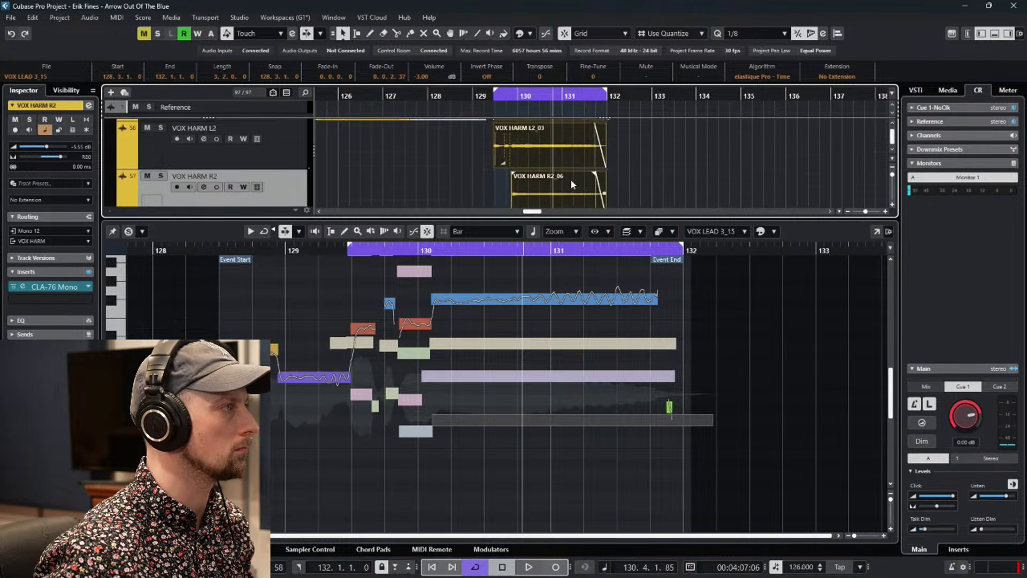
pyautogui.scroll(1, 570, 179)
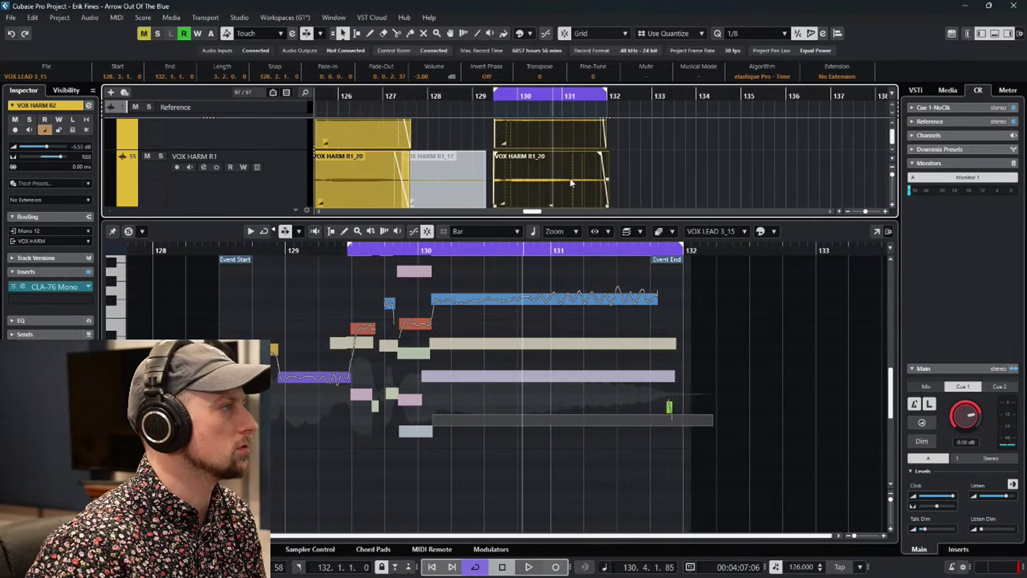
pyautogui.moveTo(544, 224); pyautogui.dragTo(552, 170)
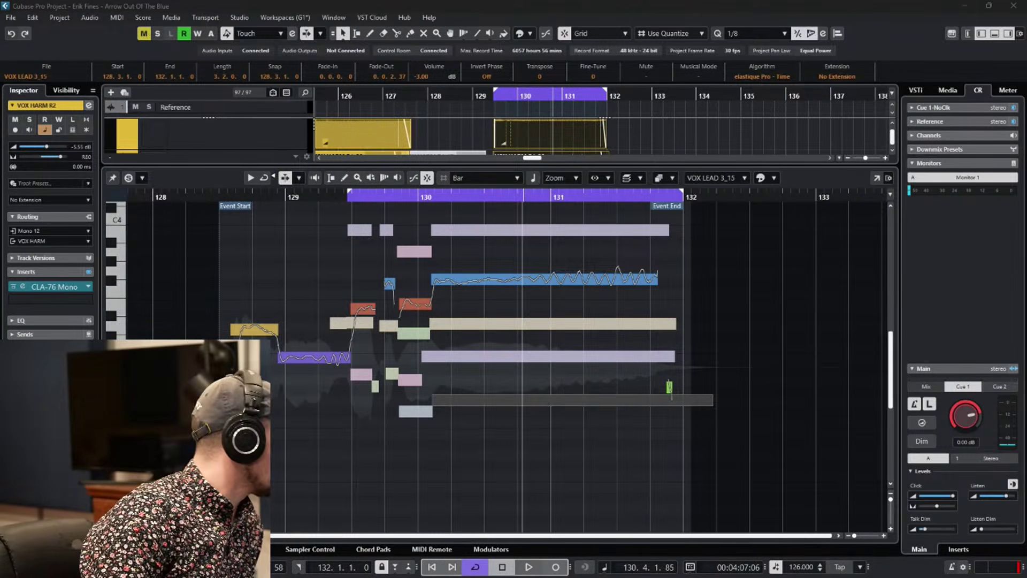
# Play the earlier section around bar 122 and look over the VOX HARM tracks in an enlarged project window.
pyautogui.moveTo(533, 94); pyautogui.dragTo(385, 98)
pyautogui.press('space')
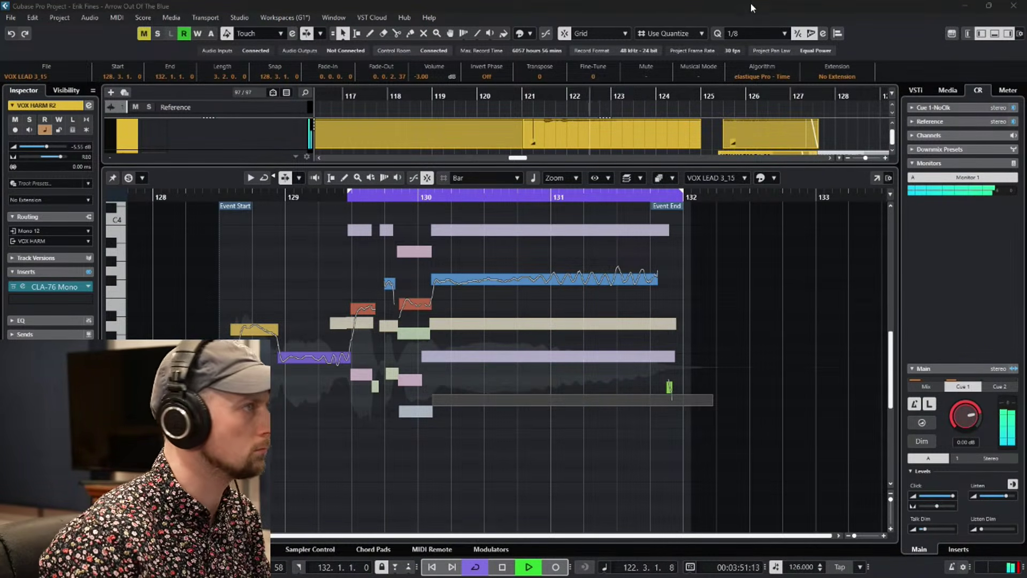
pyautogui.moveTo(684, 165); pyautogui.dragTo(684, 319)
pyautogui.scroll(-4, 662, 254)
pyautogui.scroll(5, 662, 254)
pyautogui.scroll(5, 660, 251)
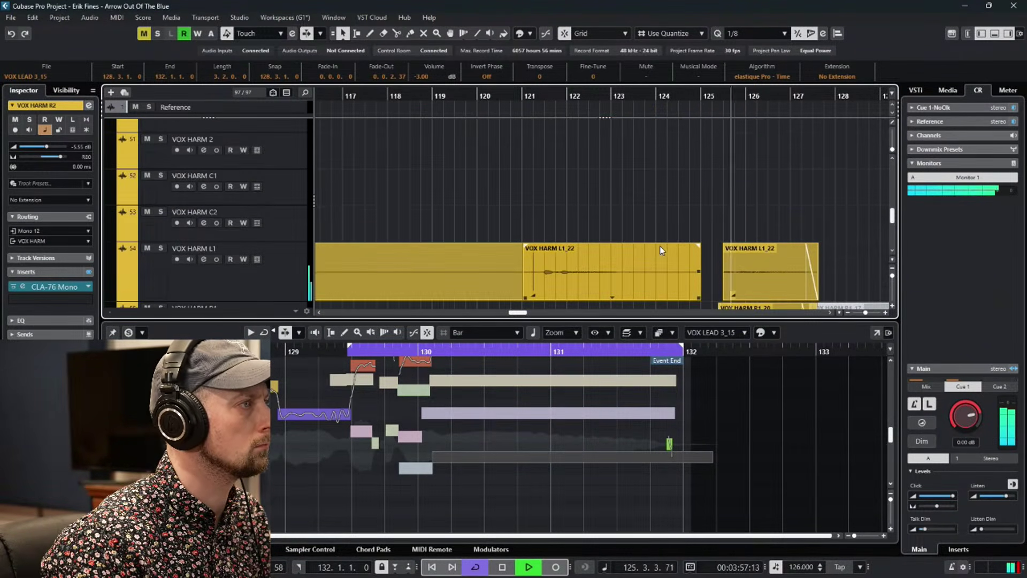
pyautogui.scroll(-4, 659, 246)
pyautogui.scroll(2, 659, 245)
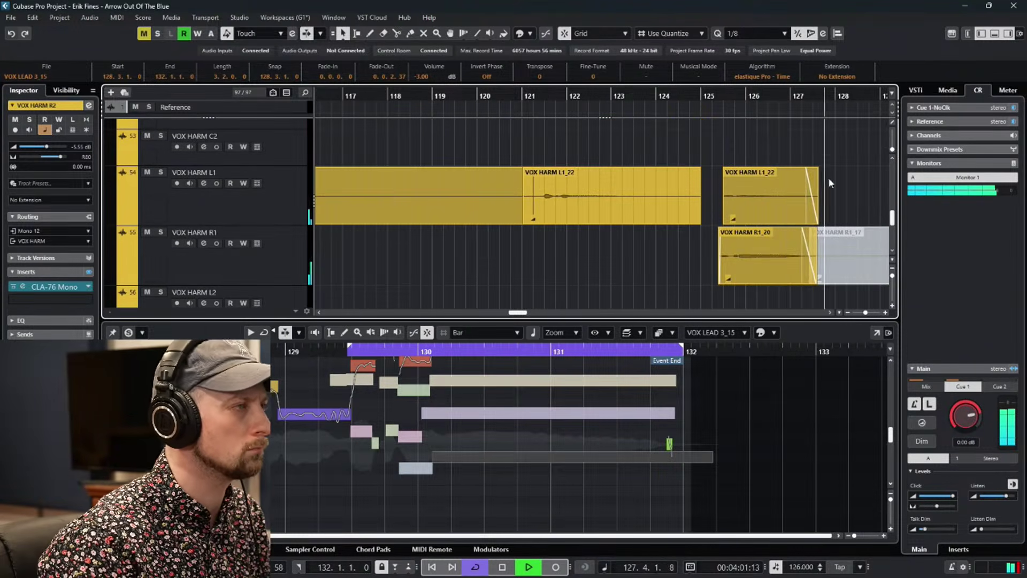
# Play through the harmonies around bar 130 and make the lowest harmony, VOX HARM R2_06, the active event for VariAudio editing.
pyautogui.press('f')
pyautogui.scroll(-2, 776, 133)
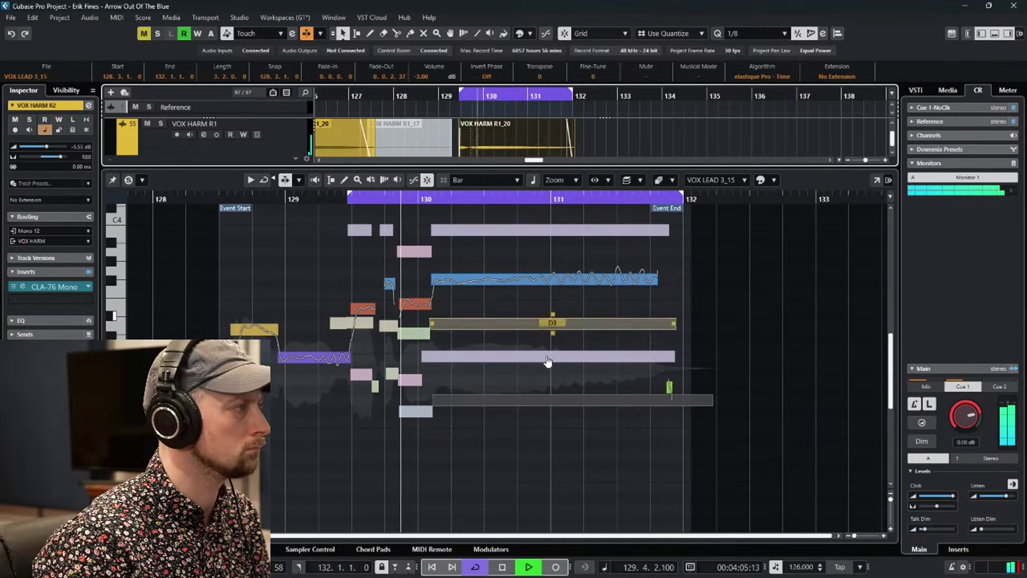
pyautogui.click(527, 422)
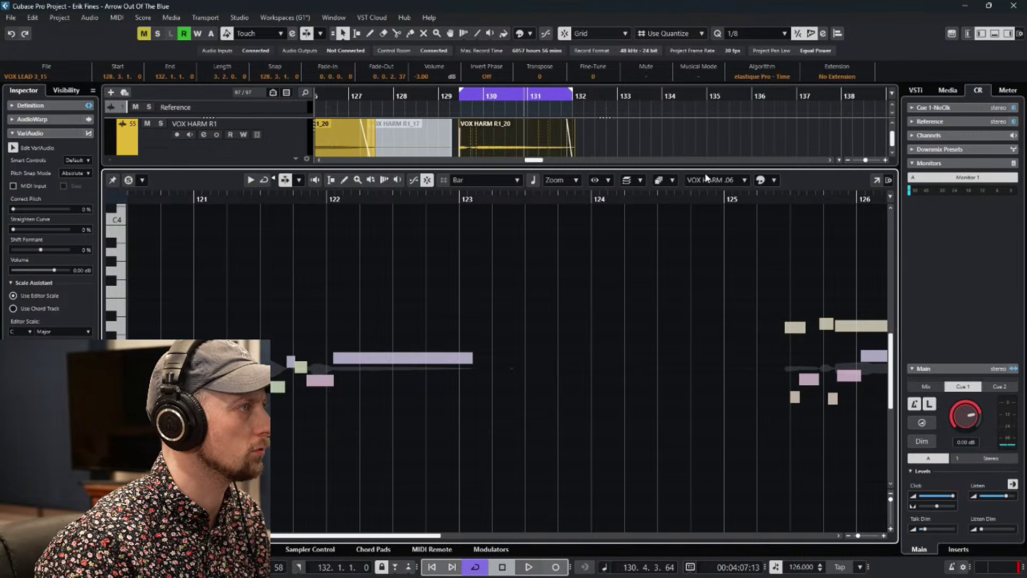
# Enlarge the project window and redo the last Analyze Note Segments operation.
pyautogui.moveTo(704, 168); pyautogui.dragTo(704, 345)
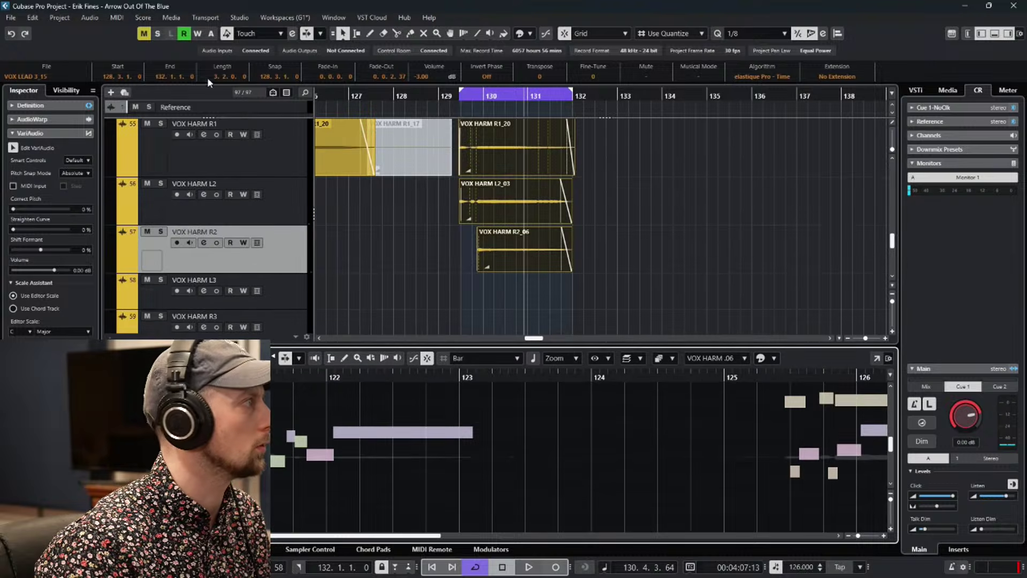
pyautogui.click(31, 17)
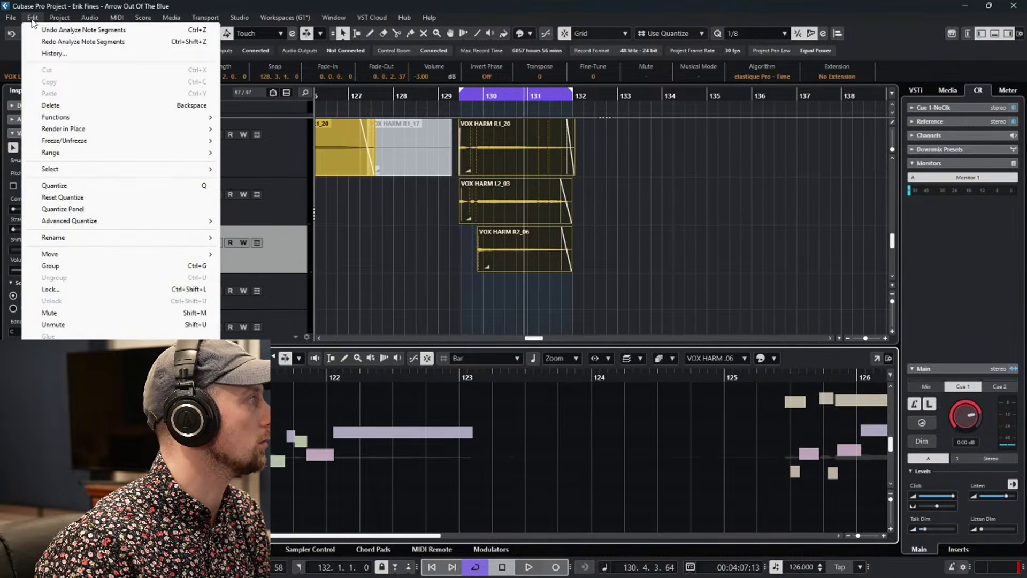
pyautogui.click(68, 41)
pyautogui.click(32, 18)
pyautogui.click(32, 17)
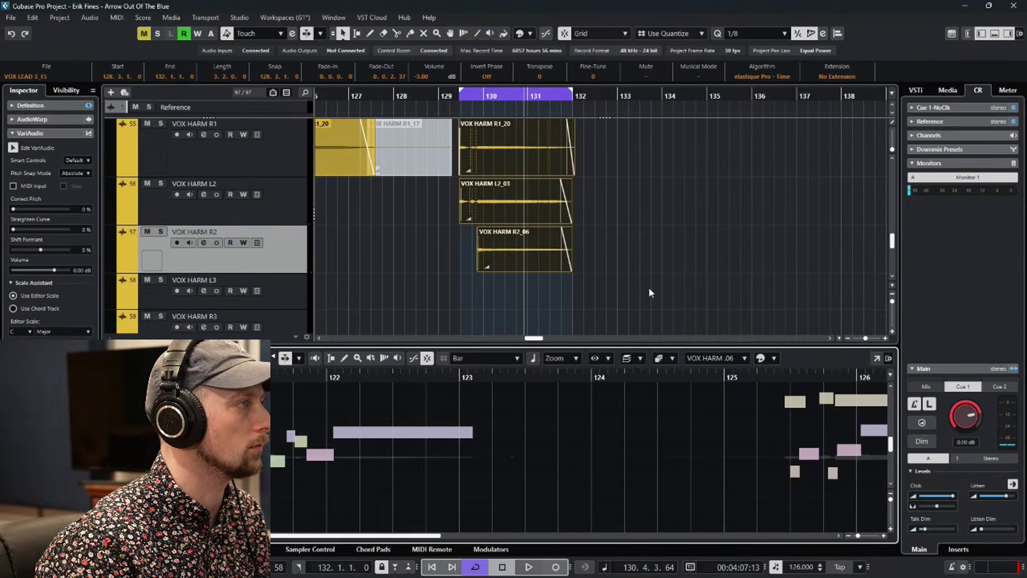
# Lower the long sustained G2 note of the lowest harmony at bars 130 to 131 to F#2 in the enlarged sample editor.
pyautogui.scroll(-2, 595, 277)
pyautogui.scroll(2, 595, 277)
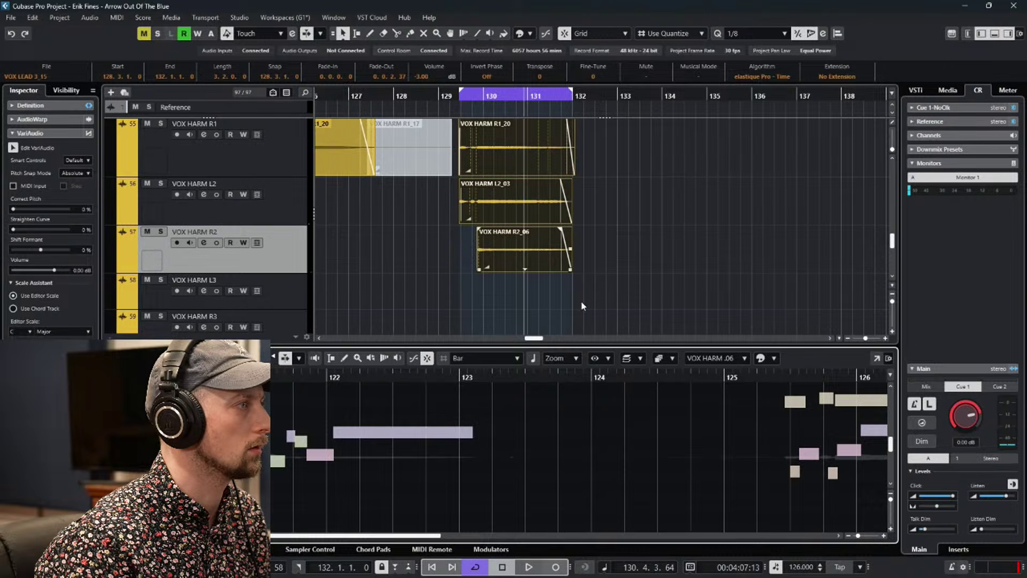
pyautogui.moveTo(614, 348); pyautogui.dragTo(614, 167)
pyautogui.hscroll(5, 714, 353)
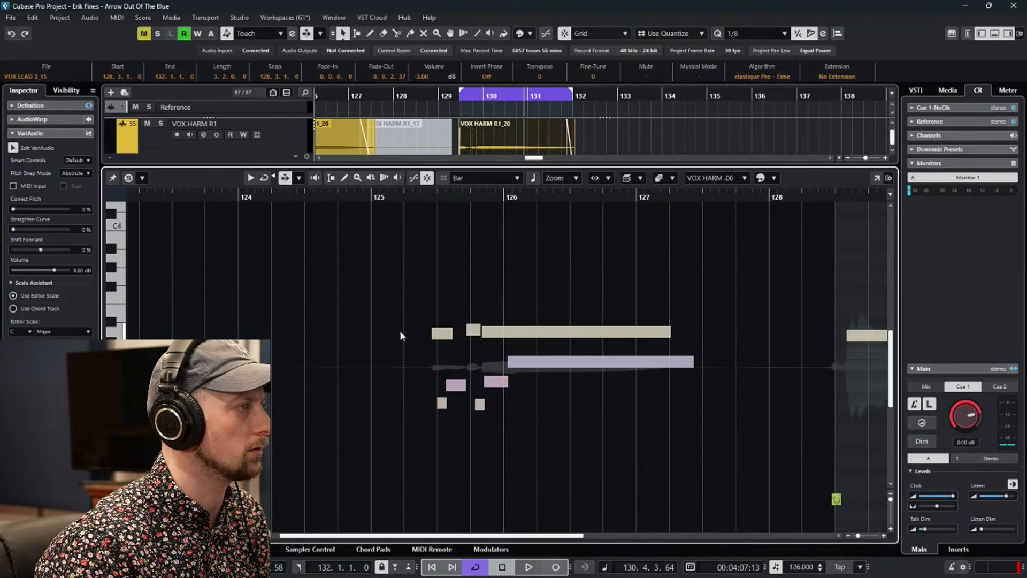
pyautogui.hscroll(4, 529, 318)
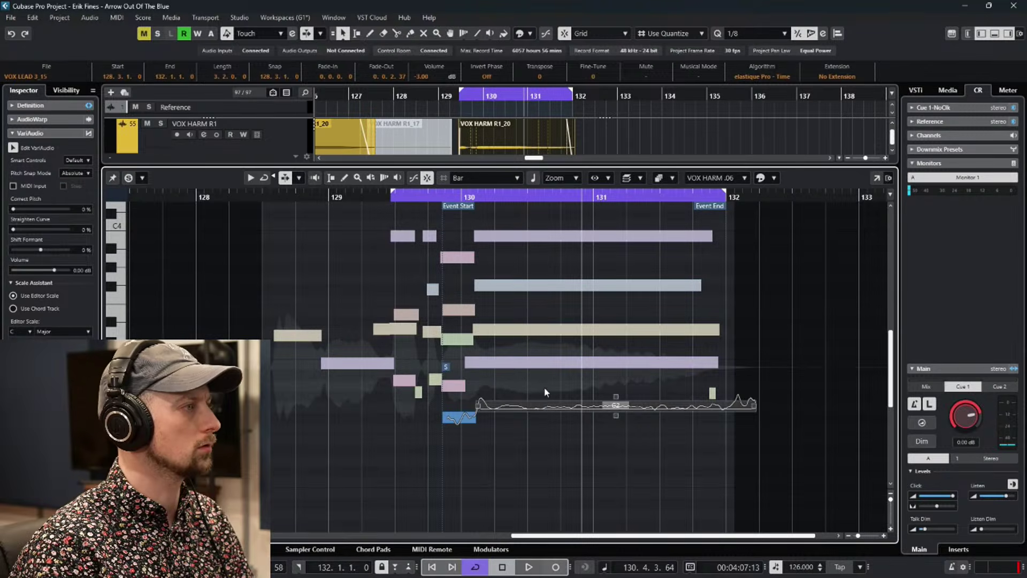
pyautogui.click(550, 405)
pyautogui.moveTo(552, 412); pyautogui.dragTo(553, 418)
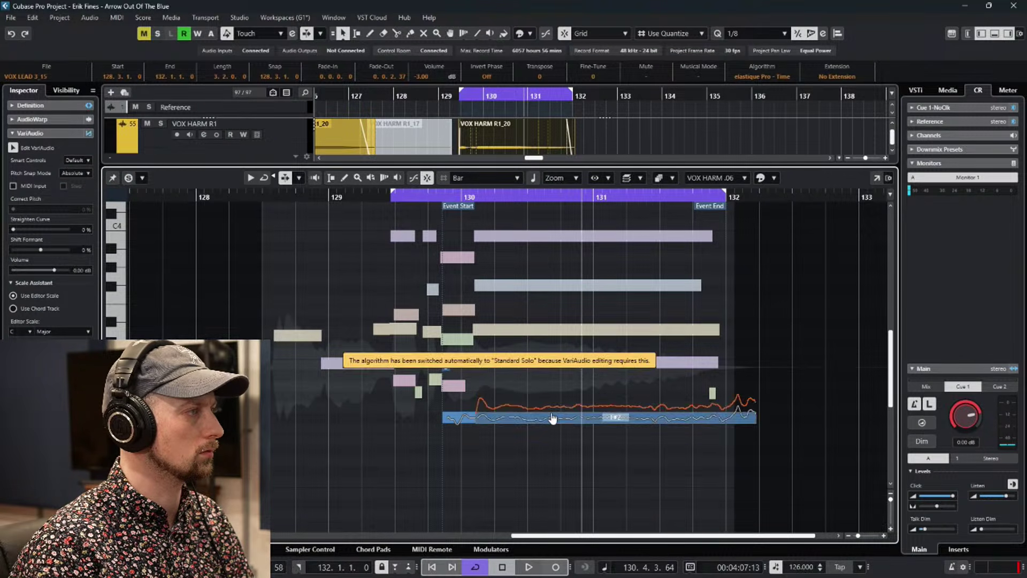
# Play the looped passage from bar 129 and check the pitch of each sustained harmony note above the lowest one.
pyautogui.click(393, 201)
pyautogui.press('space')
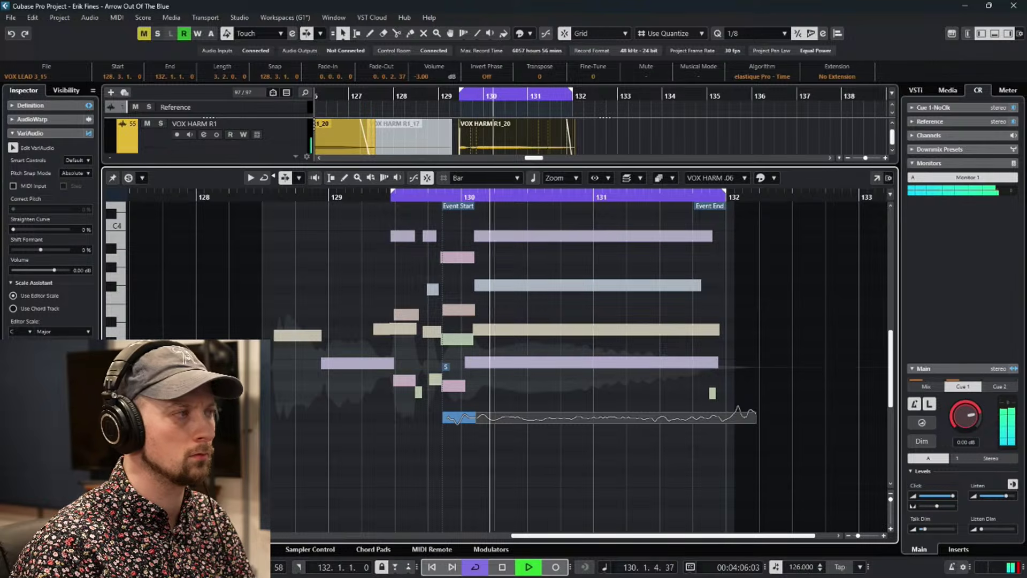
pyautogui.click(589, 362)
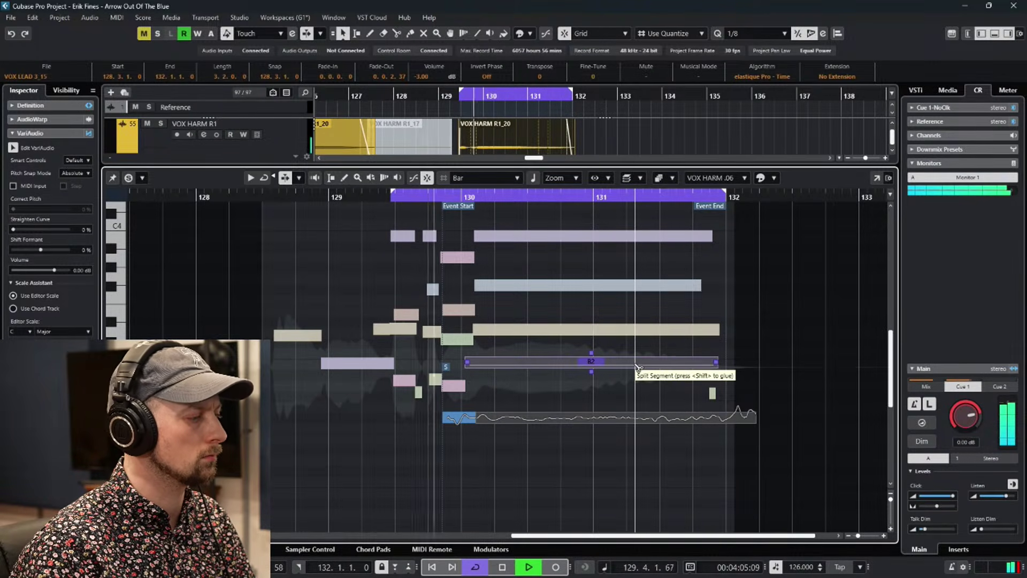
pyautogui.press('space')
pyautogui.click(636, 331)
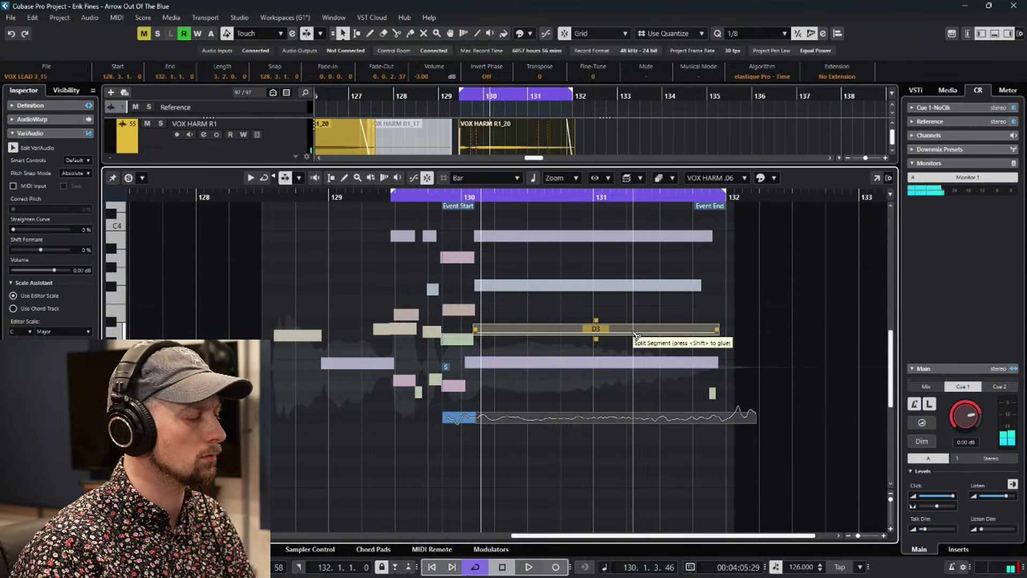
pyautogui.click(629, 285)
pyautogui.click(622, 238)
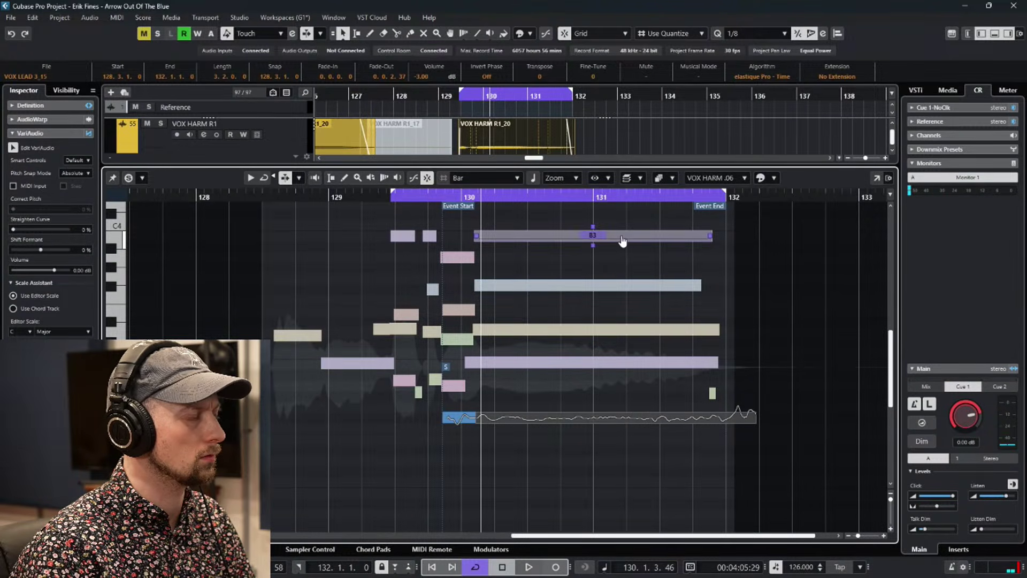
pyautogui.press('space')
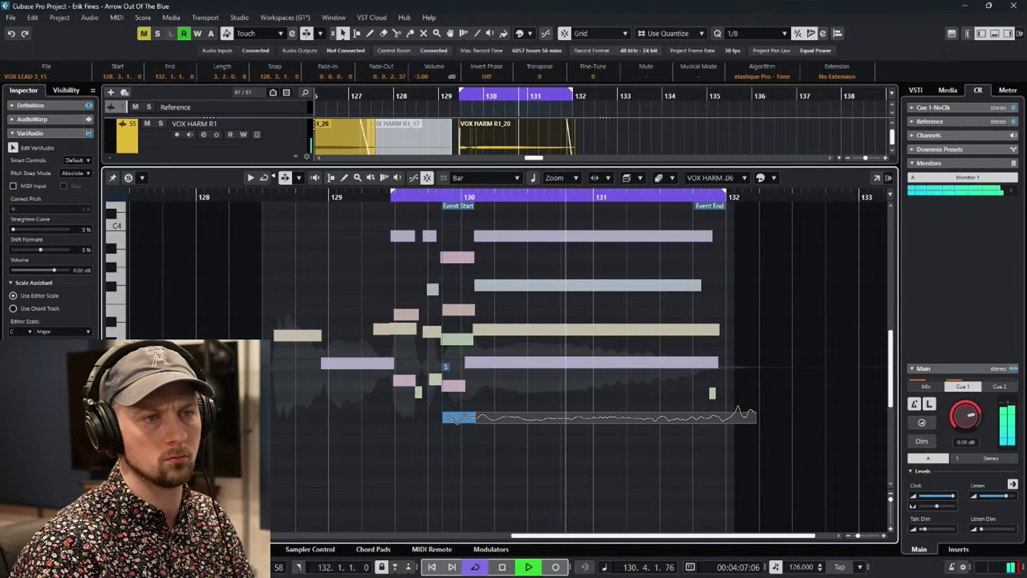
# Solo the harmony vocals during playback, check the second-highest sustained note, and end the solo listening.
pyautogui.press('s')
pyautogui.click(597, 286)
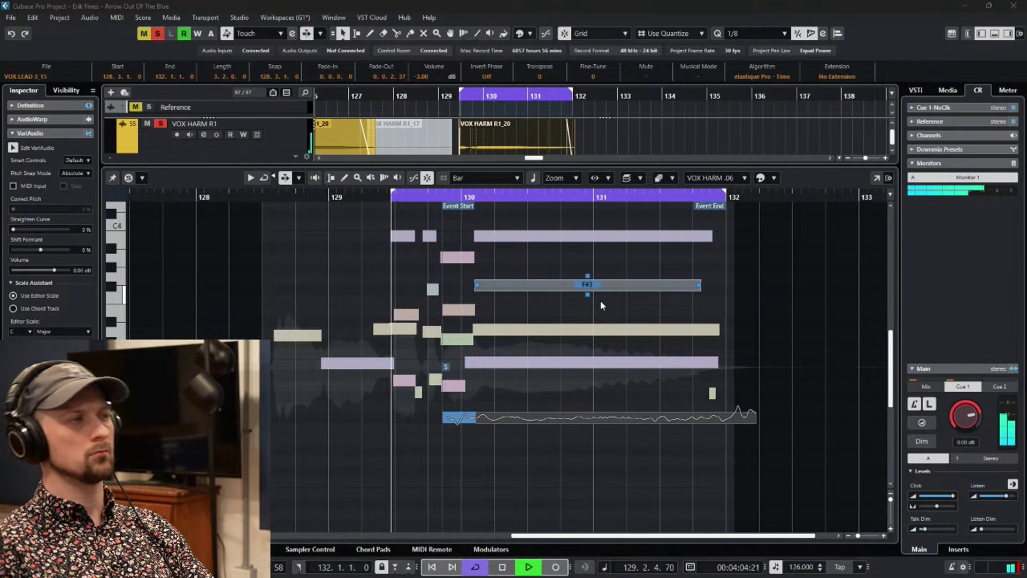
pyautogui.press('space')
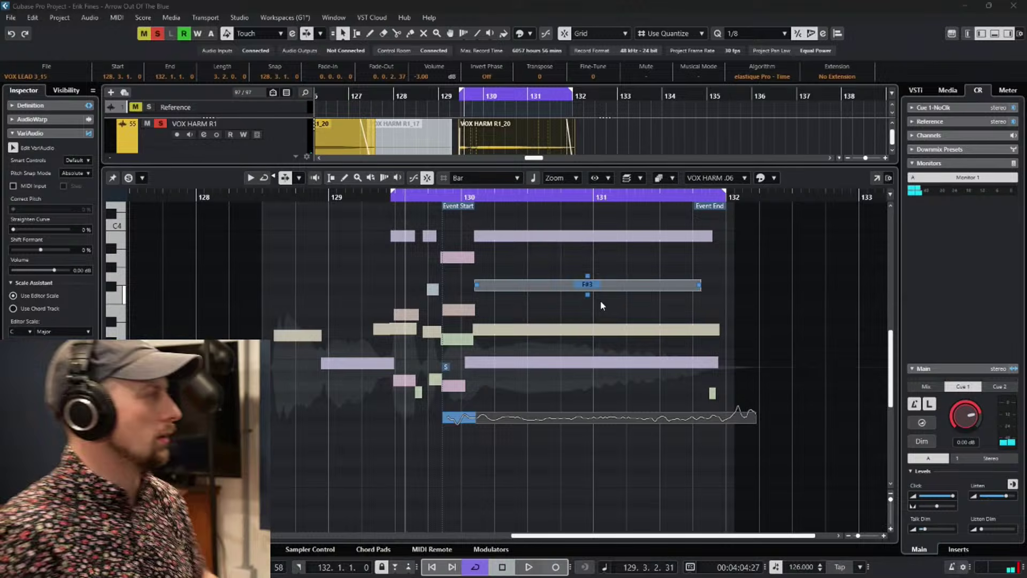
pyautogui.click(600, 300)
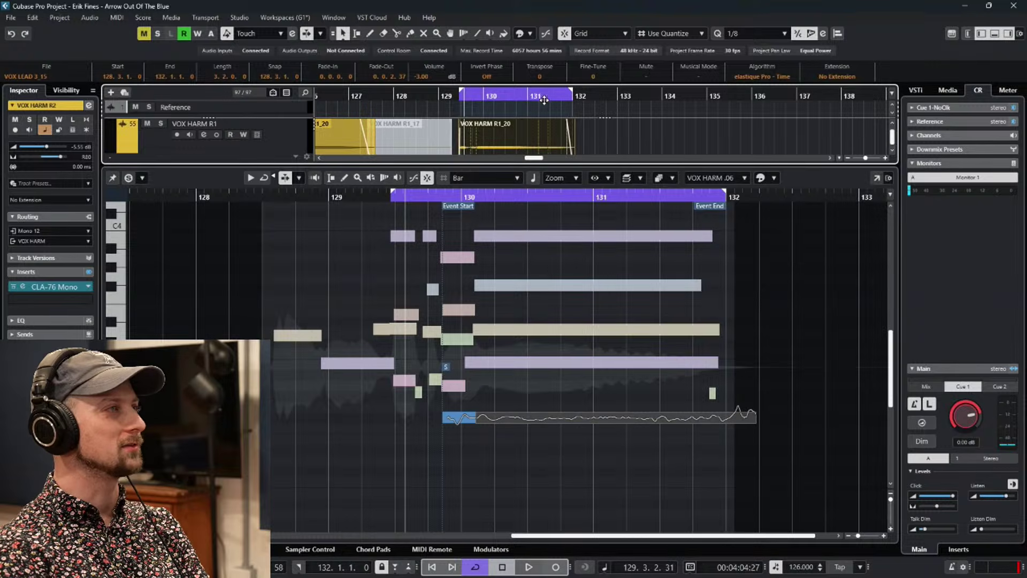
# Close the sample editor and look over the harmony events in the section from bar 31 to 47.
pyautogui.click(994, 34)
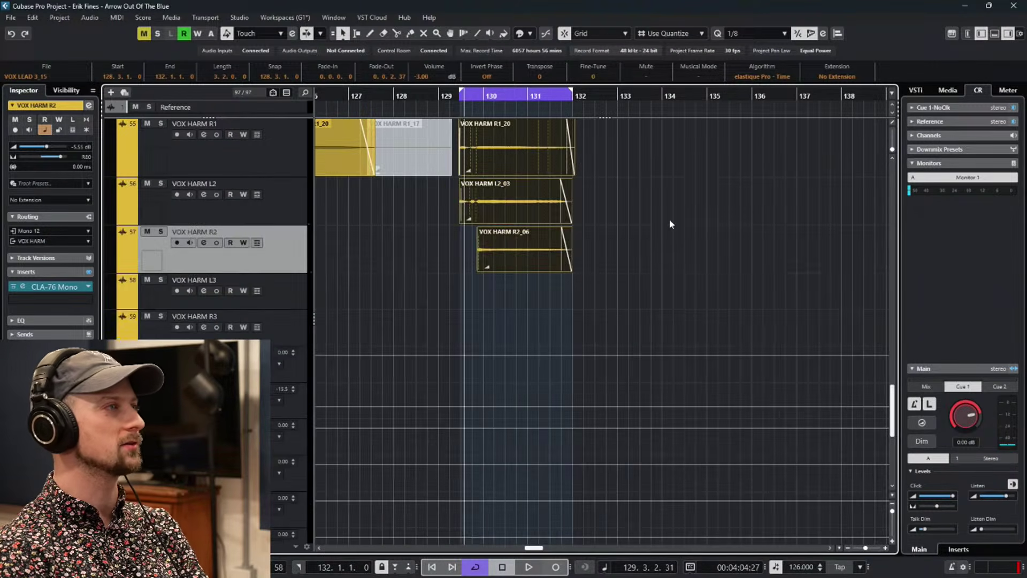
pyautogui.press('g')
pyautogui.press('g')
pyautogui.press('g')
pyautogui.press('g')
pyautogui.press('g')
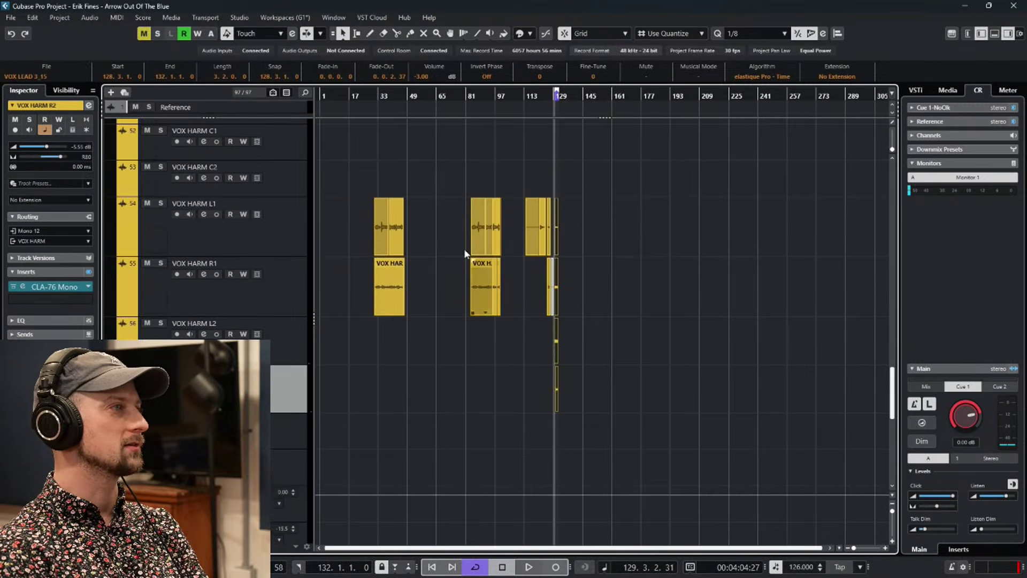
pyautogui.scroll(3, 483, 266)
pyautogui.moveTo(385, 97); pyautogui.dragTo(371, 118)
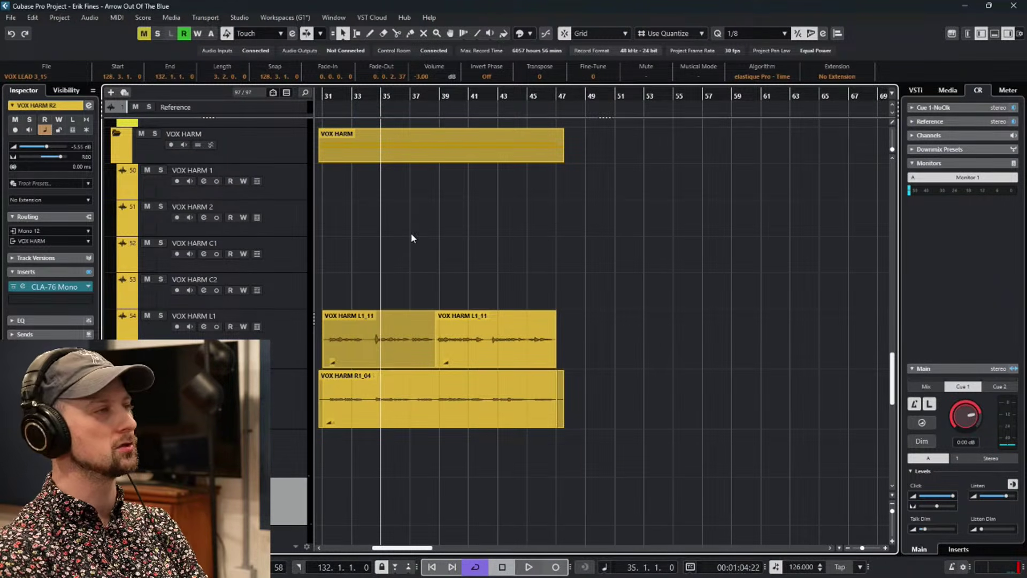
pyautogui.click(428, 146)
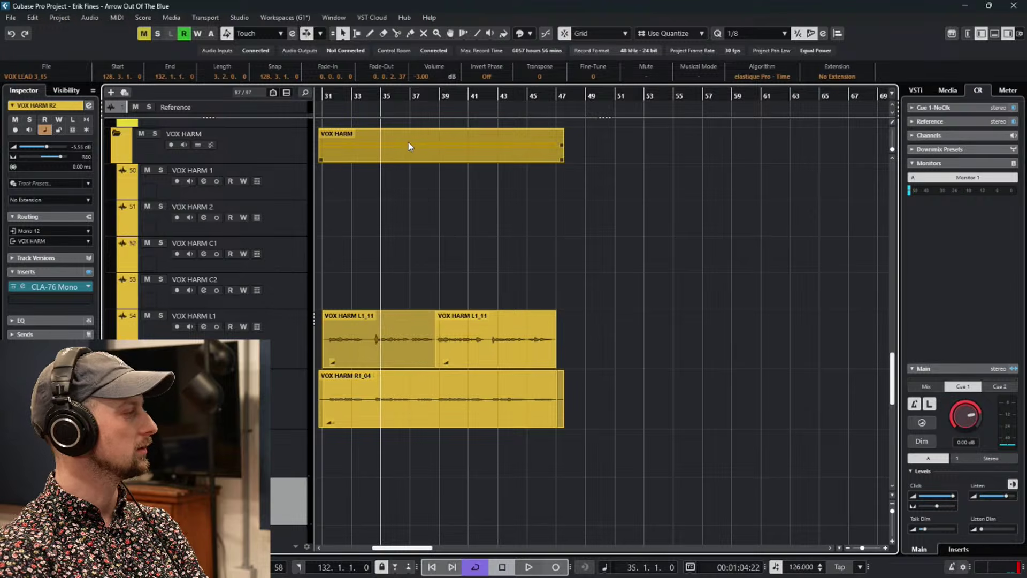
pyautogui.click(420, 113)
pyautogui.moveTo(410, 95); pyautogui.dragTo(574, 98)
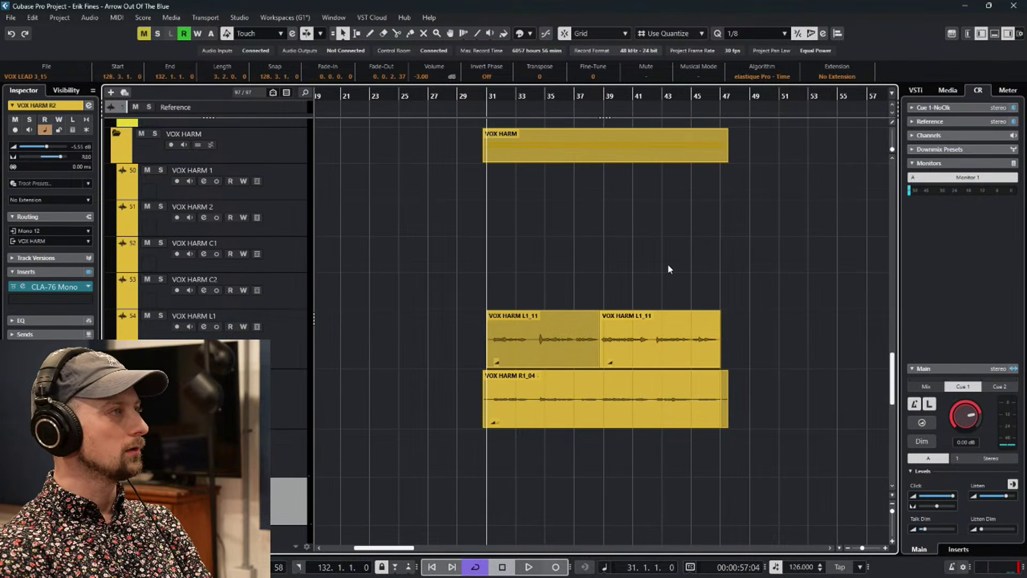
# Examine how the VOX HARM events are laid out in the later section between bars 115 and 132.
pyautogui.scroll(1, 667, 264)
pyautogui.hscroll(15, 515, 277)
pyautogui.hscroll(2, 650, 273)
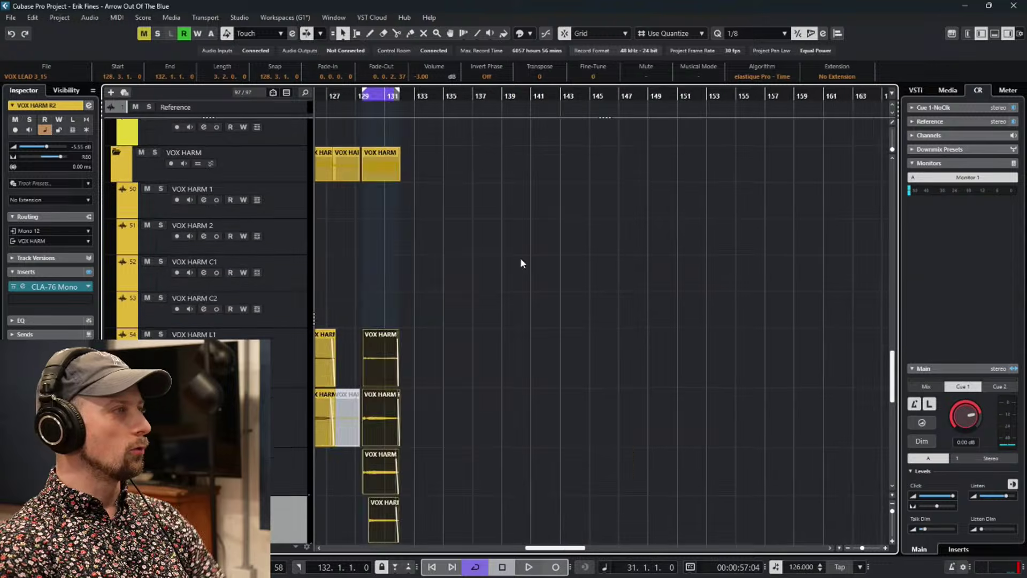
pyautogui.hscroll(-3, 520, 262)
pyautogui.scroll(-3, 519, 262)
pyautogui.scroll(3, 481, 394)
pyautogui.scroll(2, 668, 307)
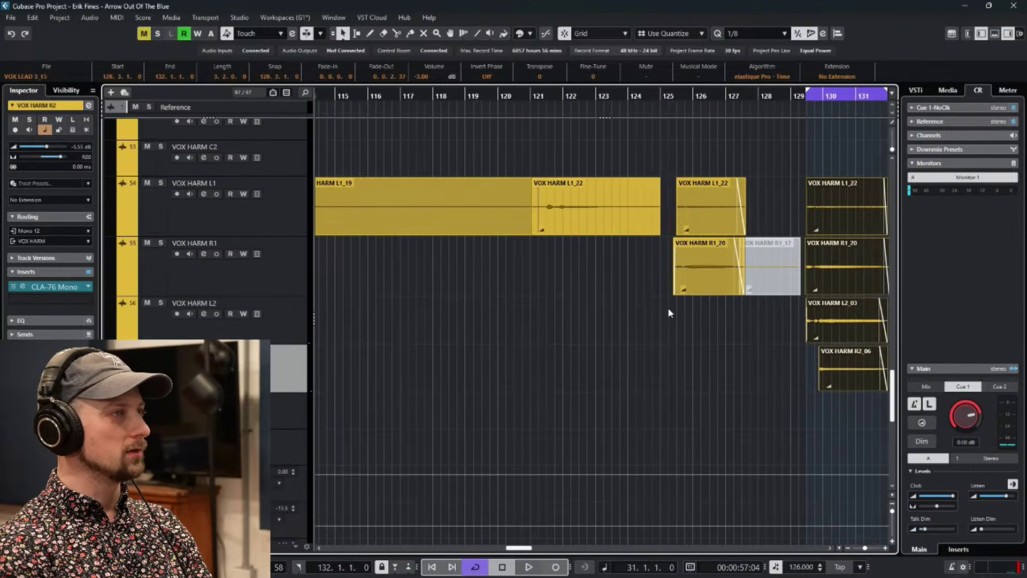
pyautogui.hscroll(4, 611, 306)
pyautogui.scroll(1, 610, 306)
# Set the loop range from 125.2.3 to 127.4.1 over the harmony events there and play it.
pyautogui.click(560, 97)
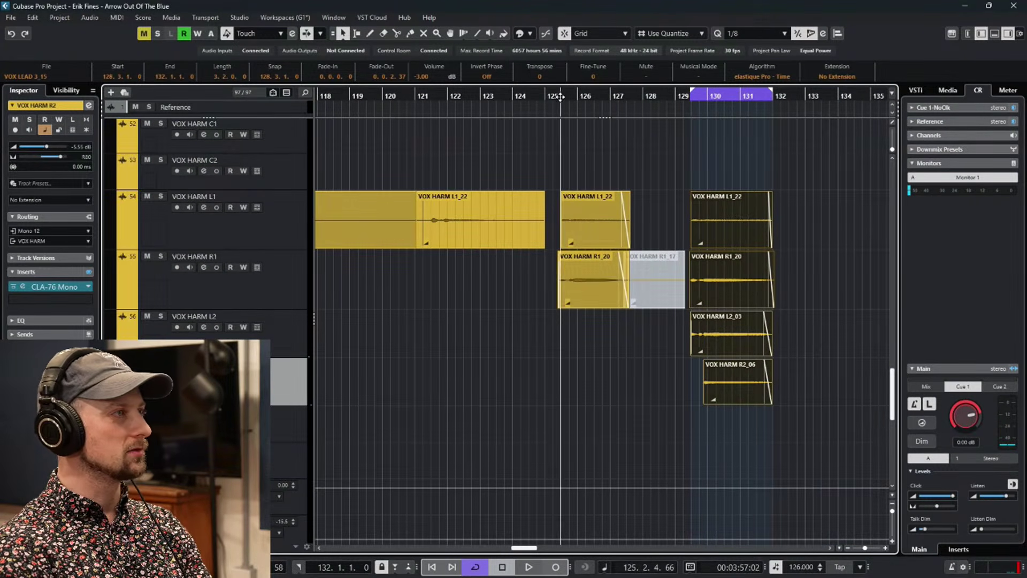
pyautogui.scroll(3, 590, 329)
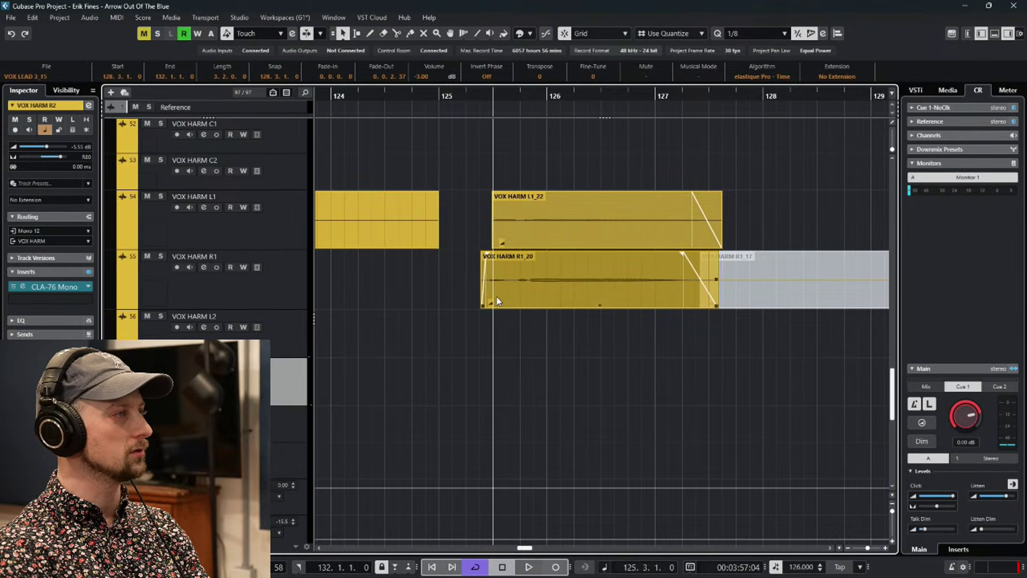
pyautogui.moveTo(489, 86); pyautogui.dragTo(680, 89)
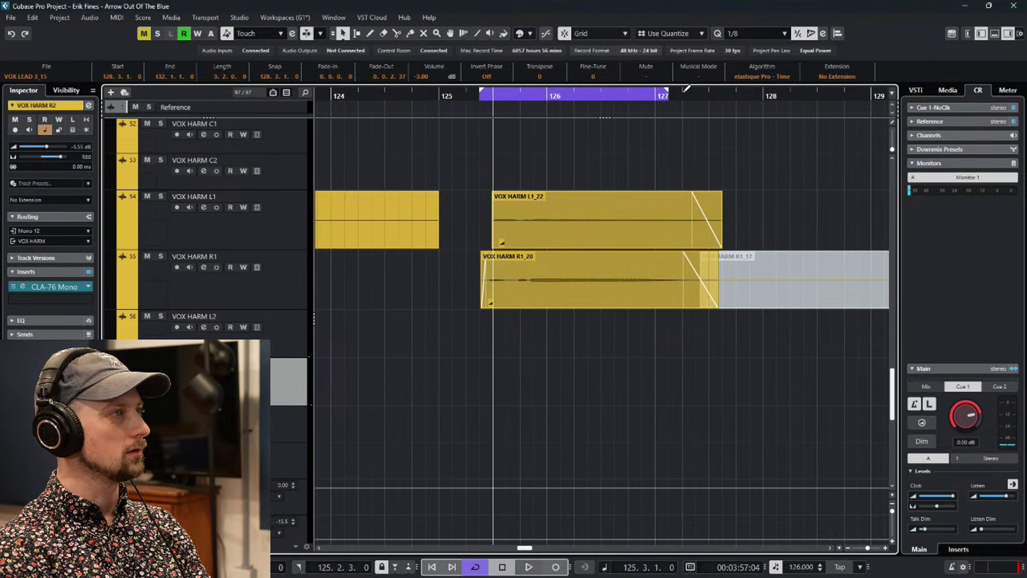
pyautogui.press('space')
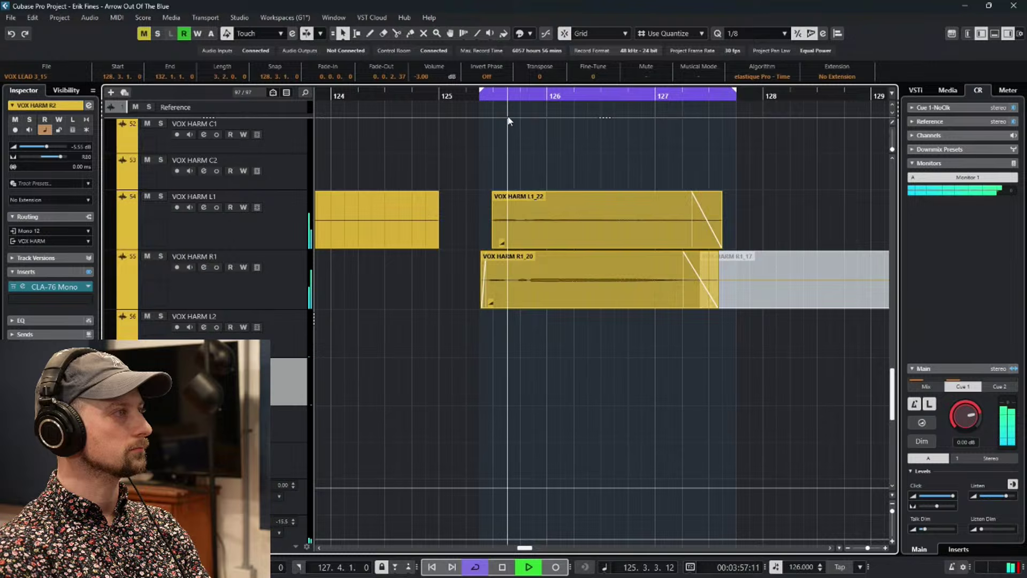
# Open the VOX HARM L1_22 and VOX HARM R1_20 events after bar 125 together in the sample editor and play the loop.
pyautogui.click(555, 224)
pyautogui.press('space')
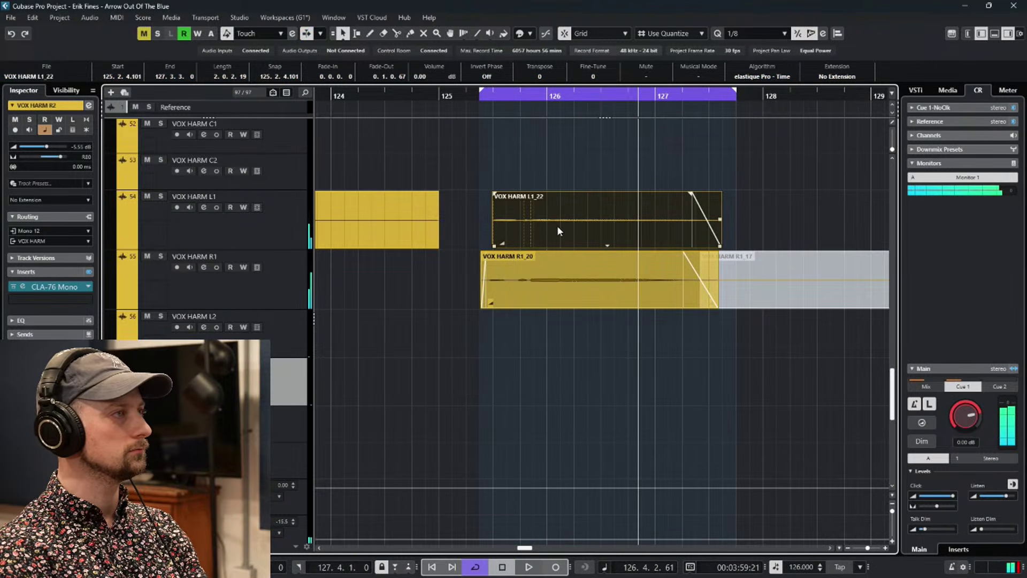
pyautogui.keyDown('shift'); pyautogui.click(560, 276); pyautogui.keyUp('shift')
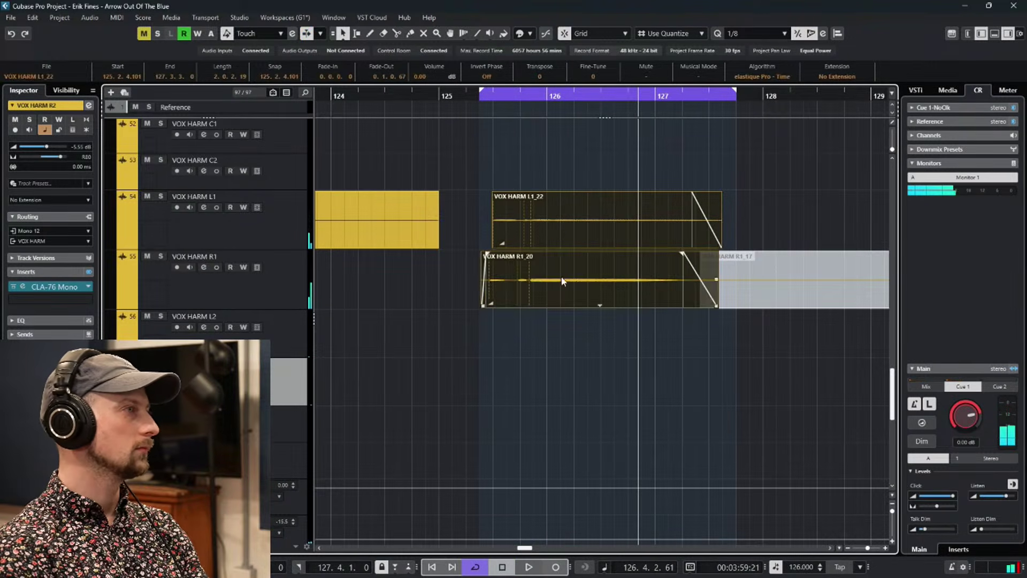
pyautogui.doubleClick(559, 214)
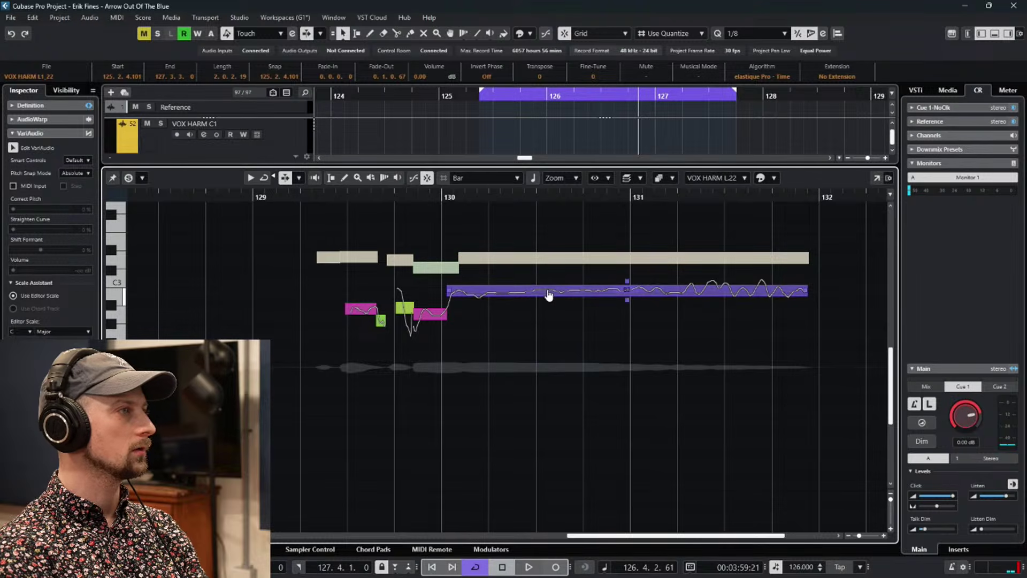
pyautogui.click(511, 109)
pyautogui.press('space')
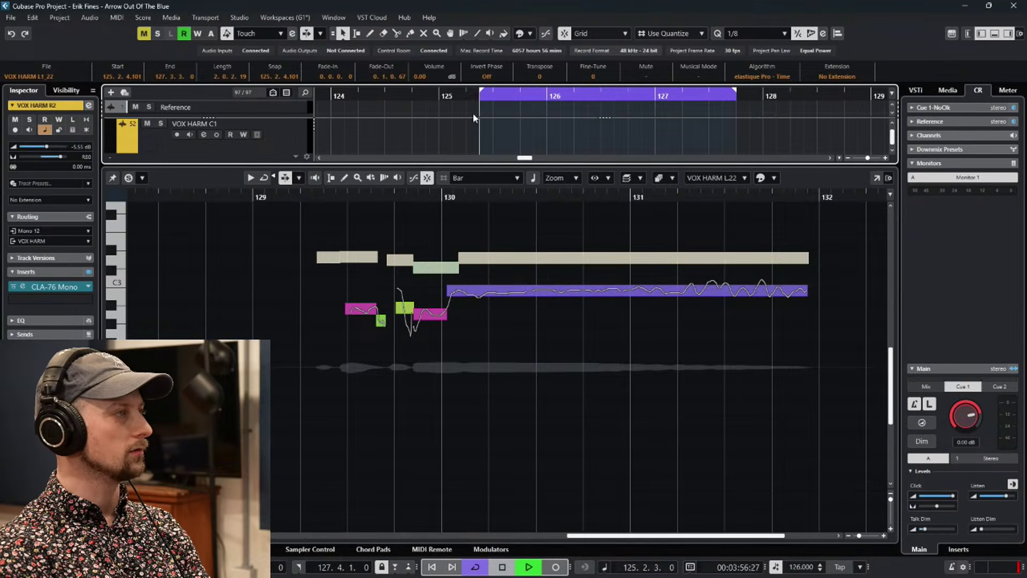
# Enlarge the project window, stop playback and set the loop range from 121.1.3 to 125.1.1 over the VOX HARM L1_22 event.
pyautogui.moveTo(450, 166); pyautogui.dragTo(459, 347)
pyautogui.hscroll(-6, 648, 219)
pyautogui.press('space')
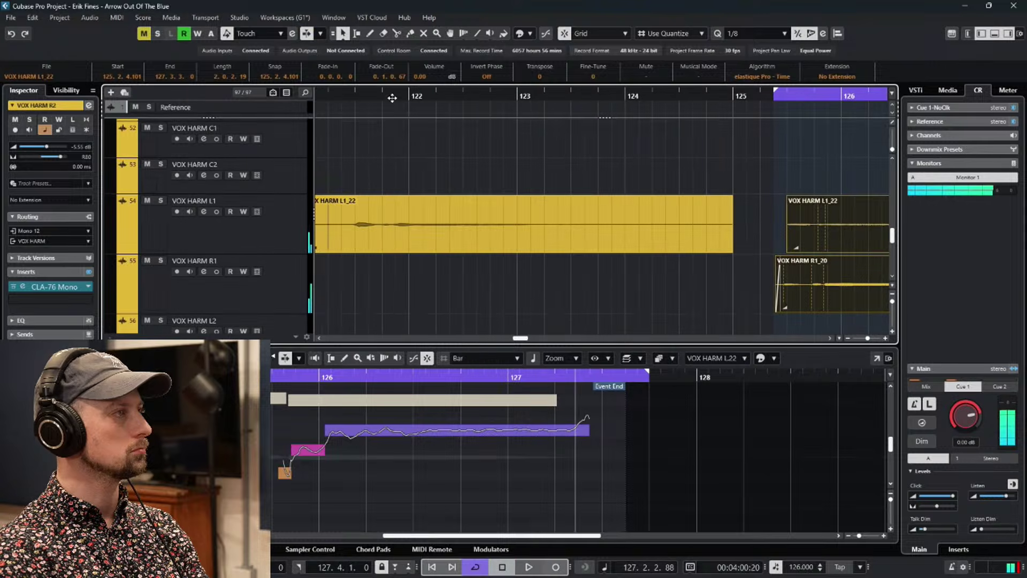
pyautogui.hscroll(-2, 396, 99)
pyautogui.moveTo(364, 109); pyautogui.dragTo(321, 111)
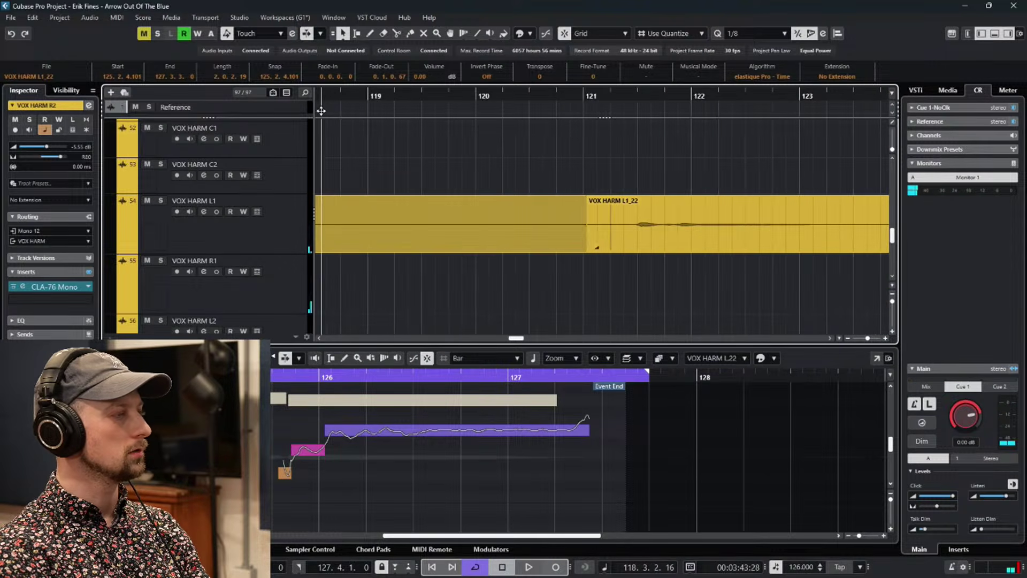
pyautogui.moveTo(599, 92); pyautogui.dragTo(849, 96)
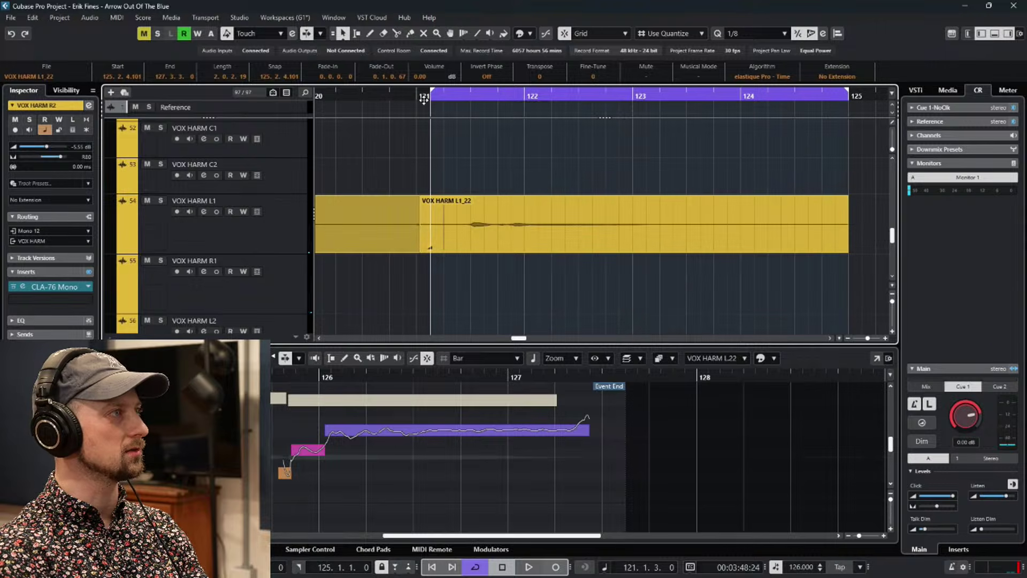
# Open the VOX HARM L1_22 event at bar 121 in the sample editor and play it.
pyautogui.click(451, 228)
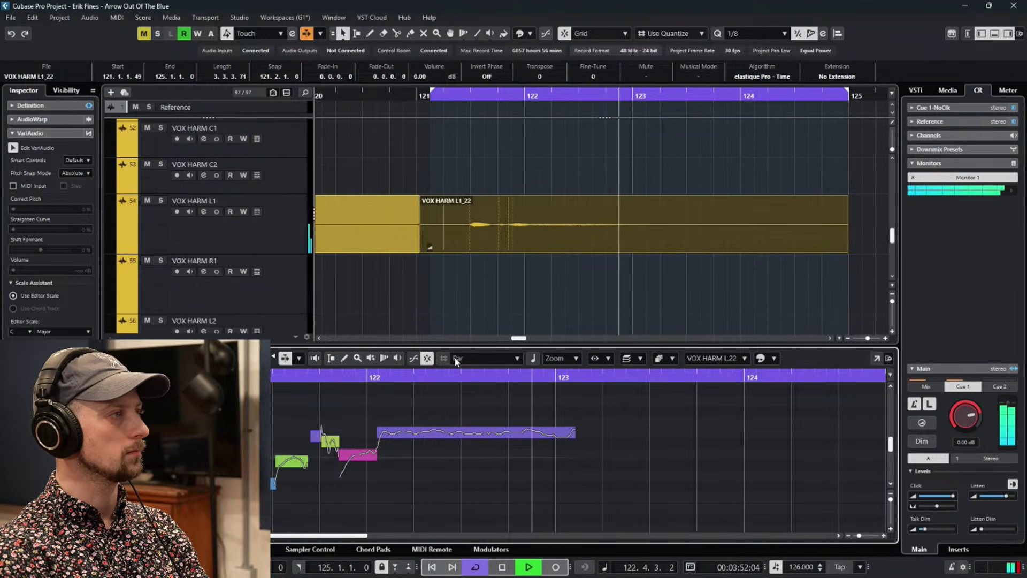
pyautogui.click(466, 228)
pyautogui.scroll(-6, 473, 228)
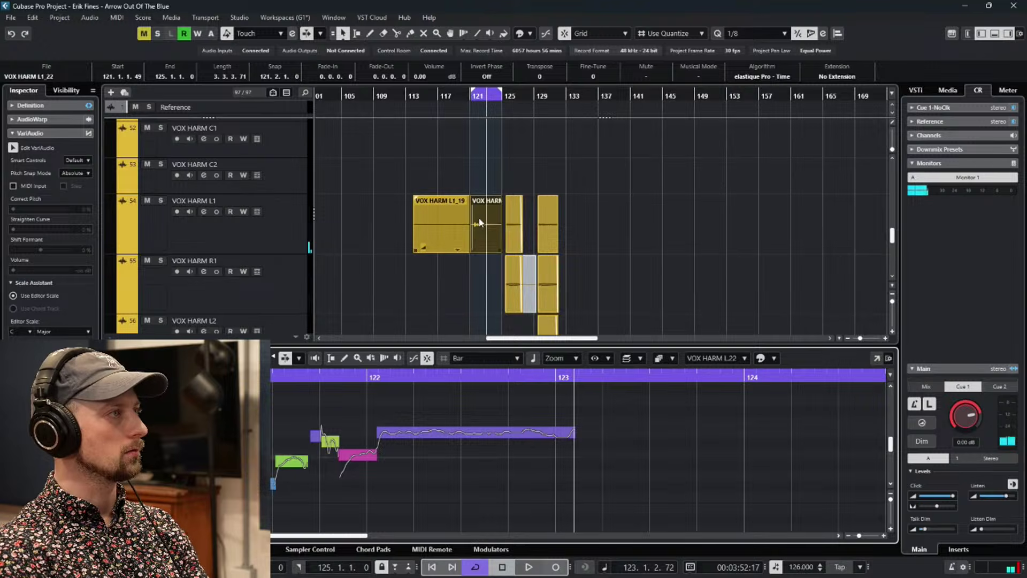
# Solo the VOX HARM L1 track, play the VOX HARM L1_19 event near bars 114 and 119, and select that event.
pyautogui.hscroll(-2, 528, 235)
pyautogui.scroll(5, 528, 235)
pyautogui.click(424, 97)
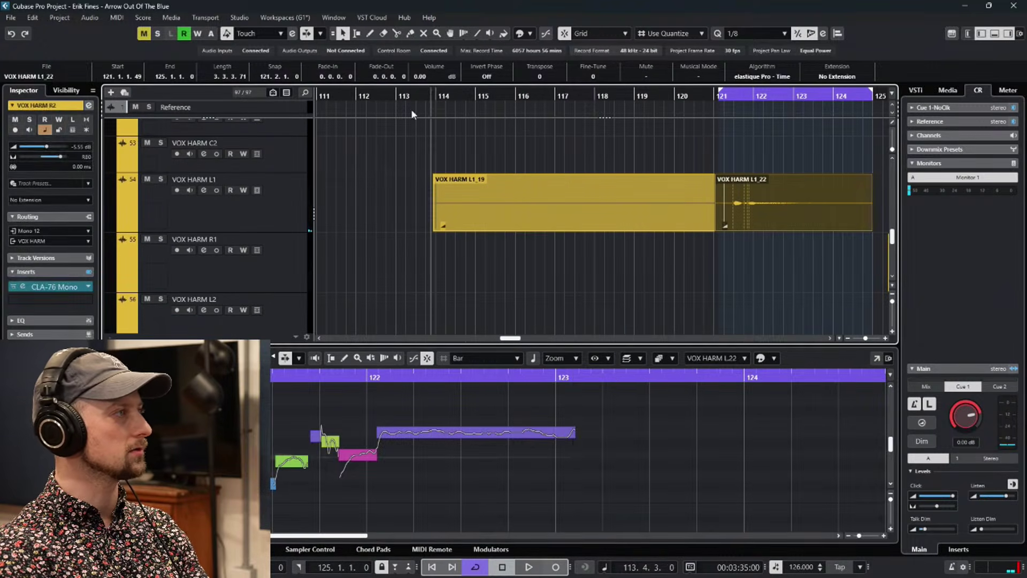
pyautogui.click(160, 179)
pyautogui.click(595, 265)
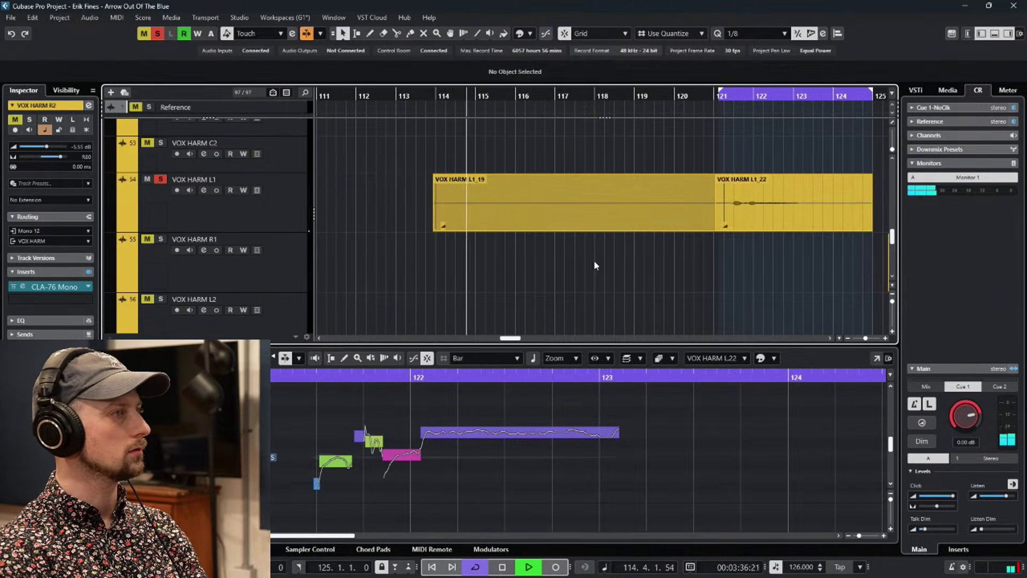
pyautogui.click(654, 96)
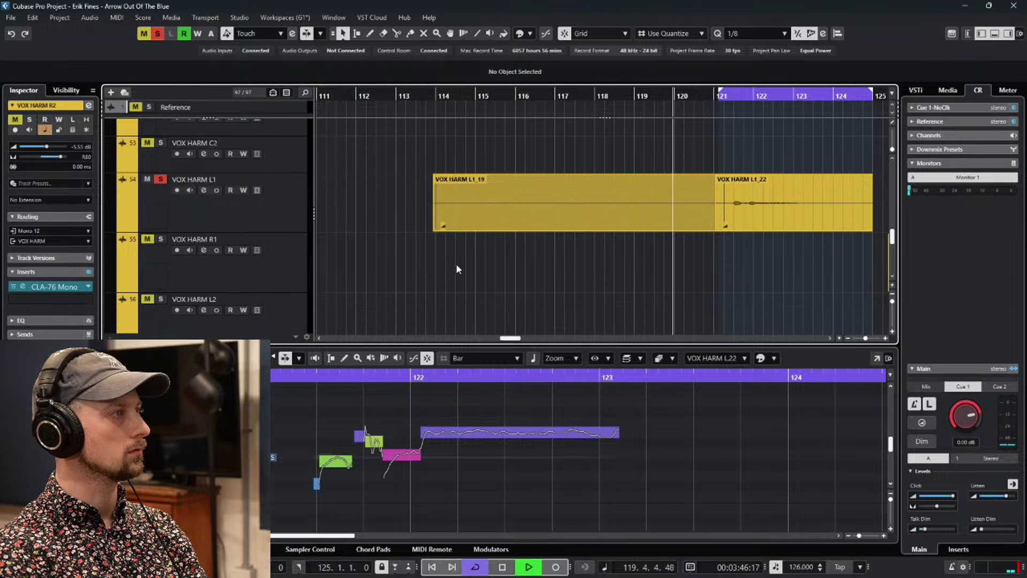
pyautogui.click(436, 228)
# Set the quantize value to 1/16 and split the VOX HARM L1 events at 121.2.4.
pyautogui.hscroll(4, 731, 245)
pyautogui.press('space')
pyautogui.press('h')
pyautogui.press('h')
pyautogui.press('h')
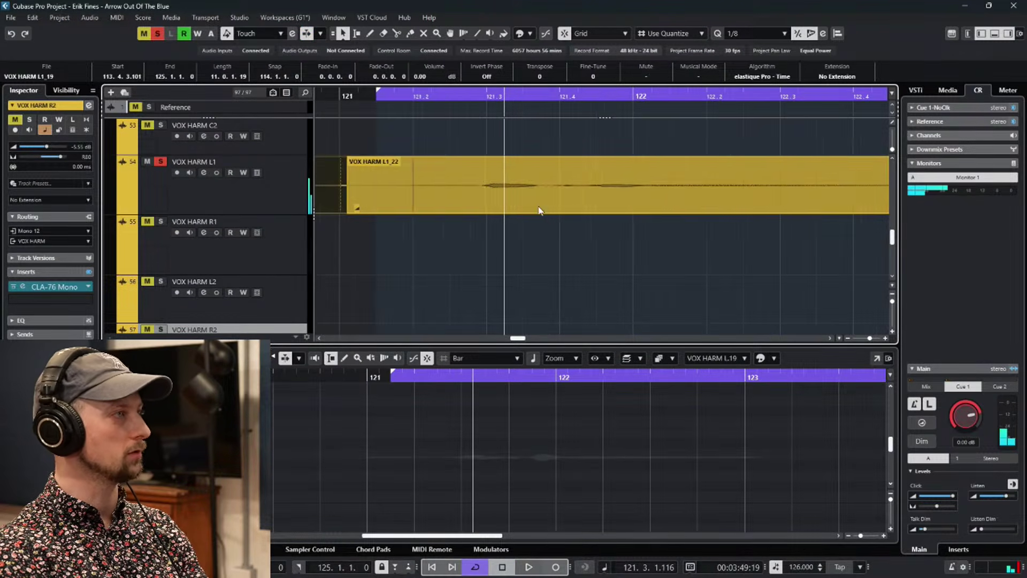
pyautogui.press('4')
pyautogui.rightClick(556, 199)
pyautogui.click(544, 197)
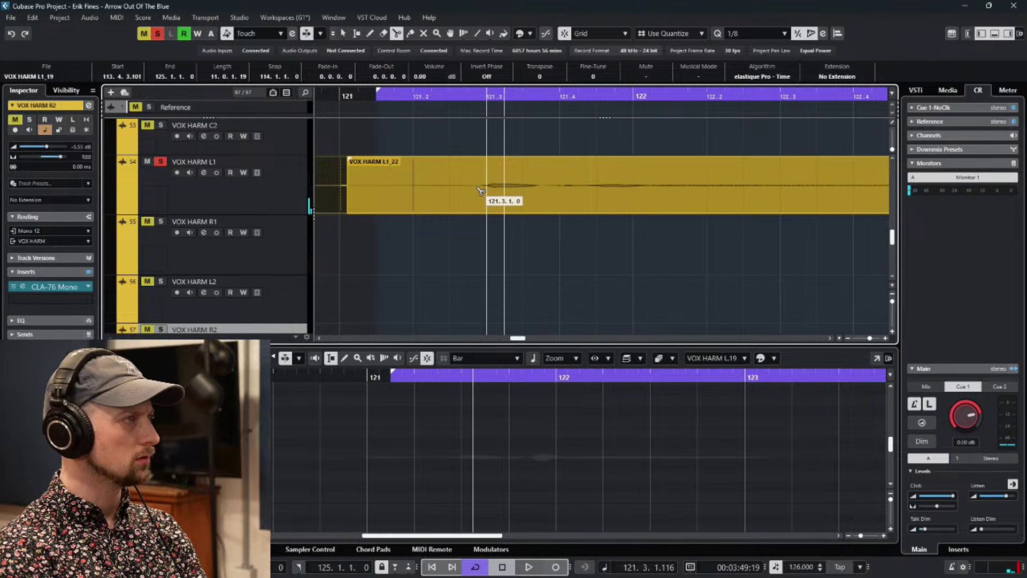
pyautogui.click(756, 34)
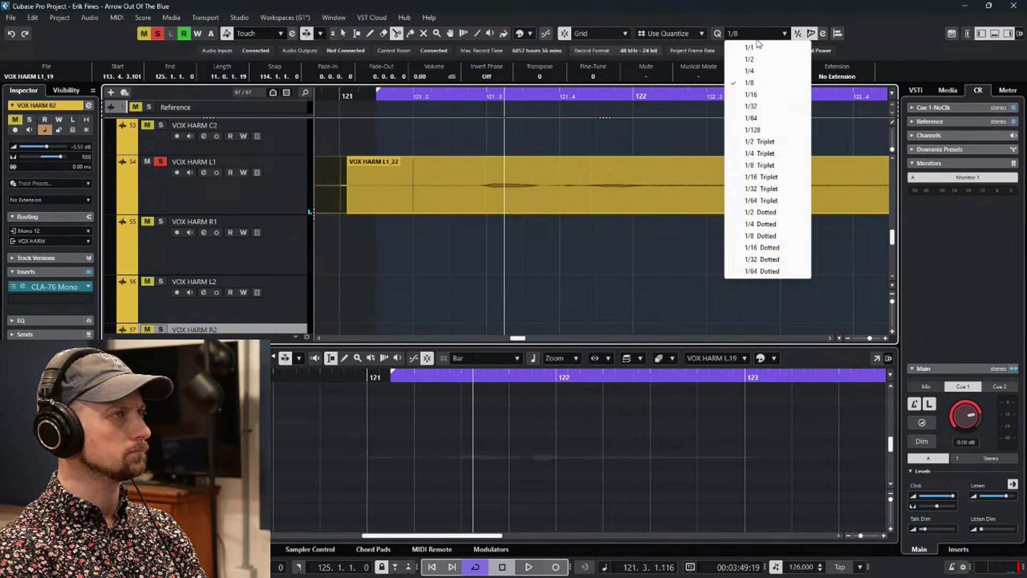
pyautogui.click(751, 94)
pyautogui.click(461, 196)
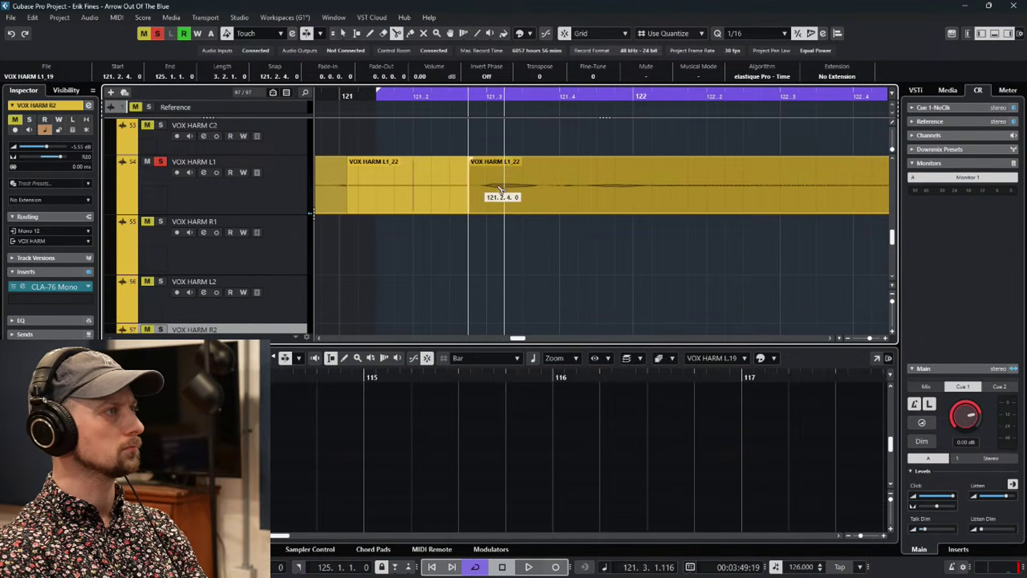
# Delete the VOX HARM L1 pieces before 121.2.4 and add a 0.0.0.73 fade-in to the remaining VOX HARM L1_22 event.
pyautogui.click(471, 202)
pyautogui.rightClick(471, 202)
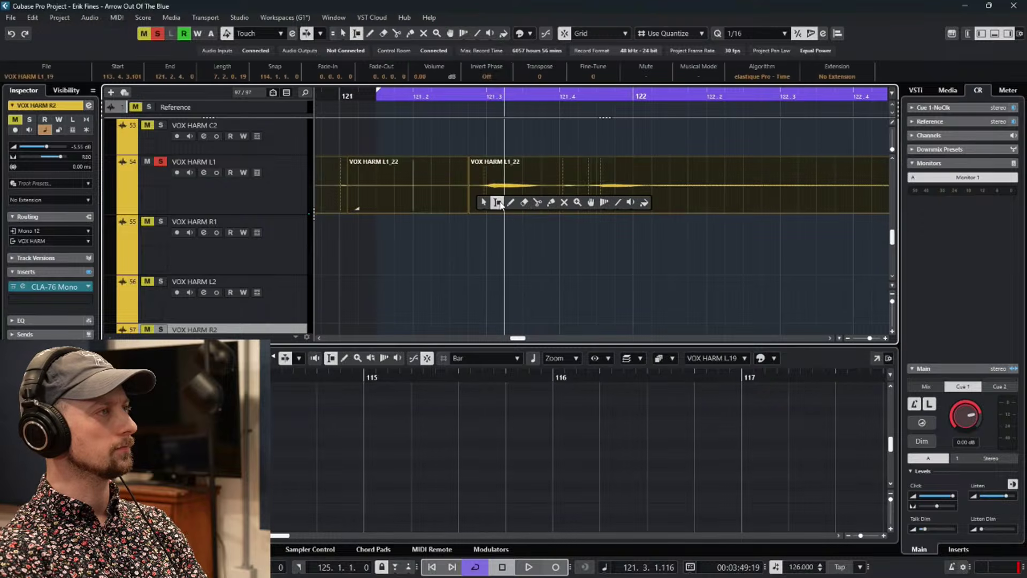
pyautogui.click(538, 203)
pyautogui.moveTo(434, 258); pyautogui.dragTo(366, 180)
pyautogui.press('Delete')
pyautogui.moveTo(527, 163); pyautogui.dragTo(530, 163)
# Play the shortened VOX HARM L1_22 event and enlarge the waveform display to see where its audio ends.
pyautogui.press('space')
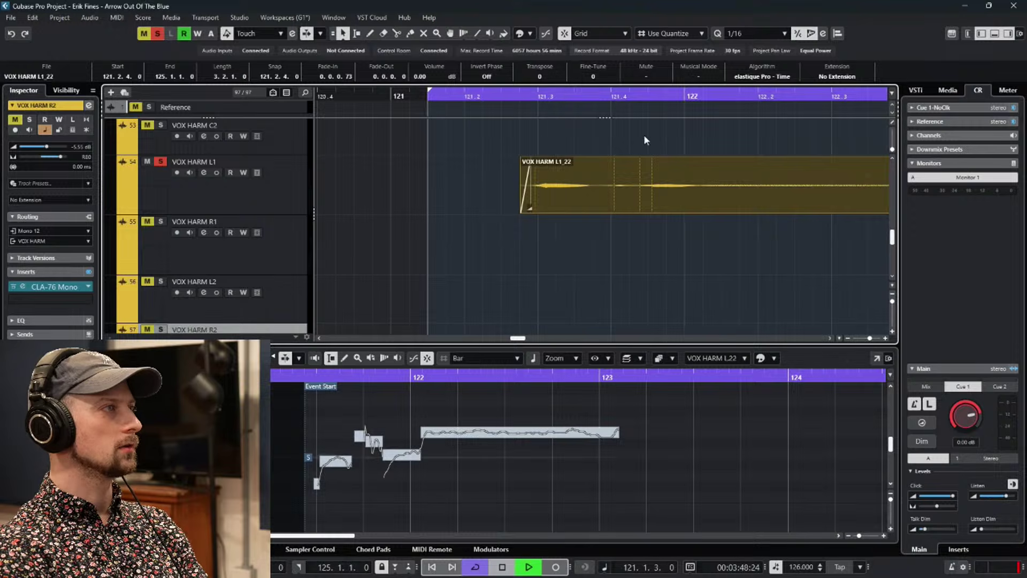
pyautogui.press('f')
pyautogui.press('h')
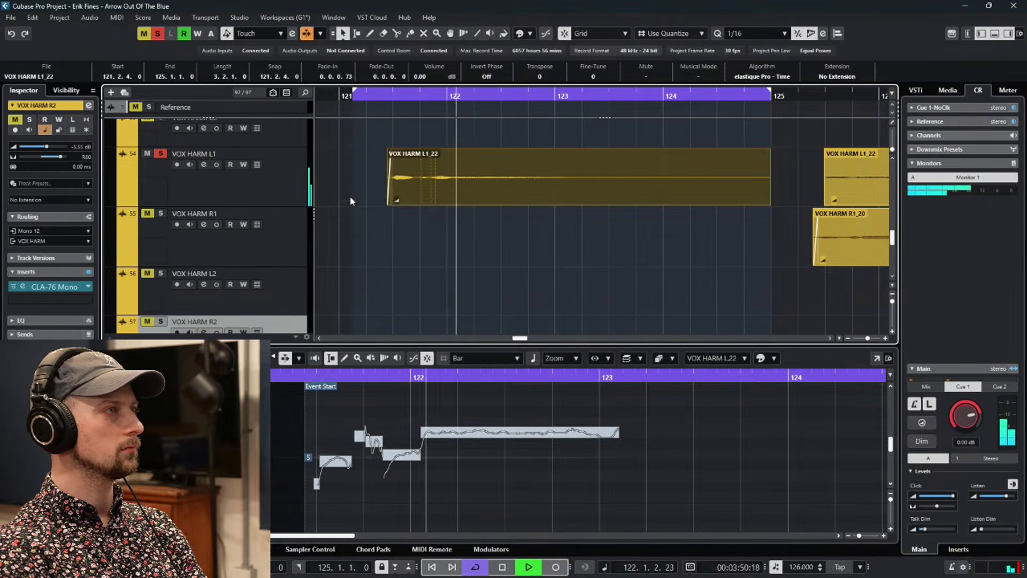
pyautogui.moveTo(892, 149); pyautogui.dragTo(892, 146)
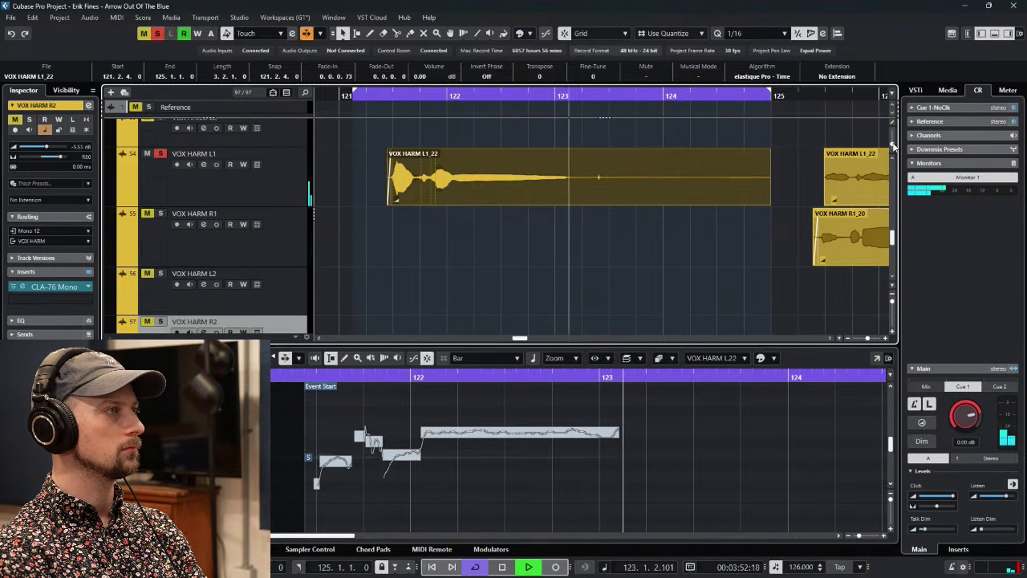
pyautogui.click(732, 234)
pyautogui.press('space')
# Trim the end of the VOX HARM L1_22 event to 123.1.4, add a 0.0.2.55 fade-out and play the ending.
pyautogui.moveTo(778, 193); pyautogui.dragTo(729, 236)
pyautogui.moveTo(770, 201); pyautogui.dragTo(576, 202)
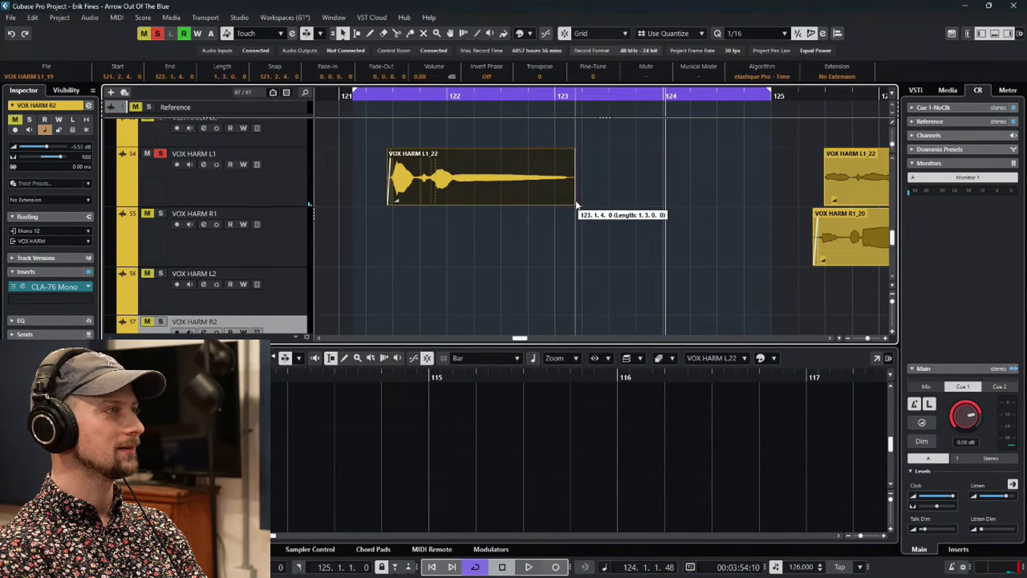
pyautogui.click(586, 156)
pyautogui.click(566, 160)
pyautogui.moveTo(572, 150); pyautogui.dragTo(559, 151)
pyautogui.doubleClick(542, 95)
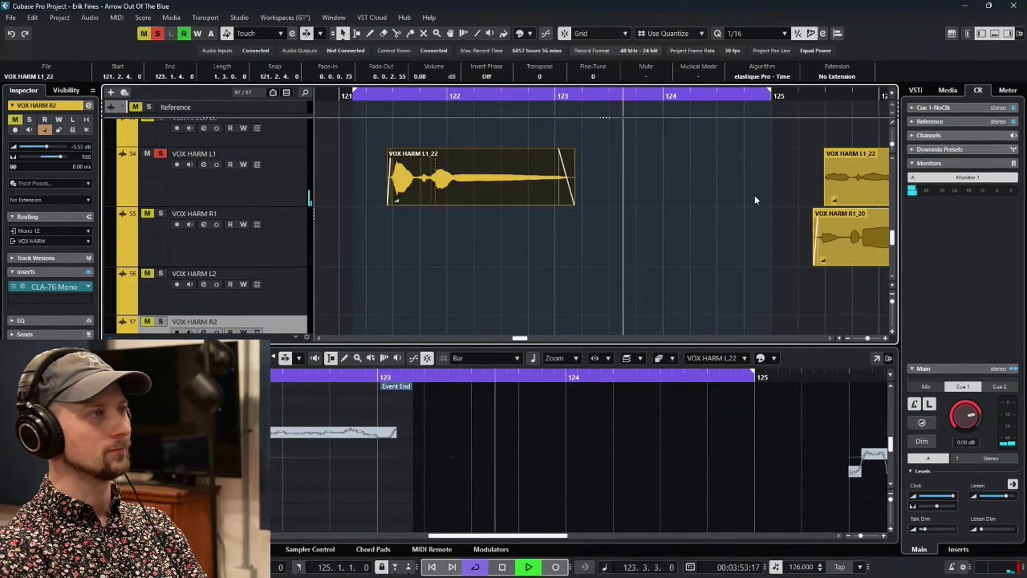
pyautogui.press('space')
# Set the loop range from bar 125 to bar 128 and add a 0.0.0.19 fade-in to the VOX HARM L1_22 event there.
pyautogui.hscroll(5, 695, 195)
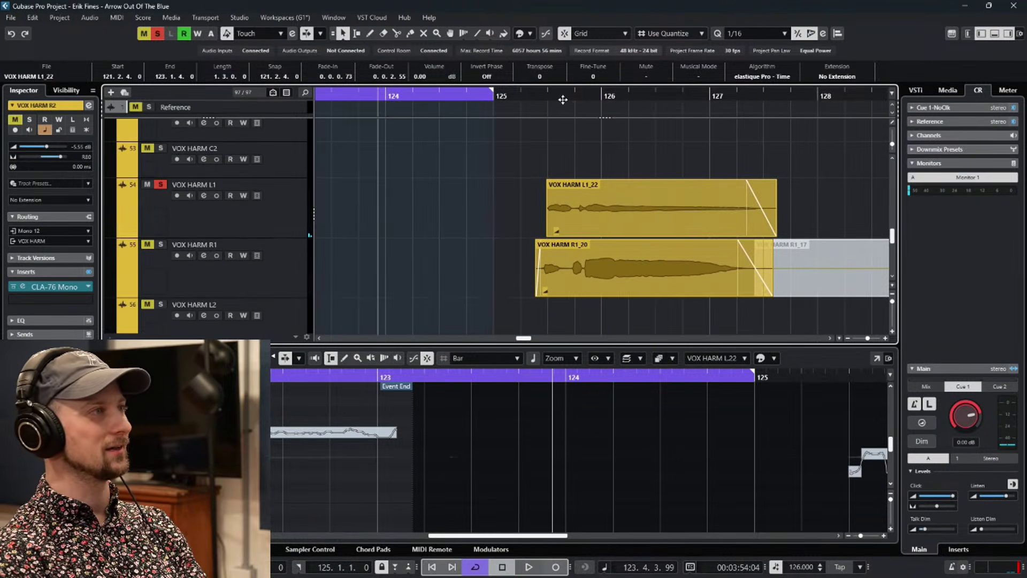
pyautogui.moveTo(500, 84); pyautogui.dragTo(782, 85)
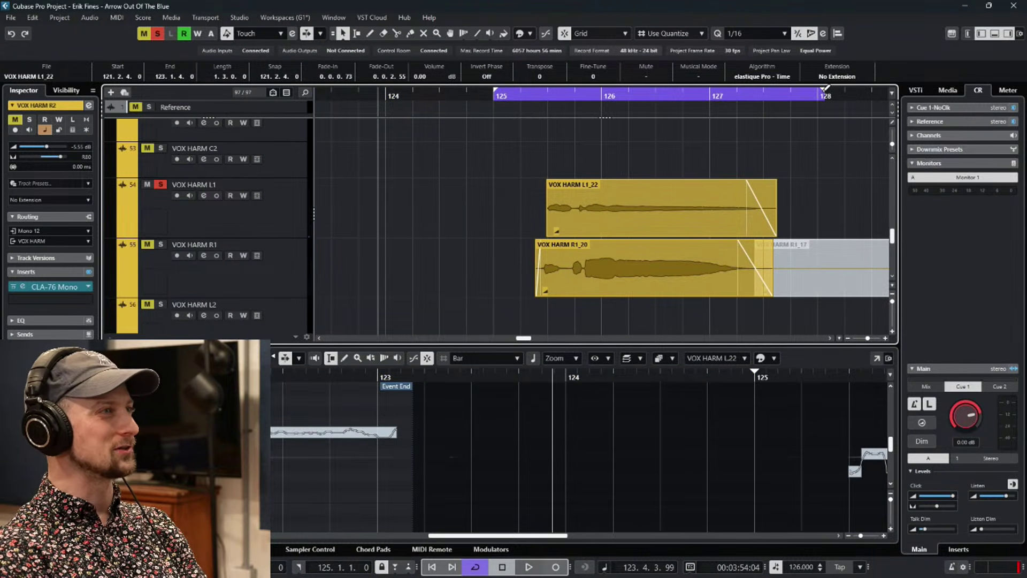
pyautogui.scroll(-1, 550, 210)
pyautogui.hscroll(3, 550, 211)
pyautogui.hscroll(-1, 550, 210)
pyautogui.scroll(4, 491, 195)
pyautogui.scroll(3, 468, 223)
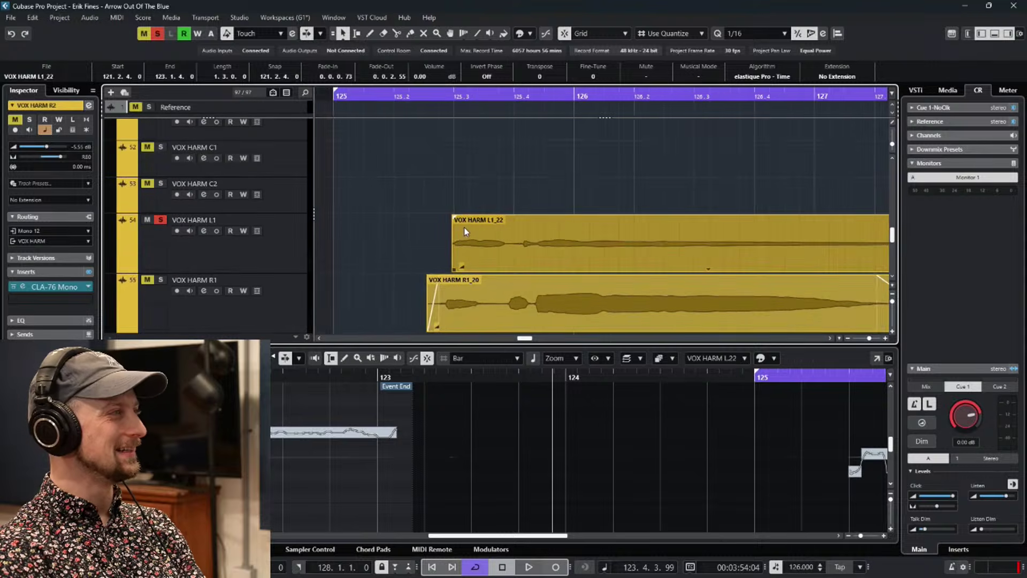
pyautogui.scroll(3, 468, 255)
pyautogui.click(431, 218)
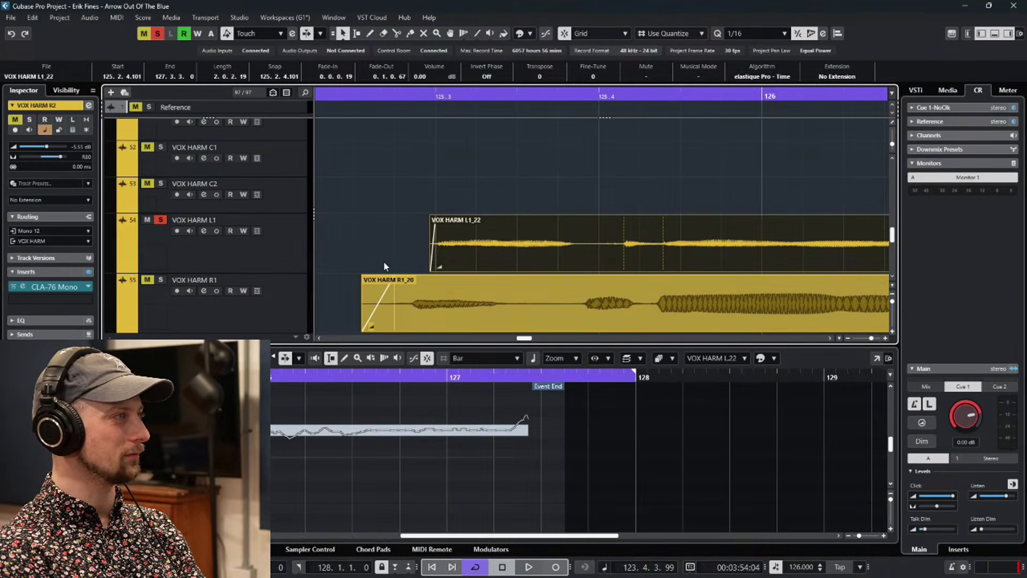
# Unsolo the VOX HARM L1 track and play the VOX HARM L1_22 and VOX HARM R1_20 events together in the loop.
pyautogui.scroll(-3, 379, 263)
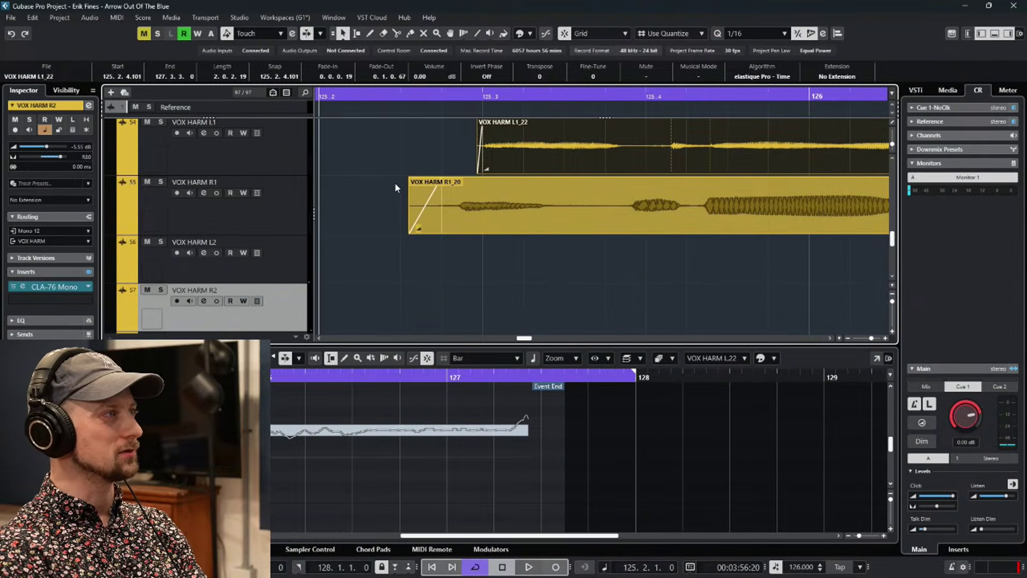
pyautogui.press('g')
pyautogui.press('g')
pyautogui.press('space')
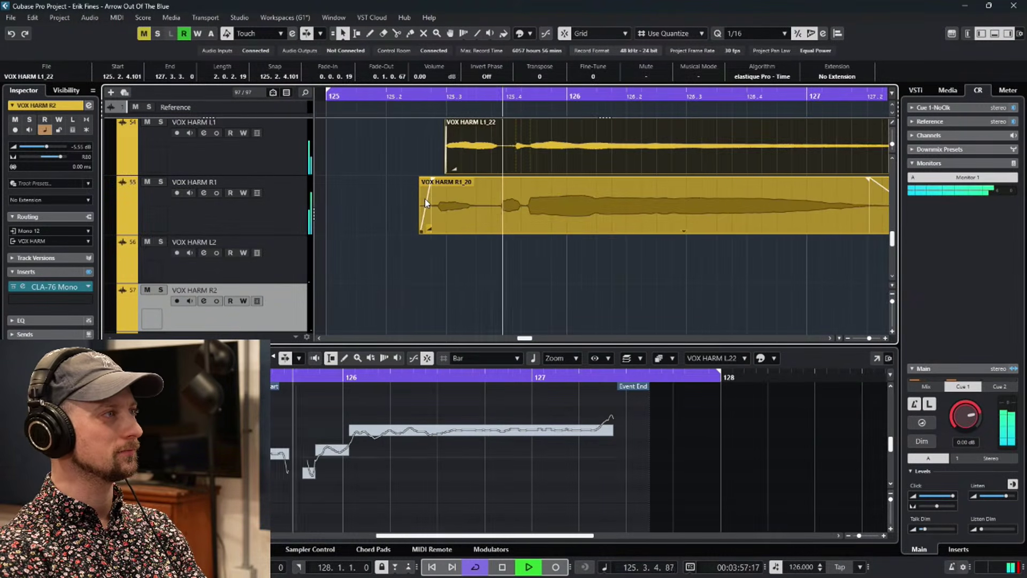
pyautogui.press('g')
pyautogui.press('g')
pyautogui.hscroll(5, 758, 203)
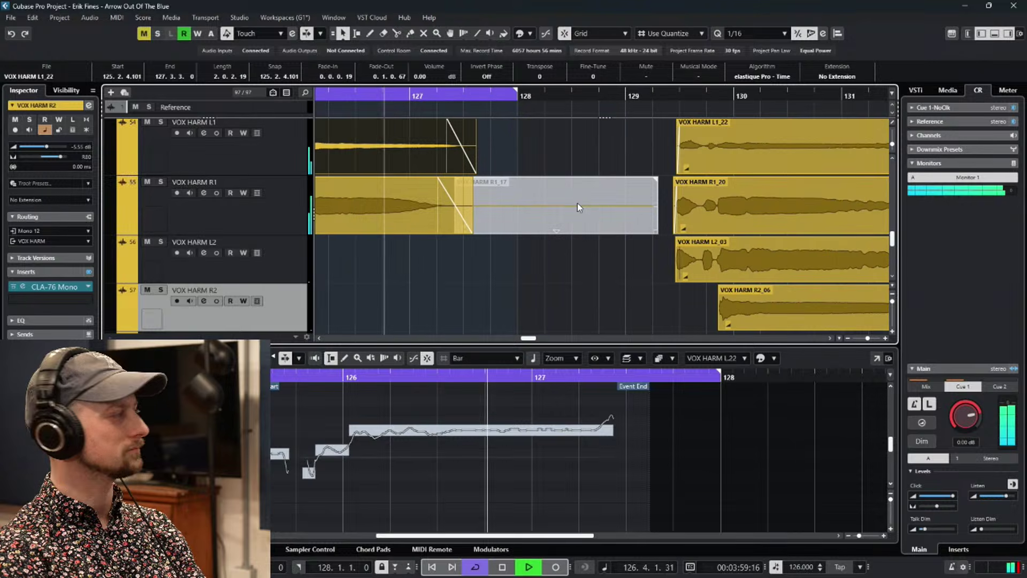
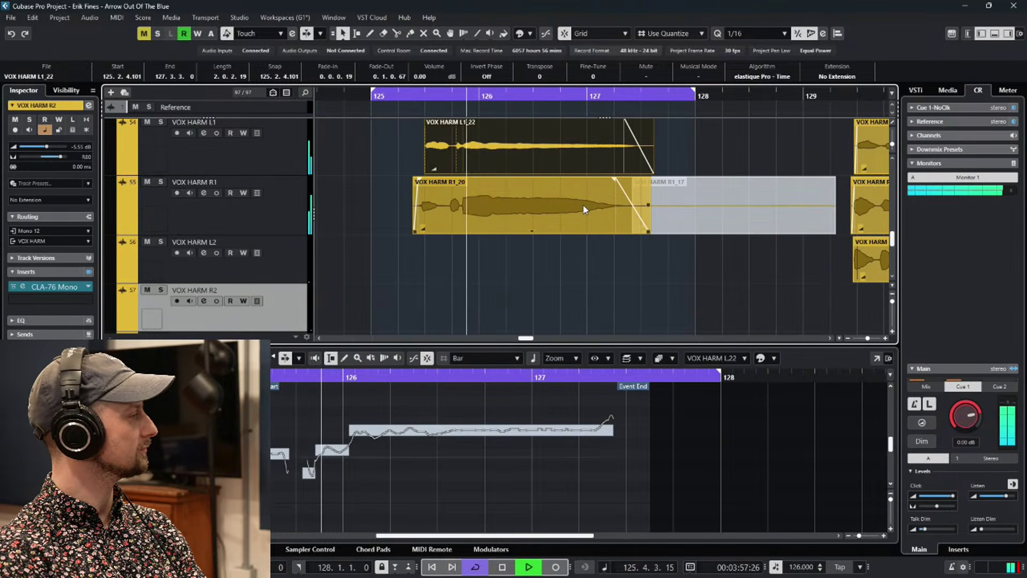
pyautogui.press('space')
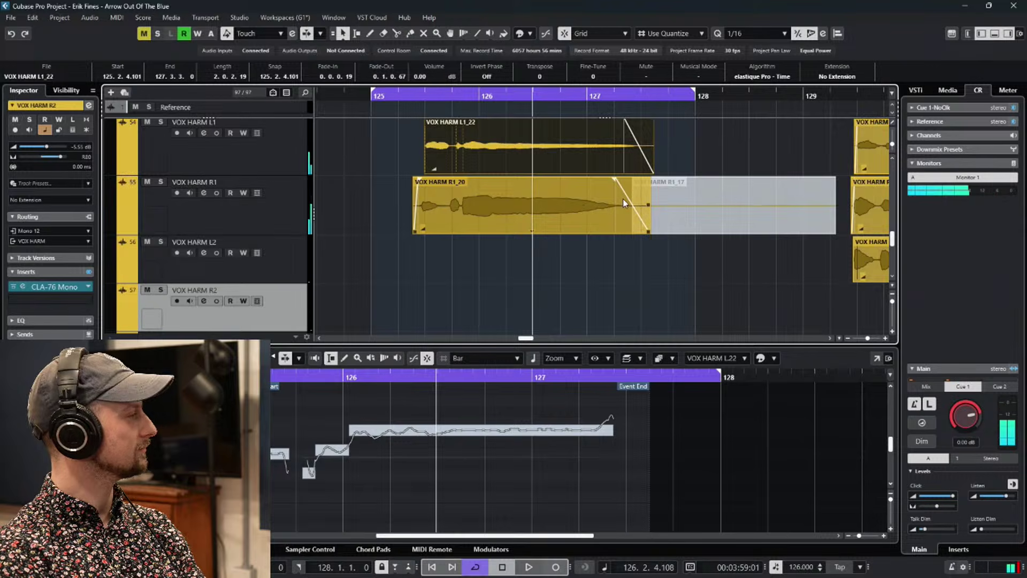
# Examine the stacked harmony events around bar 130 and the earlier VOX HARM L1 and R1 events after bar 84.
pyautogui.press('g')
pyautogui.press('g')
pyautogui.hscroll(3, 528, 171)
pyautogui.scroll(-1, 513, 187)
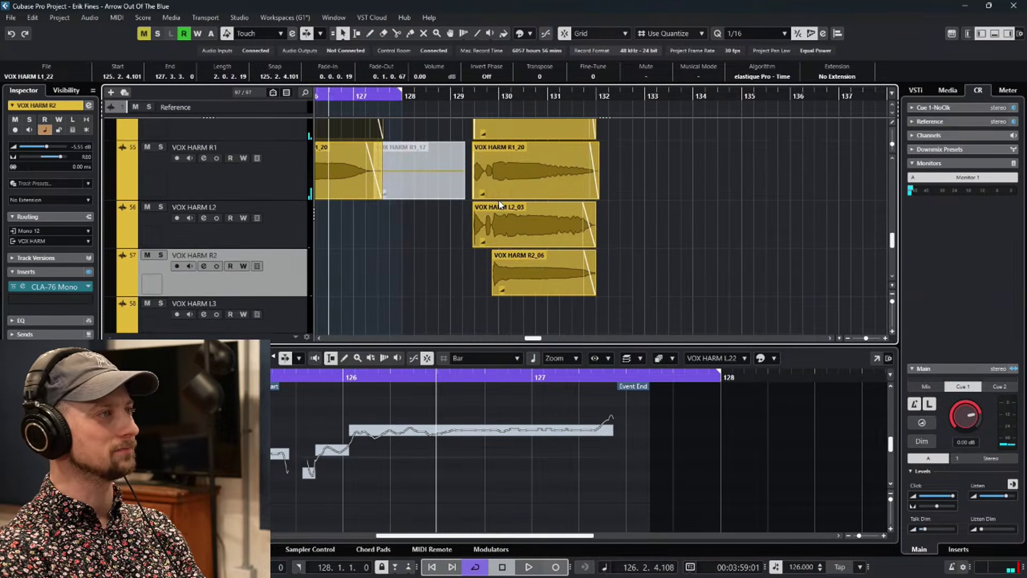
pyautogui.scroll(1, 499, 216)
pyautogui.keyDown('ctrl'); pyautogui.scroll(-5, 499, 216); pyautogui.keyUp('ctrl')
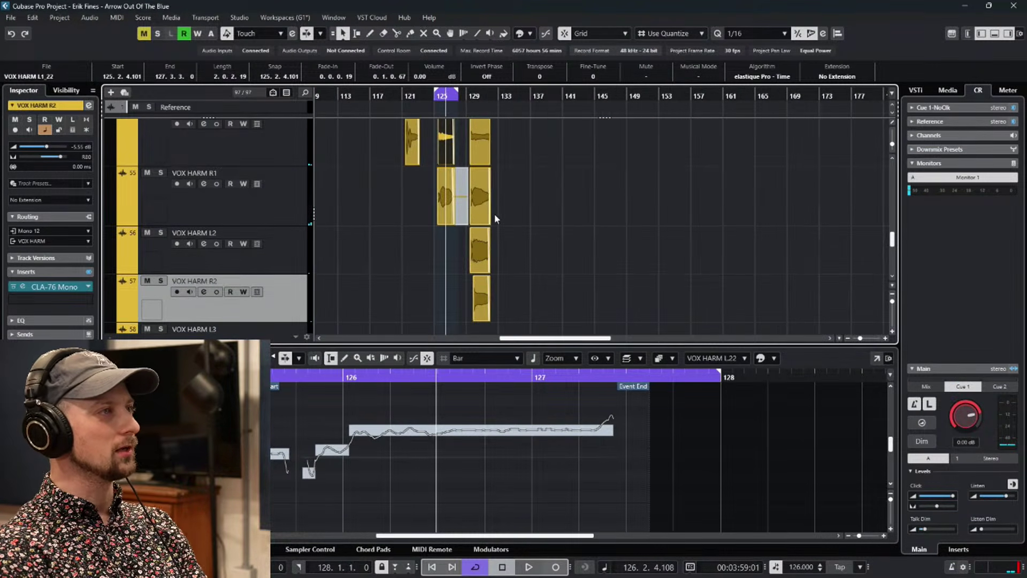
pyautogui.scroll(1, 501, 213)
pyautogui.hscroll(-10, 531, 185)
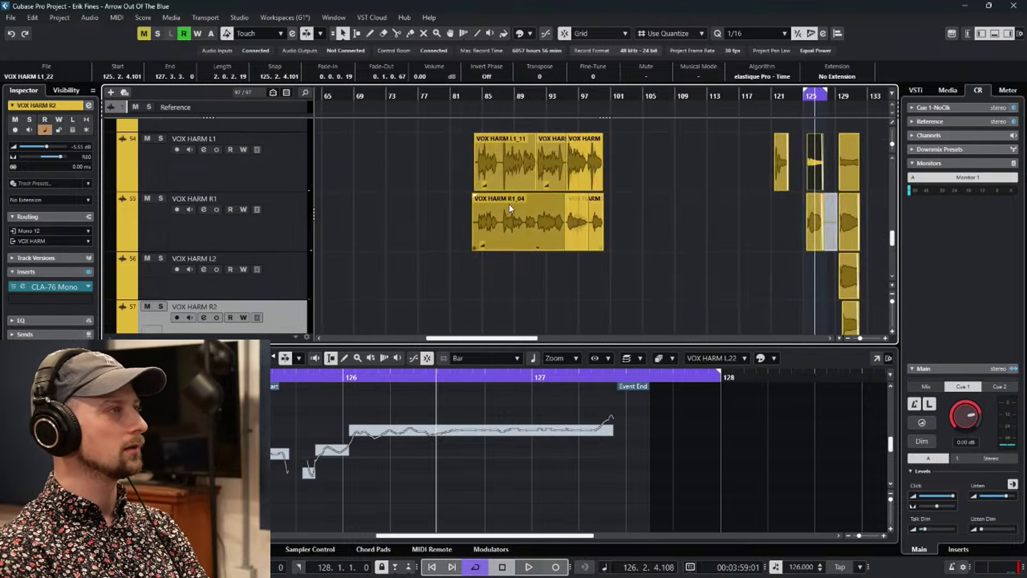
# Set the loop range from bar 83 to 100.2.2 over the VOX HARM L1_11 and VOX HARM R1_04 events and play it.
pyautogui.keyDown('ctrl'); pyautogui.scroll(4, 438, 211); pyautogui.keyUp('ctrl')
pyautogui.keyDown('ctrl'); pyautogui.scroll(3, 437, 210); pyautogui.keyUp('ctrl')
pyautogui.click(436, 205)
pyautogui.click(376, 95)
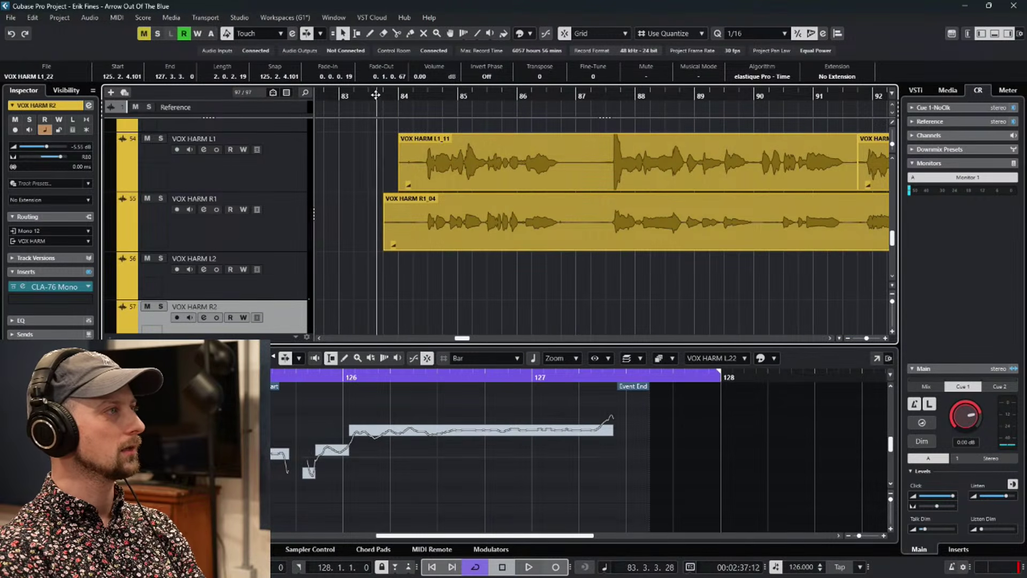
pyautogui.moveTo(342, 85); pyautogui.dragTo(850, 100)
pyautogui.press('space')
pyautogui.scroll(1, 633, 245)
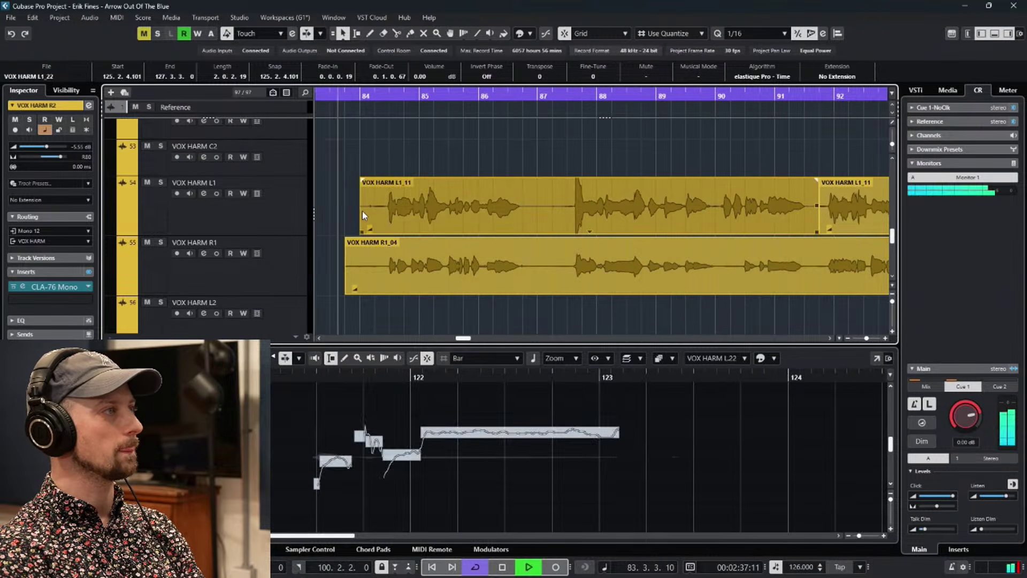
# Open the VOX HARM L1_11 event at bar 84 in the sample editor, solo its track and replay it from 83.4.1.
pyautogui.click(406, 204)
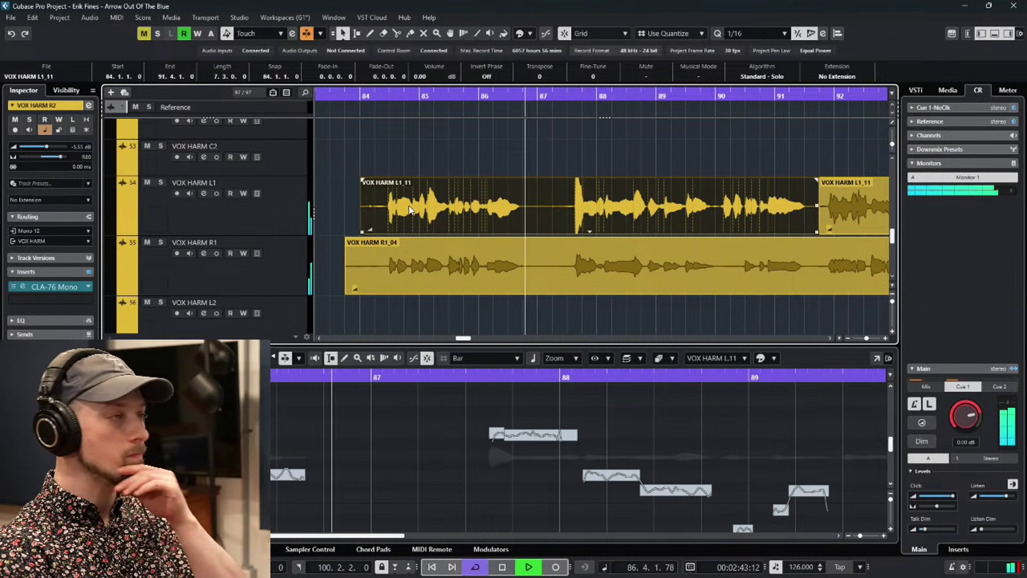
pyautogui.press('space')
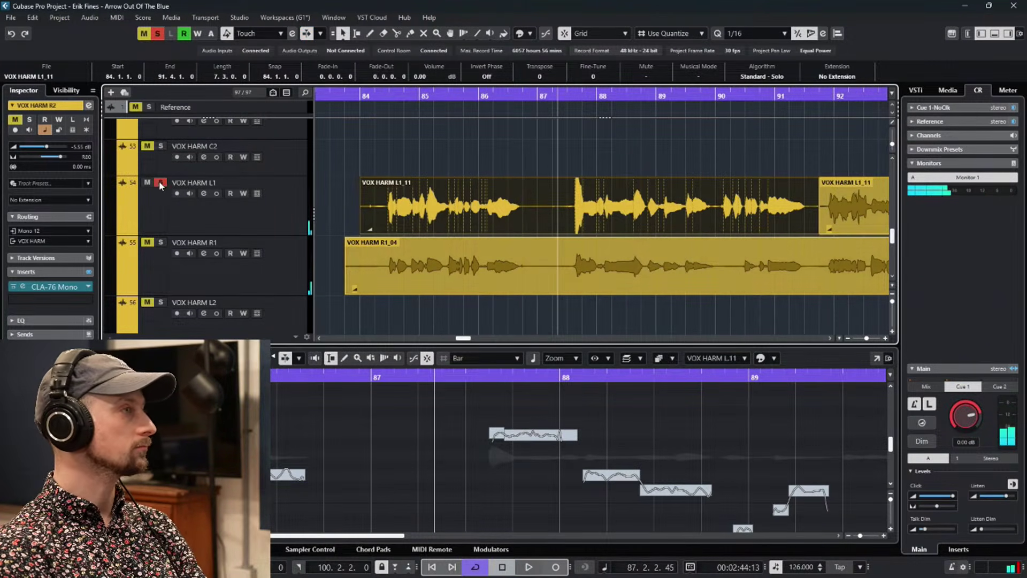
pyautogui.click(336, 96)
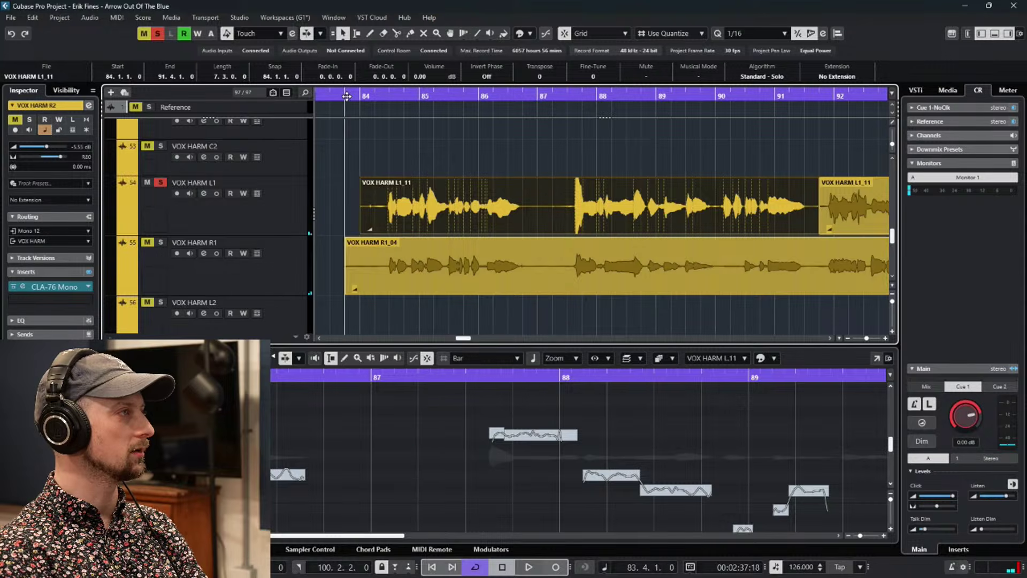
pyautogui.press('space')
# Try splitting the VOX HARM L1_11 event at 84.2.4 and undo the split.
pyautogui.scroll(3, 378, 250)
pyautogui.rightClick(384, 247)
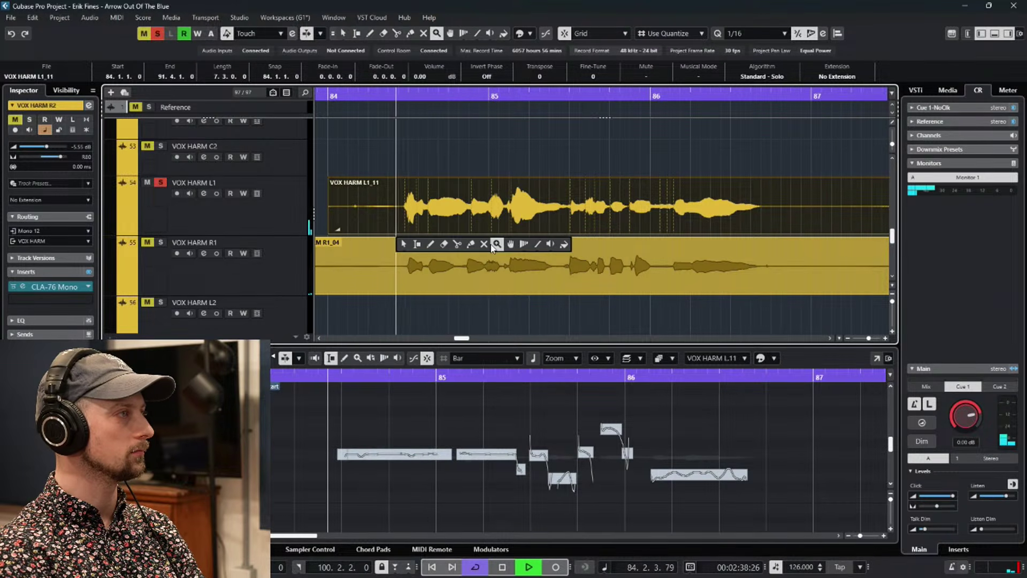
pyautogui.click(457, 244)
pyautogui.click(404, 215)
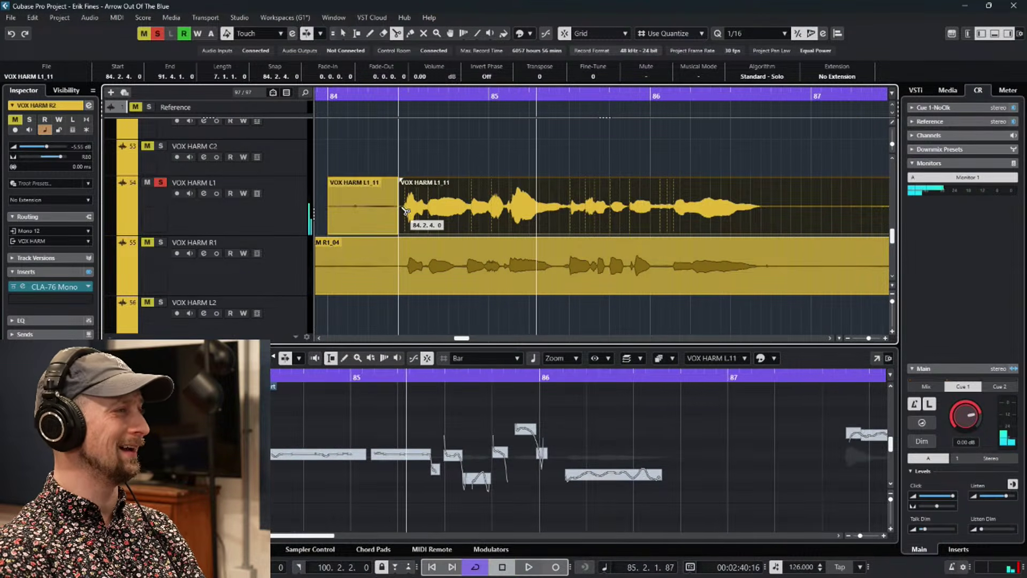
pyautogui.hotkey('ctrl', 'z')
pyautogui.hotkey('ctrl', 'z')
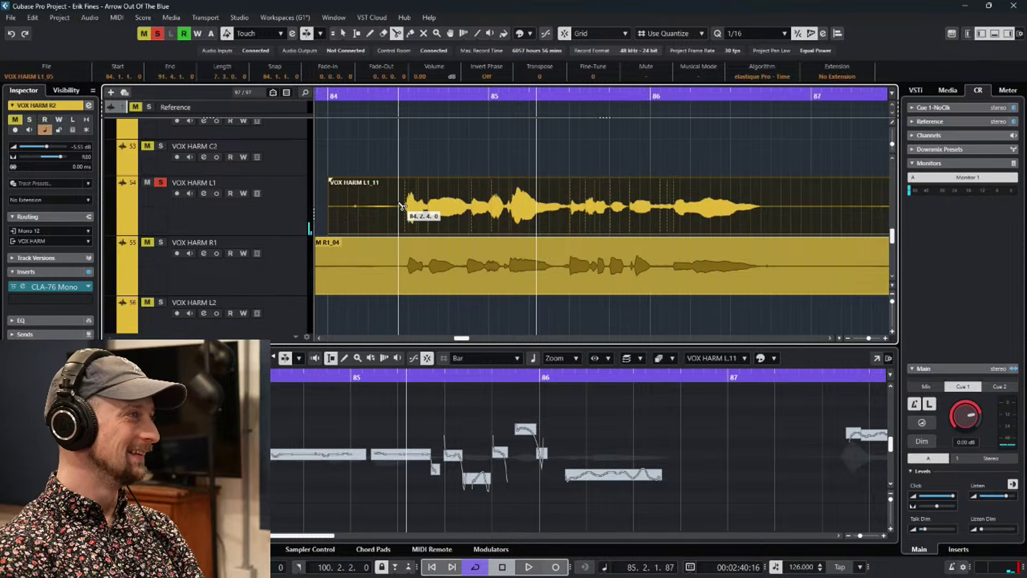
# Start playback and split the VOX HARM L1_11 event at 84.2.4, 86.4.1 and 87.3.3 around the silent passages.
pyautogui.click(402, 206)
pyautogui.press('space')
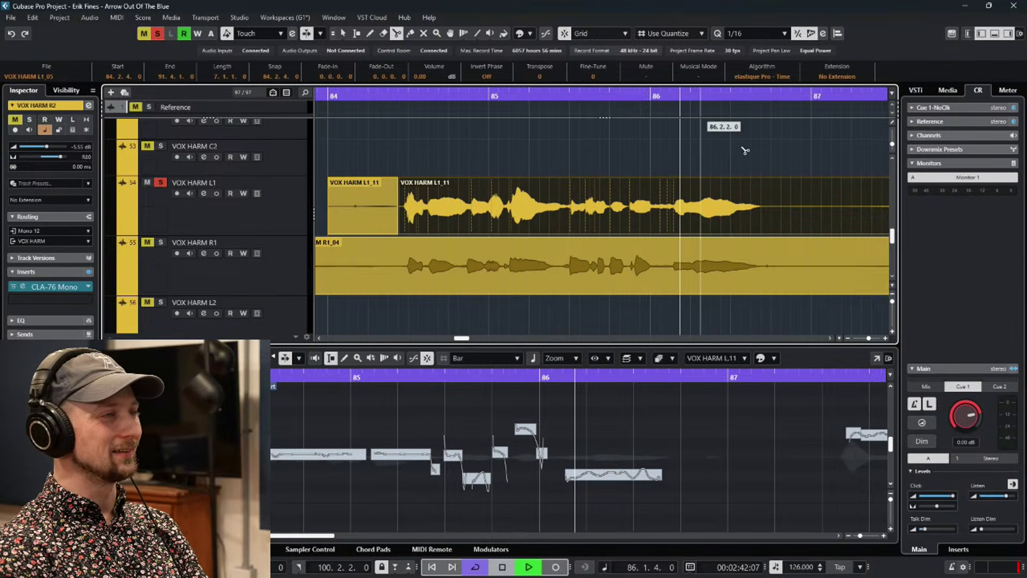
pyautogui.click(770, 222)
pyautogui.hscroll(5, 649, 213)
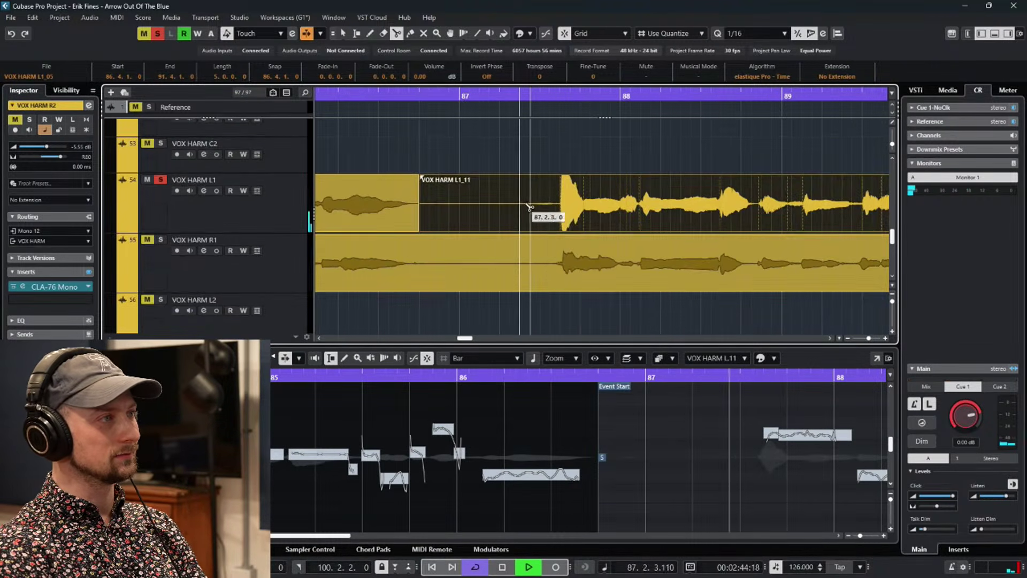
pyautogui.click(565, 211)
pyautogui.hscroll(5, 622, 211)
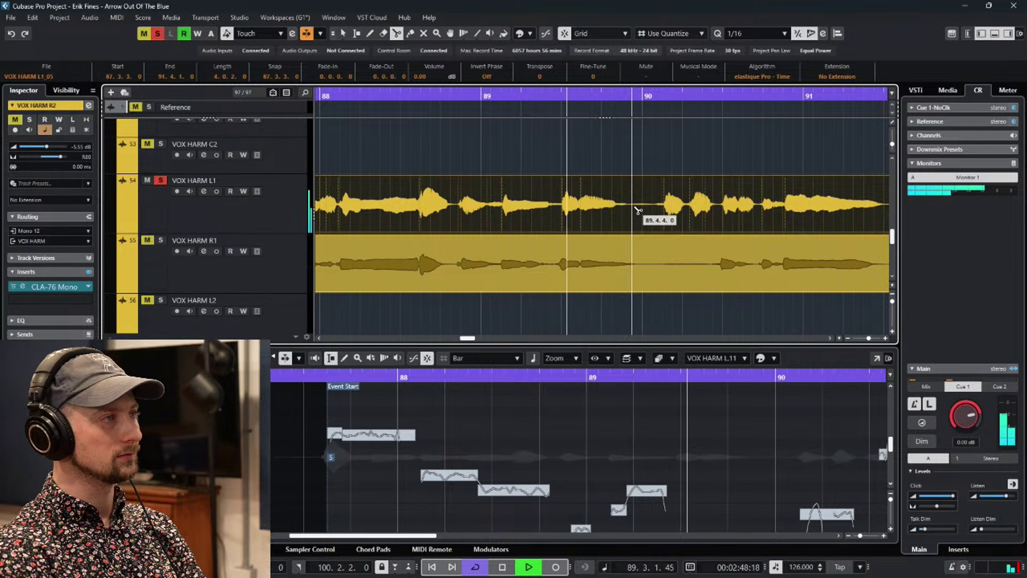
# Split the VOX HARM L1 events at 91.3.2 and 91.4.3 around the silent gap before bar 92.
pyautogui.hscroll(5, 690, 212)
pyautogui.click(614, 211)
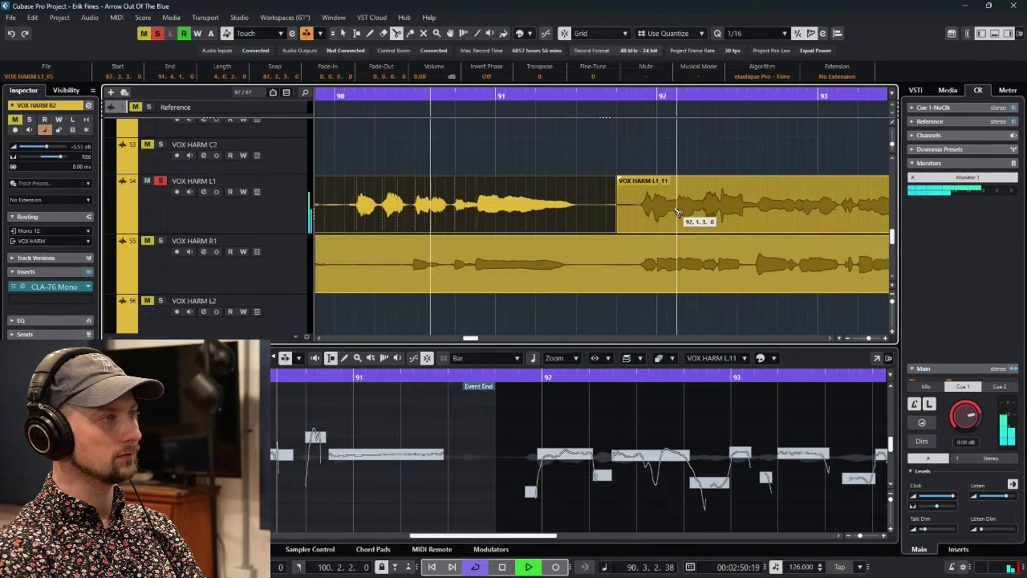
pyautogui.hscroll(1, 540, 212)
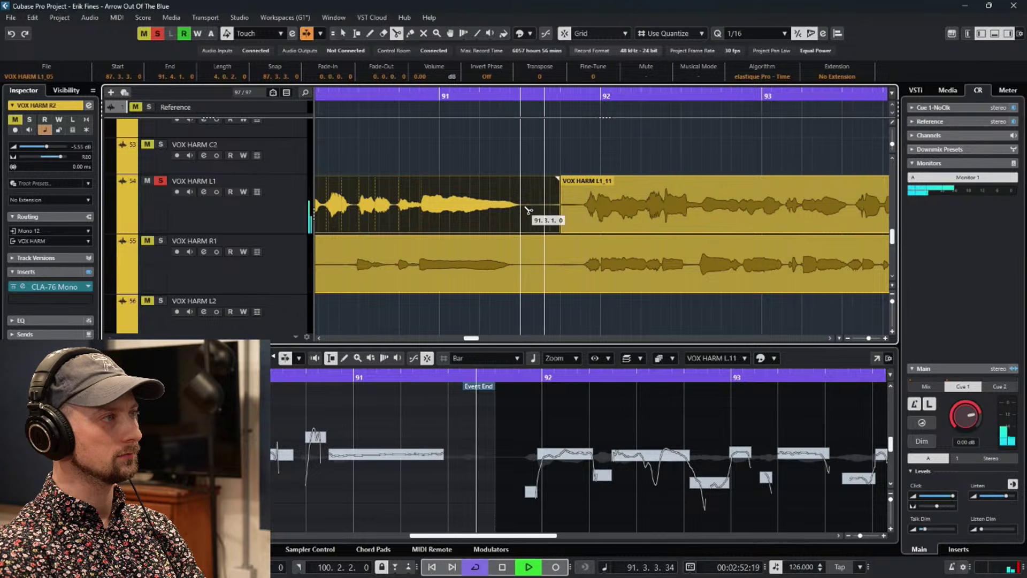
pyautogui.click(530, 211)
pyautogui.click(597, 180)
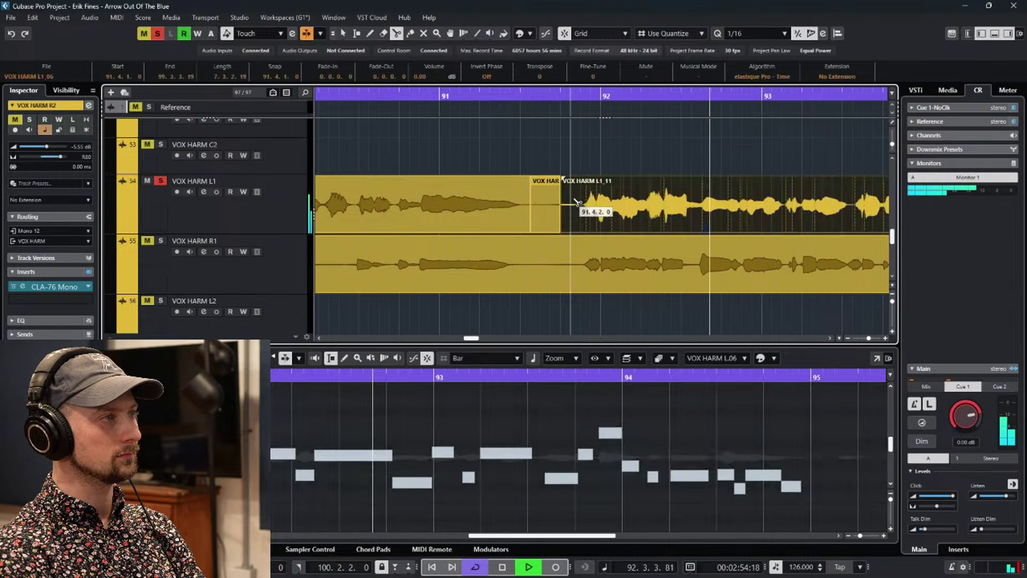
# Split the VOX HARM L1 events just after the start of bar 95 and at 95.3.2.
pyautogui.hscroll(7, 707, 200)
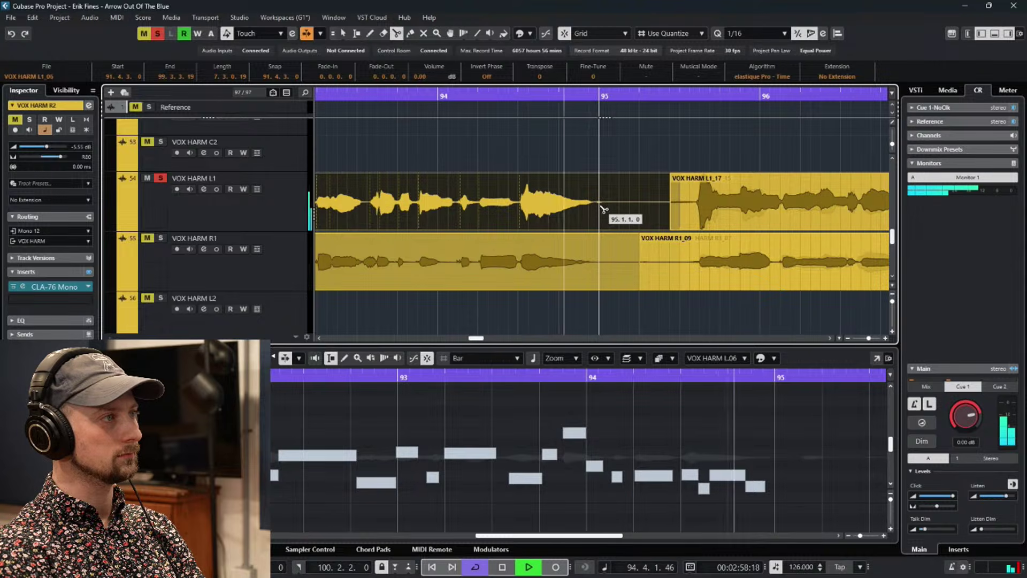
pyautogui.click(609, 207)
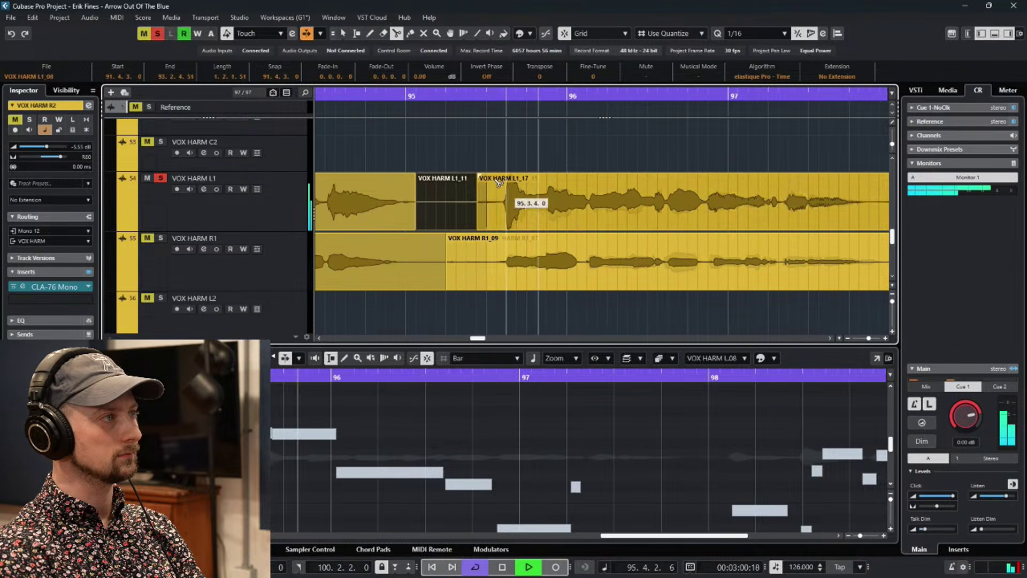
pyautogui.click(503, 217)
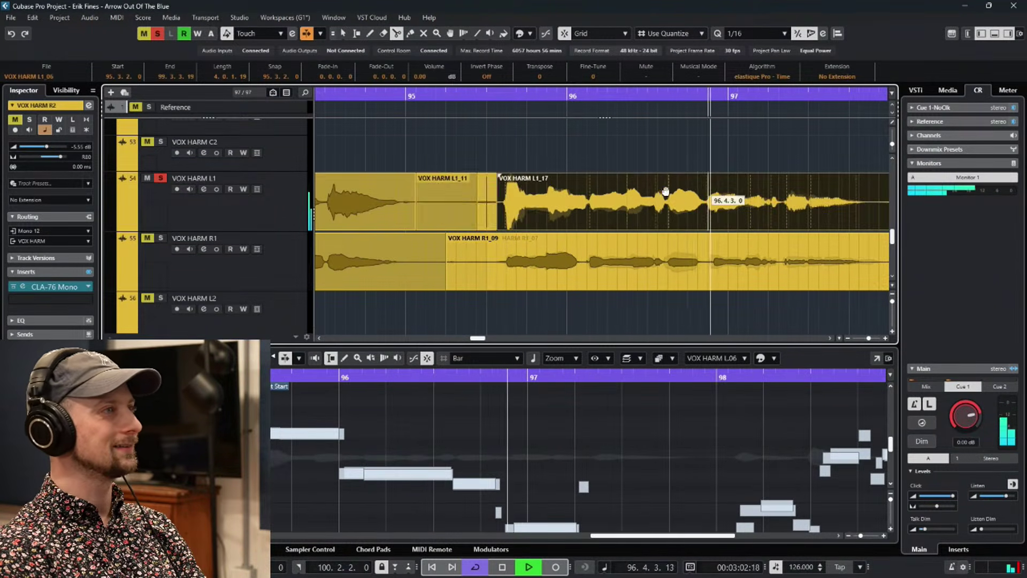
# Stop playback and delete the silent VOX HARM L1 pieces between the start of bar 95 and 95.3.2.
pyautogui.hscroll(3, 505, 191)
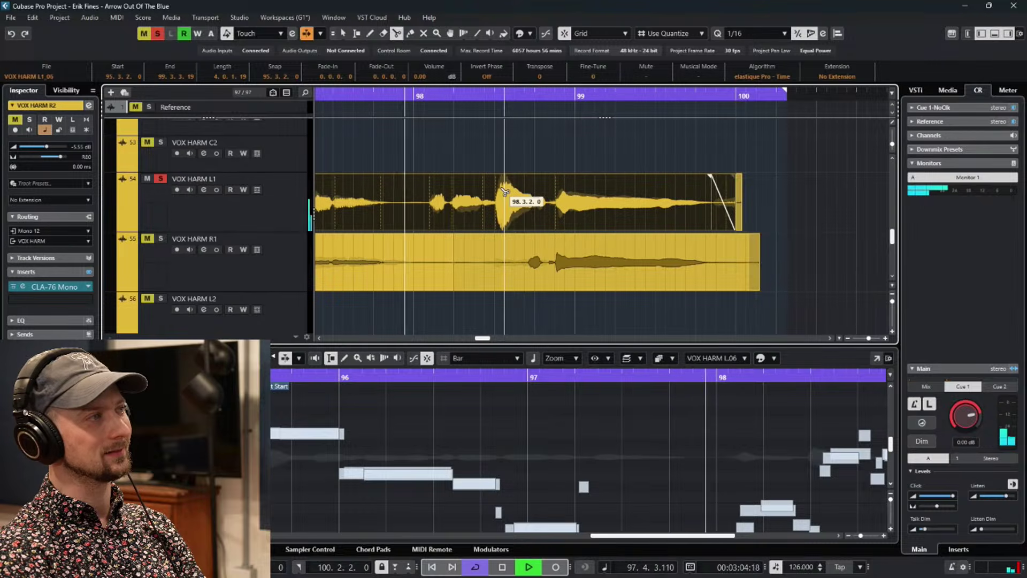
pyautogui.press('g')
pyautogui.press('g')
pyautogui.press('g')
pyautogui.press('space')
pyautogui.press('1')
pyautogui.click(411, 191)
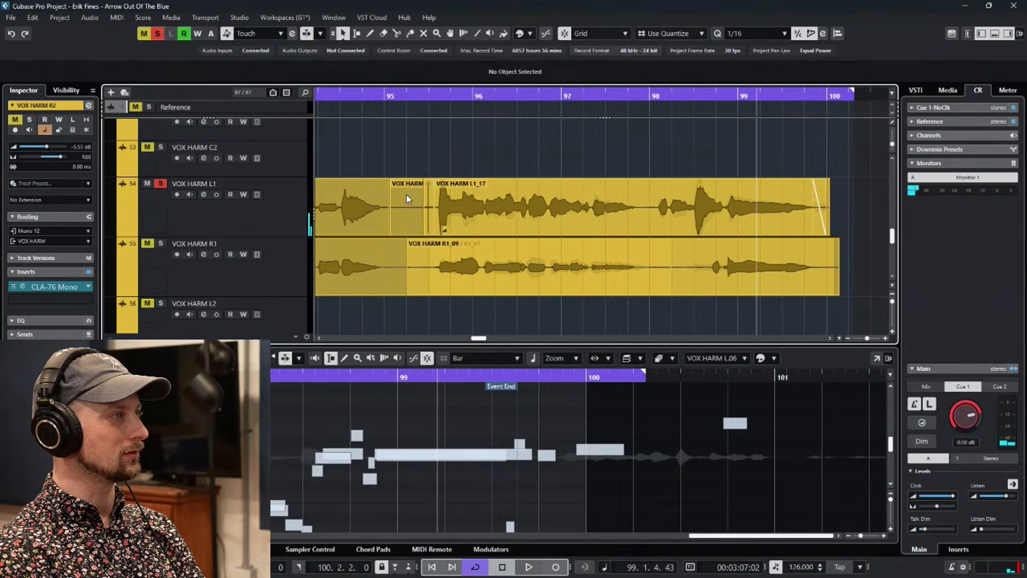
pyautogui.press('Delete')
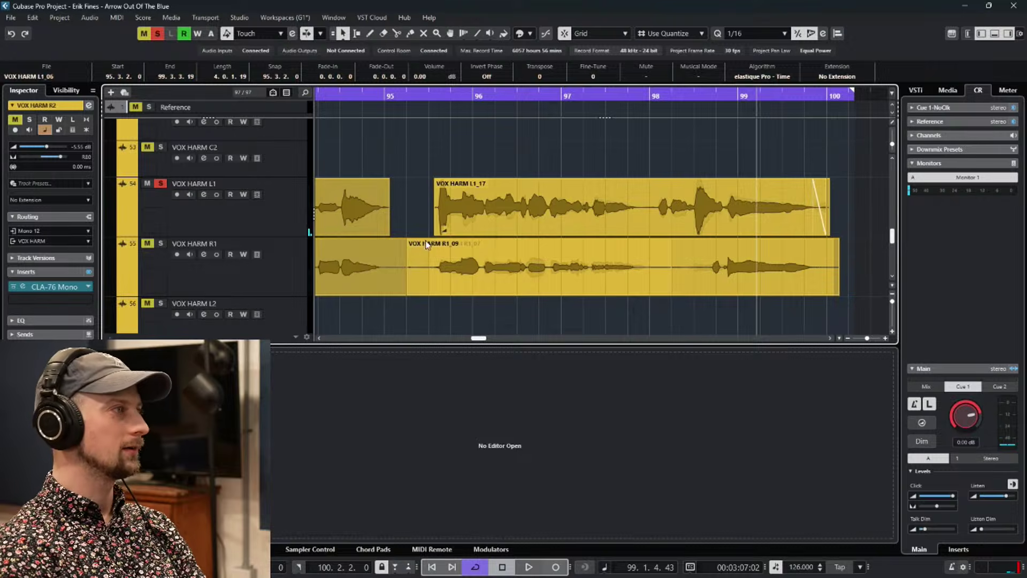
# Delete the silent VOX HARM L1 pieces between 91.3.2 and 91.4.3 and between 86.4.1 and 87.3.3.
pyautogui.hscroll(-8, 588, 190)
pyautogui.click(526, 176)
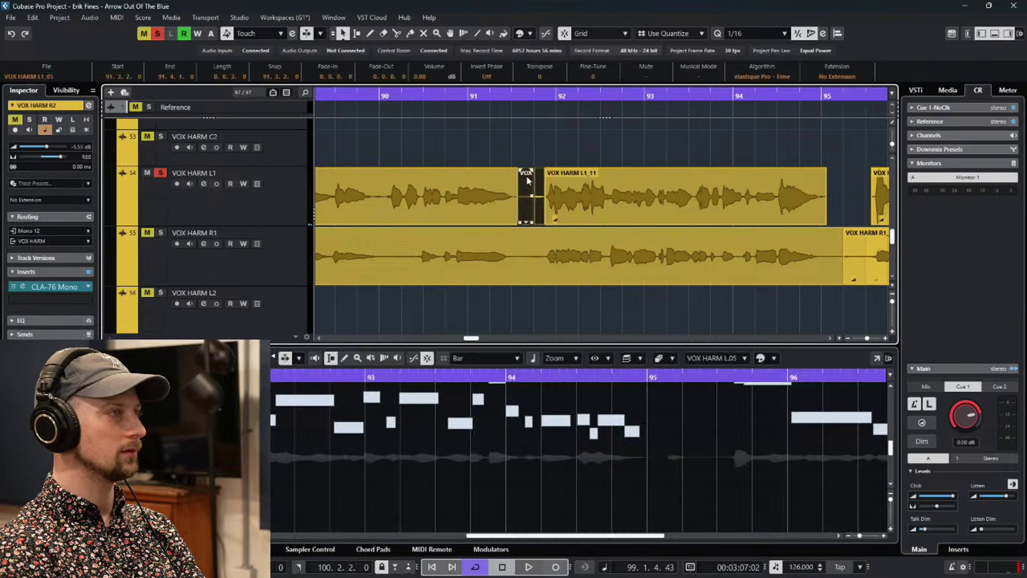
pyautogui.press('Delete')
pyautogui.hscroll(-8, 525, 175)
pyautogui.click(537, 181)
pyautogui.press('Delete')
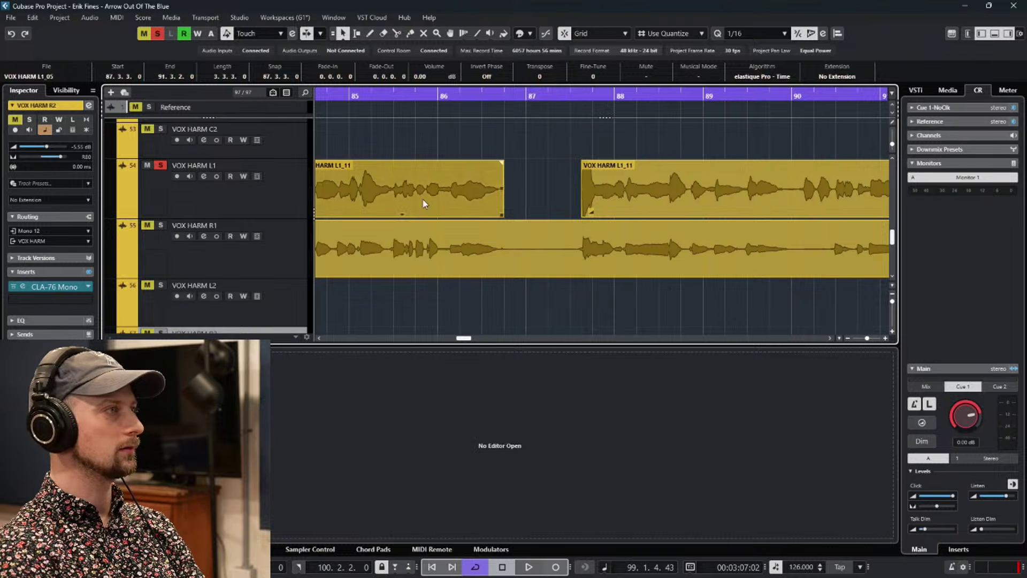
# Delete the silent VOX HARM L1 piece ahead of the vocal entry at 84.2.4.
pyautogui.hscroll(-6, 426, 200)
pyautogui.scroll(-1, 426, 199)
pyautogui.click(572, 161)
pyautogui.press('Delete')
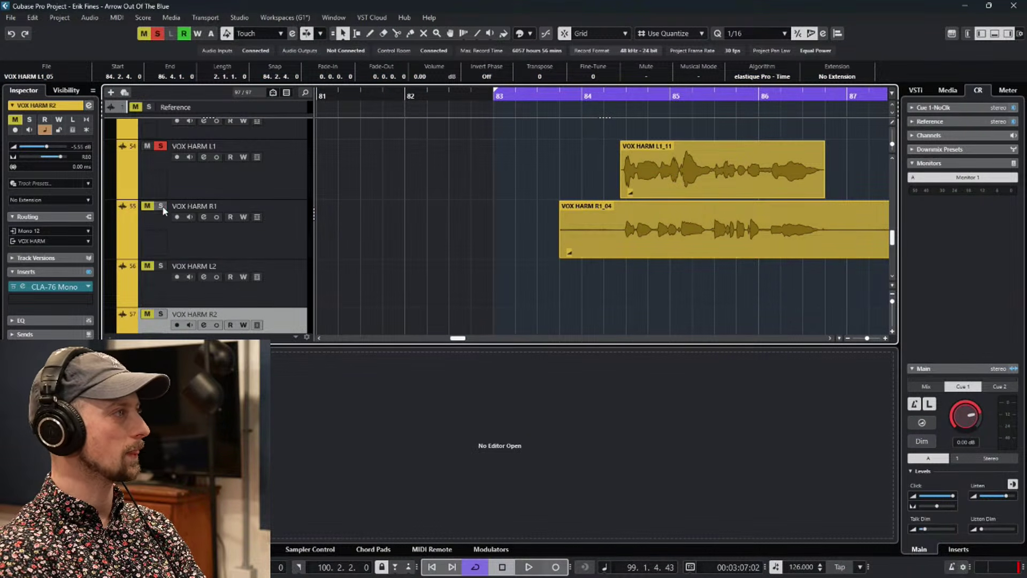
# Solo VOX HARM R1, play it from the start of its first event and split VOX HARM R1_04 at 84.2.4.
pyautogui.click(560, 95)
pyautogui.press('space')
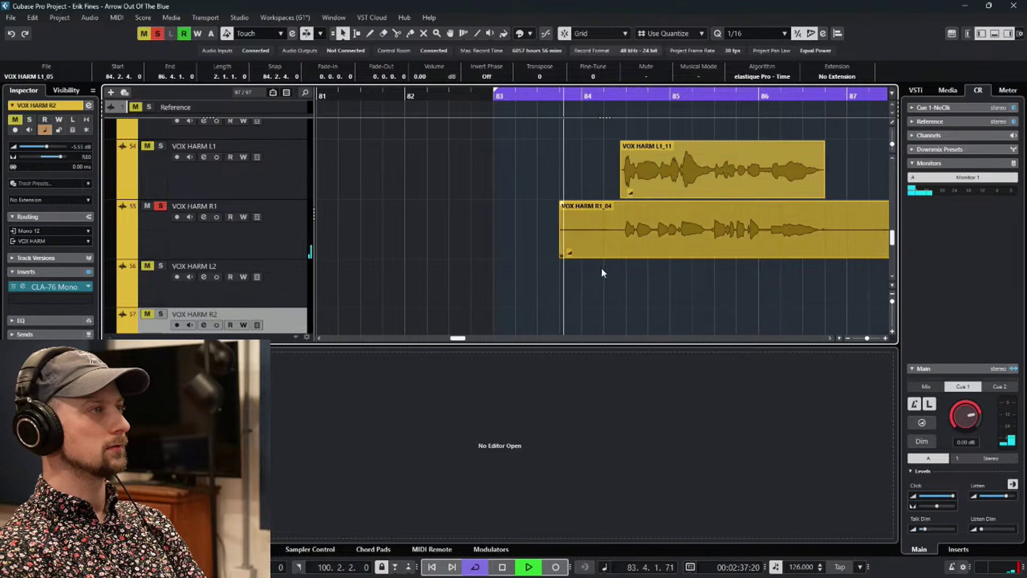
pyautogui.click(624, 247)
pyautogui.rightClick(624, 247)
pyautogui.click(678, 245)
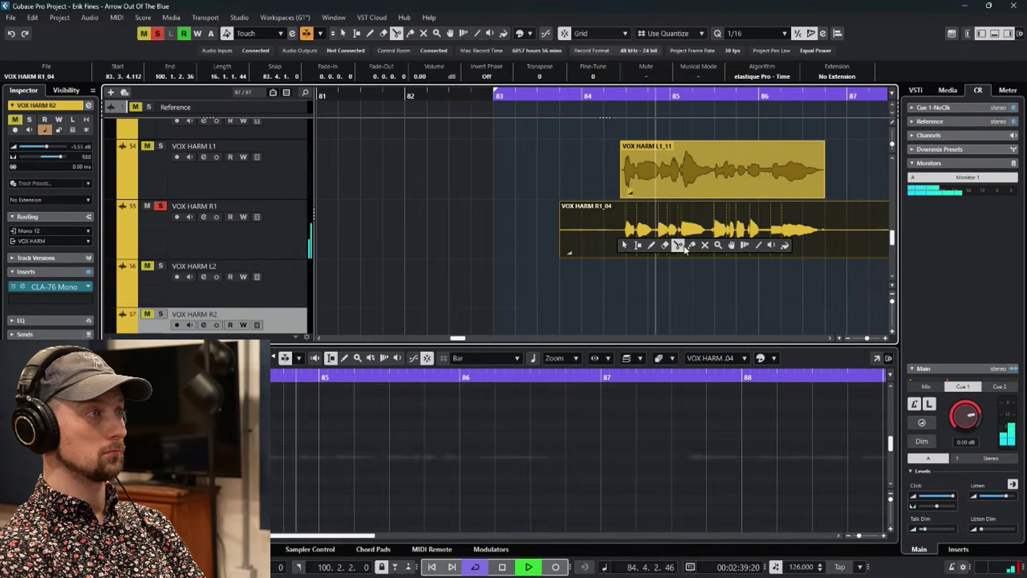
pyautogui.click(625, 230)
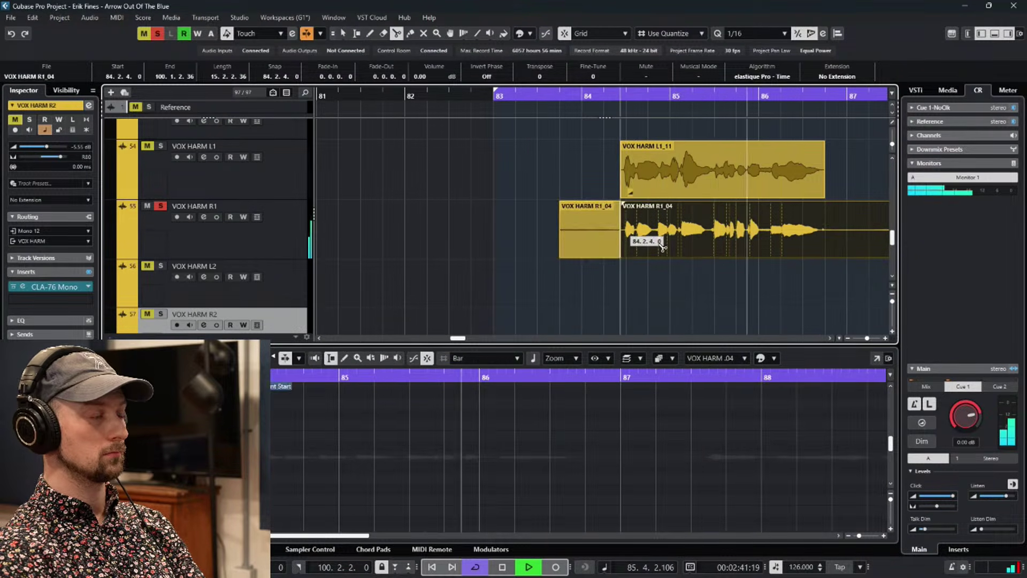
# Split the VOX HARM R1_04 event at 86.4.2 and 87.3.3 around its next silent passage.
pyautogui.hscroll(3, 722, 235)
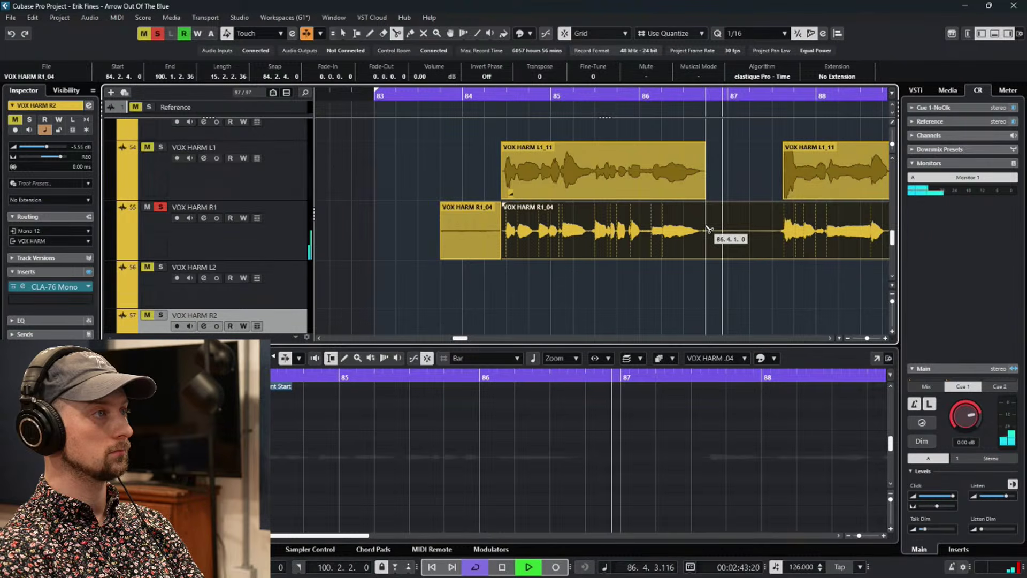
pyautogui.click(716, 229)
pyautogui.hscroll(2, 728, 235)
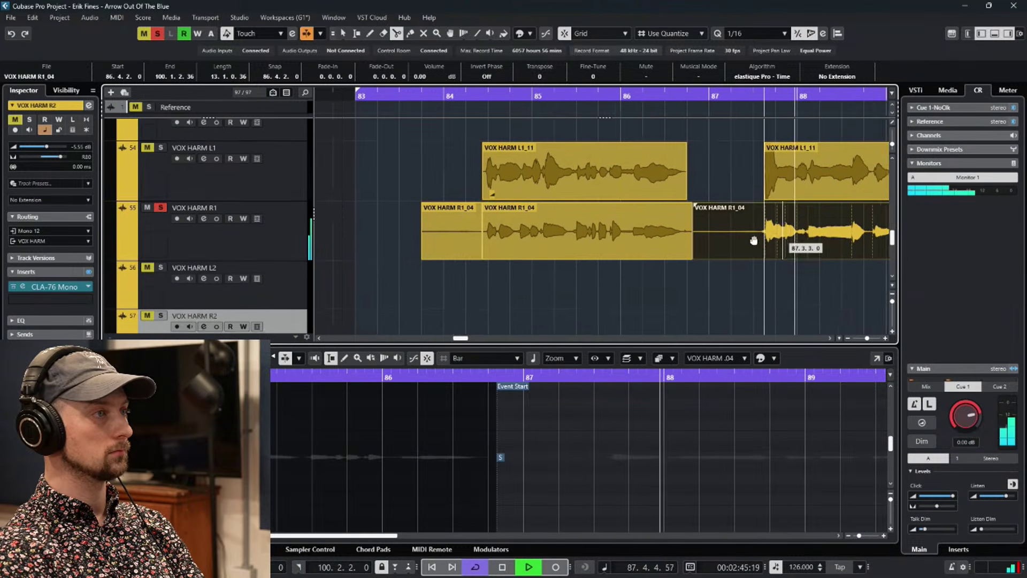
pyautogui.click(736, 244)
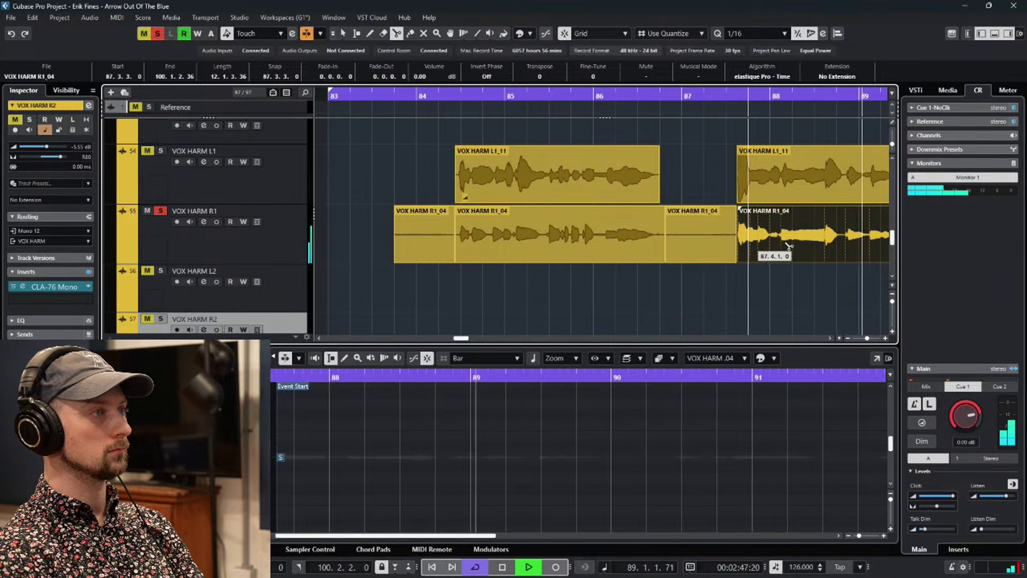
# Split the VOX HARM R1_04 event at 91.3.2 and 91.4.3.
pyautogui.hscroll(4, 695, 238)
pyautogui.click(761, 224)
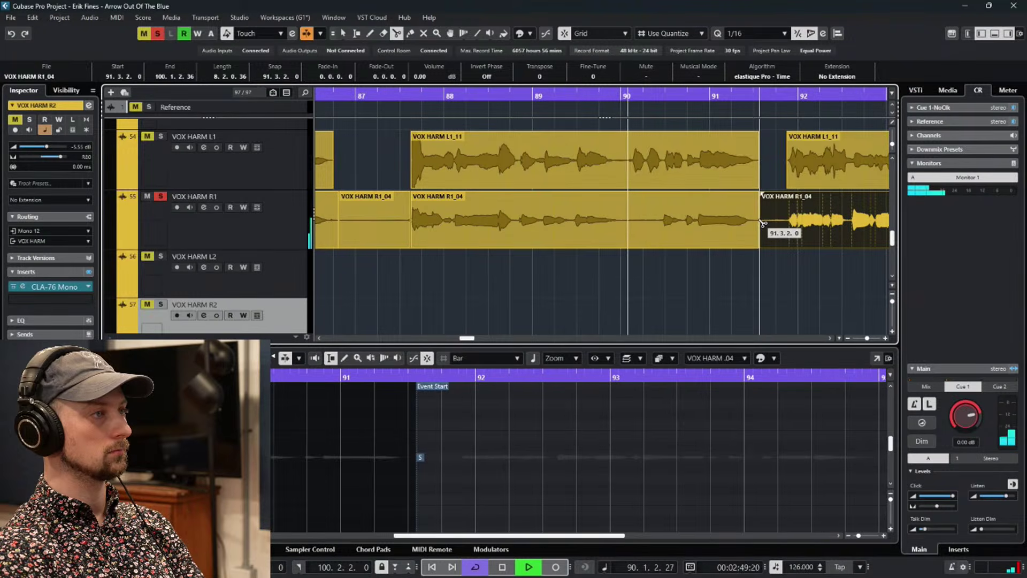
pyautogui.click(790, 236)
# Split the VOX HARM R1 events at 95.1.2 and 95.3.2, including the overlapping VOX HARM R1_09 event.
pyautogui.hscroll(2, 791, 235)
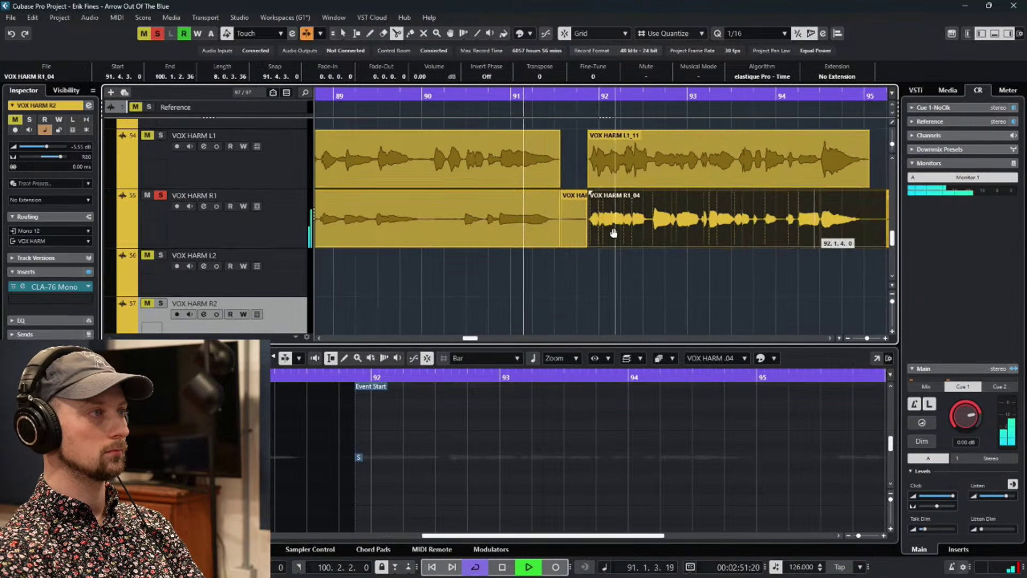
pyautogui.hscroll(2, 603, 238)
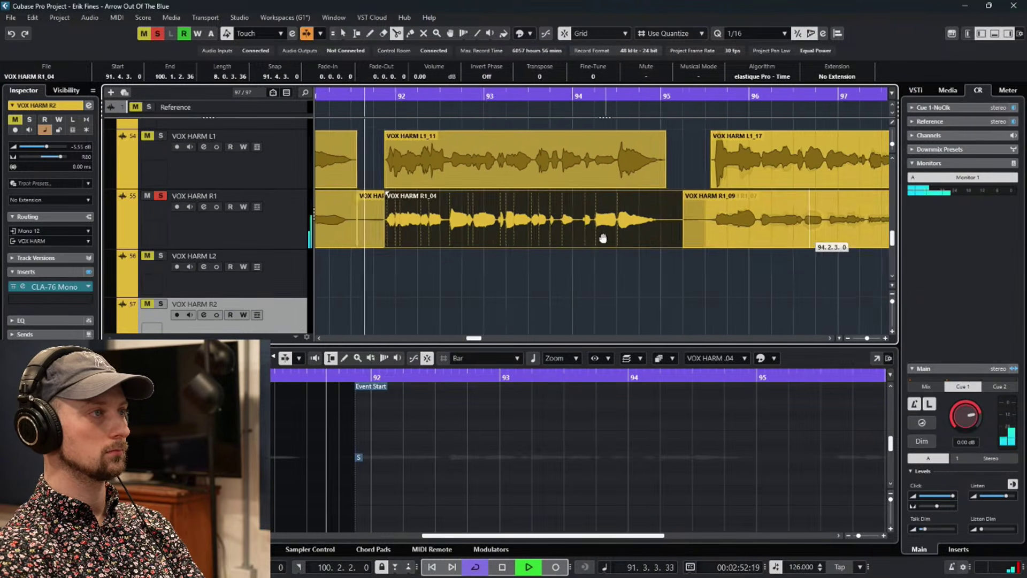
pyautogui.click(669, 230)
pyautogui.keyDown('shift'); pyautogui.click(711, 234); pyautogui.keyUp('shift')
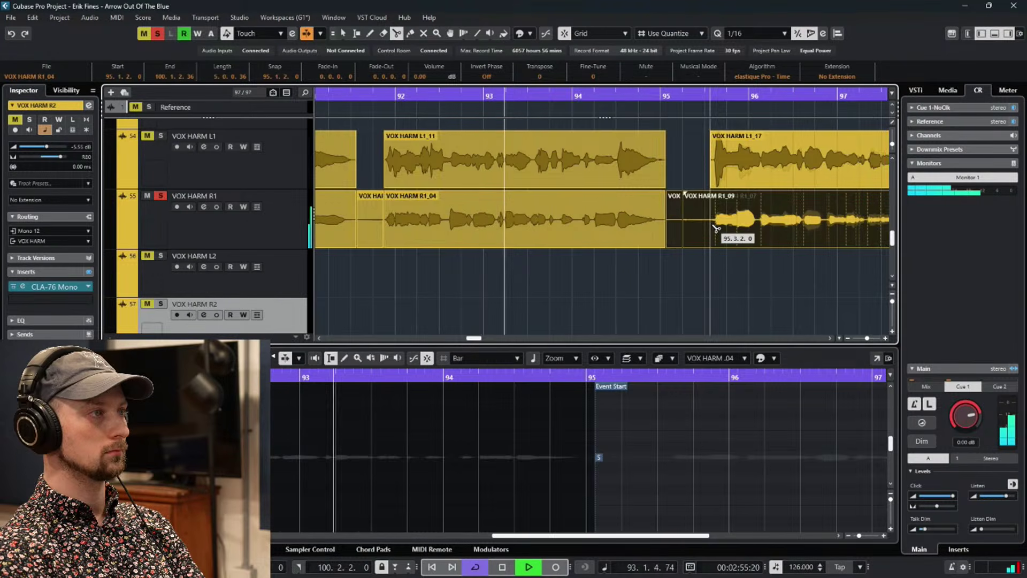
pyautogui.hscroll(4, 716, 229)
pyautogui.moveTo(641, 274); pyautogui.dragTo(589, 222)
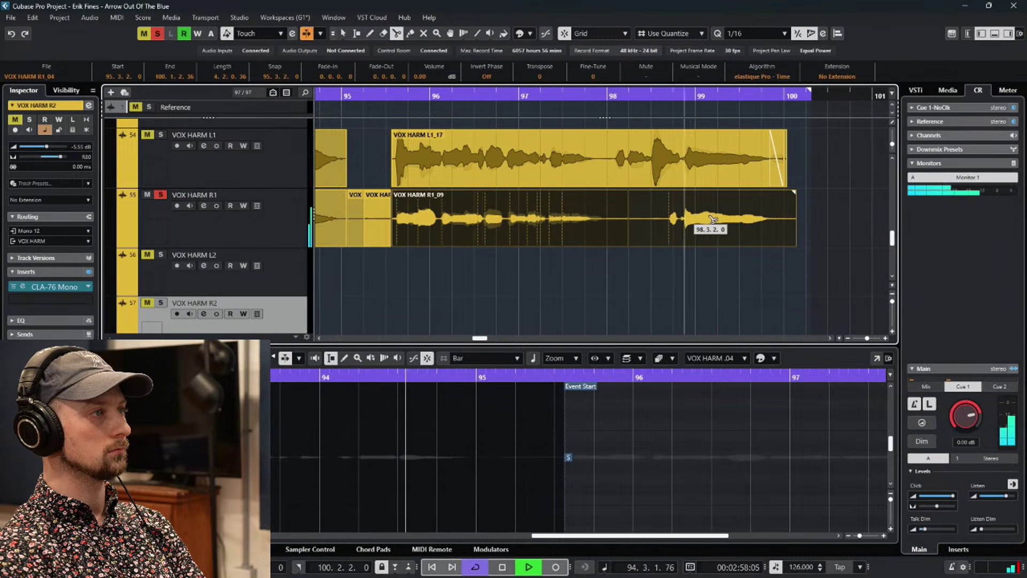
# Split the end of the last VOX HARM R1 event at 100.1.1 and delete the leftover tail pieces.
pyautogui.click(791, 224)
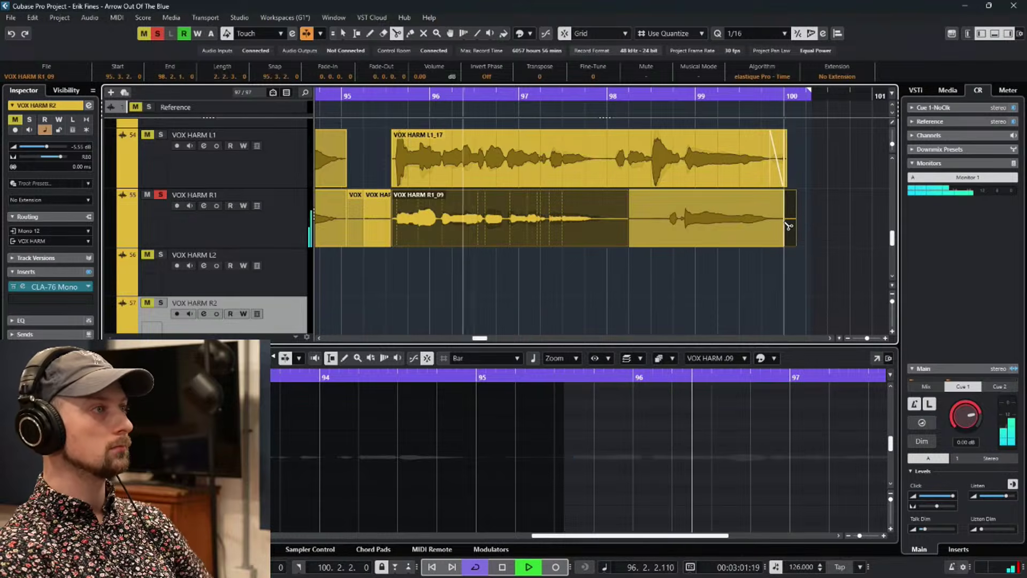
pyautogui.click(815, 221)
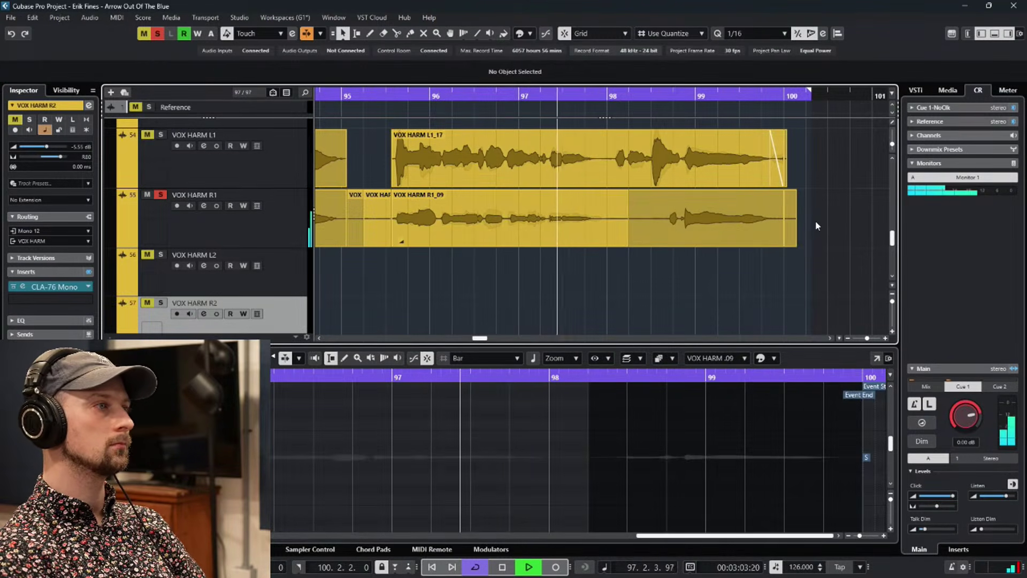
pyautogui.moveTo(794, 255); pyautogui.dragTo(794, 255)
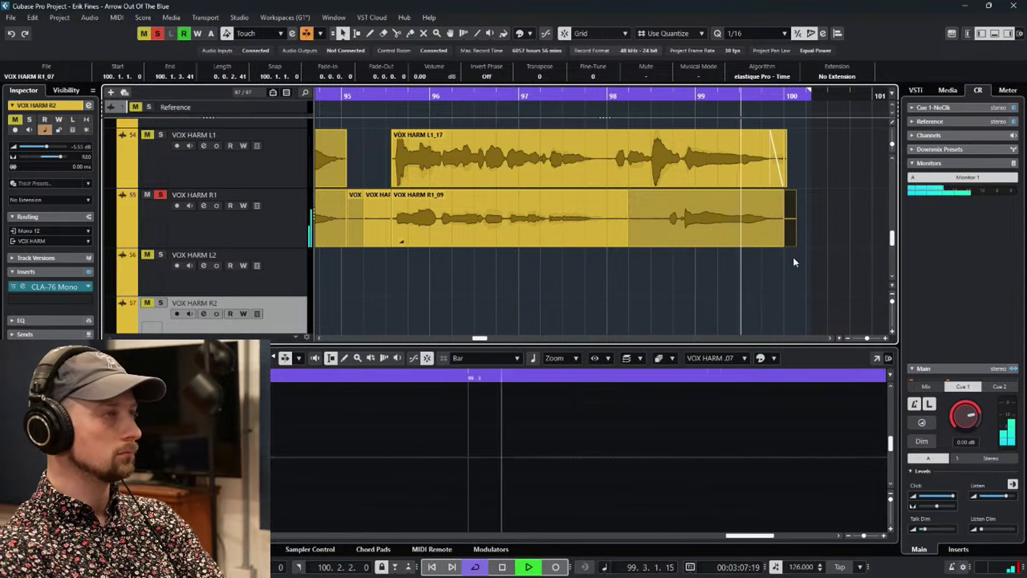
pyautogui.press('space')
pyautogui.press('Delete')
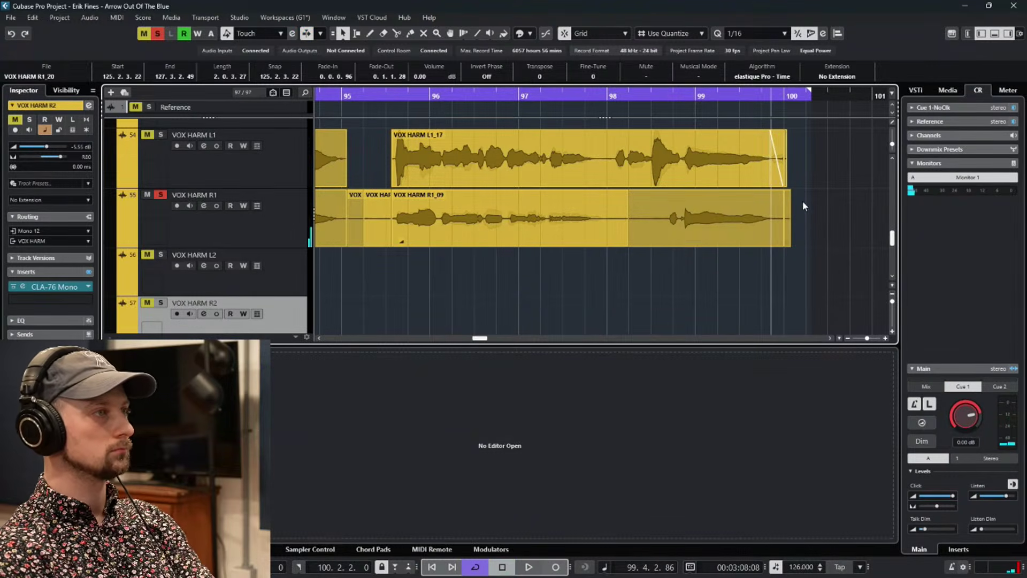
pyautogui.click(791, 225)
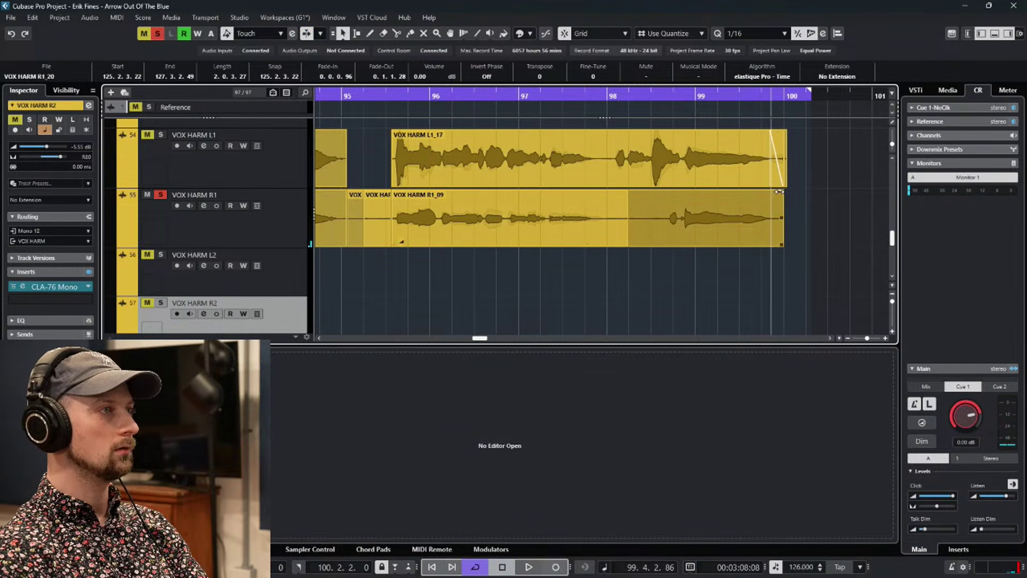
# Add a 0.0.2.62 fade-out to the end of VOX HARM R1 and play it with VOX HARM L1 also soloed.
pyautogui.moveTo(779, 190); pyautogui.dragTo(769, 192)
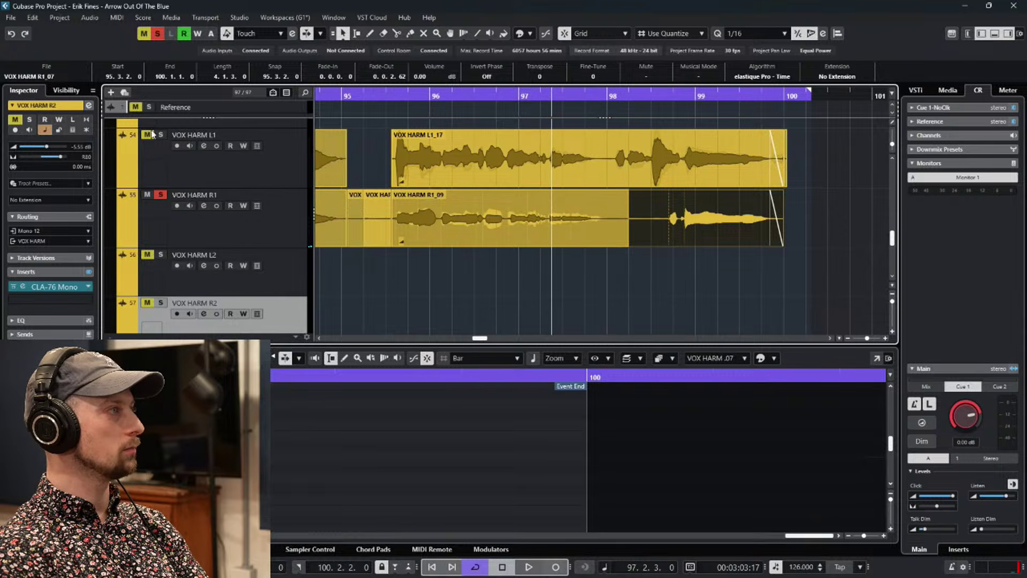
pyautogui.press('space')
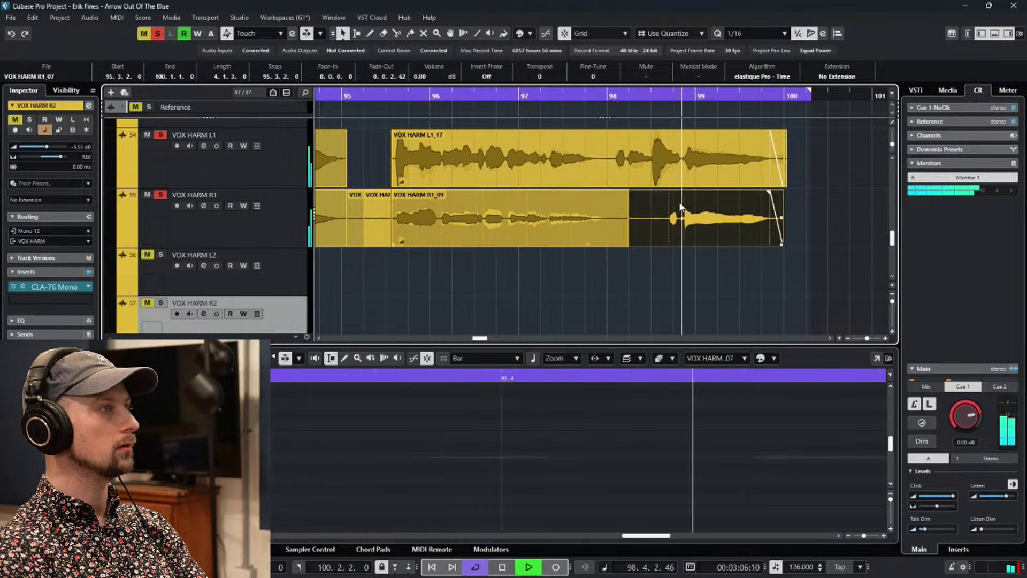
pyautogui.press('space')
# Select the overlapping VOX HARM L1 and R1 events between bars 95 and 100 and split them at 98.3.4.
pyautogui.moveTo(707, 266); pyautogui.dragTo(609, 156)
pyautogui.rightClick(706, 252)
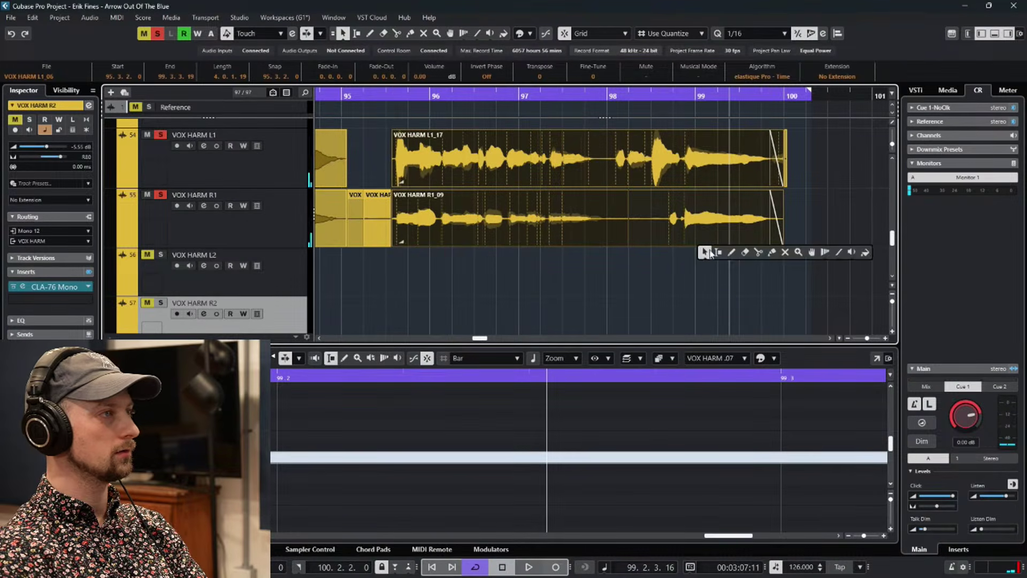
pyautogui.click(757, 253)
pyautogui.click(670, 178)
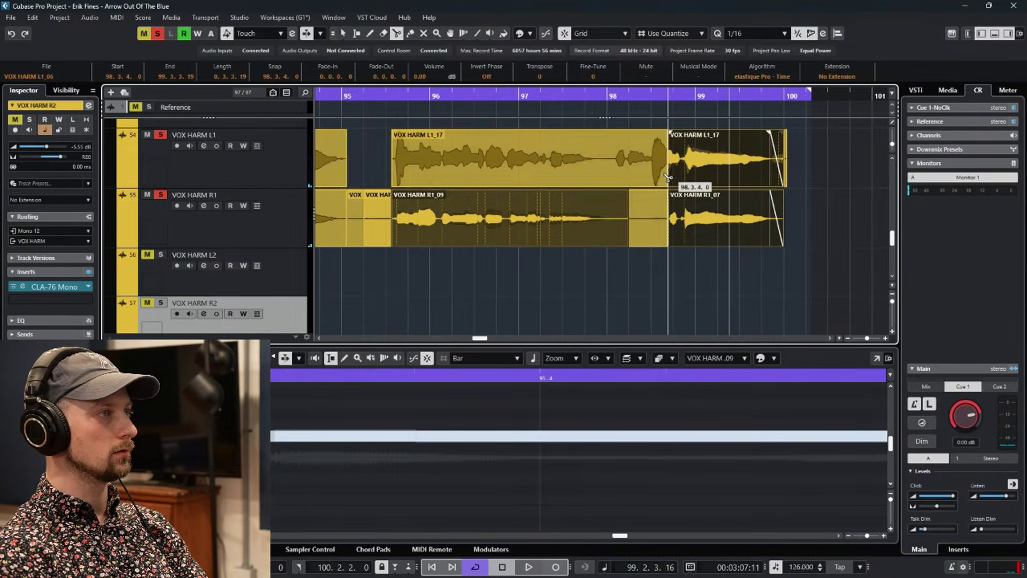
# Split the VOX HARM L1 event at 98.1.1 and mute the piece running up to 98.3.4.
pyautogui.click(612, 180)
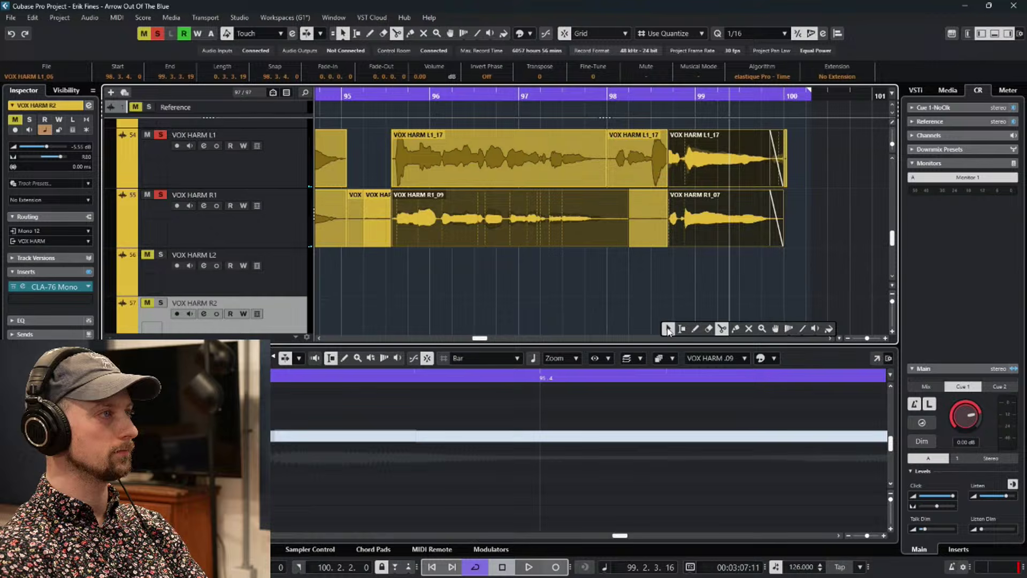
pyautogui.click(650, 291)
pyautogui.rightClick(657, 287)
pyautogui.click(739, 289)
pyautogui.click(637, 160)
pyautogui.press('1')
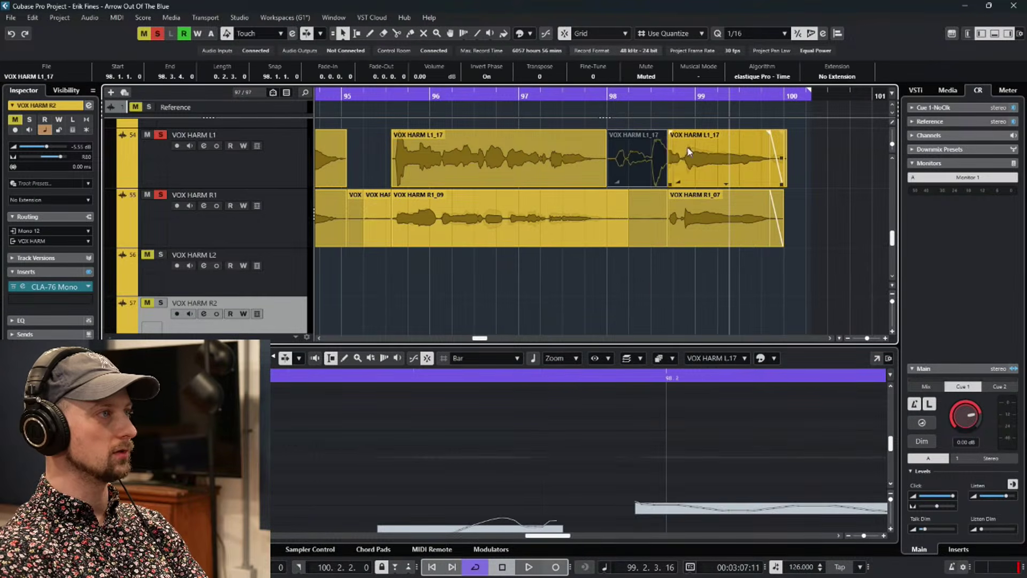
# Add a 0.0.0.58 fade-in to the VOX HARM L1 event at 98.3.4, extend its start to 98.3.3.56 and play the transition.
pyautogui.moveTo(671, 131); pyautogui.dragTo(673, 133)
pyautogui.press('space')
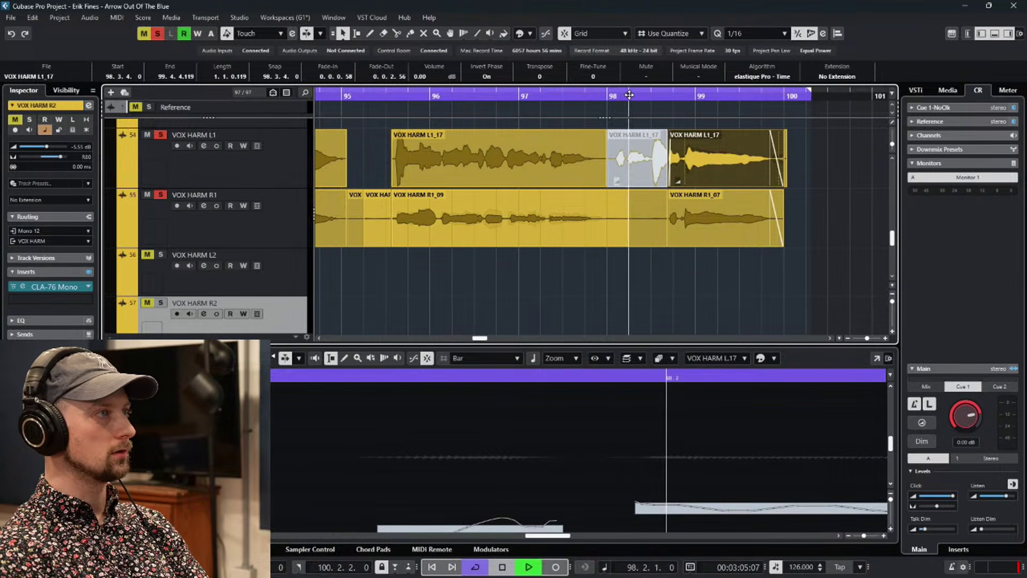
pyautogui.press('space')
pyautogui.scroll(5, 658, 115)
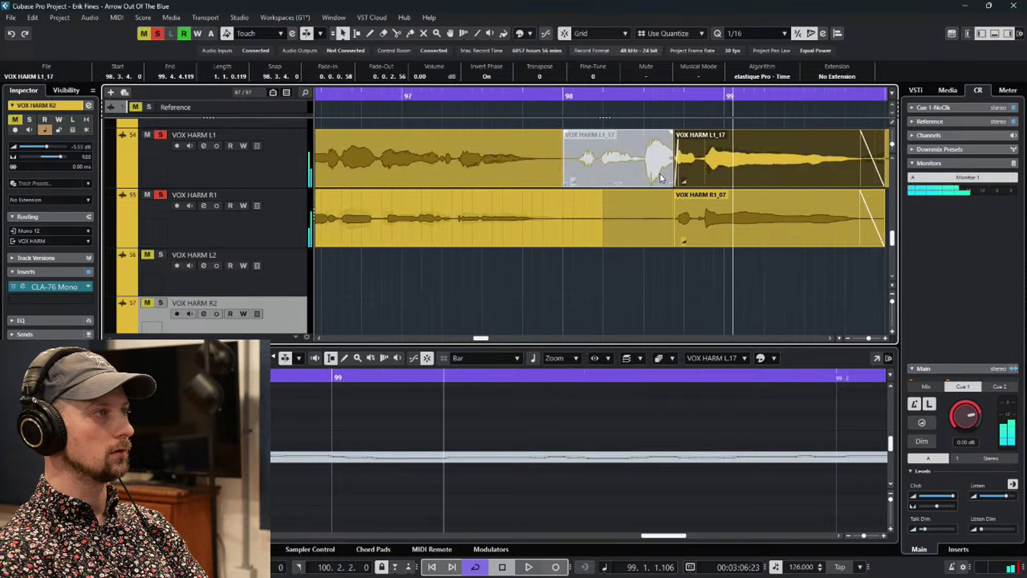
pyautogui.moveTo(703, 185); pyautogui.dragTo(675, 184)
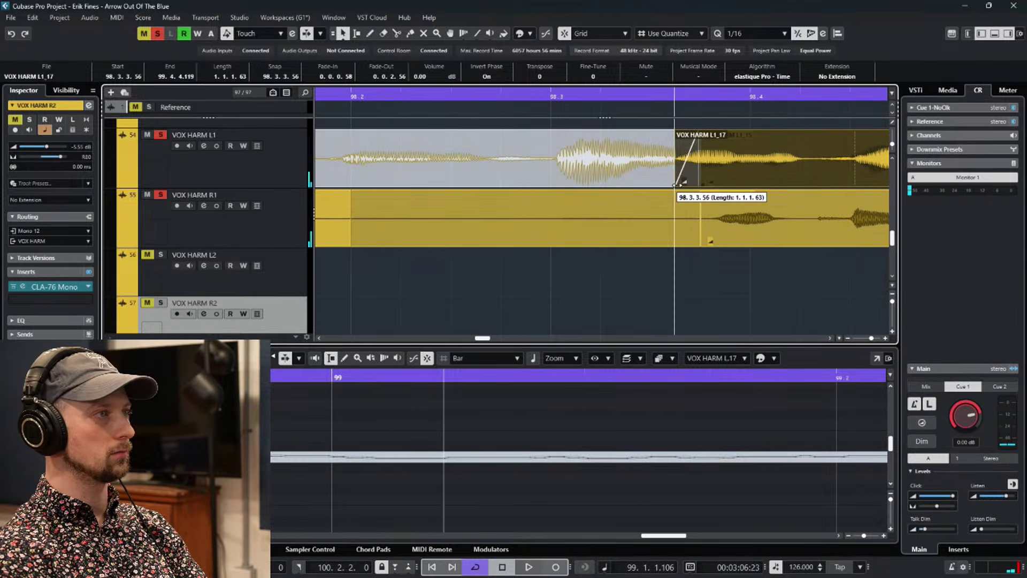
pyautogui.press('space')
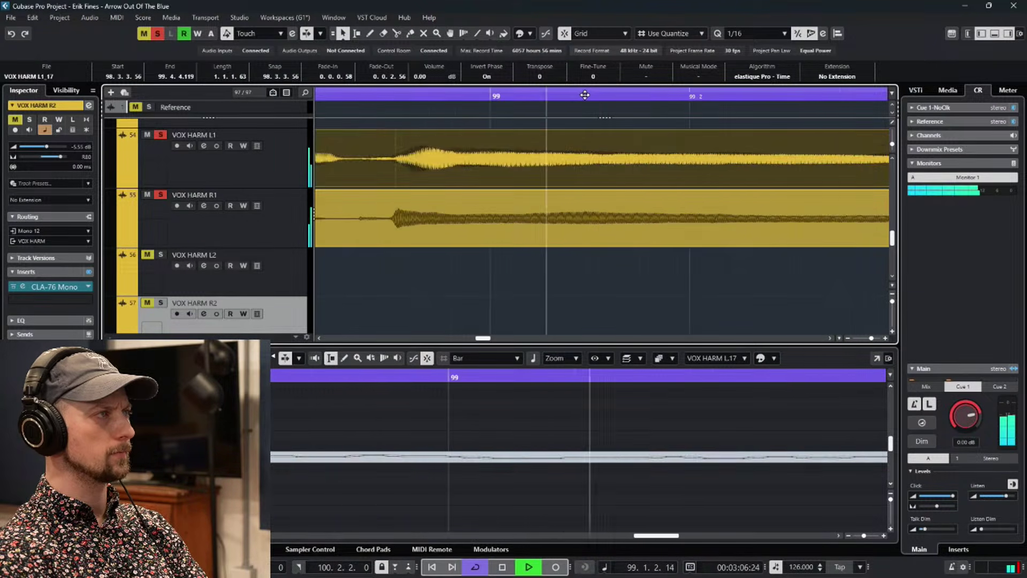
pyautogui.press('space')
# Trim the start of the last VOX HARM L1 event to 98.3.3.100, set its fade-in to 0.0.0.32 and audition it.
pyautogui.moveTo(601, 185); pyautogui.dragTo(627, 198)
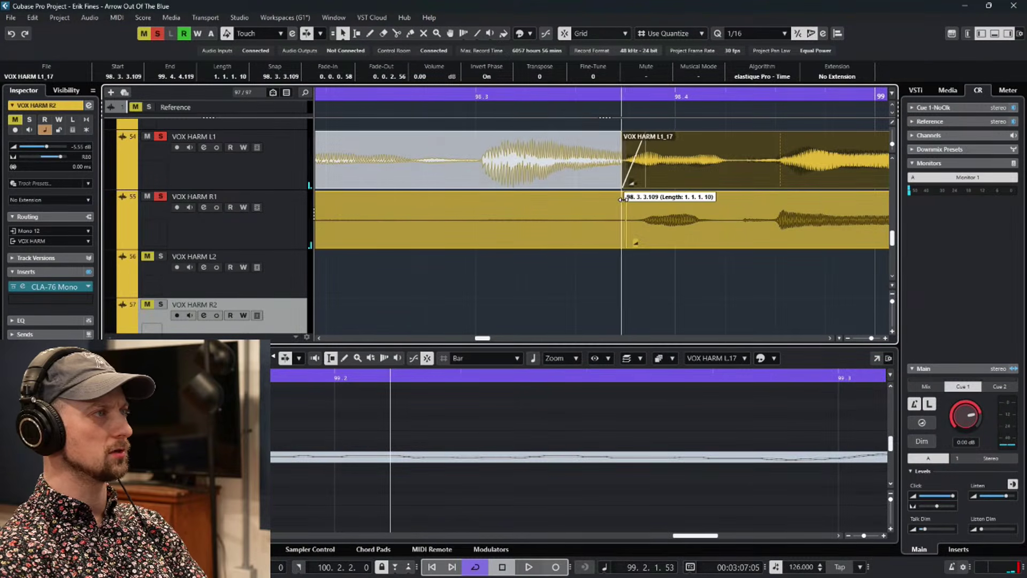
pyautogui.click(519, 95)
pyautogui.press('space')
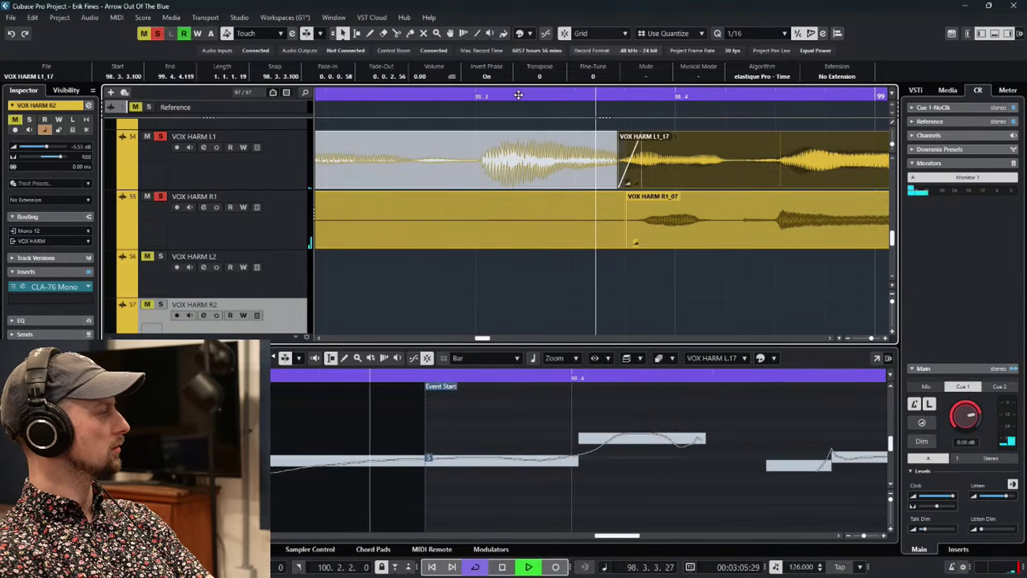
pyautogui.press('space')
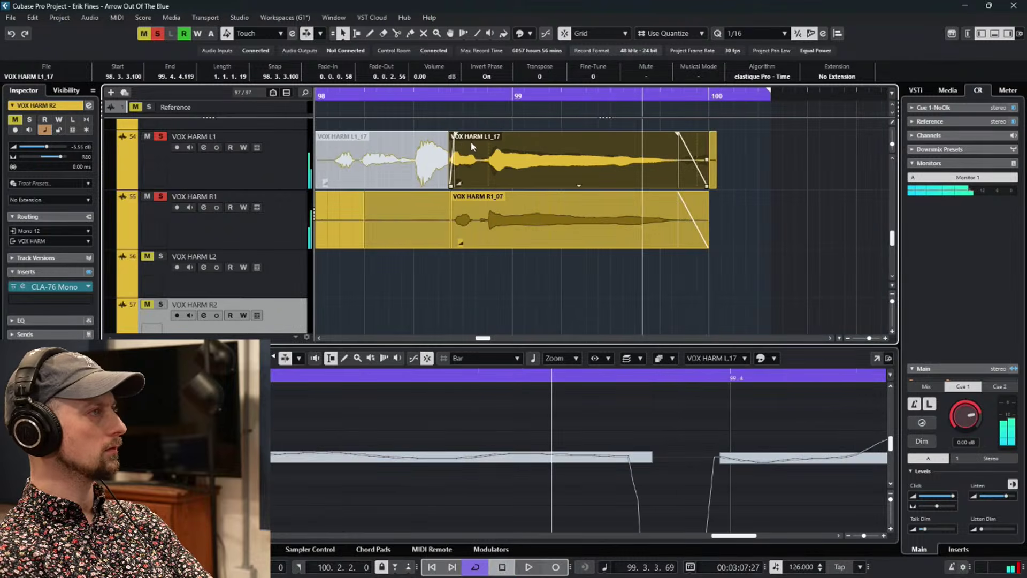
pyautogui.press('space')
pyautogui.press('space')
pyautogui.press('h')
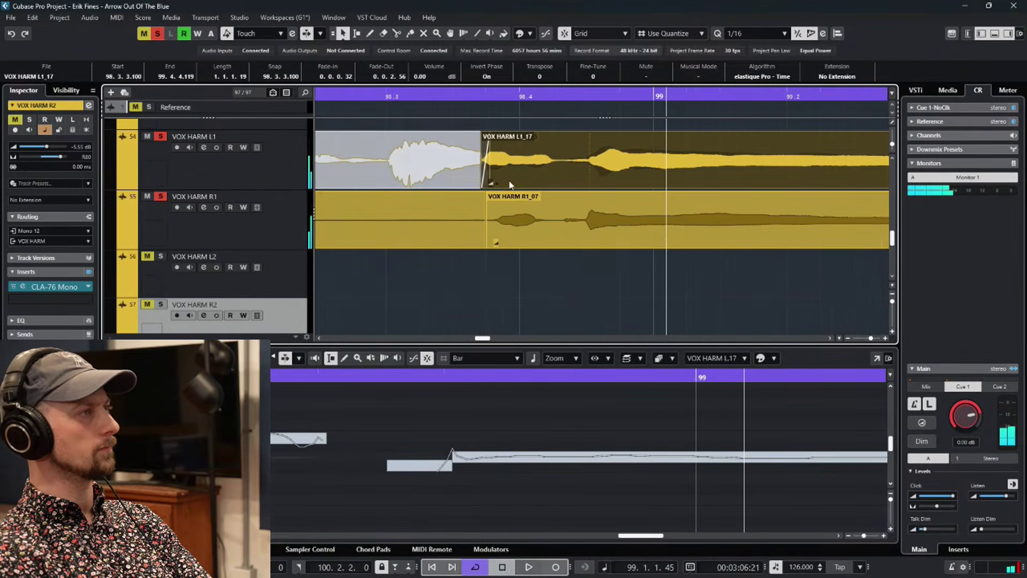
# Extend the start of the last VOX HARM L1 event back to 98.3.1.0 and play through the transition.
pyautogui.moveTo(484, 185); pyautogui.dragTo(451, 184)
pyautogui.click(389, 96)
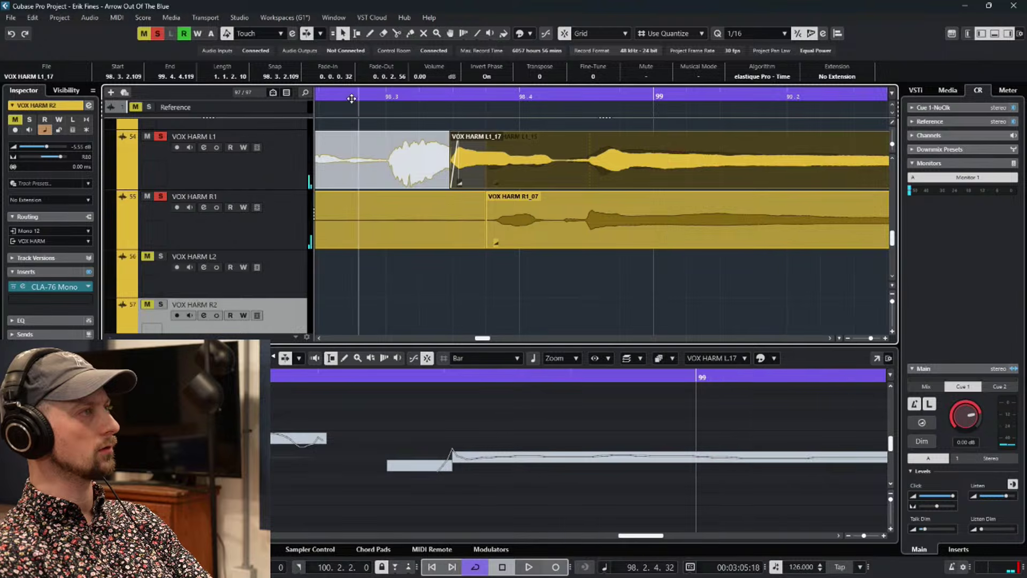
pyautogui.press('space')
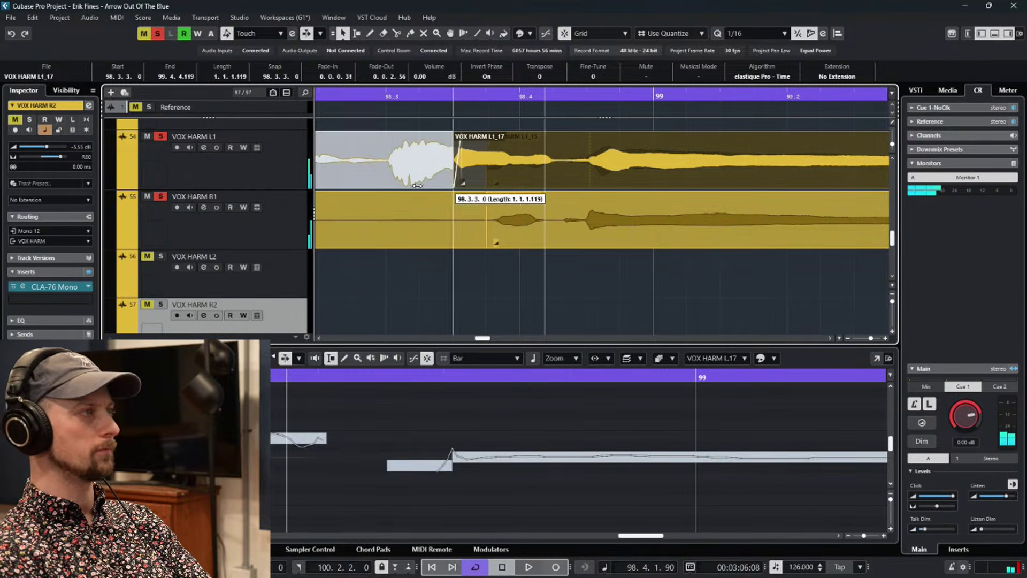
pyautogui.moveTo(426, 186); pyautogui.dragTo(381, 186)
pyautogui.click(362, 94)
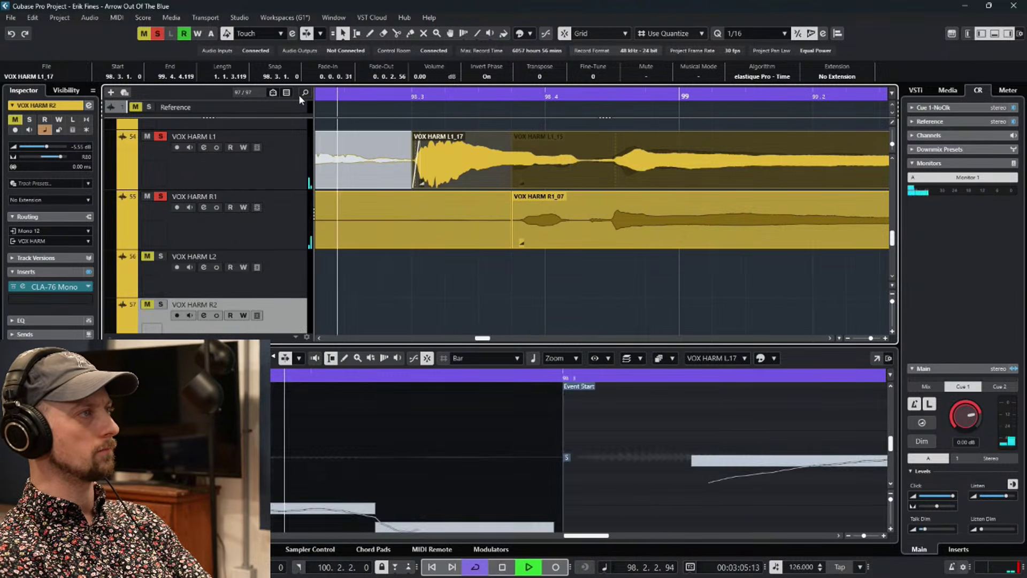
pyautogui.press('space')
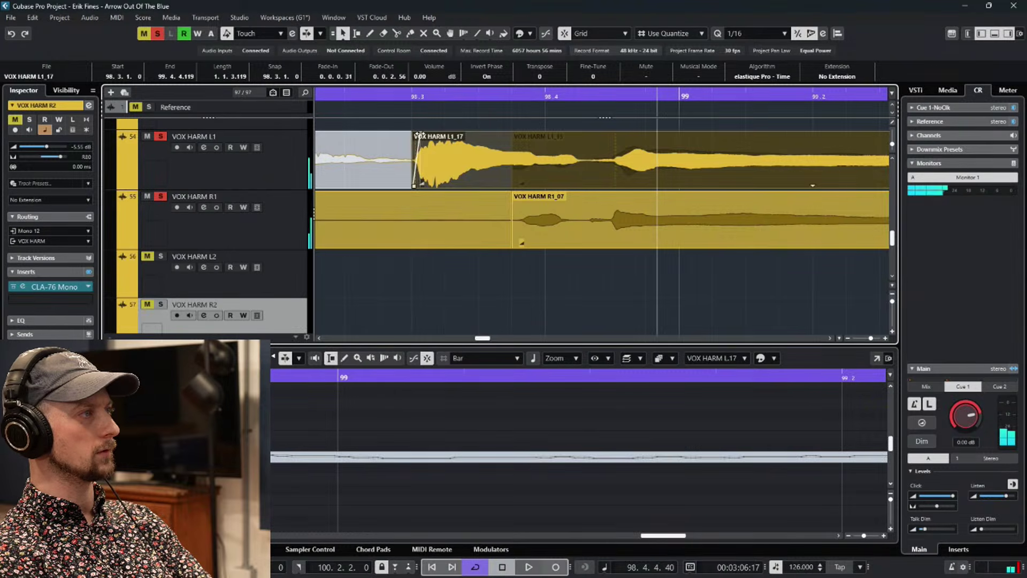
# Set the fade-in of the last VOX HARM L1 event to 0.0.1.111 and clear all solos during playback.
pyautogui.press('space')
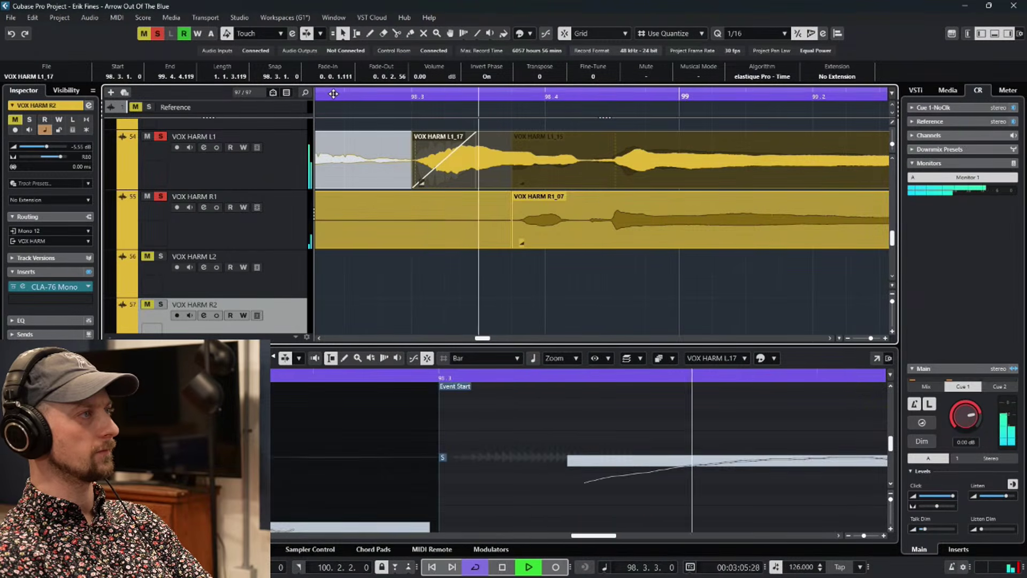
pyautogui.click(157, 33)
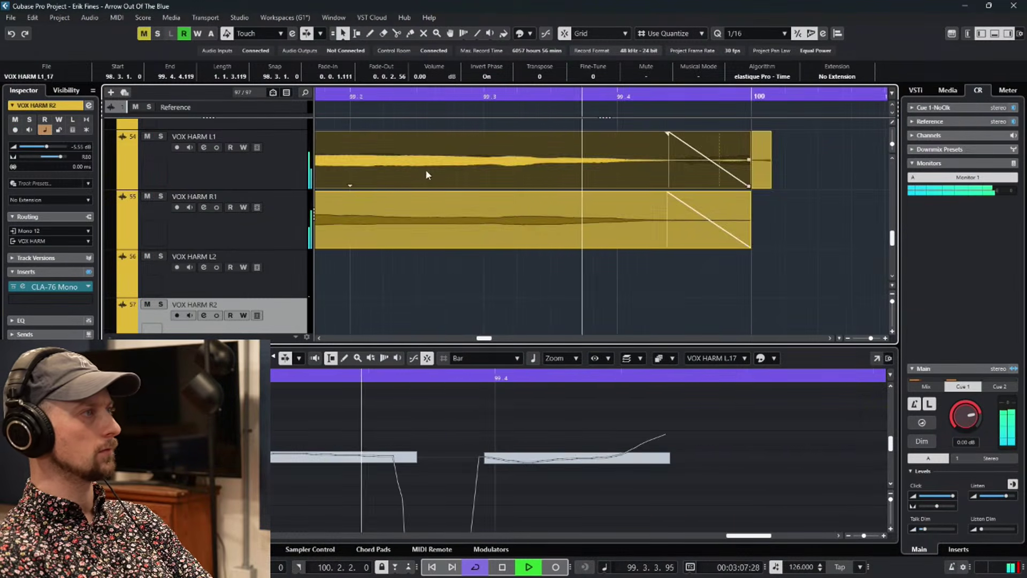
# Delete the silent VOX HARM R1 pieces before and after the first phrase between bars 84 and 87.
pyautogui.scroll(-5, 425, 169)
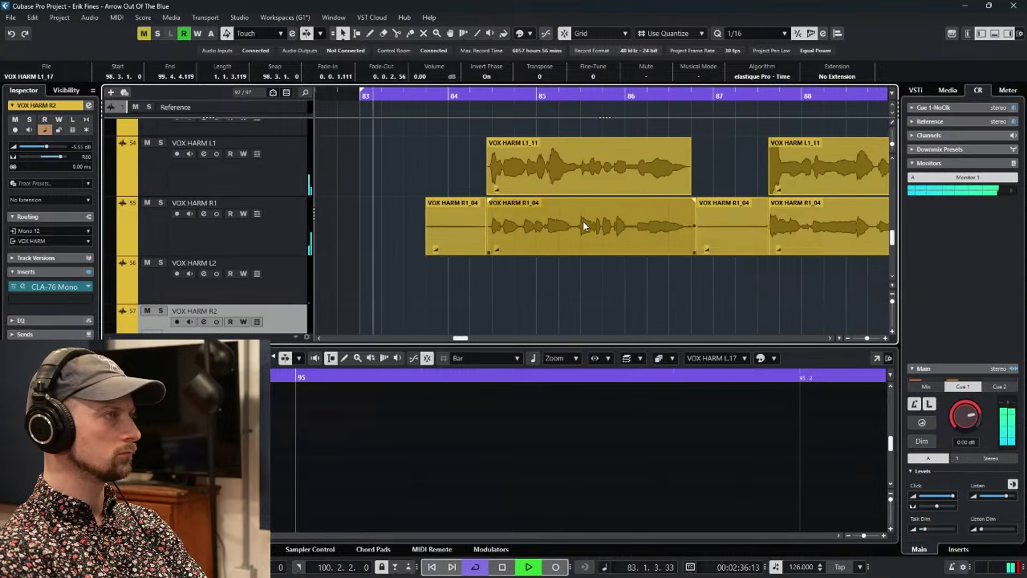
pyautogui.press('h')
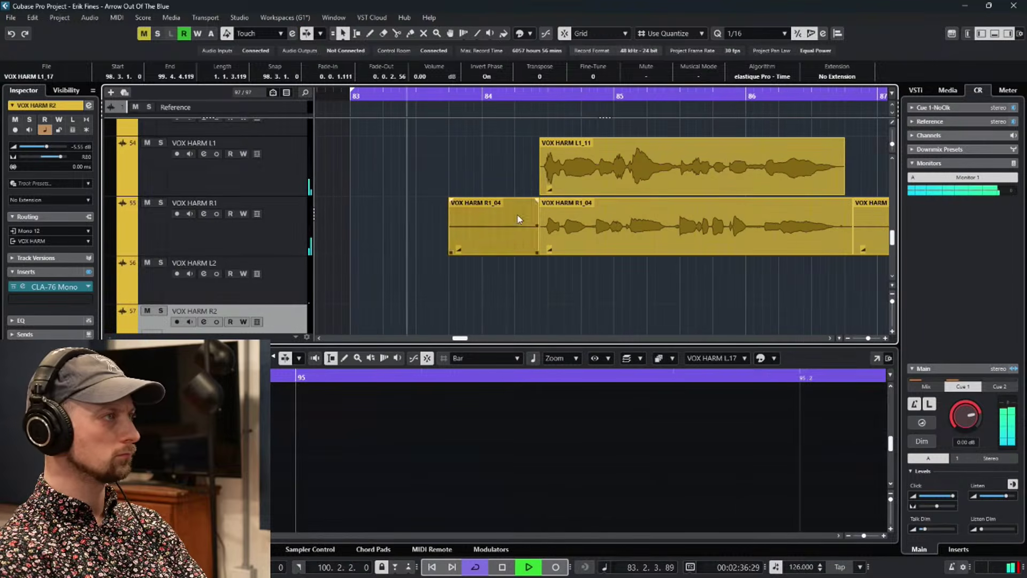
pyautogui.click(458, 229)
pyautogui.hscroll(5, 589, 224)
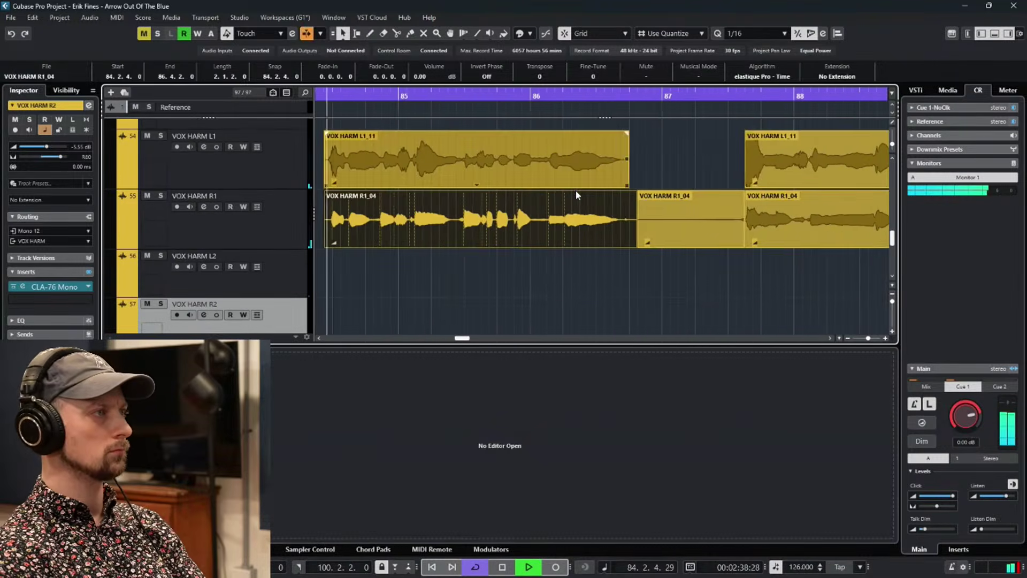
pyautogui.click(681, 219)
pyautogui.press('Delete')
# Delete the silent VOX HARM R1 pieces in the gap after 91.3.2 and in the gap after bar 95.
pyautogui.hscroll(10, 478, 210)
pyautogui.scroll(1, 478, 210)
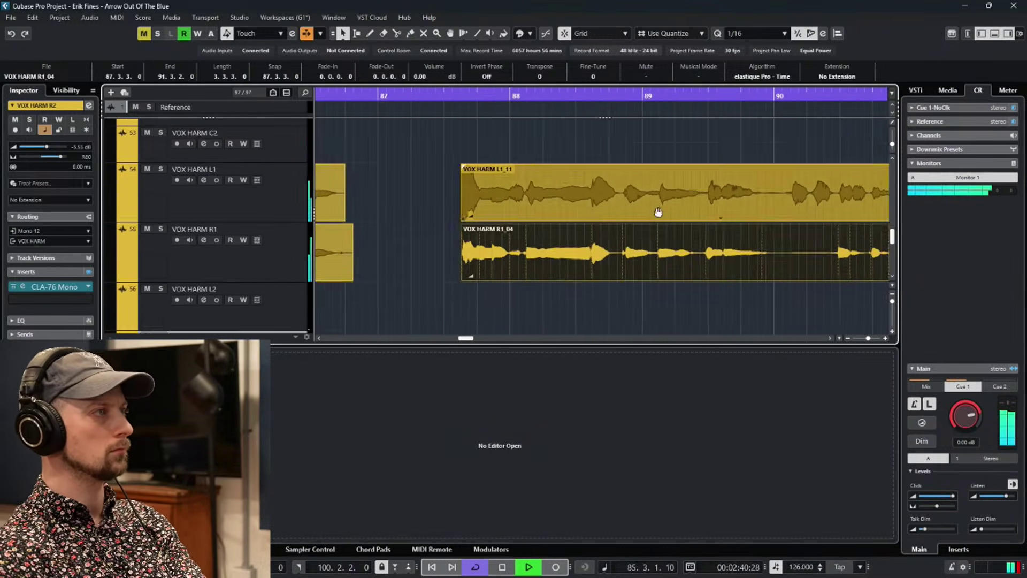
pyautogui.press('g')
pyautogui.press('g')
pyautogui.click(754, 267)
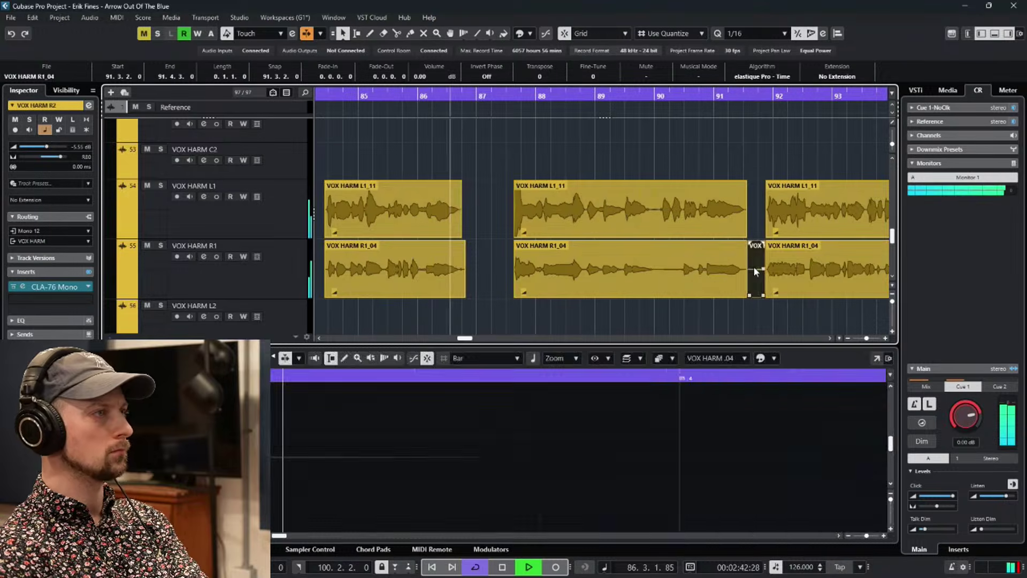
pyautogui.press('Delete')
pyautogui.hscroll(4, 749, 240)
pyautogui.scroll(-1, 733, 214)
pyautogui.click(749, 220)
pyautogui.press('Delete')
# Split the overlapping VOX HARM R1 events at 98.1.1.
pyautogui.hscroll(6, 598, 197)
pyautogui.scroll(-1, 598, 198)
pyautogui.hscroll(2, 598, 197)
pyautogui.scroll(-1, 598, 197)
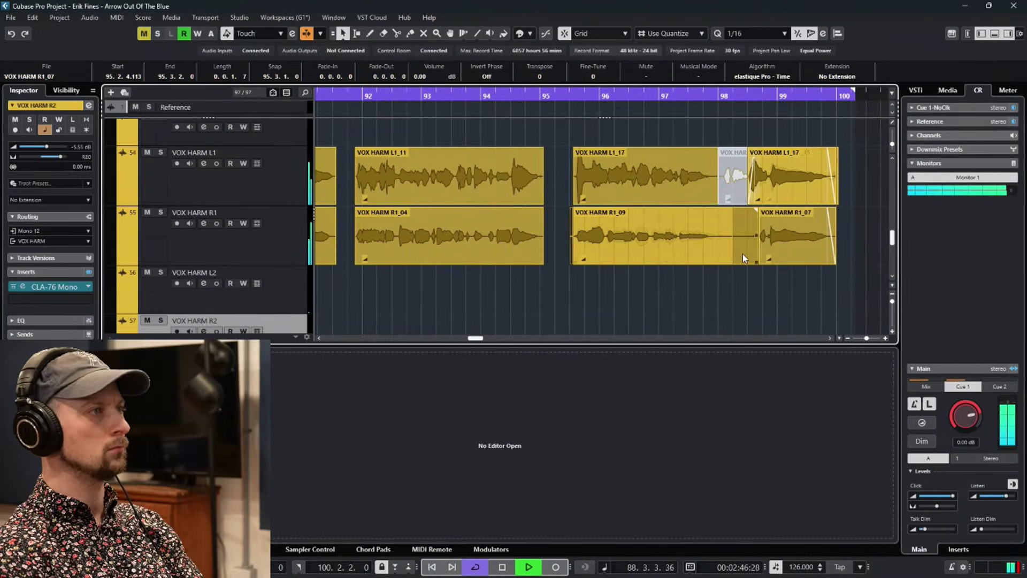
pyautogui.rightClick(739, 281)
pyautogui.click(763, 282)
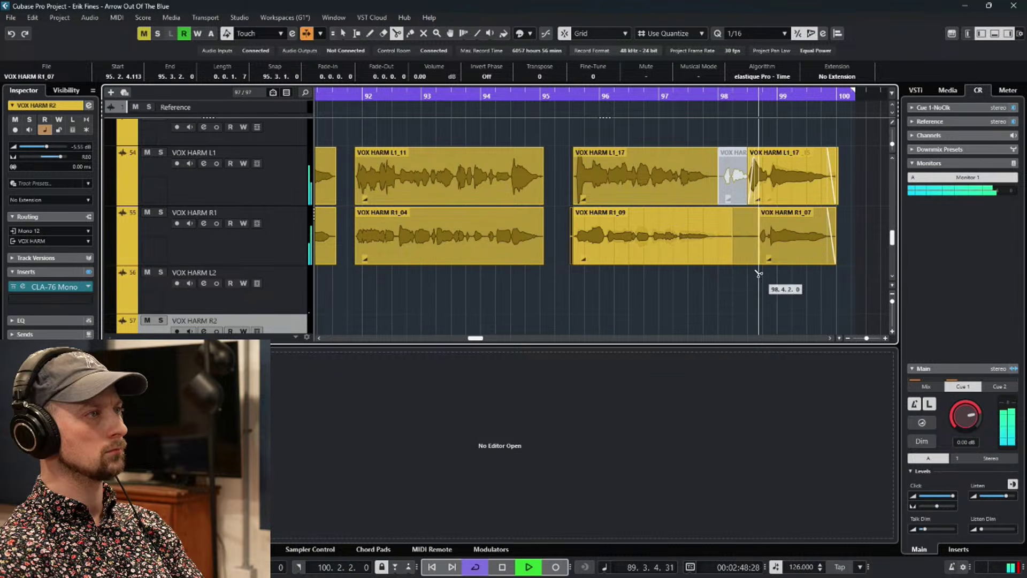
pyautogui.click(791, 298)
pyautogui.click(717, 257)
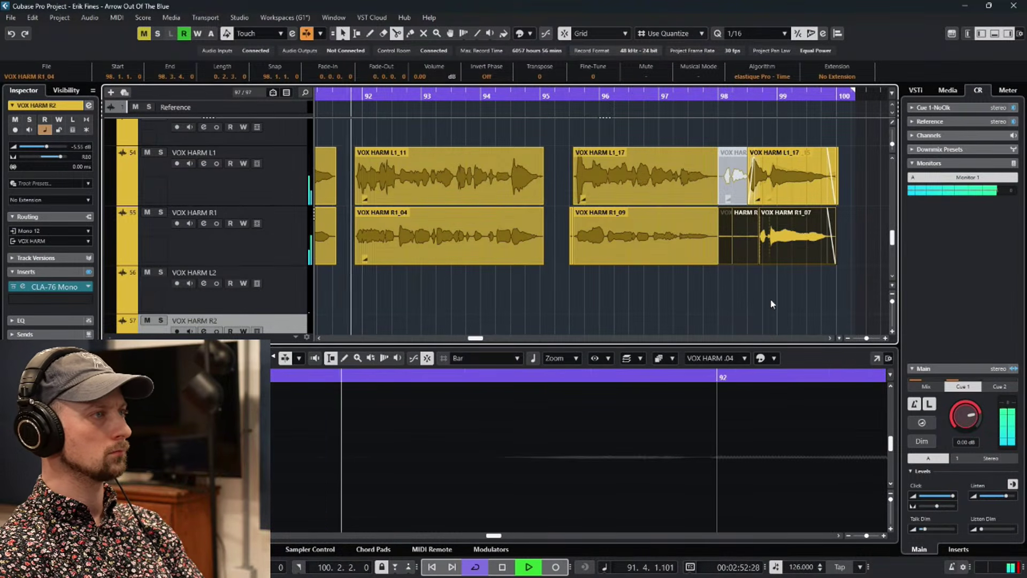
# Delete the silent VOX HARM R1 pieces between 98.1.1 and 98.3.4 and the leftover sliver just before 95.3.2.
pyautogui.press('1')
pyautogui.click(724, 248)
pyautogui.press('Delete')
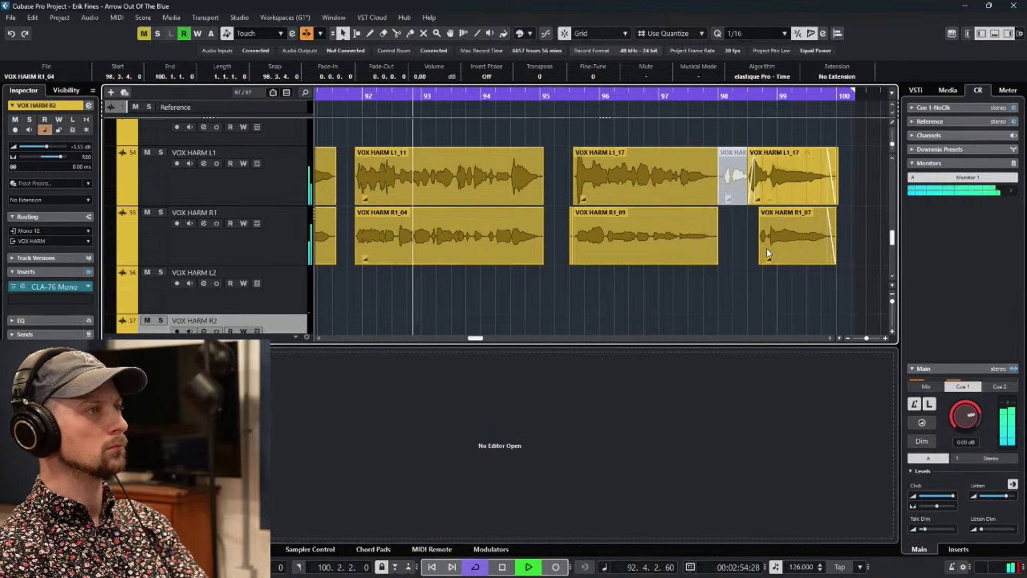
pyautogui.click(620, 267)
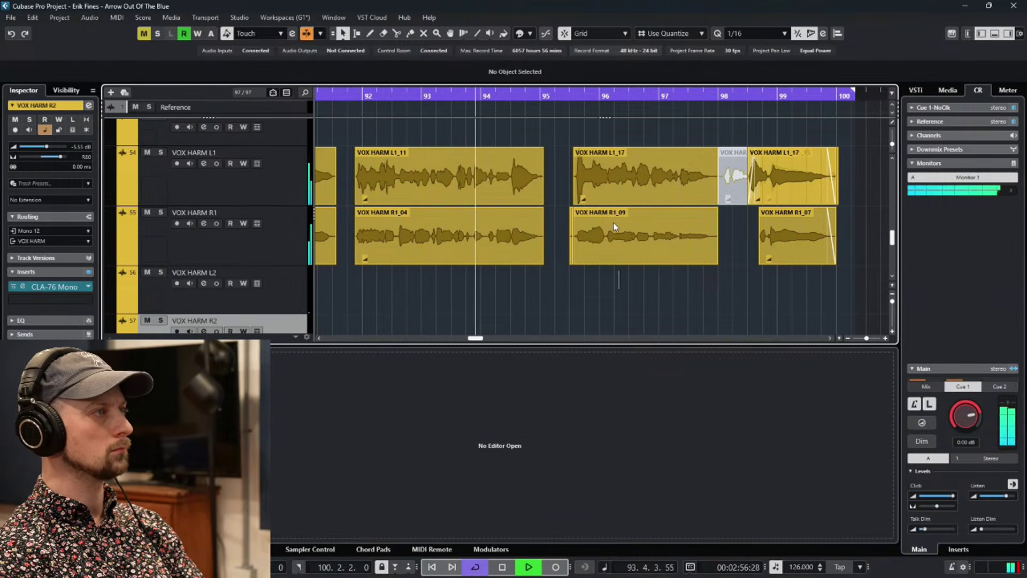
pyautogui.scroll(3, 563, 293)
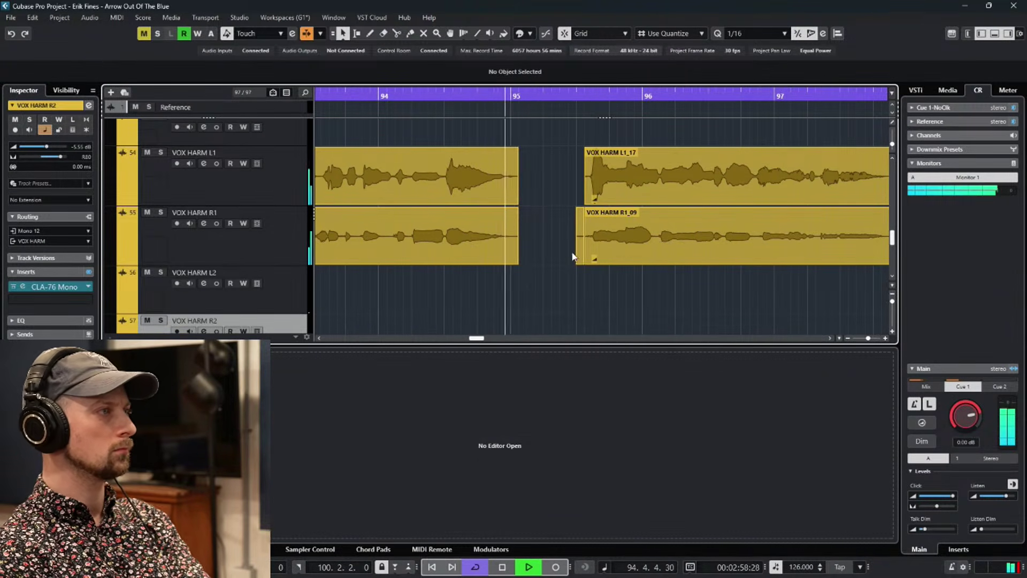
pyautogui.click(620, 237)
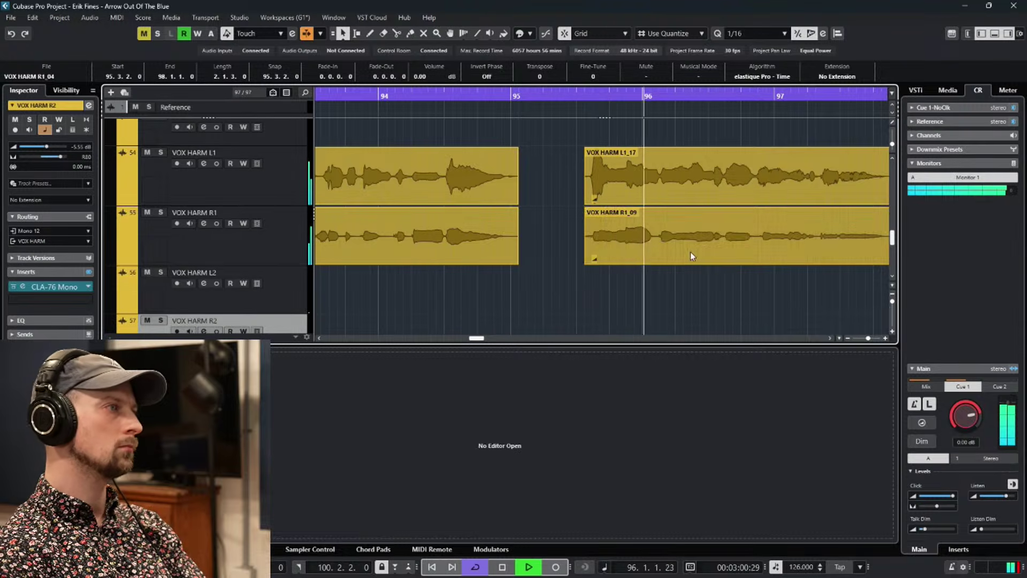
# Give the VOX HARM L1 and R1 events at 95.3.2 0.0.0.62 fade-ins and 0.0.1.13 fade-outs, and the last R1 event a 0.0.0.23 fade-in.
pyautogui.moveTo(696, 273); pyautogui.dragTo(697, 175)
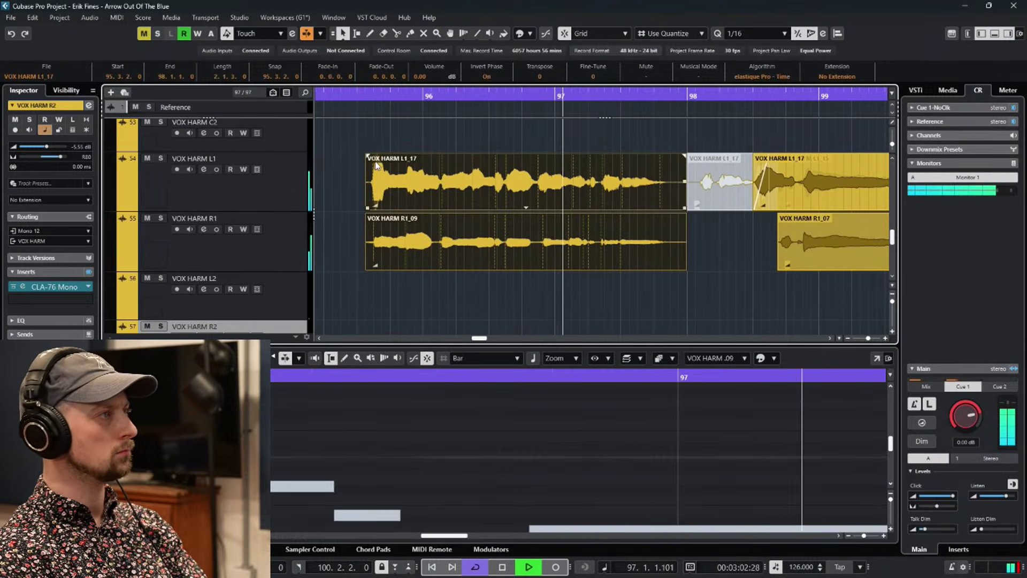
pyautogui.moveTo(376, 164)
pyautogui.mouseDown()
pyautogui.moveTo(455, 161)
pyautogui.moveTo(381, 161)
pyautogui.mouseUp()
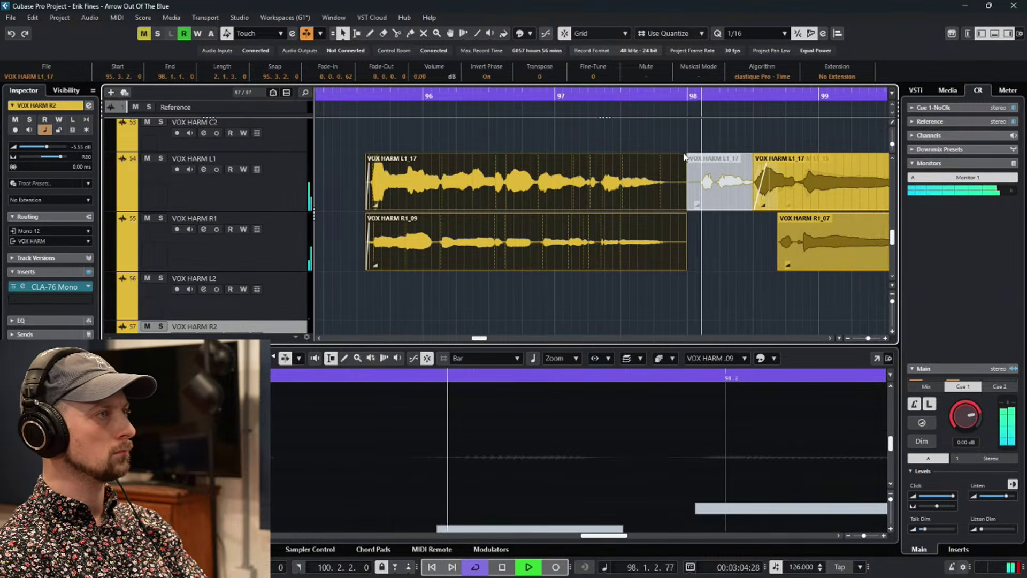
pyautogui.moveTo(683, 156); pyautogui.dragTo(679, 157)
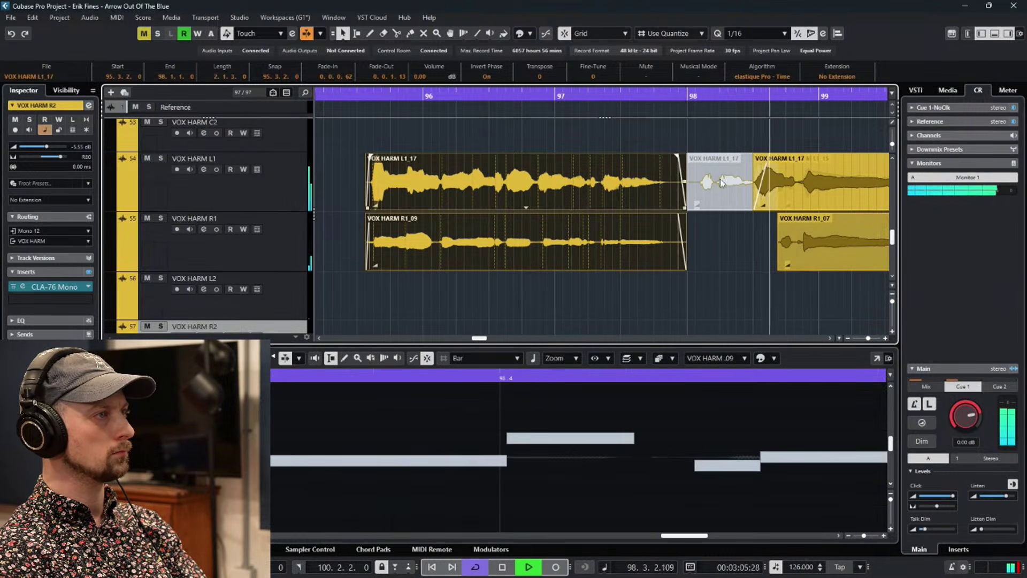
pyautogui.click(778, 220)
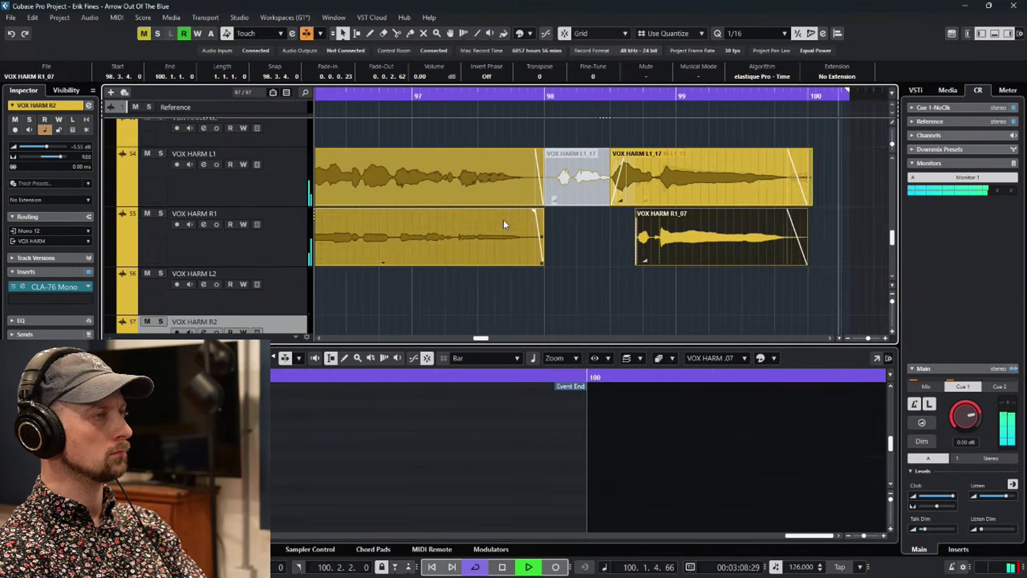
# Select the six VOX HARM L1 and R1 events between bars 84 and 95 and add 0.0.0.105 fade-outs to them.
pyautogui.hscroll(-10, 506, 220)
pyautogui.scroll(-5, 583, 221)
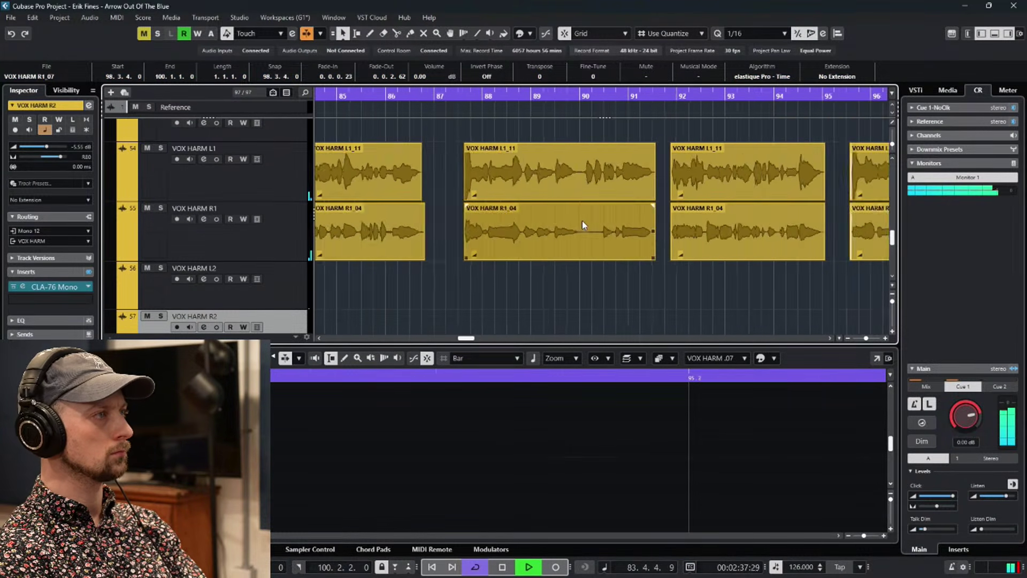
pyautogui.scroll(-3, 582, 222)
pyautogui.moveTo(474, 133); pyautogui.dragTo(647, 257)
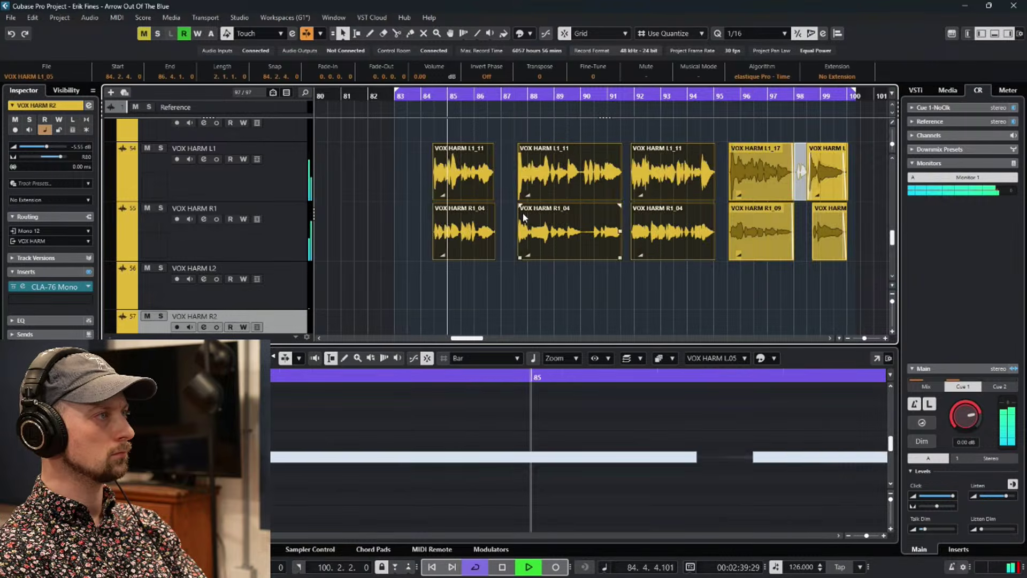
pyautogui.scroll(5, 522, 213)
pyautogui.moveTo(442, 145); pyautogui.dragTo(441, 147)
pyautogui.hscroll(-5, 663, 189)
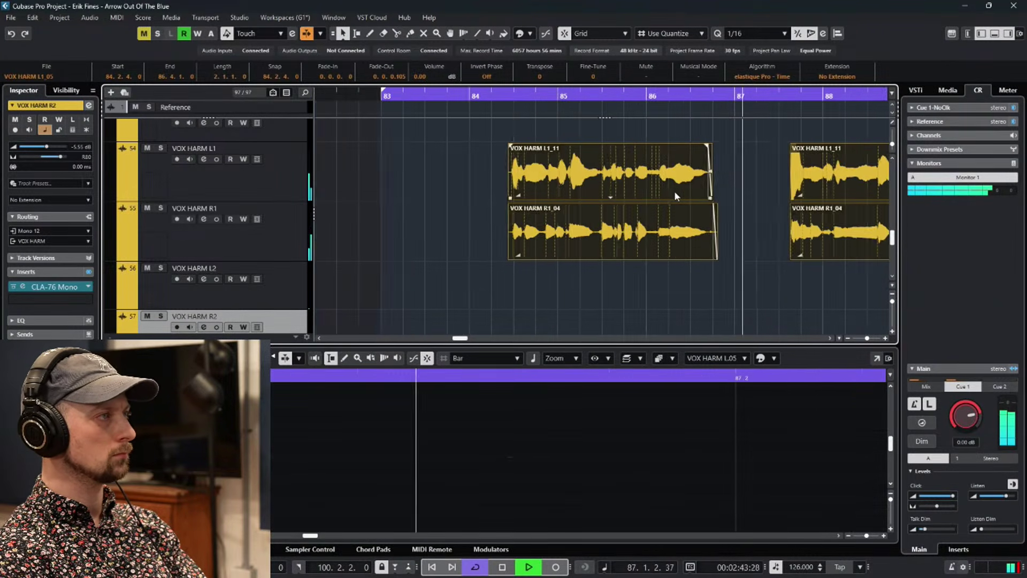
# Give the VOX HARM L1 and R1 events starting at 84.2.4 and 91.4.3 fade-ins of 0.0.0.46.
pyautogui.click(473, 172)
pyautogui.click(517, 178)
pyautogui.moveTo(511, 145); pyautogui.dragTo(512, 146)
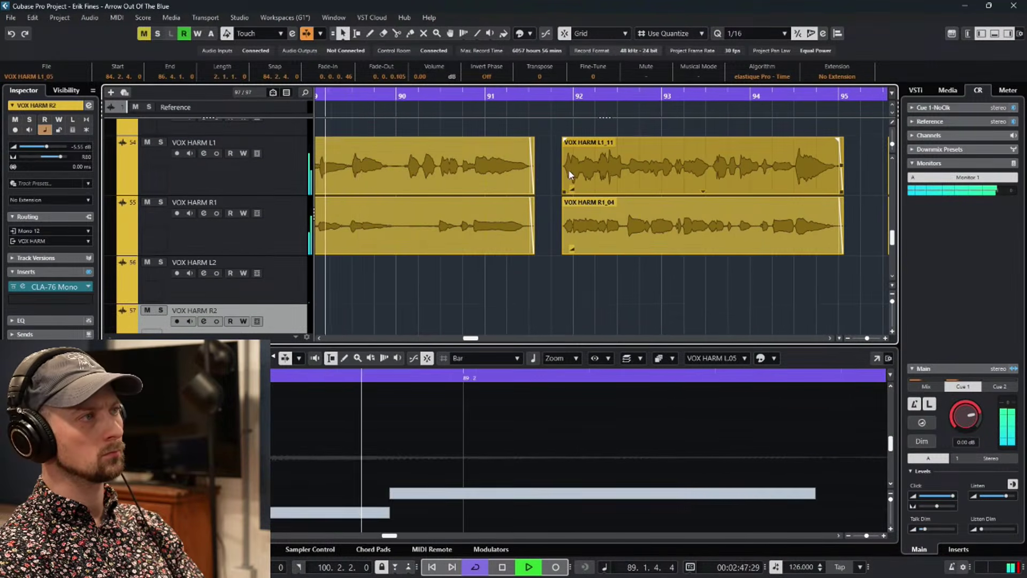
pyautogui.moveTo(560, 200); pyautogui.dragTo(569, 141)
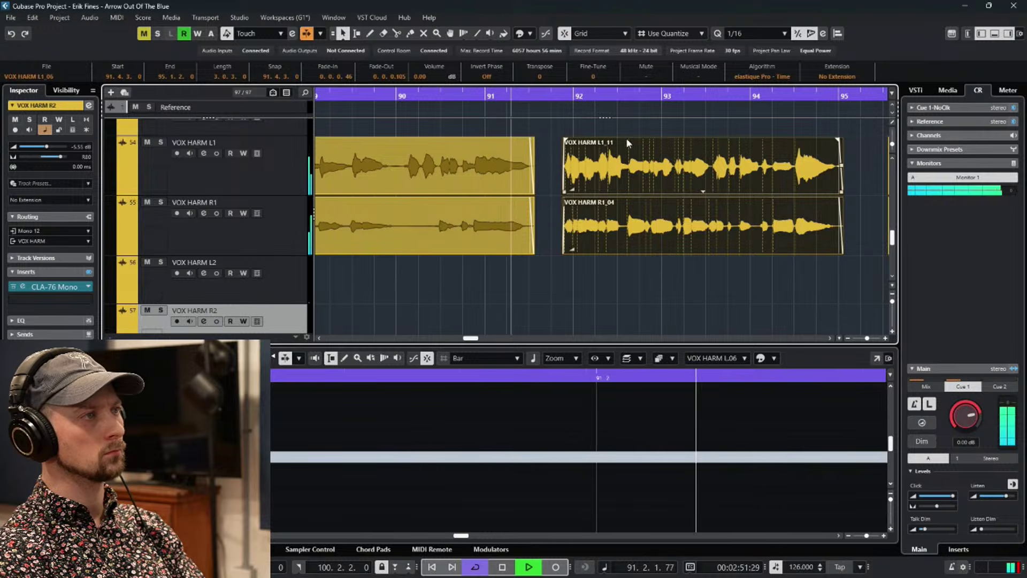
# Audition the VOX HARM L1 and R1 events between 87.3.3 and bar 91, comparing their phrases.
pyautogui.scroll(-5, 579, 200)
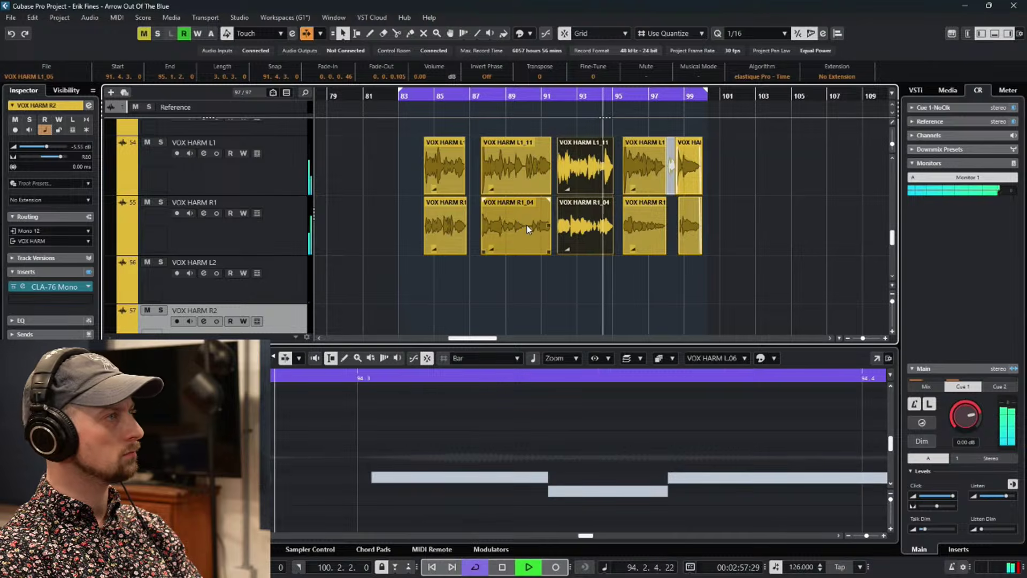
pyautogui.scroll(4, 521, 219)
pyautogui.press('space')
pyautogui.click(512, 94)
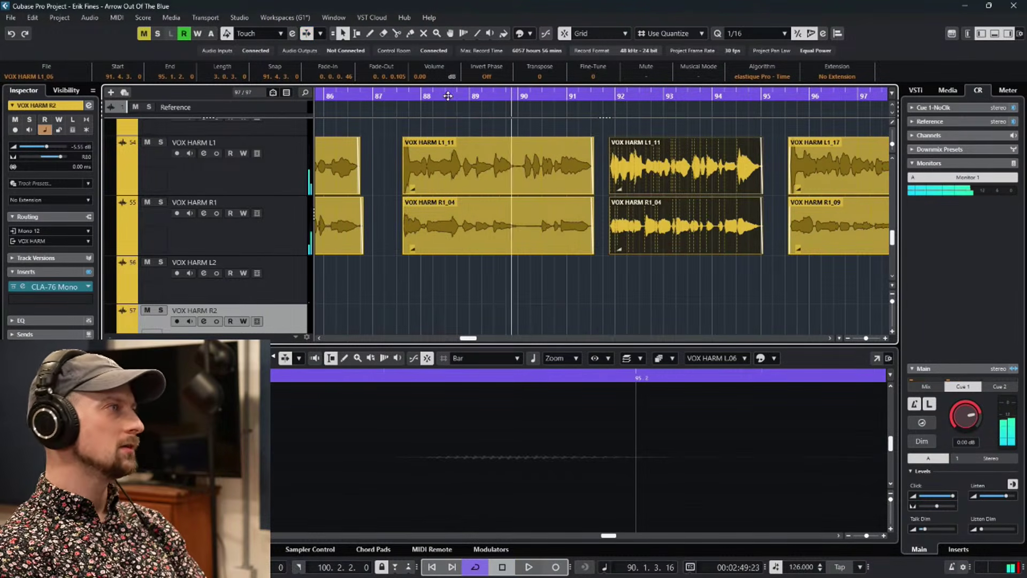
pyautogui.click(474, 171)
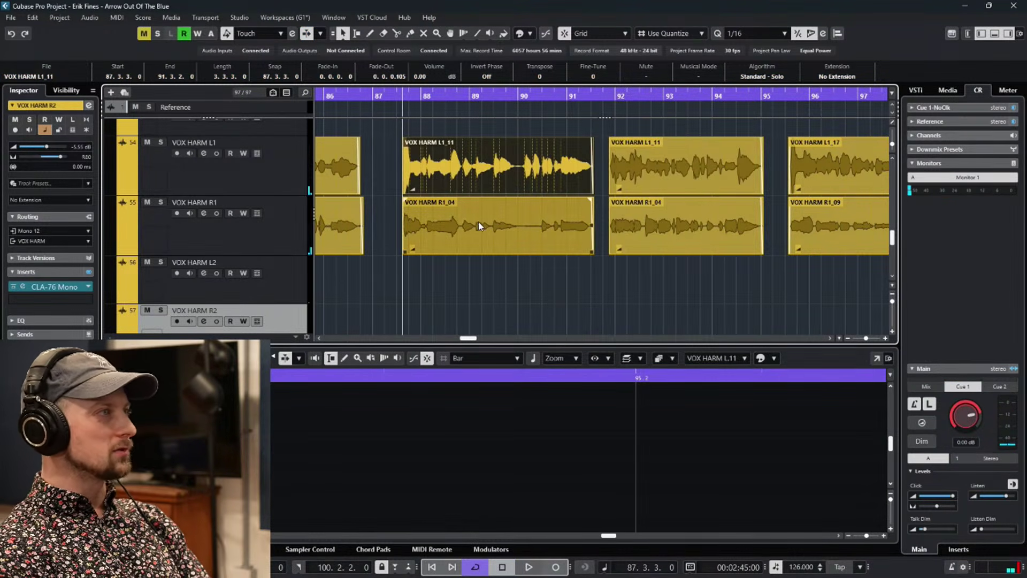
pyautogui.scroll(4, 435, 229)
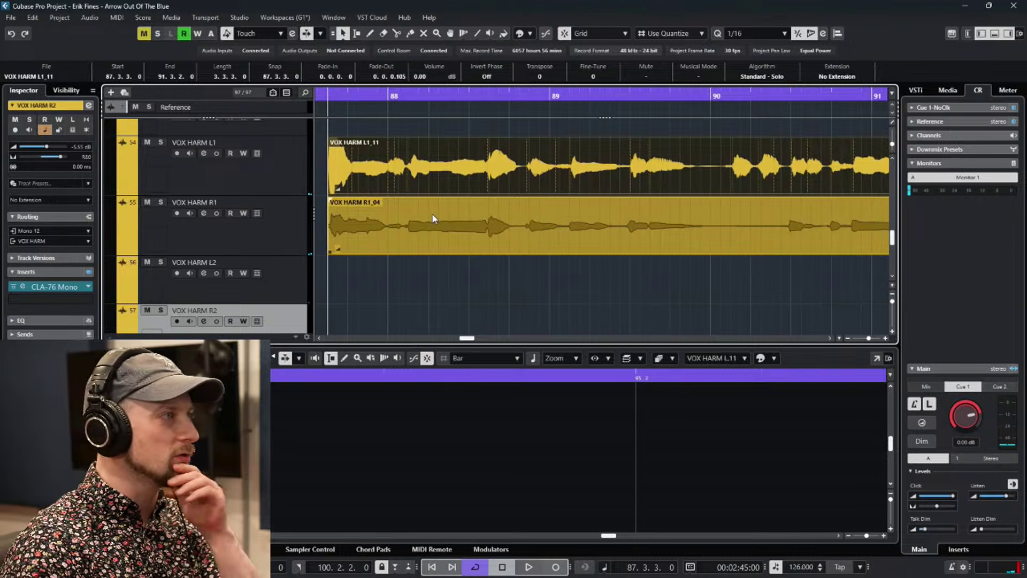
pyautogui.click(661, 114)
pyautogui.press('space')
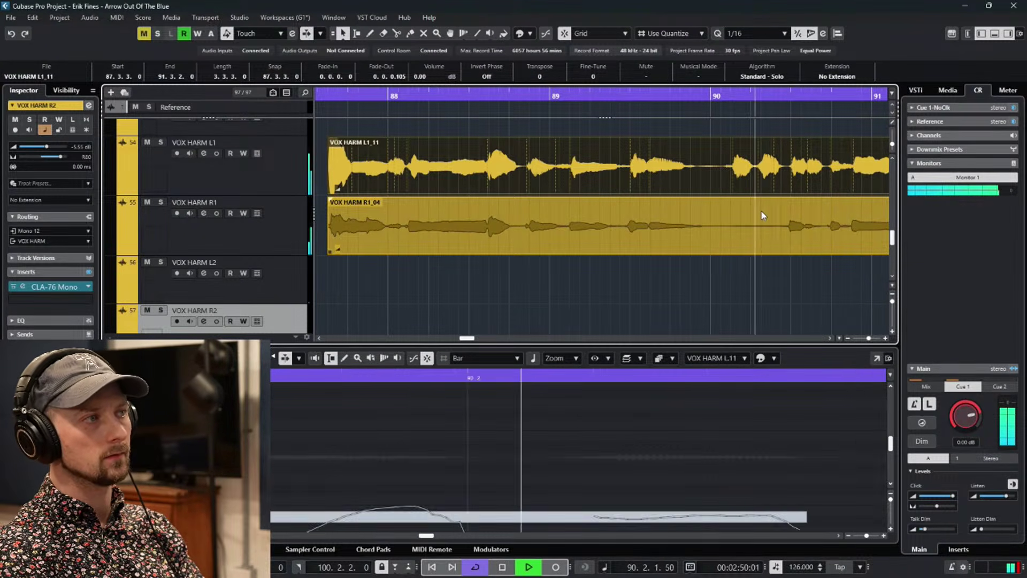
pyautogui.press('space')
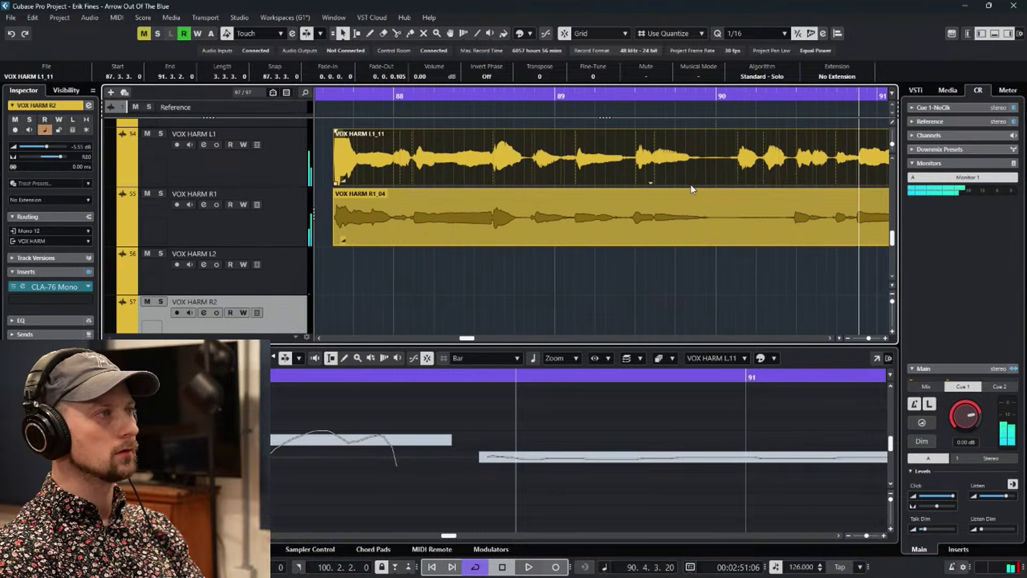
# Split the VOX HARM L1 event at 90.1.2.21 and 90.2.4.72 and mute the piece between the cuts.
pyautogui.press('3')
pyautogui.hscroll(2, 749, 182)
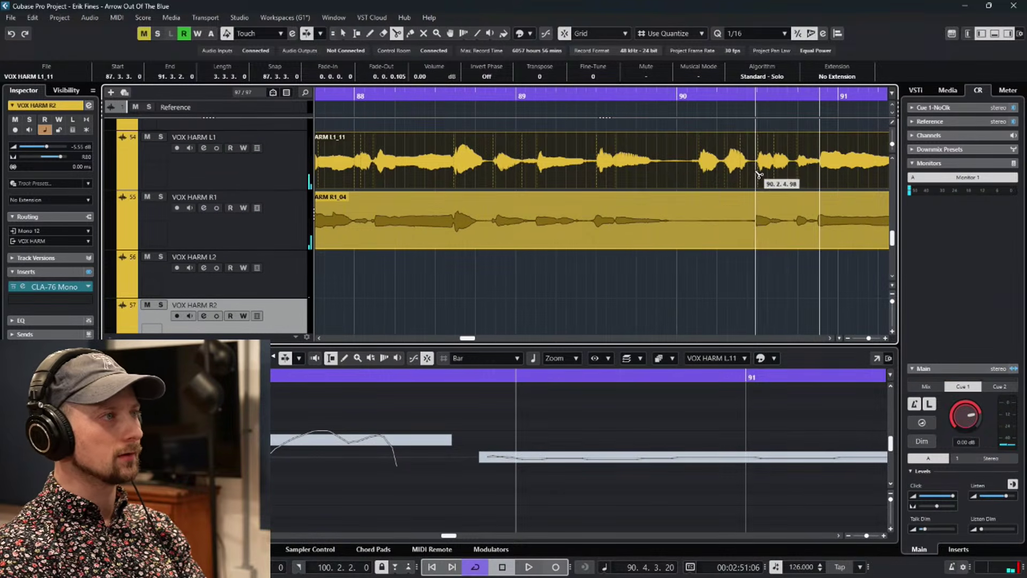
pyautogui.click(756, 174)
pyautogui.click(690, 165)
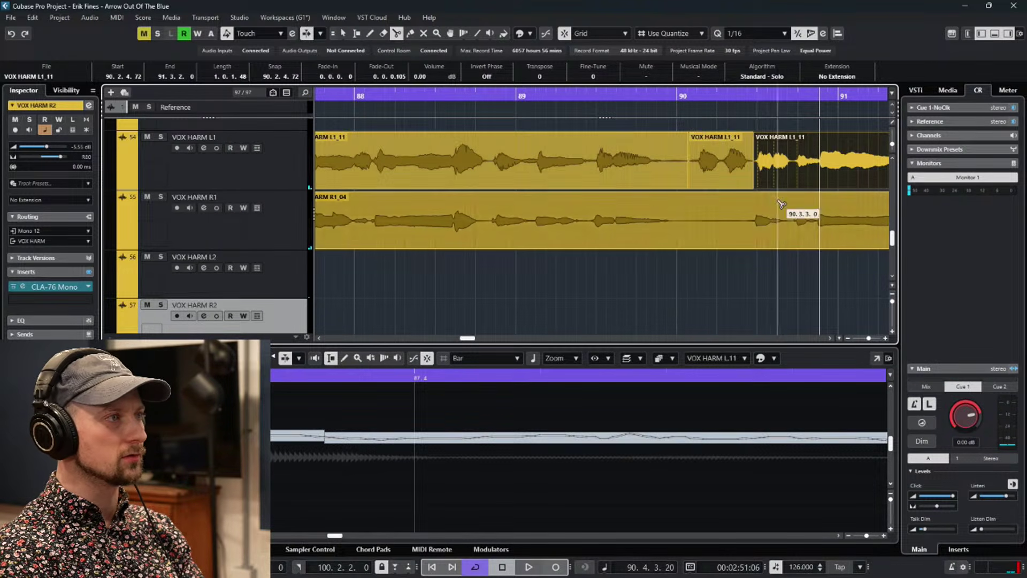
pyautogui.rightClick(831, 202)
pyautogui.click(857, 203)
pyautogui.click(722, 161)
pyautogui.press('1')
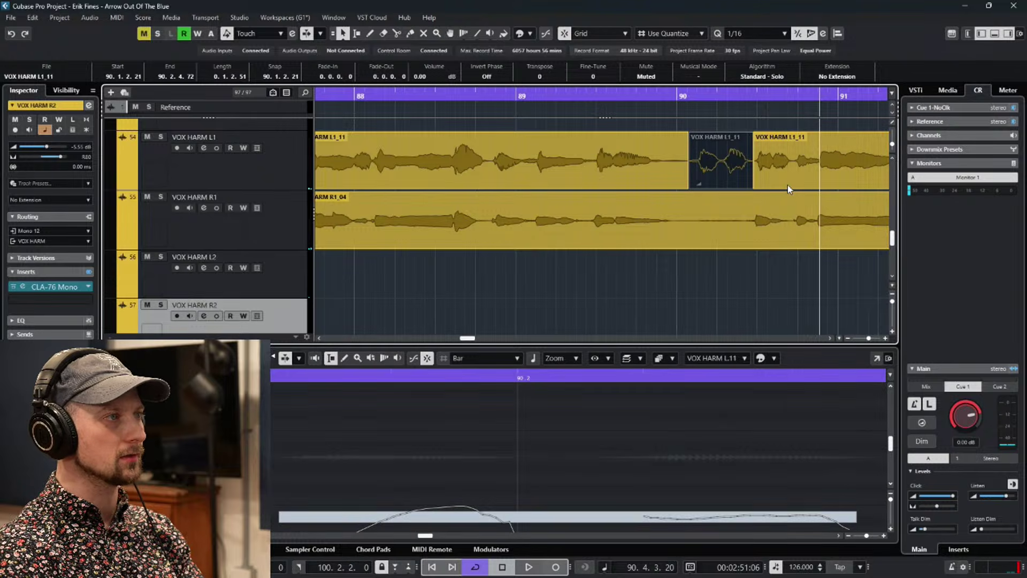
# Add a short fade-in after the muted VOX HARM L1 piece and a 0.0.2.21 fade-out before it, and play the section back.
pyautogui.moveTo(755, 133); pyautogui.dragTo(758, 132)
pyautogui.moveTo(691, 133); pyautogui.dragTo(663, 135)
pyautogui.click(648, 94)
pyautogui.press('space')
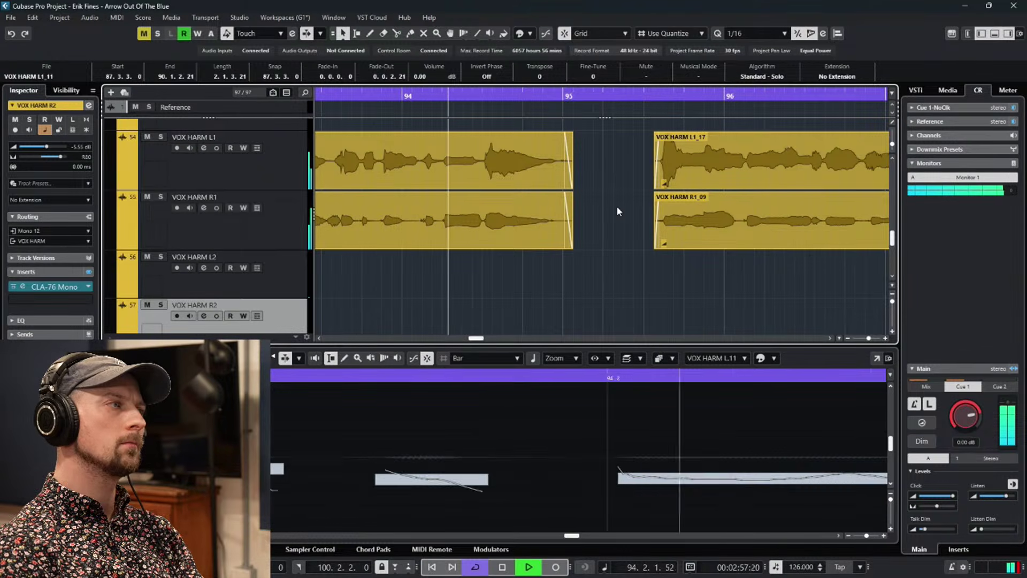
pyautogui.press('space')
# Listen to the VOX HARM L1 and R1 events from 87.2.4 to 91.3 and the phrase between bars 84 and 87.
pyautogui.scroll(-4, 747, 198)
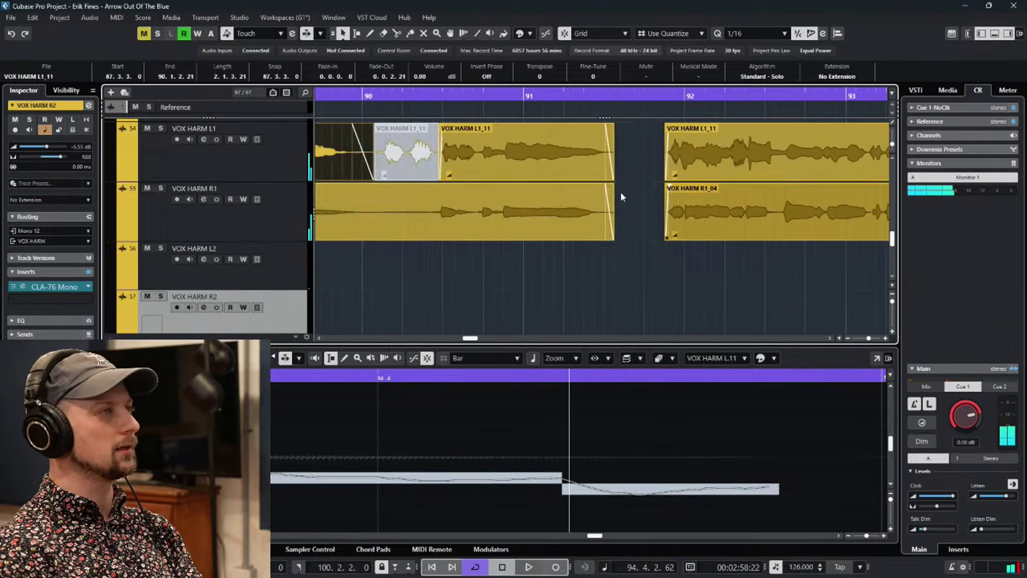
pyautogui.hscroll(-3, 376, 176)
pyautogui.click(513, 95)
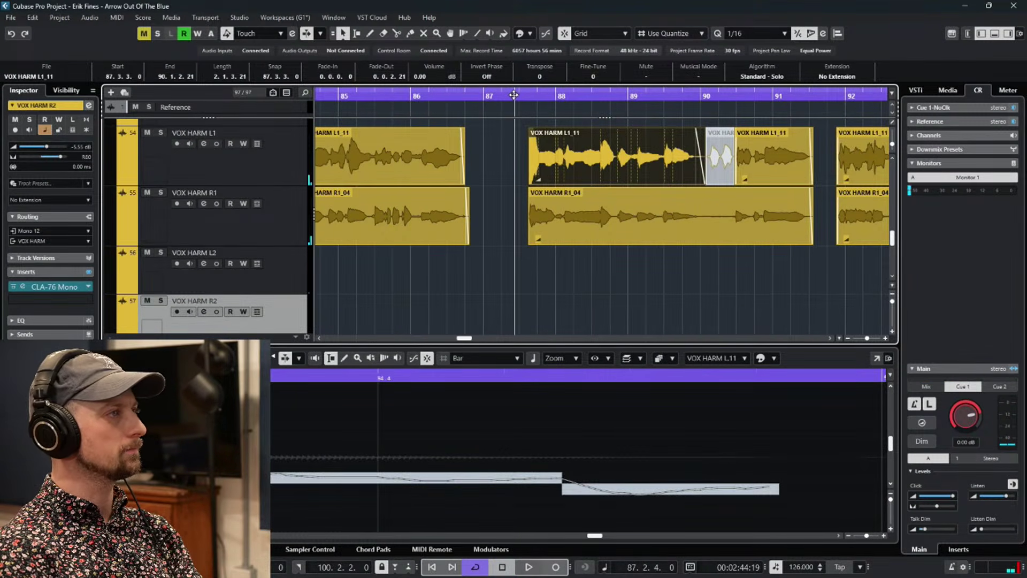
pyautogui.press('space')
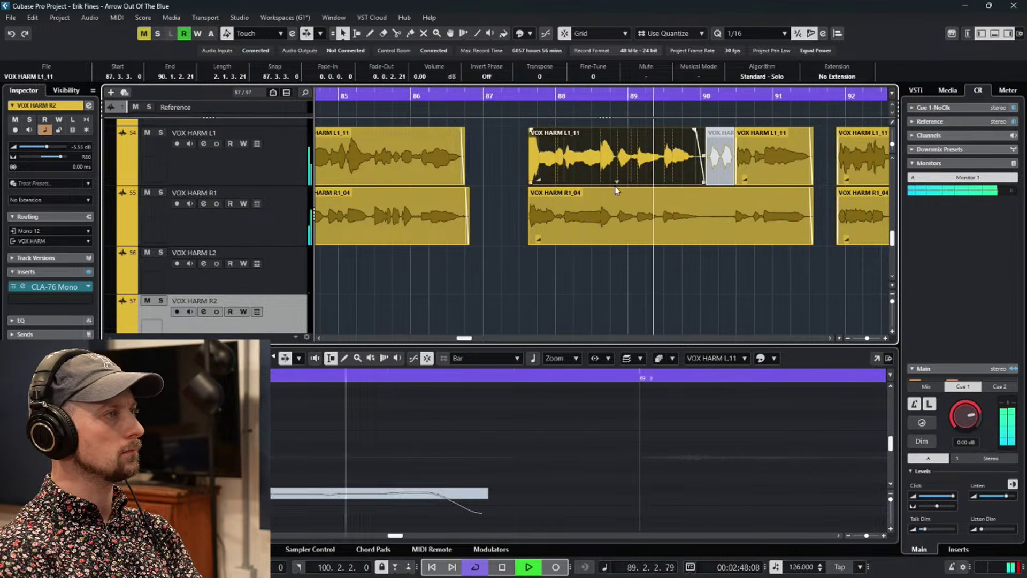
pyautogui.scroll(2, 651, 260)
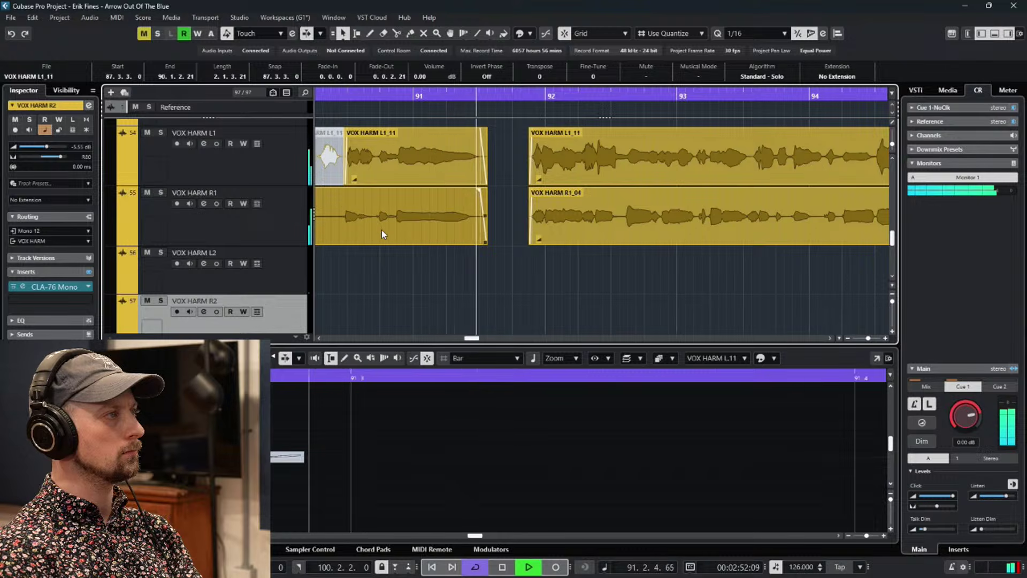
pyautogui.press('space')
pyautogui.hscroll(-5, 480, 232)
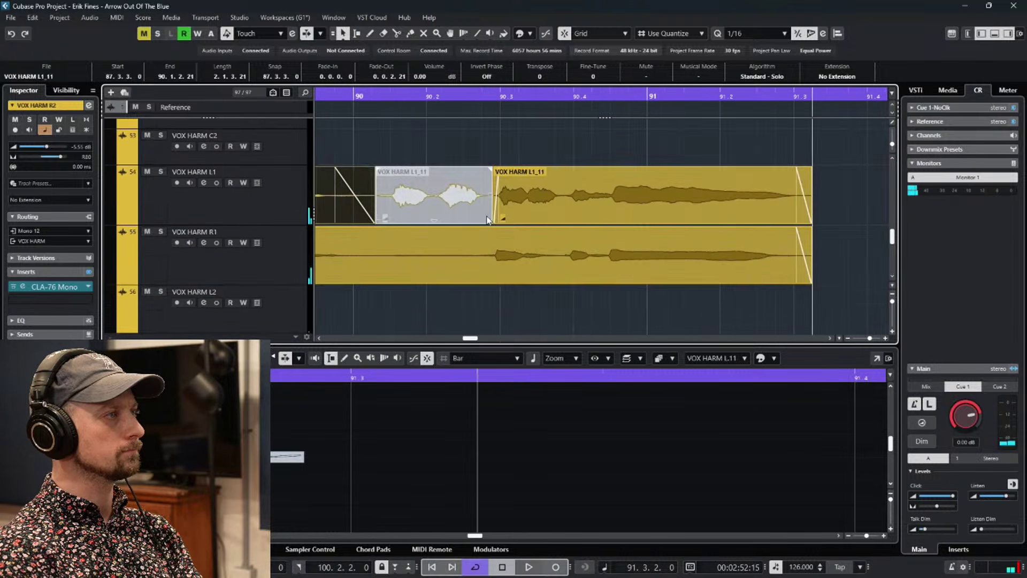
pyautogui.scroll(2, 700, 191)
pyautogui.scroll(-3, 700, 192)
pyautogui.scroll(-2, 385, 193)
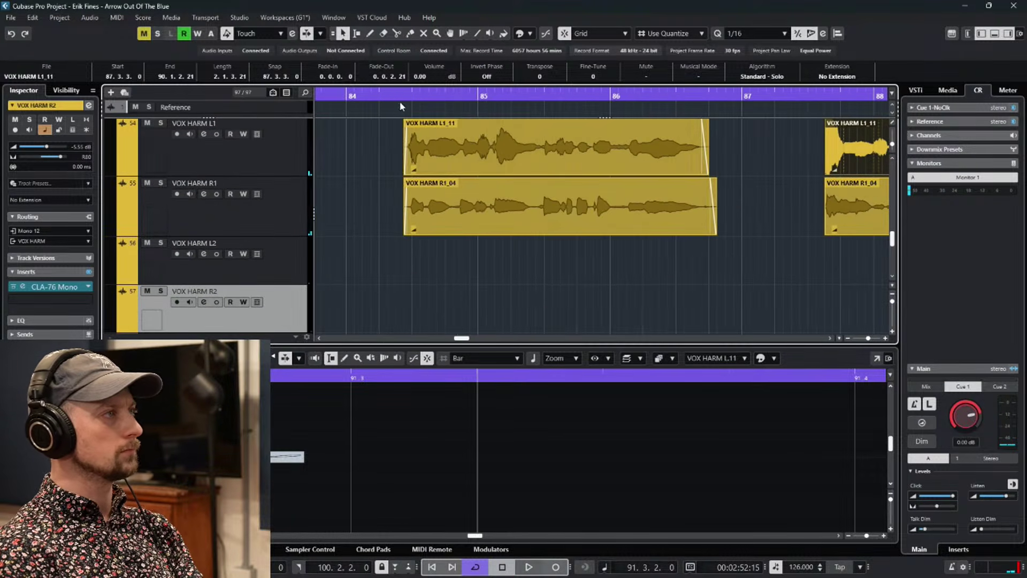
pyautogui.press('space')
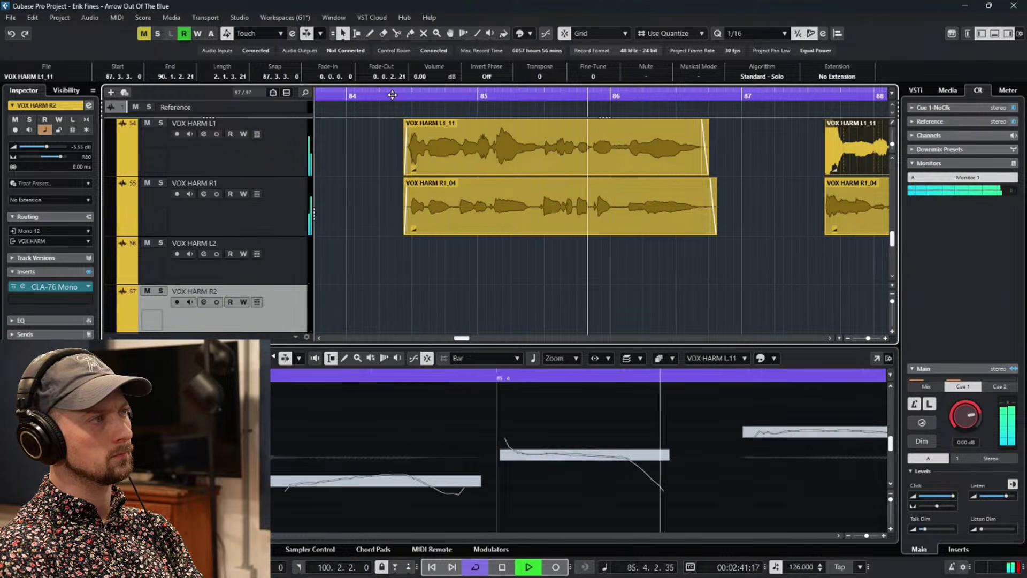
pyautogui.press('space')
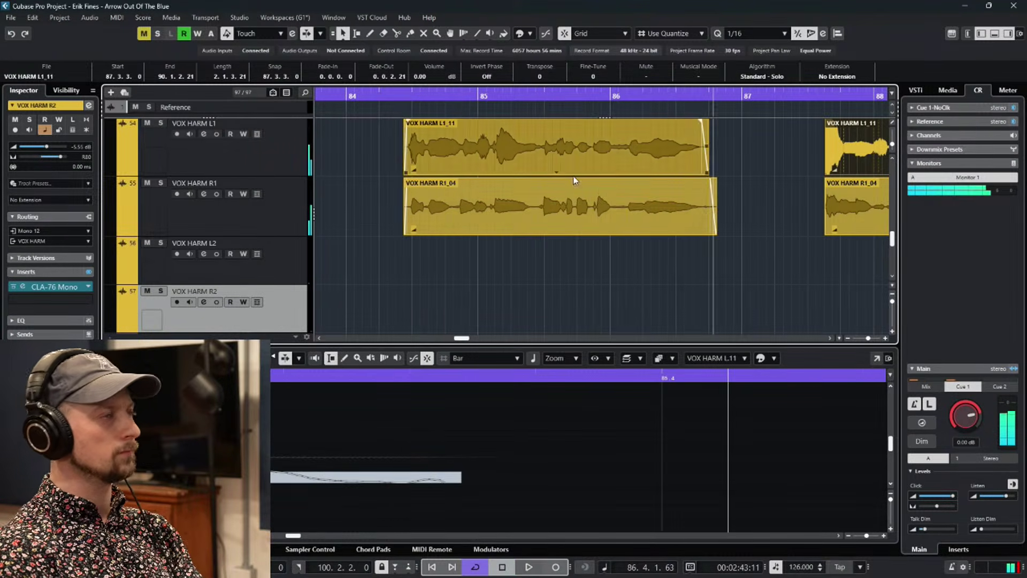
# Set the VOX LEAD 3_35 event at bar 84 as the audio alignment reference, keeping the alignment settings clear of the events.
pyautogui.scroll(10, 547, 204)
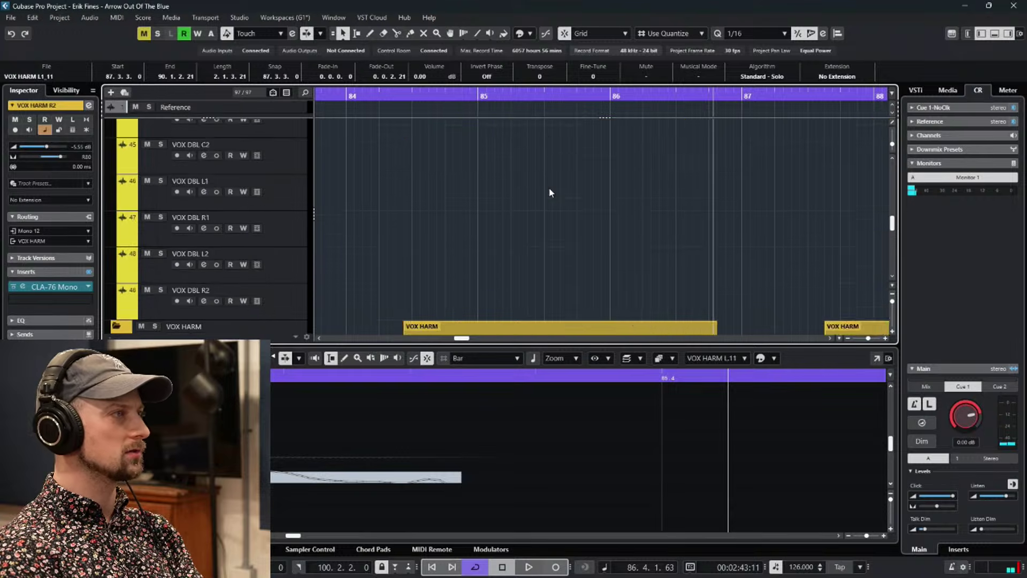
pyautogui.scroll(2, 550, 194)
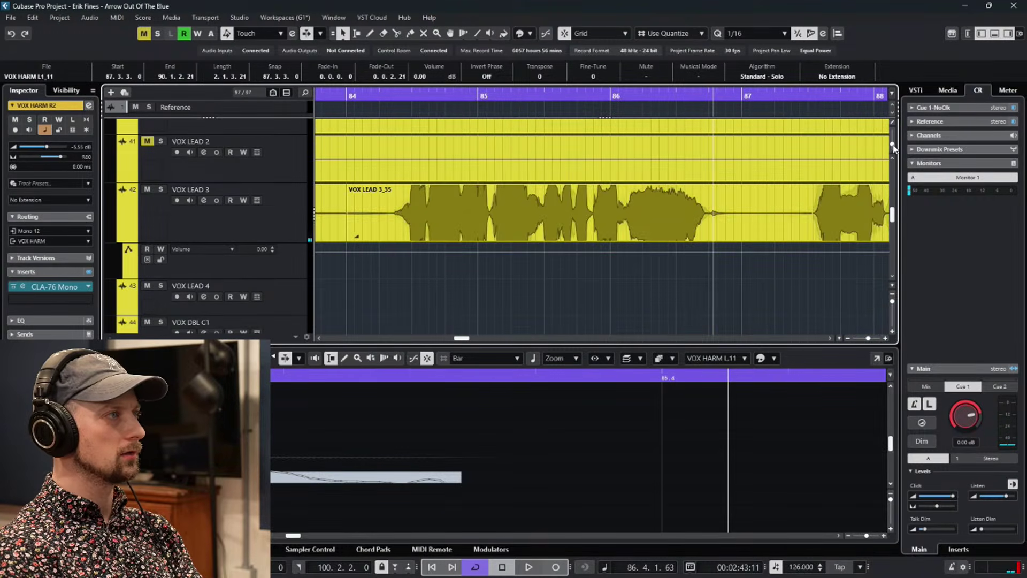
pyautogui.click(504, 198)
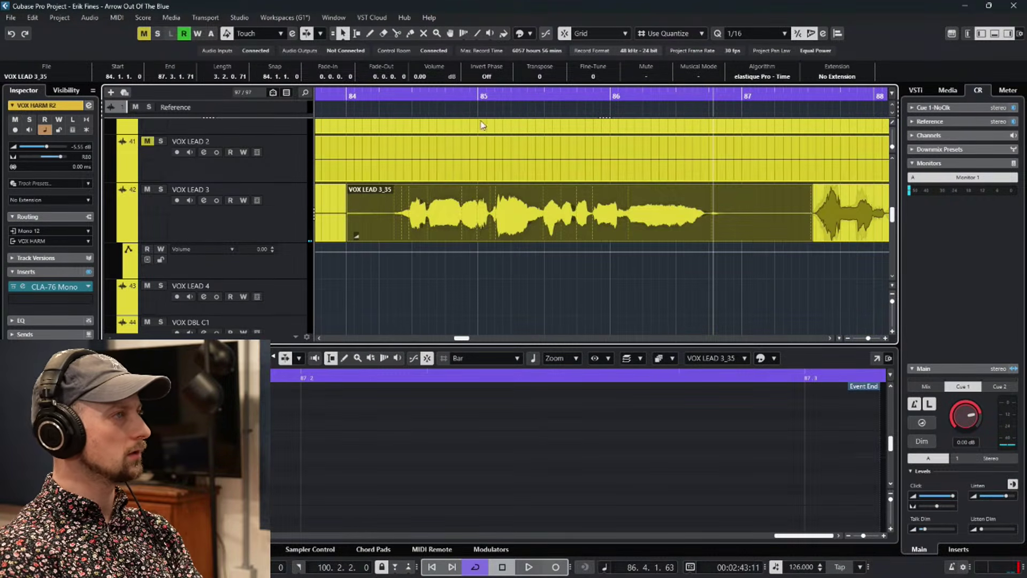
pyautogui.click(838, 34)
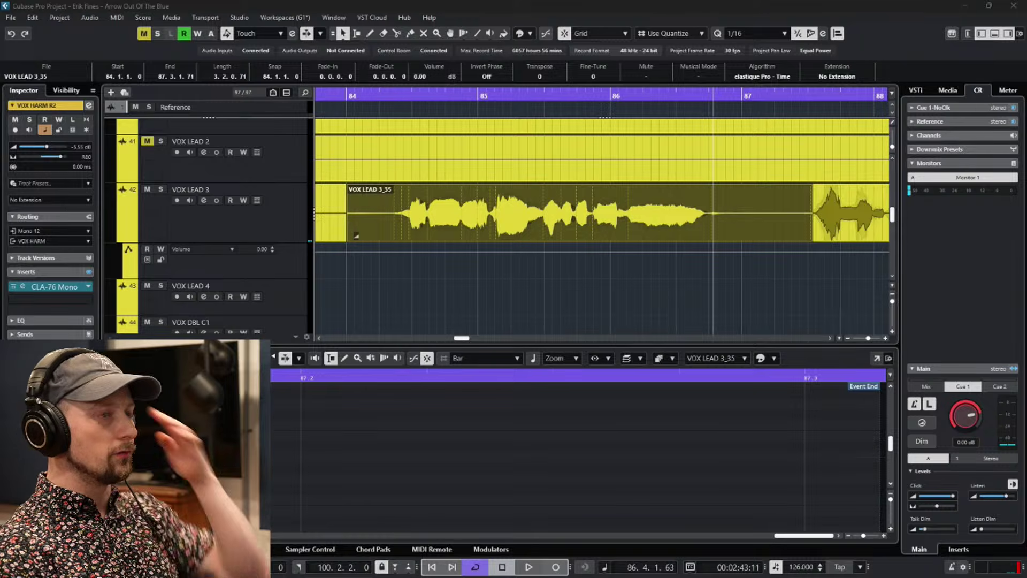
pyautogui.moveTo(803, 147); pyautogui.dragTo(449, 203)
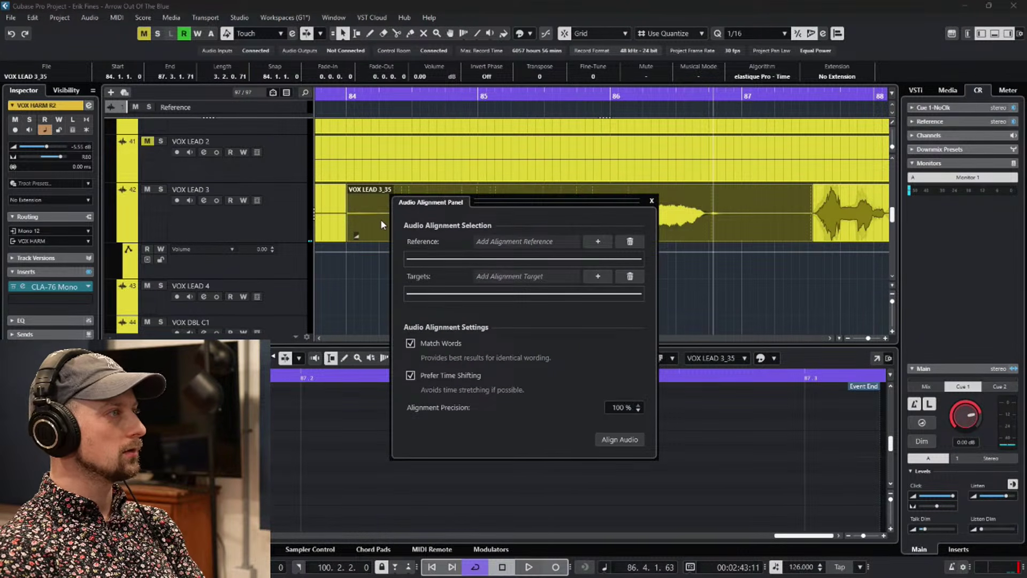
pyautogui.click(590, 244)
pyautogui.moveTo(642, 199); pyautogui.dragTo(323, 114)
# Add the VOX HARM L1 and R1 events at 84.2.4 as alignment targets, bouncing their existing real-time effects.
pyautogui.scroll(-5, 534, 209)
pyautogui.scroll(-2, 534, 210)
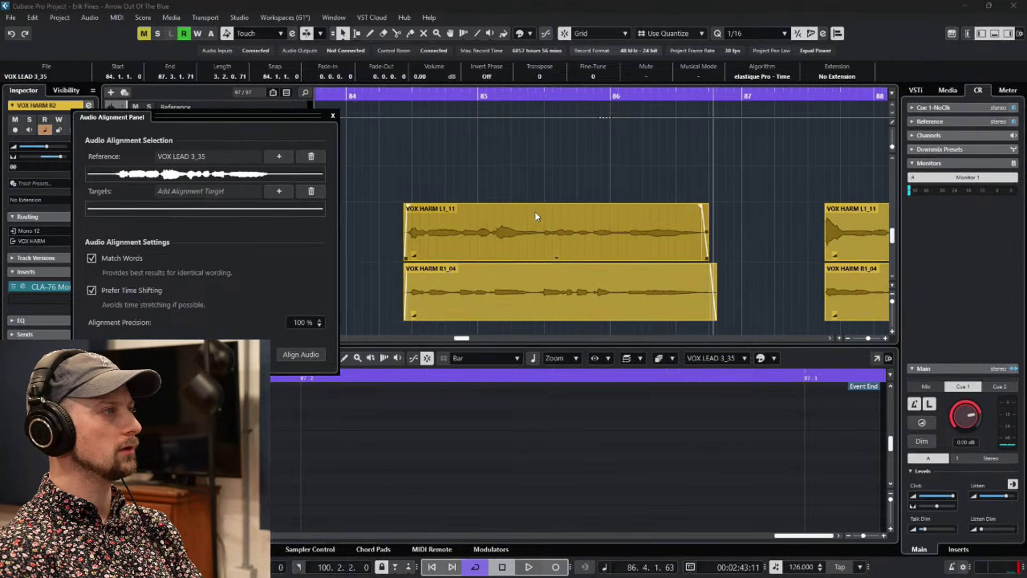
pyautogui.click(568, 231)
pyautogui.keyDown('shift'); pyautogui.click(575, 286); pyautogui.keyUp('shift')
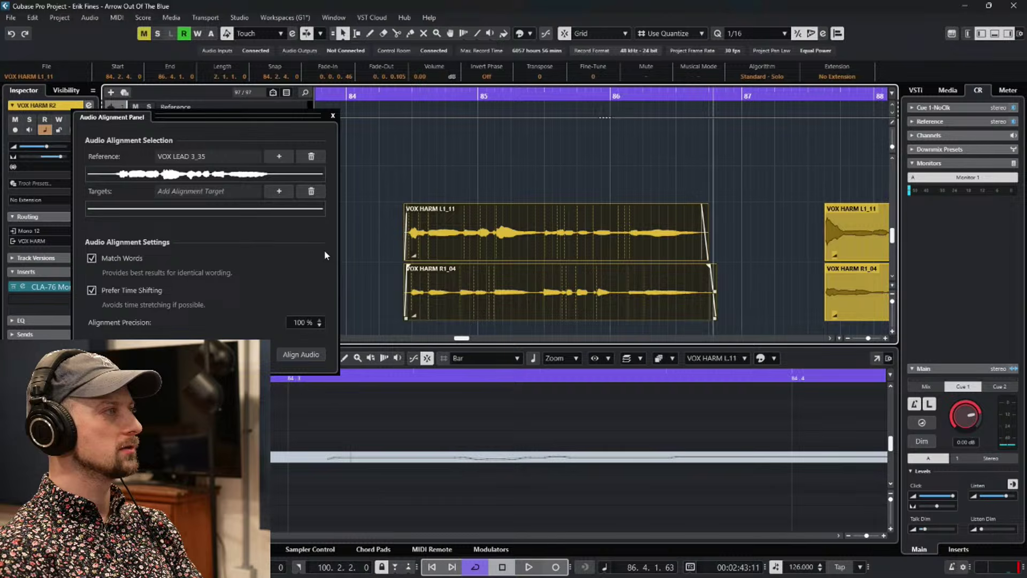
pyautogui.click(278, 192)
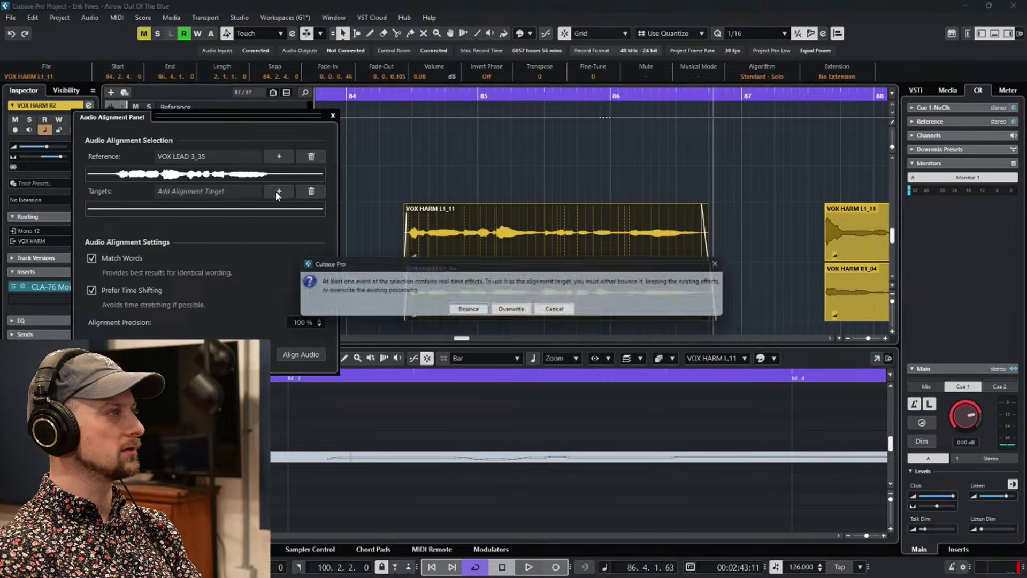
pyautogui.click(468, 311)
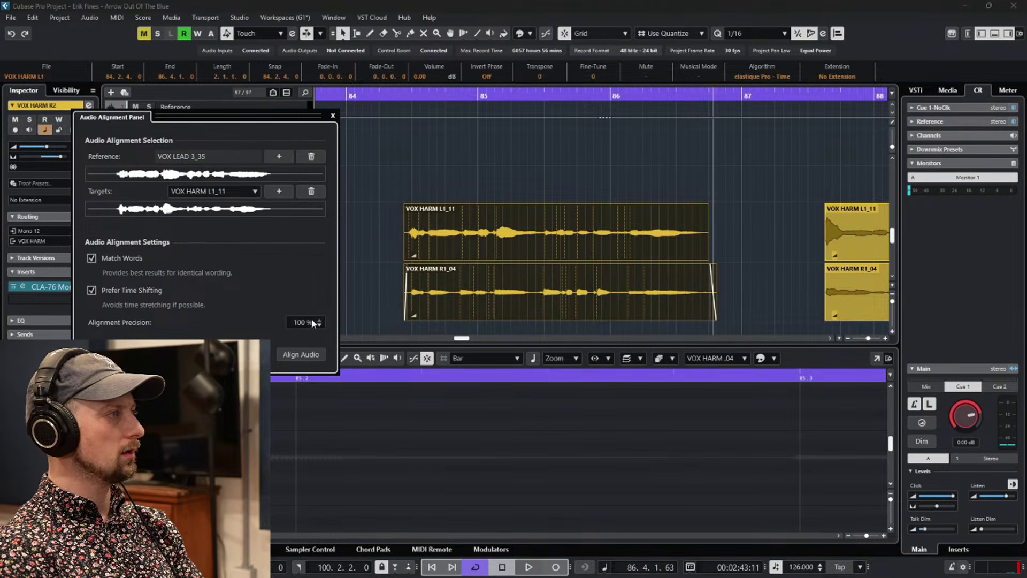
# Align the VOX HARM targets to the lead vocal with 75% alignment precision and play back the phrase.
pyautogui.write('75')
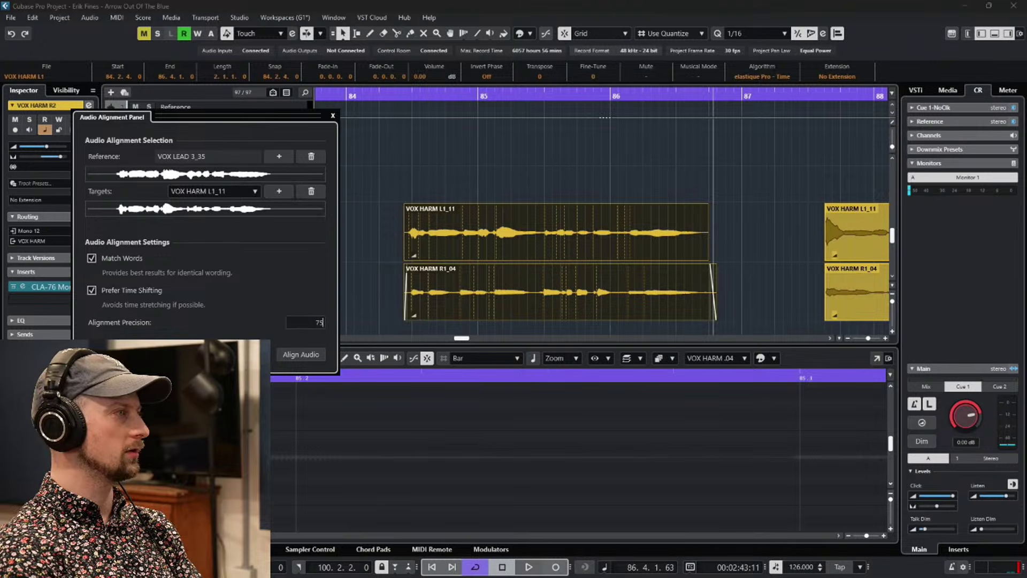
pyautogui.click(316, 356)
pyautogui.click(408, 99)
pyautogui.click(463, 137)
pyautogui.press('space')
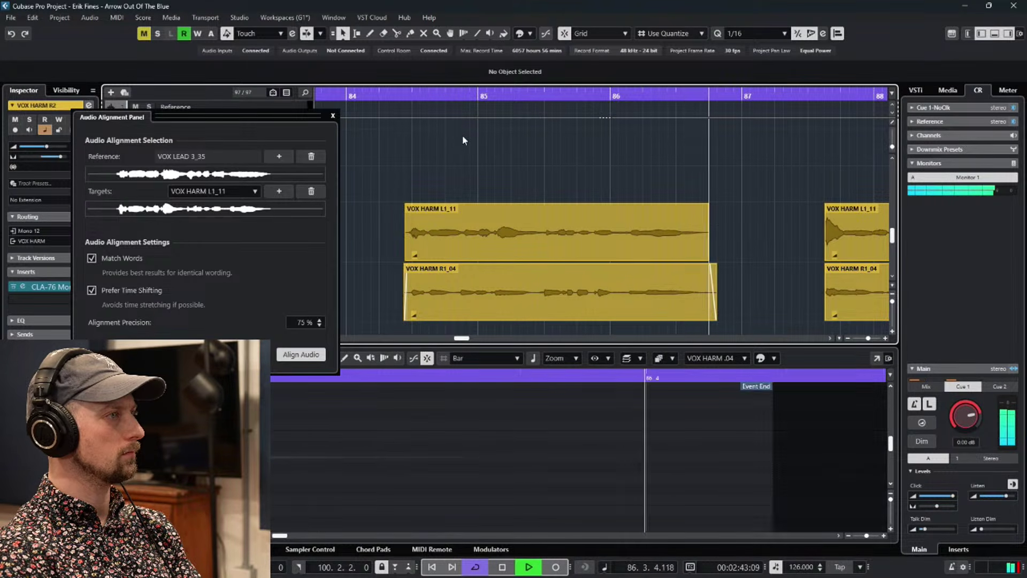
pyautogui.press('space')
# Set the VOX LEAD 3_19 event covering bars 87 to 91 as the audio alignment reference.
pyautogui.hscroll(8, 608, 172)
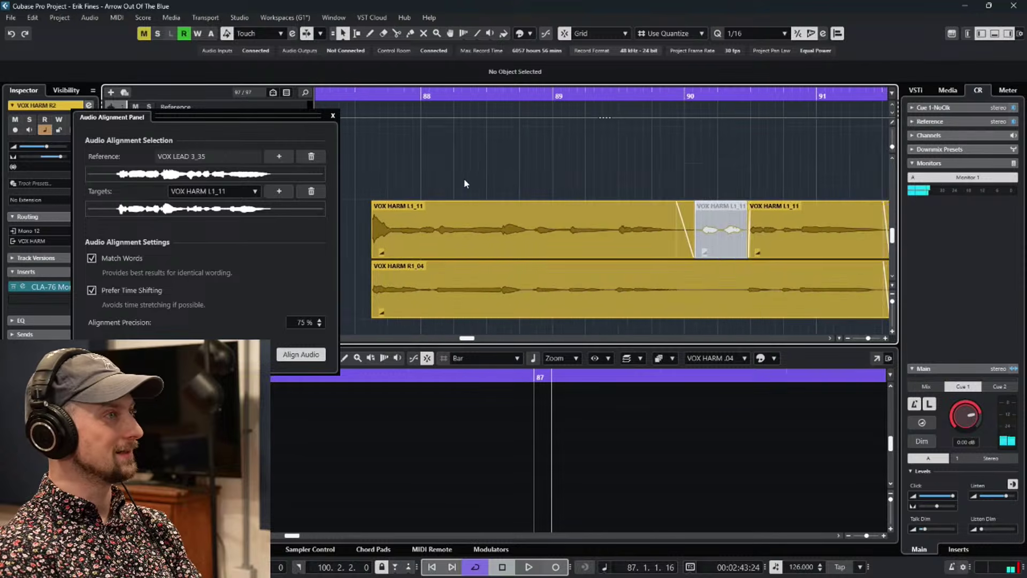
pyautogui.scroll(-4, 493, 185)
pyautogui.scroll(-3, 530, 182)
pyautogui.scroll(5, 528, 190)
pyautogui.click(528, 190)
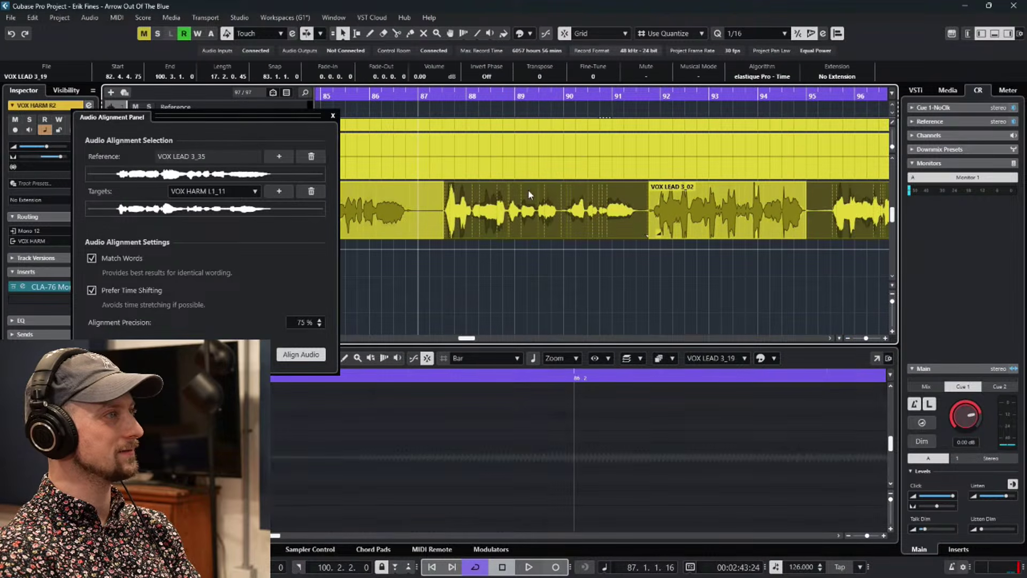
pyautogui.hscroll(-6, 589, 203)
pyautogui.hscroll(1, 663, 213)
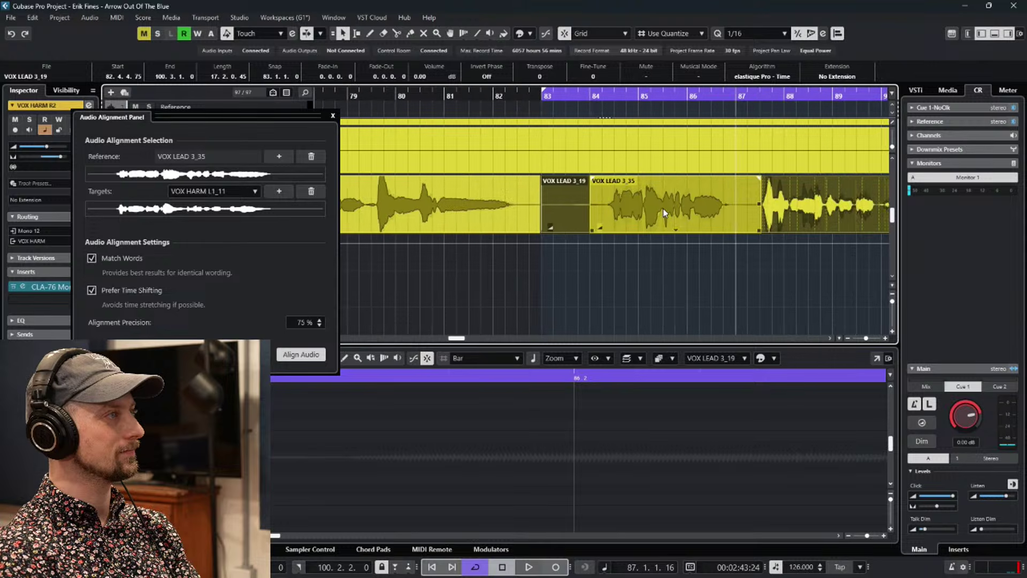
pyautogui.hscroll(-3, 696, 213)
pyautogui.scroll(-3, 736, 212)
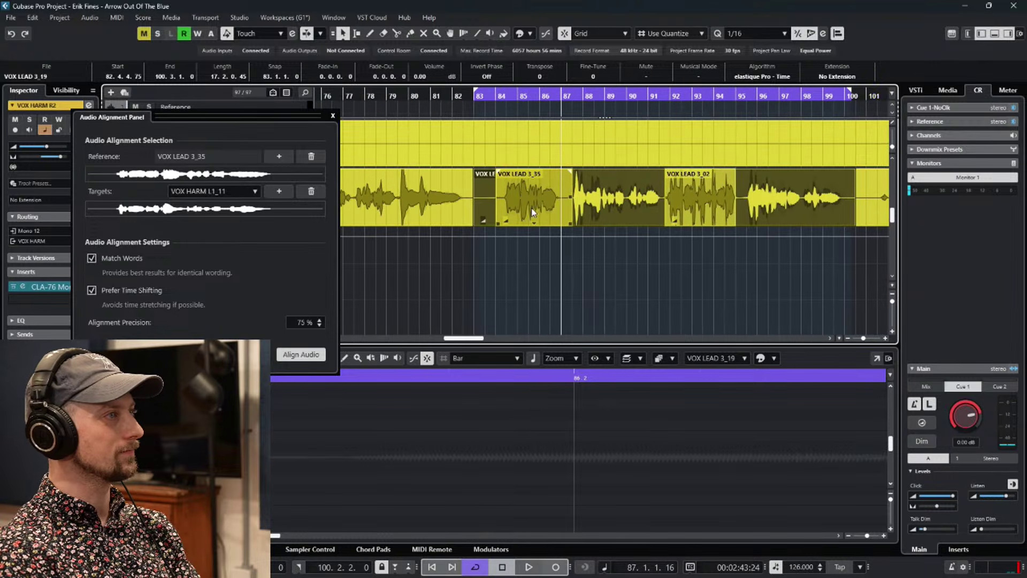
pyautogui.hscroll(2, 553, 201)
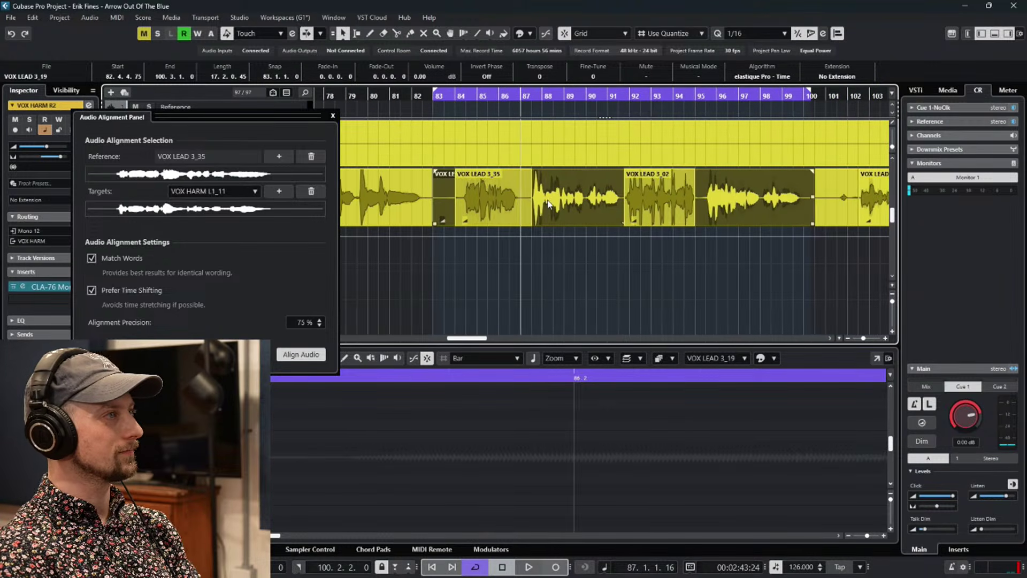
pyautogui.click(278, 156)
# Add the VOX HARM L1 and R1 events between 87.3.3 and bar 91 as alignment targets, bouncing their existing real-time effects.
pyautogui.scroll(-5, 556, 230)
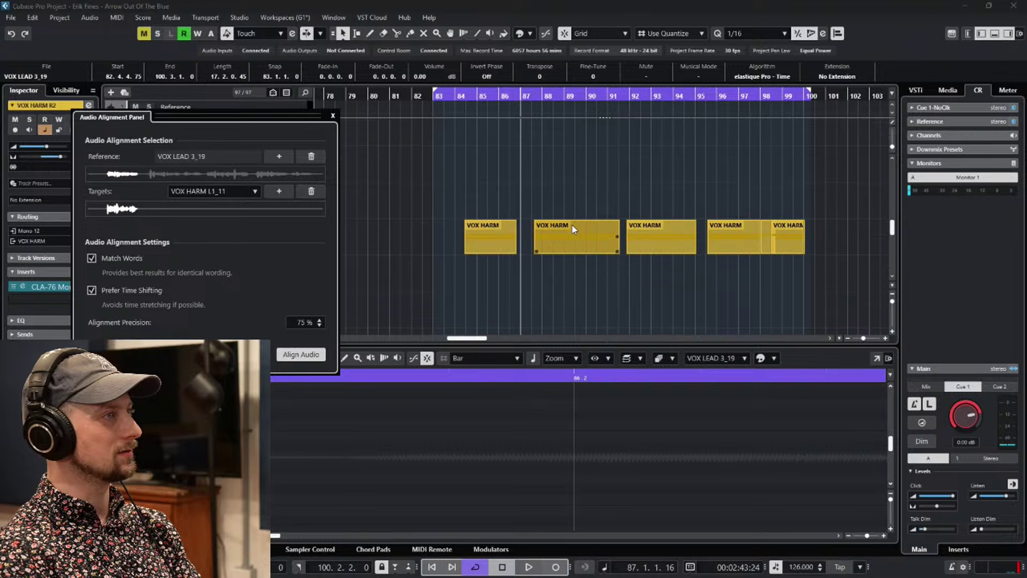
pyautogui.click(579, 233)
pyautogui.keyDown('ctrl'); pyautogui.click(611, 184); pyautogui.keyUp('ctrl')
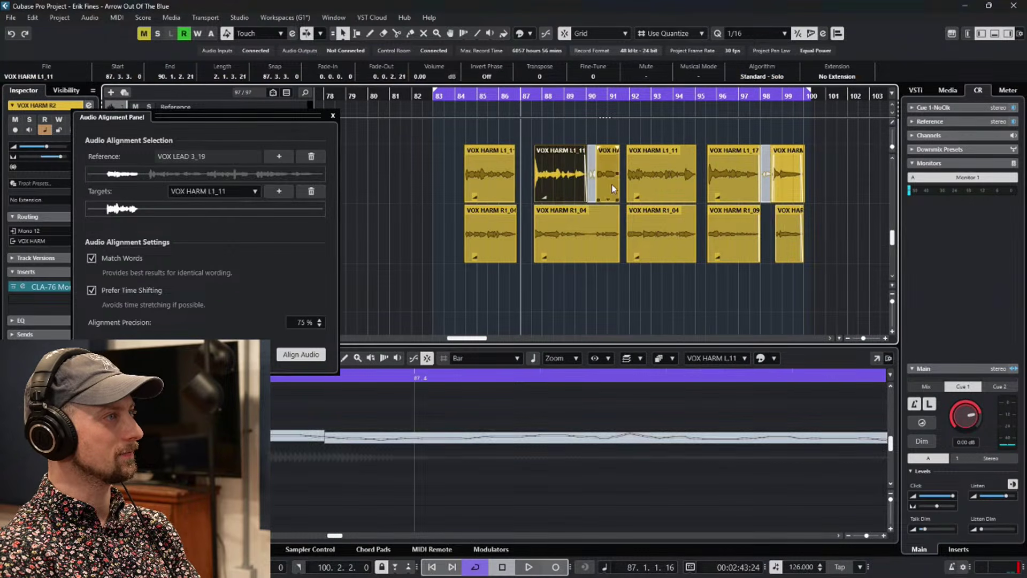
pyautogui.click(282, 190)
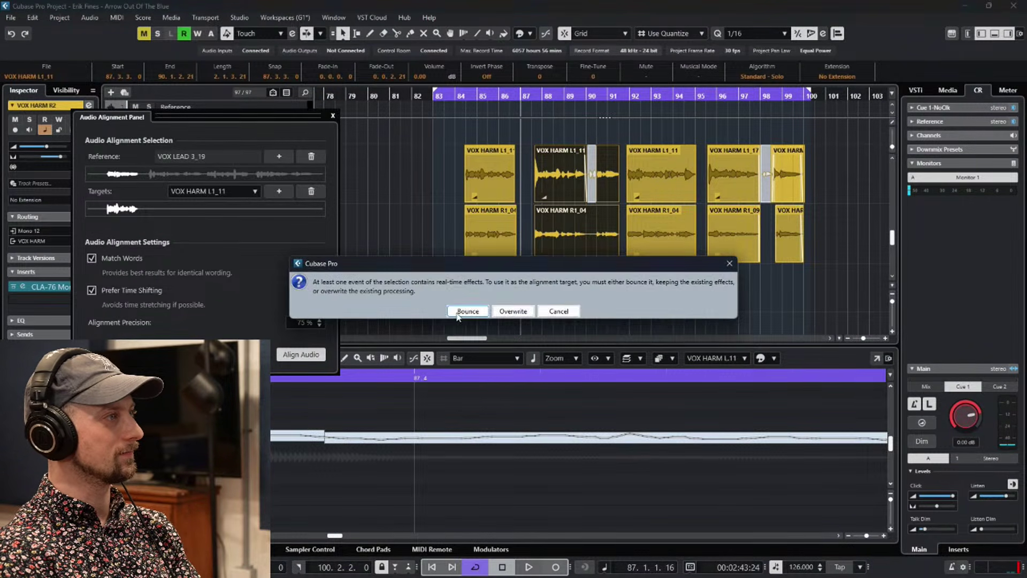
pyautogui.click(469, 309)
# Listen to the bounced VOX HARM phrase from bar 87, using undo and redo to compare it with its previous state.
pyautogui.press('space')
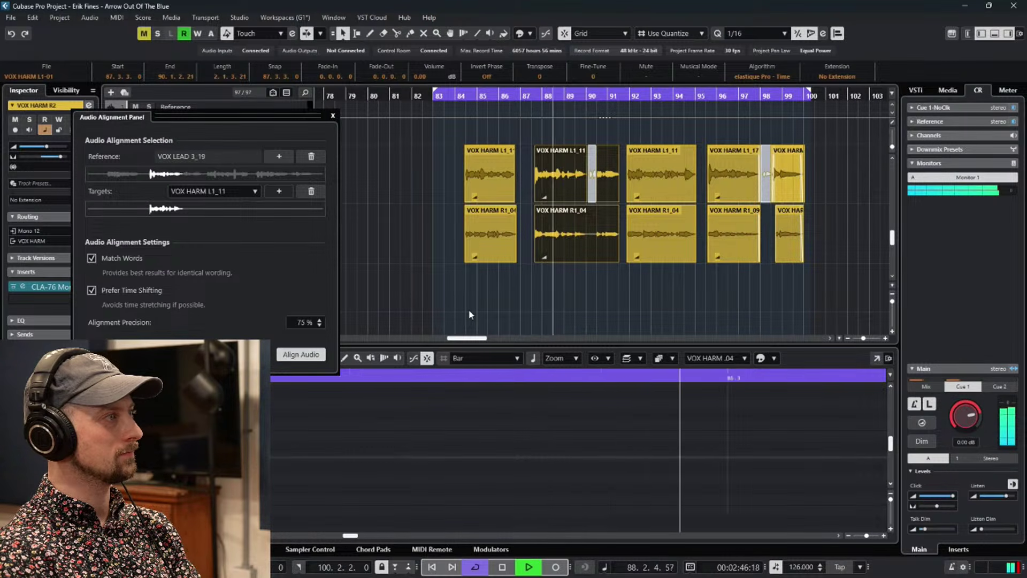
pyautogui.press('space')
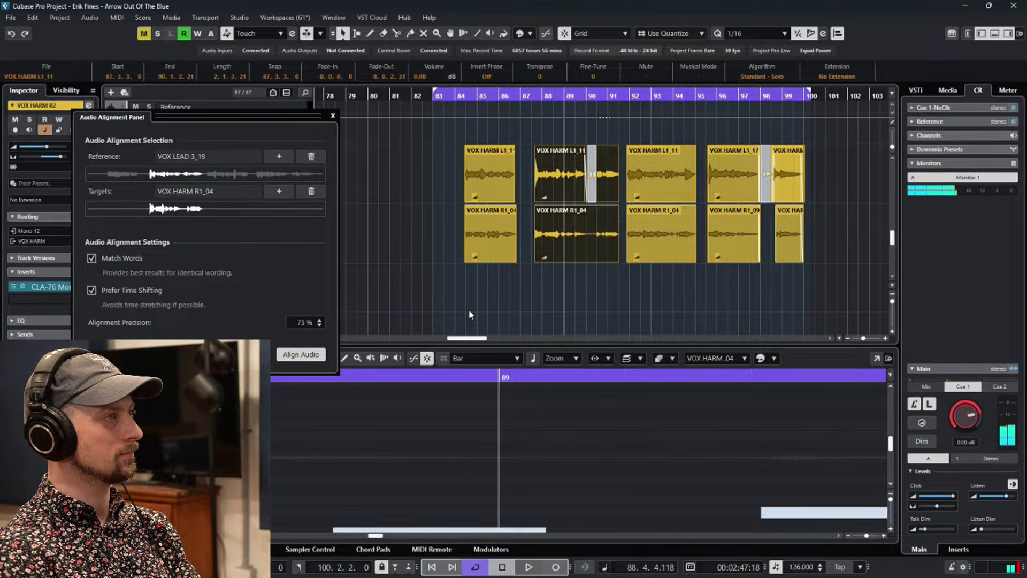
pyautogui.click(33, 18)
pyautogui.click(46, 42)
pyautogui.click(33, 17)
pyautogui.click(44, 29)
pyautogui.press('space')
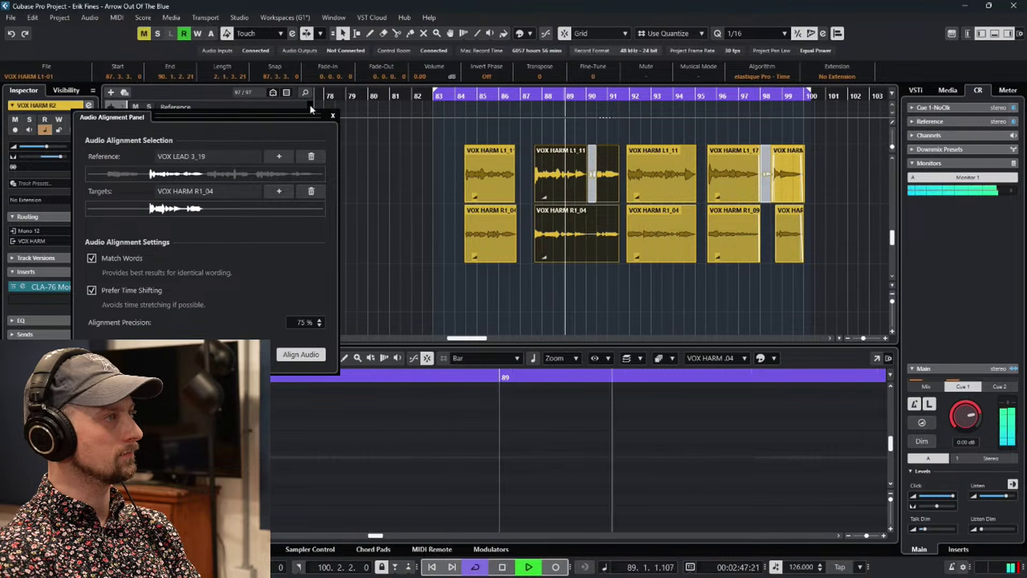
pyautogui.click(540, 108)
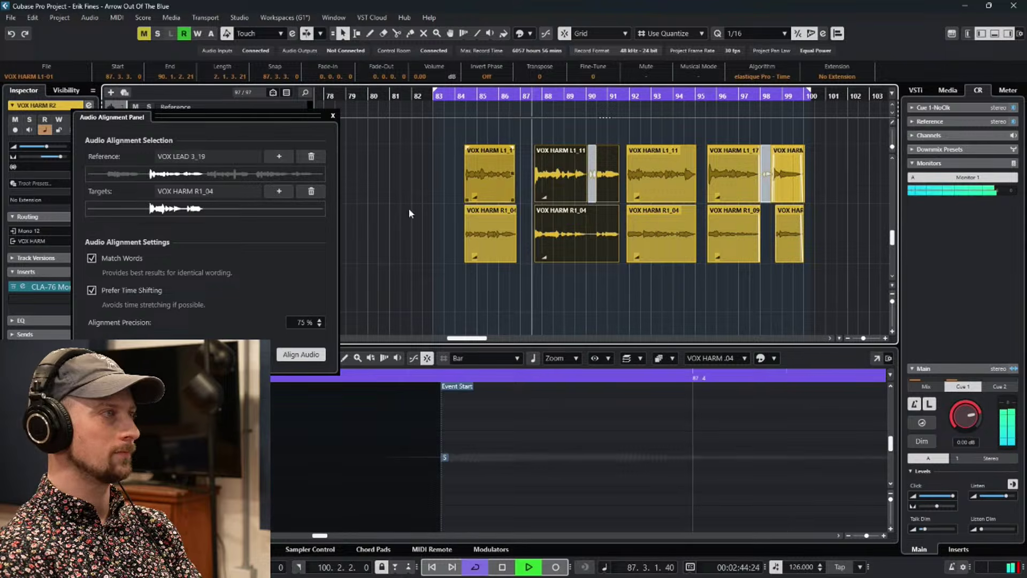
pyautogui.press('space')
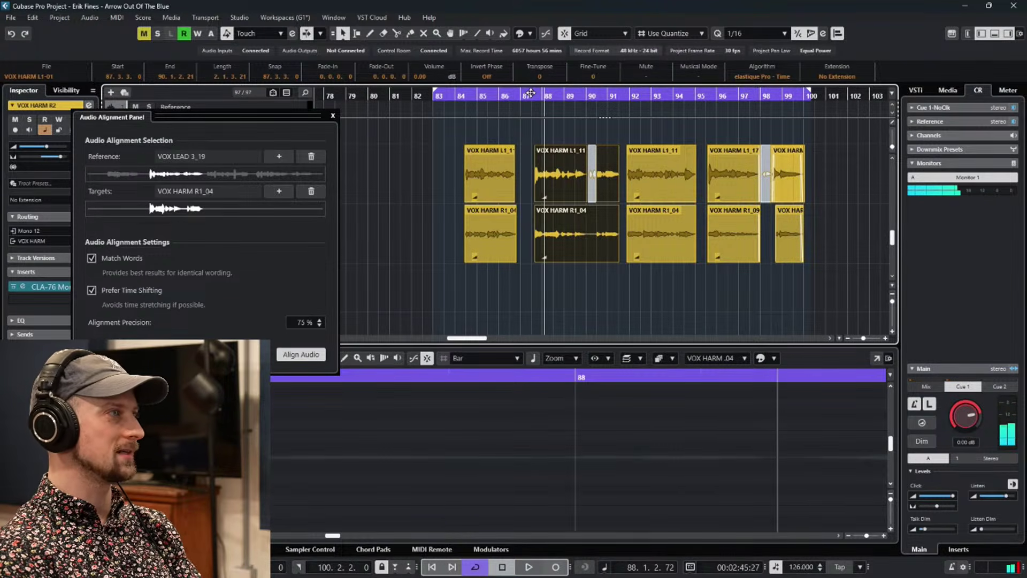
# Align the VOX HARM targets from bar 87 to VOX LEAD 3_19 with 75% precision and play back the phrase.
pyautogui.scroll(5, 561, 247)
pyautogui.click(301, 355)
pyautogui.press('space')
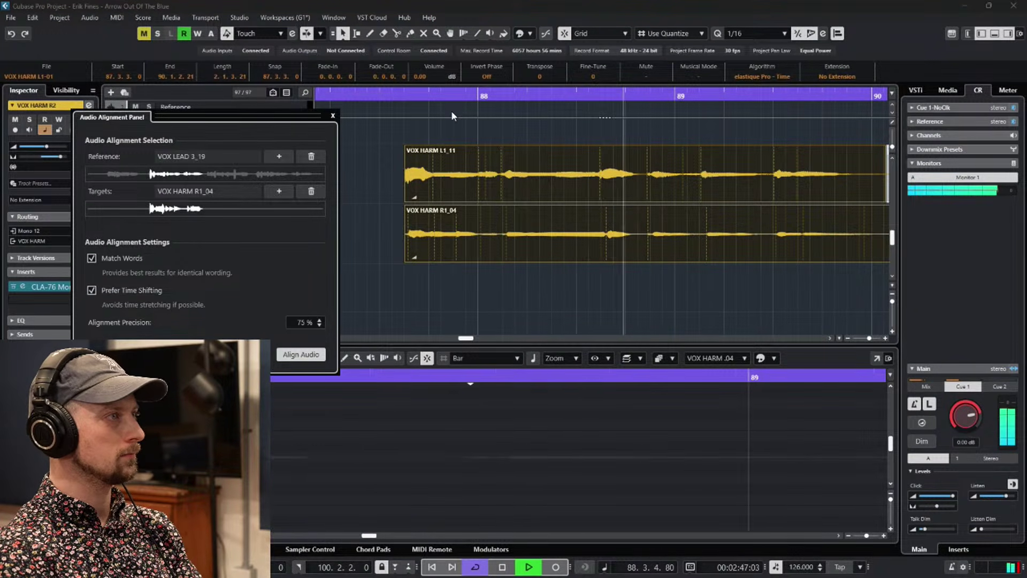
pyautogui.hscroll(3, 682, 162)
pyautogui.hscroll(3, 544, 170)
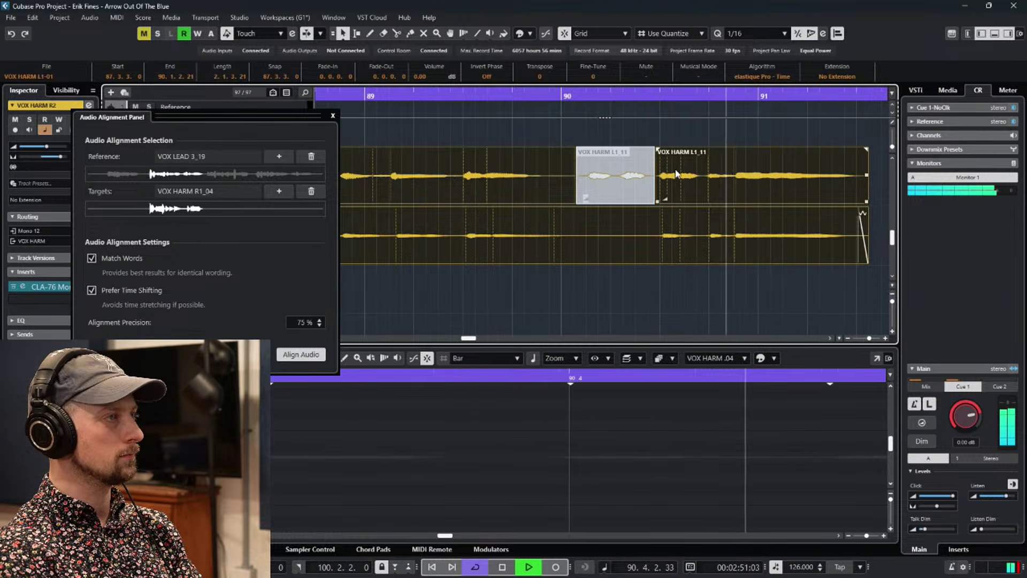
pyautogui.press('space')
# Set the VOX LEAD 3_02 event between bars 91 and 95 as the audio alignment reference.
pyautogui.hscroll(5, 676, 173)
pyautogui.click(620, 167)
pyautogui.hscroll(-2, 620, 167)
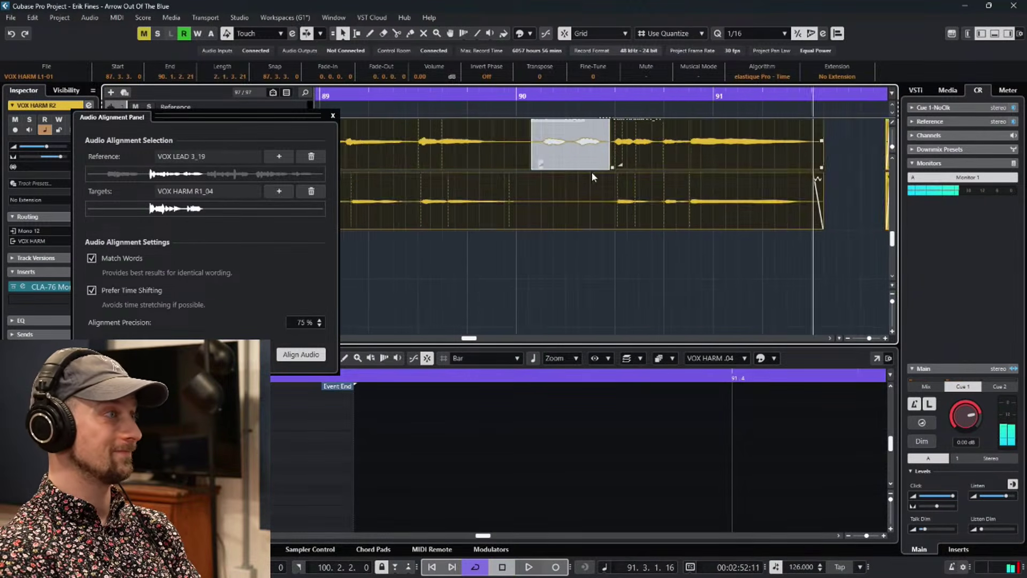
pyautogui.scroll(-5, 560, 190)
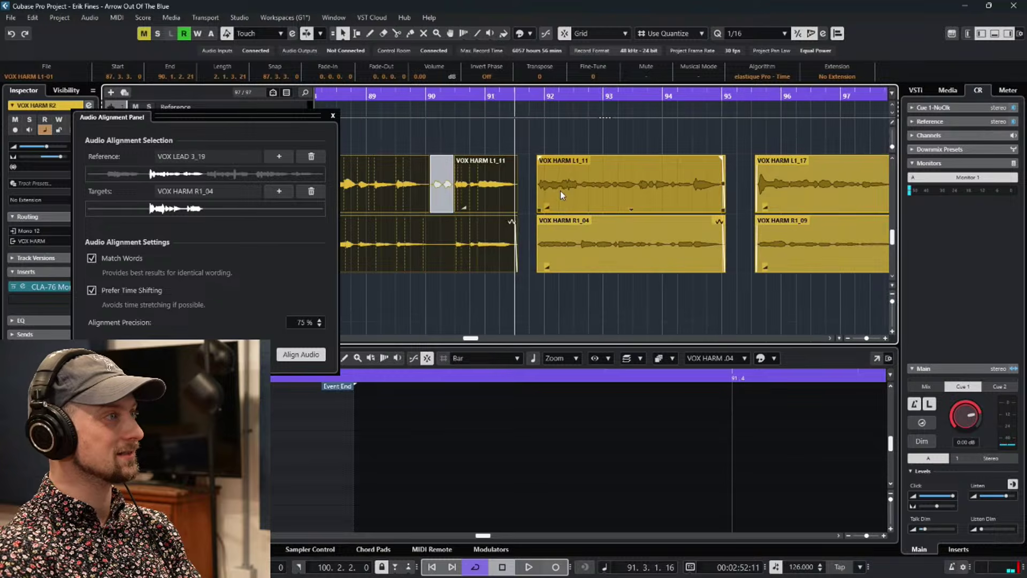
pyautogui.scroll(2, 594, 184)
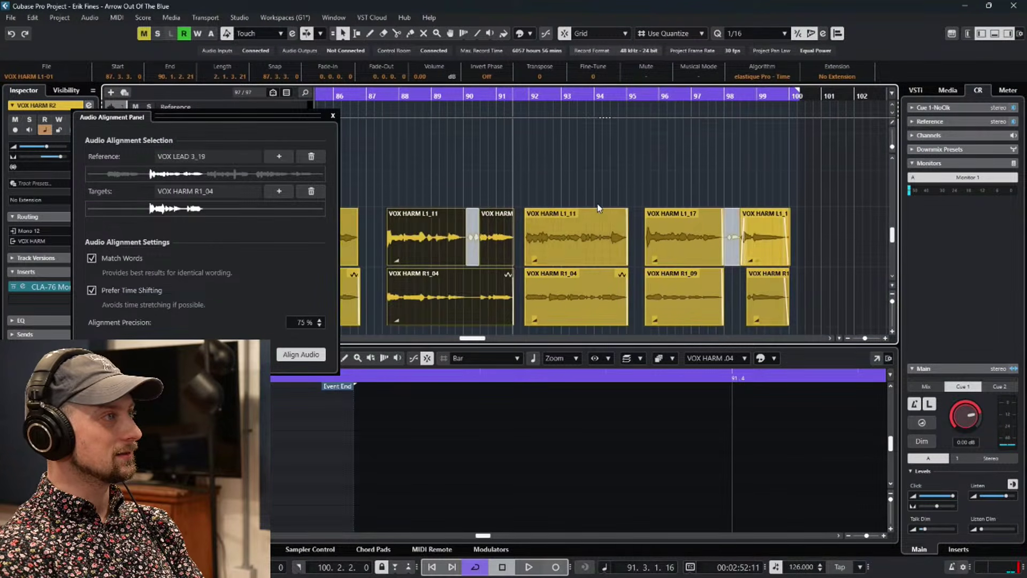
pyautogui.scroll(4, 567, 224)
pyautogui.scroll(-3, 599, 207)
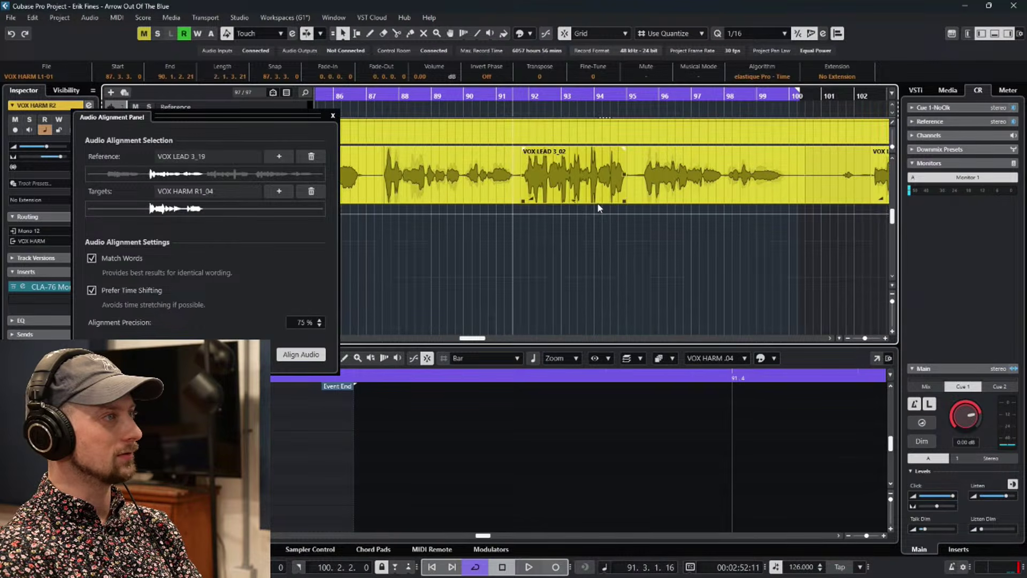
pyautogui.click(593, 190)
pyautogui.click(279, 157)
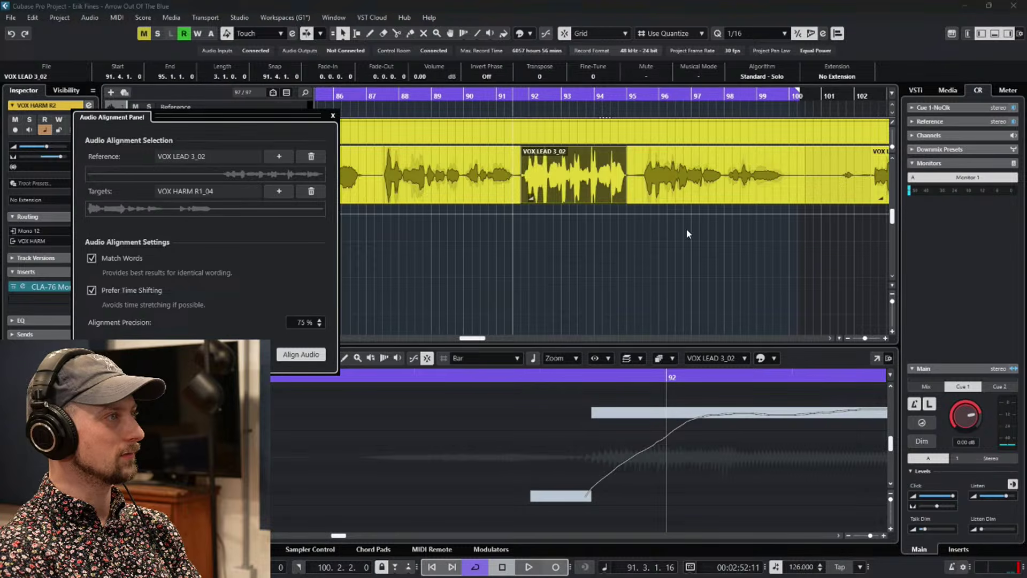
# Add the VOX HARM L1 and R1 events starting at 91.4.3 as alignment targets, bouncing their existing real-time effects.
pyautogui.scroll(-4, 557, 269)
pyautogui.scroll(-2, 557, 269)
pyautogui.scroll(2, 562, 263)
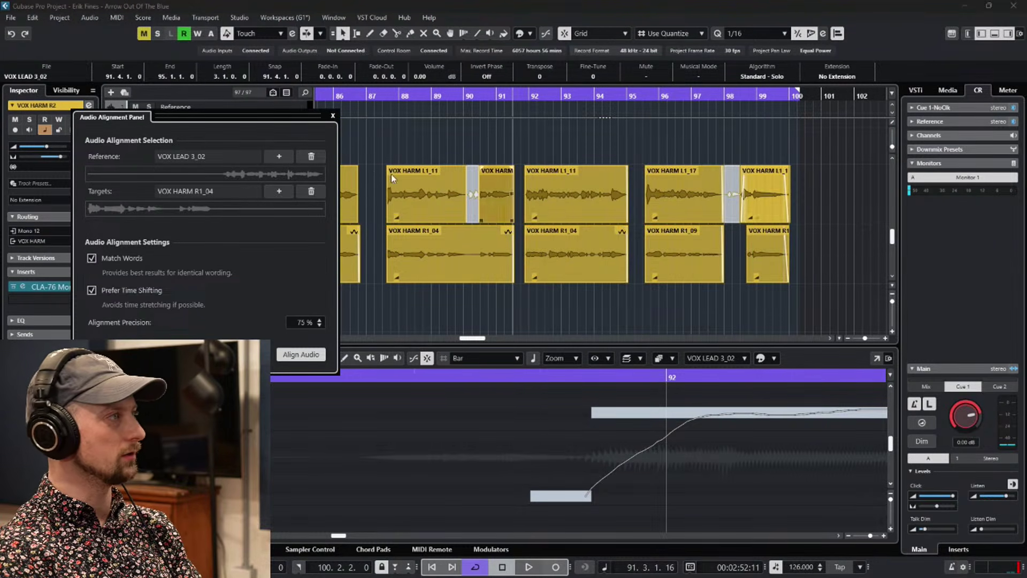
pyautogui.click(594, 199)
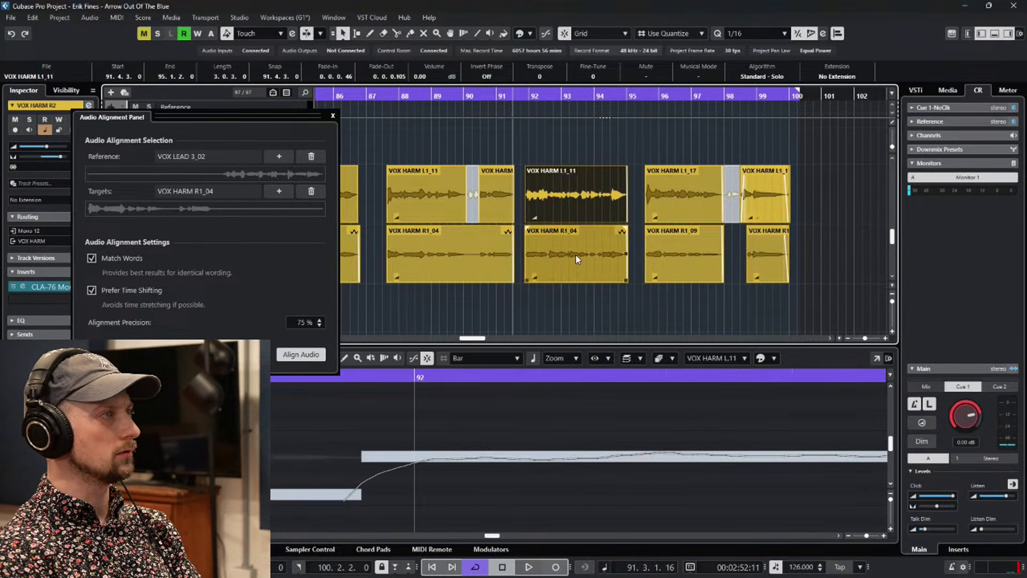
pyautogui.keyDown('shift'); pyautogui.click(576, 254); pyautogui.keyUp('shift')
pyautogui.click(289, 196)
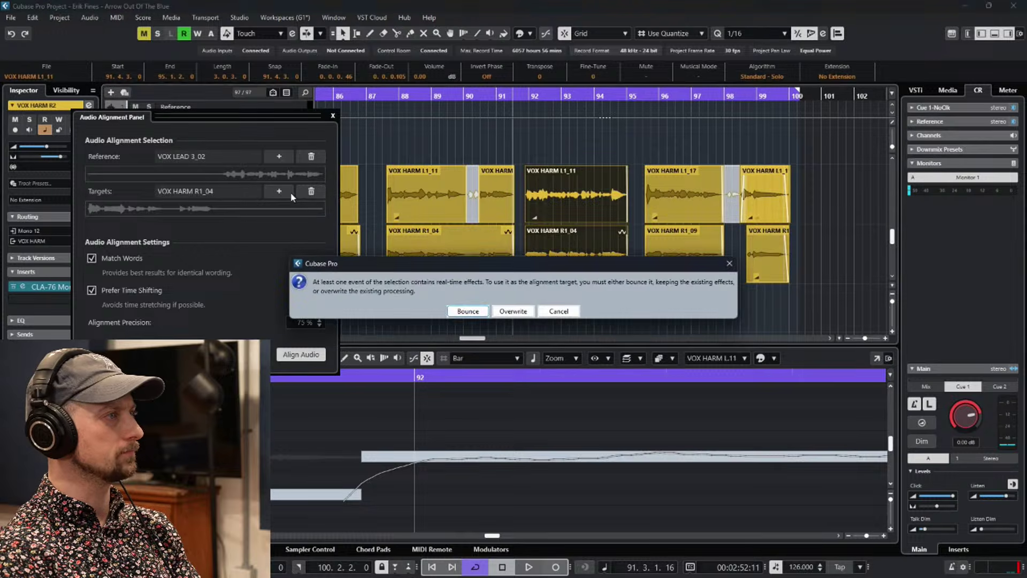
pyautogui.click(467, 311)
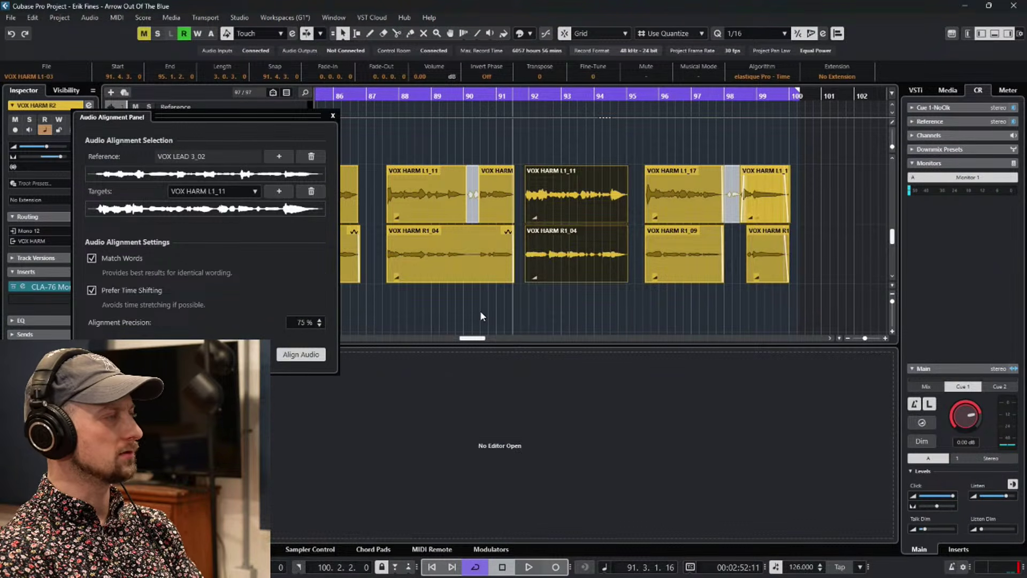
# Listen to the unaligned VOX HARM phrase from bar 91 to bar 94 and return the playhead to 91.3.2.
pyautogui.press('space')
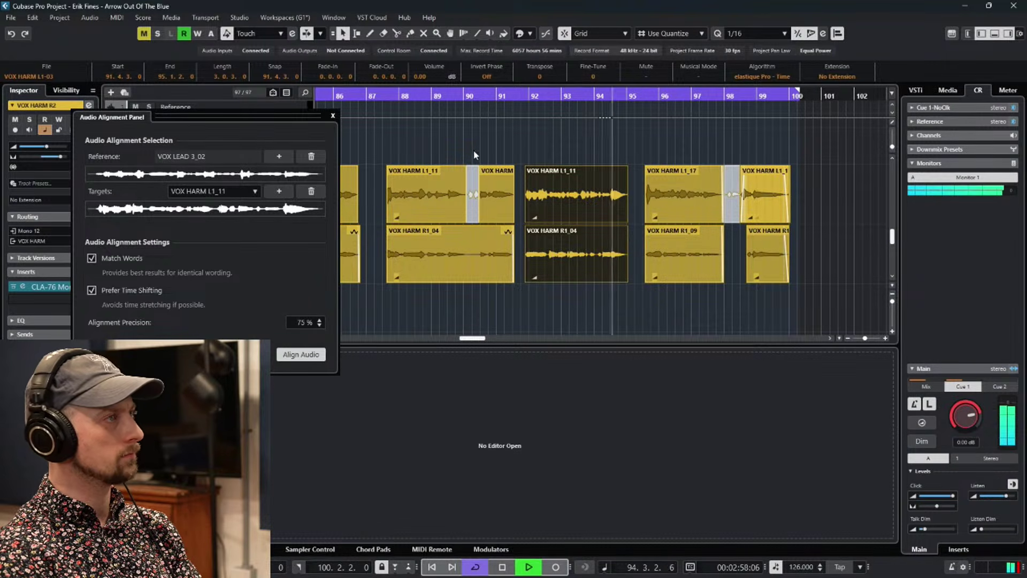
pyautogui.press('space')
pyautogui.click(513, 96)
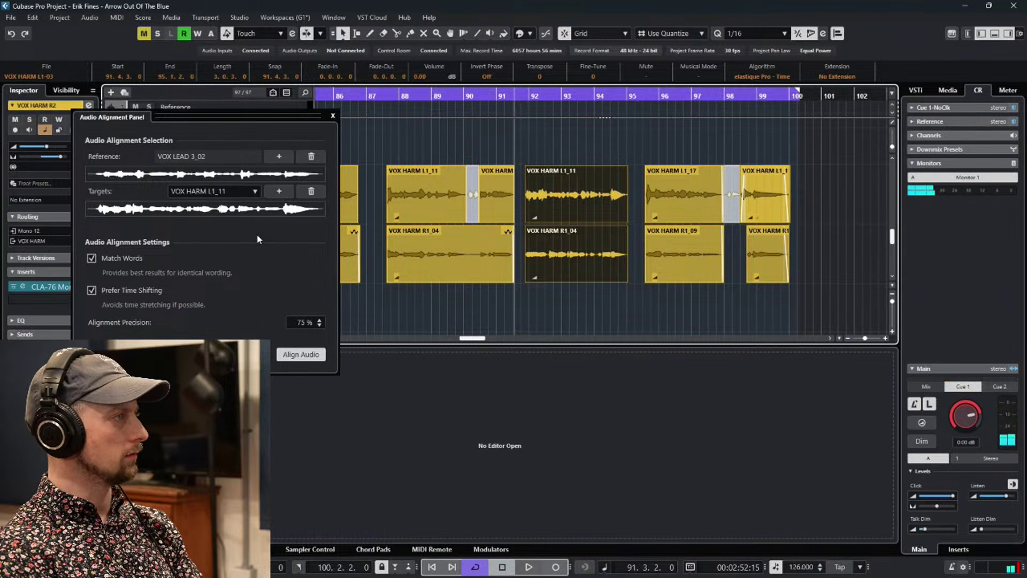
# Align the VOX HARM targets from bar 91 to VOX LEAD 3_02 with 75% precision and play back the phrase.
pyautogui.click(301, 354)
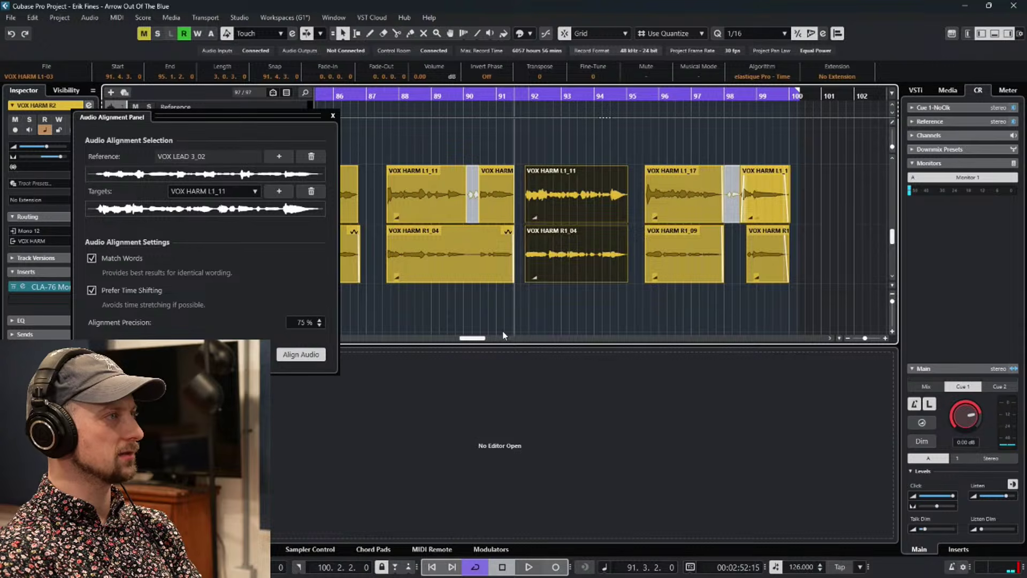
pyautogui.scroll(3, 578, 302)
pyautogui.click(320, 355)
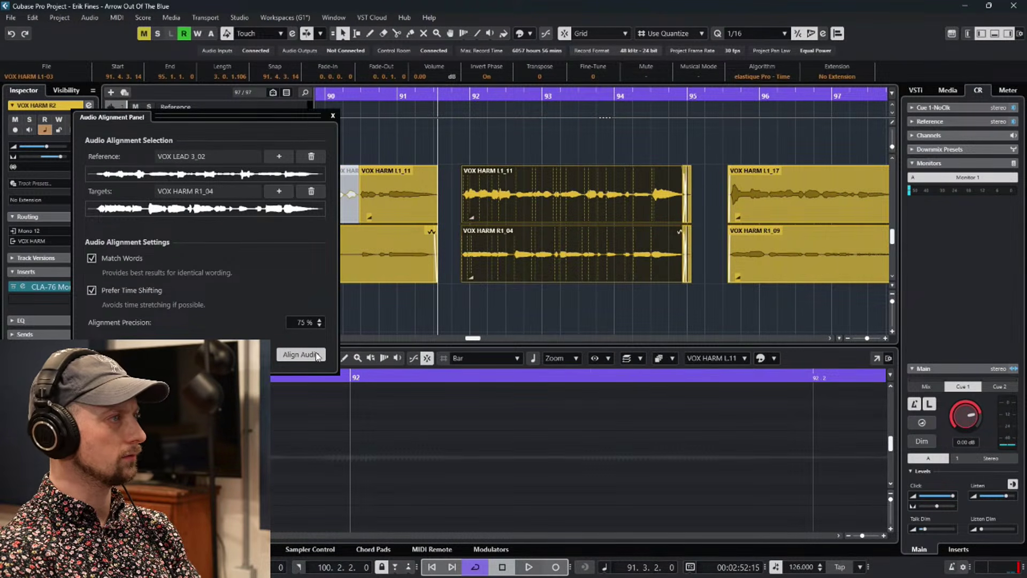
pyautogui.press('space')
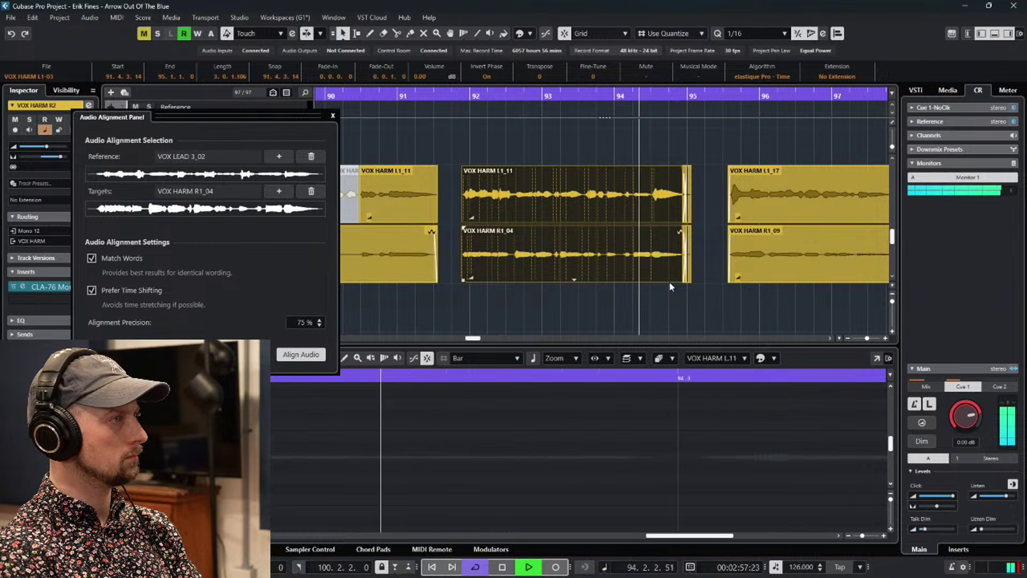
pyautogui.press('space')
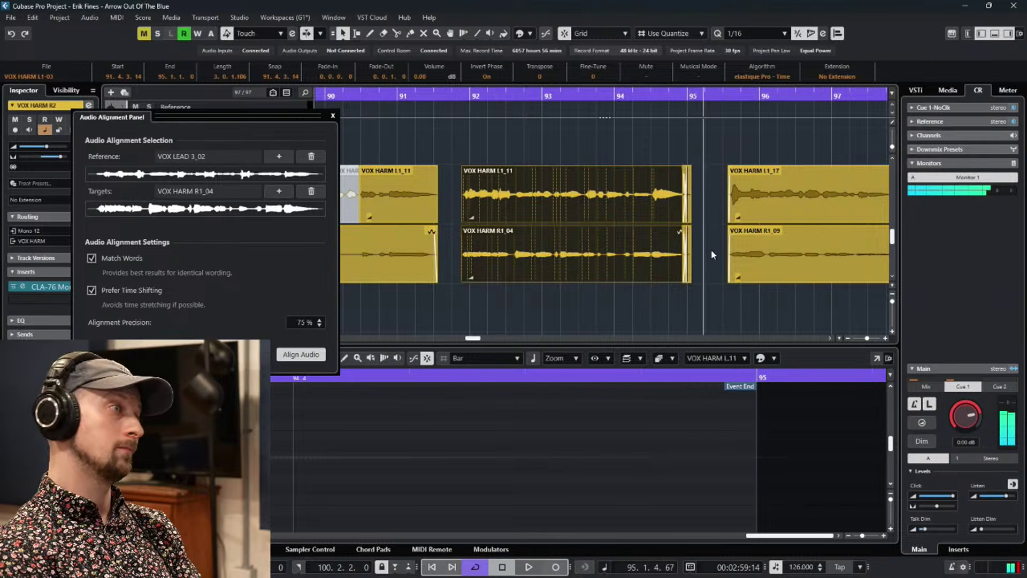
# Delete the short leftover VOX HARM L1 and R1 fragments crossfaded onto the phrase ends at bar 95.
pyautogui.scroll(7, 709, 251)
pyautogui.click(533, 209)
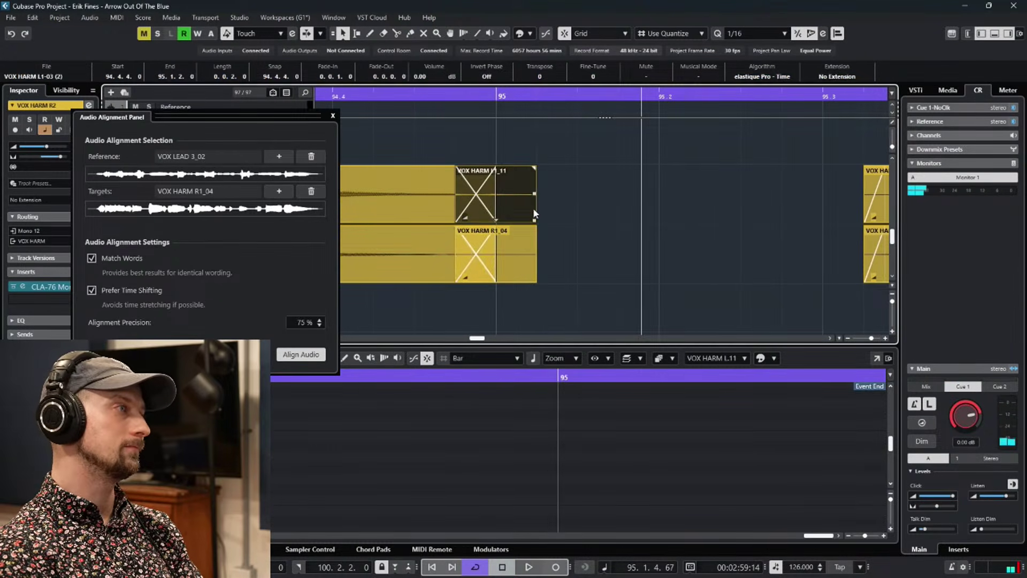
pyautogui.keyDown('shift'); pyautogui.click(524, 252); pyautogui.keyUp('shift')
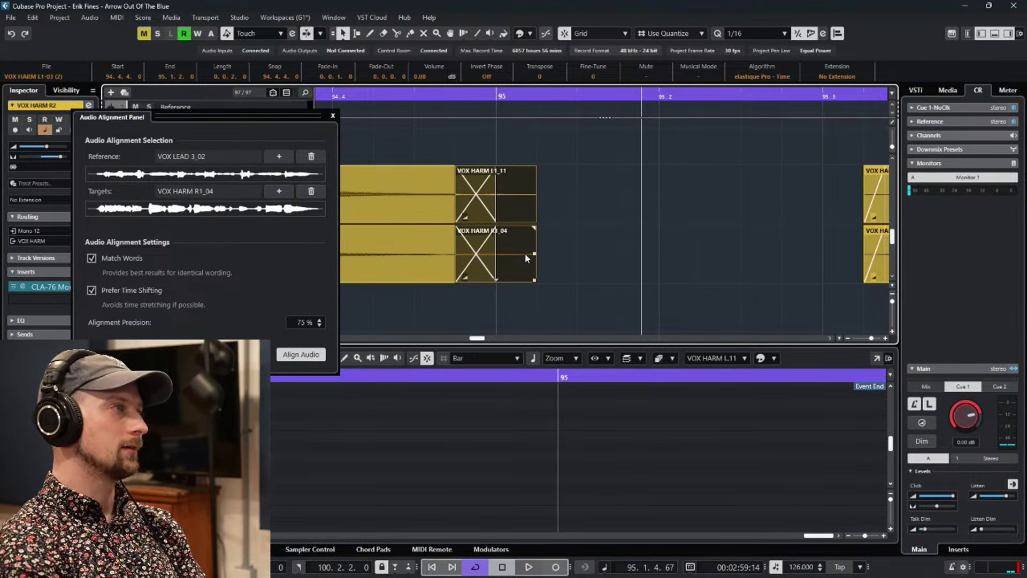
pyautogui.press('Delete')
# Set the VOX LEAD 3_19 event spanning bars 95 to 100 as the alignment reference.
pyautogui.scroll(-3, 643, 251)
pyautogui.scroll(-6, 643, 258)
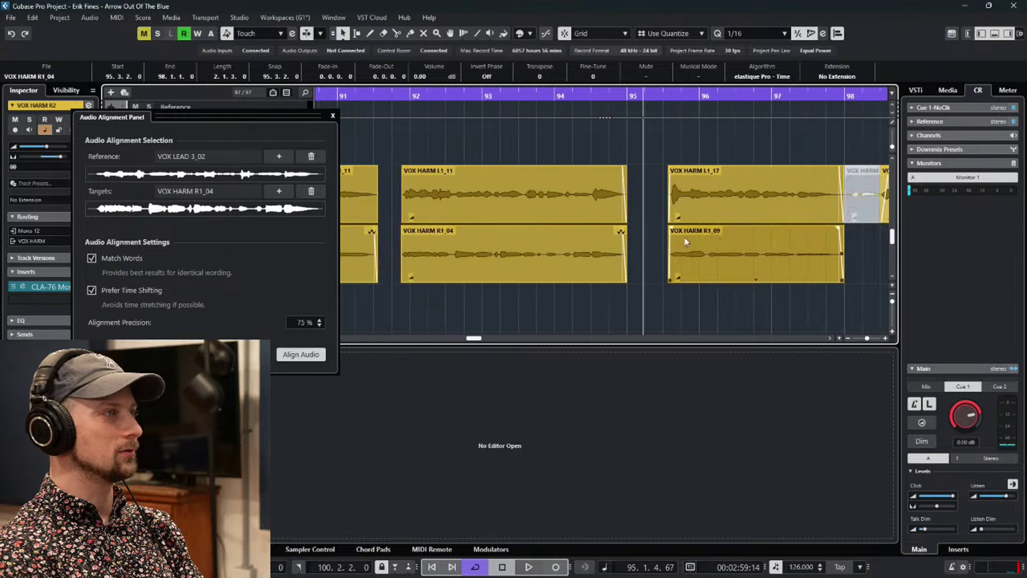
pyautogui.scroll(5, 540, 256)
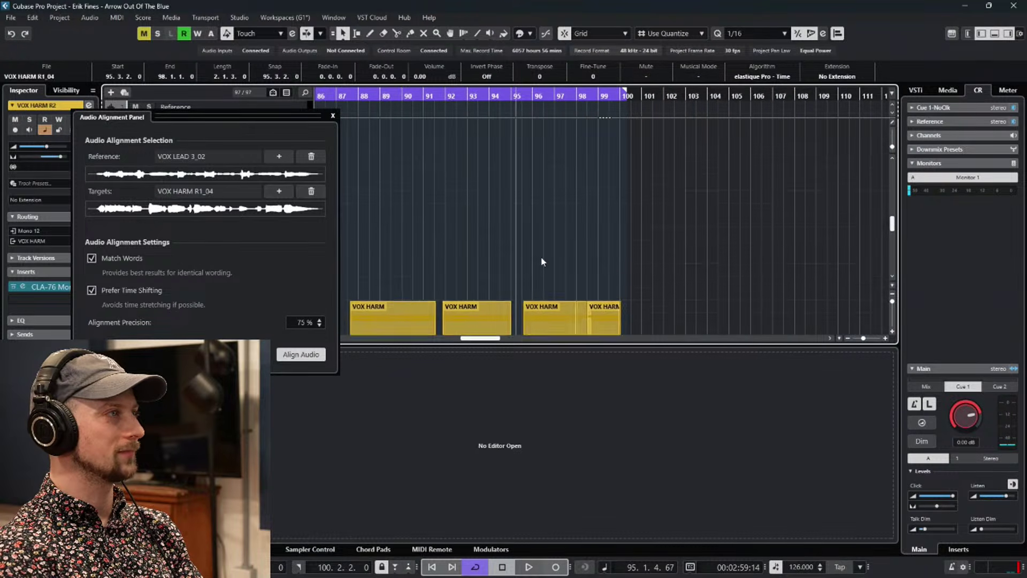
pyautogui.click(537, 283)
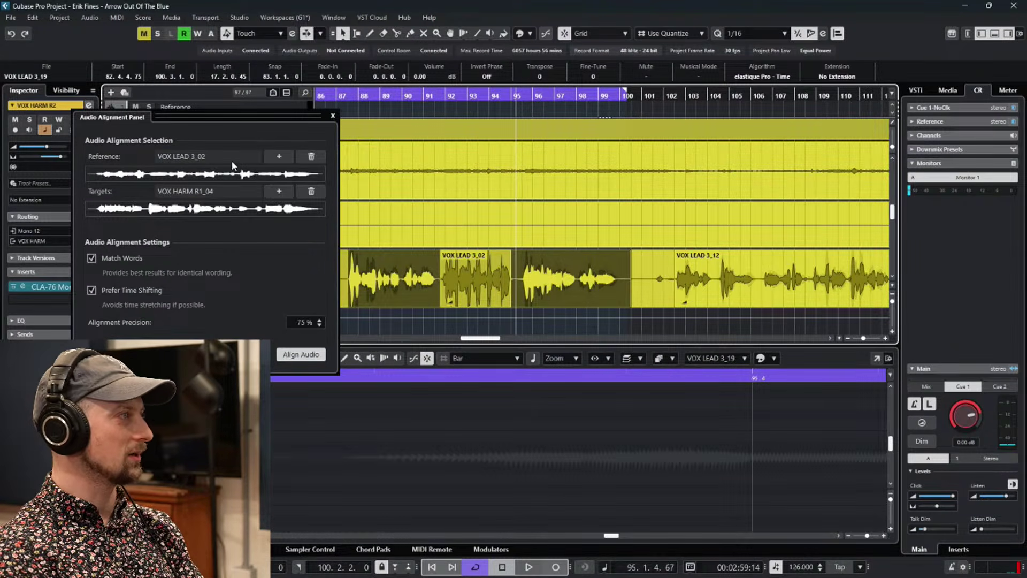
pyautogui.click(280, 157)
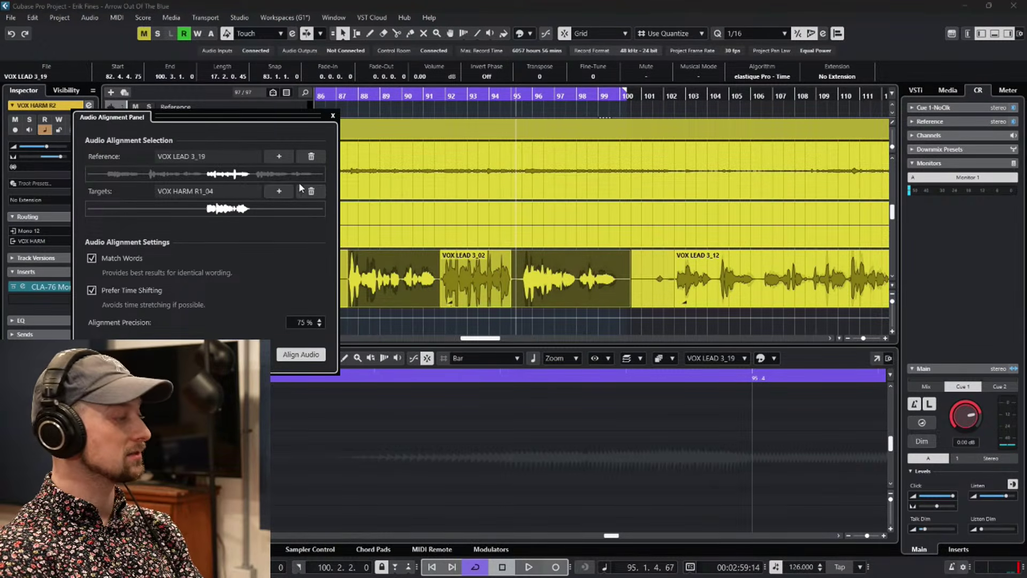
# Add the VOX HARM L1 and R1 events between bars 95 and 100 as alignment targets.
pyautogui.scroll(-5, 508, 264)
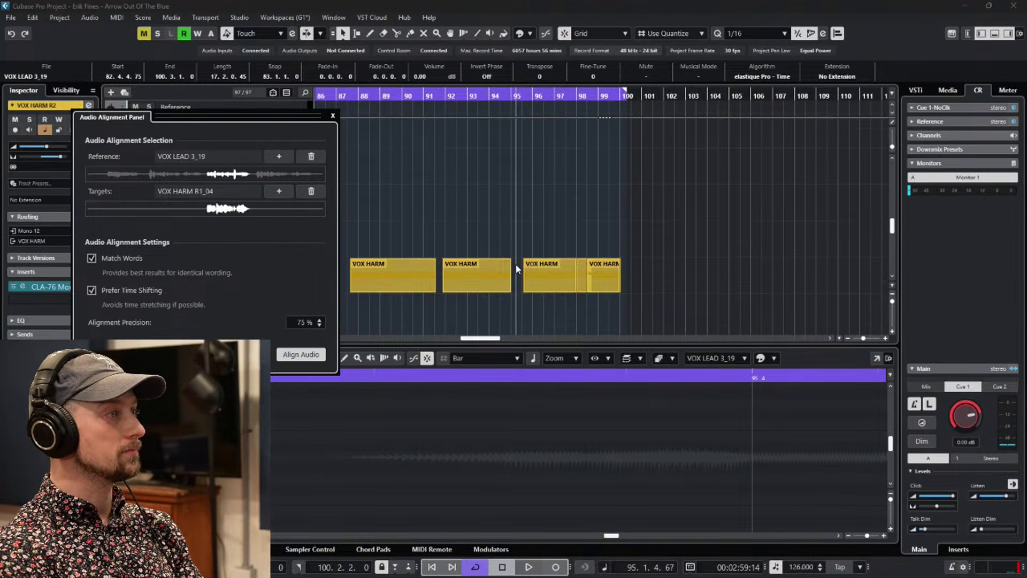
pyautogui.scroll(-3, 515, 263)
pyautogui.click(538, 230)
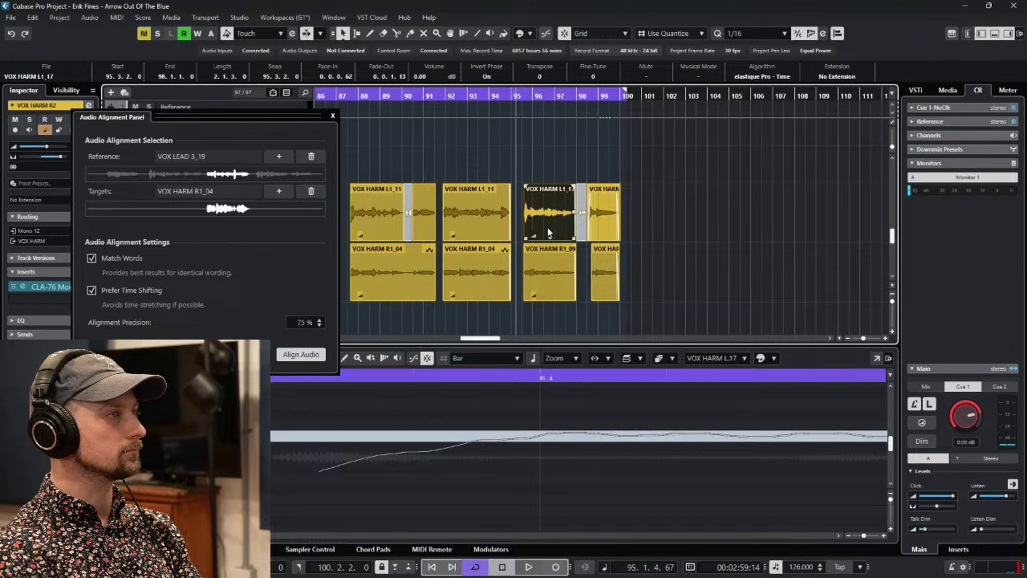
pyautogui.keyDown('shift'); pyautogui.click(597, 226); pyautogui.keyUp('shift')
pyautogui.click(279, 191)
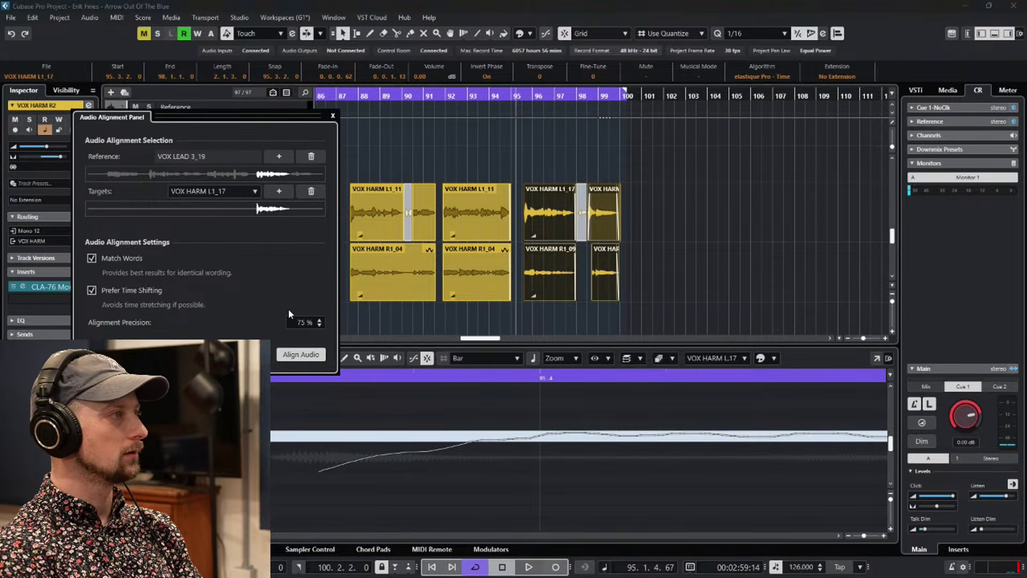
# Align the bar 95 harmony targets to VOX LEAD 3_19 with 75% precision, play back the phrase and close the alignment settings.
pyautogui.click(309, 356)
pyautogui.press('space')
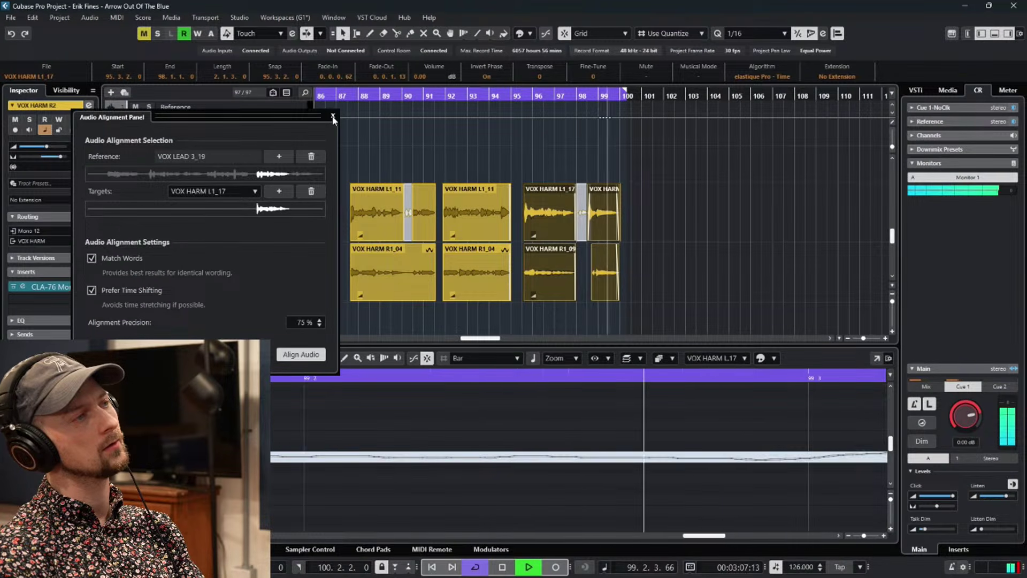
pyautogui.press('space')
pyautogui.click(333, 117)
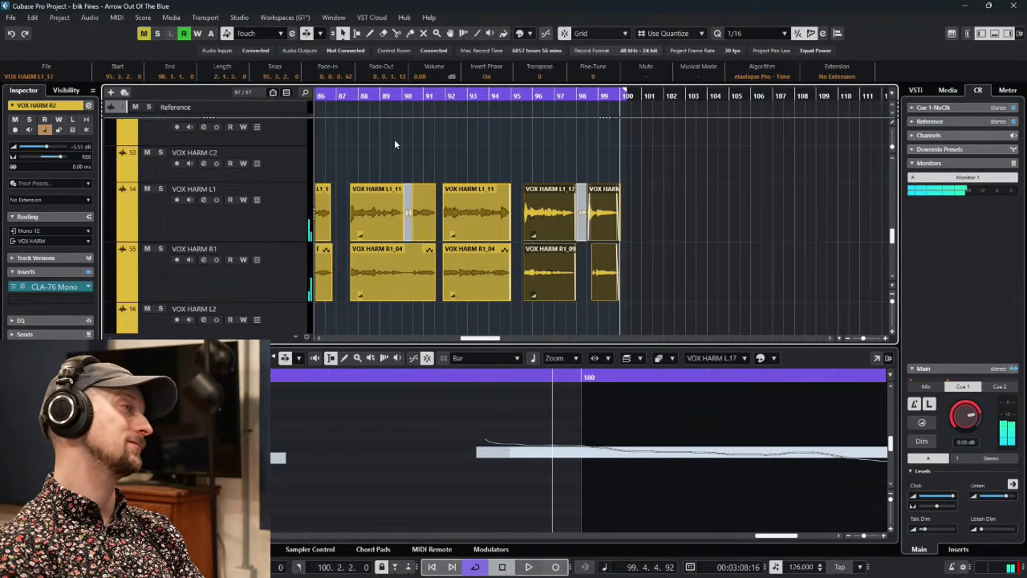
# Look along the VOX HARM tracks before and after the finished section for remaining harmony events to align.
pyautogui.scroll(-3, 699, 191)
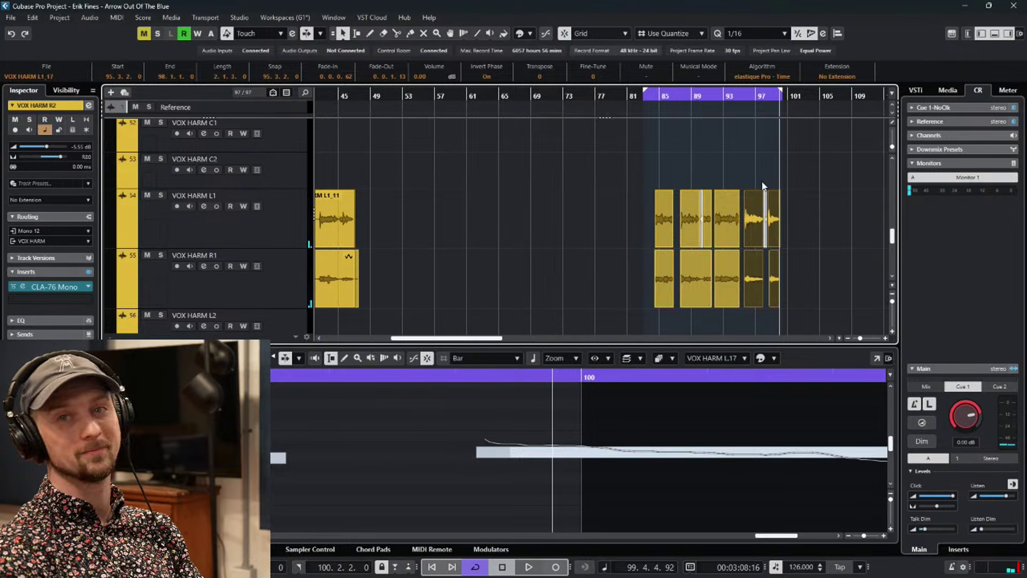
pyautogui.hscroll(-3, 617, 188)
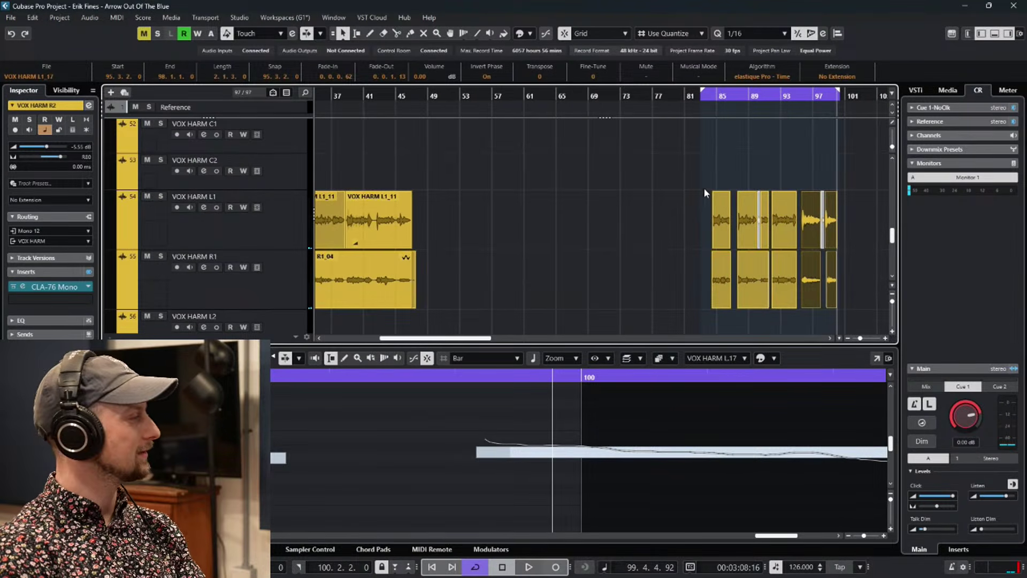
pyautogui.hscroll(-9, 607, 190)
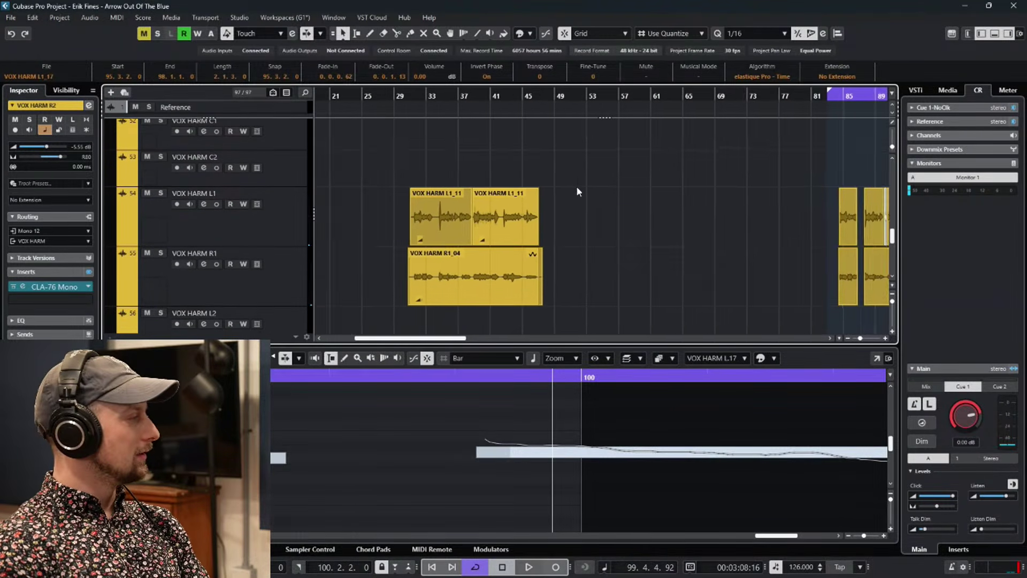
pyautogui.scroll(-1, 649, 184)
pyautogui.hscroll(9, 410, 176)
pyautogui.scroll(-2, 562, 181)
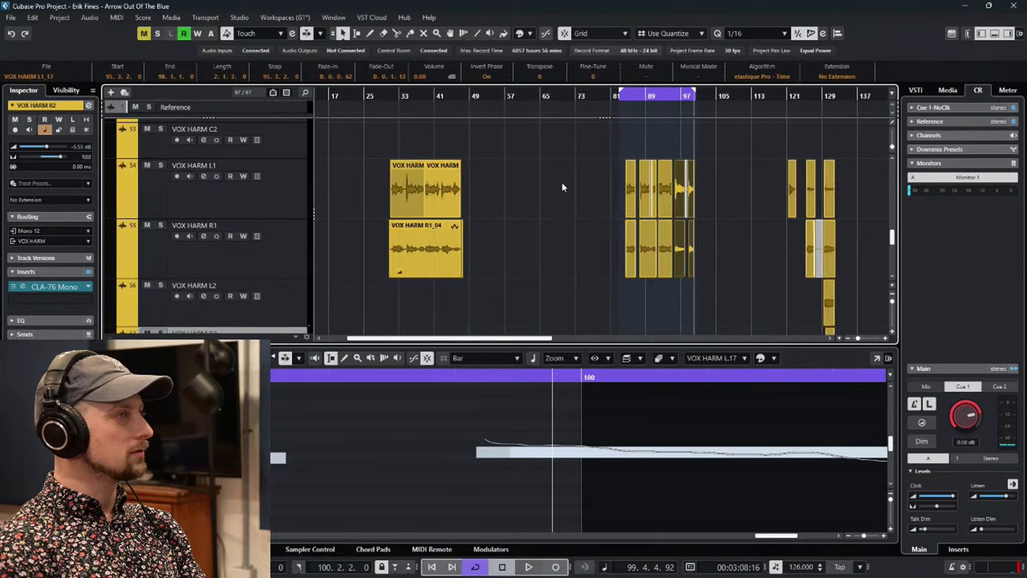
pyautogui.hscroll(8, 519, 172)
pyautogui.hscroll(2, 644, 220)
pyautogui.scroll(-2, 625, 240)
pyautogui.scroll(2, 620, 243)
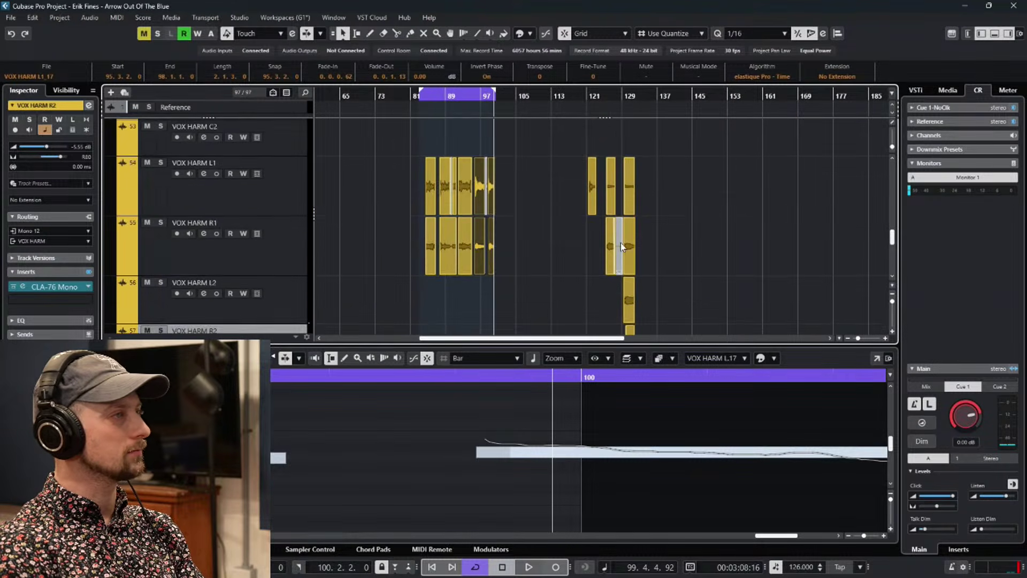
pyautogui.scroll(-2, 620, 245)
pyautogui.scroll(6, 615, 244)
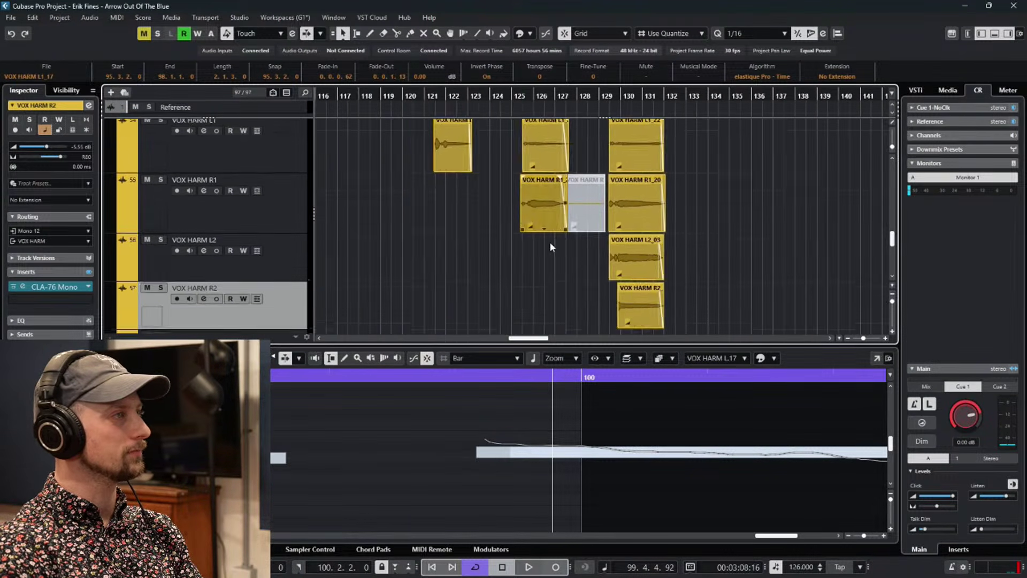
# Set the VOX LEAD 3_03 event starting at 120.1.1 as the alignment reference, bouncing its real-time effects.
pyautogui.scroll(6, 540, 227)
pyautogui.scroll(2, 539, 226)
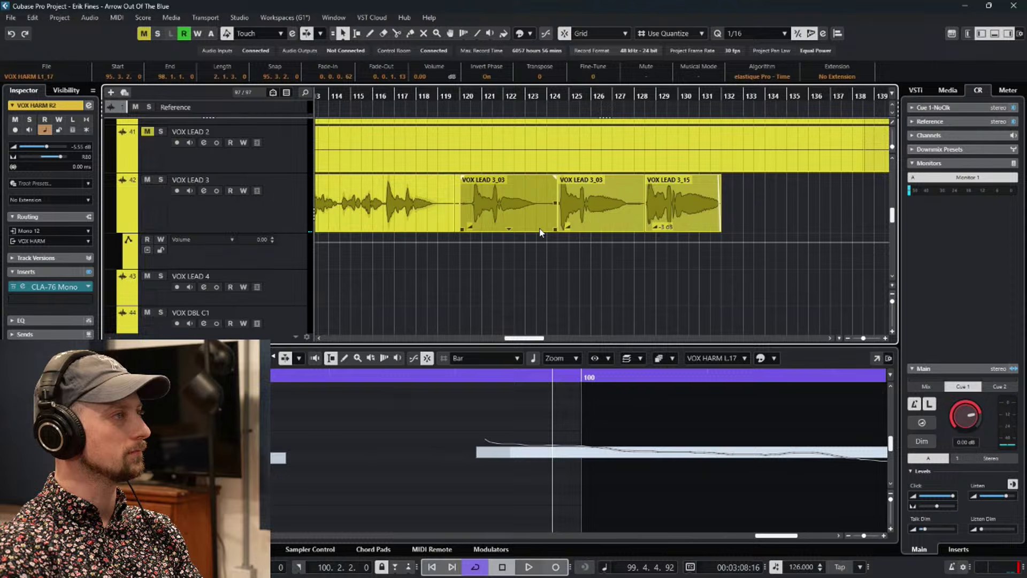
pyautogui.click(533, 201)
pyautogui.click(838, 34)
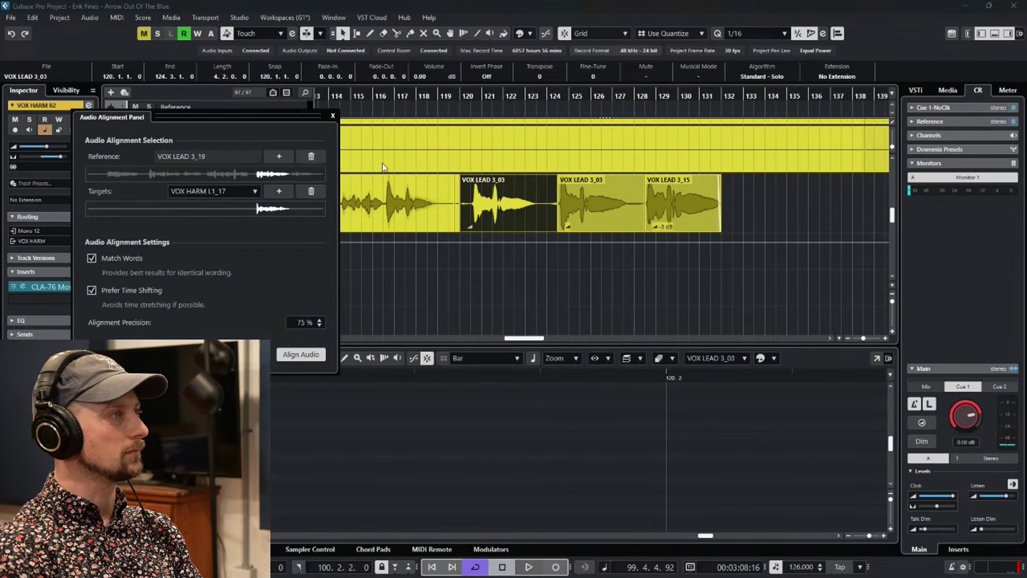
pyautogui.click(279, 156)
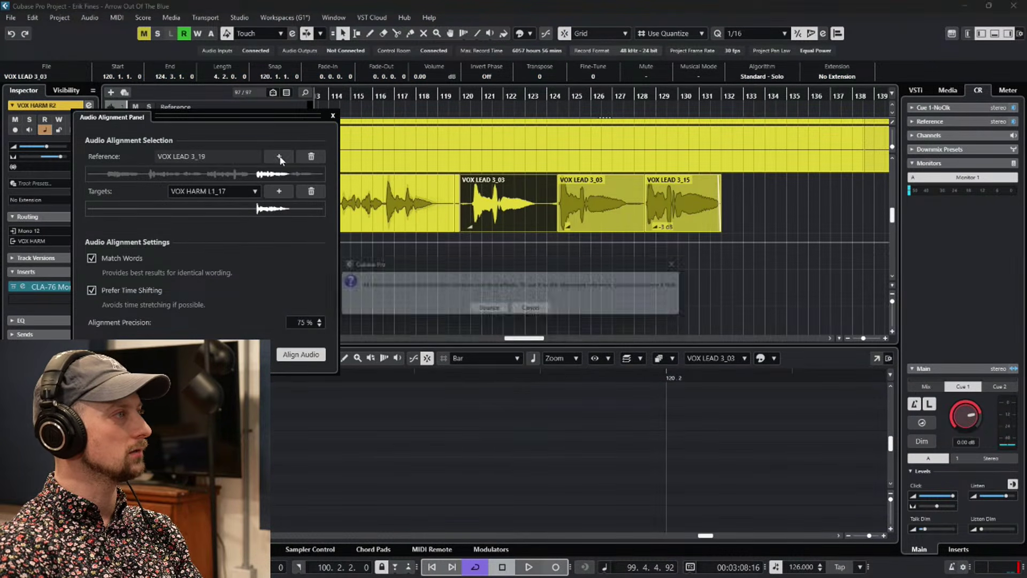
pyautogui.click(535, 311)
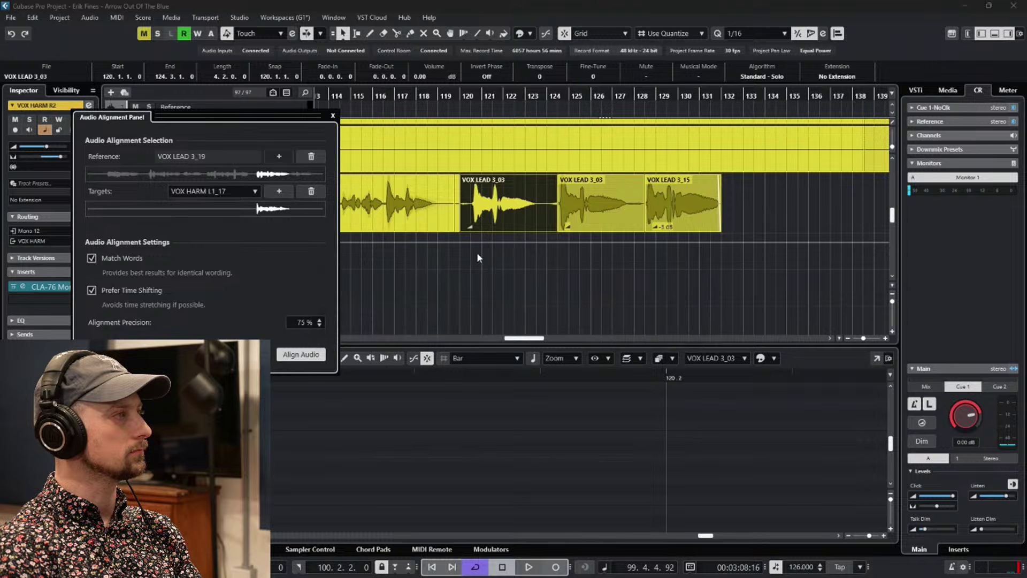
pyautogui.click(283, 158)
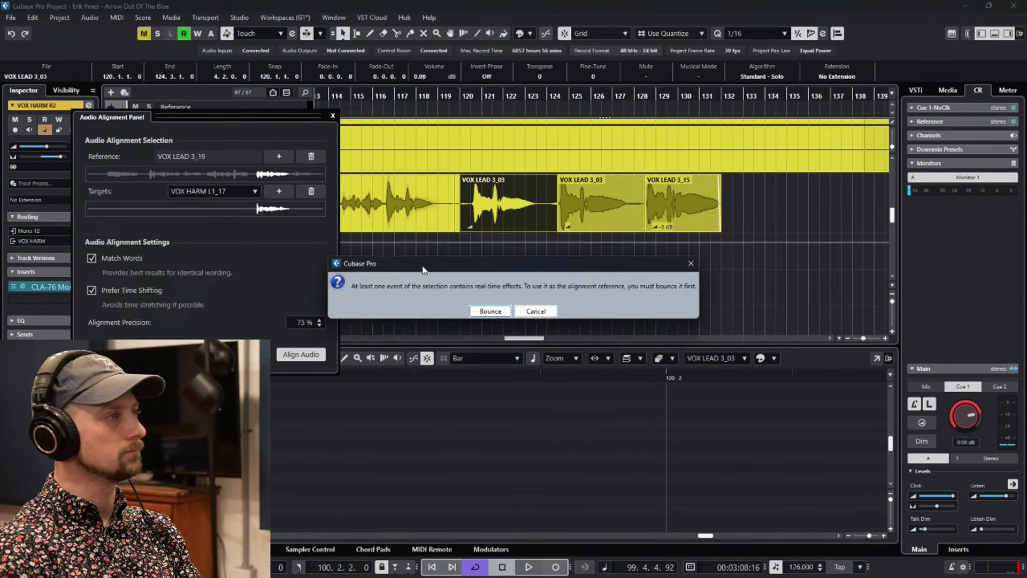
pyautogui.click(489, 312)
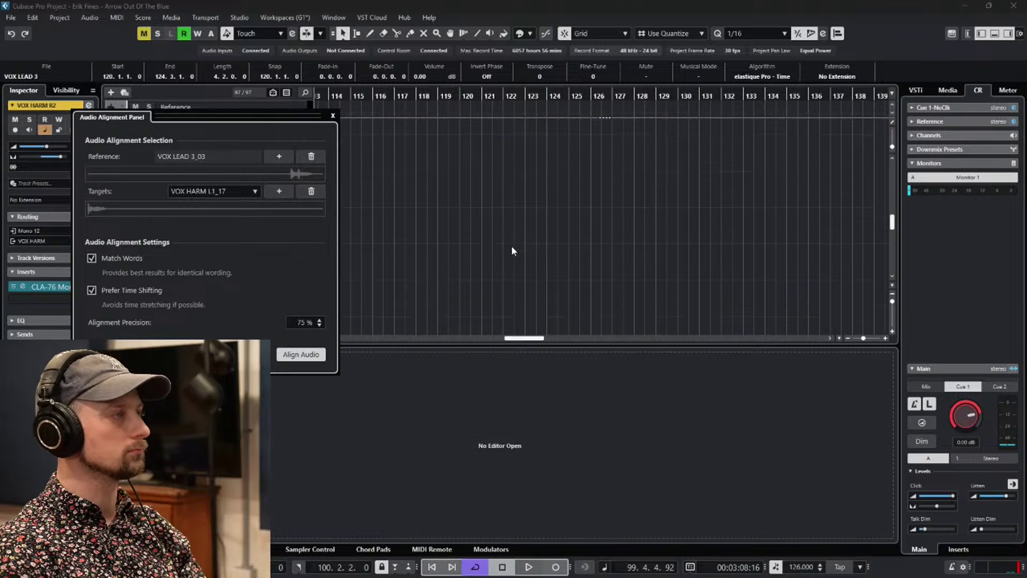
# Align the VOX HARM L1_22 event at bar 121 to VOX LEAD 3_03 with 75% precision and play it back.
pyautogui.click(510, 262)
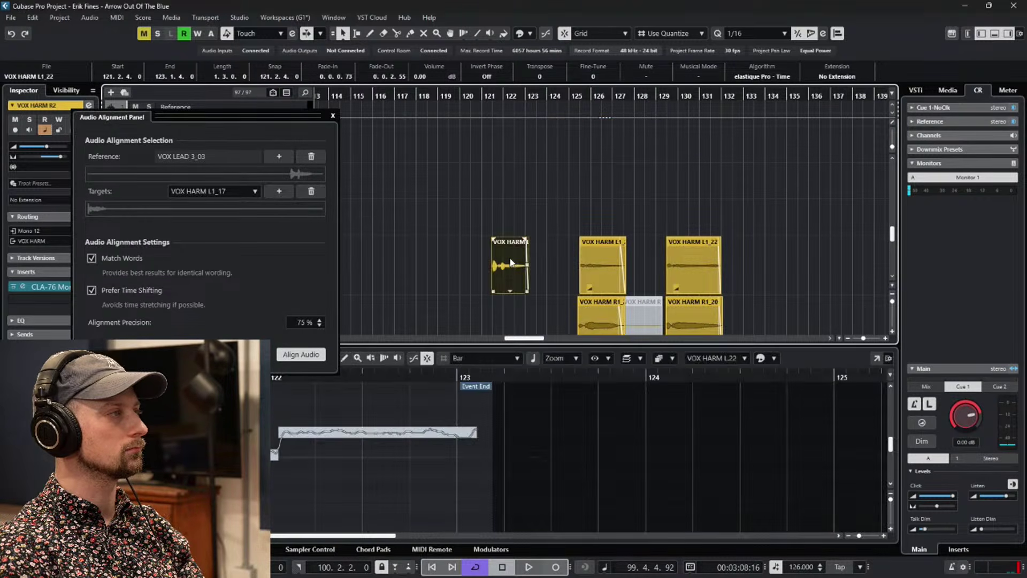
pyautogui.click(278, 191)
pyautogui.scroll(-3, 425, 248)
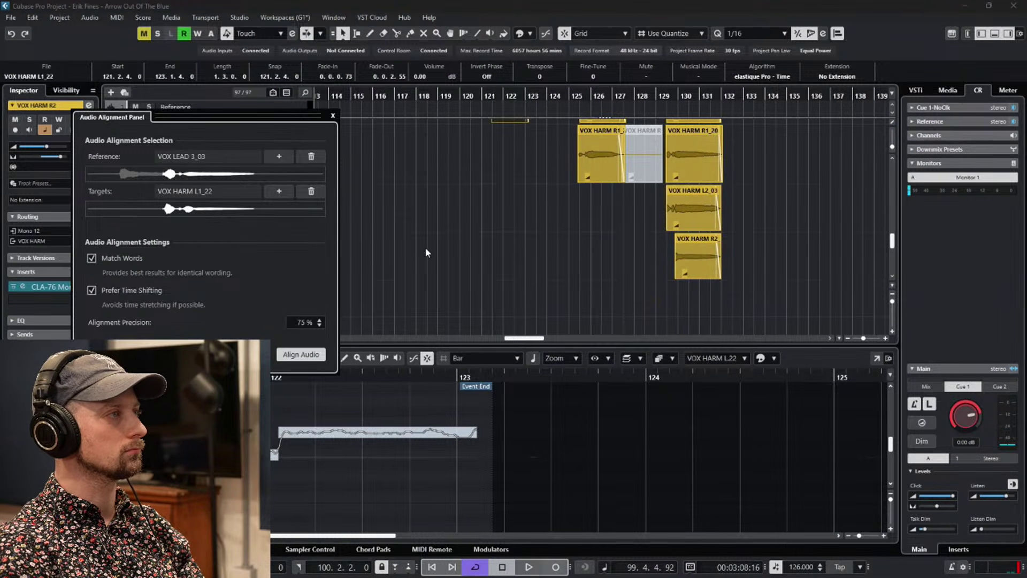
pyautogui.click(301, 354)
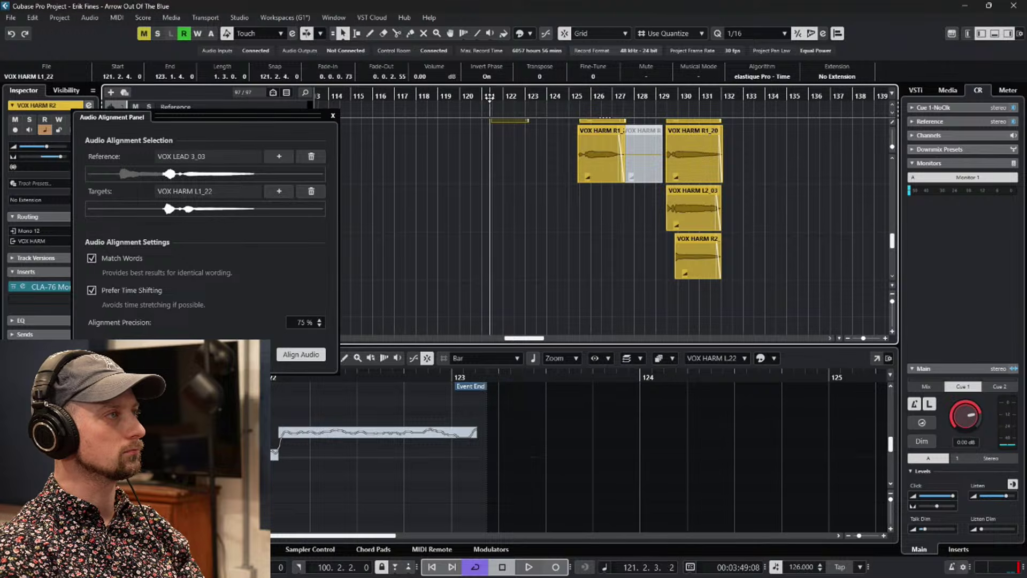
pyautogui.press('space')
pyautogui.scroll(3, 500, 179)
pyautogui.scroll(-2, 500, 179)
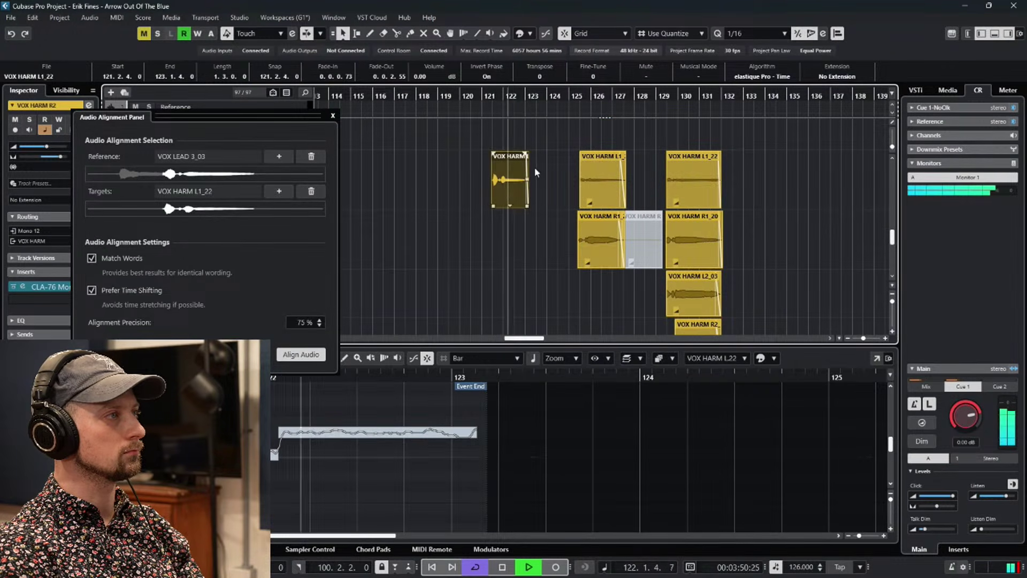
# Add the VOX HARM L1 and R1 events around bar 125 as alignment targets and stop playback.
pyautogui.click(608, 183)
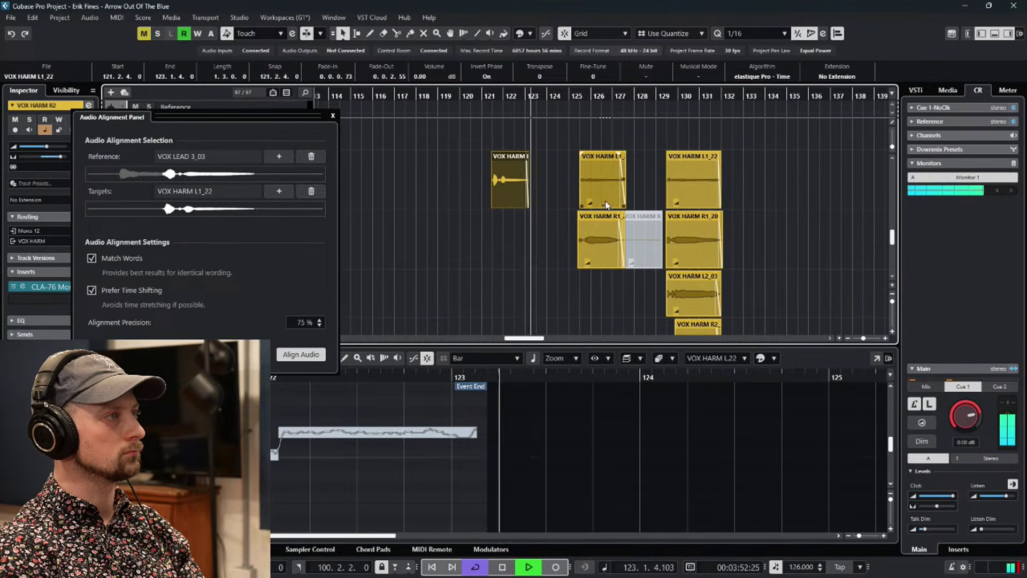
pyautogui.click(599, 241)
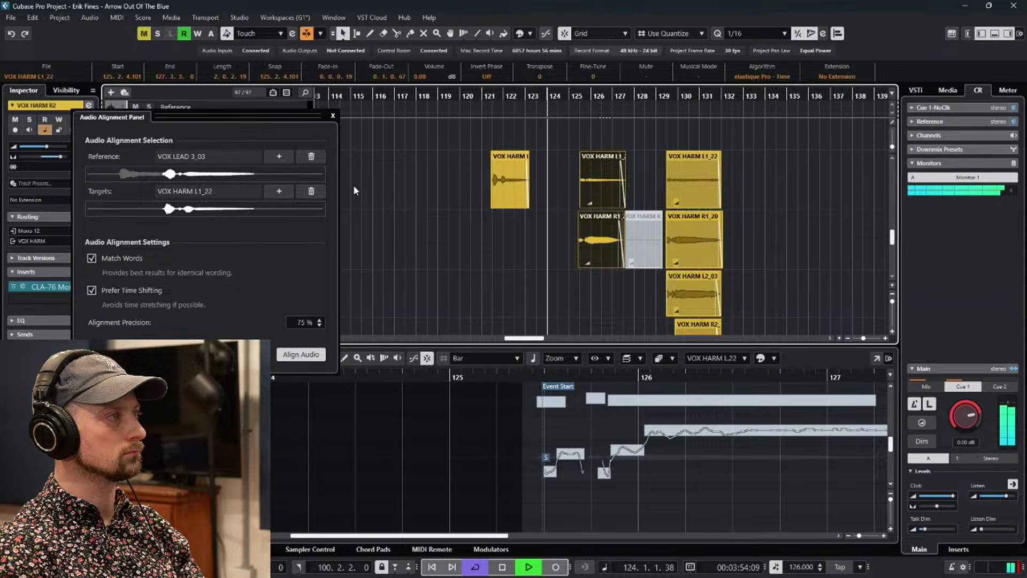
pyautogui.click(279, 190)
pyautogui.press('space')
# Set the VOX LEAD 3_03 event starting at 124.3.1 as the alignment reference, bouncing its real-time effects.
pyautogui.scroll(3, 623, 198)
pyautogui.scroll(3, 621, 198)
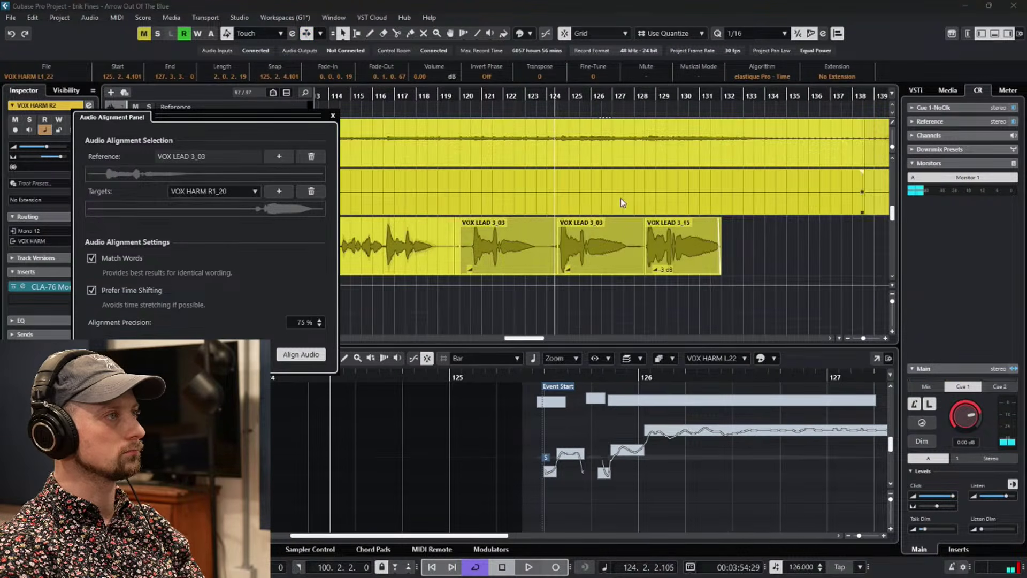
pyautogui.click(585, 226)
pyautogui.click(277, 158)
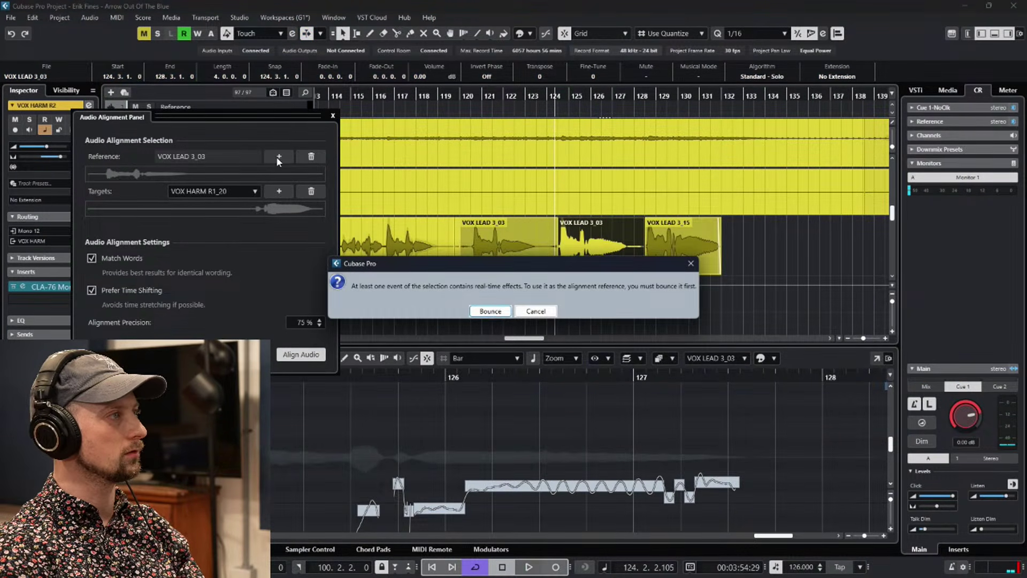
pyautogui.click(509, 312)
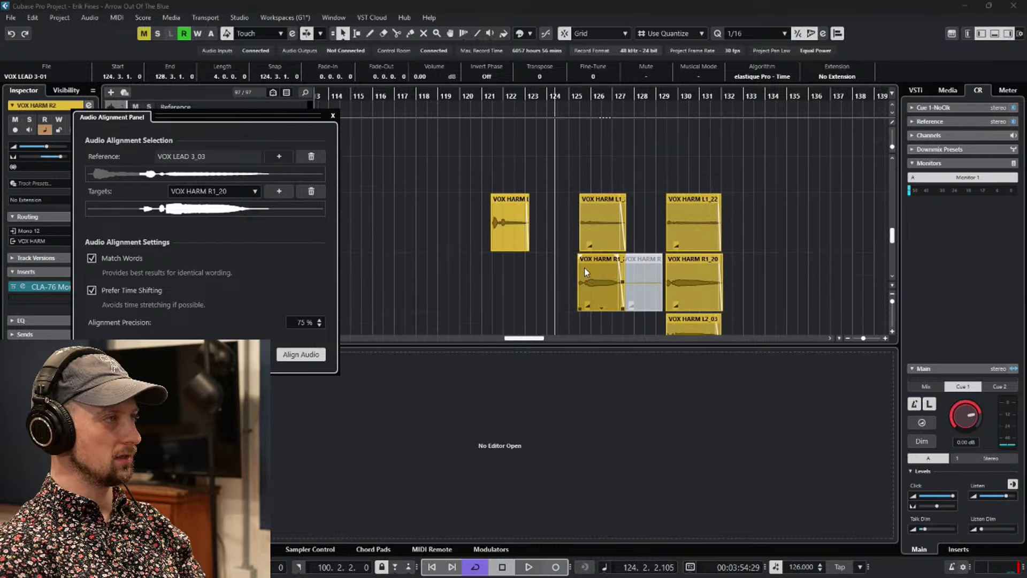
# Align the VOX HARM L1 and R1 events around bar 125 to the lead reference with 75% precision and play back the phrase.
pyautogui.scroll(-2, 584, 267)
pyautogui.click(592, 214)
pyautogui.keyDown('shift'); pyautogui.click(599, 142); pyautogui.keyUp('shift')
pyautogui.click(287, 279)
pyautogui.click(301, 354)
pyautogui.press('space')
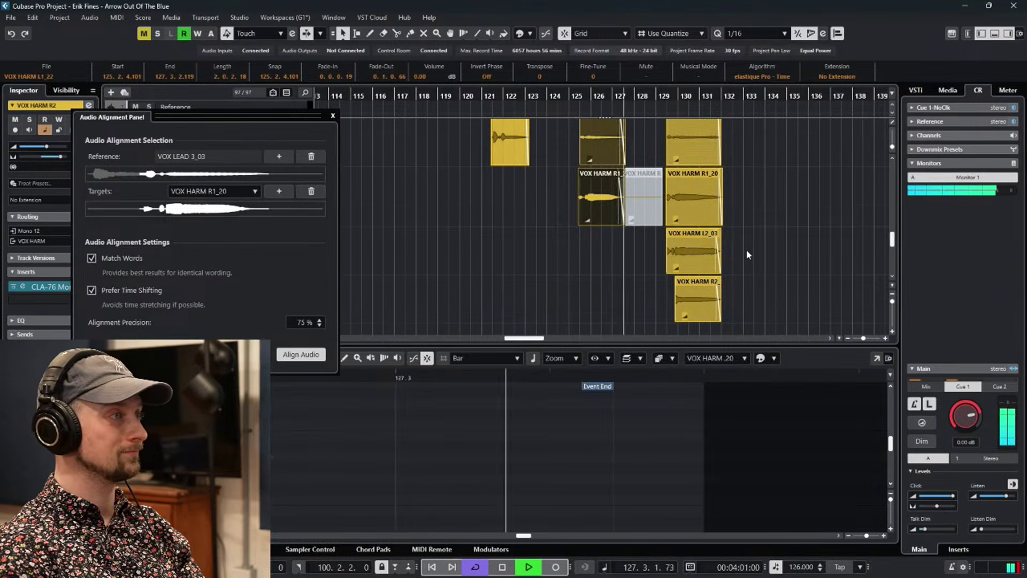
# Stop playback and set the VOX LEAD 3_15 event starting at 128.3.1 as the alignment reference.
pyautogui.scroll(3, 747, 250)
pyautogui.scroll(3, 748, 249)
pyautogui.press('space')
pyautogui.click(687, 201)
pyautogui.click(279, 156)
# Bounce the four VOX HARM L1, R1, L2 and R2 events at bar 129 as targets and align them to VOX LEAD 3_15 with 75% precision.
pyautogui.scroll(-6, 683, 254)
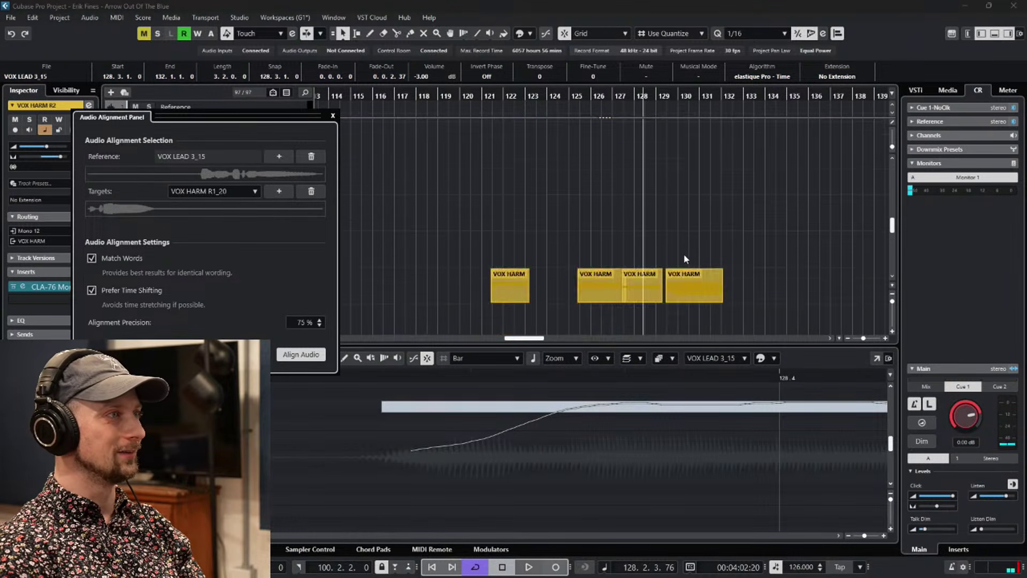
pyautogui.moveTo(742, 266); pyautogui.dragTo(697, 159)
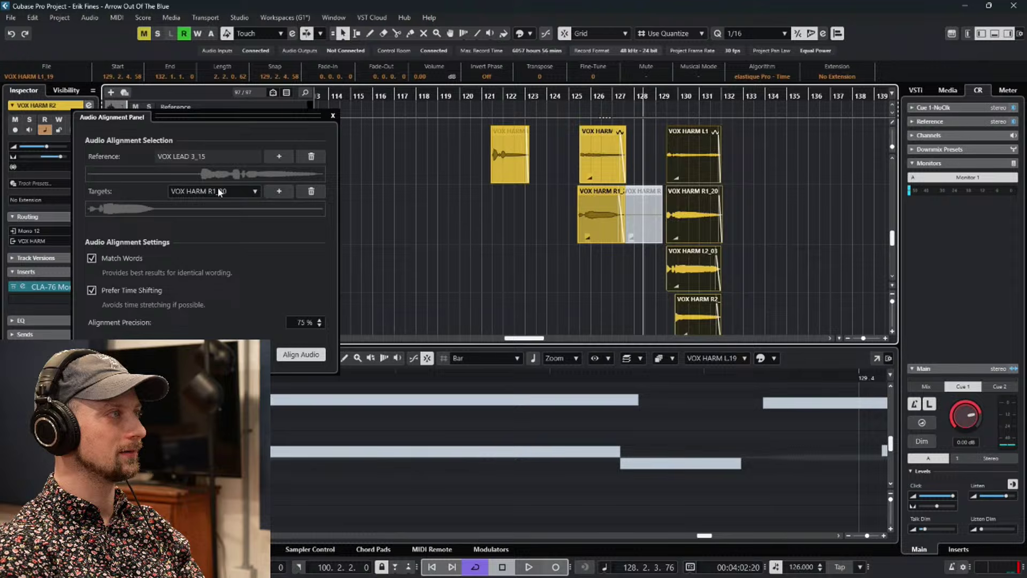
pyautogui.click(277, 191)
pyautogui.click(483, 311)
pyautogui.click(301, 354)
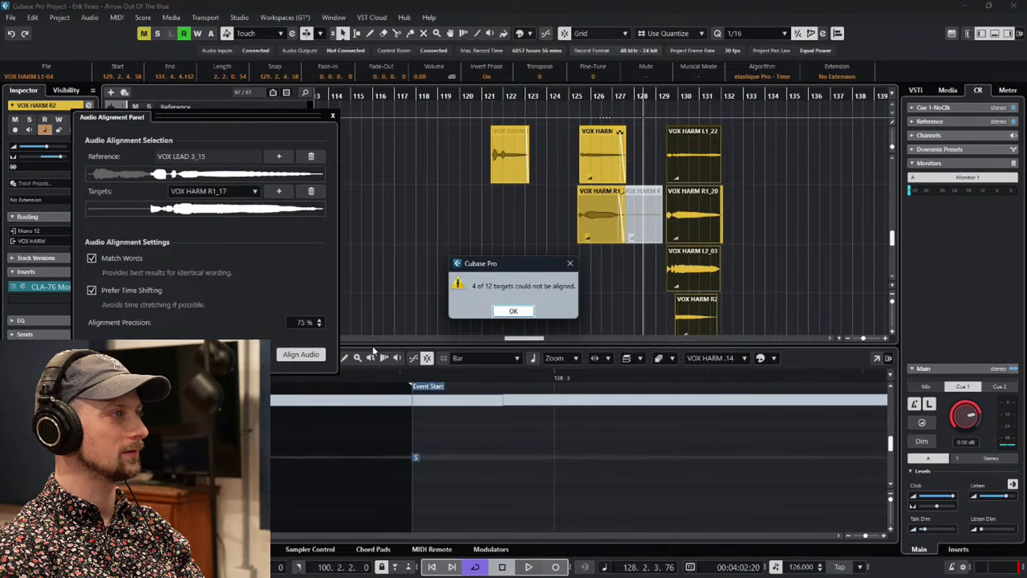
pyautogui.click(514, 311)
pyautogui.click(796, 235)
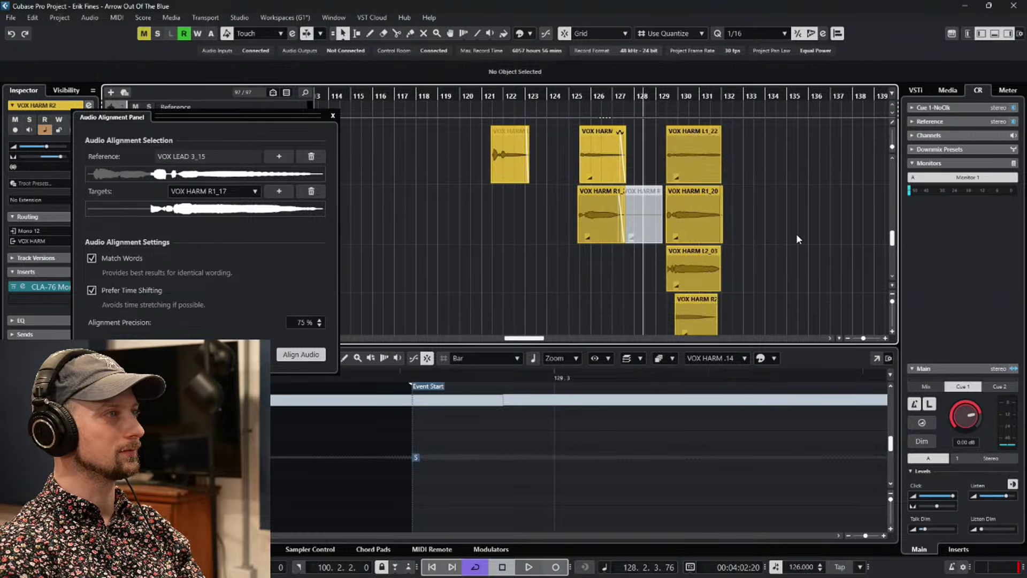
# Undo the last alignment of the four VOX HARM events at bar 129 together with their bounced selections.
pyautogui.hotkey('ctrl', 'z')
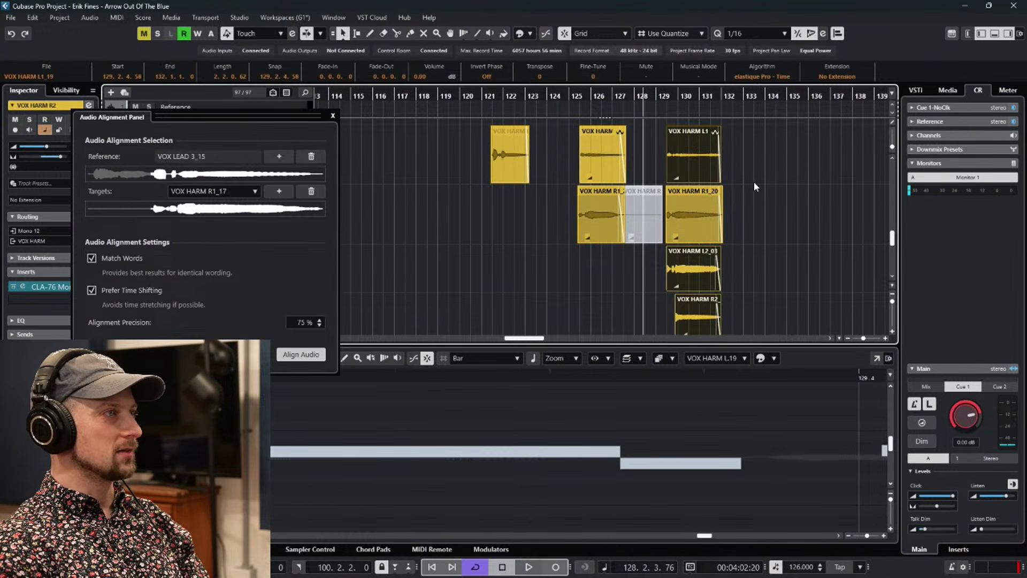
pyautogui.hotkey('ctrl', 'z')
pyautogui.hotkey('ctrl', 'shift', 'z')
pyautogui.hotkey('ctrl', 'shift', 'z')
pyautogui.hotkey('ctrl', 'z')
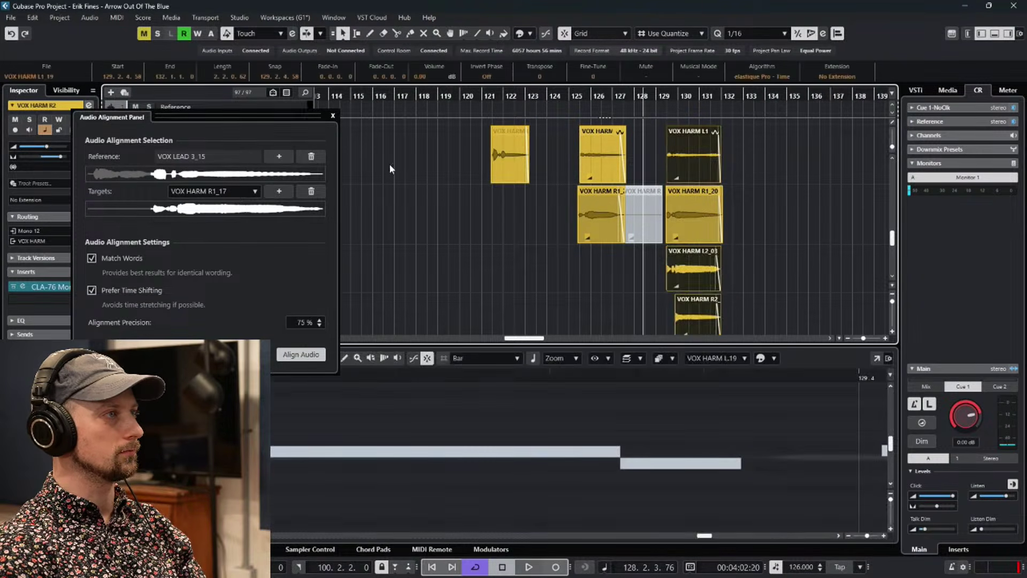
pyautogui.click(32, 18)
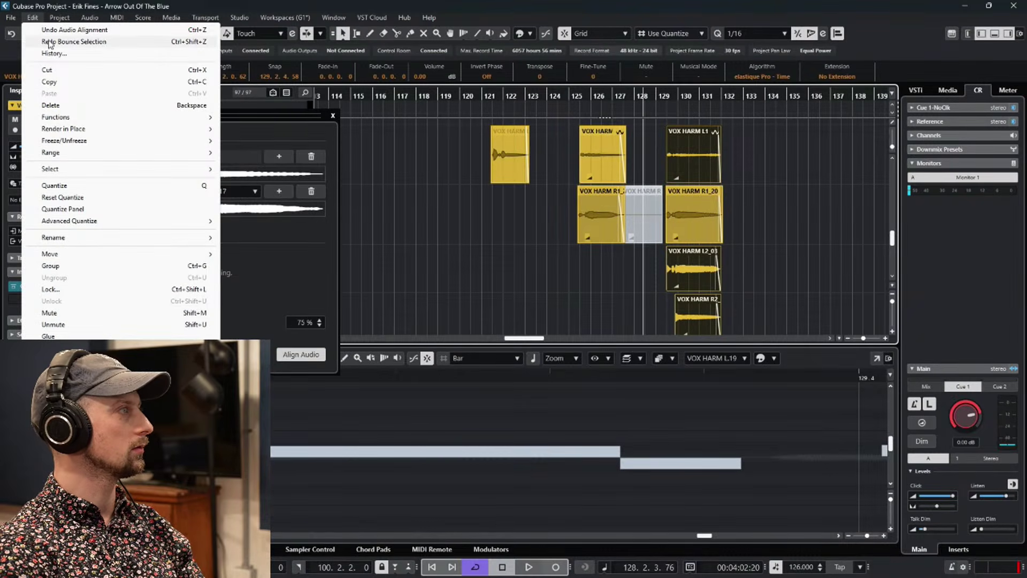
pyautogui.click(50, 41)
pyautogui.click(33, 17)
pyautogui.click(43, 30)
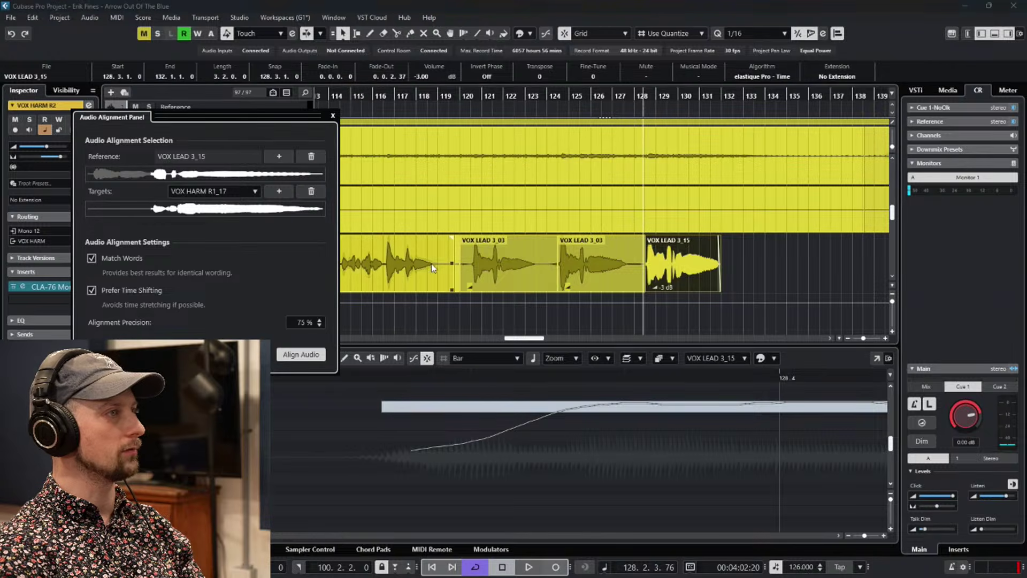
# Hide the lower zone, bounce the four VOX HARM events at bar 129 as targets, and align them to VOX LEAD 3_15 with 75% precision.
pyautogui.scroll(-2, 433, 267)
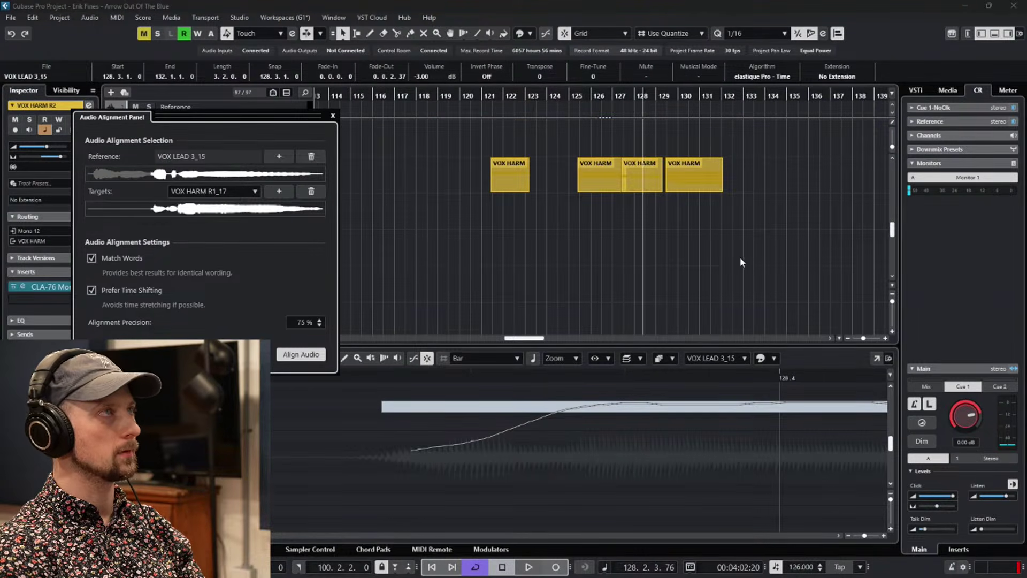
pyautogui.scroll(-4, 738, 260)
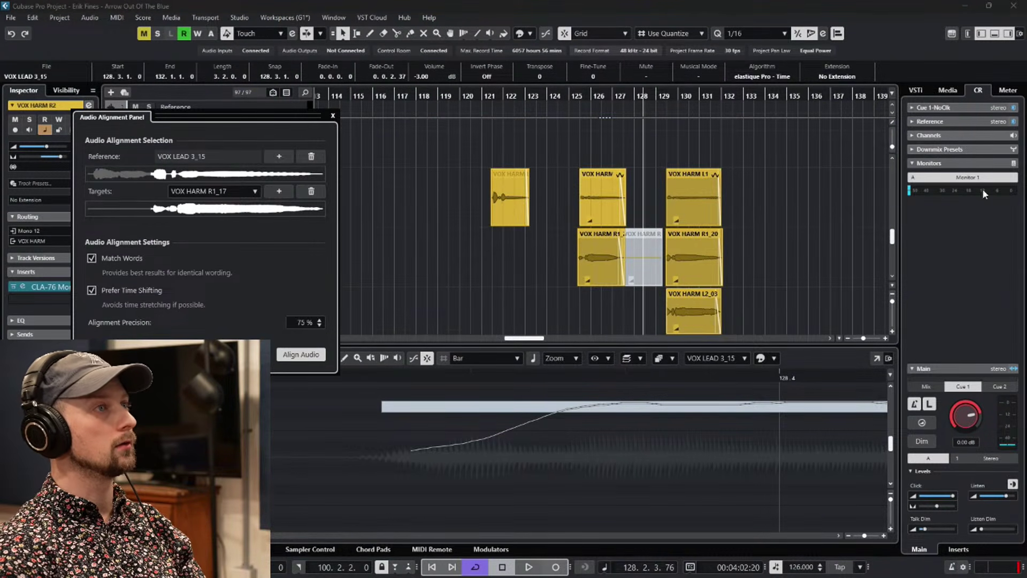
pyautogui.click(995, 34)
pyautogui.click(695, 198)
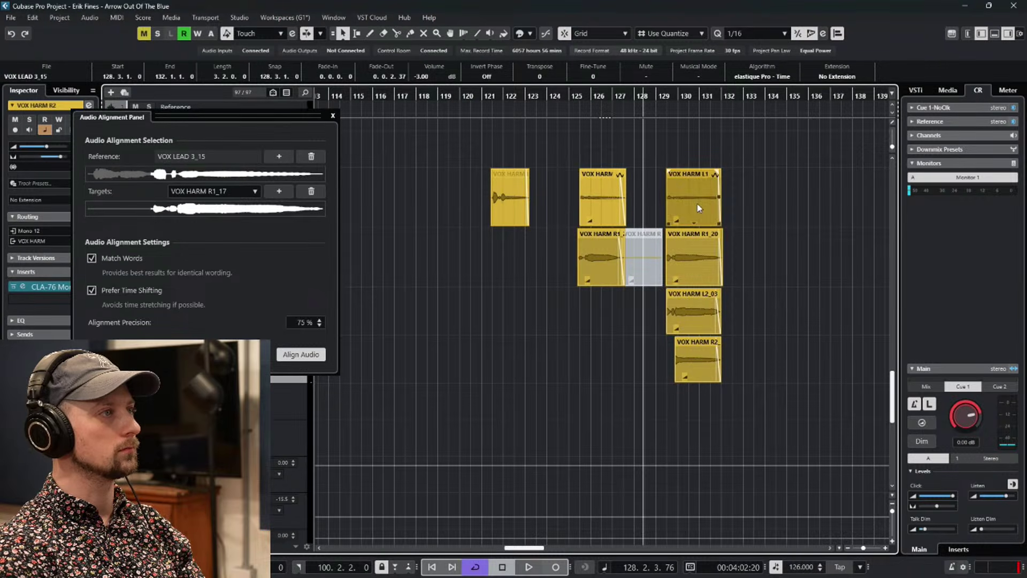
pyautogui.keyDown('shift'); pyautogui.click(703, 255); pyautogui.keyUp('shift')
pyautogui.keyDown('shift'); pyautogui.click(698, 311); pyautogui.keyUp('shift')
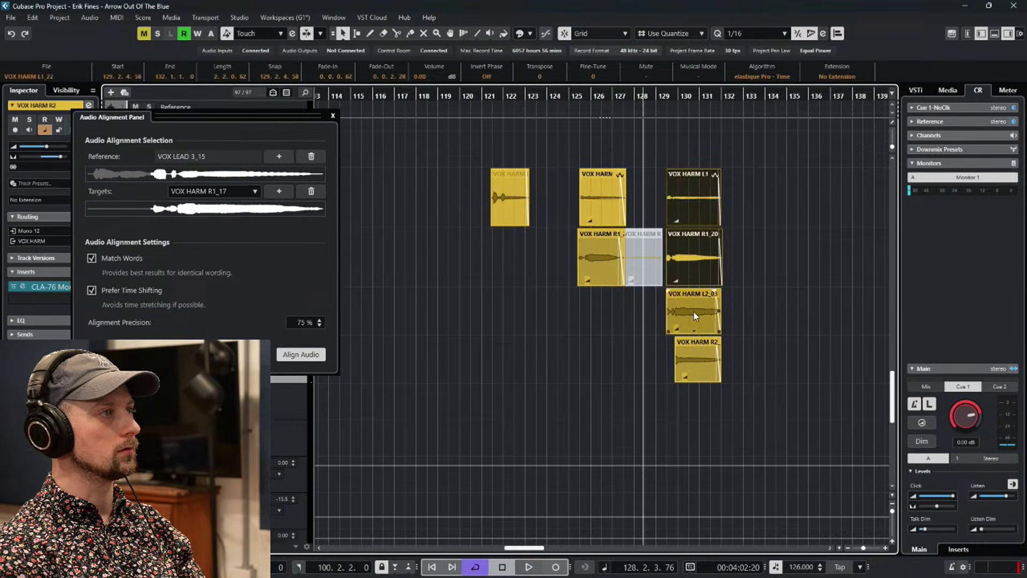
pyautogui.click(284, 190)
pyautogui.click(467, 311)
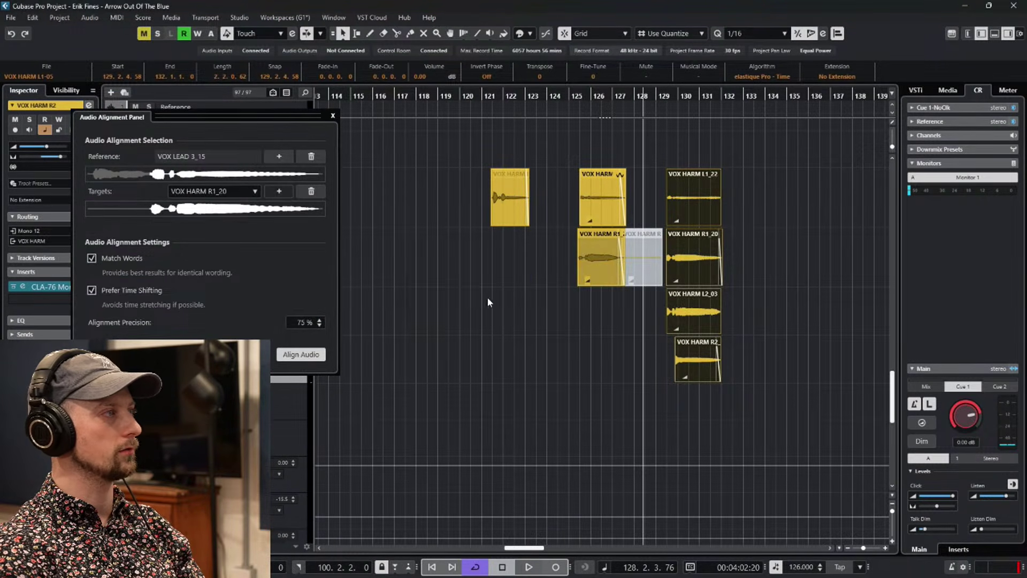
pyautogui.click(300, 355)
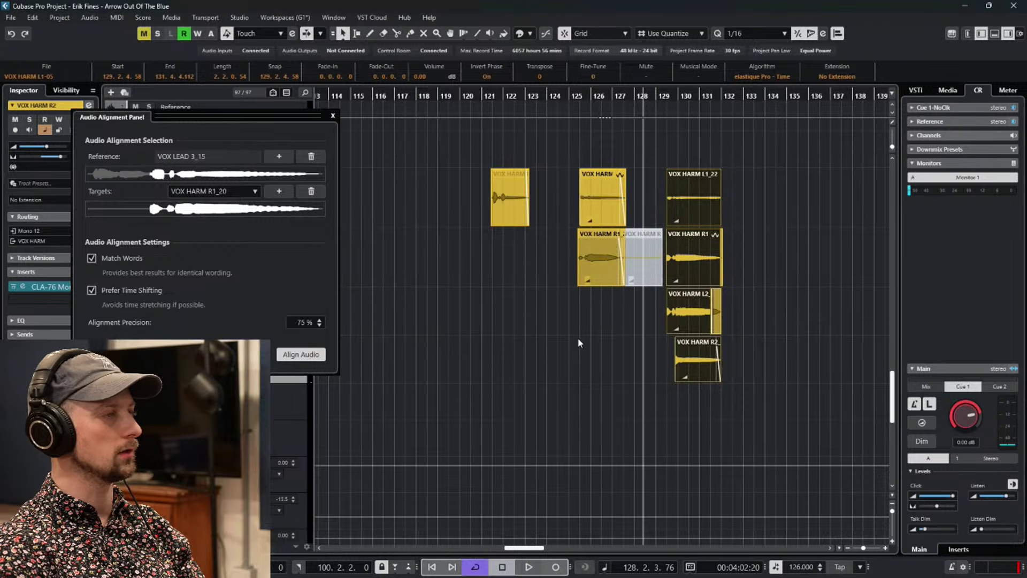
# Play back the phrase around bars 128 to 132 and stop after its end.
pyautogui.press('space')
pyautogui.press('h')
pyautogui.press('h')
pyautogui.press('h')
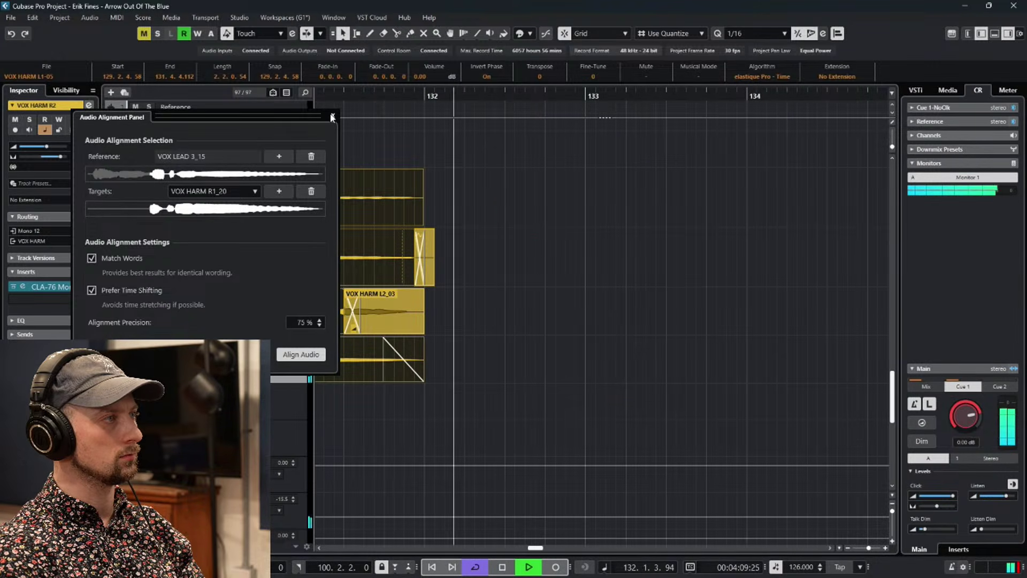
pyautogui.press('space')
# Examine the VOX HARM L1_11 and R1_04 events between bars 31 and 47.
pyautogui.scroll(-5, 500, 267)
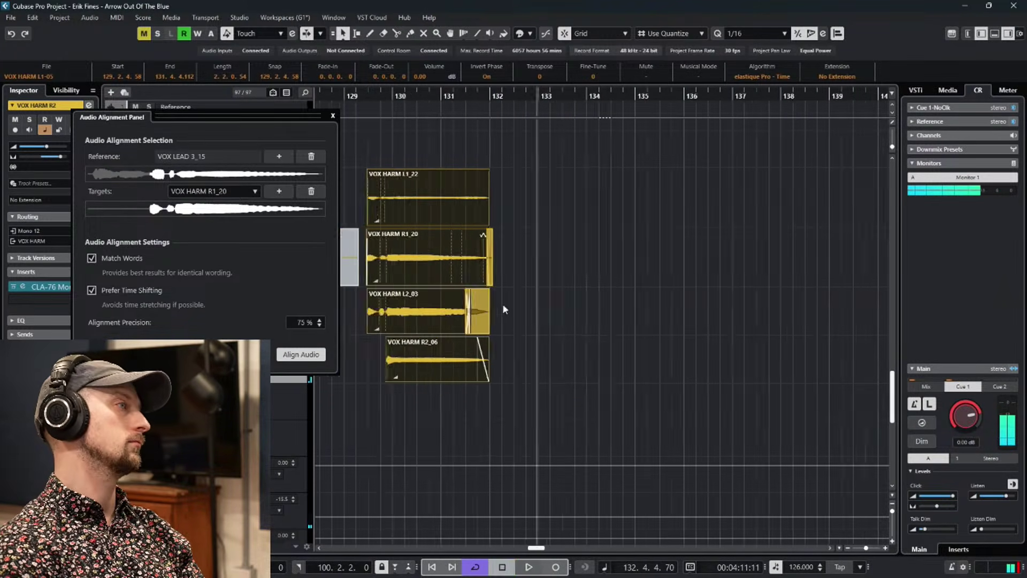
pyautogui.hscroll(-10, 447, 270)
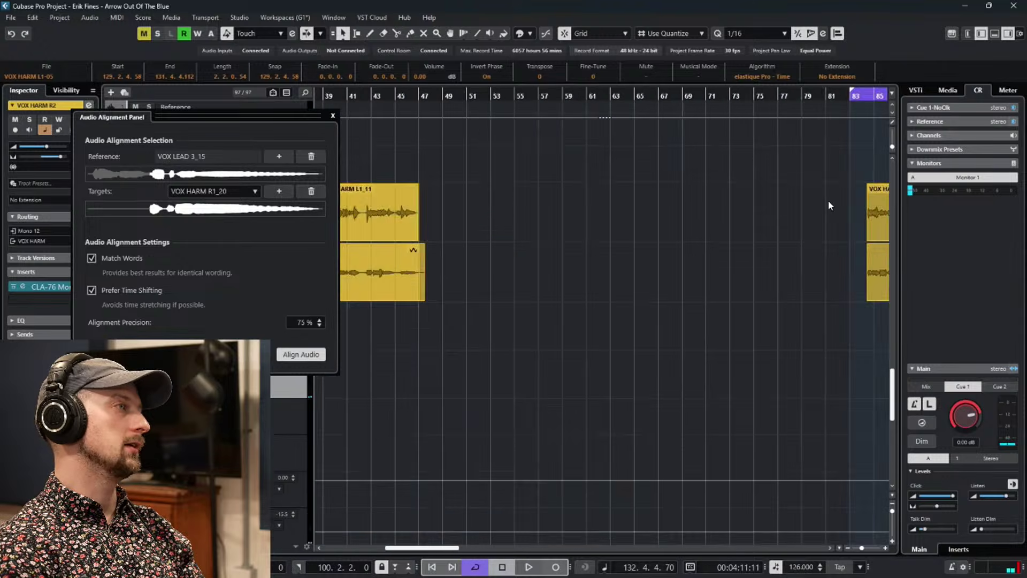
pyautogui.scroll(3, 607, 279)
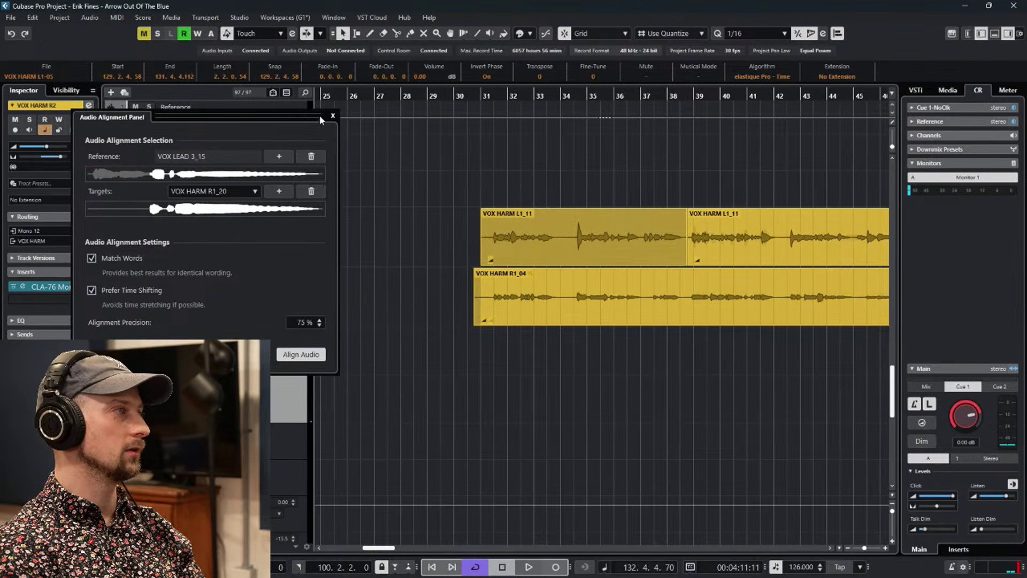
pyautogui.hscroll(3, 540, 206)
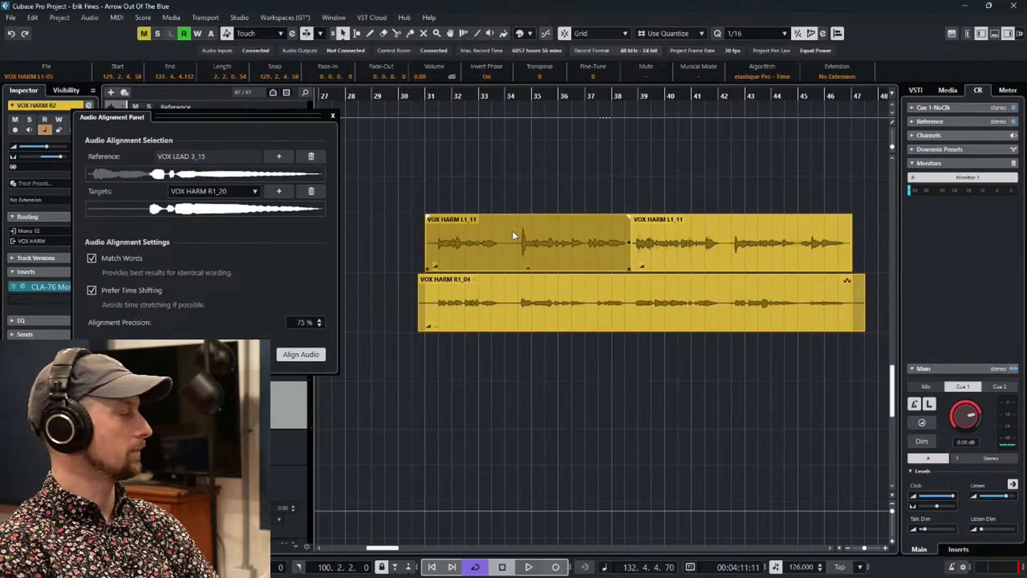
pyautogui.hscroll(2, 476, 226)
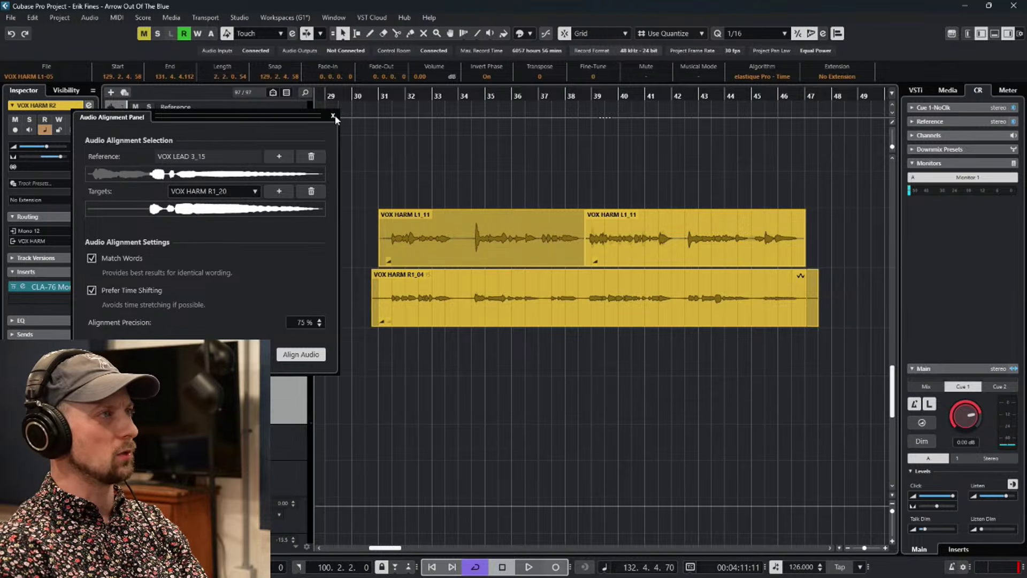
pyautogui.click(404, 212)
pyautogui.keyDown('shift'); pyautogui.click(629, 236); pyautogui.keyUp('shift')
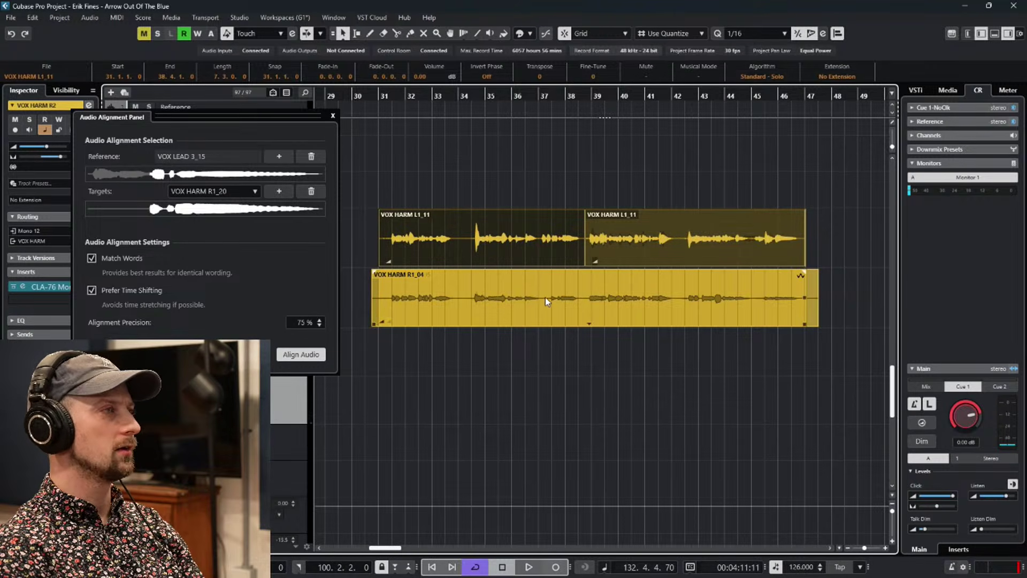
pyautogui.hscroll(-5, 658, 309)
pyautogui.scroll(-3, 657, 310)
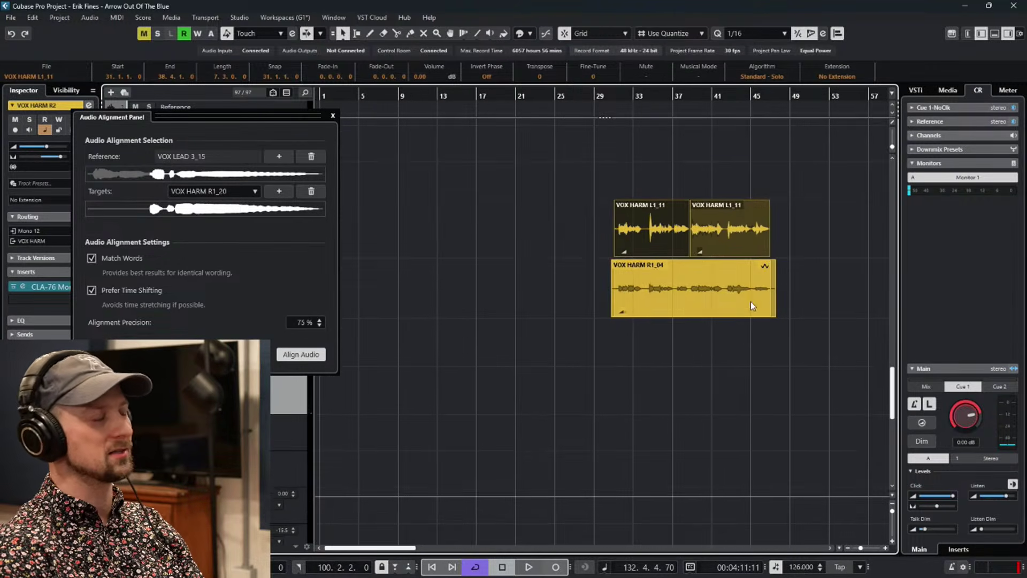
pyautogui.hscroll(3, 749, 301)
pyautogui.scroll(4, 627, 330)
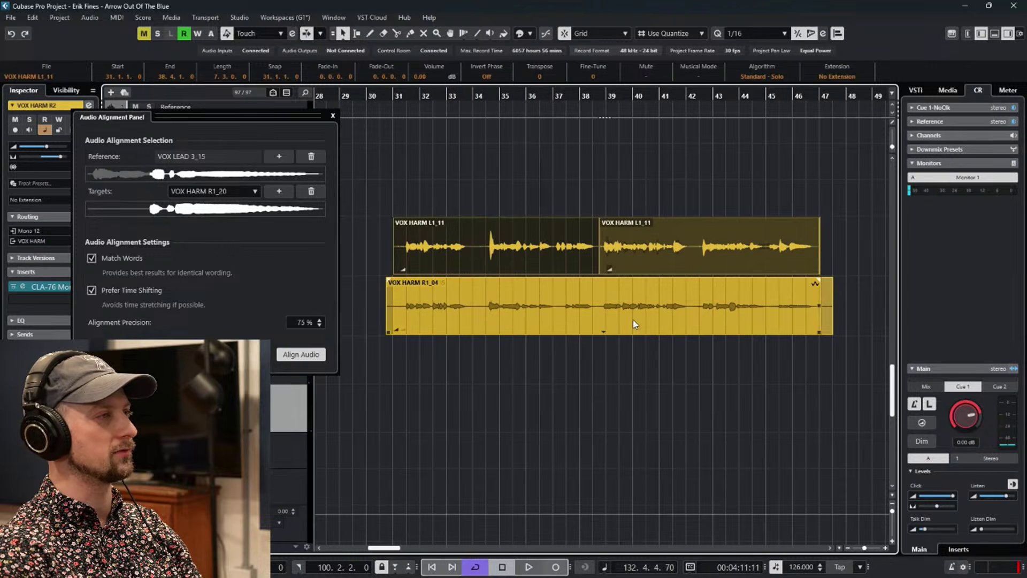
# Set the VOX LEAD 3_35 event starting at 31.1.1 as the alignment reference.
pyautogui.scroll(6, 548, 318)
pyautogui.click(464, 319)
pyautogui.scroll(-5, 451, 325)
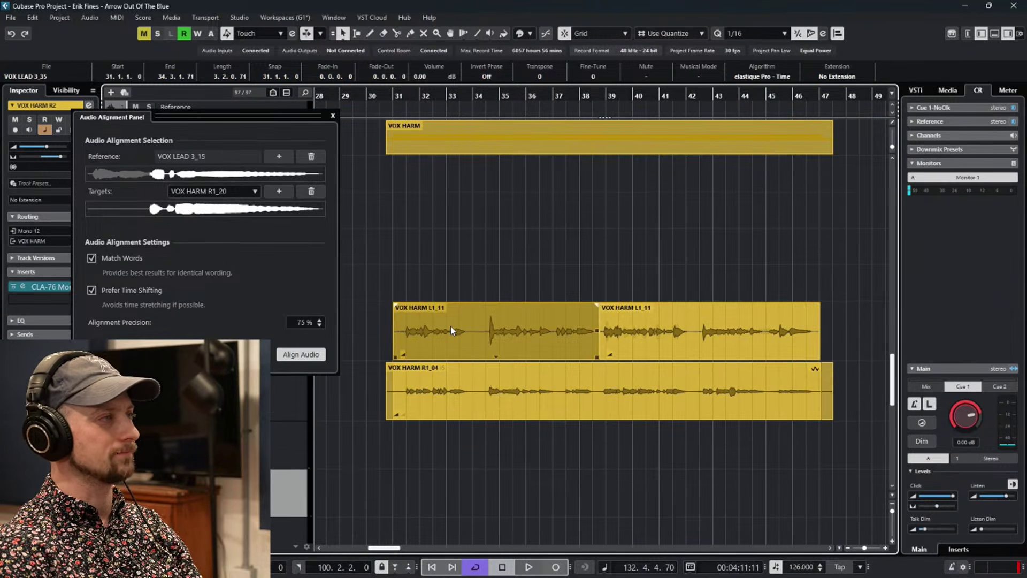
pyautogui.scroll(6, 395, 219)
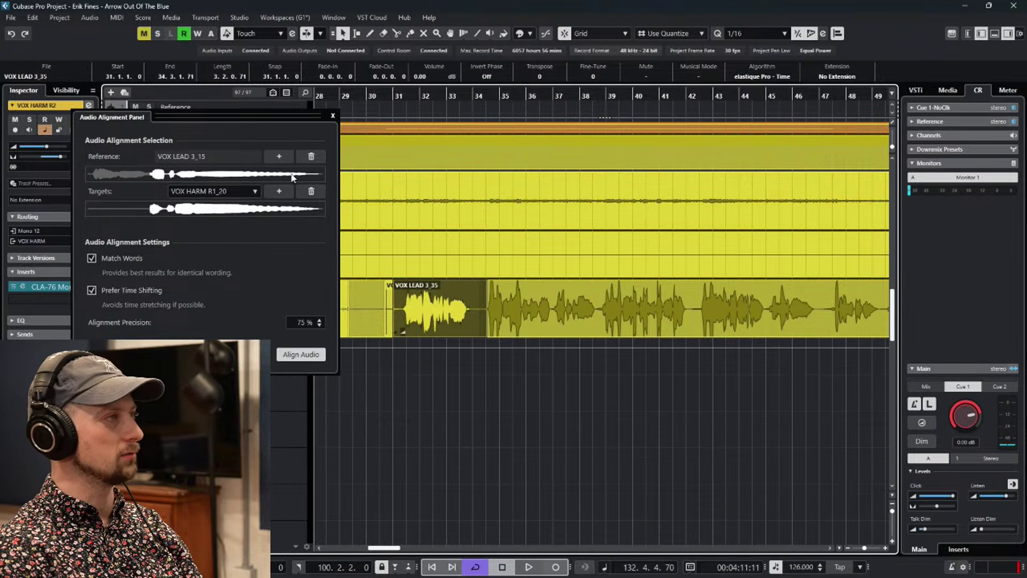
pyautogui.click(279, 157)
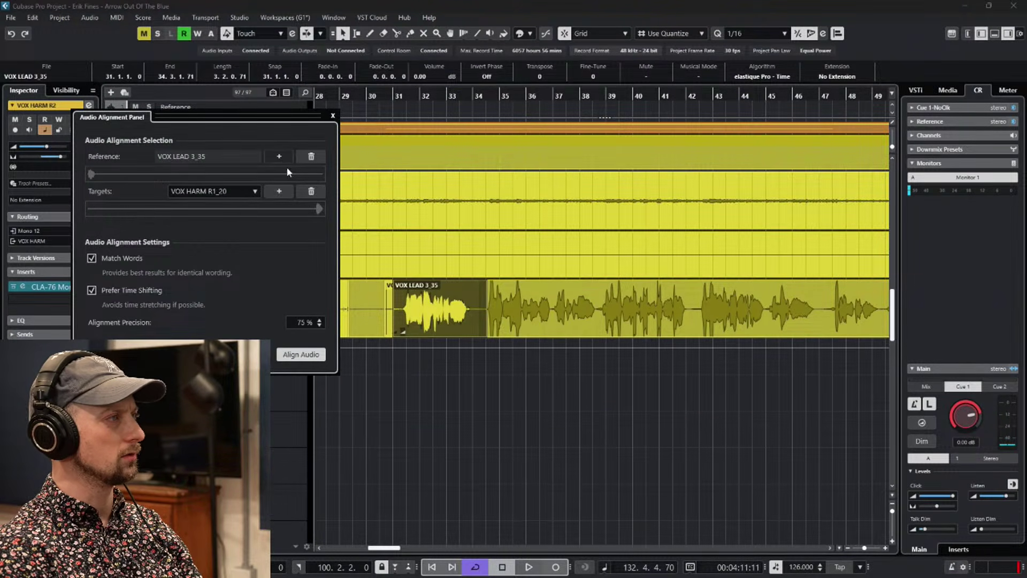
# Bounce the first VOX HARM L1_11 event and VOX HARM R1_04 at bar 31 as targets and align them to VOX LEAD 3_35 with 75% precision.
pyautogui.scroll(-8, 388, 327)
pyautogui.click(448, 317)
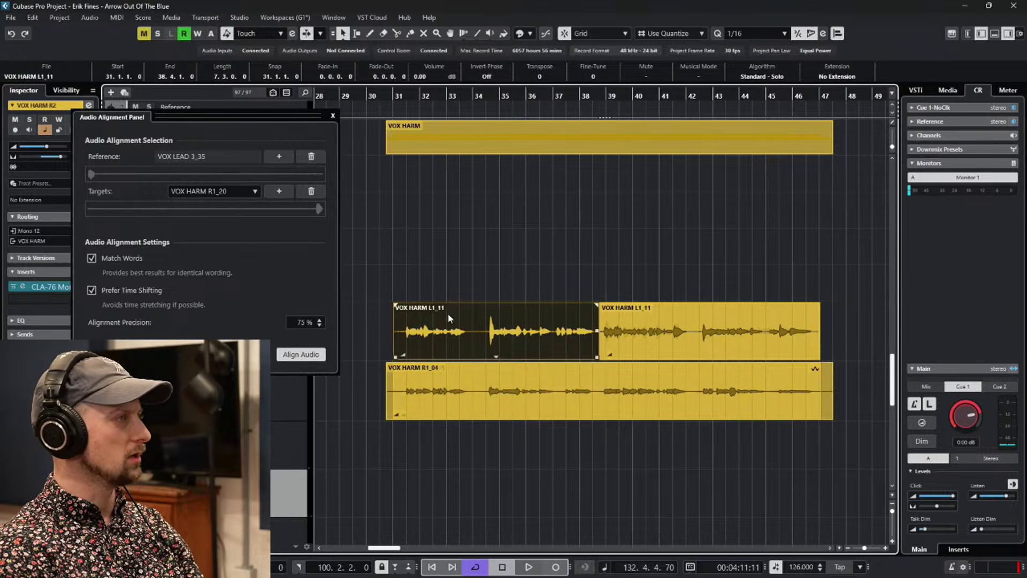
pyautogui.click(447, 383)
pyautogui.click(279, 191)
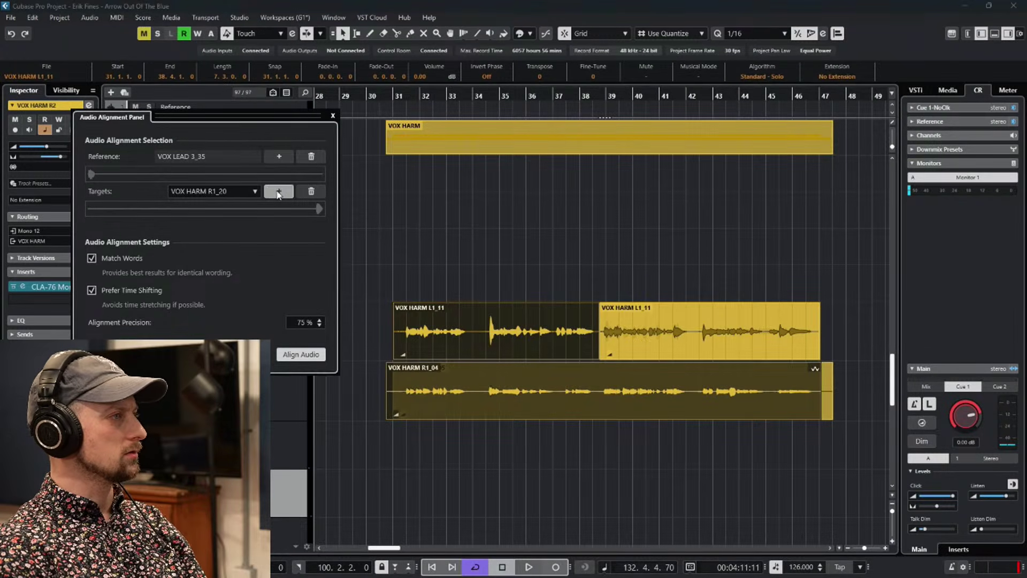
pyautogui.click(468, 311)
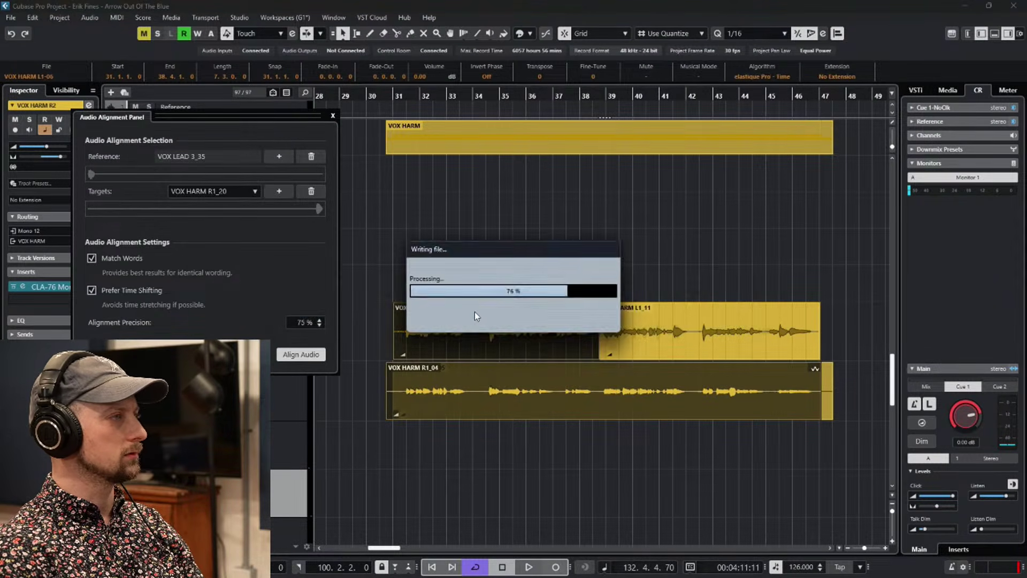
pyautogui.click(309, 359)
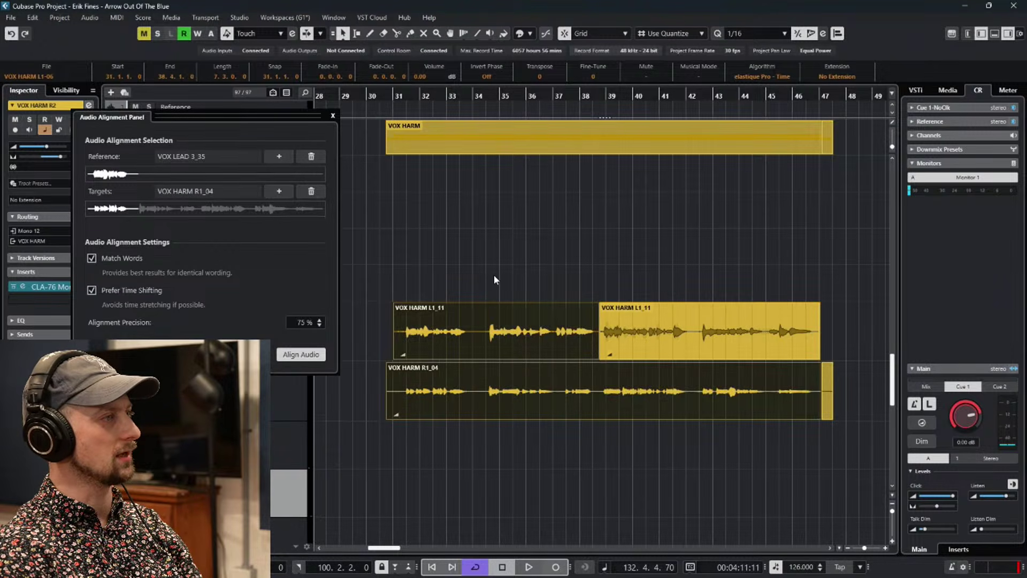
pyautogui.scroll(5, 513, 257)
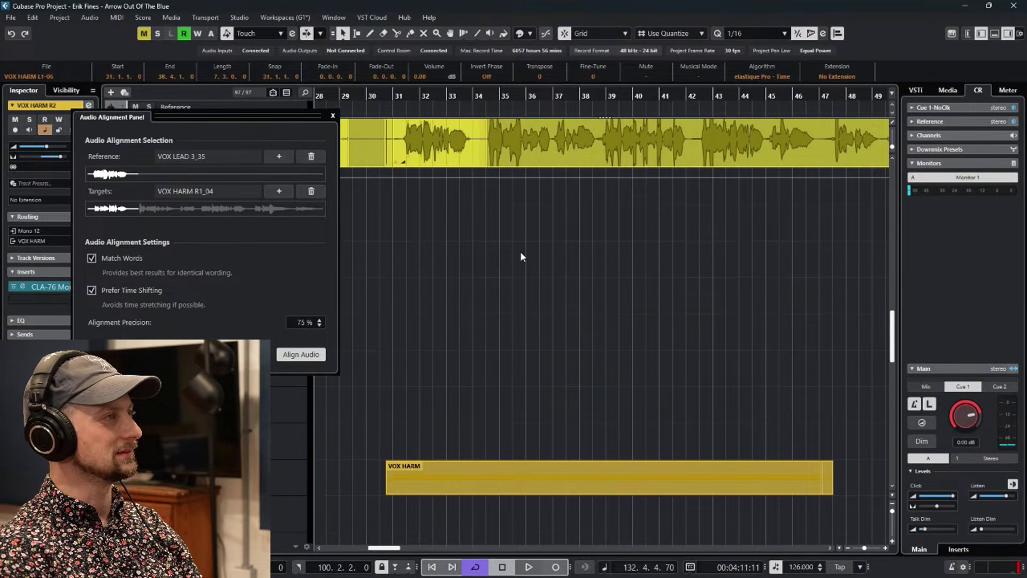
pyautogui.scroll(-5, 520, 251)
pyautogui.hotkey('ctrl', 'shift', 'z')
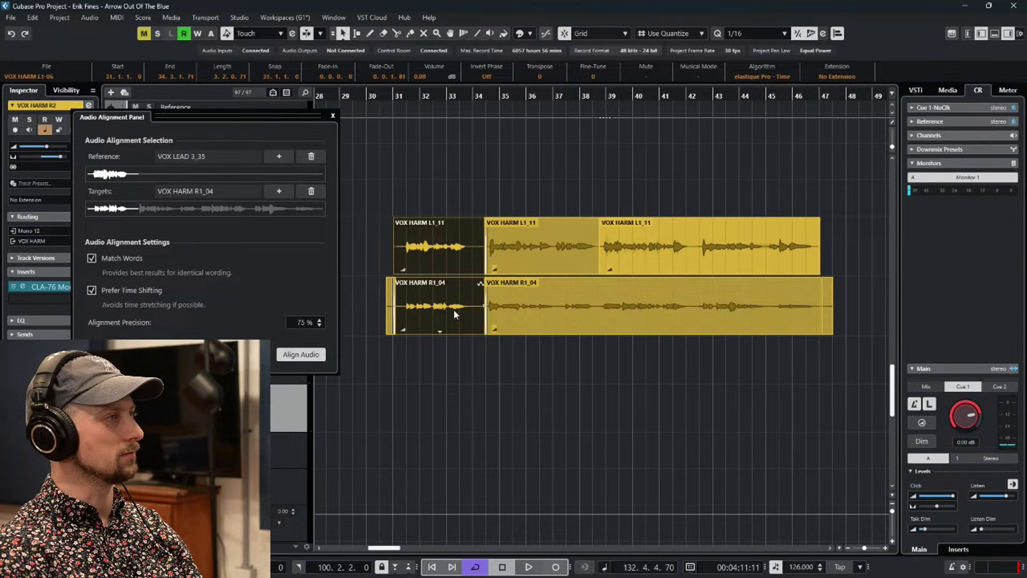
# Set the long VOX LEAD 3_02 event starting at 26.2.3.78 as the alignment reference.
pyautogui.click(534, 248)
pyautogui.scroll(6, 556, 289)
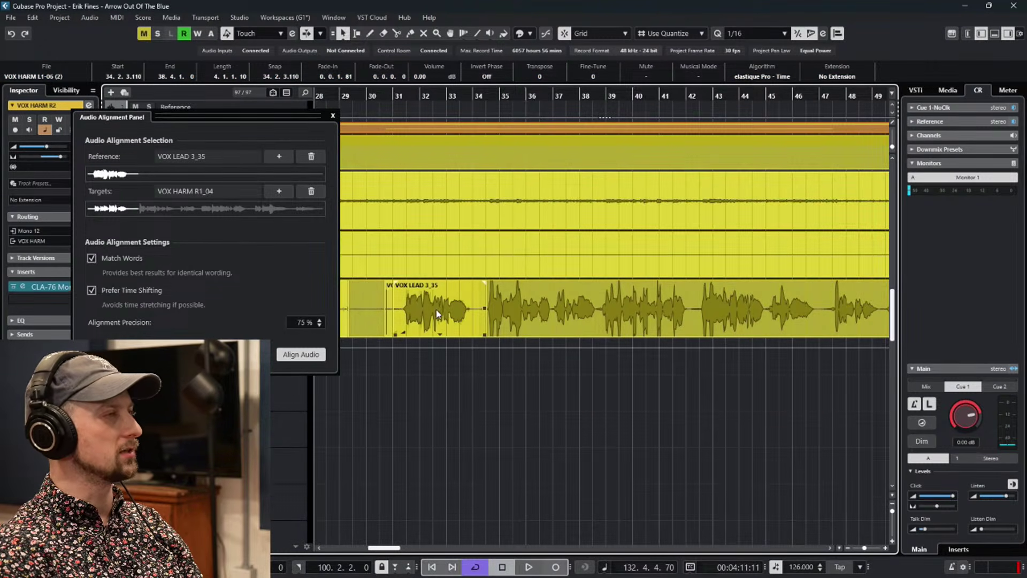
pyautogui.click(441, 306)
pyautogui.scroll(-6, 442, 305)
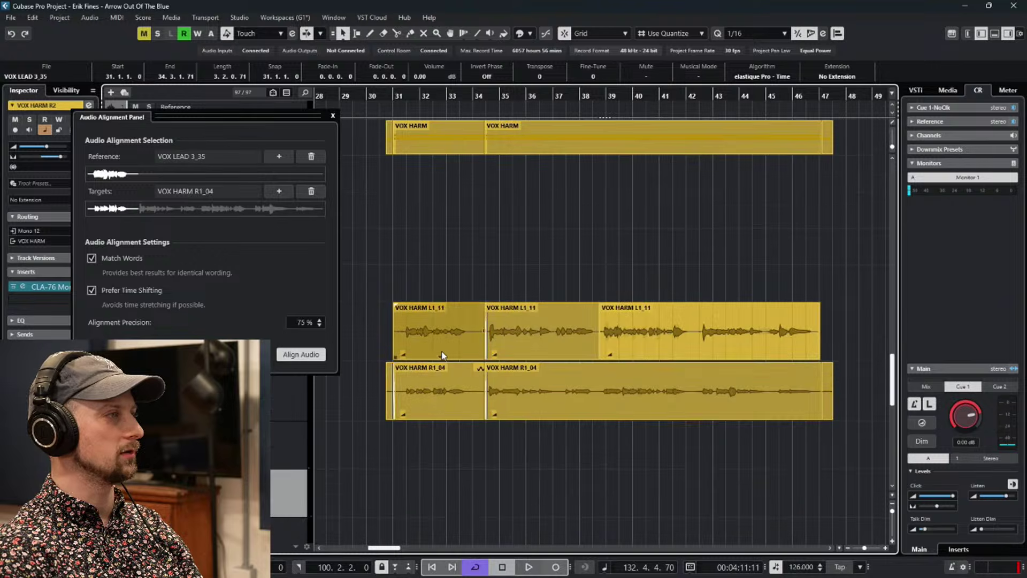
pyautogui.scroll(3, 527, 267)
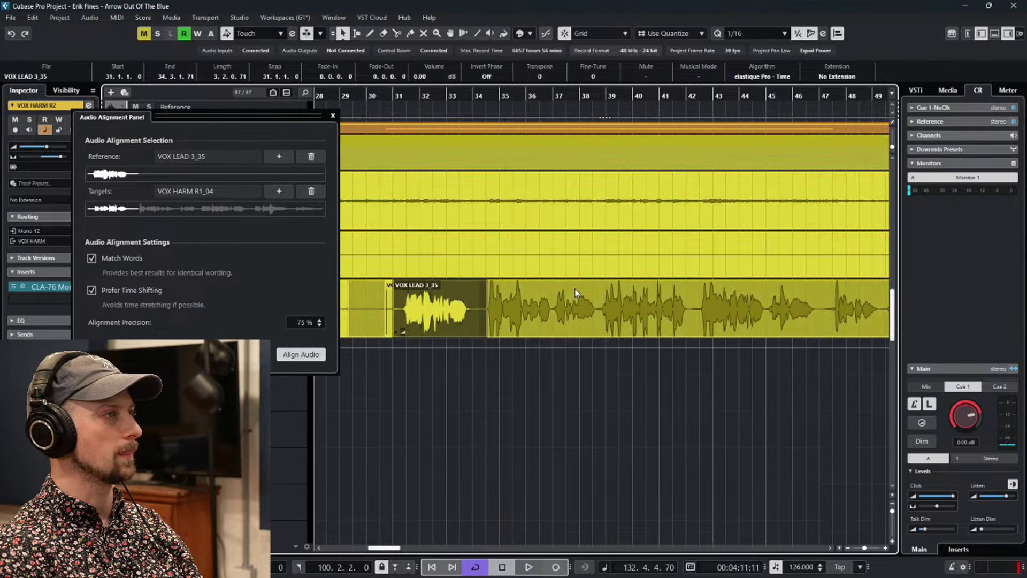
pyautogui.click(396, 248)
pyautogui.click(279, 156)
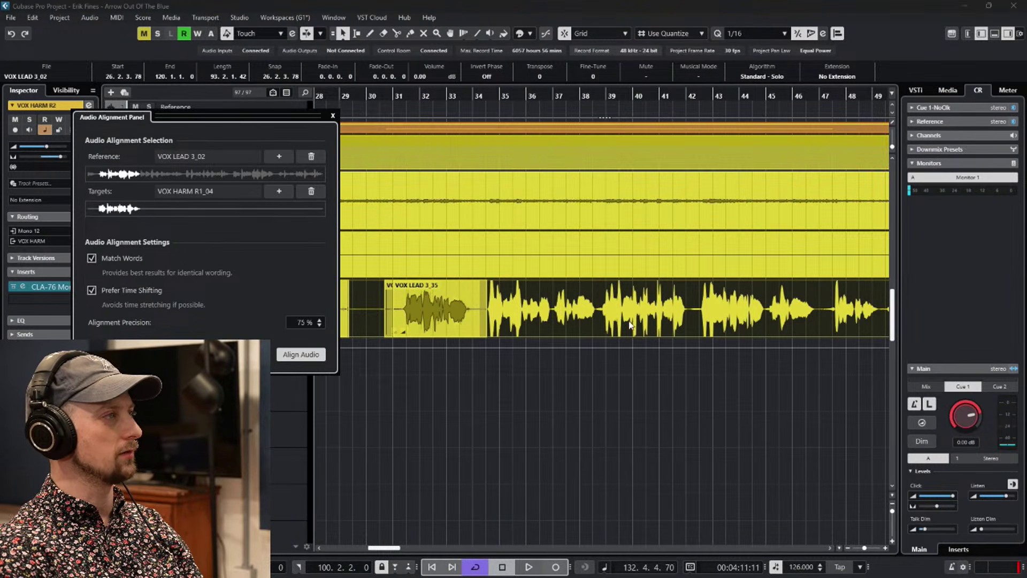
# Bounce the two VOX HARM L1_11 events and the VOX HARM R1_04 event from 34.2.3 onward as alignment targets.
pyautogui.scroll(-6, 582, 352)
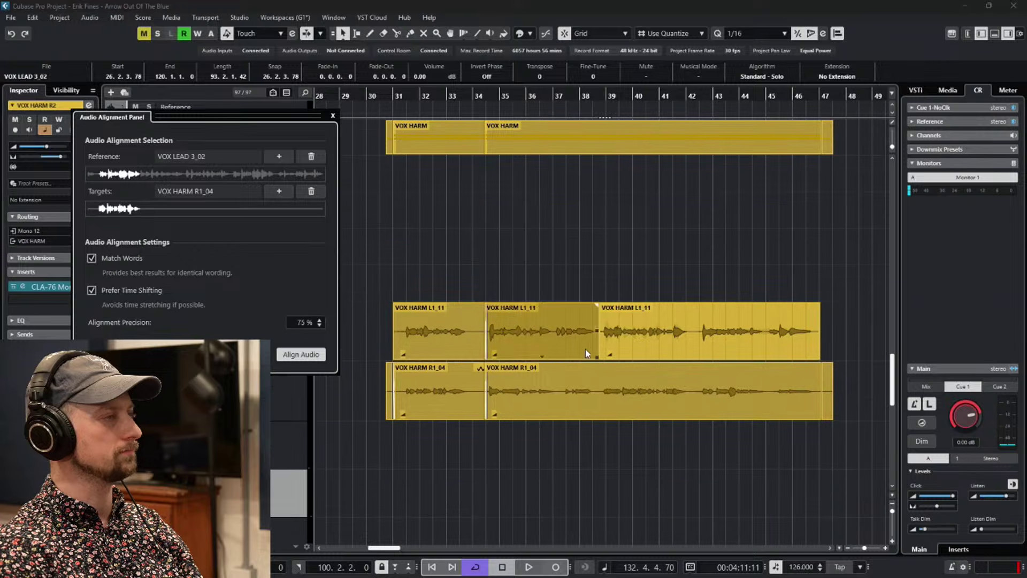
pyautogui.click(568, 342)
pyautogui.keyDown('shift'); pyautogui.click(641, 342); pyautogui.keyUp('shift')
pyautogui.keyDown('shift'); pyautogui.click(617, 408); pyautogui.keyUp('shift')
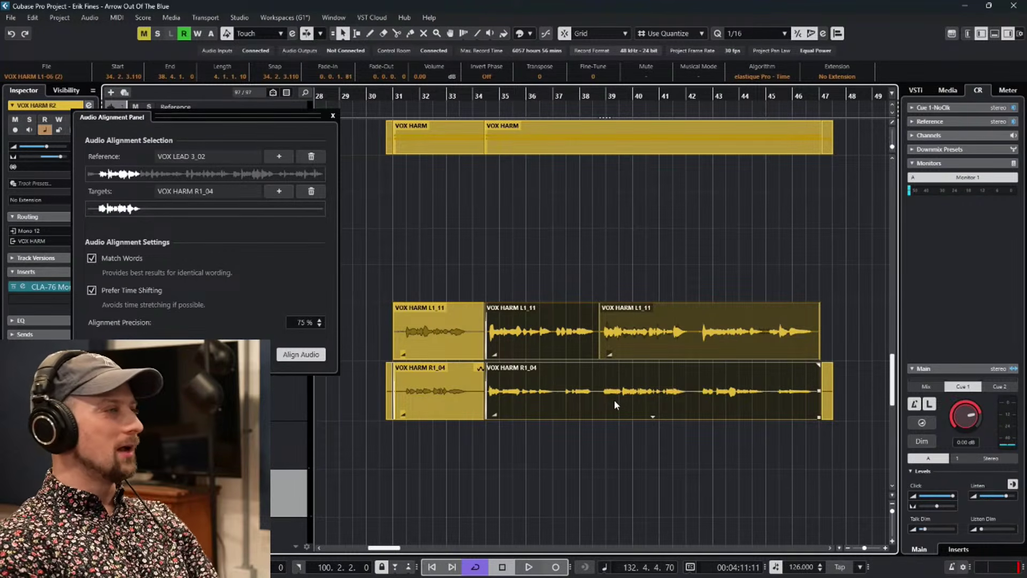
pyautogui.scroll(5, 672, 355)
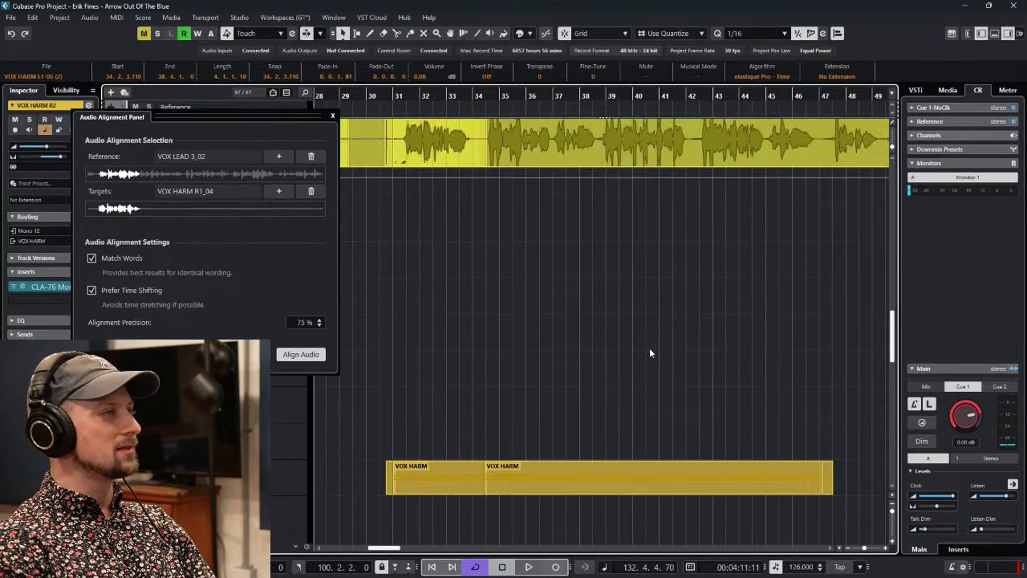
pyautogui.press('g')
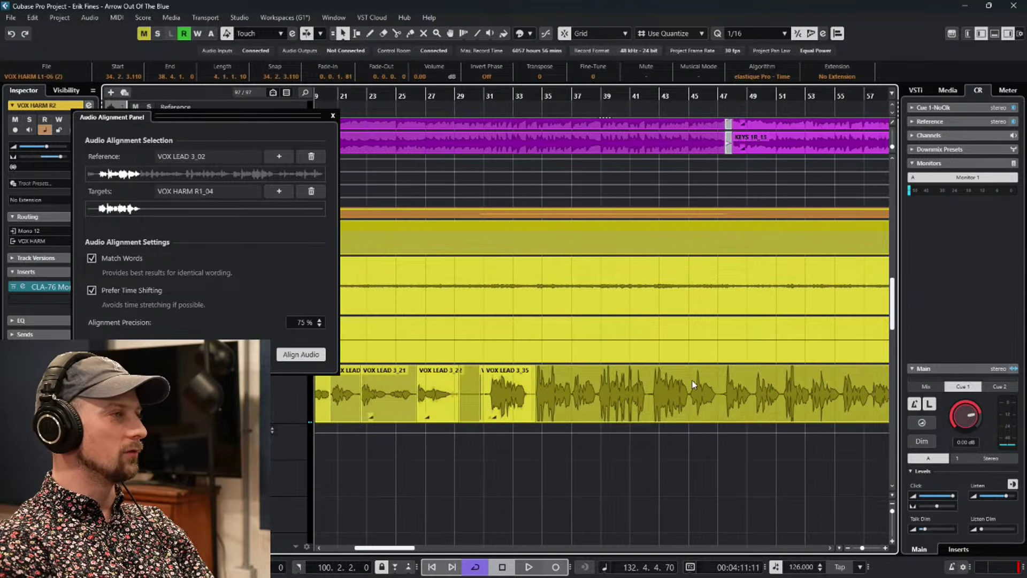
pyautogui.scroll(-5, 534, 384)
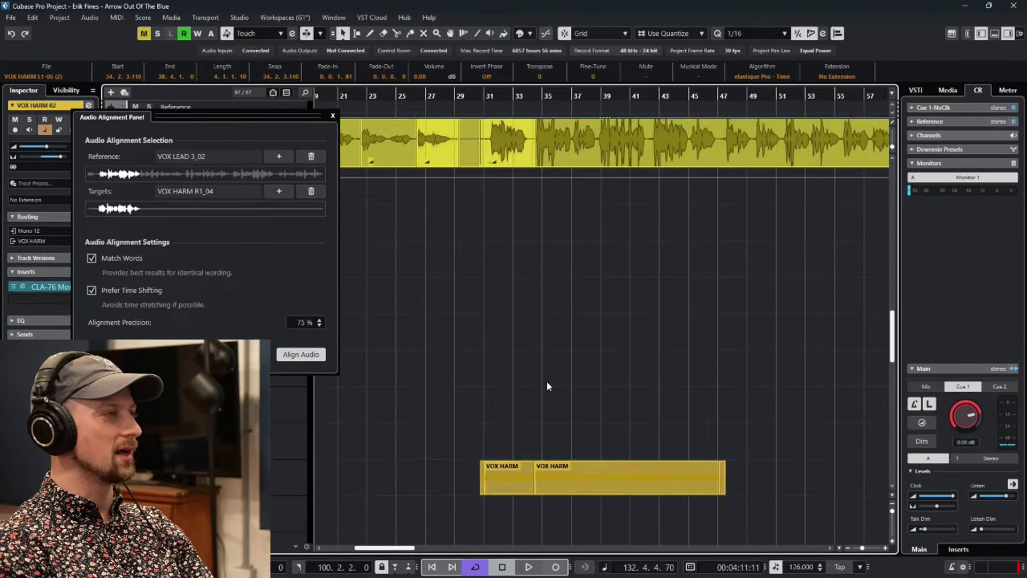
pyautogui.scroll(-3, 532, 385)
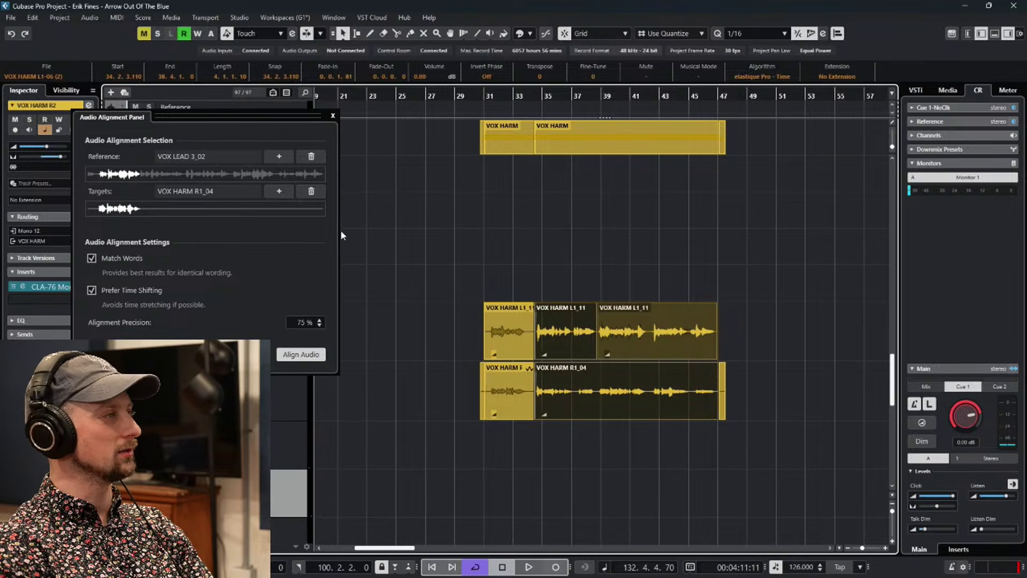
pyautogui.keyDown('ctrl'); pyautogui.scroll(3, 661, 373); pyautogui.keyUp('ctrl')
pyautogui.click(274, 190)
pyautogui.click(513, 311)
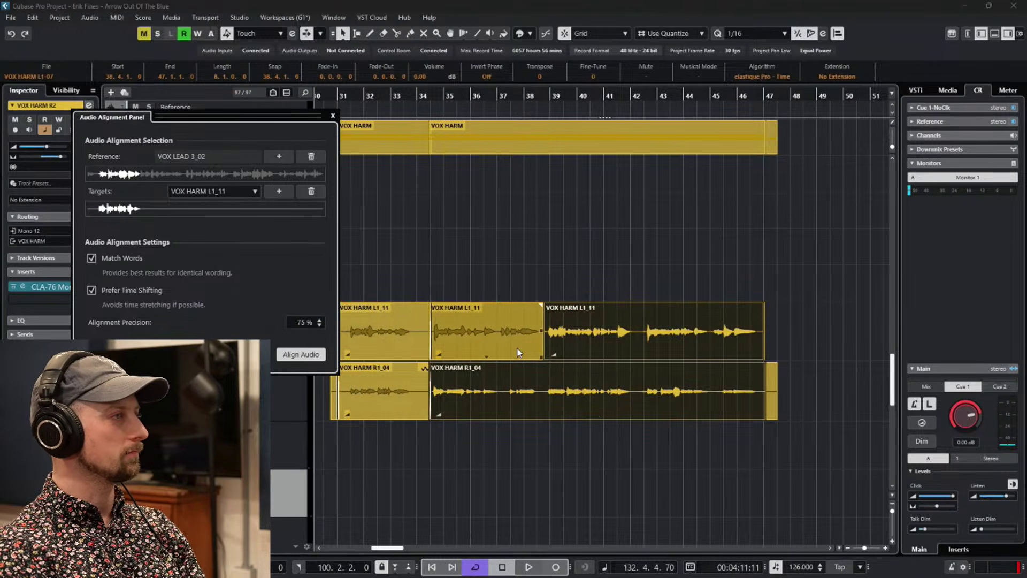
# Try to align the three harmony targets from bar 34 onward to VOX LEAD 3_02 with 75% precision.
pyautogui.scroll(6, 516, 348)
pyautogui.scroll(-4, 517, 348)
pyautogui.scroll(-2, 517, 350)
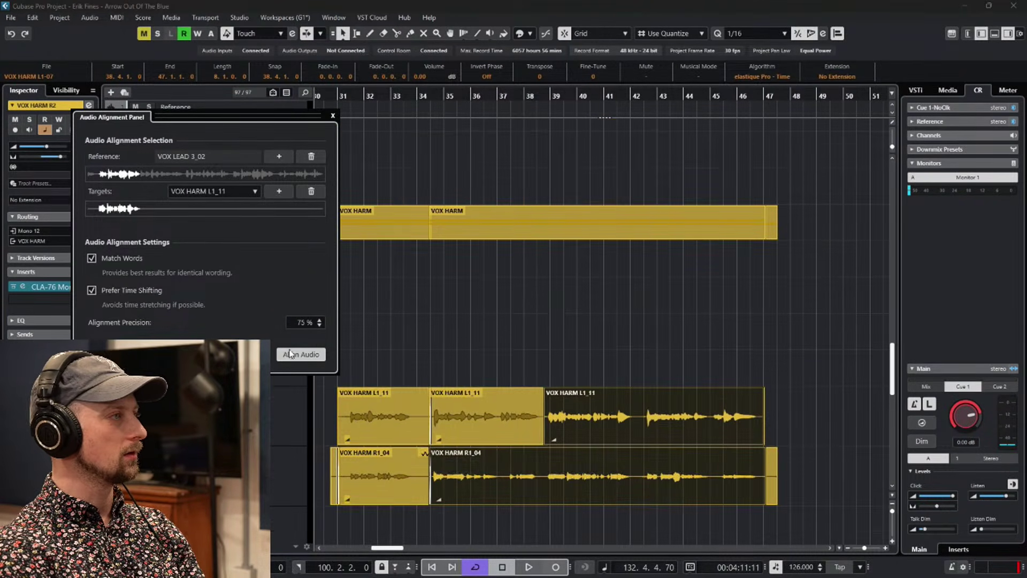
pyautogui.click(289, 355)
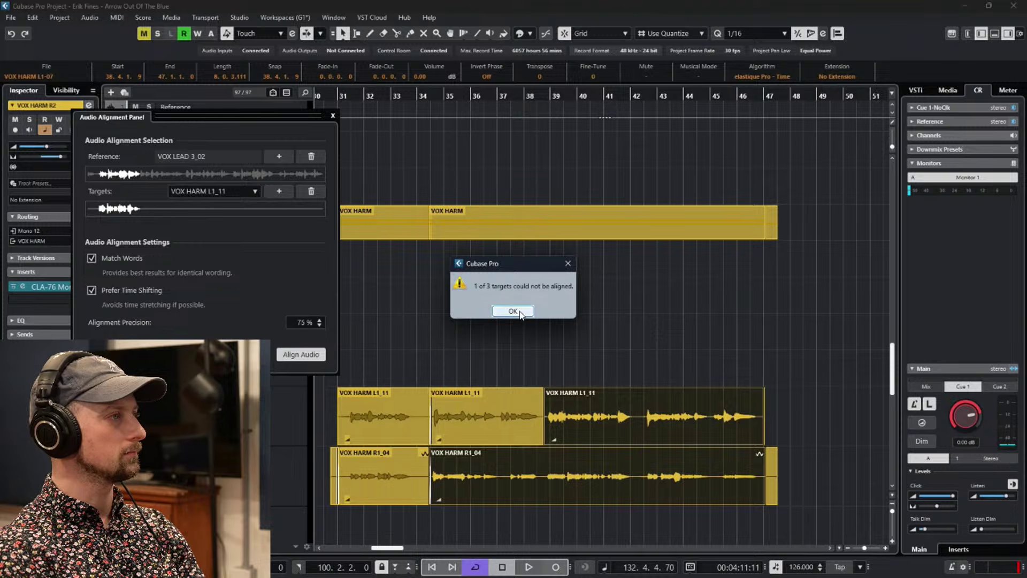
pyautogui.click(512, 312)
# Undo the alignment and bounce of the events from bar 34 onward, restoring the earlier audio alignment at bar 31.
pyautogui.hotkey('ctrl', 'z')
pyautogui.hotkey('ctrl', 'z')
pyautogui.hotkey('ctrl', 'z')
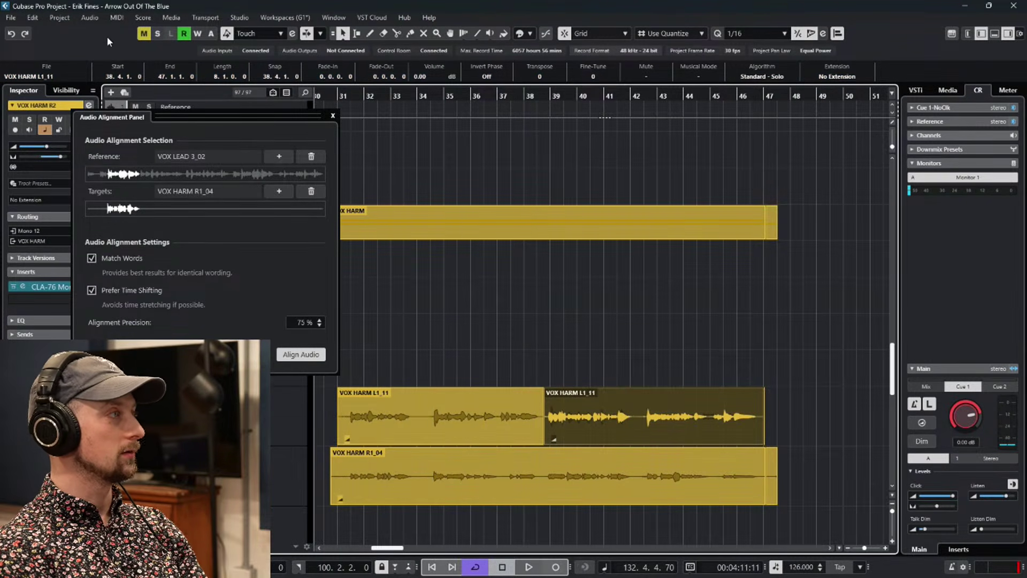
pyautogui.click(33, 18)
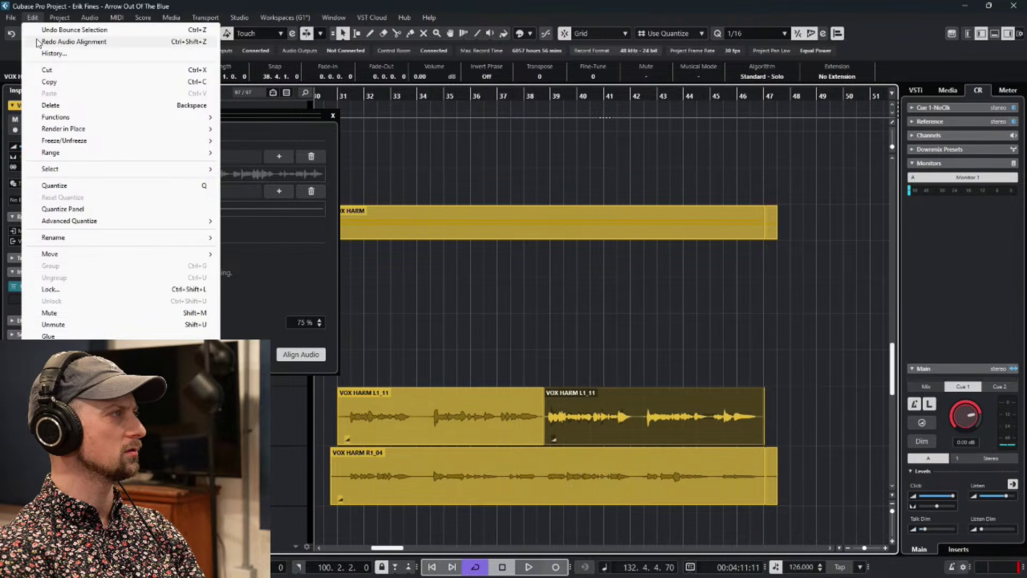
pyautogui.click(37, 42)
pyautogui.click(33, 19)
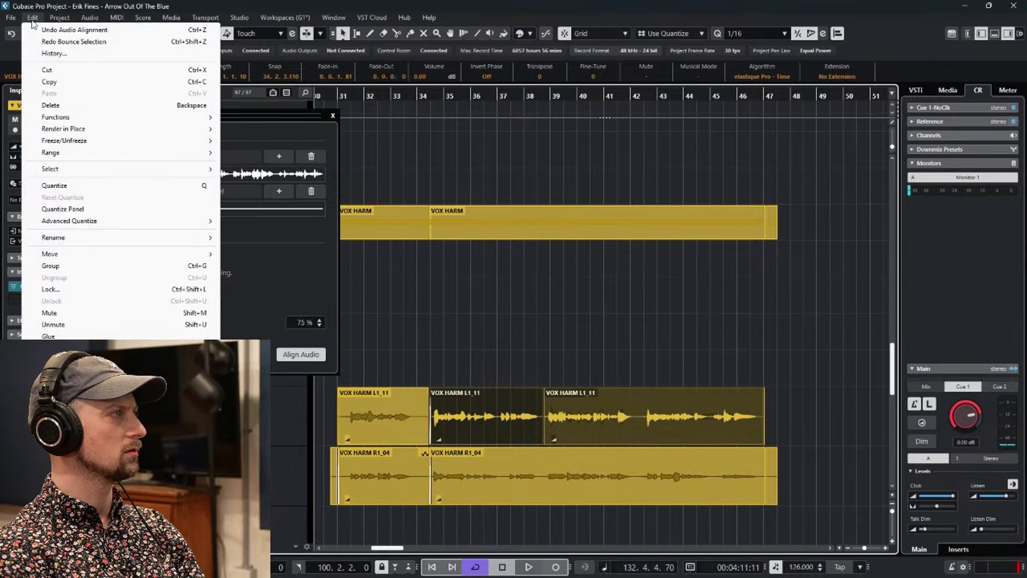
pyautogui.click(32, 21)
pyautogui.click(432, 268)
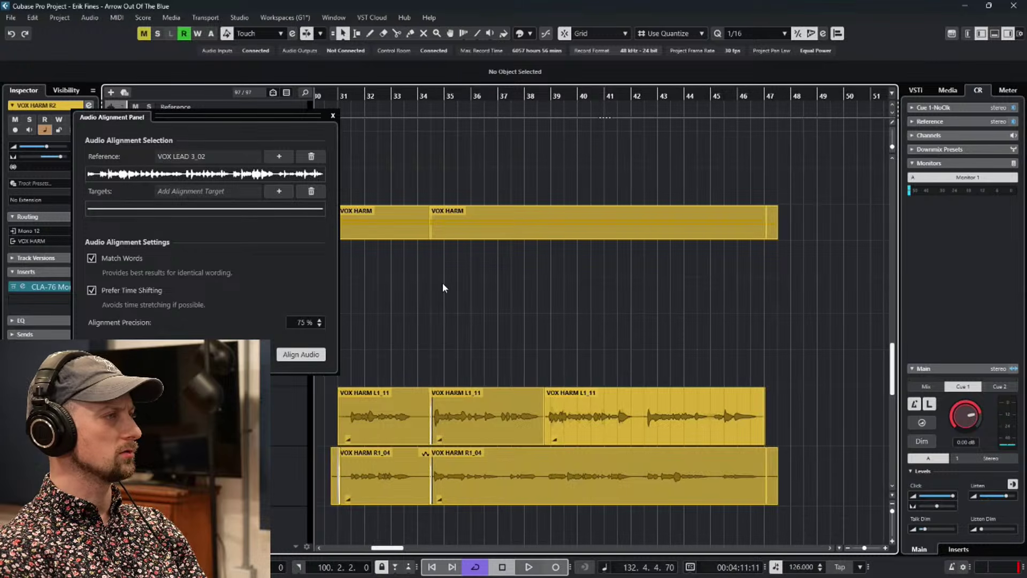
# Bounce the second and third VOX HARM L1_11 events and the long VOX HARM R1_04 as targets again and align them to VOX LEAD 3_02.
pyautogui.hscroll(-3, 447, 290)
pyautogui.scroll(5, 535, 300)
pyautogui.click(597, 238)
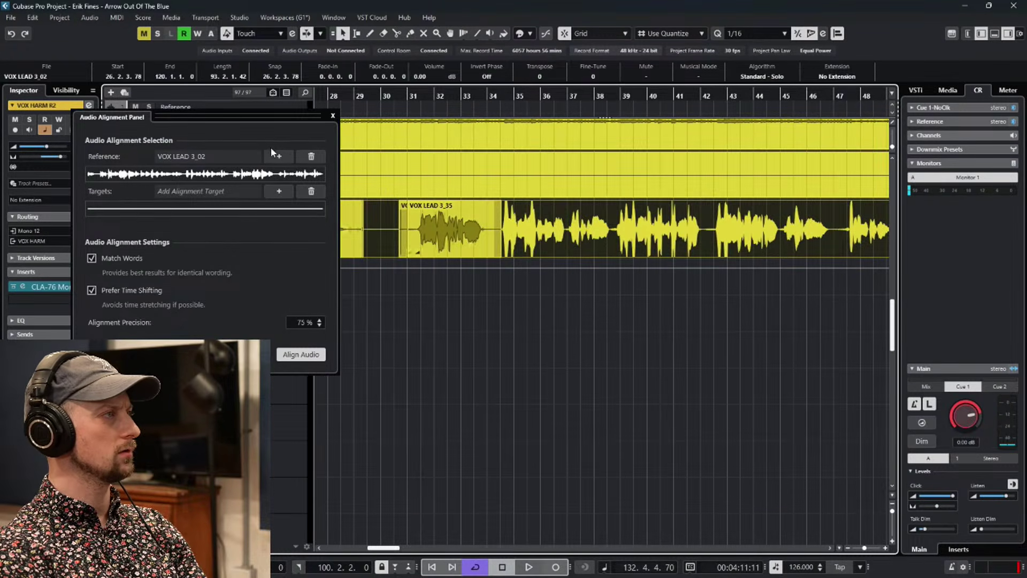
pyautogui.scroll(-5, 524, 309)
pyautogui.click(585, 321)
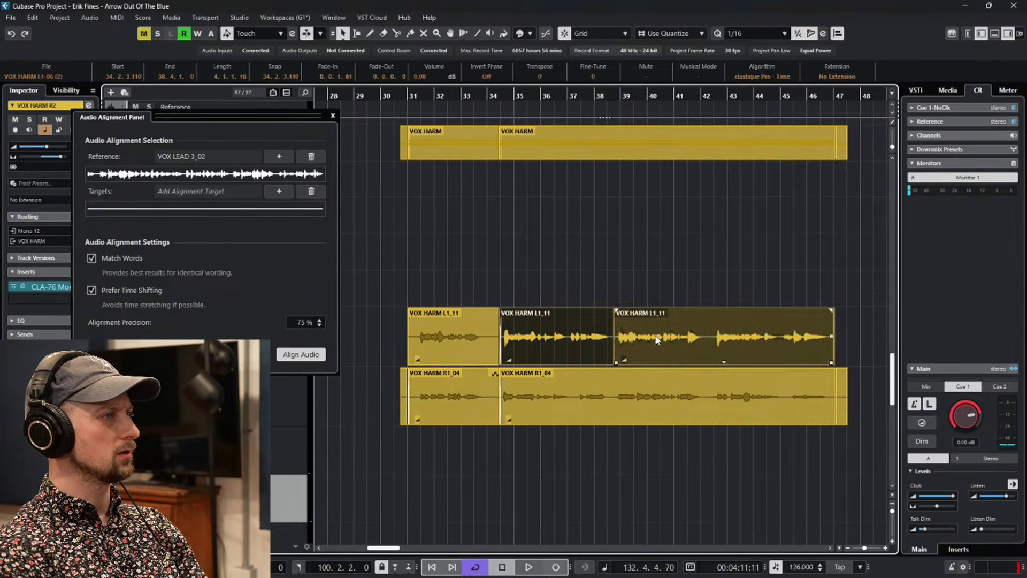
pyautogui.click(279, 191)
pyautogui.click(468, 311)
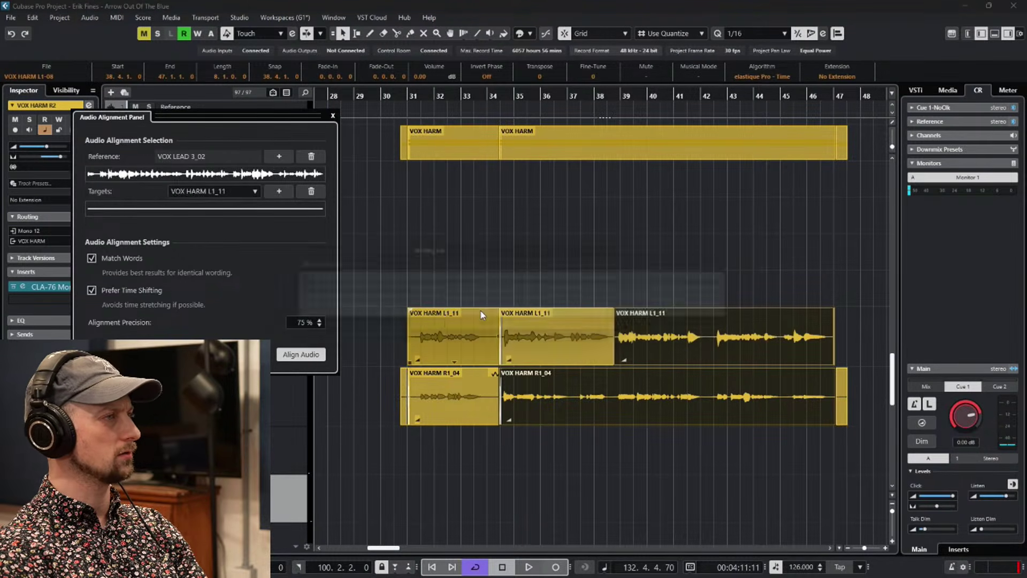
pyautogui.click(308, 357)
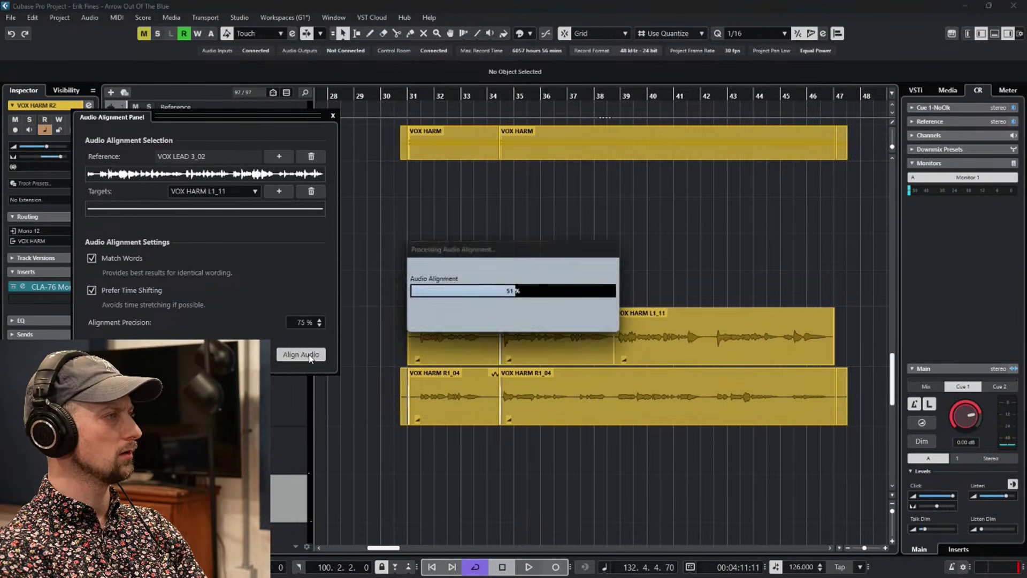
pyautogui.click(512, 311)
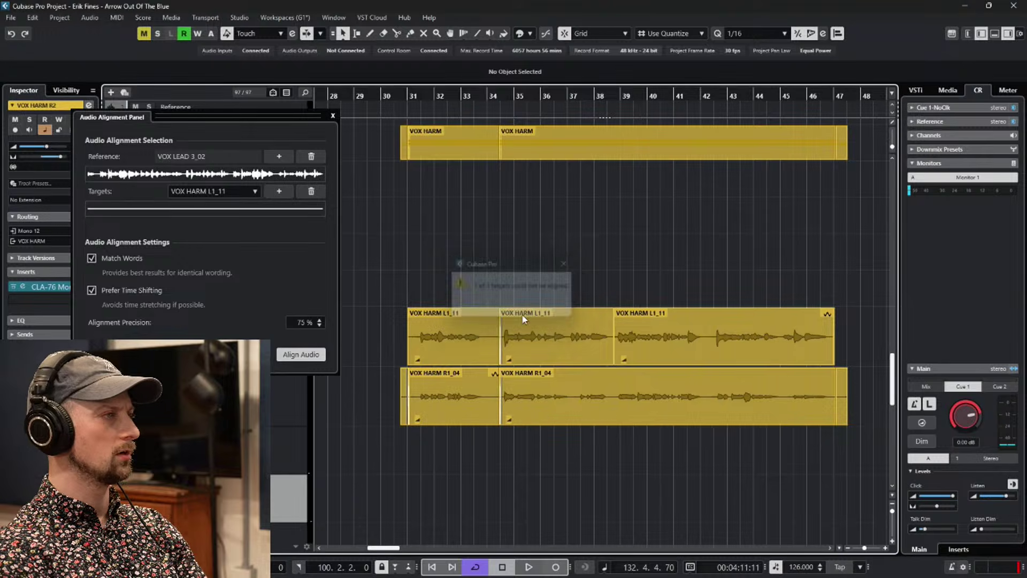
# Set only the VOX HARM L1_11 event starting at 34.2.3.110 as the alignment target for VOX LEAD 3_02.
pyautogui.click(572, 341)
pyautogui.scroll(5, 496, 262)
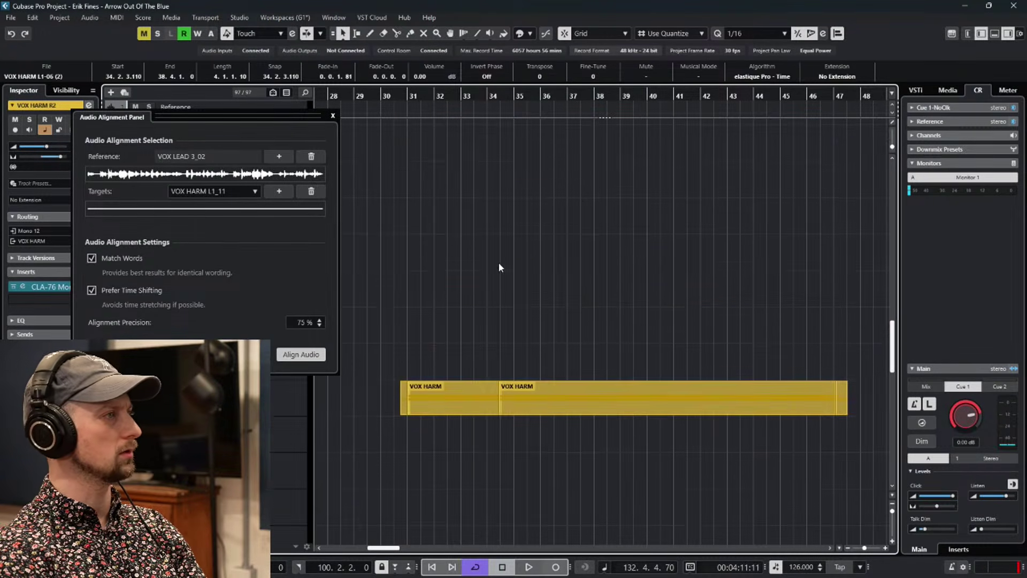
pyautogui.click(358, 289)
pyautogui.scroll(-5, 556, 382)
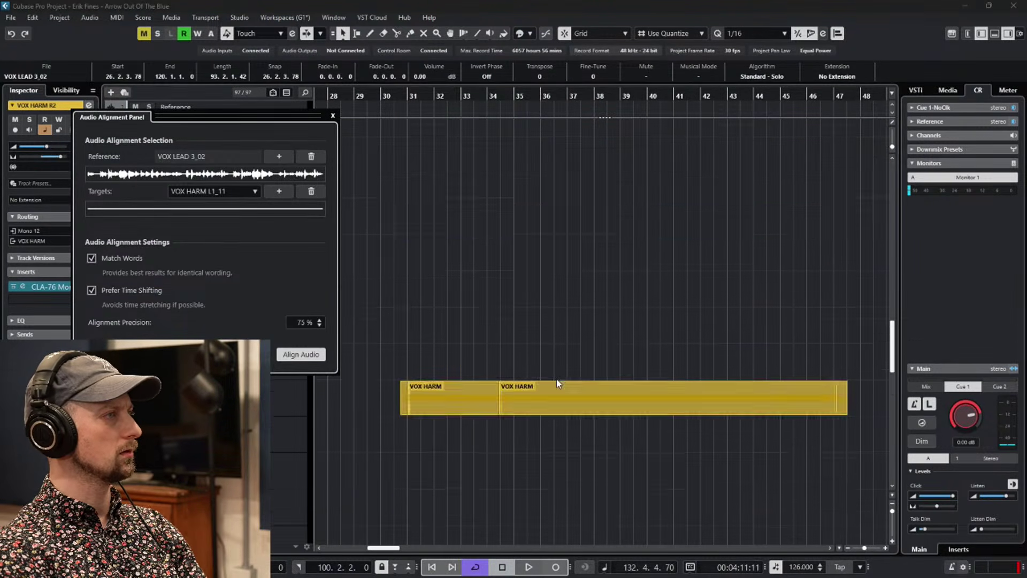
pyautogui.click(562, 419)
pyautogui.click(278, 192)
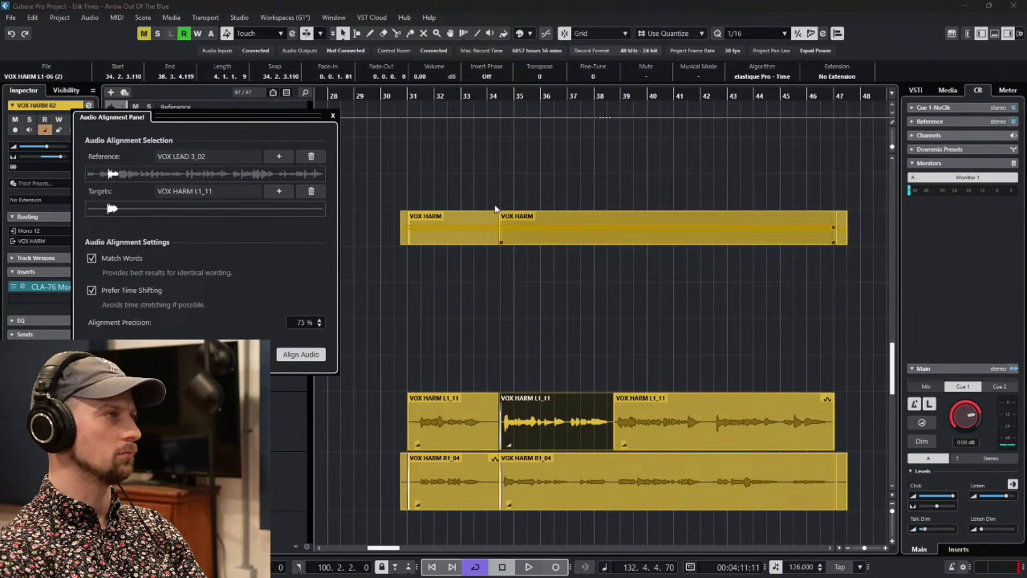
# Close the Audio Alignment Panel, solo the VOX HARM L1 and R1 tracks, and play them from just before bar 31.
pyautogui.click(404, 96)
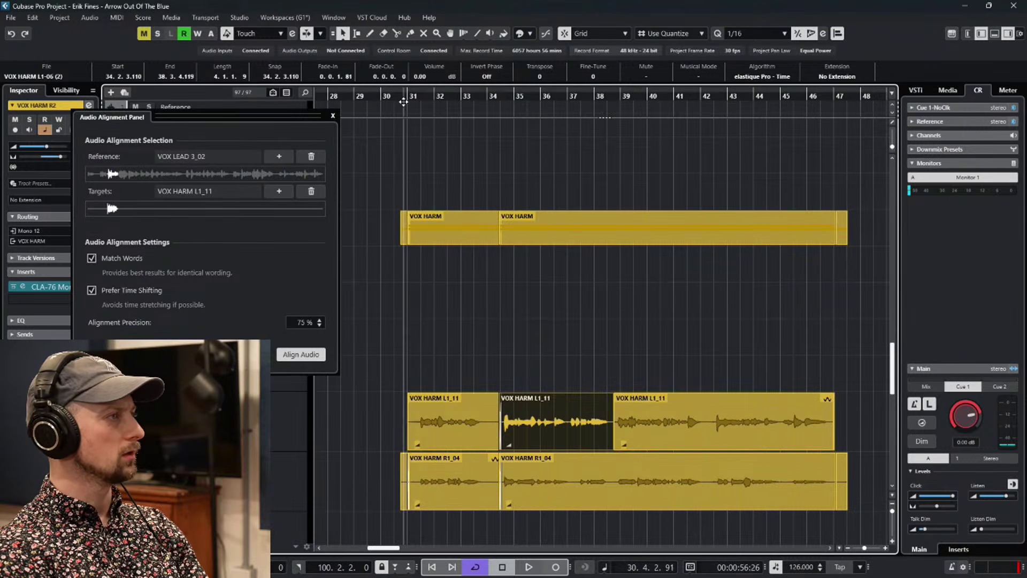
pyautogui.click(333, 115)
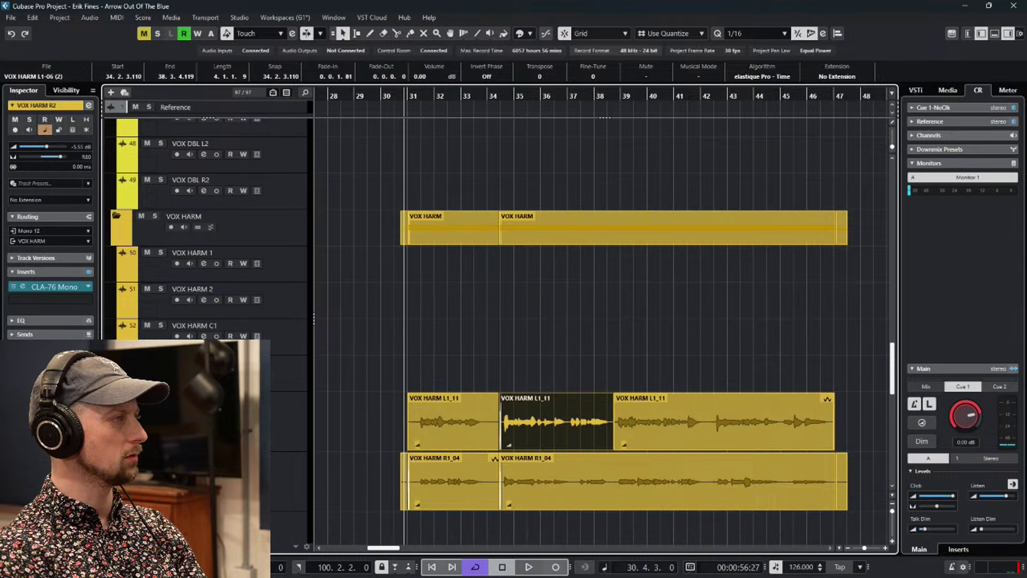
pyautogui.click(161, 398)
pyautogui.press('h')
pyautogui.press('h')
pyautogui.press('h')
pyautogui.scroll(-3, 579, 359)
pyautogui.press('space')
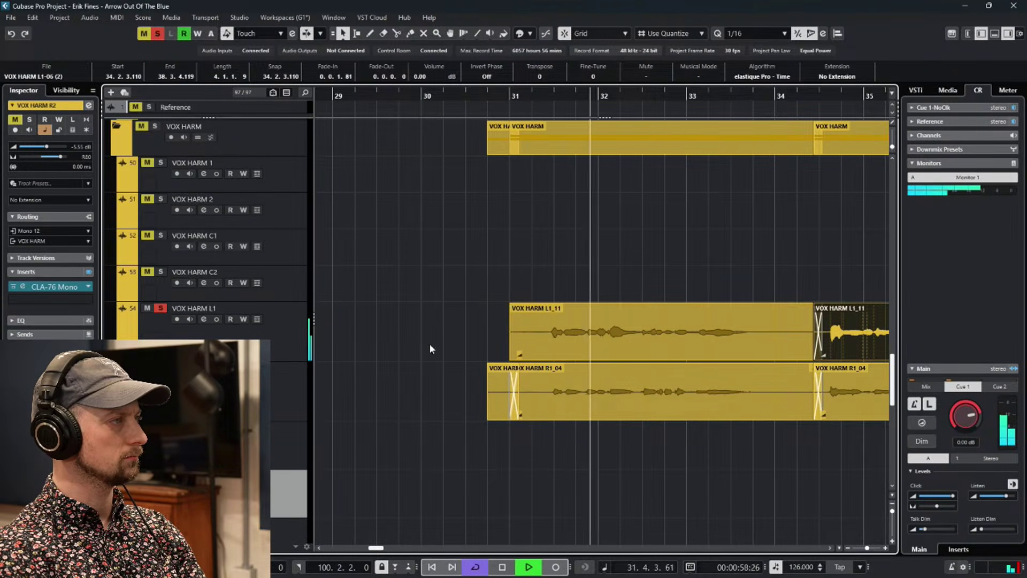
# Split the VOX HARM L1 and R1 events together before the bar 31 phrase, at 33.4.1, and before the bar 34 phrase.
pyautogui.rightClick(619, 326)
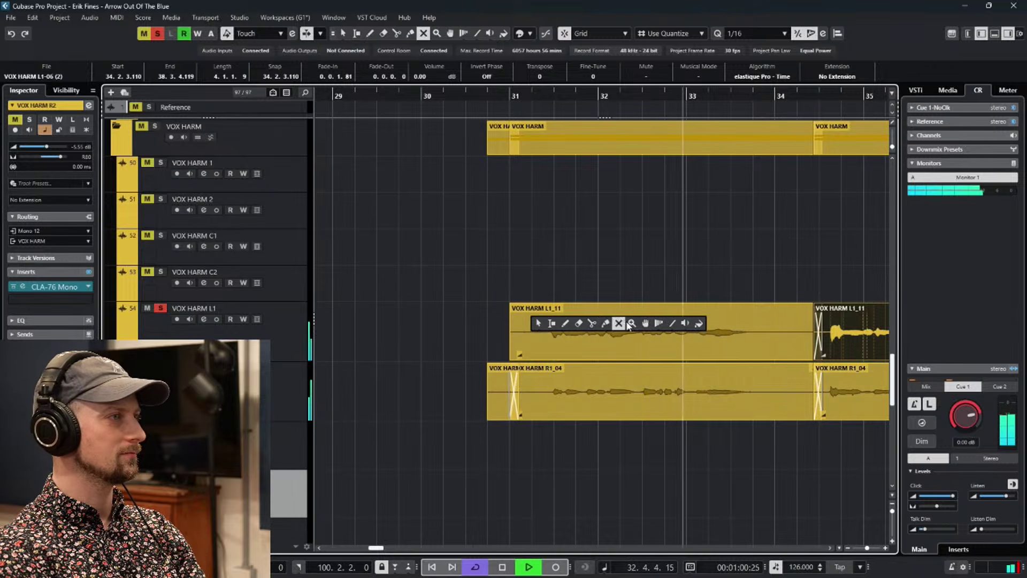
pyautogui.click(592, 323)
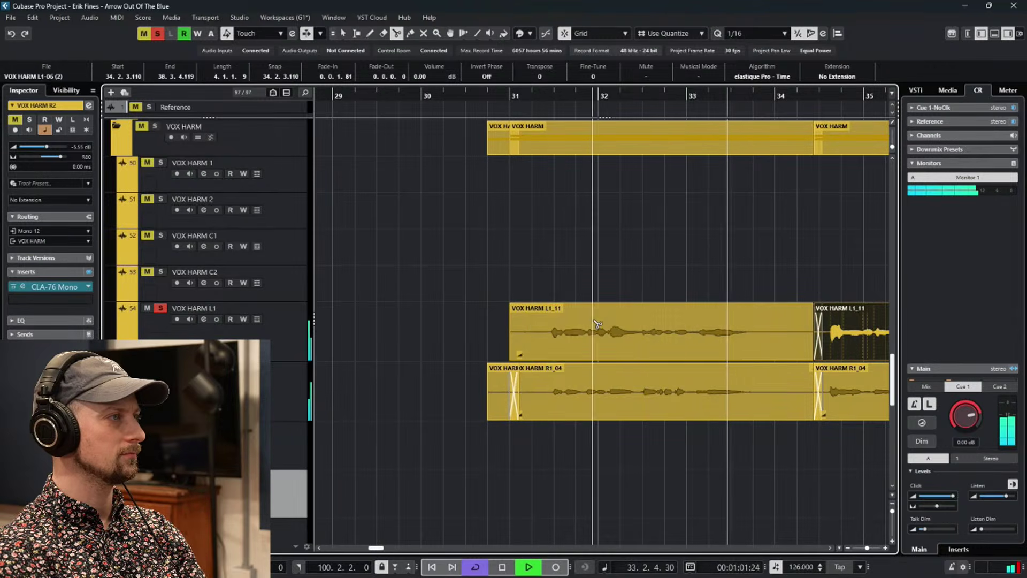
pyautogui.click(553, 352)
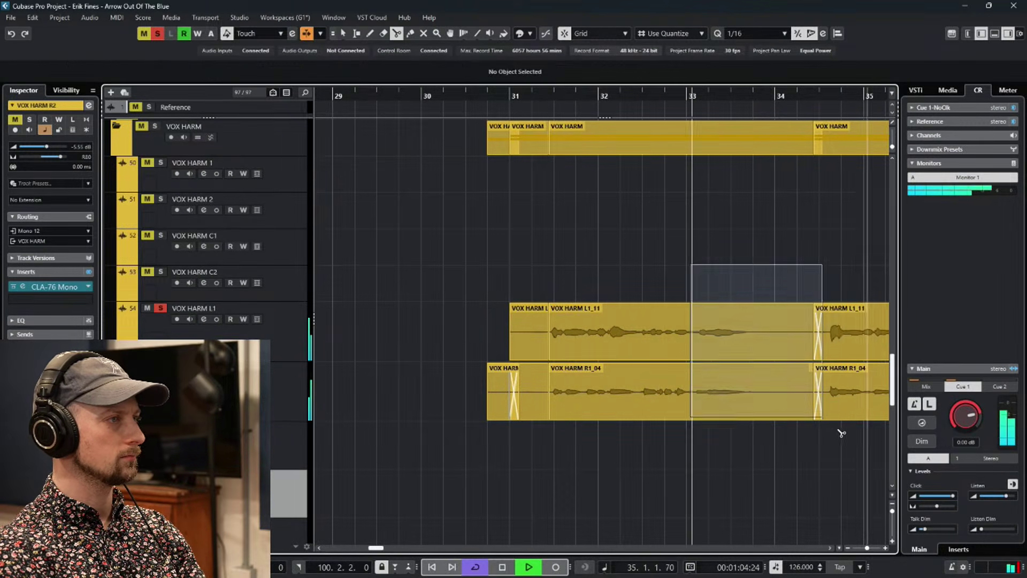
pyautogui.click(771, 369)
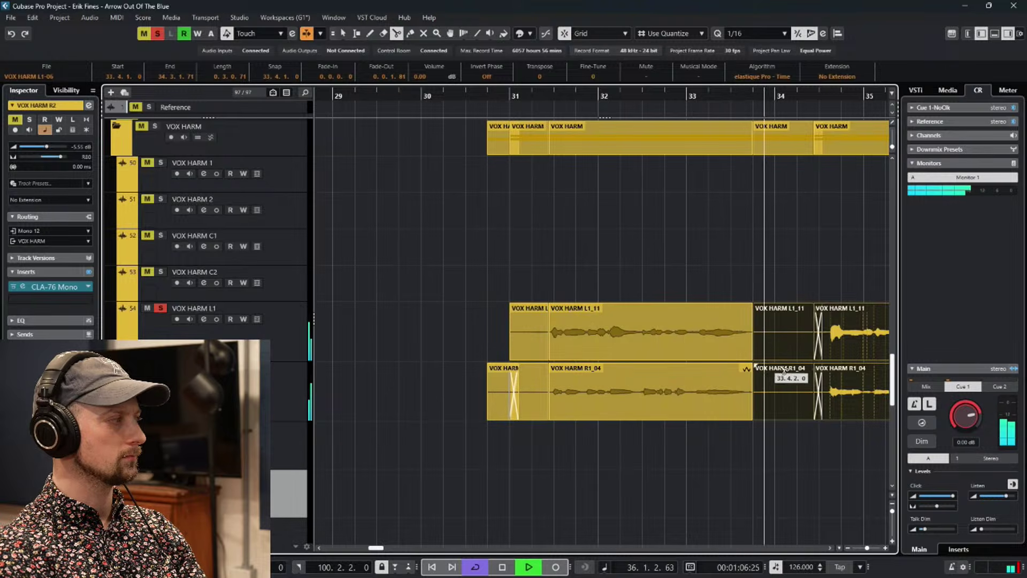
pyautogui.click(847, 348)
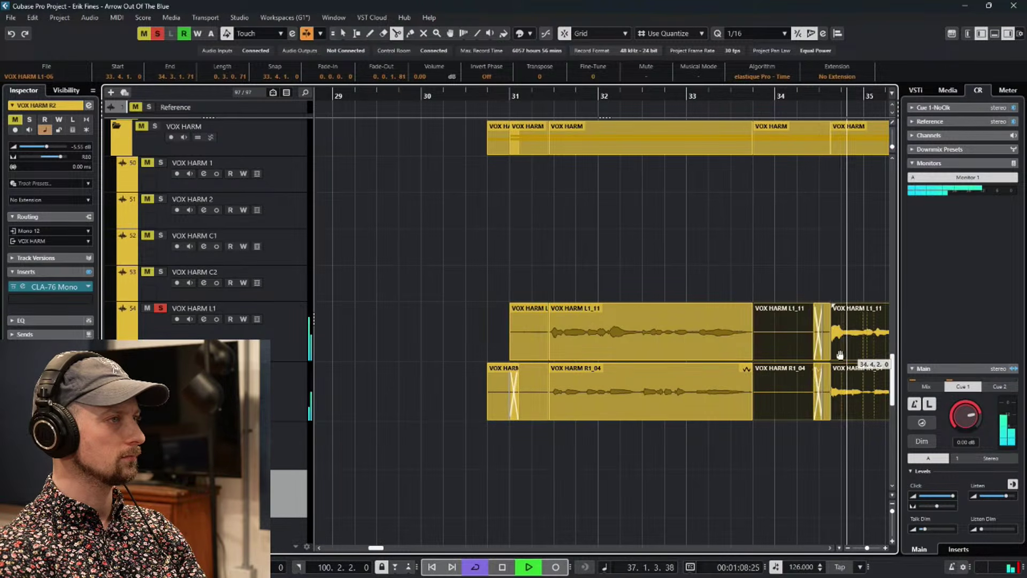
# Stop playback and split the VOX HARM L1 and R1 events at 37.1.1, in the middle of bar 37, and at 38.4.3.
pyautogui.hscroll(5, 722, 353)
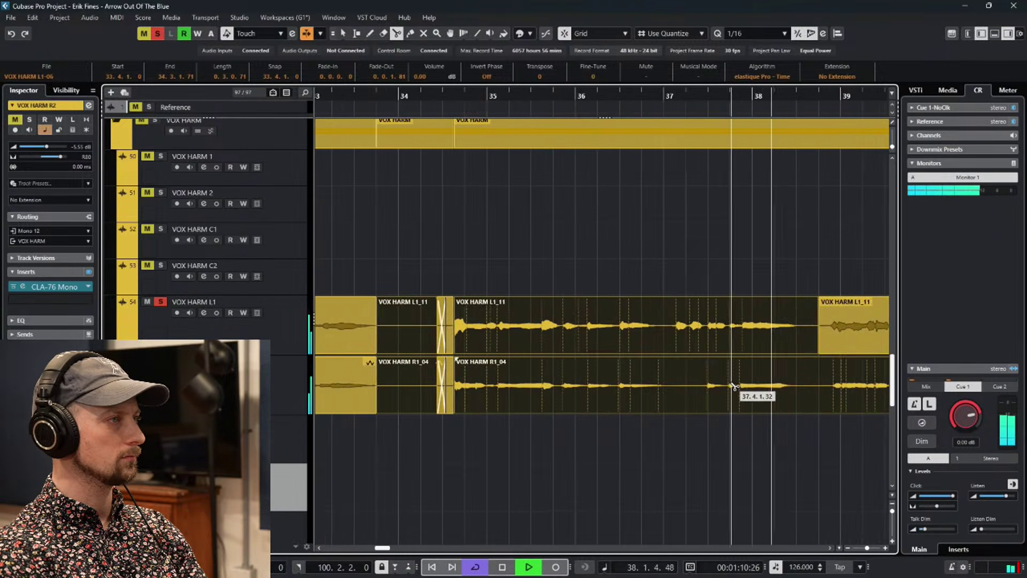
pyautogui.scroll(3, 733, 385)
pyautogui.press('space')
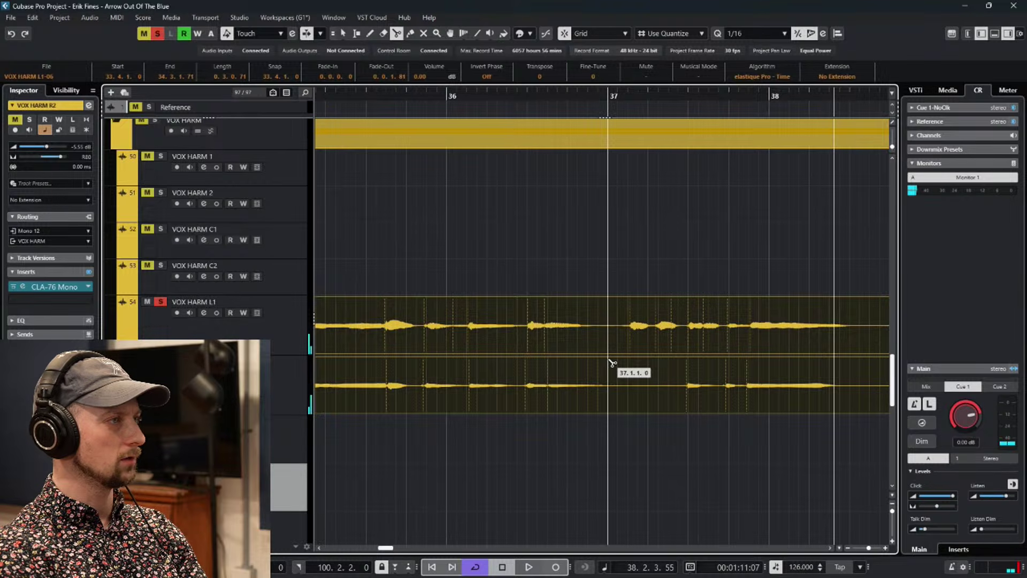
pyautogui.click(611, 363)
pyautogui.click(690, 362)
pyautogui.hscroll(2, 695, 362)
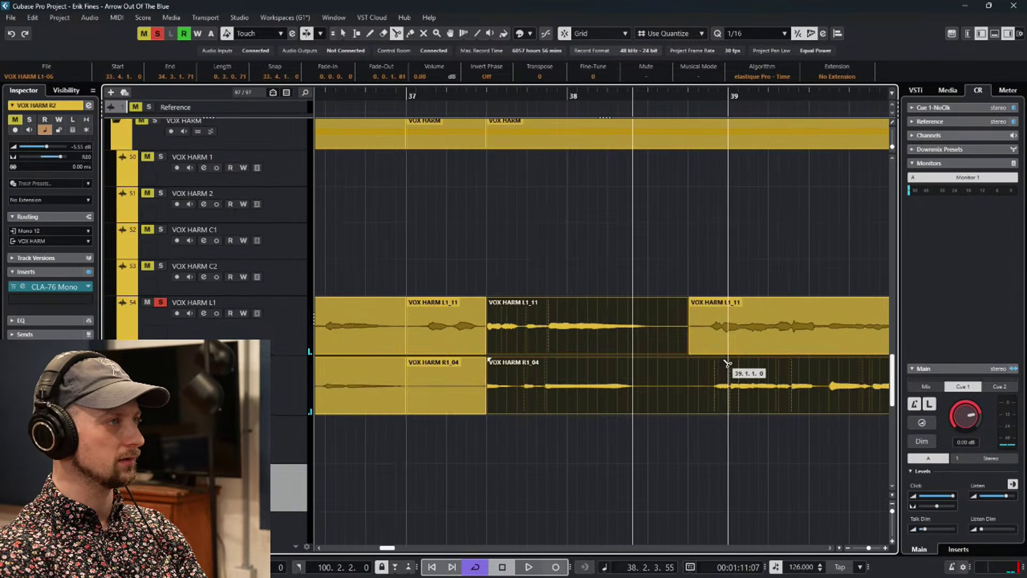
pyautogui.hscroll(2, 727, 363)
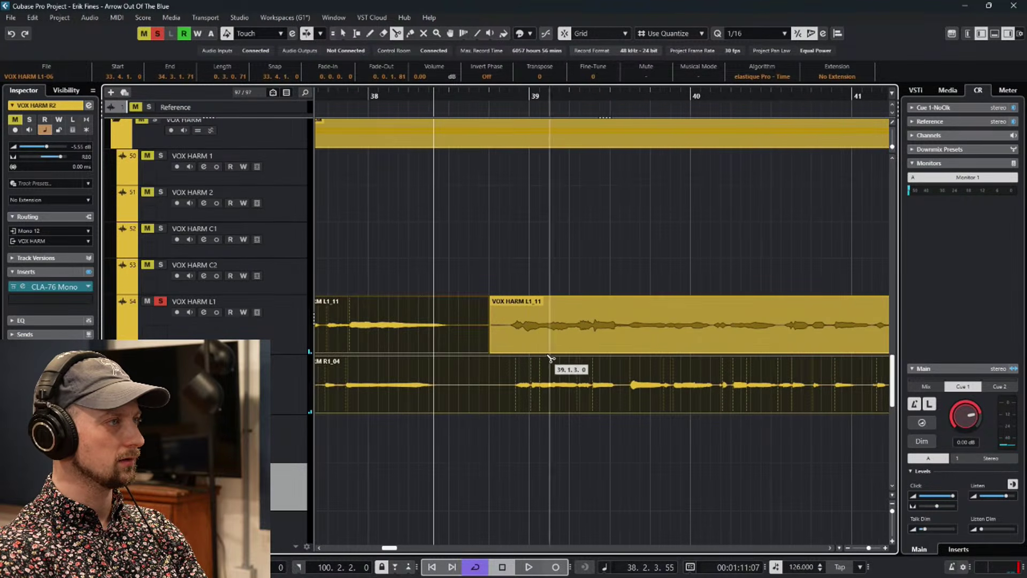
pyautogui.click(511, 349)
# Play from about bar 41 and split the VOX HARM L1 and R1 events at 42.1.1, 42.3.2 and 46.4.3.
pyautogui.hscroll(5, 355, 359)
pyautogui.click(519, 101)
pyautogui.press('space')
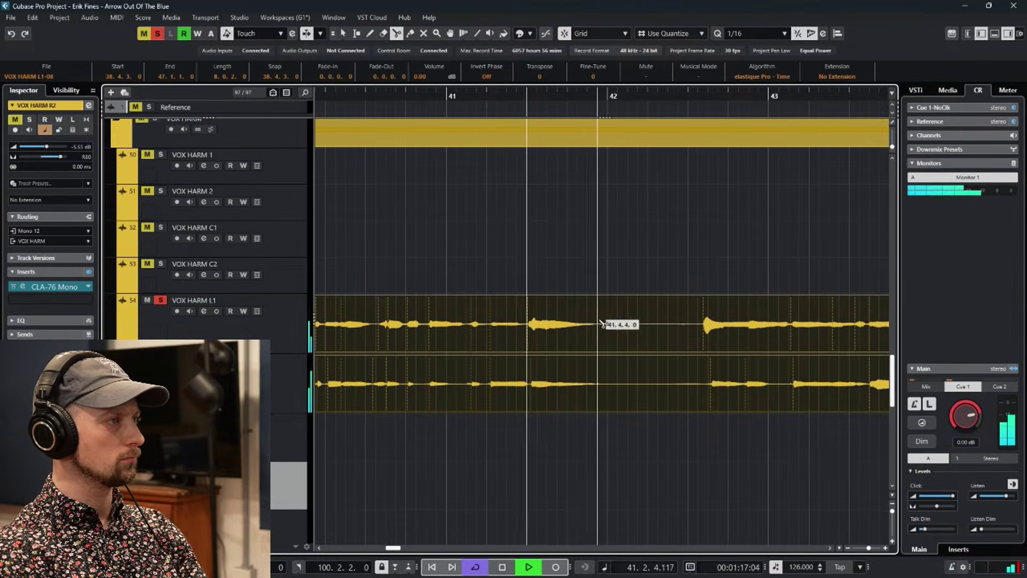
pyautogui.click(614, 366)
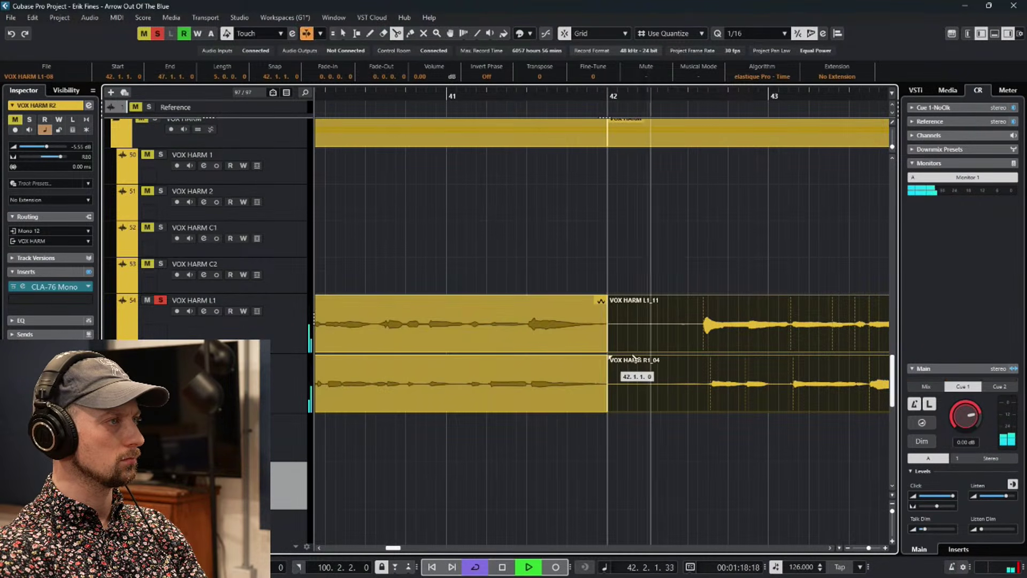
pyautogui.click(702, 355)
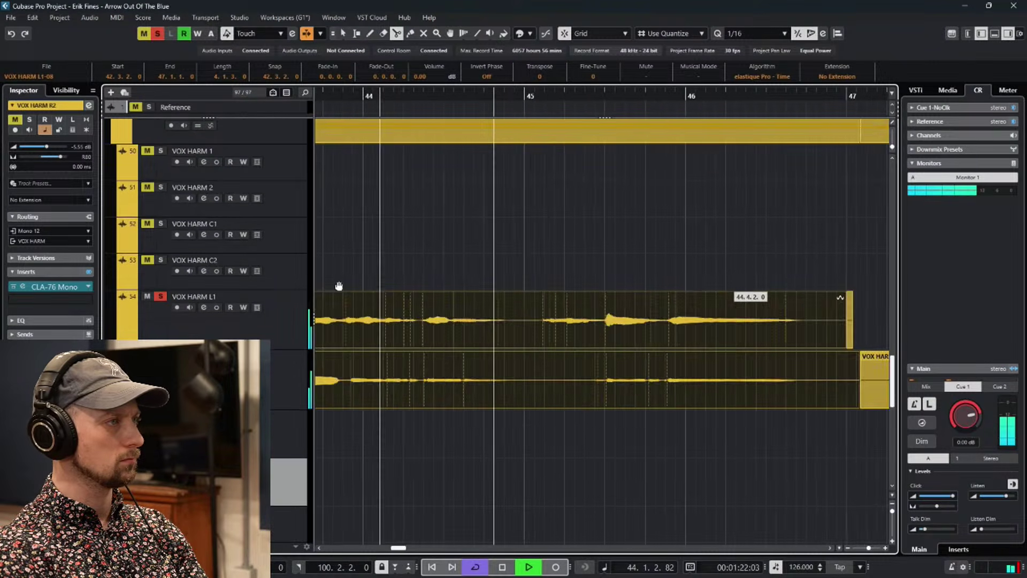
pyautogui.click(642, 384)
pyautogui.scroll(-1, 686, 319)
pyautogui.hscroll(-3, 686, 319)
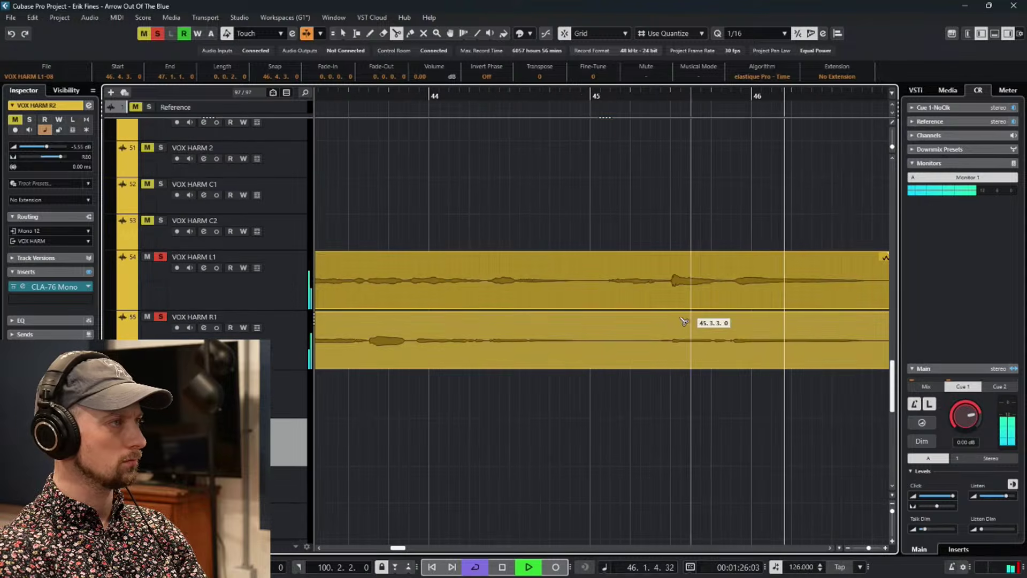
# Split the VOX HARM L1 and VOX HARM R1 events together at positions 45.1.2 and 45.3.1.
pyautogui.click(525, 101)
pyautogui.moveTo(625, 206); pyautogui.dragTo(621, 232)
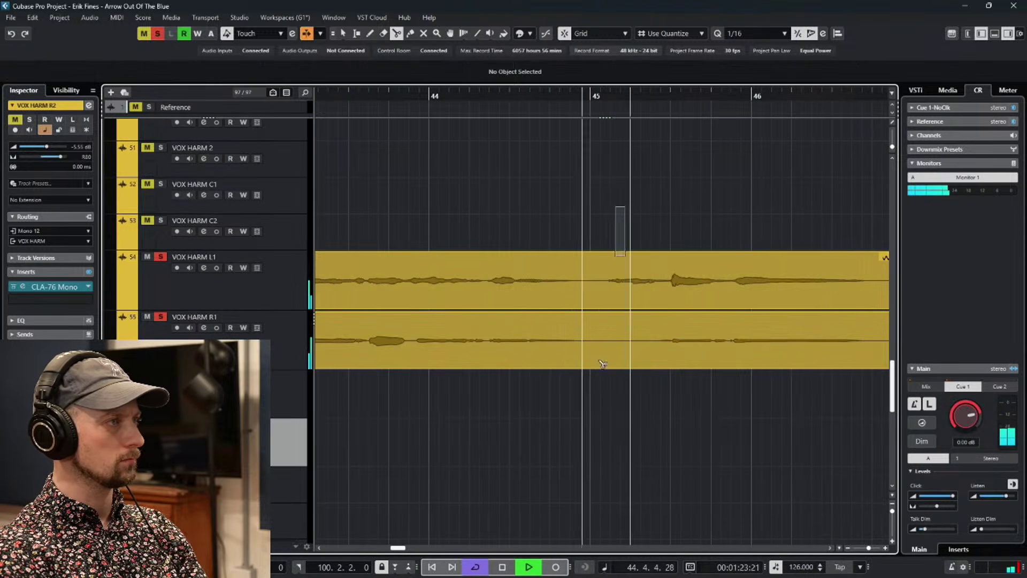
pyautogui.click(601, 295)
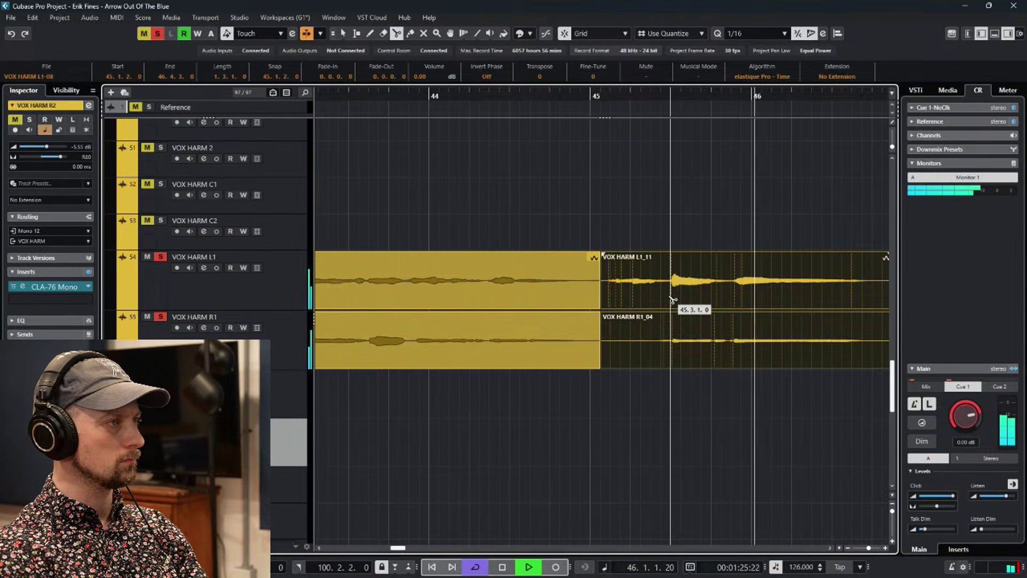
pyautogui.click(672, 299)
pyautogui.rightClick(666, 223)
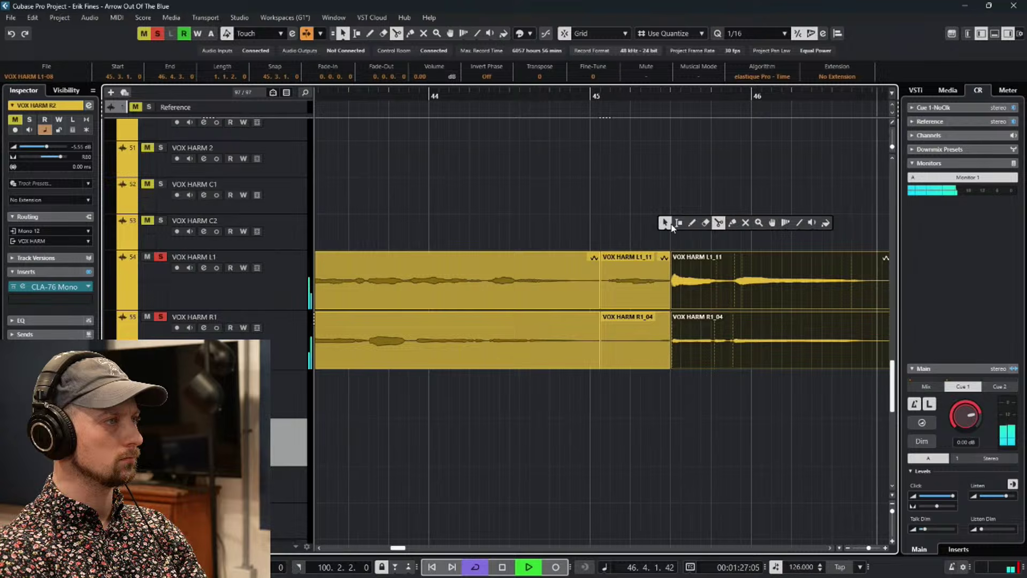
pyautogui.click(745, 223)
# Delete the leftover event slices before, between and after the sung phrases on VOX HARM L1 and R1, bars 31 to 47.
pyautogui.scroll(-4, 757, 248)
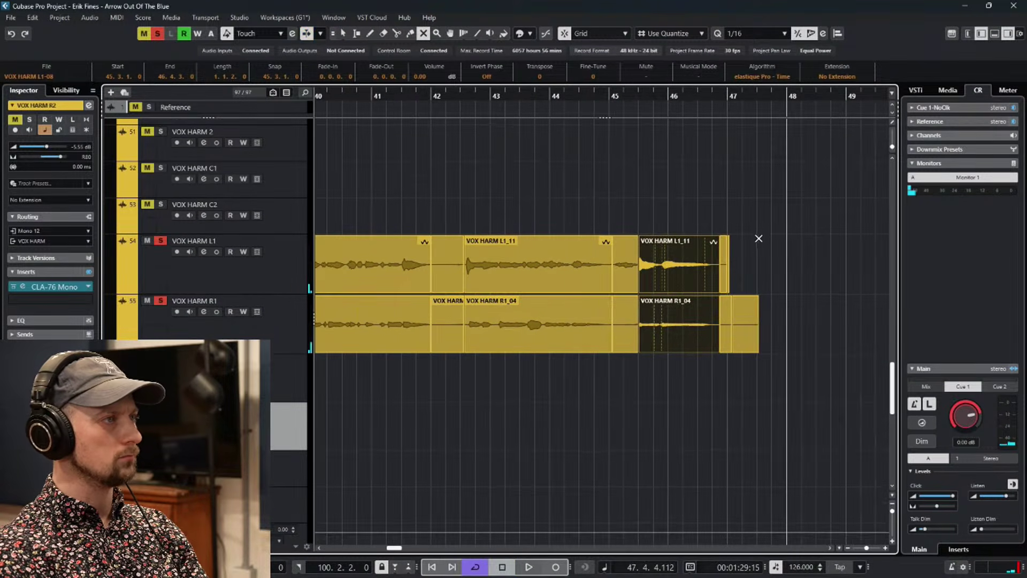
pyautogui.moveTo(768, 224); pyautogui.dragTo(637, 356)
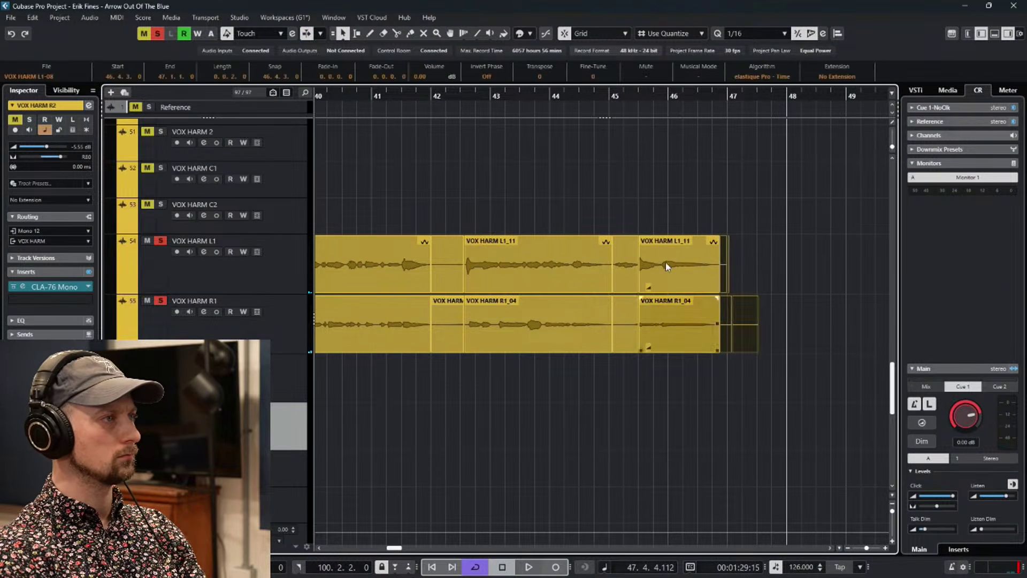
pyautogui.moveTo(630, 220); pyautogui.dragTo(624, 343)
pyautogui.moveTo(448, 222); pyautogui.dragTo(445, 320)
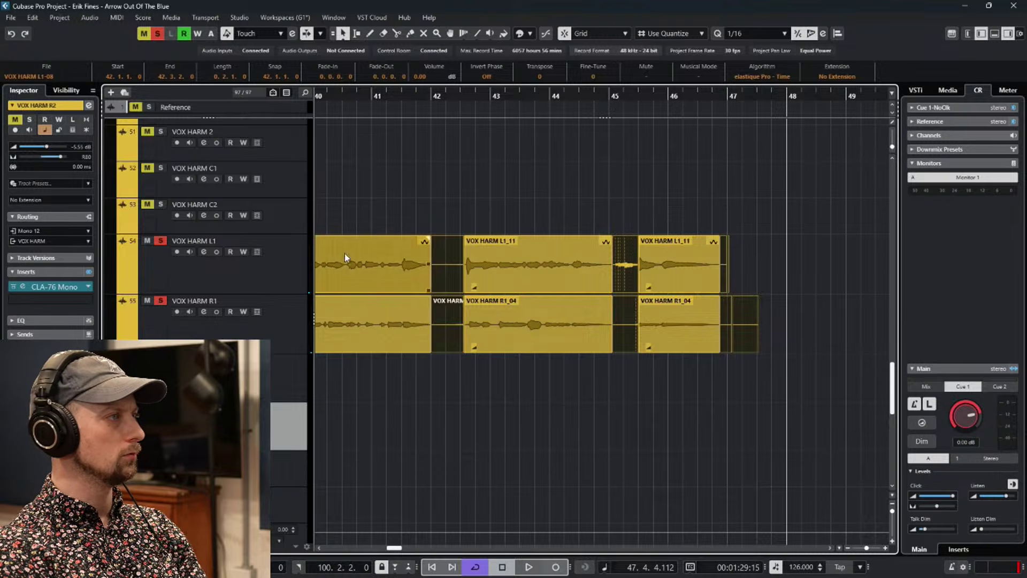
pyautogui.moveTo(351, 254); pyautogui.dragTo(687, 254)
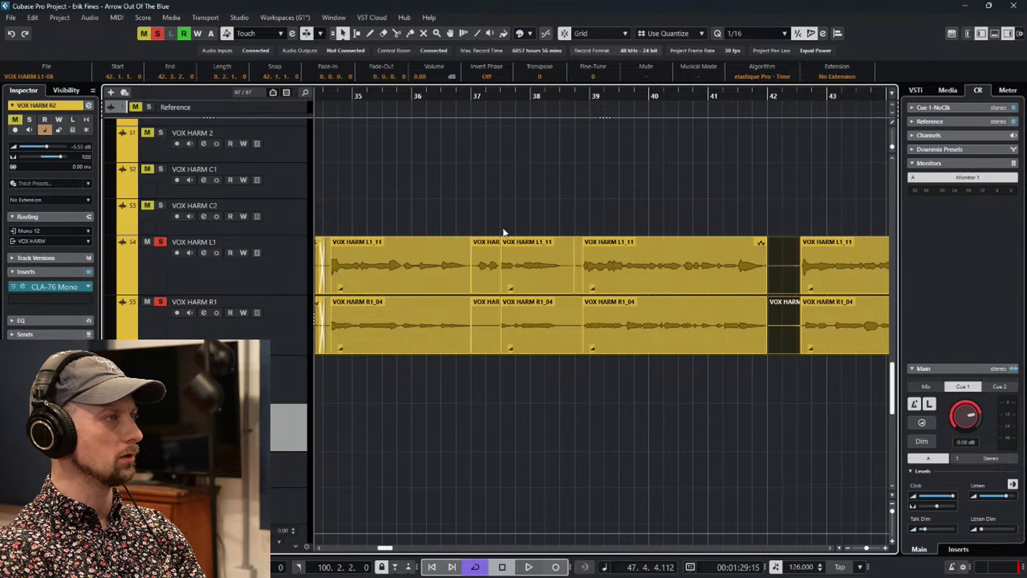
pyautogui.moveTo(490, 328); pyautogui.dragTo(490, 332)
pyautogui.moveTo(445, 398); pyautogui.dragTo(690, 313)
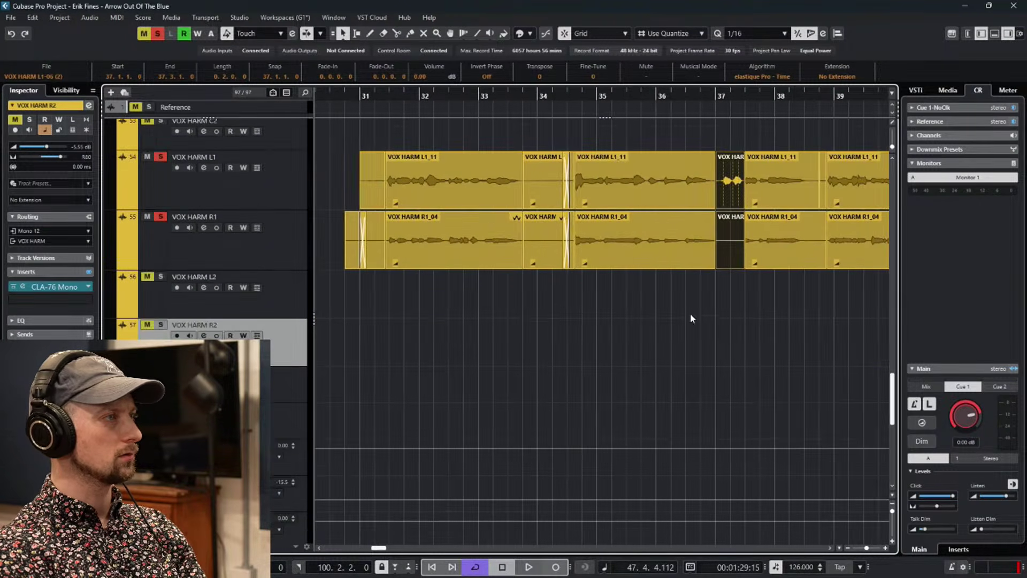
pyautogui.moveTo(571, 270); pyautogui.dragTo(570, 267)
pyautogui.moveTo(397, 180); pyautogui.dragTo(472, 275)
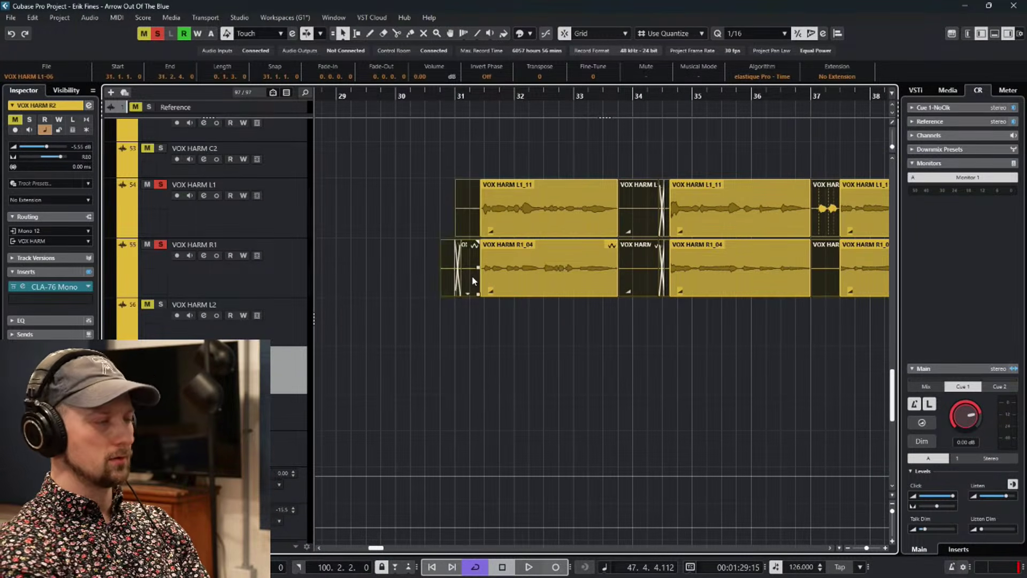
pyautogui.press('Delete')
# Give all remaining VOX HARM L1 and R1 events a fade-in of 0.0.0.20 and a fade-out of 0.0.0.42.
pyautogui.moveTo(426, 162); pyautogui.dragTo(642, 325)
pyautogui.scroll(4, 529, 247)
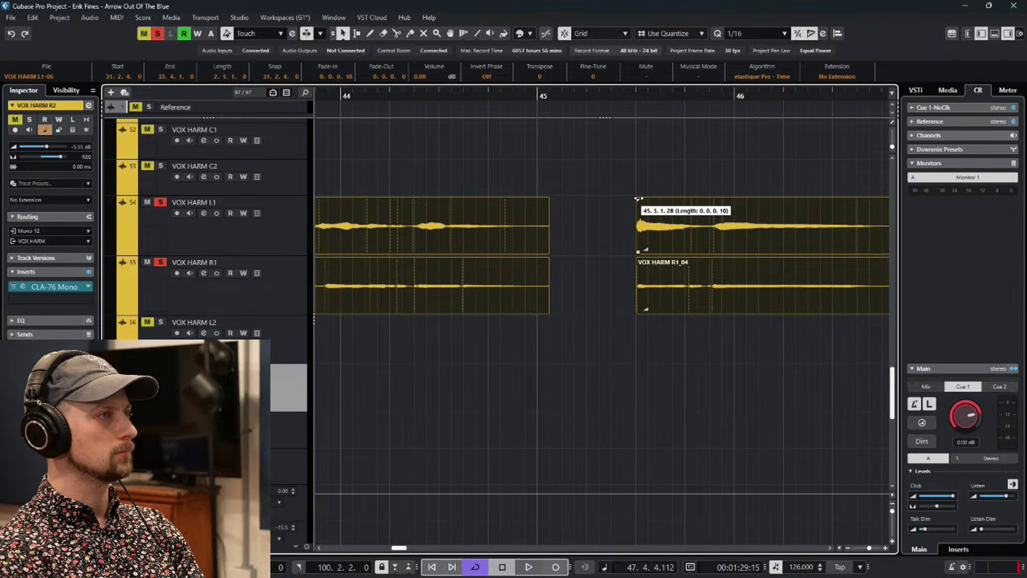
pyautogui.hscroll(3, 487, 205)
pyautogui.moveTo(625, 201); pyautogui.dragTo(621, 201)
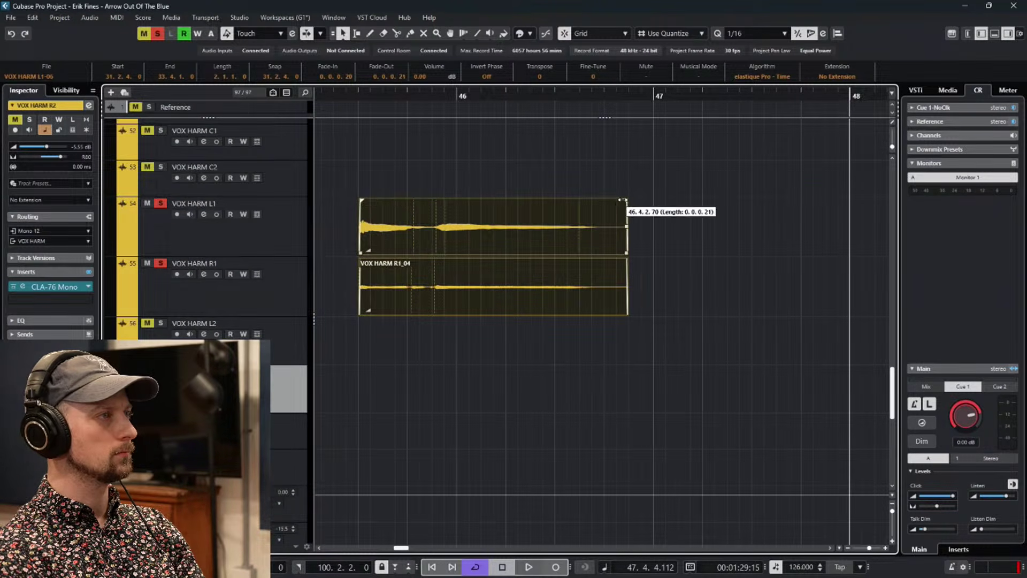
pyautogui.hscroll(-6, 463, 203)
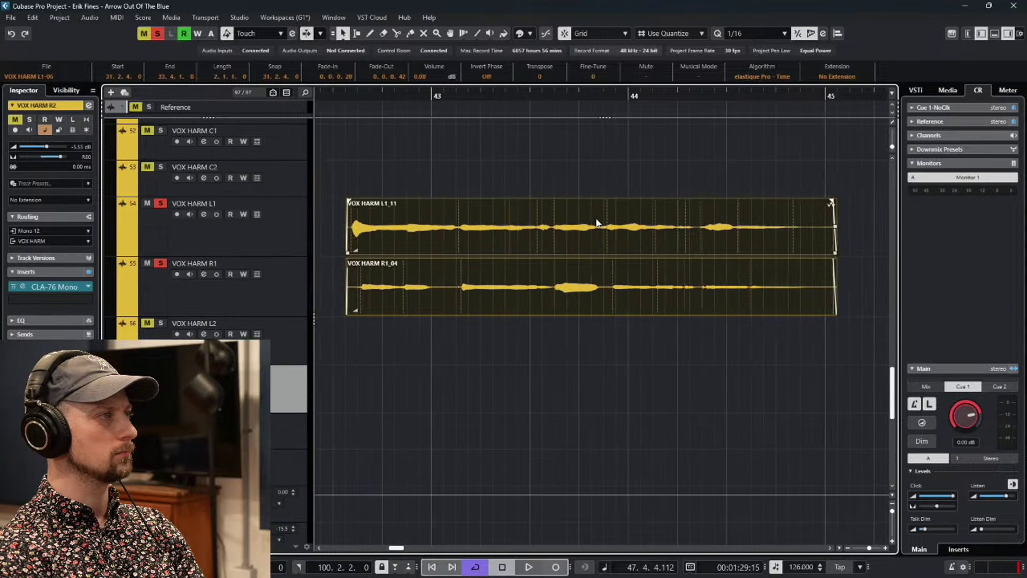
pyautogui.hscroll(-7, 620, 225)
pyautogui.scroll(-1, 621, 224)
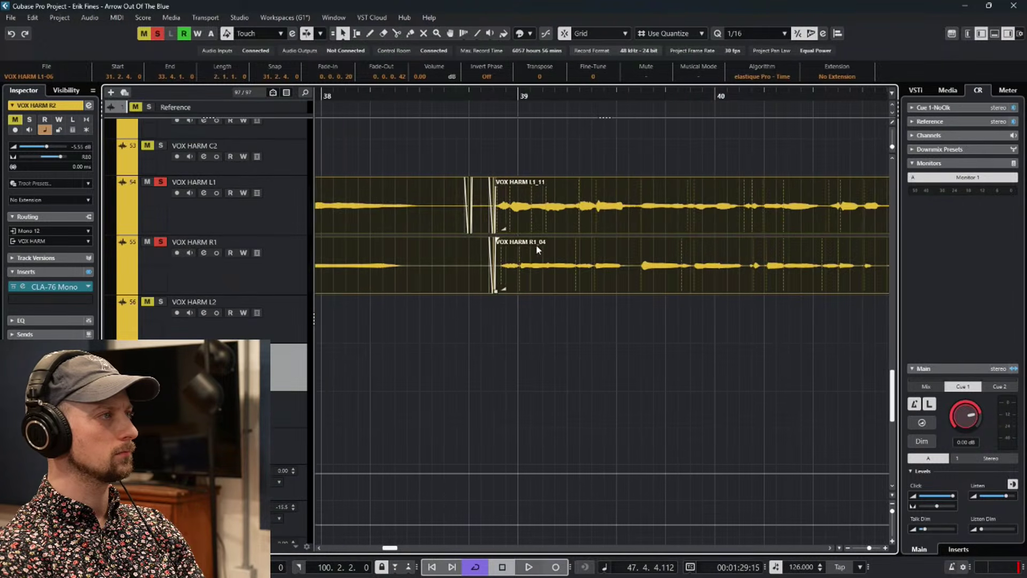
# Play the VOX HARM L1 and R1 phrases from bar 38 across the transition into bar 39.
pyautogui.click(698, 222)
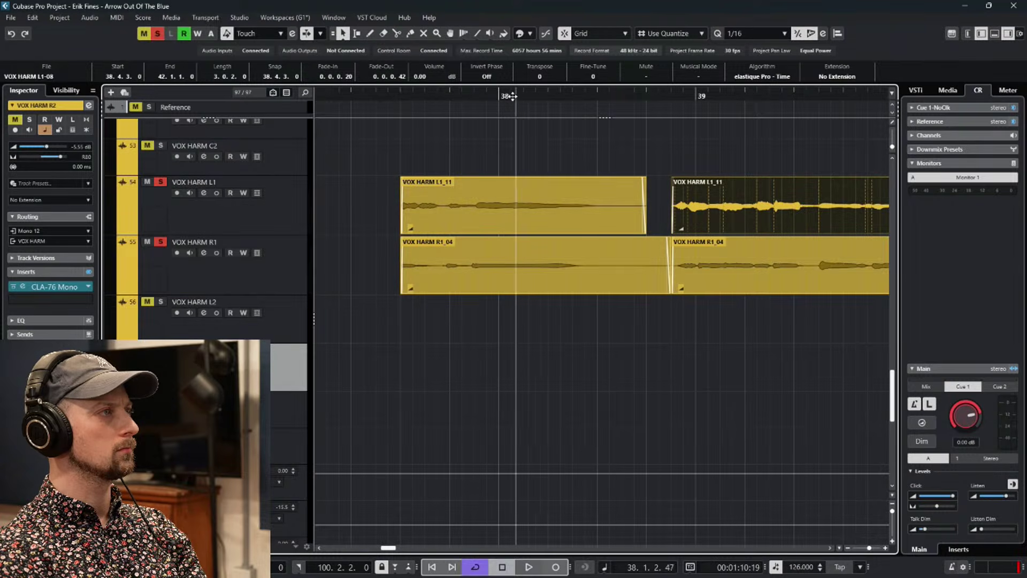
pyautogui.click(511, 136)
pyautogui.press('space')
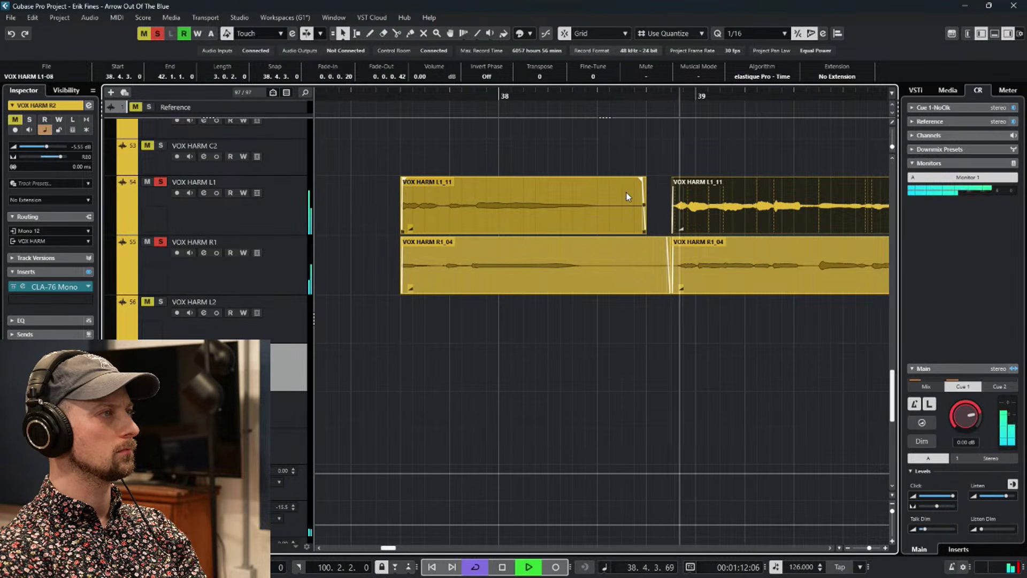
pyautogui.press('space')
# Split the L1 and R1 phrases starting at 37.3.1 at position 38.3.2 and delete their tails.
pyautogui.click(591, 174)
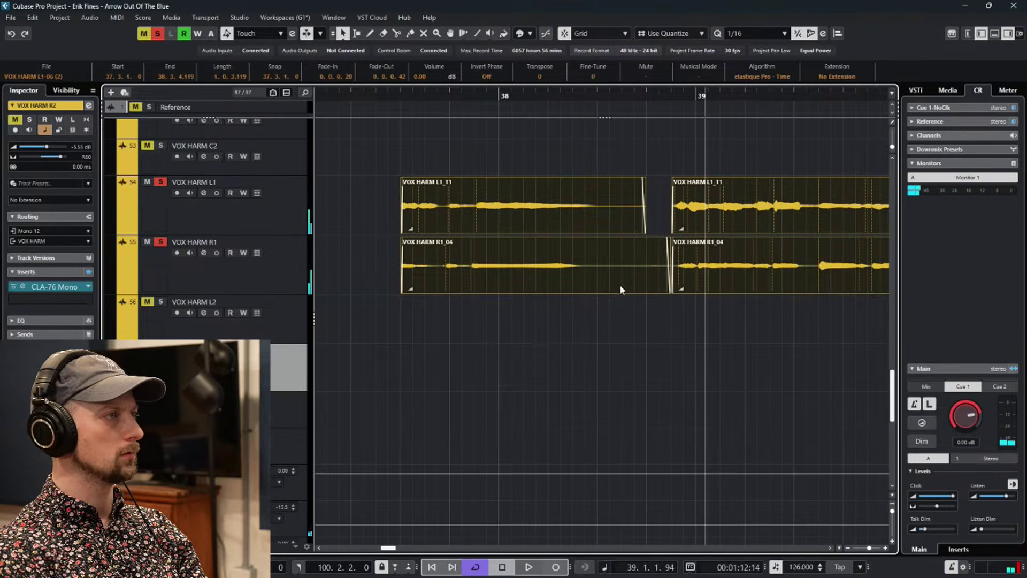
pyautogui.press('3')
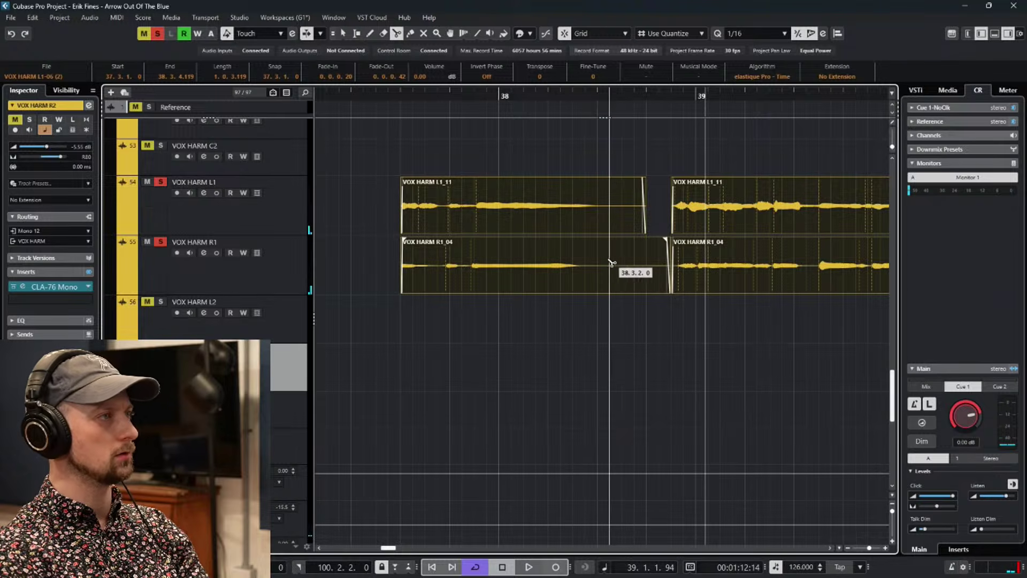
pyautogui.click(609, 262)
pyautogui.rightClick(666, 315)
pyautogui.click(669, 322)
pyautogui.moveTo(658, 298); pyautogui.dragTo(631, 179)
pyautogui.press('Delete')
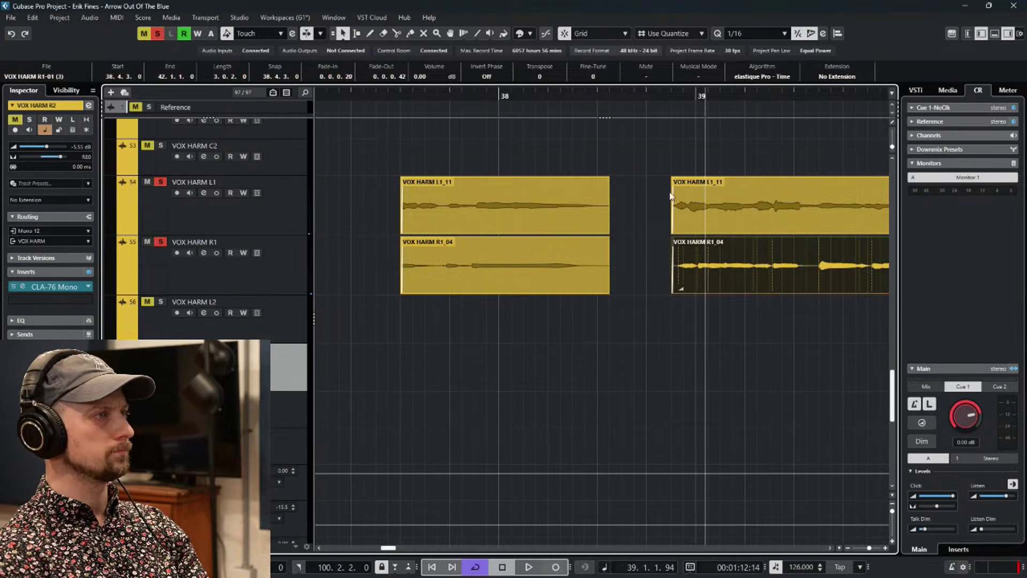
# Turn off all solos during playback and lengthen the fade-outs of the L1 and R1 phrases ending at 38.3.2 to 0.0.1.65.
pyautogui.doubleClick(368, 98)
pyautogui.click(155, 34)
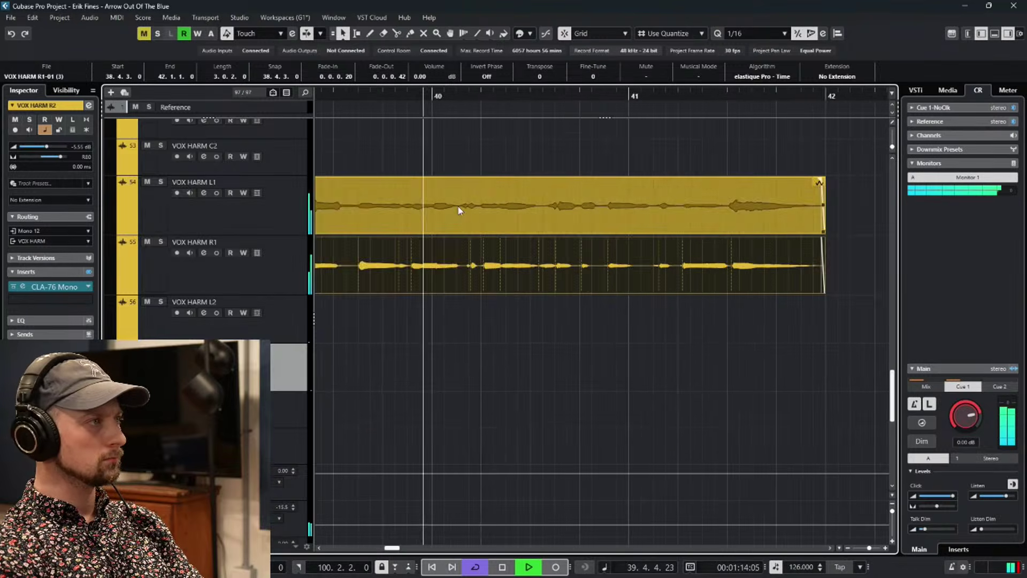
pyautogui.hscroll(-5, 461, 210)
pyautogui.scroll(-1, 579, 240)
pyautogui.click(502, 173)
pyautogui.moveTo(502, 173); pyautogui.dragTo(486, 174)
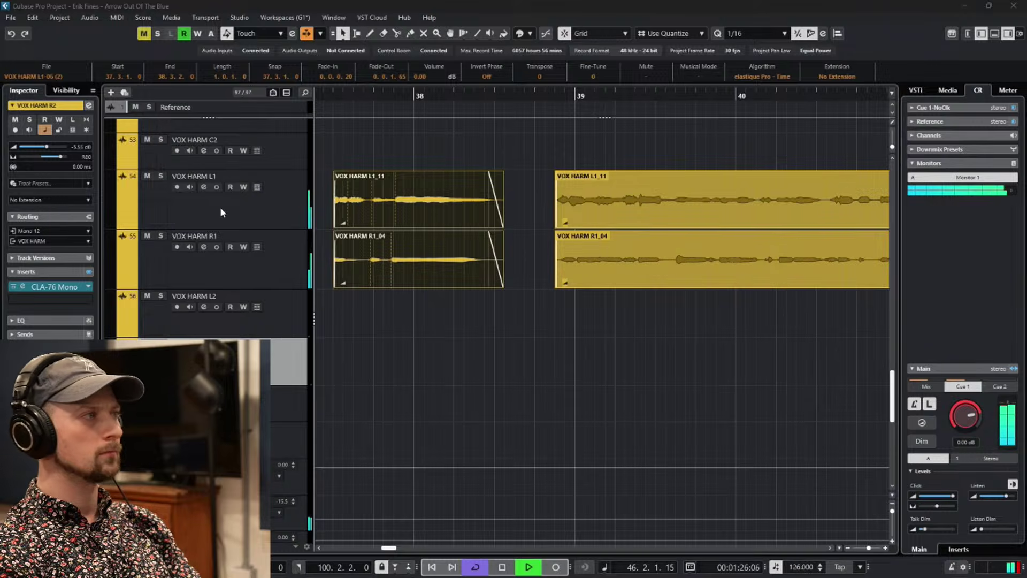
# Check the VOX HARM L1 channel settings and play a loop spanning all the harmony phrases, from about bar 31 to 47.1.3.
pyautogui.click(203, 187)
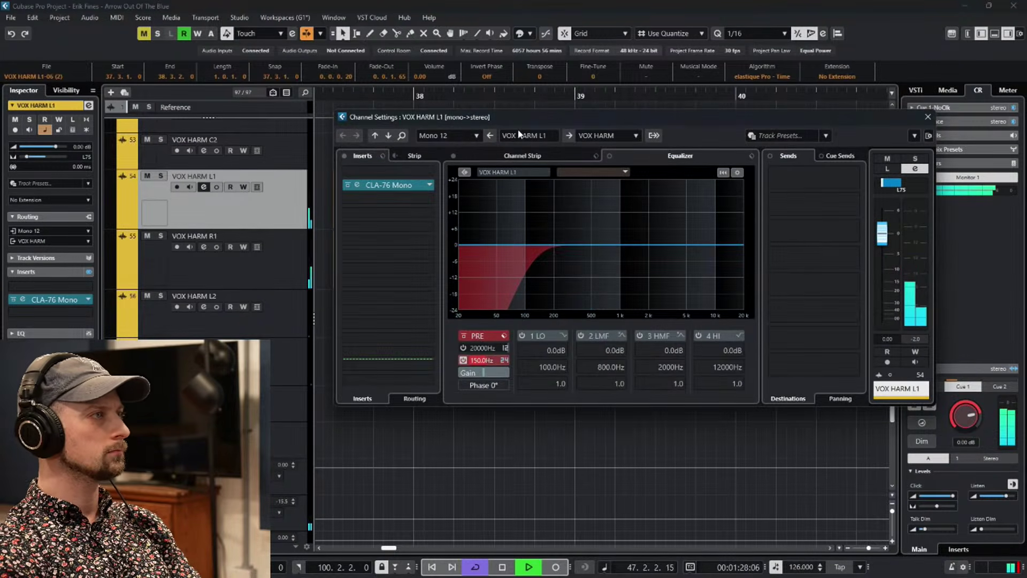
pyautogui.moveTo(542, 118); pyautogui.dragTo(569, 355)
pyautogui.keyDown('ctrl'); pyautogui.scroll(-3, 548, 259); pyautogui.keyUp('ctrl')
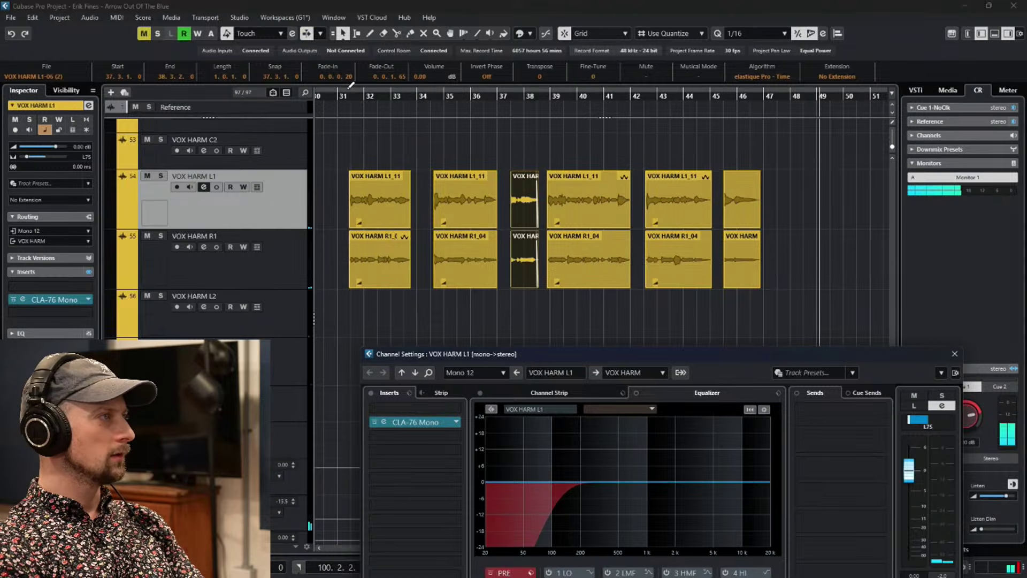
pyautogui.moveTo(347, 91); pyautogui.dragTo(780, 97)
pyautogui.click(356, 94)
pyautogui.press('space')
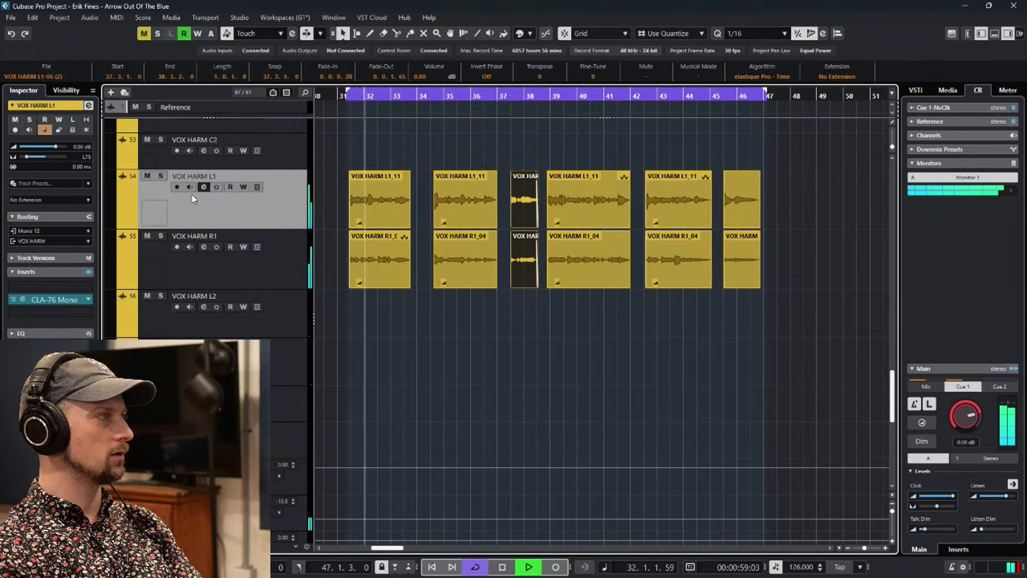
# Solo VOX HARM L1 and add a DeEsser to its channel strip.
pyautogui.click(160, 176)
pyautogui.click(203, 187)
pyautogui.moveTo(547, 353); pyautogui.dragTo(499, 221)
pyautogui.click(502, 260)
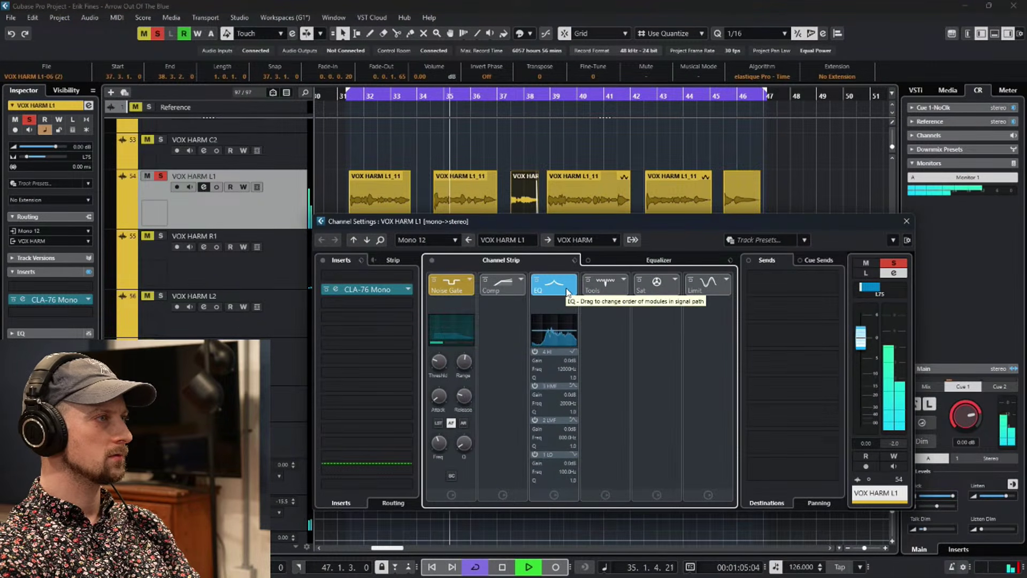
pyautogui.click(623, 279)
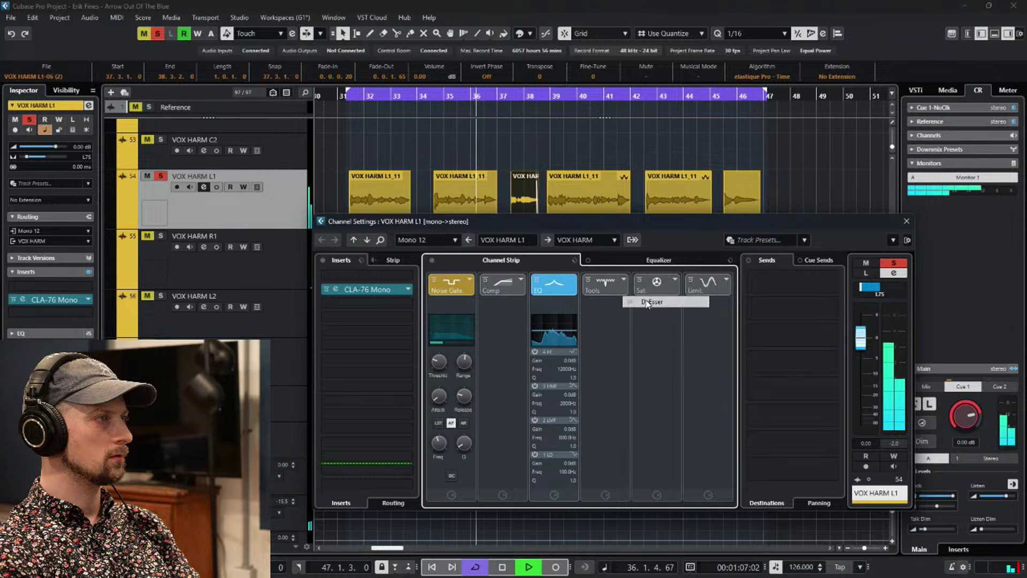
pyautogui.click(628, 297)
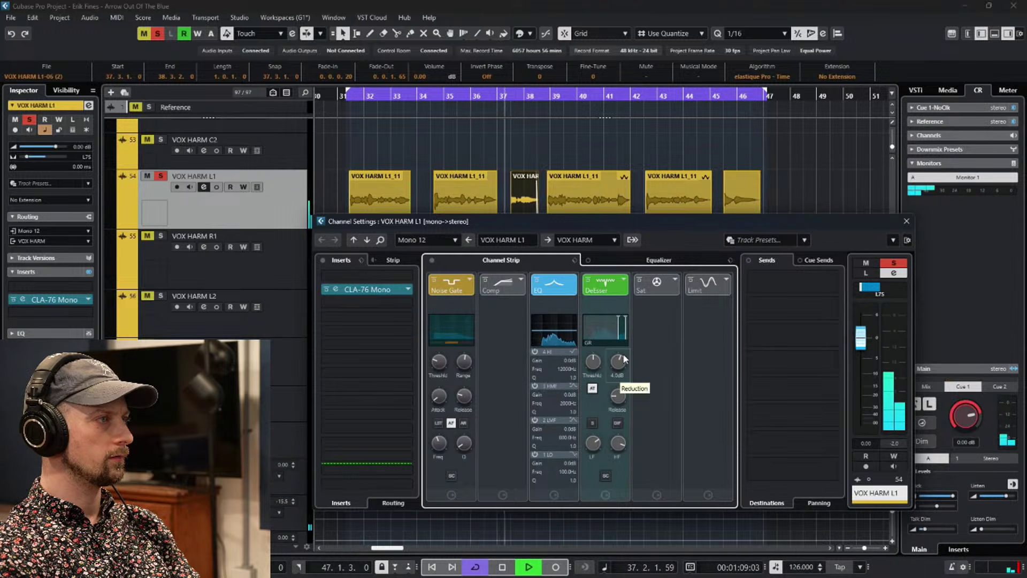
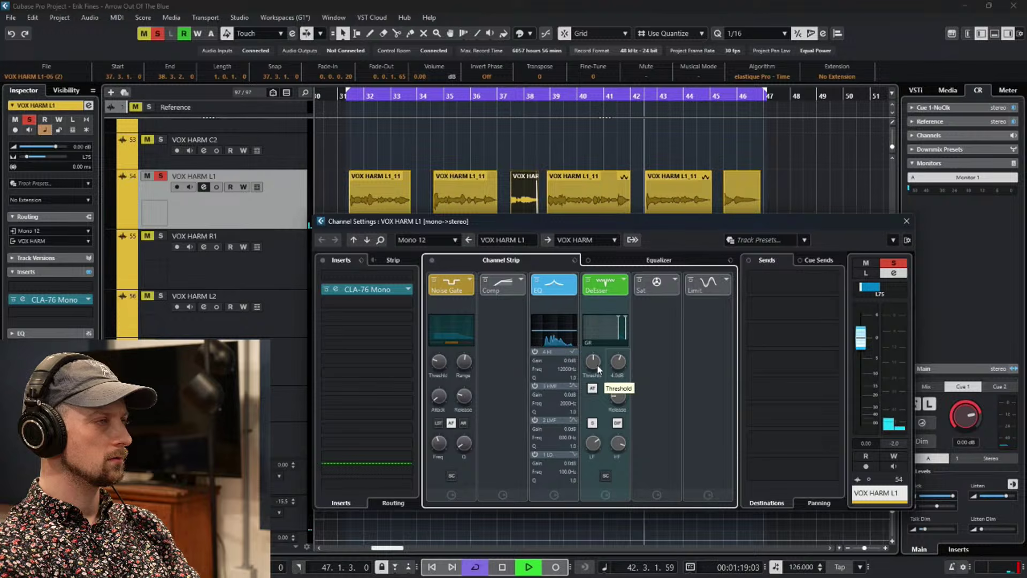
# Lower the DeEsser threshold on VOX HARM L1, turn off its difference monitoring and stop playback.
pyautogui.moveTo(592, 379); pyautogui.dragTo(592, 388)
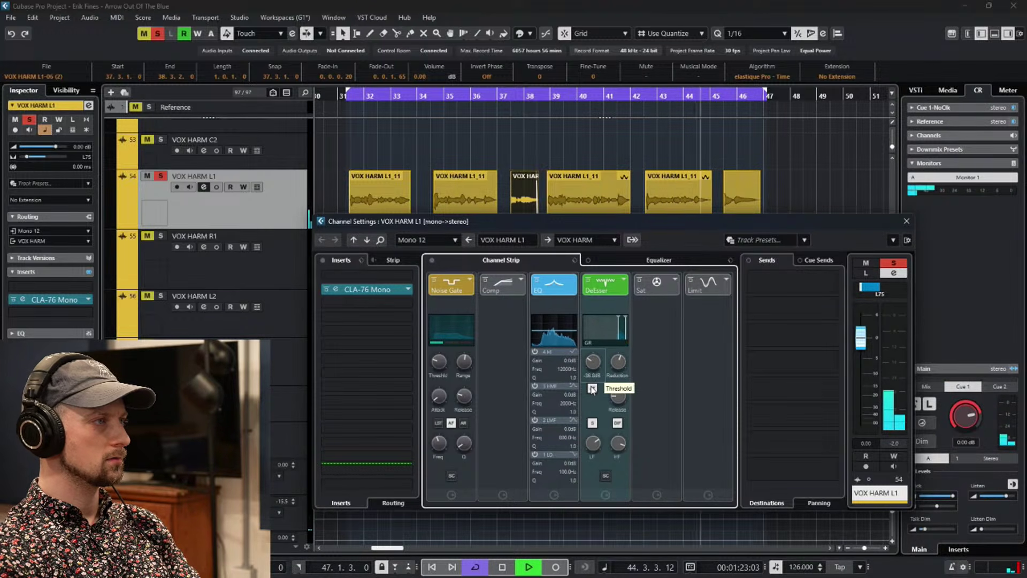
pyautogui.click(617, 423)
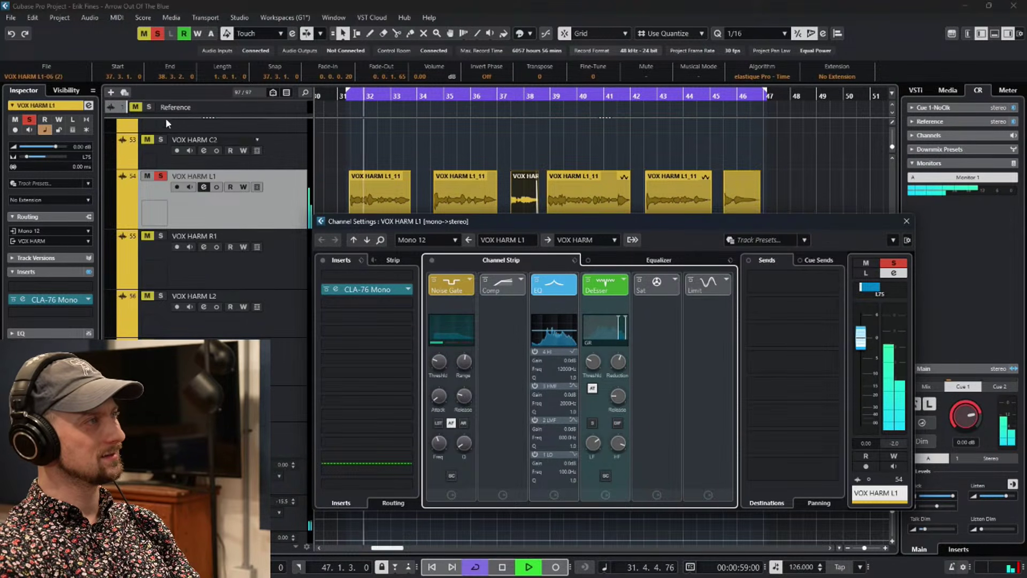
pyautogui.press('space')
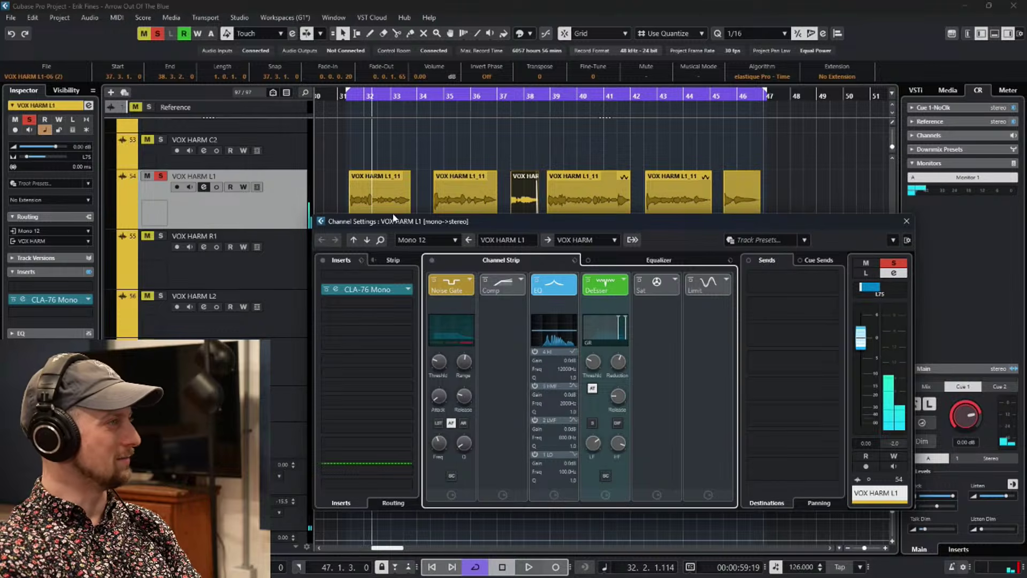
# Open the first VOX HARM L1 phrase in an enlarged sample editor and enable VariAudio editing.
pyautogui.doubleClick(403, 193)
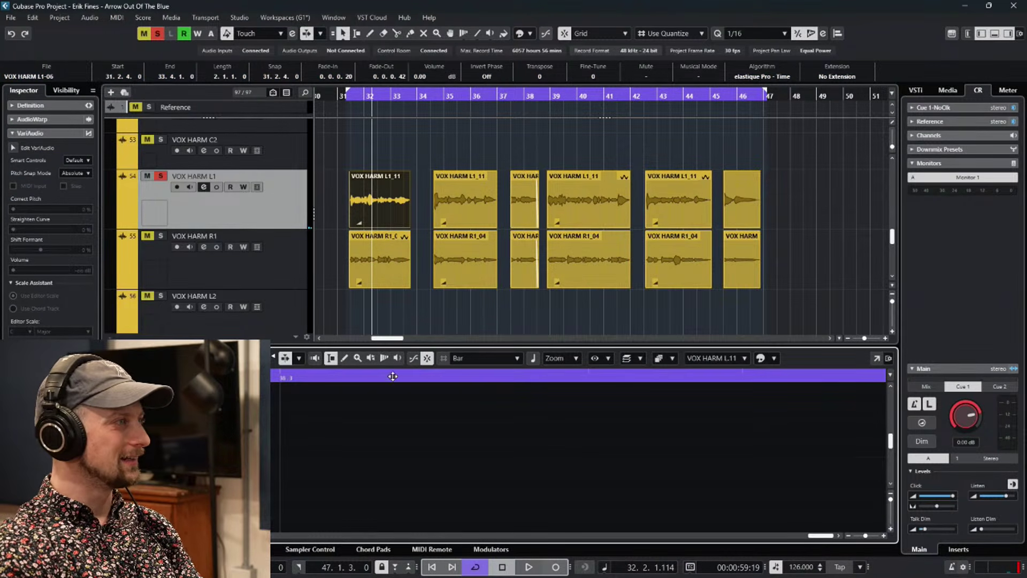
pyautogui.moveTo(419, 344); pyautogui.dragTo(321, 267)
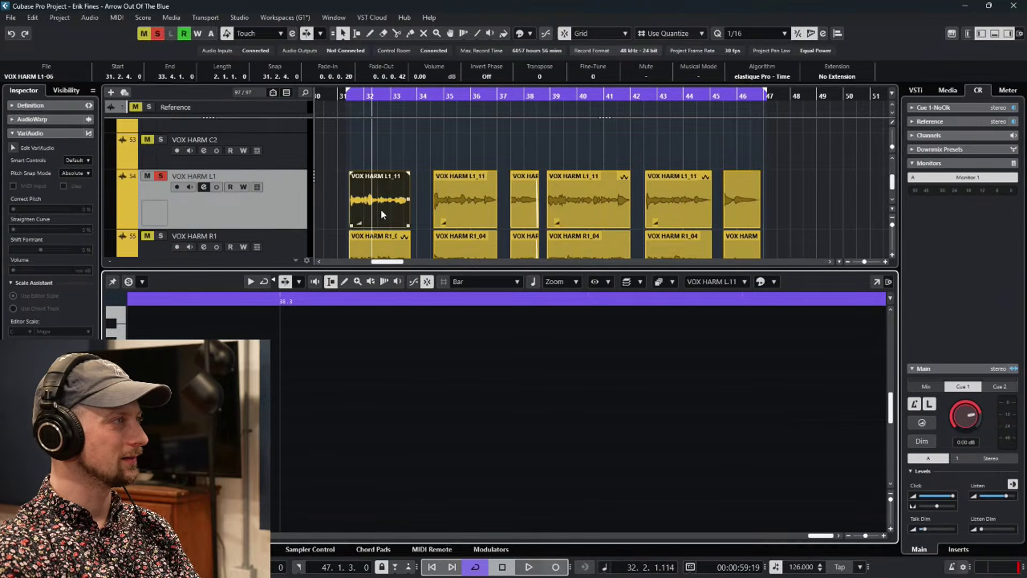
pyautogui.click(17, 149)
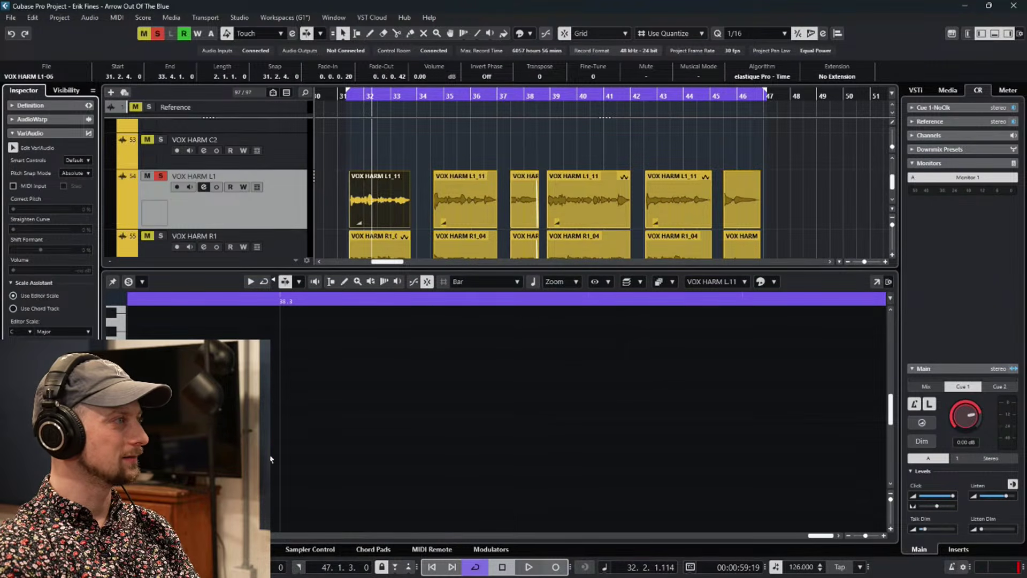
# Play the first VOX HARM L1 phrase and review its VariAudio pitch segments.
pyautogui.press('space')
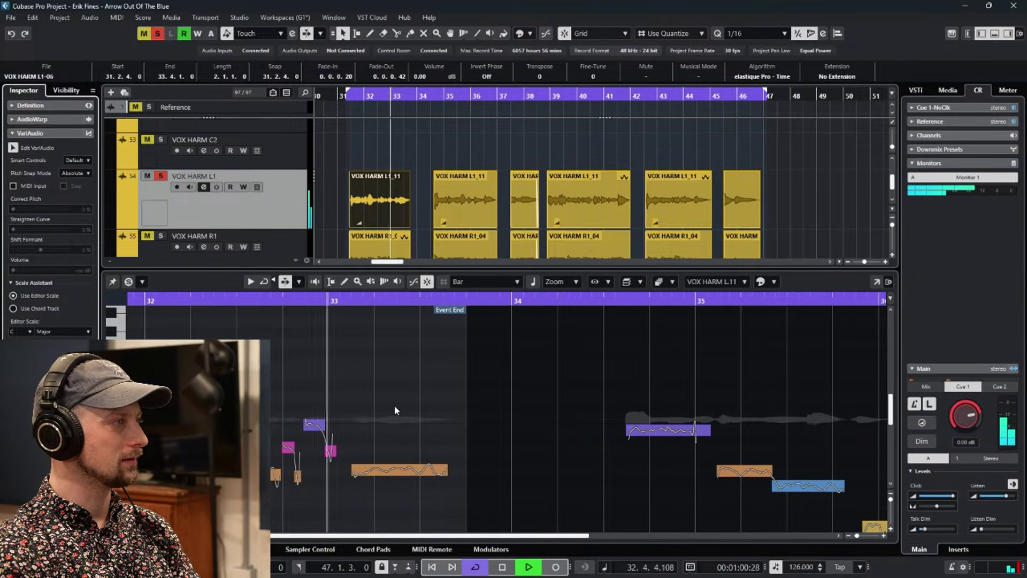
pyautogui.press('space')
pyautogui.hscroll(-5, 653, 390)
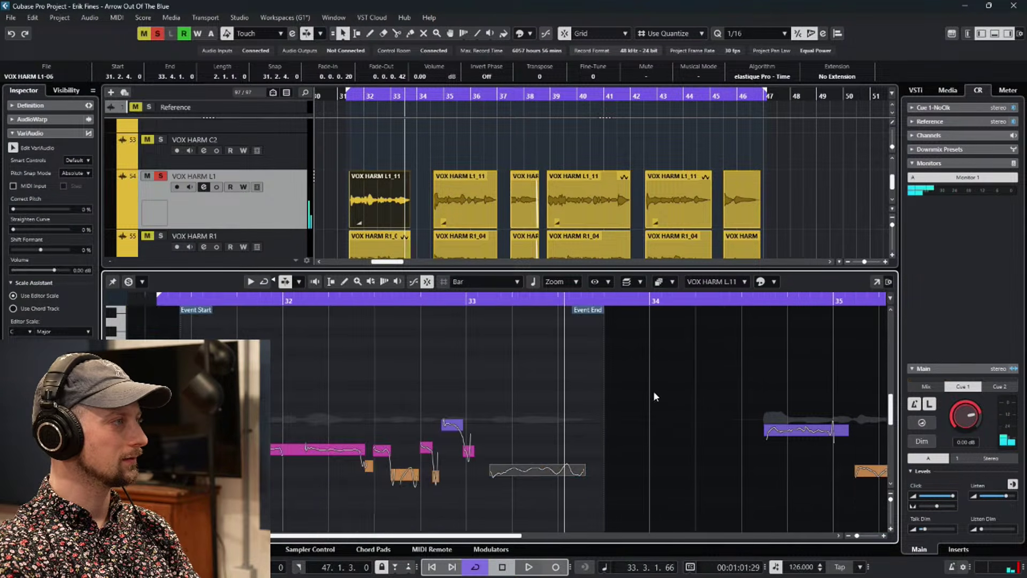
# Replay the opening of the first VOX HARM L1 phrase and delete its first long VariAudio pitch segment.
pyautogui.press('space')
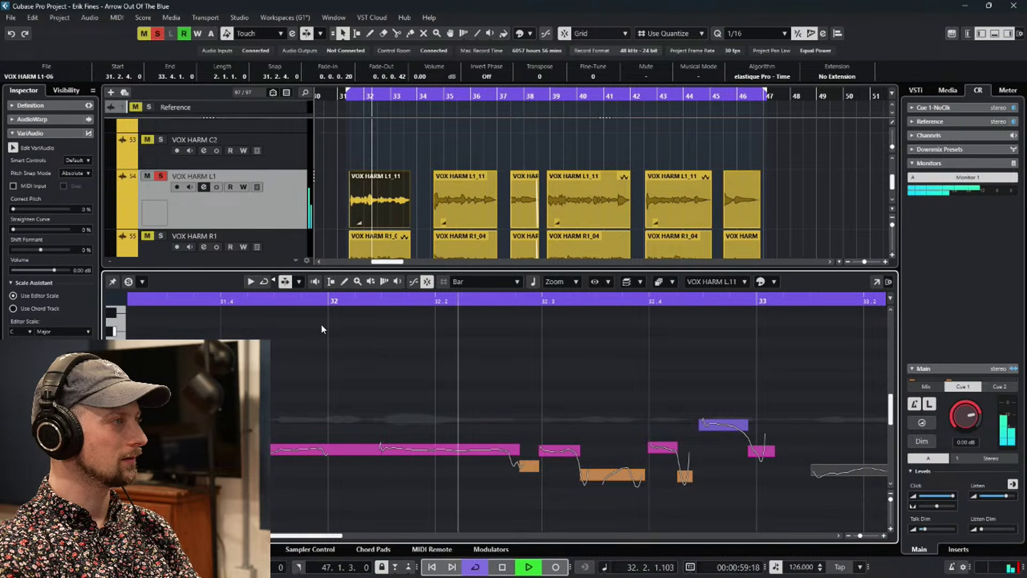
pyautogui.press('h')
pyautogui.press('space')
pyautogui.press('space')
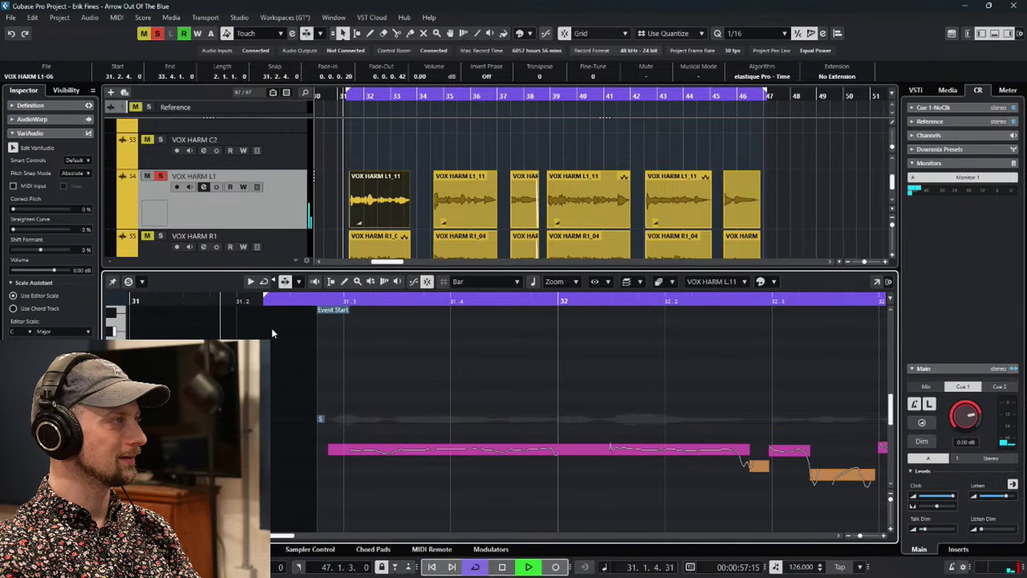
pyautogui.press('space')
pyautogui.press('Delete')
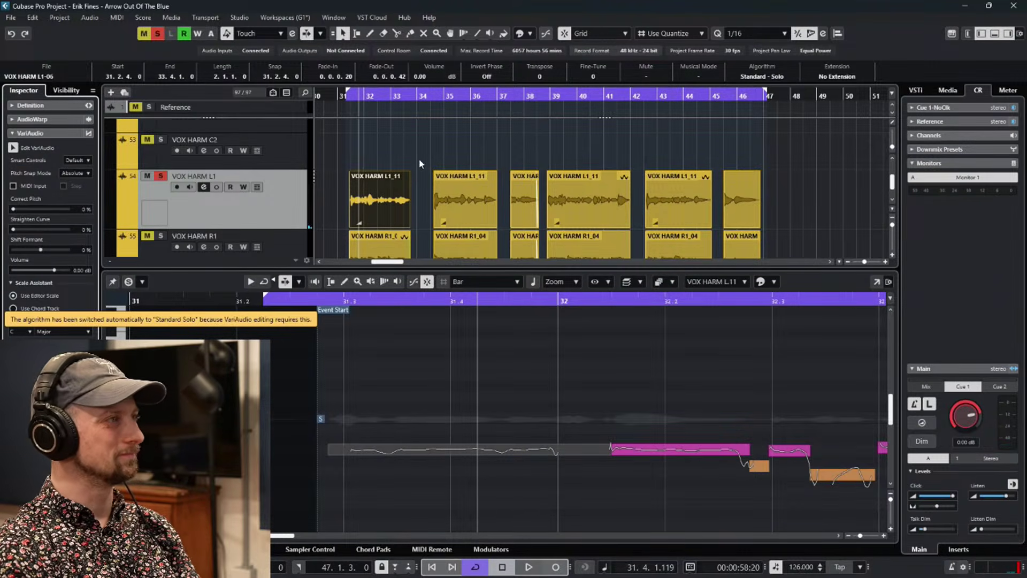
# Shrink the sample editor to show more tracks, and solo VOX HARM R1 alongside VOX HARM L1 during playback from 31.2.3.
pyautogui.click(347, 95)
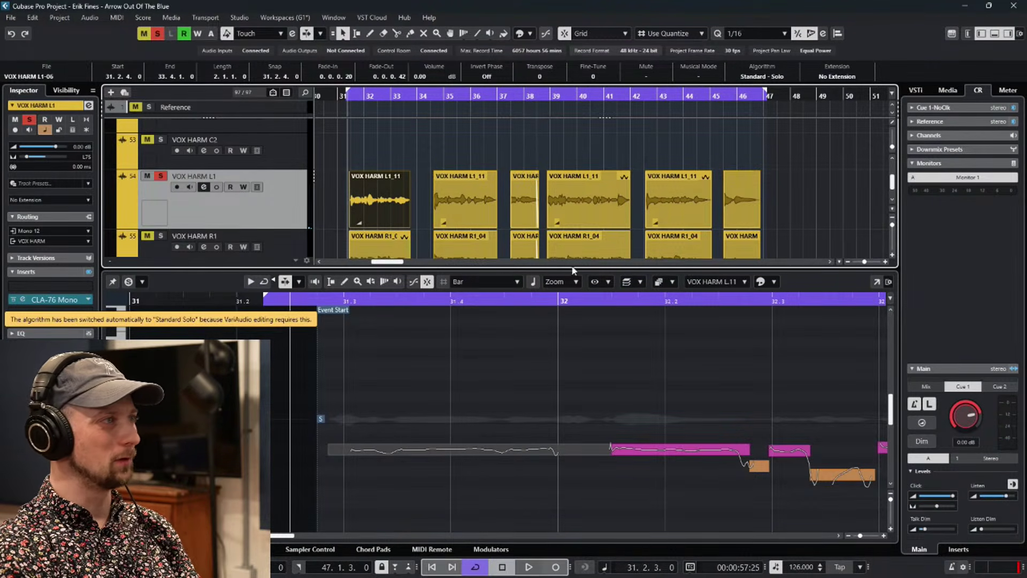
pyautogui.moveTo(697, 270); pyautogui.dragTo(697, 345)
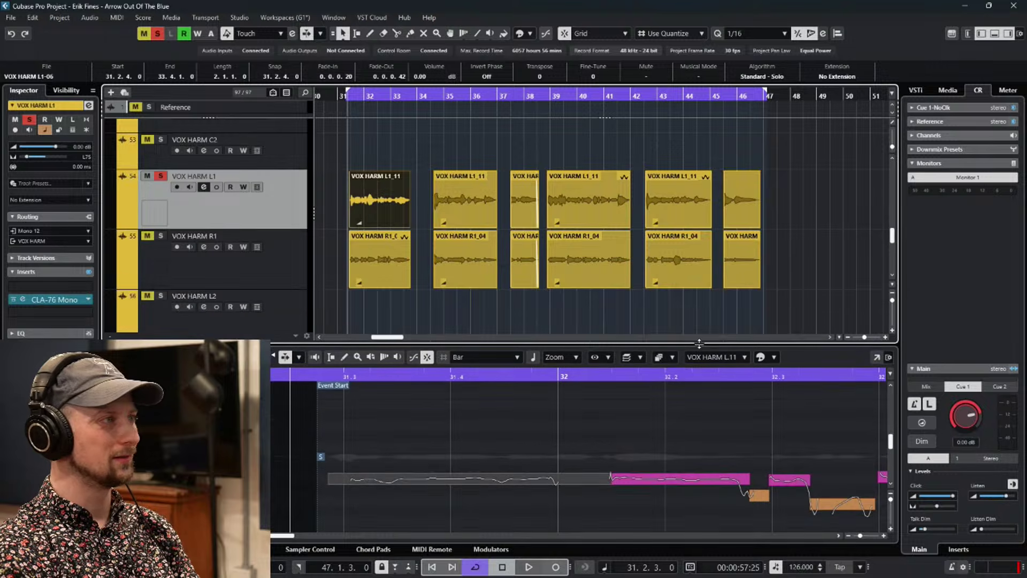
pyautogui.press('space')
pyautogui.click(160, 236)
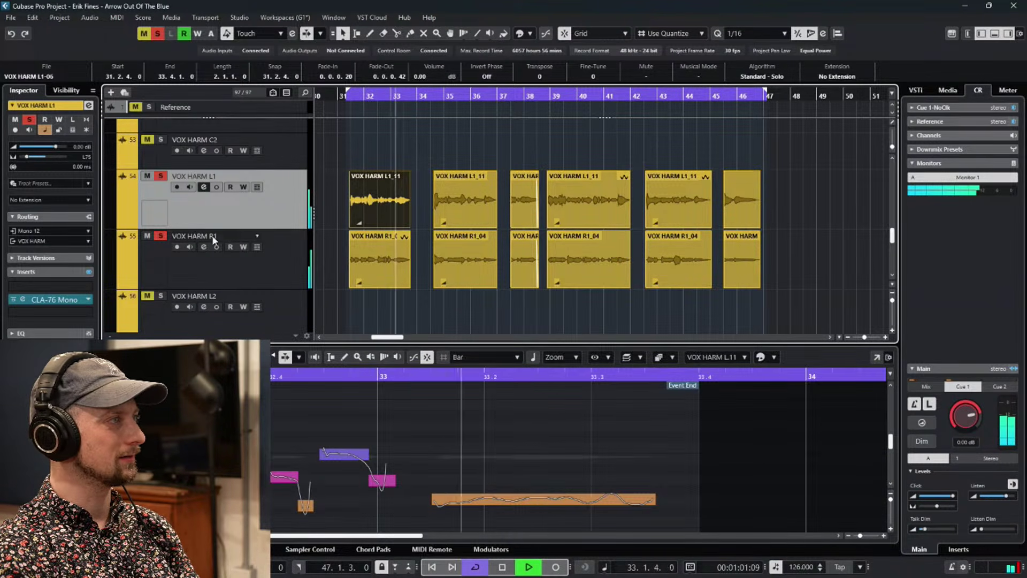
# Open the VOX HARM R1 channel settings and add a DeEsser to its channel strip.
pyautogui.click(204, 247)
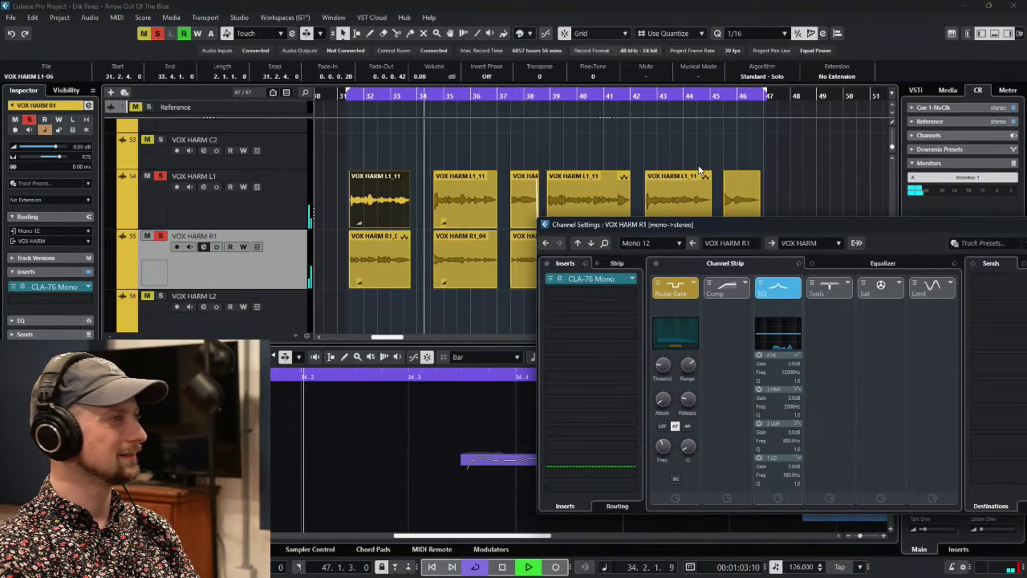
pyautogui.click(898, 284)
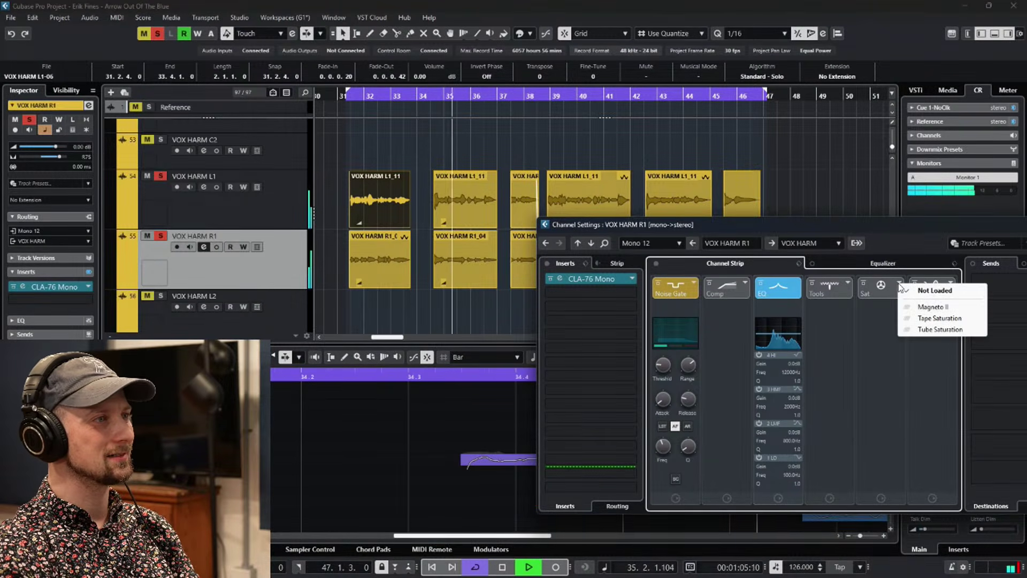
pyautogui.click(847, 284)
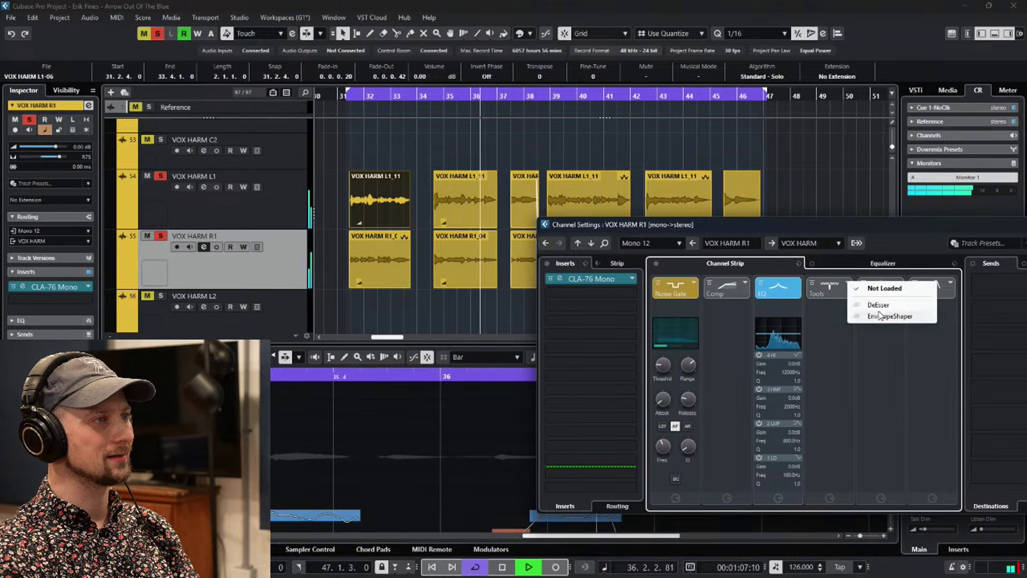
pyautogui.click(898, 304)
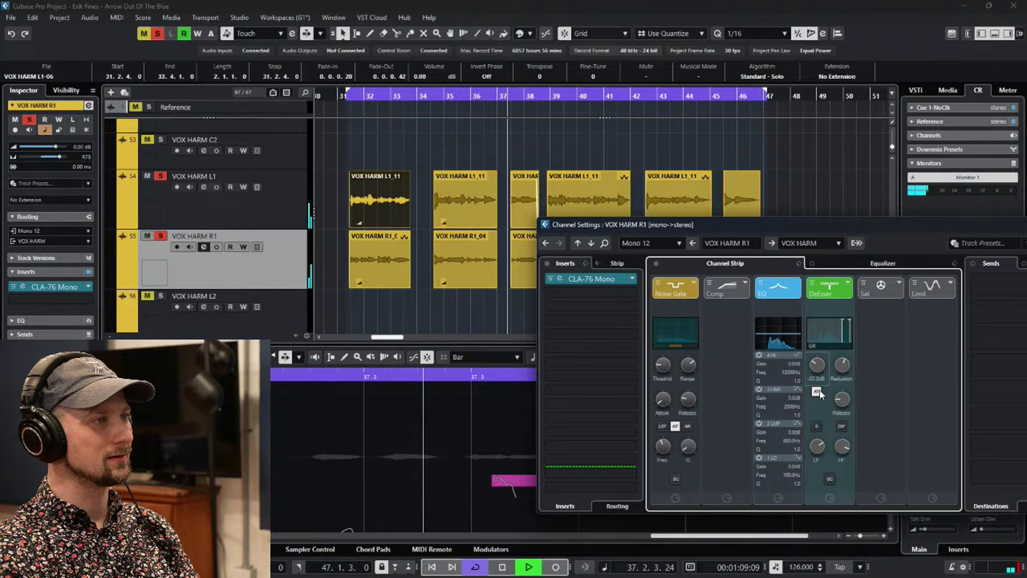
# Clear all solos and check the VOX HARM R1 DeEsser while the full mix plays, closing its channel settings at the end.
pyautogui.click(159, 33)
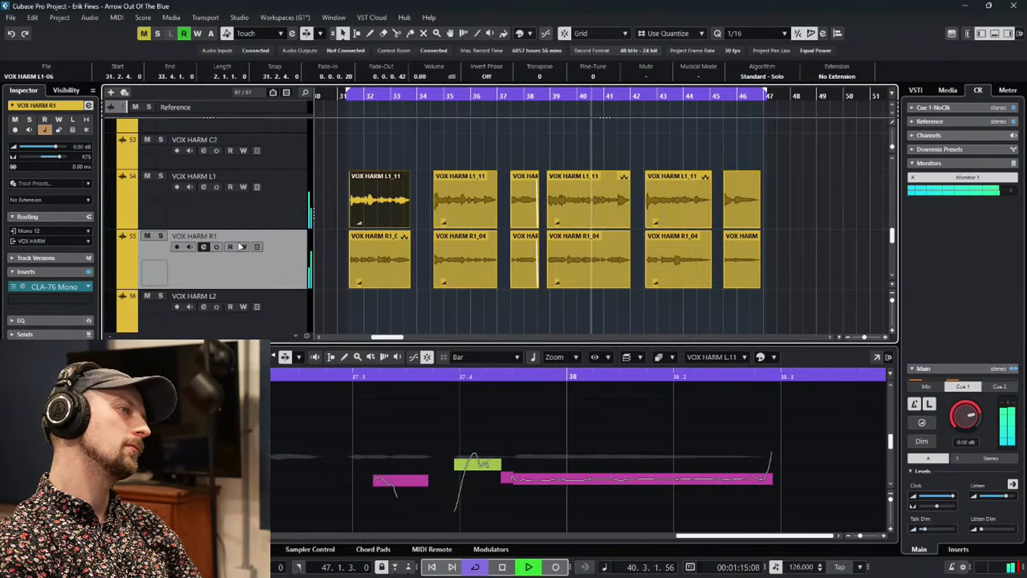
pyautogui.click(203, 248)
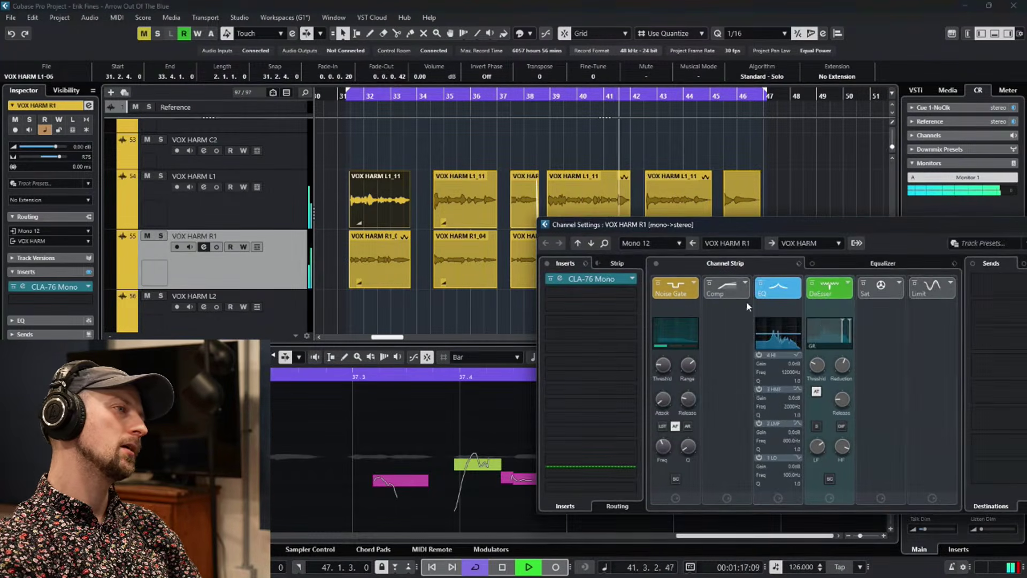
pyautogui.click(842, 362)
pyautogui.moveTo(818, 368)
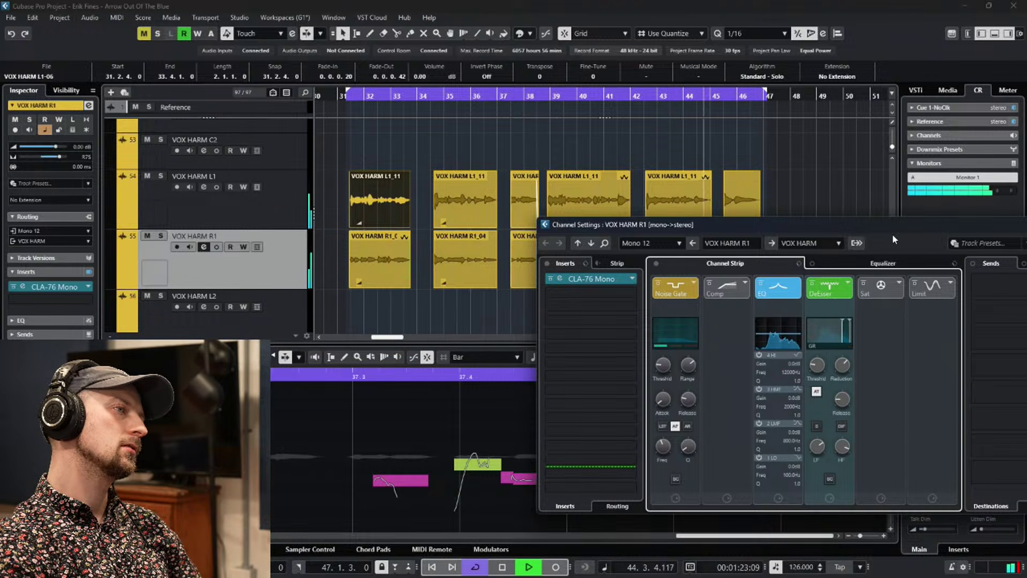
pyautogui.moveTo(886, 236); pyautogui.dragTo(670, 219)
pyautogui.click(917, 218)
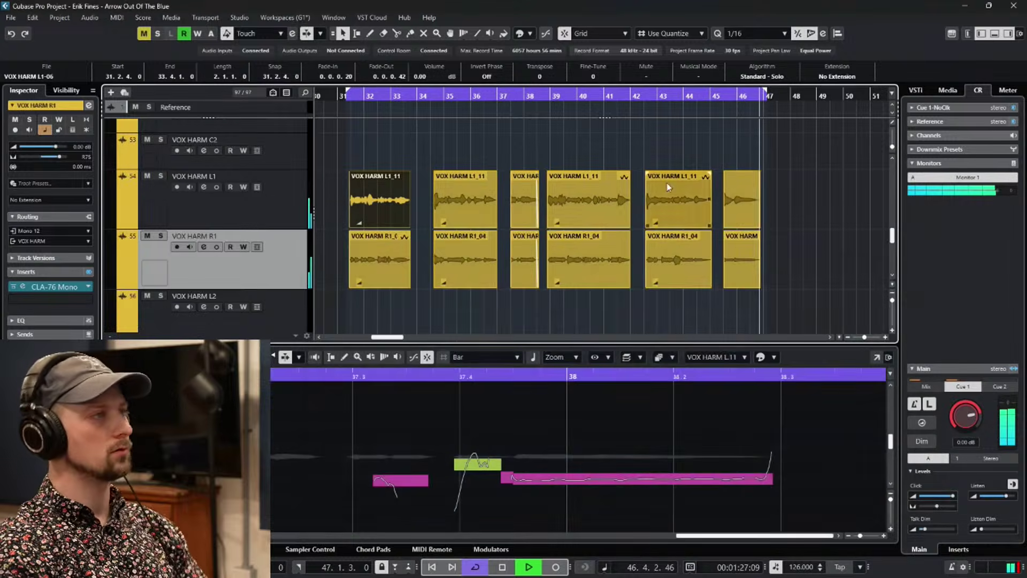
# Insert the SSLComp Stereo compressor on the VOX HARM group channel.
pyautogui.press('g')
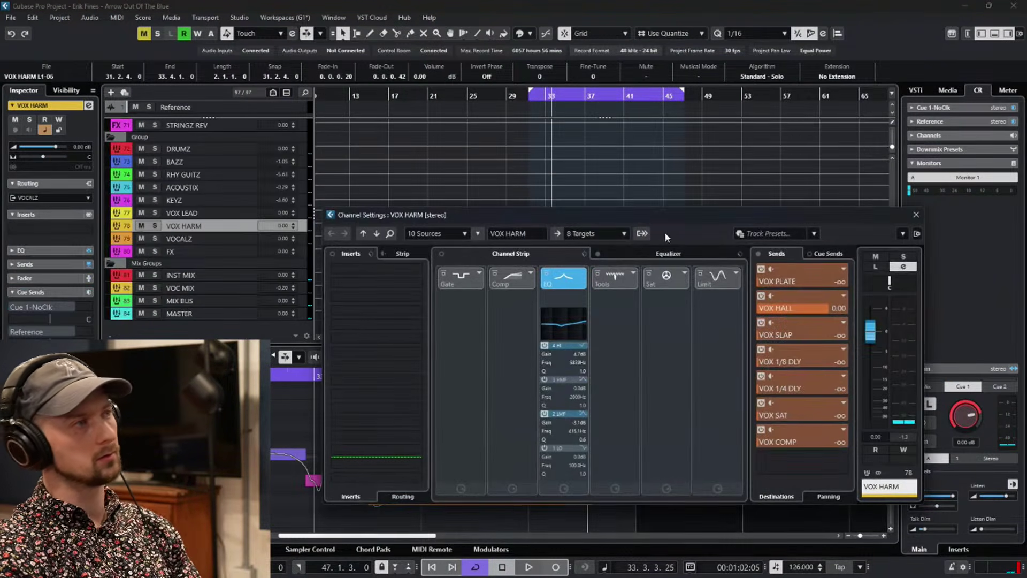
pyautogui.click(415, 269)
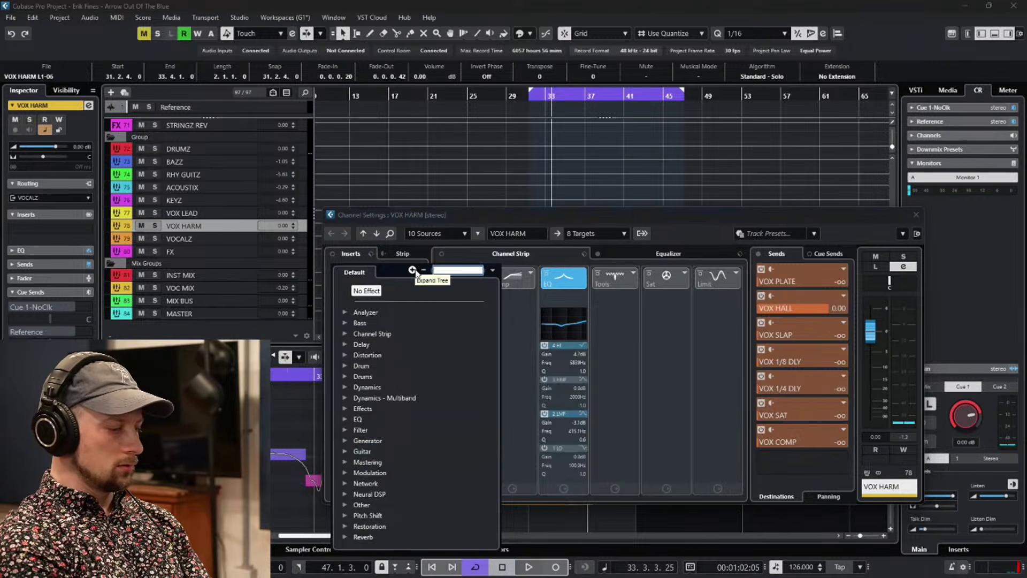
pyautogui.write('sslcom')
pyautogui.click(376, 323)
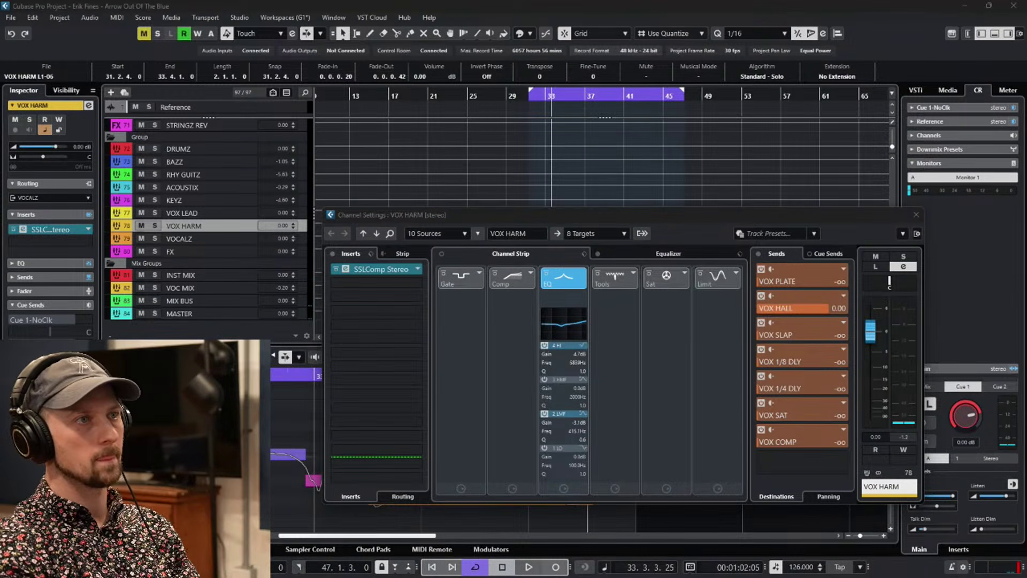
# Play the section with cycle off and set the VOX HARM SSLComp threshold to 9.9.
pyautogui.press('space')
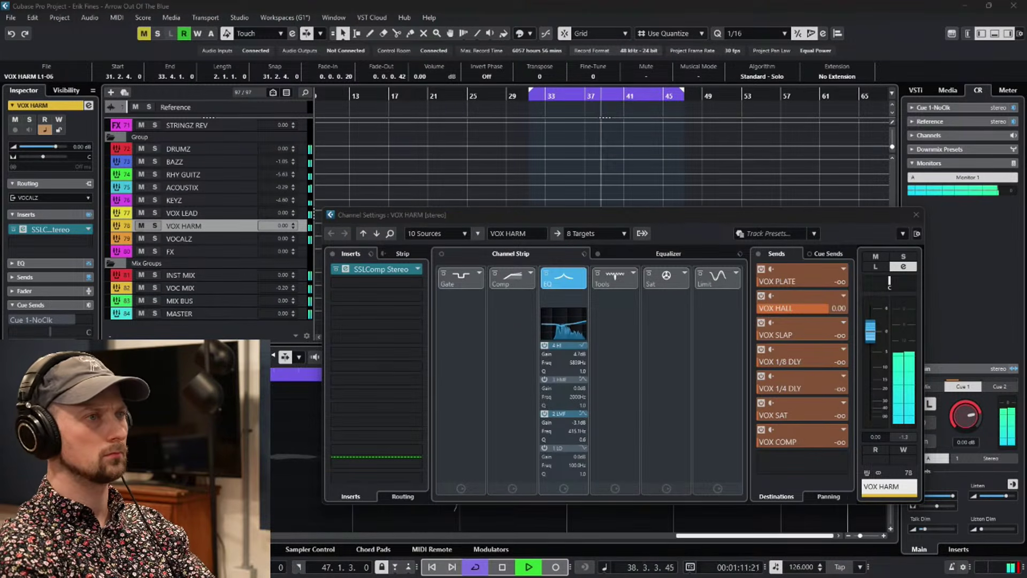
pyautogui.press('KP_Divide')
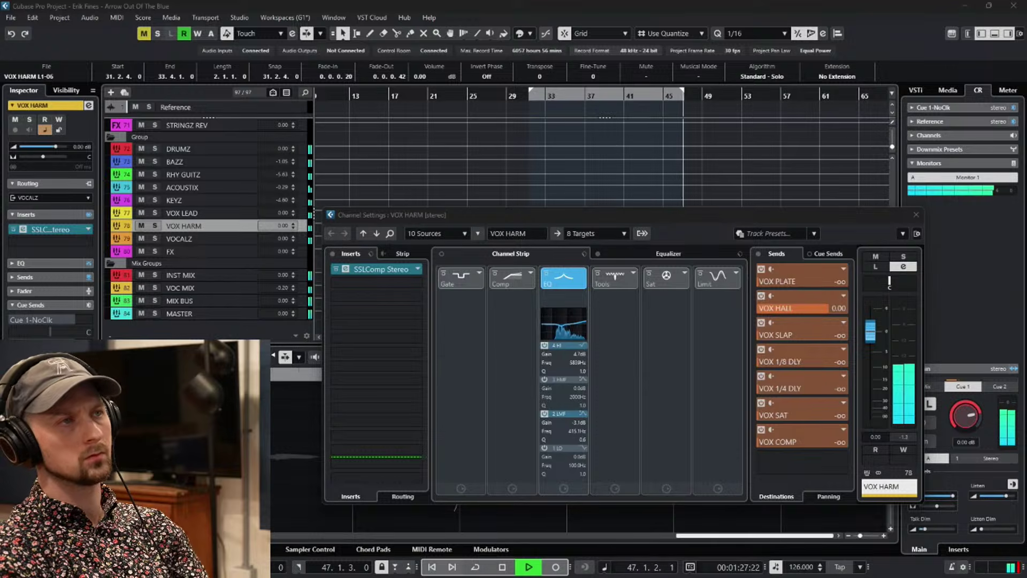
pyautogui.click(381, 268)
pyautogui.click(541, 96)
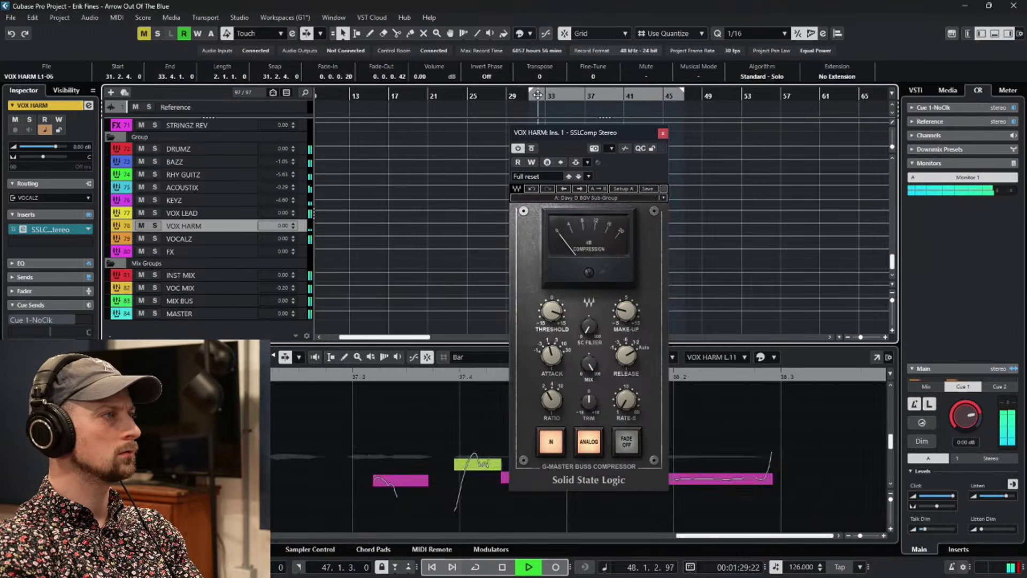
pyautogui.moveTo(551, 312); pyautogui.dragTo(551, 293)
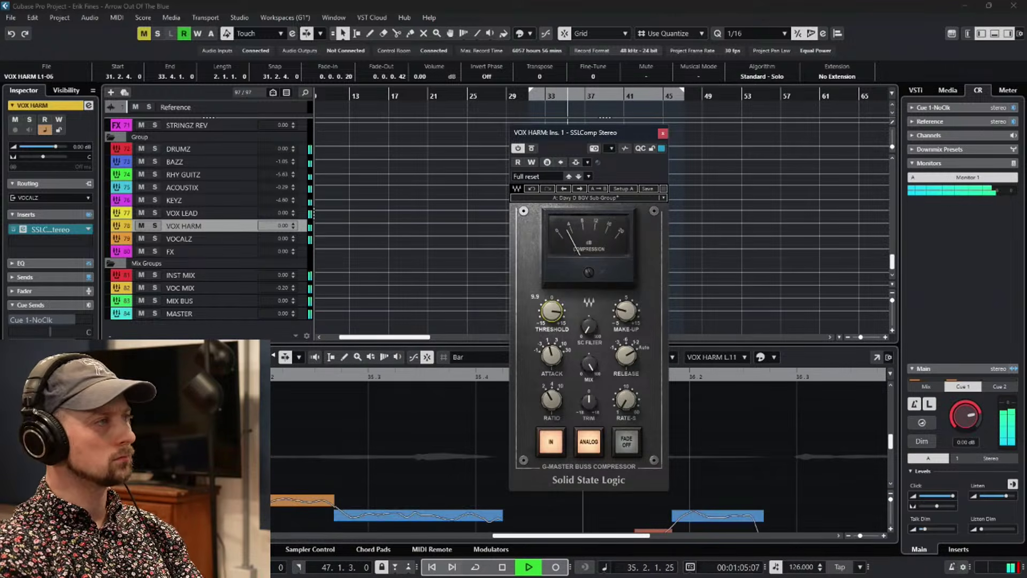
# Solo the VOX HARM group to fine-tune its SSLComp threshold, and clear the solo again.
pyautogui.press('s')
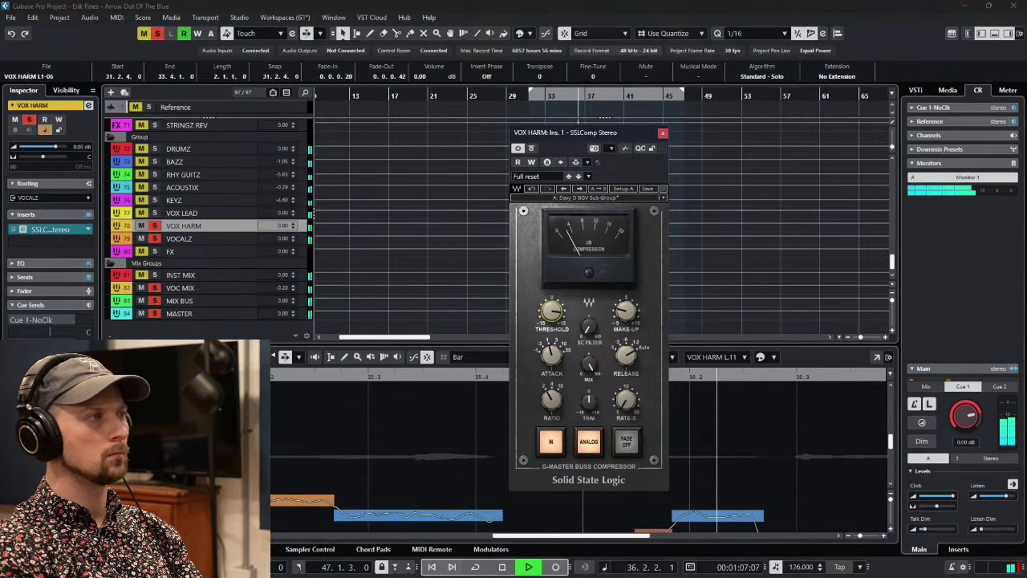
pyautogui.moveTo(551, 293); pyautogui.dragTo(551, 304)
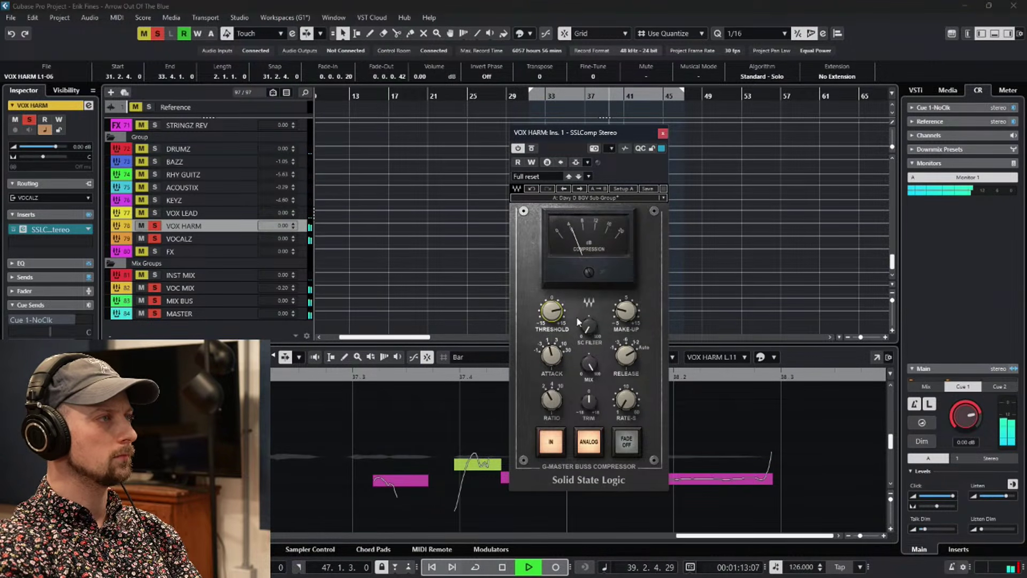
pyautogui.click(155, 34)
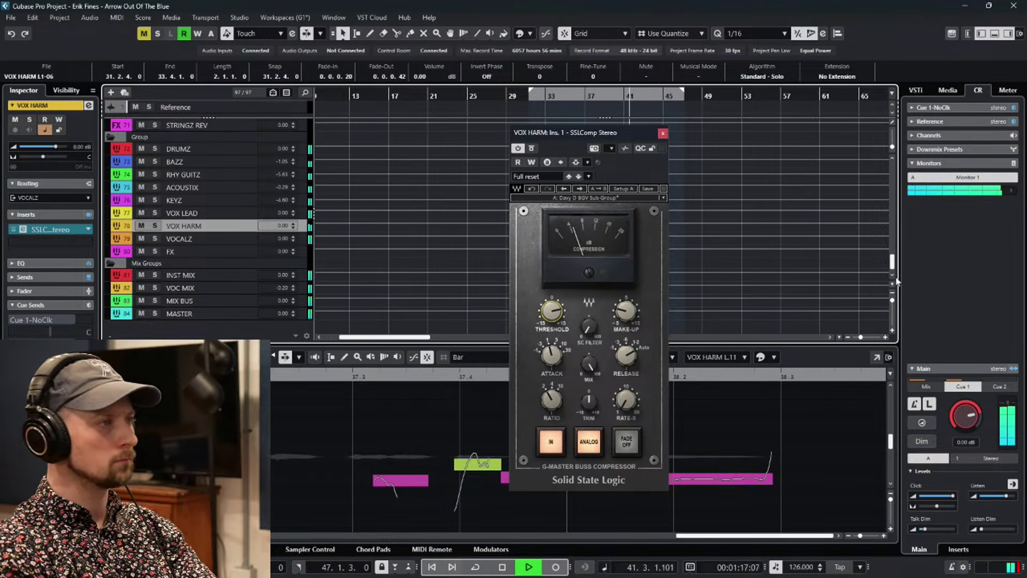
# Set the SSLComp make-up gain on VOX HARM to 4.0, stop playback and close the plug-in.
pyautogui.moveTo(627, 315); pyautogui.dragTo(627, 310)
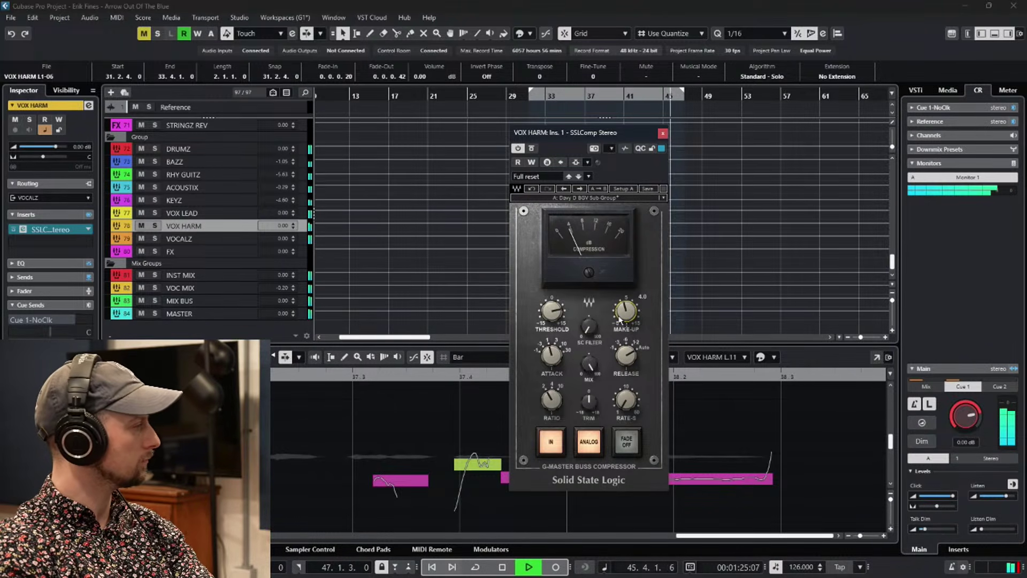
pyautogui.press('space')
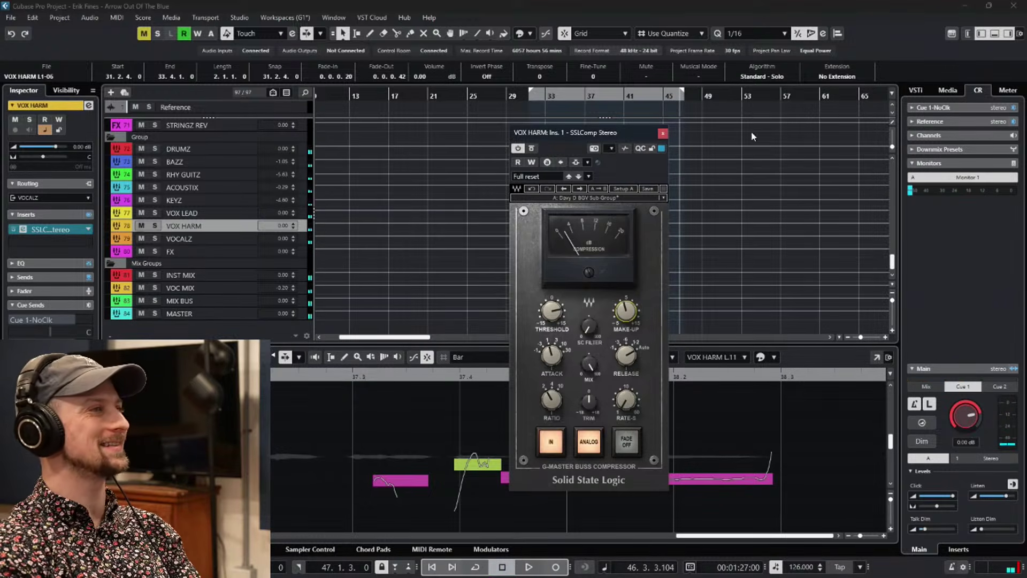
pyautogui.click(663, 133)
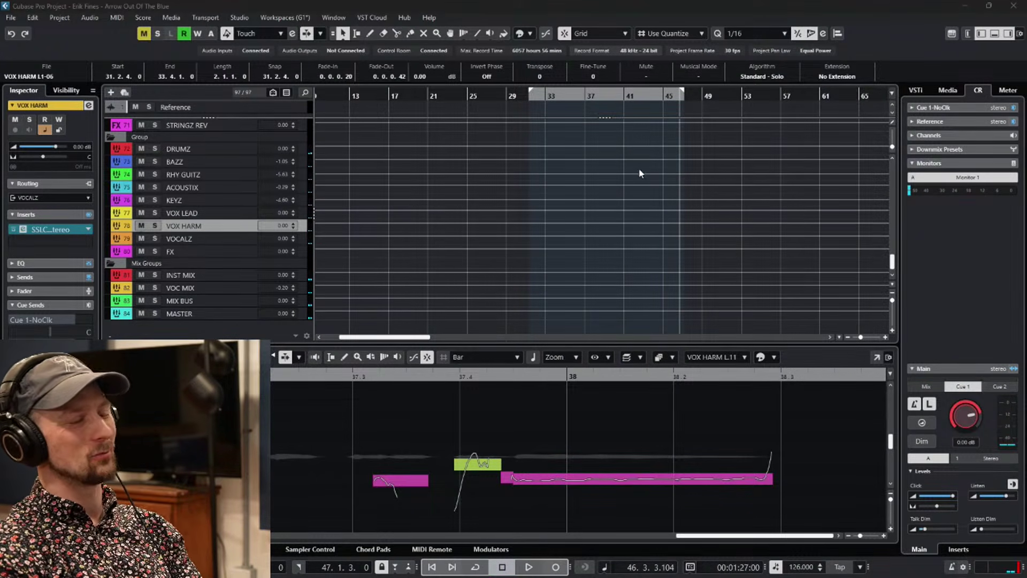
# Hide the sample editor and look over the lead and harmony vocal phrases between bars 31 and 47.
pyautogui.scroll(5, 628, 227)
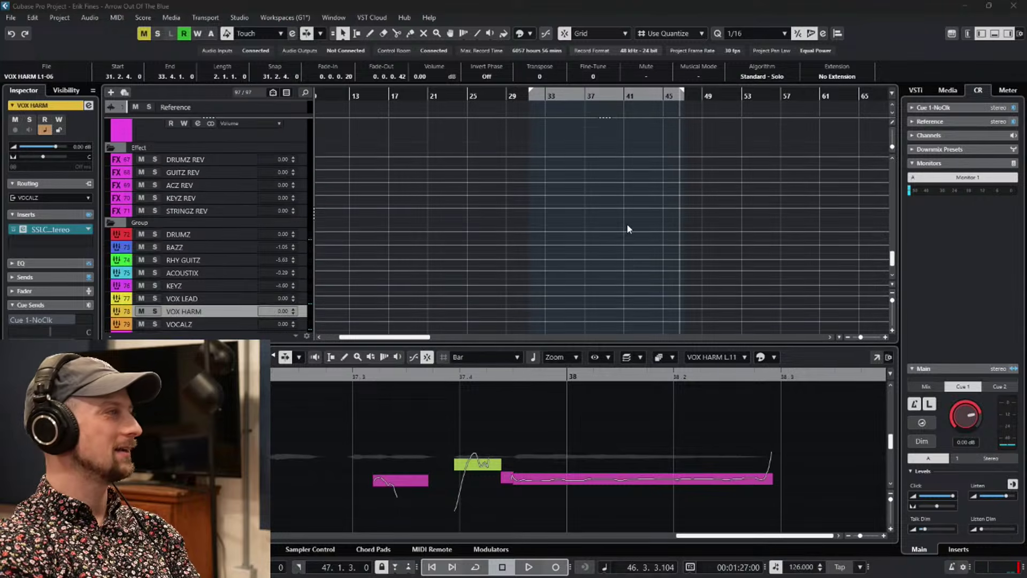
pyautogui.click(992, 39)
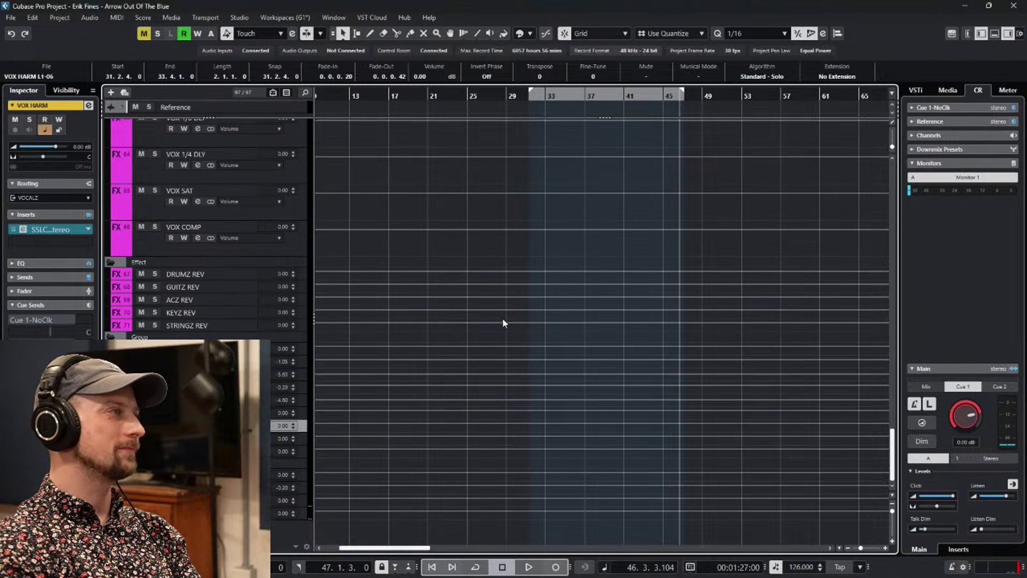
pyautogui.scroll(10, 503, 321)
pyautogui.press('g')
pyautogui.press('g')
pyautogui.press('g')
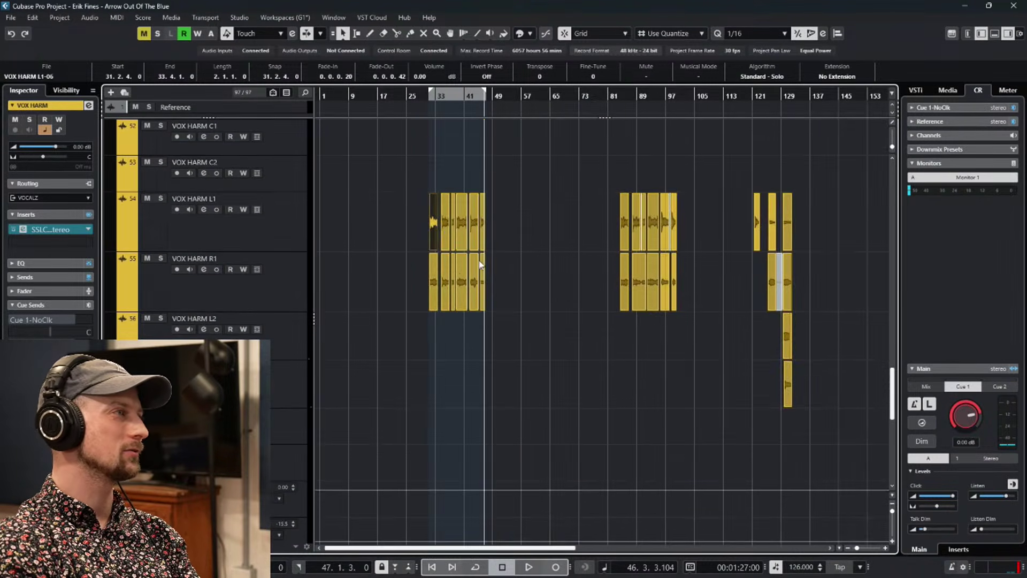
pyautogui.press('h')
pyautogui.press('h')
pyautogui.press('h')
pyautogui.press('h')
pyautogui.press('h')
pyautogui.scroll(5, 487, 342)
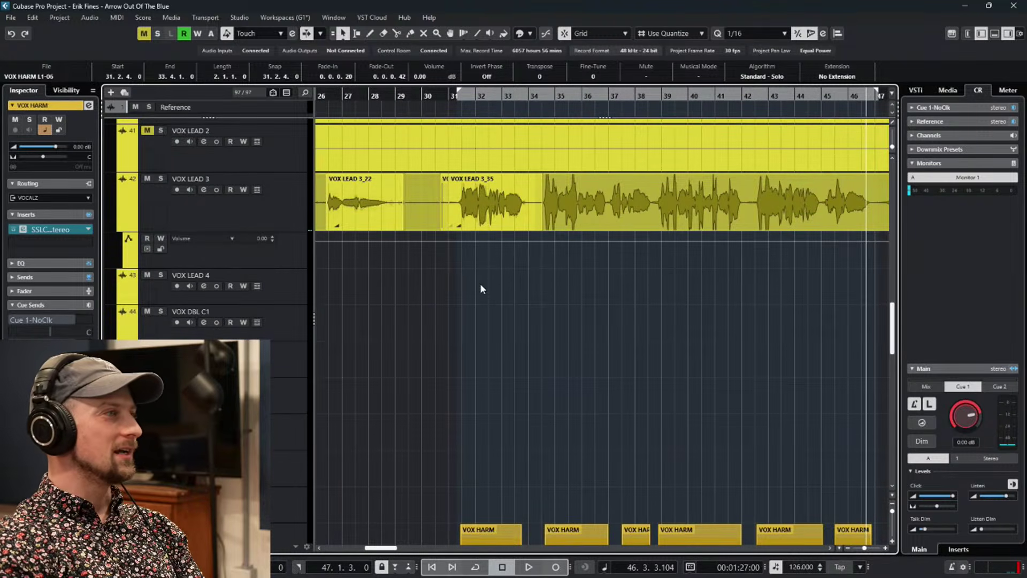
pyautogui.scroll(-4, 479, 284)
pyautogui.scroll(-5, 479, 283)
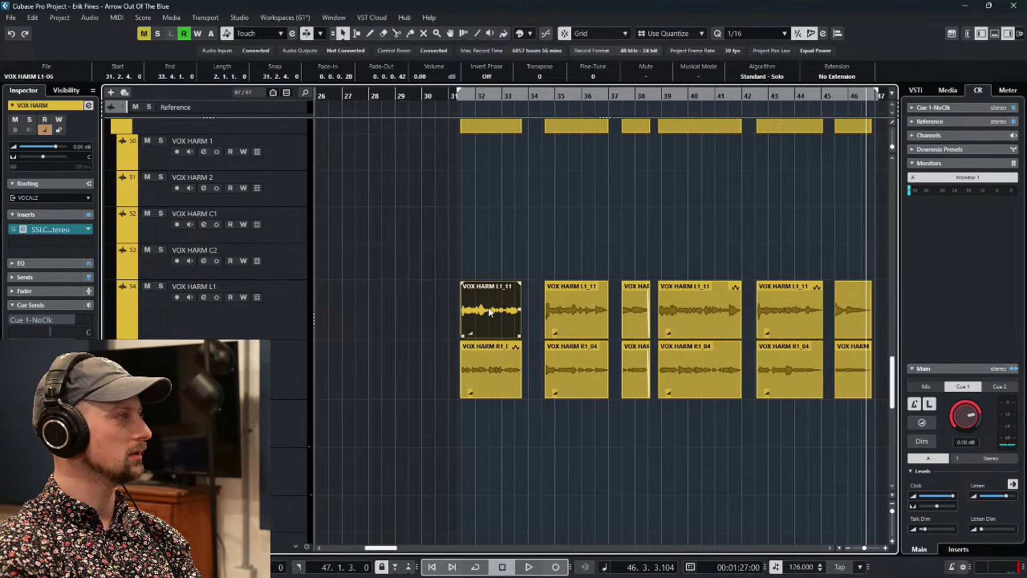
# View the first VOX HARM L1 phrase in the sample editor, and close the editor with nothing selected.
pyautogui.doubleClick(502, 313)
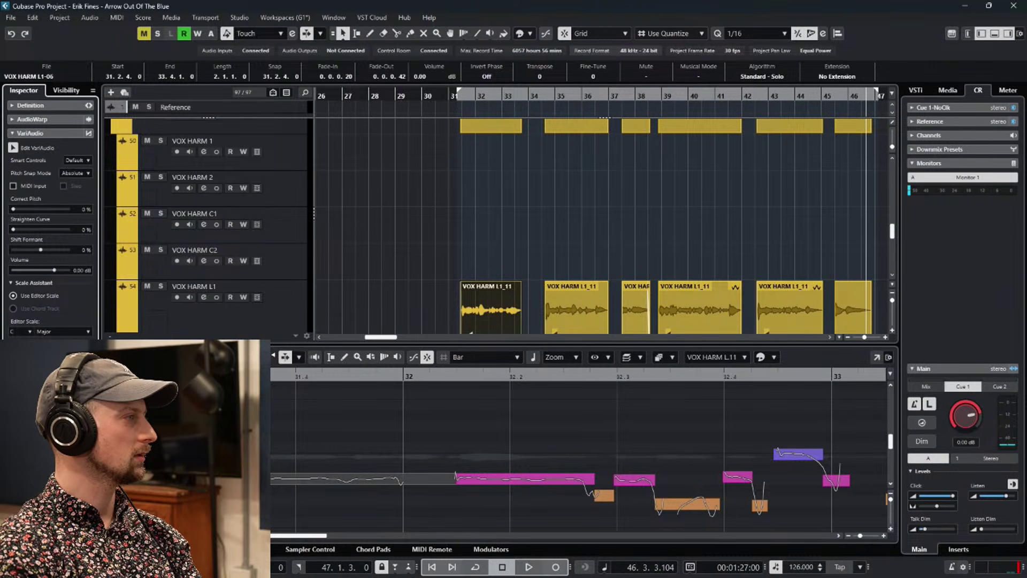
pyautogui.click(497, 244)
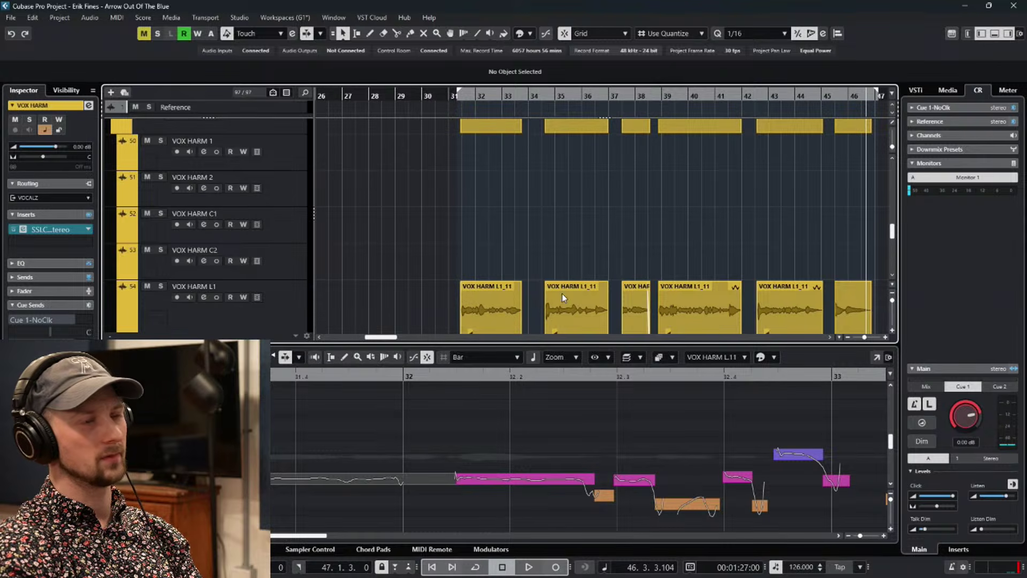
pyautogui.click(992, 36)
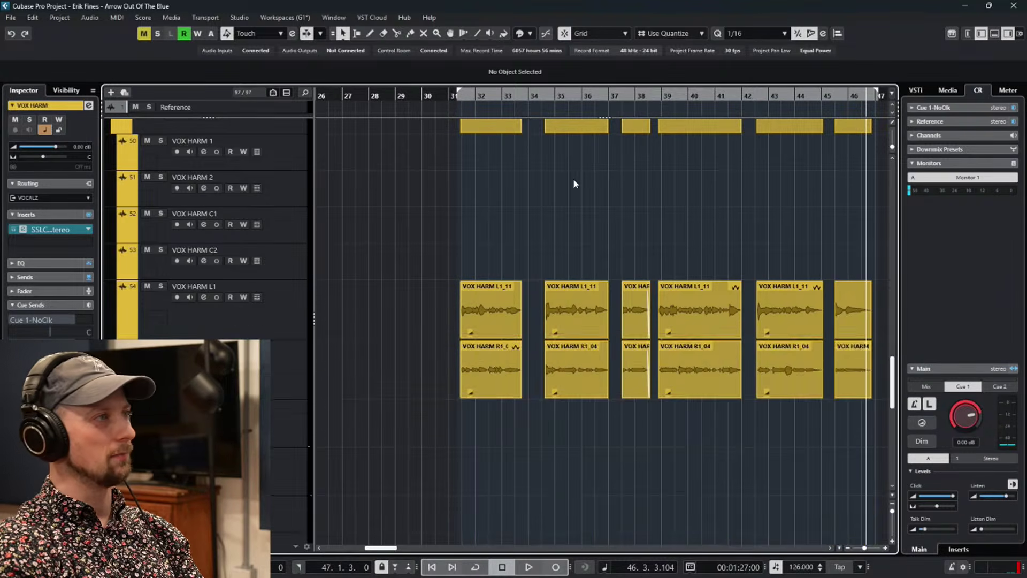
# Play the VOX HARM group from bar 31 in the full mix, and replay it soloed.
pyautogui.scroll(3, 565, 194)
pyautogui.press('space')
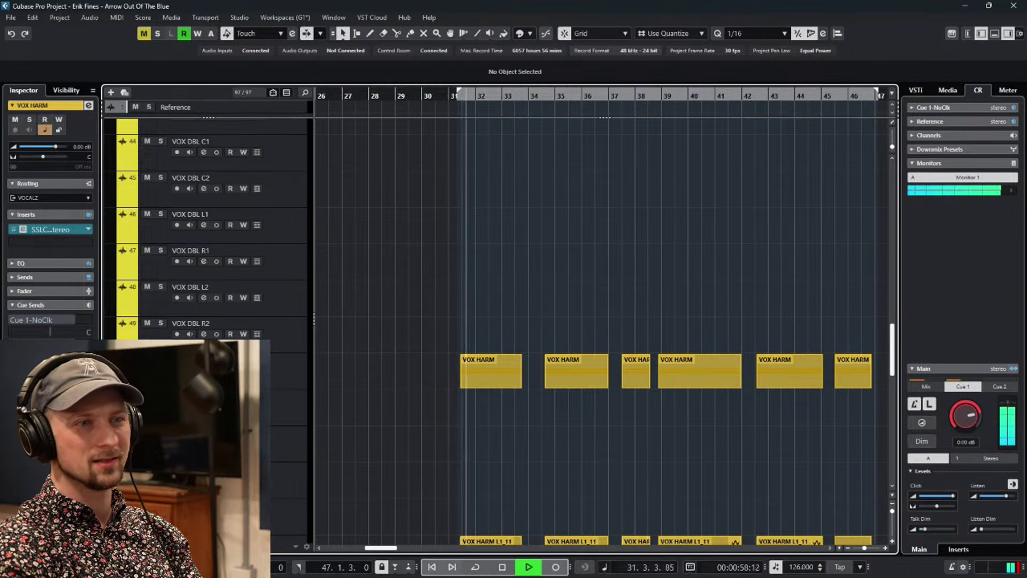
pyautogui.press('s')
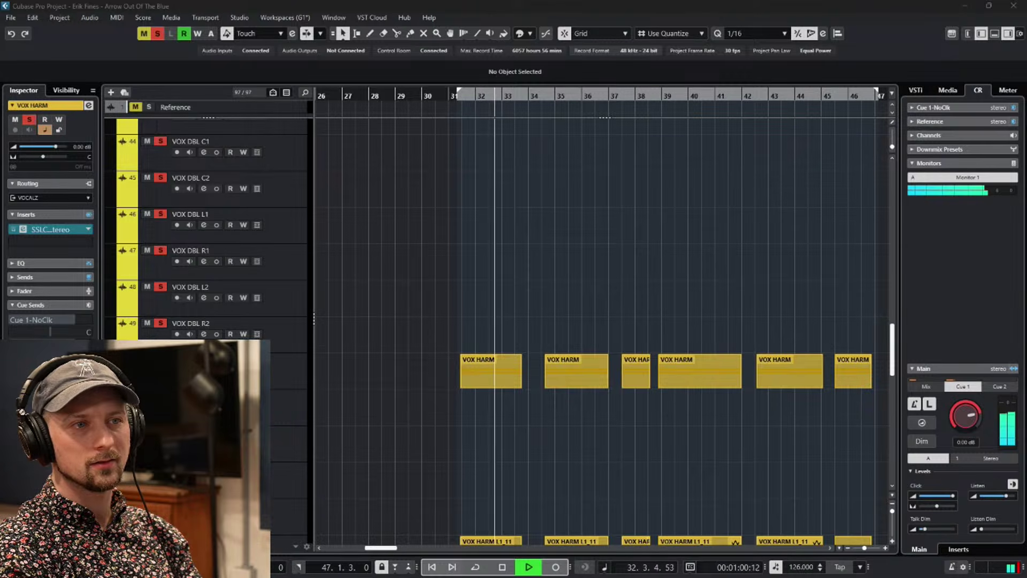
pyautogui.click(454, 96)
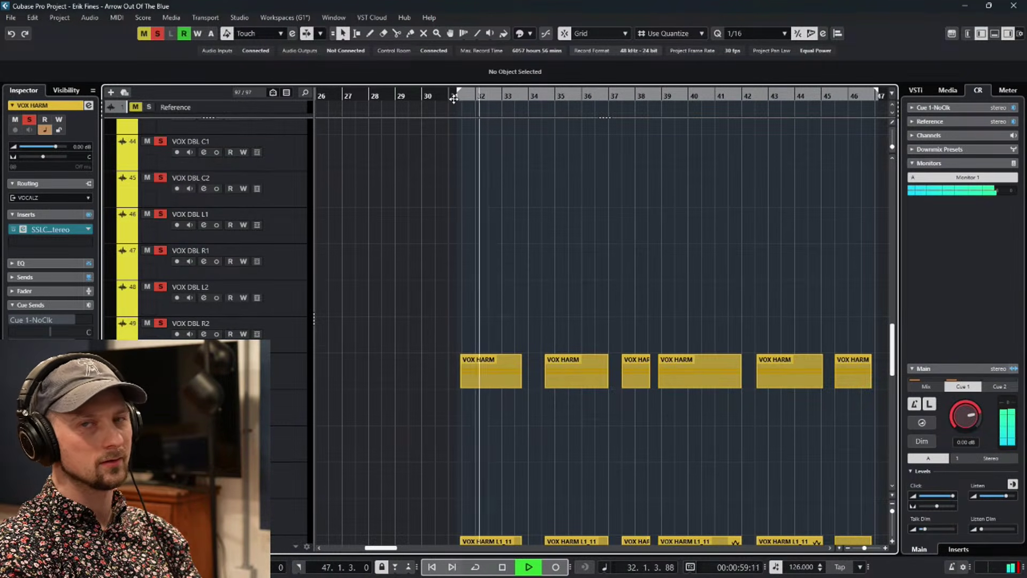
pyautogui.press('space')
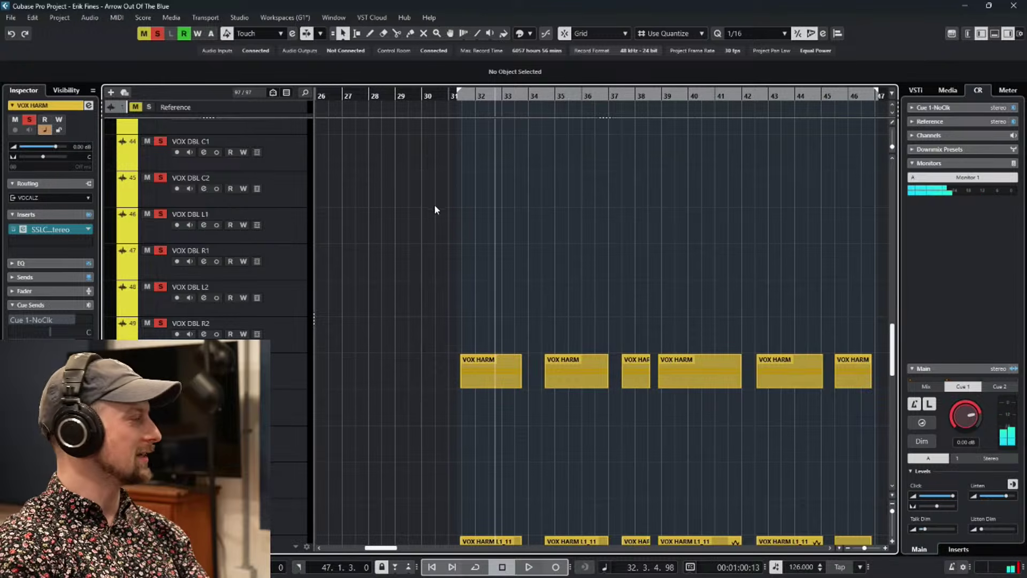
pyautogui.click(458, 96)
pyautogui.press('space')
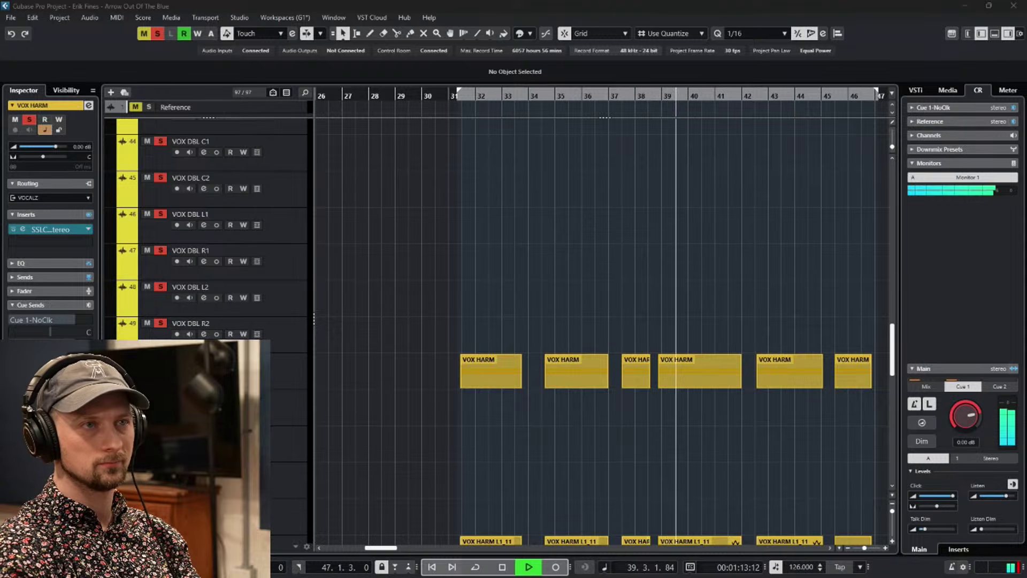
# Lower the high shelf in the VOX HARM channel EQ to 0.8 dB at 5915 Hz, and clear the group's solo.
pyautogui.press('e')
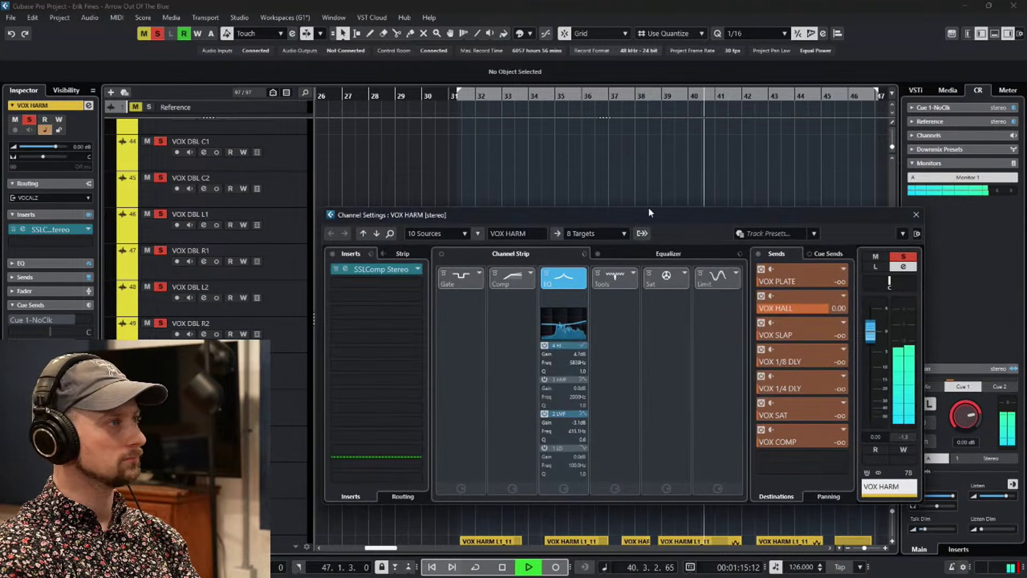
pyautogui.click(651, 258)
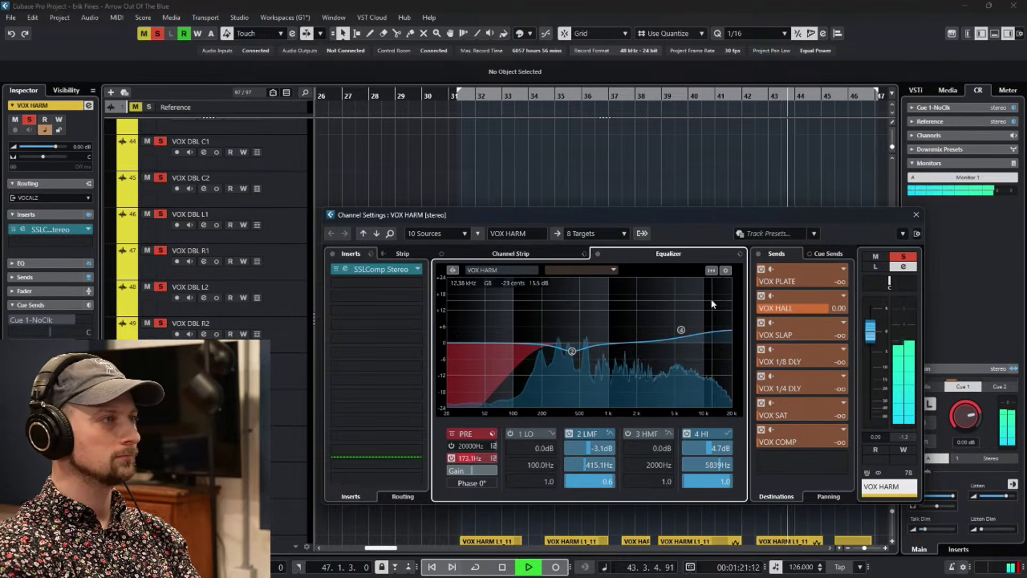
pyautogui.press('space')
pyautogui.moveTo(682, 330); pyautogui.dragTo(681, 341)
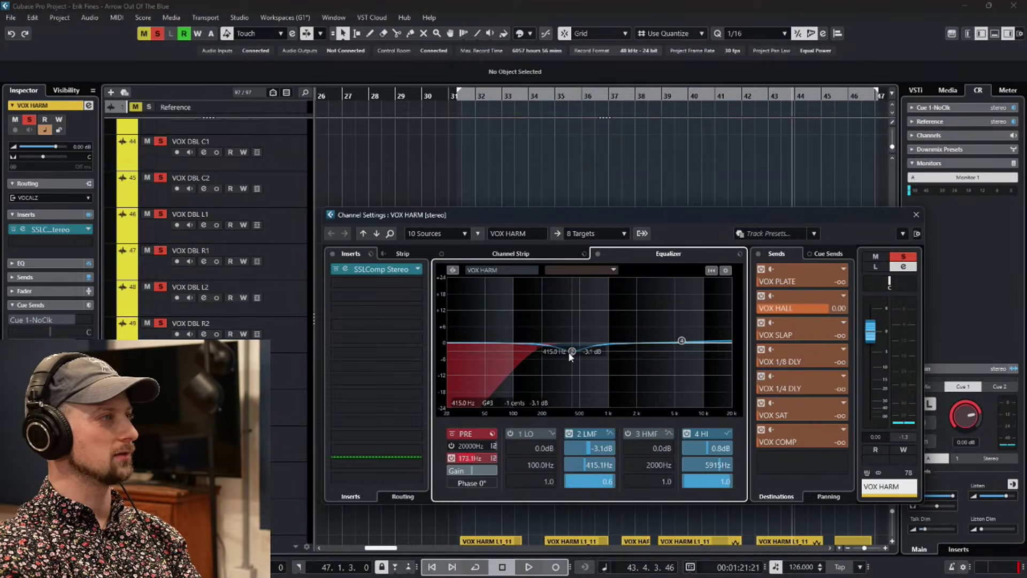
pyautogui.press('space')
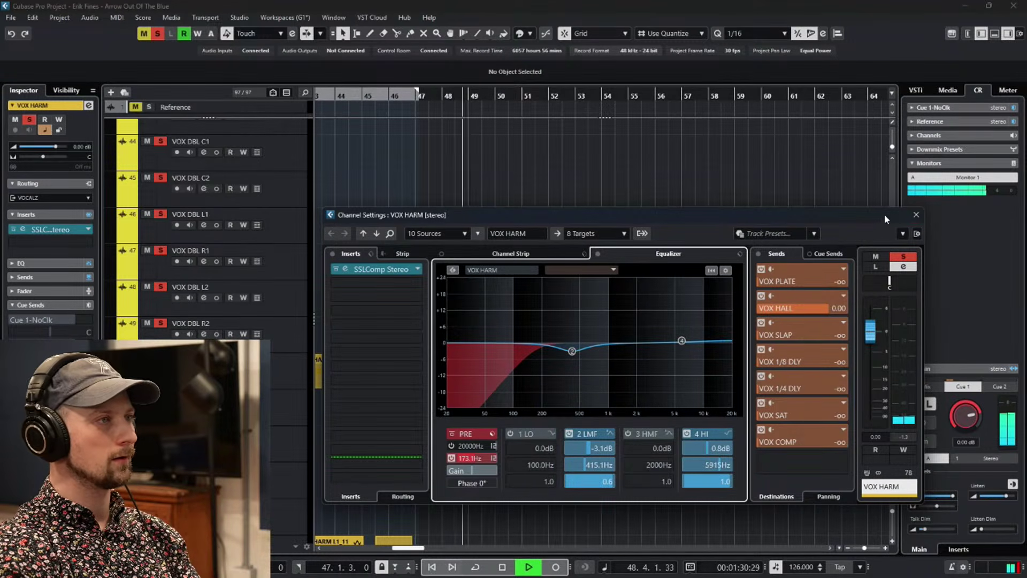
pyautogui.click(916, 214)
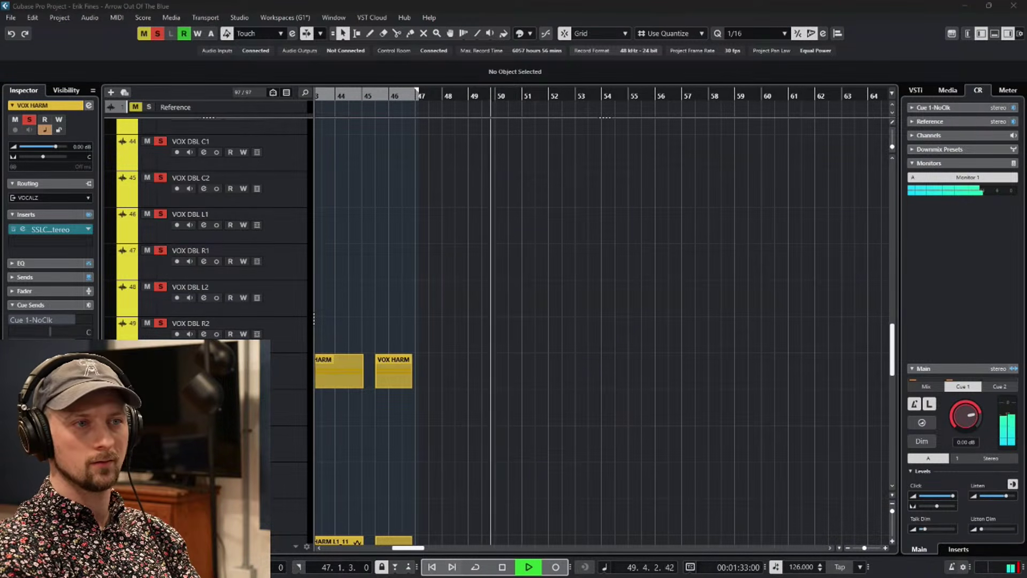
pyautogui.press('s')
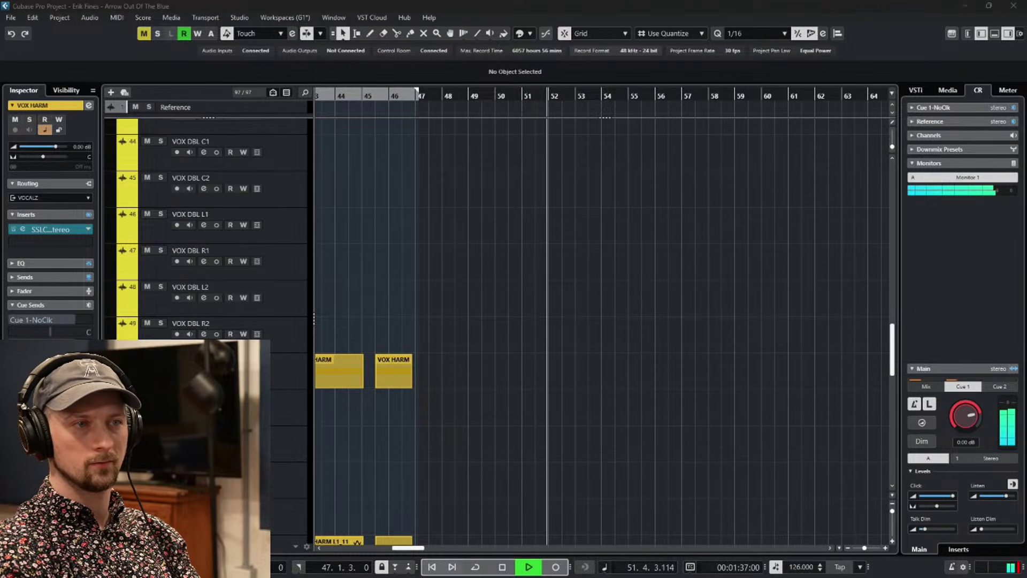
# Stop playback and close the channel settings of the KEYZ group.
pyautogui.press('m')
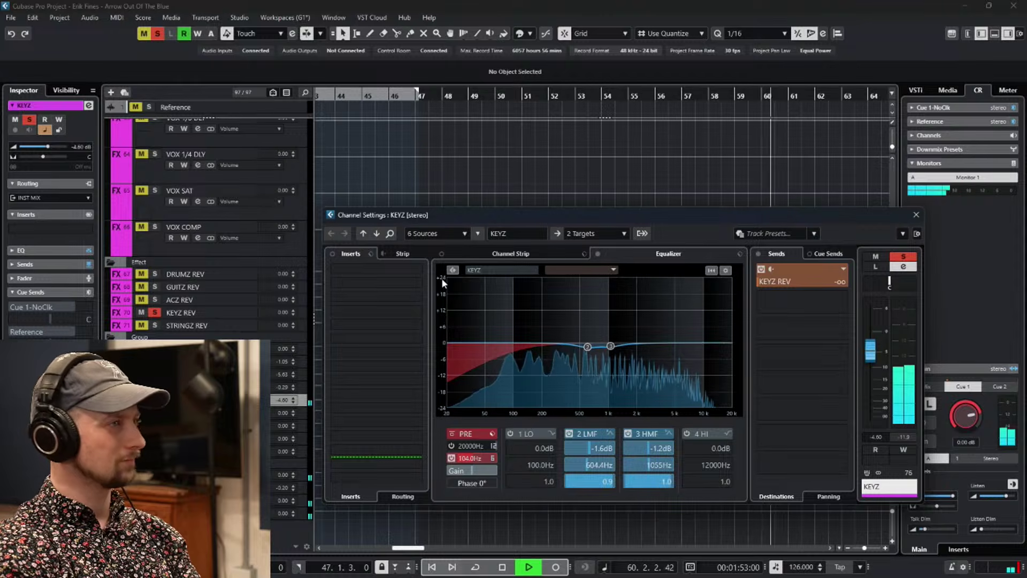
pyautogui.press('space')
pyautogui.click(916, 215)
# Clear the solos to play the full mix from around bar 80, and briefly solo the ORGAN track there.
pyautogui.press('g')
pyautogui.press('g')
pyautogui.press('g')
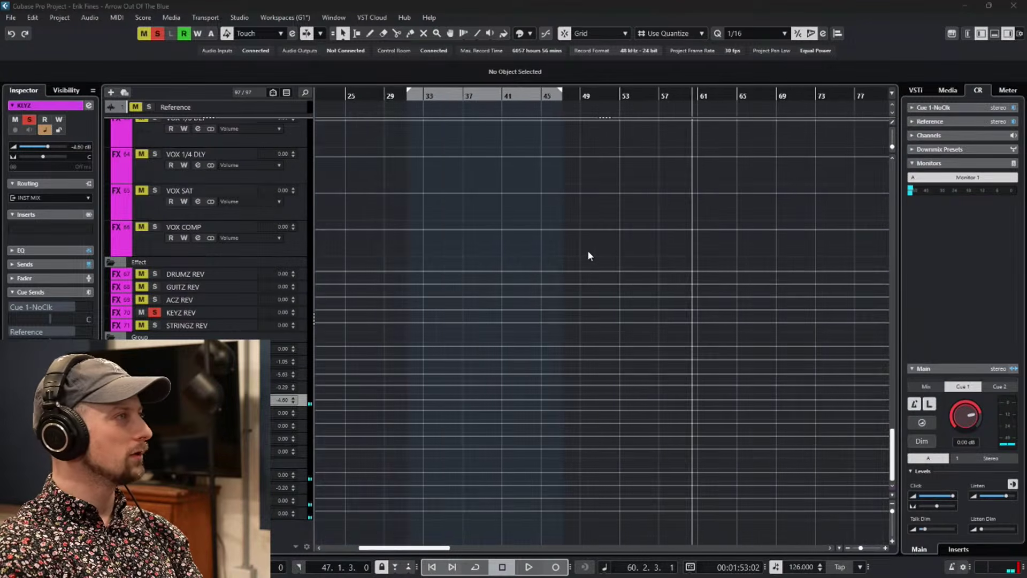
pyautogui.scroll(6, 534, 278)
pyautogui.scroll(15, 469, 302)
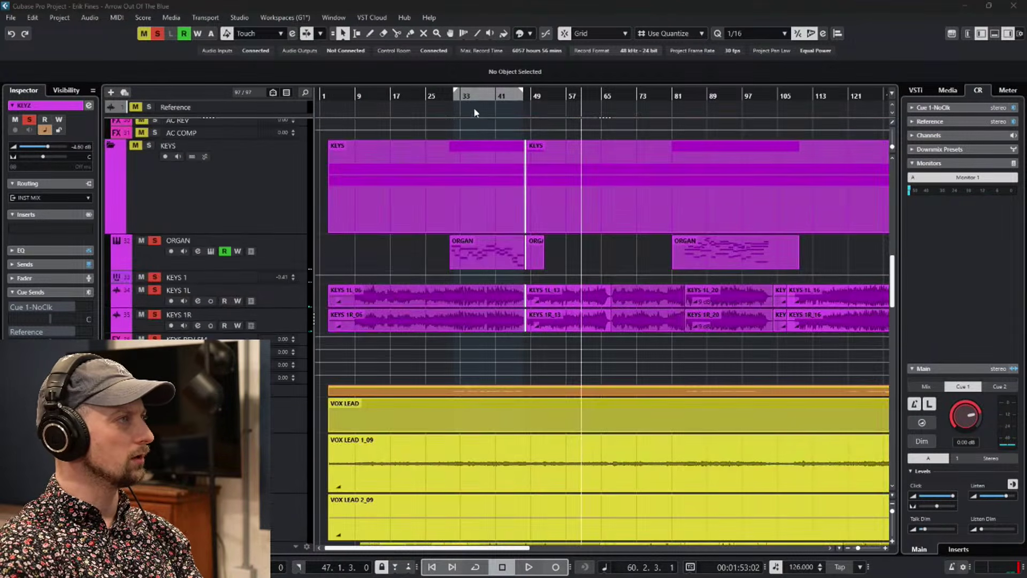
pyautogui.scroll(2, 473, 107)
pyautogui.click(726, 102)
pyautogui.press('space')
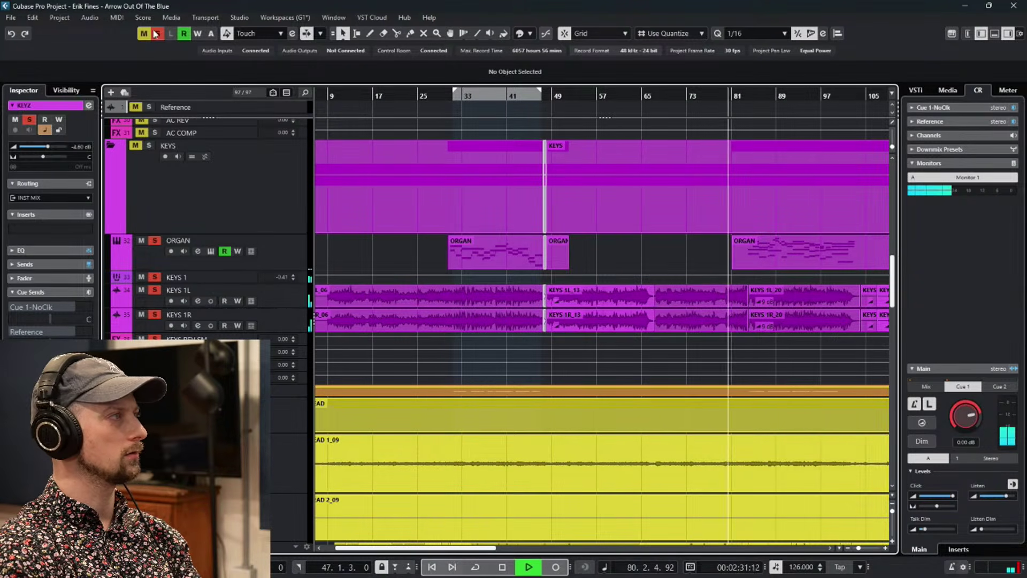
pyautogui.press('s')
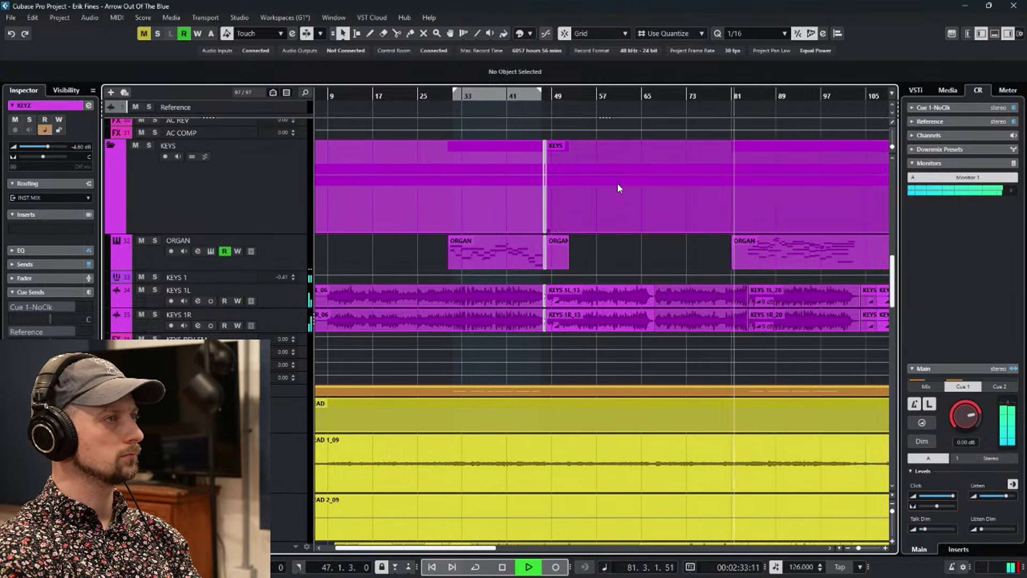
pyautogui.scroll(4, 738, 274)
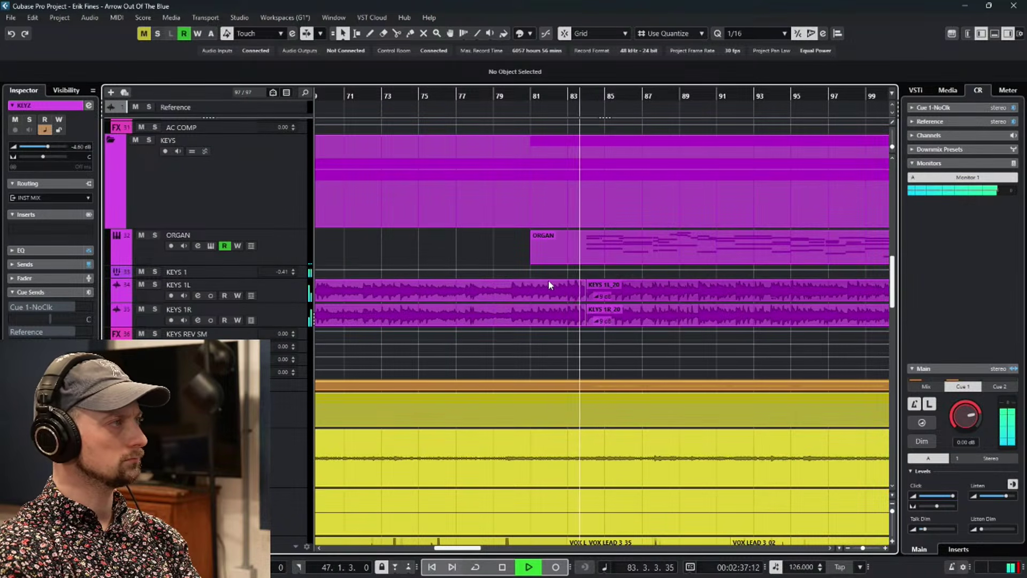
pyautogui.click(154, 235)
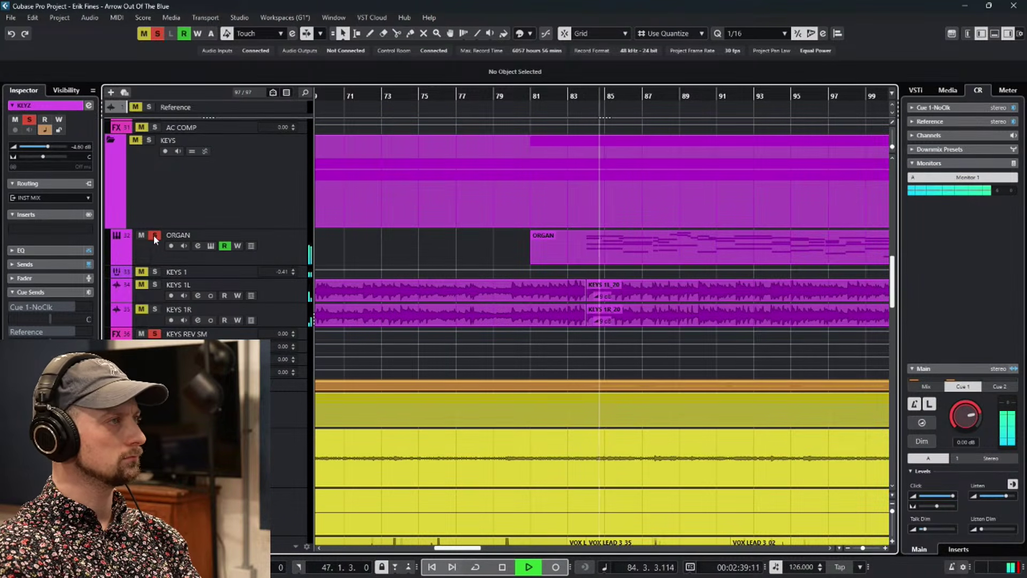
pyautogui.click(154, 236)
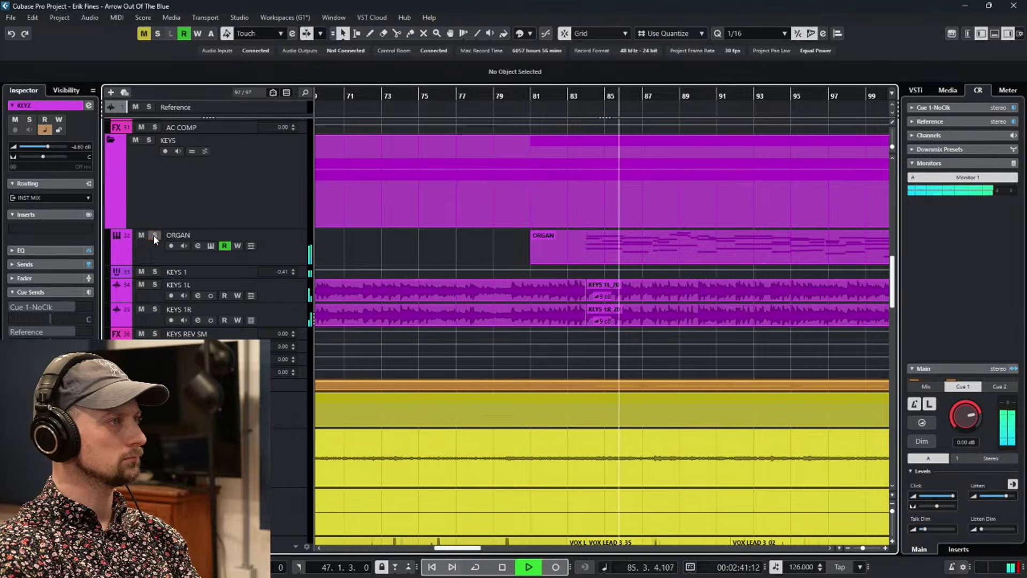
# Open the ORGAN part starting at bar 81 in an enlarged key editor and delete the very short C#5 note in bar 84.
pyautogui.doubleClick(669, 241)
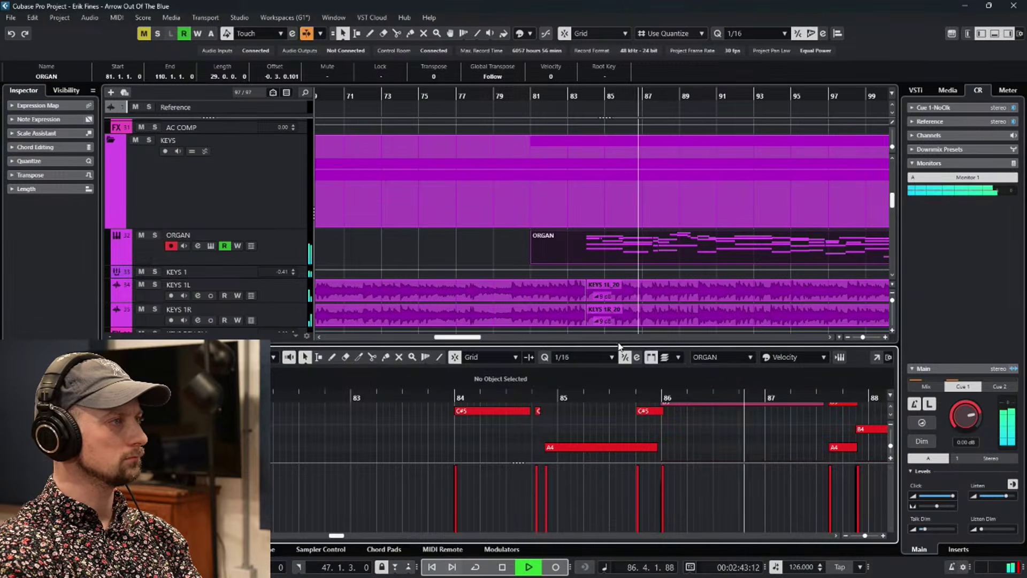
pyautogui.moveTo(620, 345); pyautogui.dragTo(606, 202)
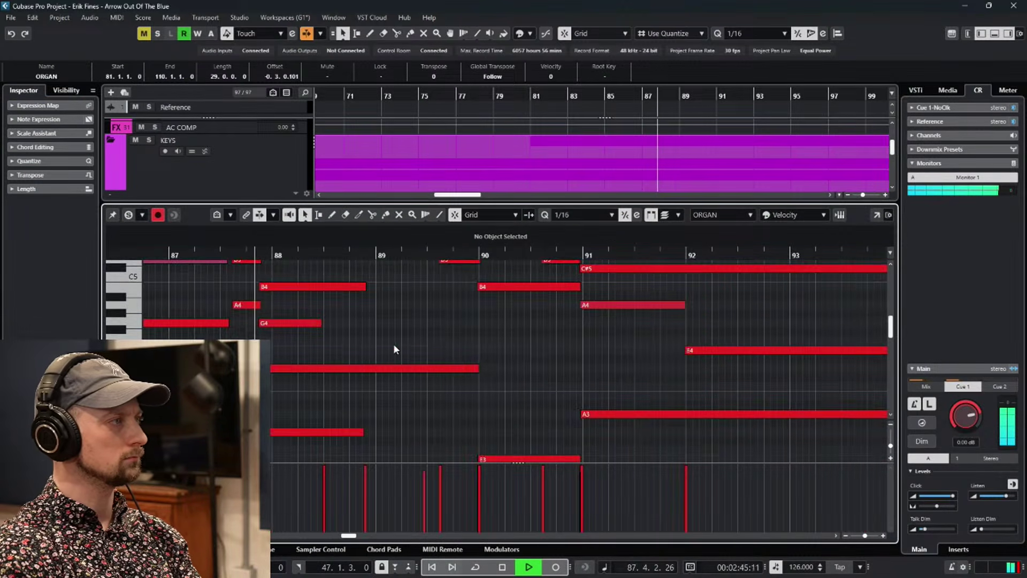
pyautogui.scroll(4, 393, 350)
pyautogui.press('g')
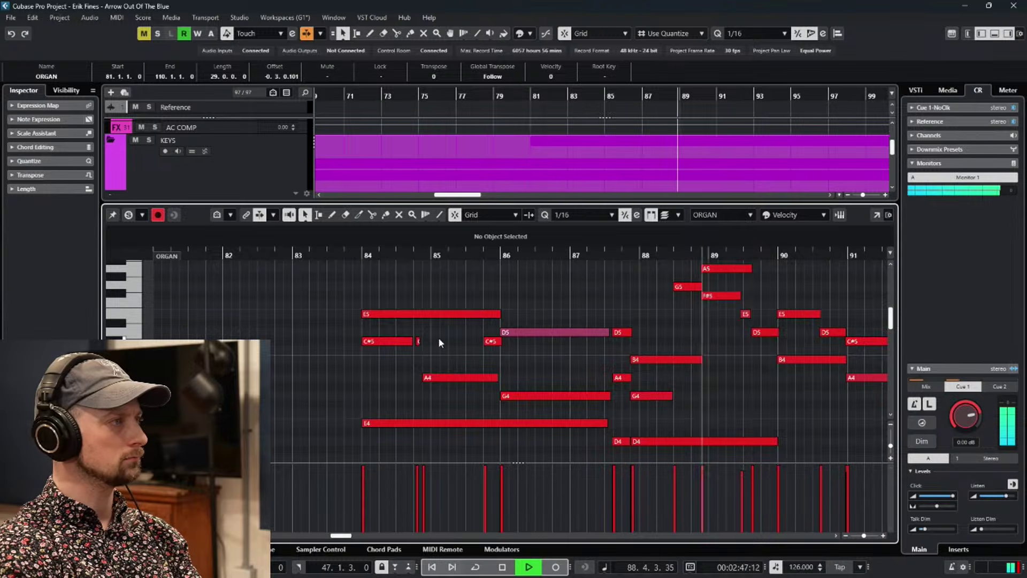
pyautogui.moveTo(422, 343); pyautogui.dragTo(418, 345)
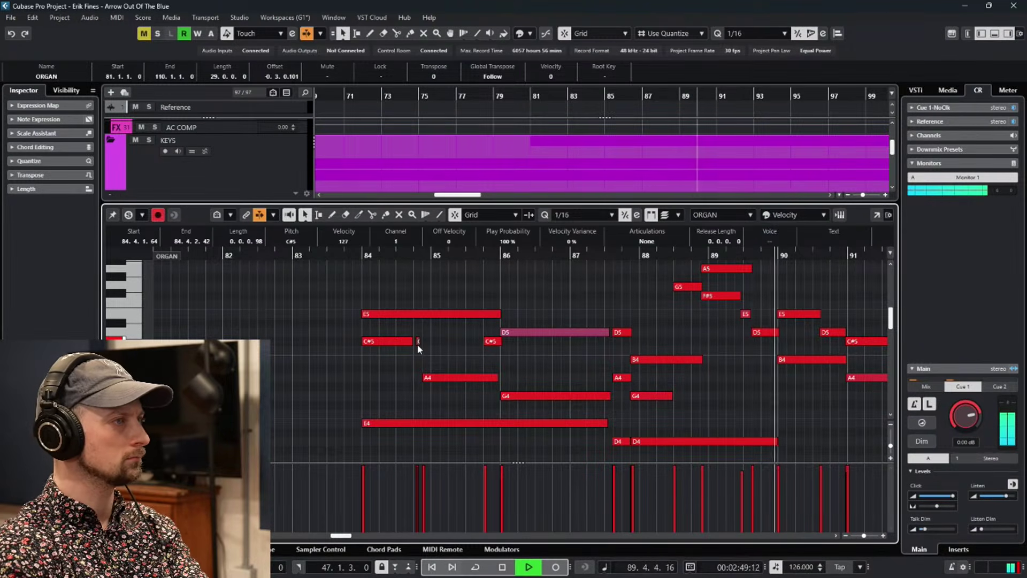
pyautogui.press('Delete')
# Replay the organ soloed and lengthen the C#5 note at the start of bar 84 to 0.3.2.0.
pyautogui.press('space')
pyautogui.press('space')
pyautogui.press('s')
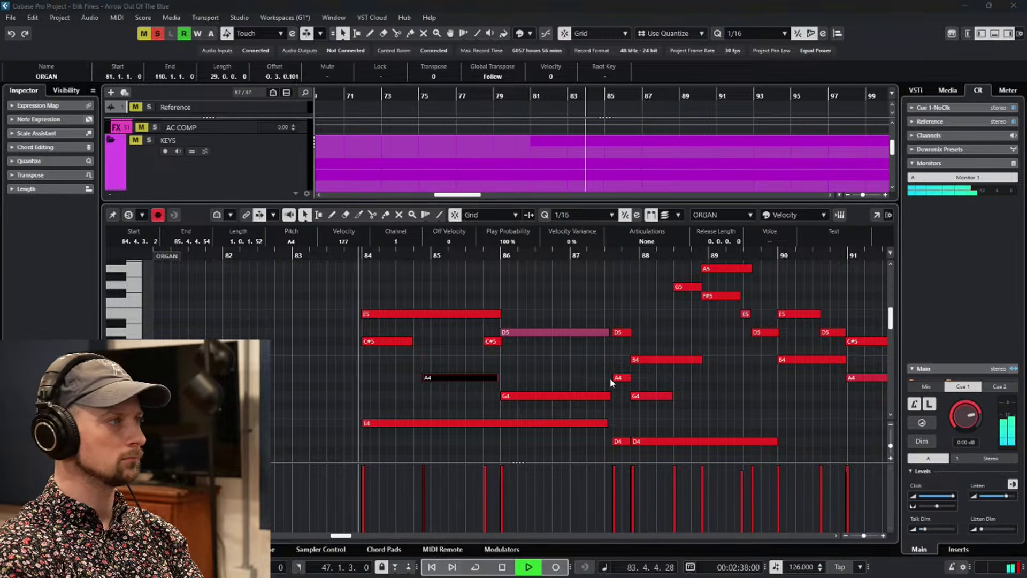
pyautogui.moveTo(412, 345); pyautogui.dragTo(422, 345)
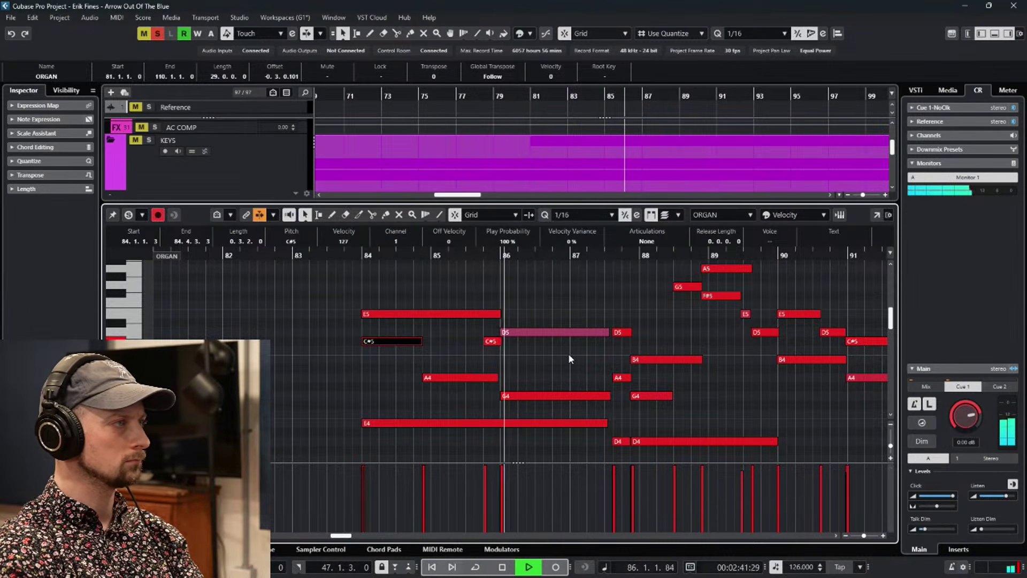
# Listen through the rest of the soloed organ part to bar 103 while checking its notes, and stop playback.
pyautogui.hscroll(6, 576, 355)
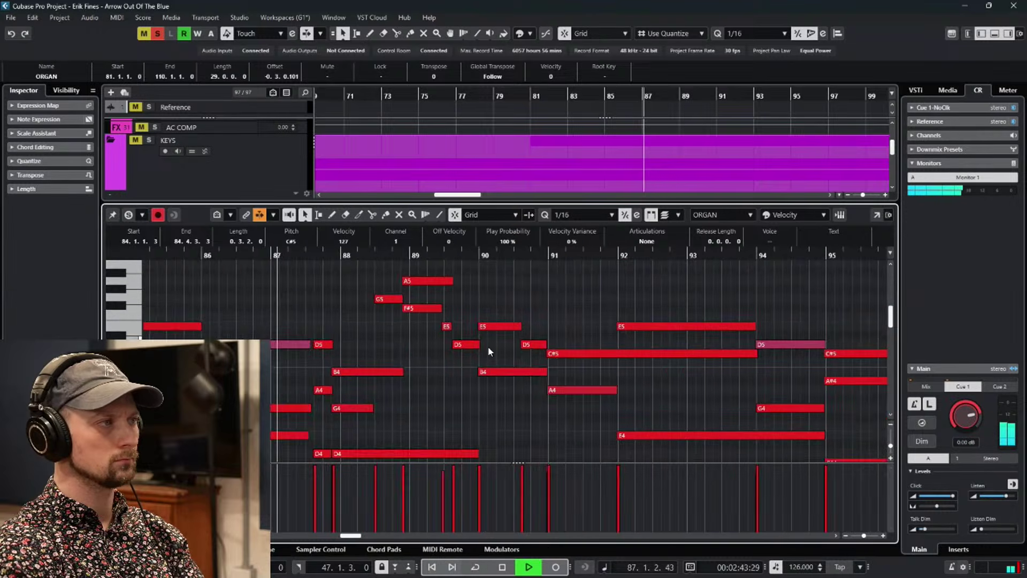
pyautogui.scroll(-3, 504, 360)
pyautogui.scroll(-3, 562, 348)
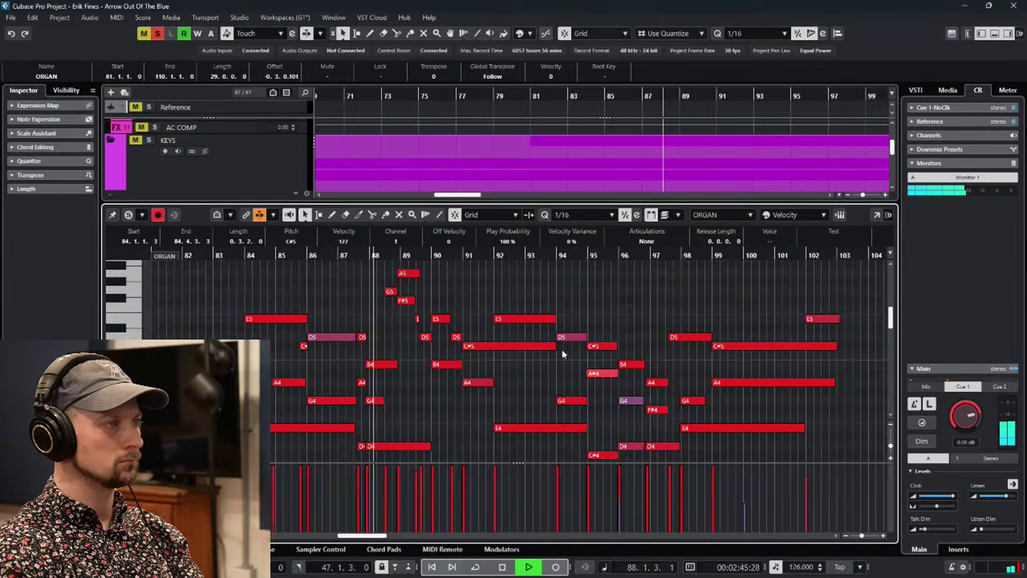
pyautogui.scroll(-3, 551, 367)
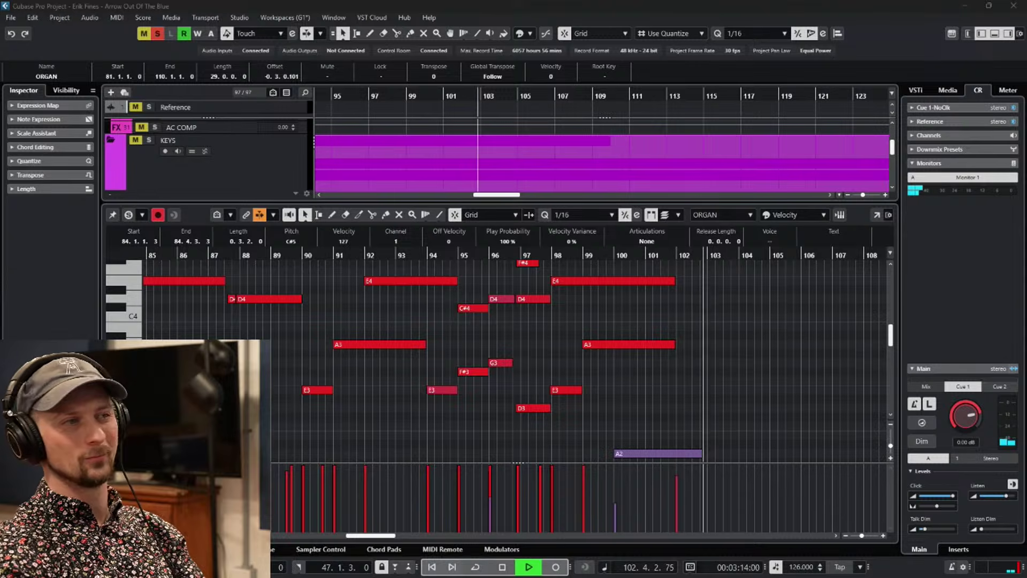
pyautogui.click(783, 377)
pyautogui.press('space')
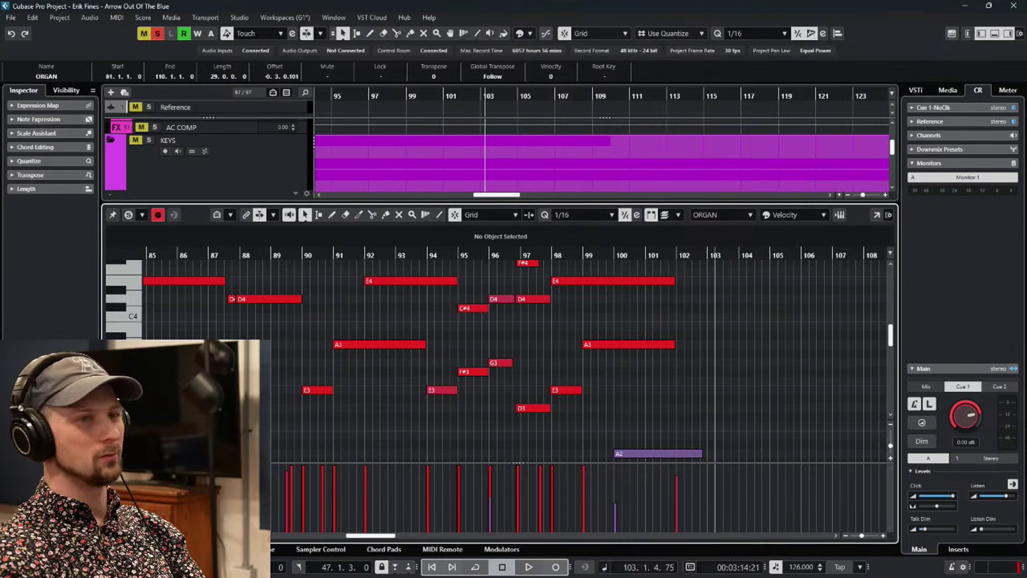
# Clear the organ solo and close the key editor.
pyautogui.press('s')
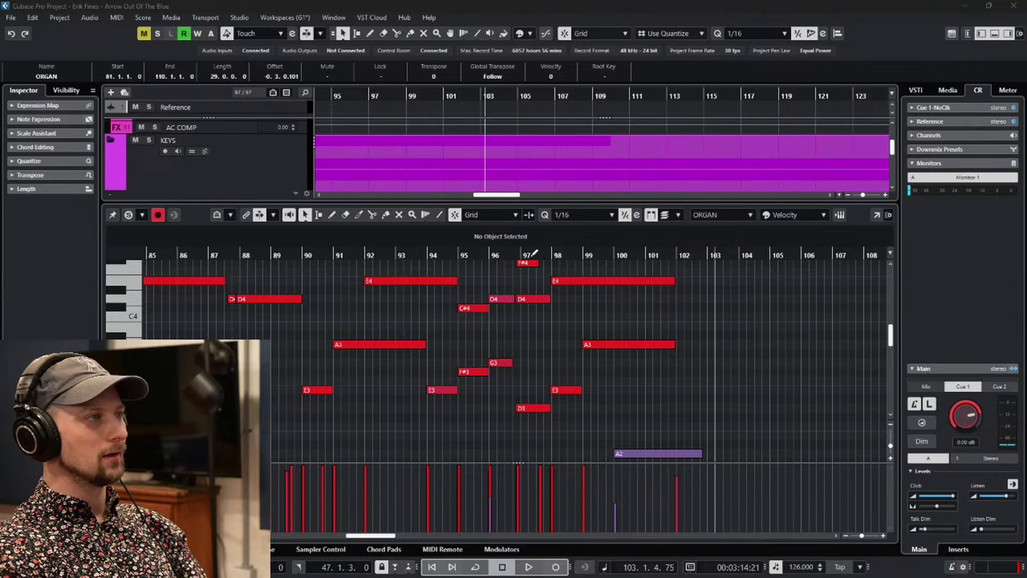
pyautogui.press('g')
pyautogui.press('g')
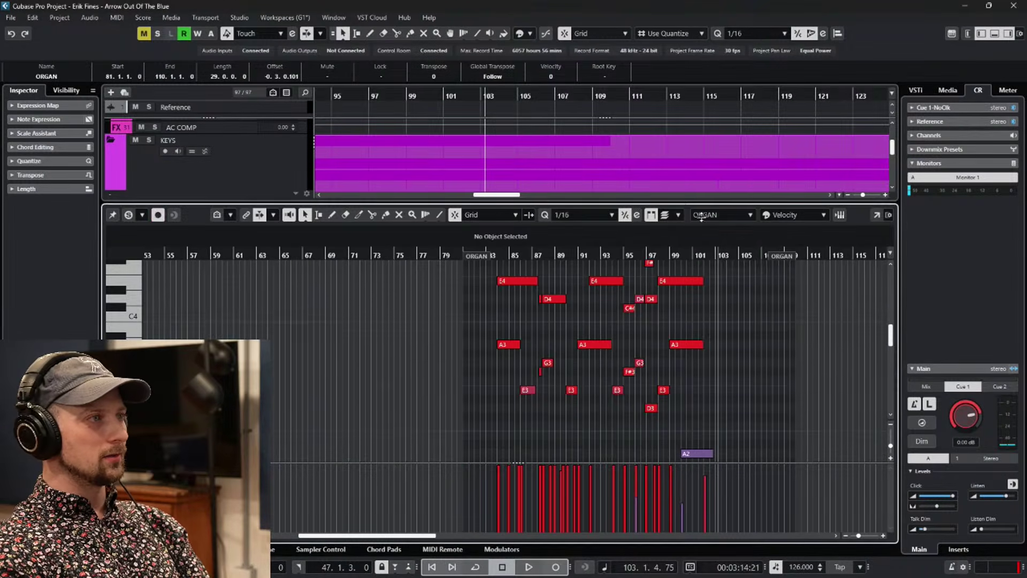
pyautogui.moveTo(700, 204); pyautogui.dragTo(695, 346)
pyautogui.scroll(1, 558, 249)
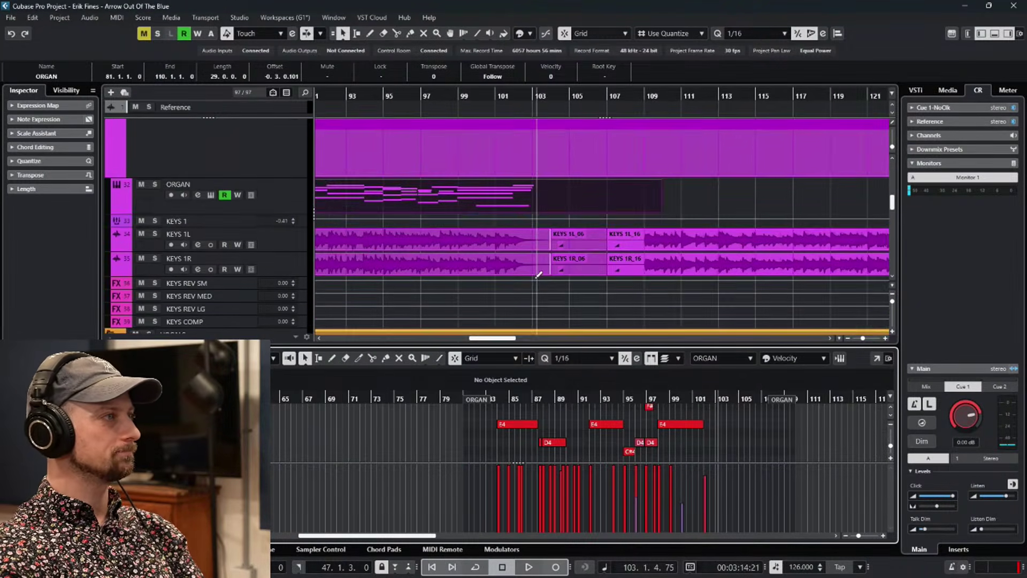
pyautogui.hscroll(-10, 559, 235)
pyautogui.click(995, 33)
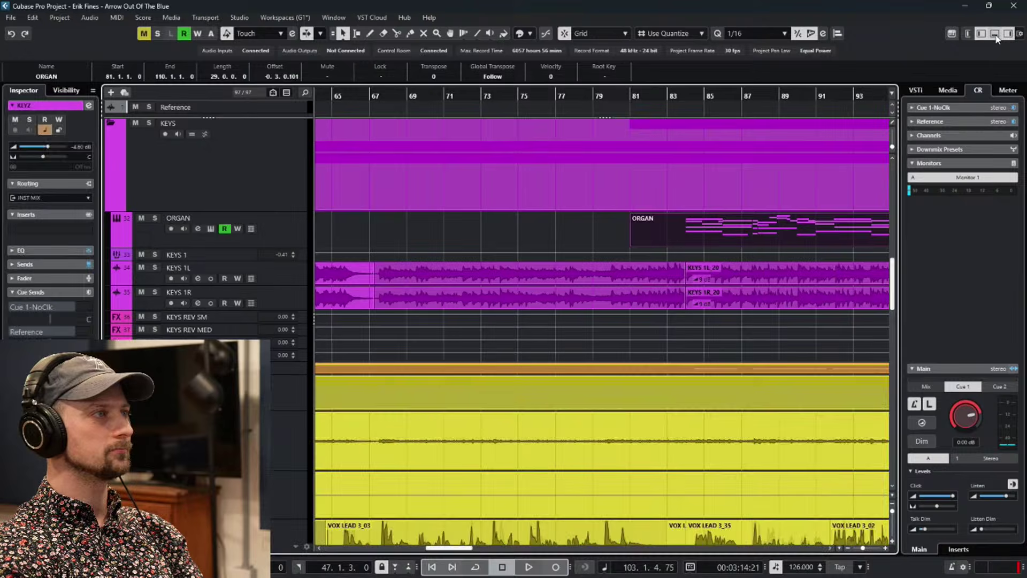
# Place the playback position just after bar 31, near the start of the first ORGAN part.
pyautogui.scroll(-5, 675, 351)
pyautogui.hscroll(-10, 676, 351)
pyautogui.scroll(2, 675, 351)
pyautogui.scroll(1, 675, 350)
pyautogui.scroll(-5, 676, 348)
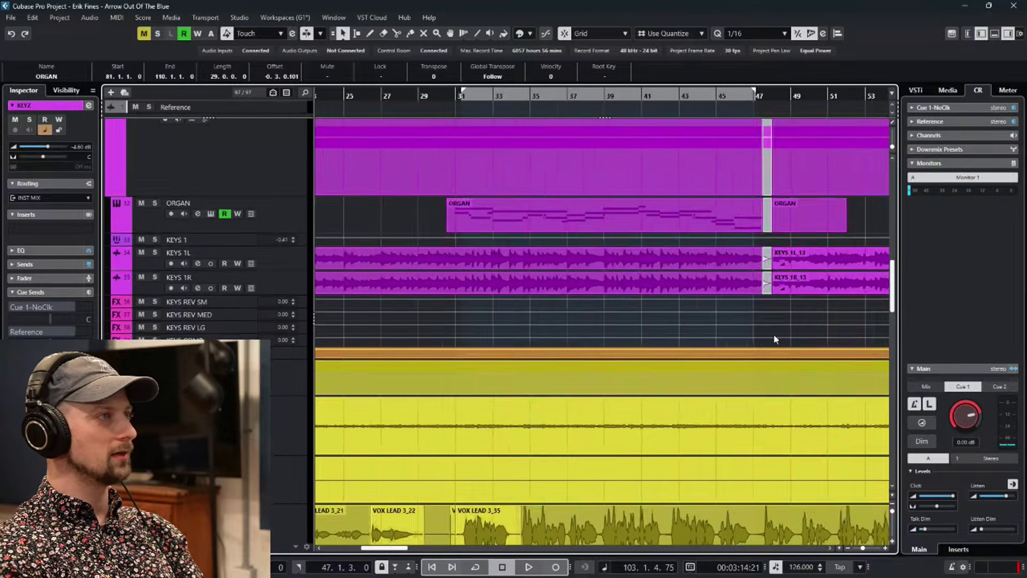
pyautogui.click(527, 99)
pyautogui.scroll(6, 523, 127)
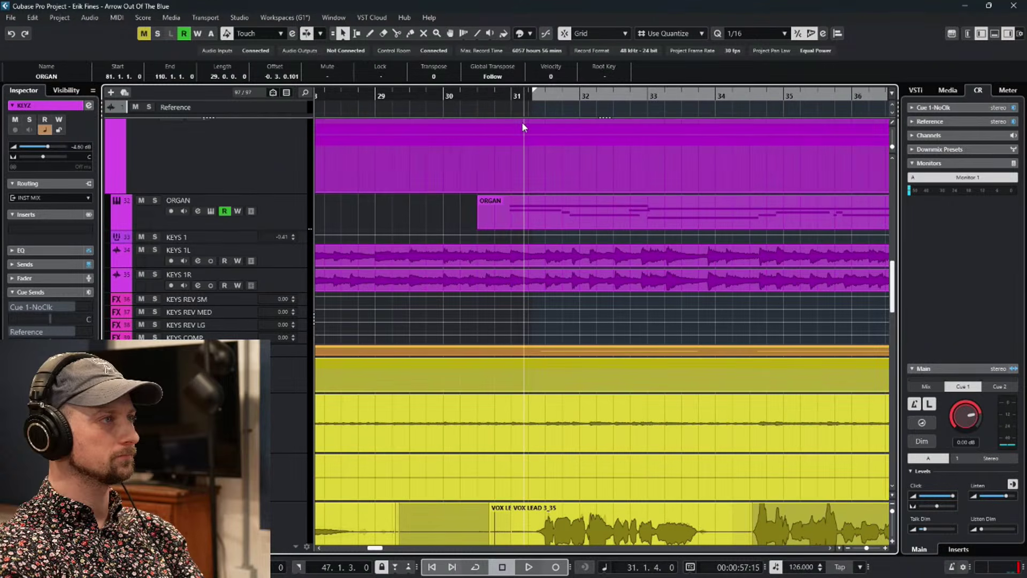
# Play the full mix from just after bar 31 and check the ACOUSTIX group's channel settings.
pyautogui.scroll(1, 521, 121)
pyautogui.press('space')
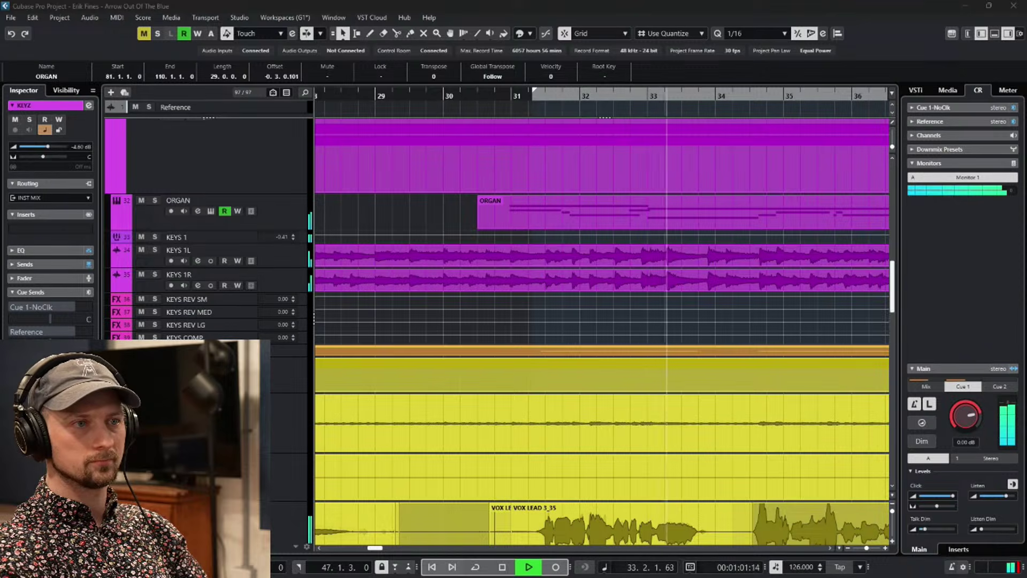
pyautogui.press('e')
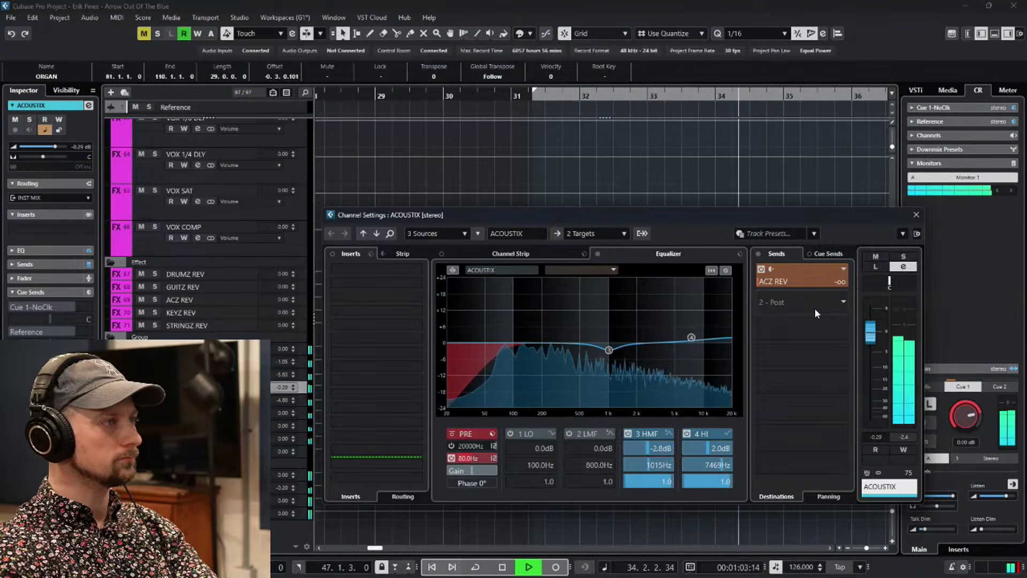
pyautogui.click(916, 215)
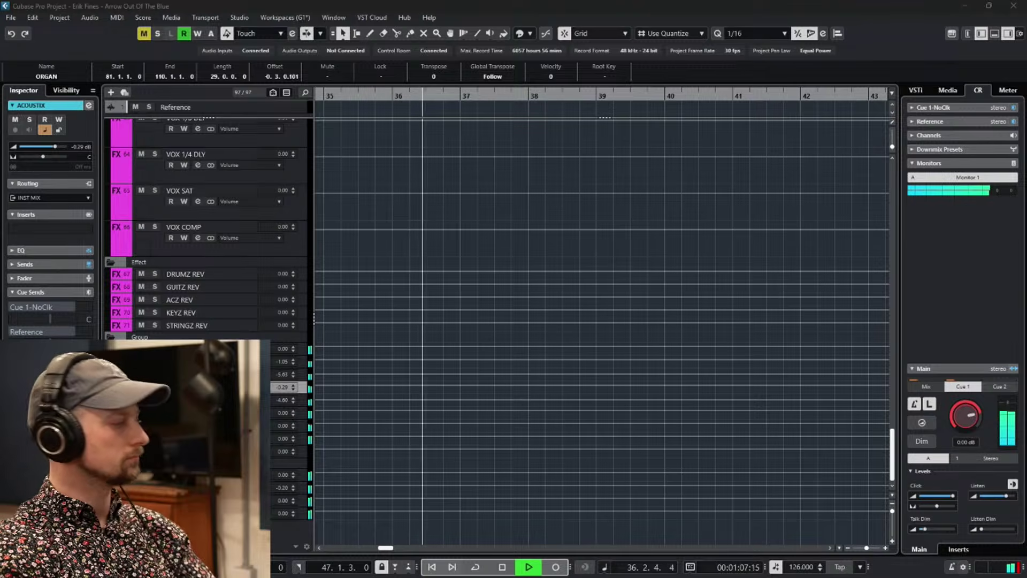
# Solo the AC 1 group in the mixer and check the AC 1 DI channel's EQ settings.
pyautogui.press('F3')
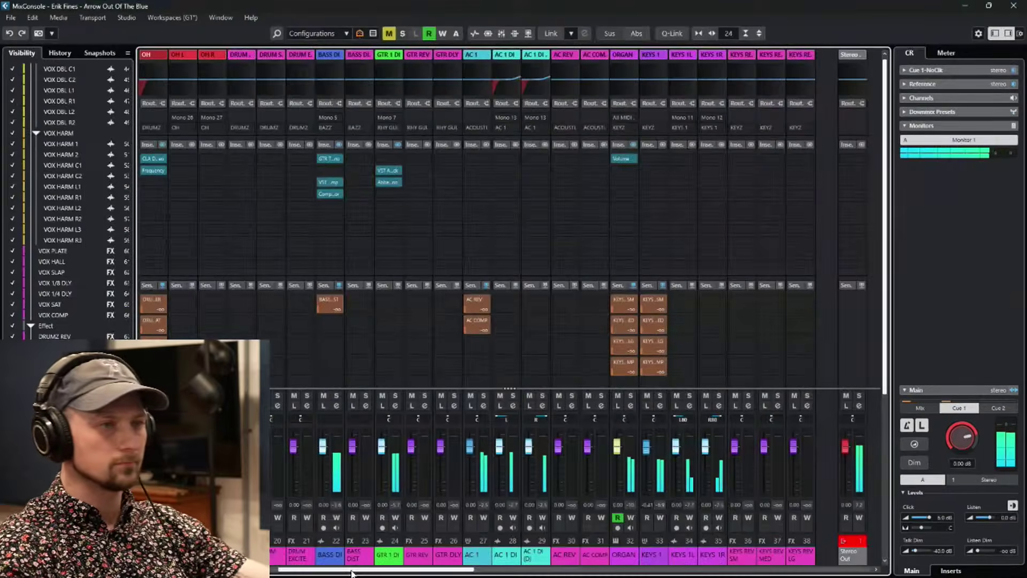
pyautogui.click(484, 396)
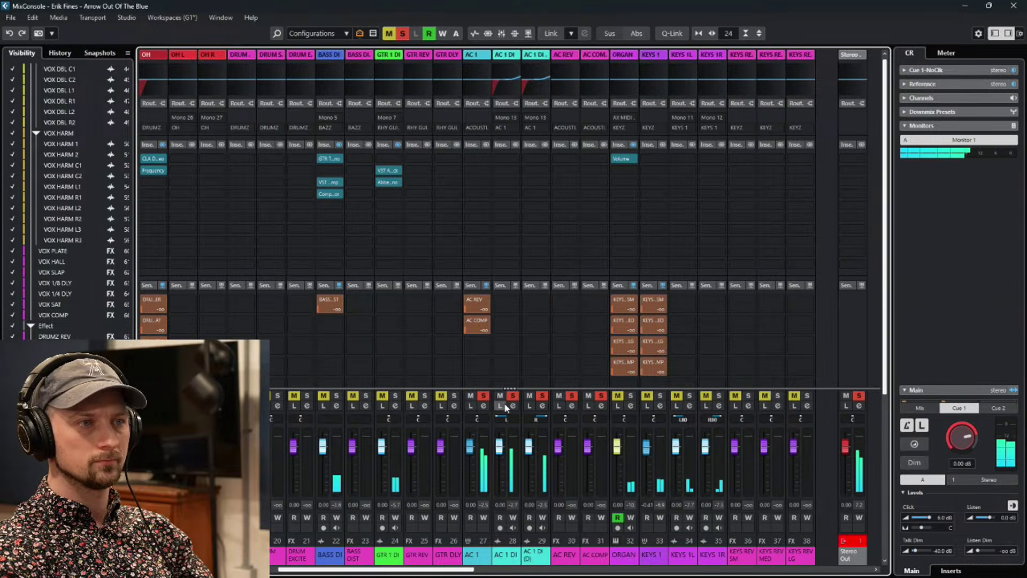
pyautogui.click(512, 410)
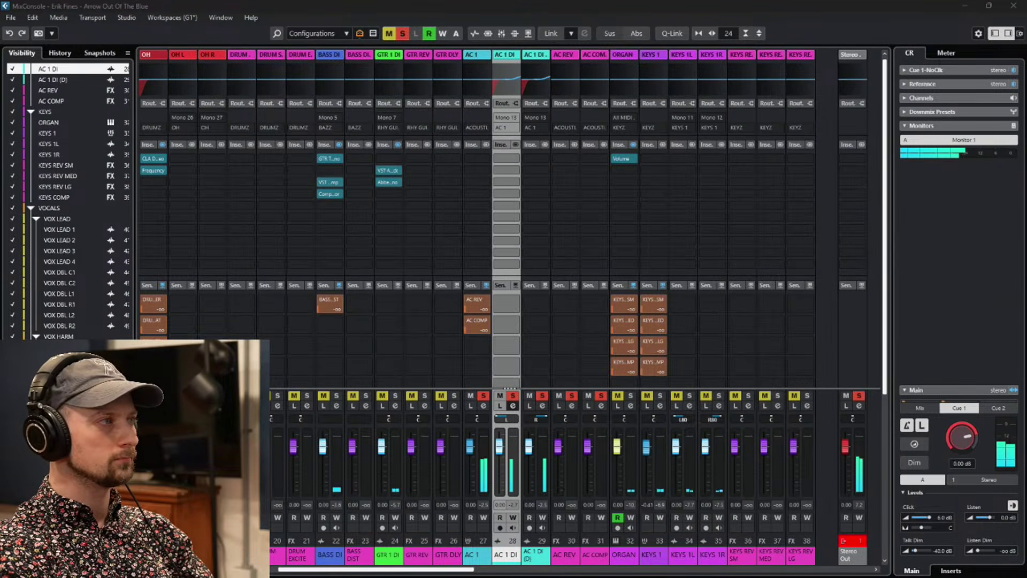
pyautogui.click(513, 405)
pyautogui.moveTo(324, 219); pyautogui.dragTo(455, 151)
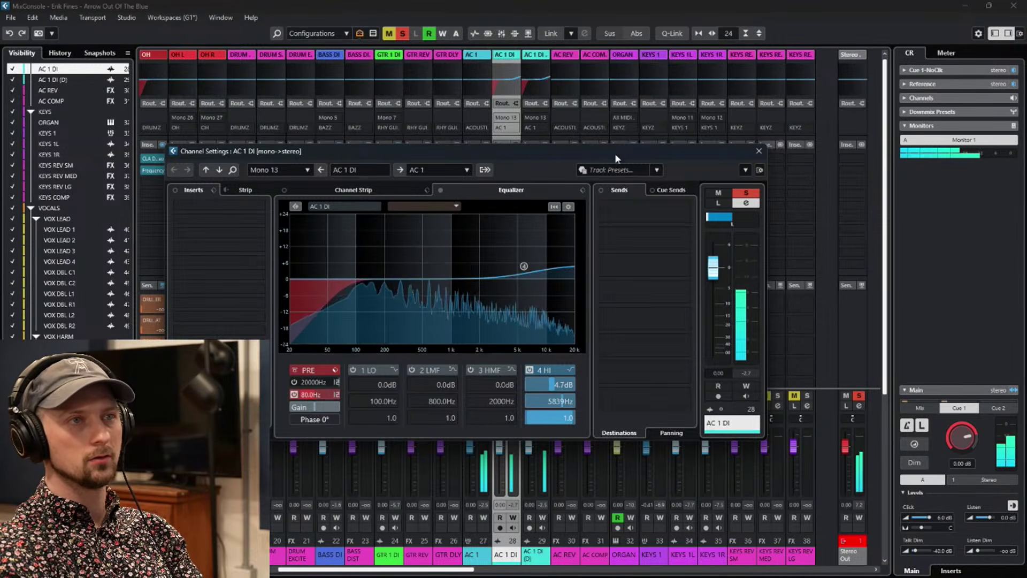
pyautogui.moveTo(614, 153); pyautogui.dragTo(547, 53)
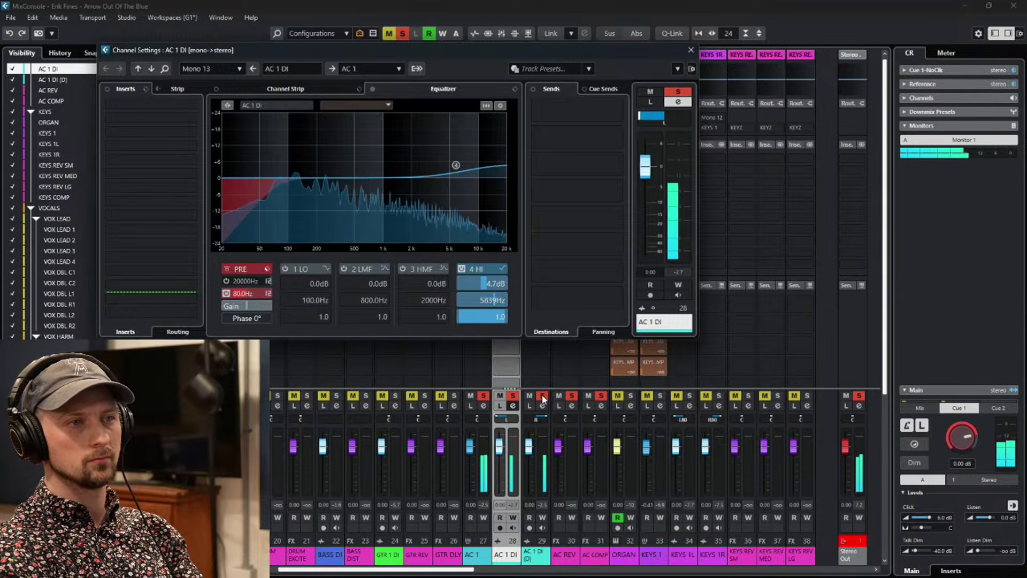
pyautogui.press('Escape')
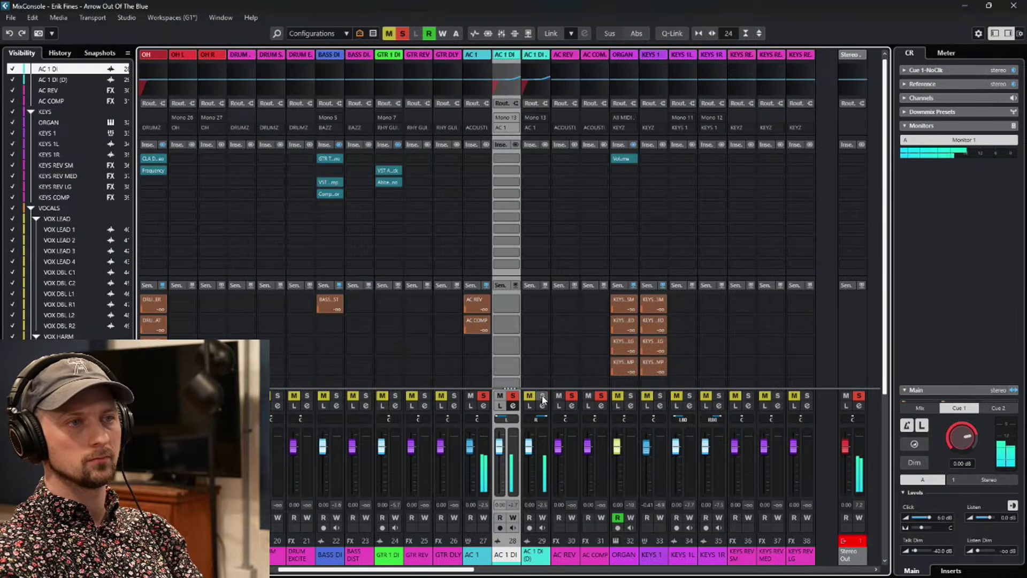
# Listen to AC 1 DI soloed without its double, review its channel strip, EQ and inserts, and clear the solo.
pyautogui.click(511, 408)
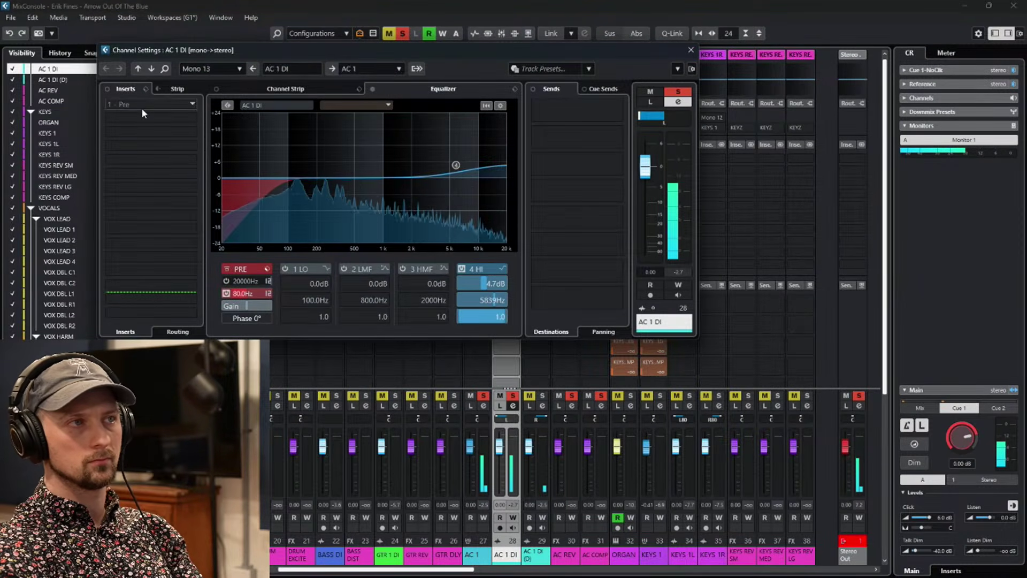
pyautogui.click(338, 89)
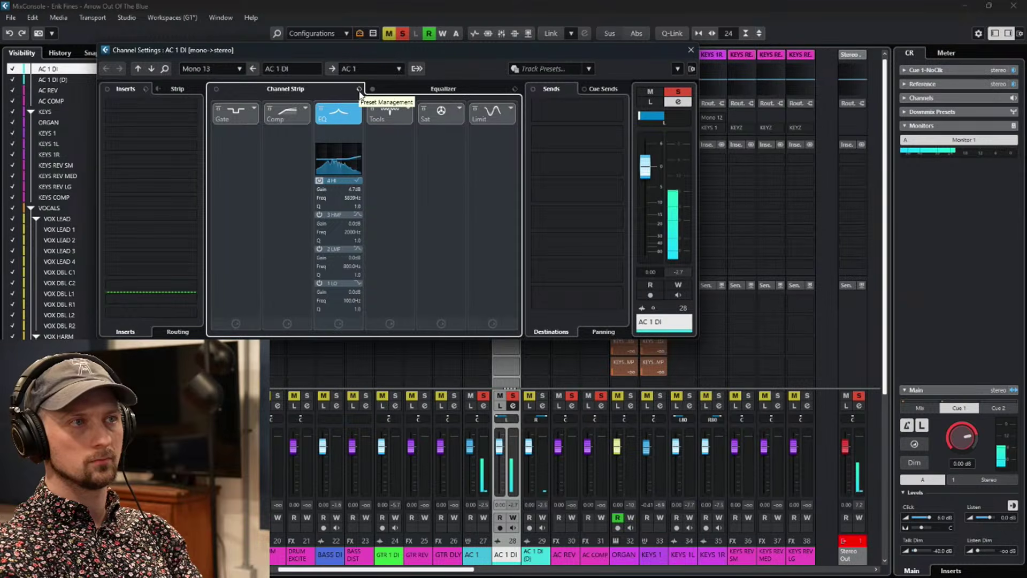
pyautogui.click(419, 90)
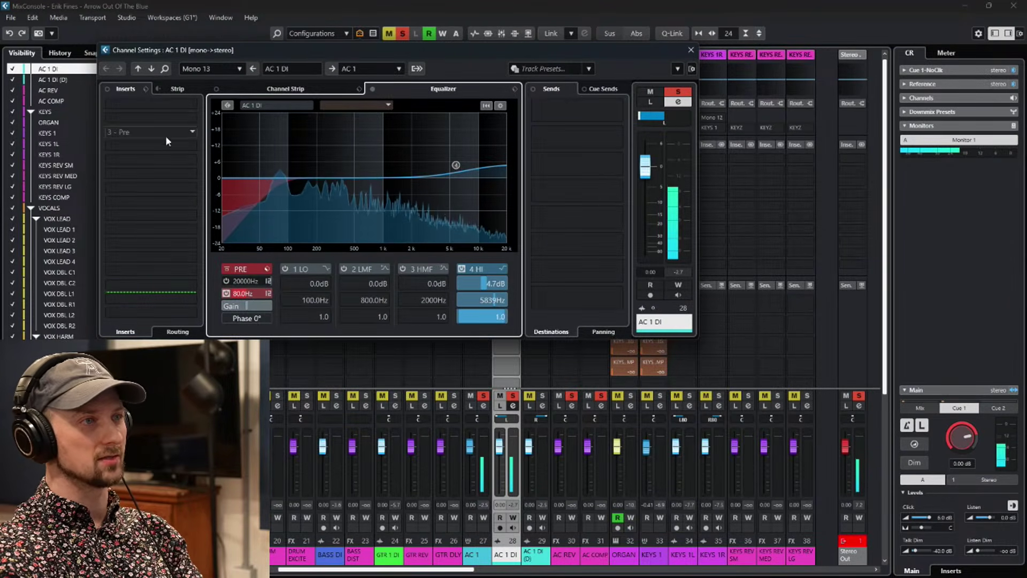
pyautogui.doubleClick(255, 292)
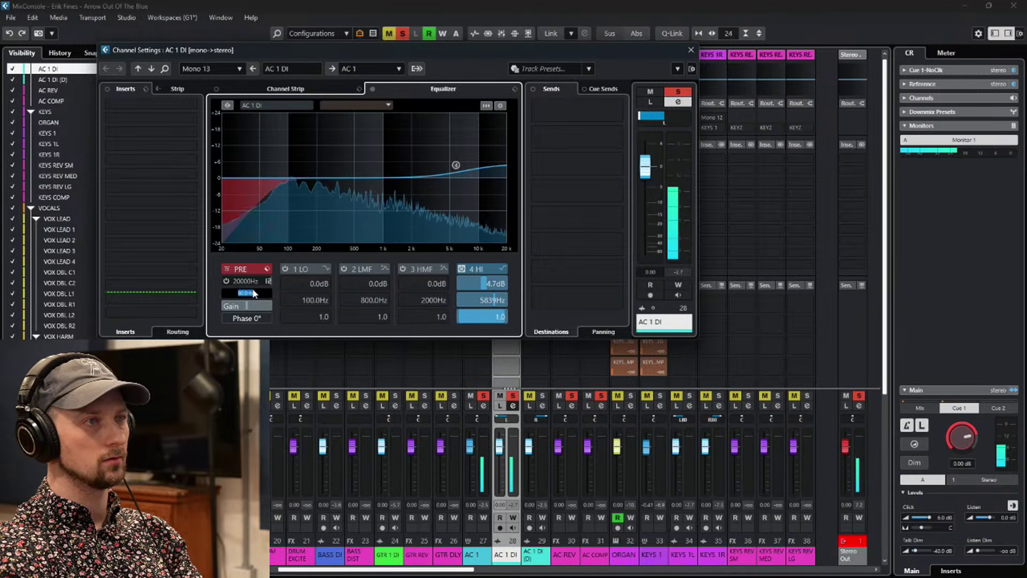
pyautogui.click(180, 106)
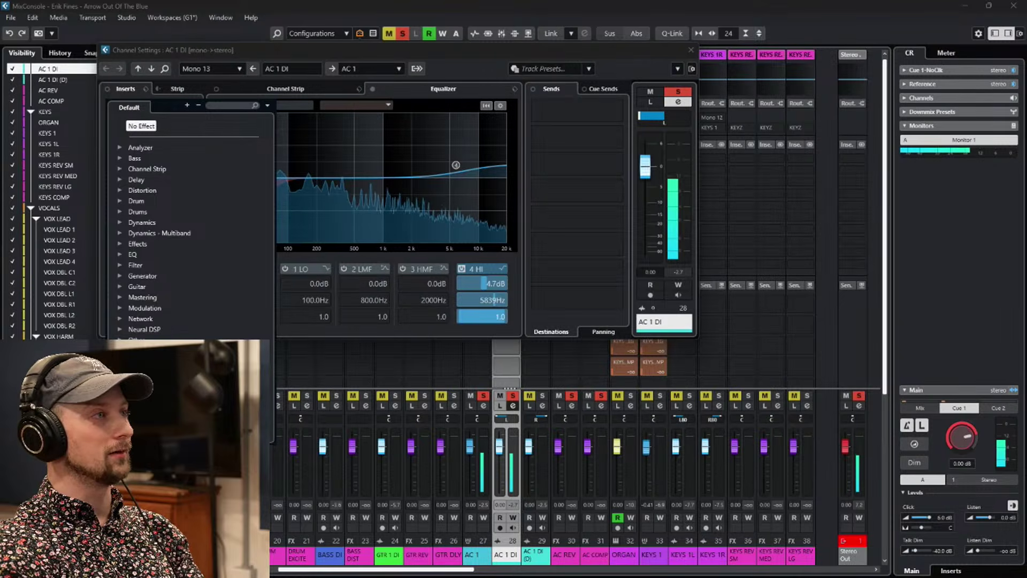
pyautogui.press('Escape')
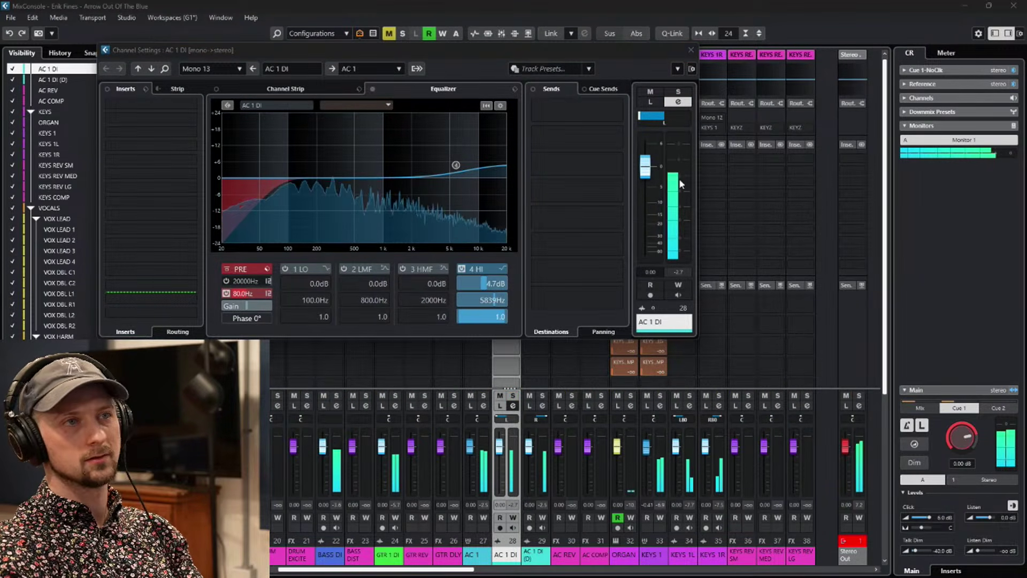
pyautogui.click(691, 50)
# Solo the KEYZ group in the mixer and inspect the organ's B-3 V instrument.
pyautogui.click(764, 569)
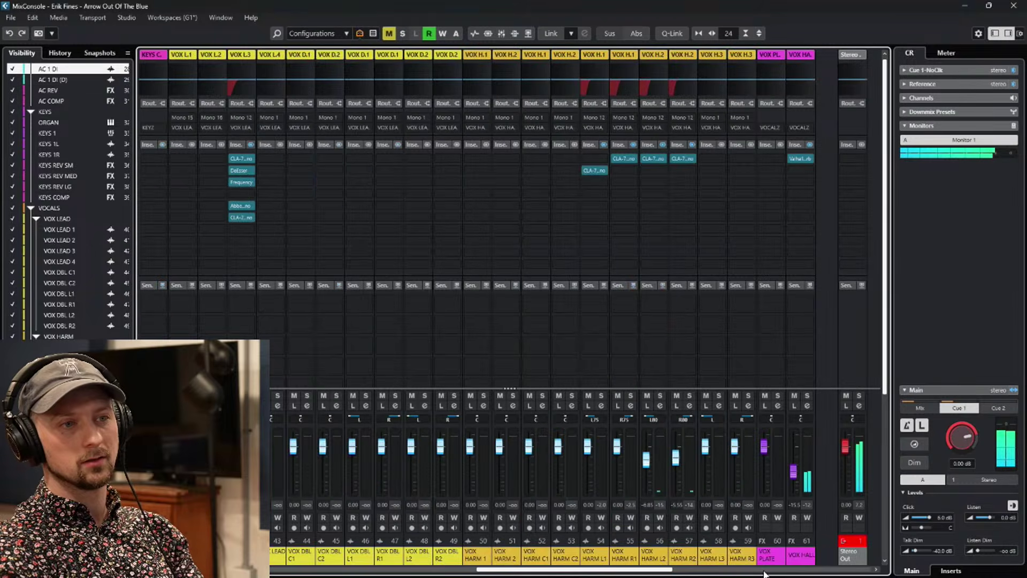
pyautogui.click(571, 395)
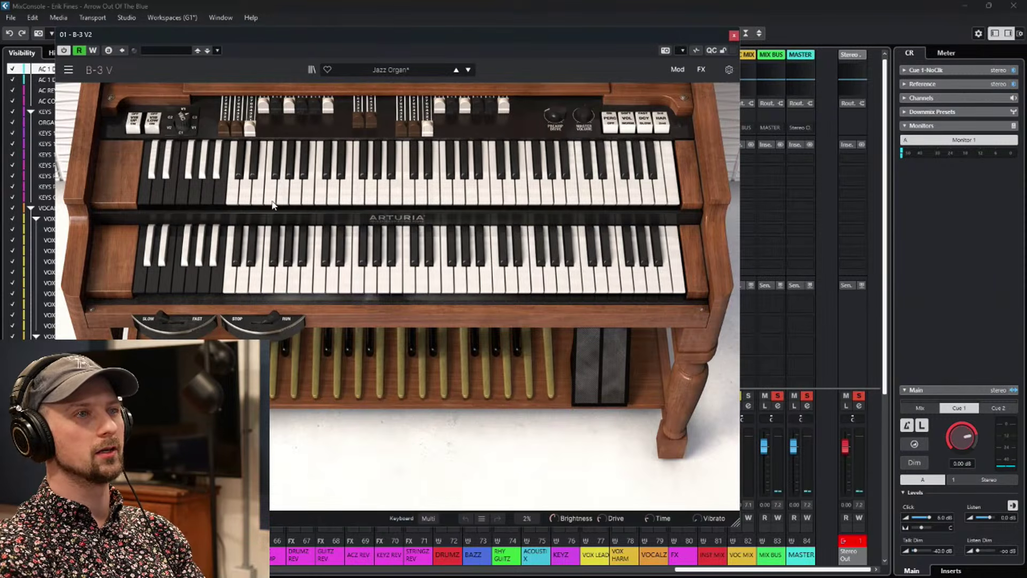
pyautogui.moveTo(310, 201)
pyautogui.mouseDown()
pyautogui.moveTo(592, 195)
pyautogui.moveTo(471, 206)
pyautogui.mouseUp()
pyautogui.click(609, 202)
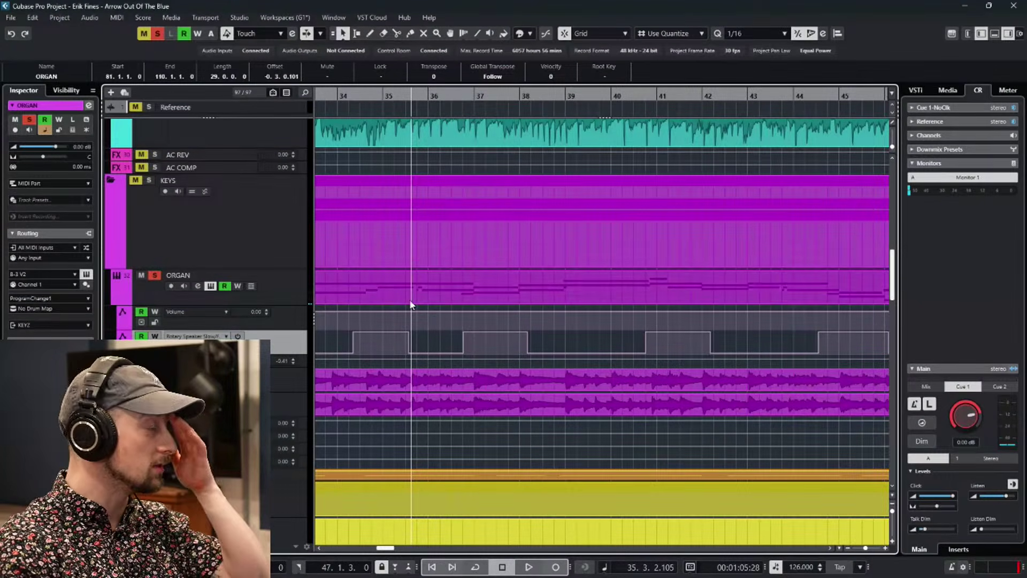
# Play the soloed organ to bar 48 while checking its rotary speaker automation against the B-3 V instrument, and stop playback.
pyautogui.hscroll(-5, 454, 339)
pyautogui.scroll(-1, 454, 340)
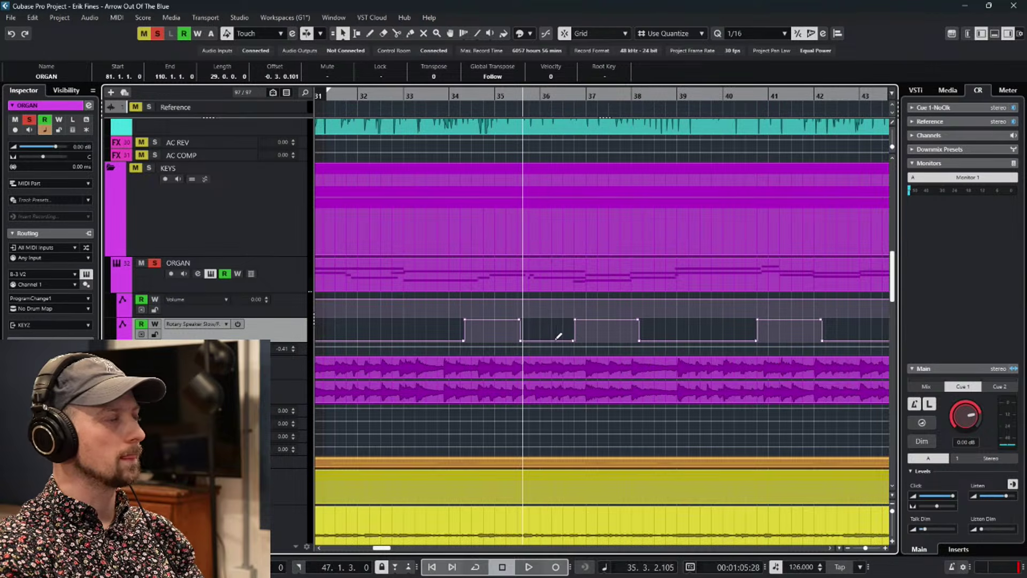
pyautogui.press('space')
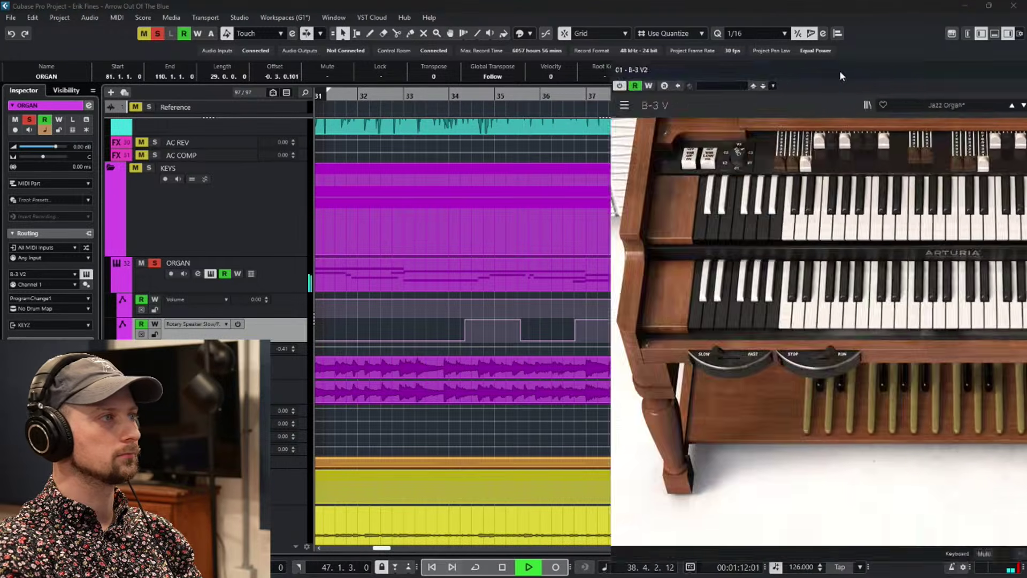
pyautogui.moveTo(885, 64); pyautogui.dragTo(388, 60)
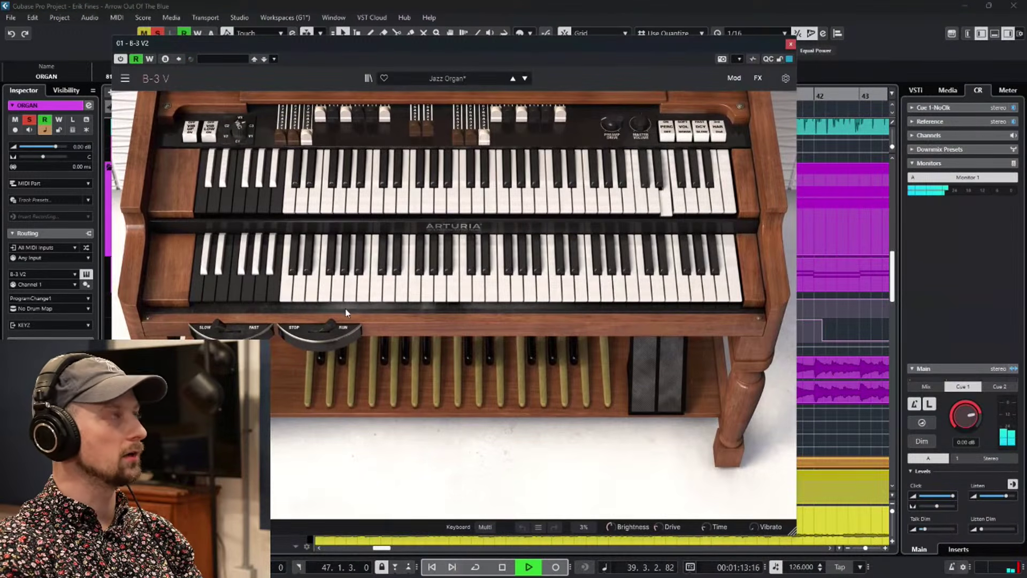
pyautogui.moveTo(580, 60); pyautogui.dragTo(508, 31)
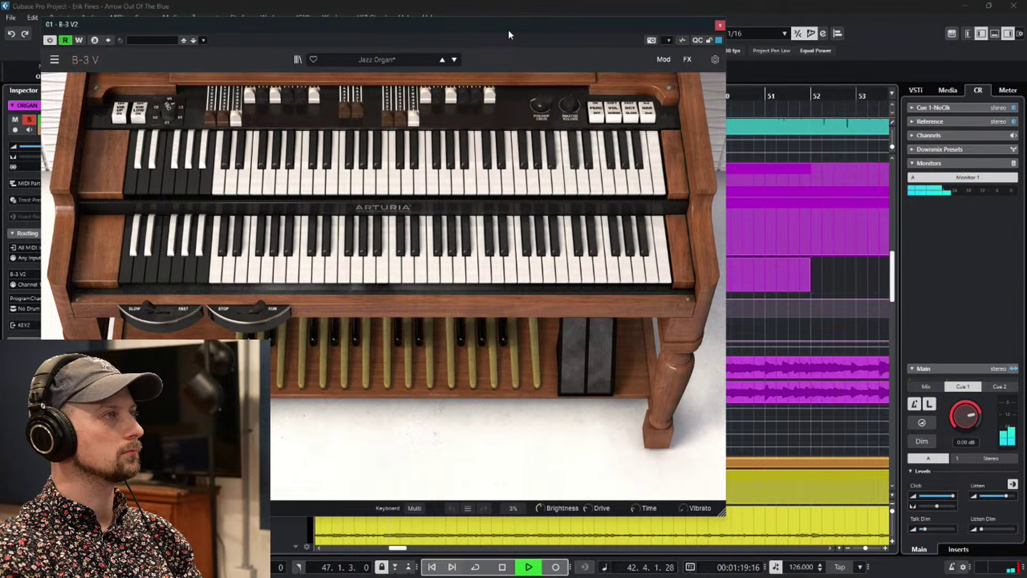
pyautogui.click(720, 25)
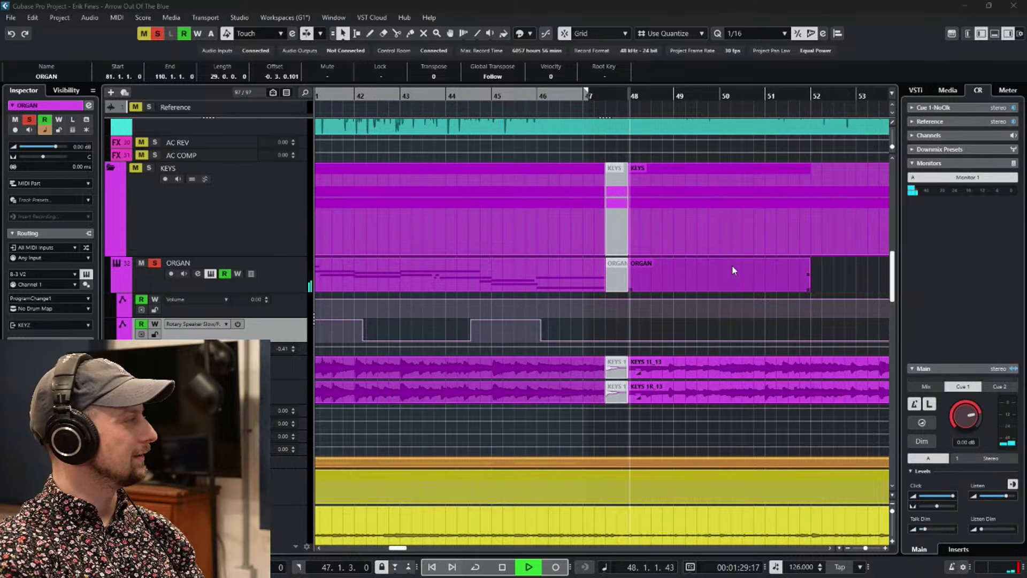
pyautogui.press('space')
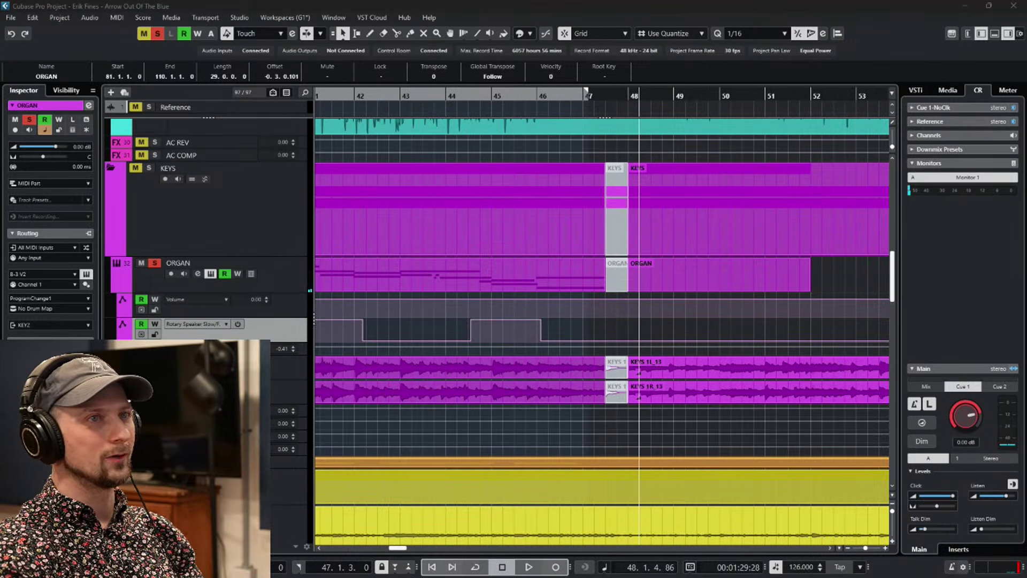
# Clear all solos and play the full mix from the start of the song.
pyautogui.click(157, 33)
pyautogui.moveTo(409, 94); pyautogui.dragTo(439, 103)
pyautogui.press('space')
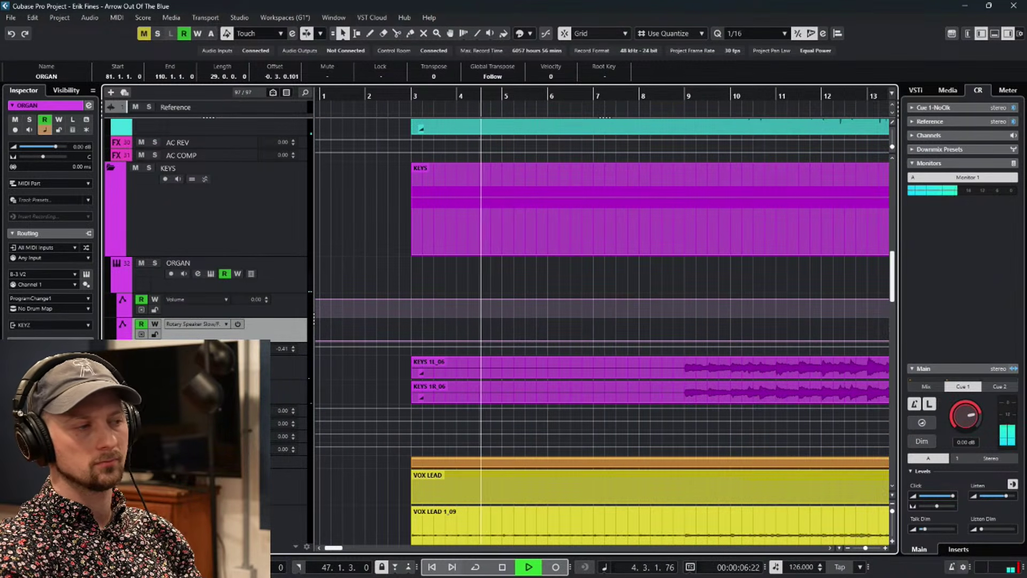
# Trim the start of all the DRUMS events to just before bar 9 and replay the intro from about bar 3.
pyautogui.scroll(10, 436, 369)
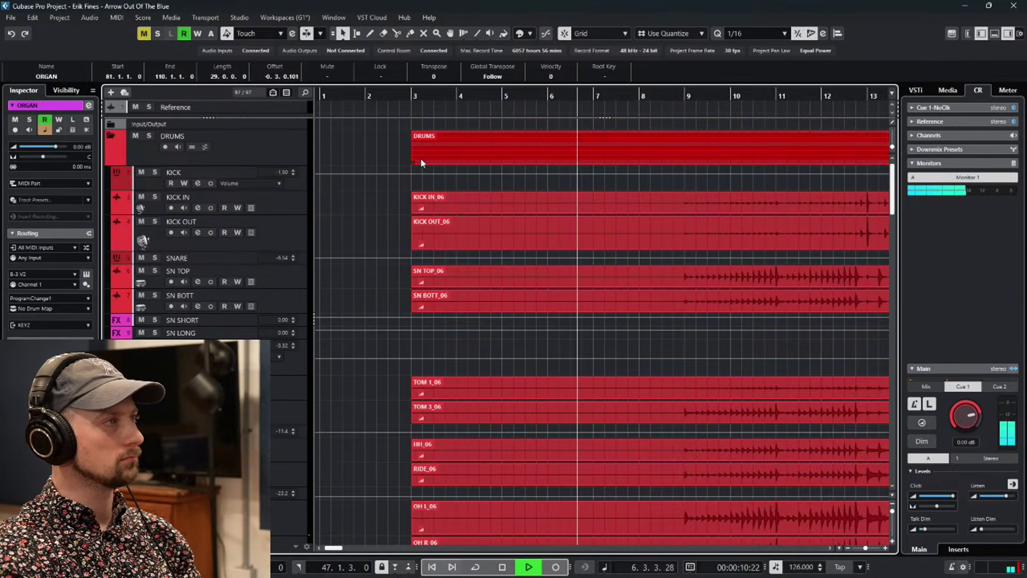
pyautogui.moveTo(420, 160); pyautogui.dragTo(680, 168)
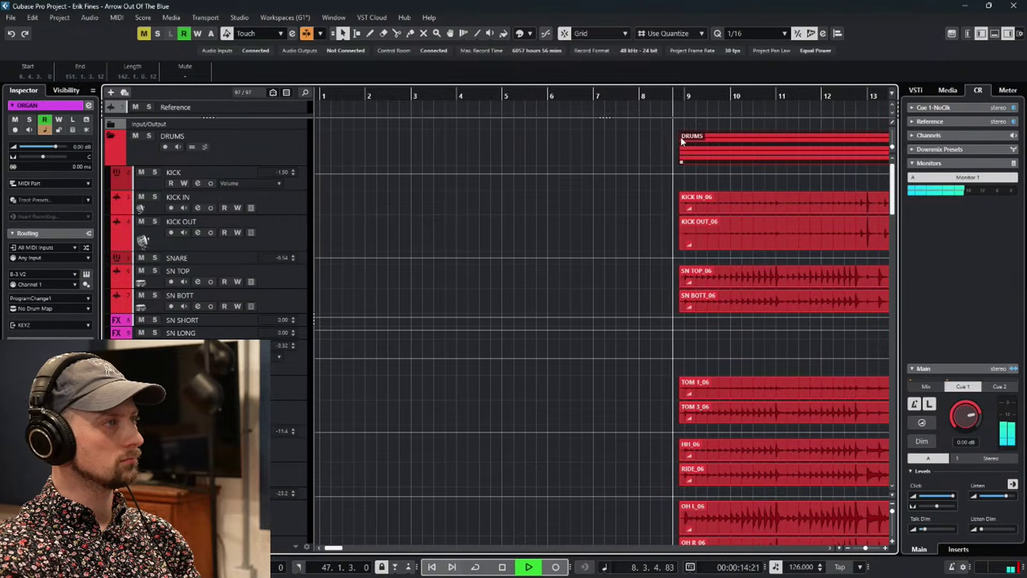
pyautogui.scroll(-6, 600, 297)
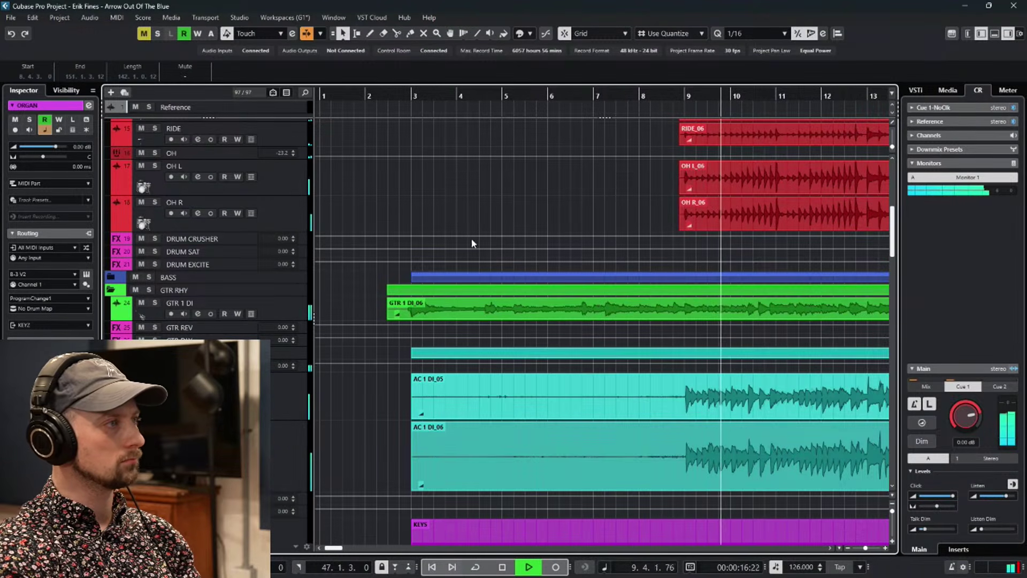
pyautogui.press('space')
pyautogui.click(408, 96)
pyautogui.press('space')
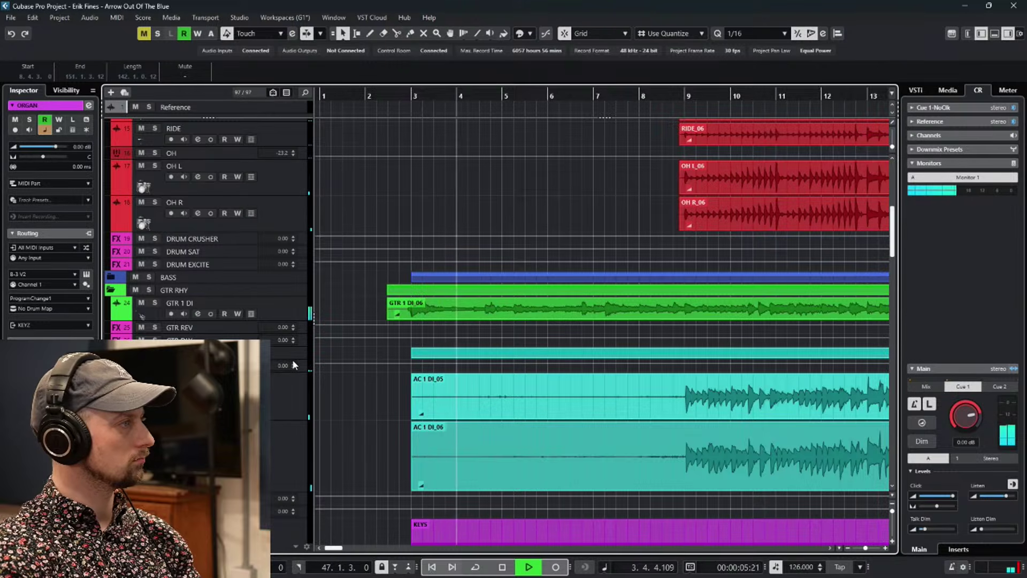
# Enlarge the ACOUSTIC folder track, trim the start of its events to 9.1.1.0, and replay the entrance from just after bar 8.
pyautogui.moveTo(294, 357); pyautogui.dragTo(294, 381)
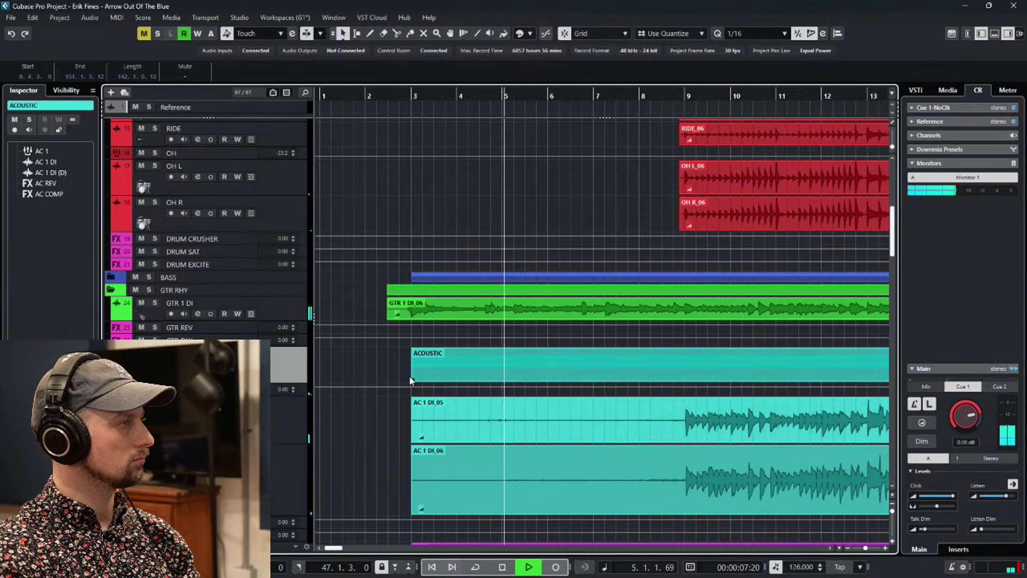
pyautogui.moveTo(409, 376); pyautogui.dragTo(684, 398)
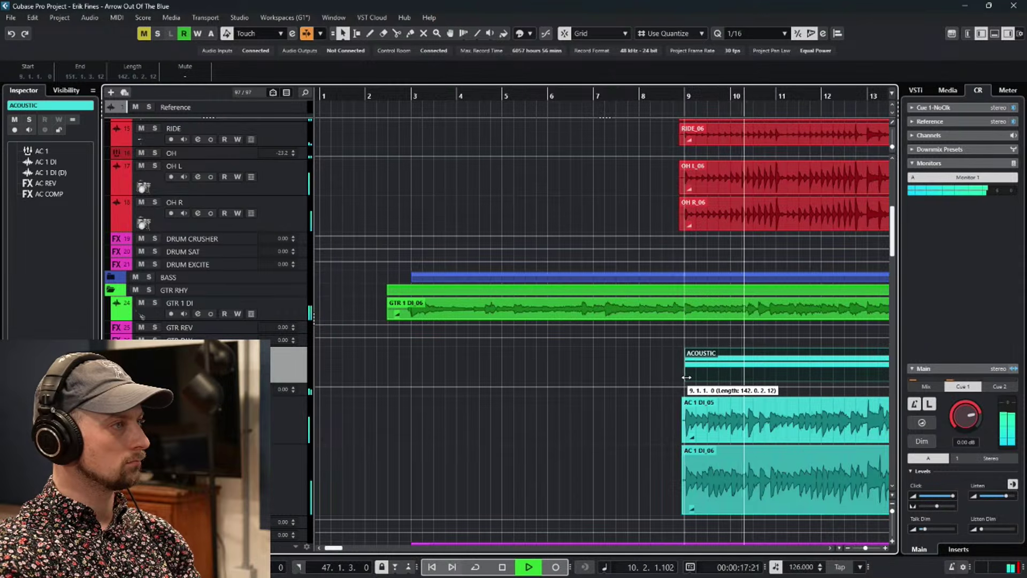
pyautogui.moveTo(685, 378); pyautogui.dragTo(687, 385)
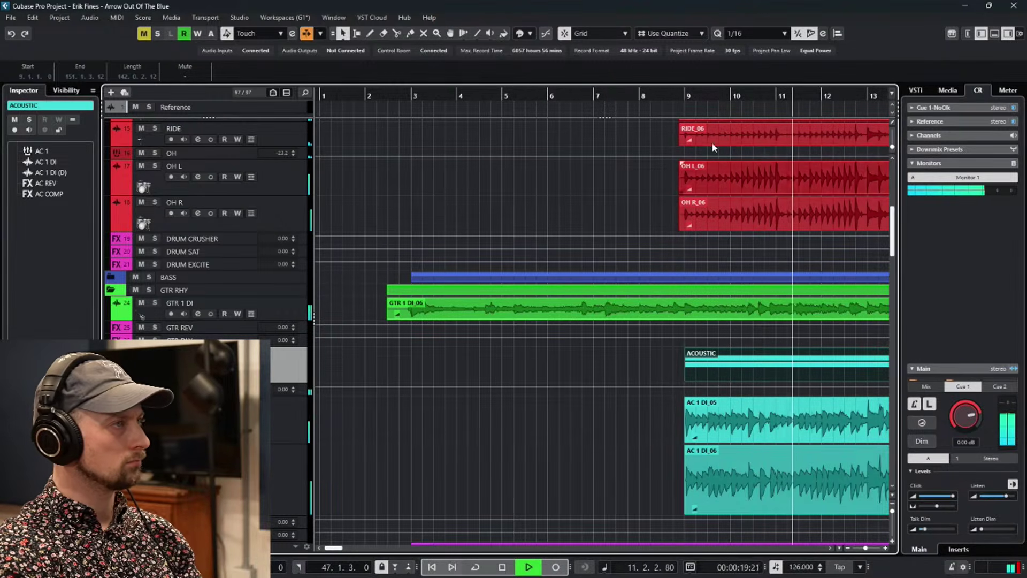
pyautogui.click(655, 97)
pyautogui.press('s')
pyautogui.press('s')
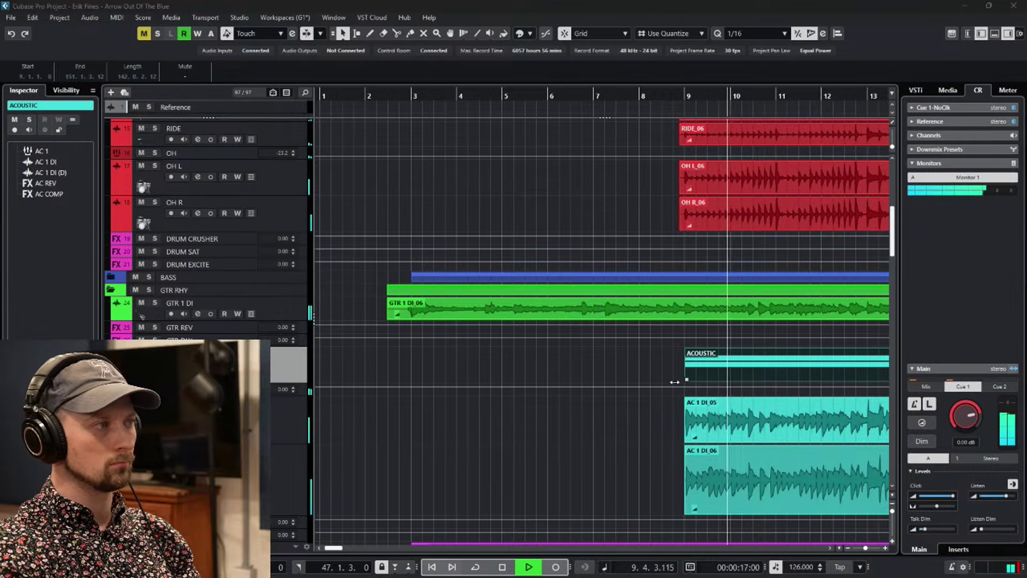
# Trim the start of the KEYS folder's events to 9.1.1.0.
pyautogui.scroll(-6, 734, 431)
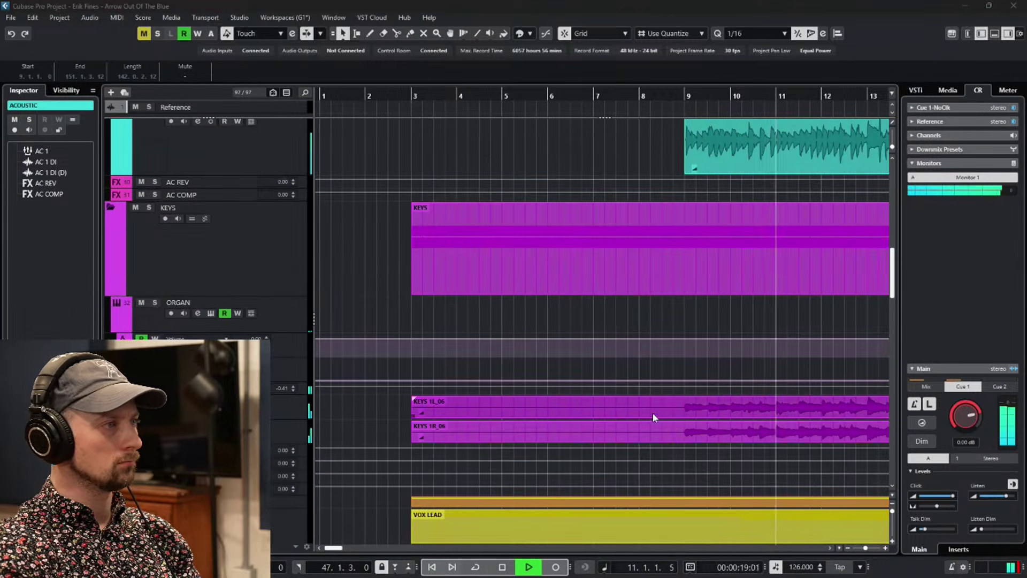
pyautogui.moveTo(412, 291); pyautogui.dragTo(685, 308)
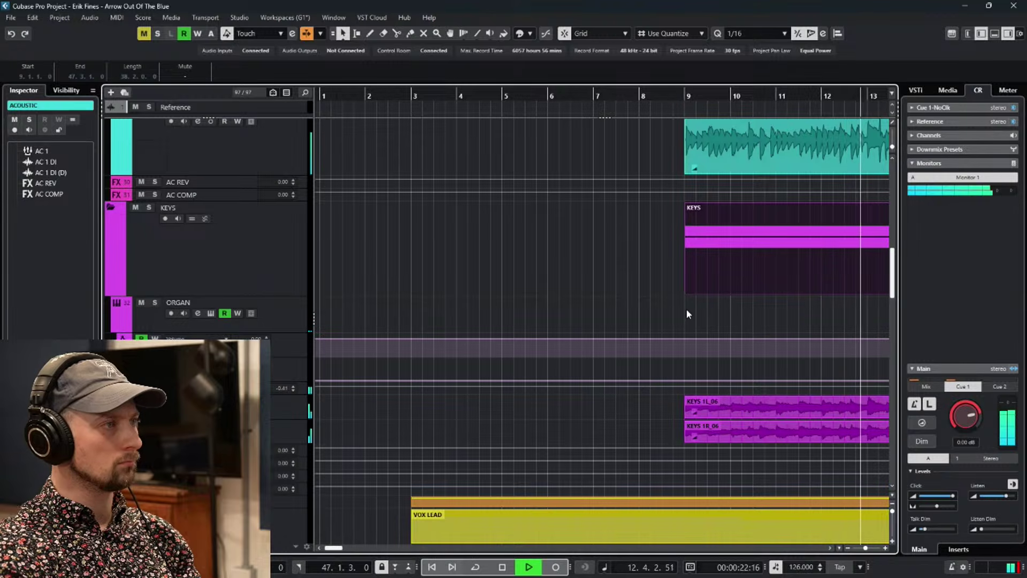
# Replay from just after bar 8 and trim the start of the VOX LEAD events to 12.2.1.0.
pyautogui.click(674, 100)
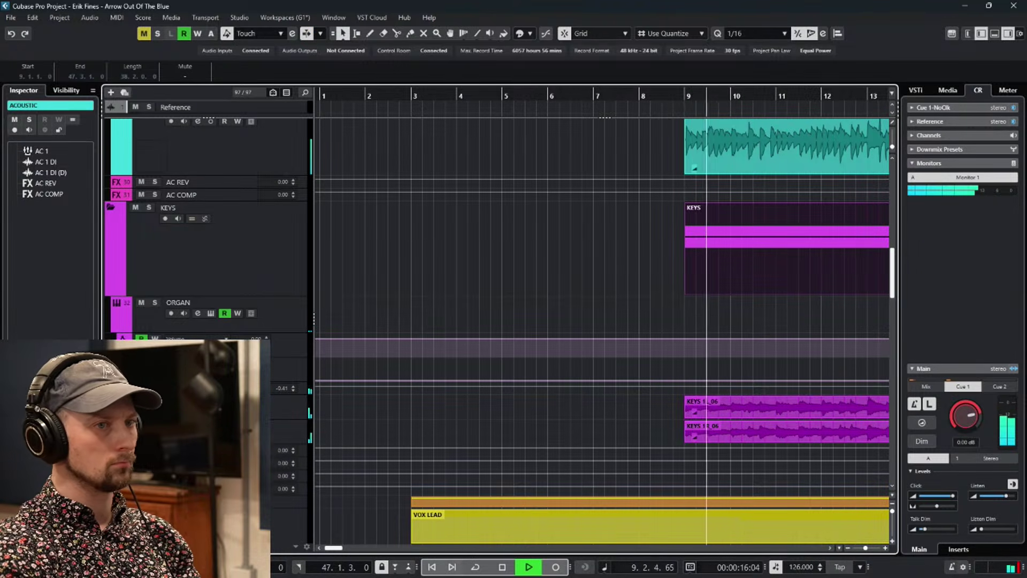
pyautogui.scroll(5, 718, 368)
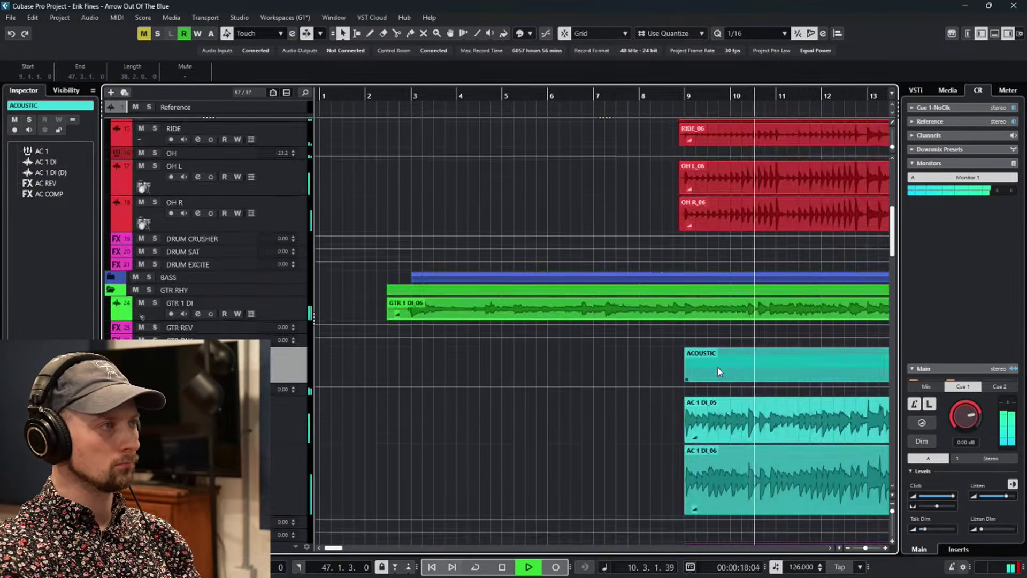
pyautogui.scroll(-10, 717, 366)
pyautogui.moveTo(412, 293); pyautogui.dragTo(833, 296)
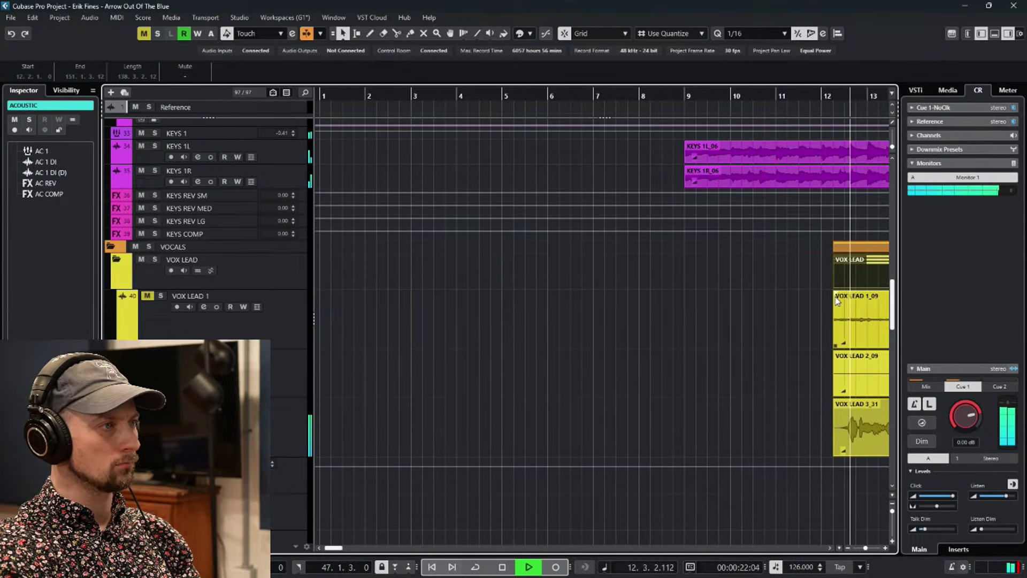
# Solo the ACOUSTIC folder track and open the MixConsole.
pyautogui.scroll(-10, 740, 332)
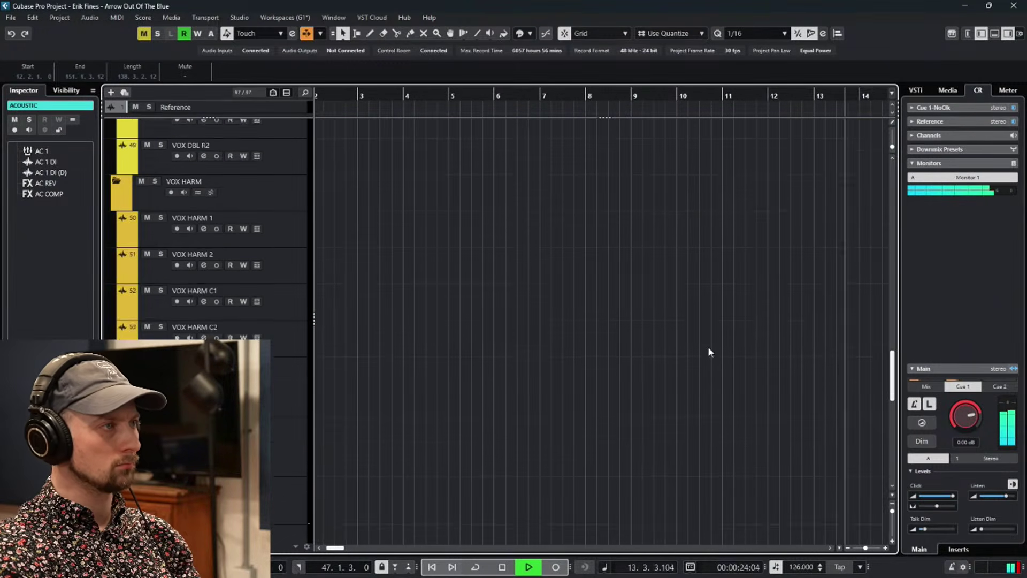
pyautogui.scroll(12, 692, 325)
pyautogui.scroll(8, 733, 318)
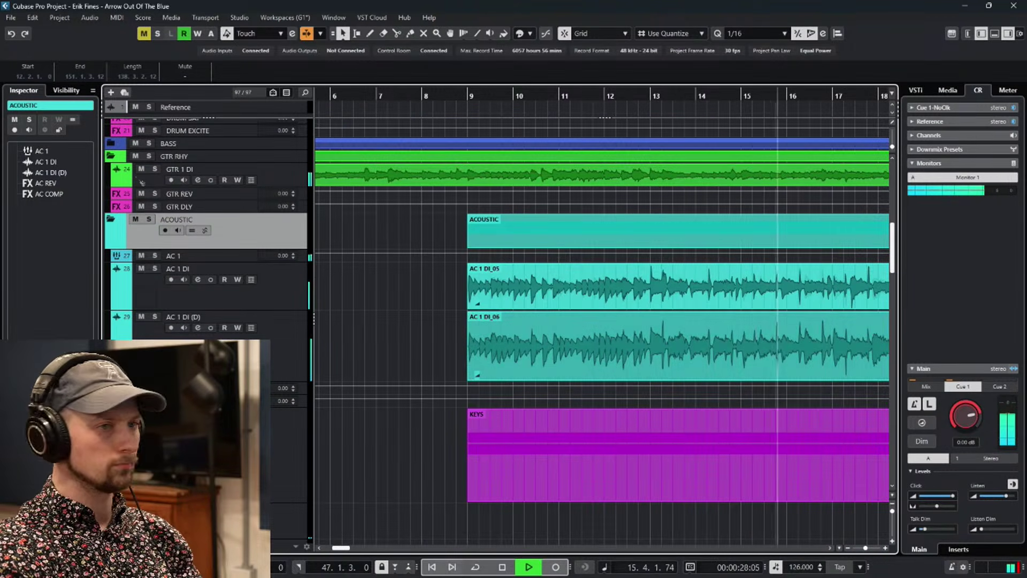
pyautogui.press('s')
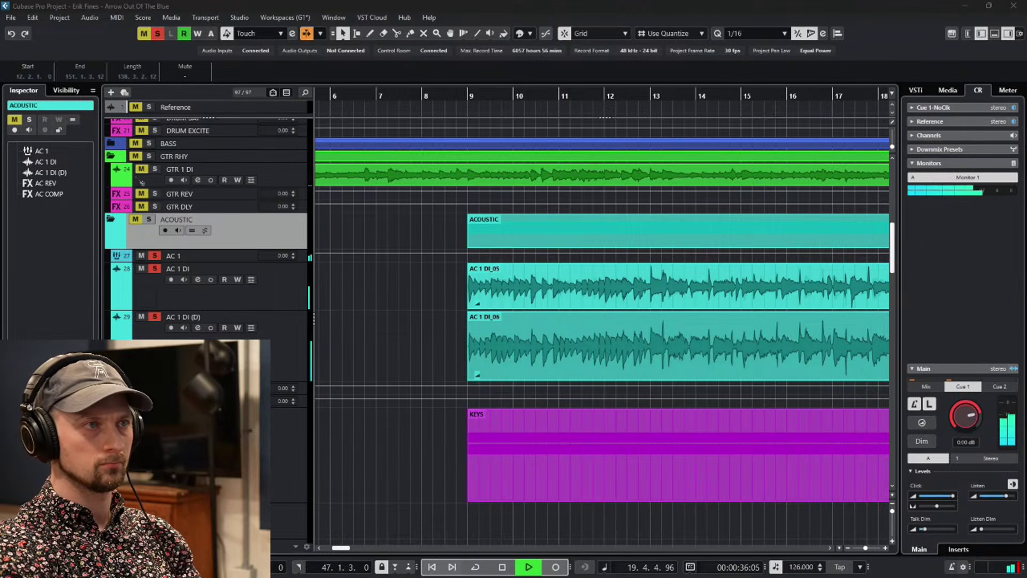
pyautogui.press('F3')
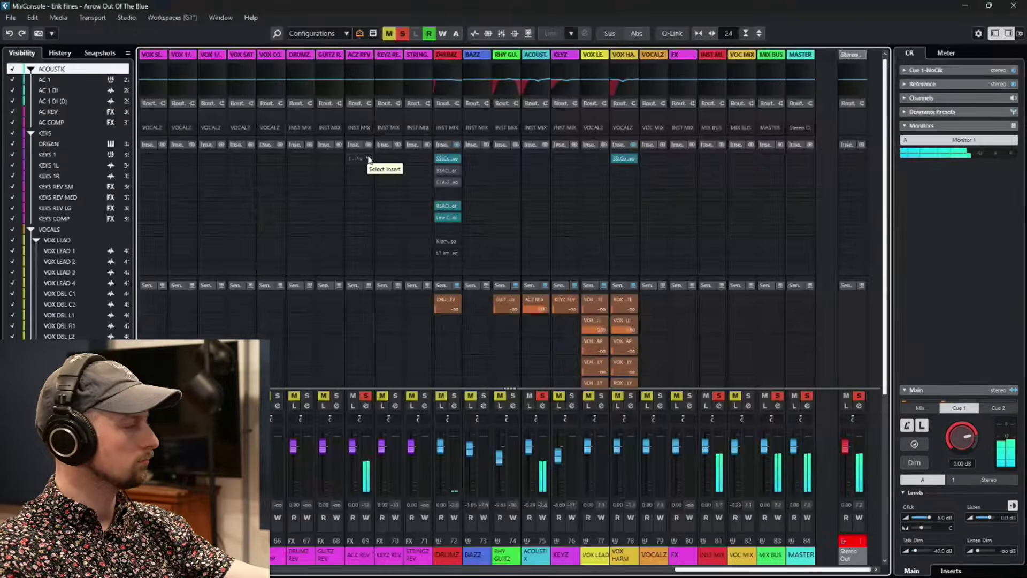
# Try ValhallaShimmer as the first insert on the ACZ REV channel and look through its preset browser.
pyautogui.click(369, 159)
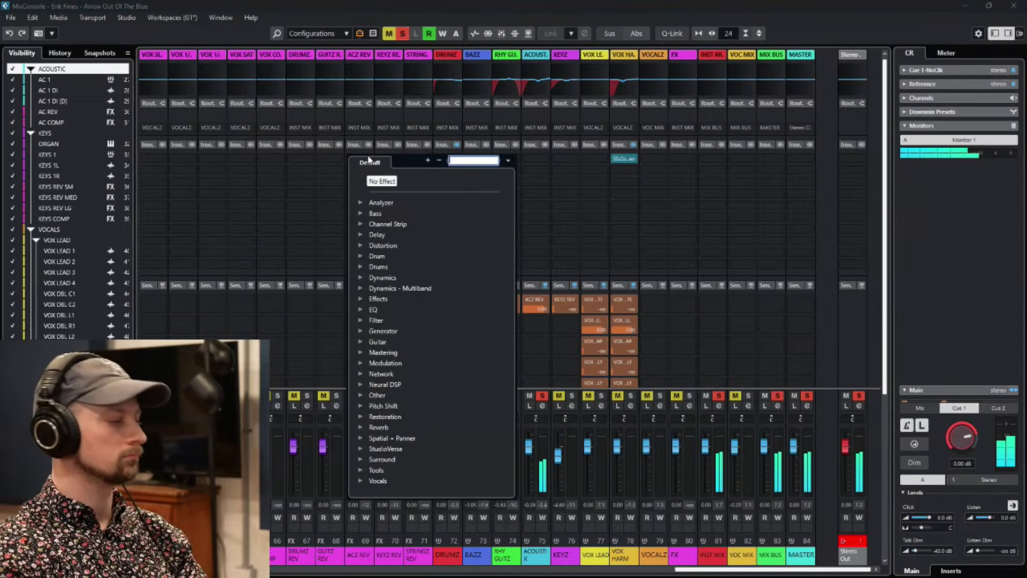
pyautogui.write('val')
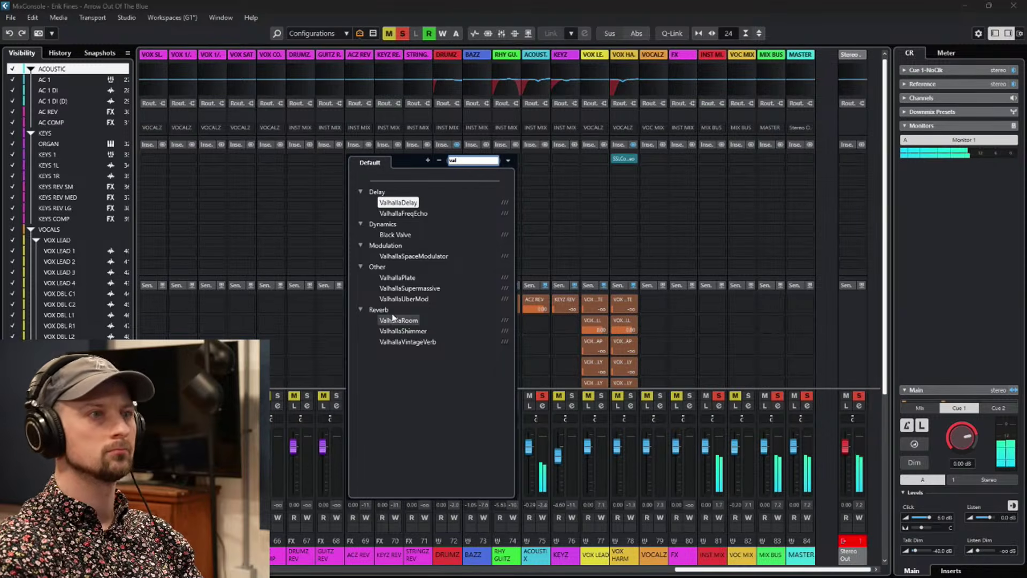
pyautogui.click(421, 331)
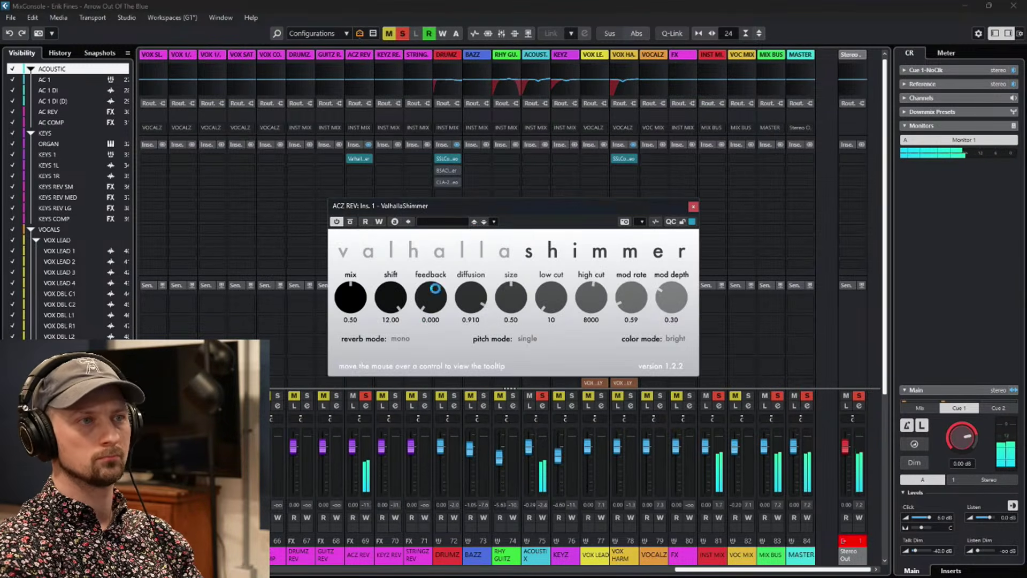
pyautogui.click(453, 222)
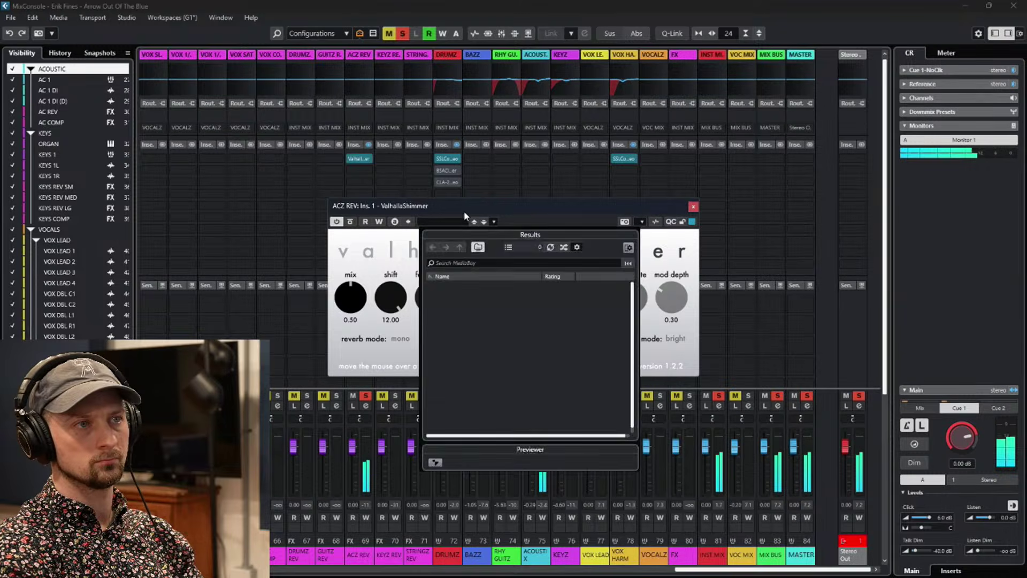
pyautogui.click(464, 215)
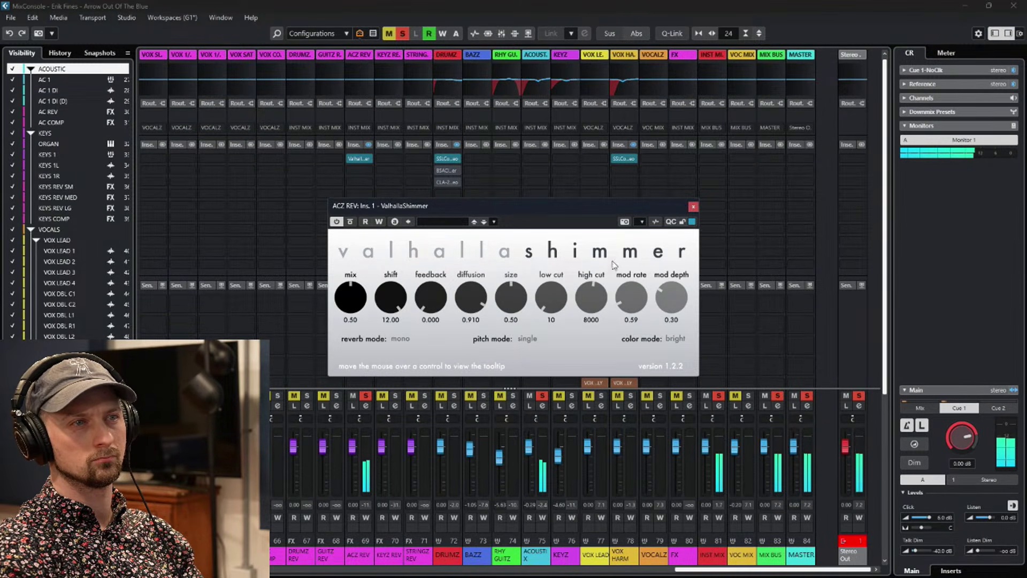
pyautogui.click(693, 207)
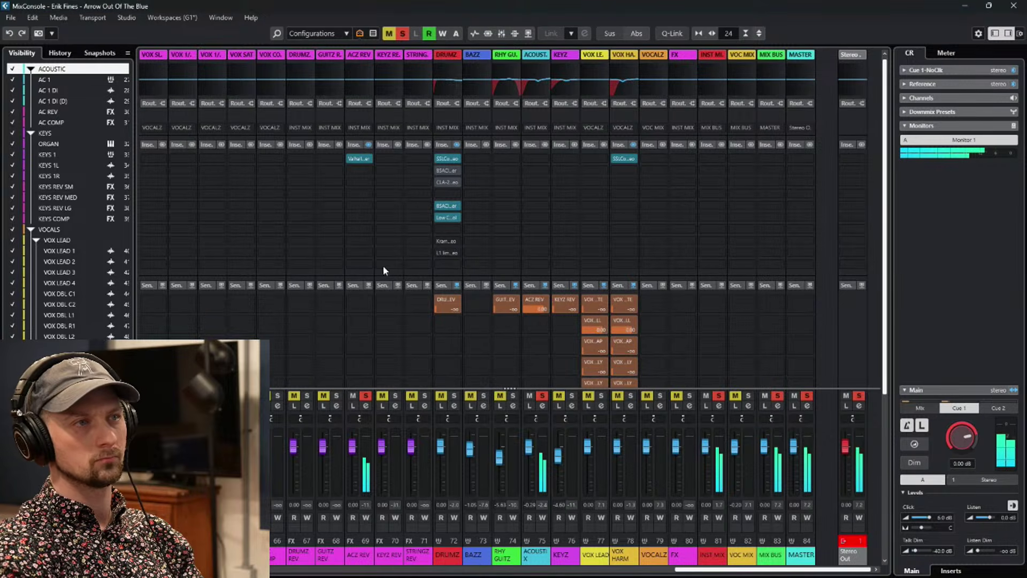
# Try ValhallaVintageVerb in place of the reverb in the first insert of the ACZ REV channel.
pyautogui.click(377, 159)
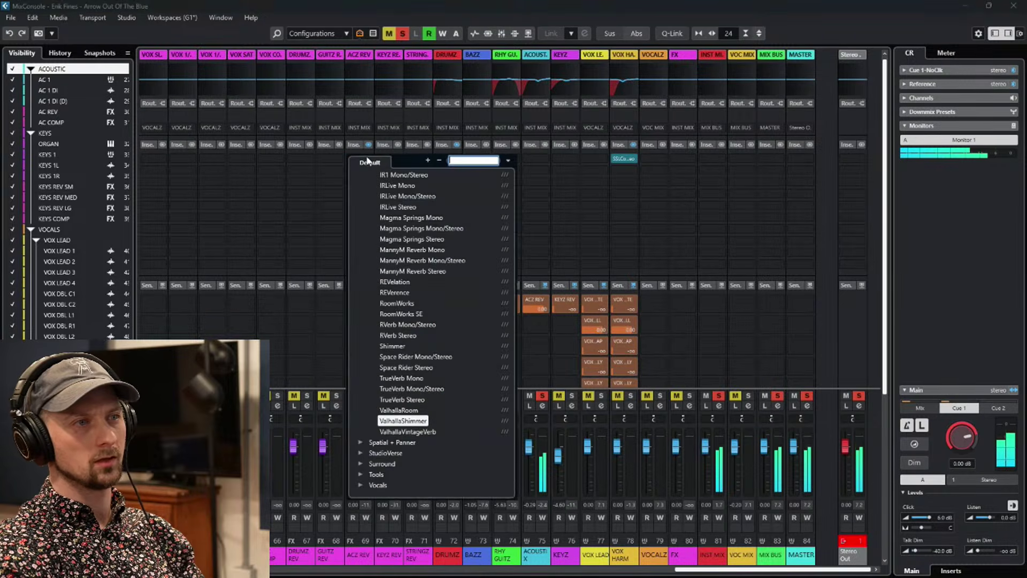
pyautogui.click(414, 432)
pyautogui.moveTo(724, 176); pyautogui.dragTo(470, 138)
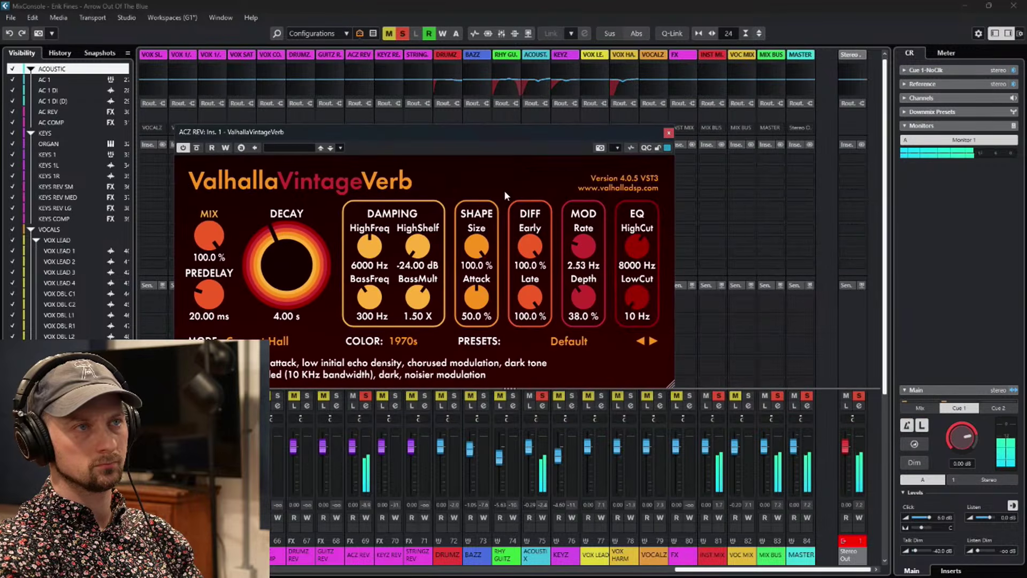
pyautogui.click(668, 132)
# Replace the first insert on the ACZ REV channel with ValhallaRoom and set its reverb mode to Bright Room.
pyautogui.click(373, 159)
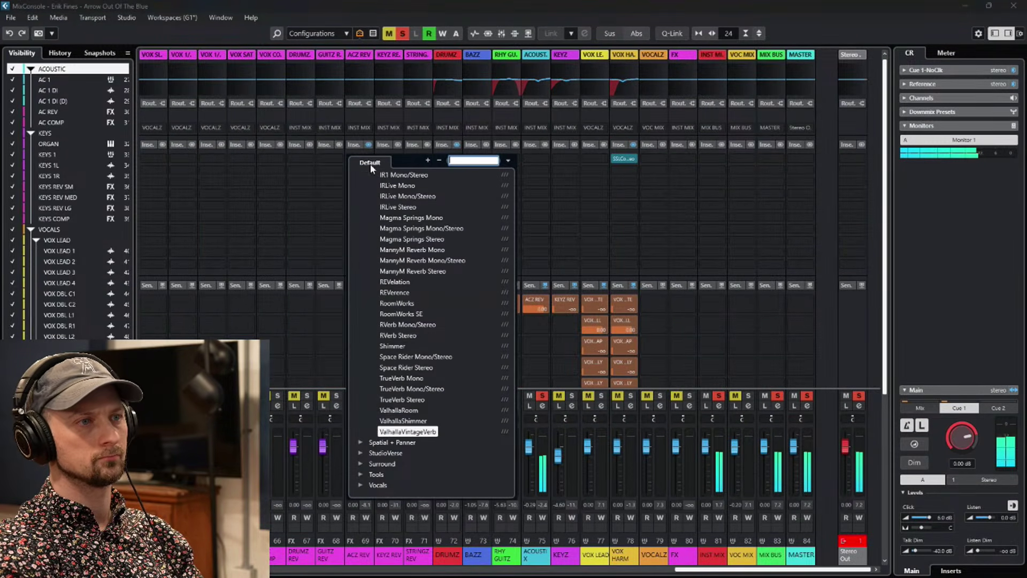
pyautogui.click(412, 410)
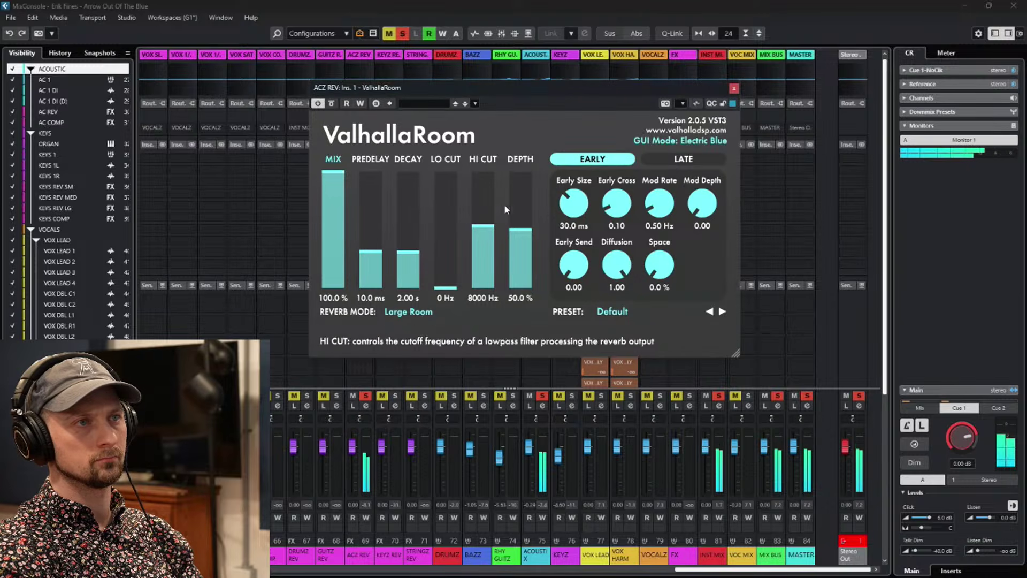
pyautogui.click(618, 313)
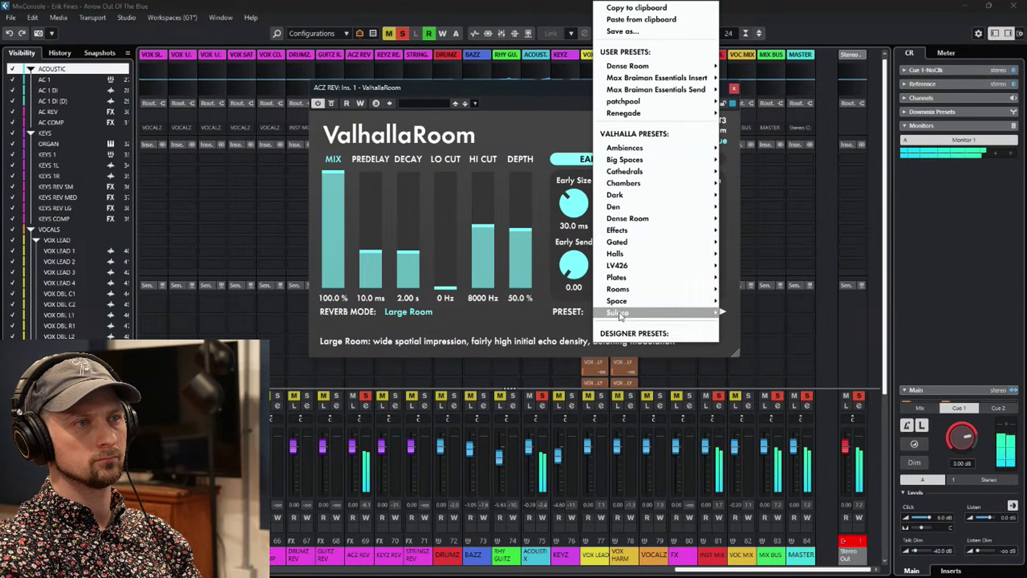
pyautogui.click(408, 311)
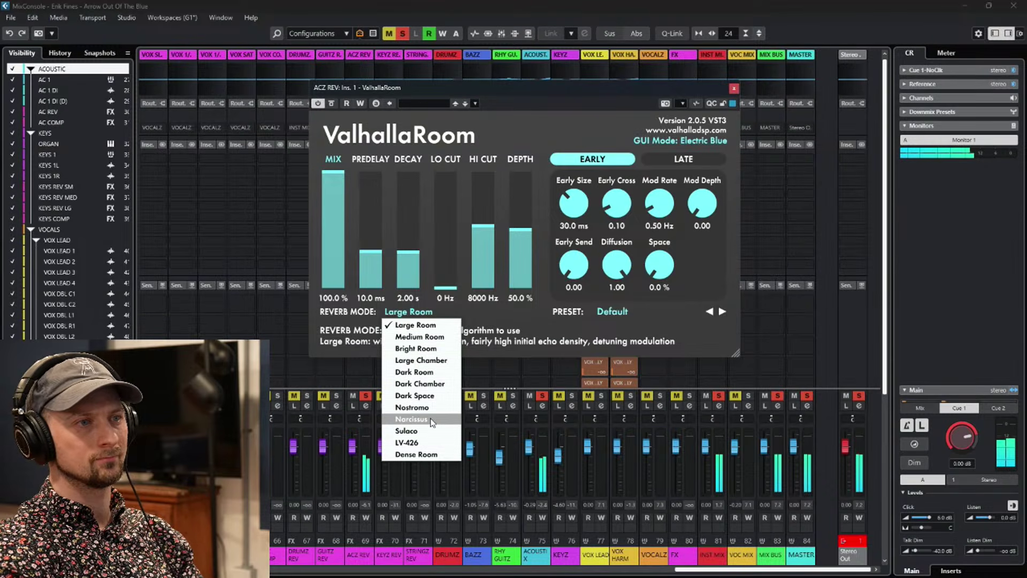
pyautogui.click(434, 349)
# Load the BalladVocal1 preset from ValhallaRoom's Den category and advance to BalladVocal2.
pyautogui.click(616, 314)
pyautogui.moveTo(642, 301)
pyautogui.moveTo(748, 276)
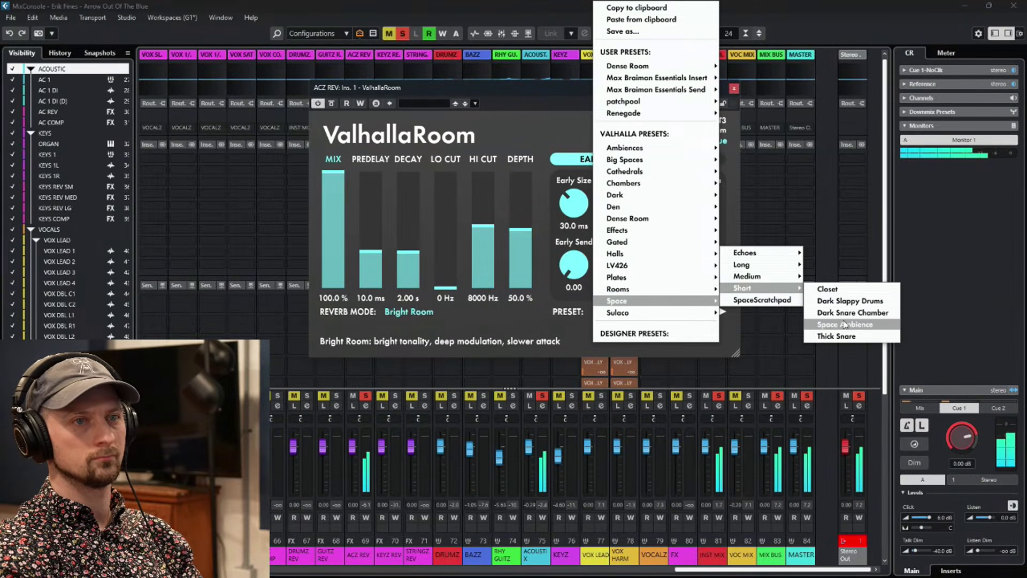
pyautogui.moveTo(623, 210)
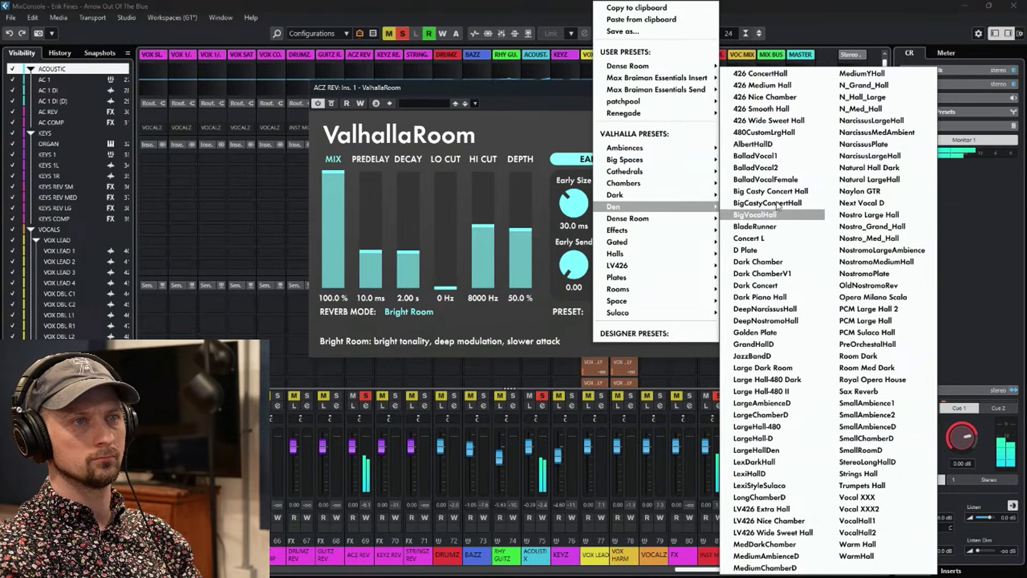
pyautogui.click(789, 158)
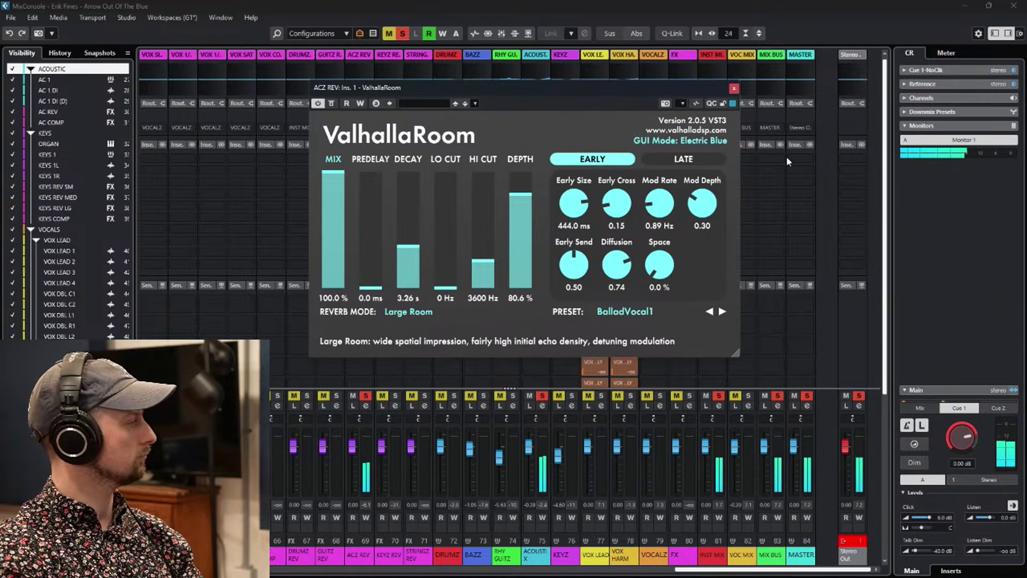
pyautogui.click(723, 312)
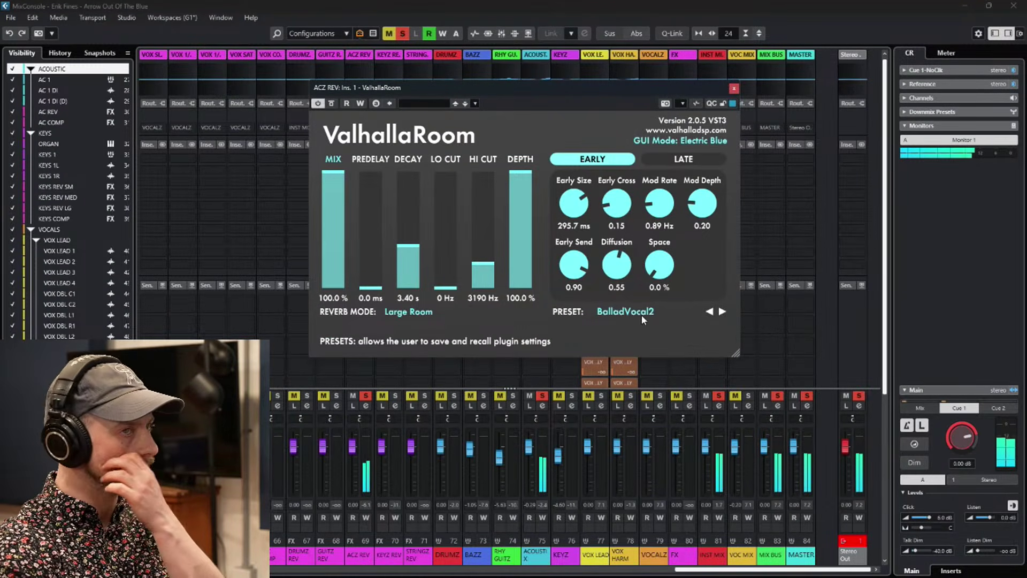
# Set ValhallaRoom's Early Size to 39.8 ms, Depth to 61.8 % and Decay to 0.75 s, and close the plug-in.
pyautogui.moveTo(577, 213); pyautogui.dragTo(580, 244)
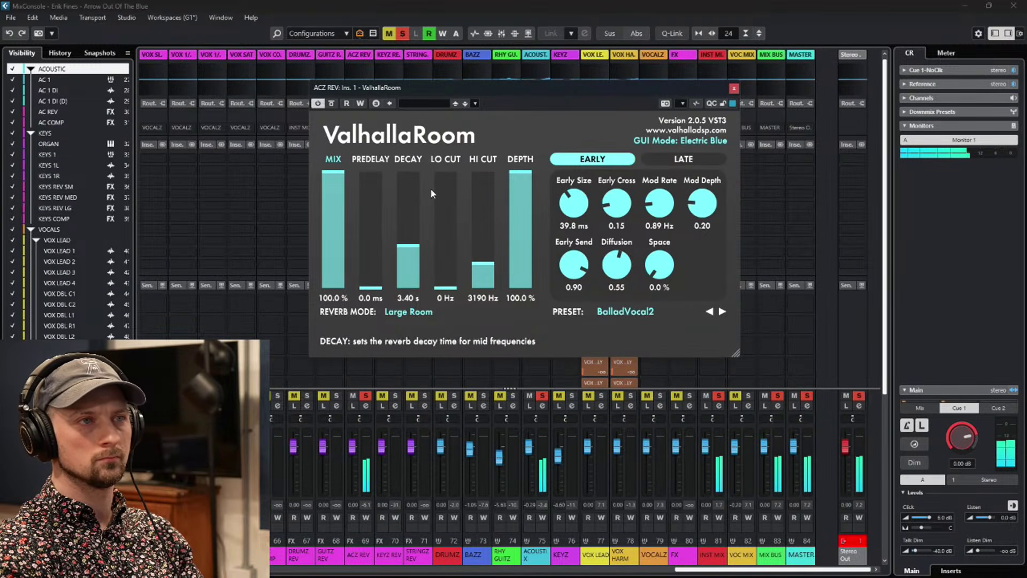
pyautogui.moveTo(521, 180); pyautogui.dragTo(527, 216)
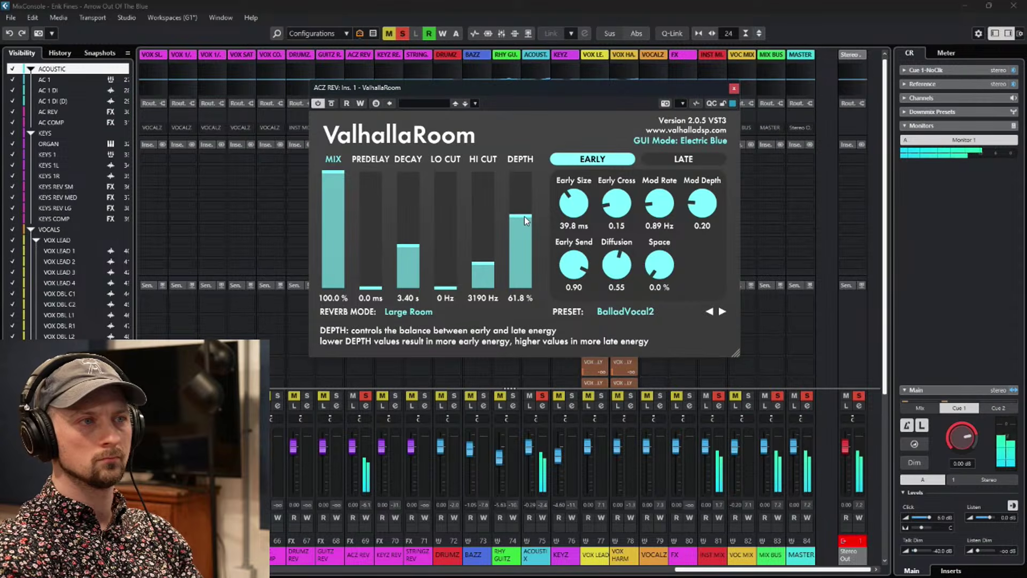
pyautogui.moveTo(409, 250); pyautogui.dragTo(410, 266)
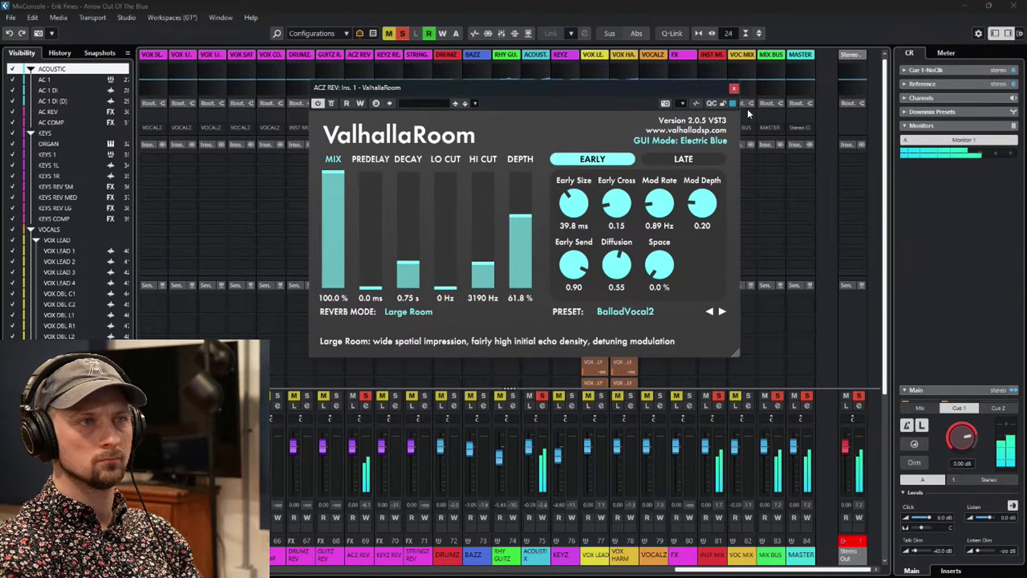
pyautogui.click(734, 88)
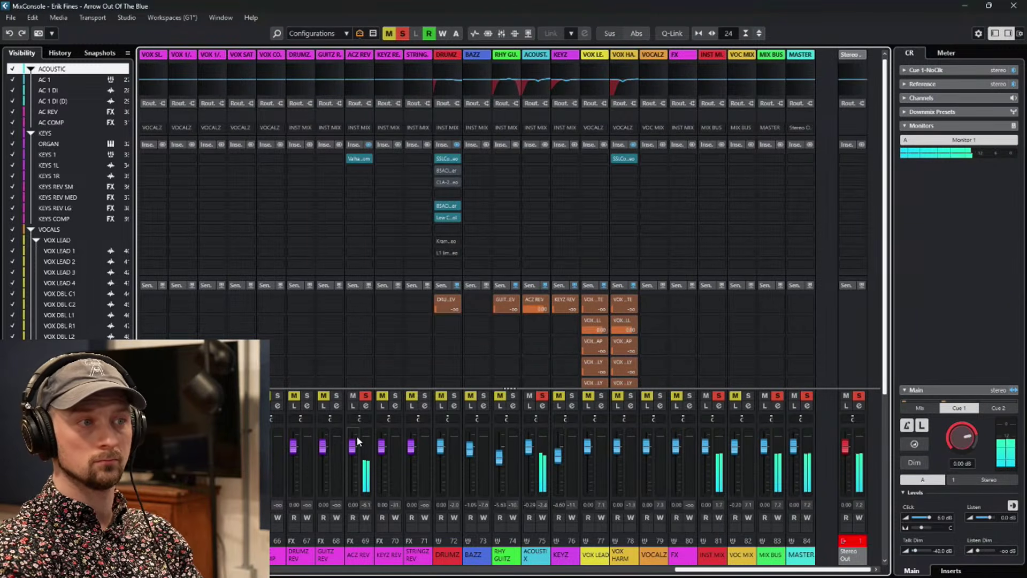
# Open the channel settings of ACZ REV and clear the solos to hear the reverb in the full mix.
pyautogui.click(353, 405)
pyautogui.click(365, 406)
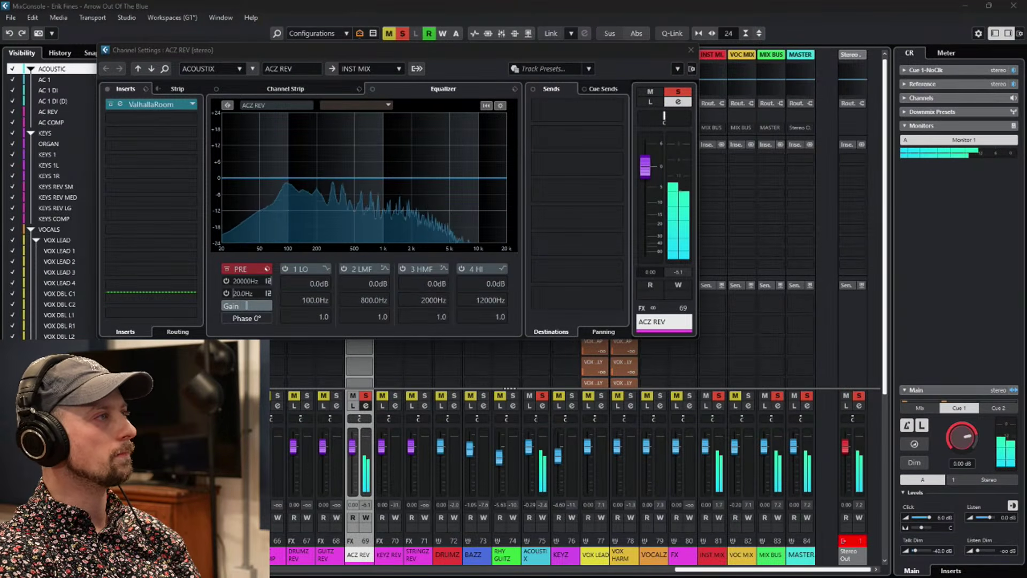
pyautogui.press('s')
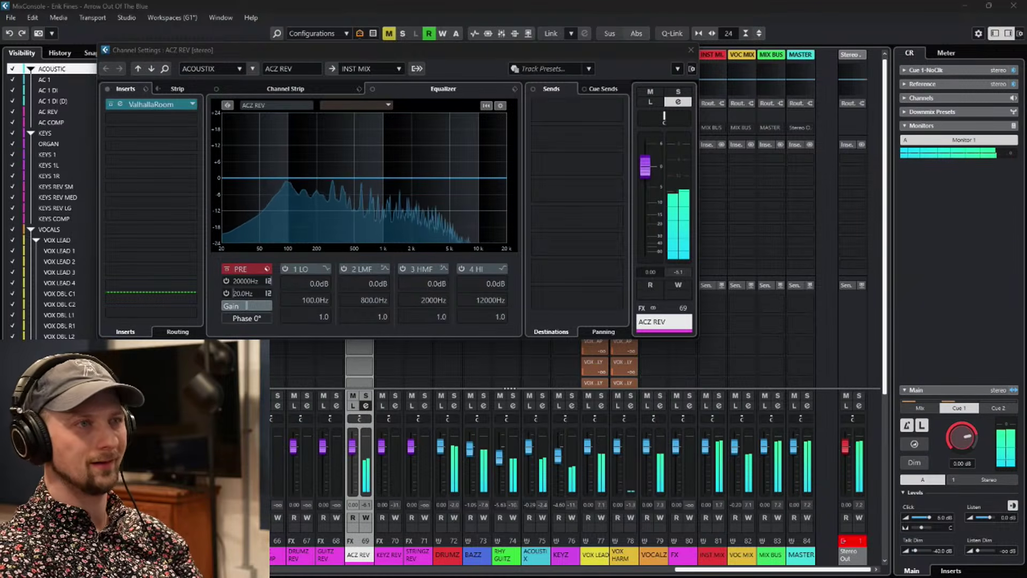
# Check the ValhallaRoom settings on ACZ REV while the full mix plays, and stop playback.
pyautogui.click(127, 106)
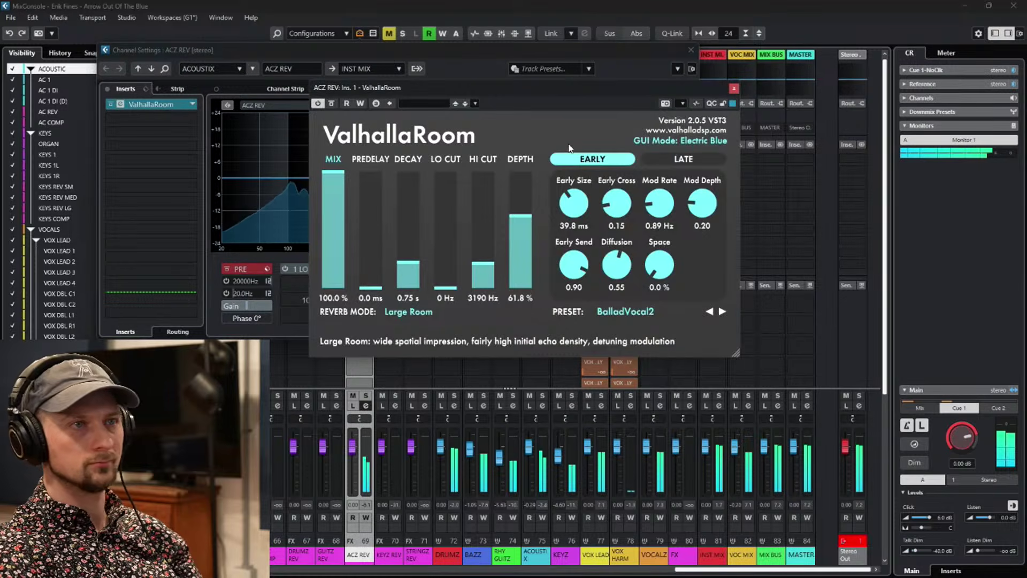
pyautogui.click(733, 88)
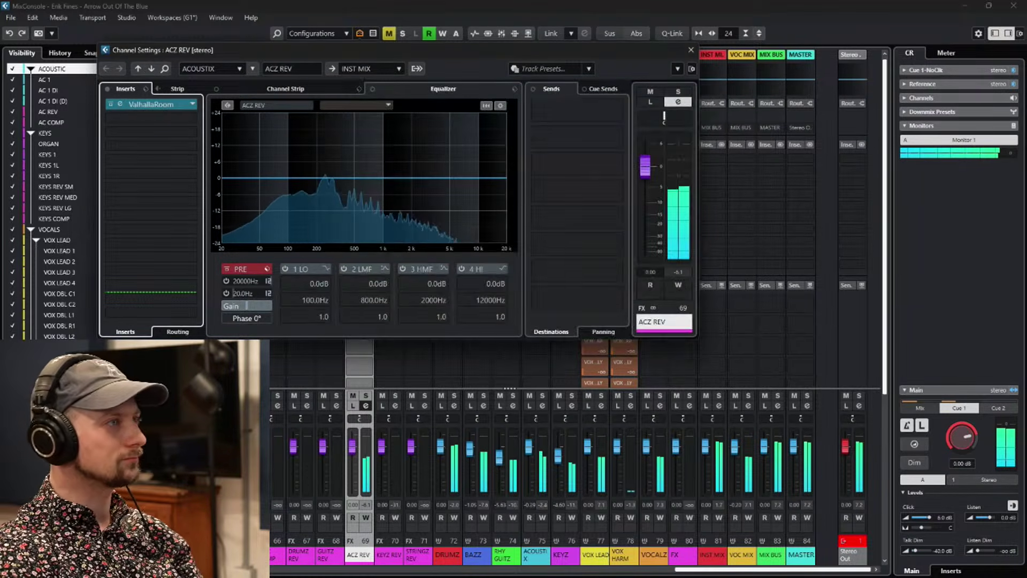
pyautogui.press('space')
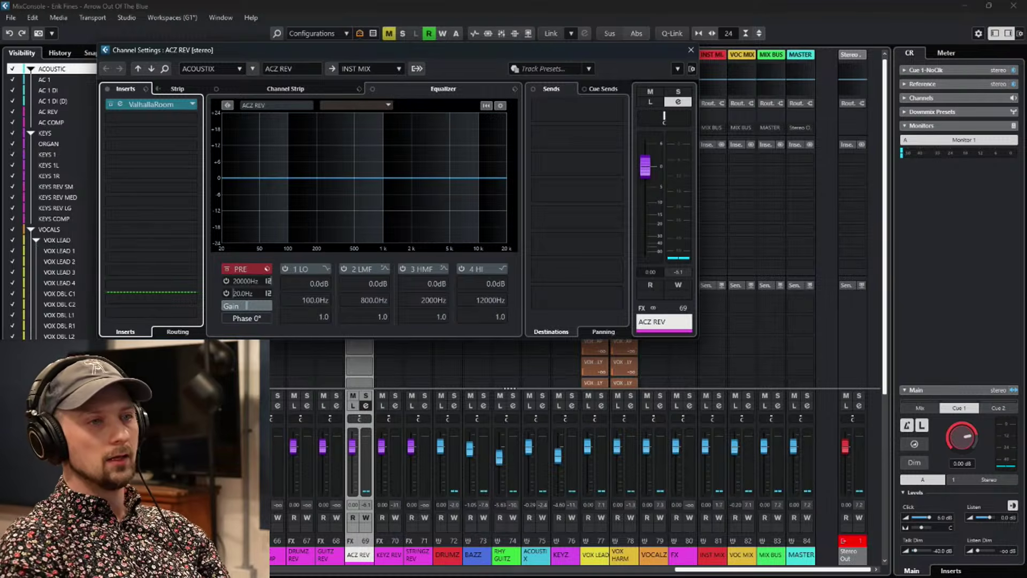
# Resume playback with Listen enabled on ACOUSTIX and set its high EQ band to 5.7 dB at 6477 Hz.
pyautogui.click(531, 405)
pyautogui.press('space')
pyautogui.click(542, 405)
pyautogui.moveTo(466, 174)
pyautogui.mouseDown()
pyautogui.moveTo(458, 144)
pyautogui.moveTo(435, 150)
pyautogui.moveTo(460, 174)
pyautogui.moveTo(460, 162)
pyautogui.mouseUp()
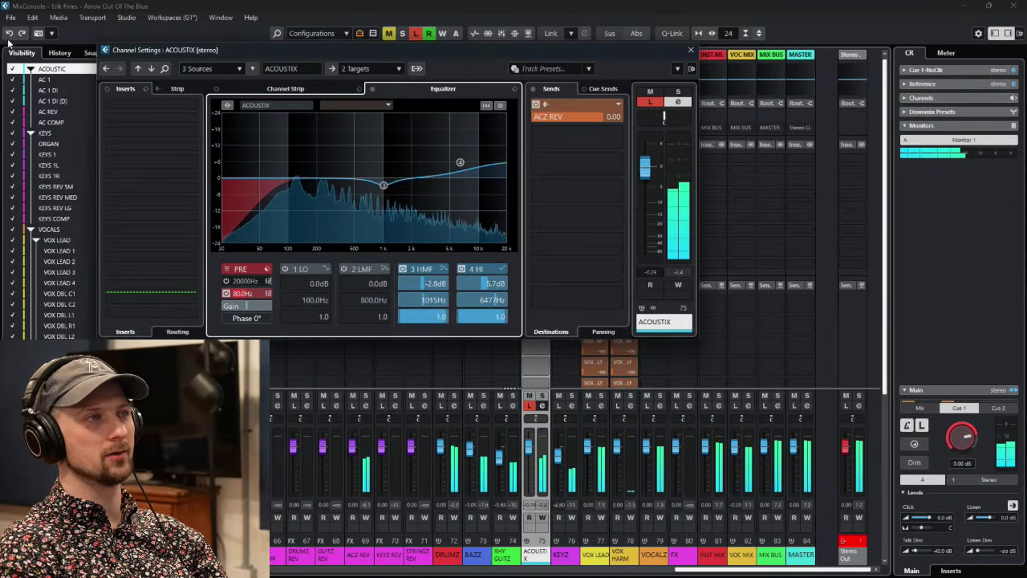
# Close the ACOUSTIX channel settings and slightly lower its high EQ band on the mixer's EQ curve.
pyautogui.press('Escape')
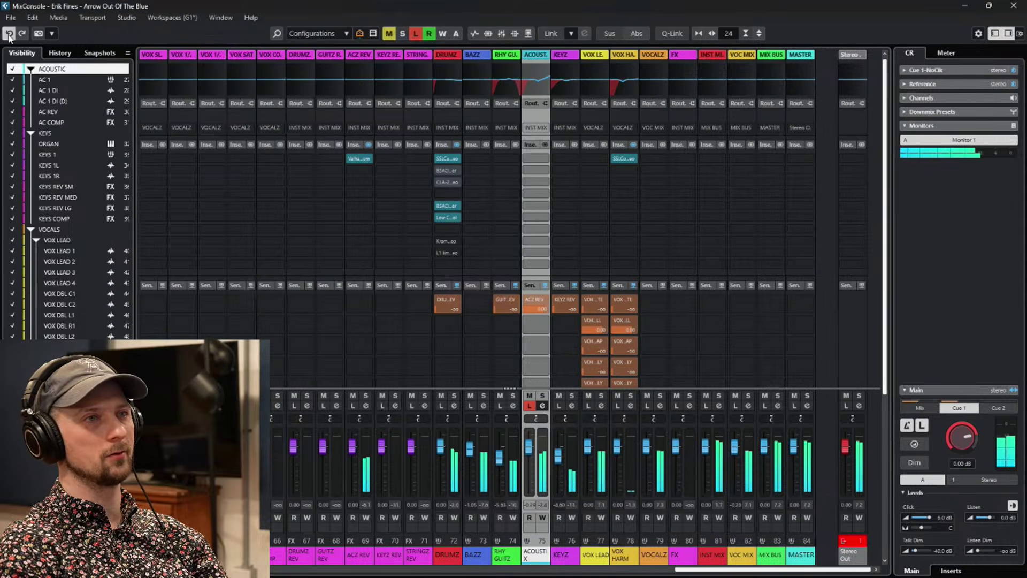
pyautogui.click(540, 90)
pyautogui.moveTo(631, 76); pyautogui.dragTo(631, 83)
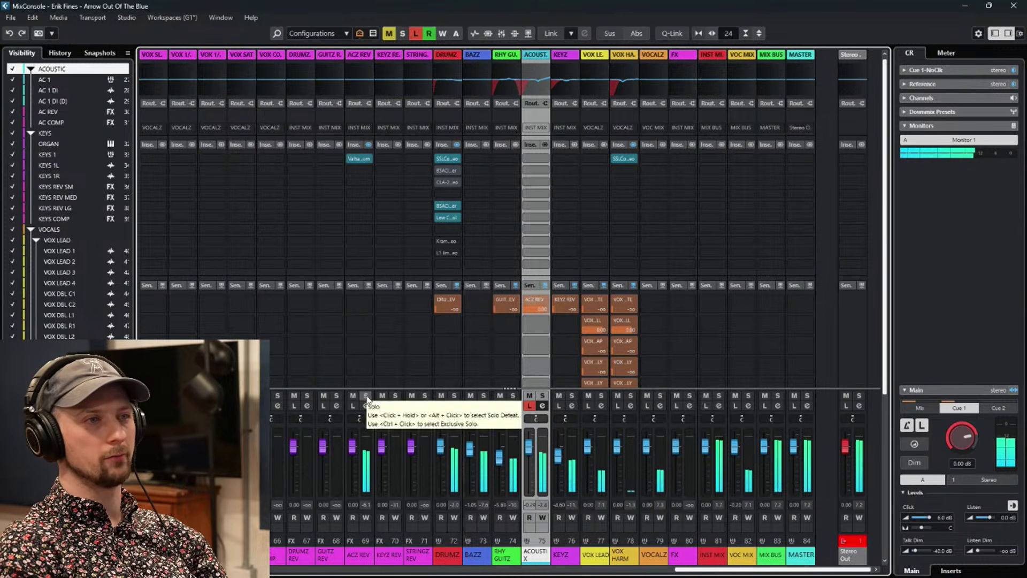
# Move Listen from ACOUSTIX to ACZ REV and open ACZ REV's channel settings with its ValhallaRoom insert.
pyautogui.click(366, 396)
pyautogui.click(366, 396)
pyautogui.click(352, 405)
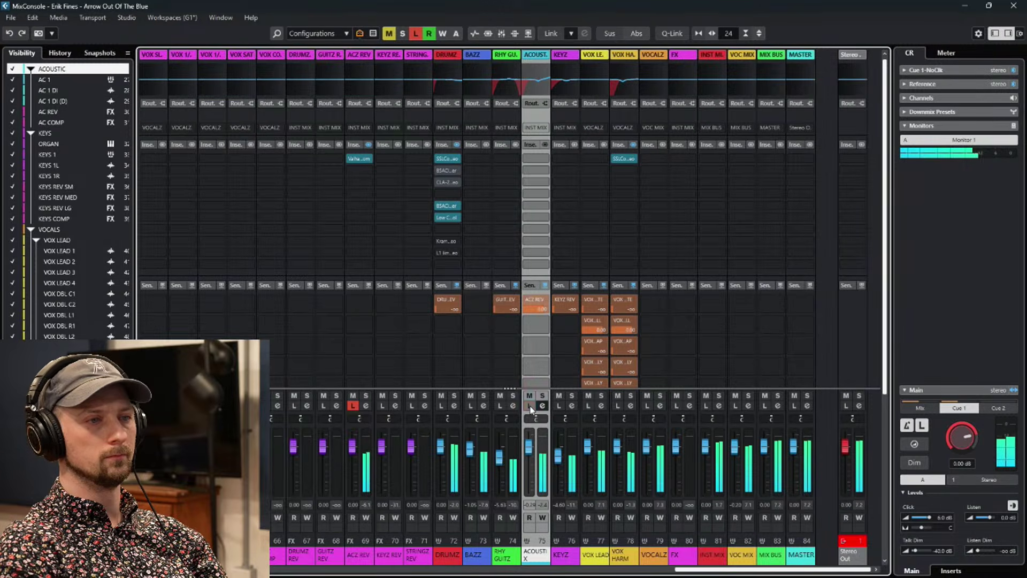
pyautogui.click(529, 406)
pyautogui.click(366, 405)
pyautogui.click(121, 104)
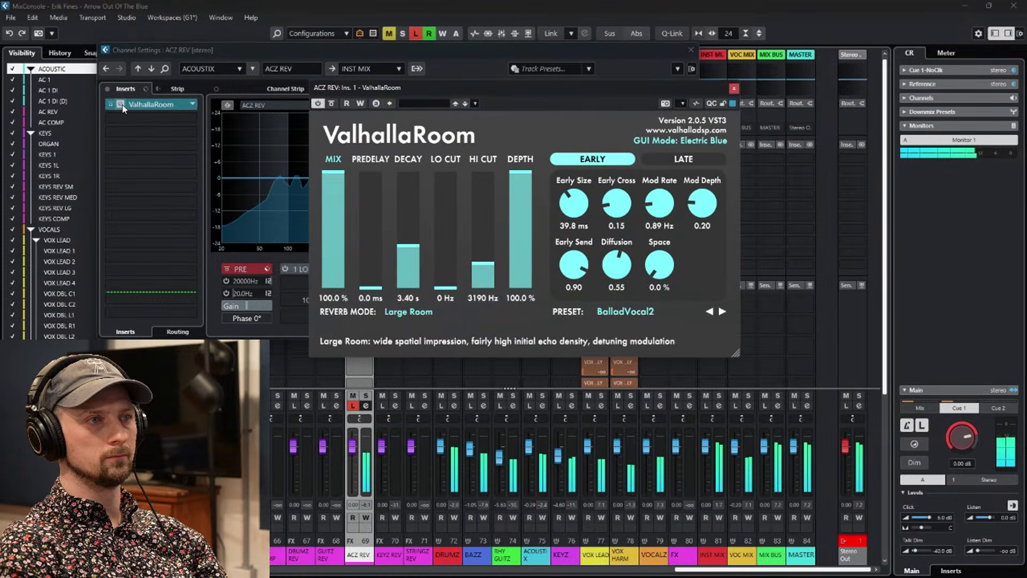
# In ValhallaRoom, set Decay to 0.43 s, Diffusion to 0.65, Space to 5.2 %, early Mod Depth to 0.11 and Lo Cut to 360 Hz.
pyautogui.moveTo(411, 247); pyautogui.dragTo(417, 271)
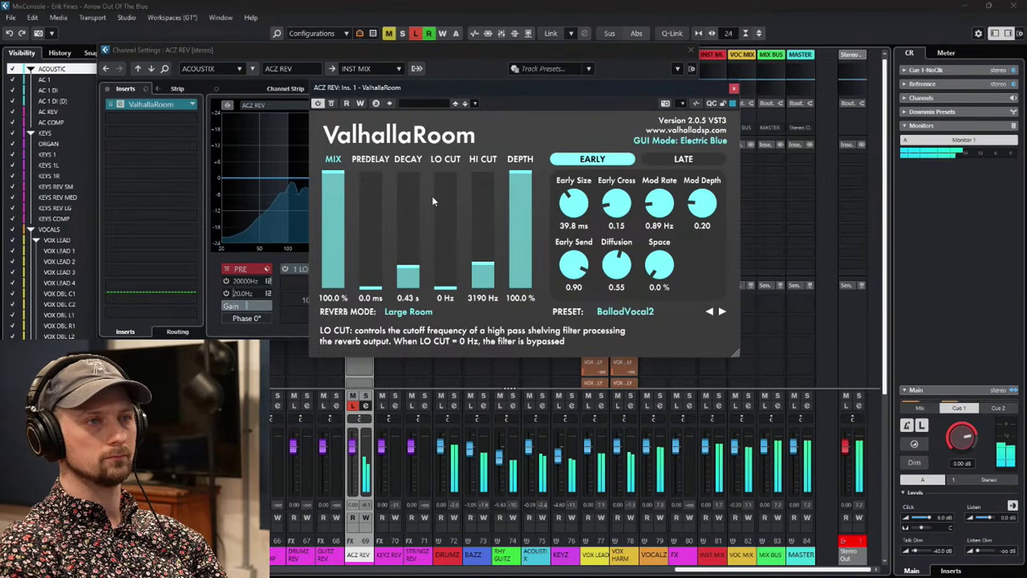
pyautogui.moveTo(616, 265); pyautogui.dragTo(664, 270)
pyautogui.moveTo(705, 199); pyautogui.dragTo(704, 210)
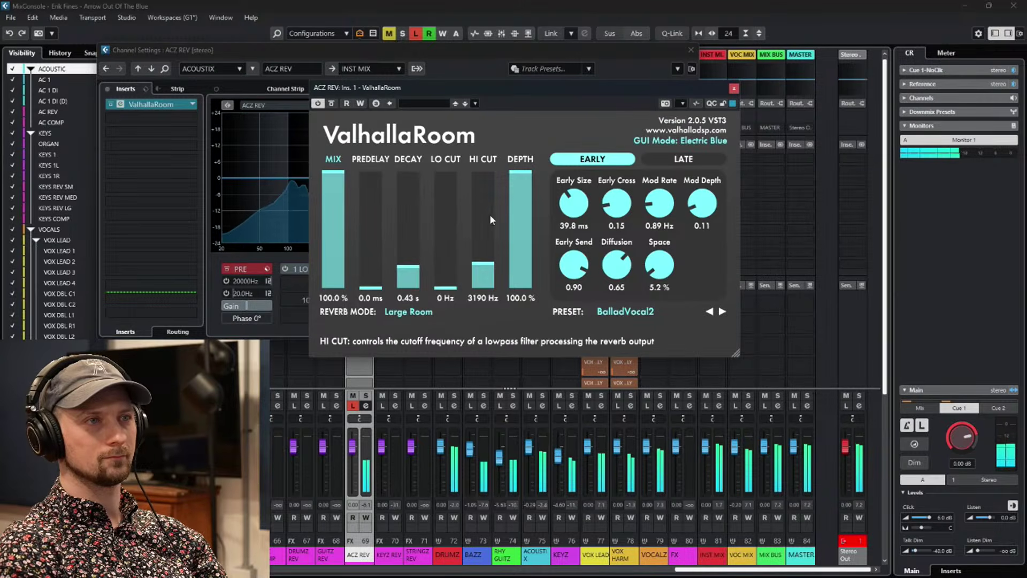
pyautogui.moveTo(454, 289); pyautogui.dragTo(454, 226)
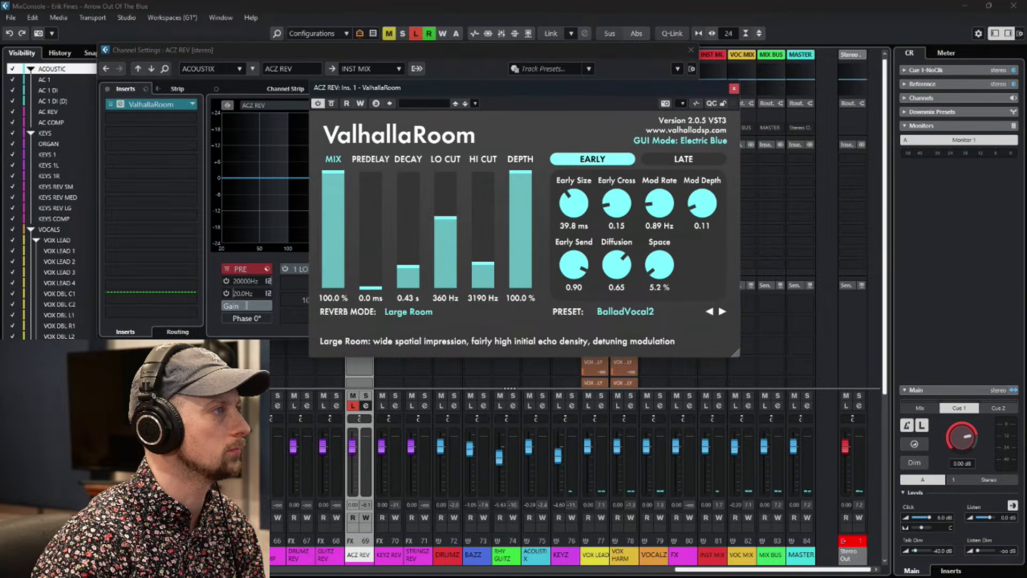
# Resume playback, turn off Listen on ACZ REV, and audition ACOUSTIX with its reverb using Solo and Listen.
pyautogui.press('space')
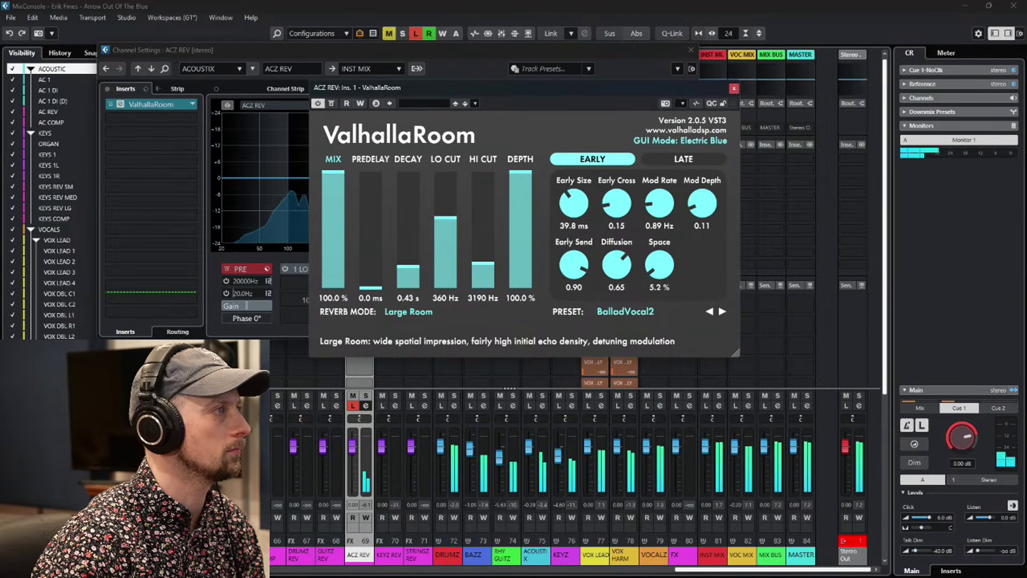
pyautogui.click(353, 406)
pyautogui.click(366, 396)
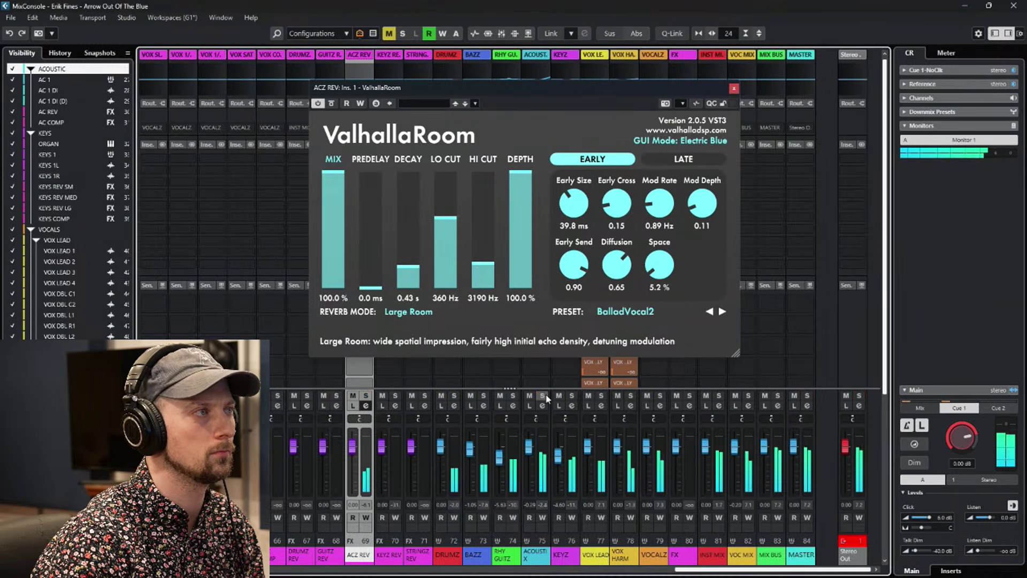
pyautogui.click(529, 406)
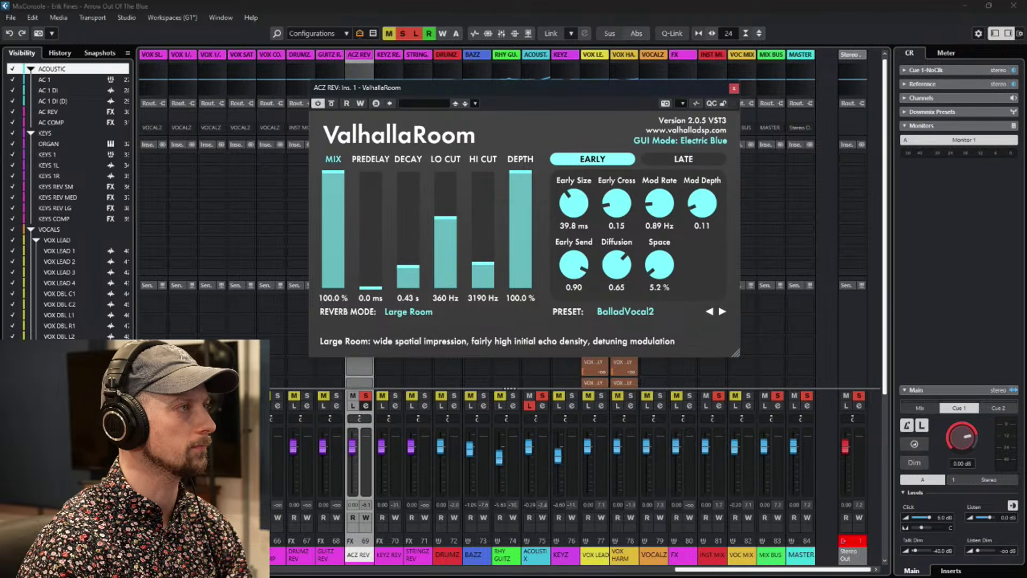
# Restart playback and turn off Listen on ACOUSTIX and the solo on ACZ REV to hear the guitar without reverb.
pyautogui.press('space')
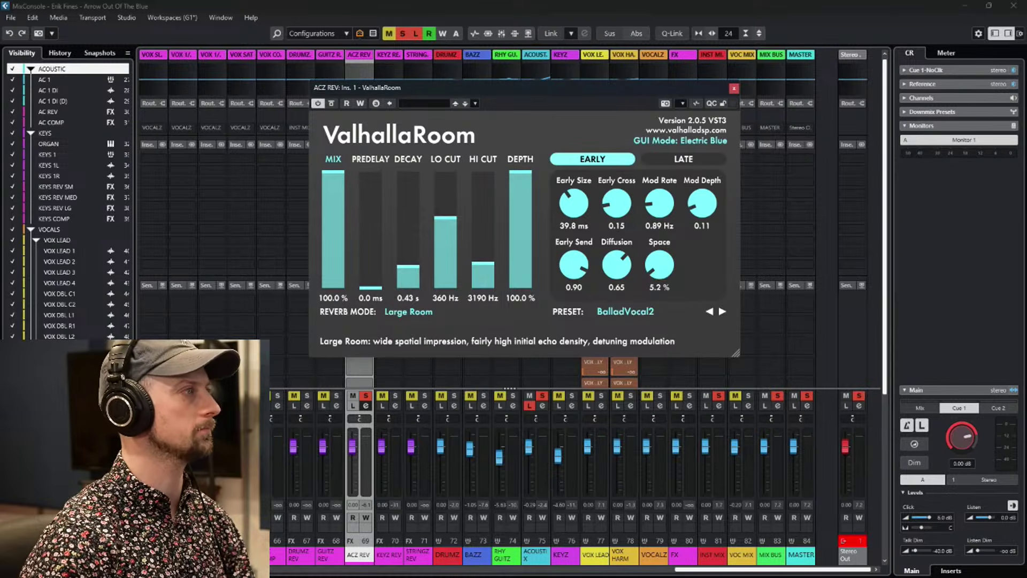
pyautogui.press('space')
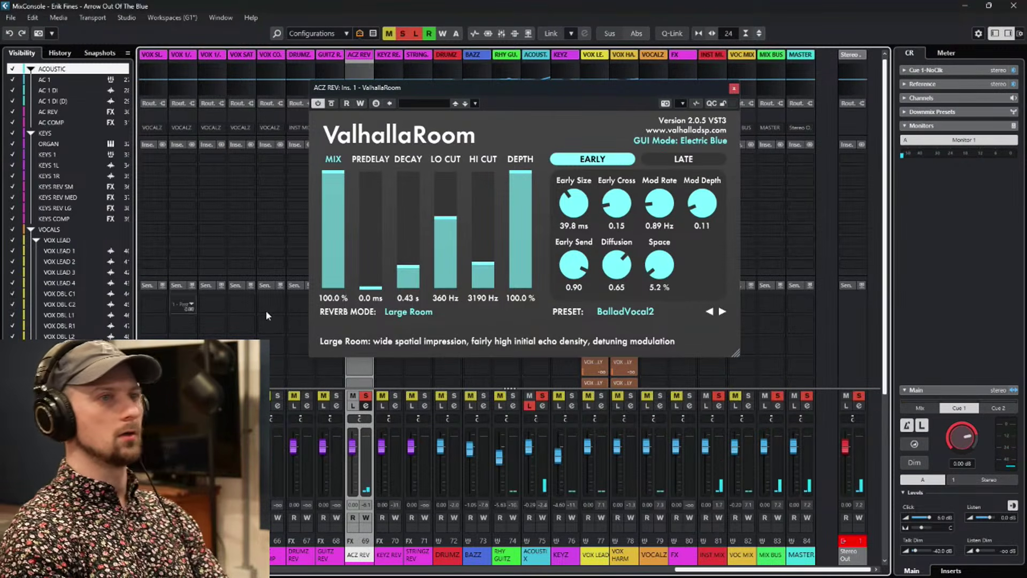
pyautogui.click(527, 404)
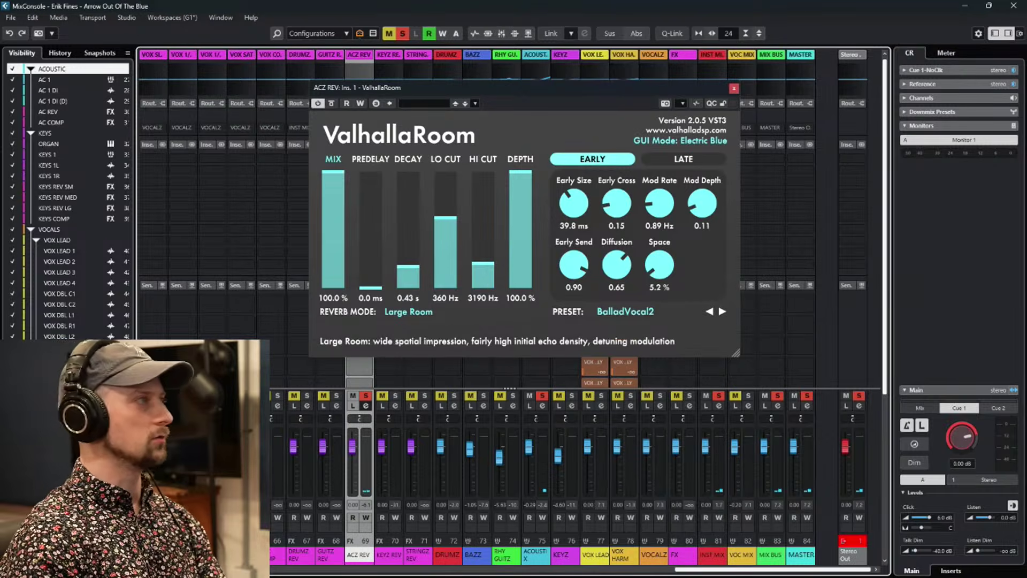
pyautogui.click(365, 396)
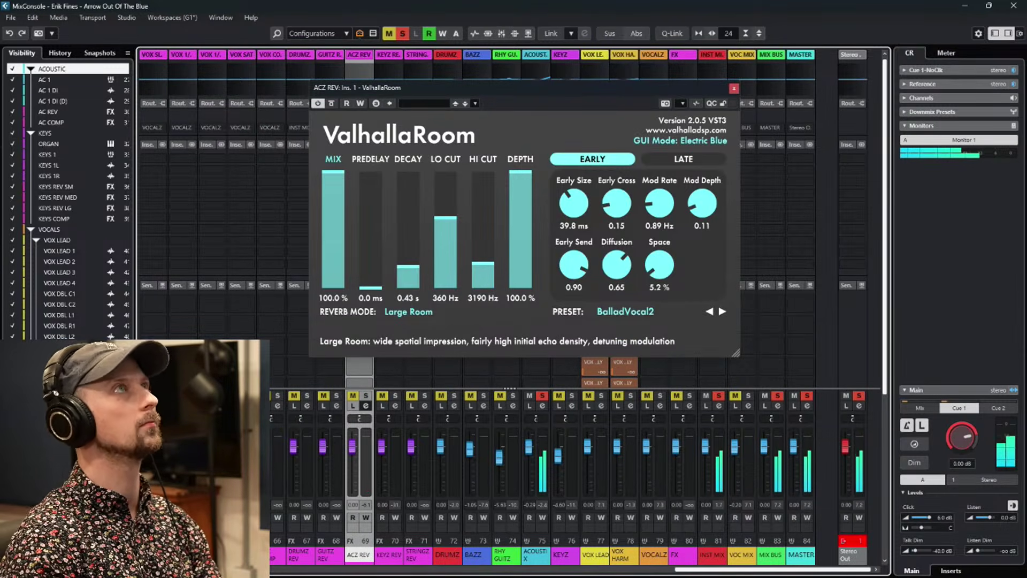
# Return to the project window, stop playback, and add a short fade-out to the end of AC 1 DI_04 near bar 103.
pyautogui.press('F3')
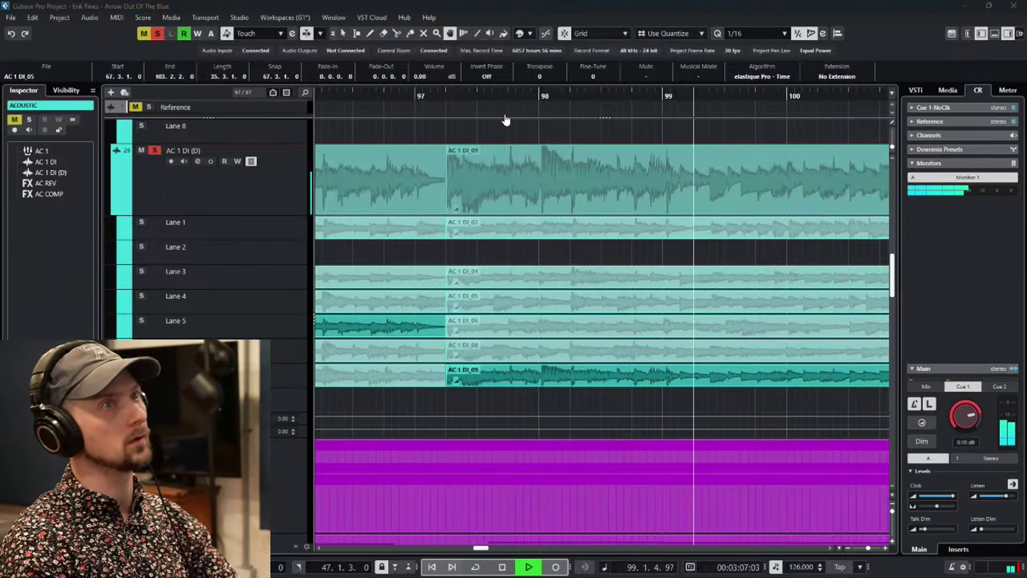
pyautogui.scroll(-3, 597, 282)
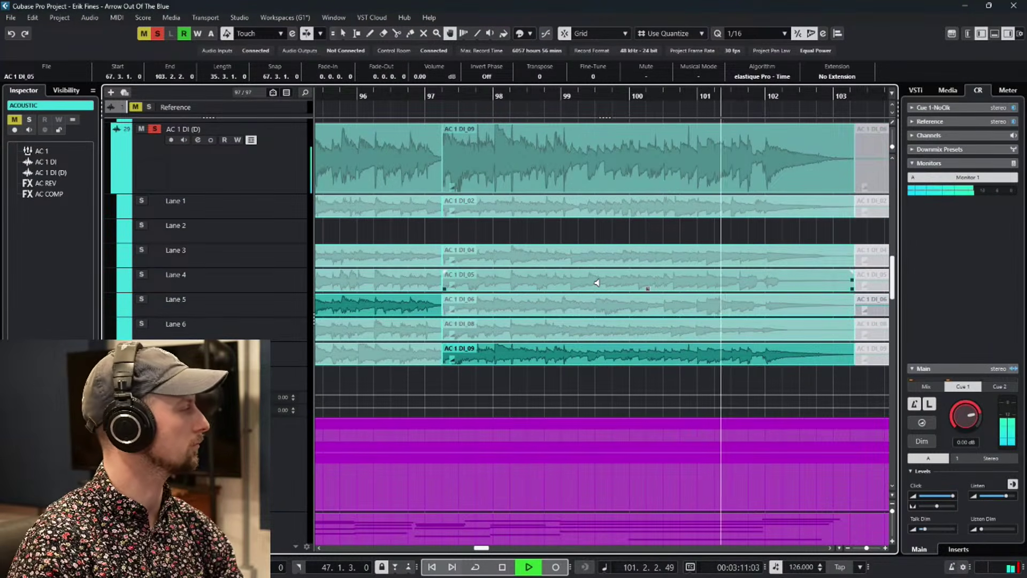
pyautogui.scroll(-2, 598, 284)
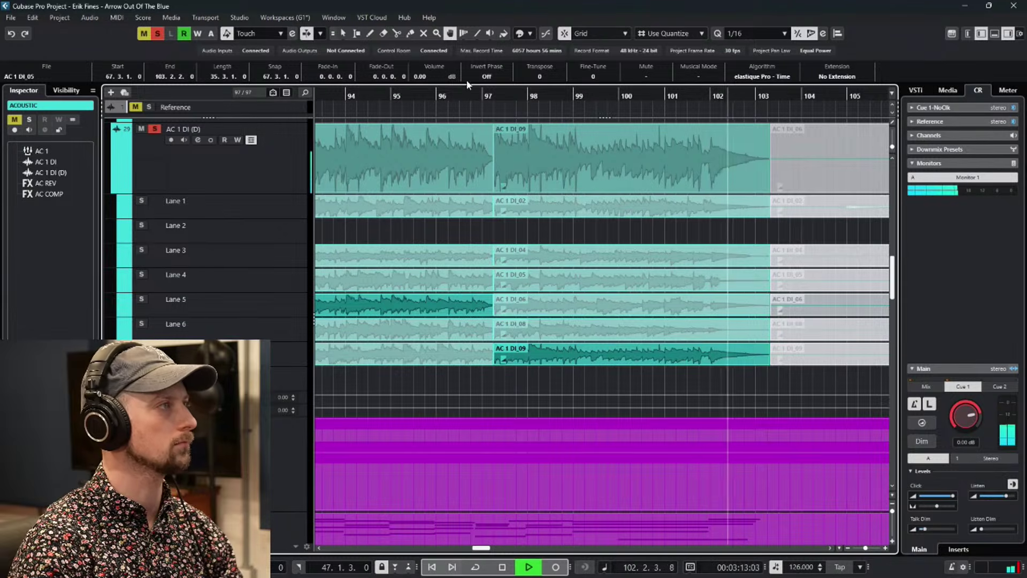
pyautogui.press('KP_Subtract')
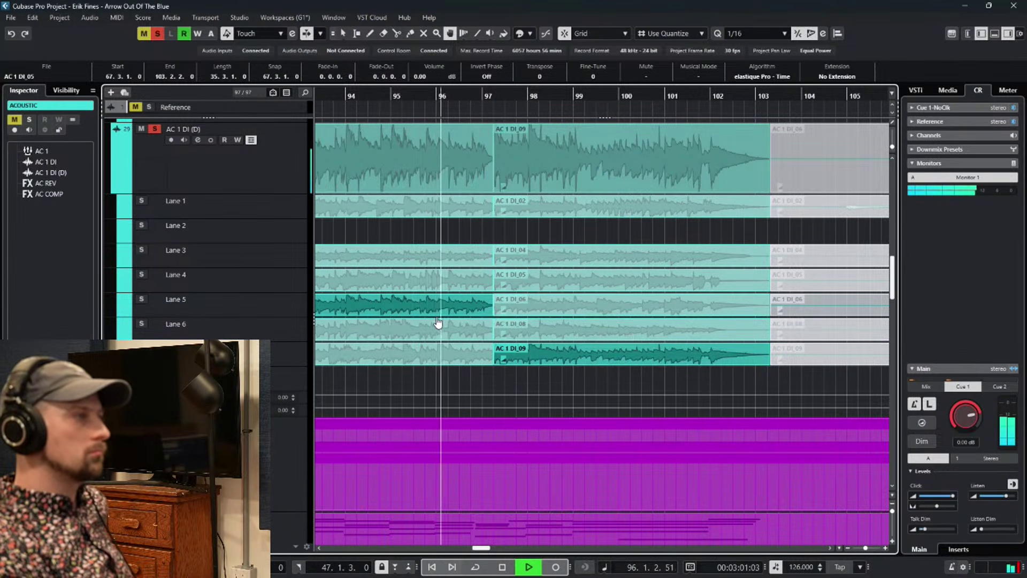
pyautogui.scroll(3, 486, 321)
pyautogui.scroll(-1, 480, 317)
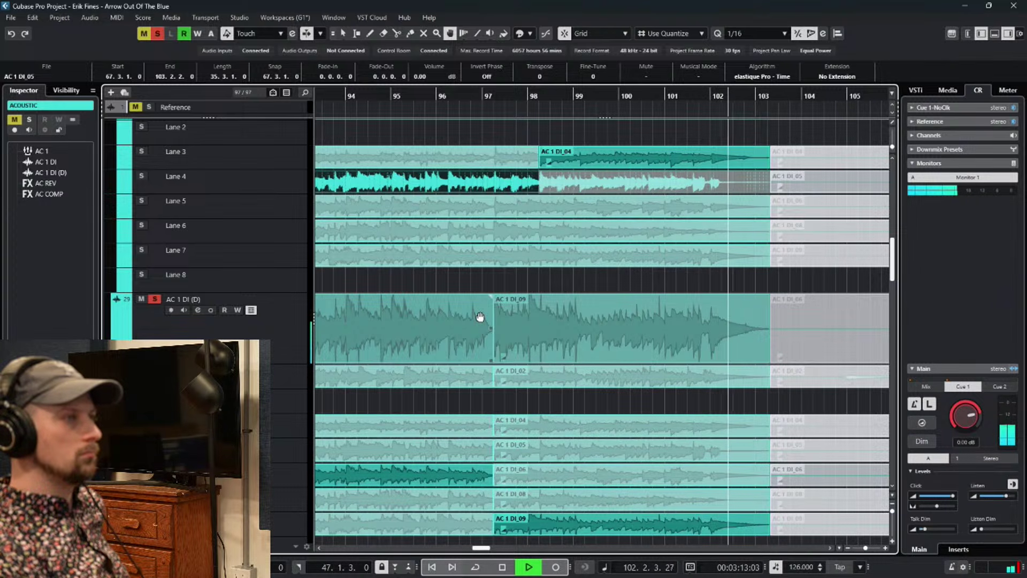
pyautogui.press('space')
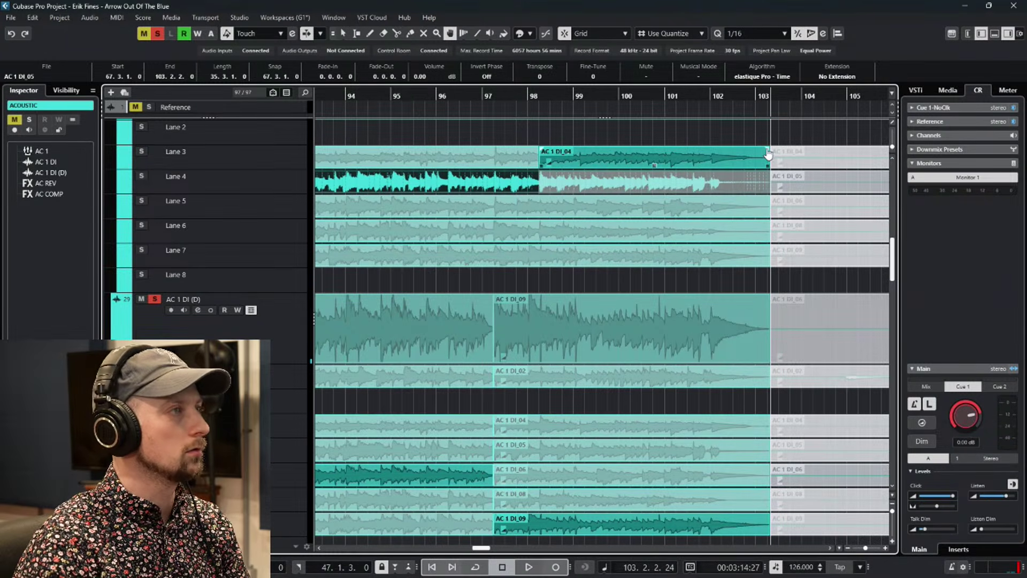
pyautogui.press('1')
pyautogui.moveTo(766, 150); pyautogui.dragTo(744, 150)
pyautogui.scroll(4, 395, 278)
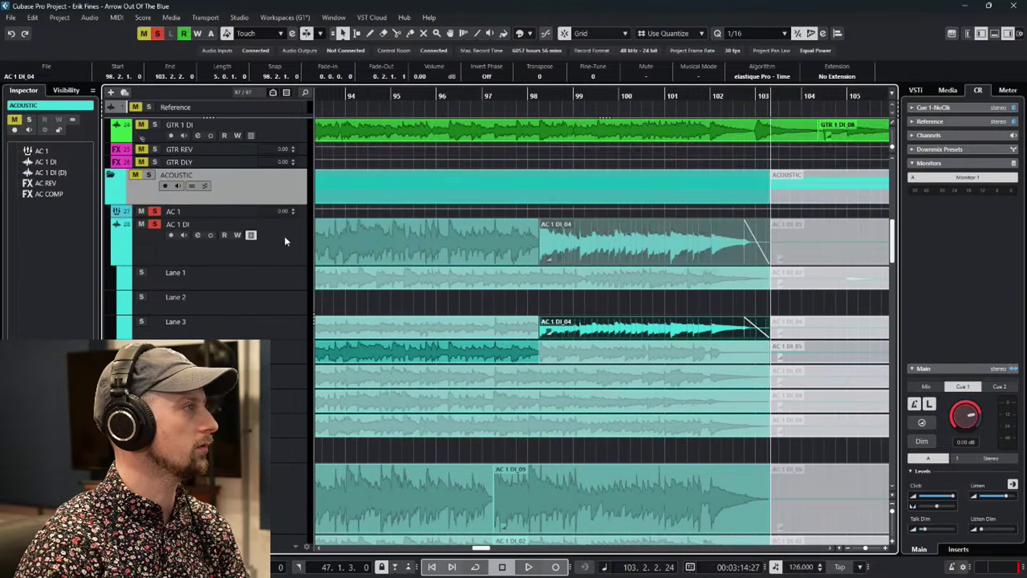
# Hide the lanes of AC 1 DI and AC 1 DI (D), and add a matching fade-out to the end of AC 1 DI_09.
pyautogui.click(251, 236)
pyautogui.click(252, 285)
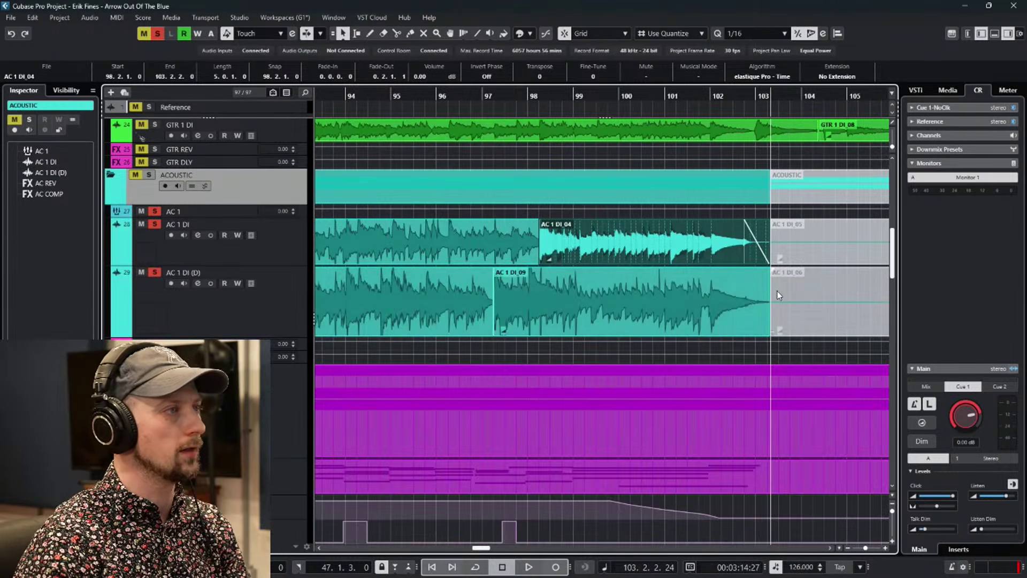
pyautogui.moveTo(768, 271); pyautogui.dragTo(742, 271)
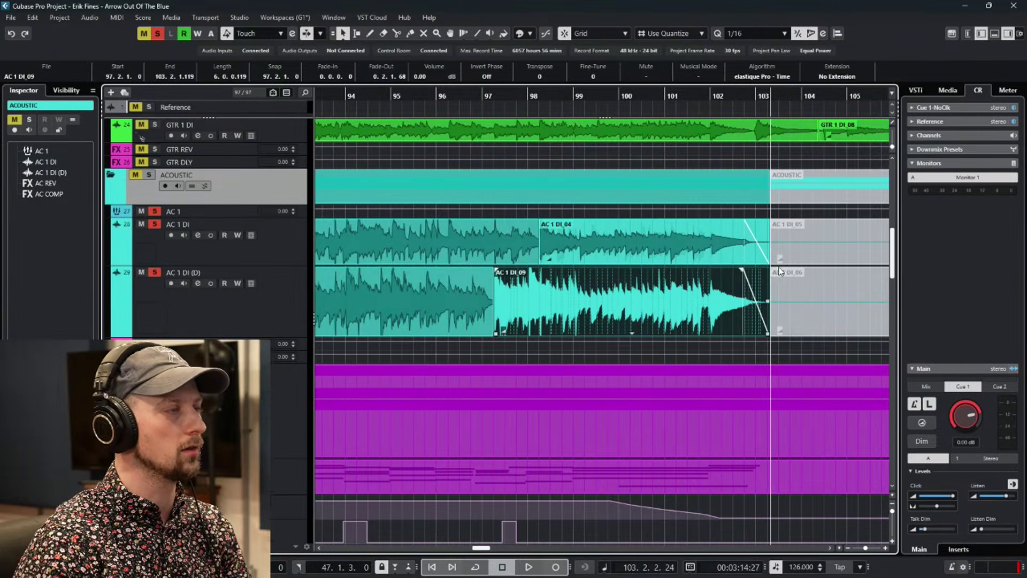
# Start playback from bar 96 and return to the MixConsole.
pyautogui.hscroll(4, 607, 264)
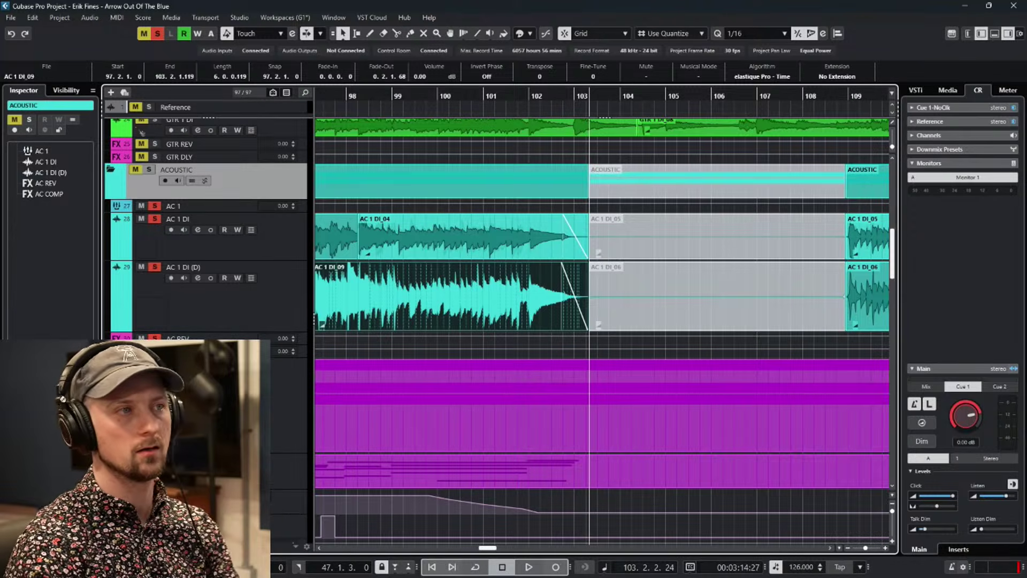
pyautogui.hscroll(-3, 419, 94)
pyautogui.click(422, 95)
pyautogui.click(380, 95)
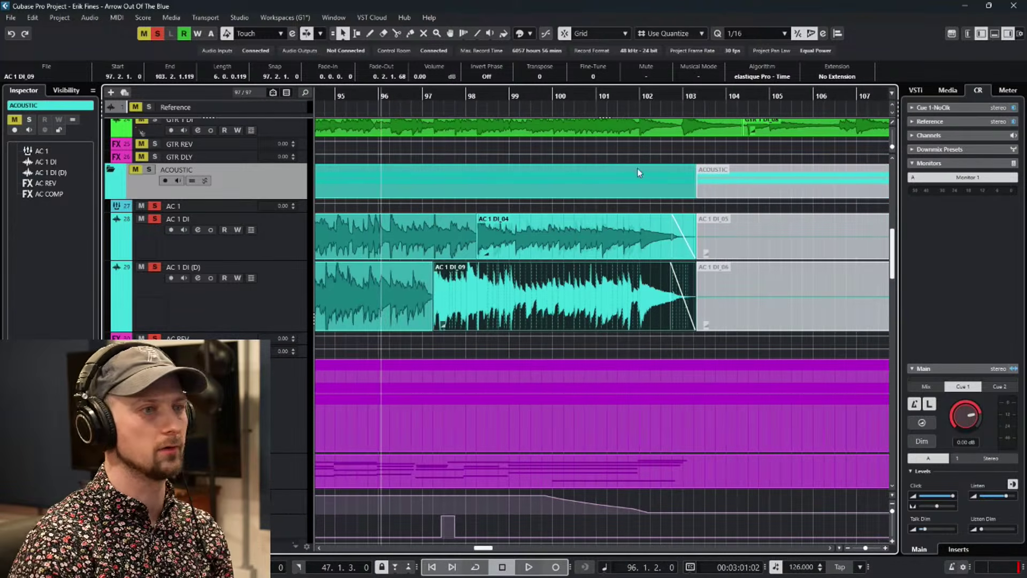
pyautogui.press('space')
pyautogui.press('F3')
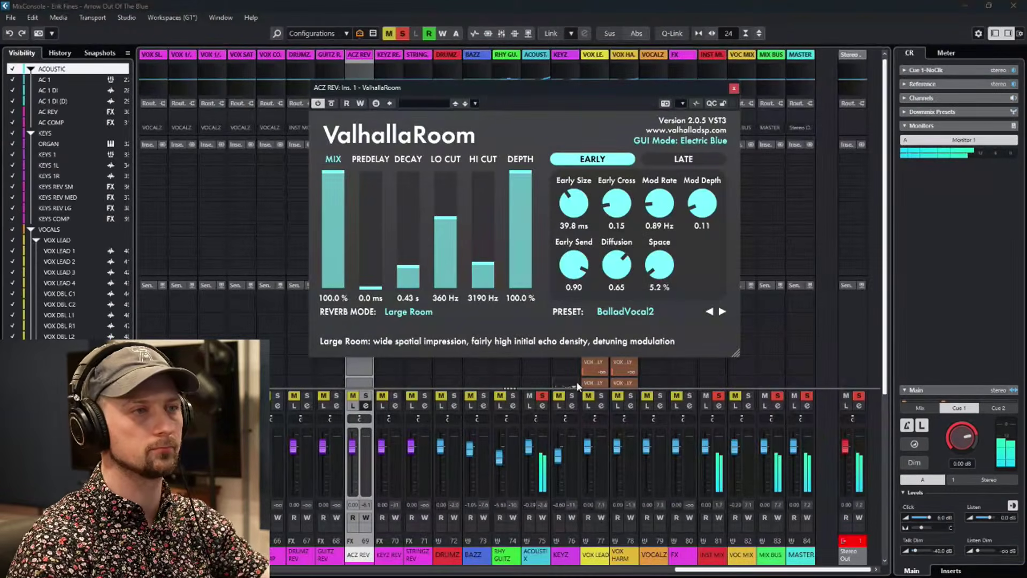
# Solo ACZ REV, check it with Listen, and set ValhallaRoom's Decay to 0.22 s and early Mod Depth to 0.20.
pyautogui.click(365, 396)
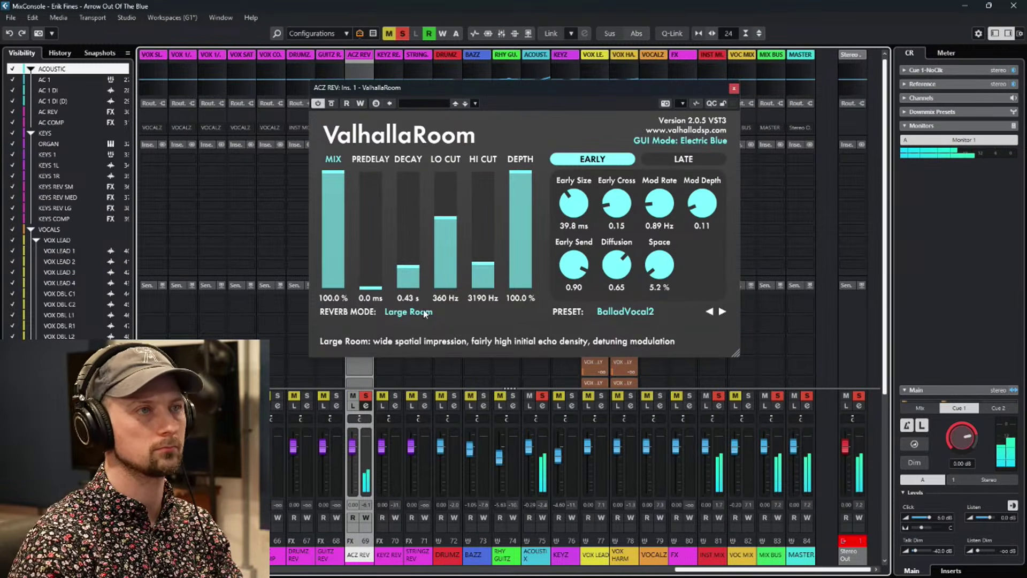
pyautogui.moveTo(412, 272); pyautogui.dragTo(414, 276)
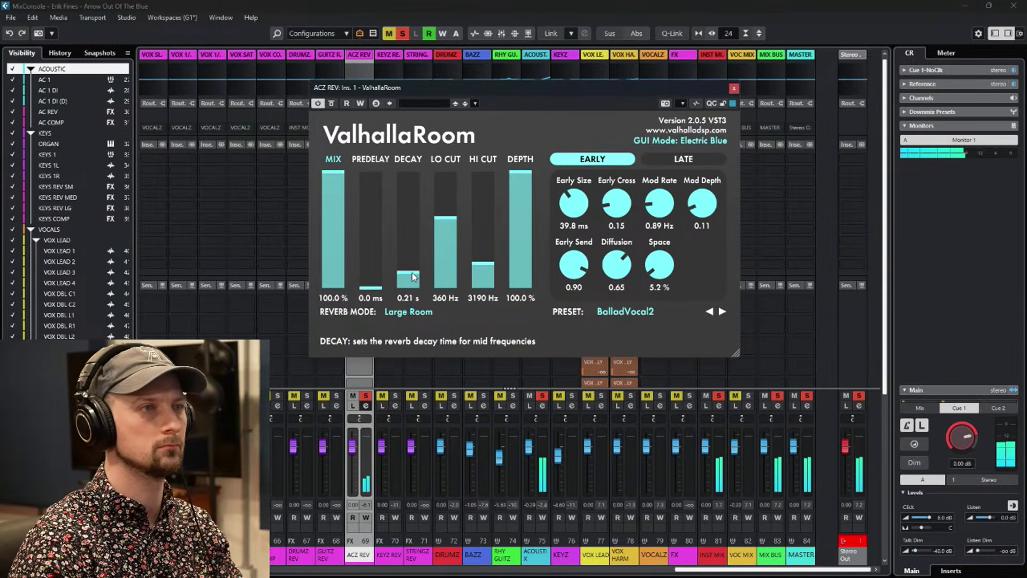
pyautogui.click(354, 406)
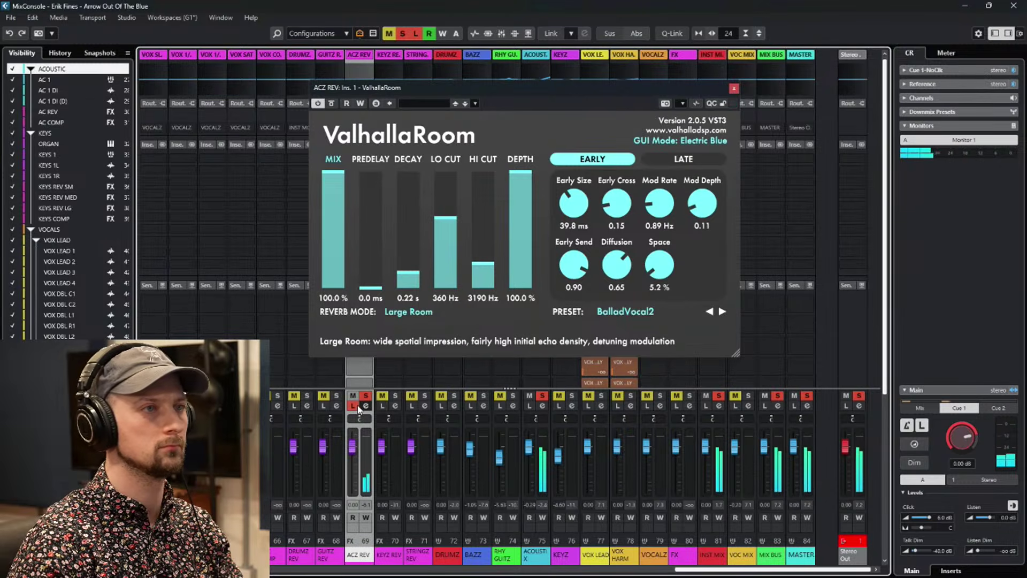
pyautogui.click(356, 407)
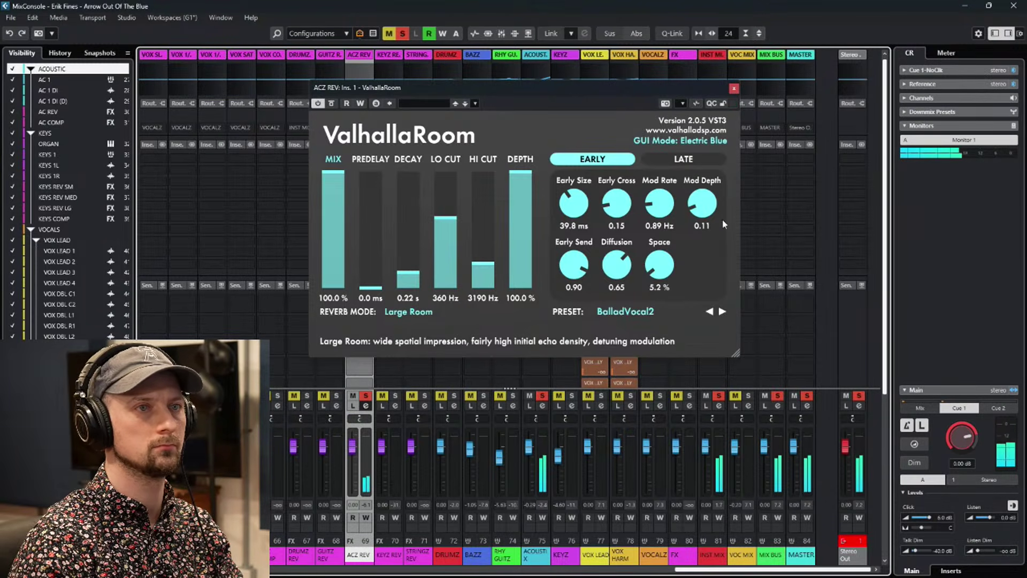
pyautogui.moveTo(704, 212); pyautogui.dragTo(712, 201)
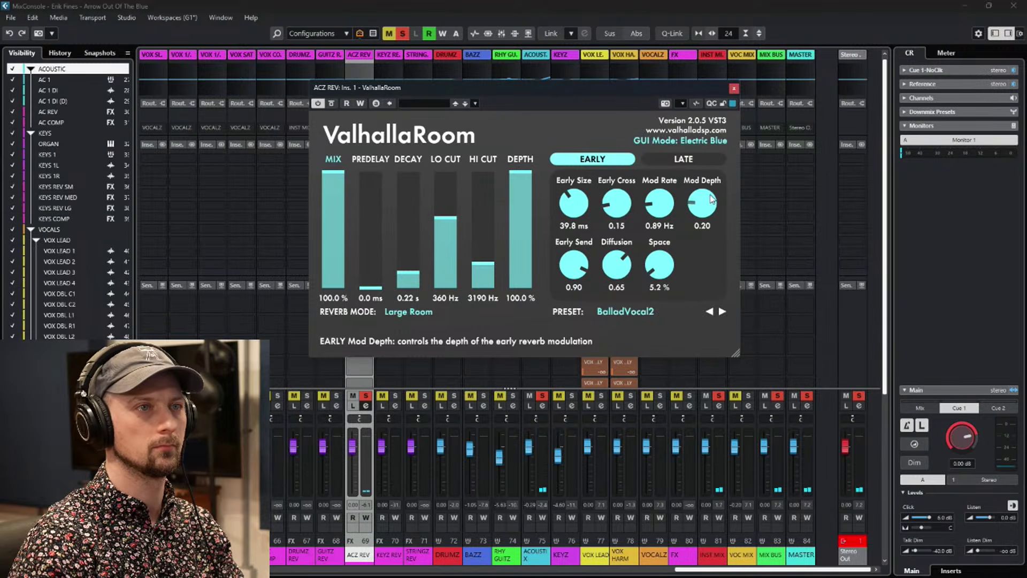
# Resume playback, clear all solos, and briefly mute ACZ REV to compare the full mix with and without the reverb.
pyautogui.press('space')
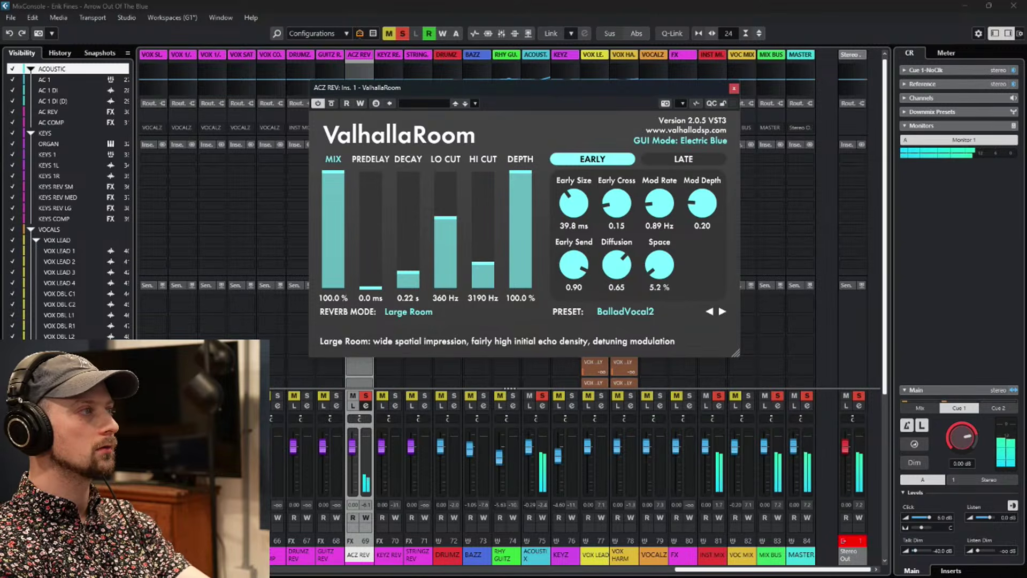
pyautogui.hotkey('alt', 's')
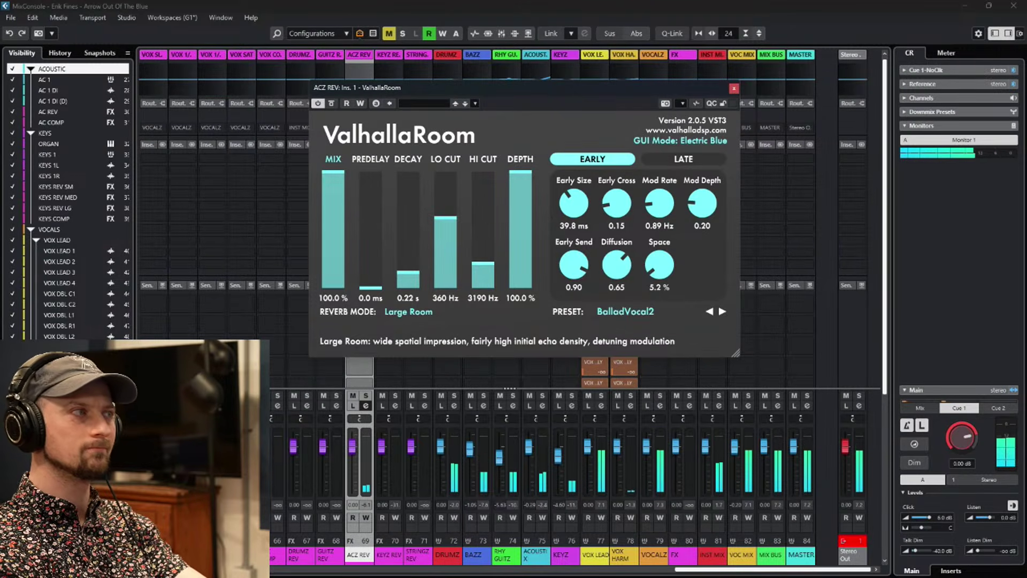
pyautogui.click(353, 396)
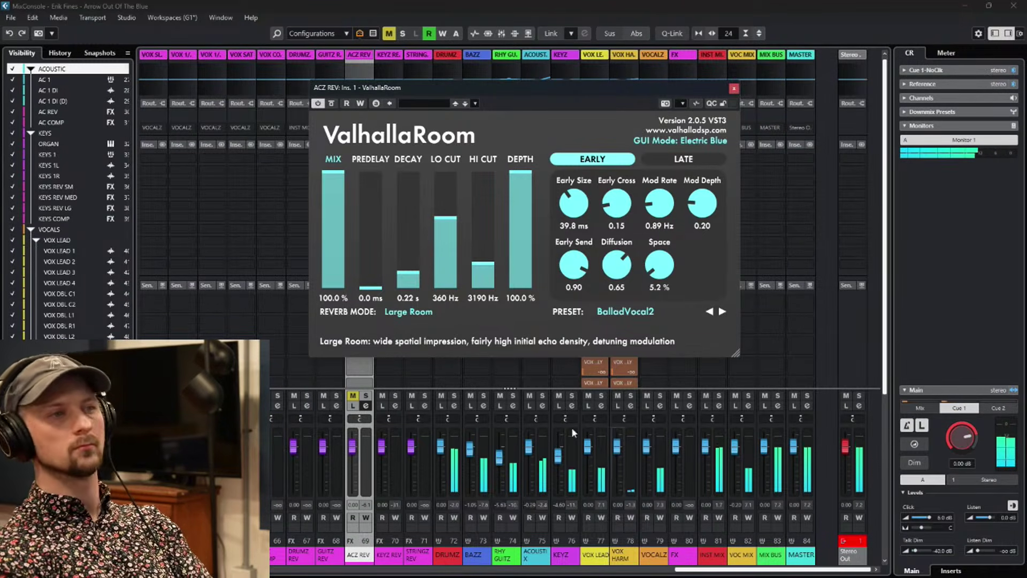
pyautogui.click(353, 396)
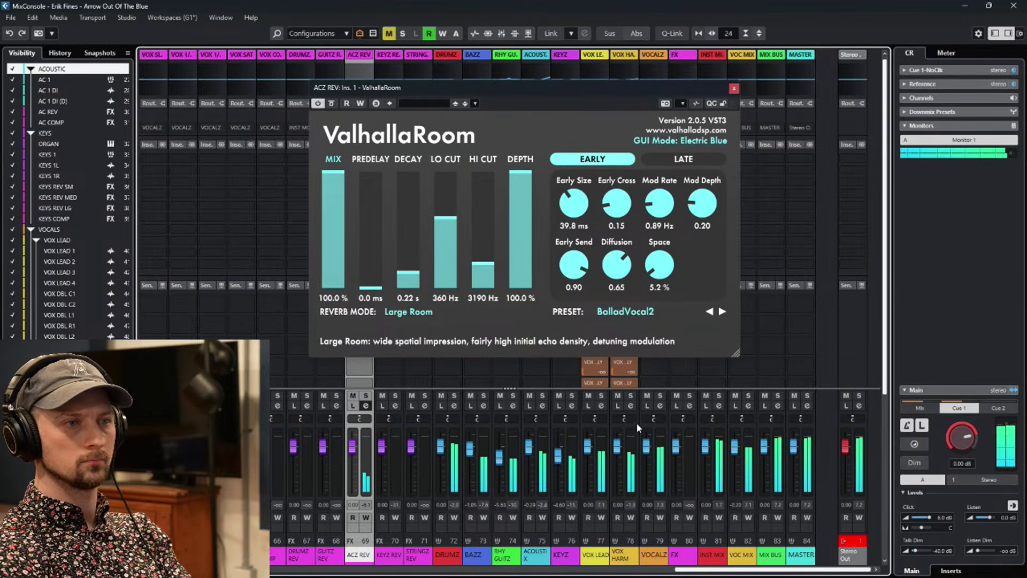
# Open the ACOUSTIX channel settings, move the ValhallaRoom window aside, and set the high EQ band to 8.7 dB at 4807 Hz.
pyautogui.click(545, 406)
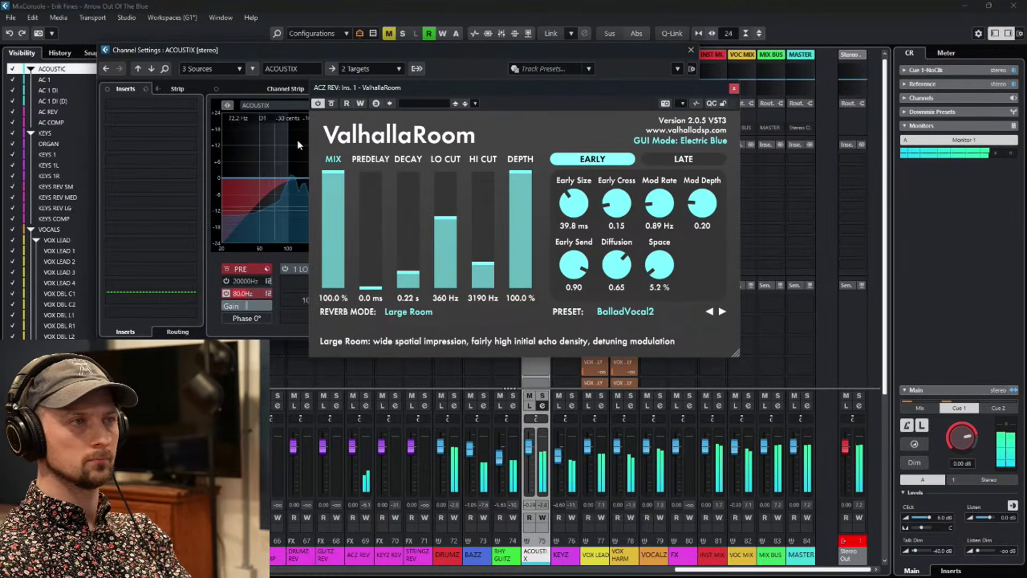
pyautogui.moveTo(614, 87); pyautogui.dragTo(380, 370)
pyautogui.moveTo(462, 169)
pyautogui.mouseDown()
pyautogui.moveTo(448, 162)
pyautogui.moveTo(445, 132)
pyautogui.moveTo(448, 156)
pyautogui.mouseUp()
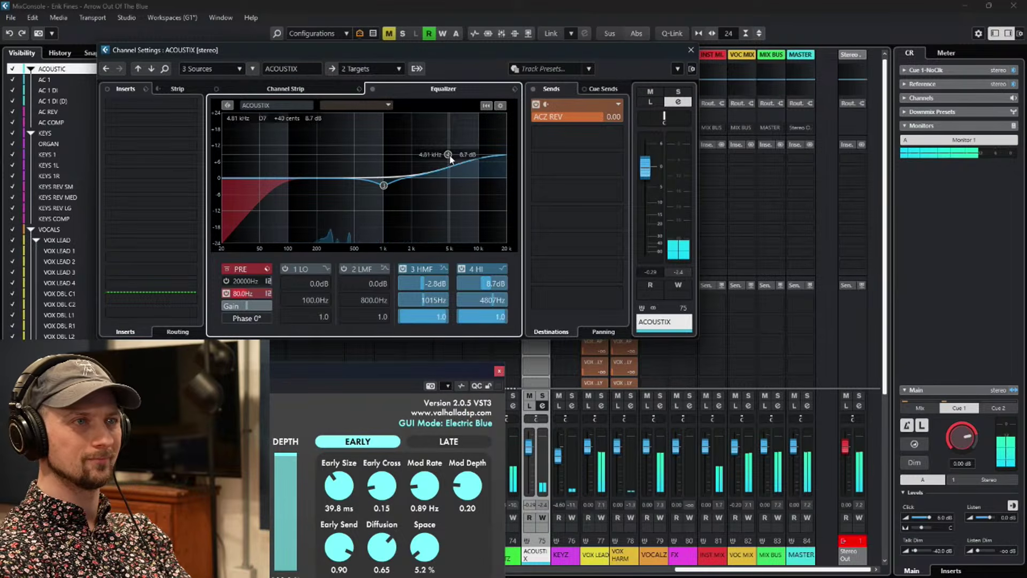
# Set the ACOUSTIX high EQ band to 8.1 dB at 5196 Hz and, with the channel soloed, the high-mid band to -1.6 dB at 1028 Hz.
pyautogui.moveTo(449, 156); pyautogui.dragTo(451, 157)
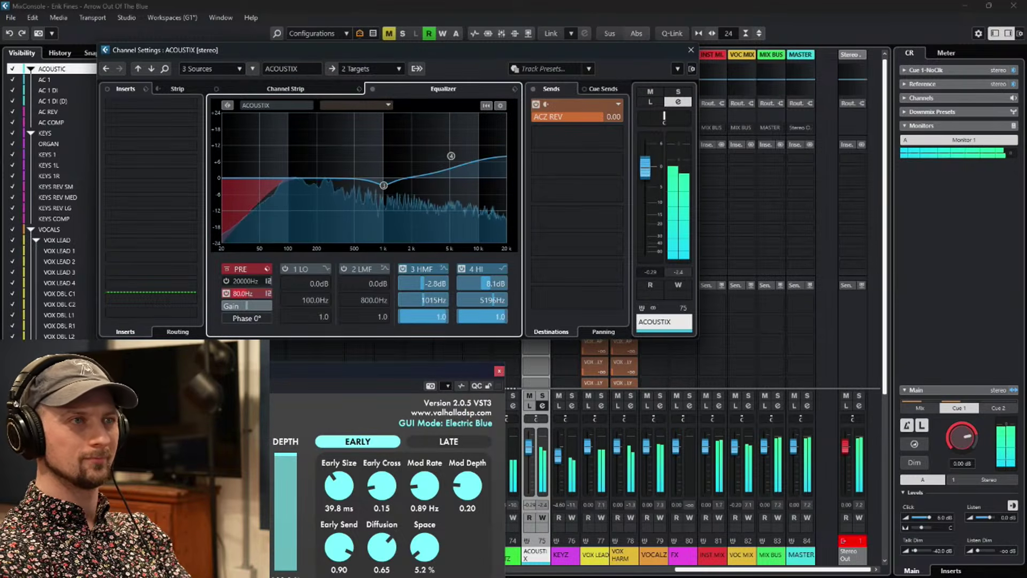
pyautogui.click(677, 94)
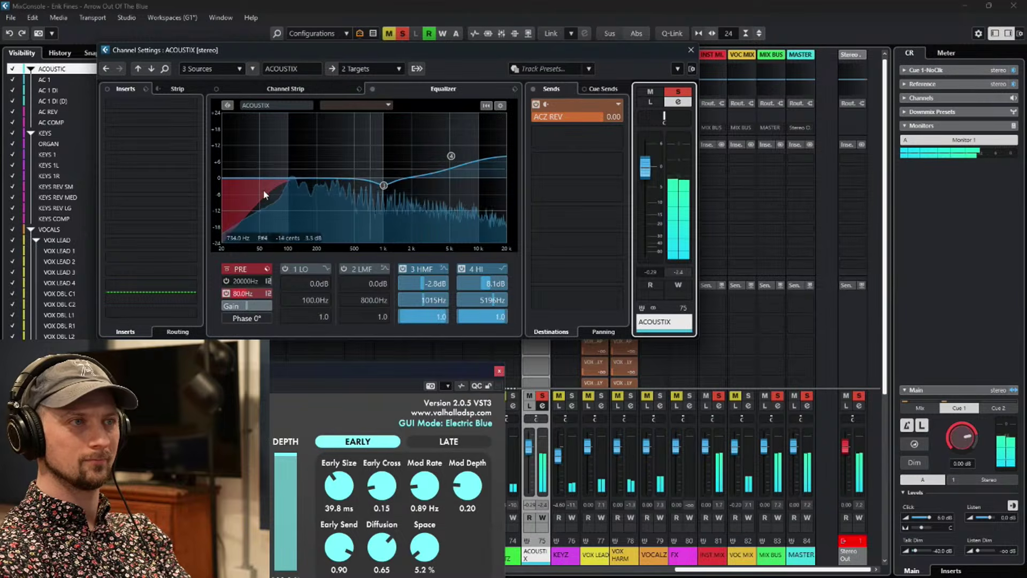
pyautogui.moveTo(385, 185); pyautogui.dragTo(384, 182)
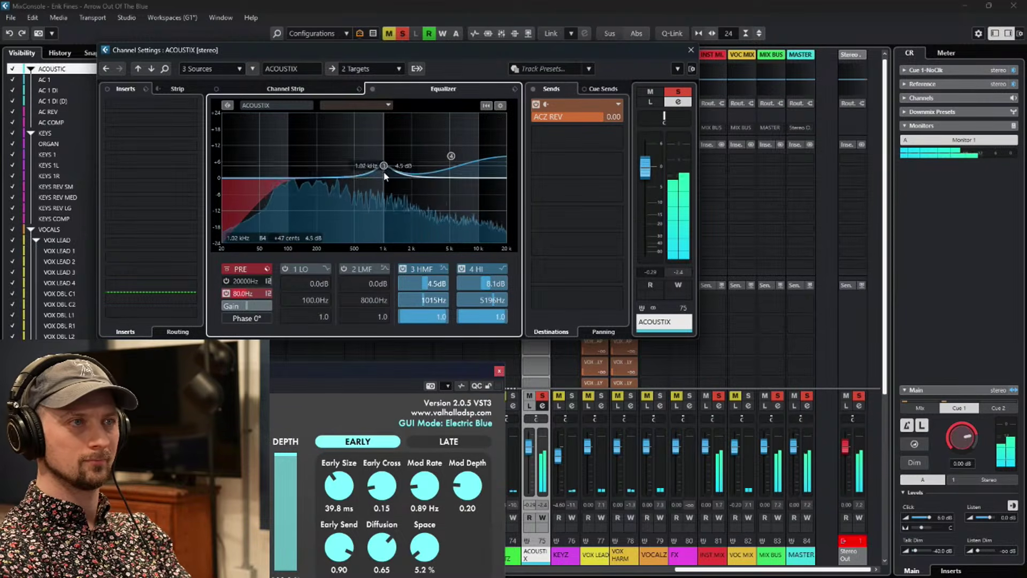
# Add a low-mid EQ cut of -2.0 dB at 225.7 Hz with a Q of 0.6, and clear the ACOUSTIX solo.
pyautogui.moveTo(321, 179)
pyautogui.mouseDown()
pyautogui.moveTo(319, 162)
pyautogui.moveTo(321, 182)
pyautogui.mouseUp()
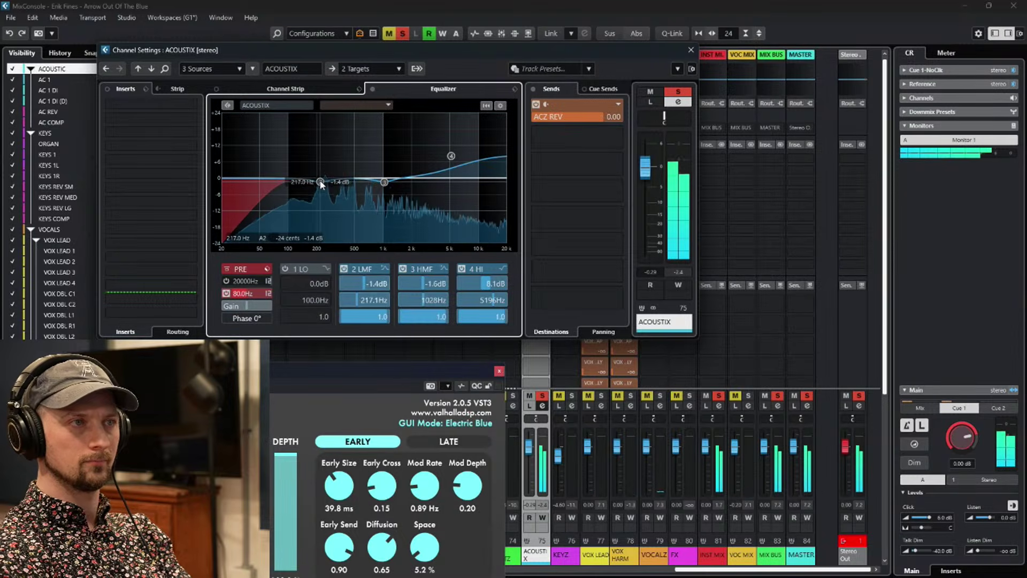
pyautogui.moveTo(322, 189); pyautogui.dragTo(321, 184)
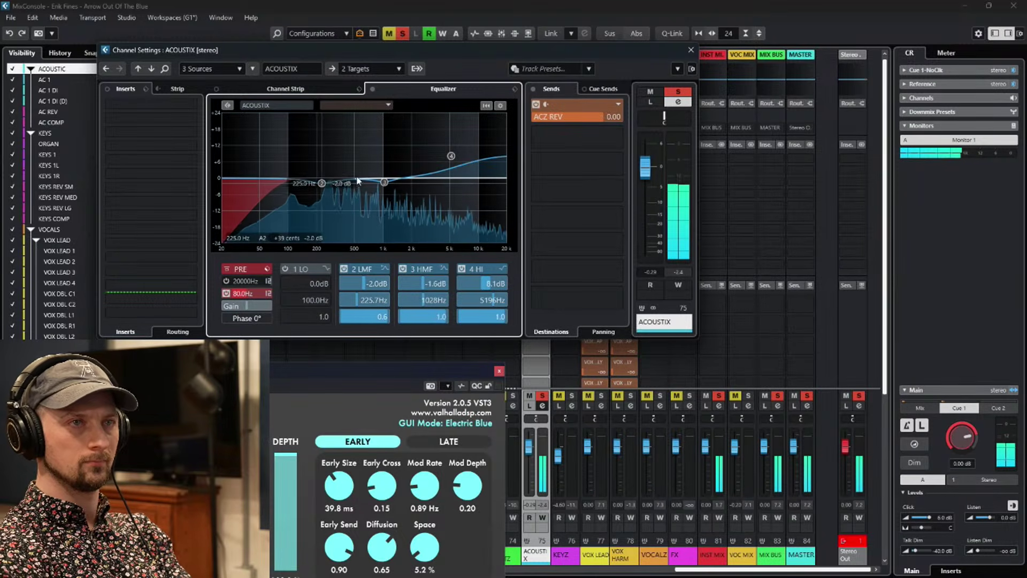
pyautogui.click(677, 90)
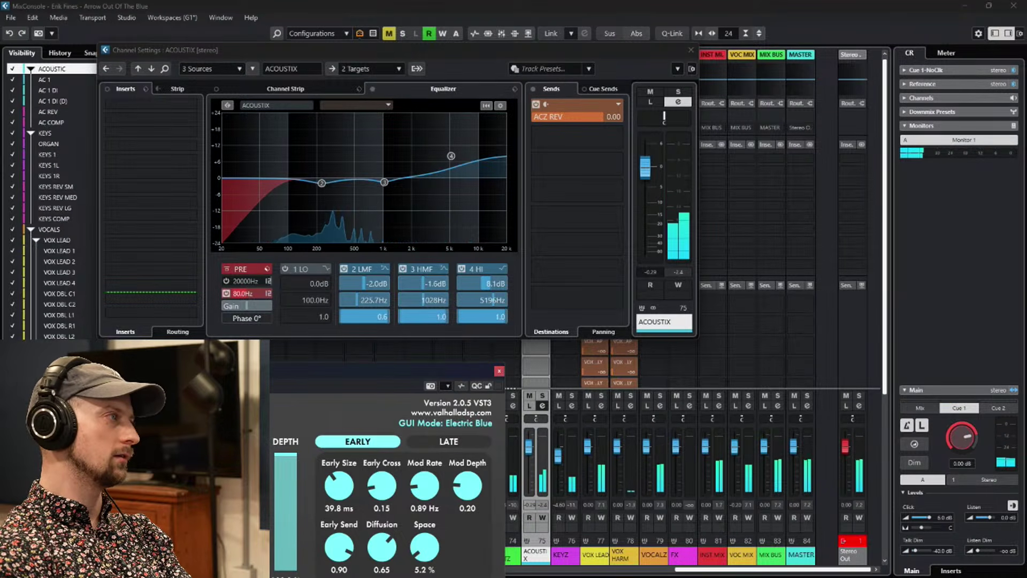
# Compare ACOUSTIX soloed and in the full mix, resume playback, and close ValhallaRoom and the MixConsole to return to the project.
pyautogui.press('s')
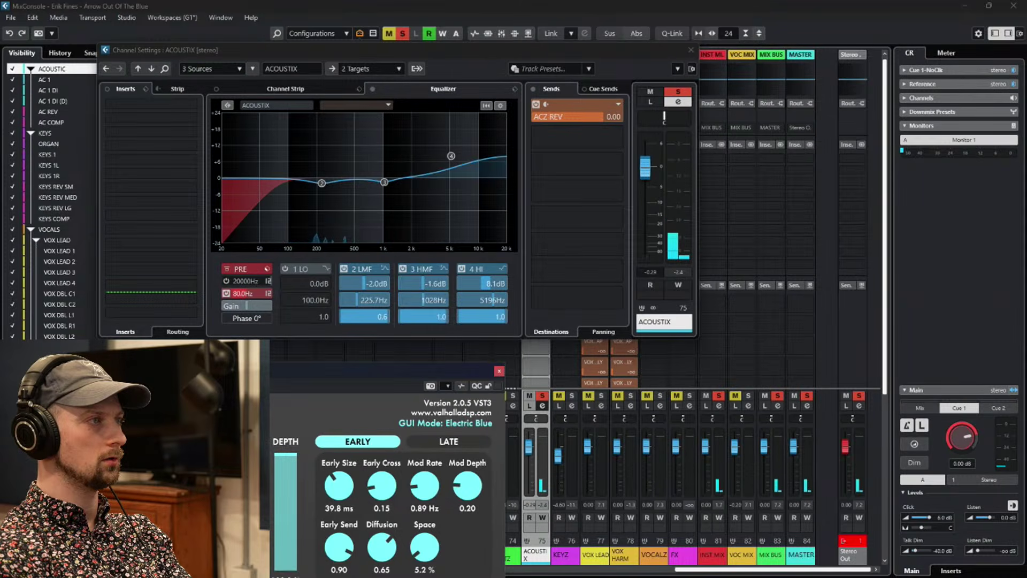
pyautogui.press('s')
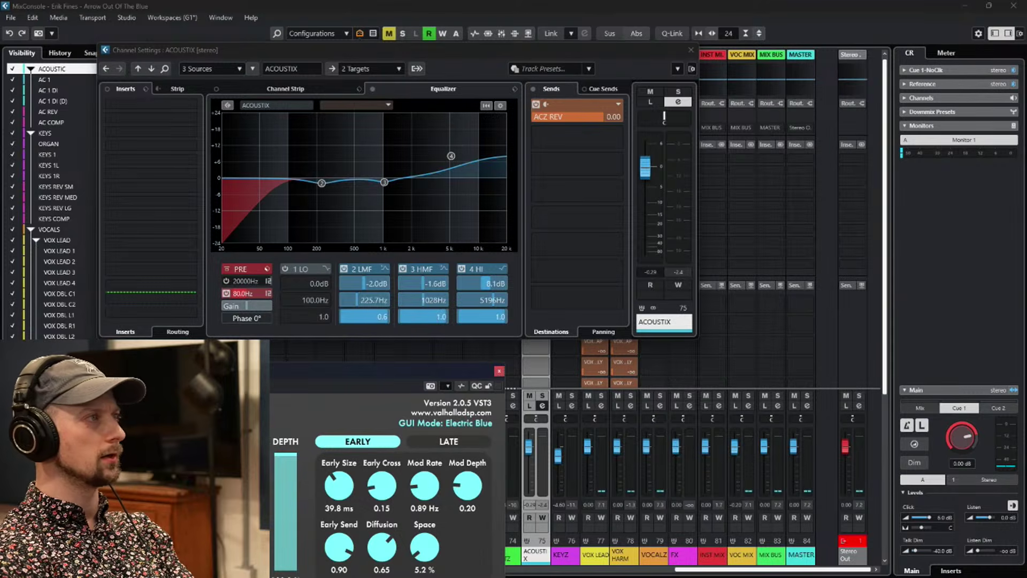
pyautogui.press('space')
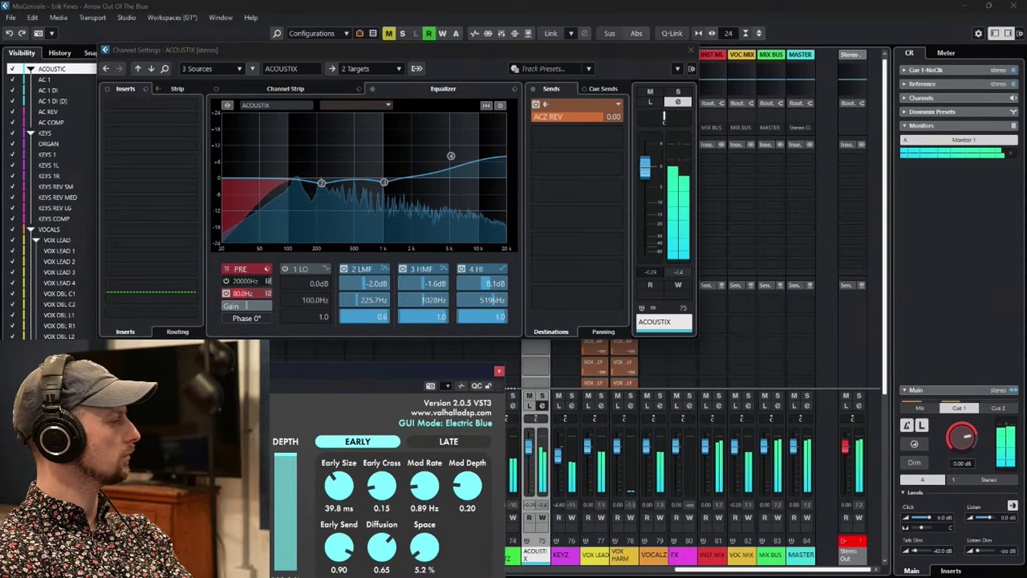
pyautogui.hotkey('ctrl', 'w')
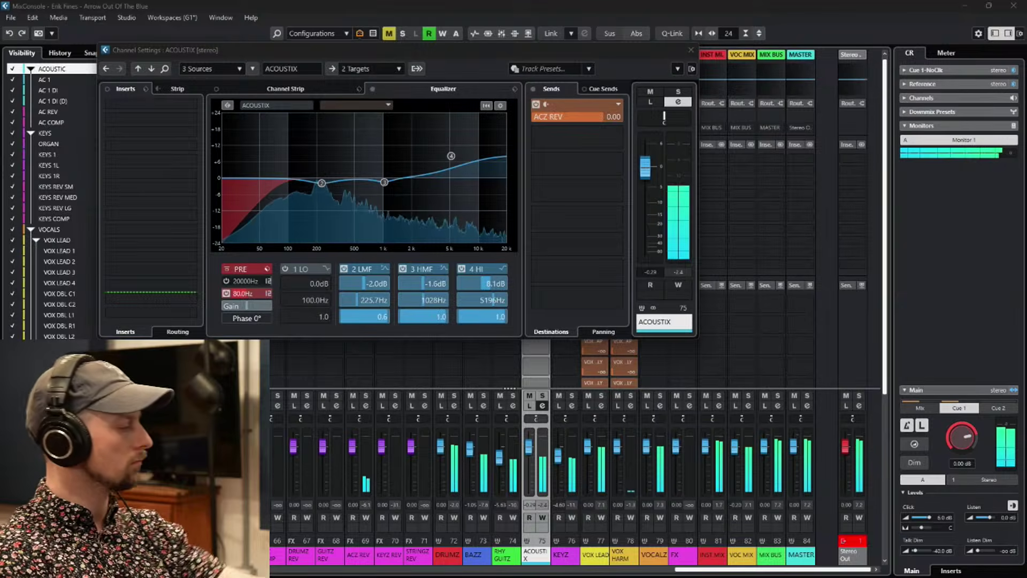
pyautogui.press('F3')
# Audition the Lane 7 take against Lane 4 in AC 1 DI's final section after bar 117, soloing the track.
pyautogui.scroll(-3, 695, 491)
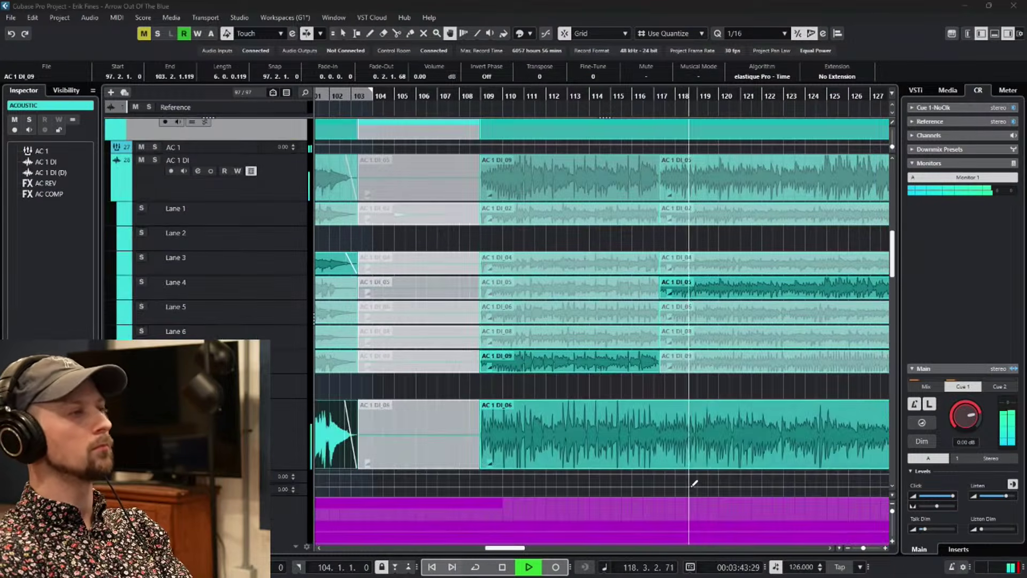
pyautogui.scroll(3, 695, 436)
pyautogui.scroll(-3, 699, 435)
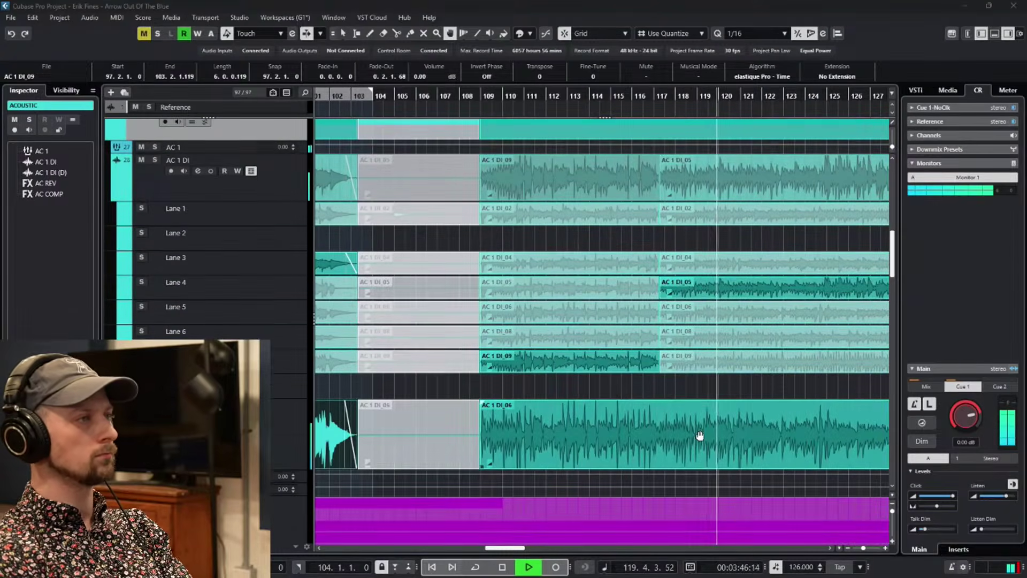
pyautogui.click(885, 551)
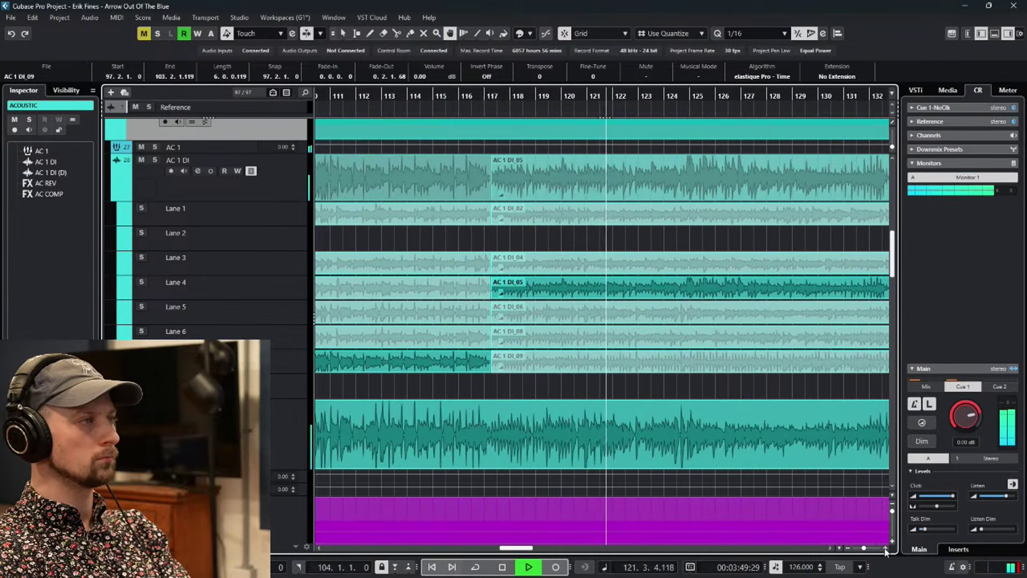
pyautogui.click(885, 550)
pyautogui.scroll(2, 728, 443)
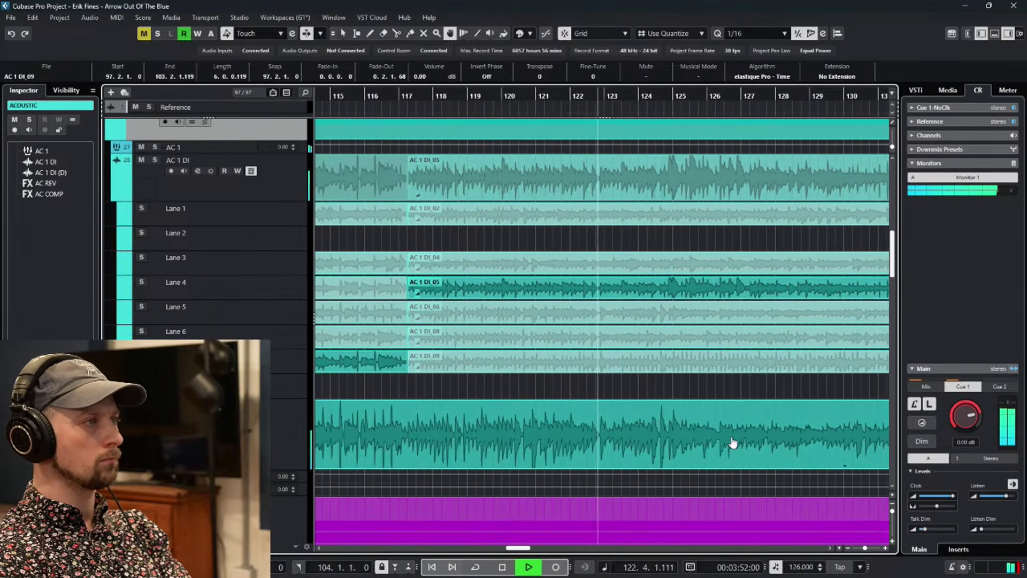
pyautogui.hscroll(-5, 436, 408)
pyautogui.scroll(-1, 435, 408)
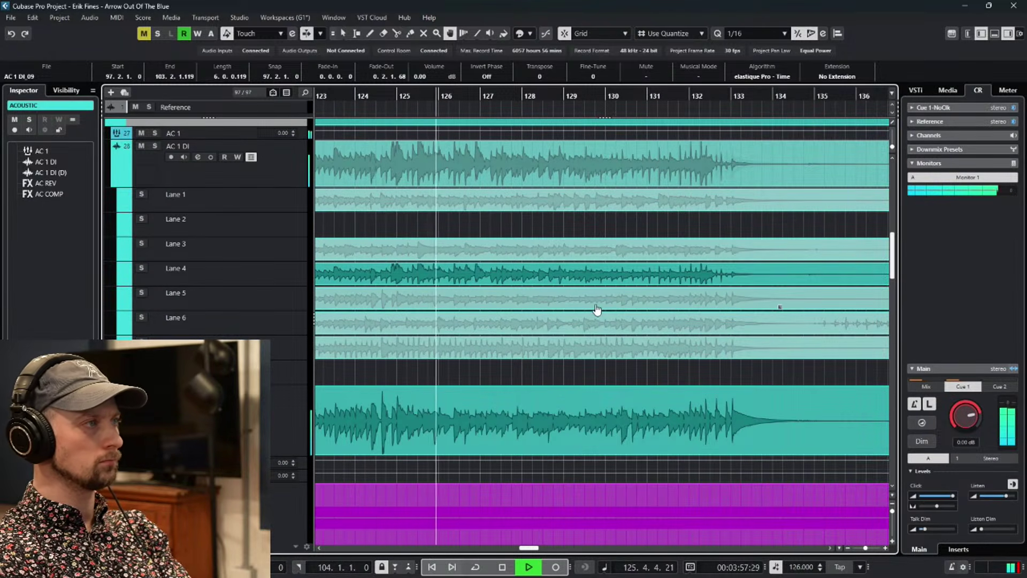
pyautogui.hscroll(-2, 549, 312)
pyautogui.scroll(-1, 550, 312)
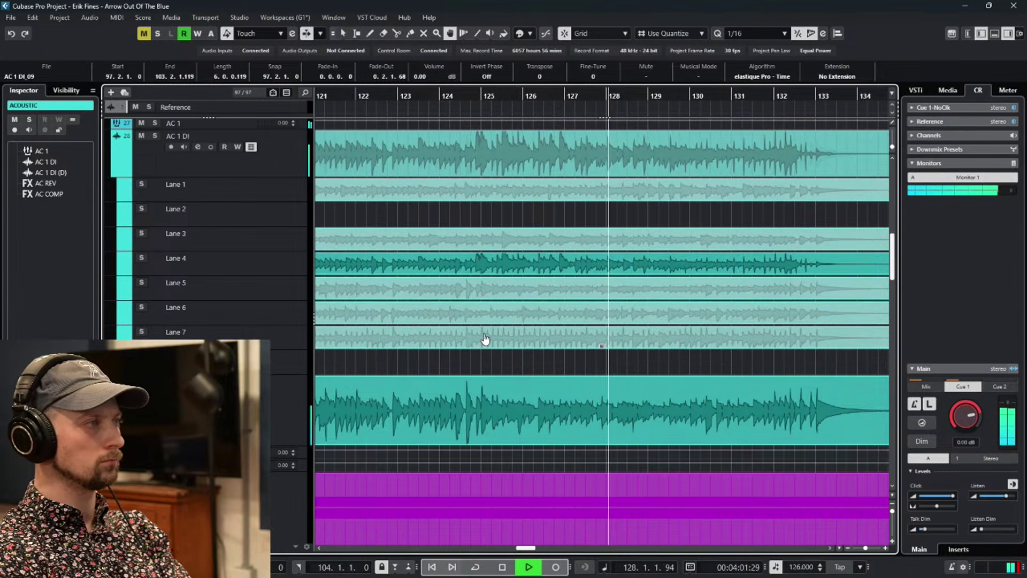
pyautogui.click(484, 338)
pyautogui.click(156, 136)
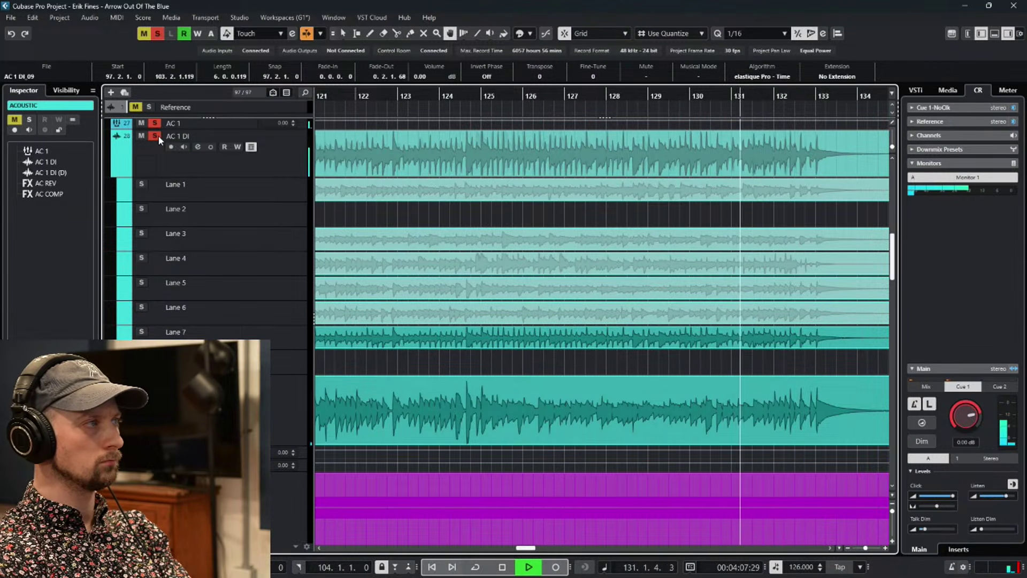
pyautogui.click(408, 266)
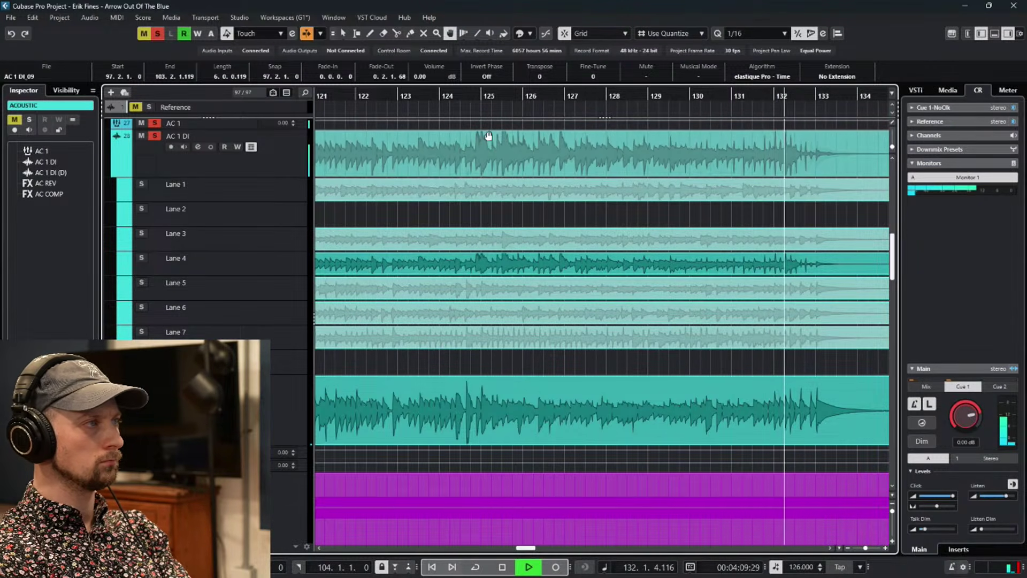
# Replay from just before bar 117 and compare the Lane 7 take soloed and in the full mix, ending back on Lane 4.
pyautogui.moveTo(478, 99); pyautogui.dragTo(401, 102)
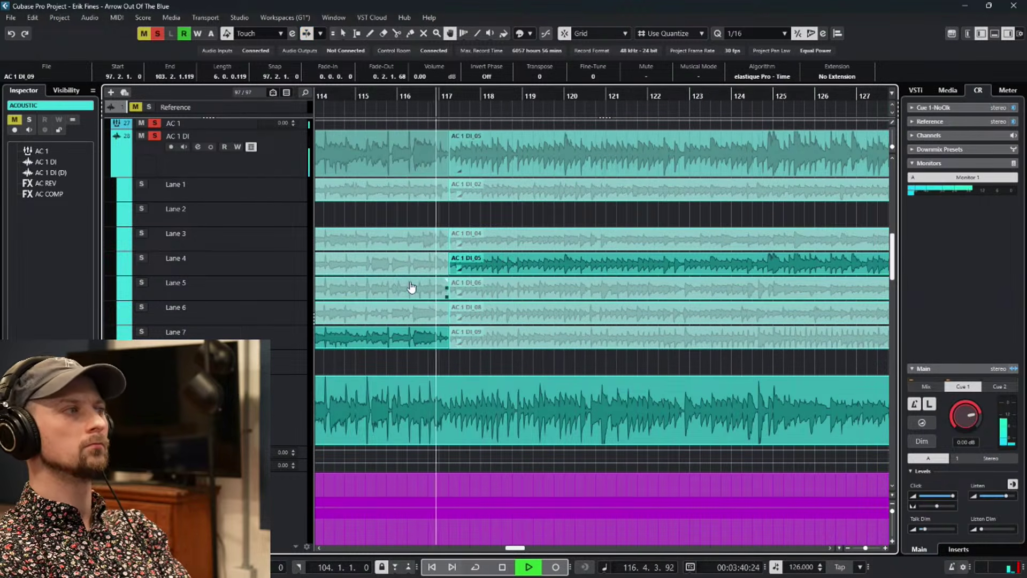
pyautogui.click(509, 337)
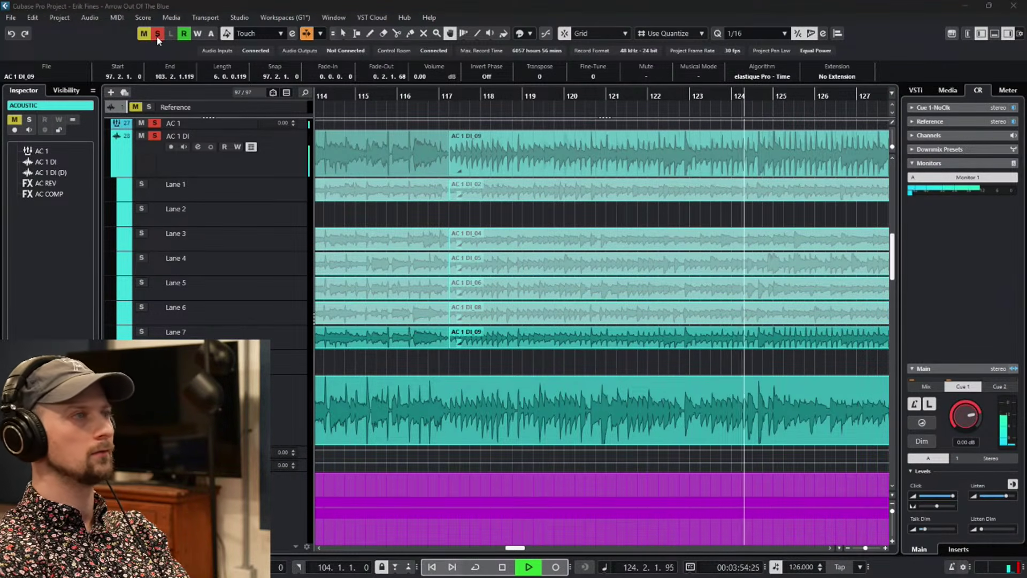
pyautogui.press('s')
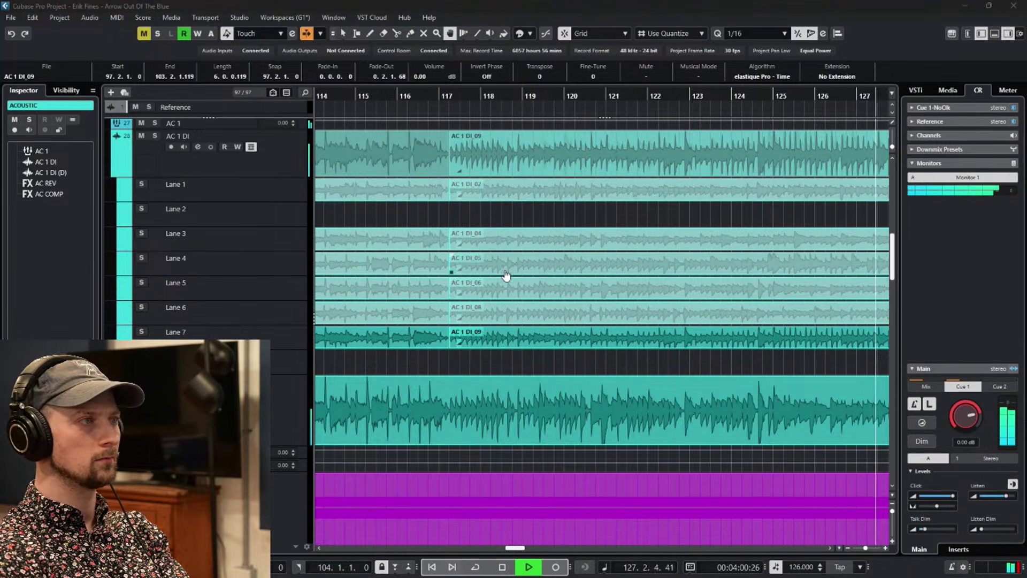
pyautogui.click(532, 266)
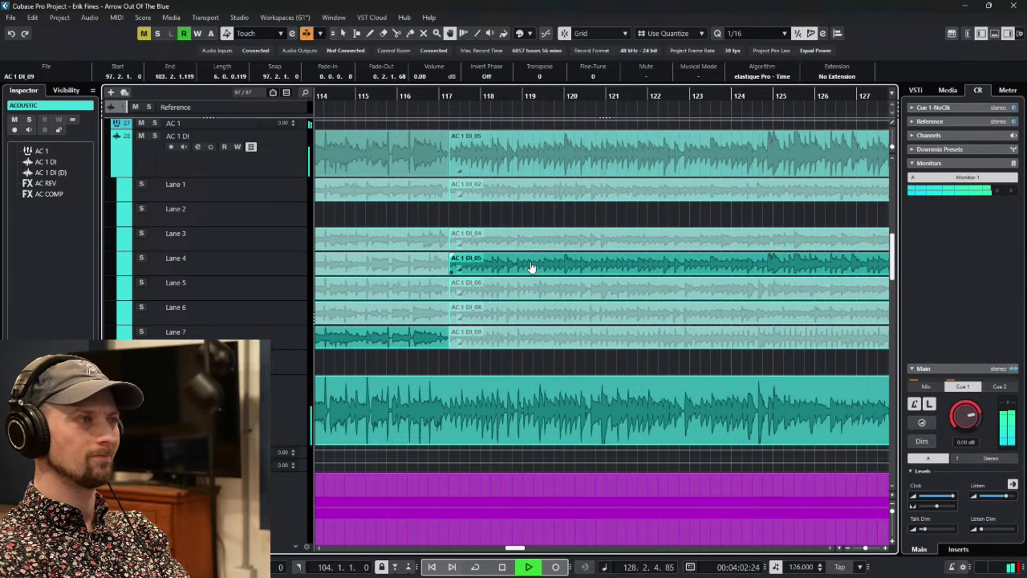
# Select AC 1 DI, stop playback with the cursor at bar 132, and hide the track's lanes.
pyautogui.scroll(-1, 578, 256)
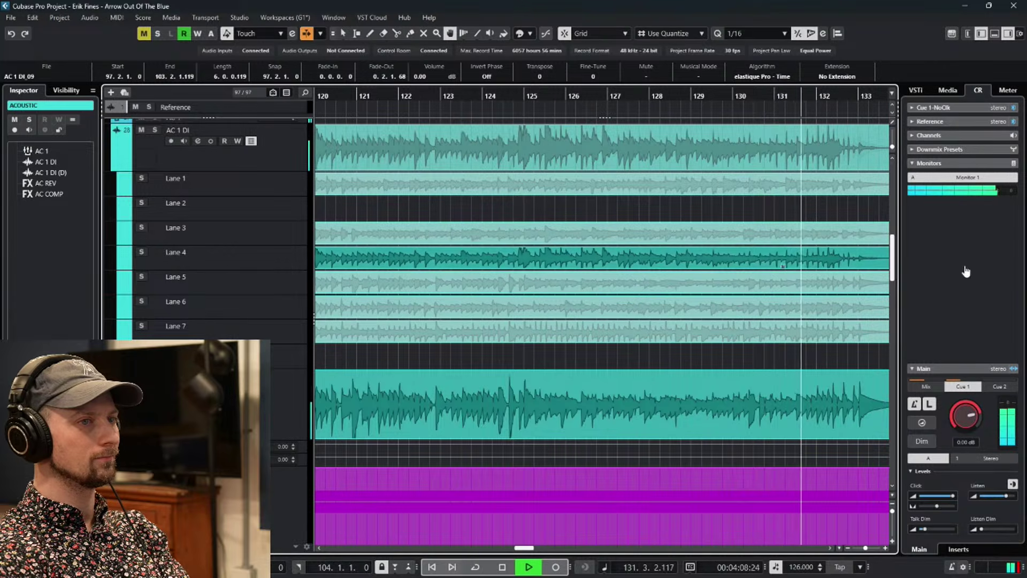
pyautogui.click(273, 156)
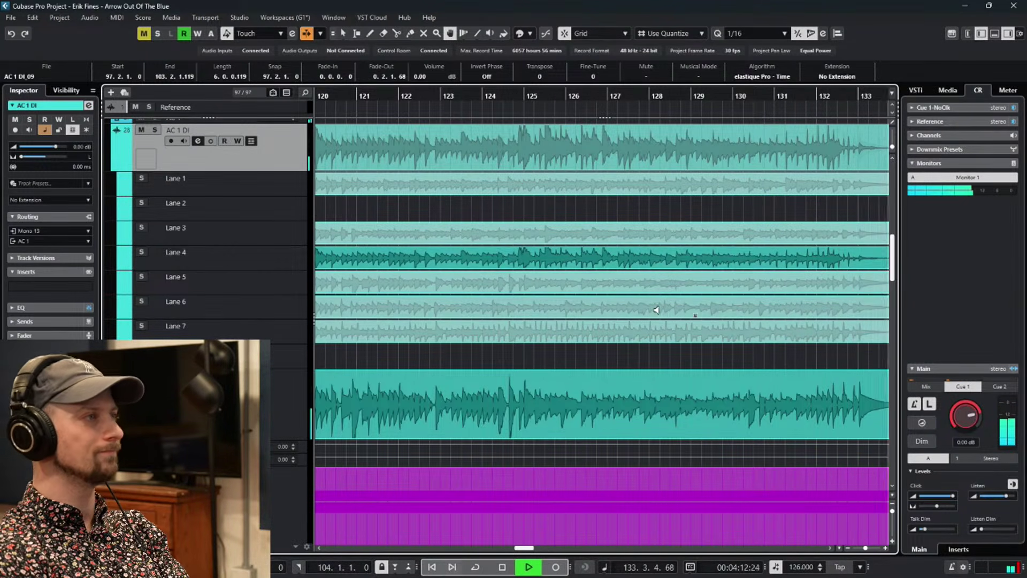
pyautogui.scroll(-3, 653, 305)
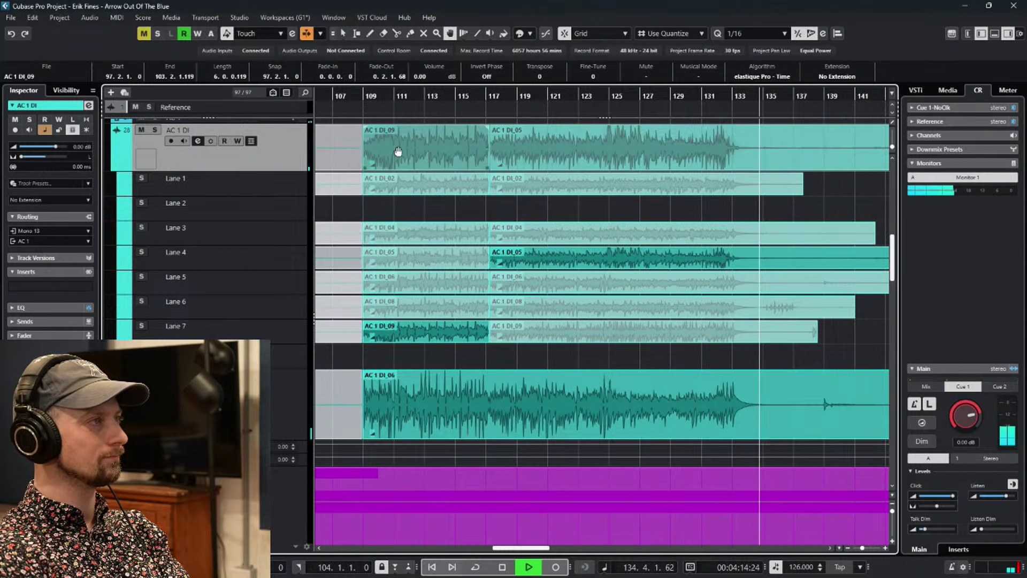
pyautogui.hscroll(-5, 729, 222)
pyautogui.scroll(-3, 515, 141)
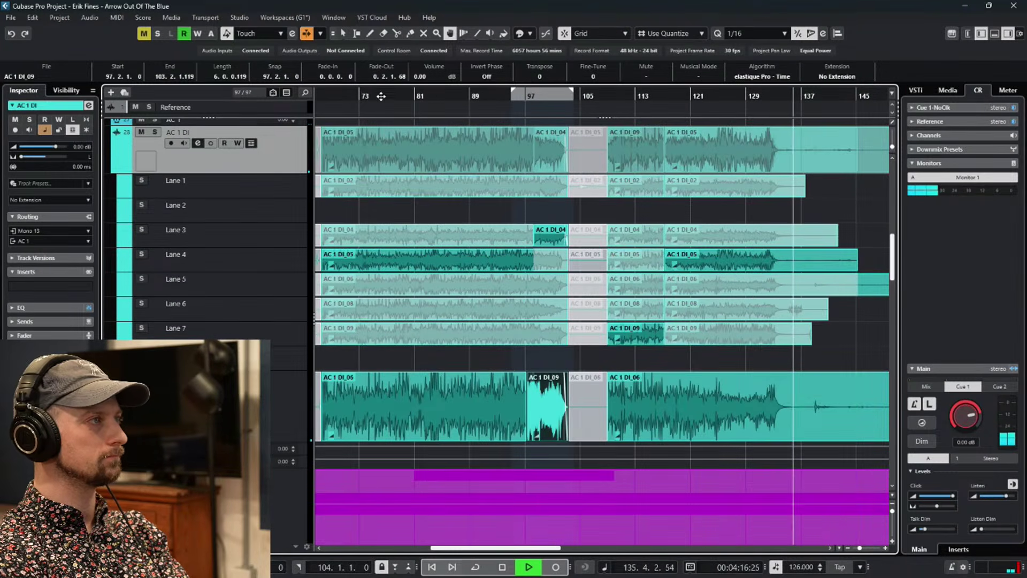
pyautogui.click(325, 96)
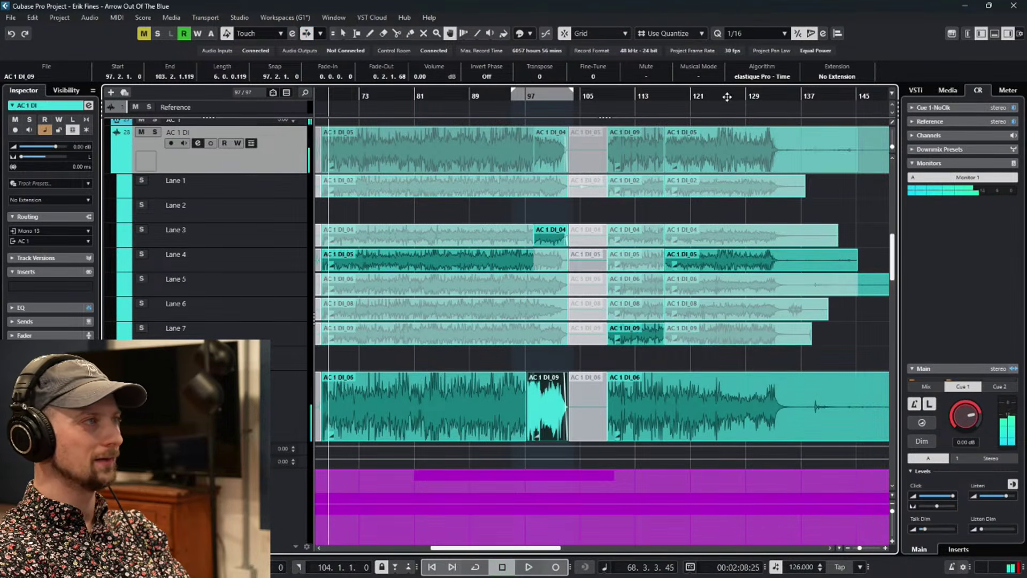
pyautogui.click(768, 96)
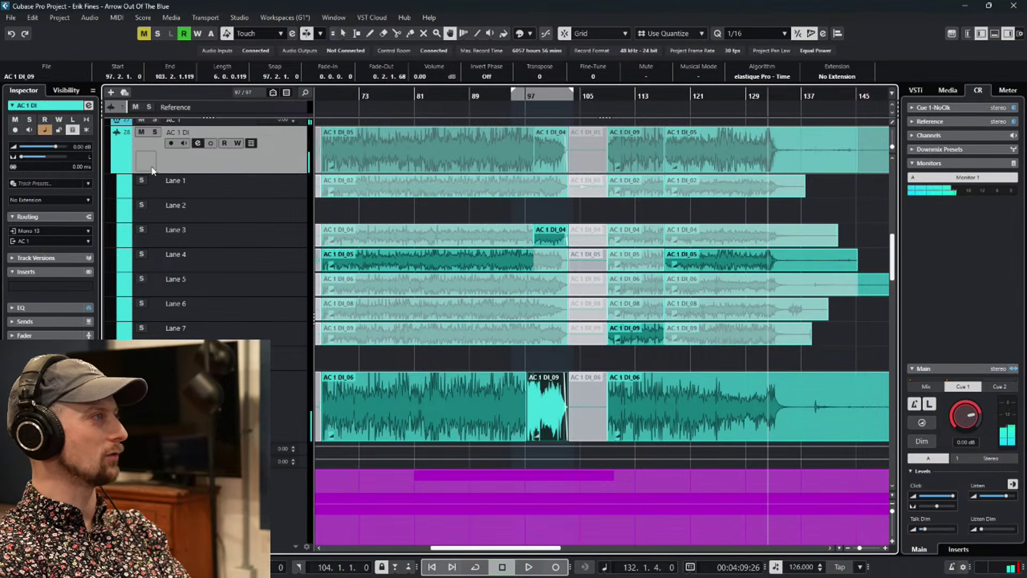
pyautogui.click(251, 143)
# Trim the end of the ACOUSTIC folder's final events to bar 134.4.1, cutting the silence after the last chord.
pyautogui.scroll(5, 818, 286)
pyautogui.scroll(2, 832, 304)
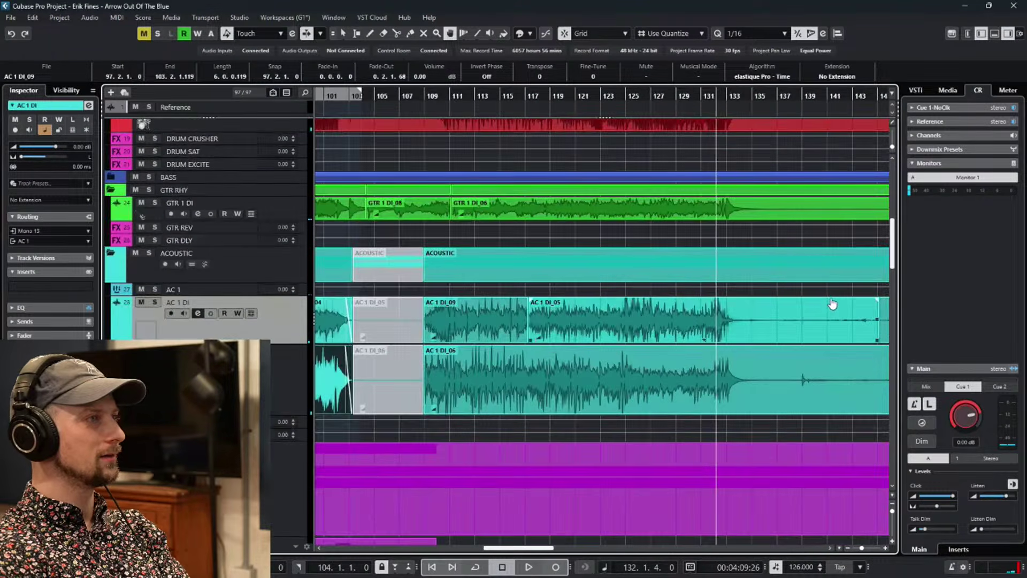
pyautogui.hscroll(5, 833, 304)
pyautogui.press('1')
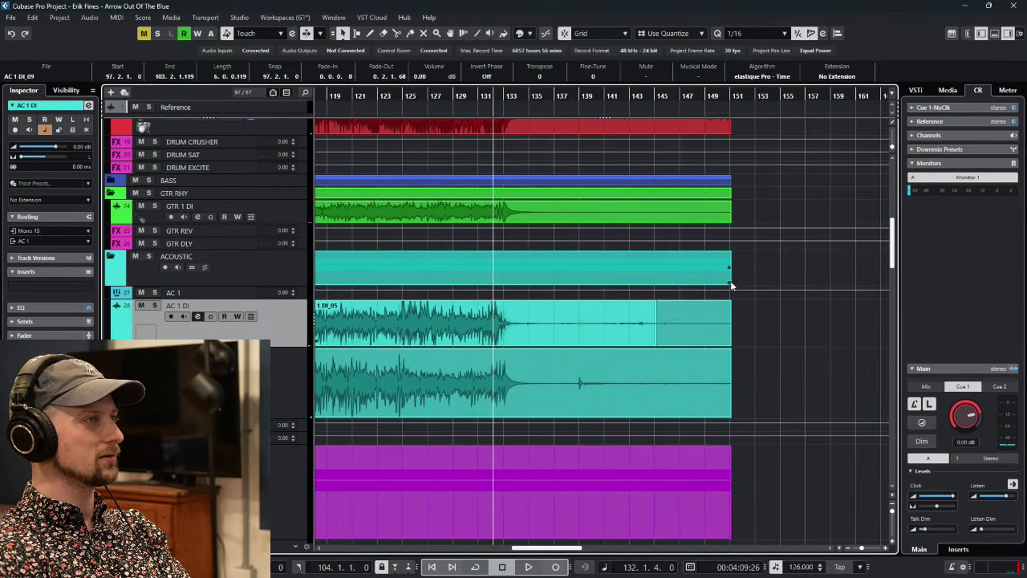
pyautogui.moveTo(728, 281); pyautogui.dragTo(525, 293)
pyautogui.scroll(3, 522, 298)
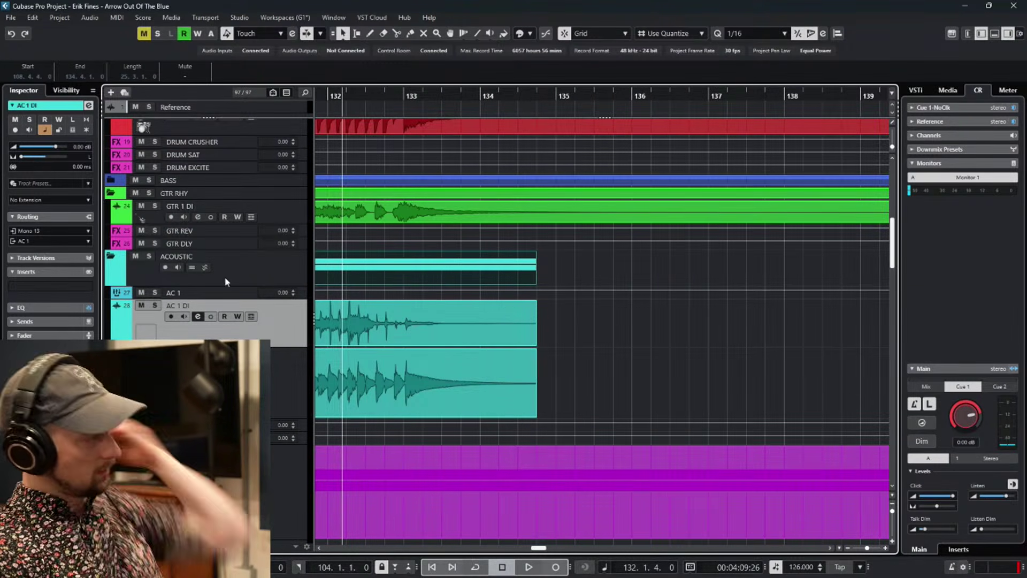
# Trim the end of the grouped DRUMS folder events to bar 133.4.4.
pyautogui.scroll(15, 531, 275)
pyautogui.press('g')
pyautogui.press('g')
pyautogui.moveTo(858, 156); pyautogui.dragTo(531, 234)
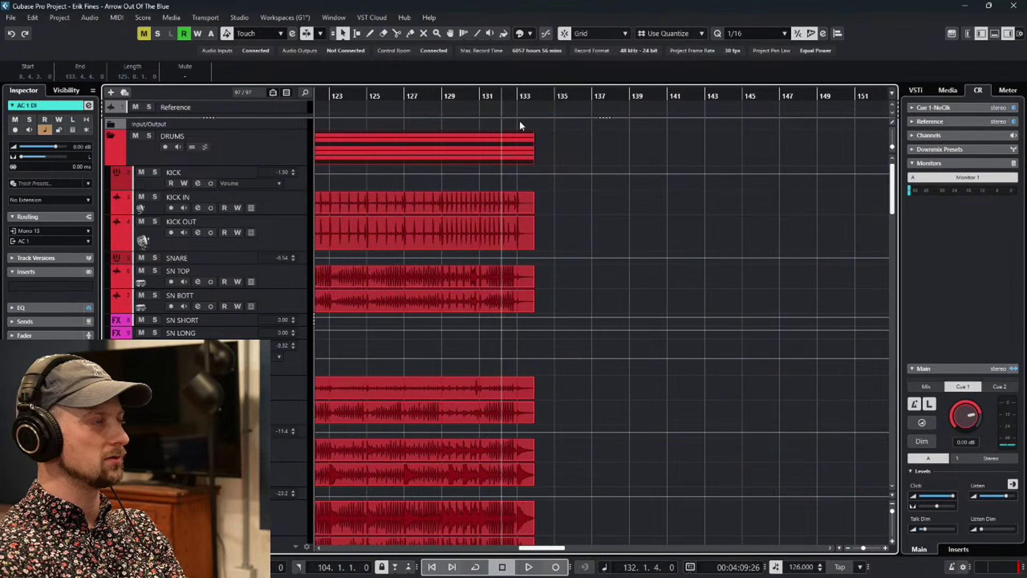
# Extend the DRUMS events' end to about bar 137.3.2 and trim the BASS and GTR RHY events to the same point.
pyautogui.scroll(-10, 527, 336)
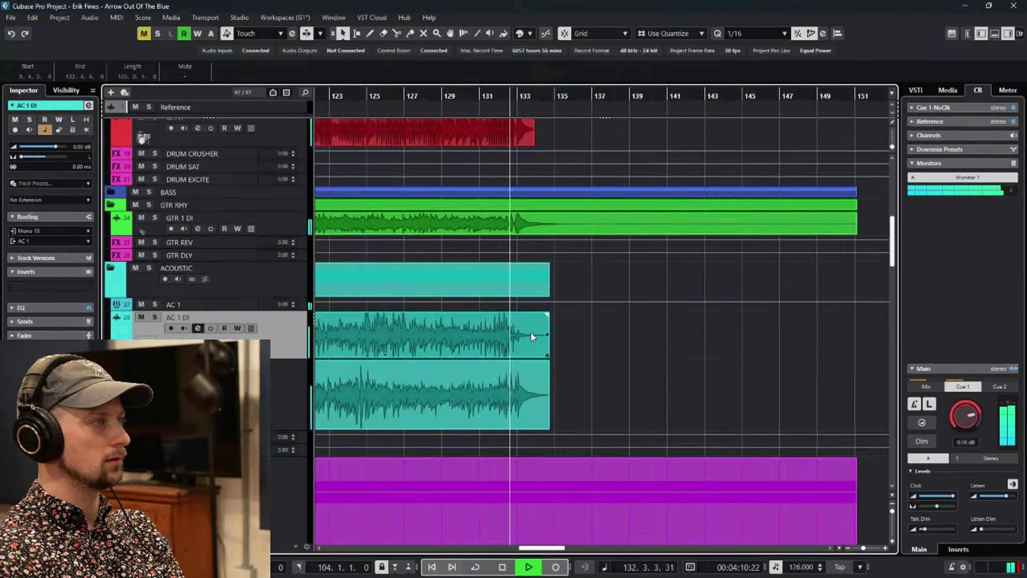
pyautogui.scroll(2, 535, 336)
pyautogui.scroll(8, 542, 336)
pyautogui.moveTo(530, 161); pyautogui.dragTo(602, 161)
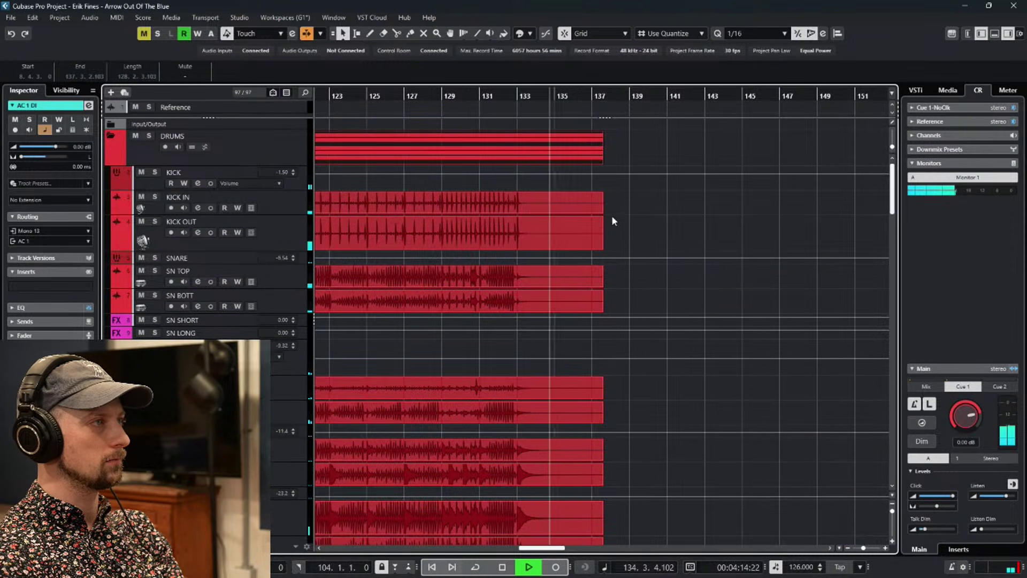
pyautogui.scroll(-9, 624, 380)
pyautogui.moveTo(856, 198); pyautogui.dragTo(602, 223)
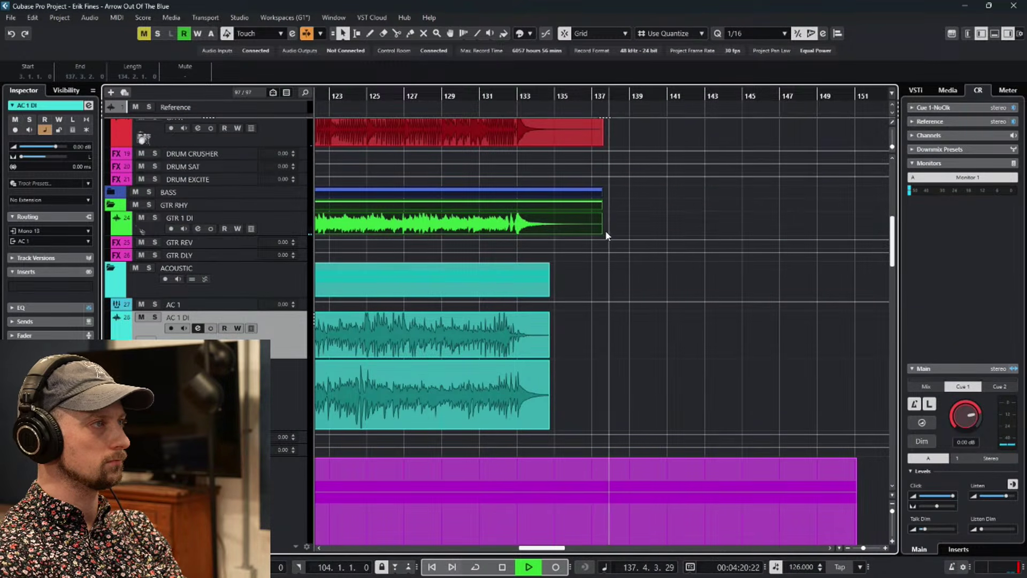
# Trim the end of the KEYS folder events to about bar 137.1.2, replaying the song's ending.
pyautogui.click(580, 97)
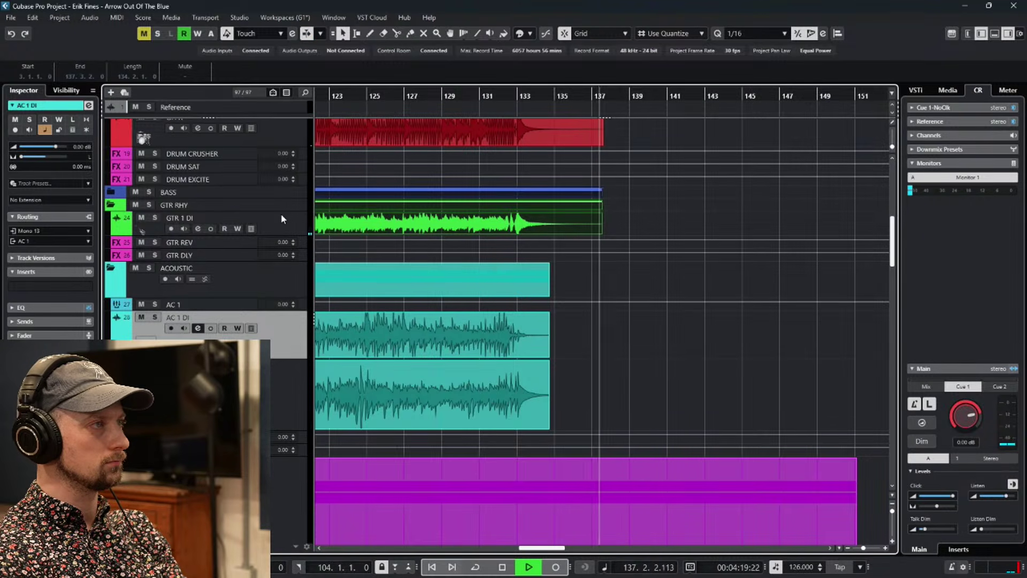
pyautogui.scroll(-10, 578, 270)
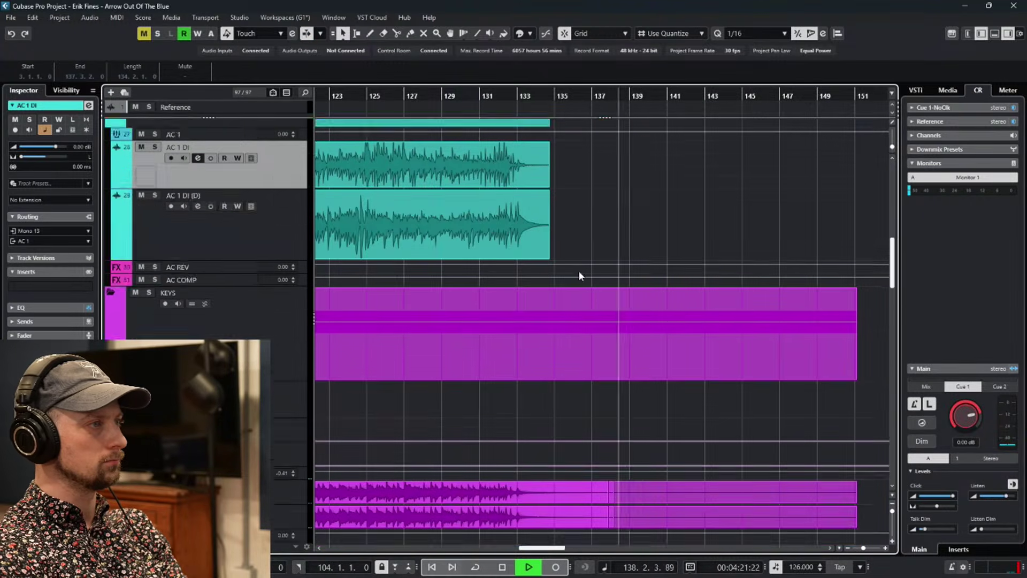
pyautogui.moveTo(849, 207); pyautogui.dragTo(591, 210)
pyautogui.scroll(8, 579, 222)
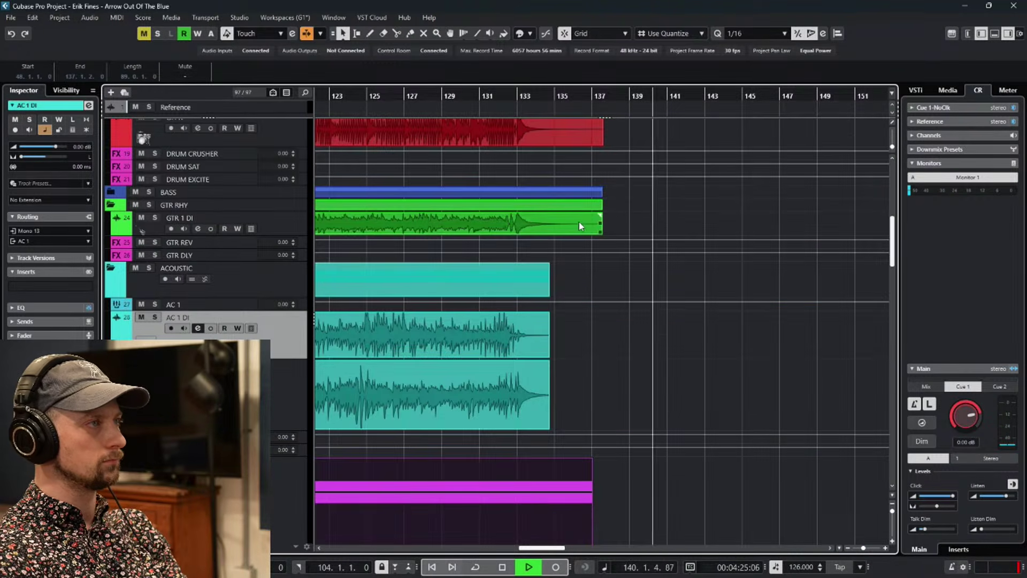
# Make the GTR RHY folder track taller and replay the ending from bar 133.
pyautogui.click(203, 211)
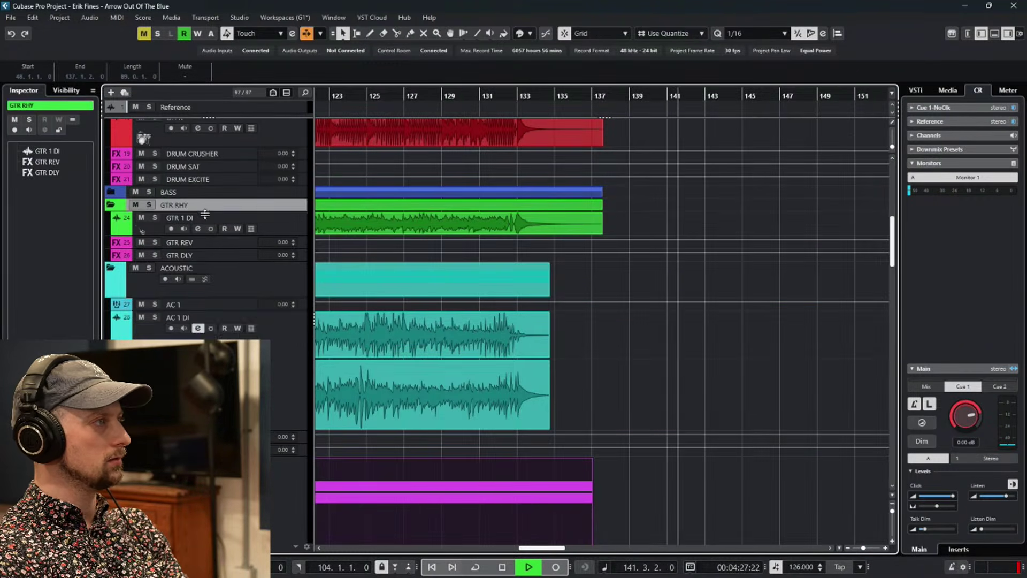
pyautogui.moveTo(203, 212); pyautogui.dragTo(204, 238)
pyautogui.click(518, 96)
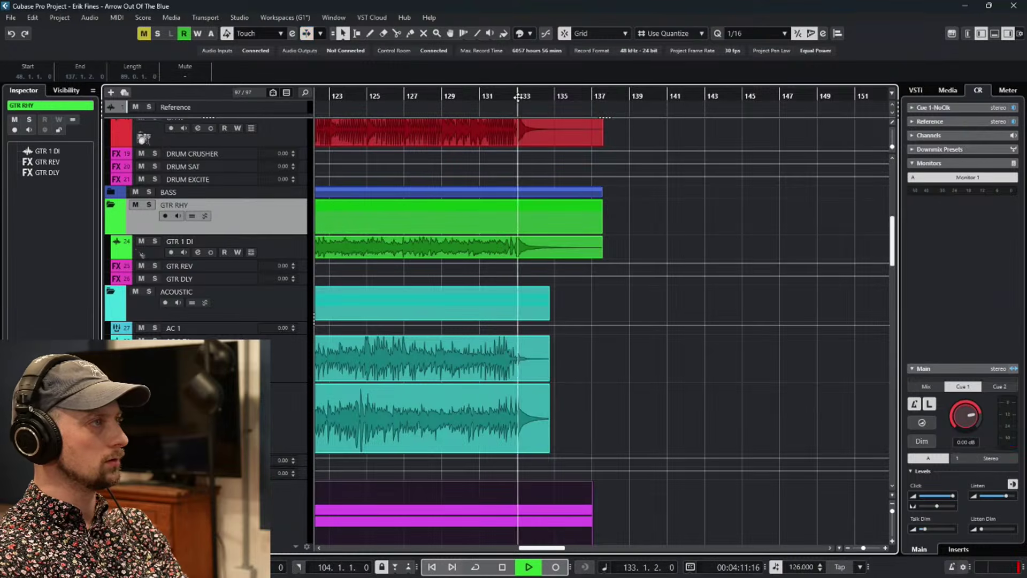
# Unfold the BASS folder and extend the end of its events slightly, to about bar 137.3.2.
pyautogui.click(110, 193)
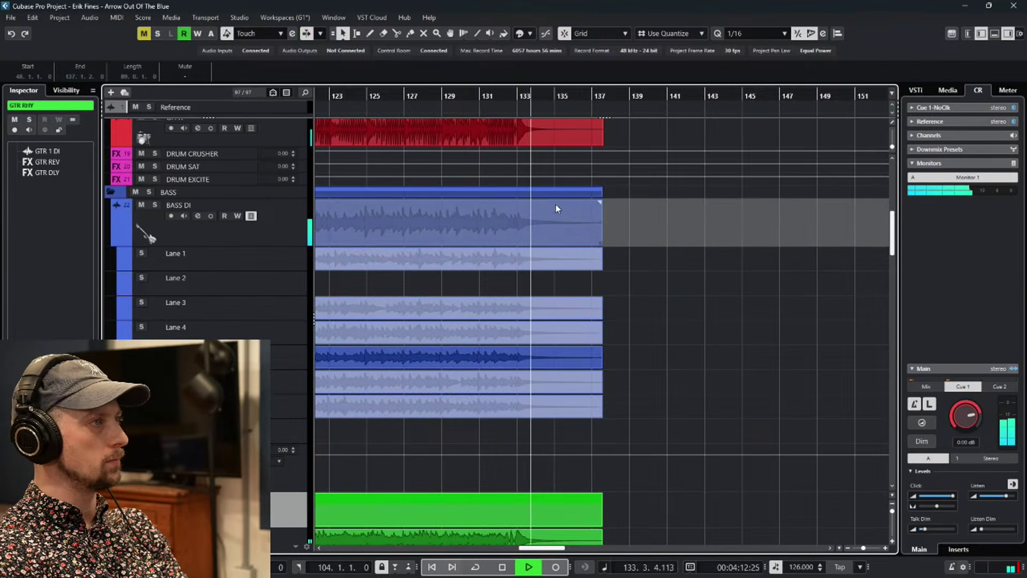
pyautogui.click(651, 251)
pyautogui.moveTo(602, 197); pyautogui.dragTo(624, 198)
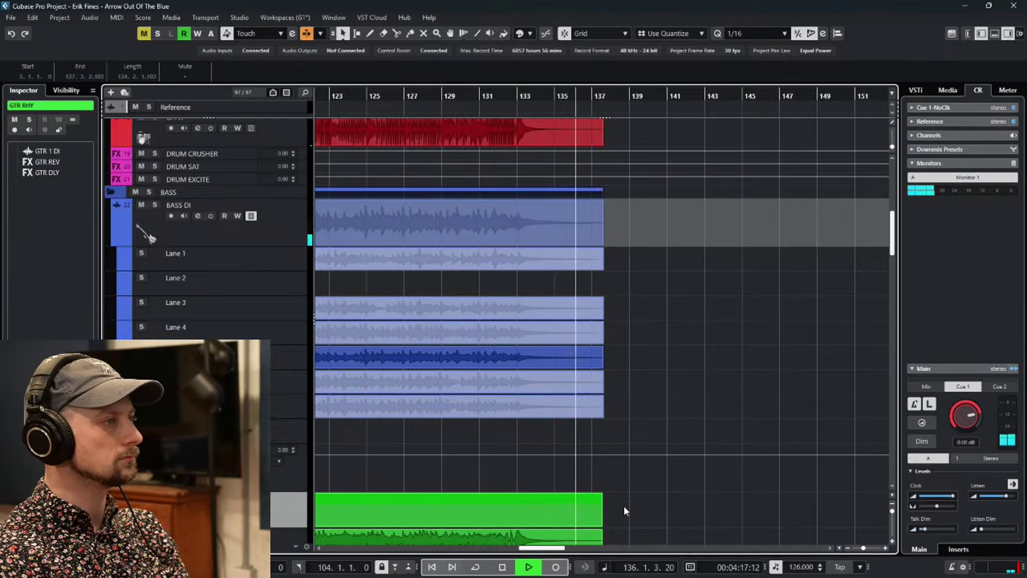
# Extend the final GTR RHY events so that they end at bar 138.1.1, and stop playback.
pyautogui.scroll(-2, 623, 505)
pyautogui.moveTo(599, 438); pyautogui.dragTo(624, 464)
pyautogui.click(566, 98)
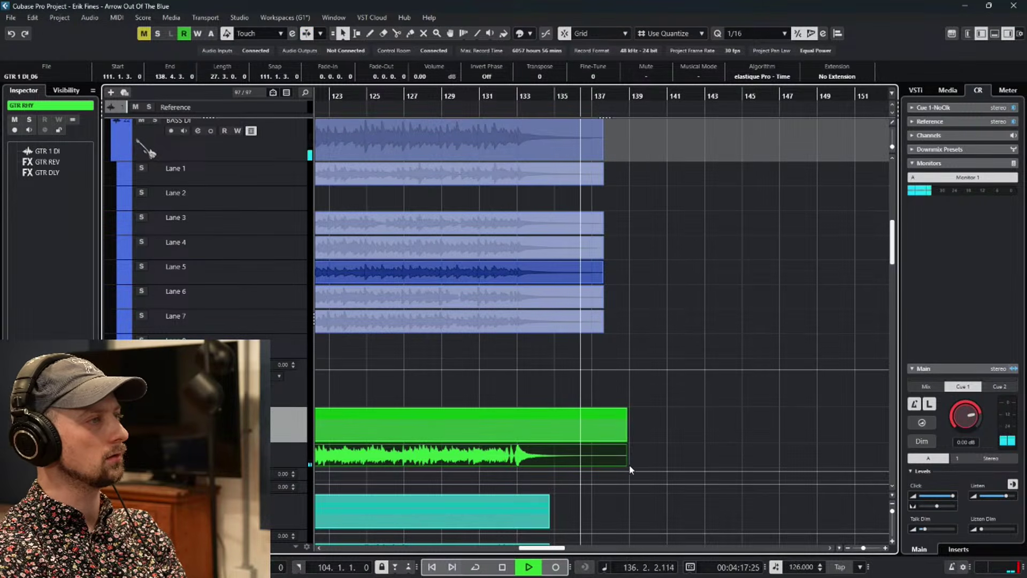
pyautogui.scroll(3, 620, 476)
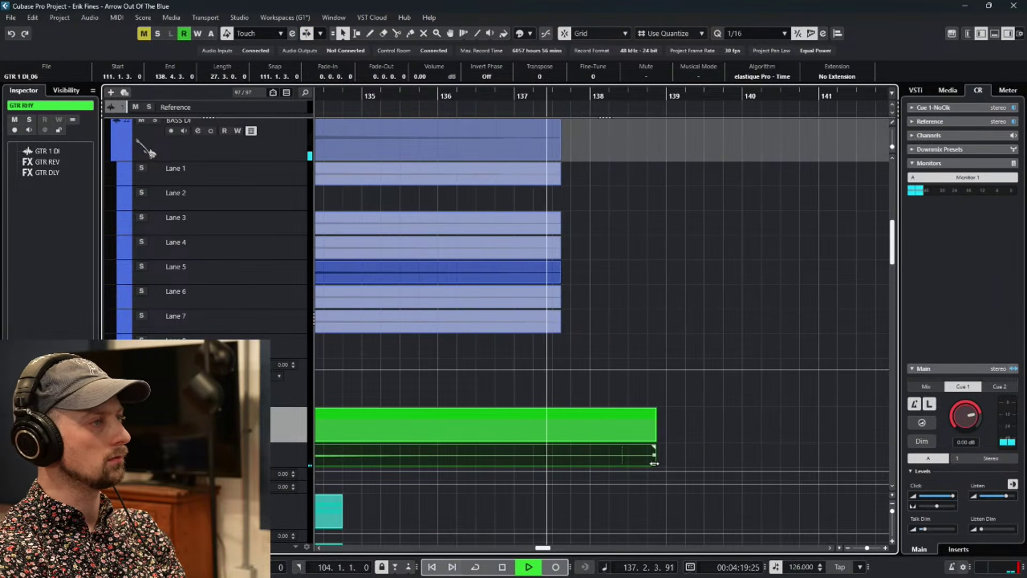
pyautogui.moveTo(654, 463); pyautogui.dragTo(587, 472)
pyautogui.press('j')
pyautogui.press('space')
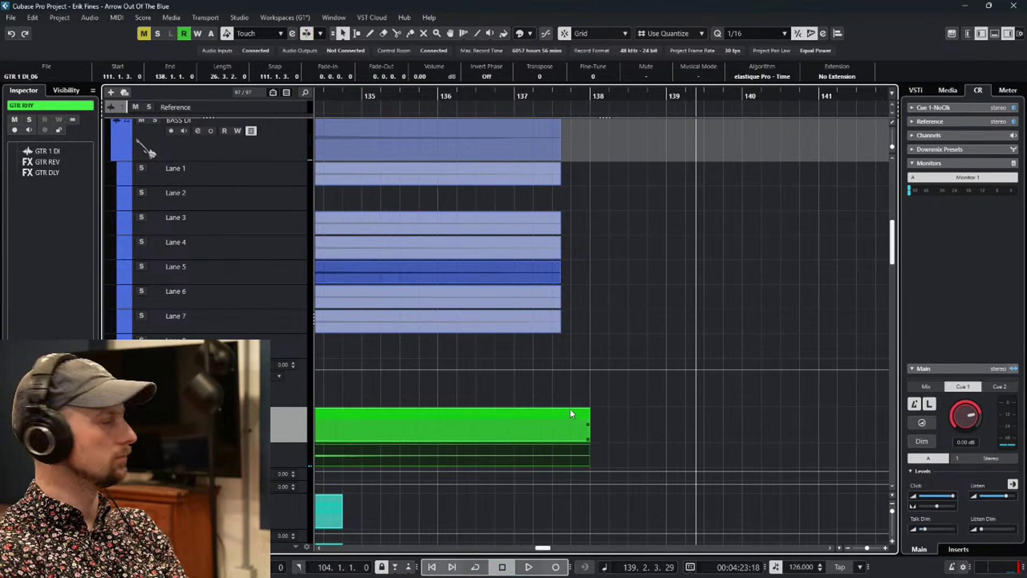
# Play the full mix from several spots between about bar 85 and bar 125 to check the acoustic guitar.
pyautogui.scroll(-6, 570, 415)
pyautogui.scroll(-5, 569, 419)
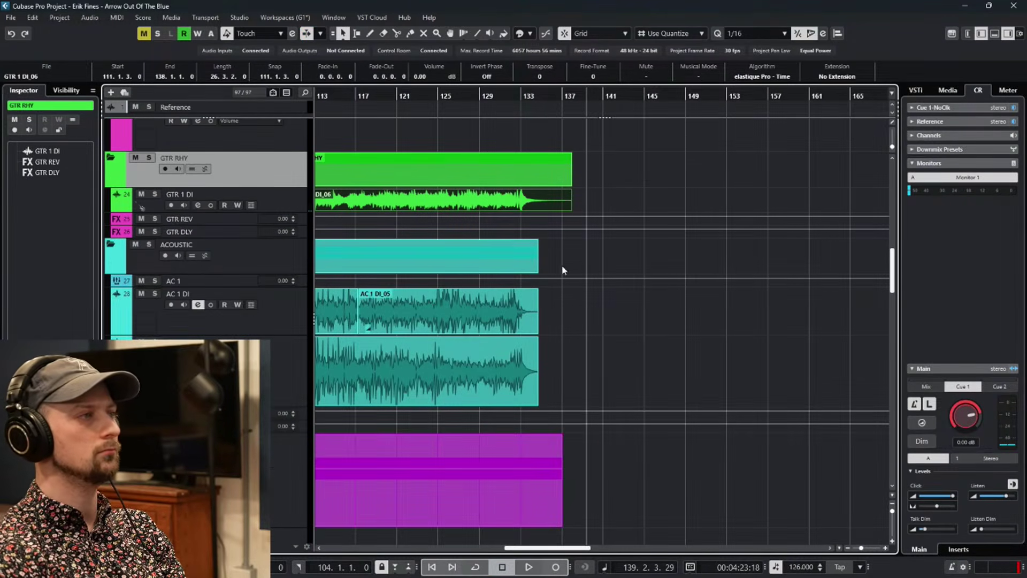
pyautogui.click(507, 95)
pyautogui.press('space')
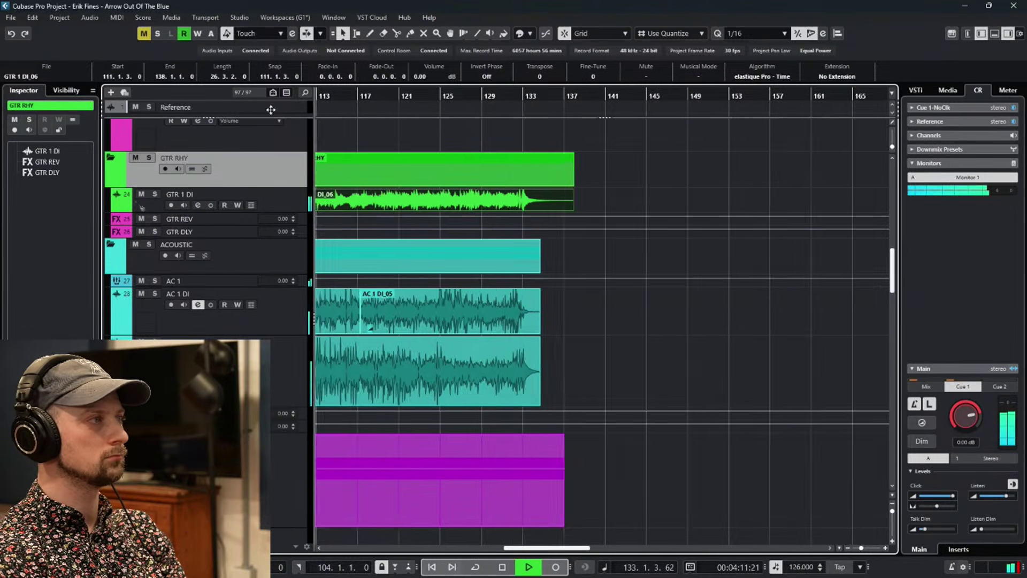
pyautogui.hscroll(-6, 463, 120)
pyautogui.click(401, 125)
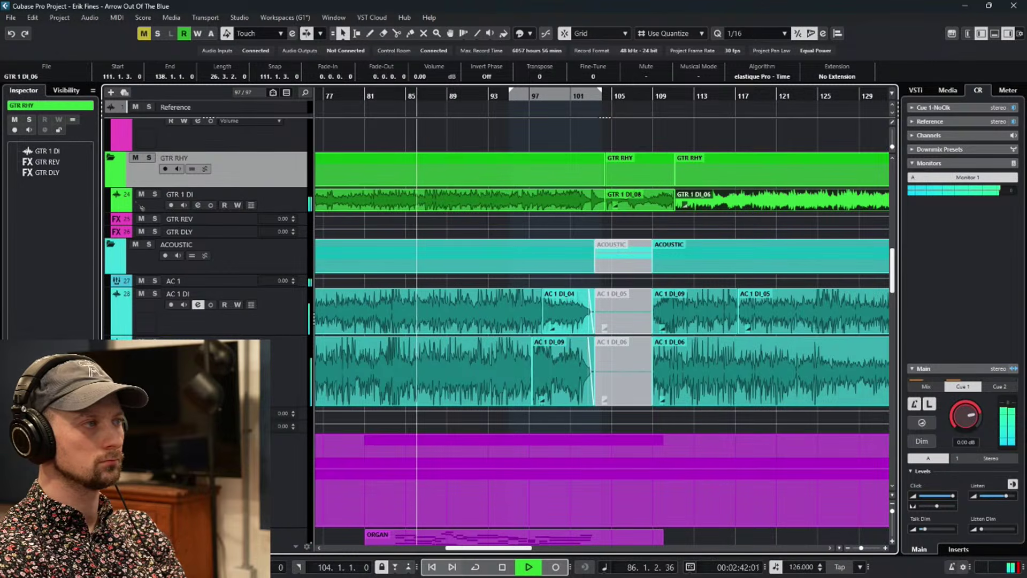
pyautogui.click(543, 96)
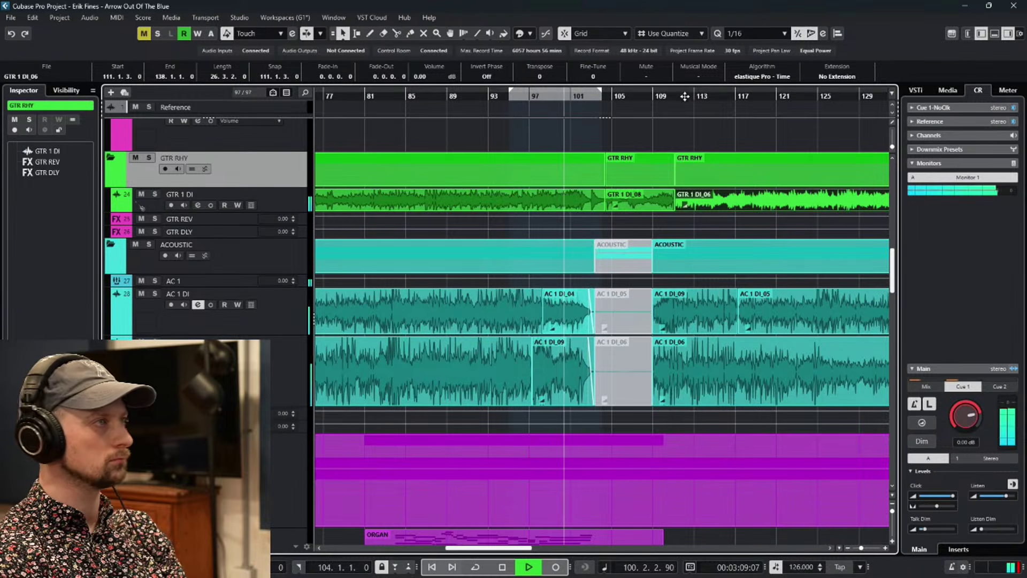
pyautogui.click(790, 96)
pyautogui.click(819, 97)
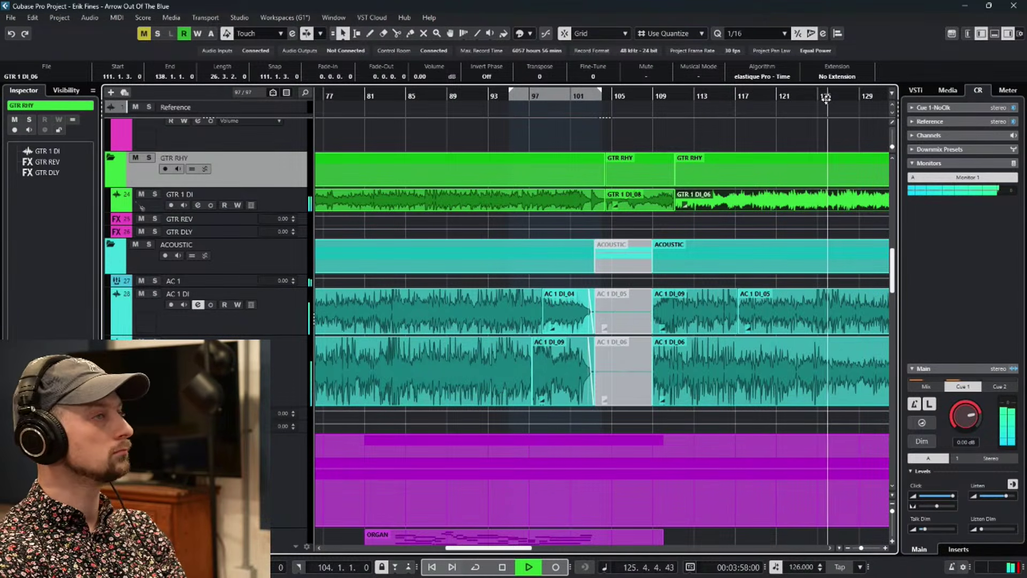
pyautogui.hscroll(5, 802, 112)
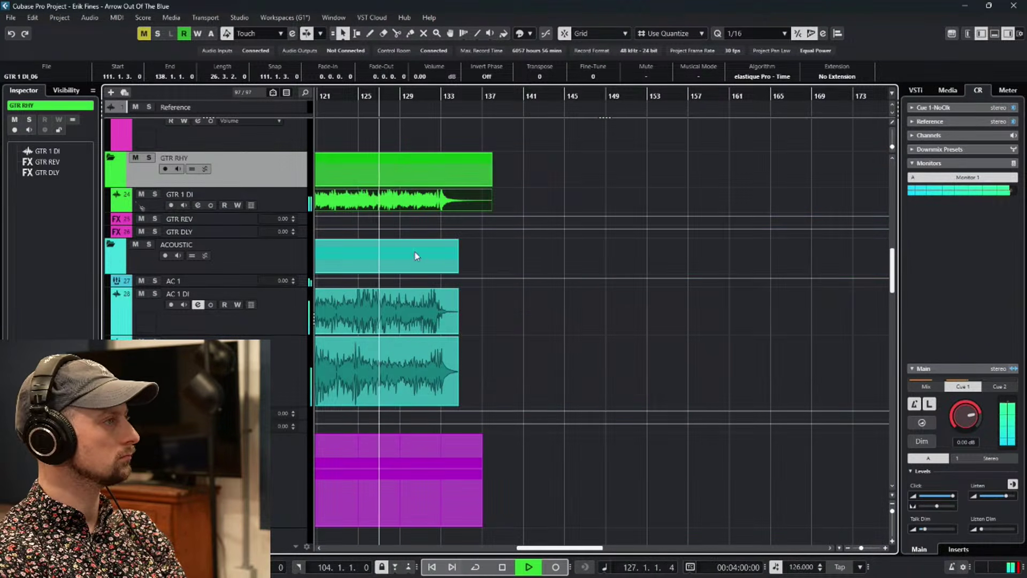
pyautogui.scroll(-1, 415, 251)
pyautogui.hscroll(-1, 415, 251)
pyautogui.click(417, 104)
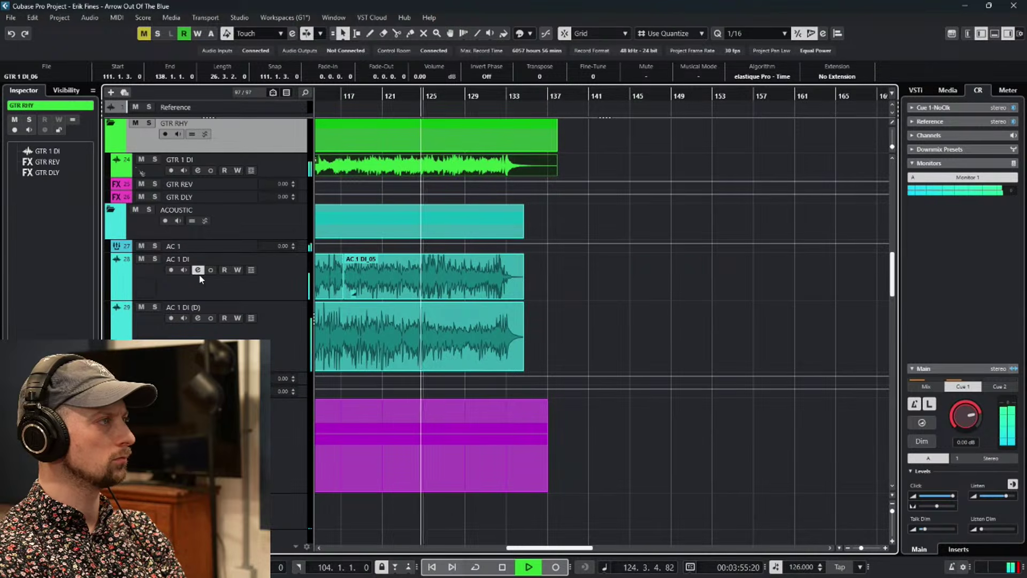
# Solo the AC 1 DI track briefly, restore the full mix and replay from about bar 123.
pyautogui.click(154, 258)
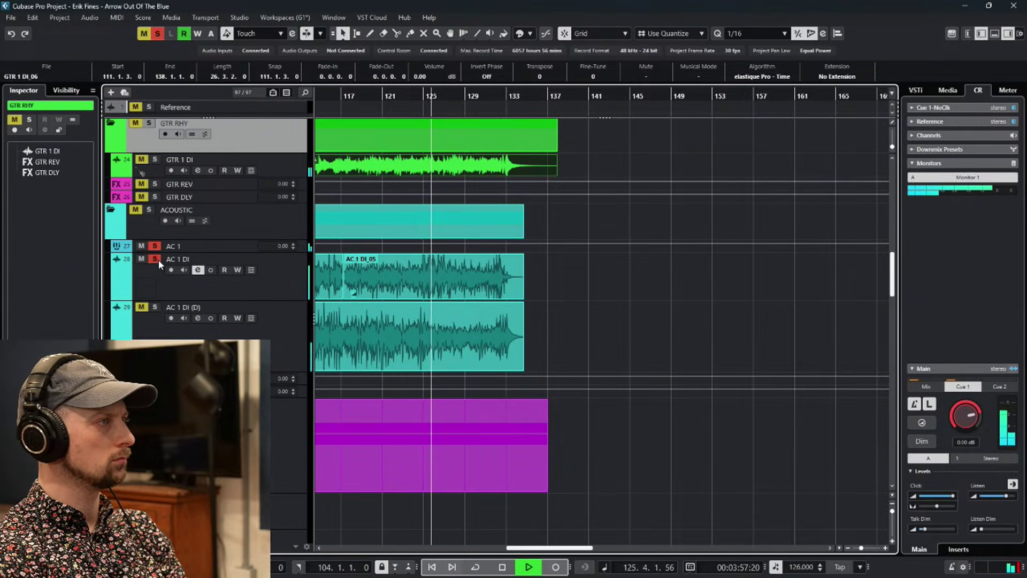
pyautogui.click(159, 259)
pyautogui.click(402, 101)
# Show the AC 1 DI take lanes and comp in the AC 1 DI_09 take from about bar 124.3 to bar 127.2.
pyautogui.keyDown('ctrl'); pyautogui.scroll(3, 436, 297); pyautogui.keyUp('ctrl')
pyautogui.keyDown('ctrl'); pyautogui.scroll(2, 436, 298); pyautogui.keyUp('ctrl')
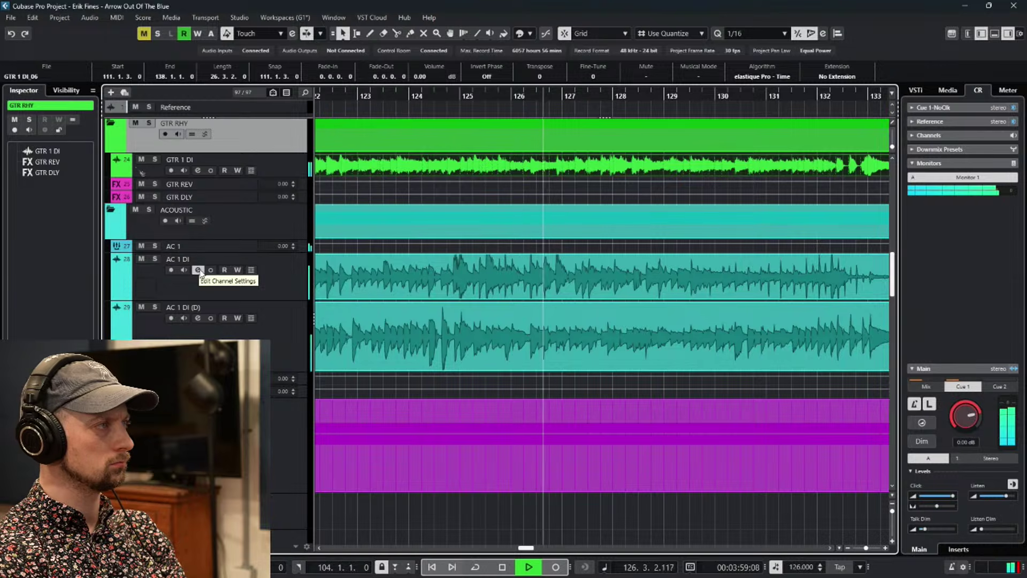
pyautogui.click(249, 270)
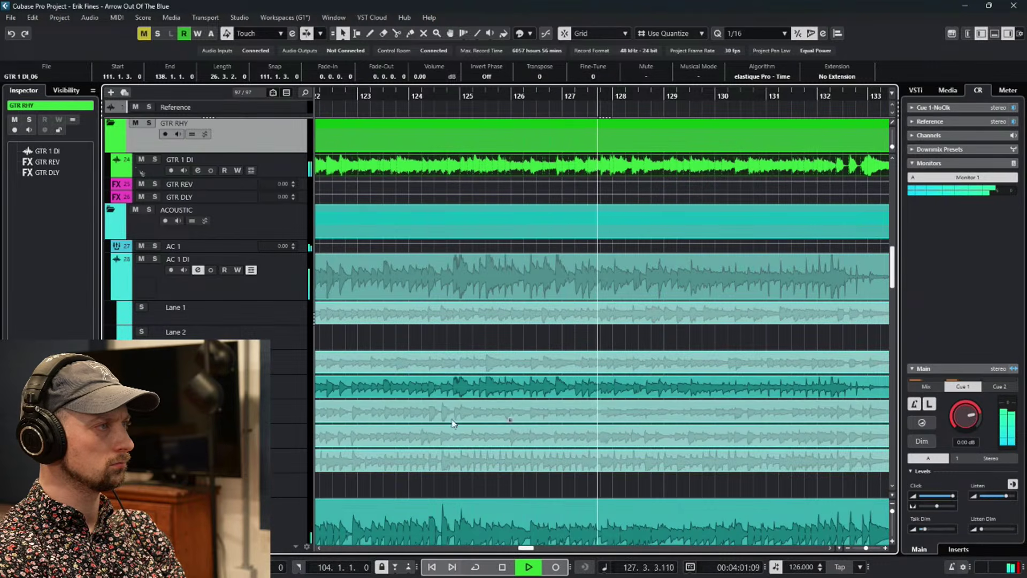
pyautogui.scroll(-2, 454, 429)
pyautogui.rightClick(560, 402)
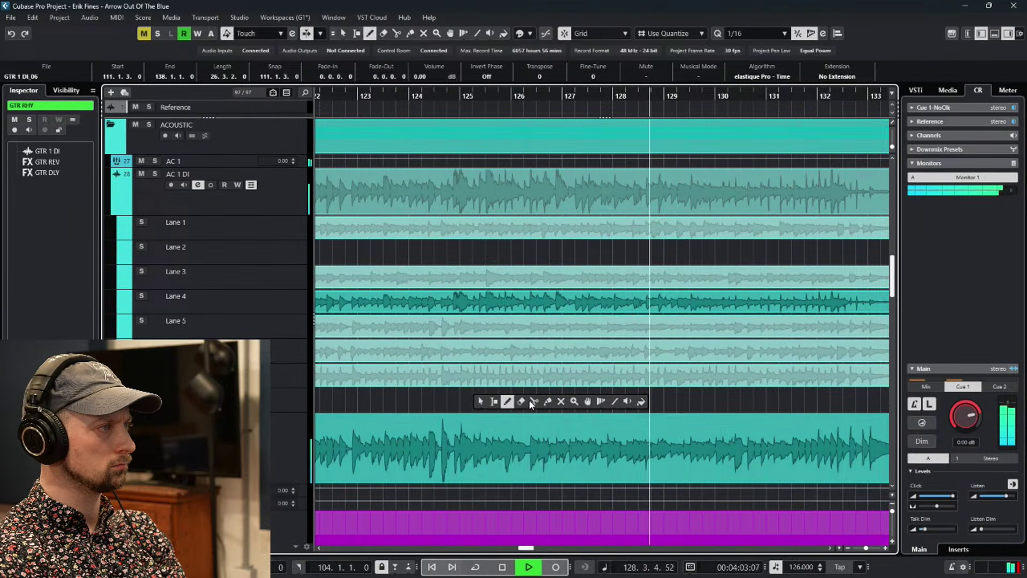
pyautogui.click(583, 402)
pyautogui.moveTo(443, 384); pyautogui.dragTo(575, 385)
# Switch the section from about bar 124.3 to 127.2 to the AC 1 DI_08 take and check it with AC 1 DI soloed briefly.
pyautogui.click(402, 95)
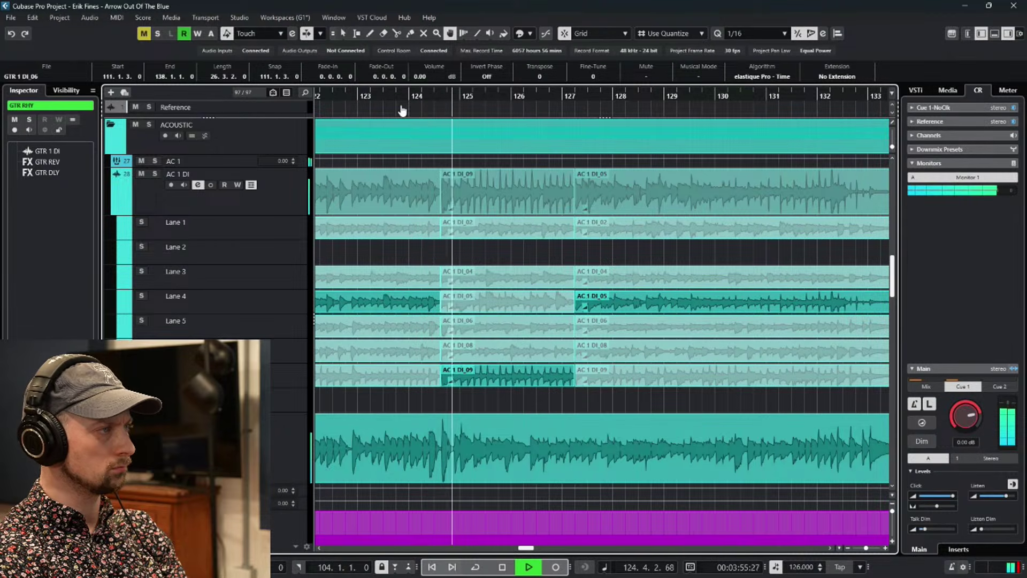
pyautogui.click(454, 357)
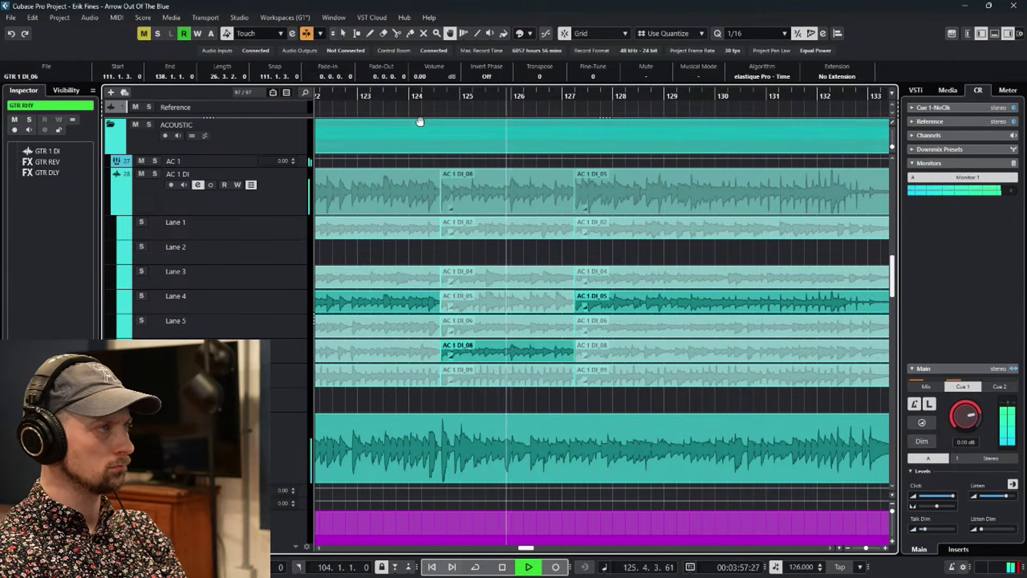
pyautogui.click(412, 96)
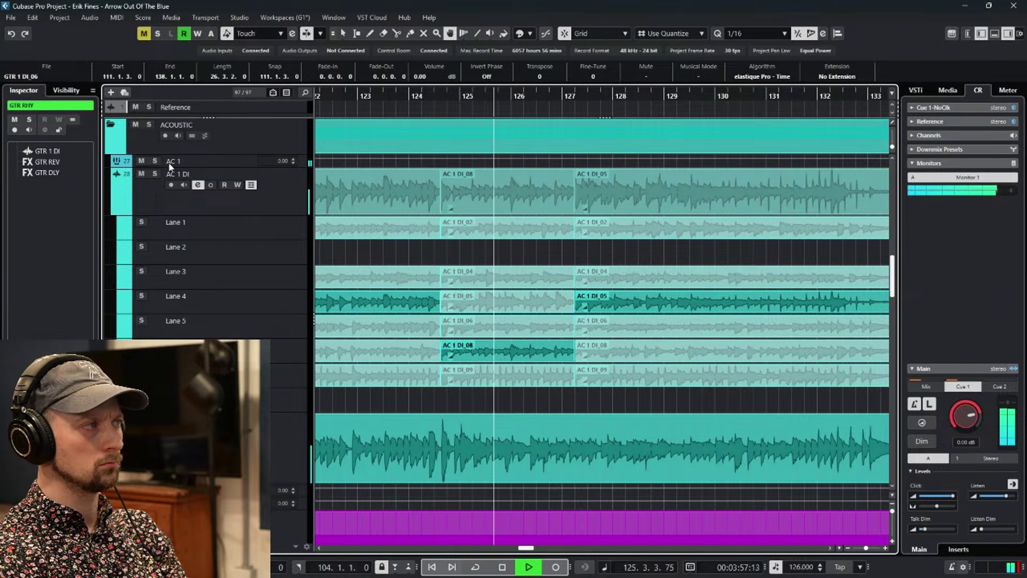
pyautogui.click(155, 174)
pyautogui.click(155, 174)
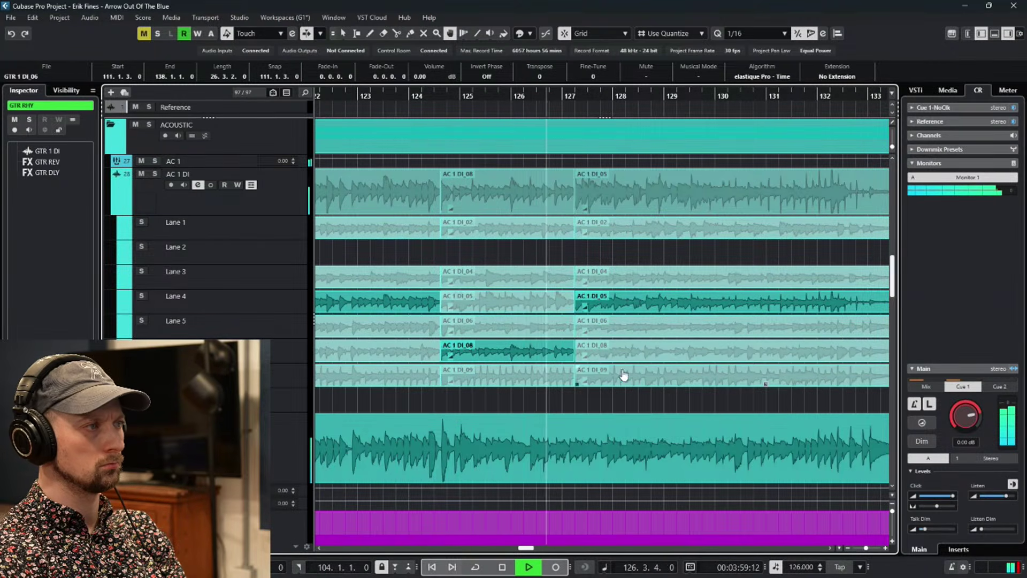
# Switch AC 1 DI from bar 127.2 to the end to the AC 1 DI_08 take and check AC 1 soloed briefly.
pyautogui.click(583, 353)
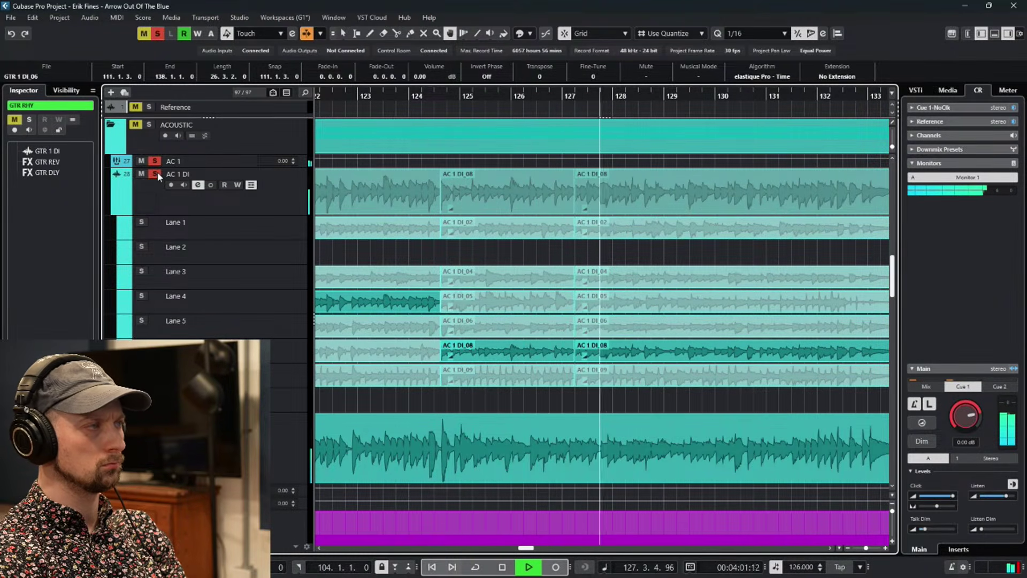
pyautogui.press('g')
pyautogui.press('g')
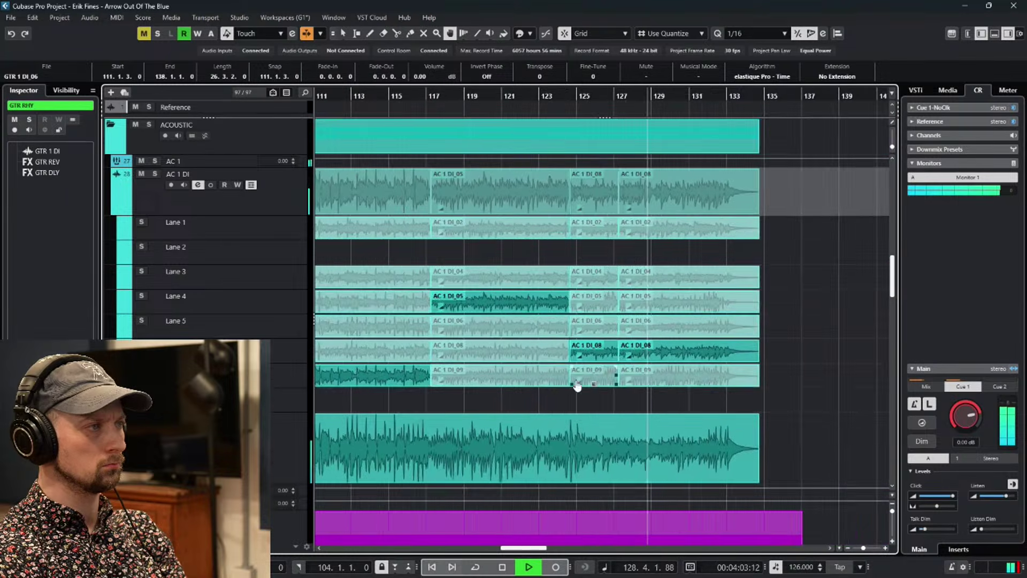
pyautogui.scroll(-1, 695, 342)
pyautogui.click(514, 270)
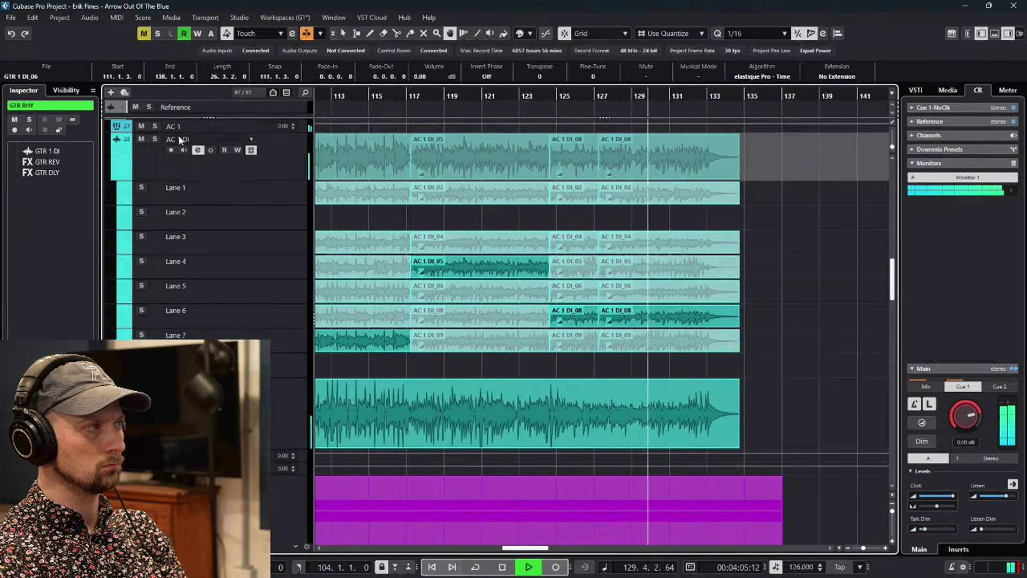
pyautogui.click(155, 126)
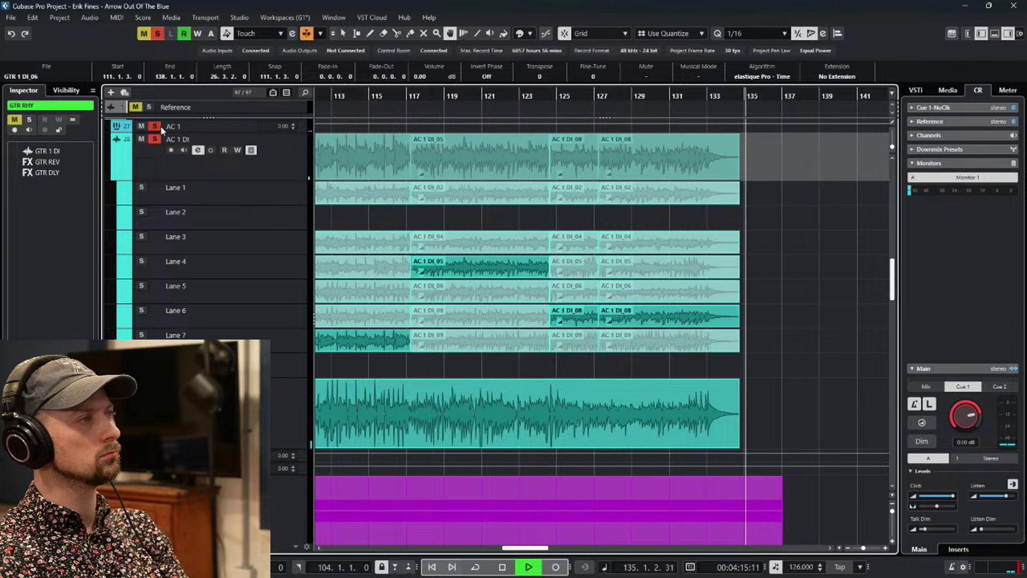
pyautogui.click(156, 127)
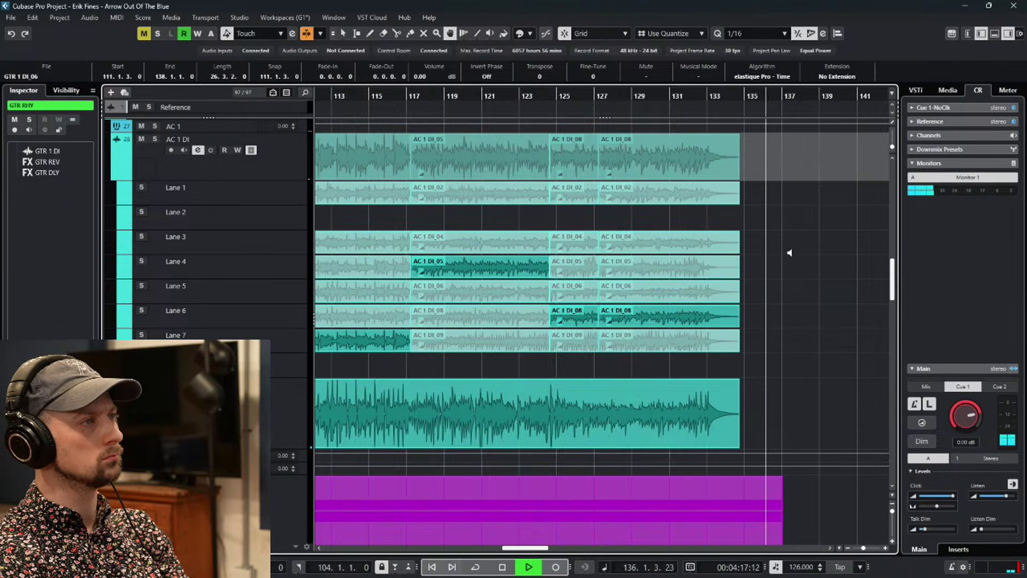
# Try to extend the end of the last AC 1 DI event, then undo the change.
pyautogui.press('h')
pyautogui.press('1')
pyautogui.moveTo(674, 176); pyautogui.dragTo(700, 177)
pyautogui.hotkey('ctrl', 'z')
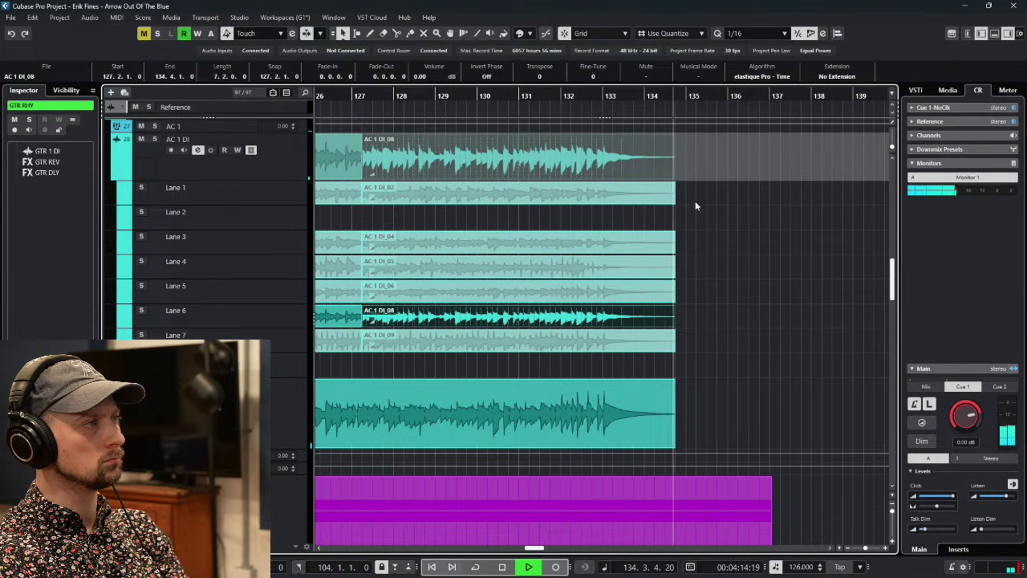
# Extend the end of the ACOUSTIC folder events to bar 135.1.3 and play back from about bar 134.
pyautogui.scroll(3, 714, 245)
pyautogui.press('space')
pyautogui.moveTo(675, 283); pyautogui.dragTo(691, 287)
pyautogui.click(651, 97)
pyautogui.press('space')
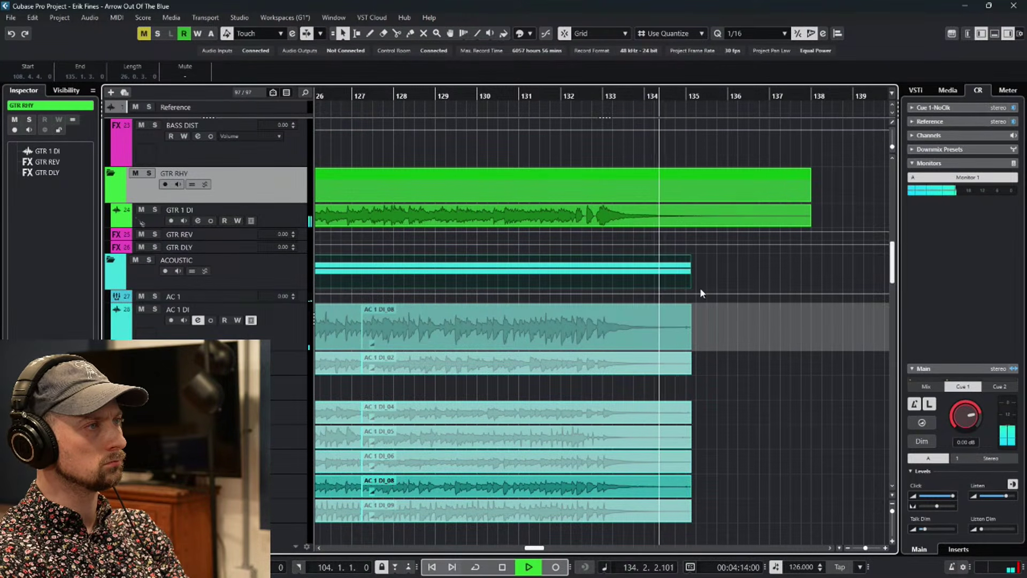
# Solo the ACOUSTIC folder, replay its ending from about bar 133, hide the AC 1 DI take lanes and stop playback.
pyautogui.click(153, 260)
pyautogui.click(615, 96)
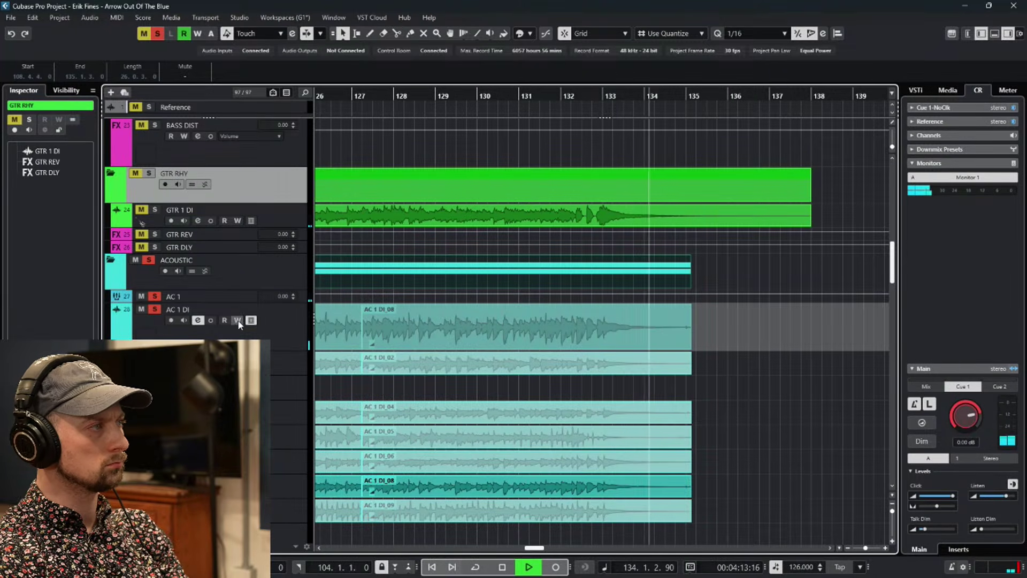
pyautogui.click(251, 320)
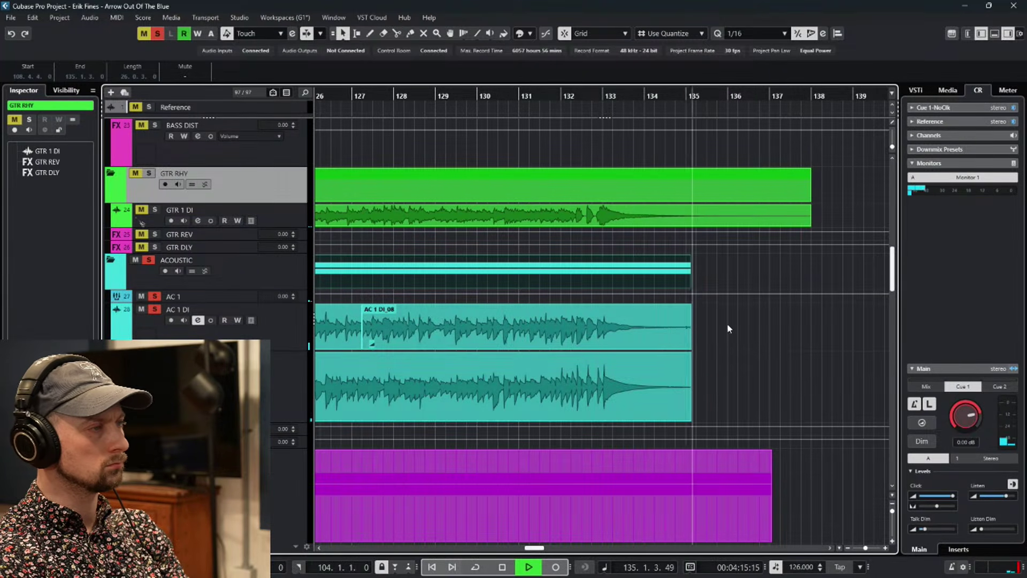
pyautogui.click(690, 313)
pyautogui.press('space')
# Trim both AC 1 DI events to end at bar 134.4.1 and fade them out over a length of 1.2.1.24.
pyautogui.moveTo(689, 306); pyautogui.dragTo(668, 313)
pyautogui.moveTo(688, 346); pyautogui.dragTo(673, 347)
pyautogui.click(569, 95)
pyautogui.press('space')
pyautogui.moveTo(653, 306); pyautogui.dragTo(608, 307)
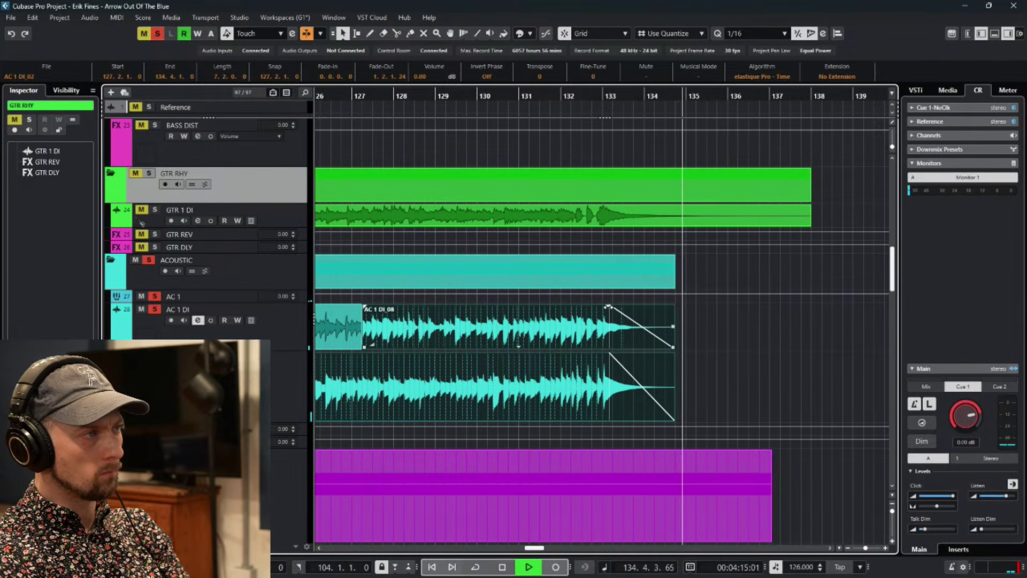
# Shorten both AC 1 DI events to end at bar 134.3.1 with a fade-out length of 1.1.1.12.
pyautogui.moveTo(609, 306); pyautogui.dragTo(641, 307)
pyautogui.moveTo(674, 347); pyautogui.dragTo(657, 354)
pyautogui.click(599, 96)
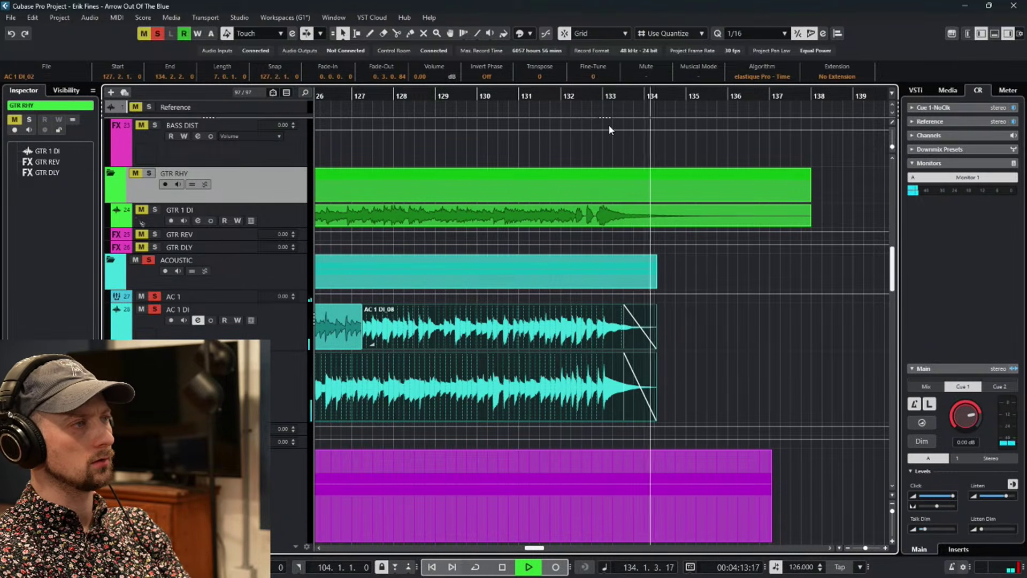
pyautogui.moveTo(655, 347); pyautogui.dragTo(665, 349)
pyautogui.moveTo(631, 306); pyautogui.dragTo(610, 306)
# Clear all solos, replay the ending in the full mix from about bar 132 and stop playback.
pyautogui.click(157, 33)
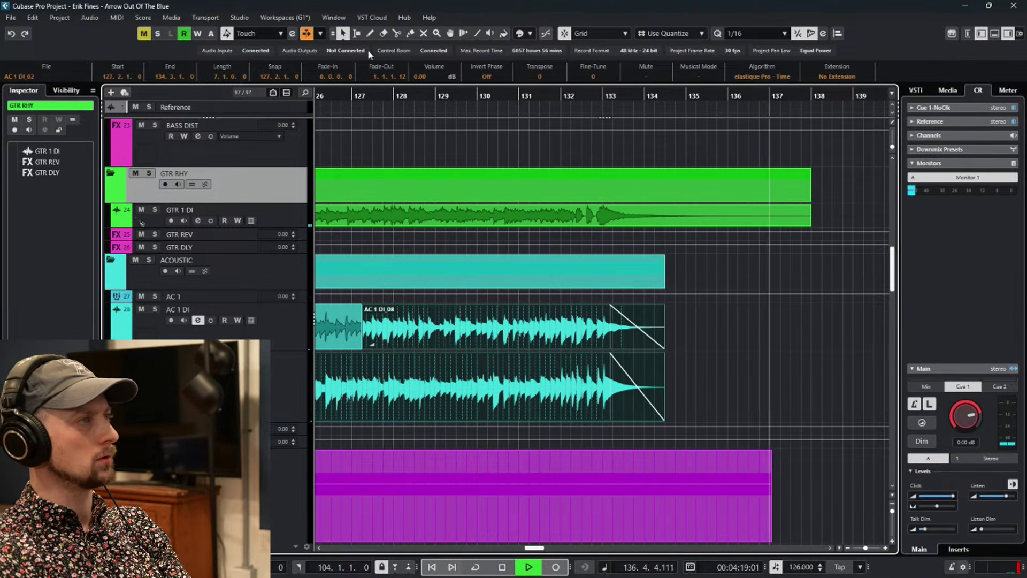
pyautogui.click(570, 98)
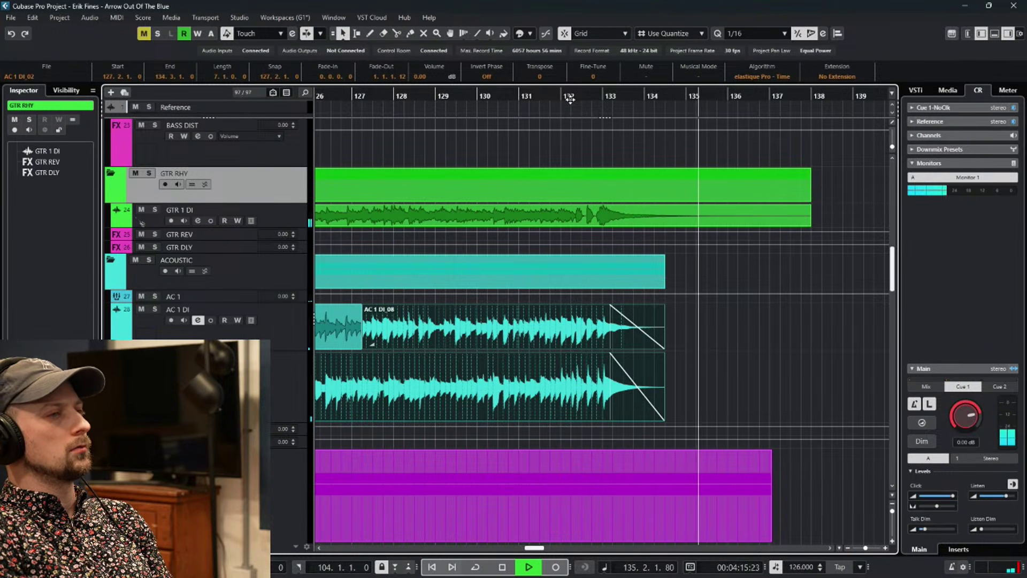
pyautogui.press('space')
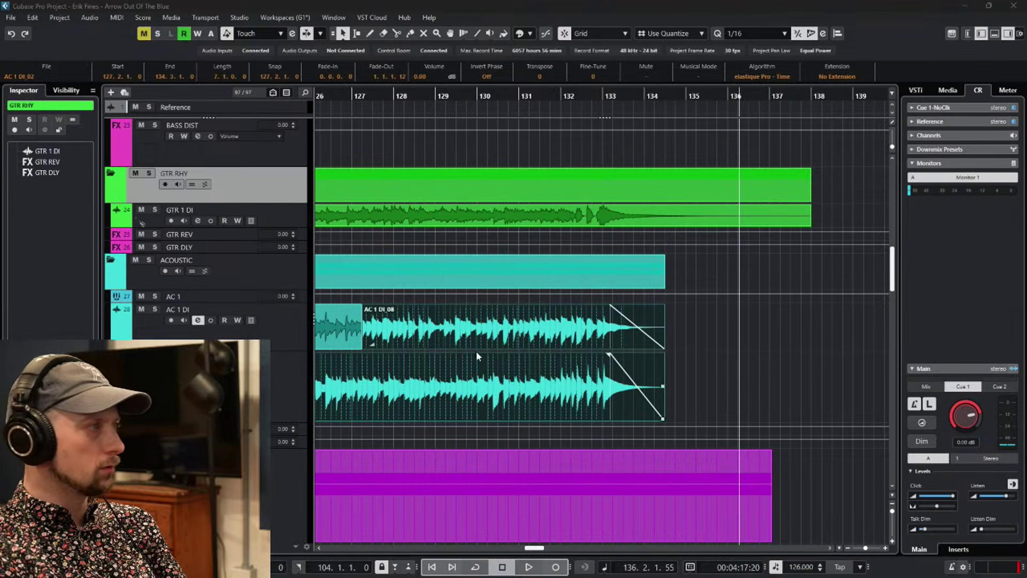
# Solo the ACOUSTIX group channel and play it back from about bar 96.
pyautogui.click(253, 331)
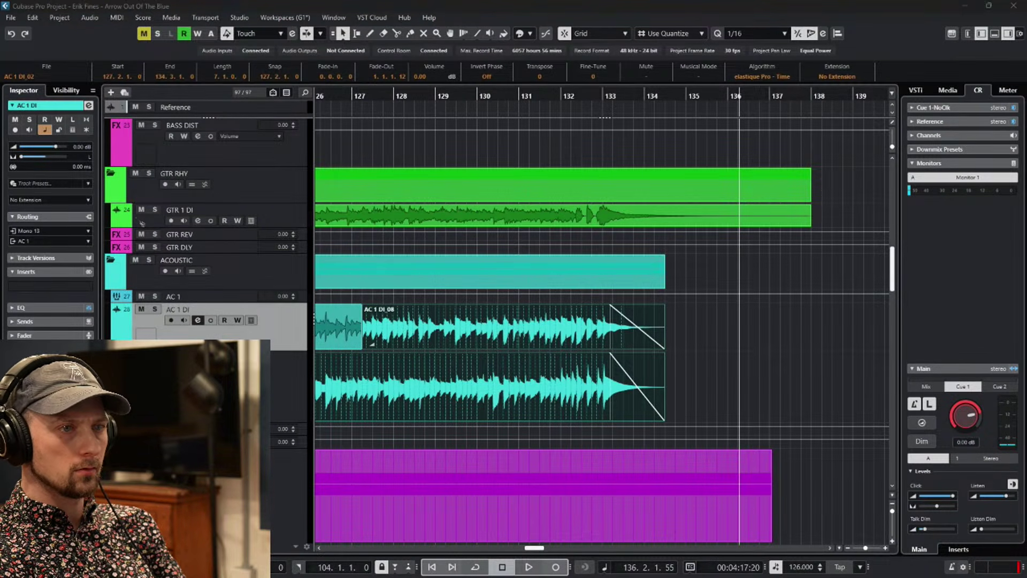
pyautogui.scroll(-10, 142, 222)
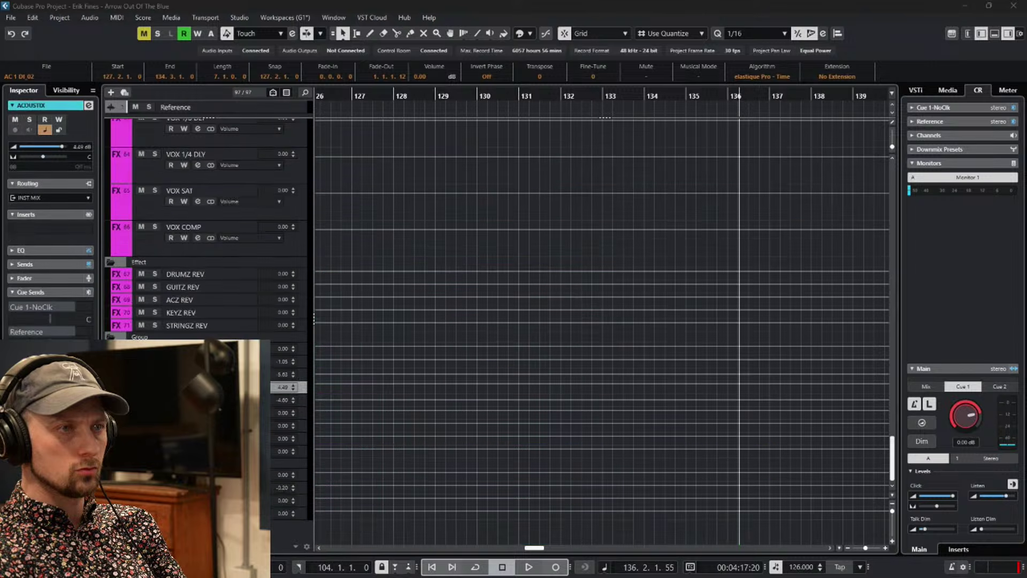
pyautogui.press('space')
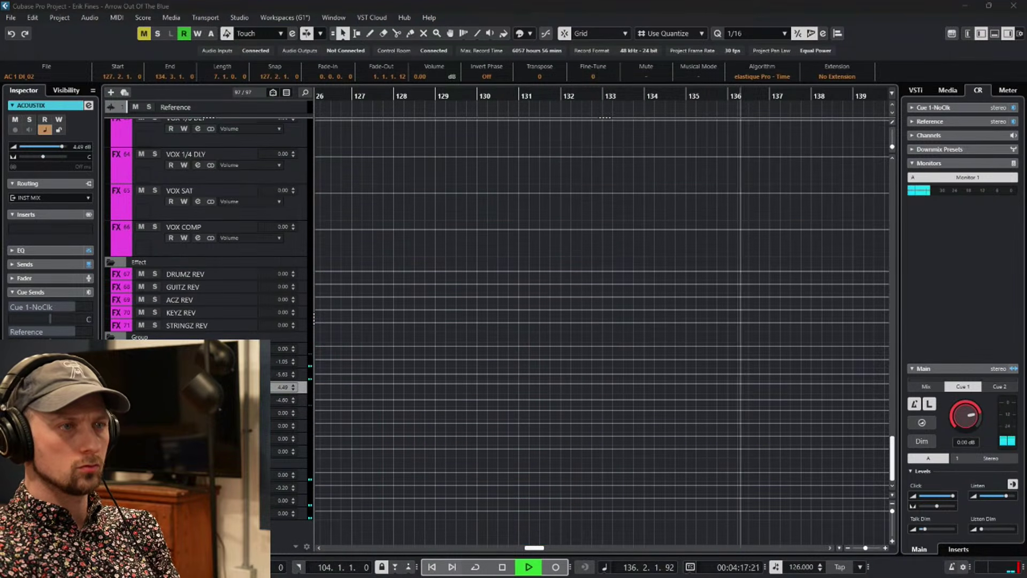
pyautogui.press('s')
pyautogui.hscroll(-8, 519, 96)
pyautogui.hscroll(-3, 581, 97)
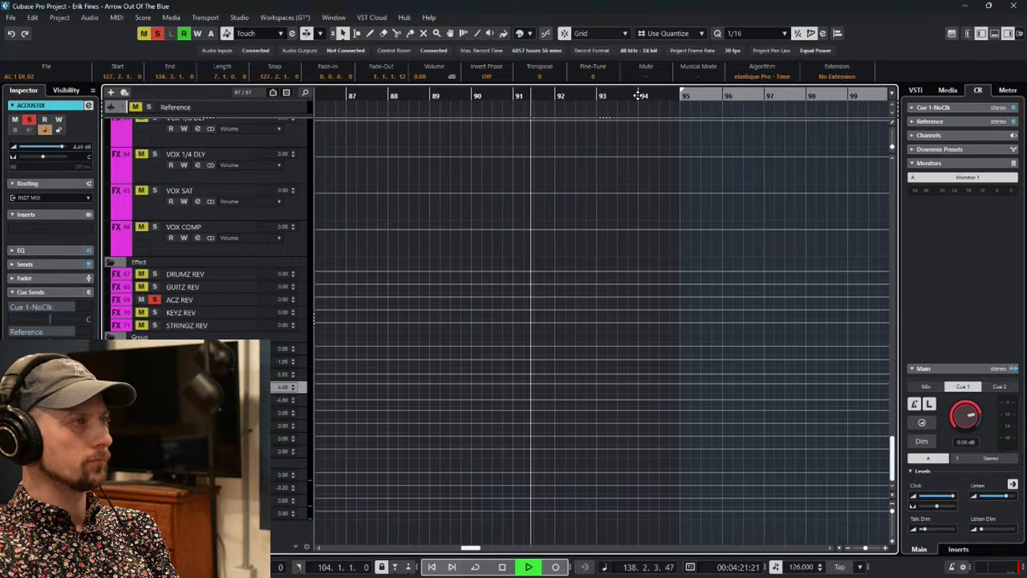
pyautogui.click(737, 96)
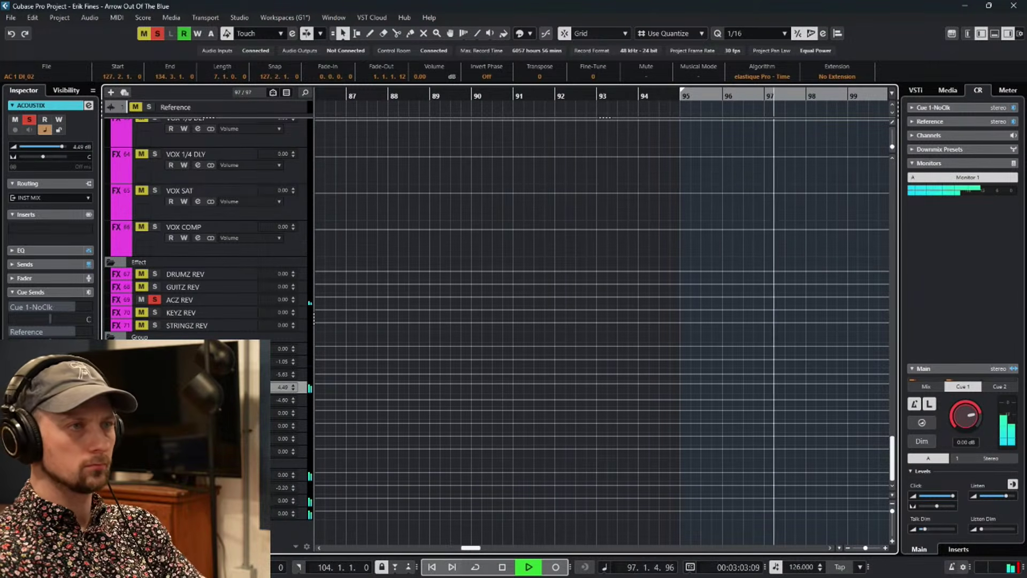
# Set the low cut of the ACZ REV channel's equalizer to 300 Hz and close its channel settings.
pyautogui.click(214, 300)
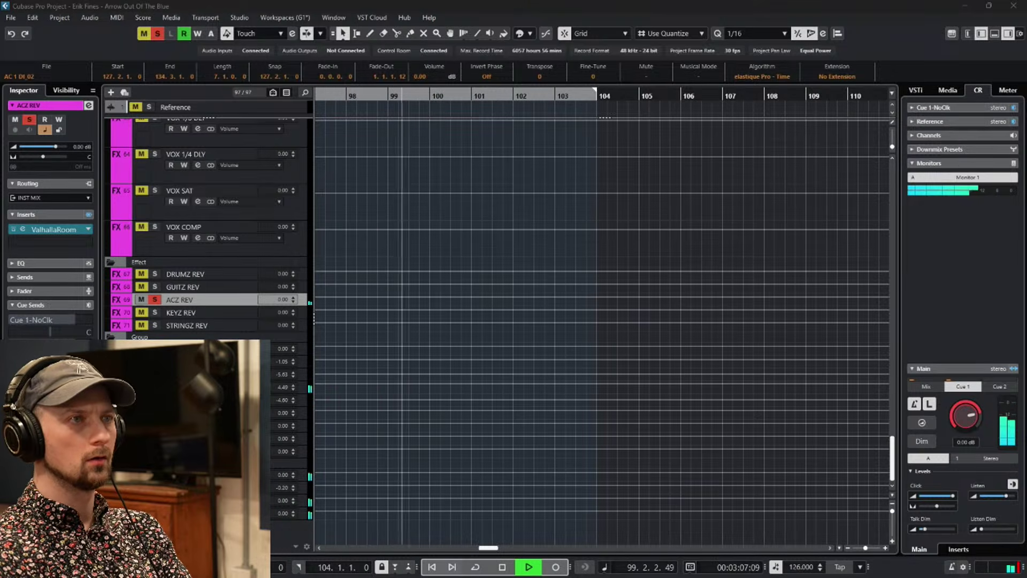
pyautogui.press('e')
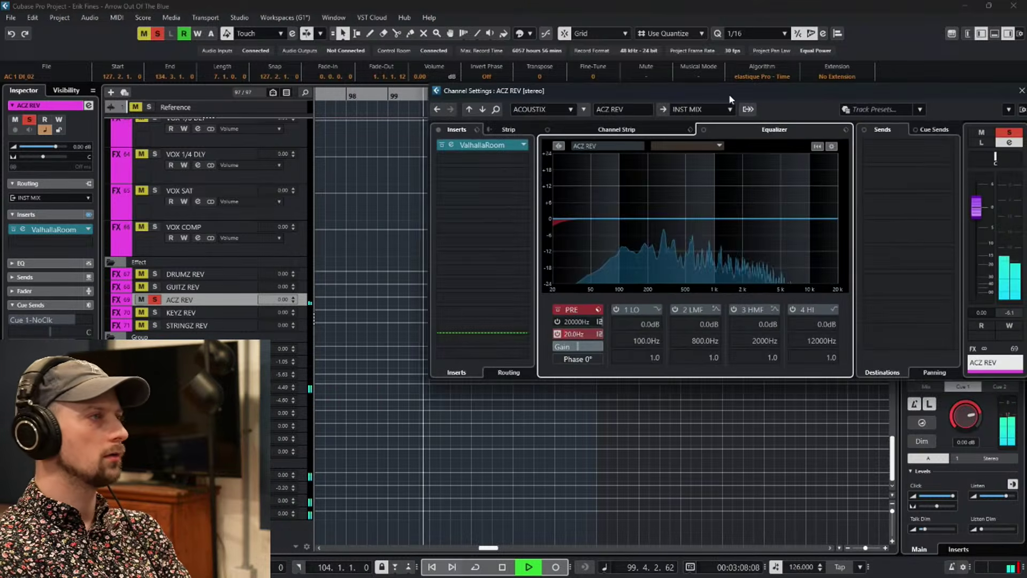
pyautogui.doubleClick(578, 333)
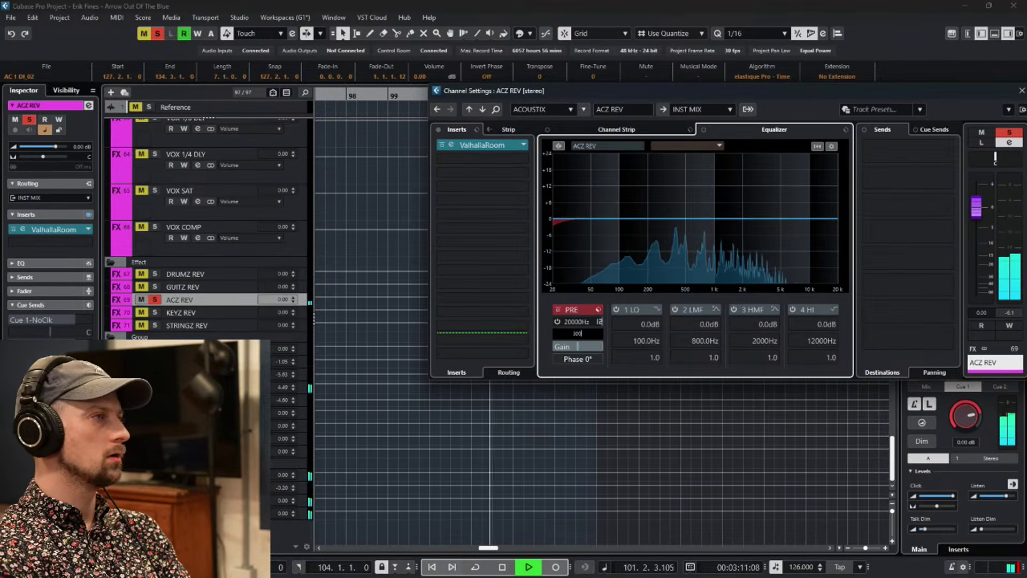
pyautogui.write('300')
pyautogui.press('Return')
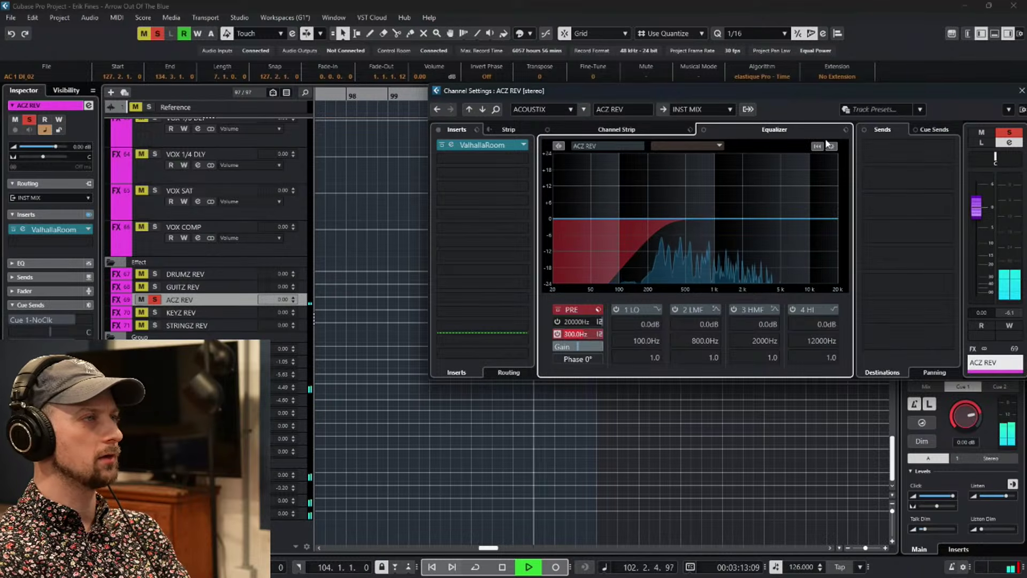
pyautogui.moveTo(953, 93); pyautogui.dragTo(747, 94)
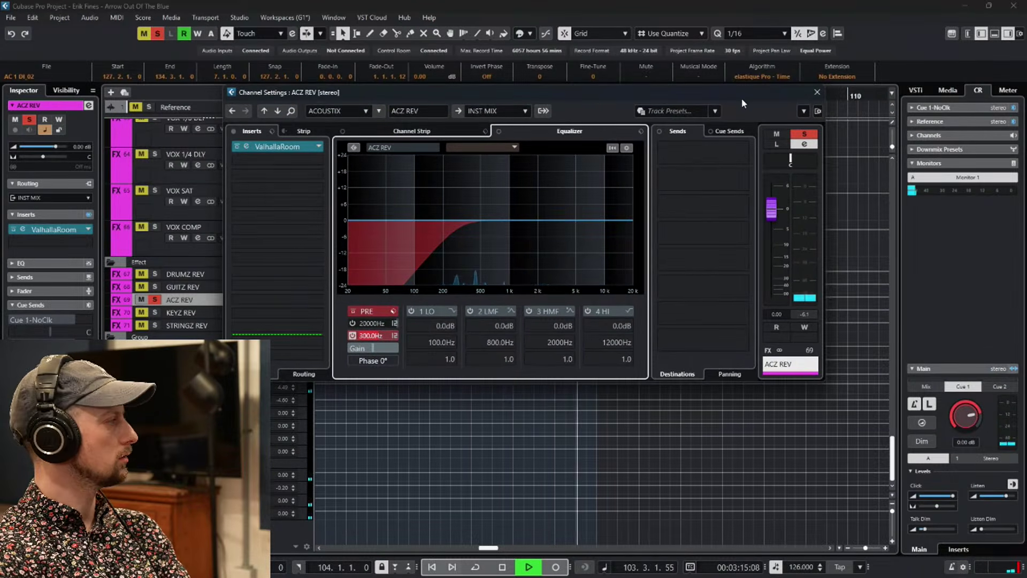
pyautogui.click(818, 91)
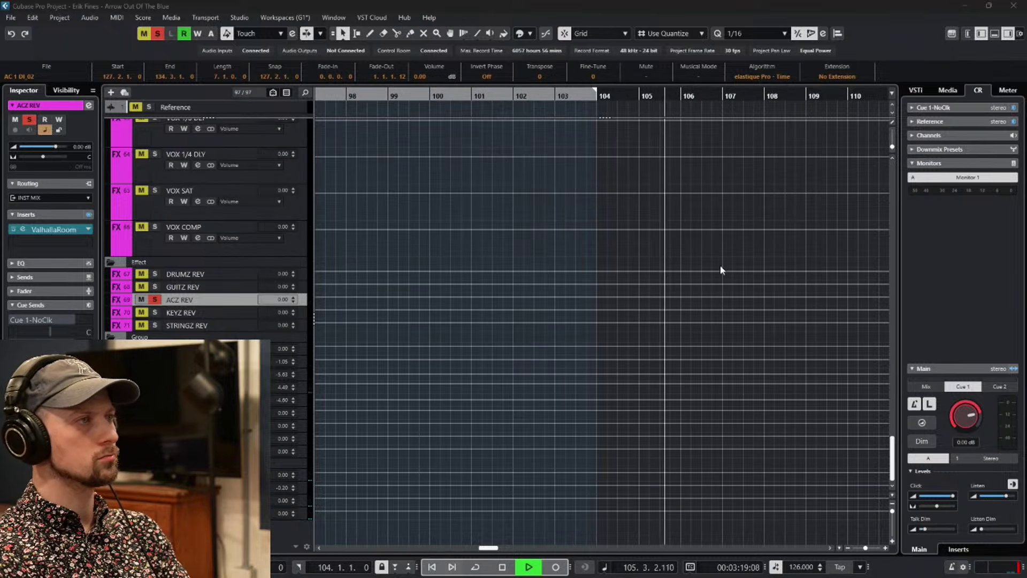
# Play back the passage from about bar 77, solo the ACZ REV channel and stop near bar 101.
pyautogui.moveTo(529, 97); pyautogui.dragTo(300, 109)
pyautogui.click(157, 33)
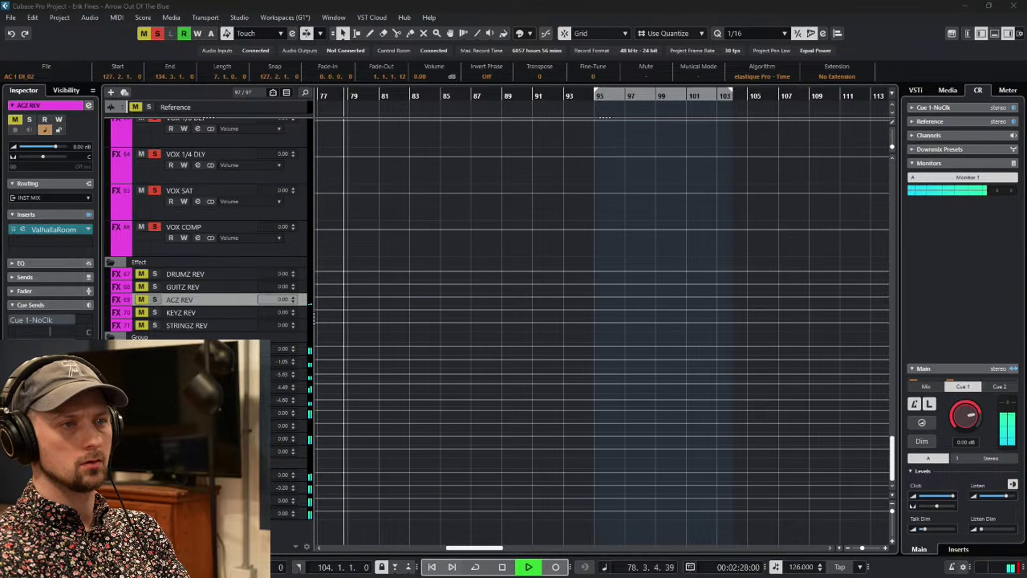
pyautogui.press('s')
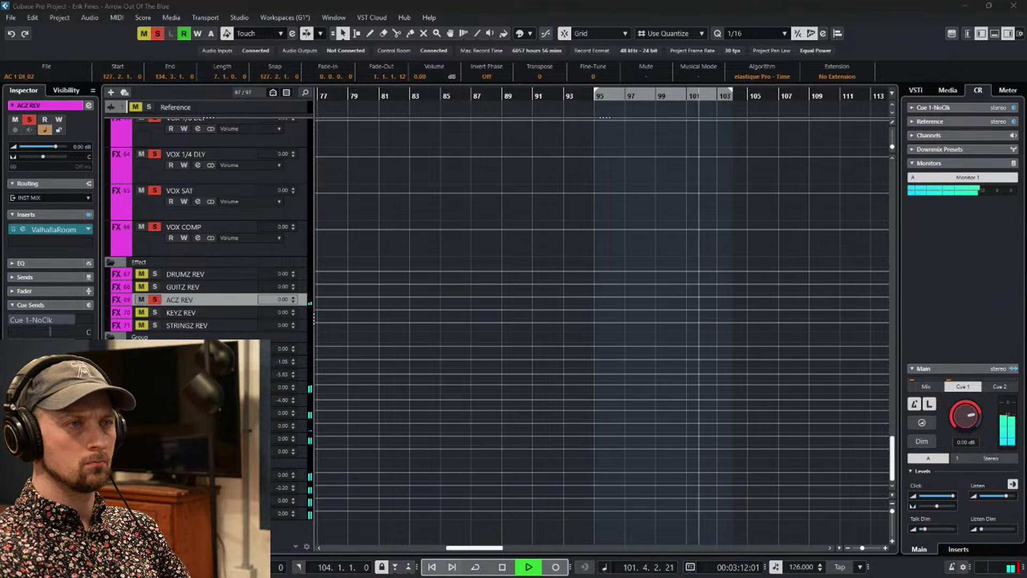
pyautogui.click(694, 102)
pyautogui.press('space')
# Clear all solos, replay from about bar 99 and mute the VOX LEAD 3 event between about bars 100.3 and 102.3.
pyautogui.scroll(10, 683, 295)
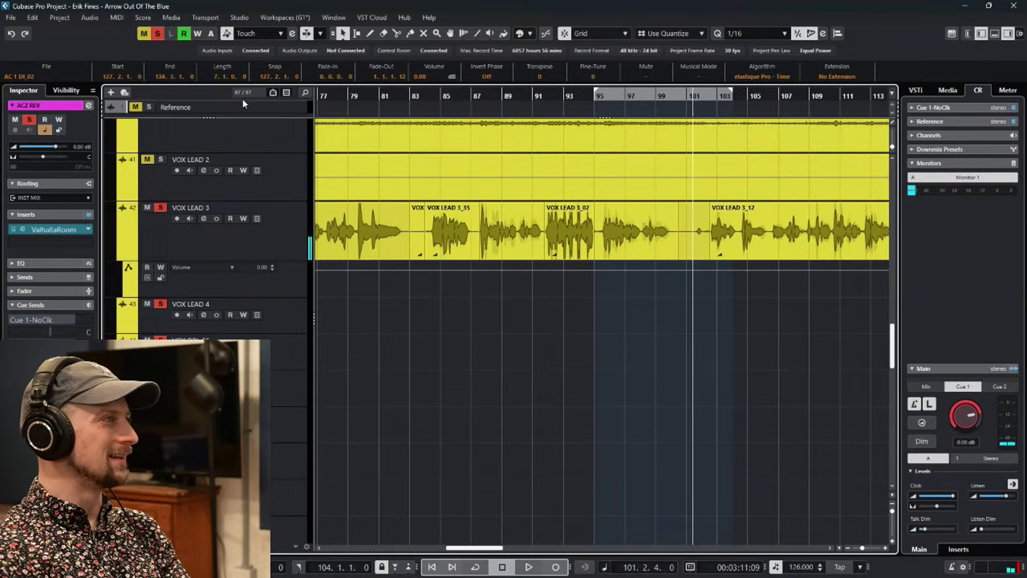
pyautogui.click(159, 33)
pyautogui.keyDown('ctrl'); pyautogui.scroll(3, 747, 316); pyautogui.keyUp('ctrl')
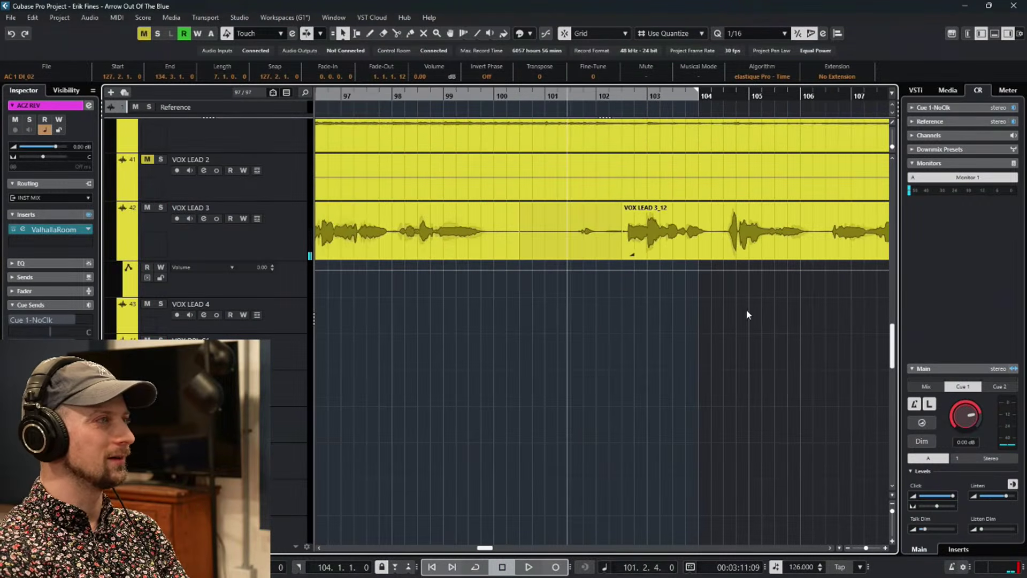
pyautogui.click(465, 99)
pyautogui.press('space')
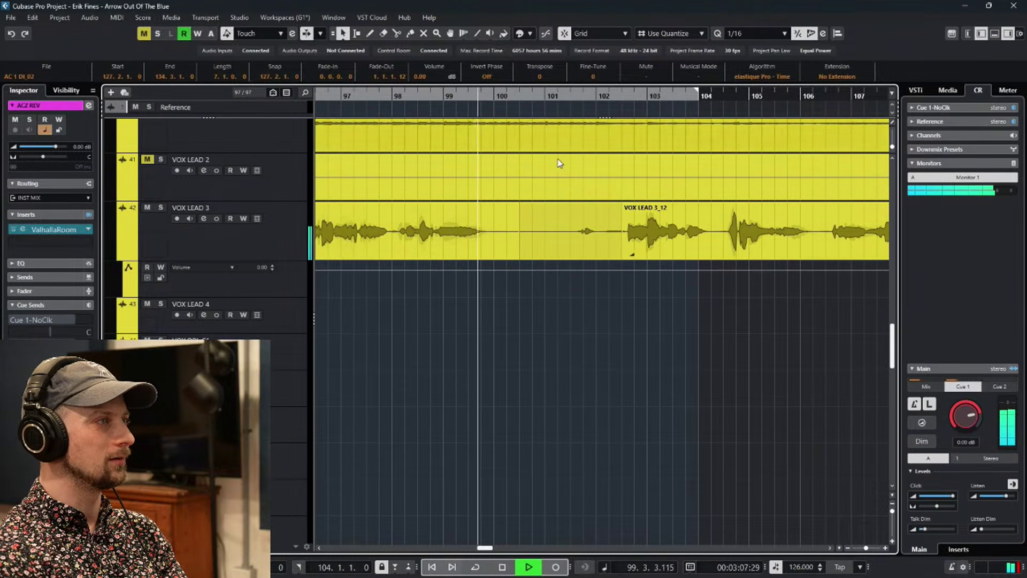
pyautogui.rightClick(681, 305)
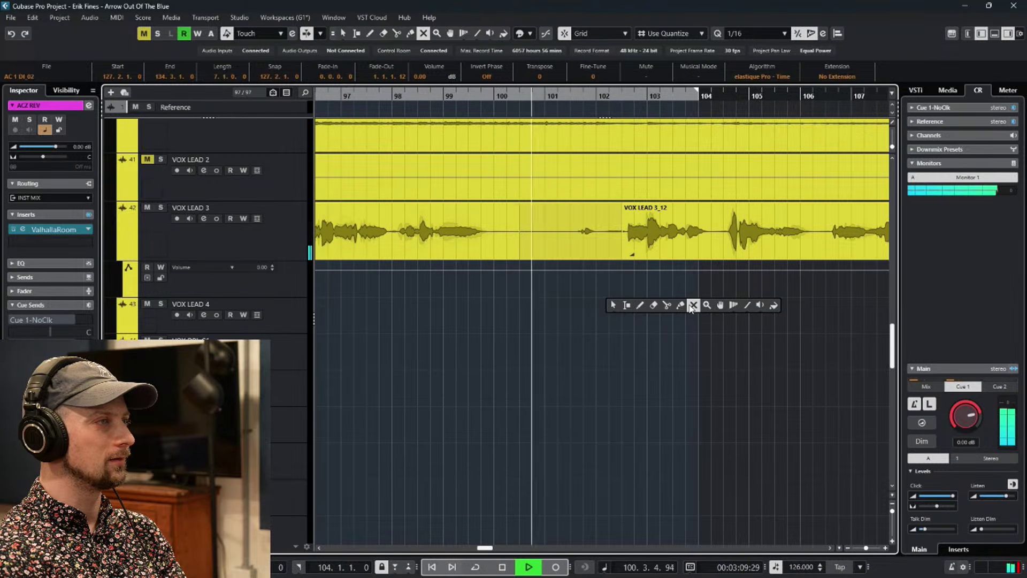
pyautogui.click(689, 304)
pyautogui.click(579, 240)
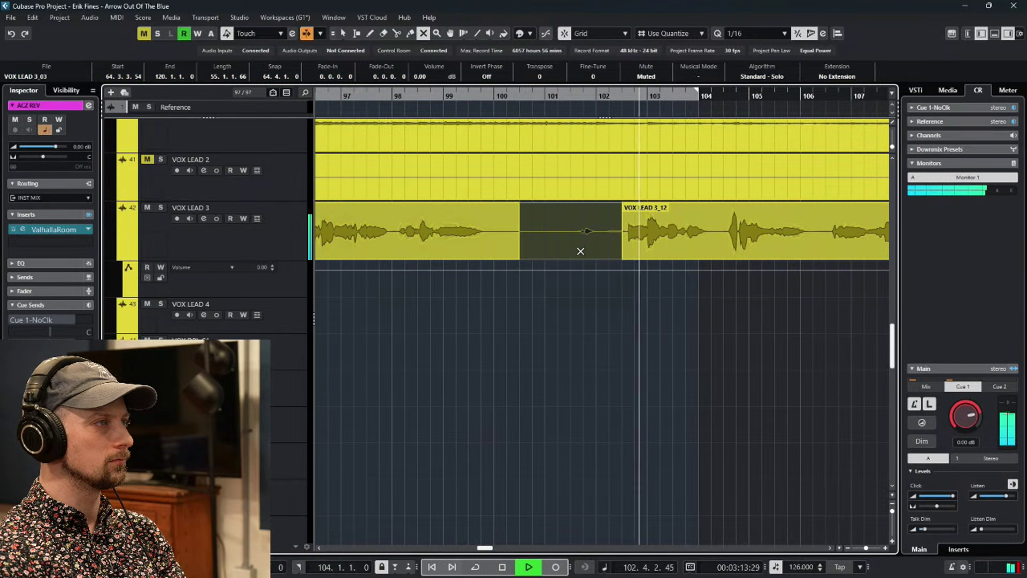
pyautogui.press('space')
pyautogui.press('1')
# Look over the arrangement of the lead vocal, harmony vocal and keys tracks across the whole song.
pyautogui.scroll(-6, 594, 312)
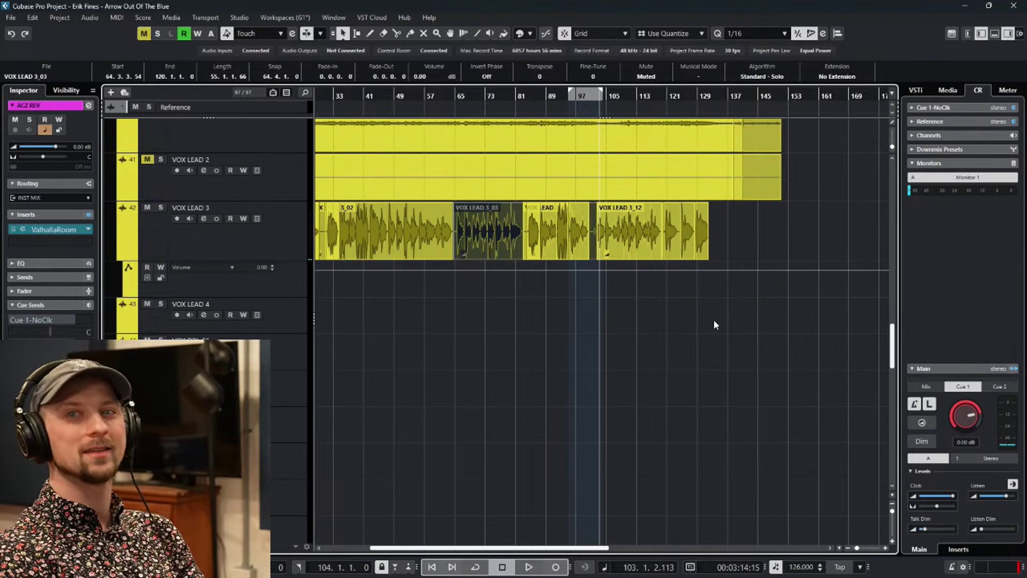
pyautogui.hscroll(-4, 624, 322)
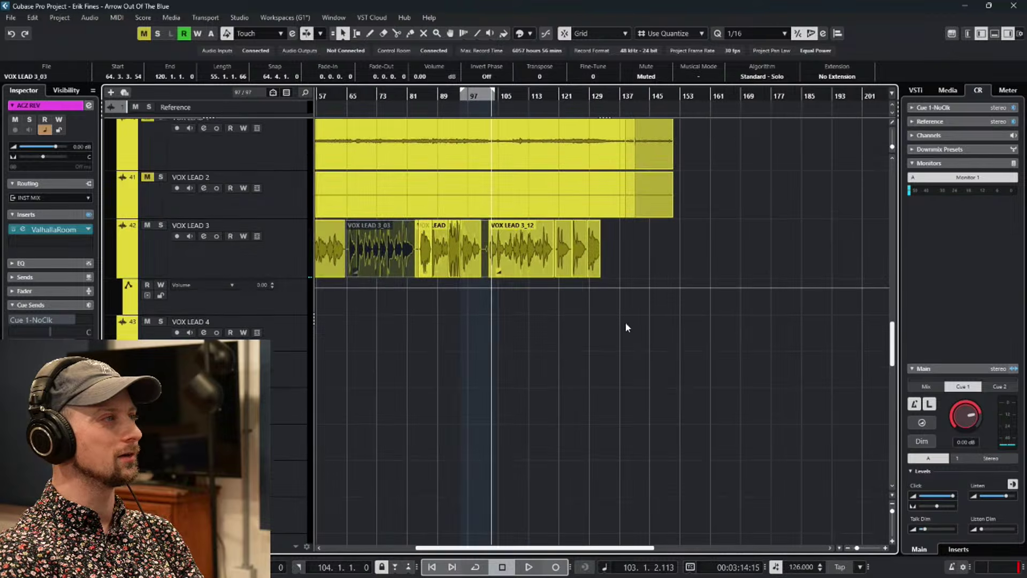
pyautogui.scroll(-10, 695, 298)
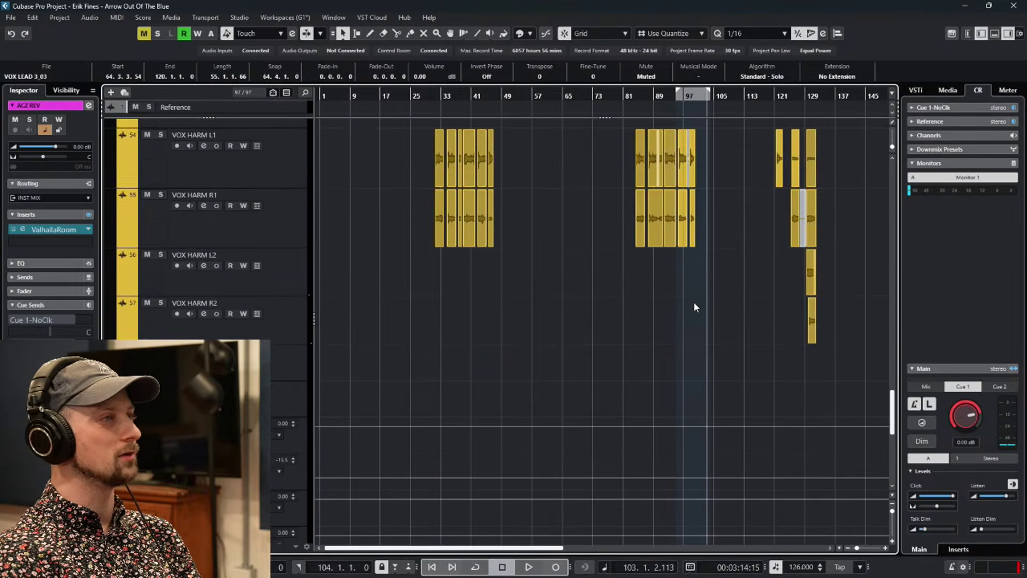
pyautogui.hscroll(5, 758, 308)
pyautogui.hscroll(-5, 592, 284)
pyautogui.scroll(-4, 696, 240)
pyautogui.scroll(-3, 627, 253)
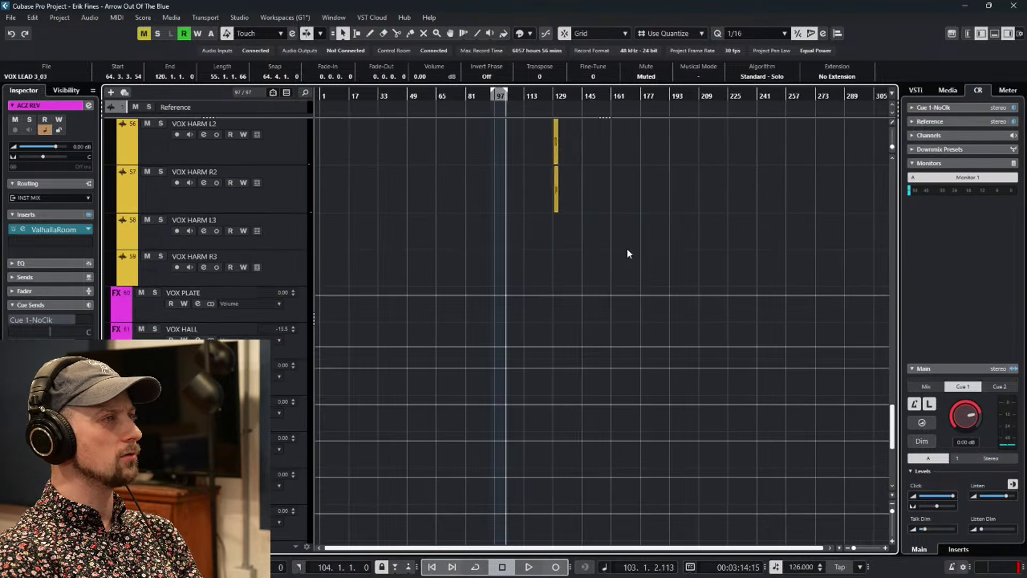
pyautogui.scroll(15, 670, 323)
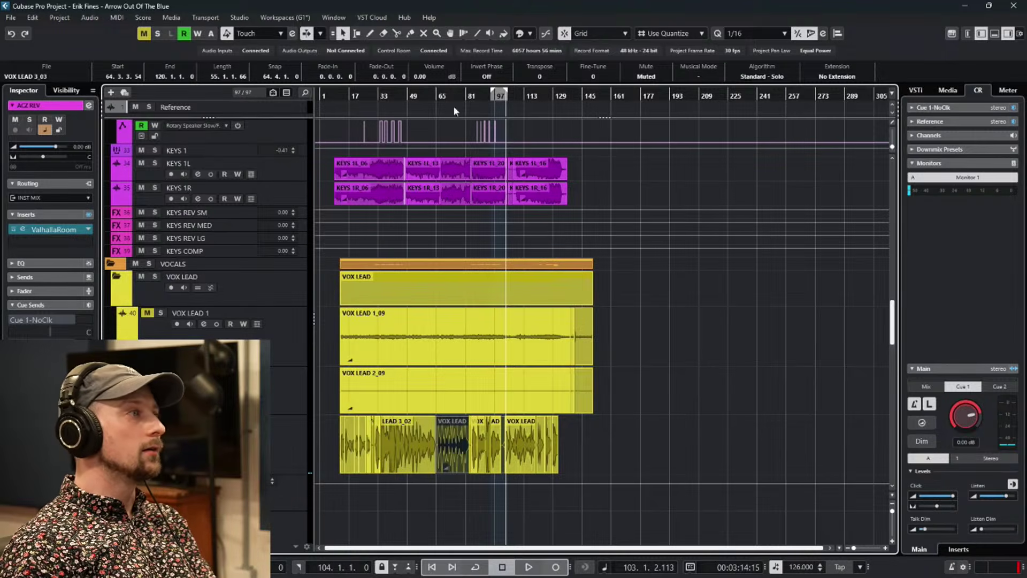
# Play the song from the beginning and examine the start of the rhythm guitar and acoustic tracks.
pyautogui.click(323, 95)
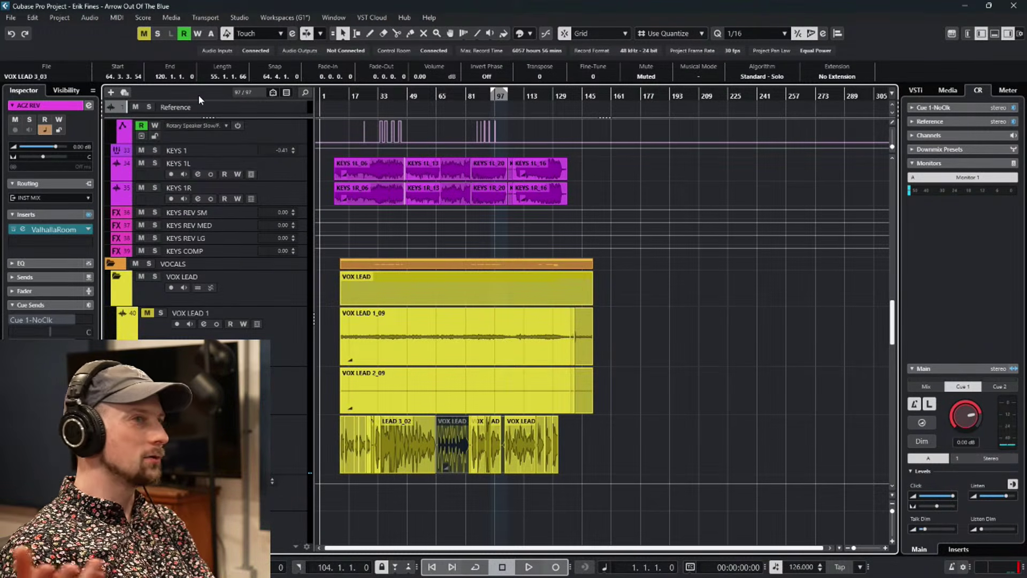
pyautogui.press('space')
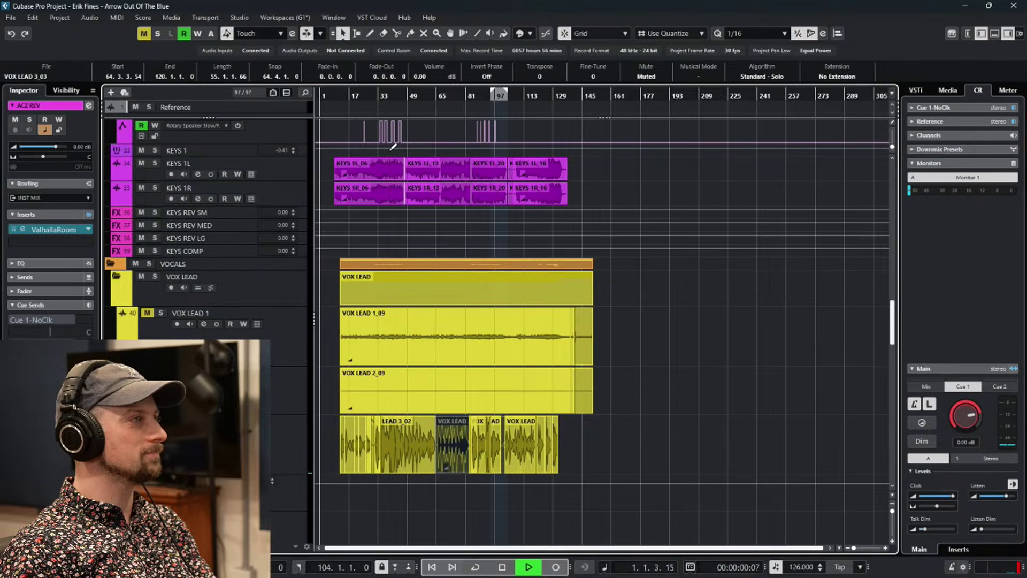
pyautogui.press('h')
pyautogui.press('h')
pyautogui.press('h')
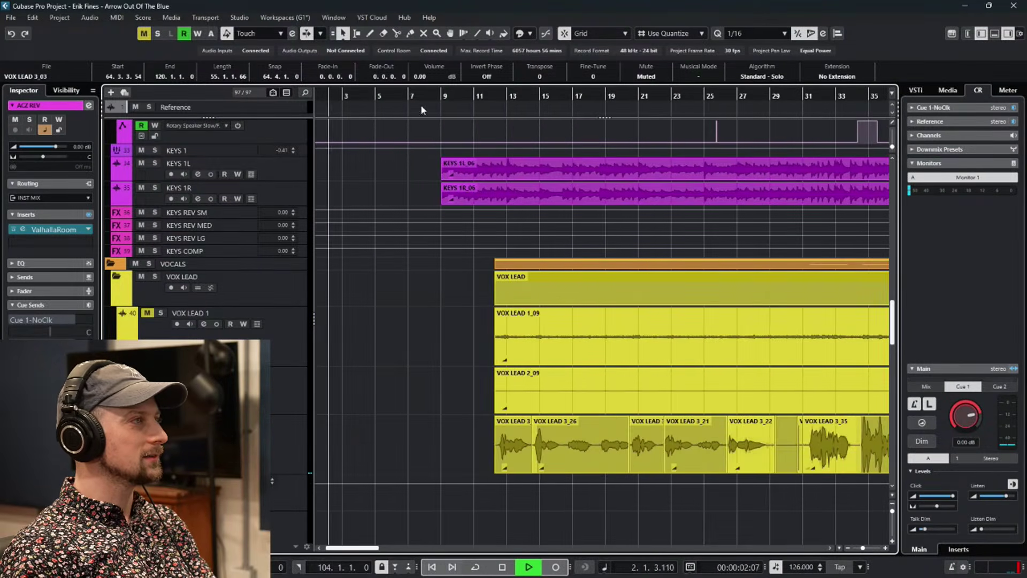
pyautogui.scroll(6, 412, 193)
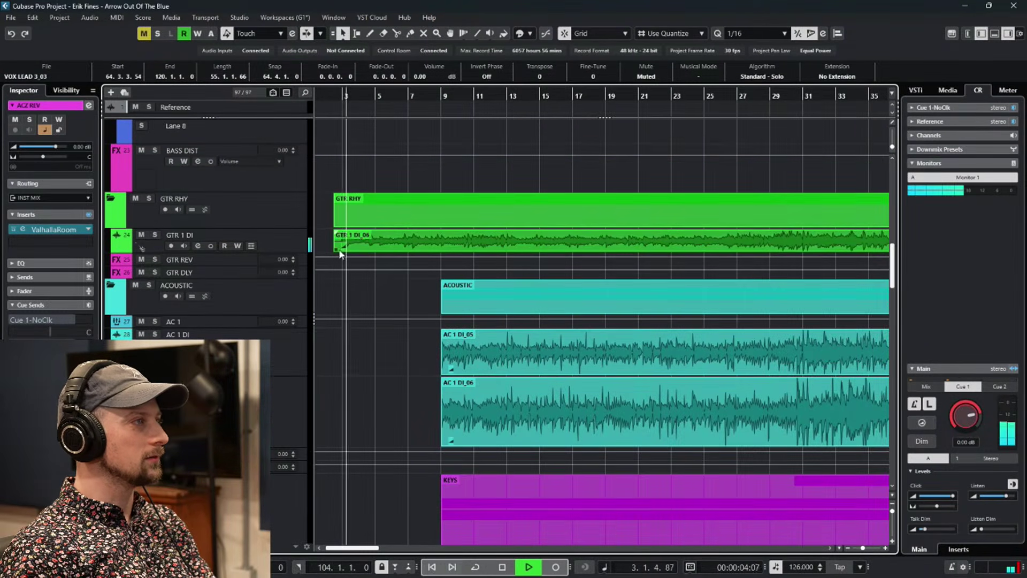
pyautogui.press('h')
pyautogui.press('h')
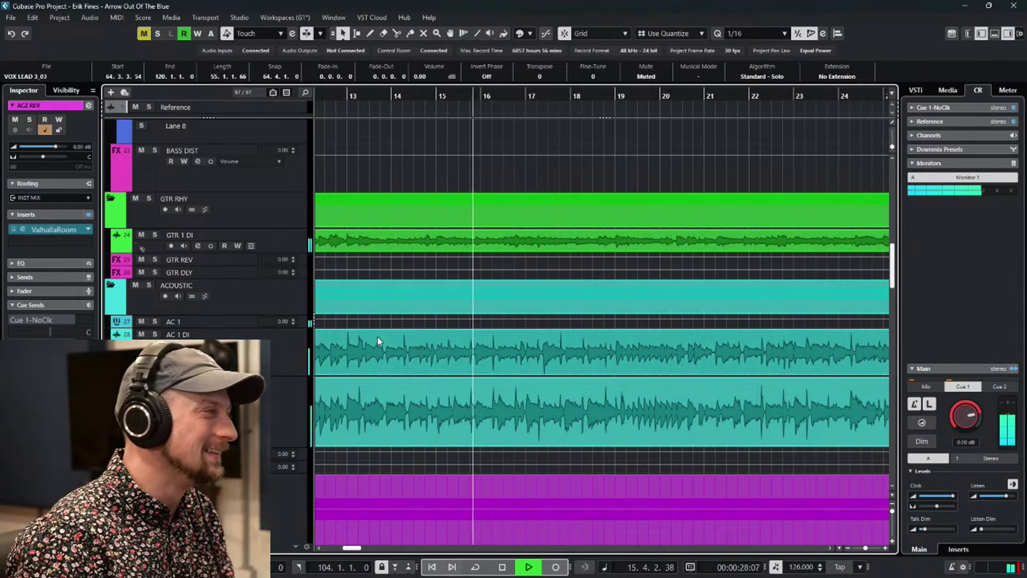
# Trim the first GTR 1 DI event to start at bar 2.4.1 with a fade-in length of 0.0.0.91.
pyautogui.hscroll(-5, 576, 273)
pyautogui.scroll(-1, 575, 274)
pyautogui.scroll(1, 575, 270)
pyautogui.hscroll(-4, 651, 309)
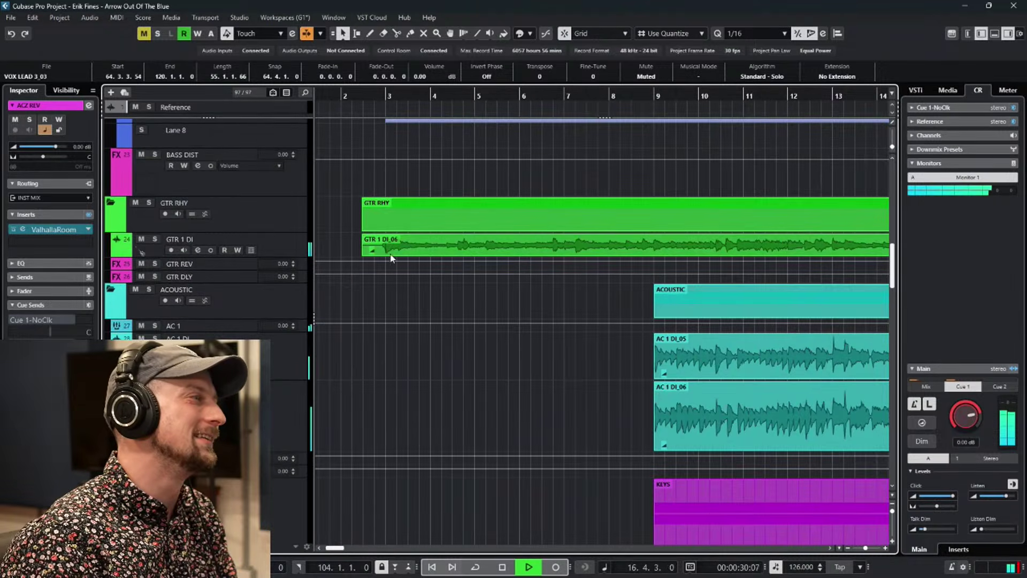
pyautogui.moveTo(363, 252); pyautogui.dragTo(379, 236)
# Balance the group faders: ACOUSTIX to about -6 dB, KEYZ and VOX HARM to about -3 dB, and RHY GUITZ to -2.76 dB.
pyautogui.scroll(-3, 423, 251)
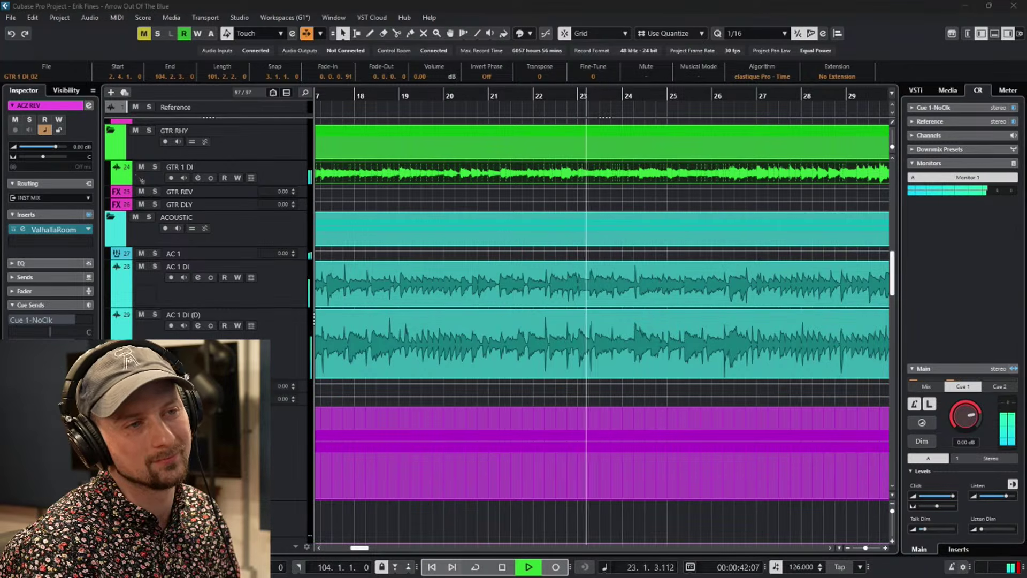
pyautogui.press('F3')
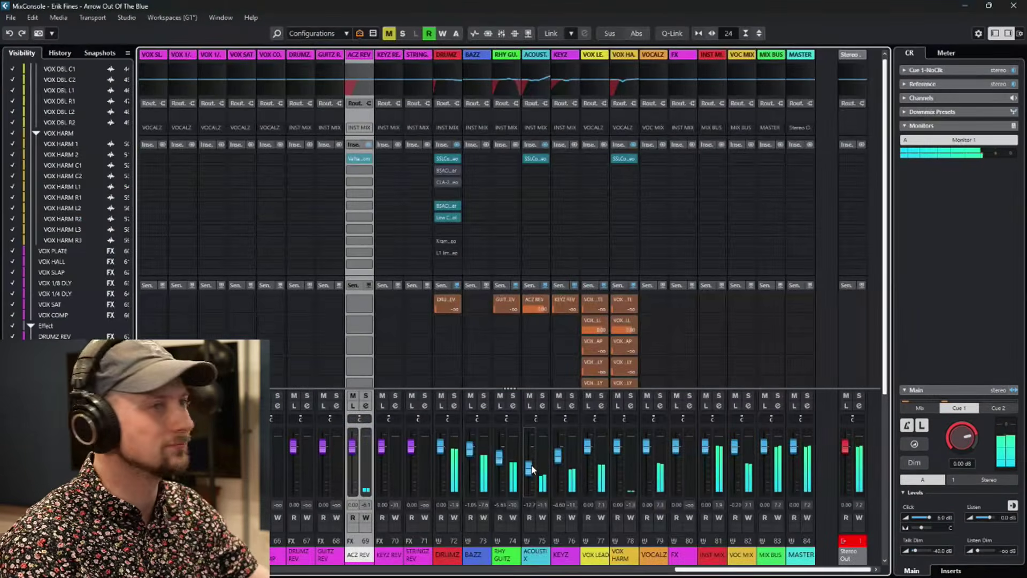
pyautogui.moveTo(533, 469); pyautogui.dragTo(530, 461)
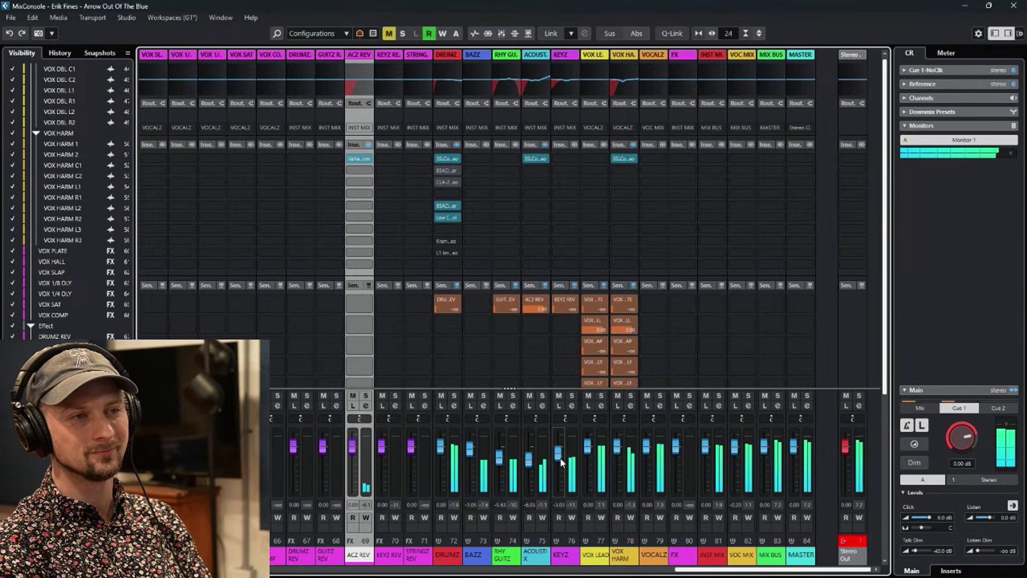
pyautogui.moveTo(617, 445)
pyautogui.mouseDown()
pyautogui.moveTo(617, 480)
pyautogui.moveTo(620, 464)
pyautogui.mouseUp()
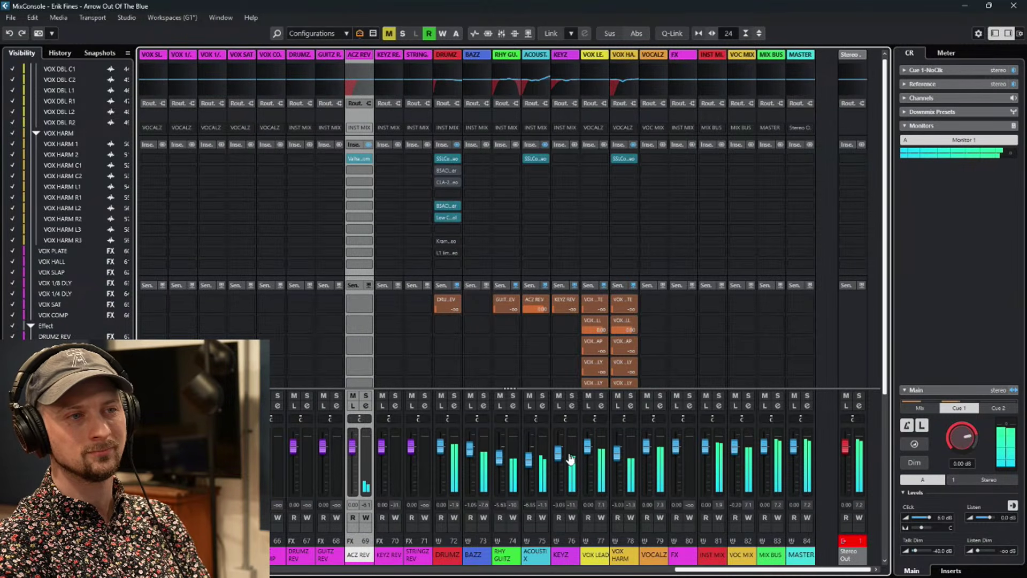
pyautogui.scroll(2, 498, 459)
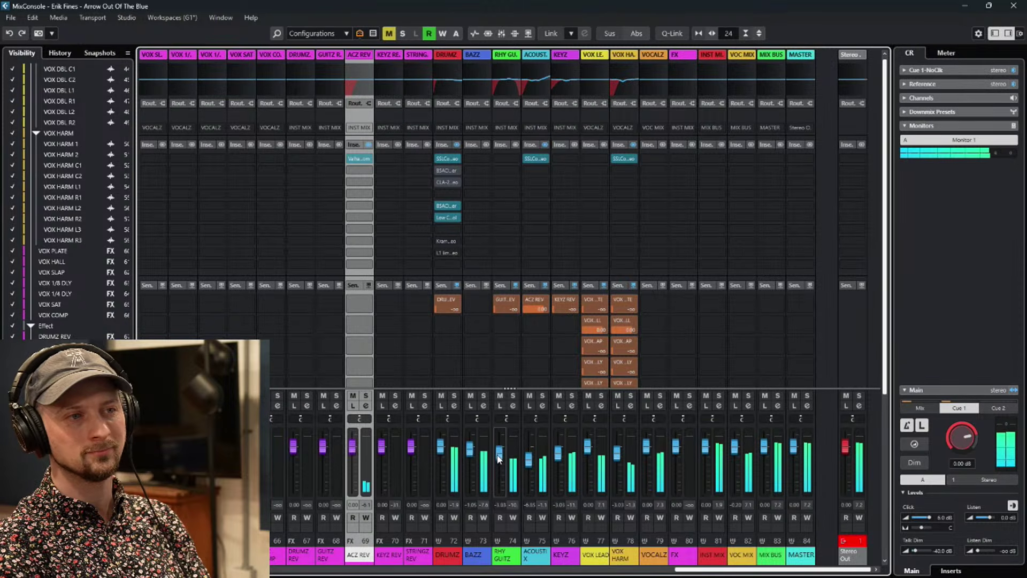
pyautogui.scroll(2, 498, 457)
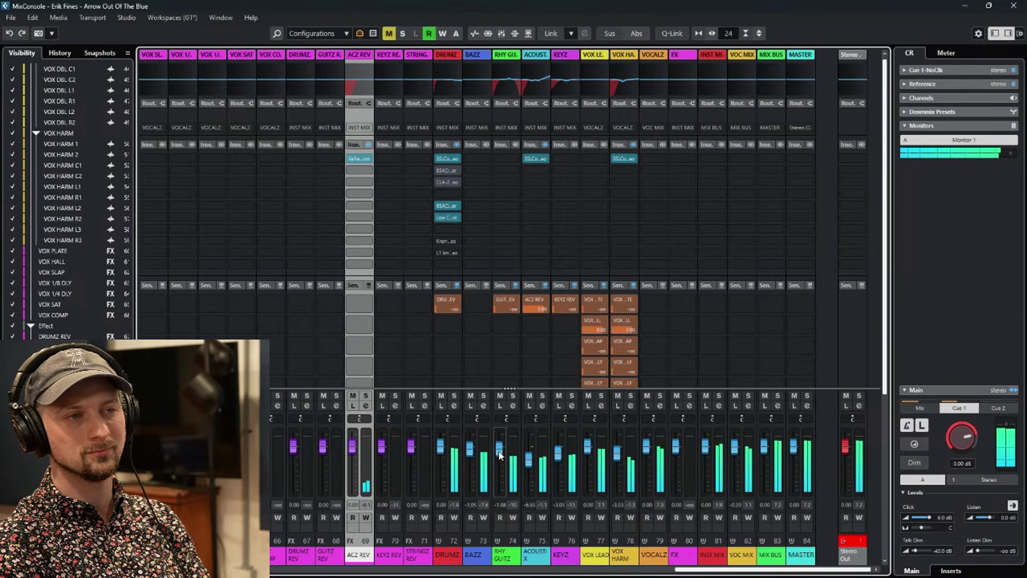
pyautogui.scroll(-1, 499, 457)
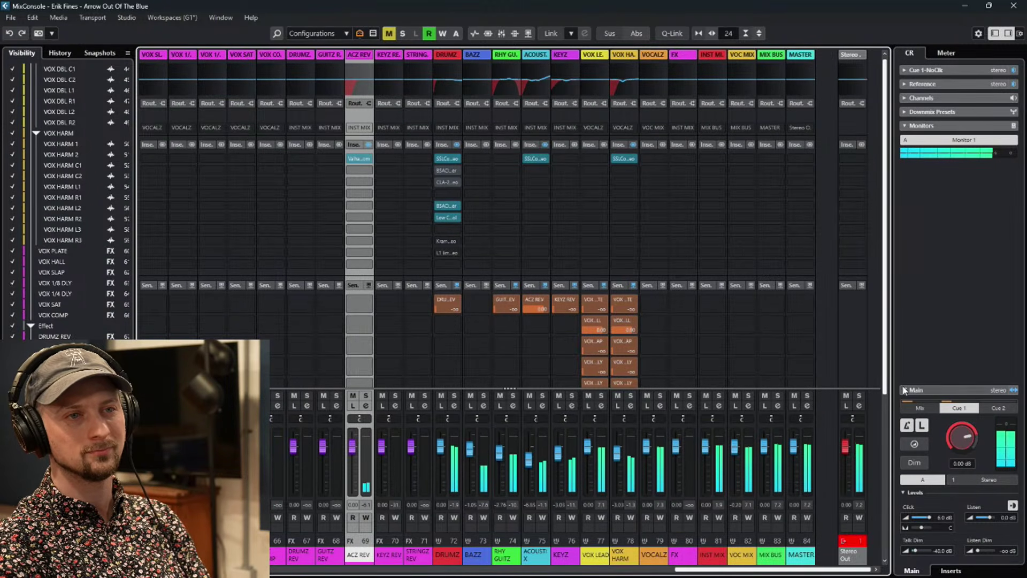
# Open the Stereo Out channel settings with the equalizer spectrum over the mixer, and lower the RHY GUITZ fader to about -9 dB.
pyautogui.click(860, 415)
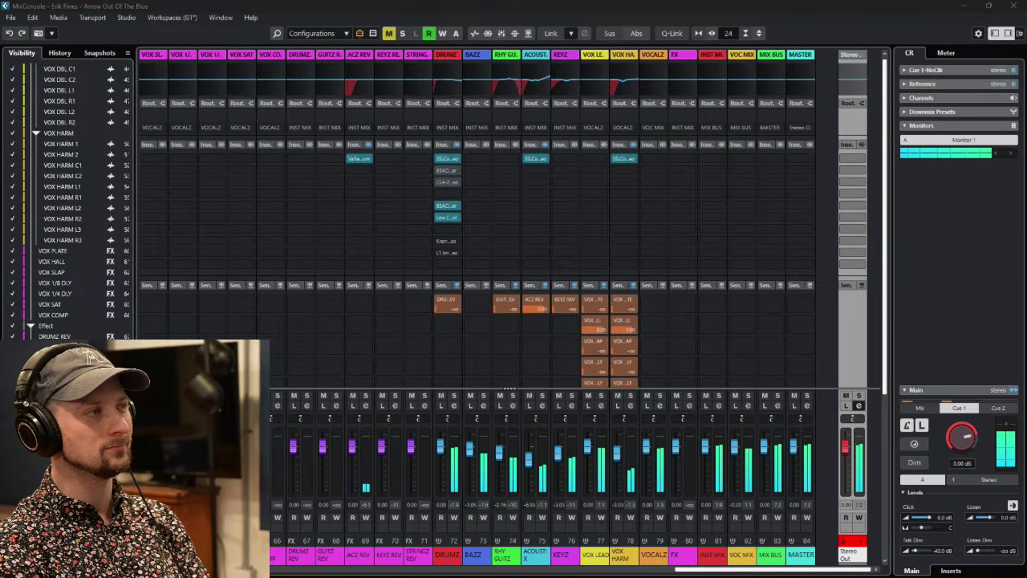
pyautogui.press('e')
pyautogui.moveTo(44, 175); pyautogui.dragTo(465, 117)
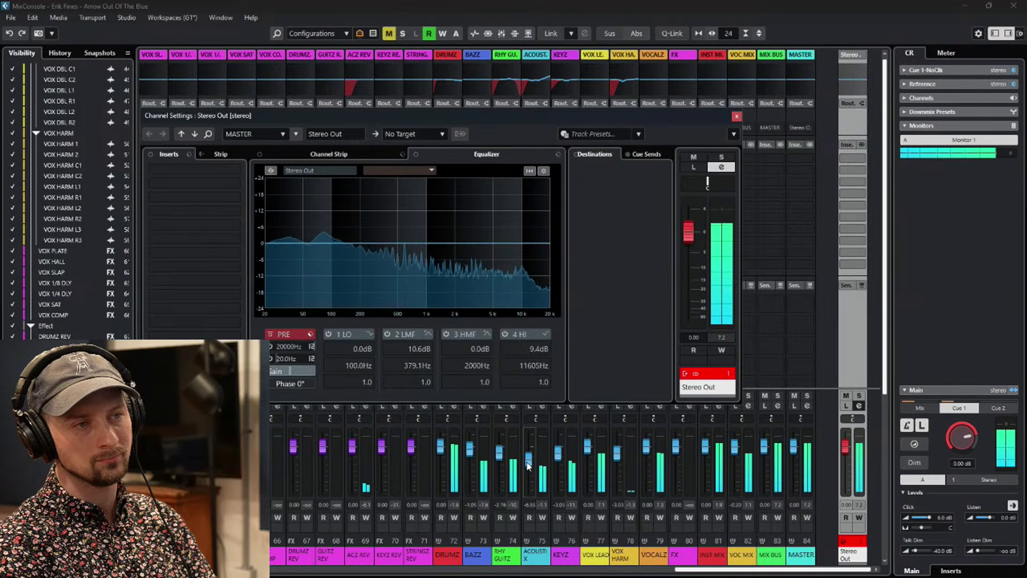
pyautogui.moveTo(499, 452)
pyautogui.mouseDown()
pyautogui.moveTo(502, 485)
pyautogui.moveTo(502, 471)
pyautogui.mouseUp()
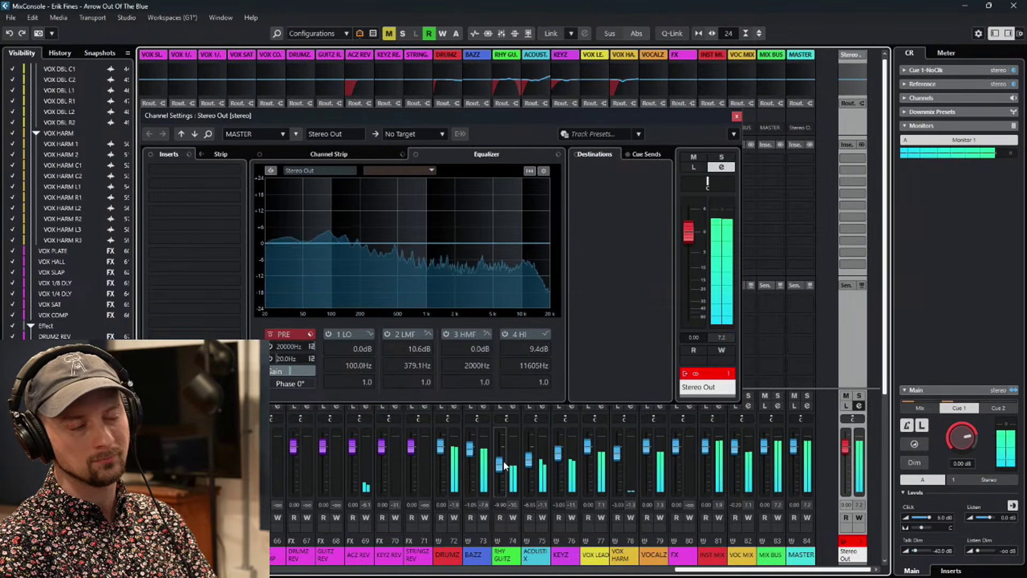
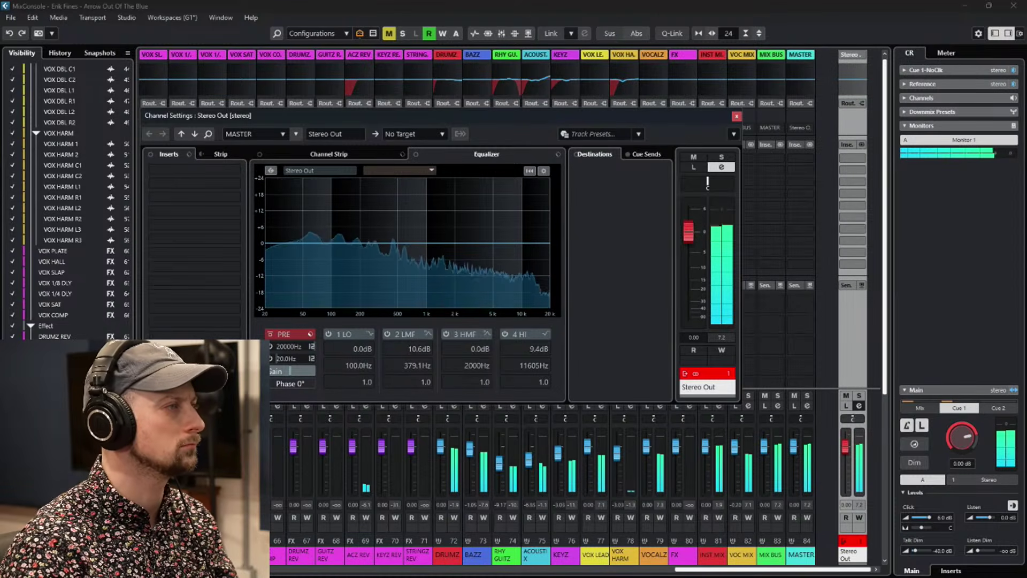
# Look over the arrangement from the bass lanes down to the vocal effects around bars 37 to 105 during playback.
pyautogui.press('F3')
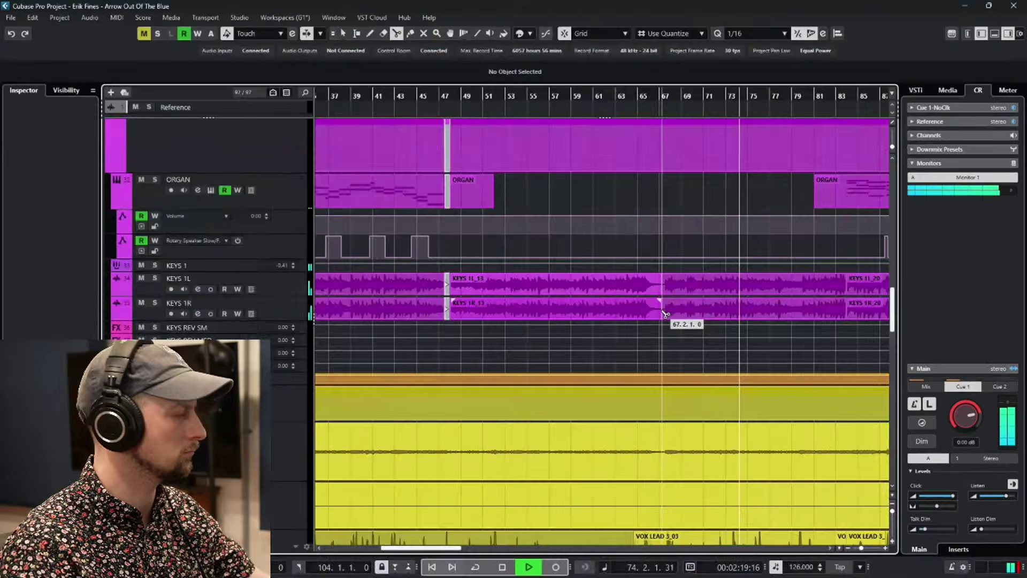
pyautogui.scroll(5, 664, 315)
pyautogui.scroll(-3, 663, 314)
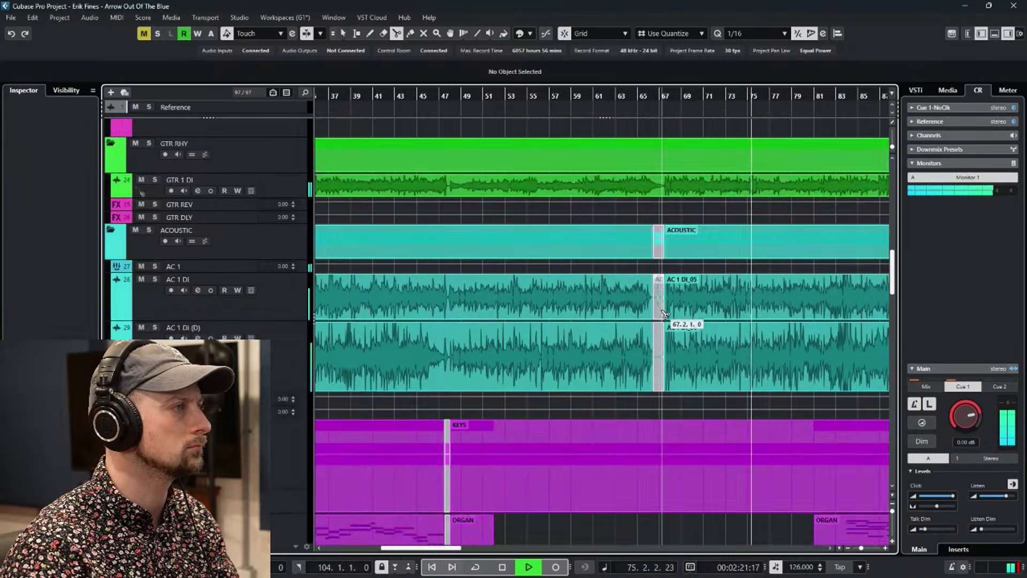
pyautogui.scroll(5, 663, 315)
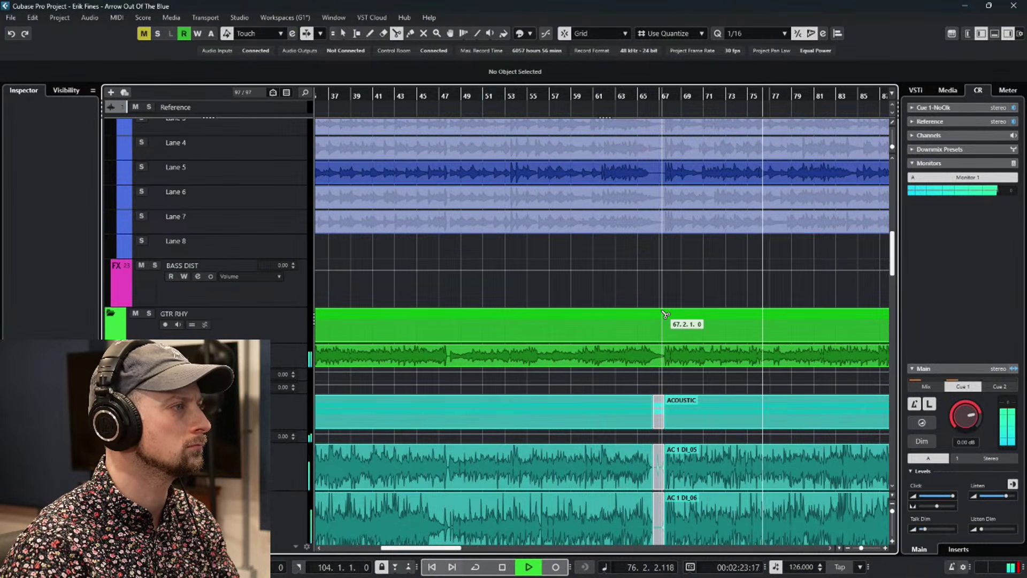
pyautogui.scroll(-5, 663, 314)
pyautogui.scroll(-10, 663, 315)
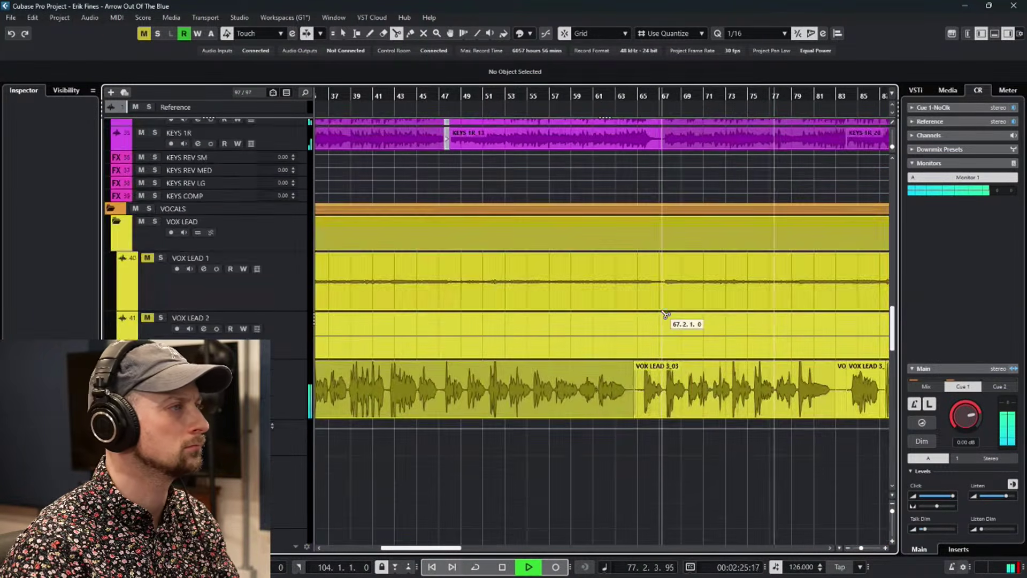
pyautogui.scroll(-6, 665, 315)
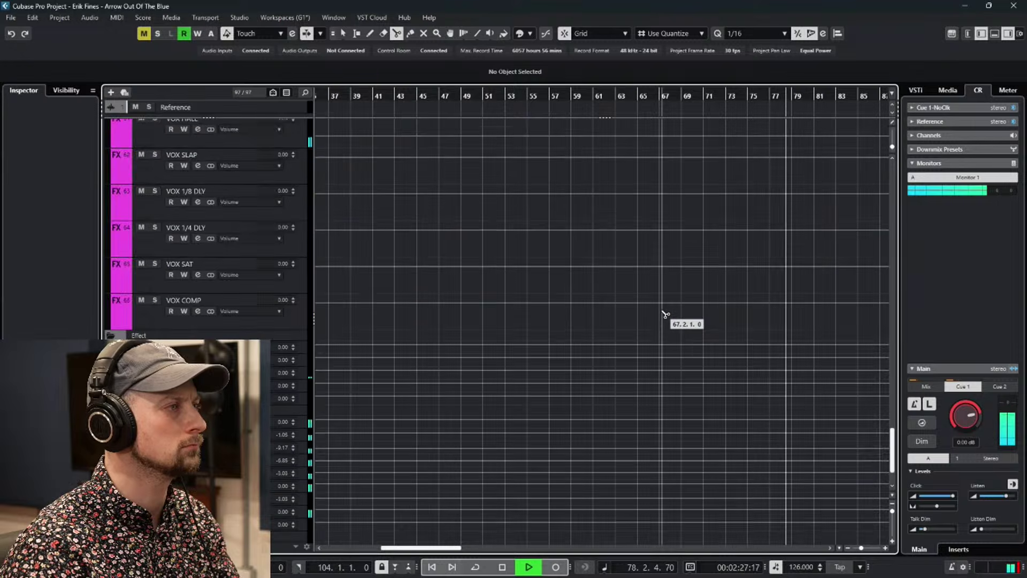
pyautogui.scroll(12, 666, 310)
pyautogui.scroll(8, 665, 302)
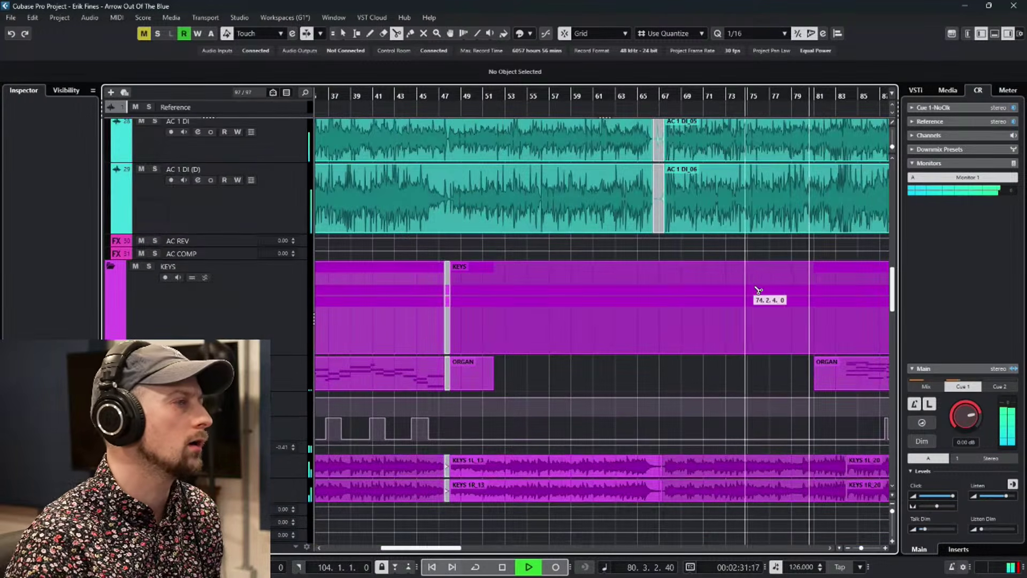
pyautogui.hscroll(5, 767, 291)
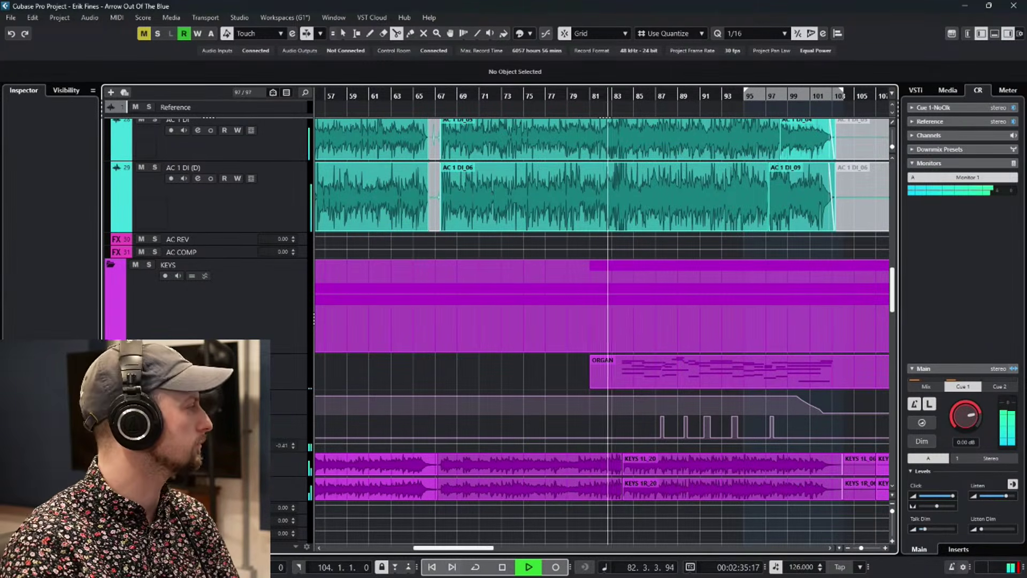
# Bring back the mixer with the Stereo Out channel settings and move that window clear of the group channels' inserts.
pyautogui.press('e')
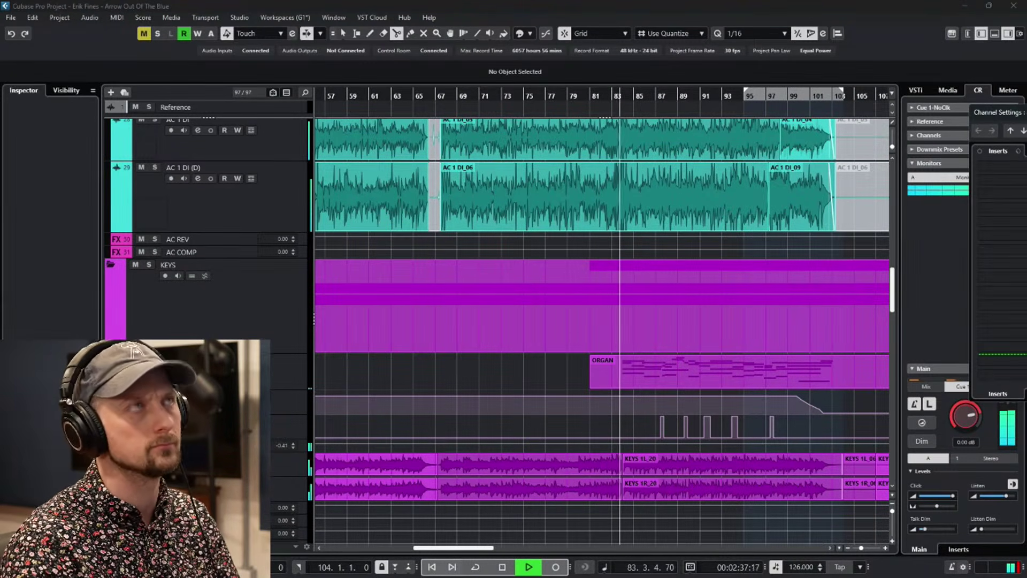
pyautogui.press('F3')
pyautogui.moveTo(497, 85); pyautogui.dragTo(519, 72)
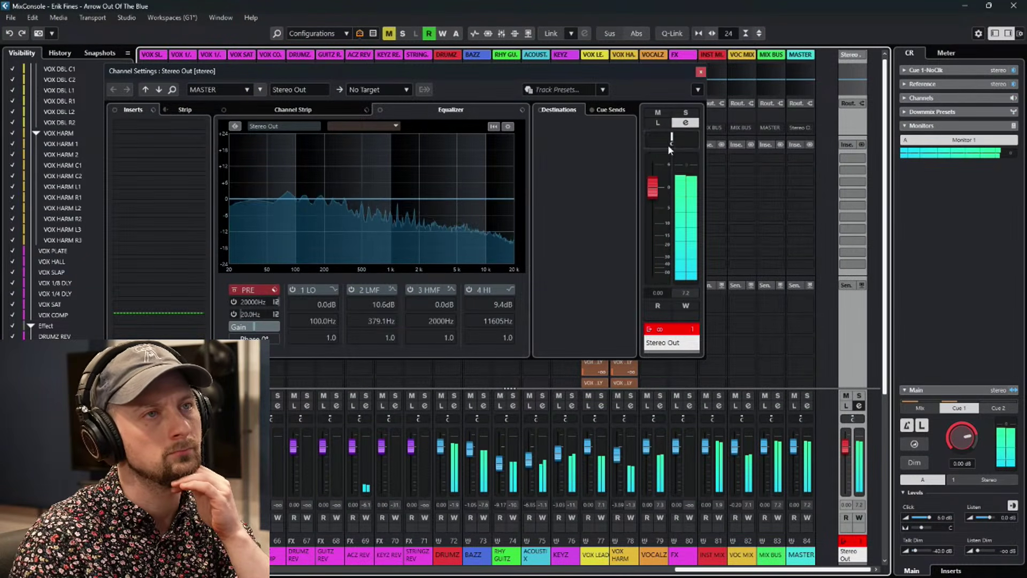
pyautogui.moveTo(661, 68); pyautogui.dragTo(153, 73)
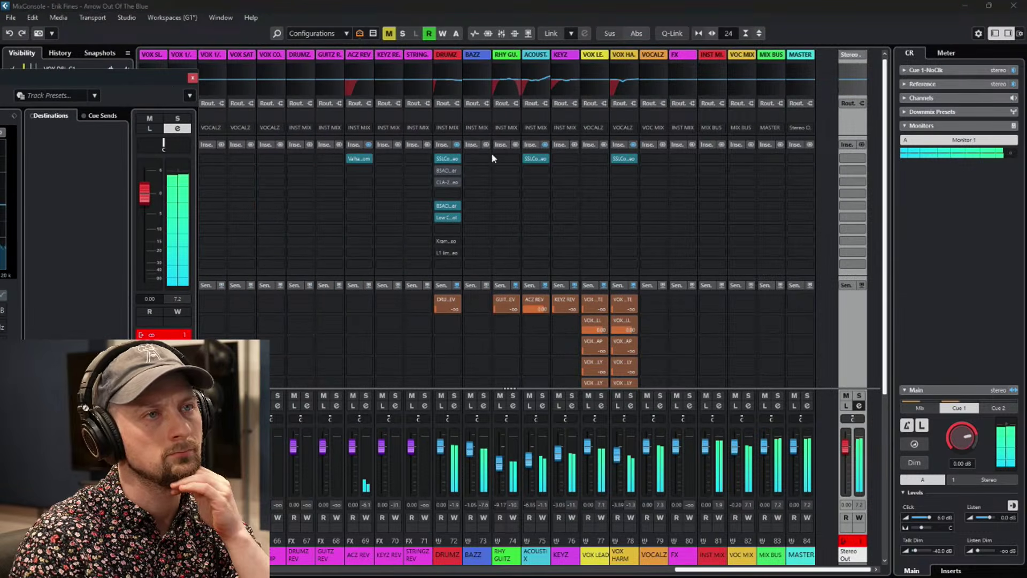
# Copy the SSLComp insert from VOX HARM to the VOCALZ group, raising its threshold and lowering its make-up gain.
pyautogui.moveTo(624, 159); pyautogui.dragTo(654, 159)
pyautogui.click(653, 158)
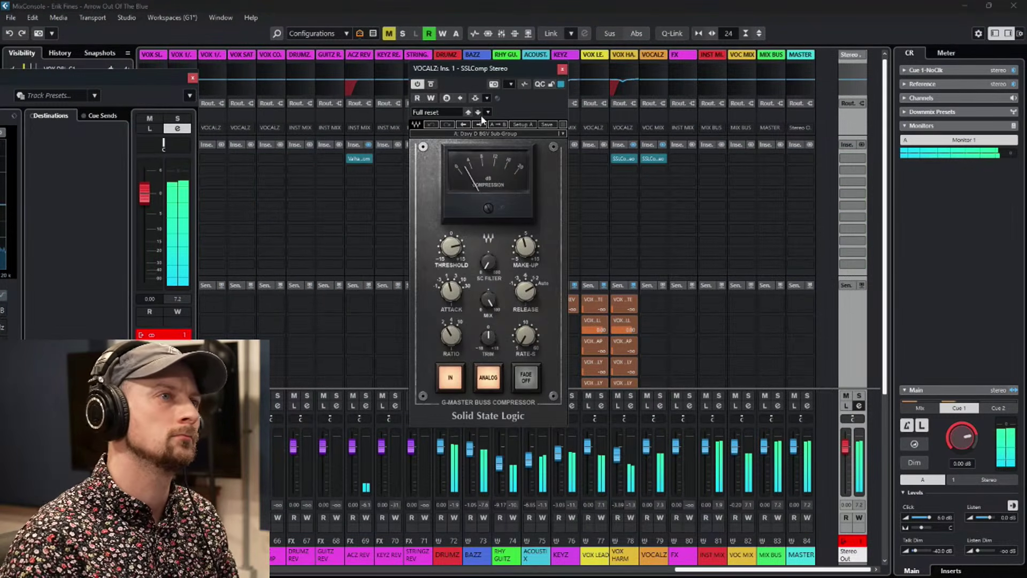
pyautogui.moveTo(450, 251); pyautogui.dragTo(450, 248)
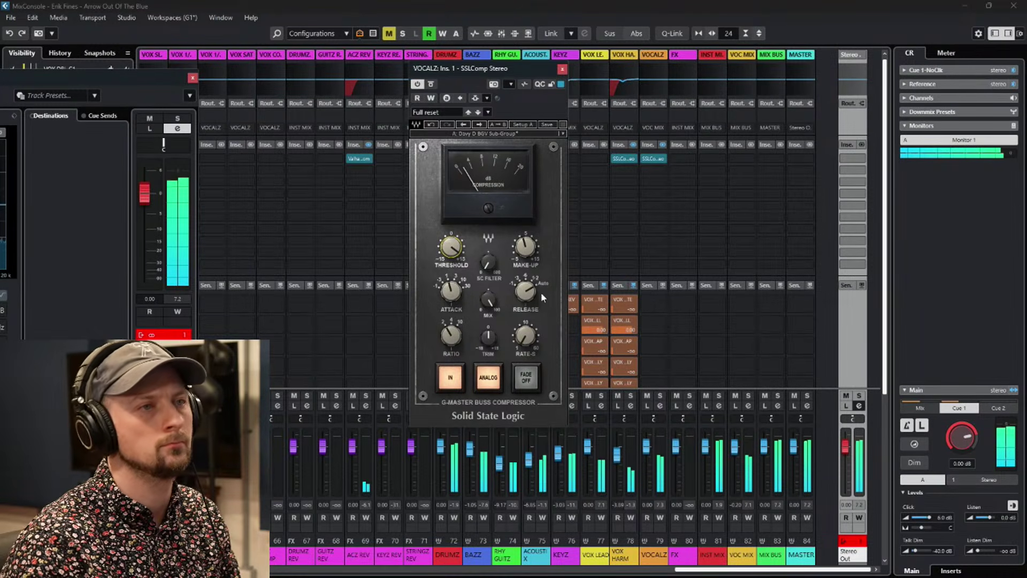
pyautogui.moveTo(528, 248)
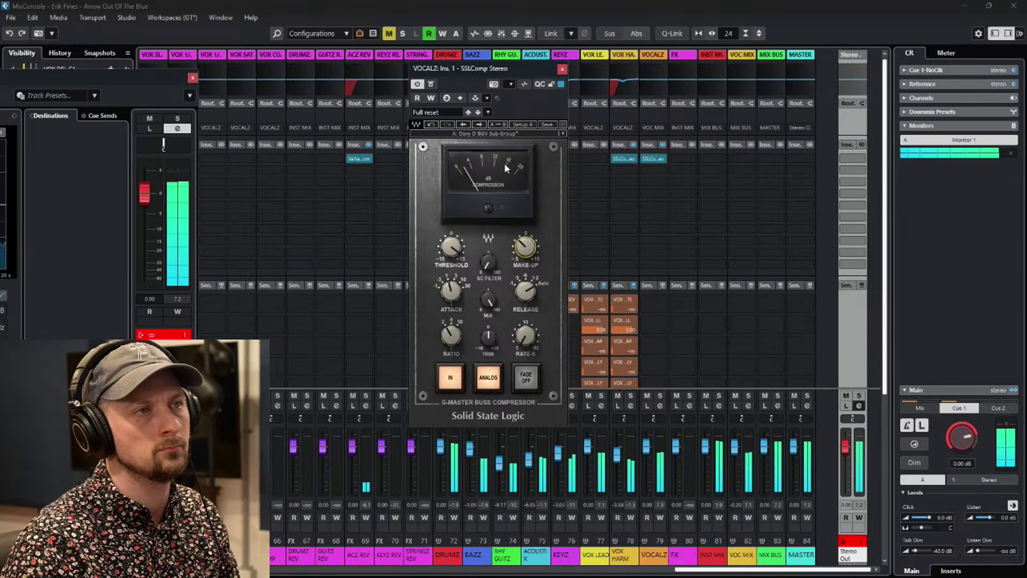
pyautogui.click(561, 68)
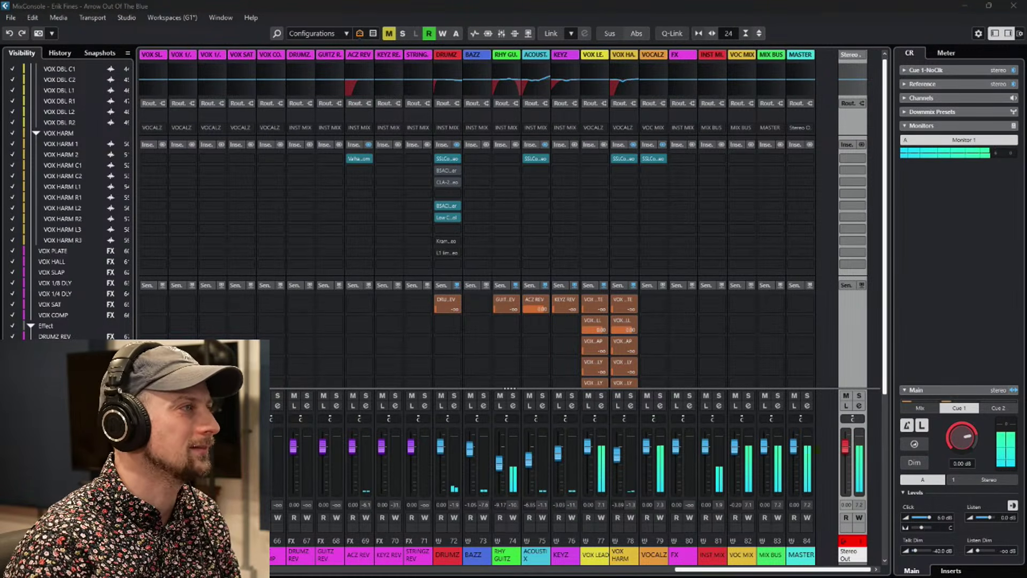
# Rebalance the guitar groups by setting RHY GUITZ to about -6.8 dB and ACOUSTIX to about -3 dB.
pyautogui.moveTo(501, 472); pyautogui.dragTo(499, 465)
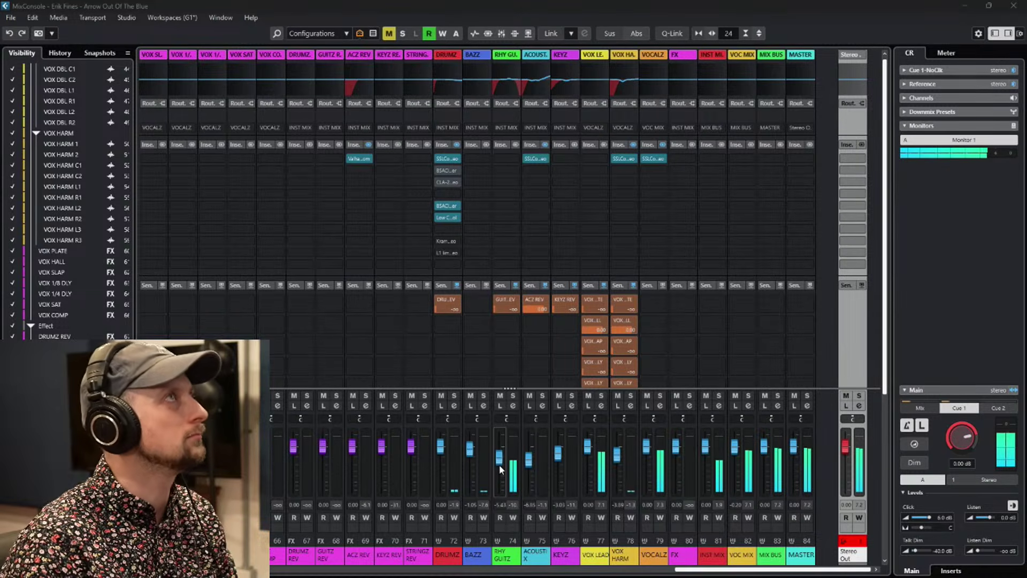
pyautogui.moveTo(499, 465); pyautogui.dragTo(499, 468)
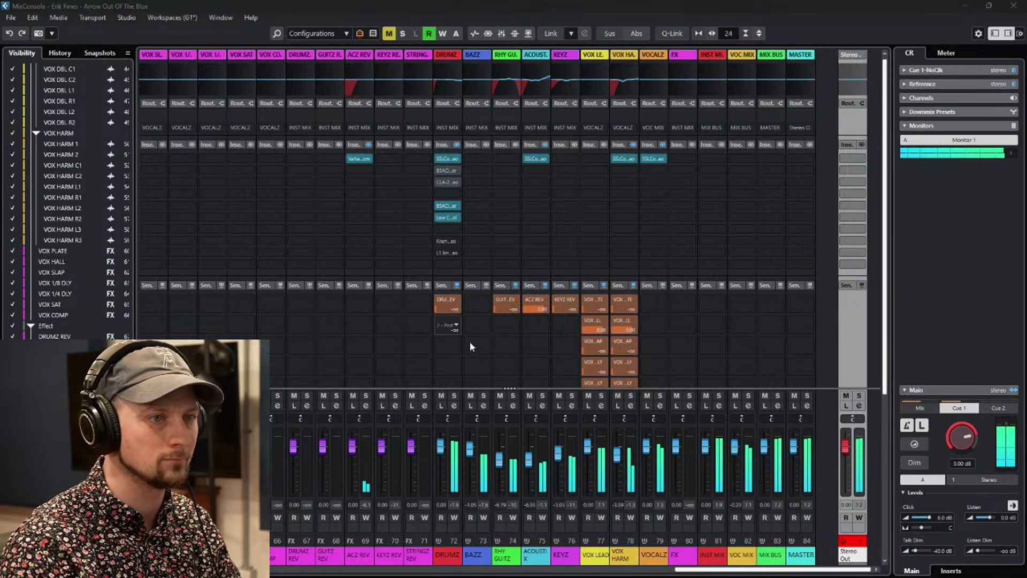
pyautogui.moveTo(532, 464); pyautogui.dragTo(532, 462)
pyautogui.scroll(3, 529, 459)
pyautogui.scroll(4, 529, 459)
pyautogui.scroll(1, 529, 458)
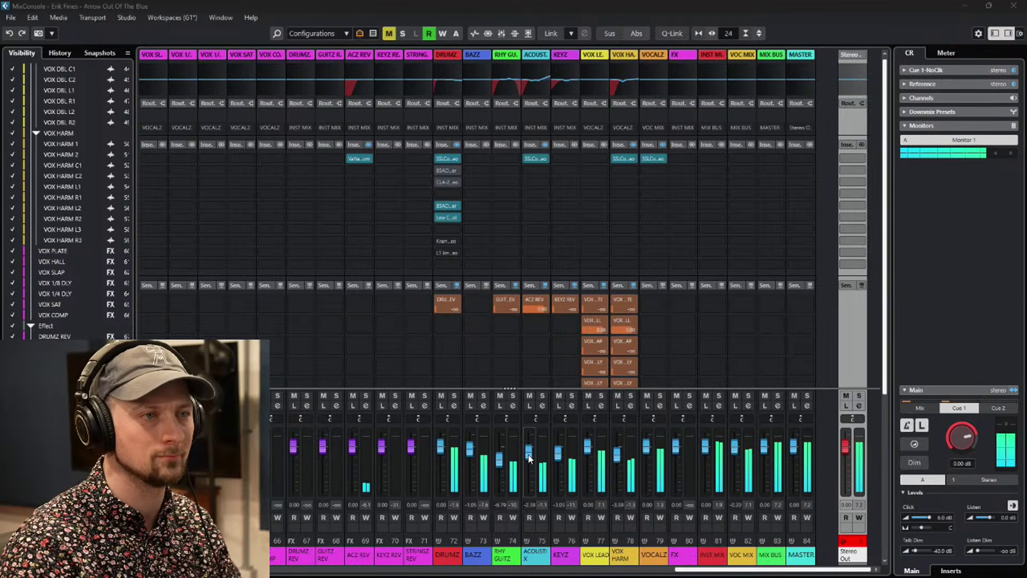
pyautogui.scroll(-1, 529, 459)
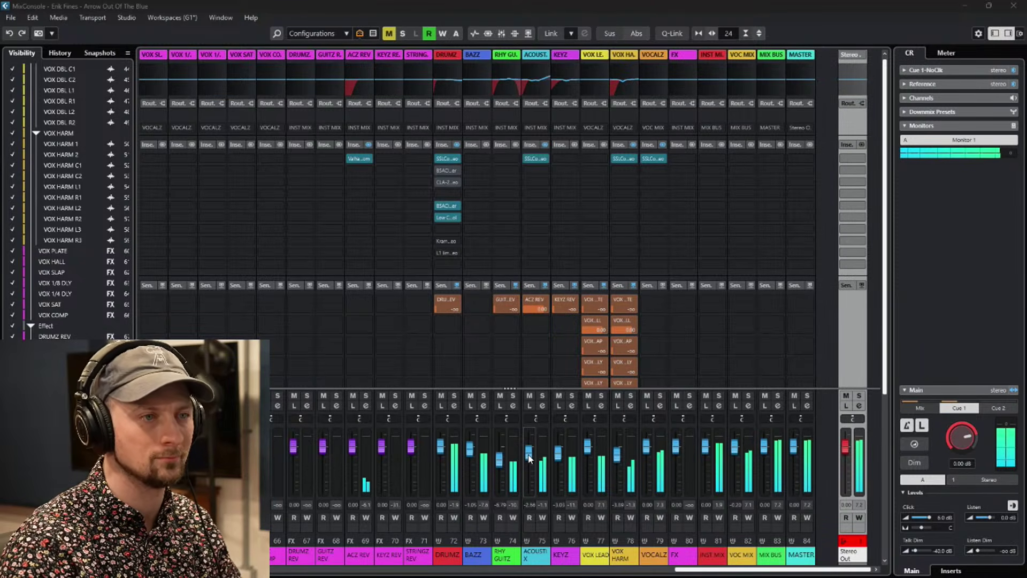